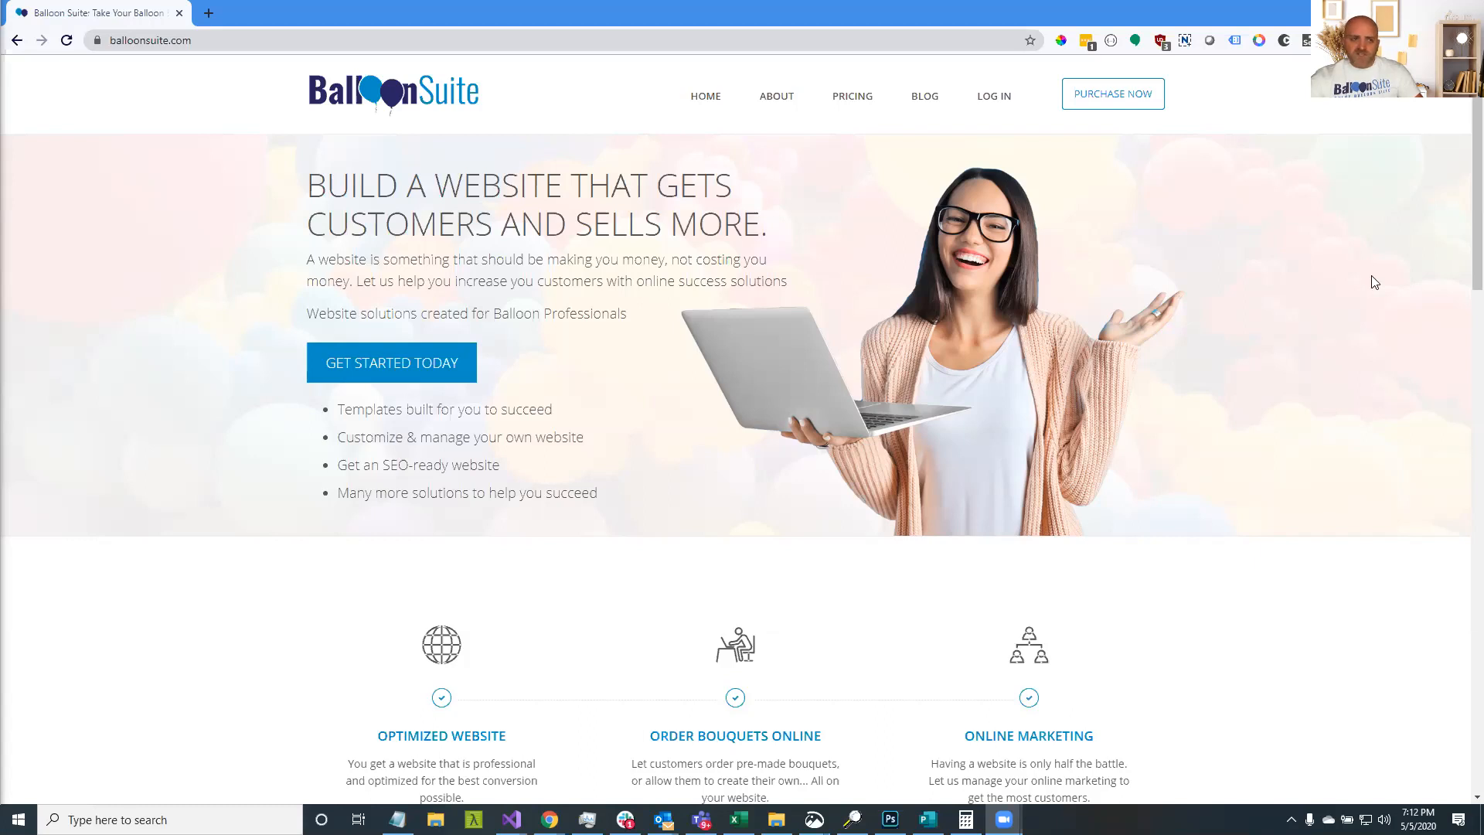
Open website-demo.balloonsuite.com in a new tab and go to its Create Your Own bouquet page
click(210, 15)
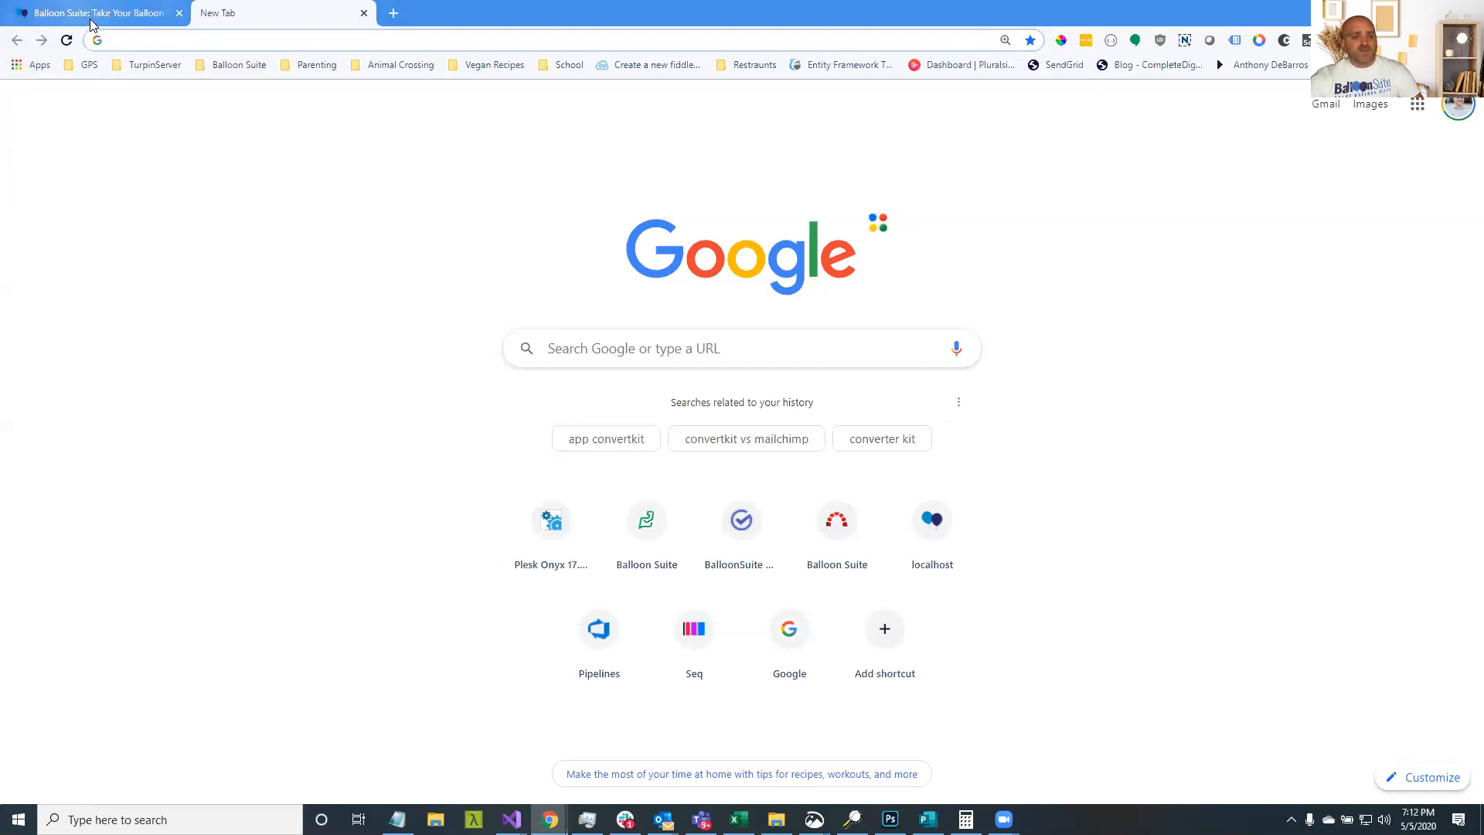
text(website-demo.balloonsuite.com)
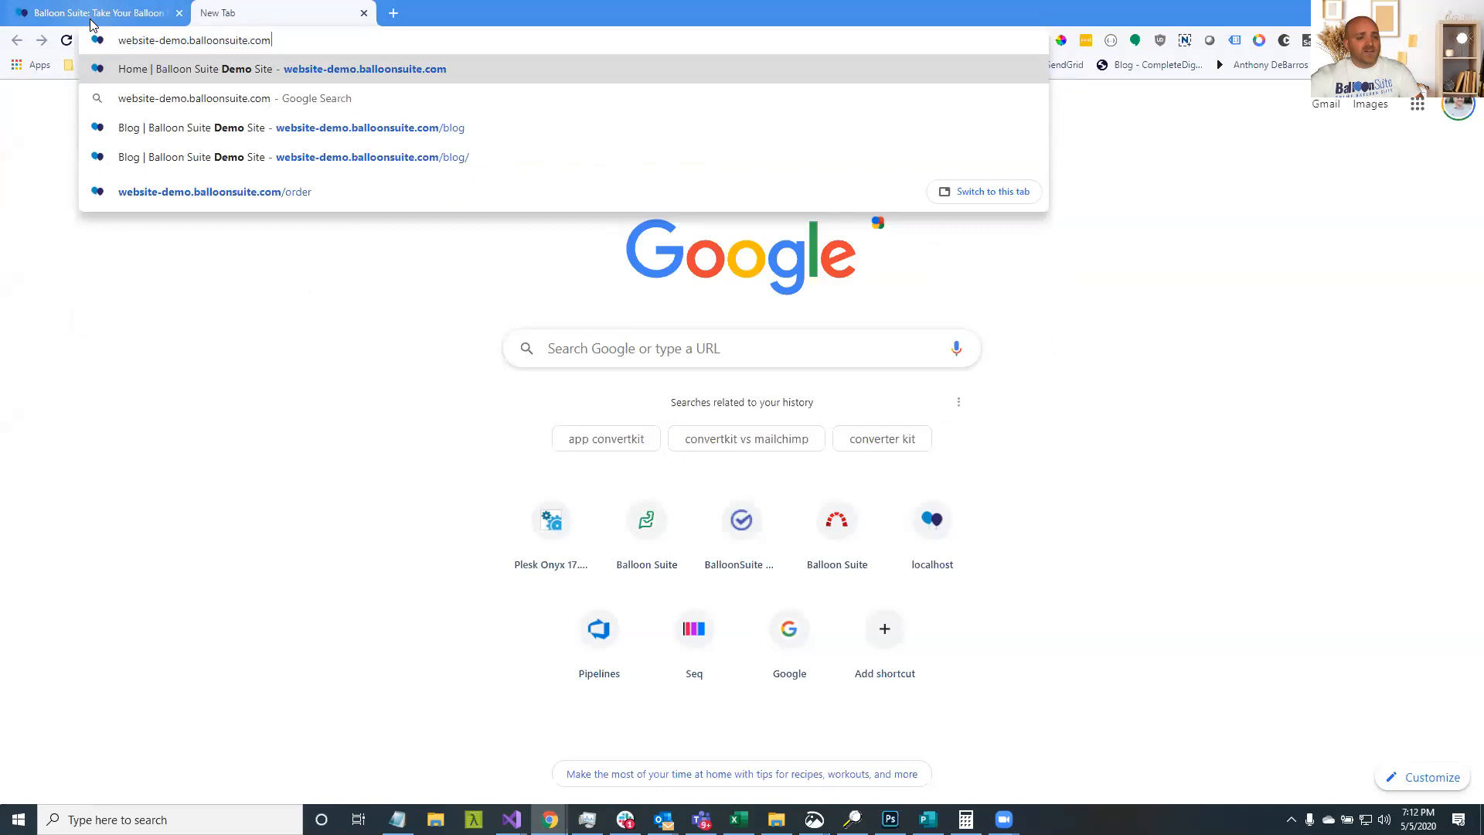
key(Return)
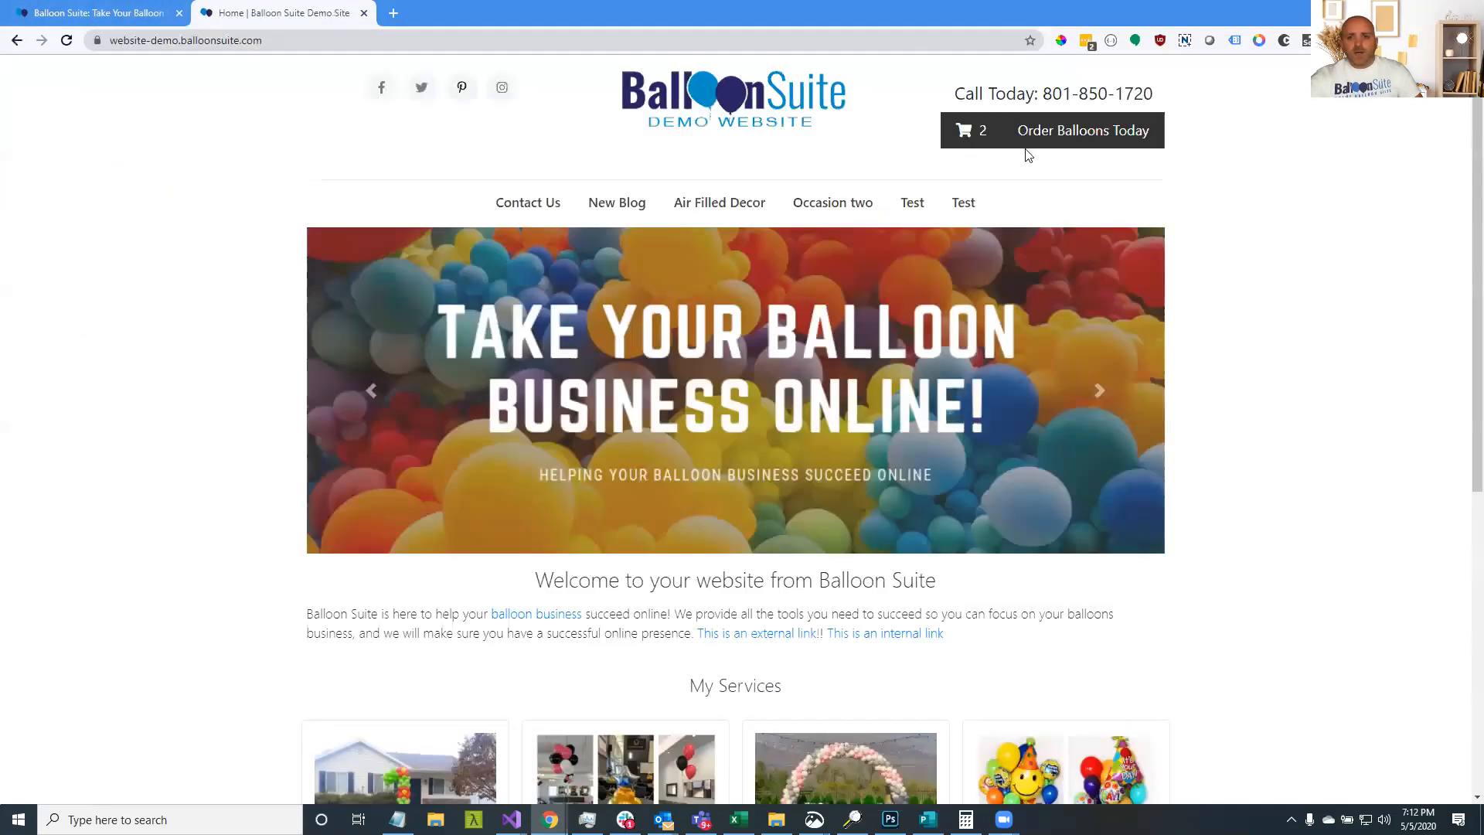
click(1063, 137)
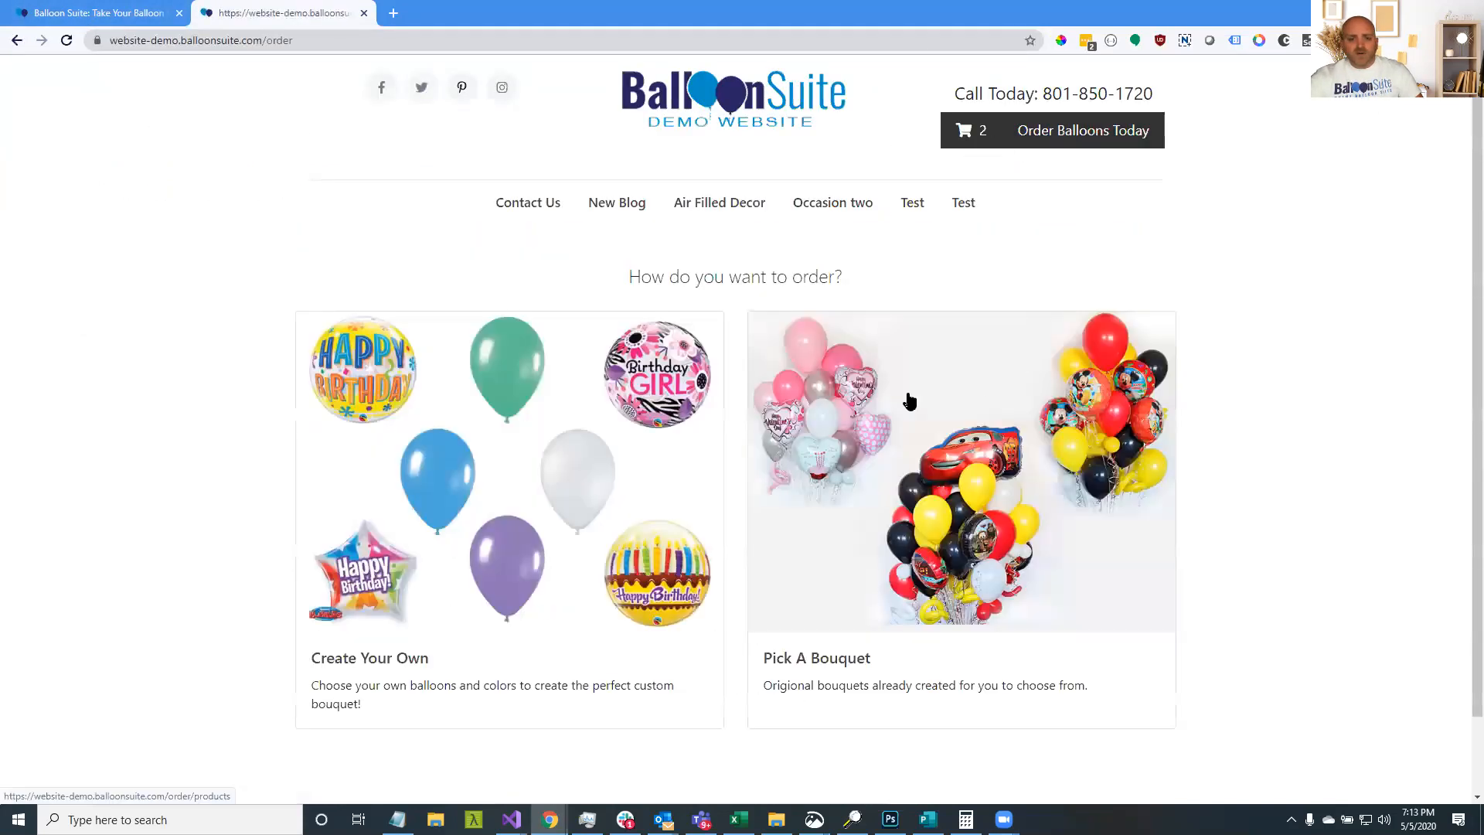
click(442, 439)
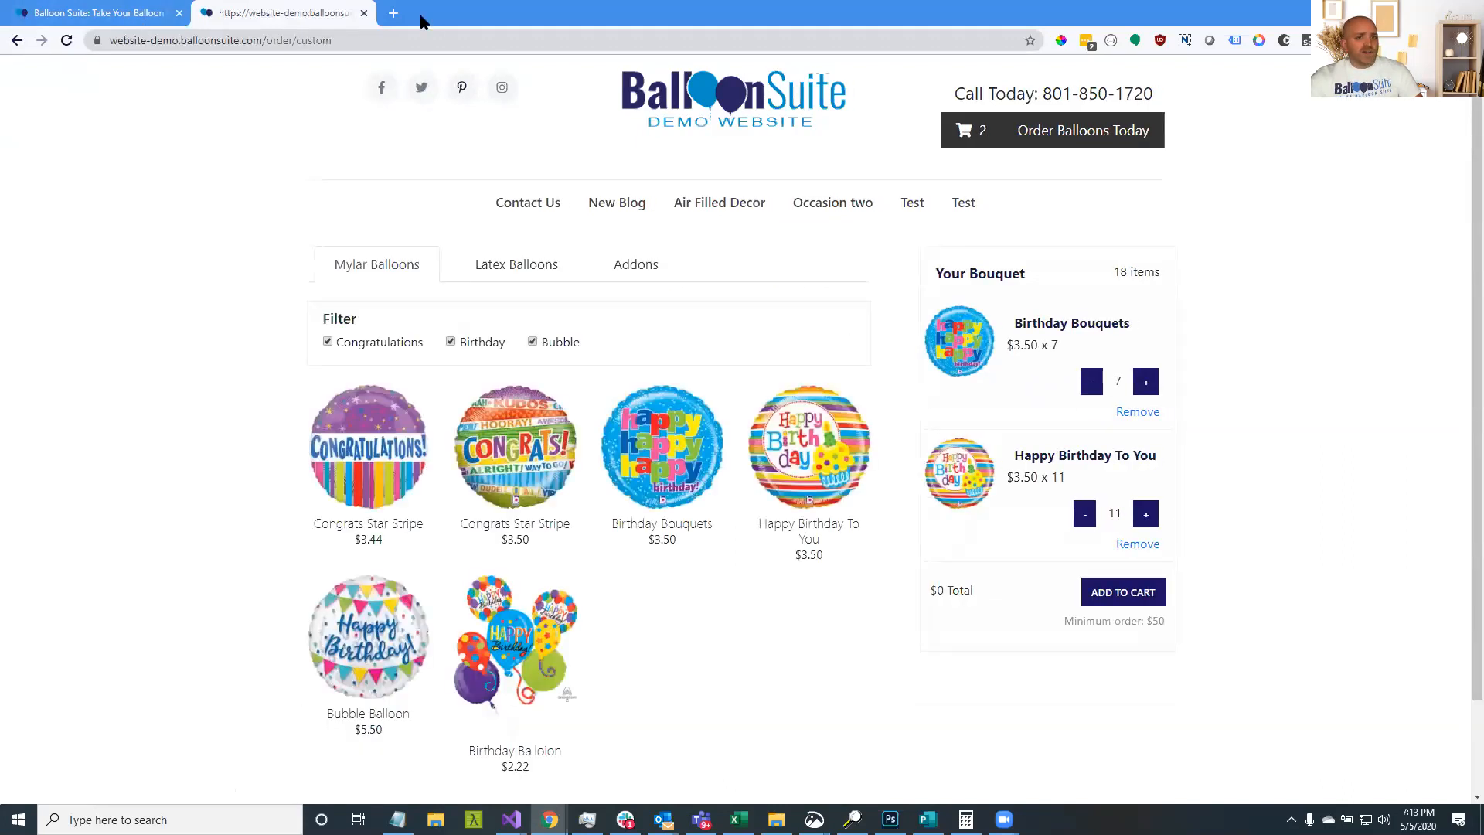
Open portal.balloonsuite.com and turn on Pickup in the Shop settings, then save
click(393, 13)
text(portal.balloonsuite.com)
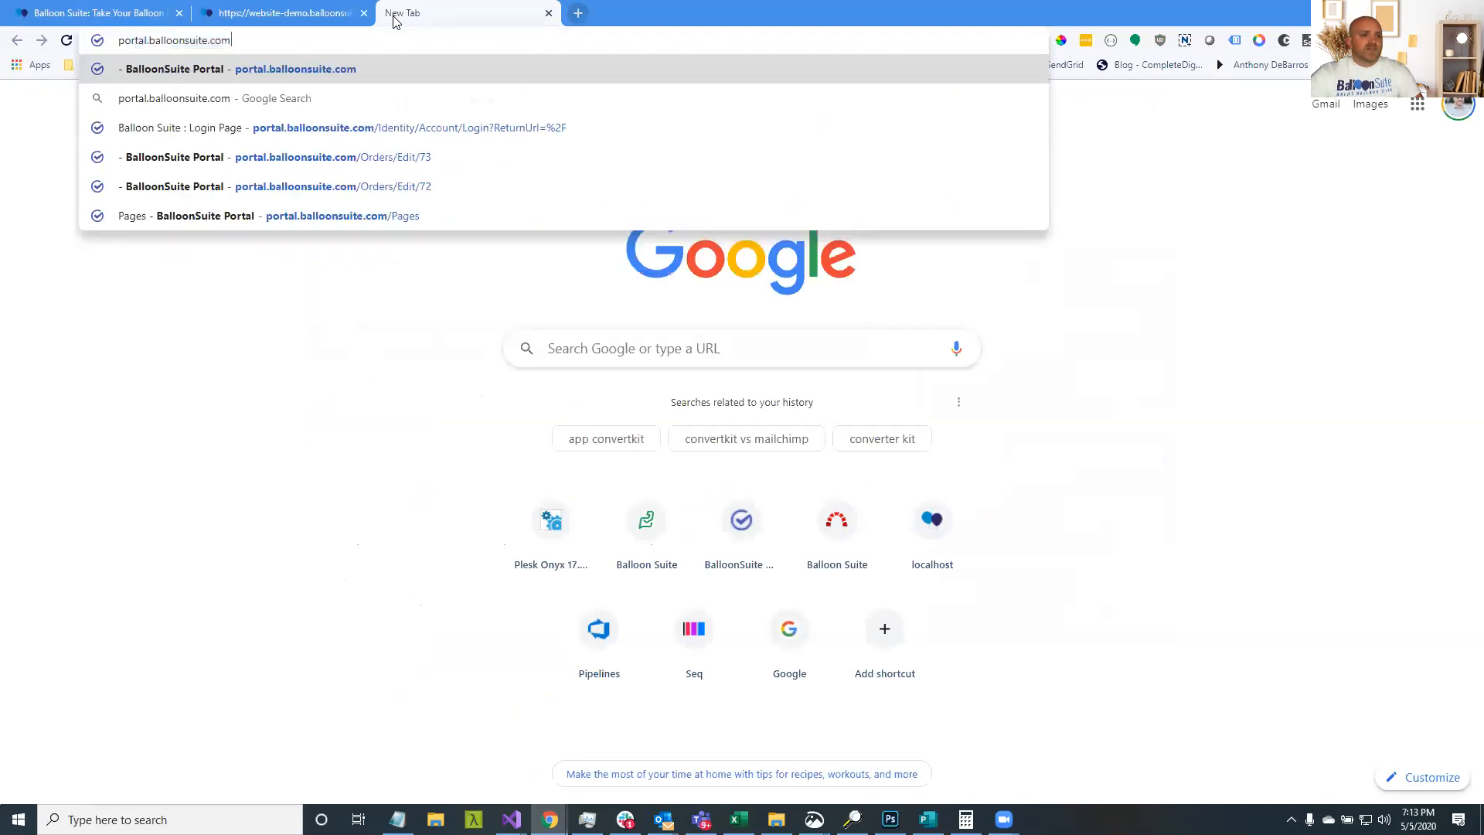
key(Return)
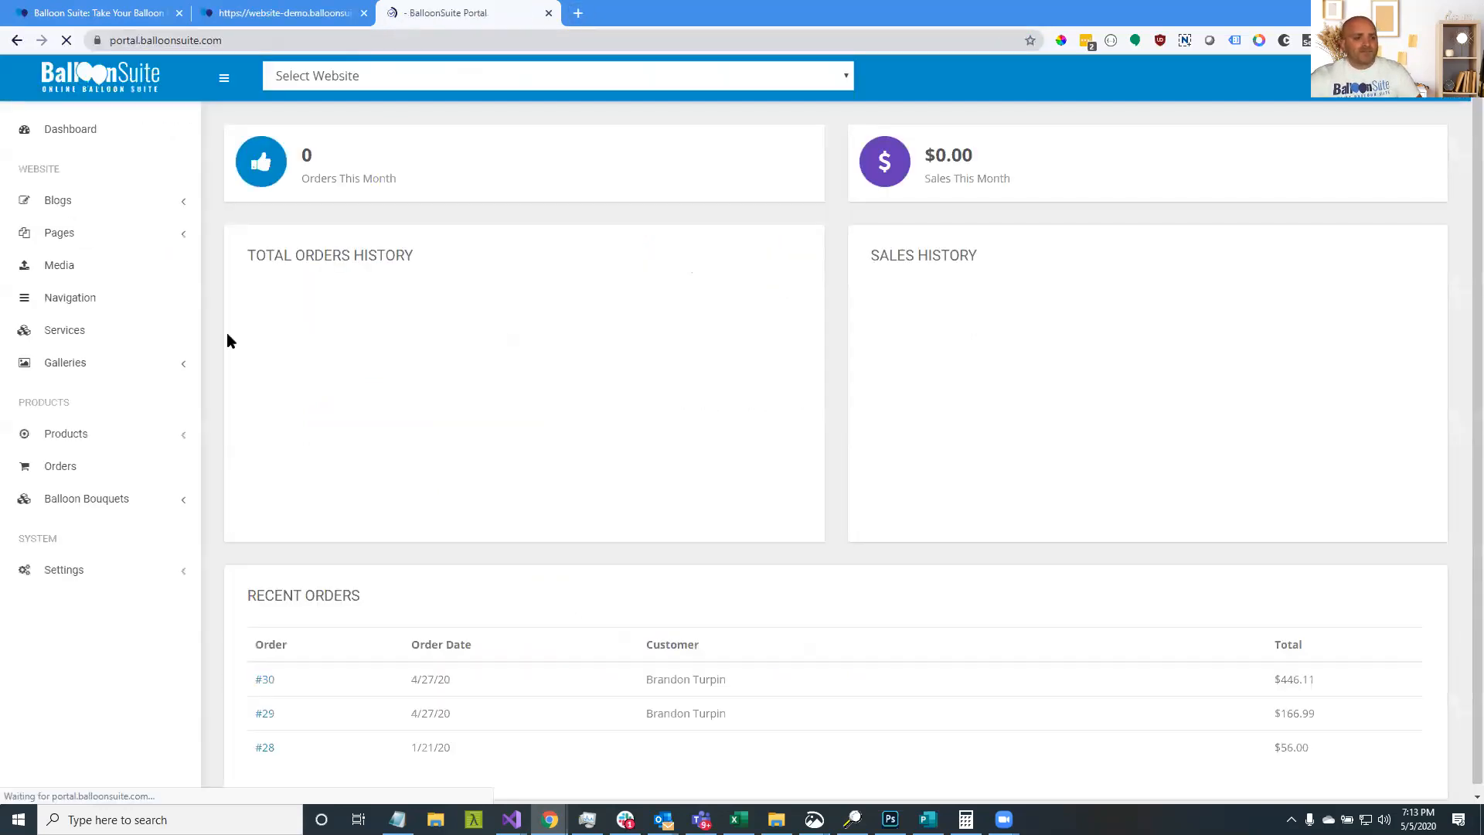
click(130, 570)
click(130, 605)
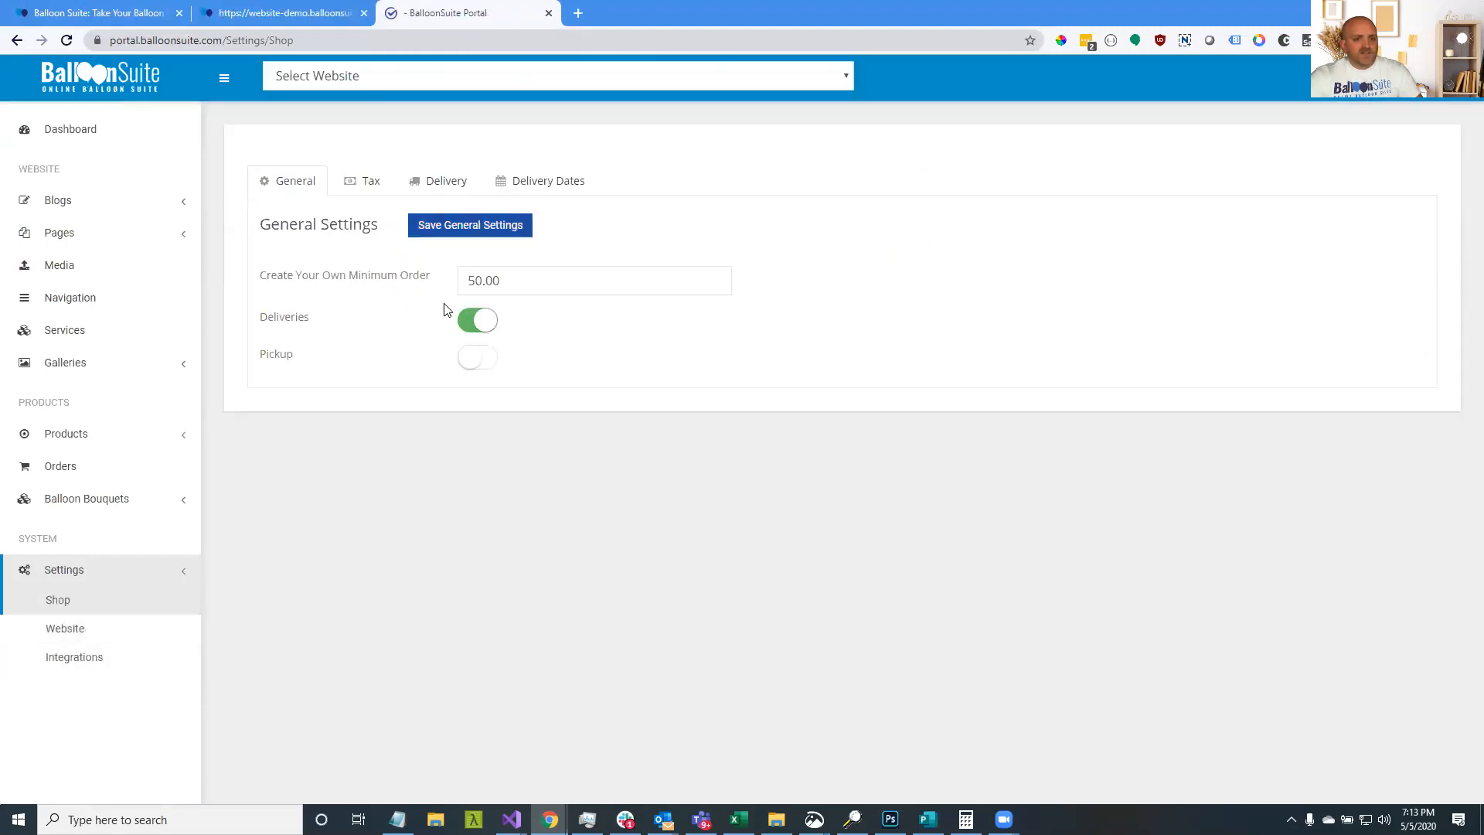
click(473, 359)
click(459, 235)
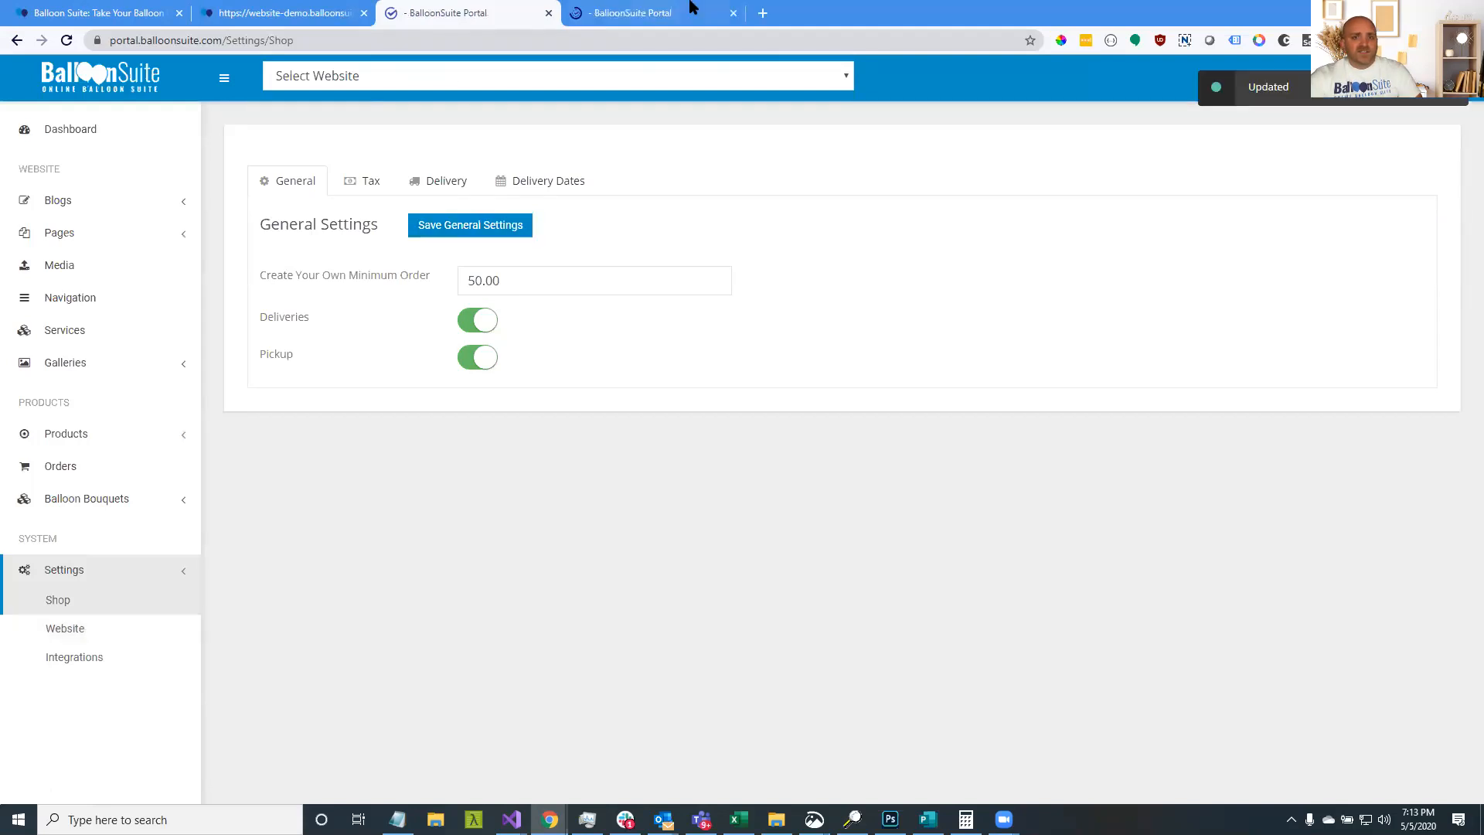
Enable Let Us Create It Bouquets in the portal's Website settings and save
click(709, 6)
click(548, 13)
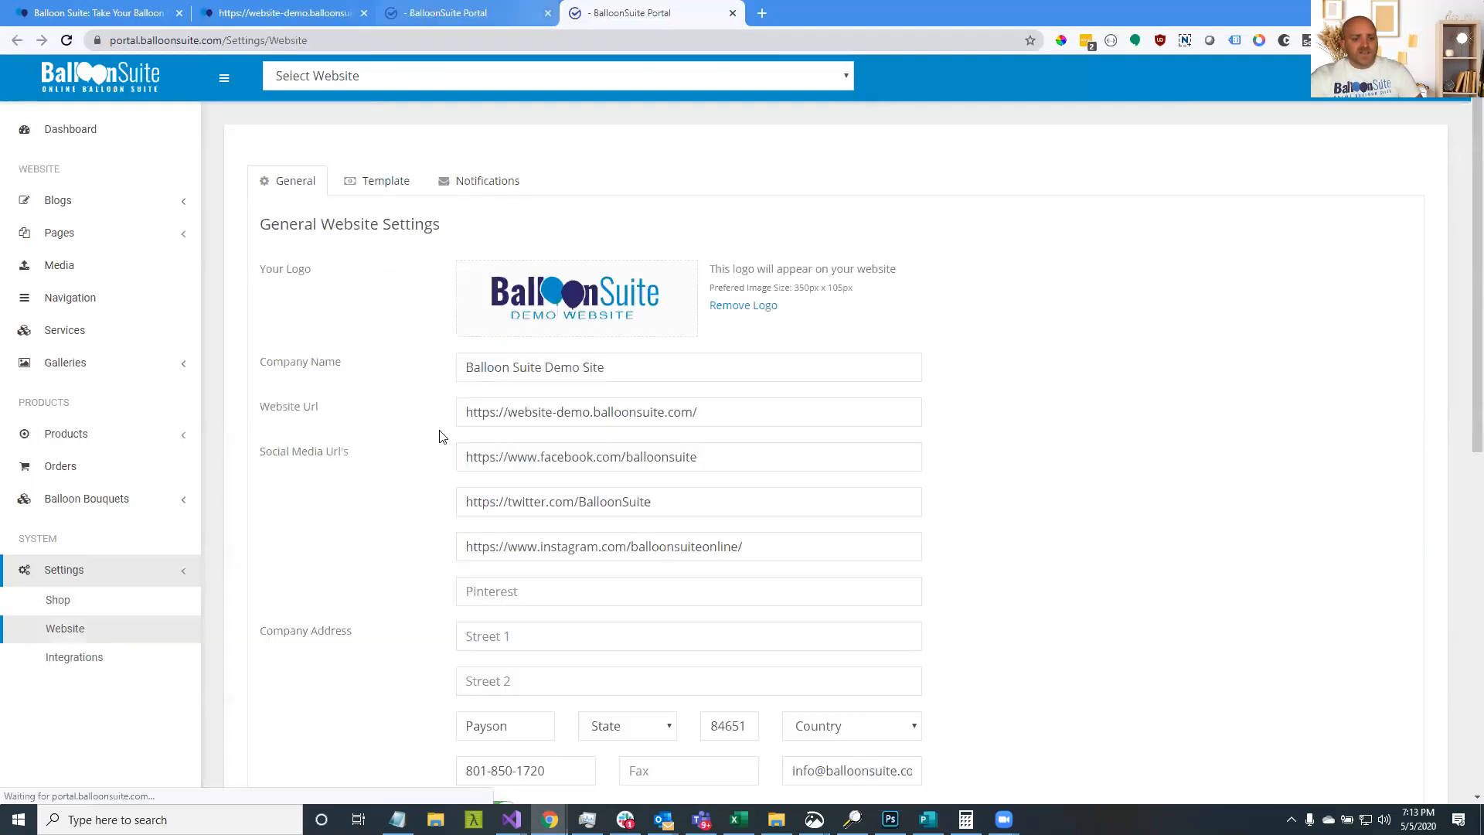
scroll(440, 432, down, 7)
click(496, 315)
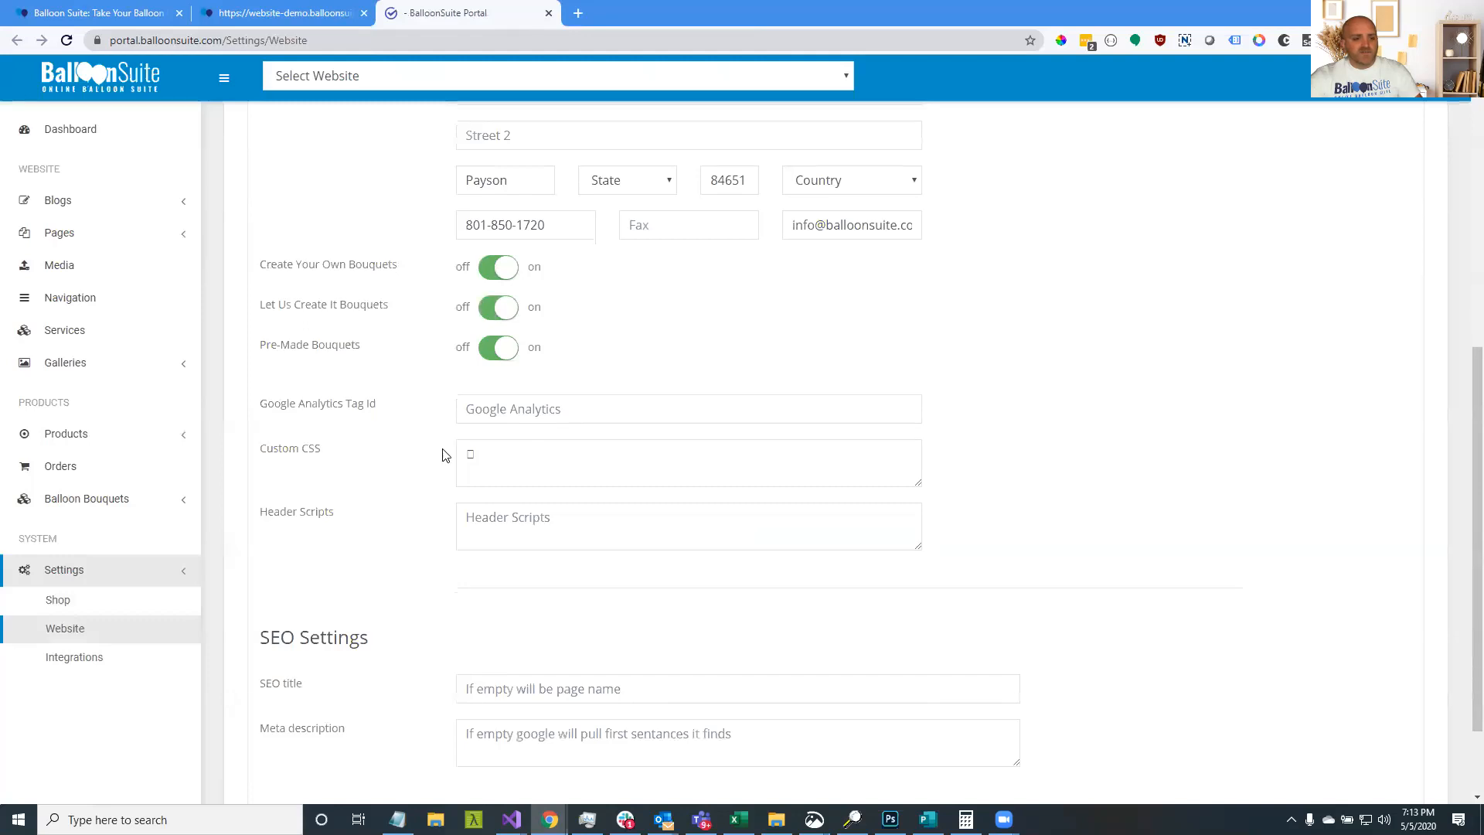
scroll(441, 457, down, 2)
click(485, 742)
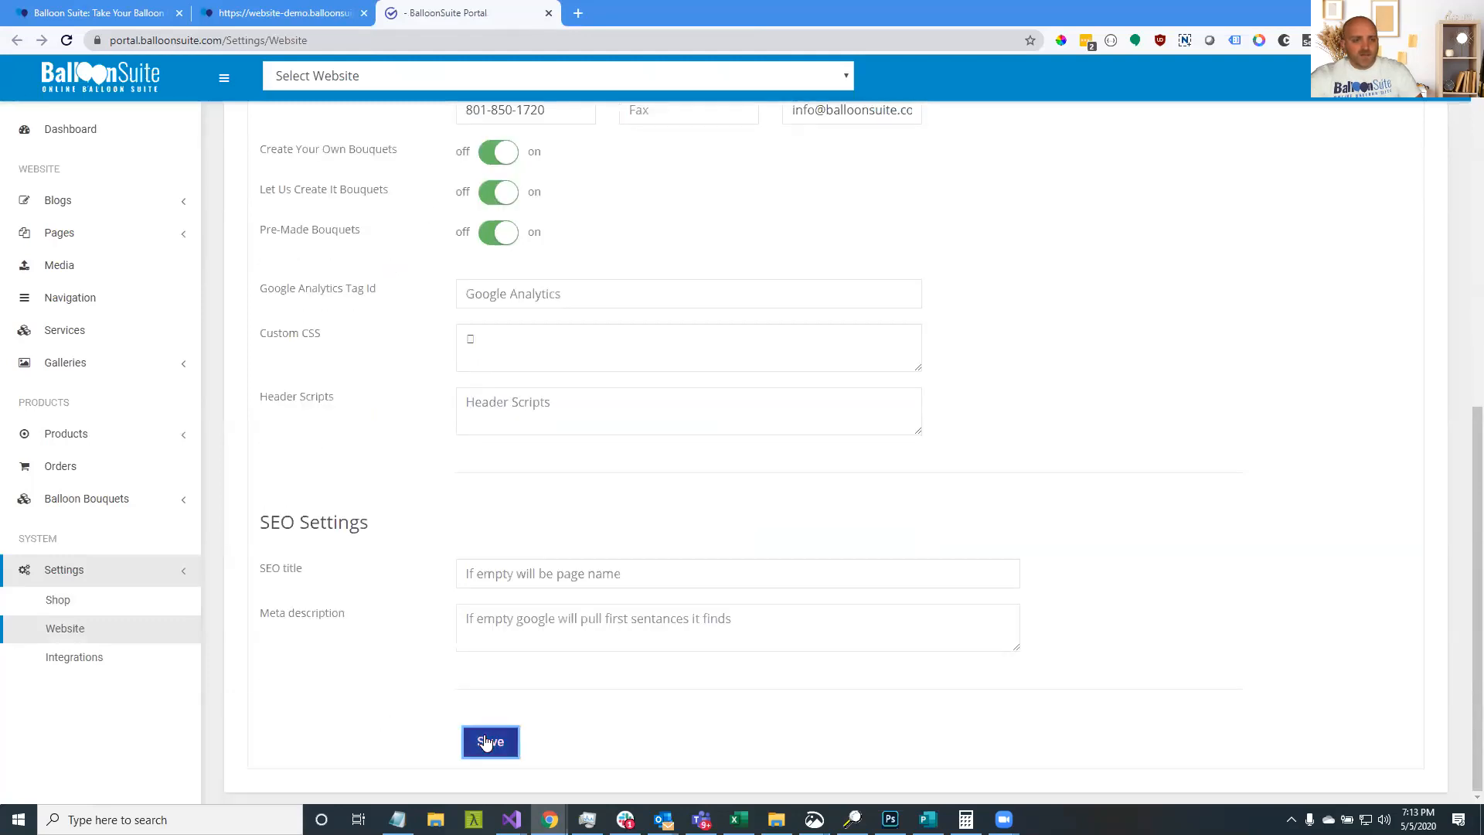
click(298, 13)
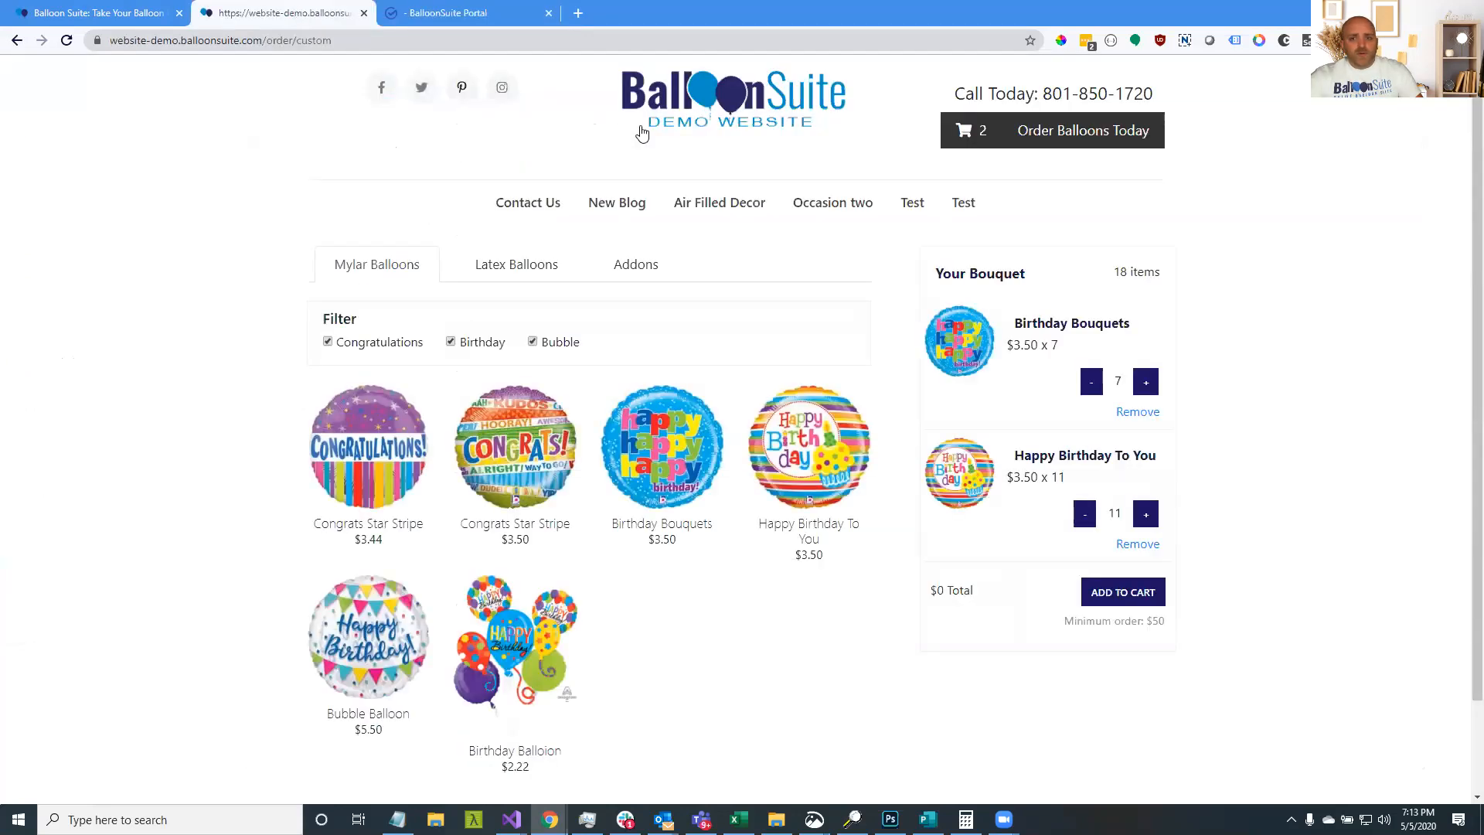
Go to Order Balloons Today and reload so the Let Us Create It For You card appears
click(1082, 138)
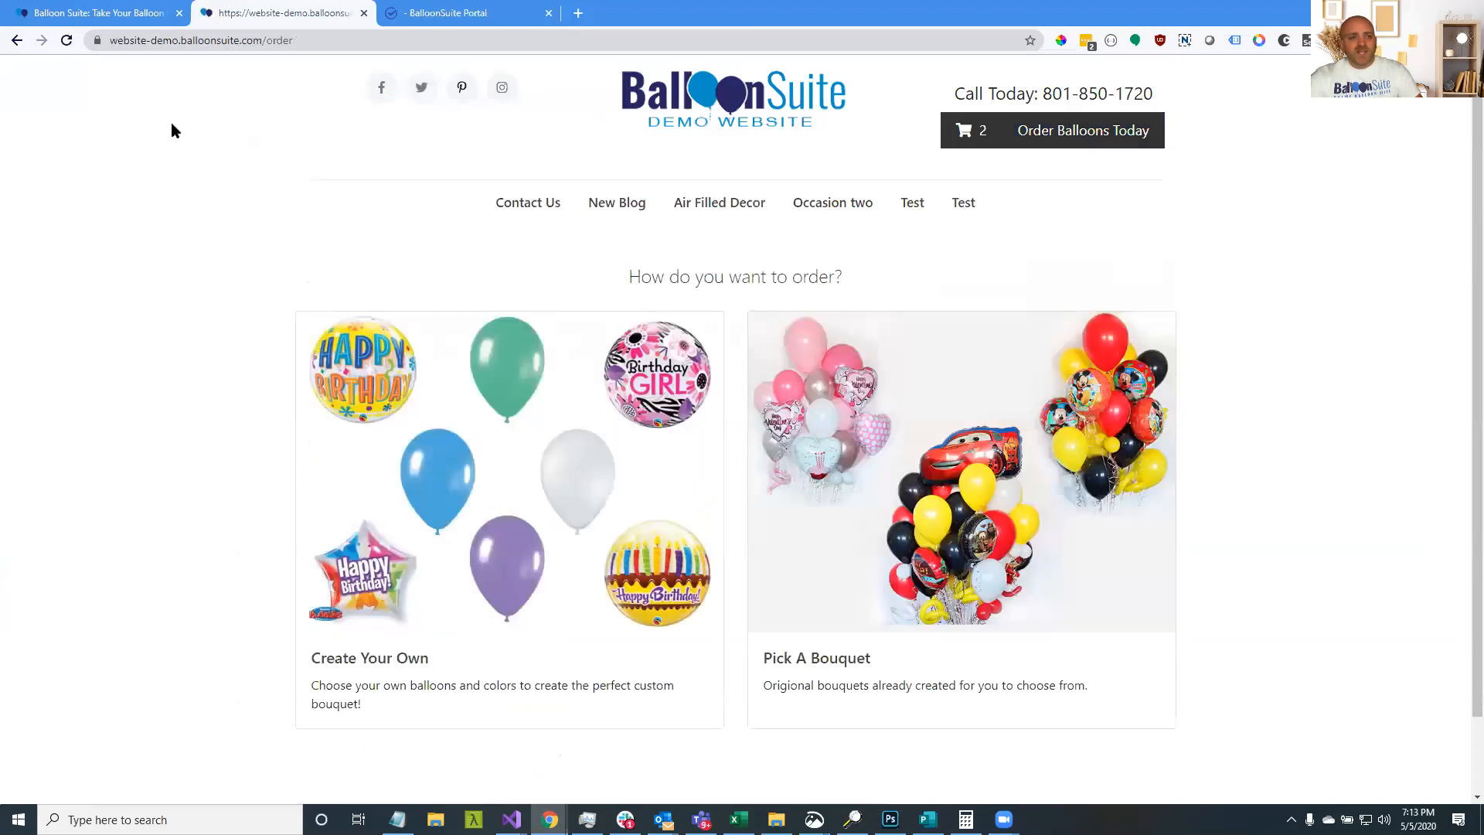
click(68, 41)
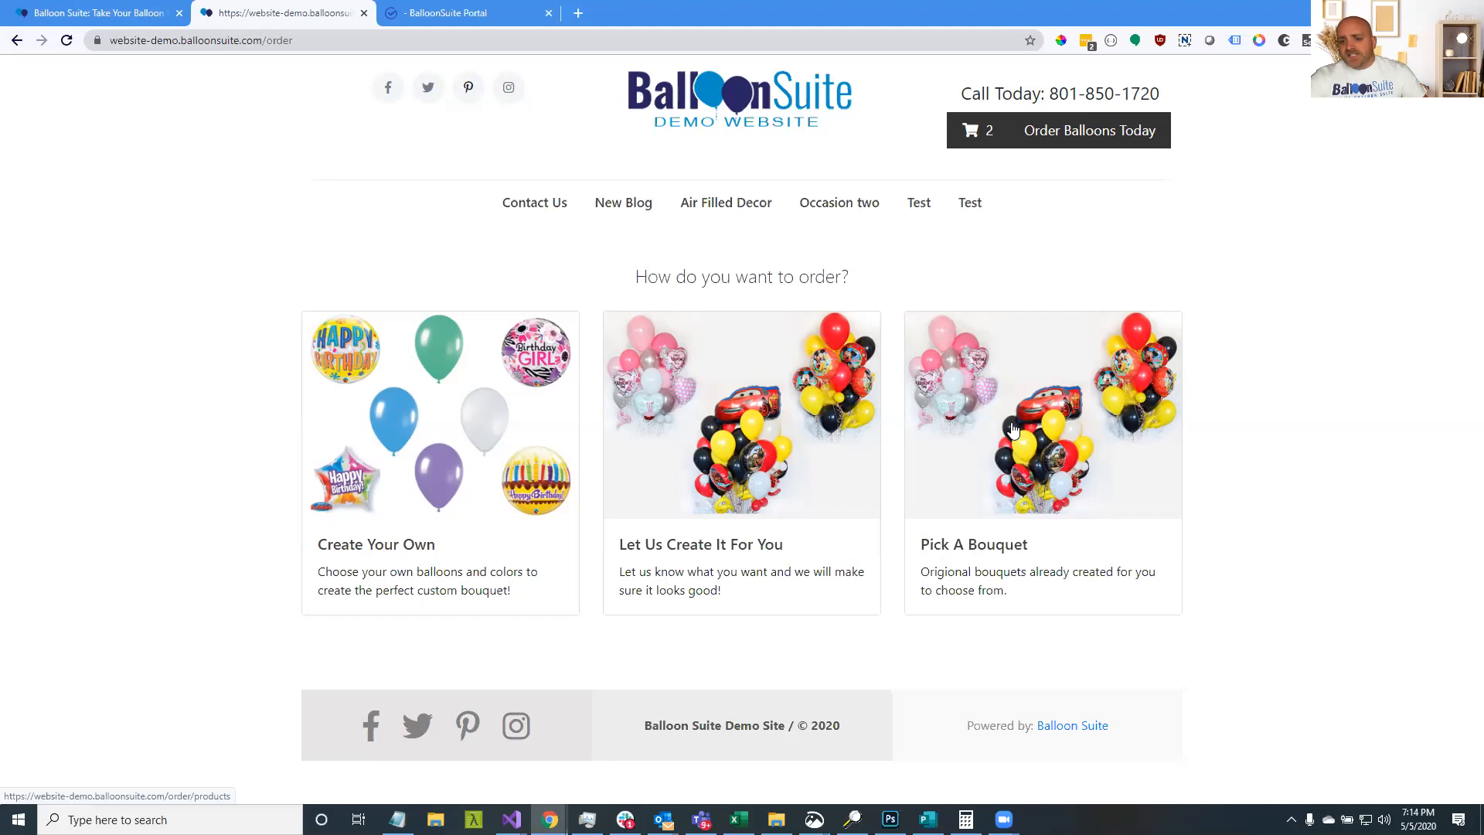
Check the still-empty Popular Bouquets page in a new tab, then open Create Your Own separately
middle_click(1014, 452)
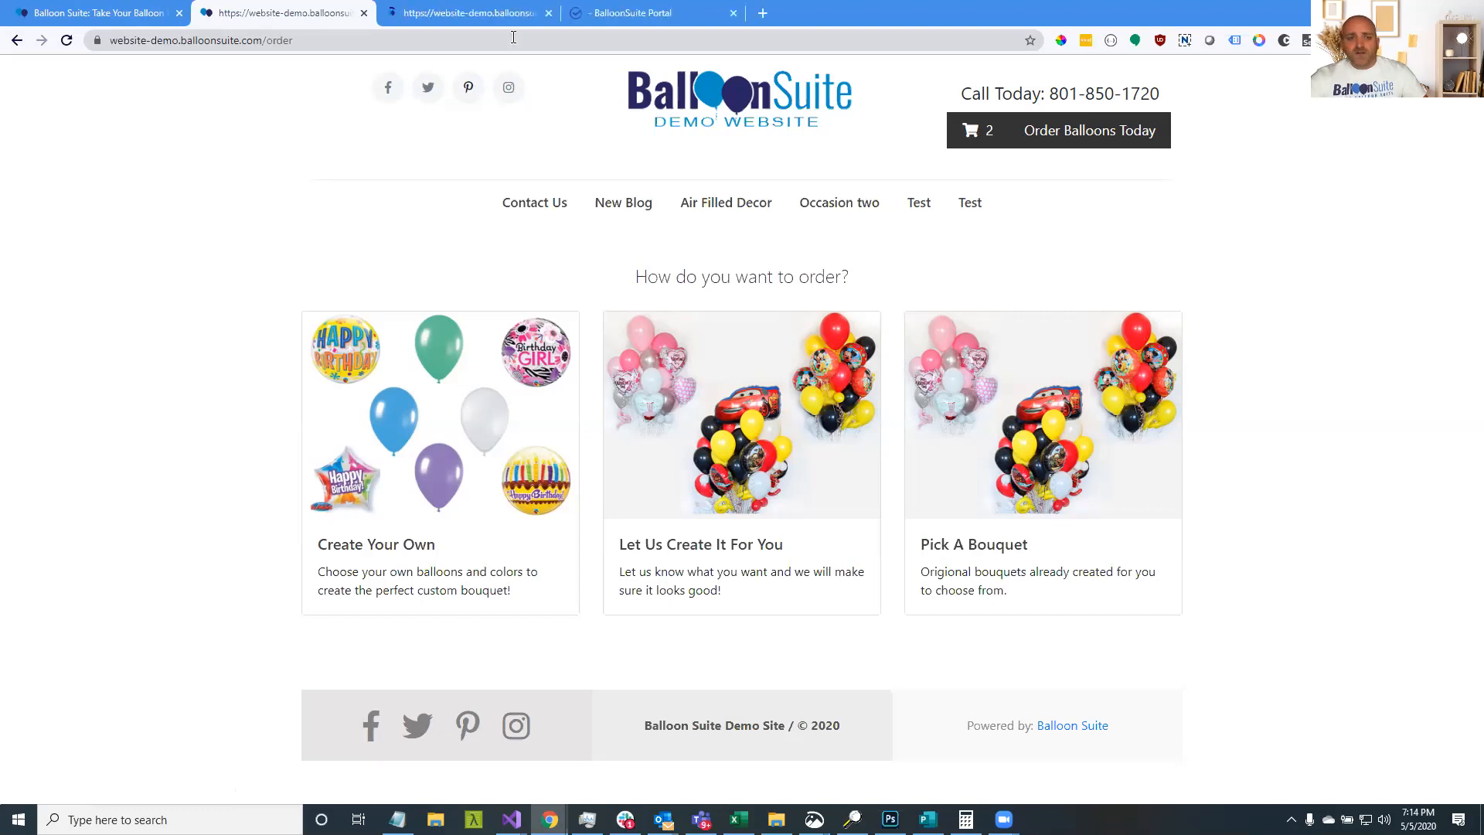
click(501, 14)
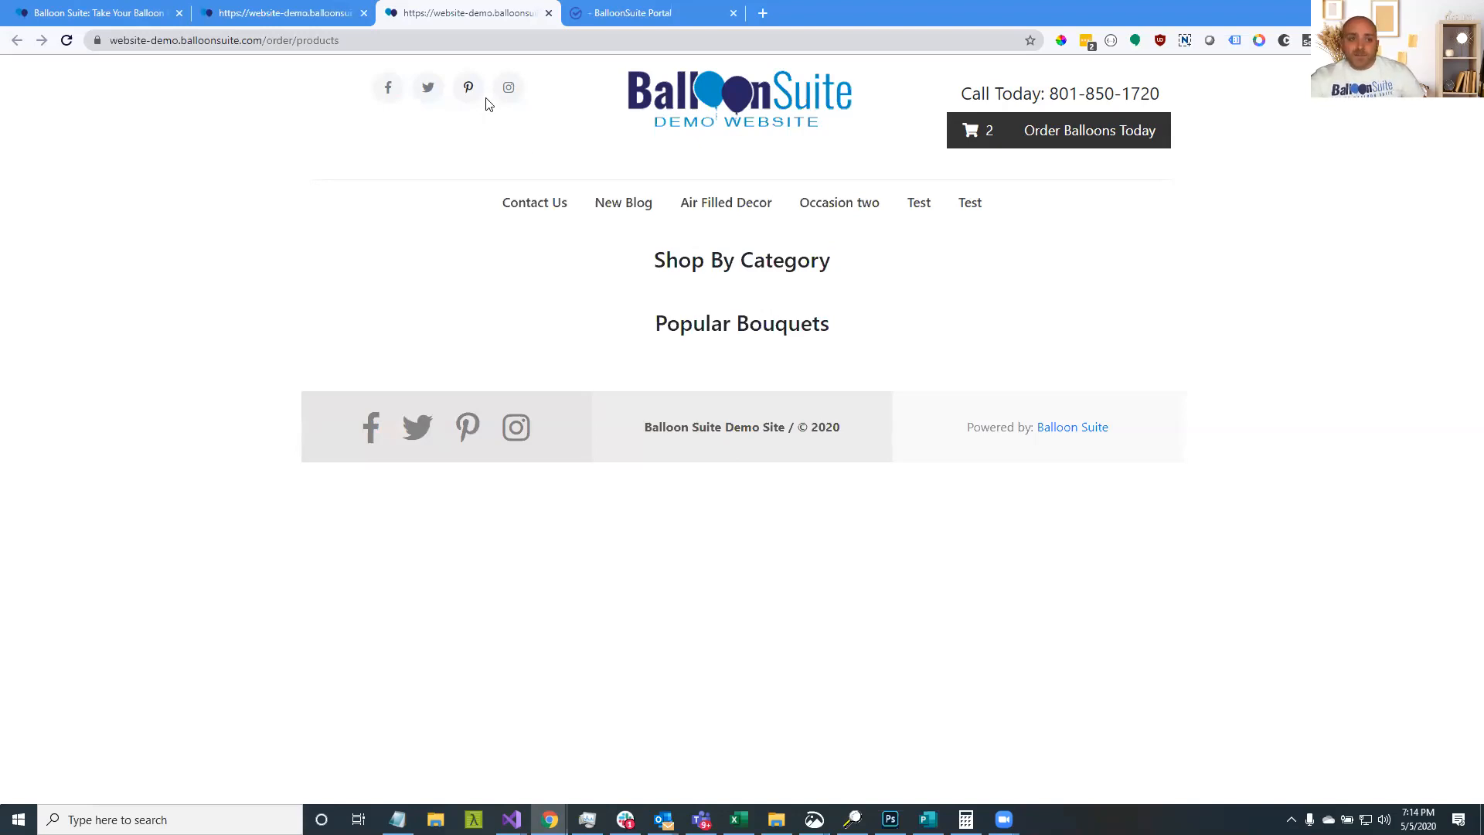
click(238, 21)
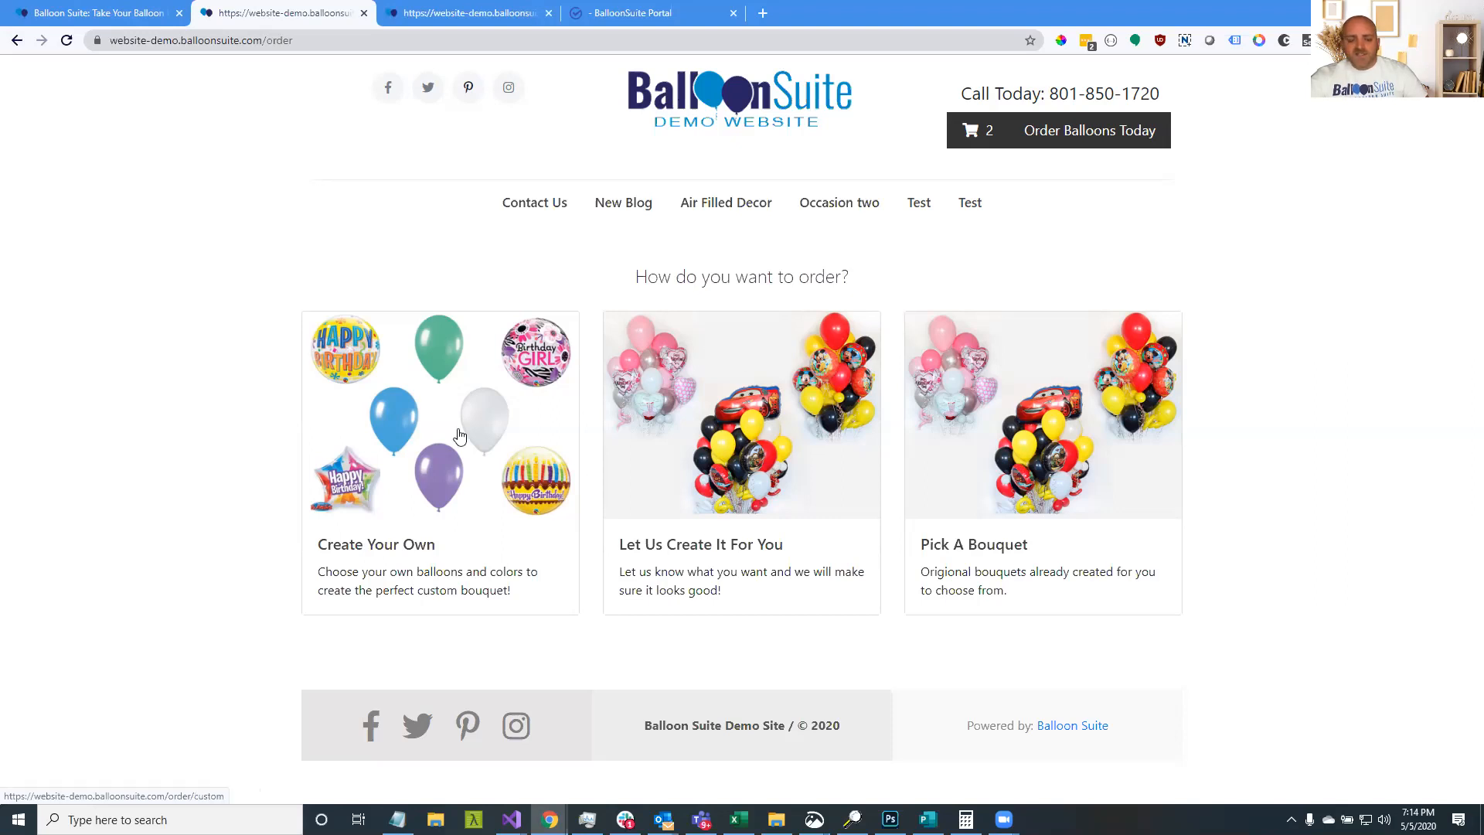
middle_click(456, 434)
click(550, 13)
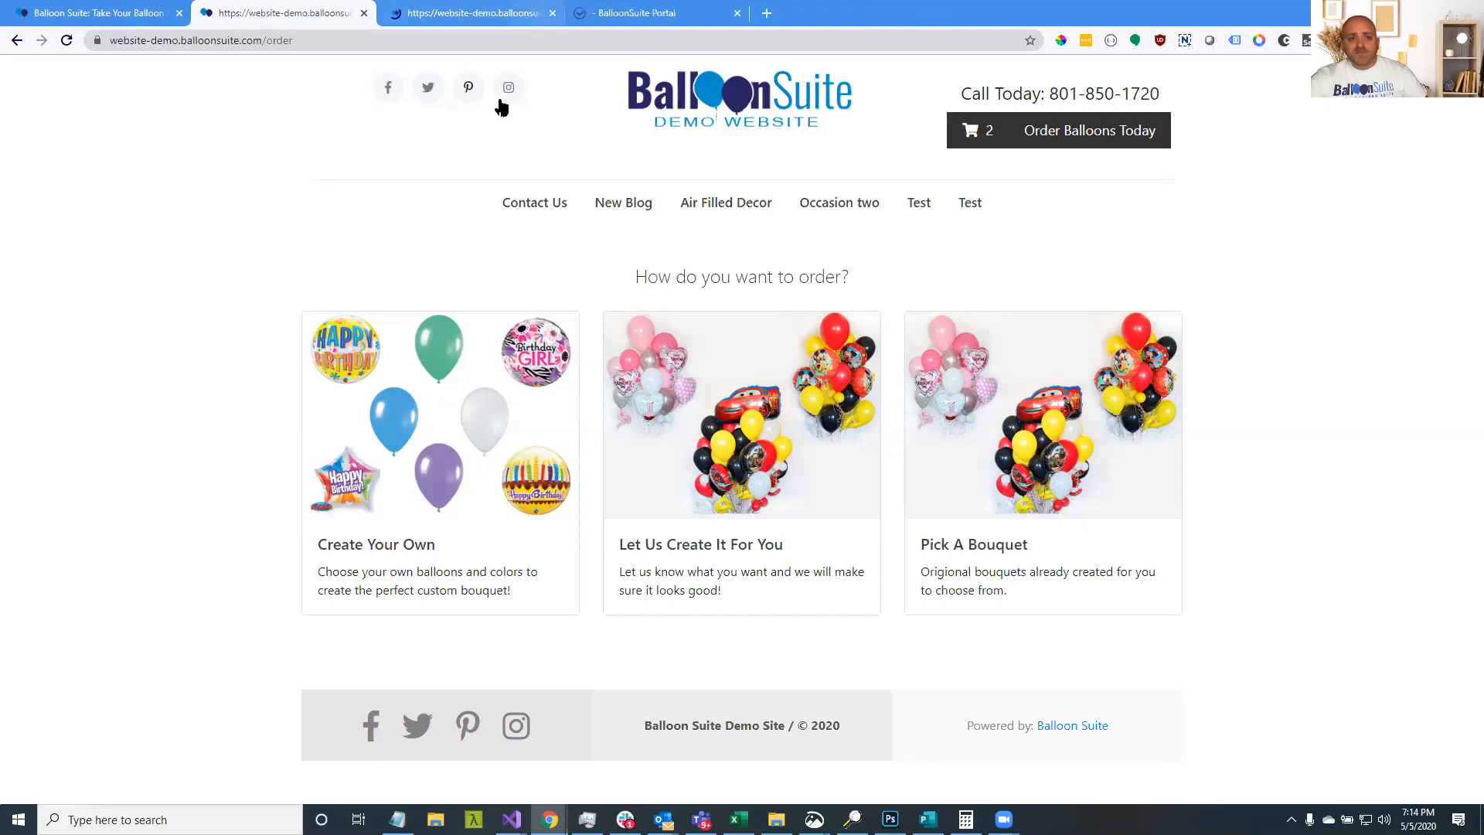
click(496, 13)
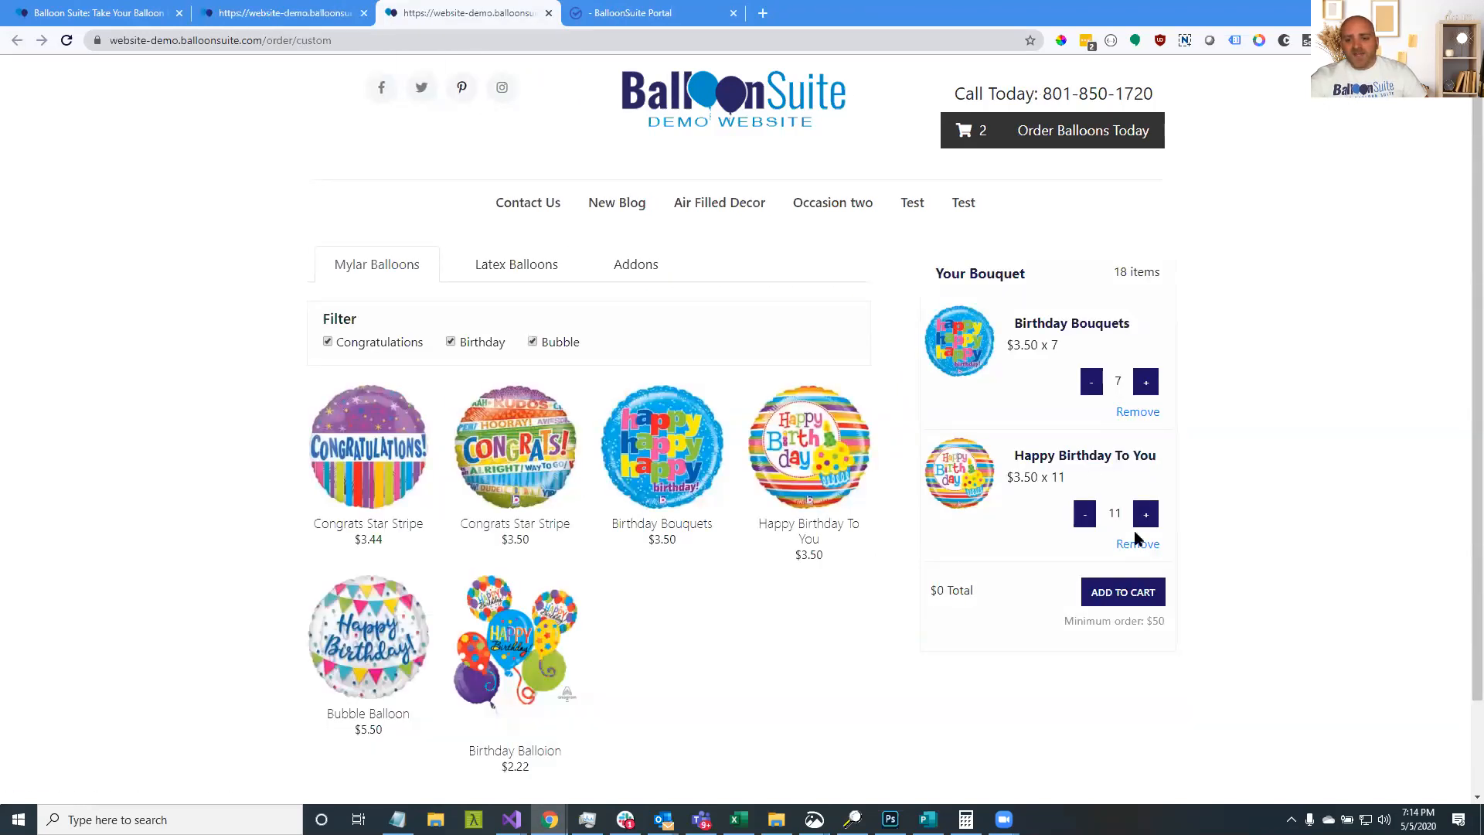
Clear the bouquet and add three each of Birthday Bouquets, Happy Birthday To You, Congrats Star Stripe and Bubble Balloons
click(1138, 543)
click(1138, 412)
triple_click(662, 473)
triple_click(796, 479)
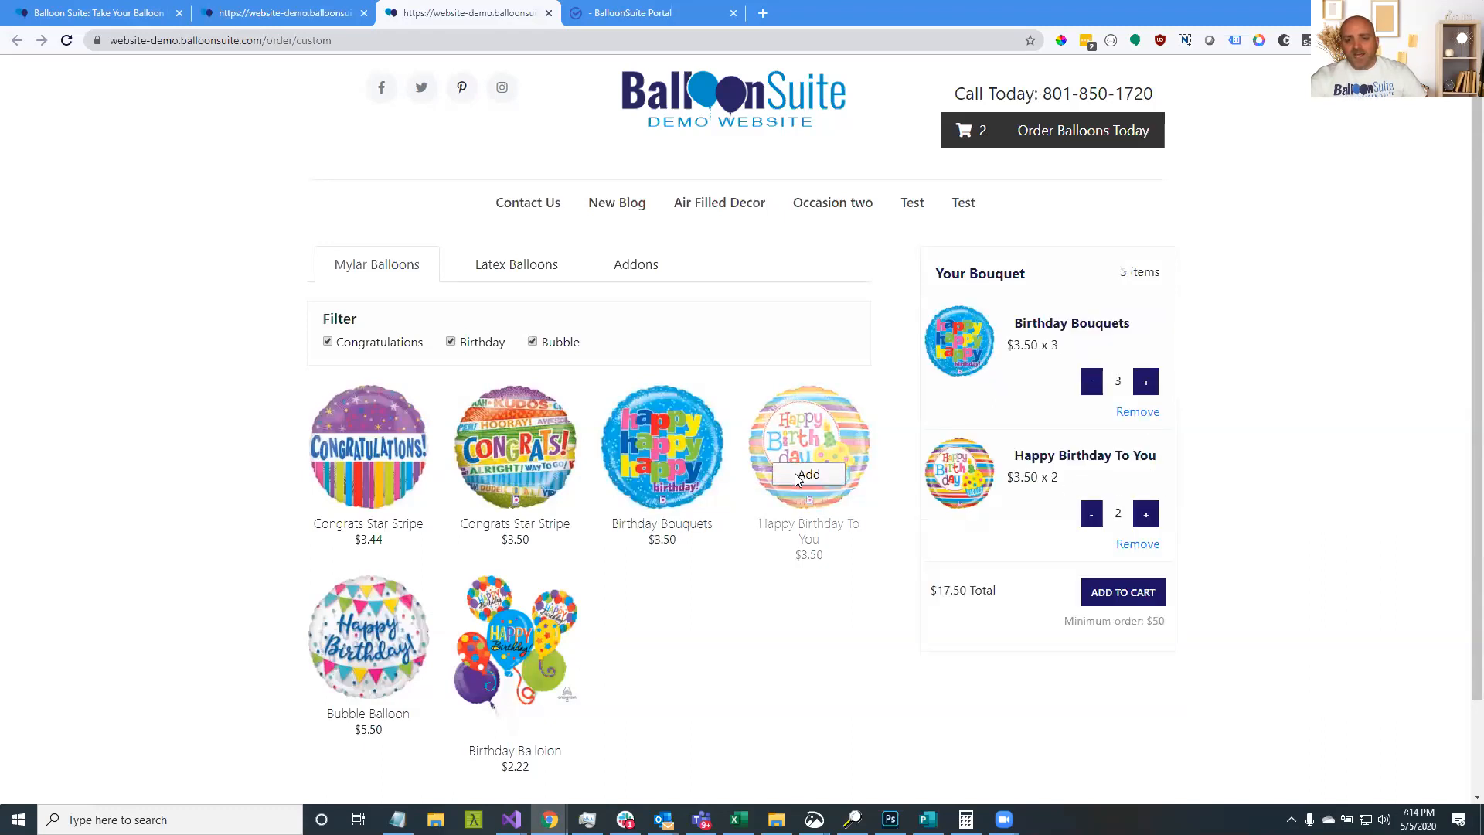
triple_click(515, 475)
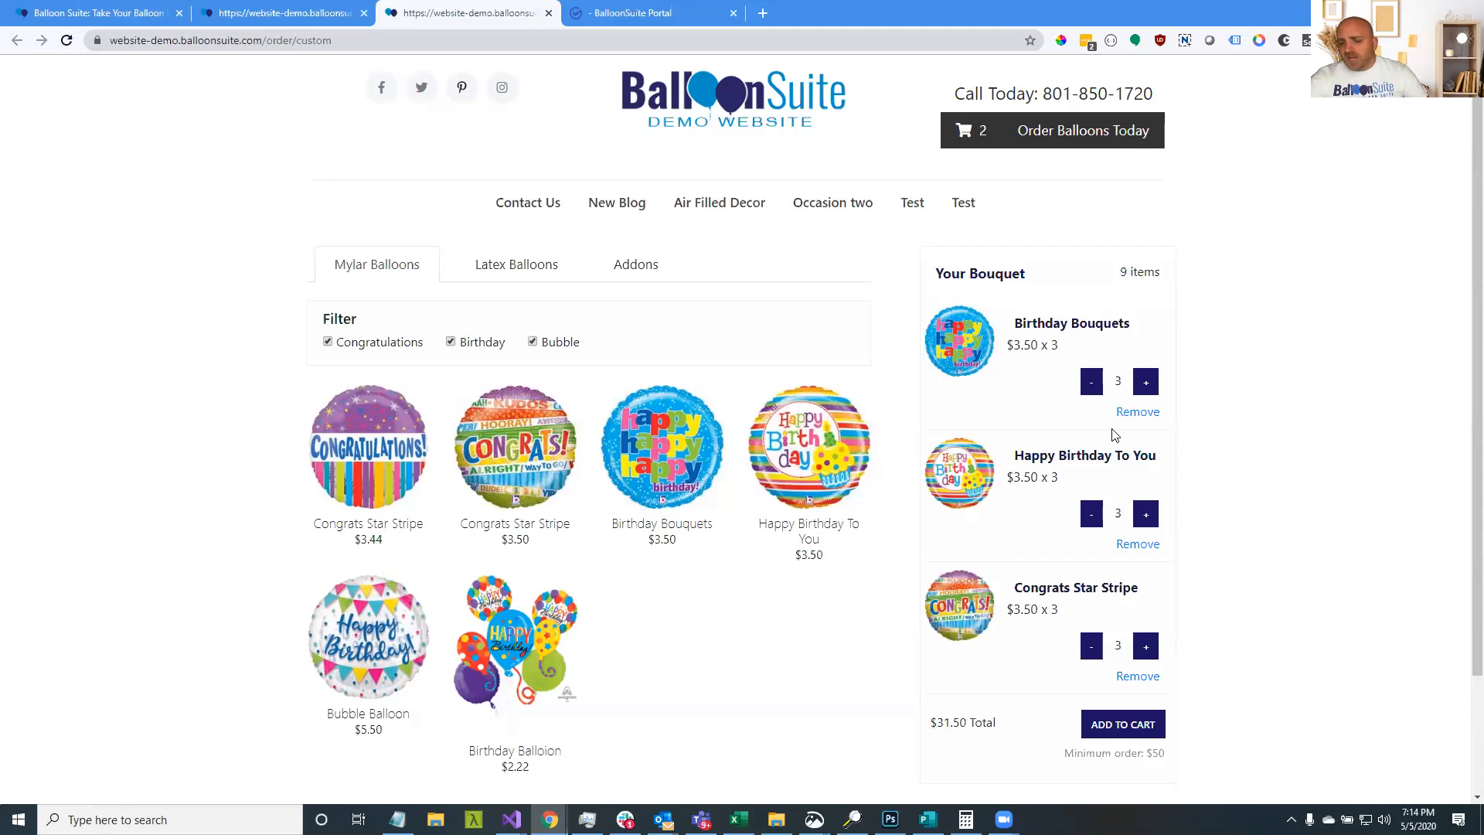
scroll(1117, 433, down, 2)
triple_click(377, 531)
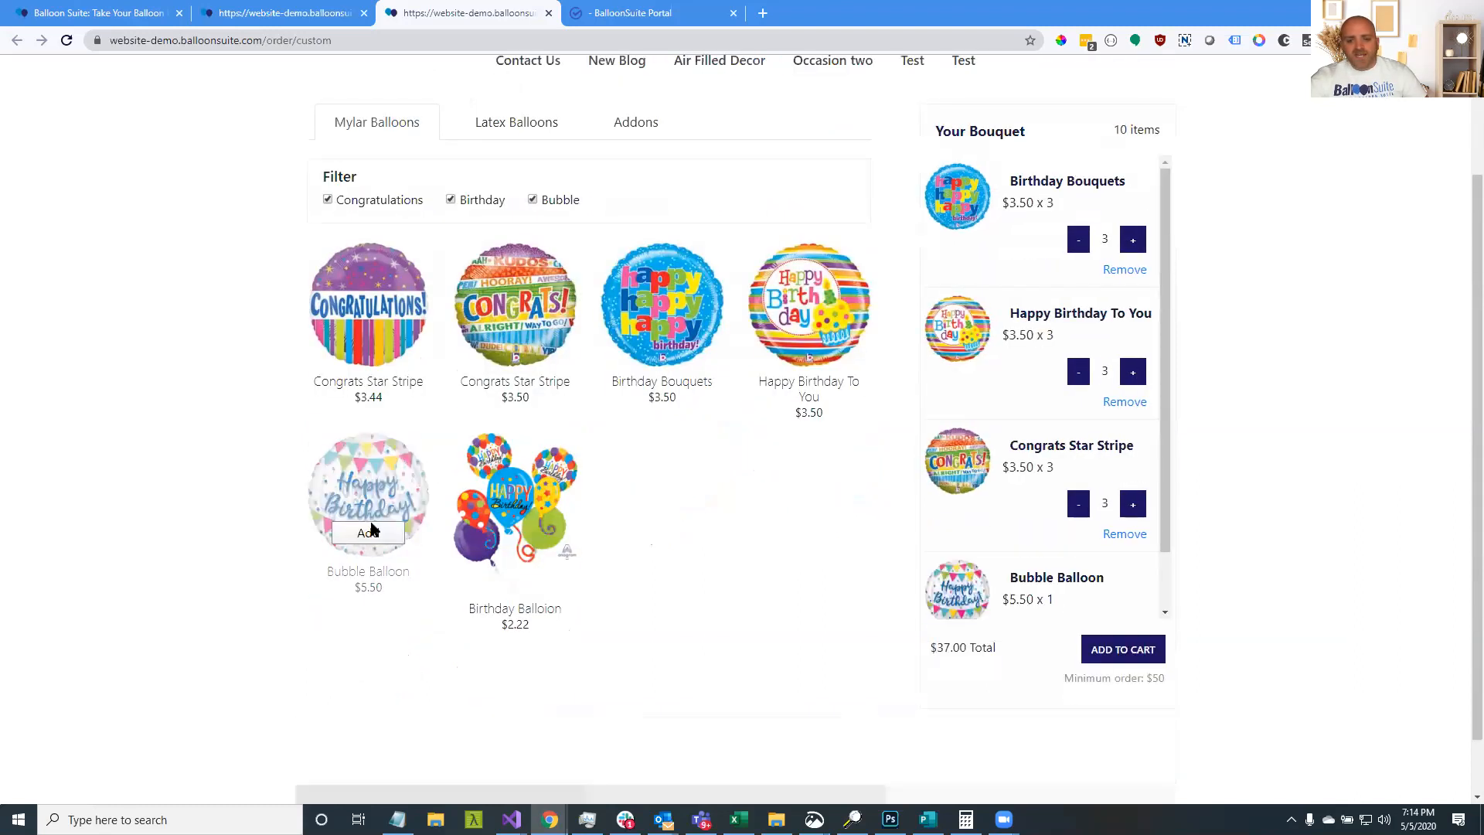
scroll(462, 276, up, 2)
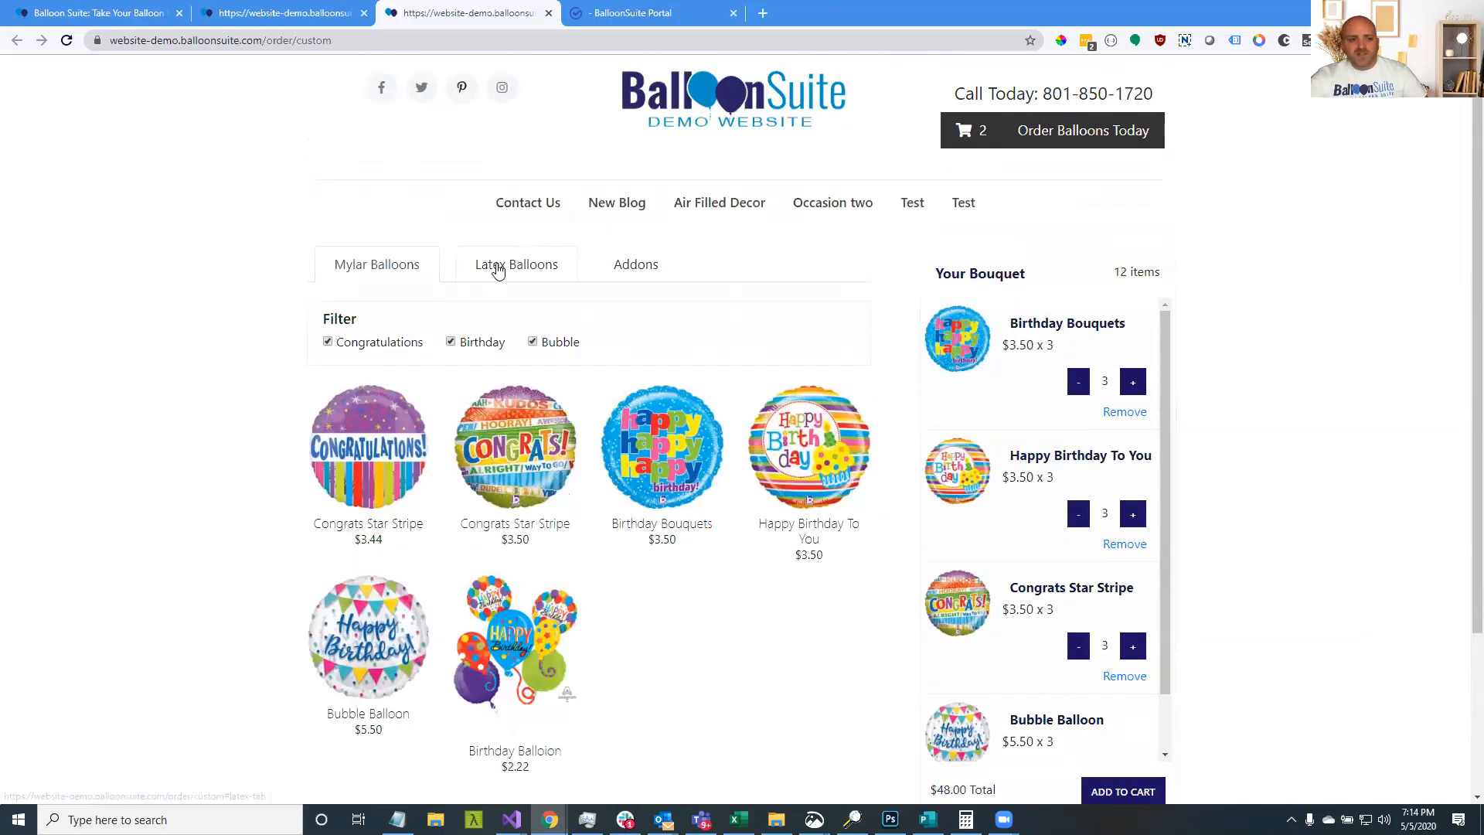
Add four Orange latex balloons and put the $56.00 bouquet in the cart
click(497, 265)
double_click(531, 463)
double_click(531, 463)
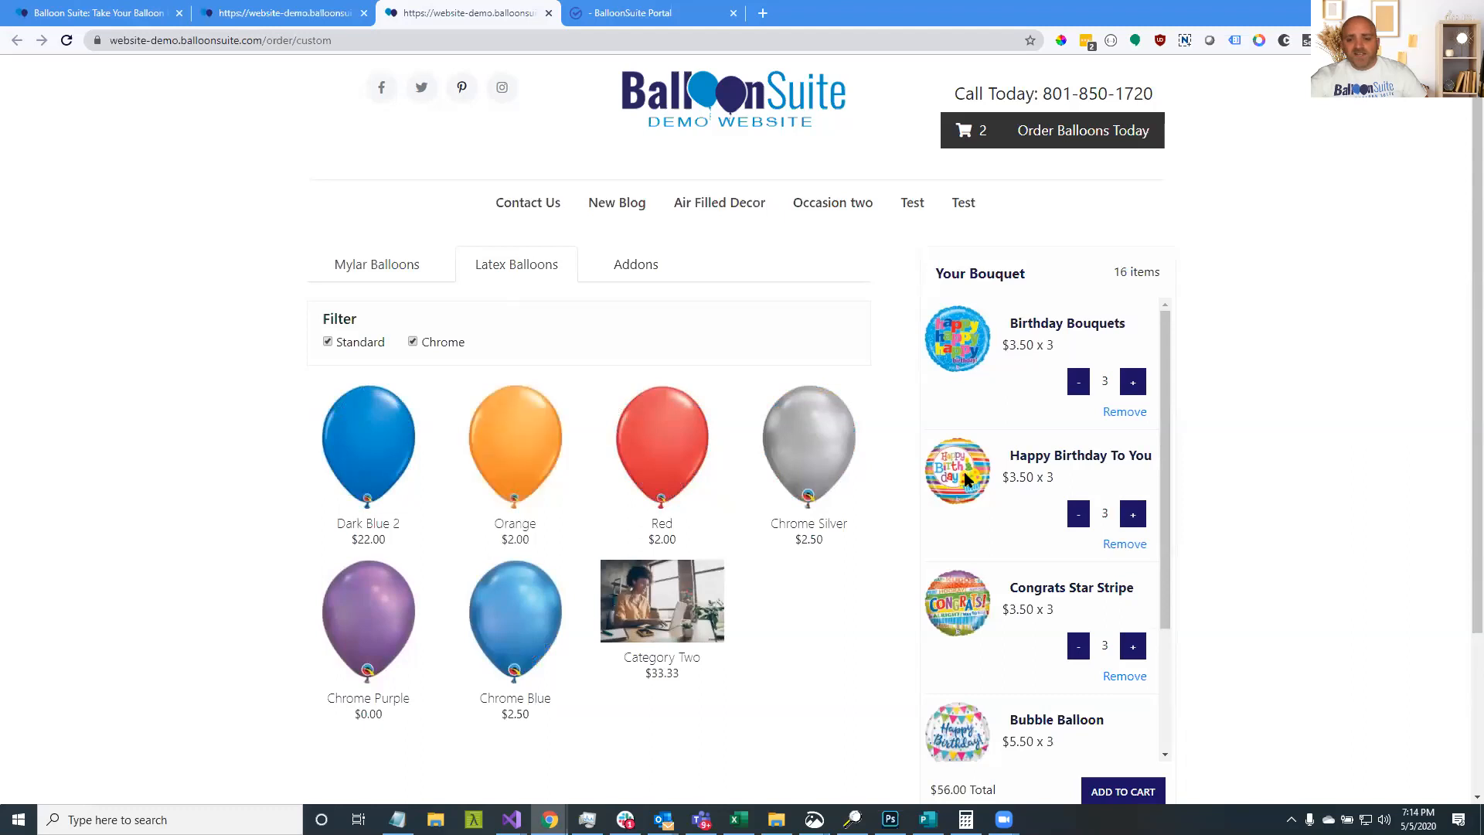
scroll(964, 473, down, 3)
scroll(1219, 553, down, 2)
scroll(1219, 553, down, 1)
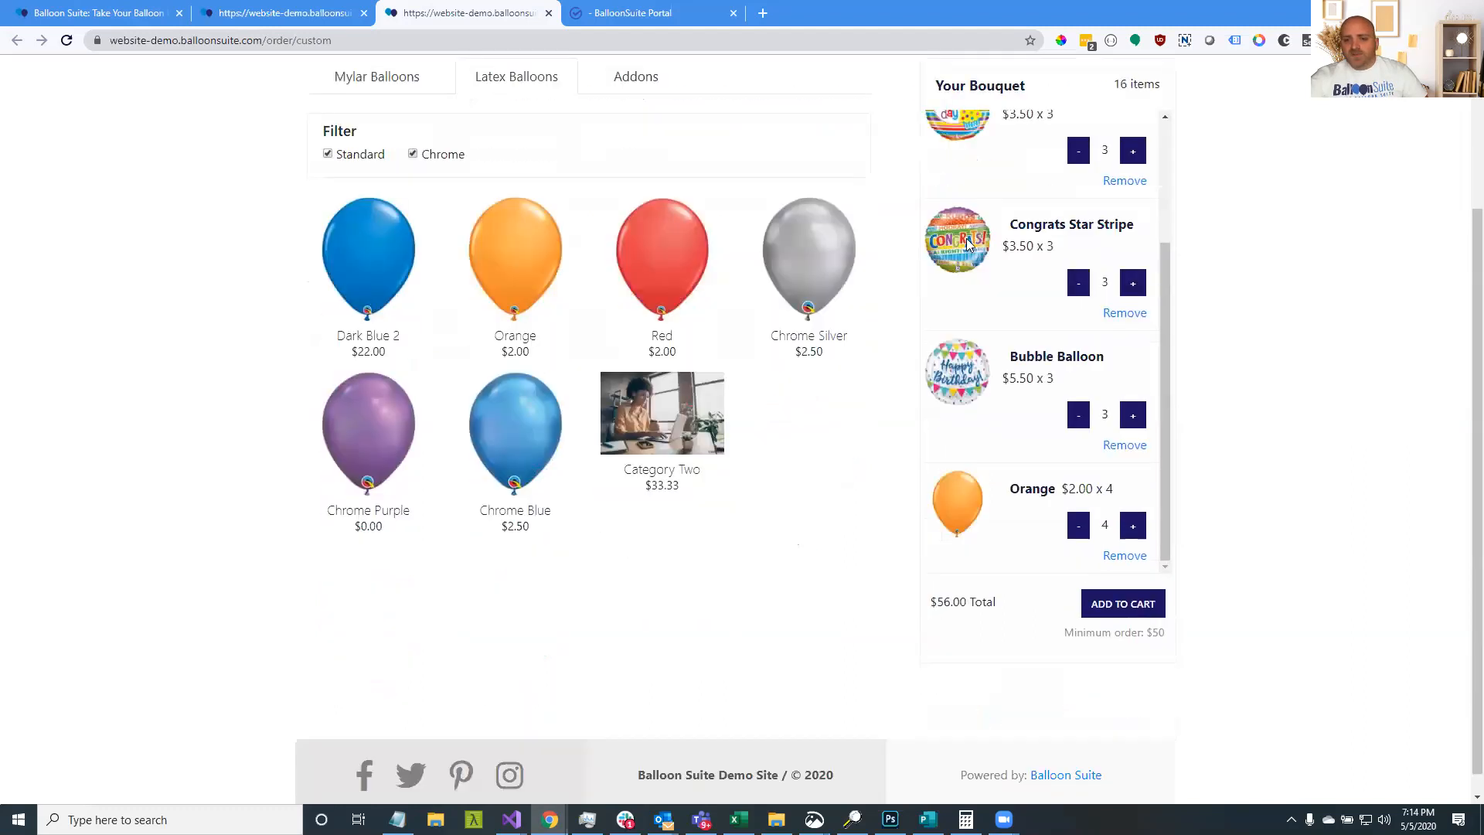
scroll(1004, 338, up, 3)
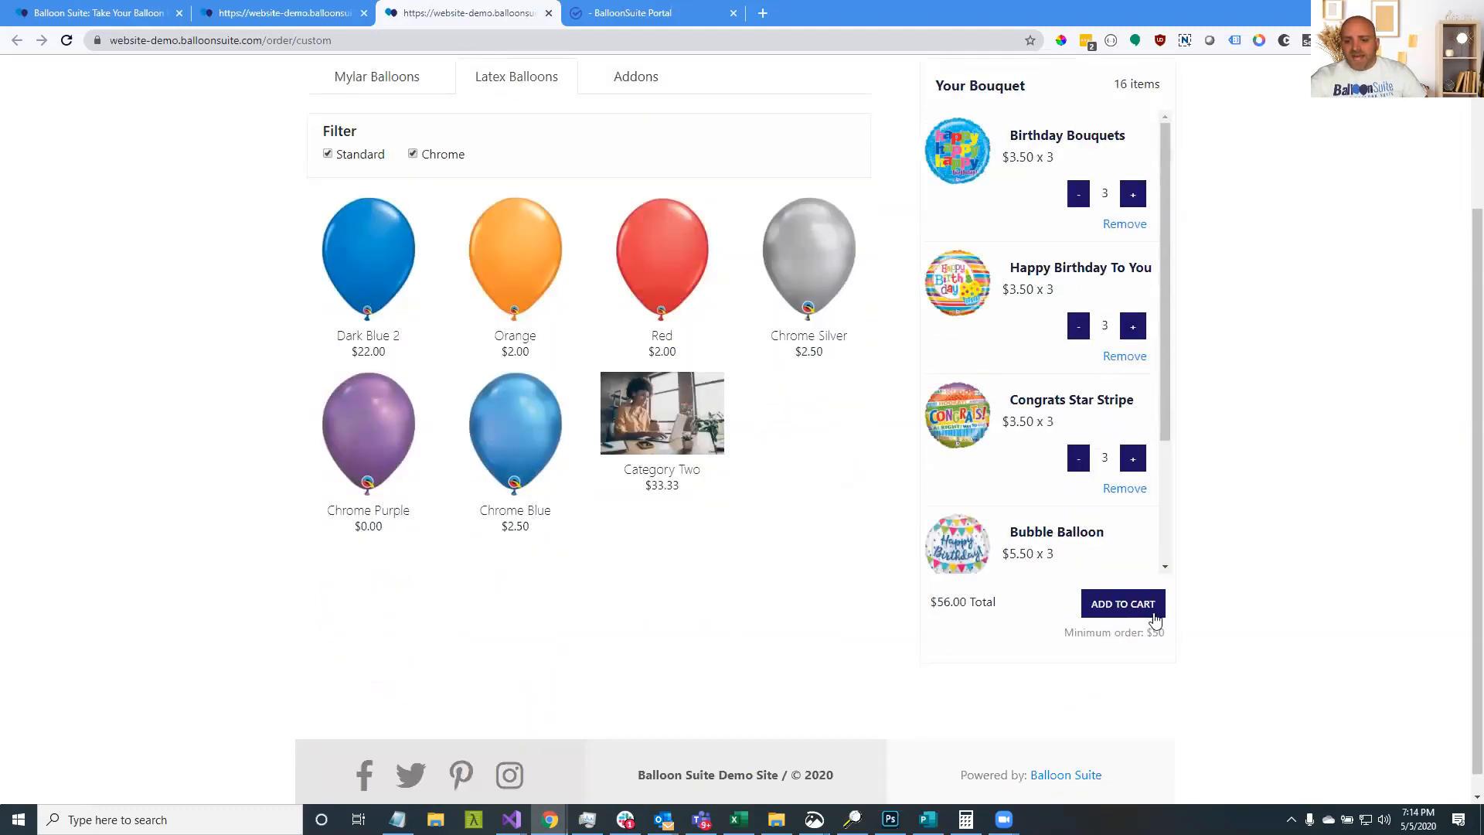
click(1144, 613)
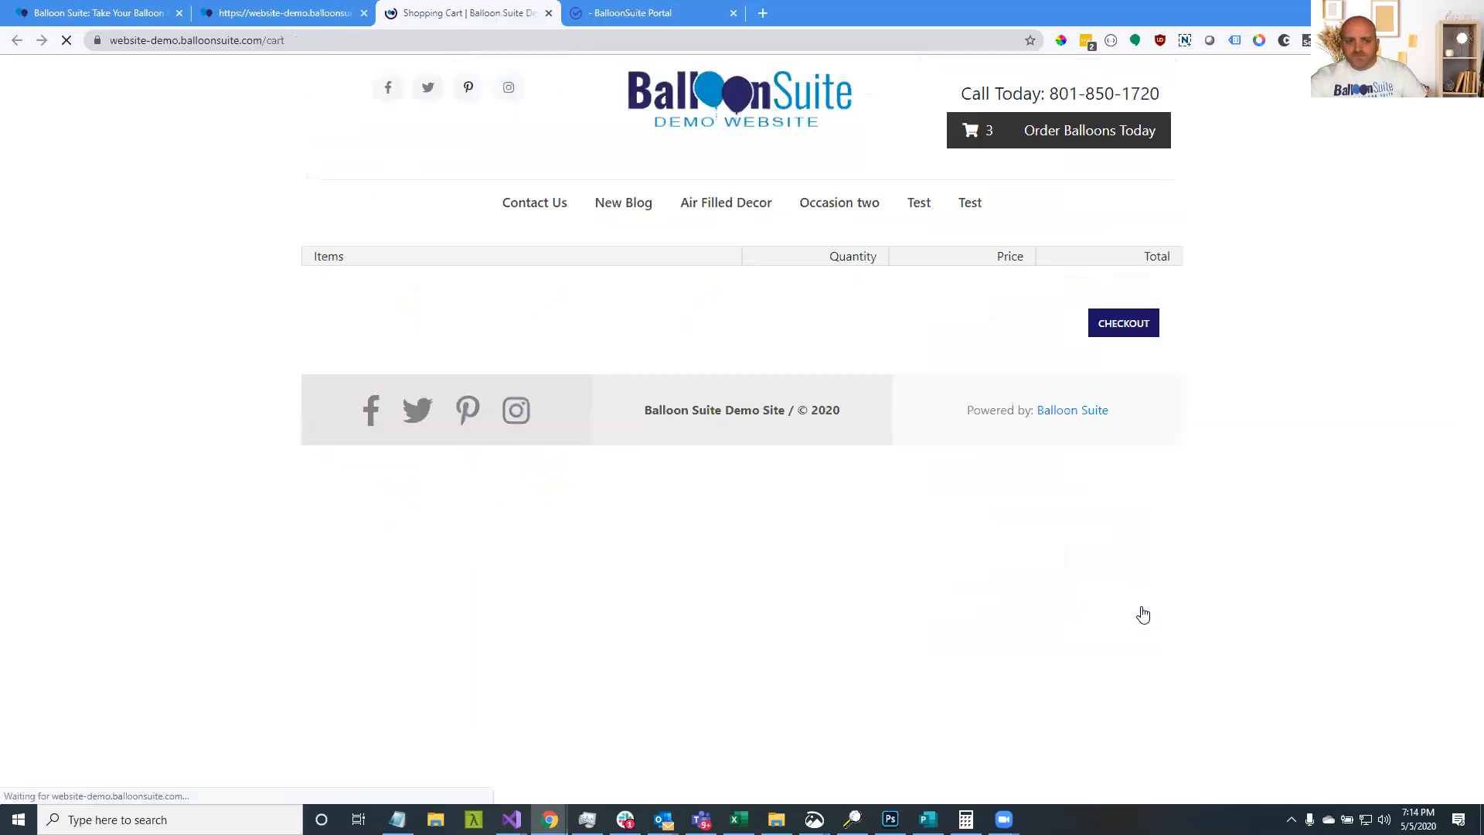
Return to the ordering options and reopen the custom bouquet builder on the Mylar list
click(1116, 151)
click(530, 368)
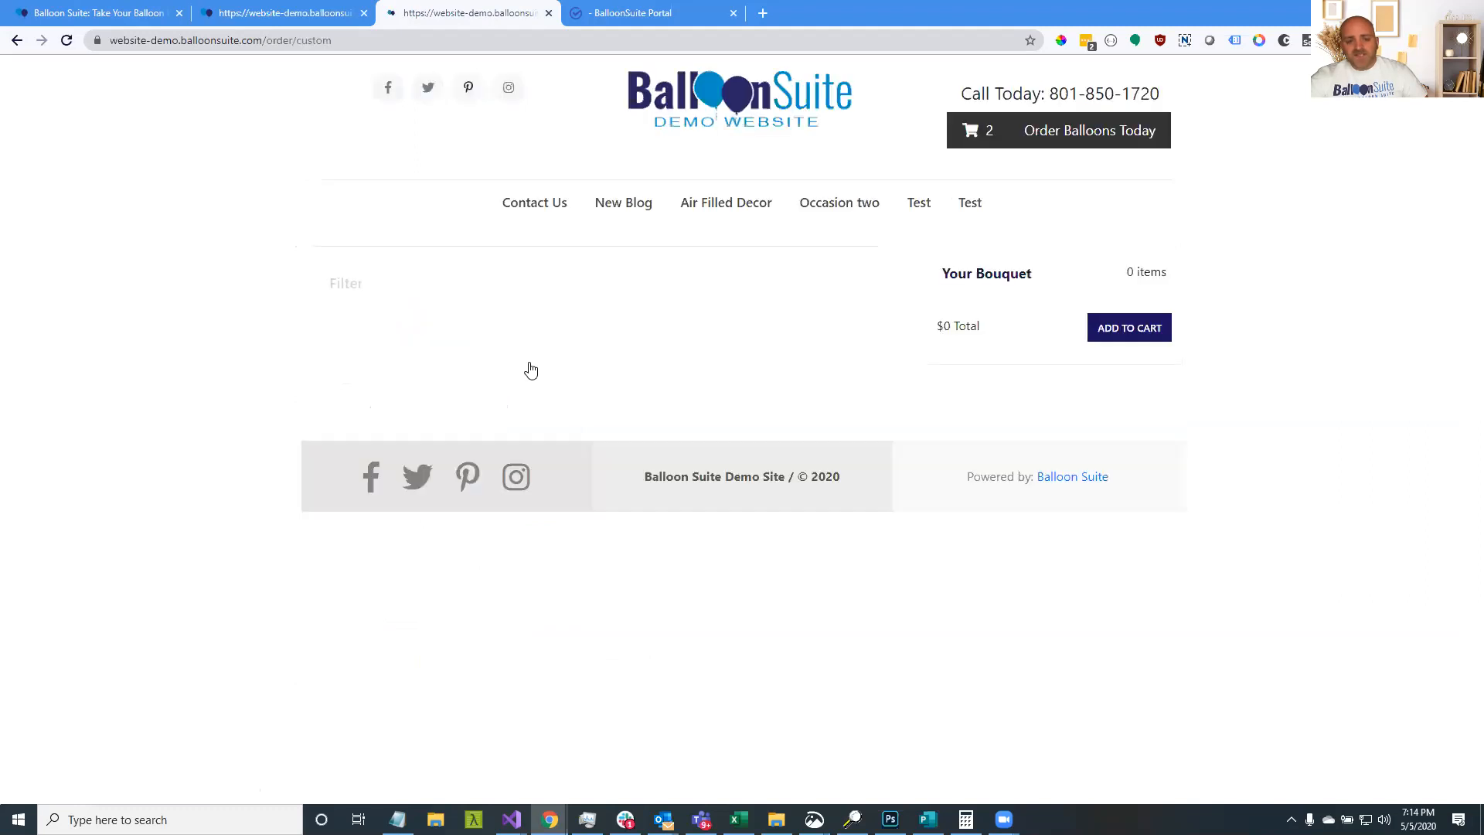
click(510, 271)
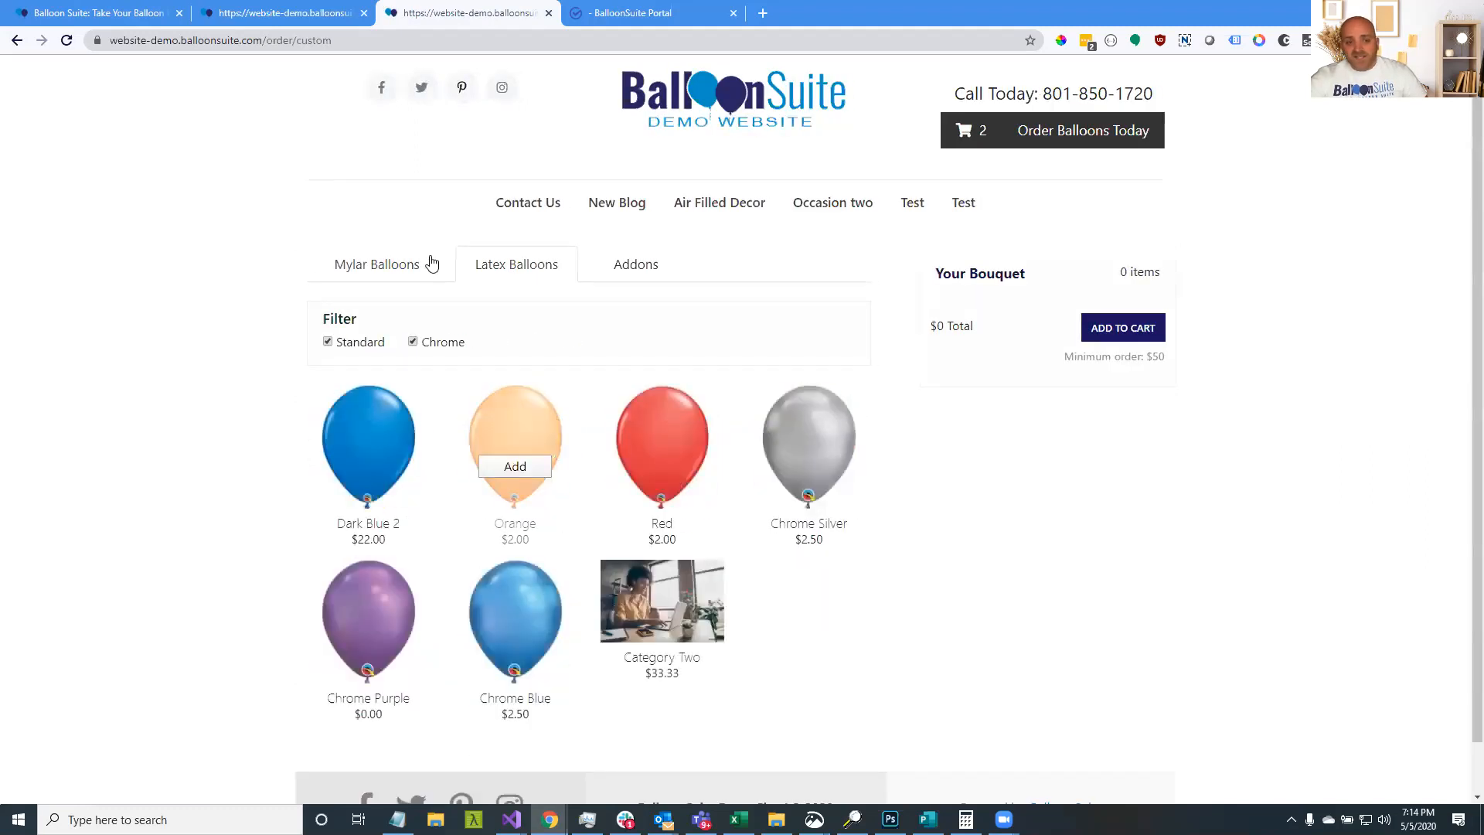
click(410, 263)
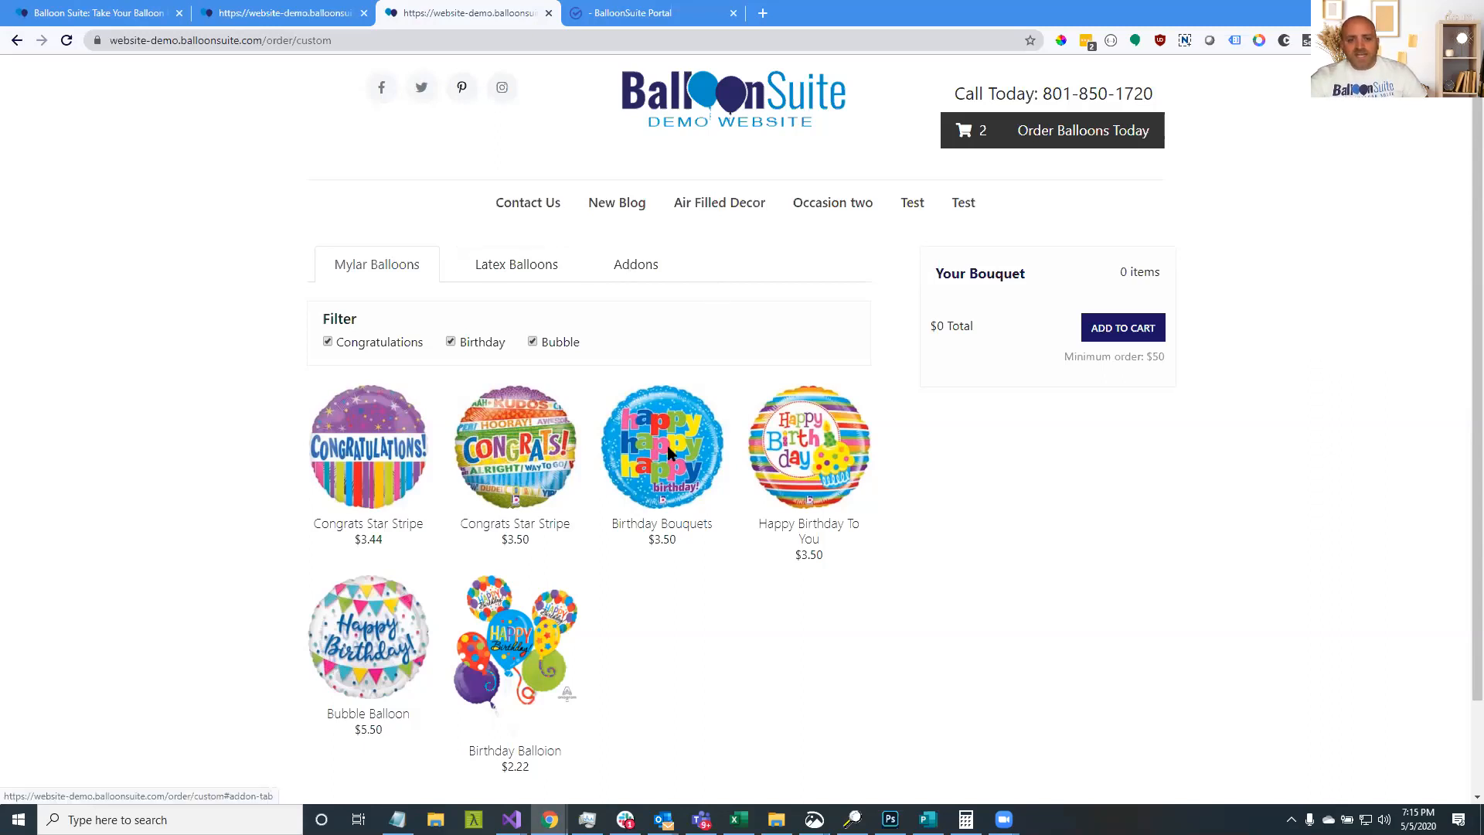
Add six Birthday Bouquets balloons for $21.00, then close the custom builder tab
mouse_move(680, 468)
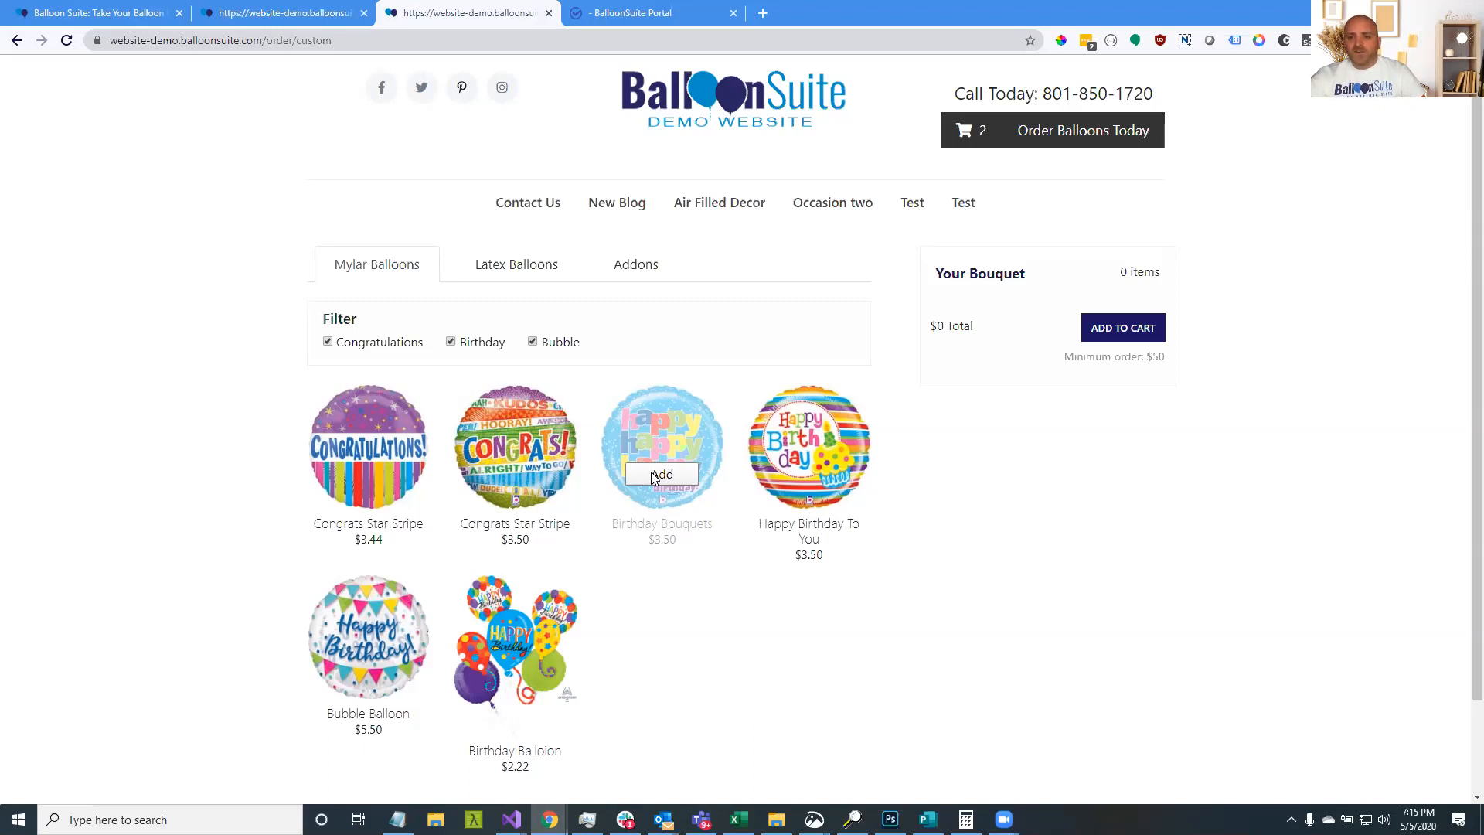
click(652, 475)
click(652, 475)
click(652, 475)
click(652, 476)
click(652, 475)
click(652, 475)
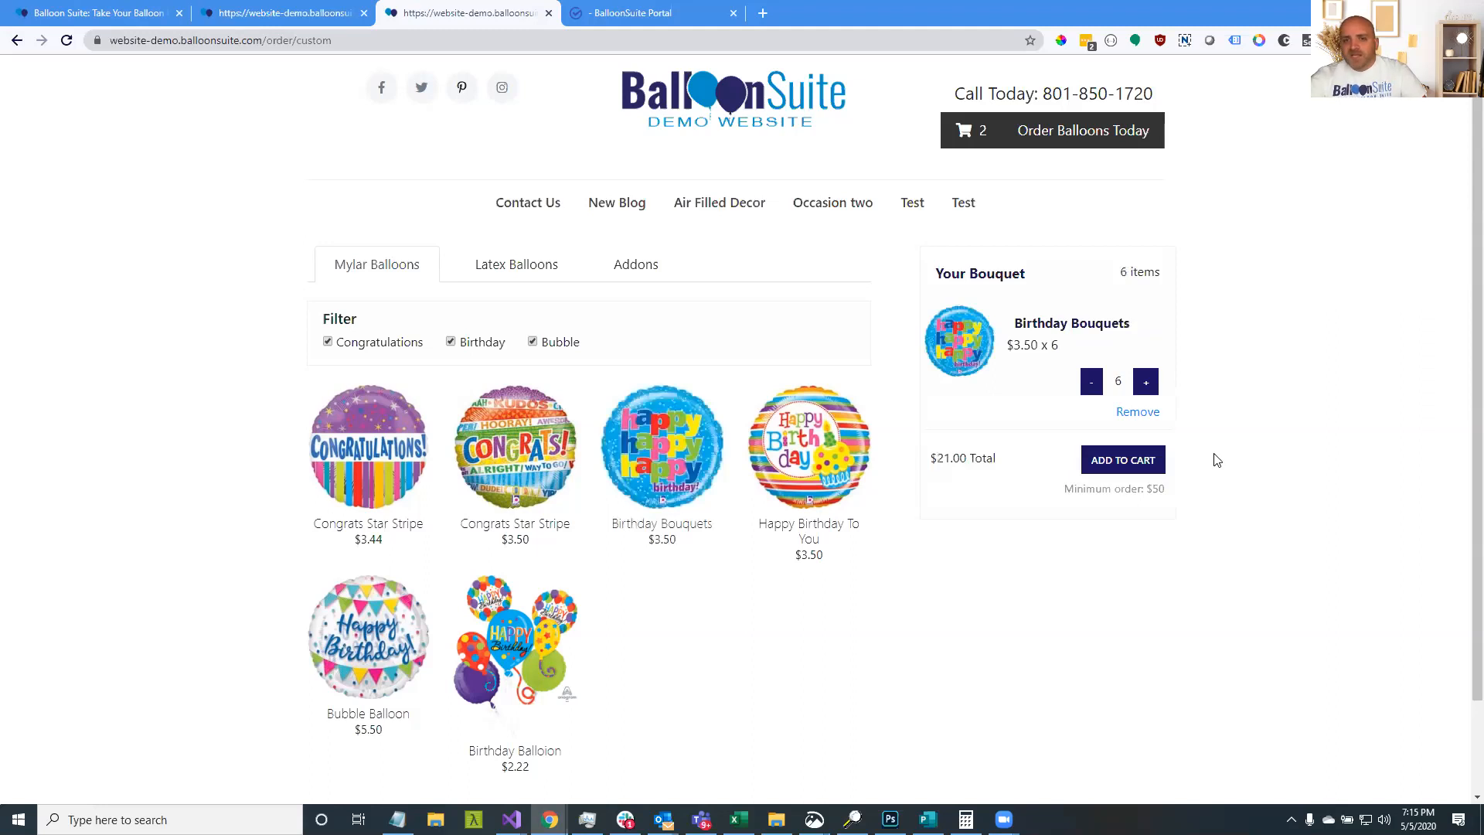
click(549, 13)
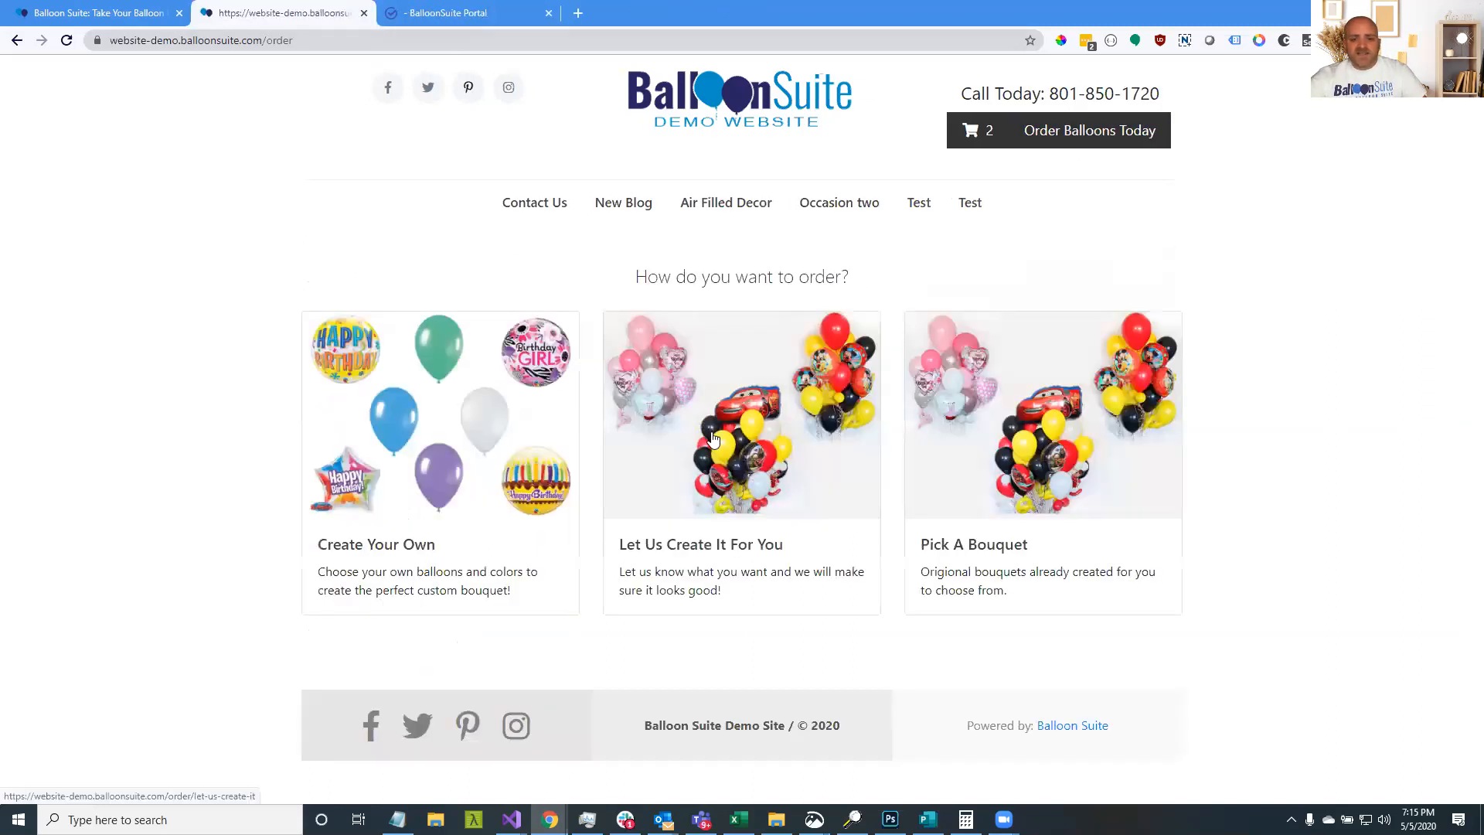
Open the Let Us Create It card in a new tab and switch to it
middle_click(712, 440)
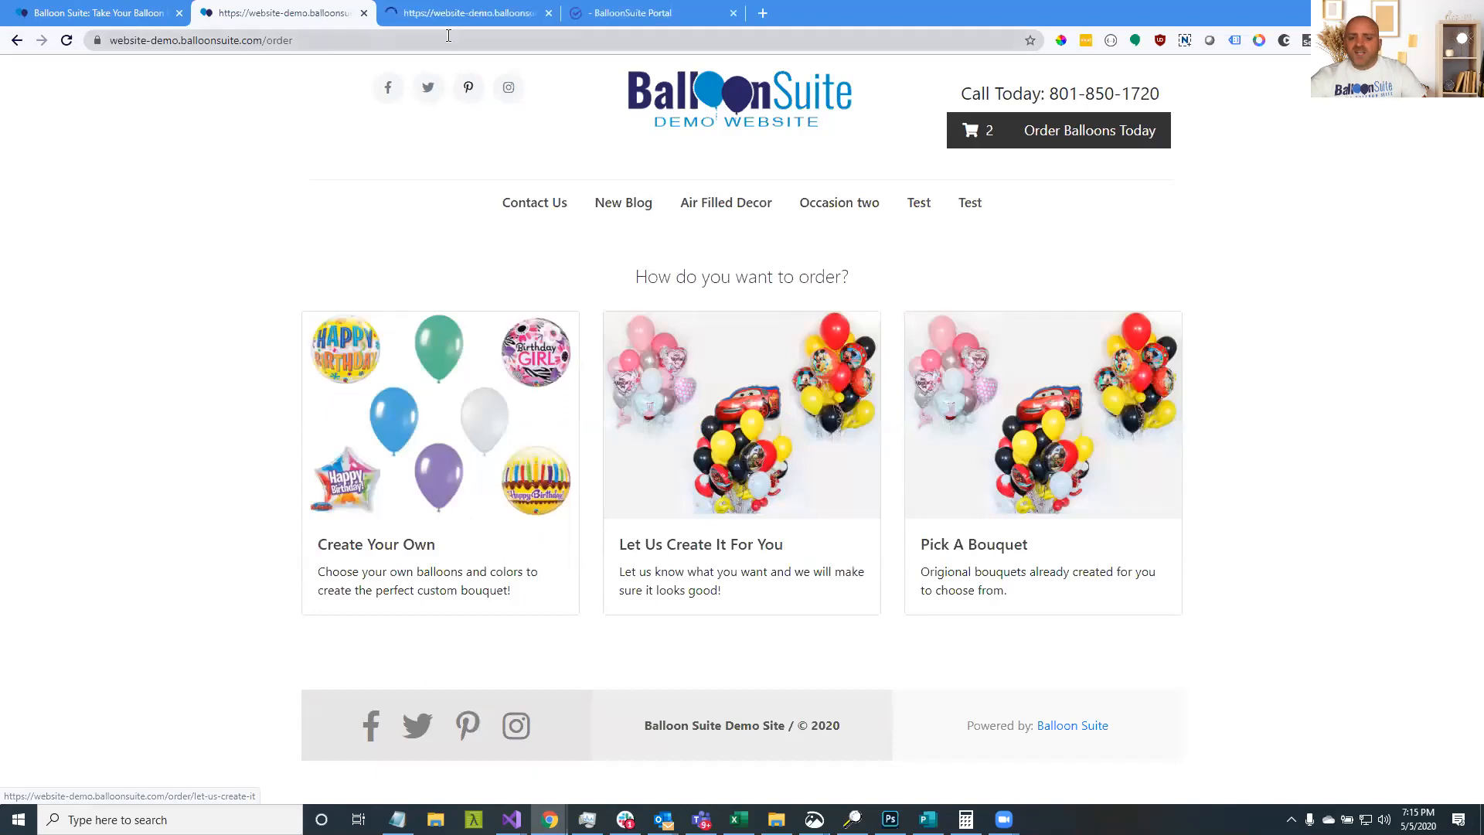
click(421, 9)
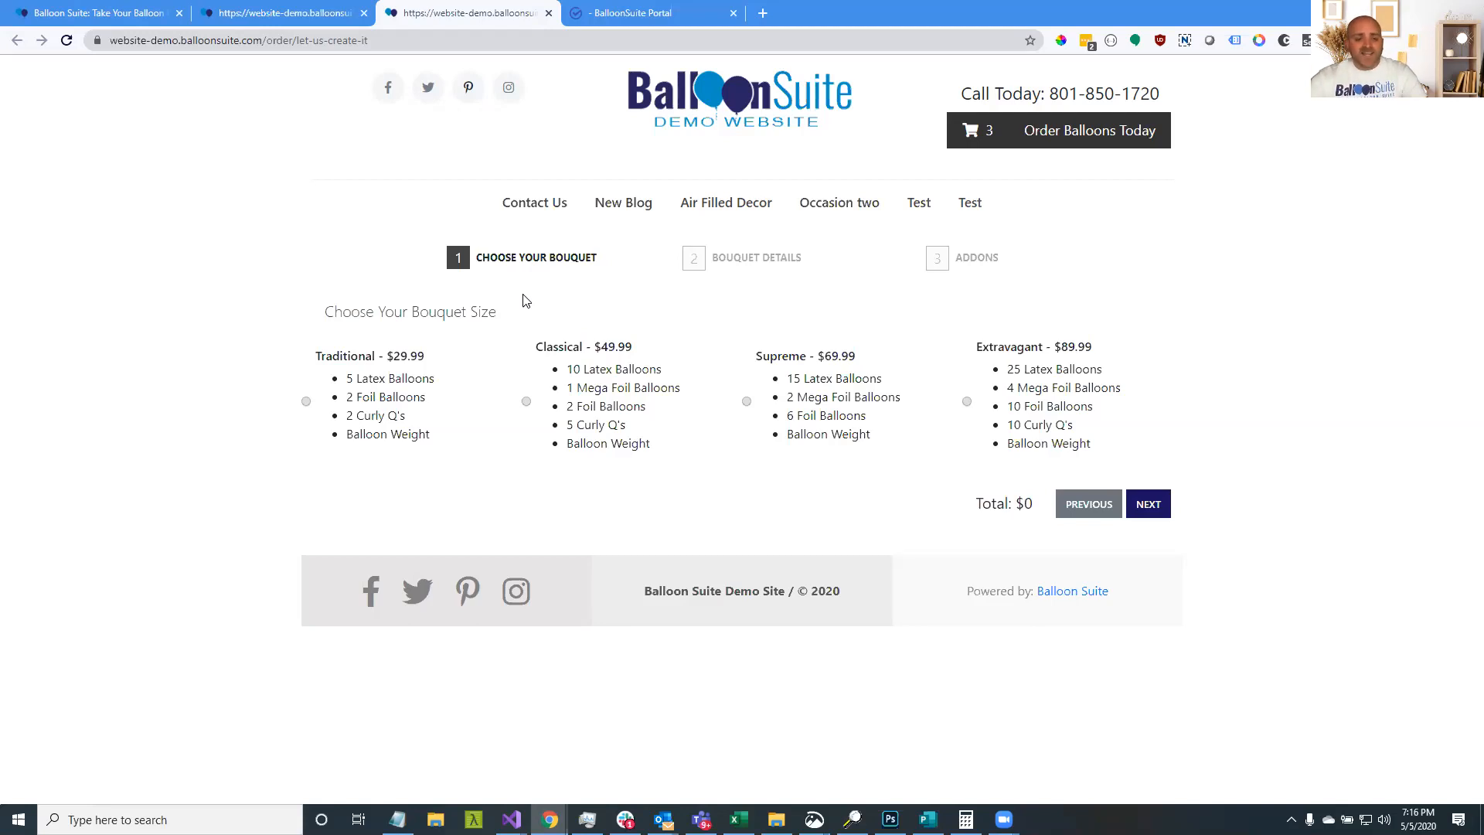
Pick the $69.99 Supreme size, then review Occasion and Gender options, keeping Air Filled Decor
click(814, 393)
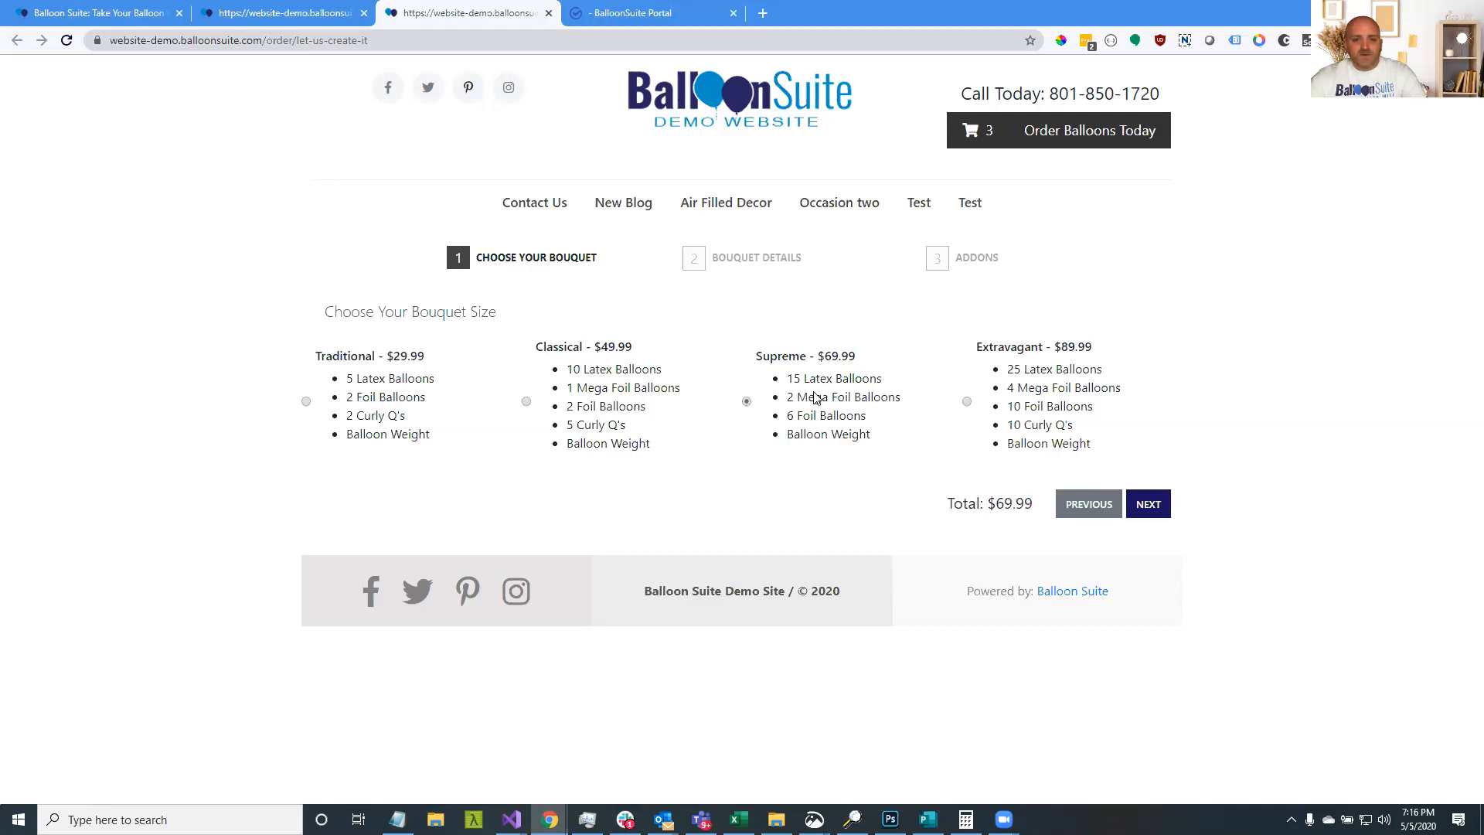
click(1149, 504)
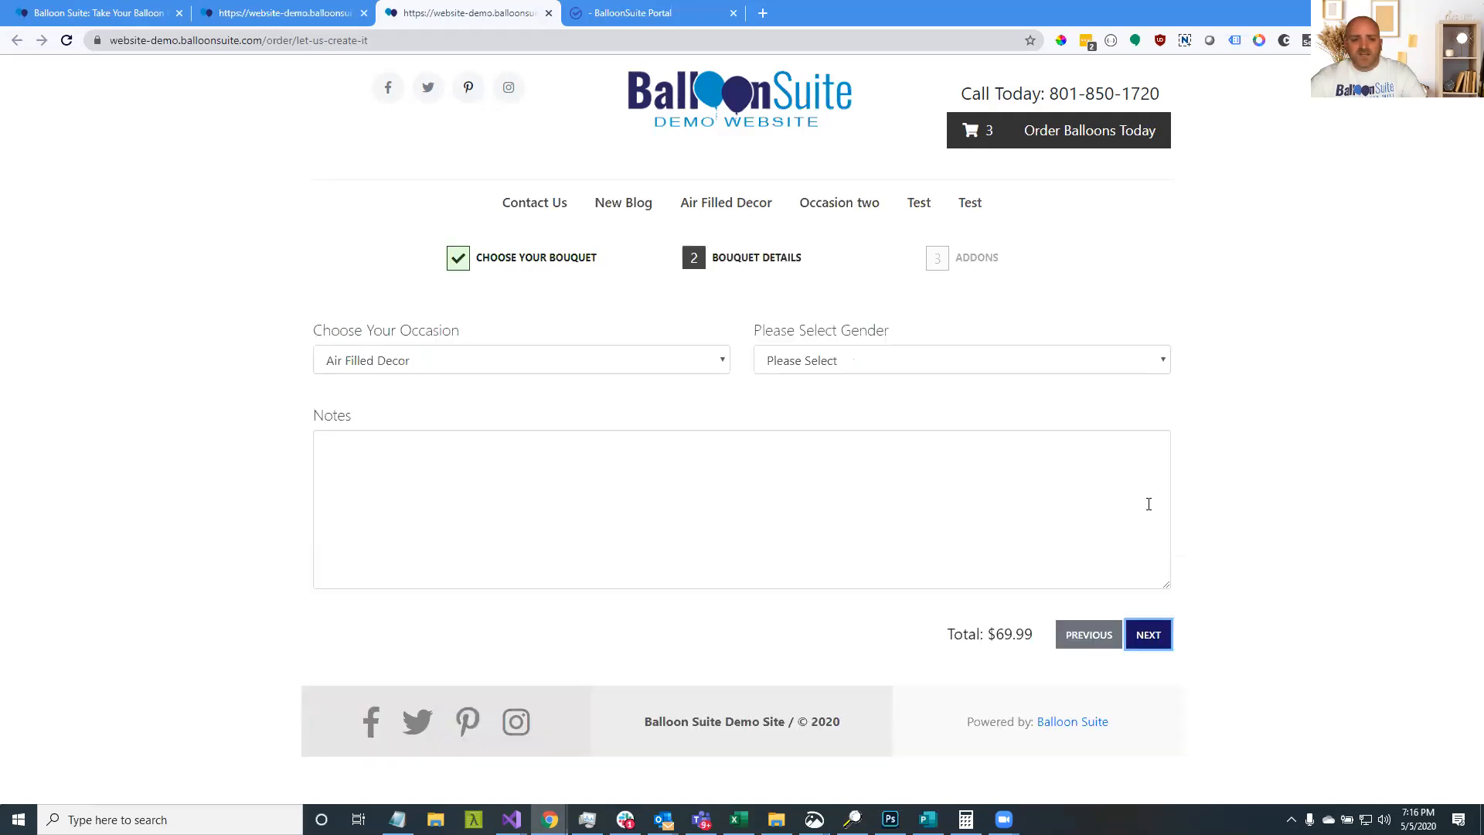
click(647, 370)
click(831, 361)
click(587, 361)
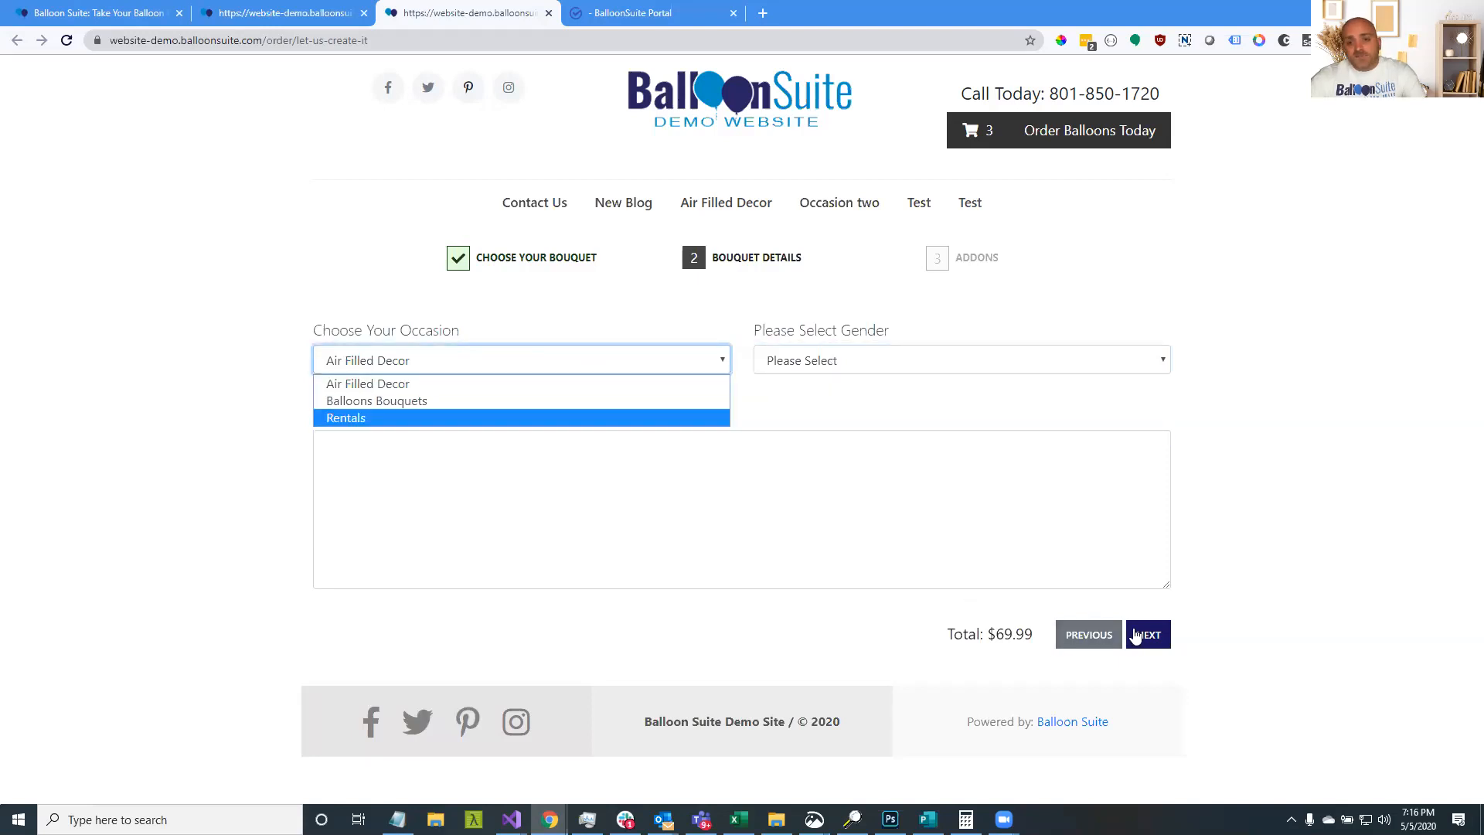
click(1135, 636)
click(1135, 636)
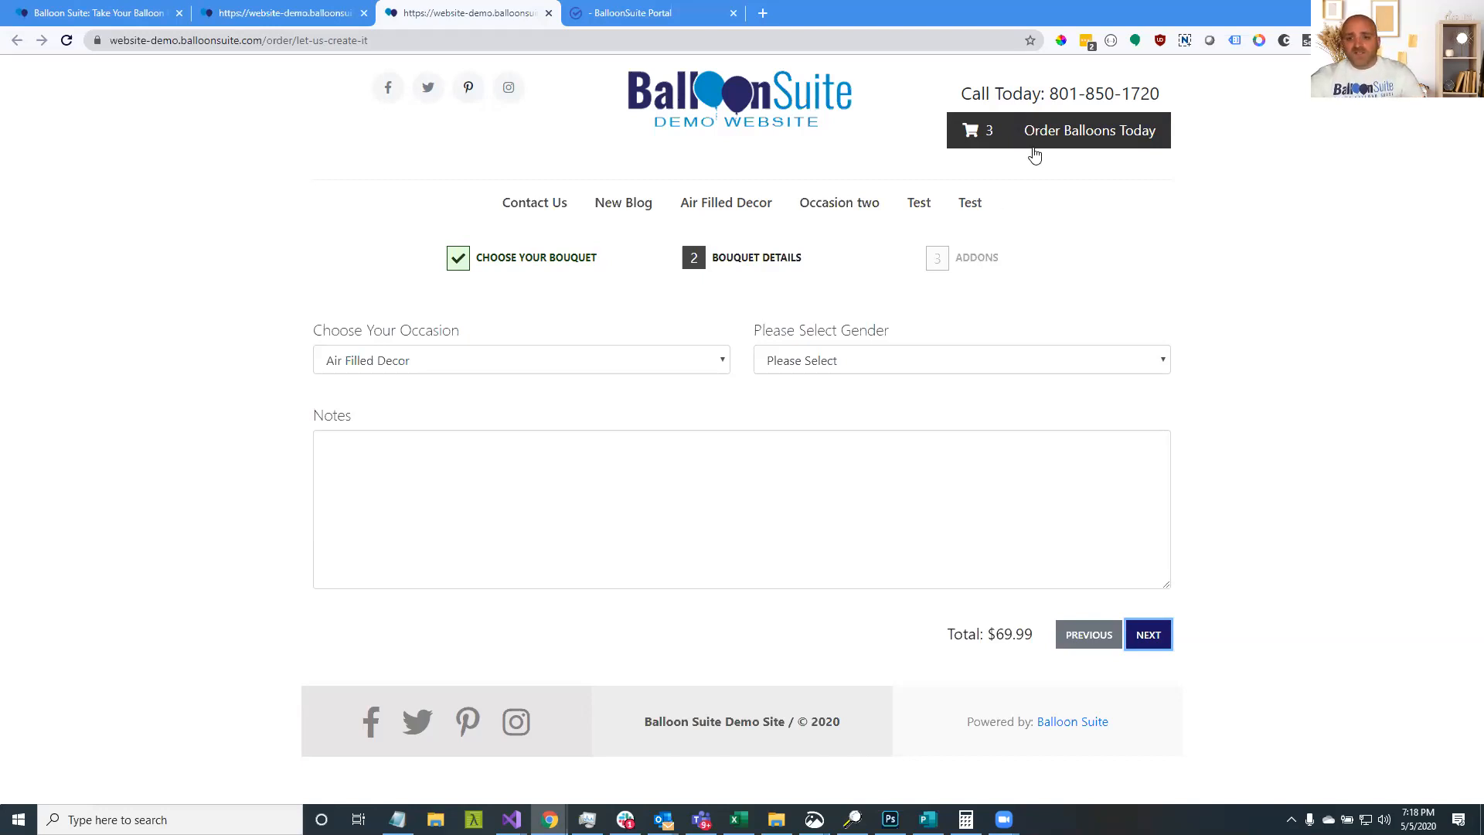
Open Pick A Bouquet and highlight its empty Shop By Category and Popular Bouquets headings
click(1040, 142)
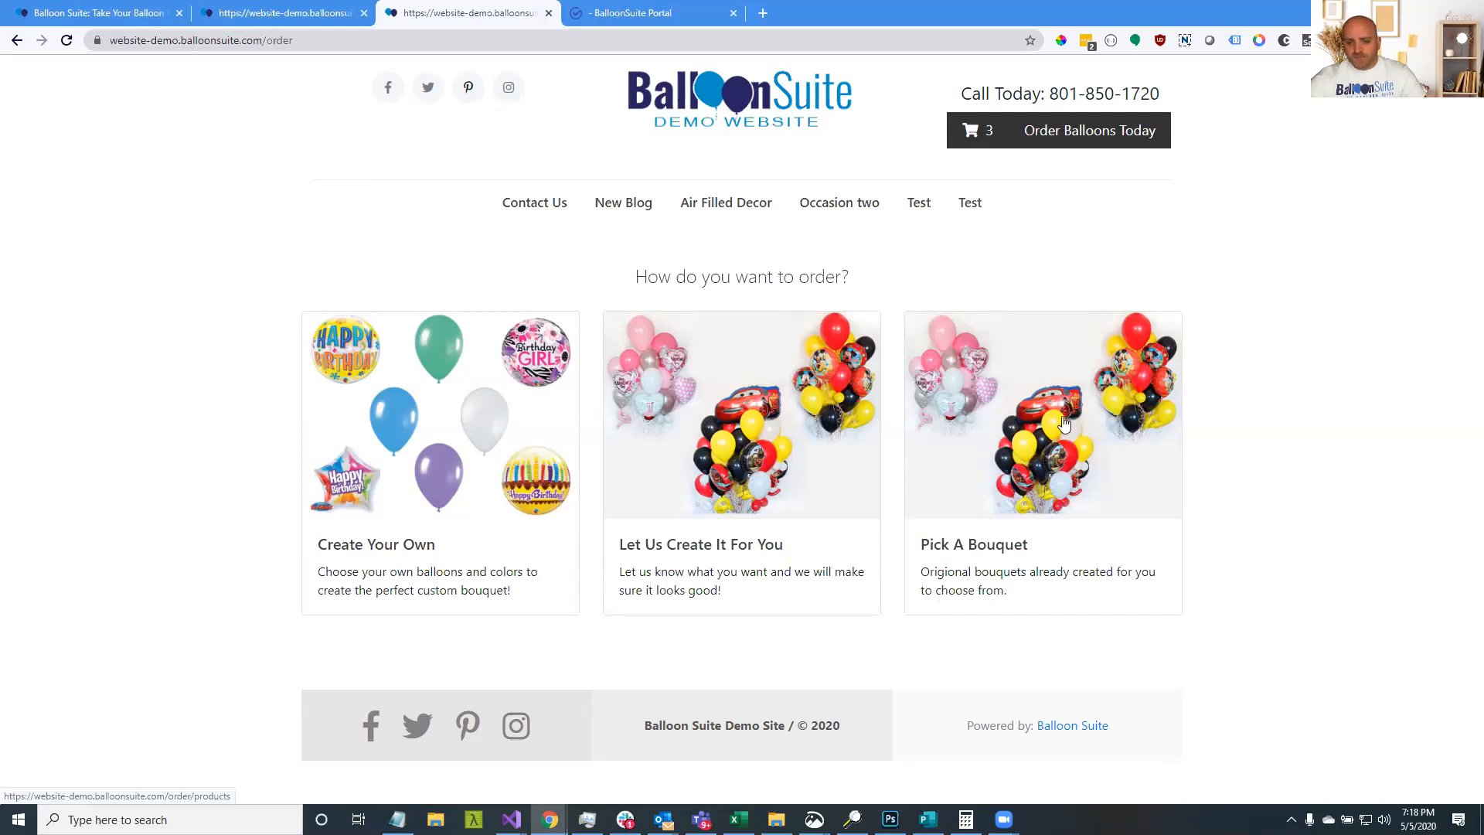
click(1014, 385)
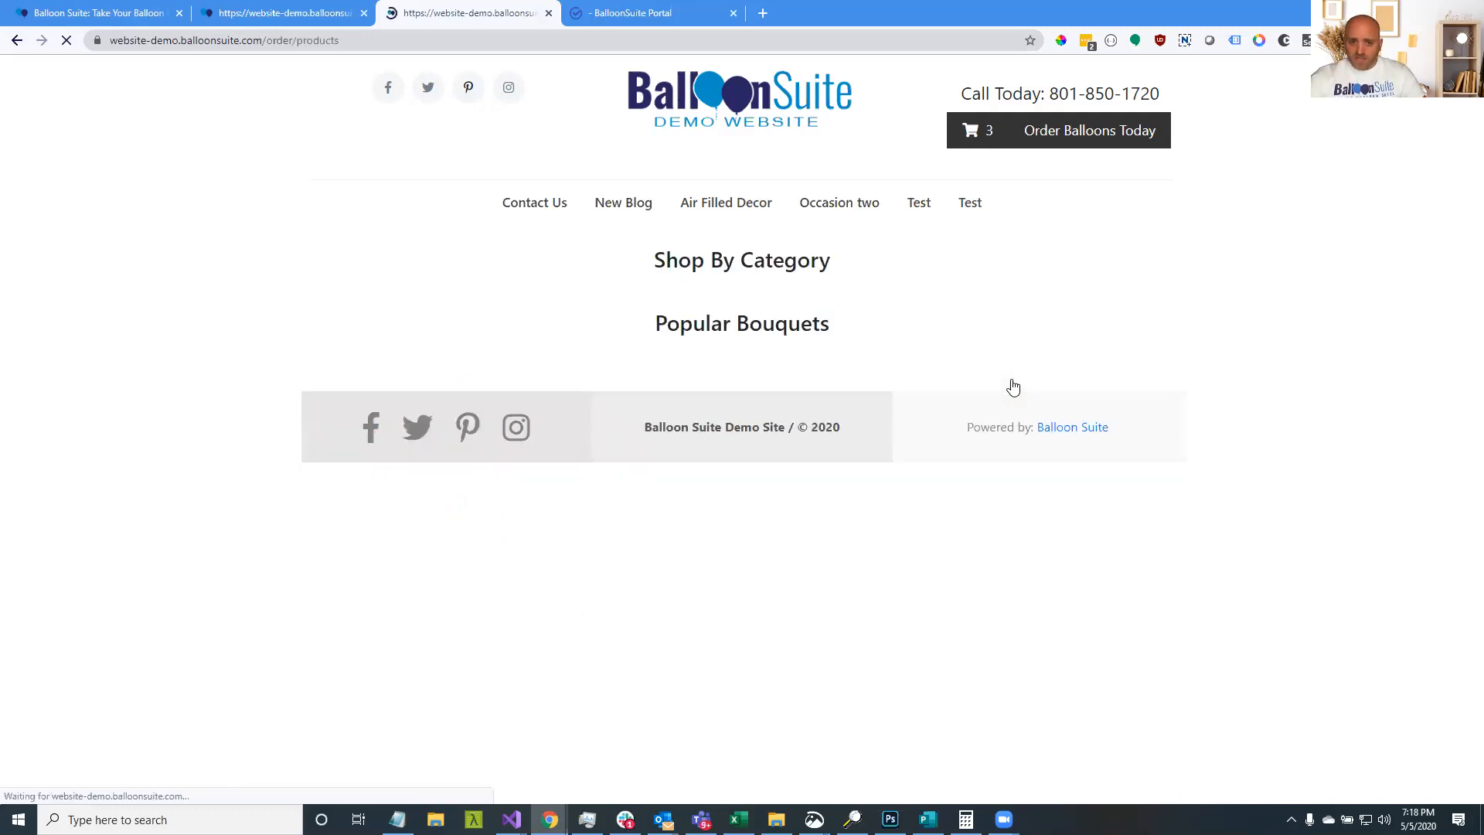
drag(628, 249, 940, 325)
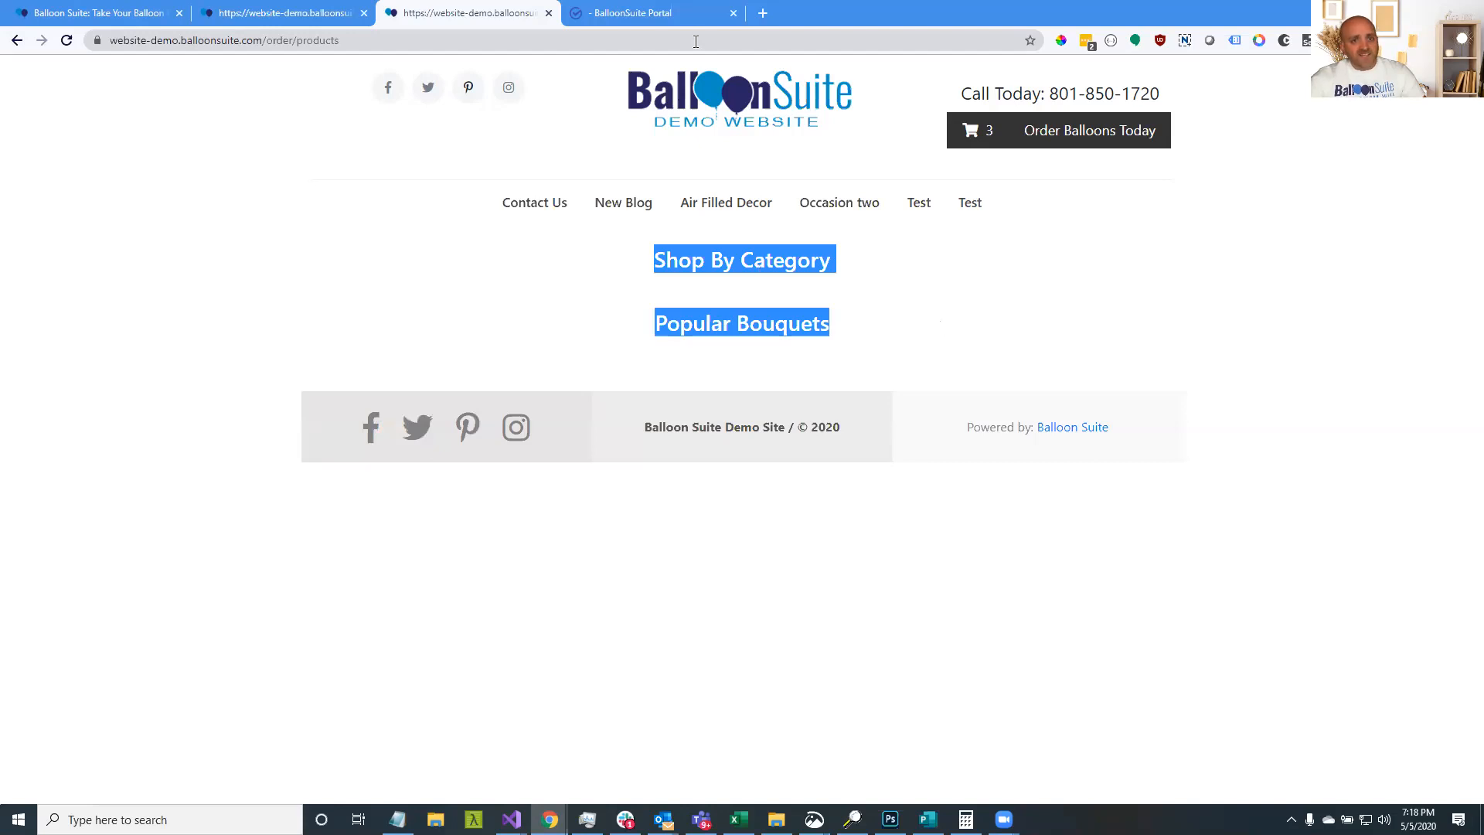
click(800, 279)
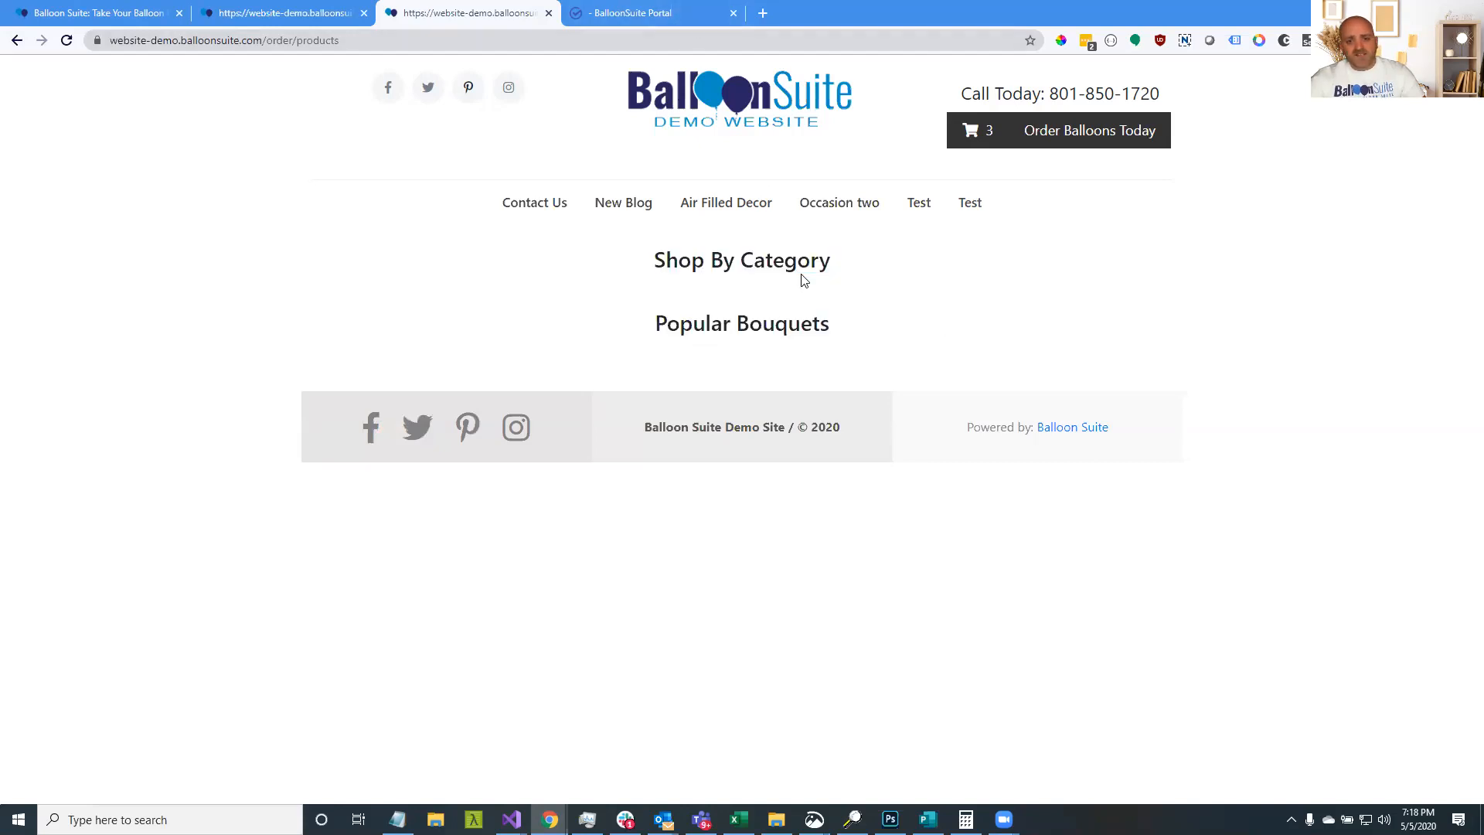
drag(861, 268, 656, 259)
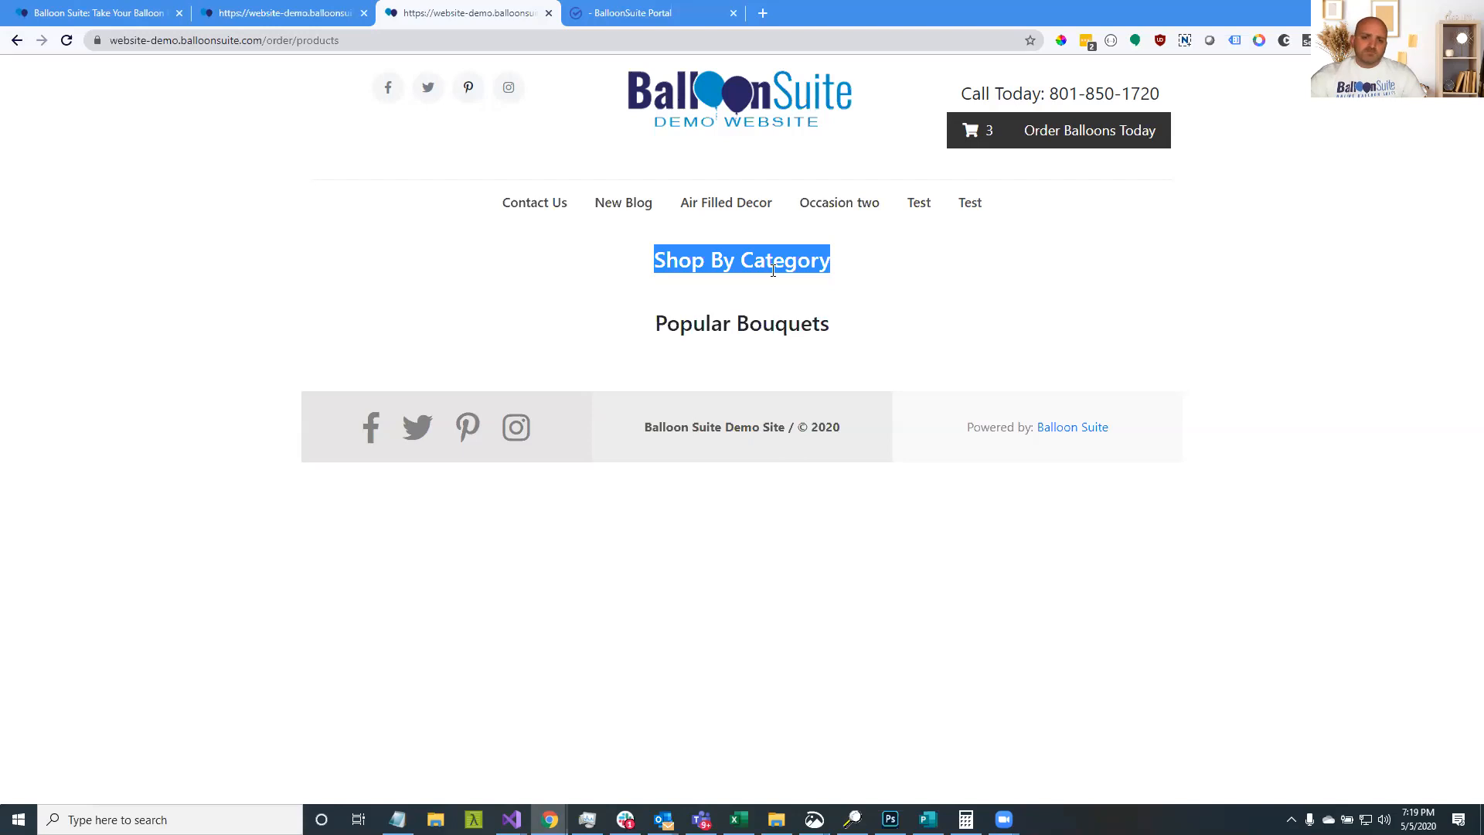
click(804, 251)
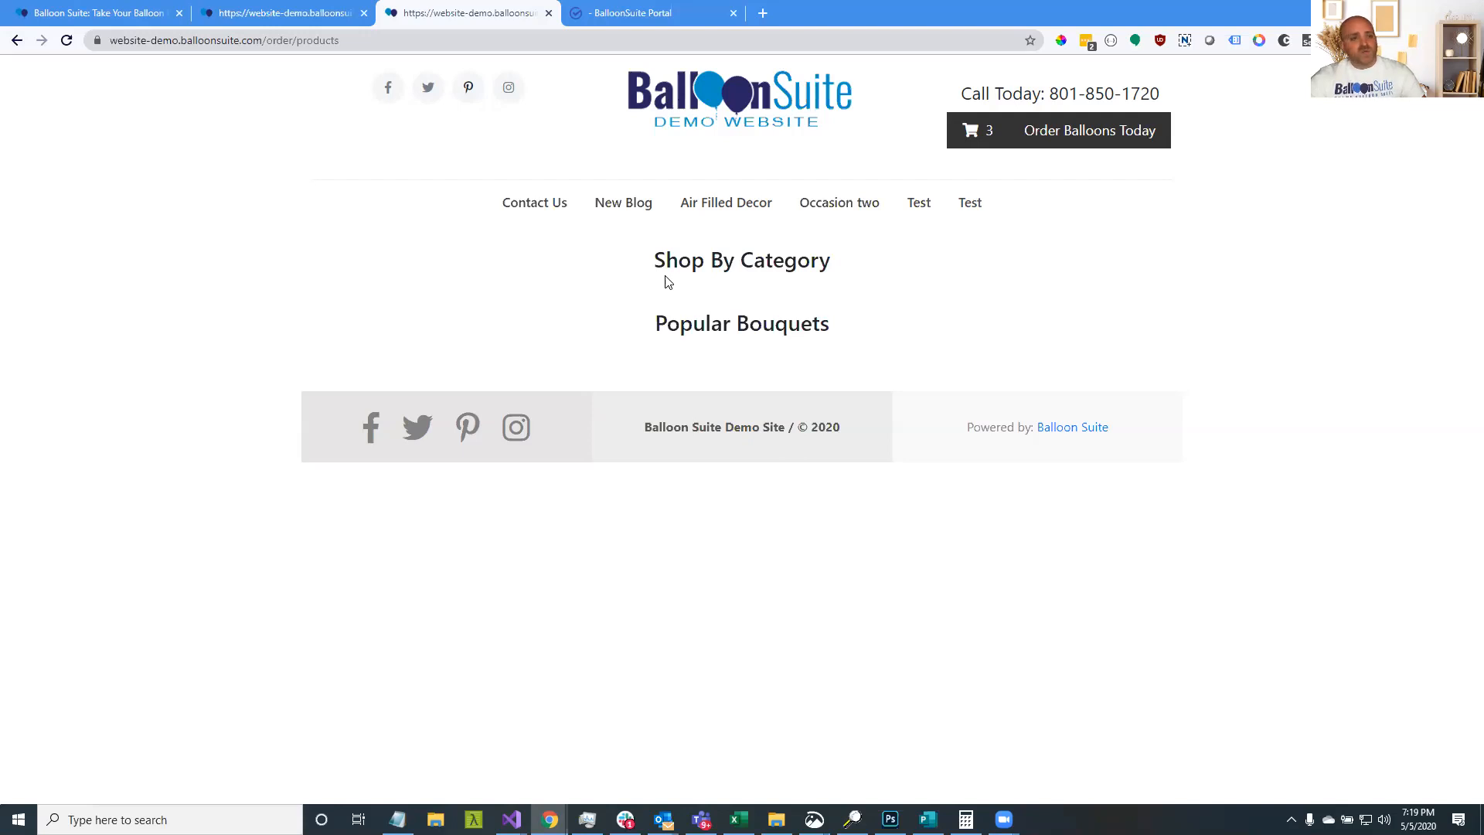
click(605, 17)
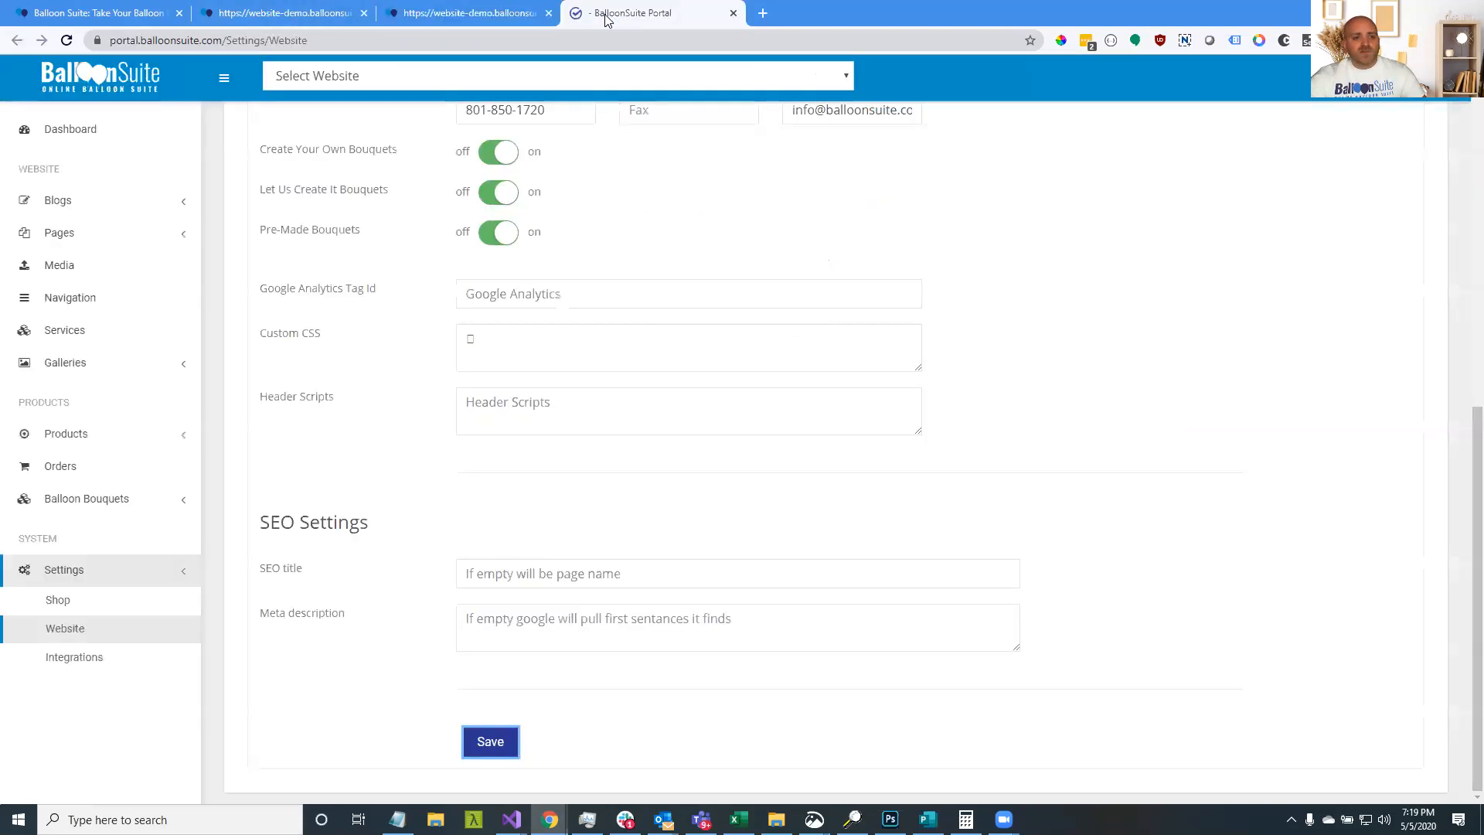
In Products > Categories, enter the category name Birthday so its URL fills as birthday
click(142, 435)
click(96, 521)
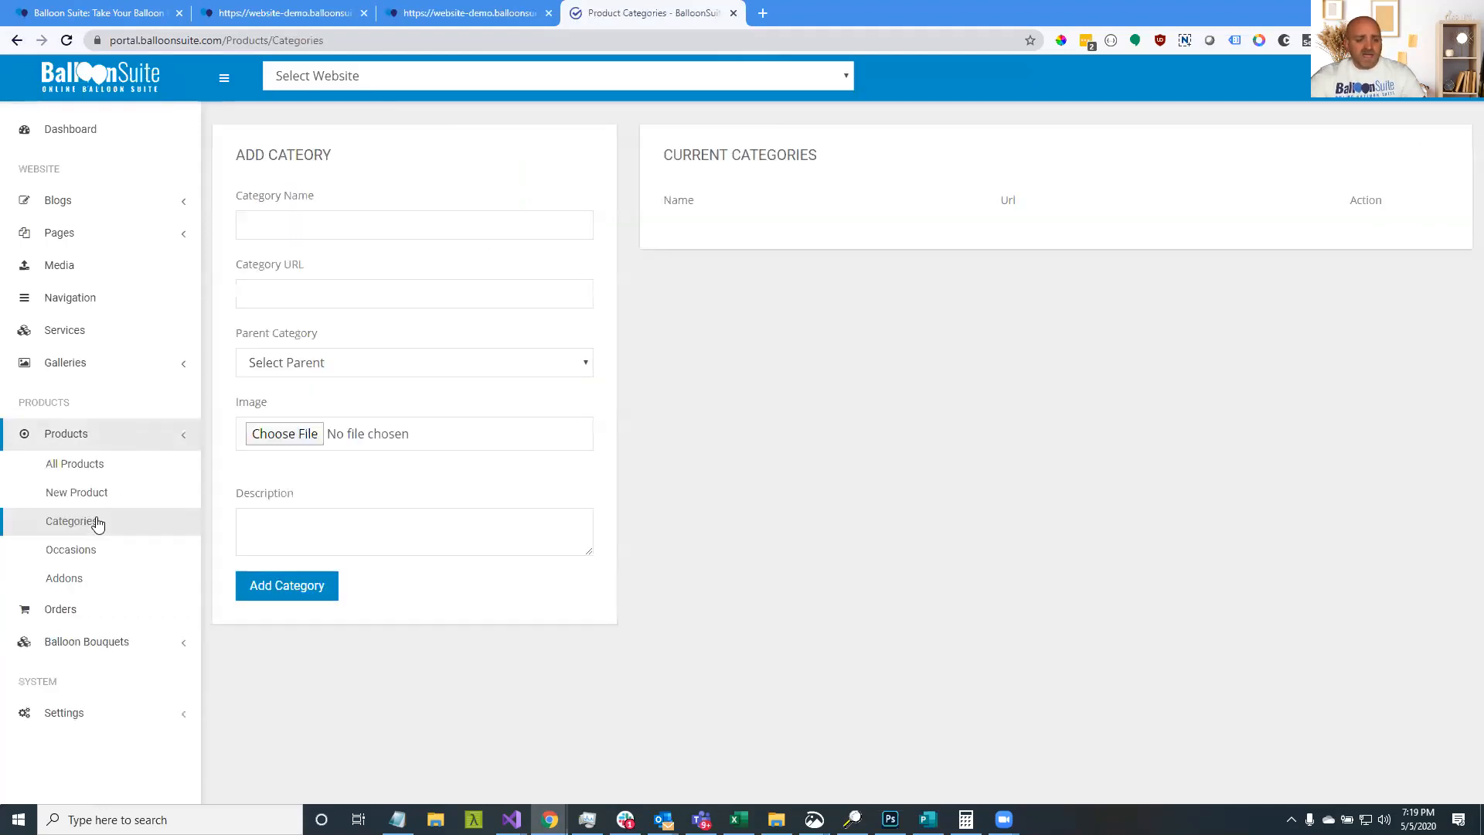
click(328, 225)
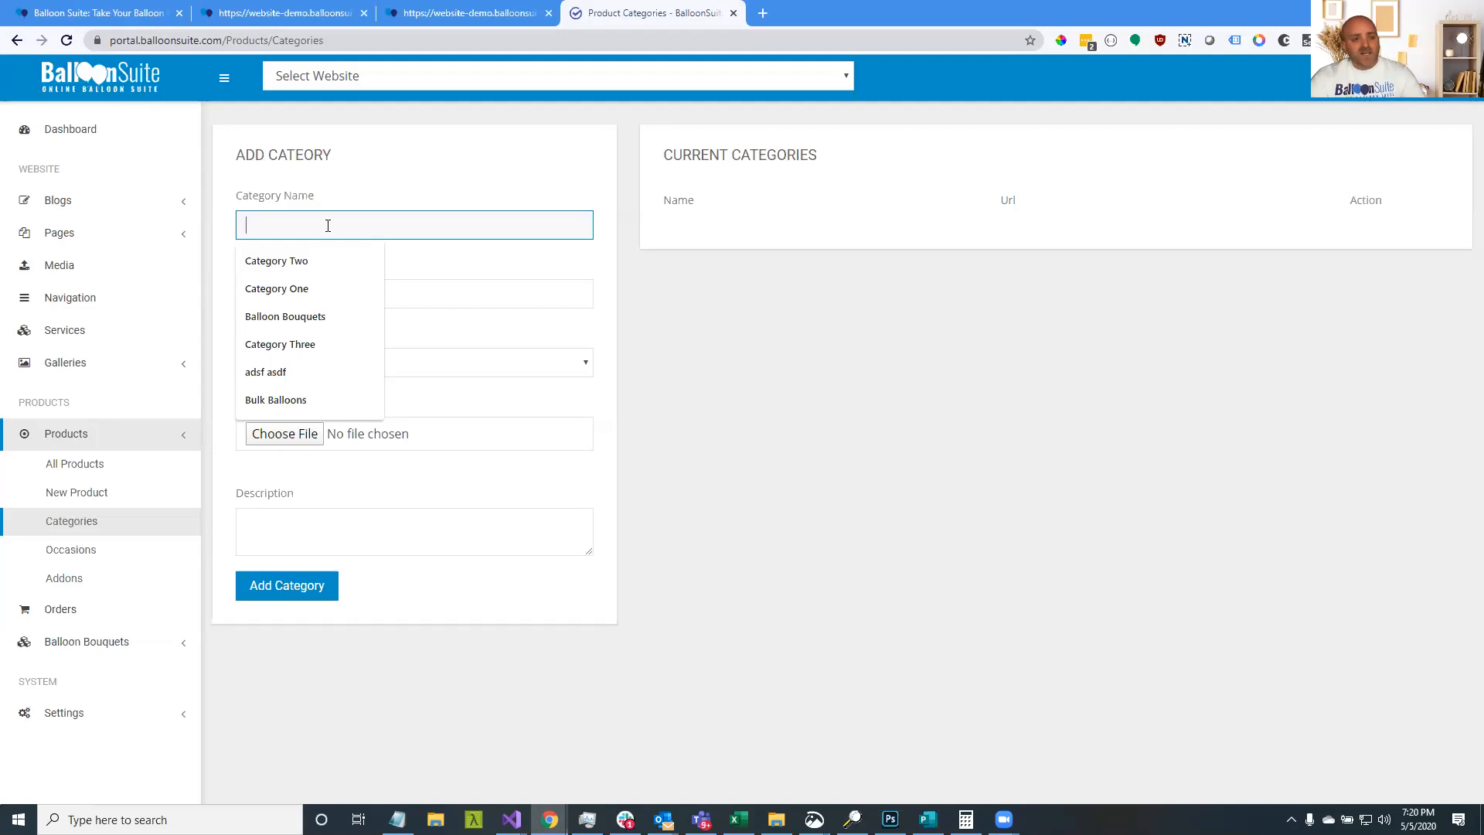
text(Birthday)
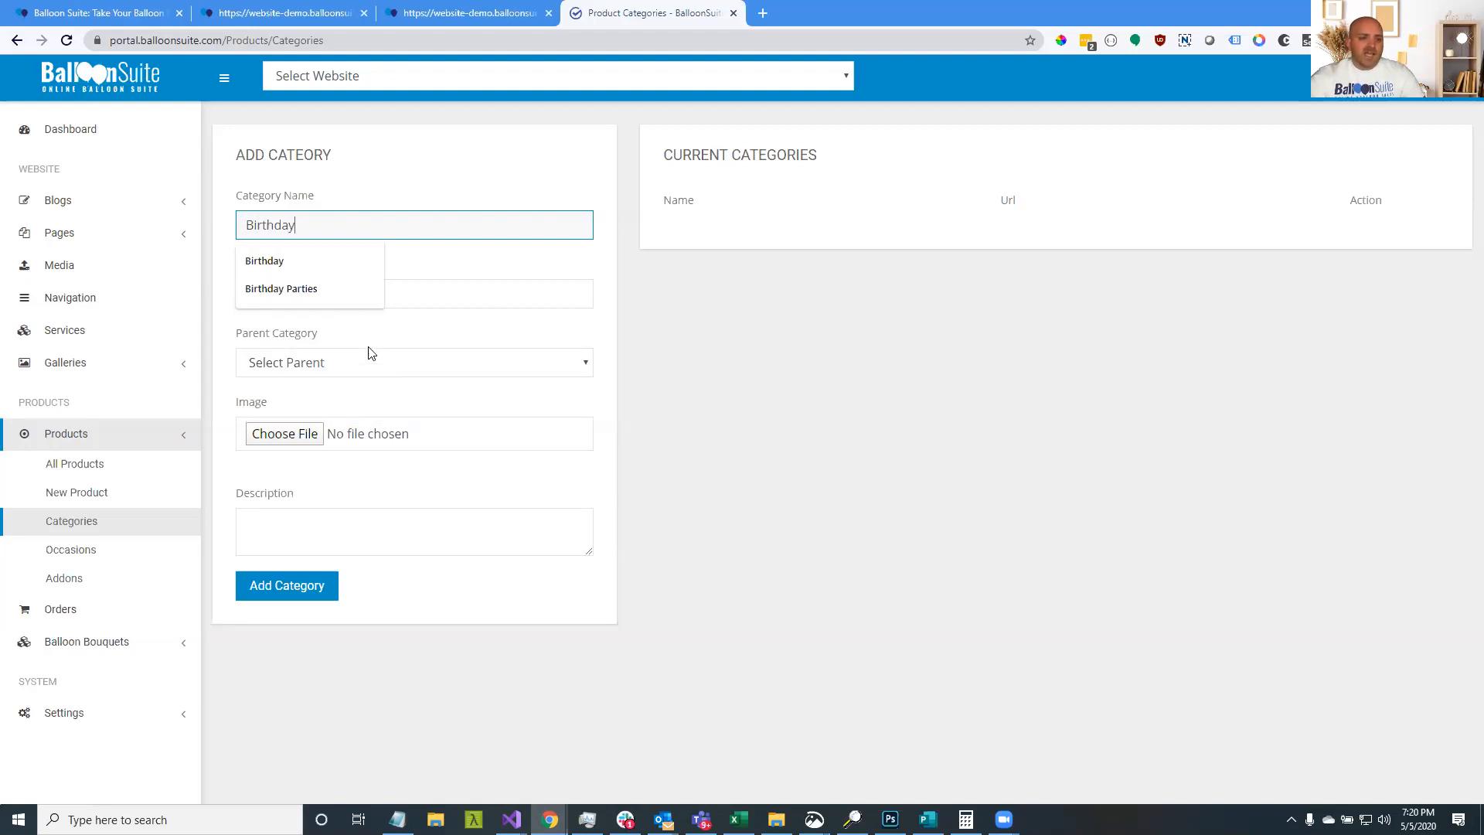
click(494, 317)
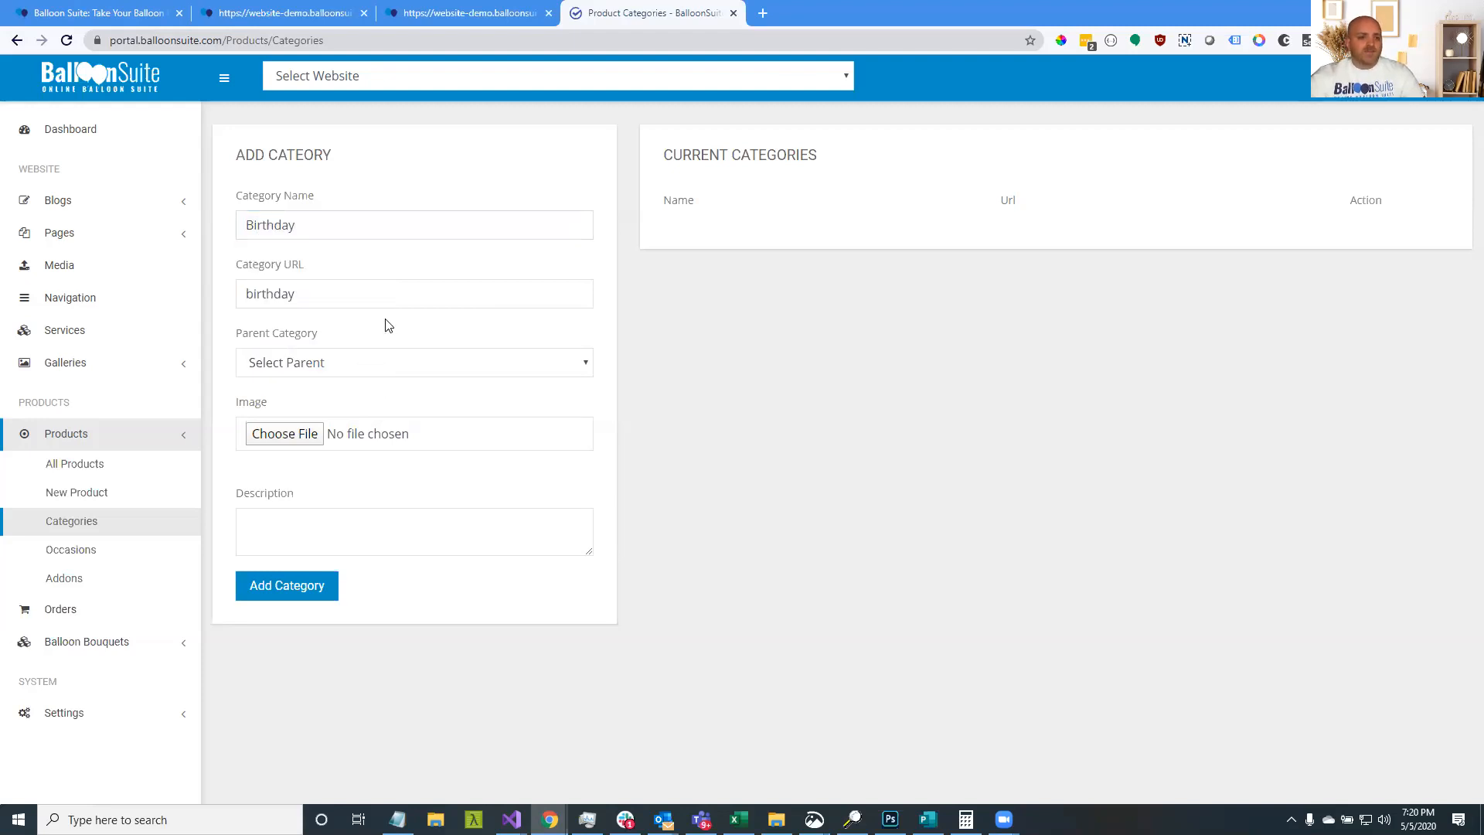
click(297, 439)
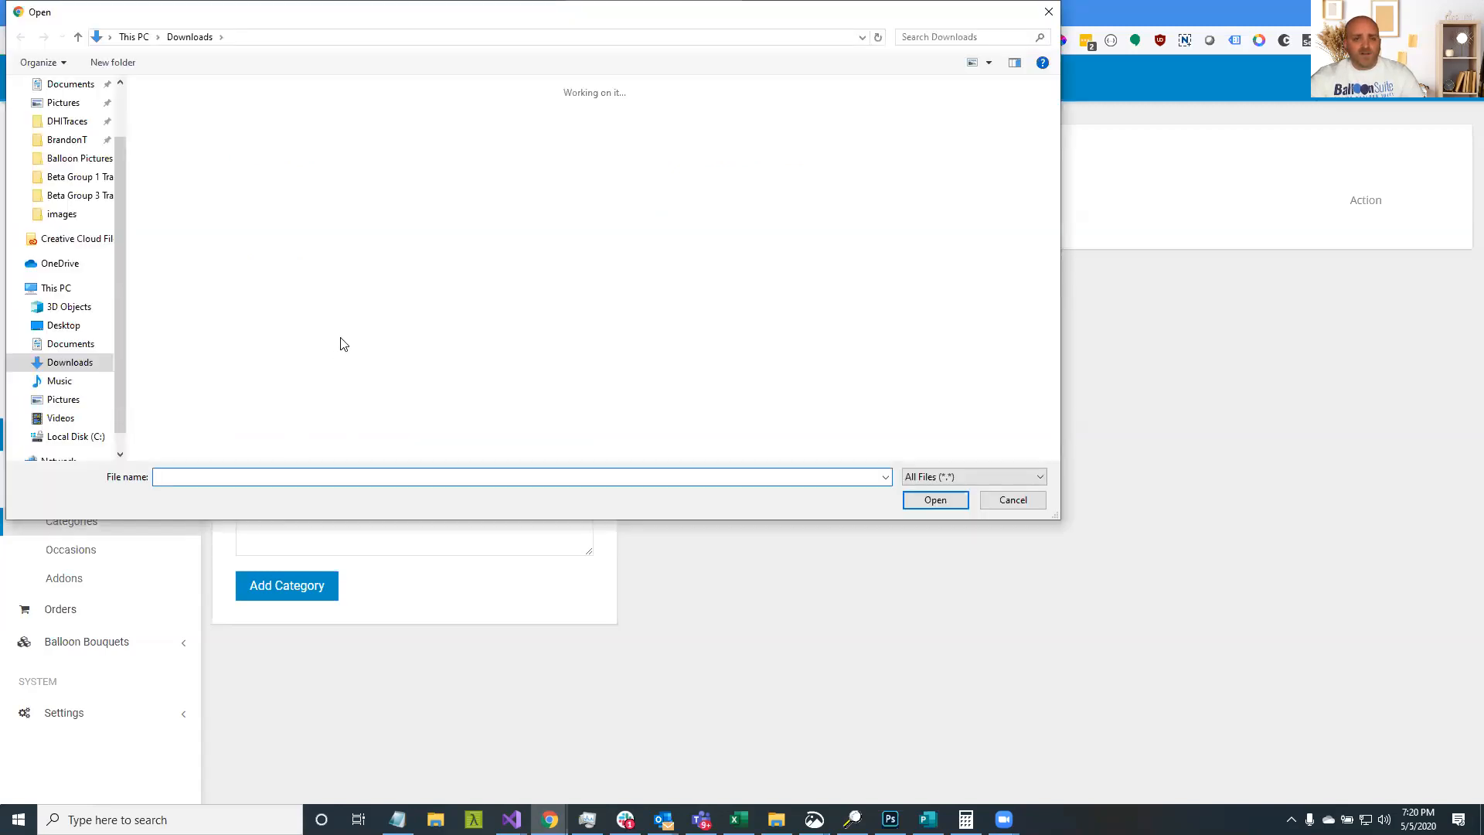
Choose IMG_4188.JPG from Balloon Pictures > Mickey Mouse as the Birthday category image
scroll(325, 340, down, 3)
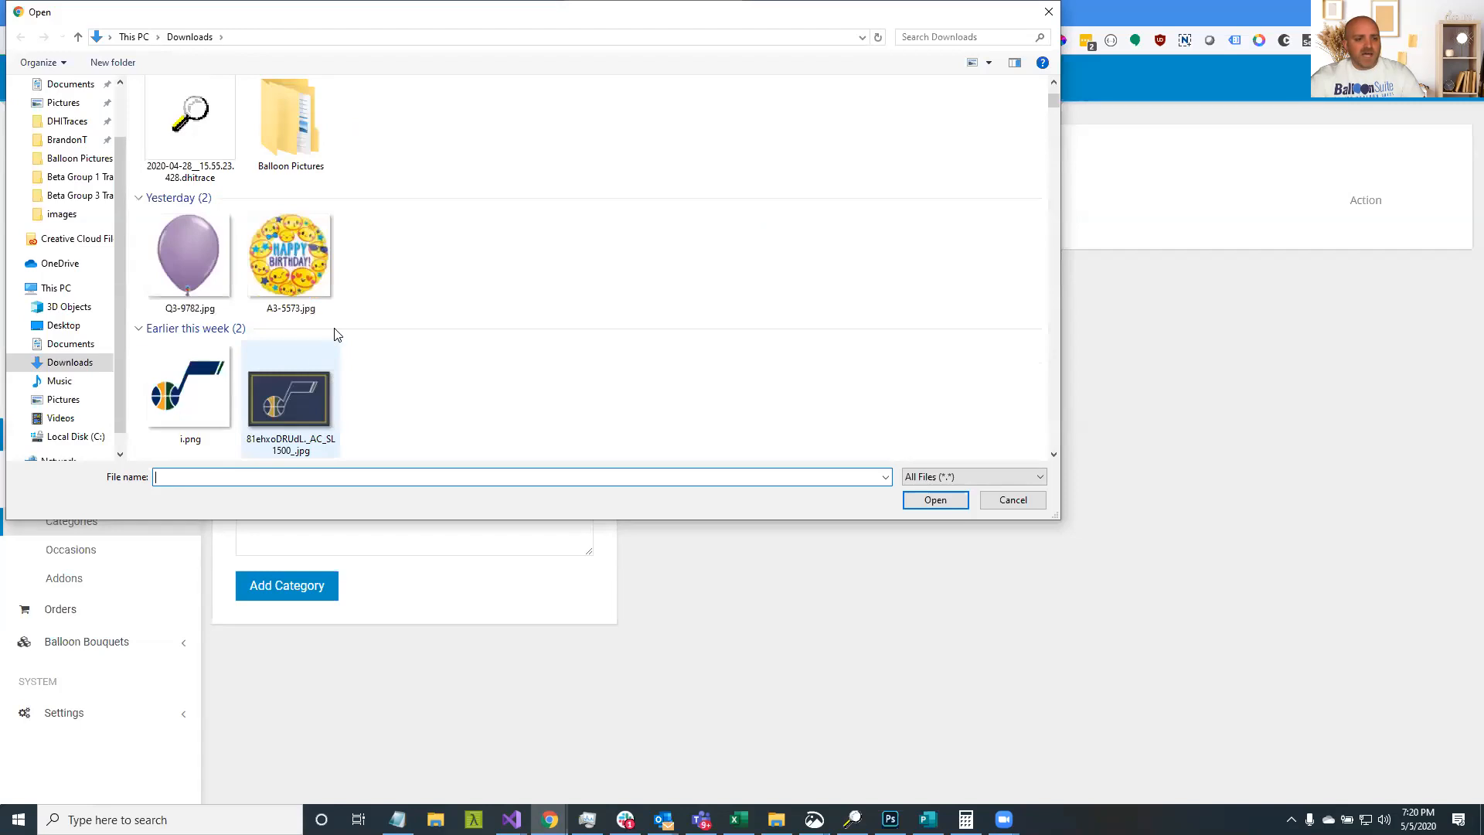
scroll(340, 325, down, 3)
scroll(340, 321, down, 2)
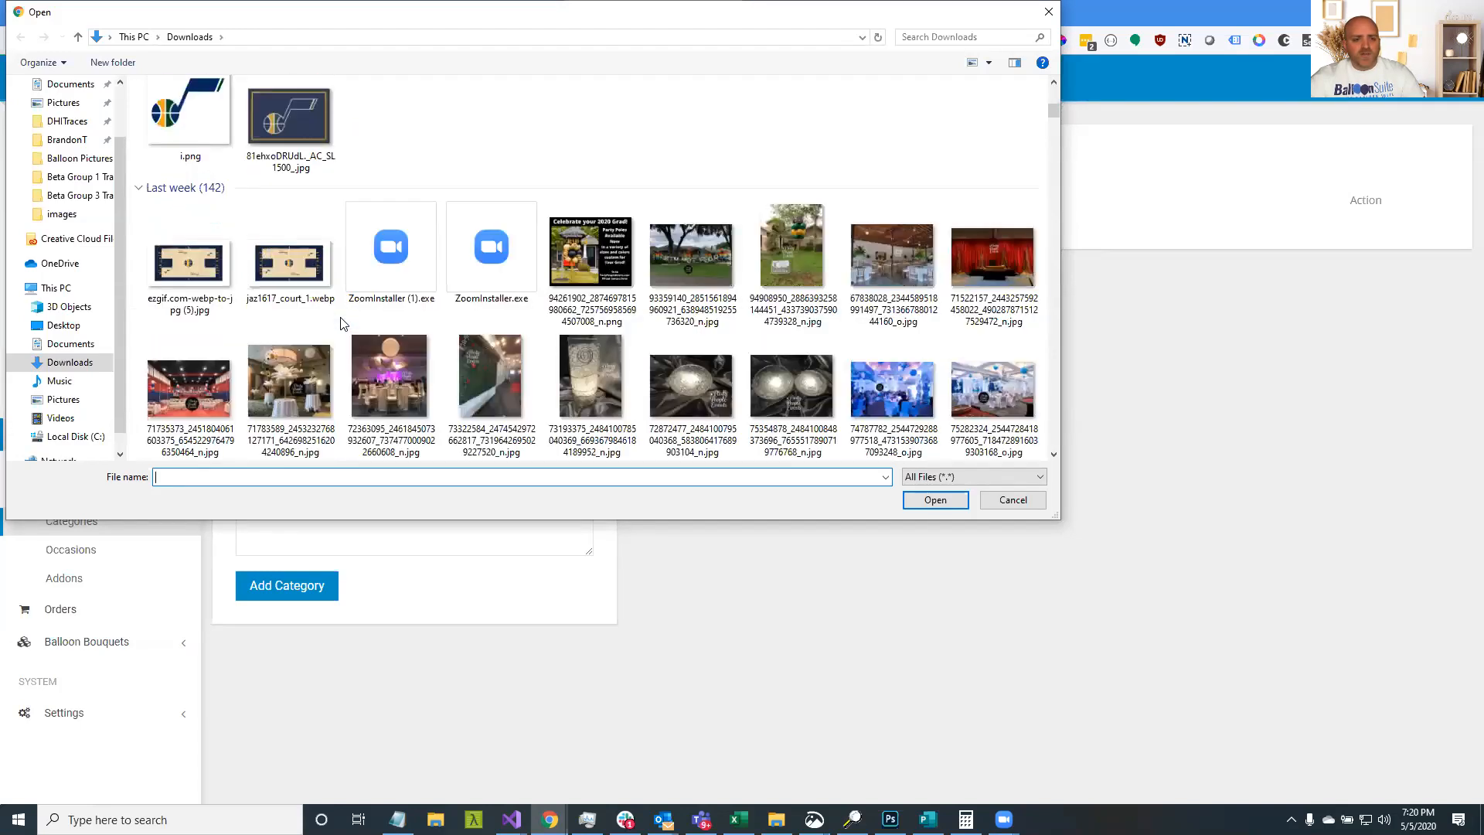
scroll(344, 323, up, 10)
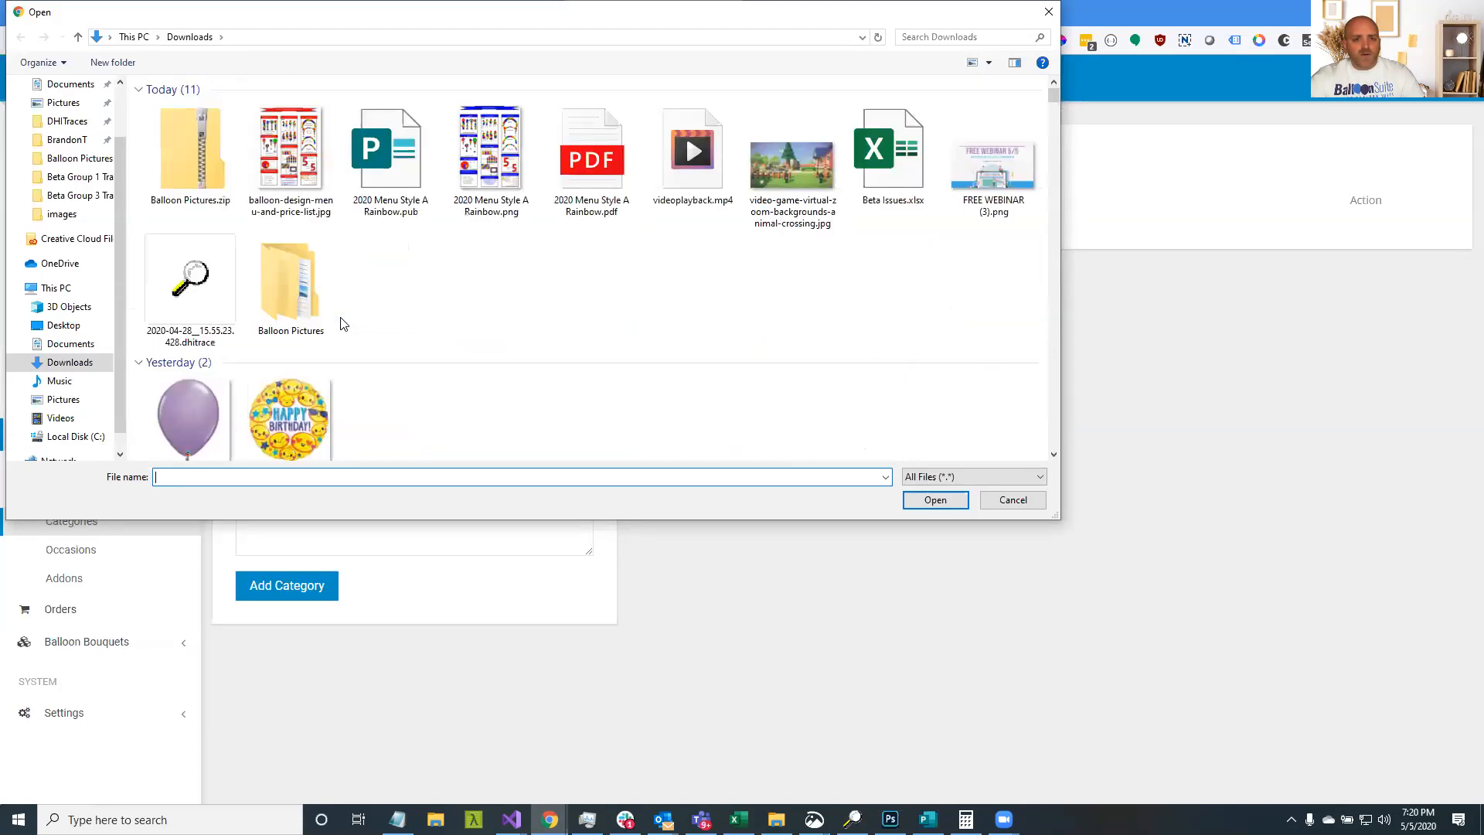
scroll(64, 114, up, 2)
click(75, 116)
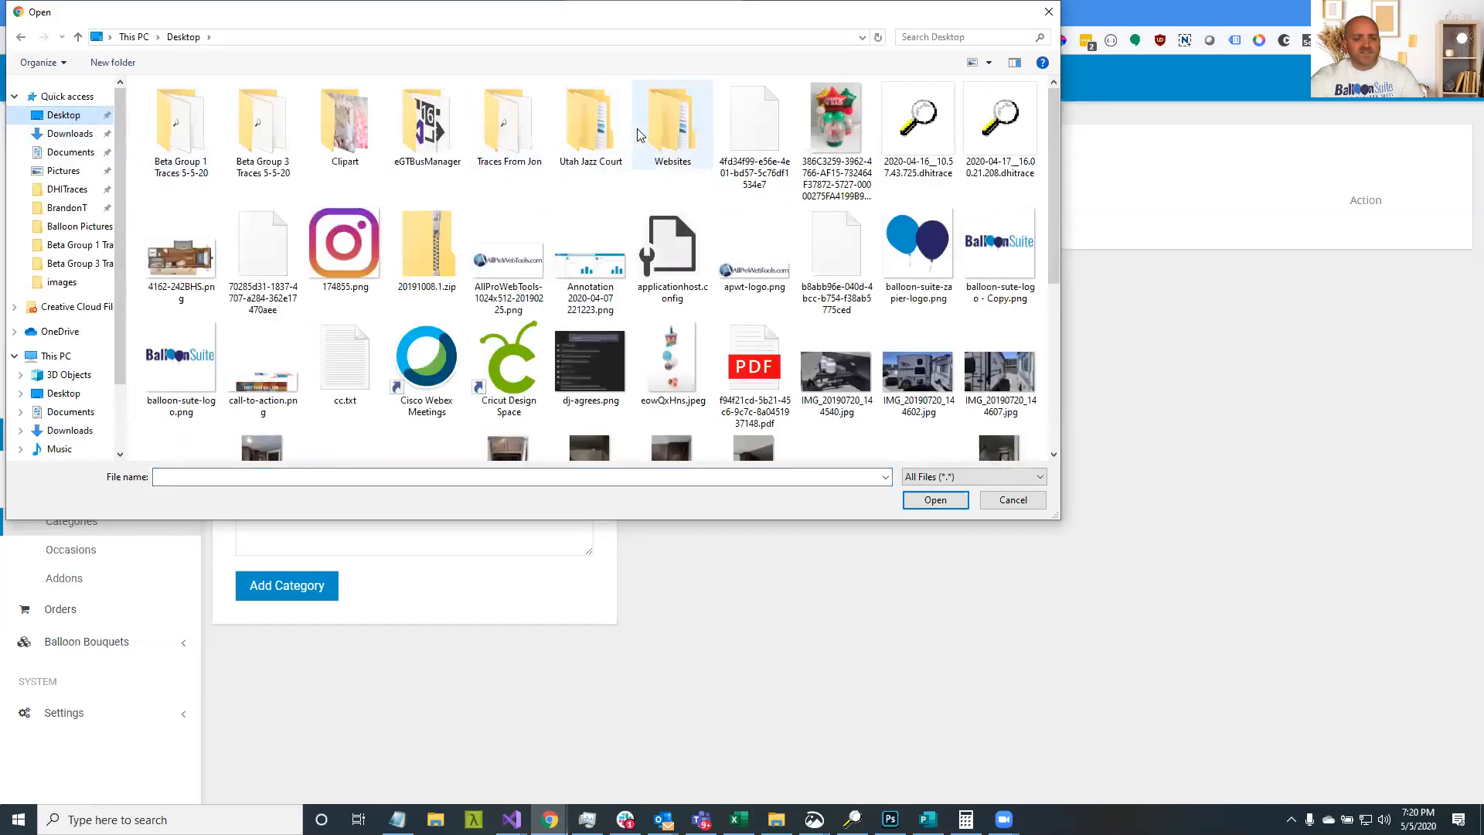
click(73, 133)
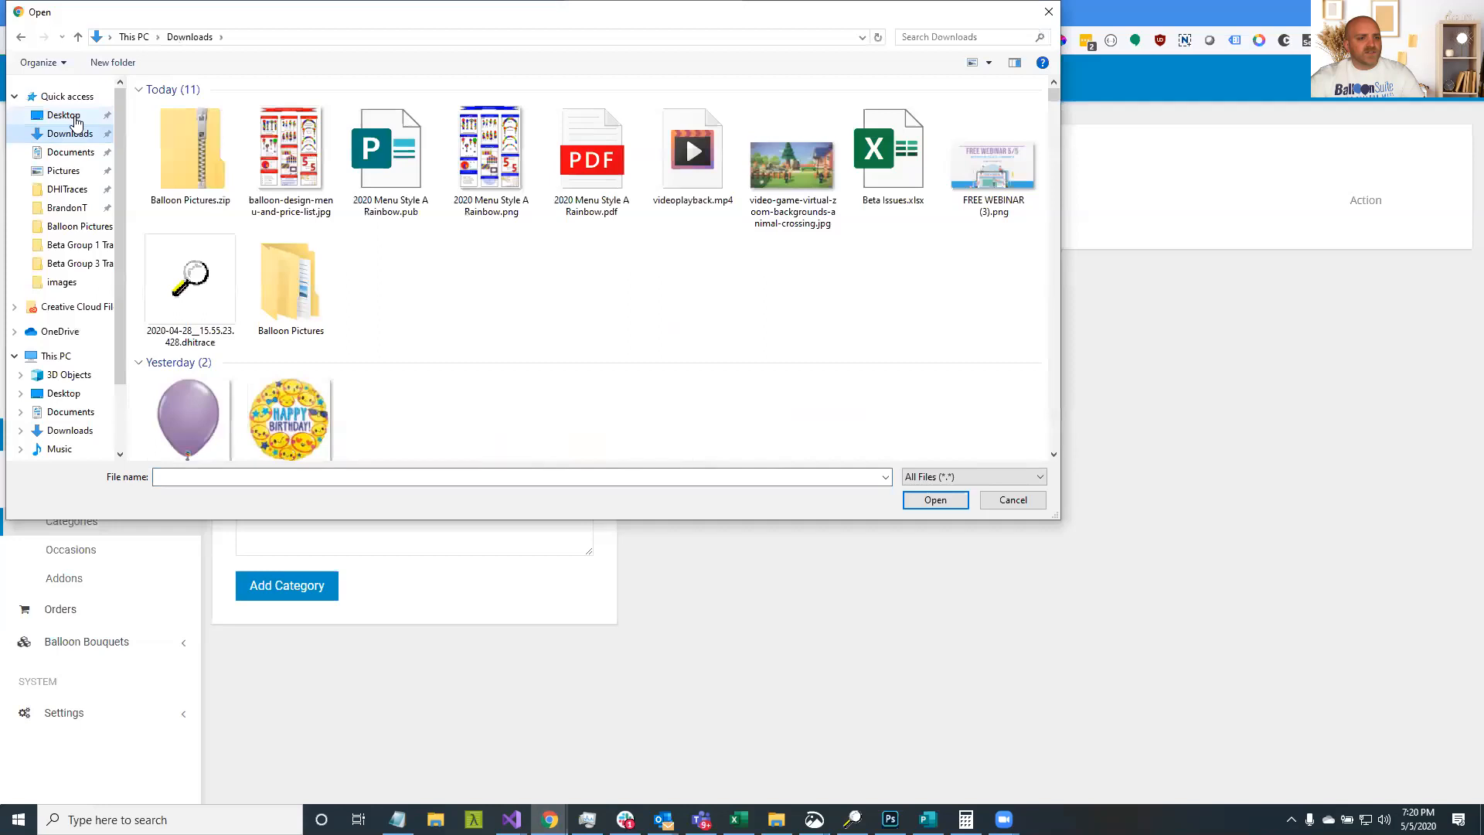
double_click(255, 283)
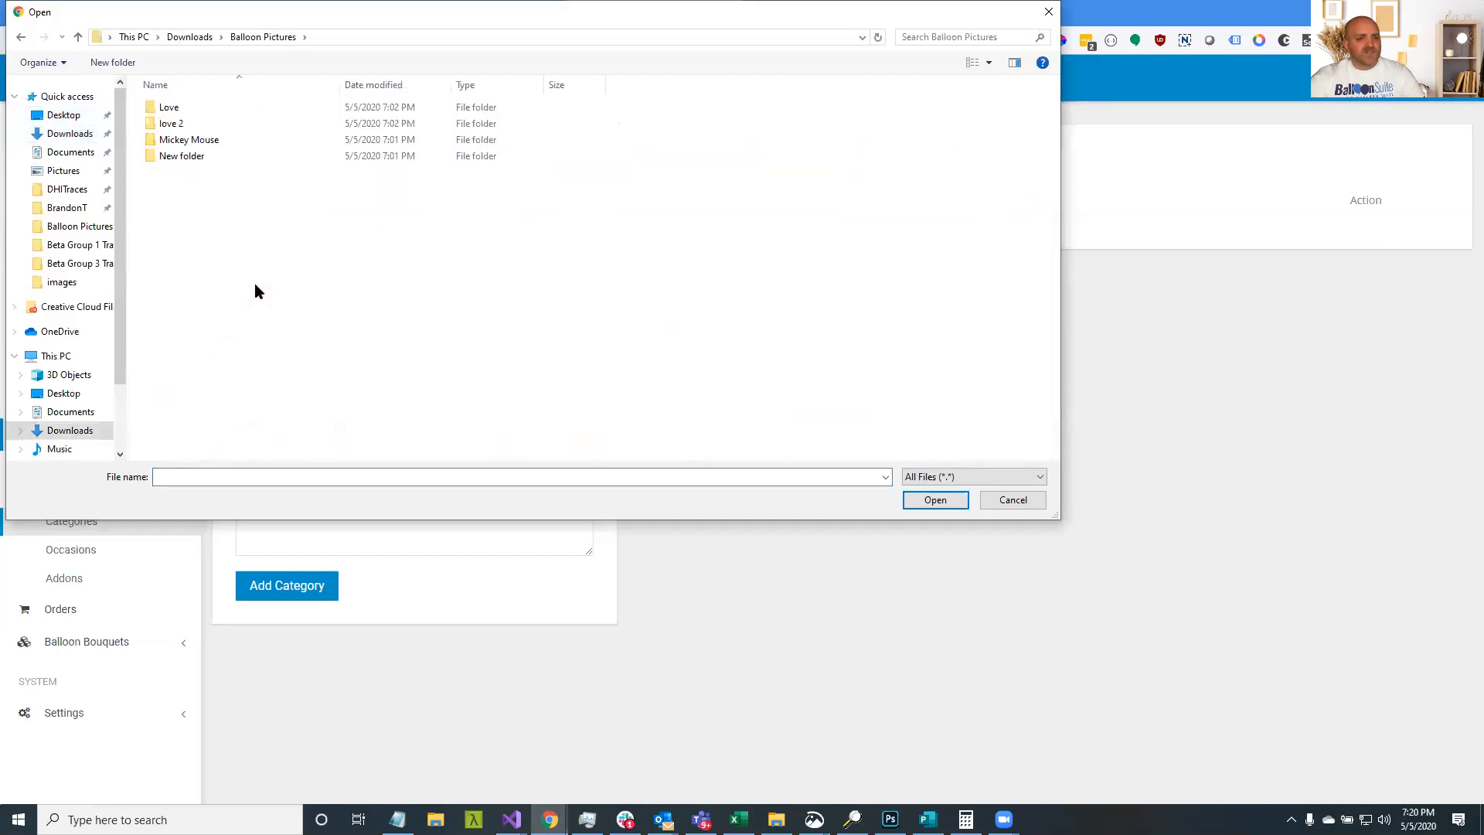
click(205, 142)
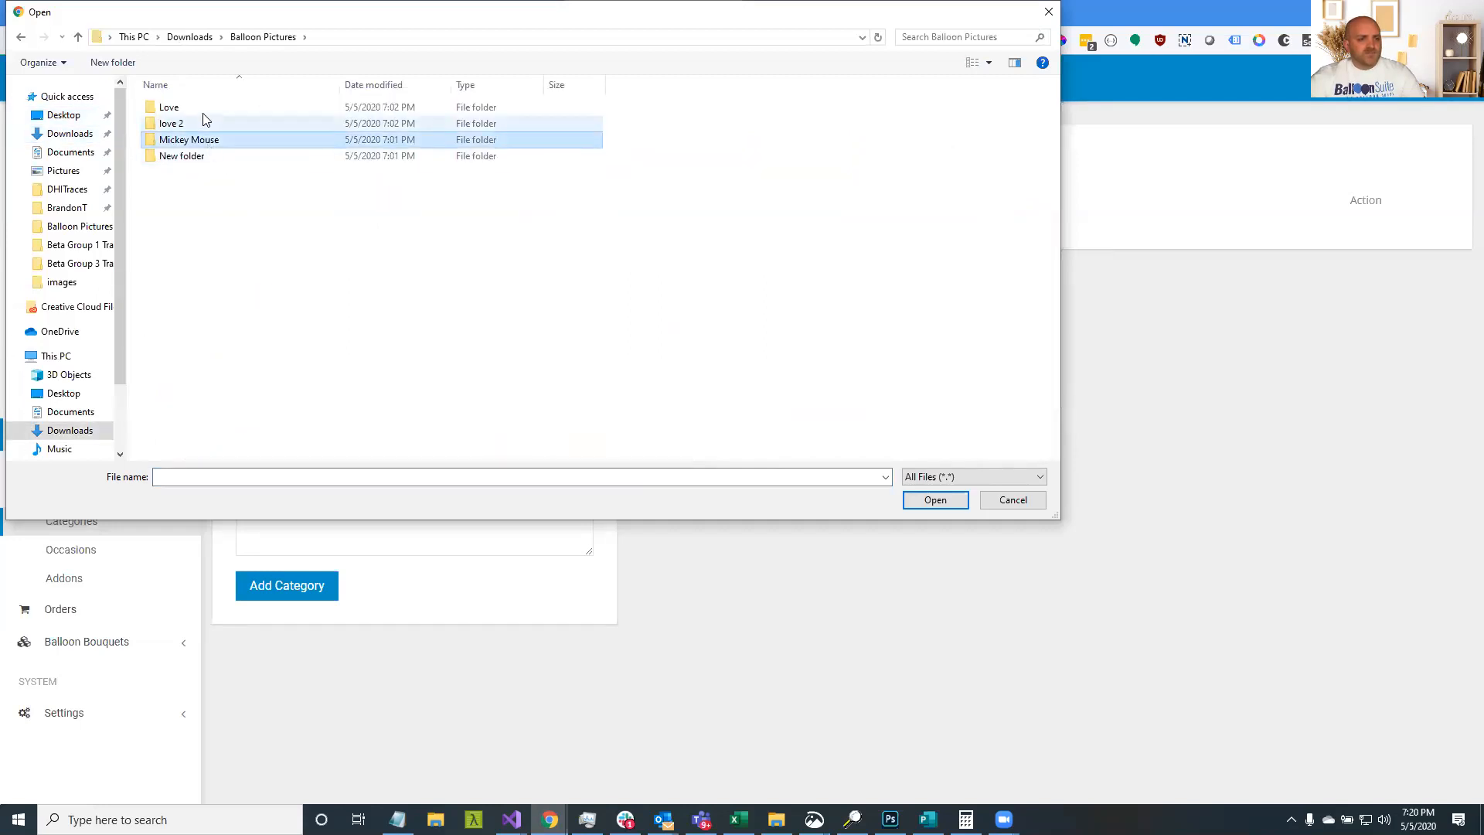
double_click(207, 143)
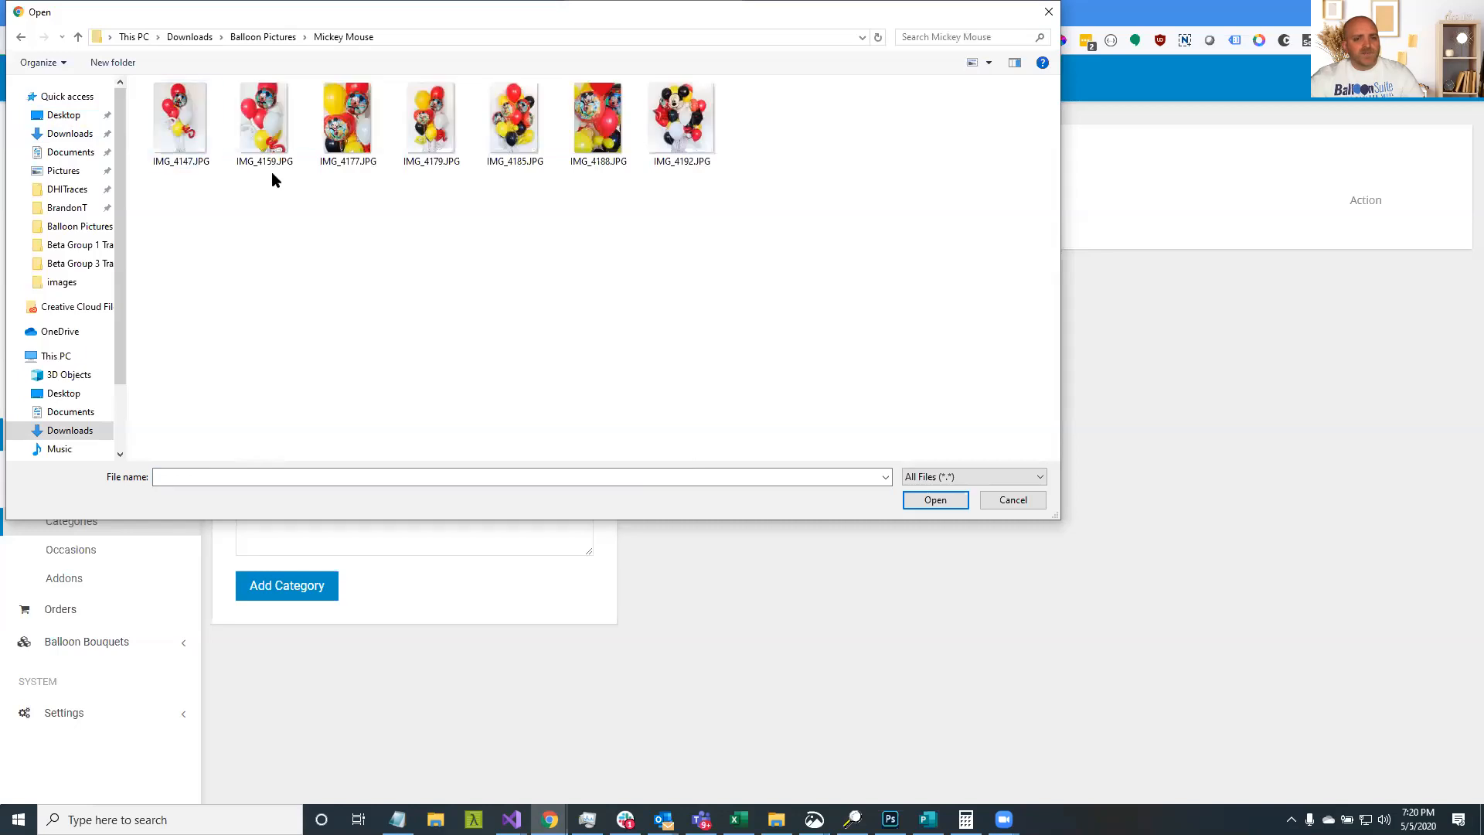
double_click(607, 124)
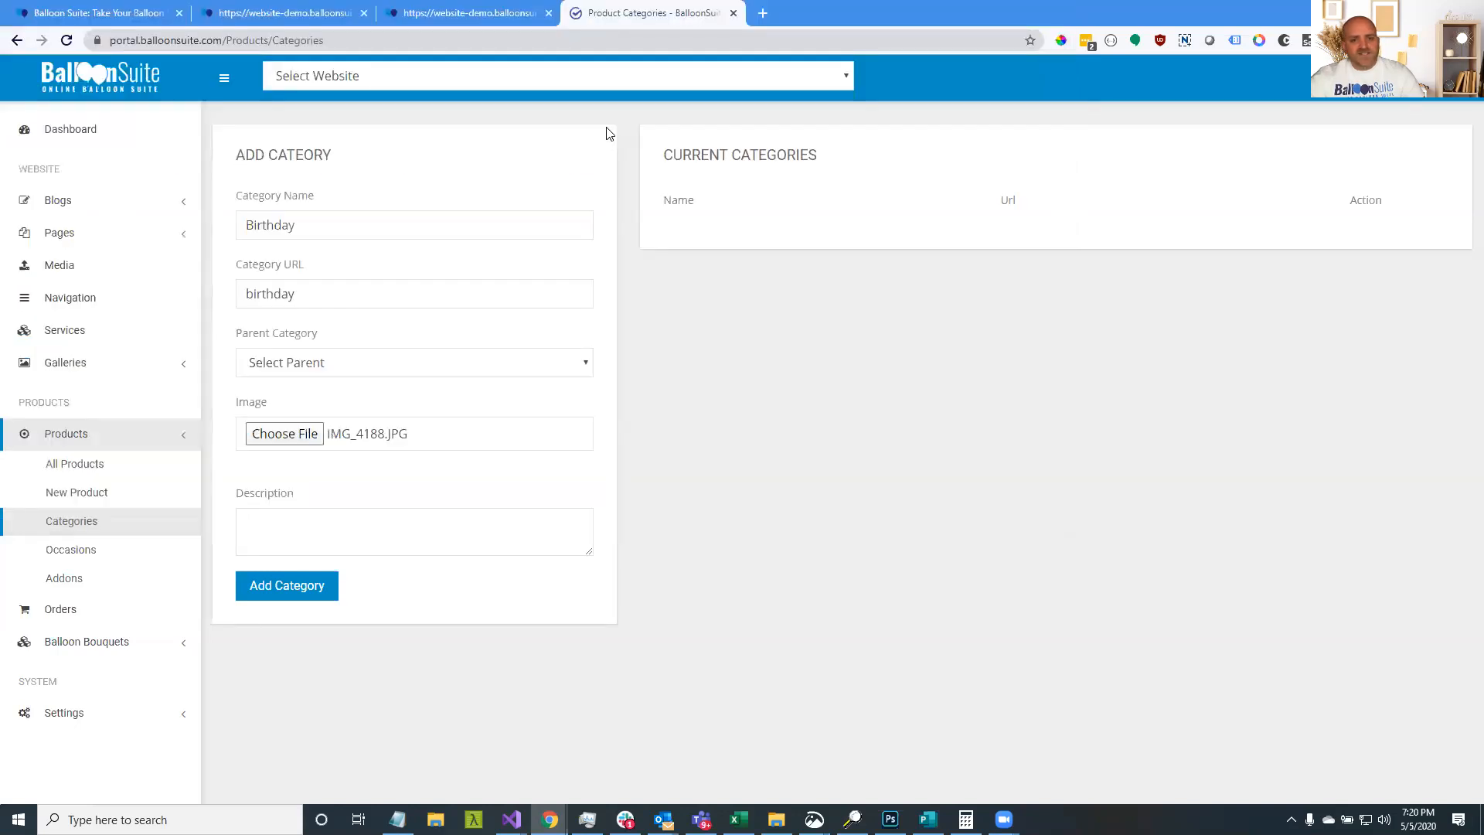
Scroll through the Birthday category form to review its name, birthday URL and image preview
scroll(677, 402, down, 5)
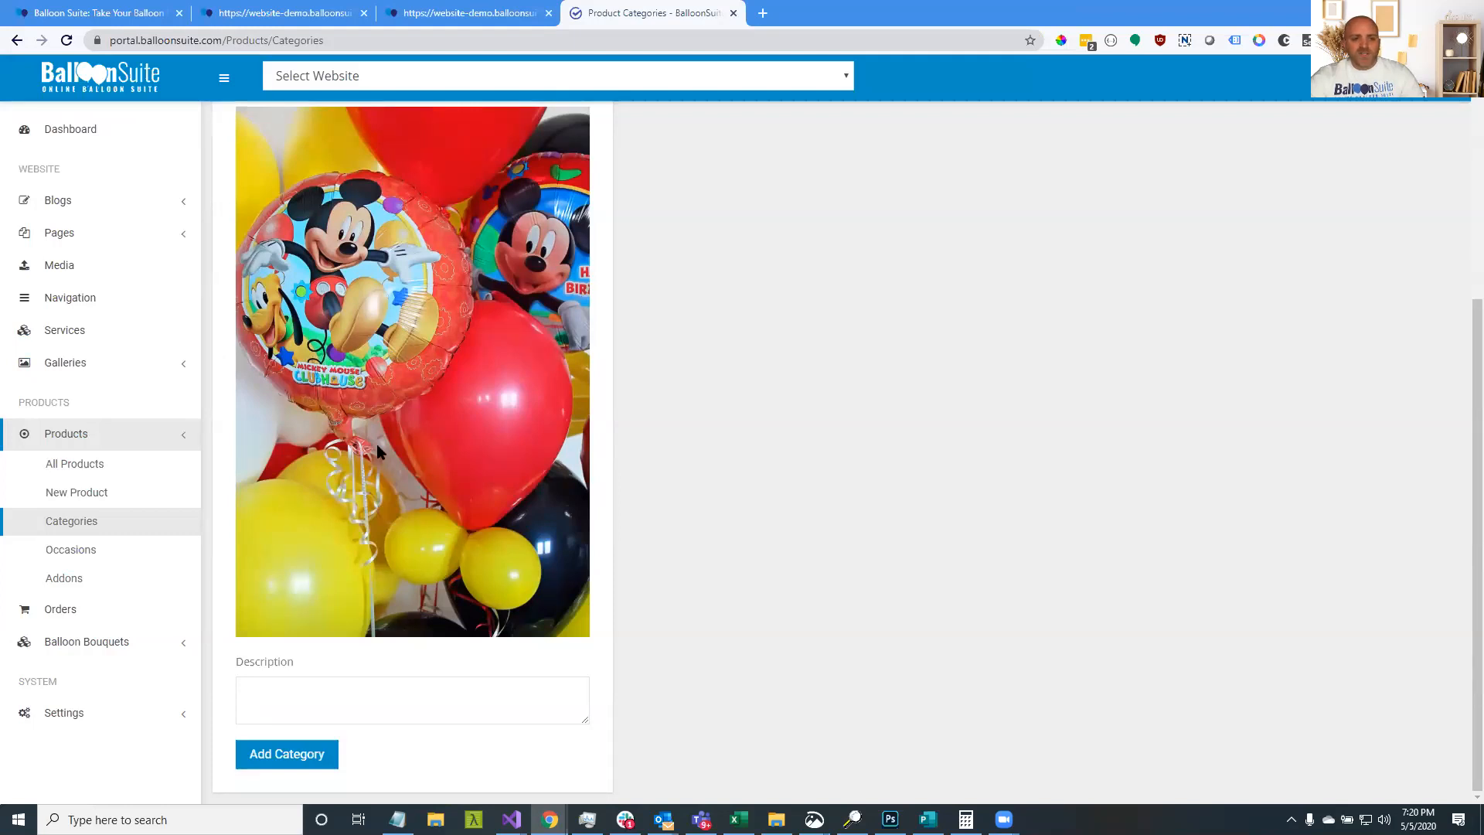
scroll(535, 363, up, 2)
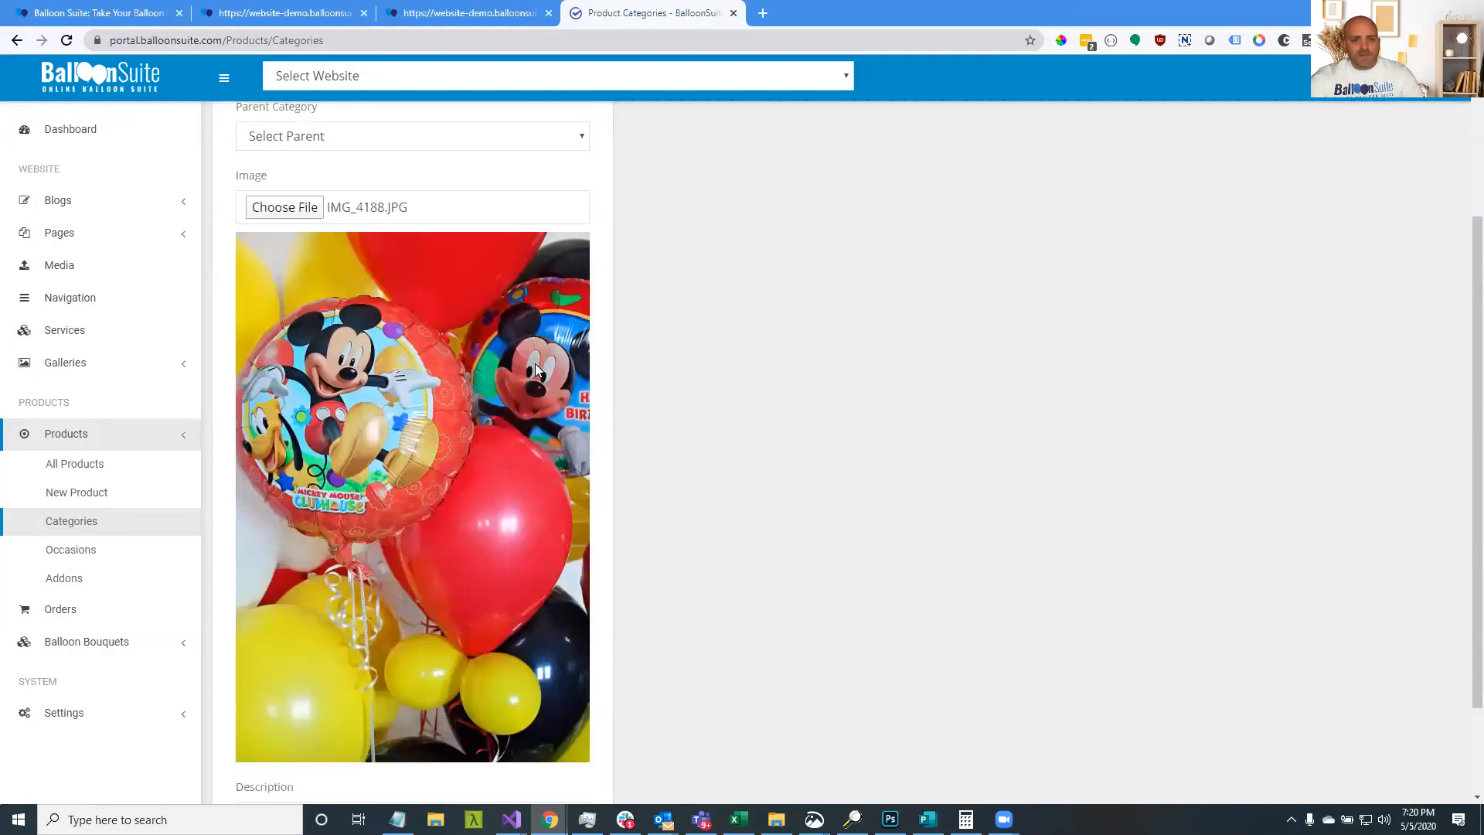
scroll(358, 358, up, 3)
scroll(357, 354, down, 4)
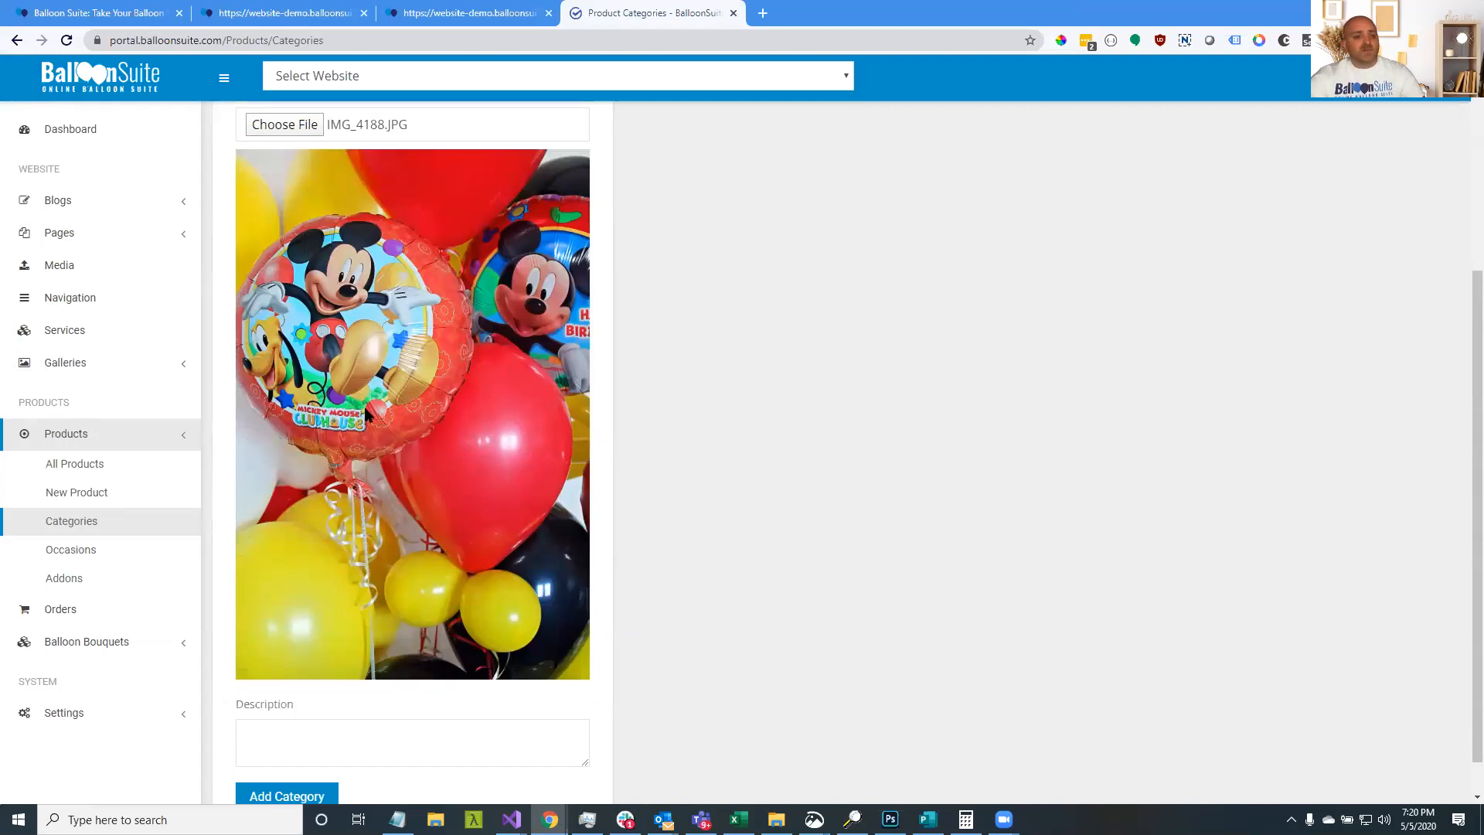
scroll(344, 638, down, 1)
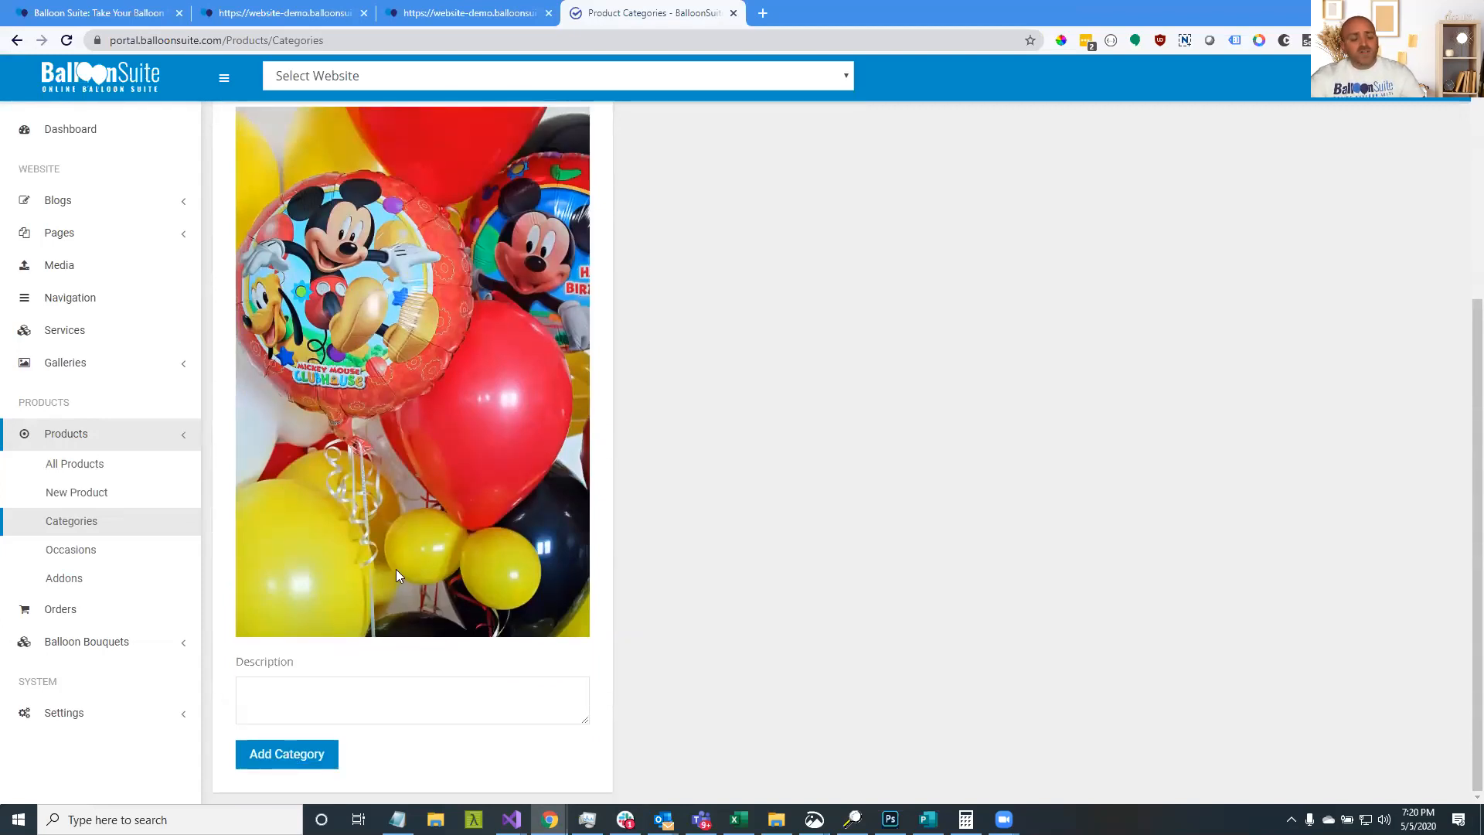
scroll(413, 463, up, 3)
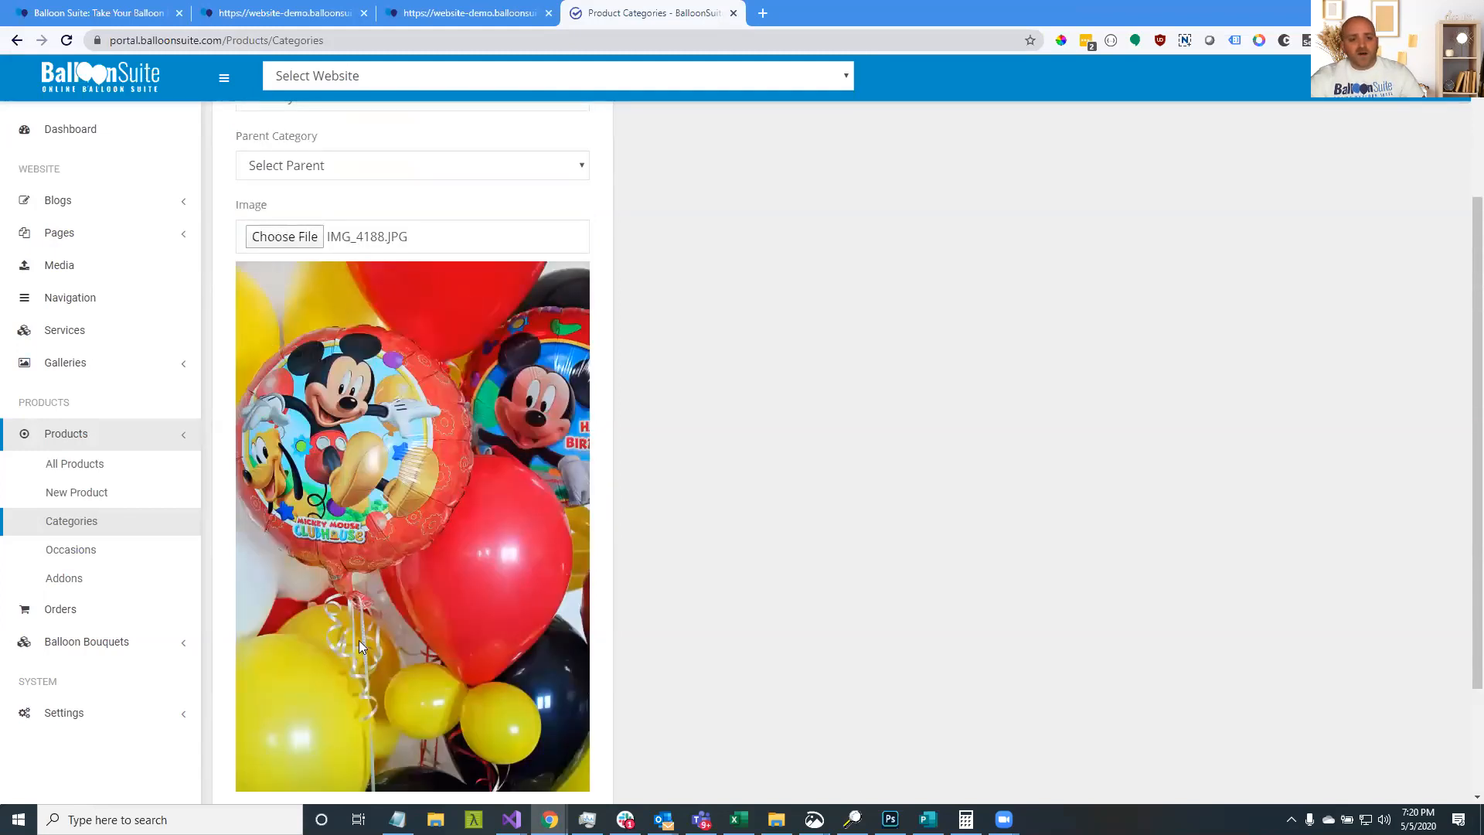
scroll(343, 484, down, 3)
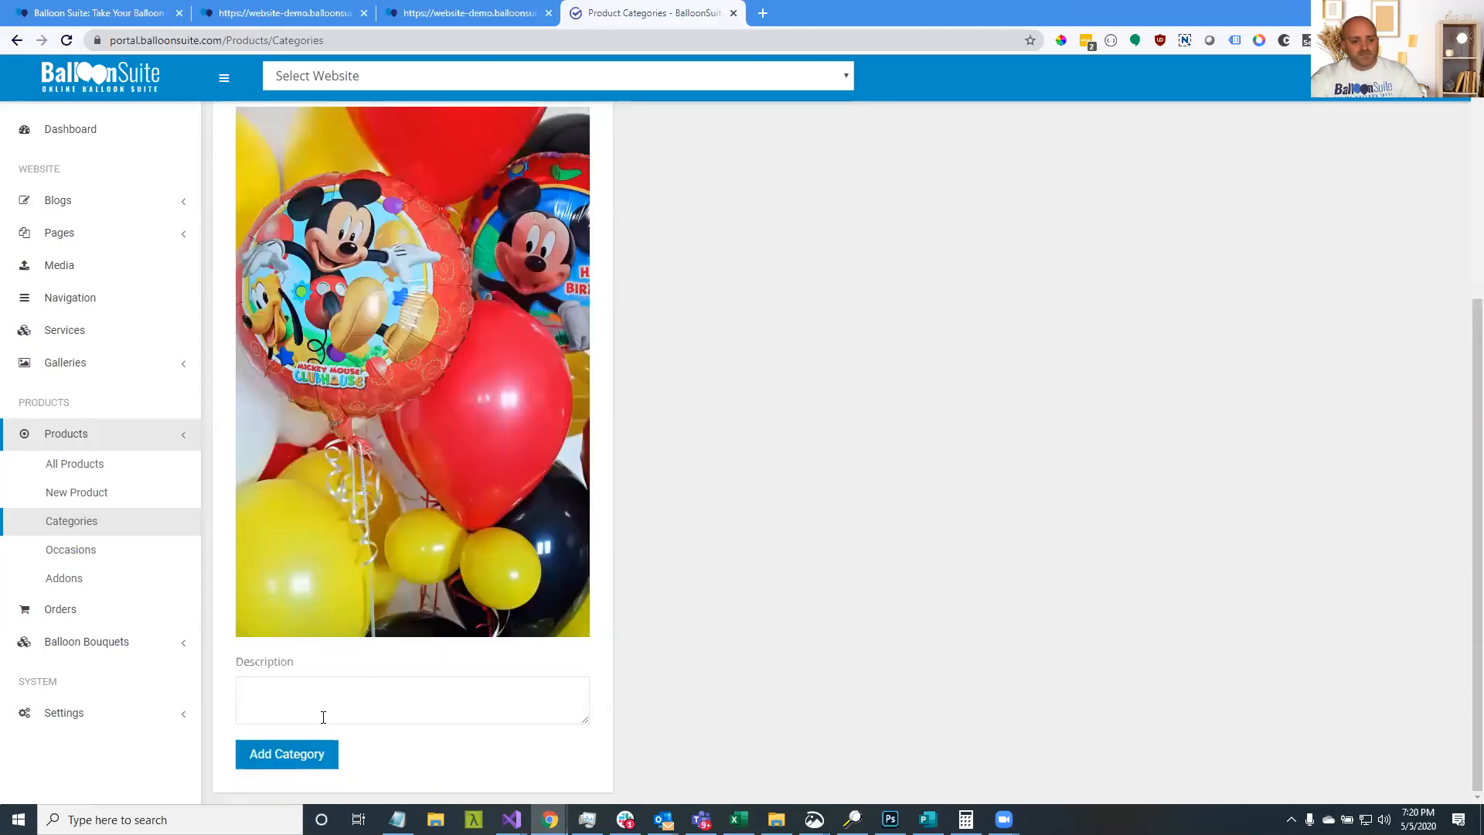
Save the Birthday category and name a new category Love
click(323, 761)
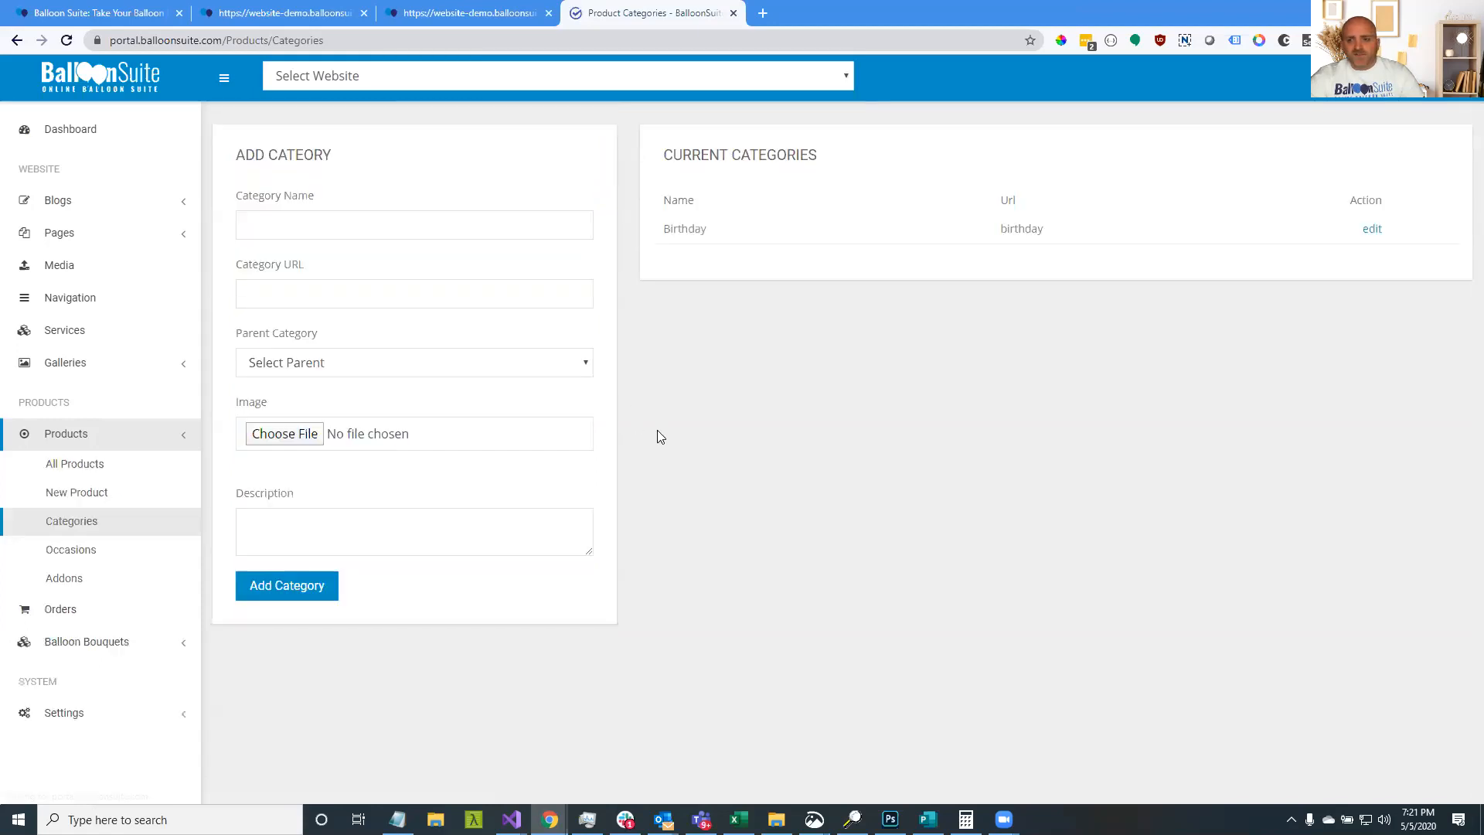
click(414, 231)
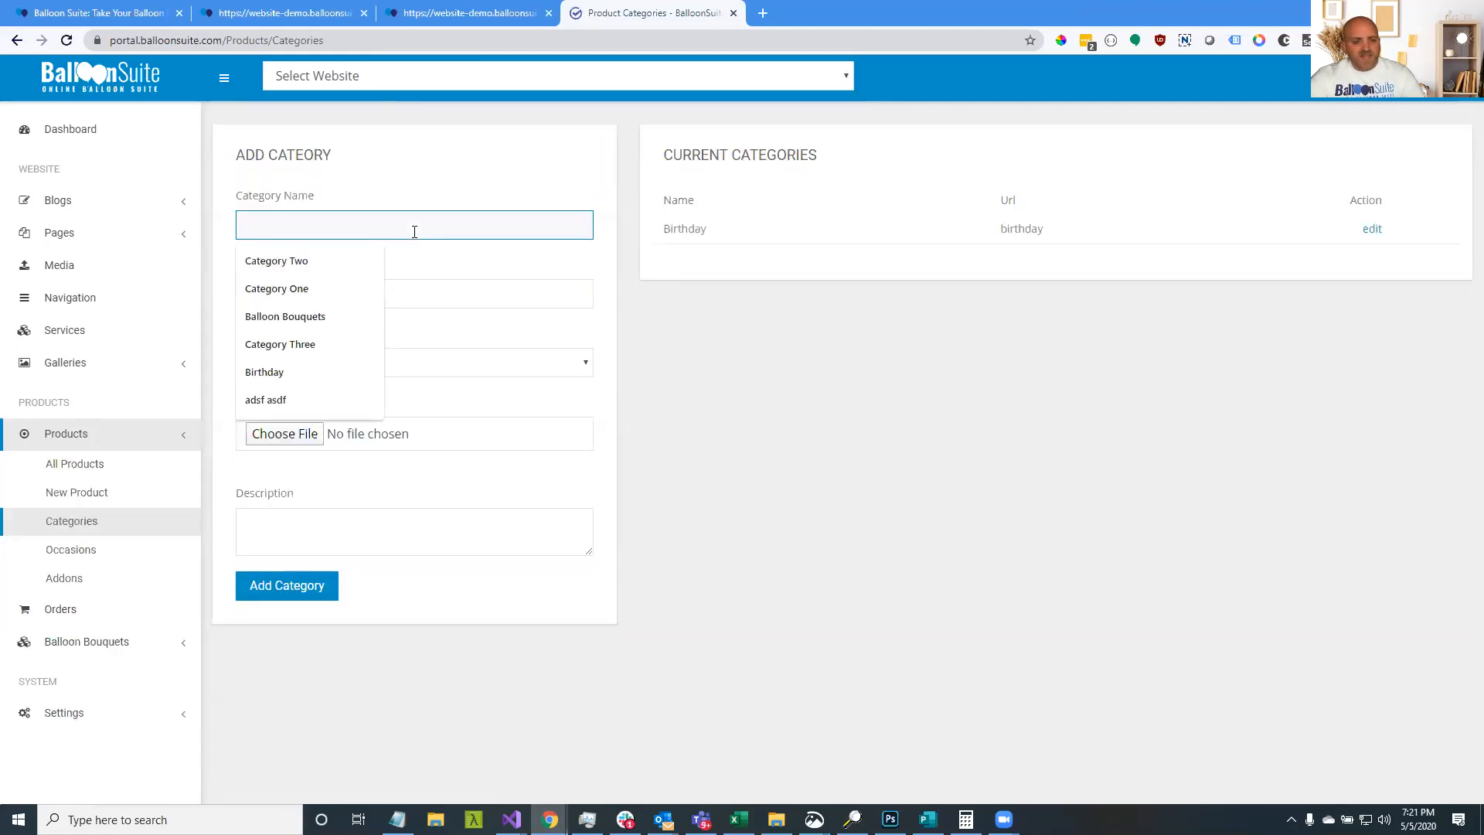
text(Love)
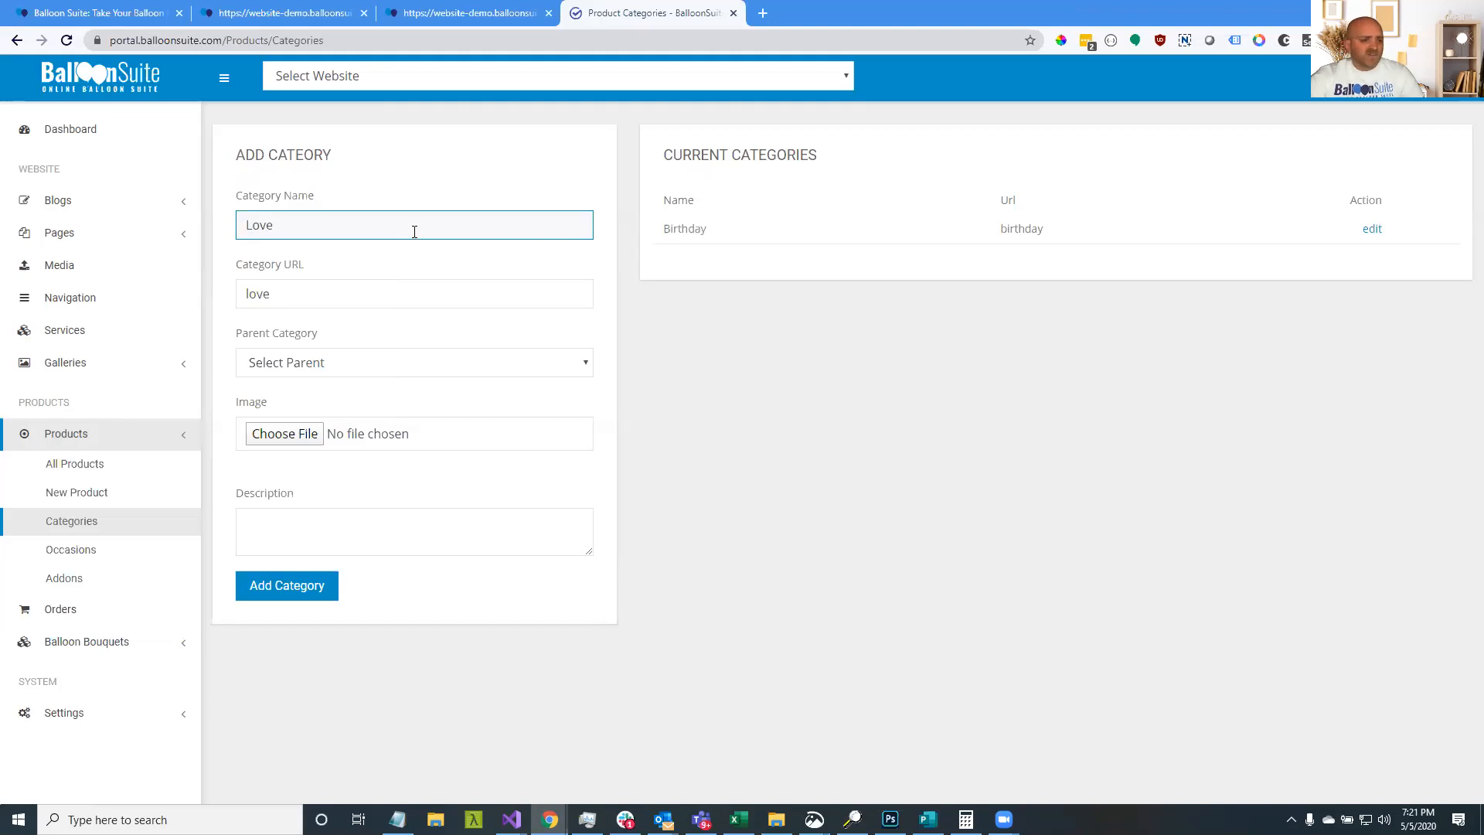
Give the Love category the IMG_4177.JPG image and save it
click(306, 443)
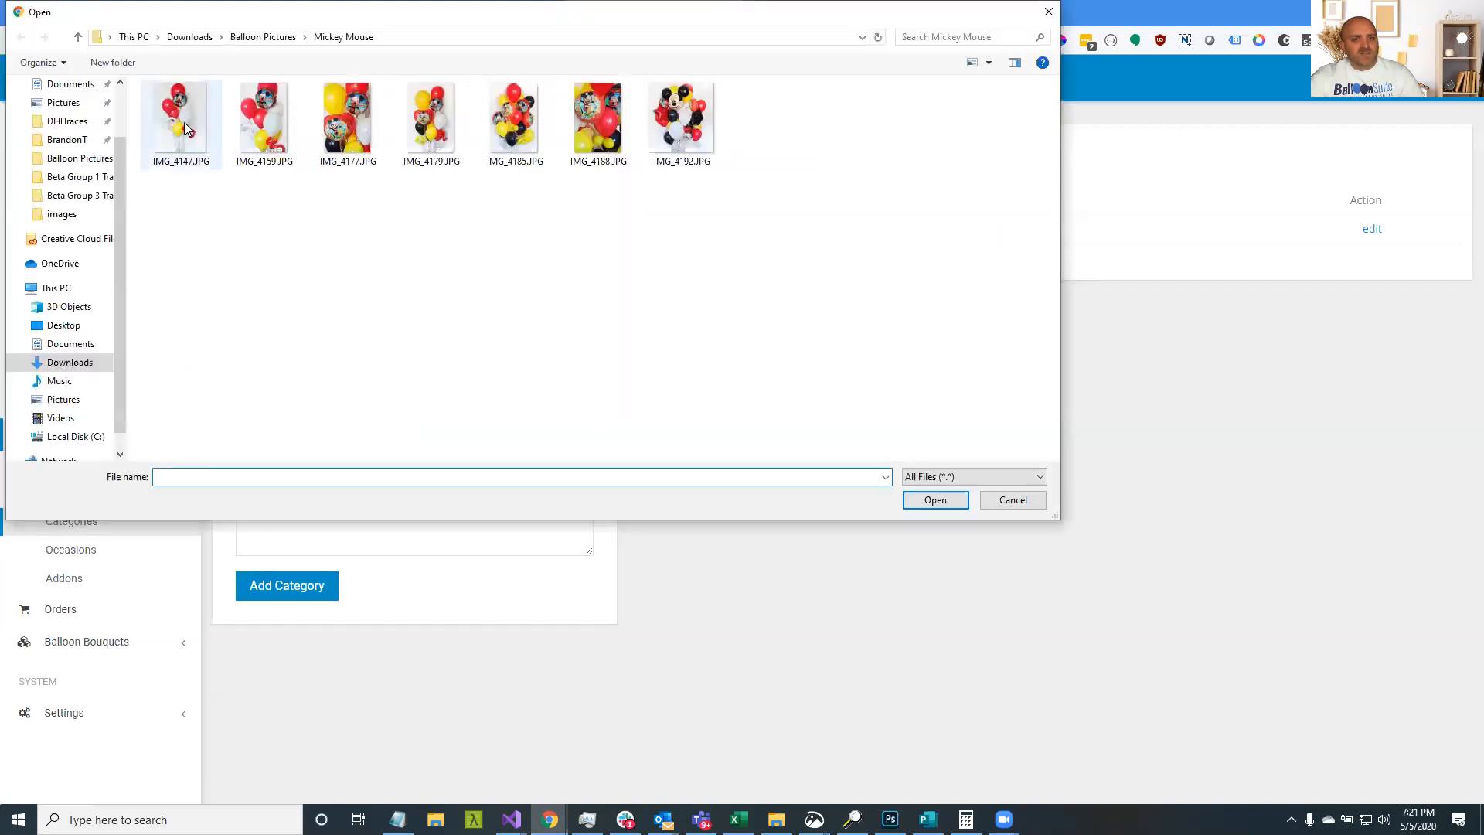
double_click(184, 123)
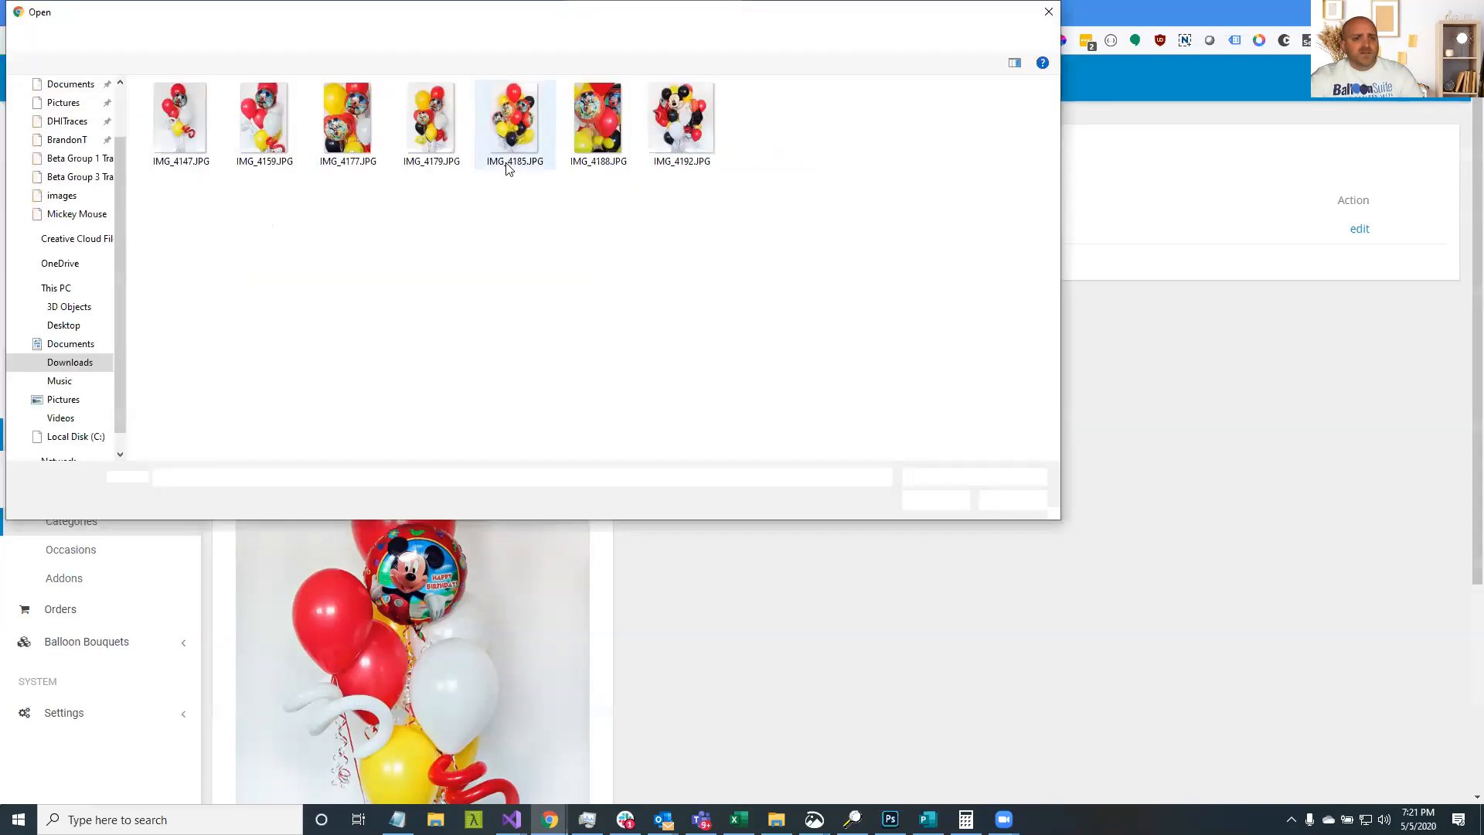
double_click(345, 127)
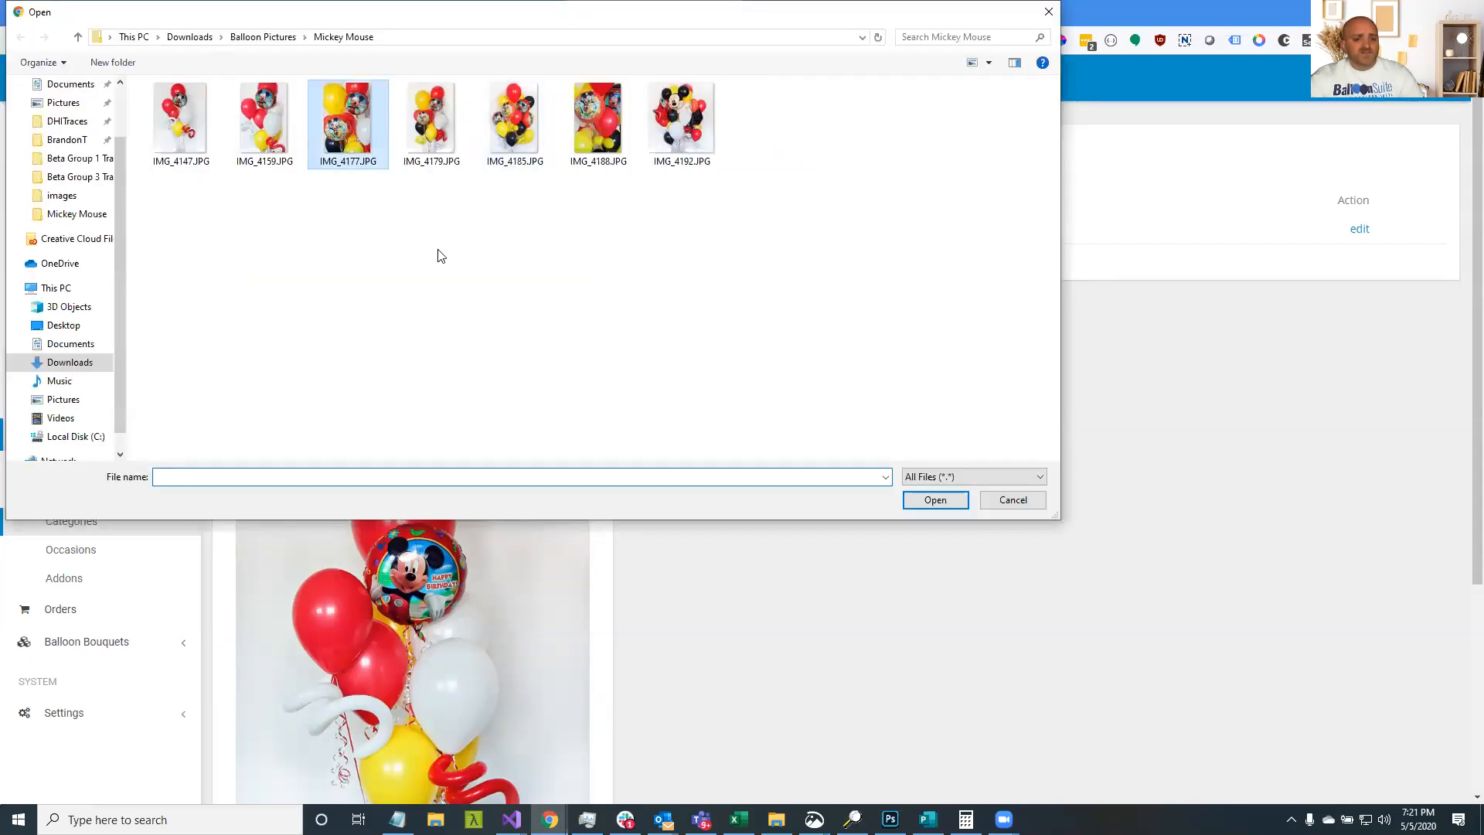
scroll(366, 643, down, 5)
click(275, 758)
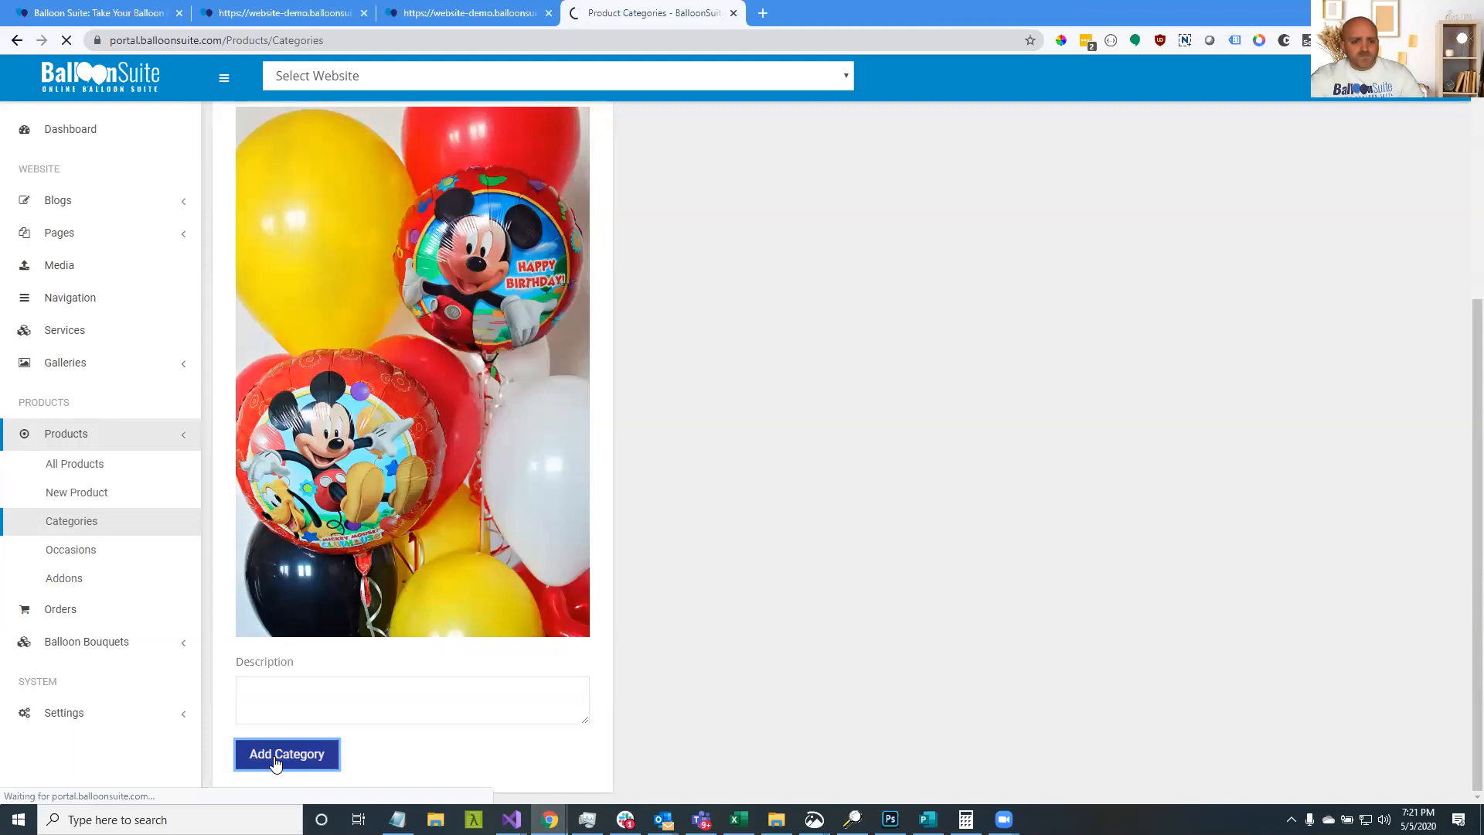
click(450, 23)
Reload the demo storefront, then check Birthday and Love in the admin's category list
click(67, 48)
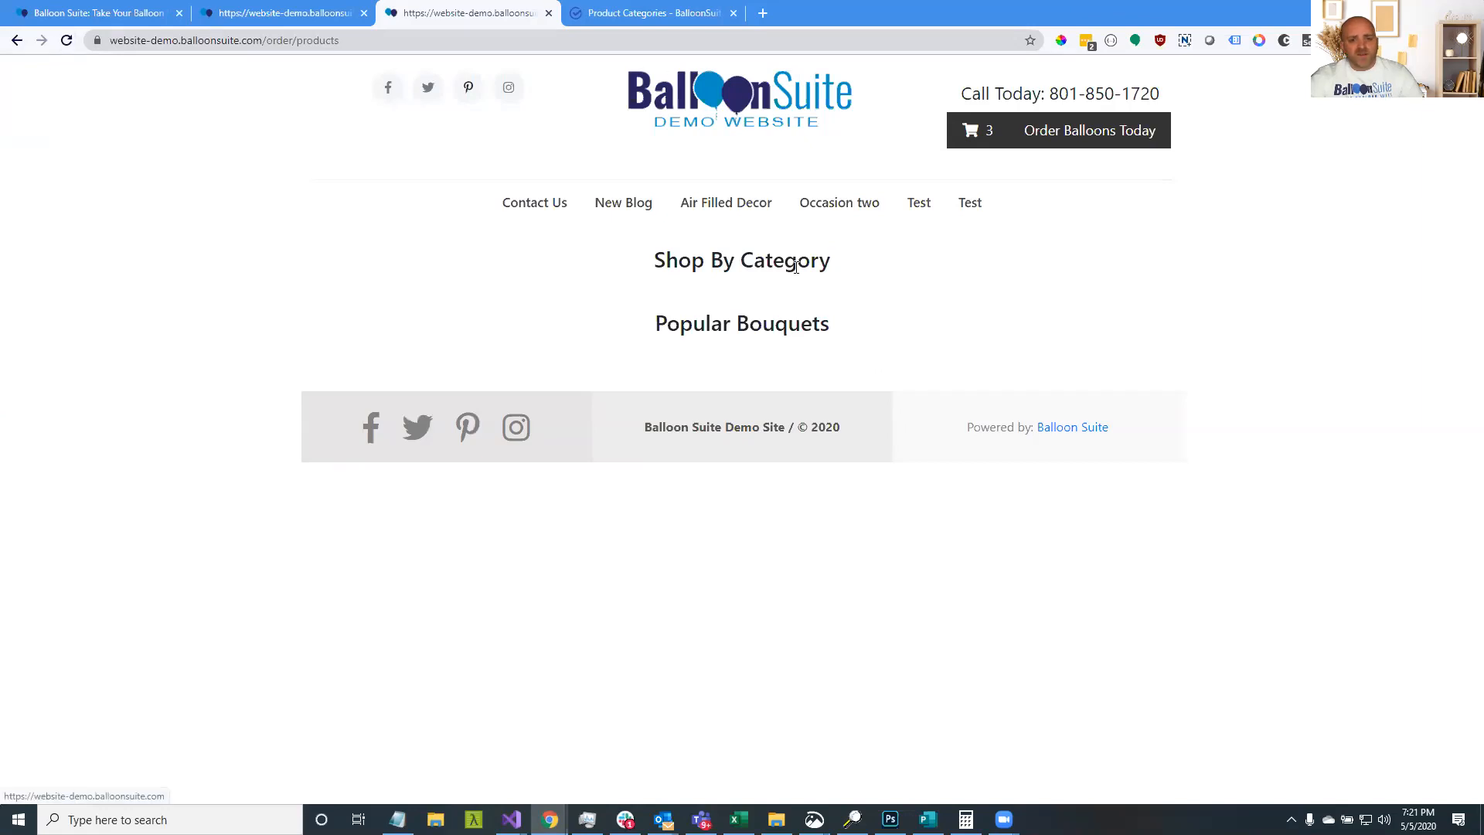
click(651, 12)
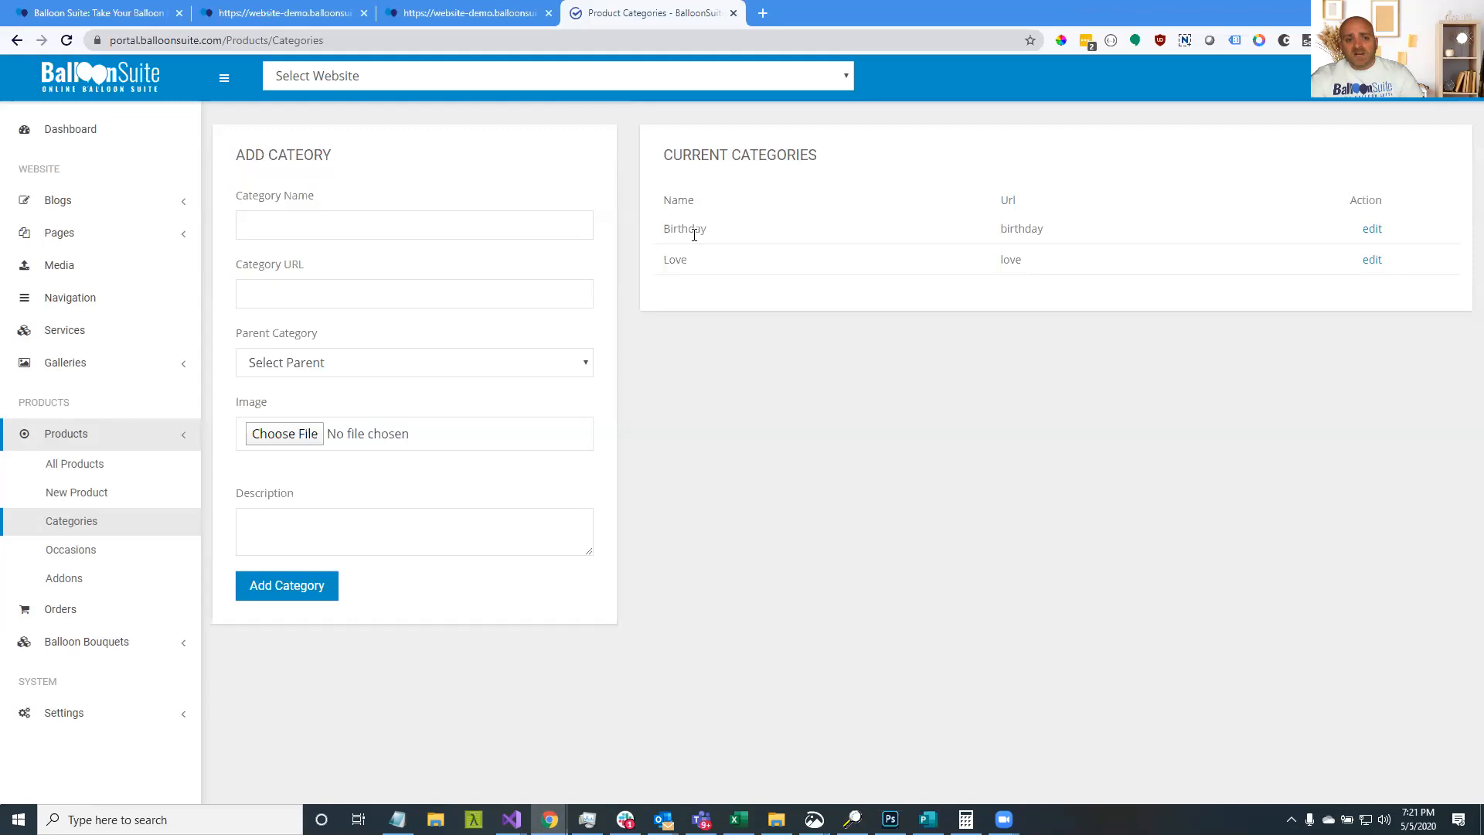
click(120, 495)
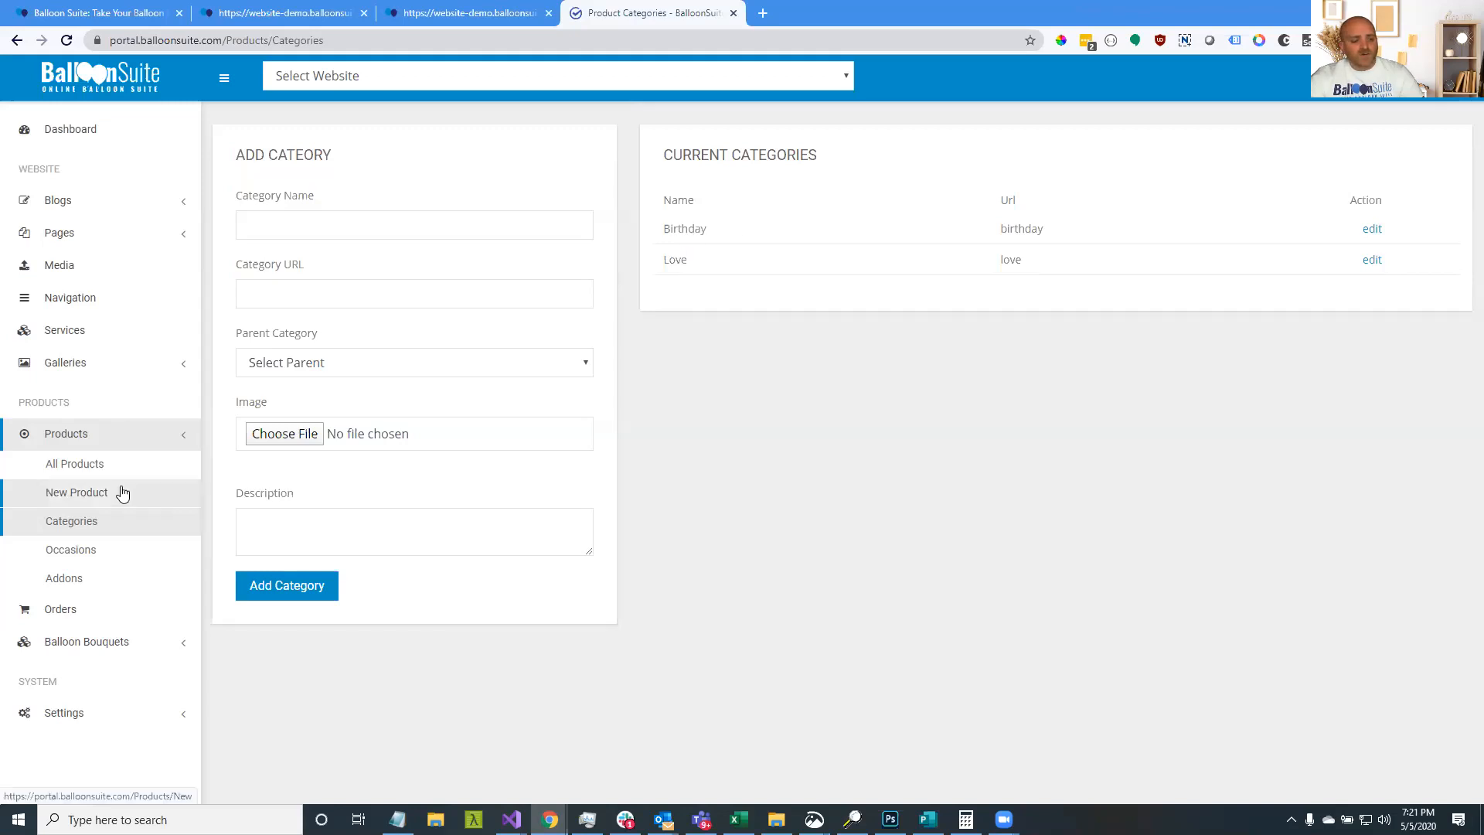
Look over the Teddy Bear, Box of Chocolates and Bag of Candy addons
click(101, 580)
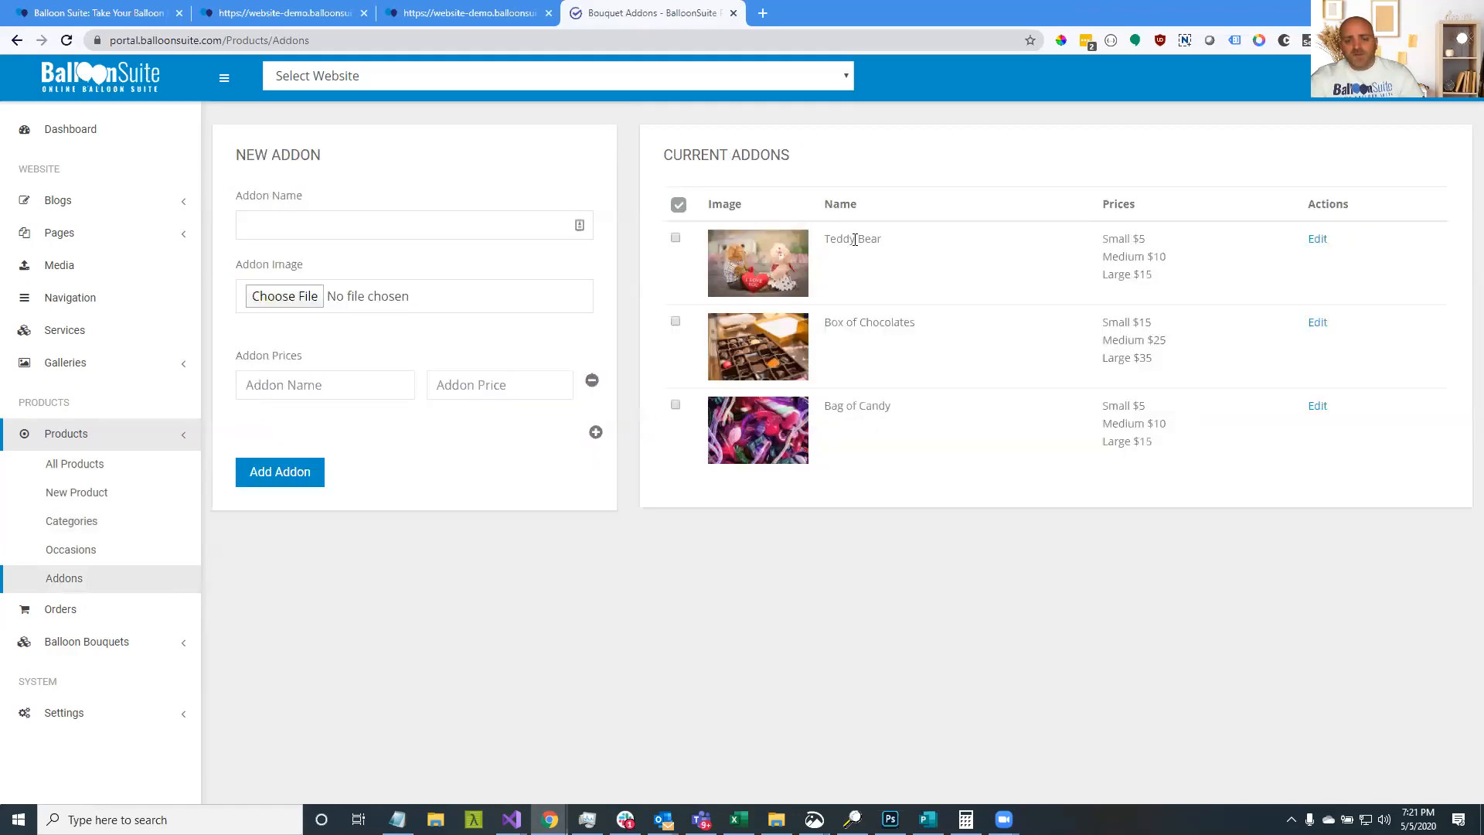
drag(826, 242, 886, 247)
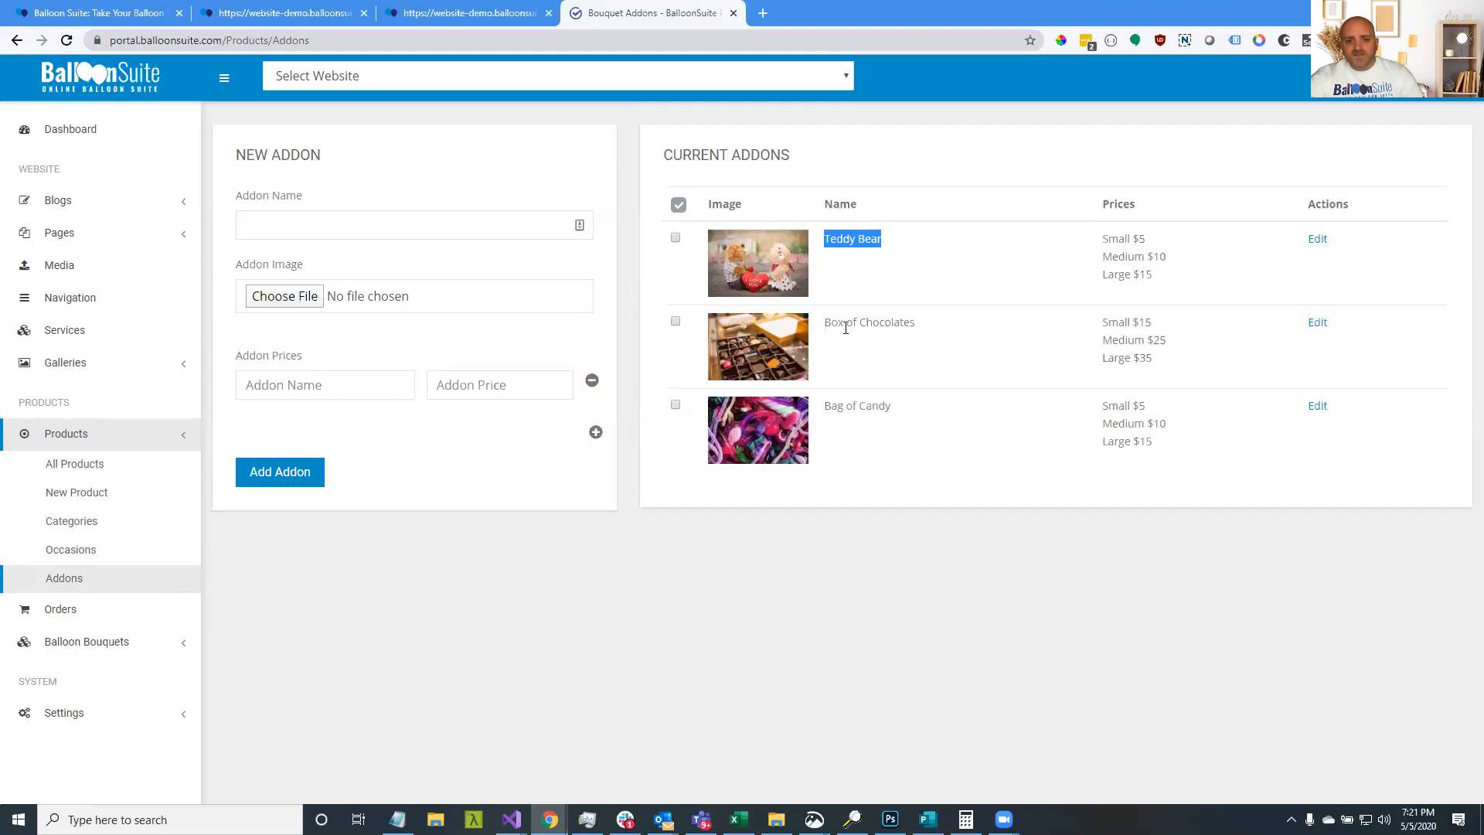
drag(825, 323, 920, 334)
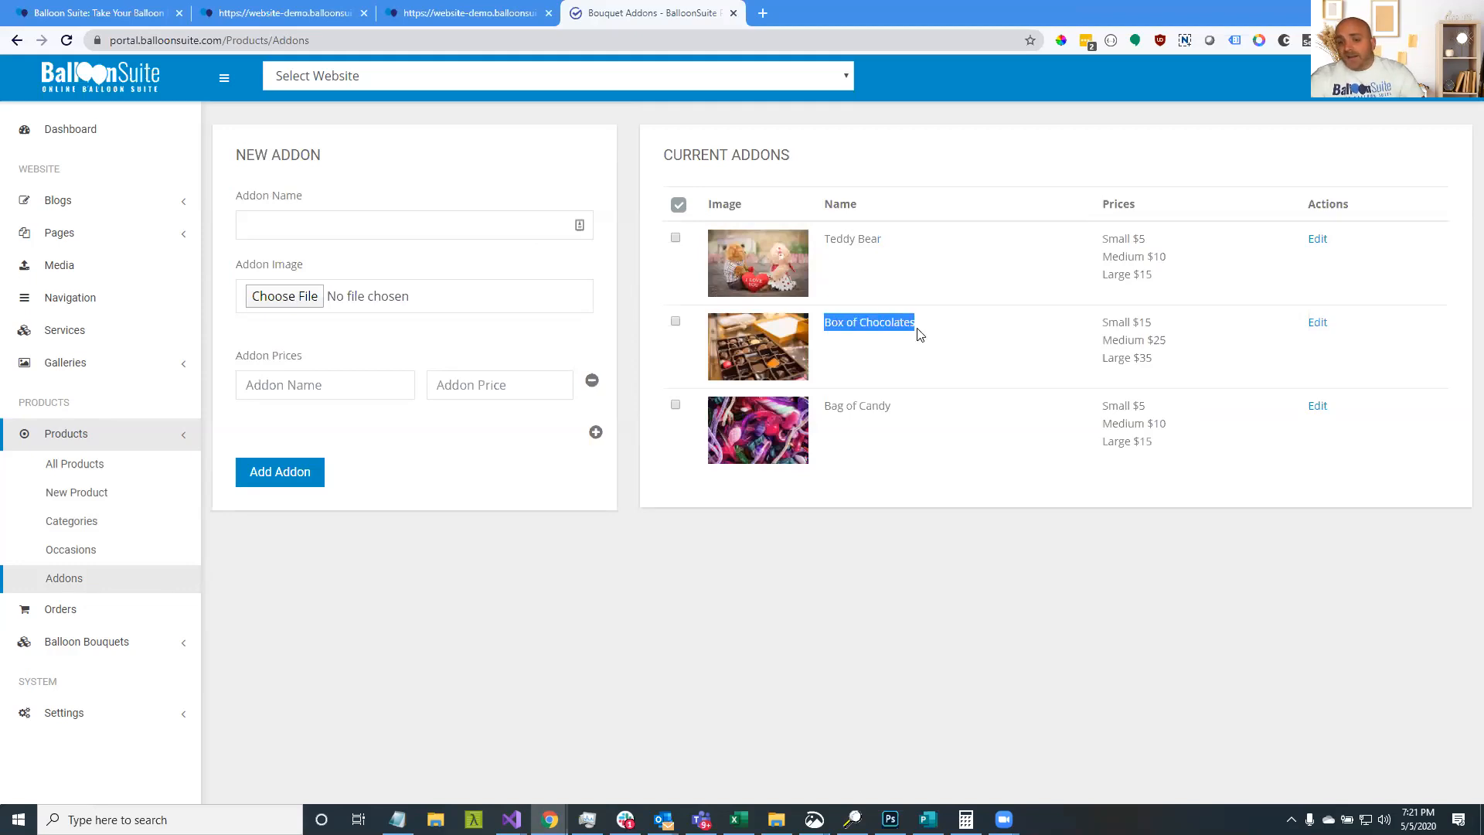
drag(896, 406, 857, 406)
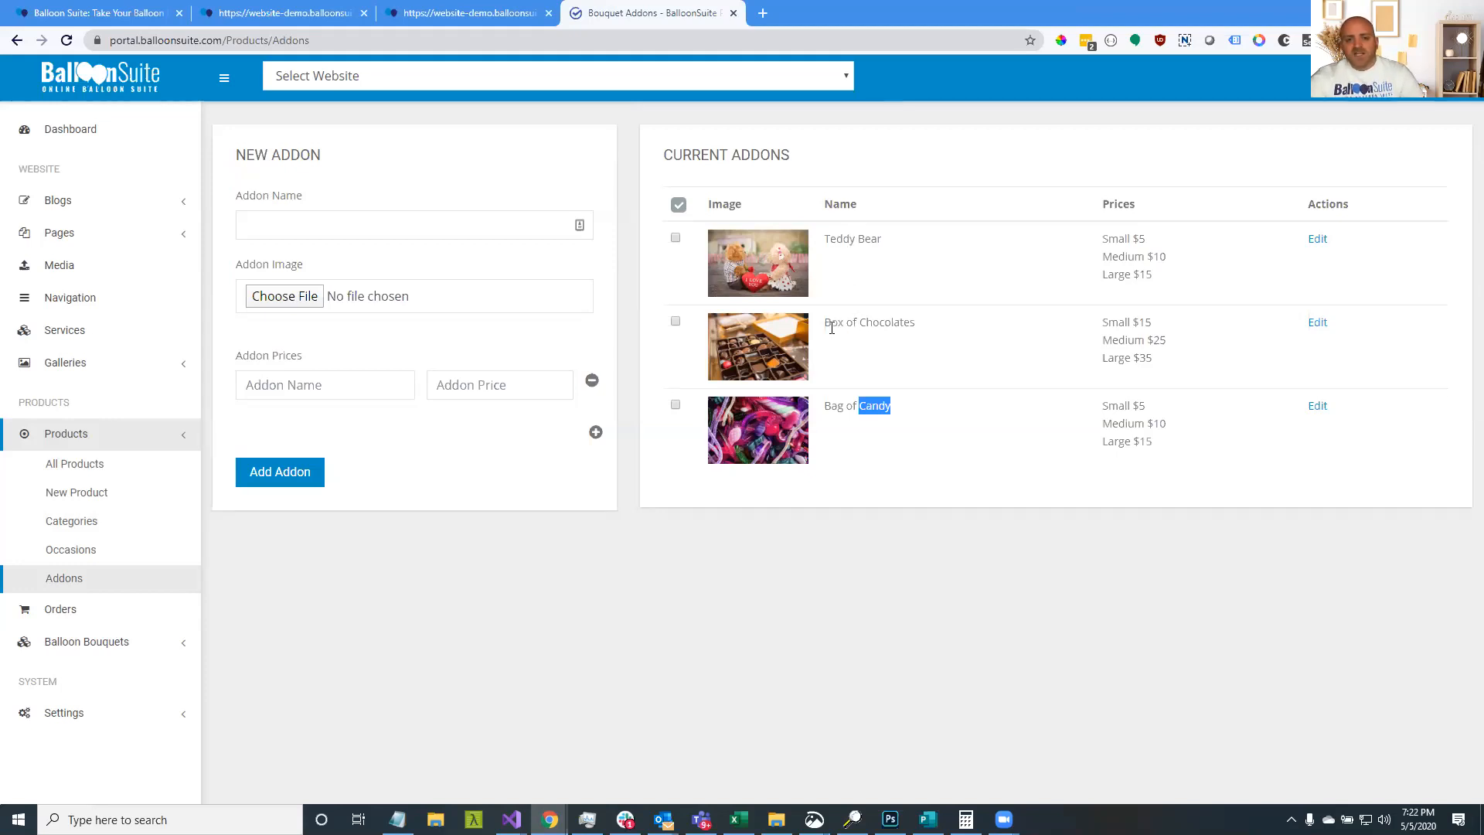
drag(829, 327, 867, 325)
click(913, 323)
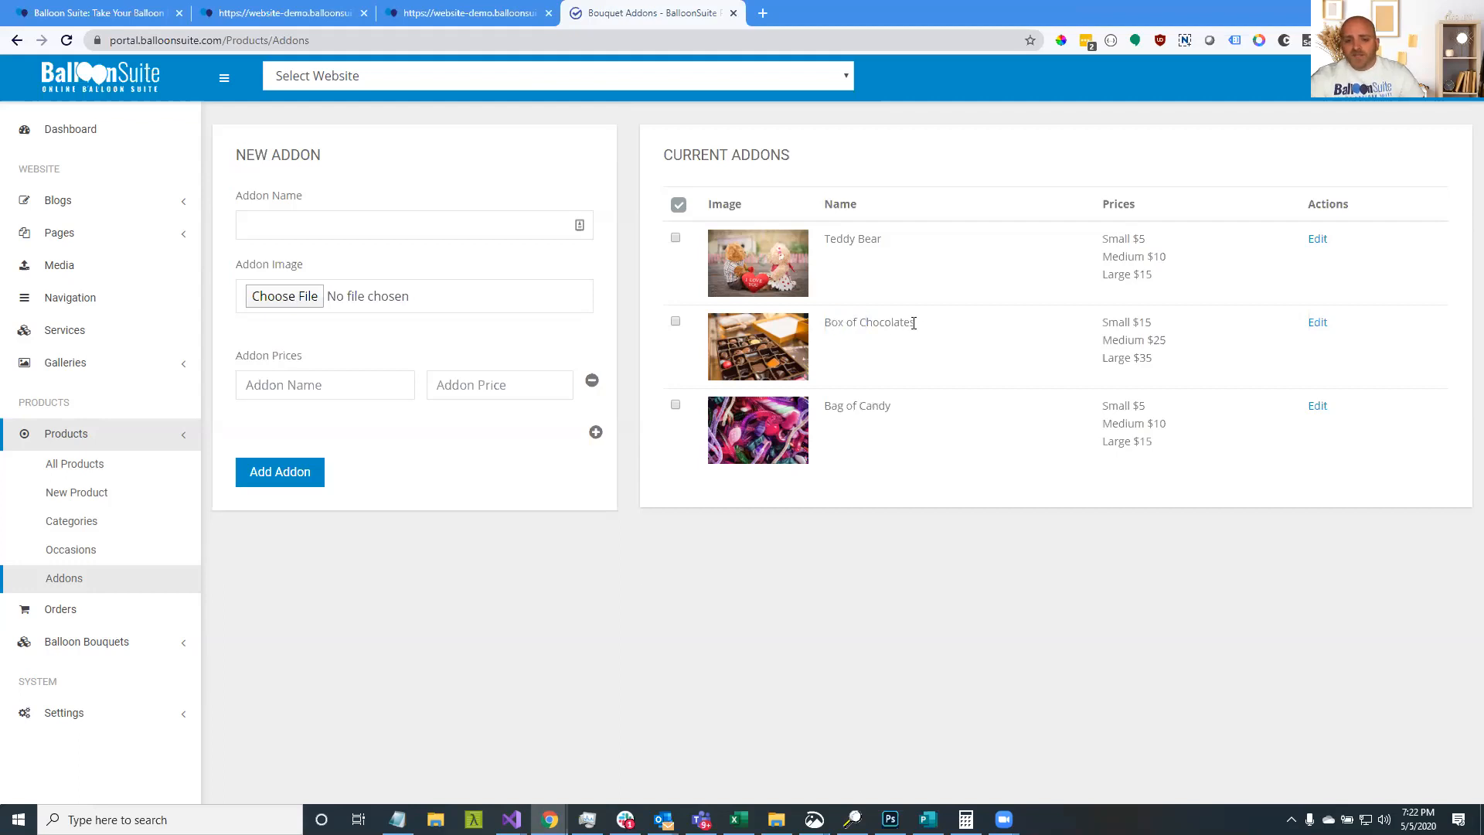
double_click(876, 410)
Try out the addon form's option rows and prices, then open a blank new product
click(348, 232)
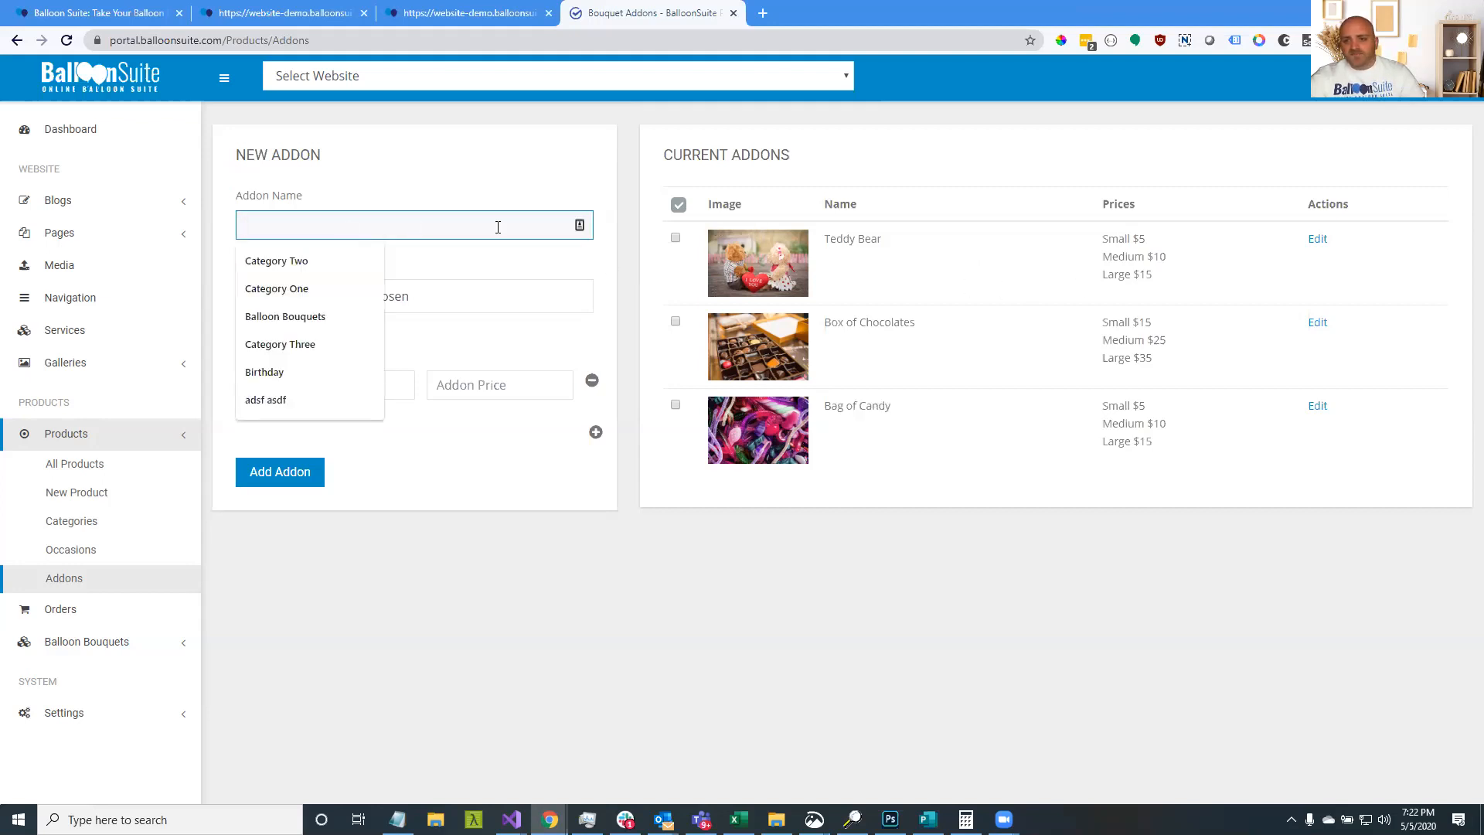
click(492, 270)
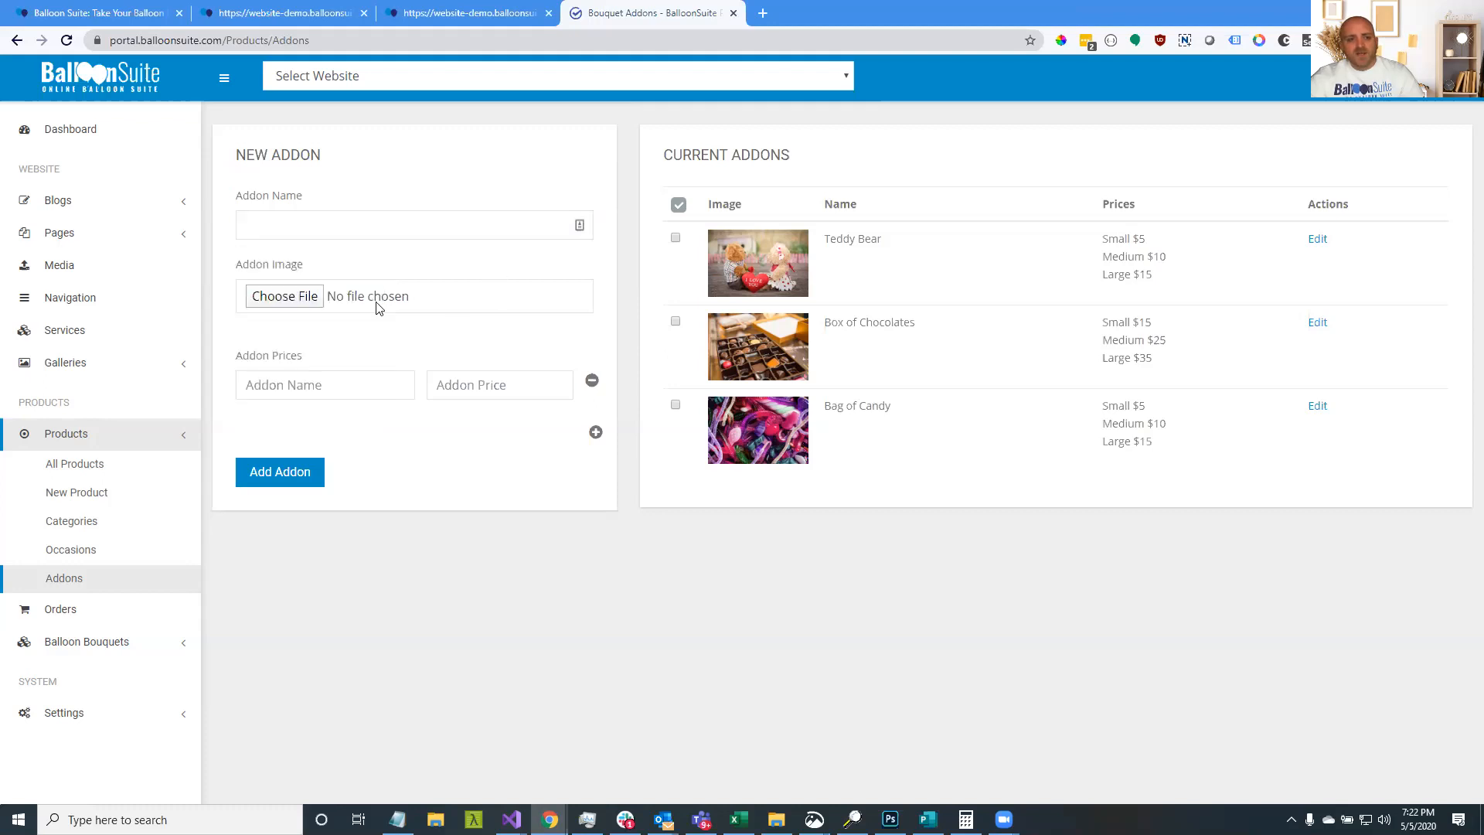
click(595, 432)
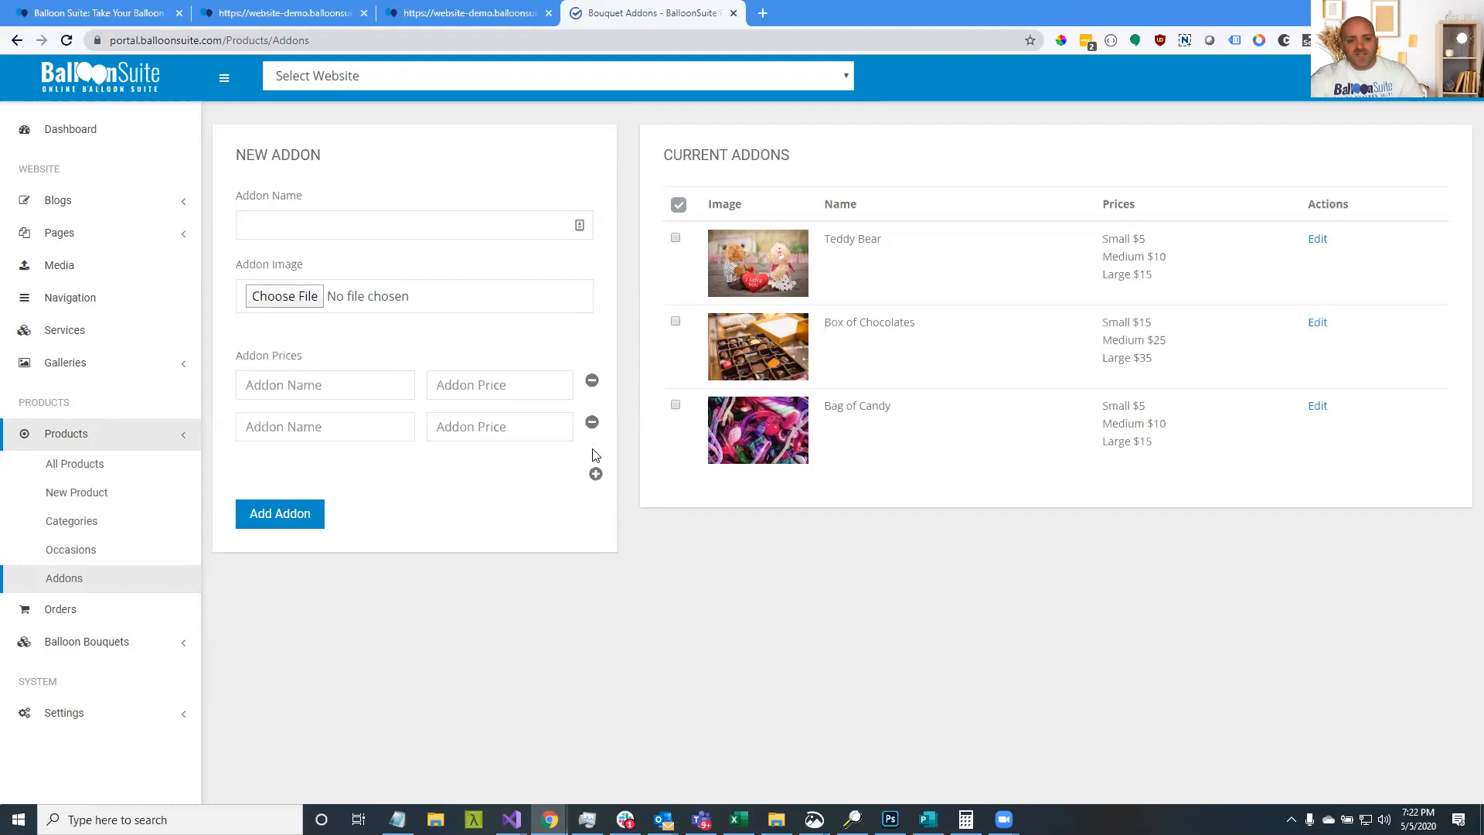
click(595, 473)
click(291, 385)
click(275, 409)
click(275, 427)
click(277, 473)
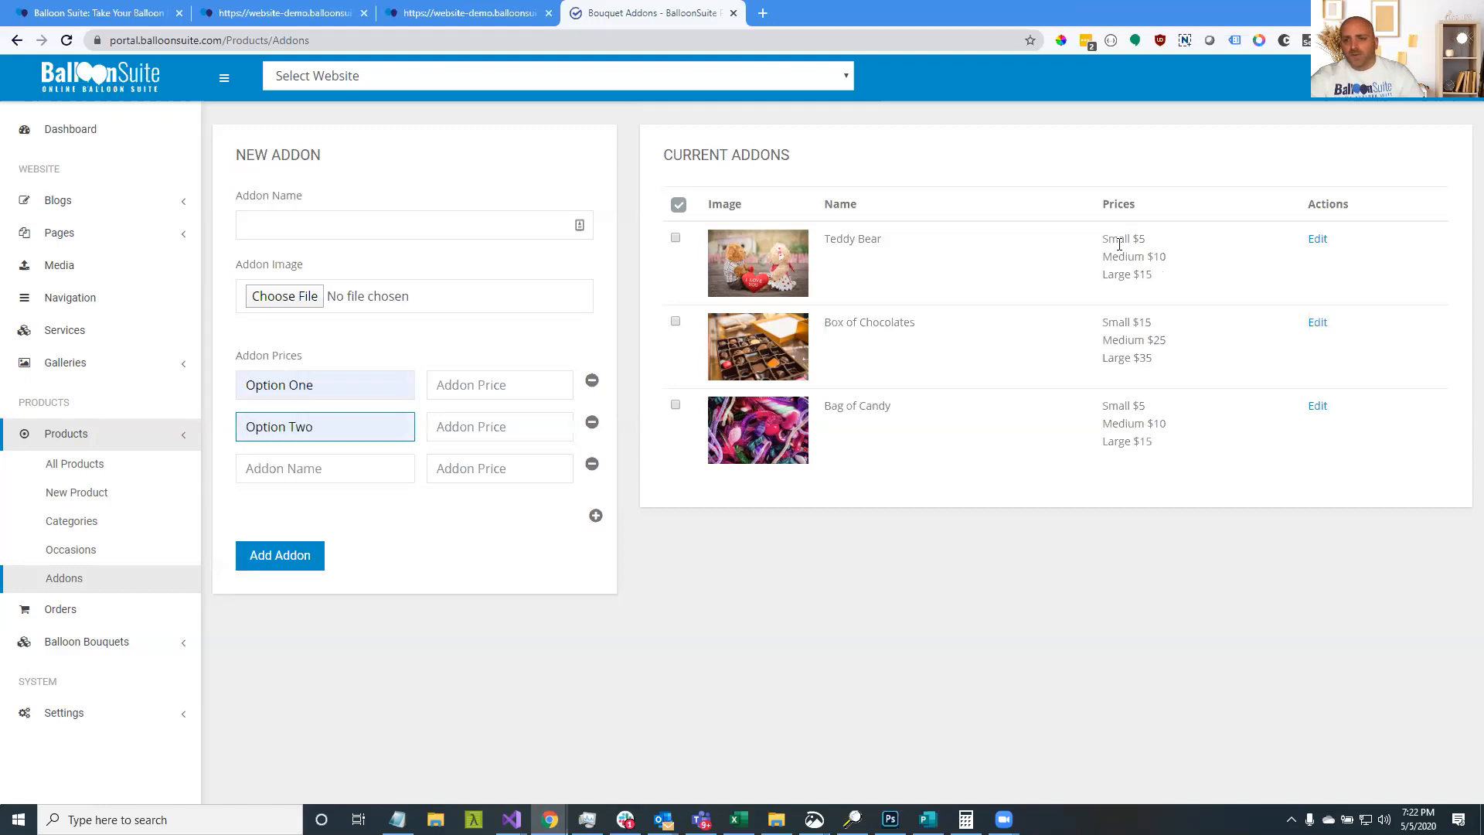
click(486, 383)
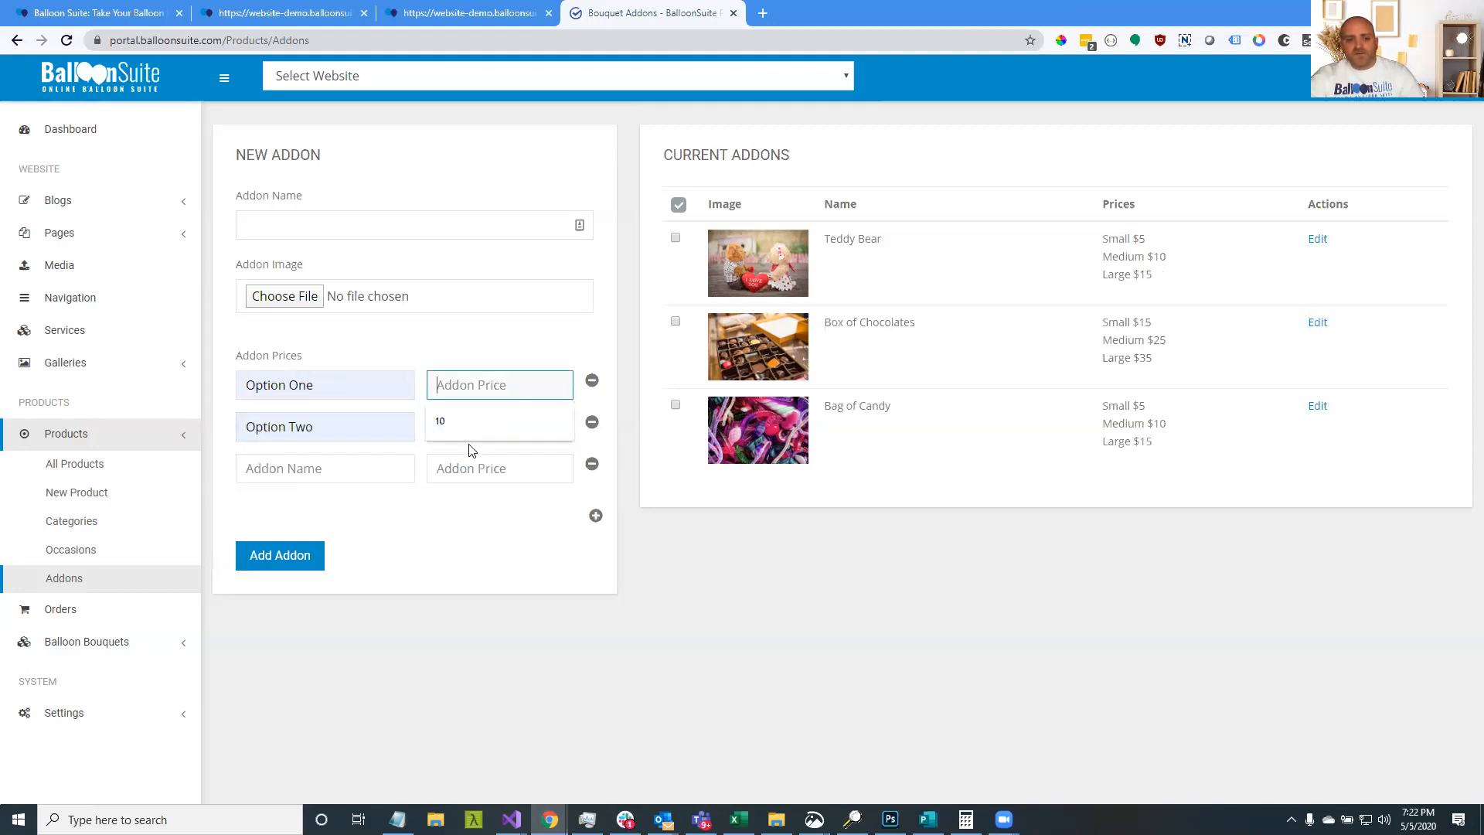
double_click(861, 239)
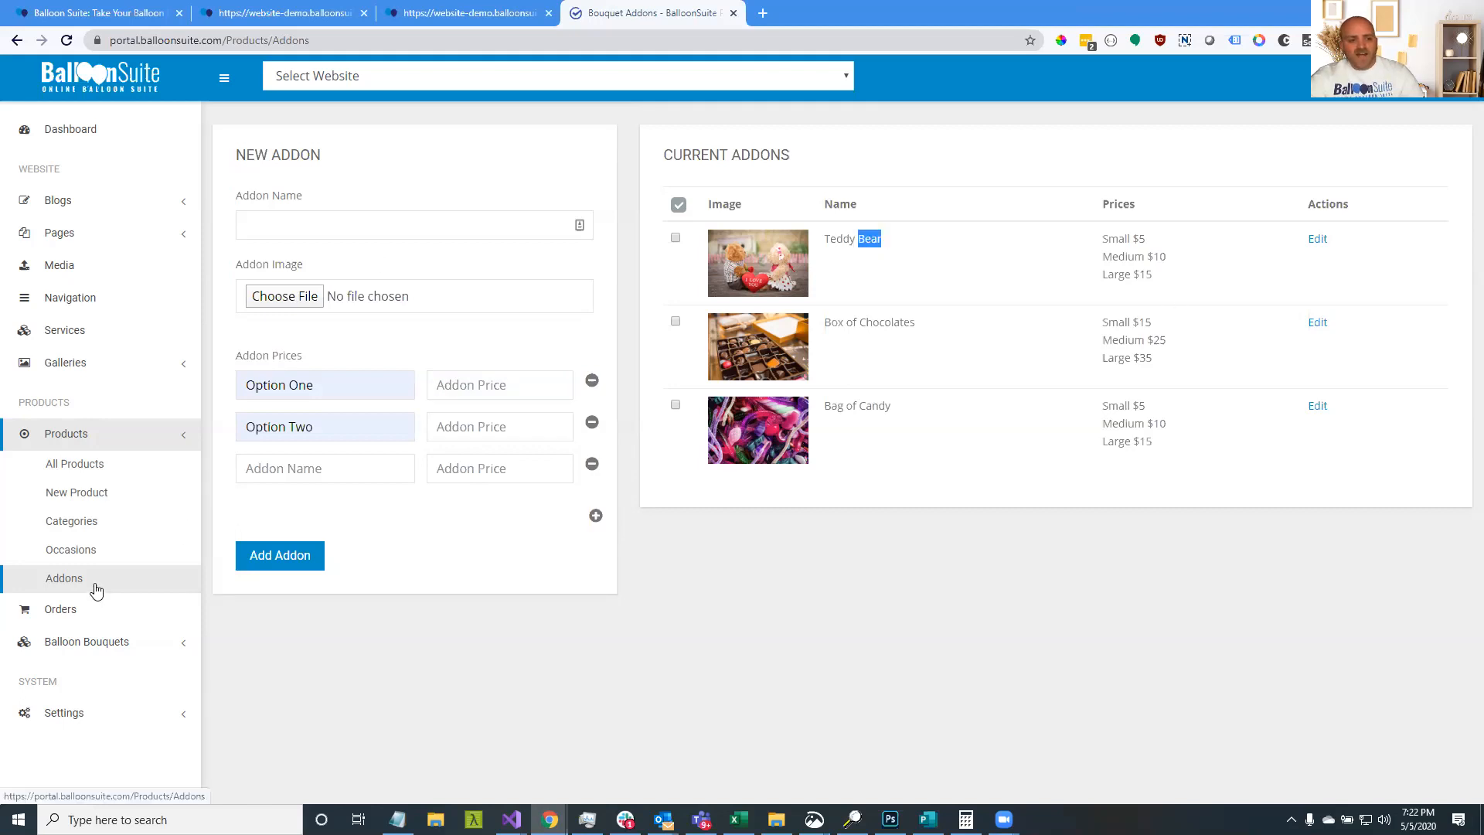
click(85, 502)
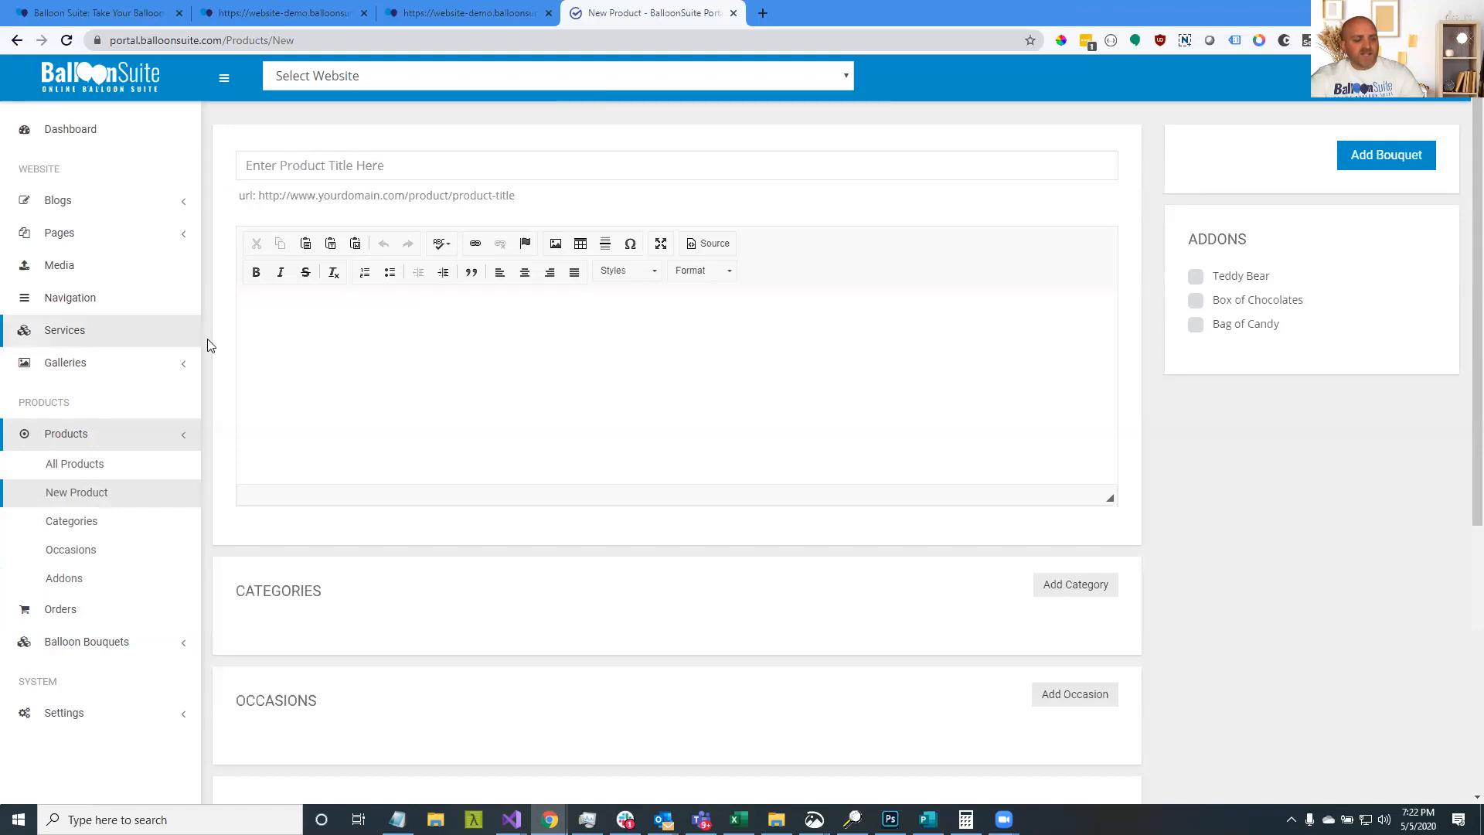
Title the product 'Mickey Mouse Birthday', giving it the URL mickey-mouse-birthday
click(341, 166)
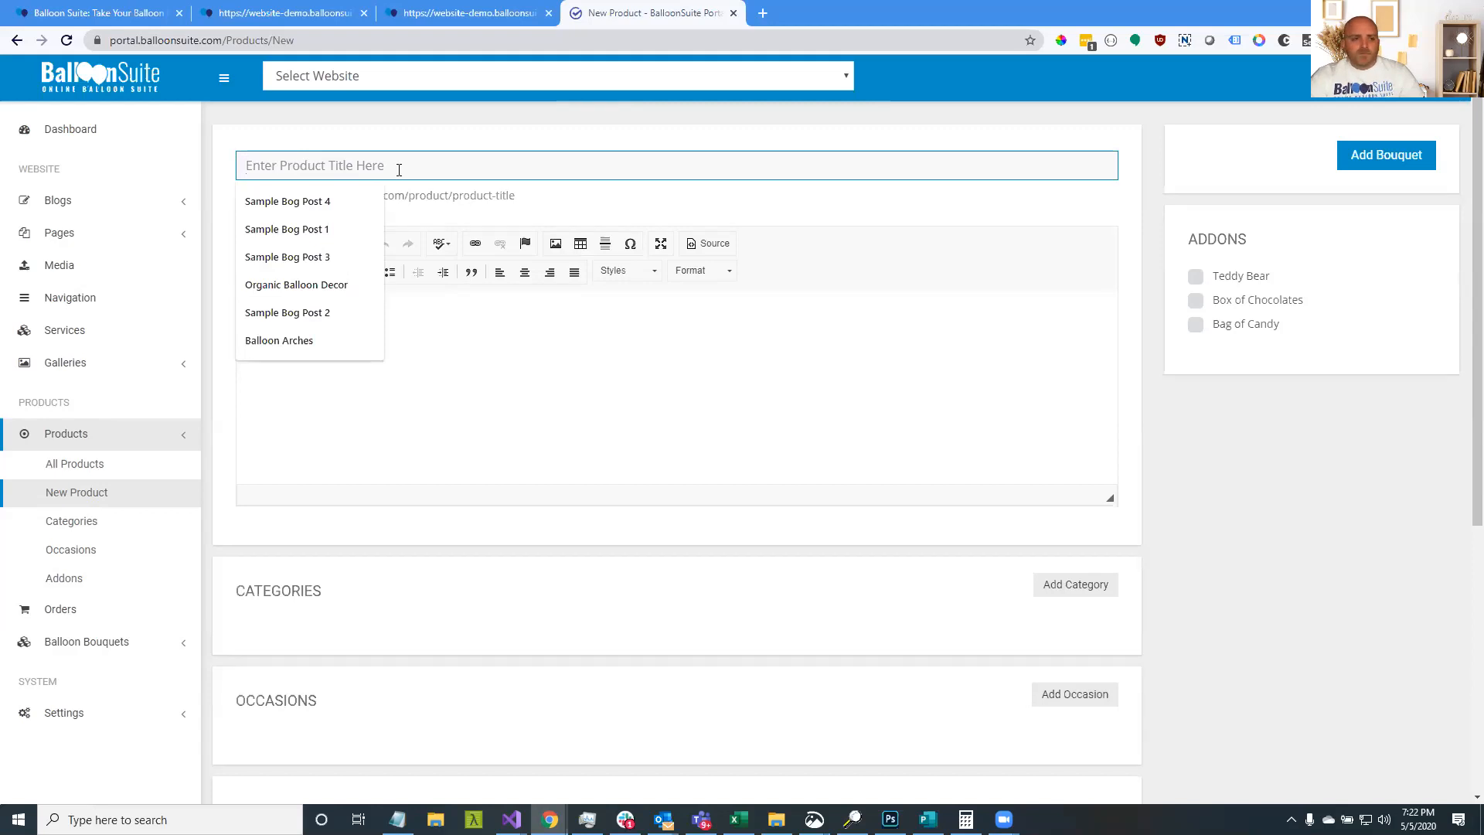
text(Mick)
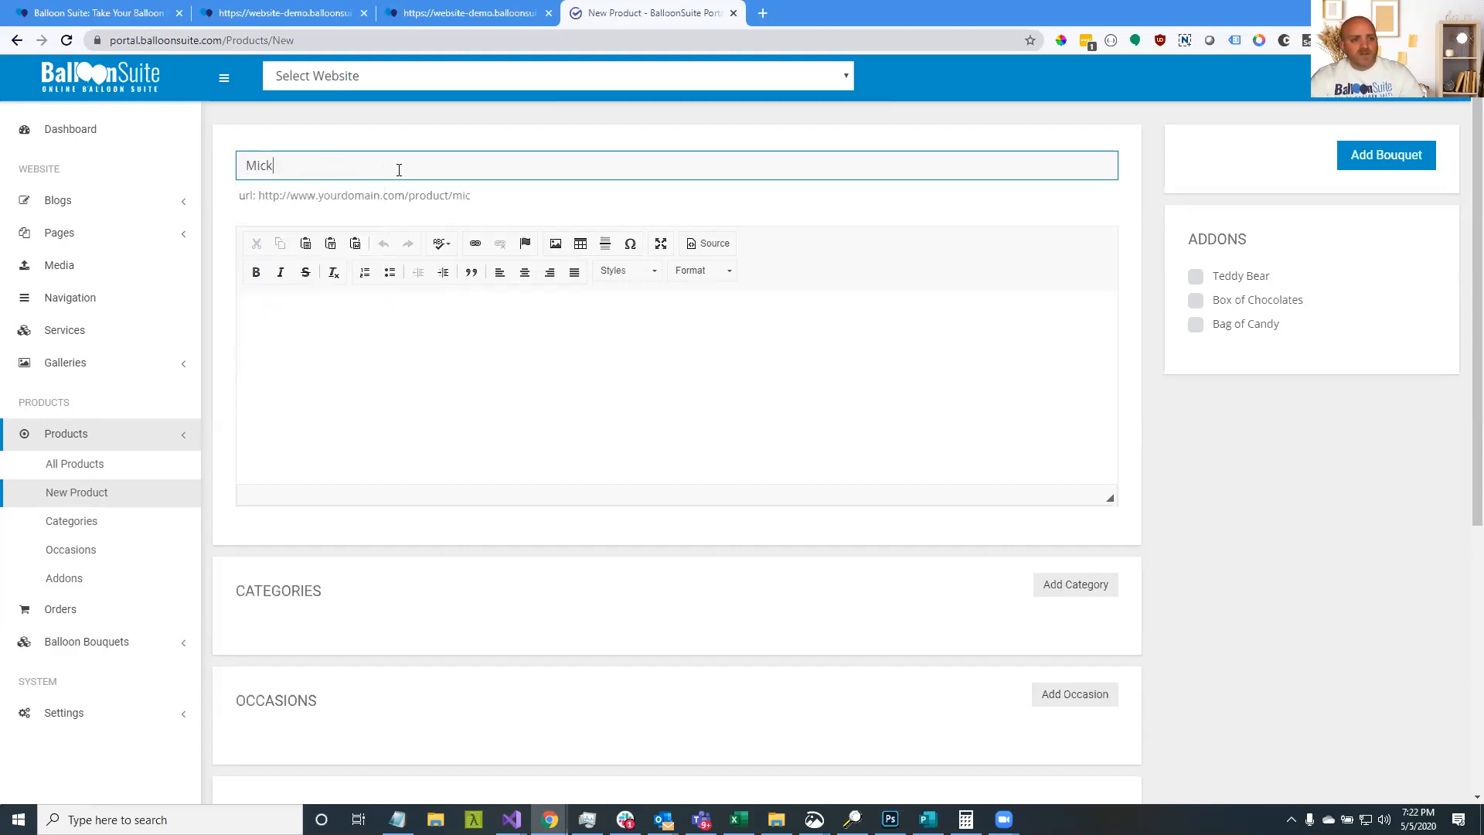
text(ey Mouse)
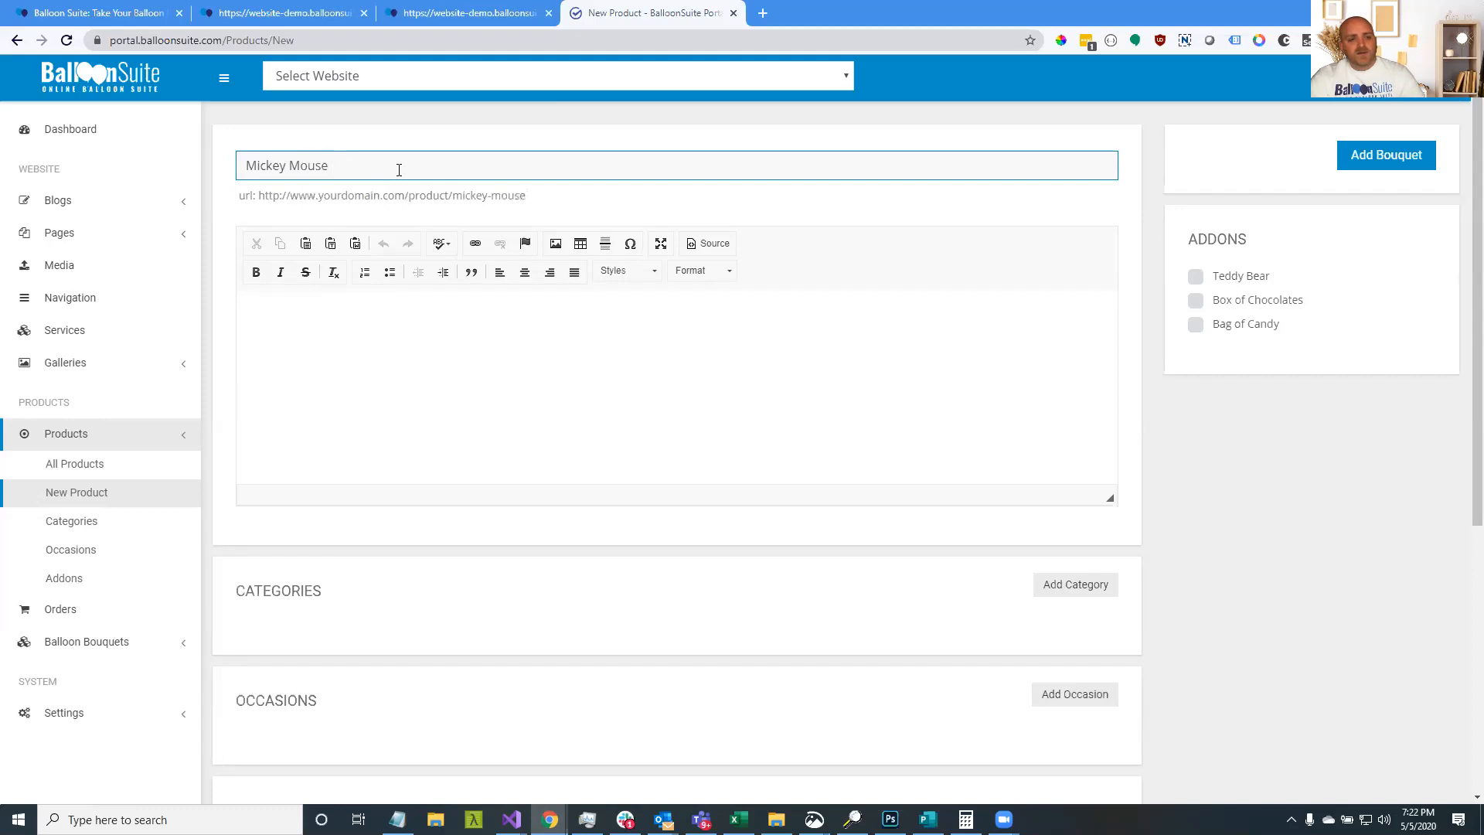
text( Birthday)
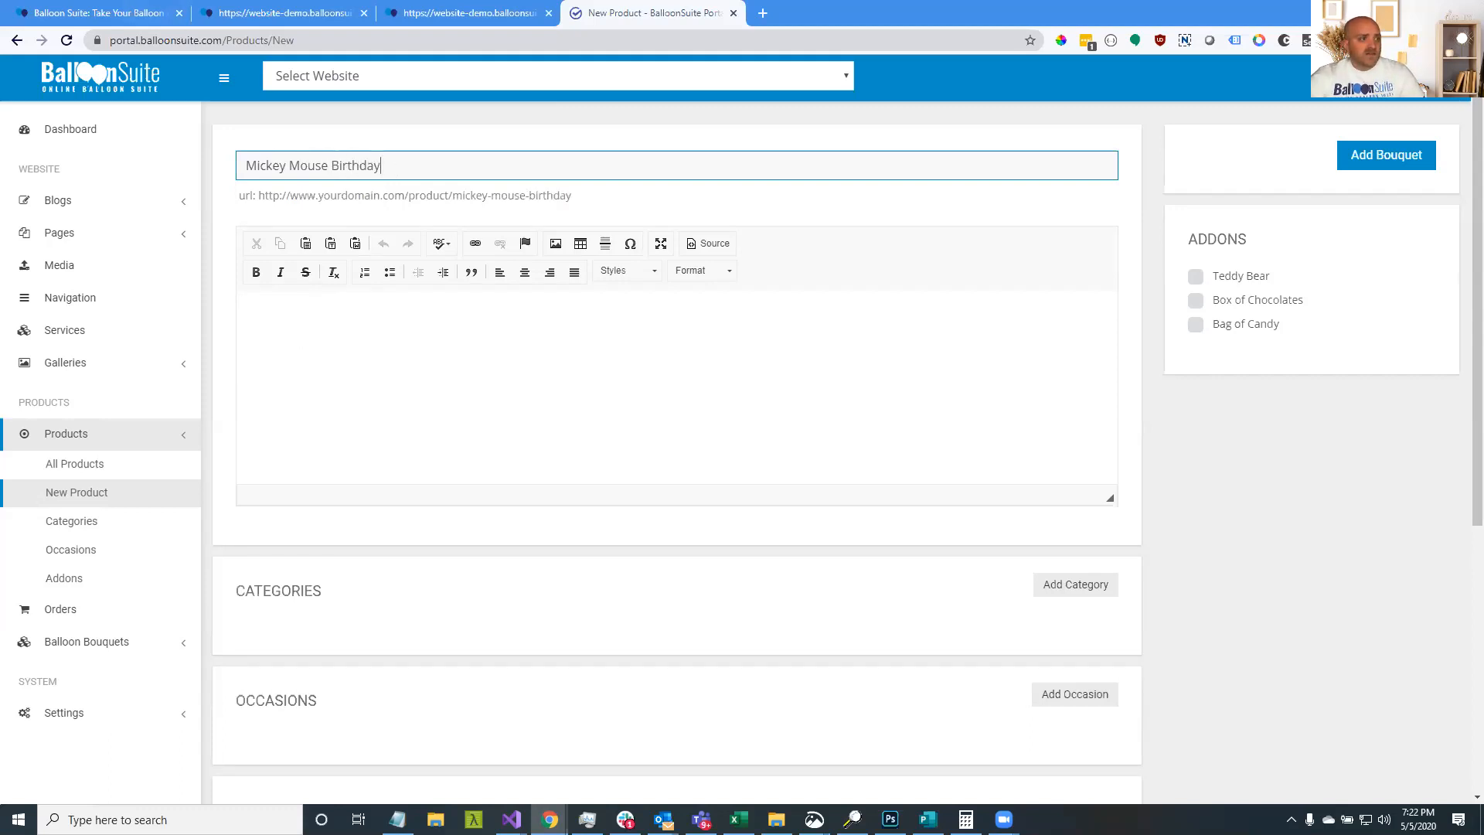
key(alt+Tab)
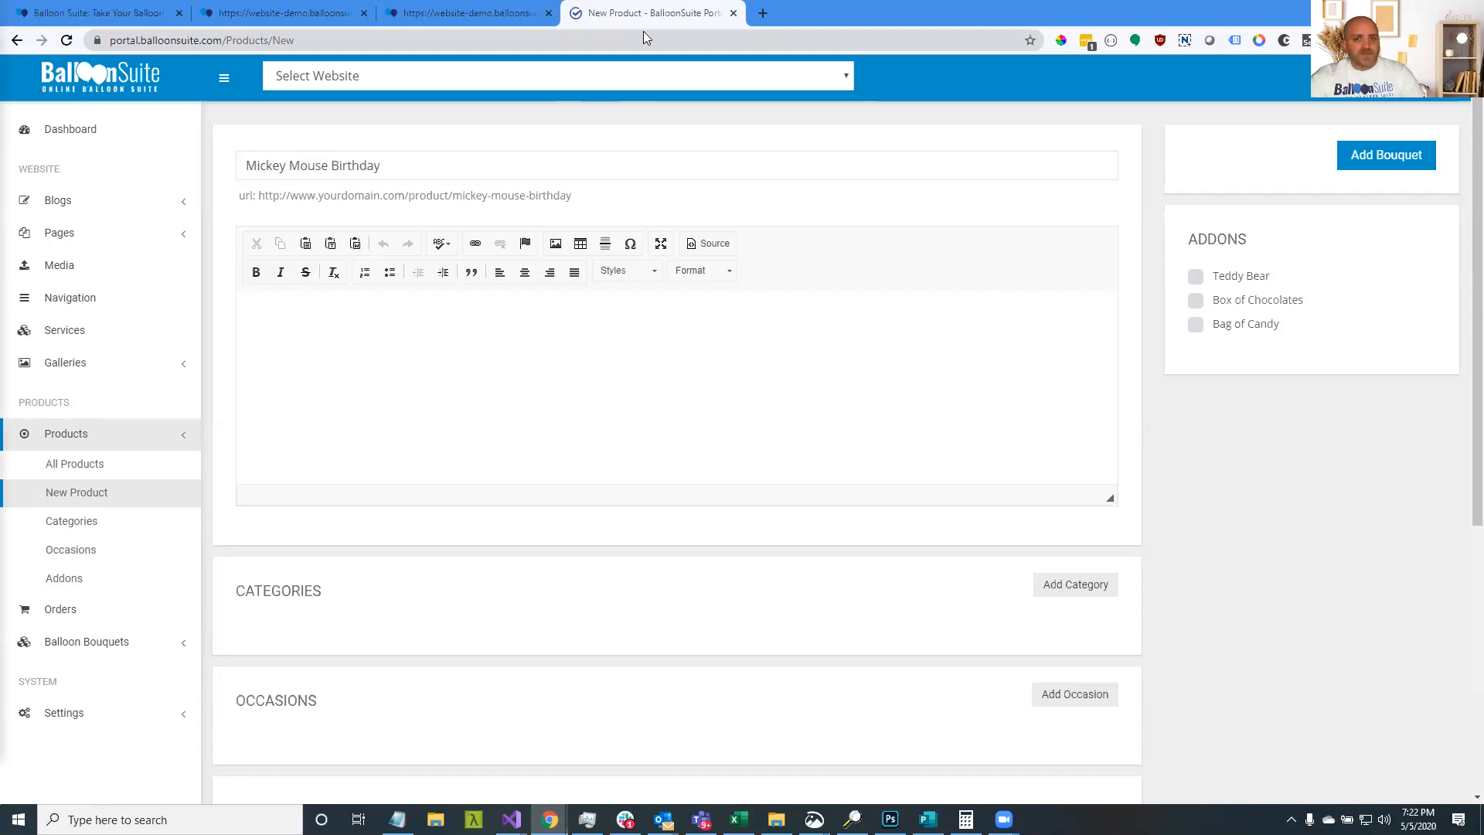
click(759, 18)
Paste the lorem ipsum paragraph from dummytextgenerator.com into the product description
text(dummytextgenerator.com/#jump)
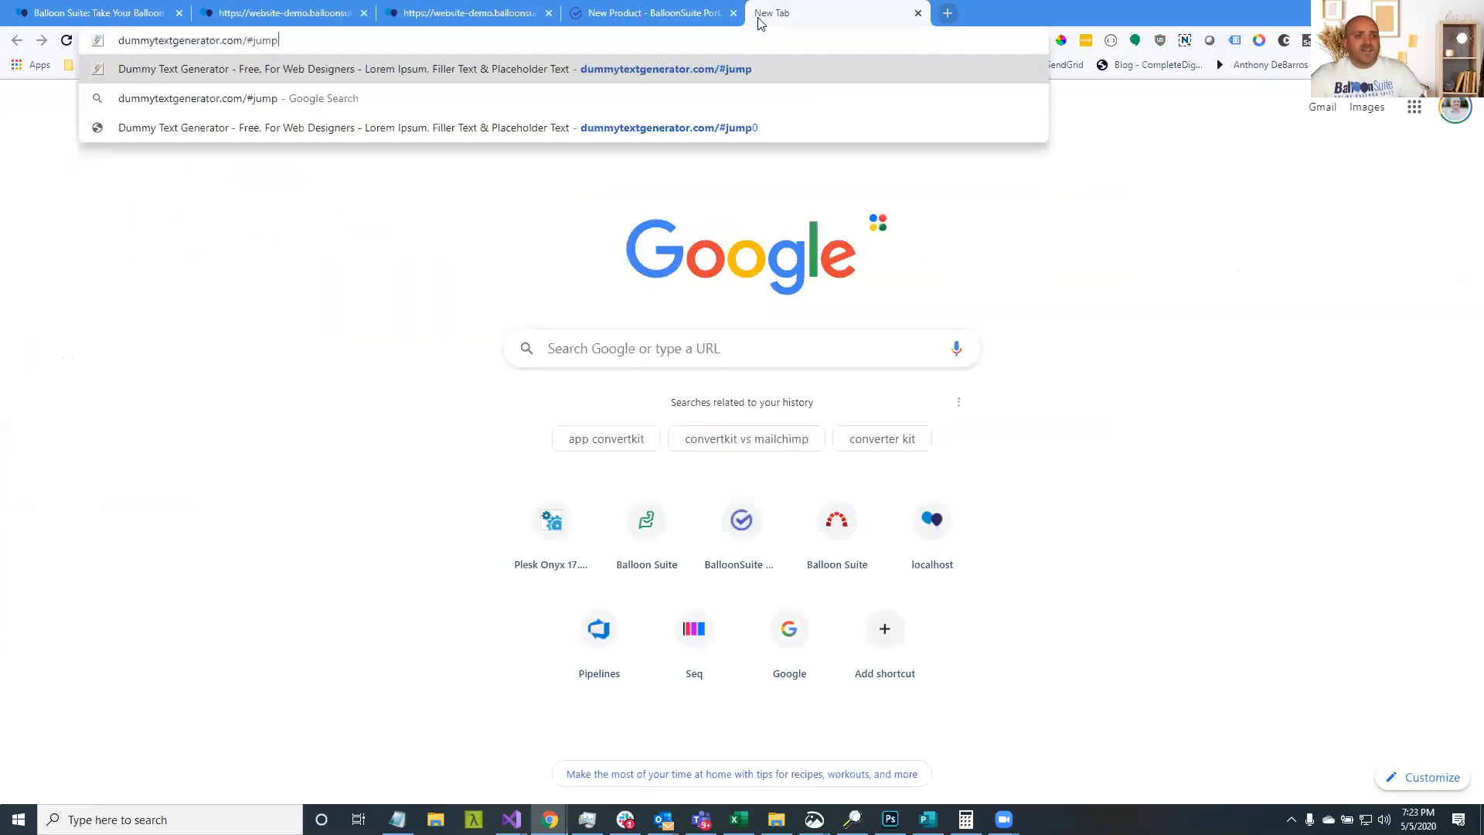
key(Return)
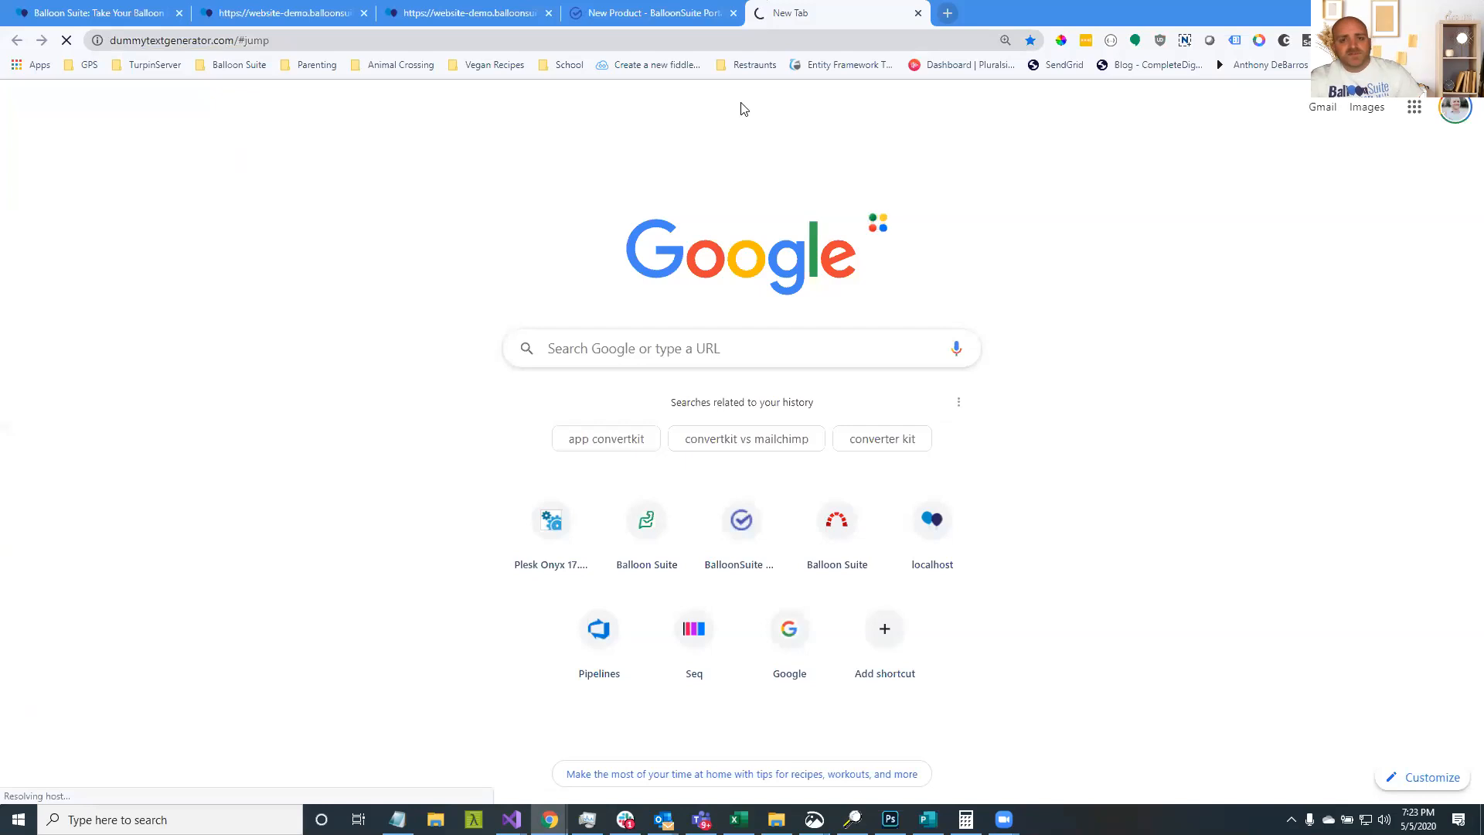
click(714, 355)
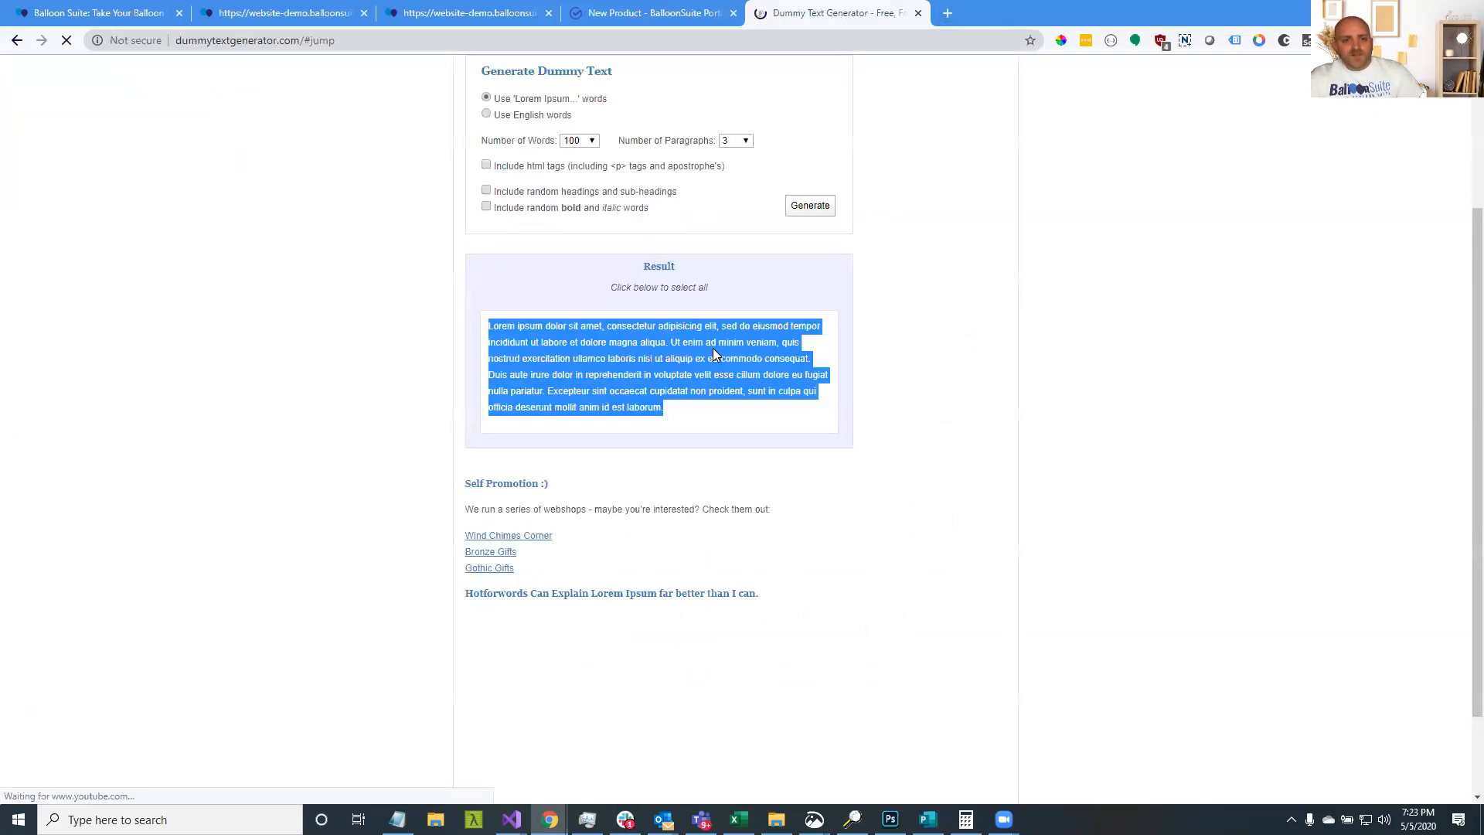
key(ctrl+c)
key(ctrl+shift+Tab)
key(ctrl+v)
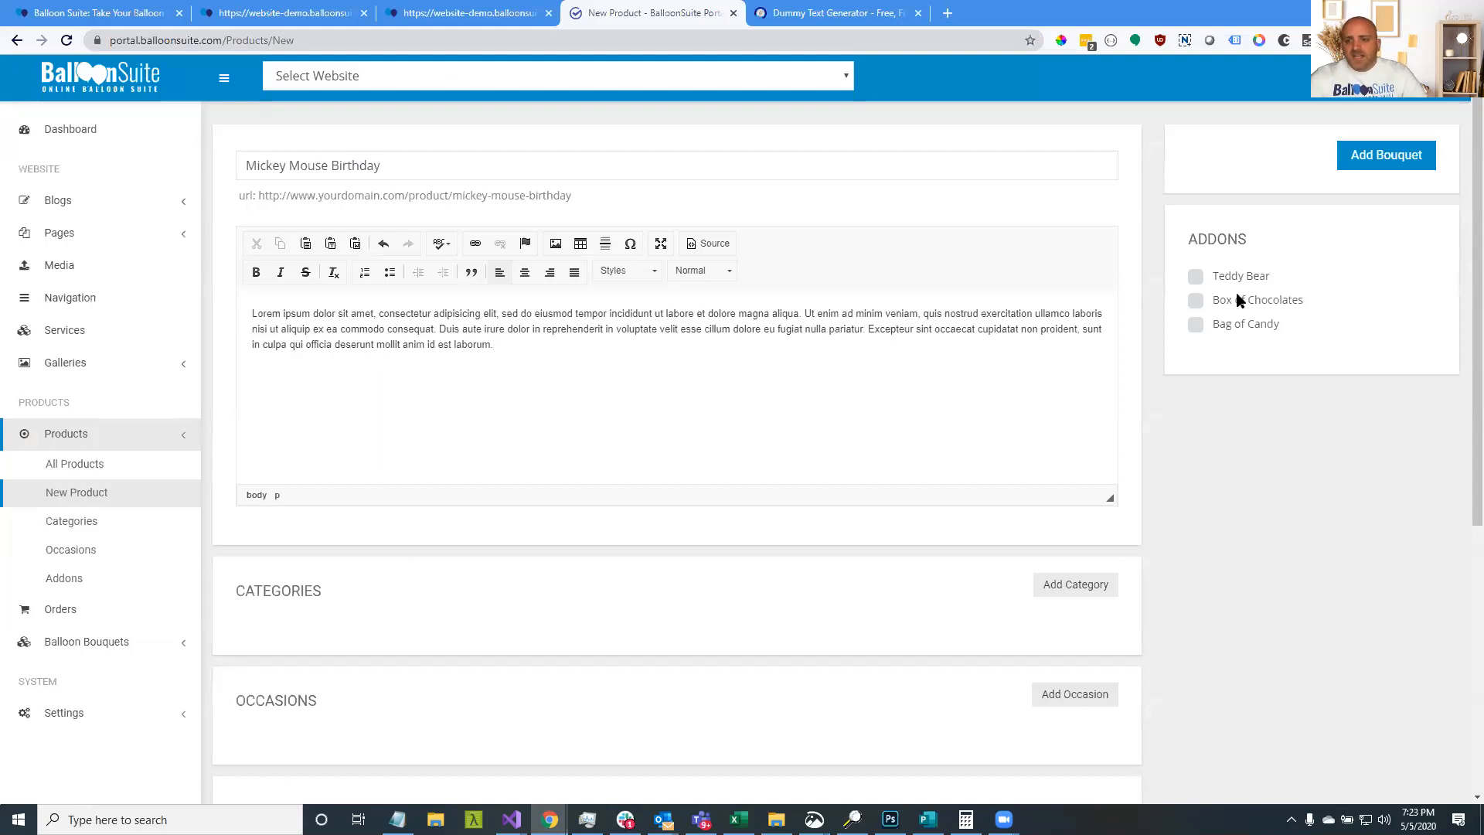
Offer the Teddy Bear, Box of Chocolates and Bag of Candy addons with the bouquet
click(1196, 278)
click(1196, 300)
click(1196, 325)
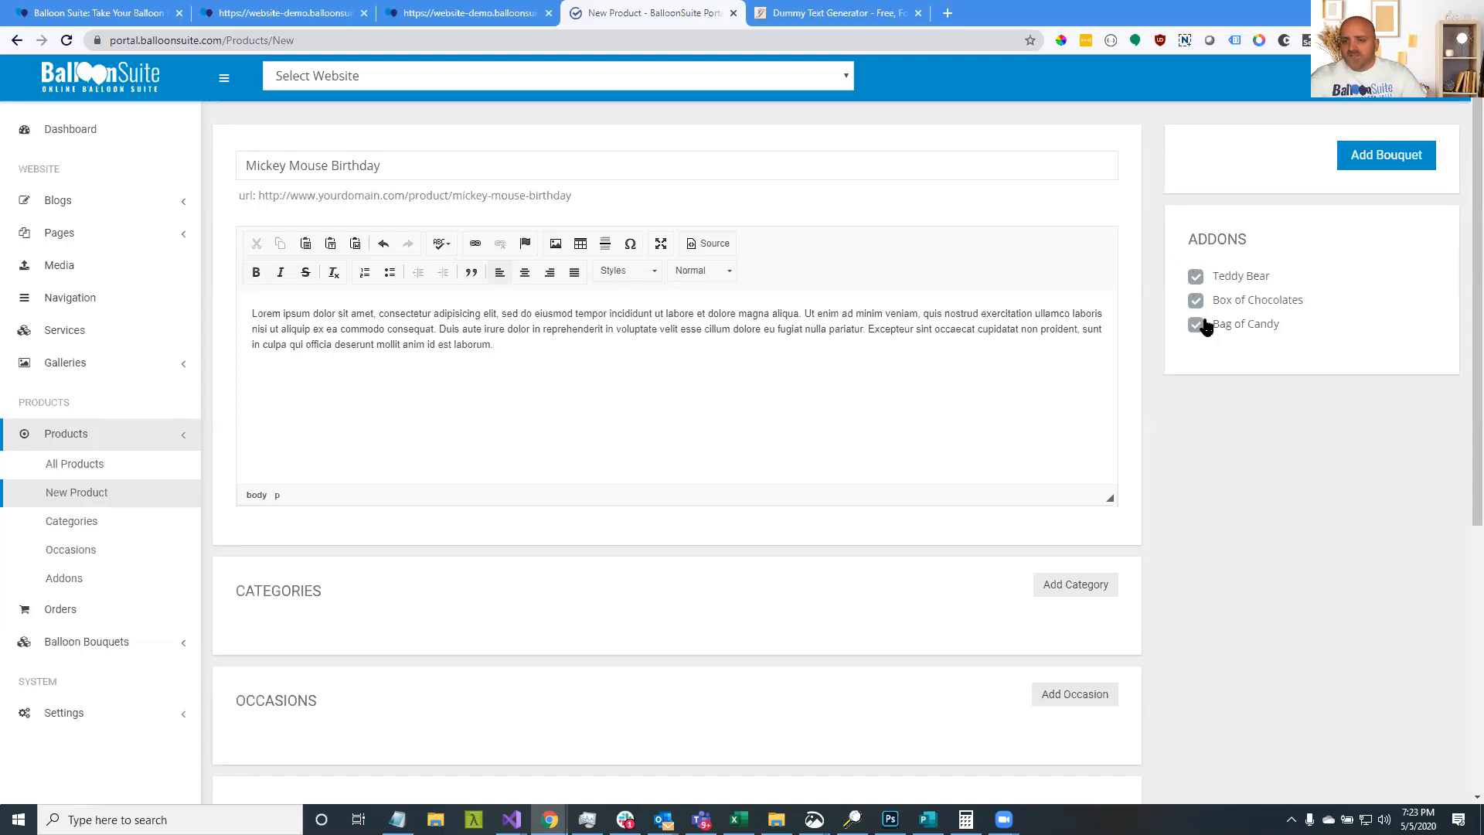
Assign the Birthday category to the Mickey Mouse Birthday product
scroll(419, 303, down, 1)
scroll(419, 303, down, 3)
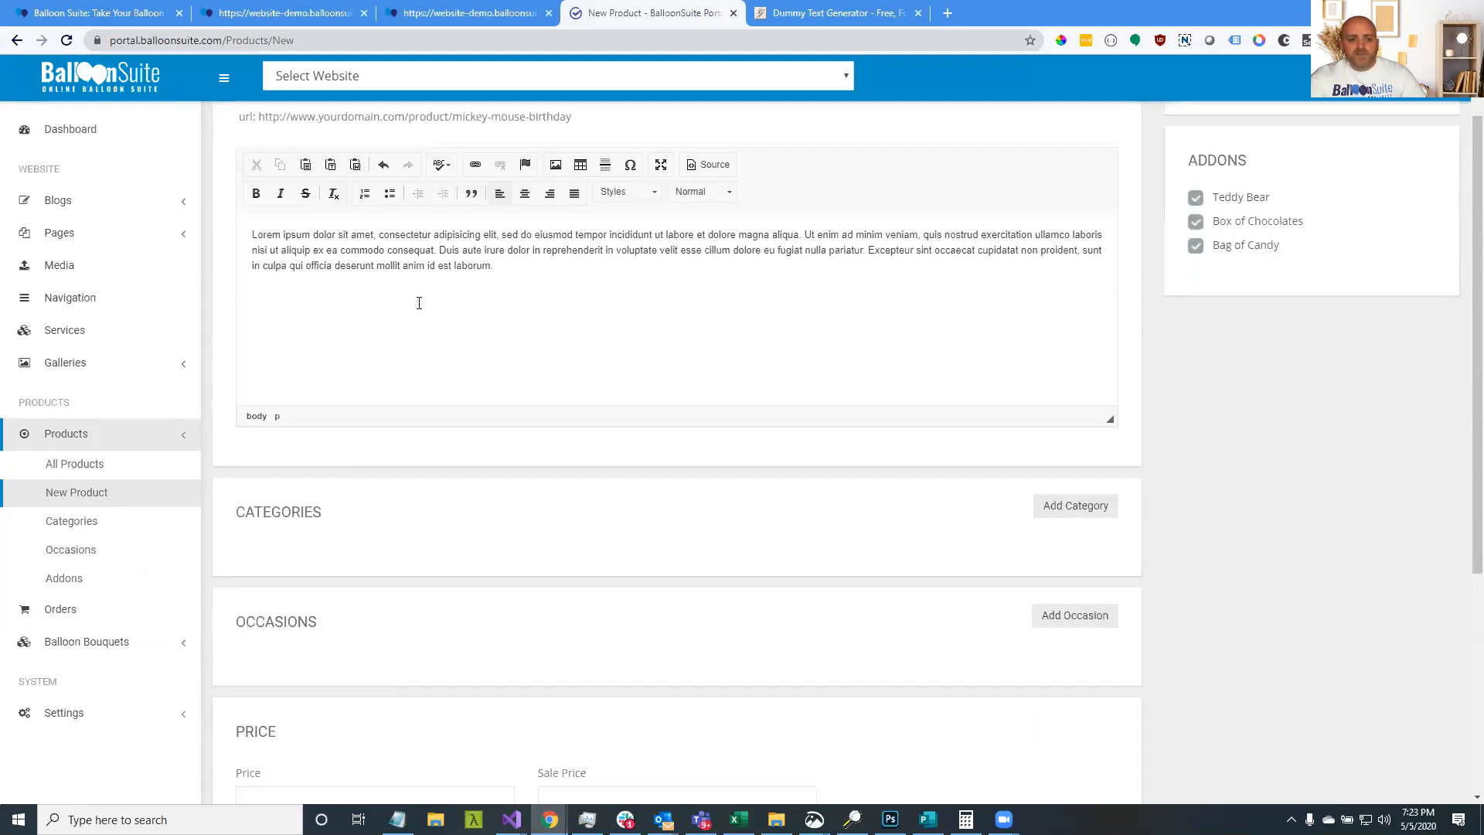
click(1061, 353)
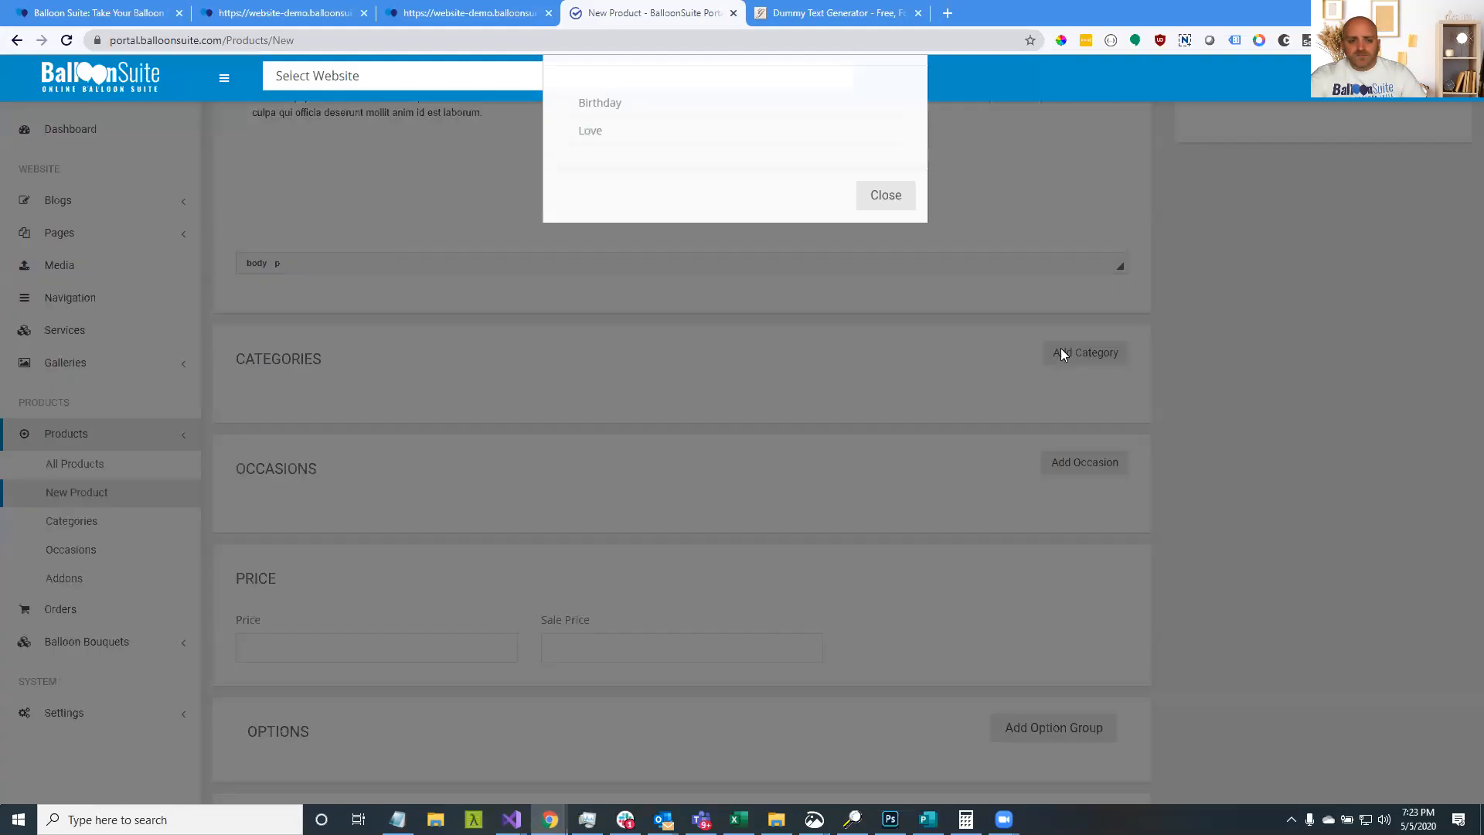
mouse_move(590, 173)
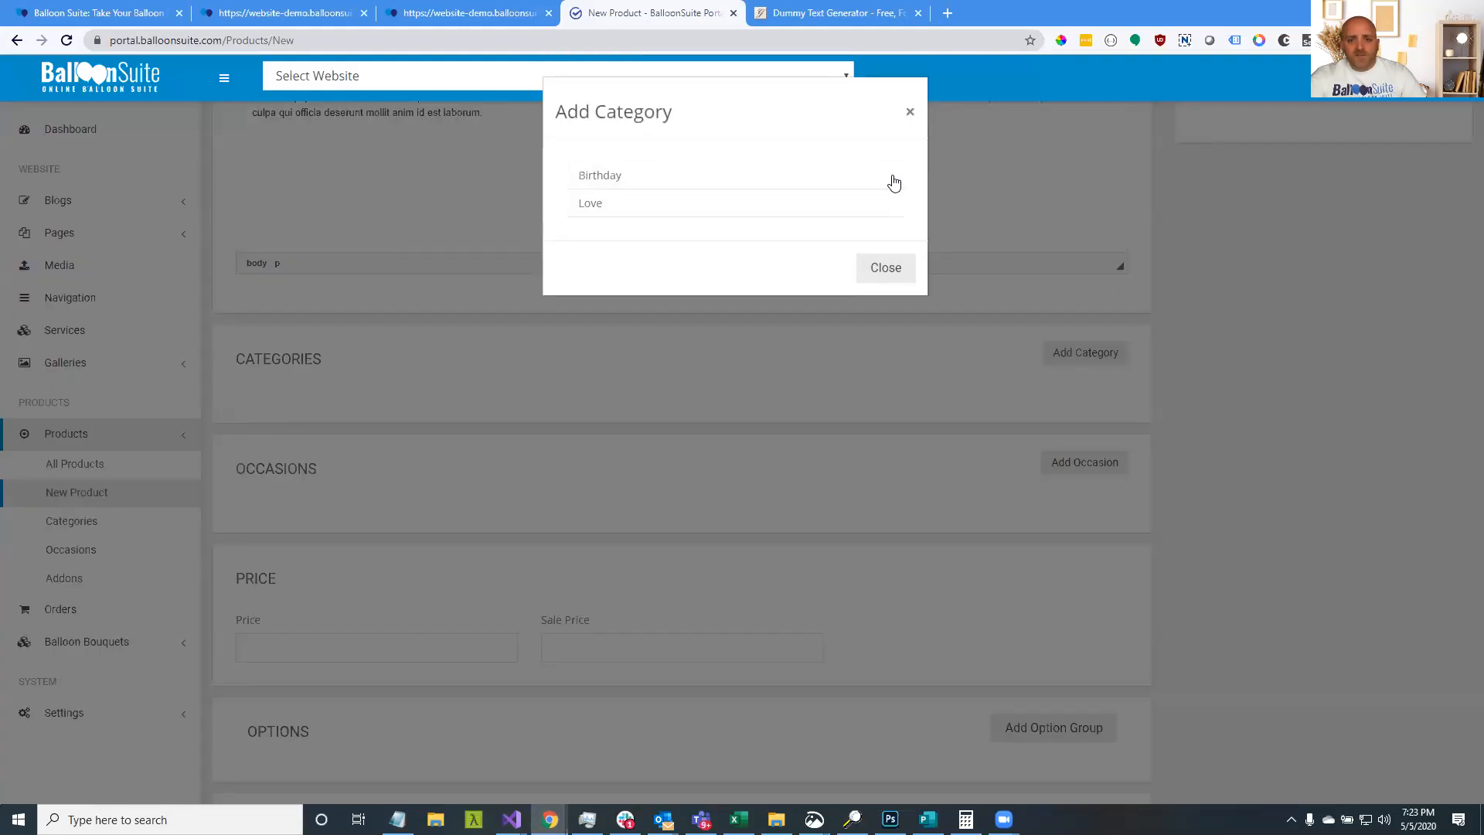
click(889, 175)
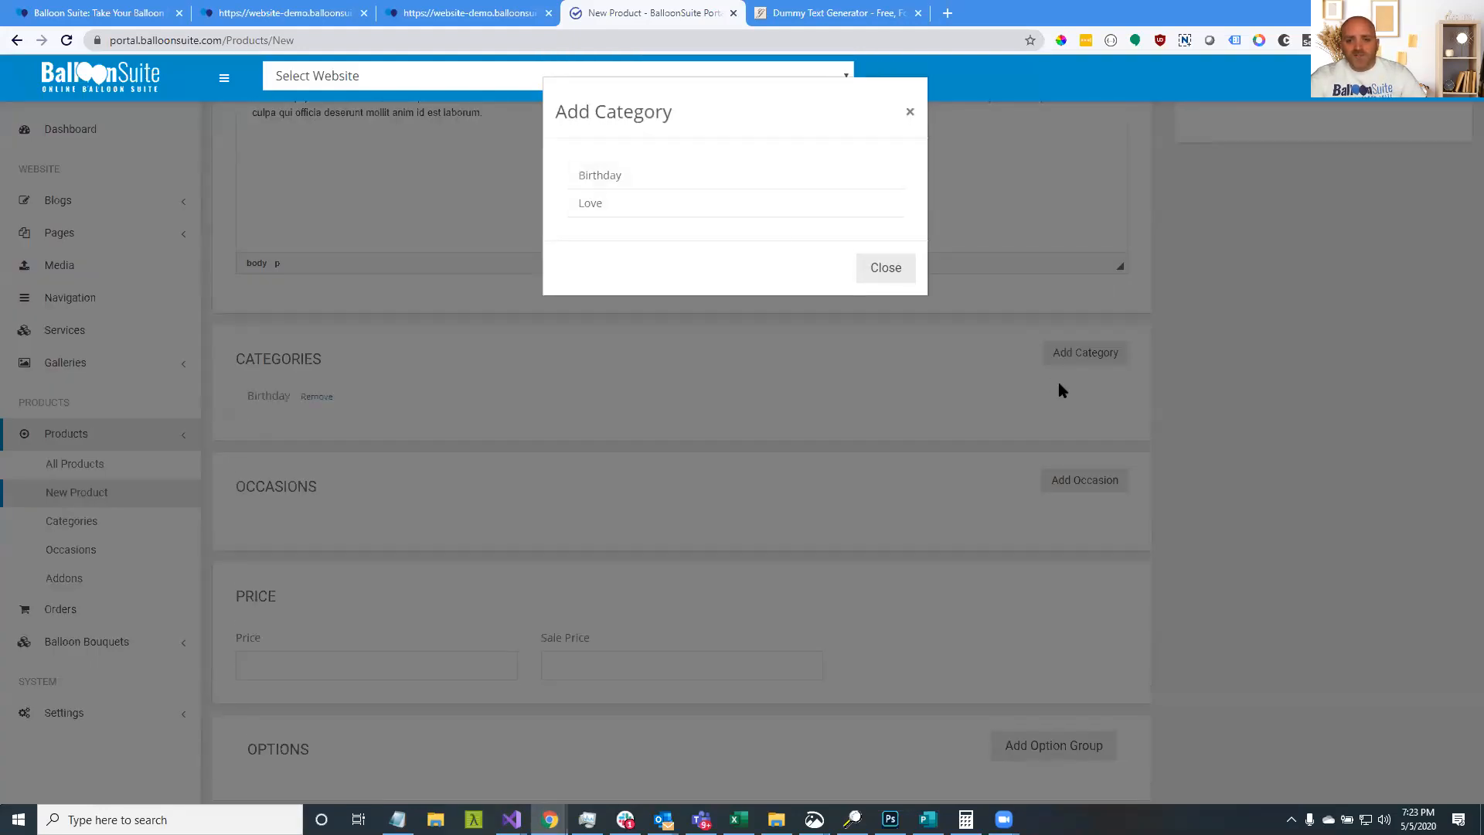
mouse_move(815, 182)
click(886, 268)
scroll(569, 336, down, 2)
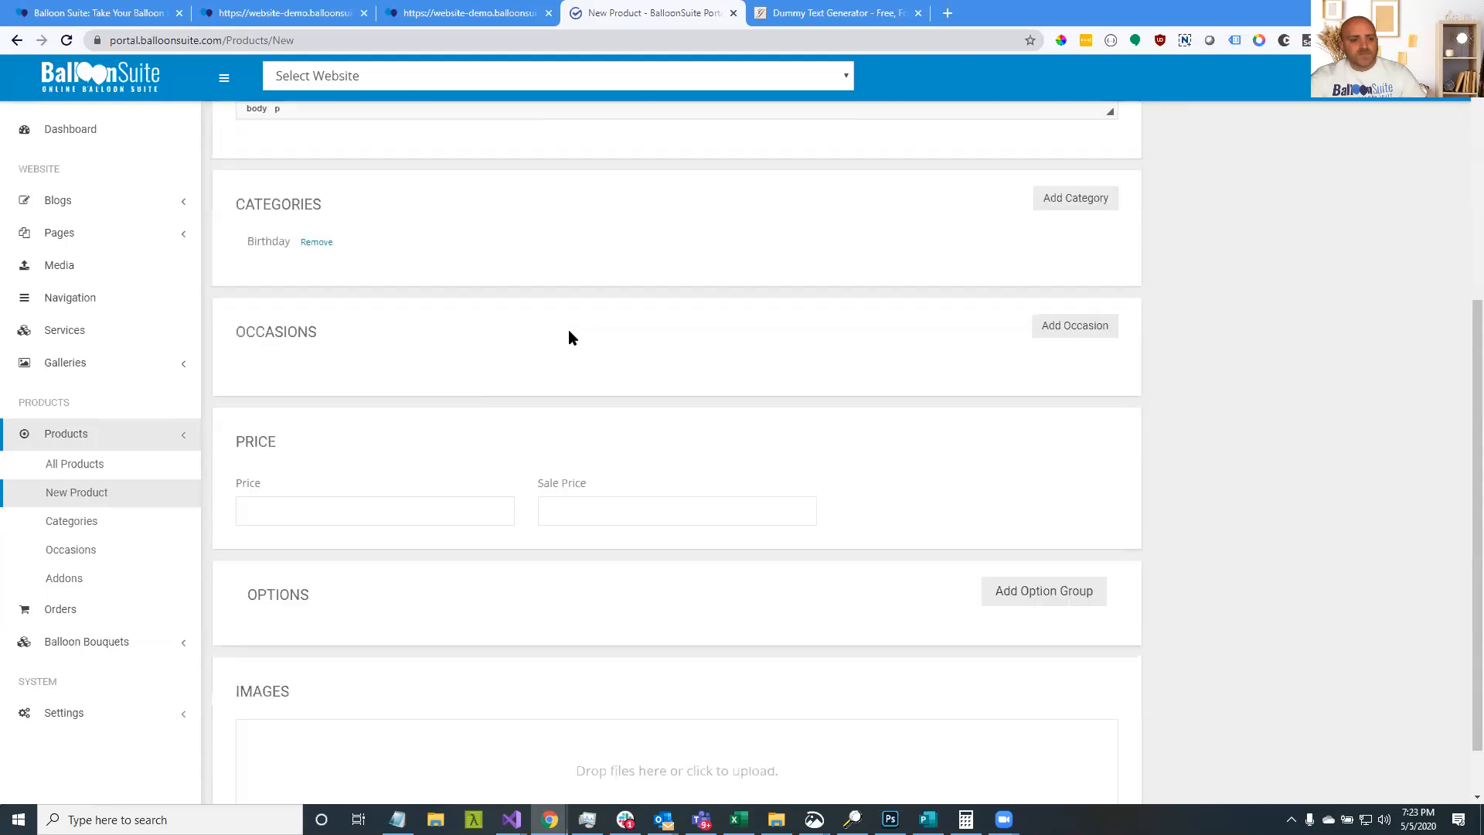
Enter 20.00 as the Mickey Mouse Birthday bouquet's price
click(318, 514)
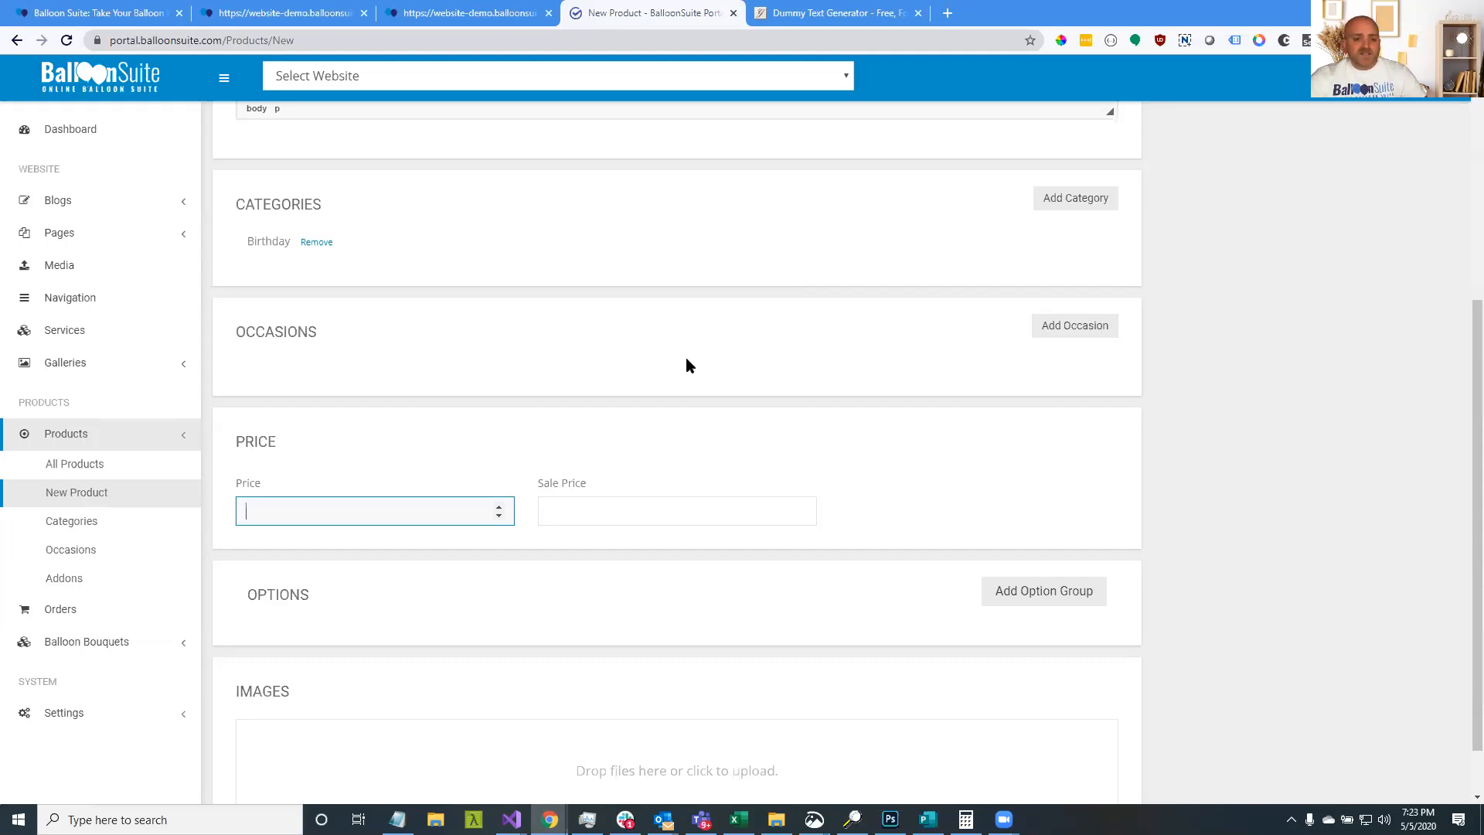
text(19.96)
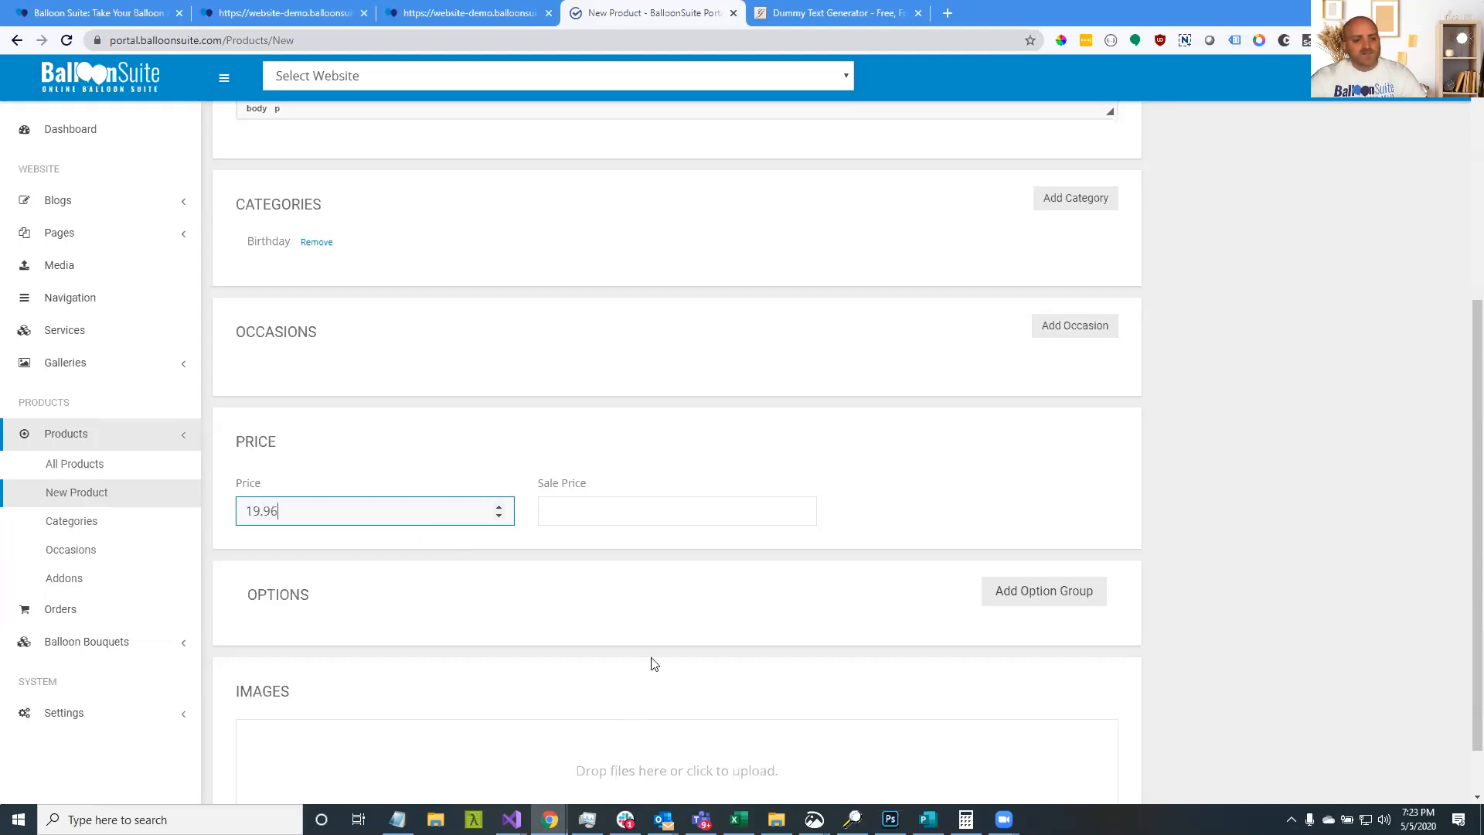
scroll(580, 613, up, 3)
drag(287, 743, 221, 732)
text(20.00)
click(892, 668)
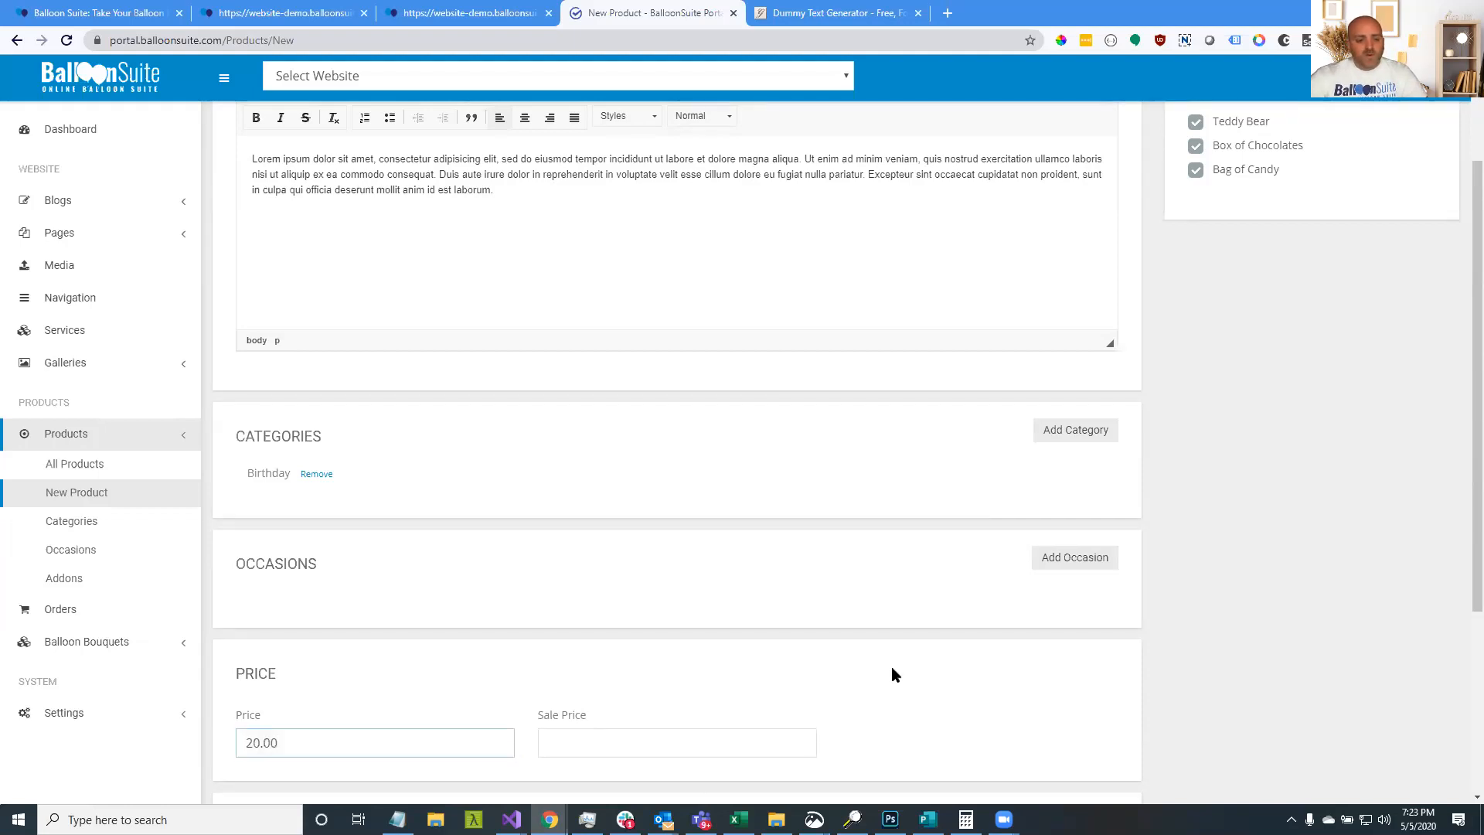
scroll(892, 668, down, 1)
scroll(892, 668, down, 3)
Upload the seven Mickey Mouse photos, IMG_4147 through IMG_4192, as bouquet images
click(651, 699)
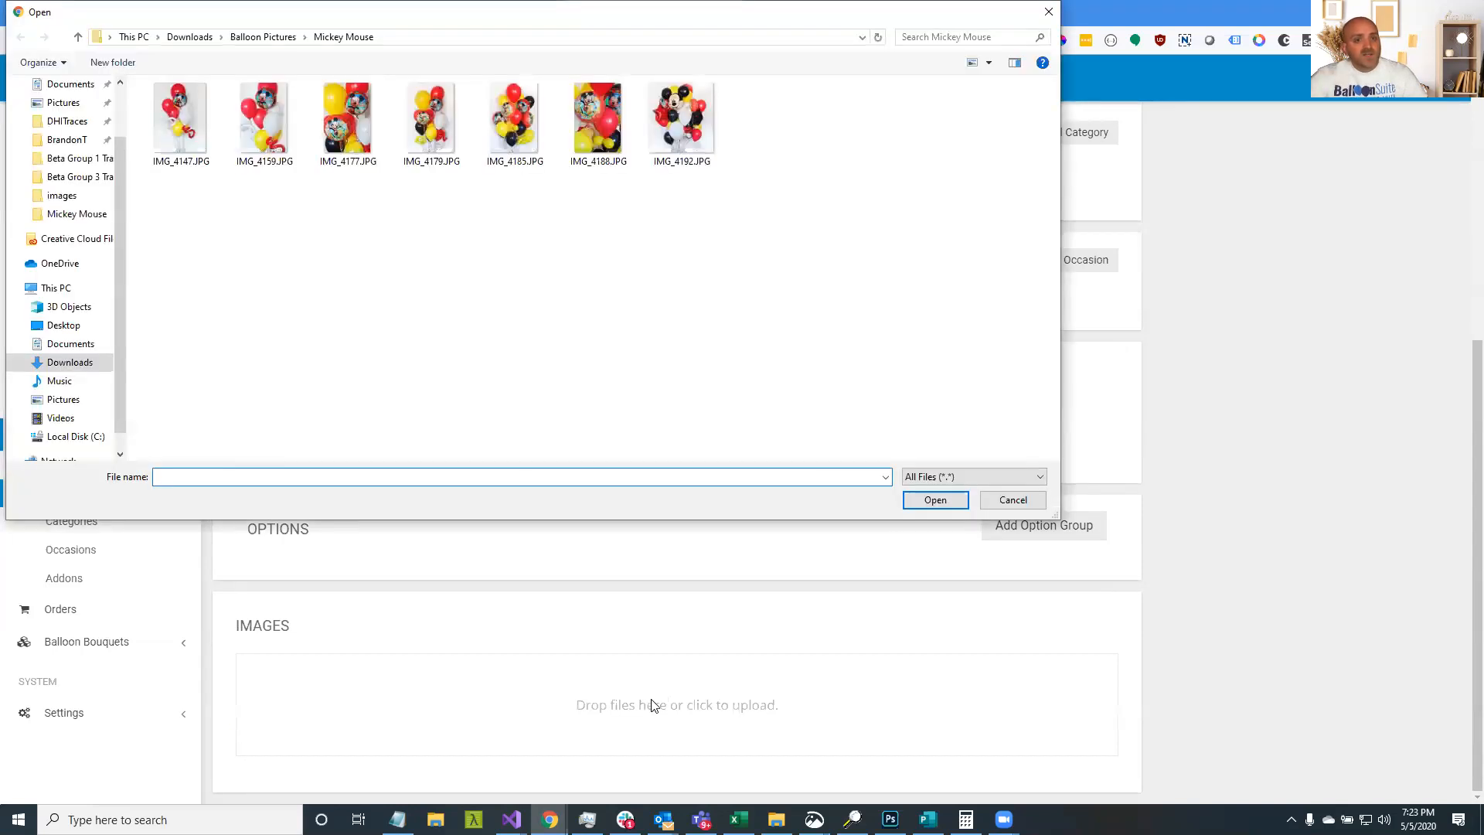
click(199, 128)
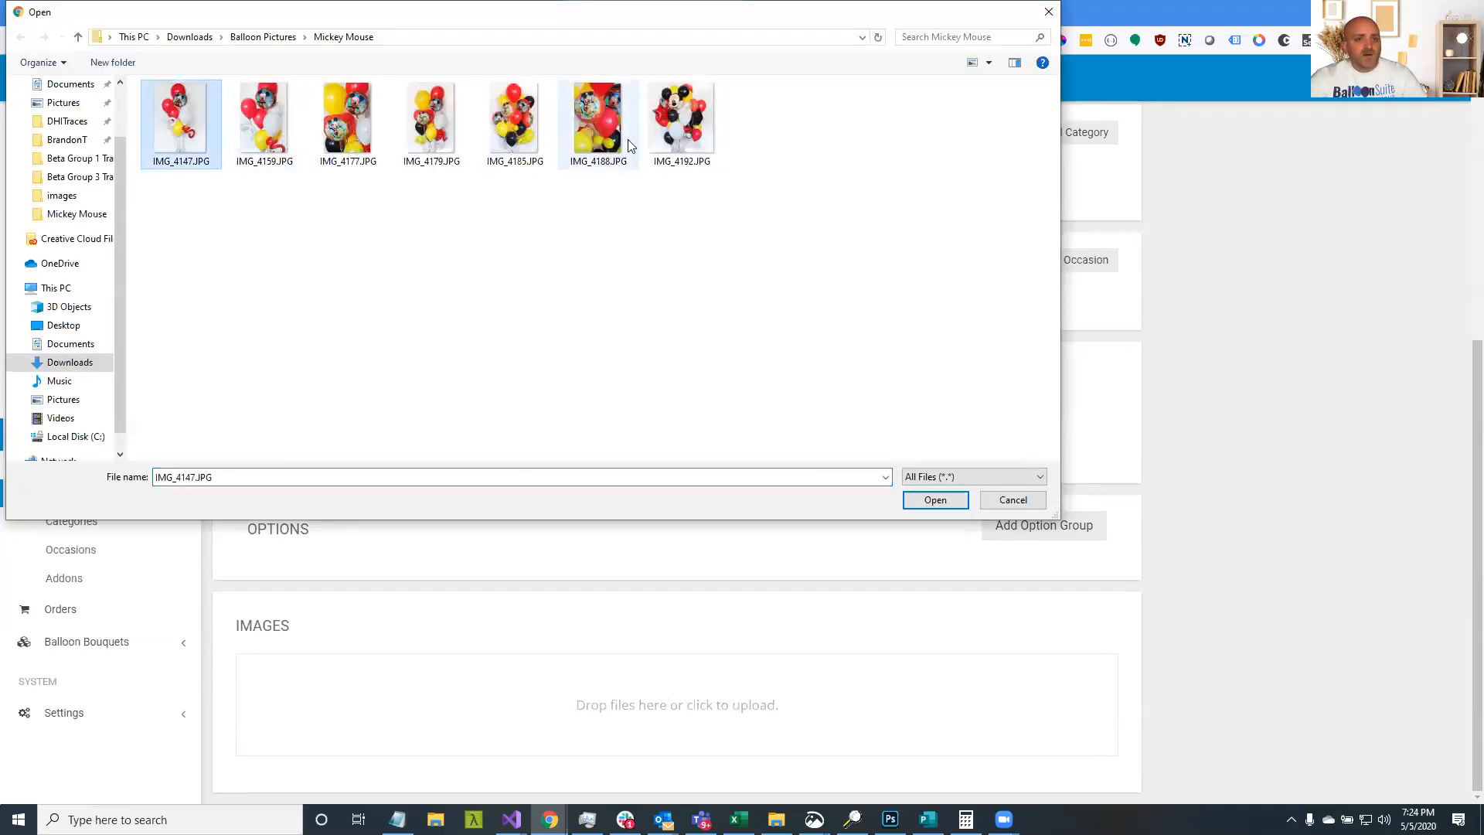
shift+click(684, 139)
click(935, 499)
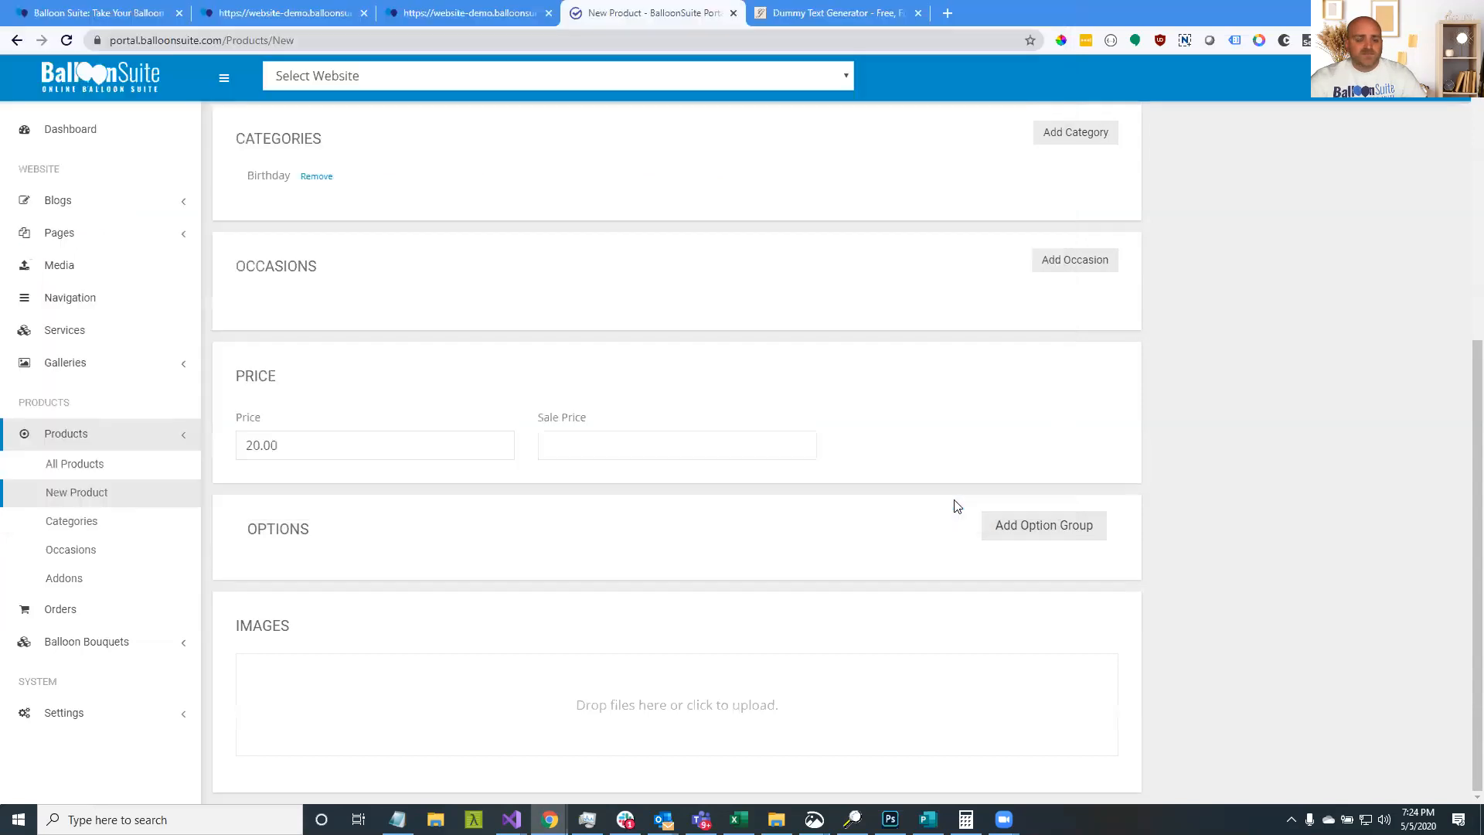
scroll(942, 570, down, 1)
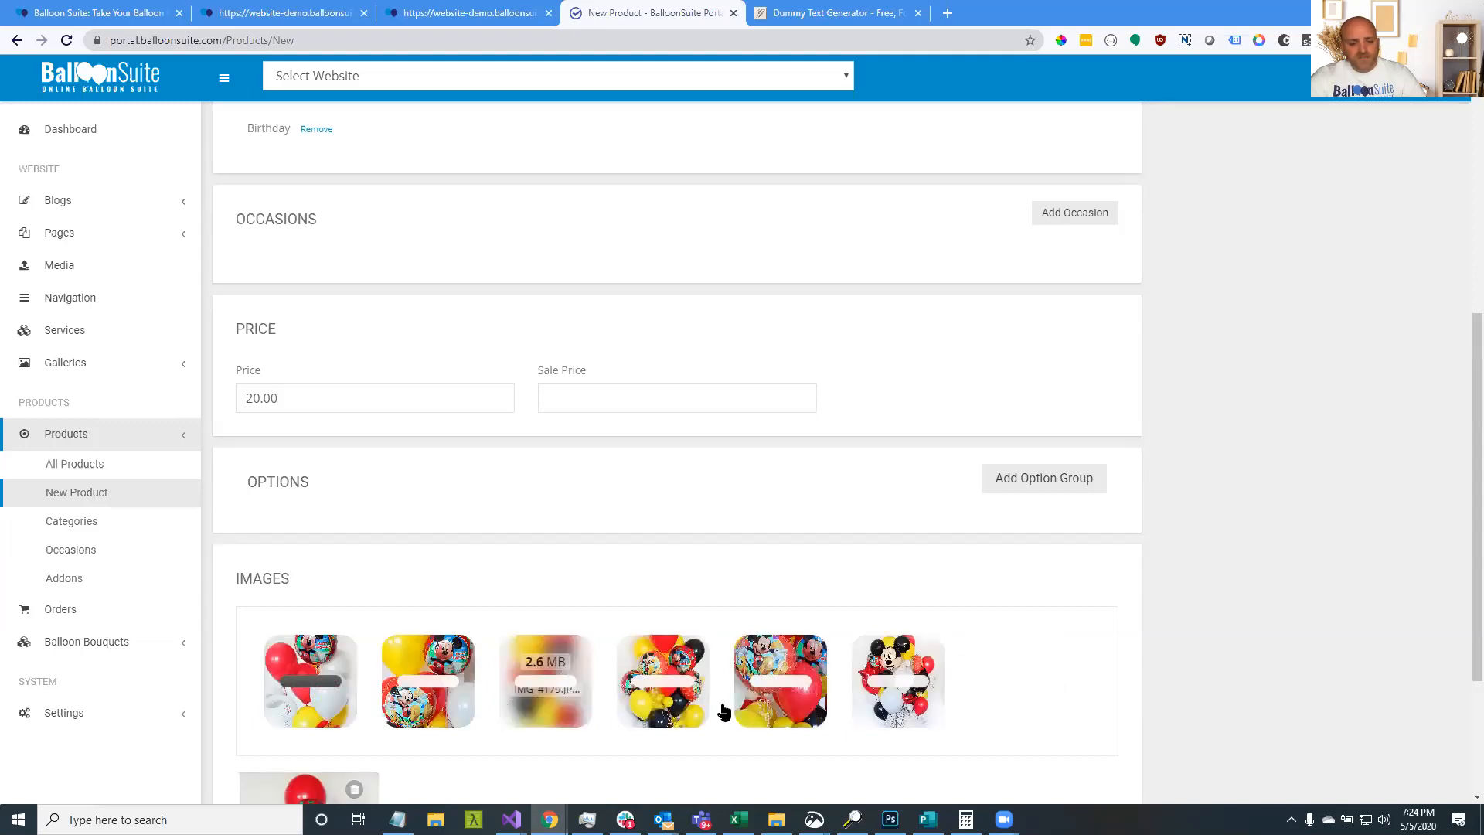
scroll(719, 712, down, 1)
scroll(725, 711, down, 3)
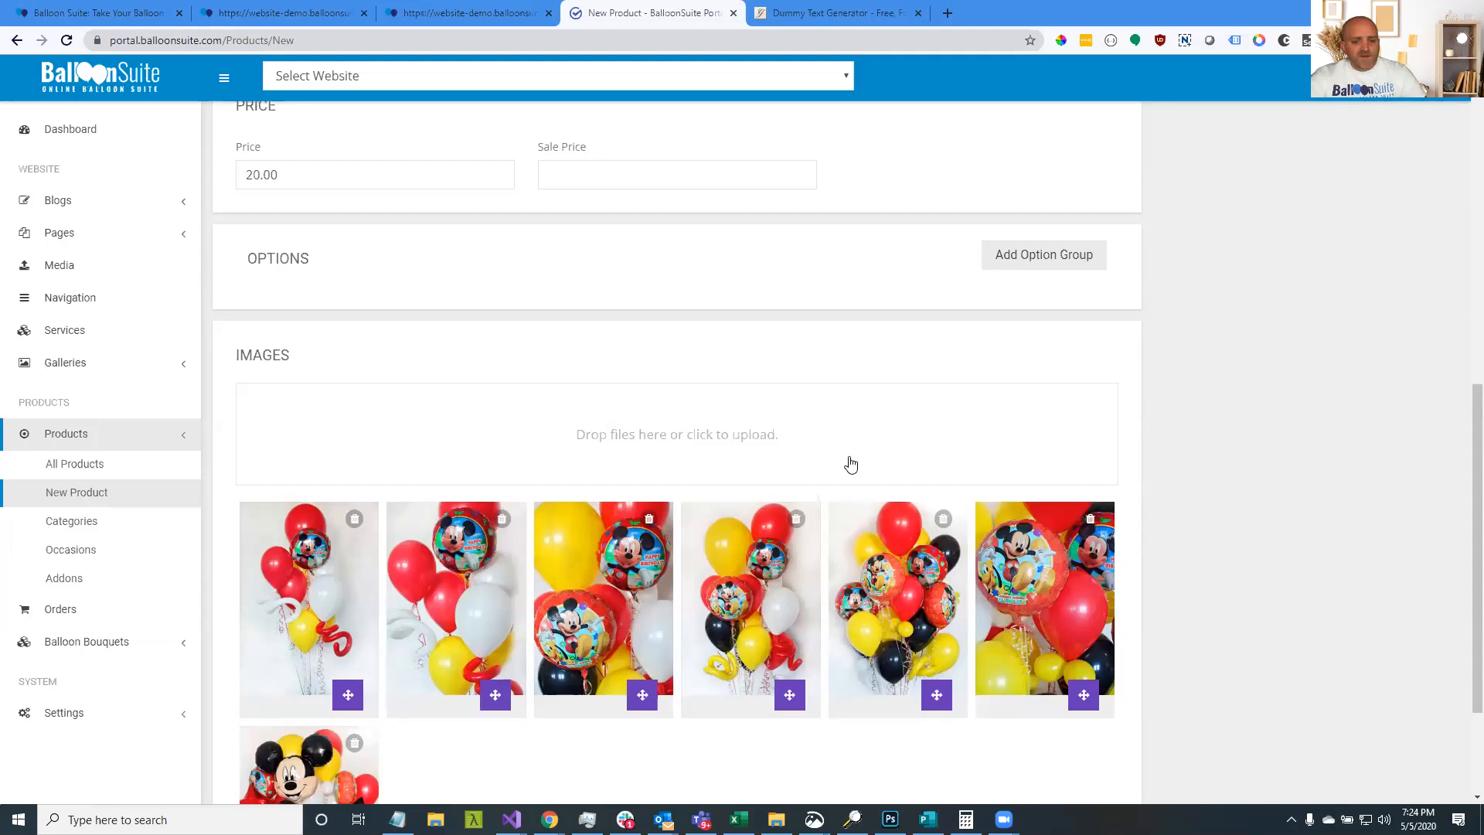
Save the Mickey Mouse Birthday bouquet and reload the storefront to show it
scroll(914, 463, up, 9)
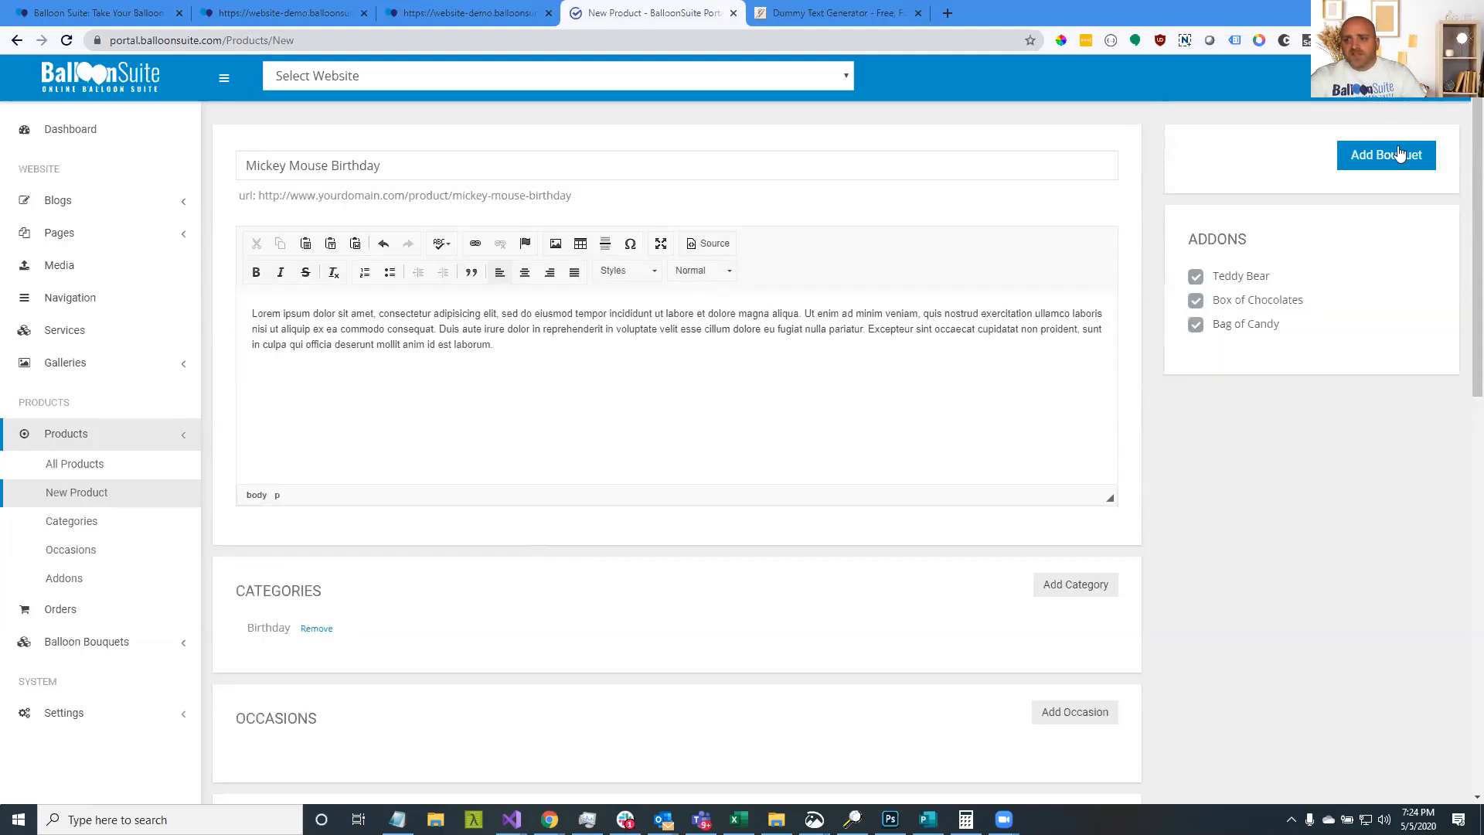
click(1398, 156)
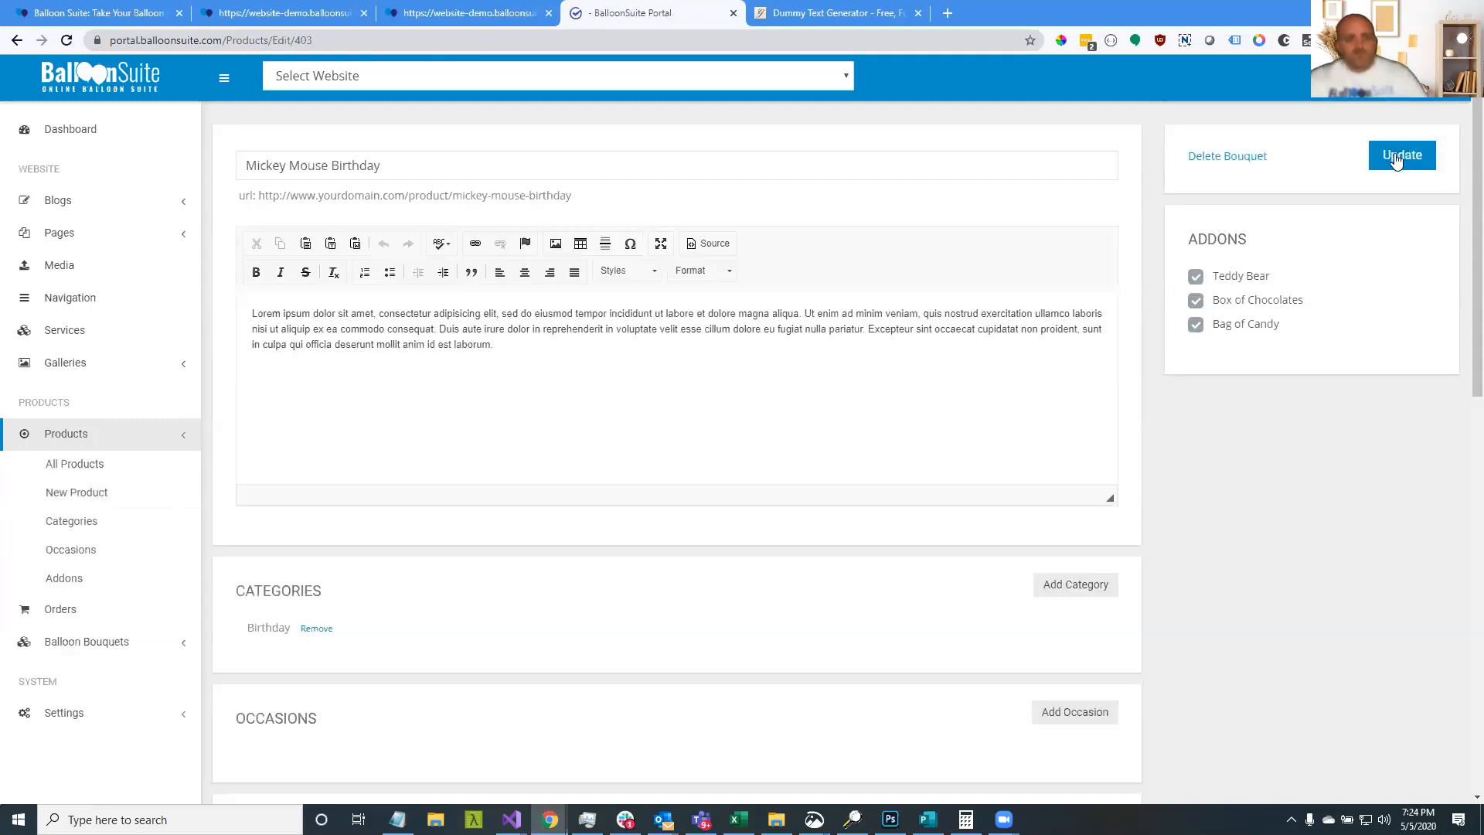
click(434, 13)
click(66, 40)
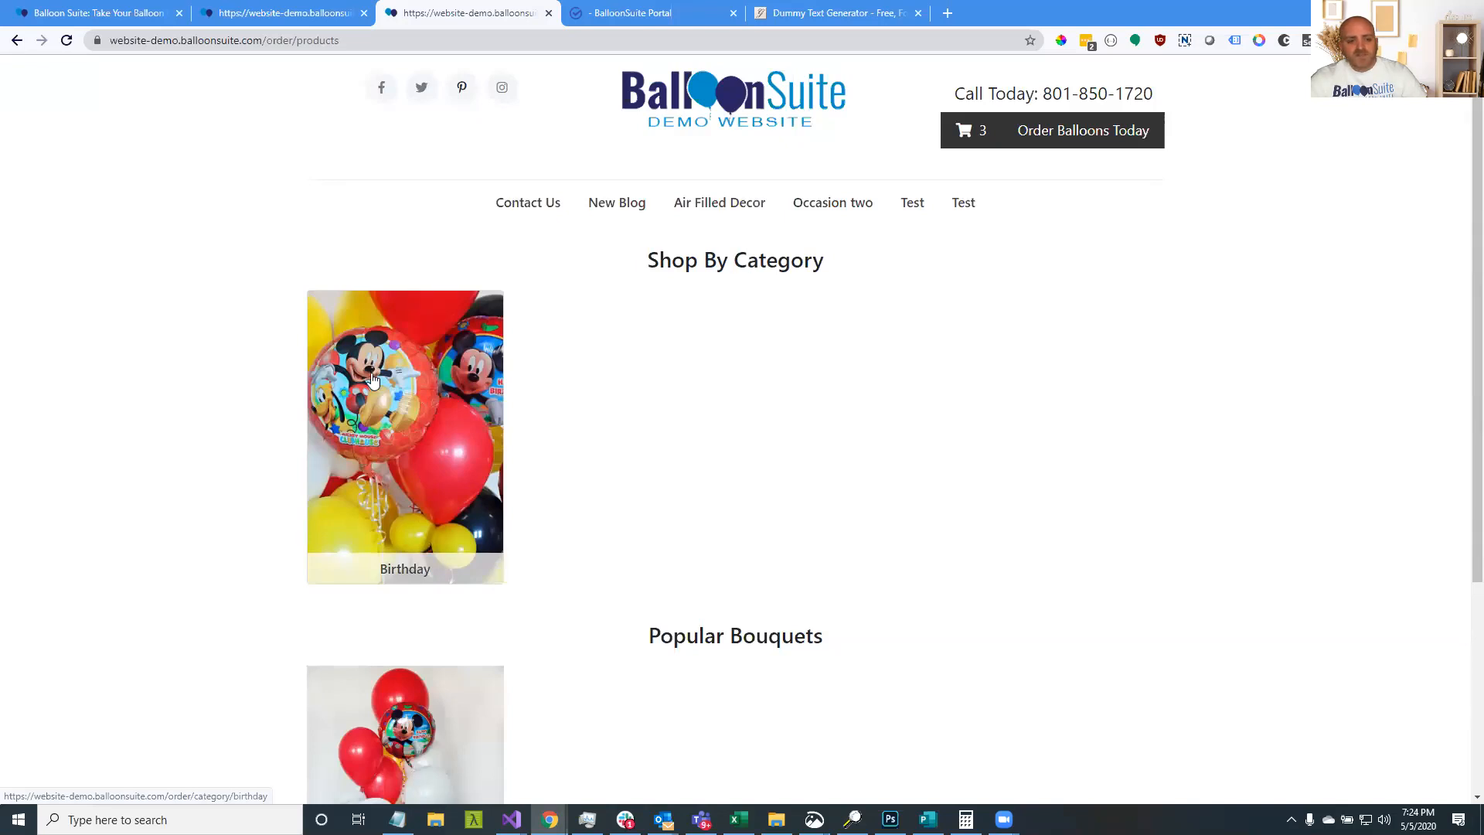
Scroll the storefront to Popular Bouquets and open the Birthday category
scroll(373, 379, down, 4)
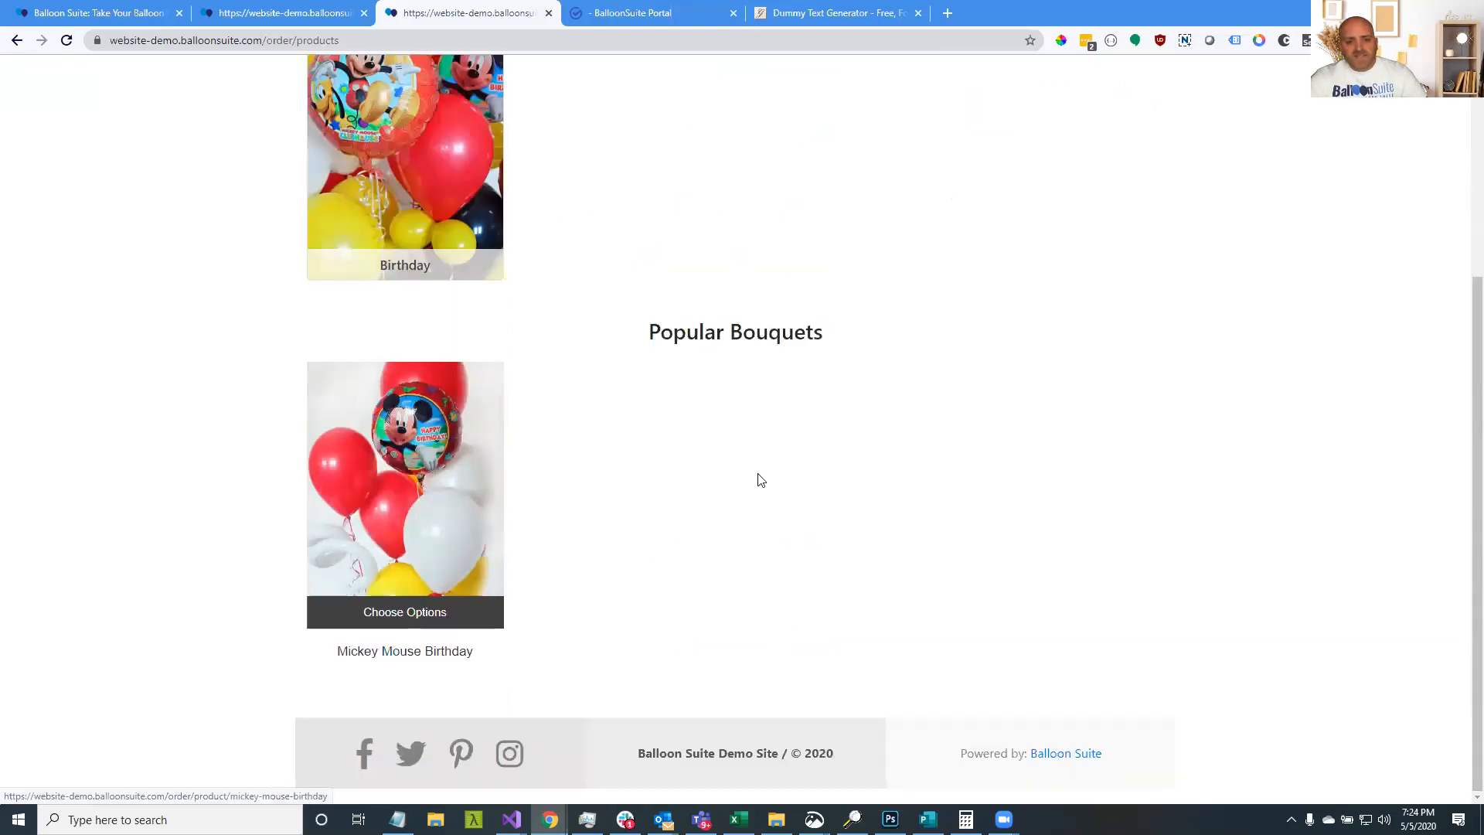
scroll(835, 487, up, 4)
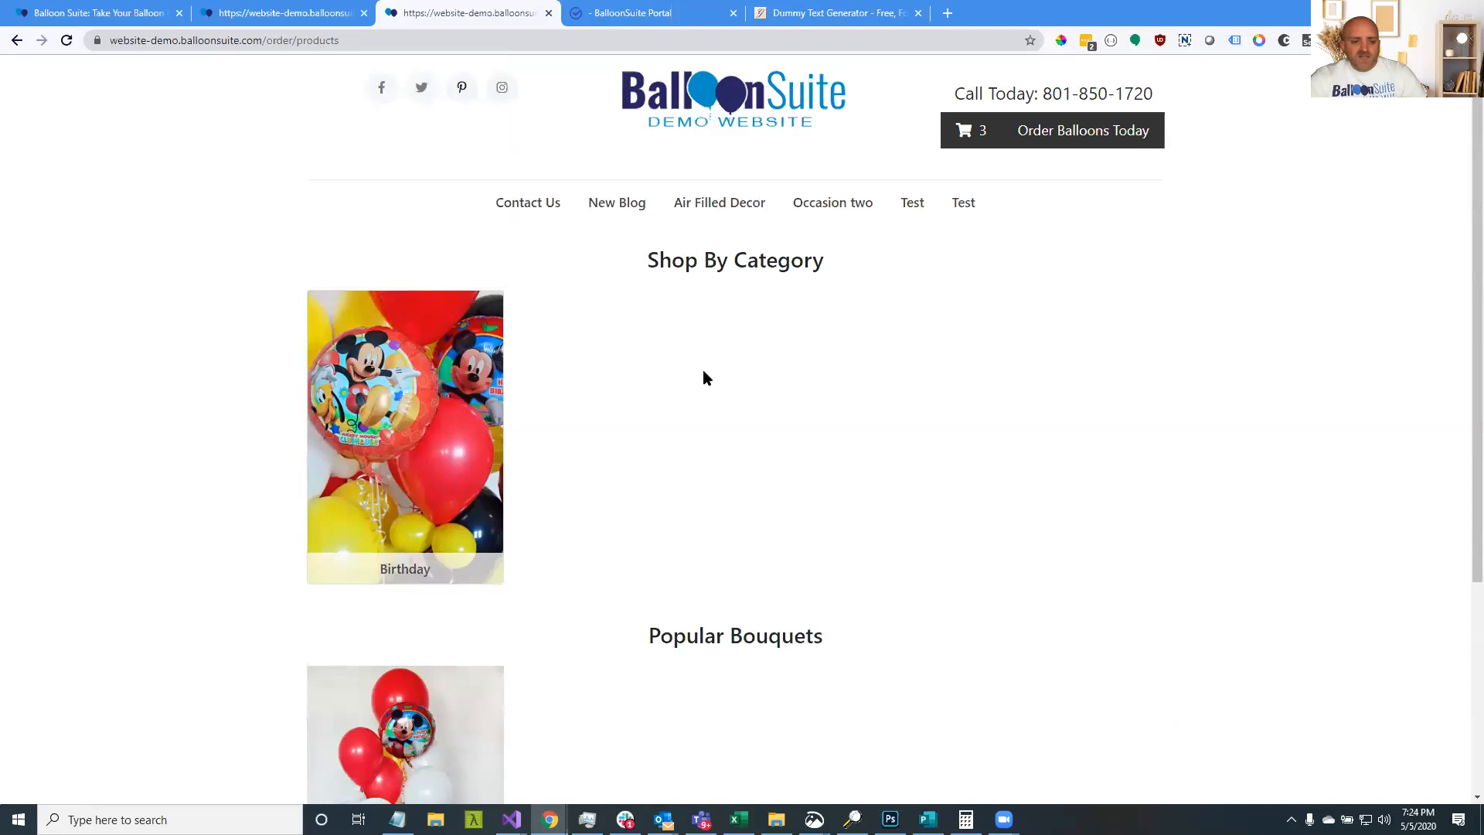
scroll(653, 366, down, 1)
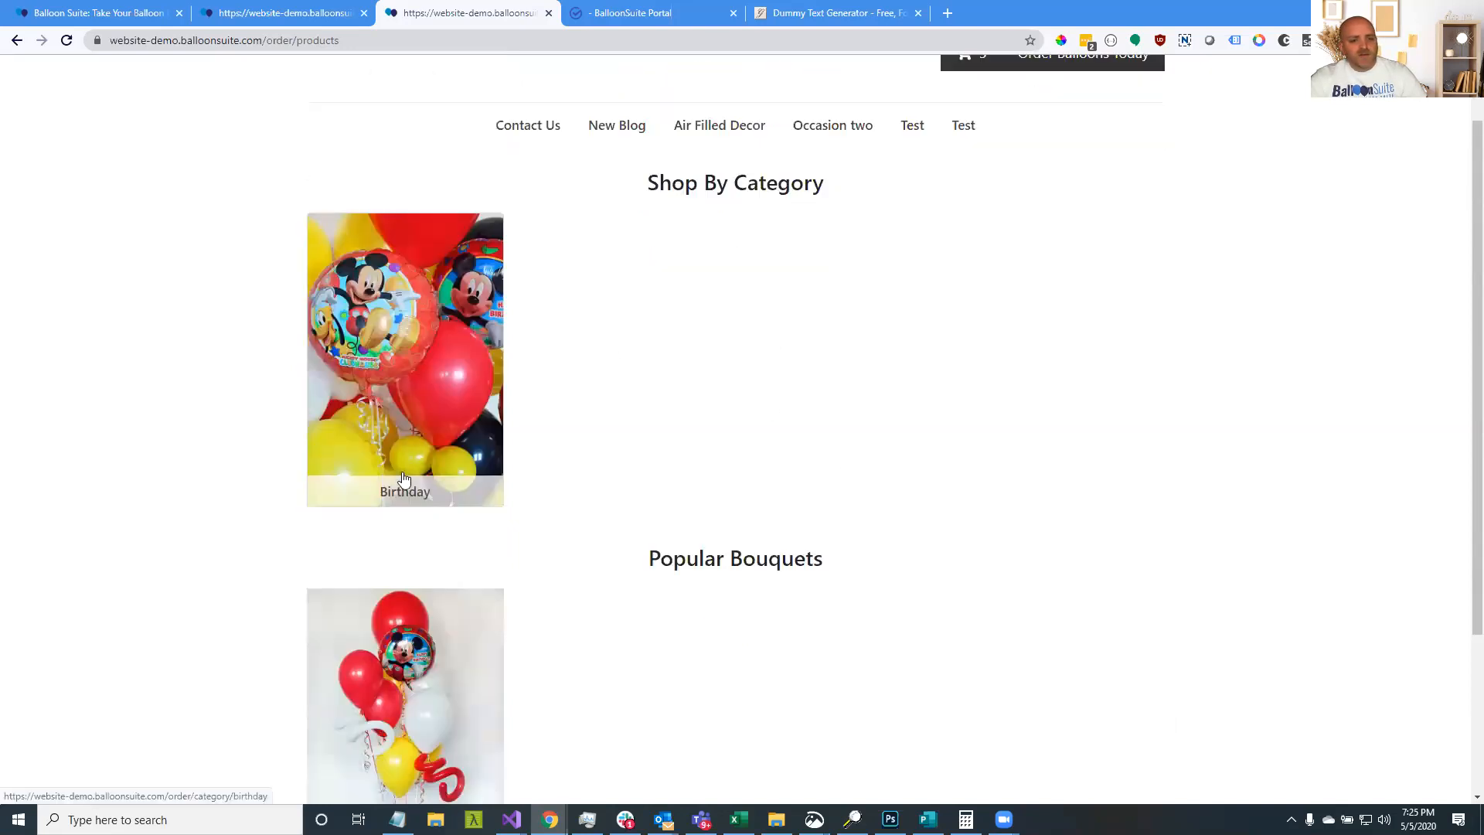
click(400, 390)
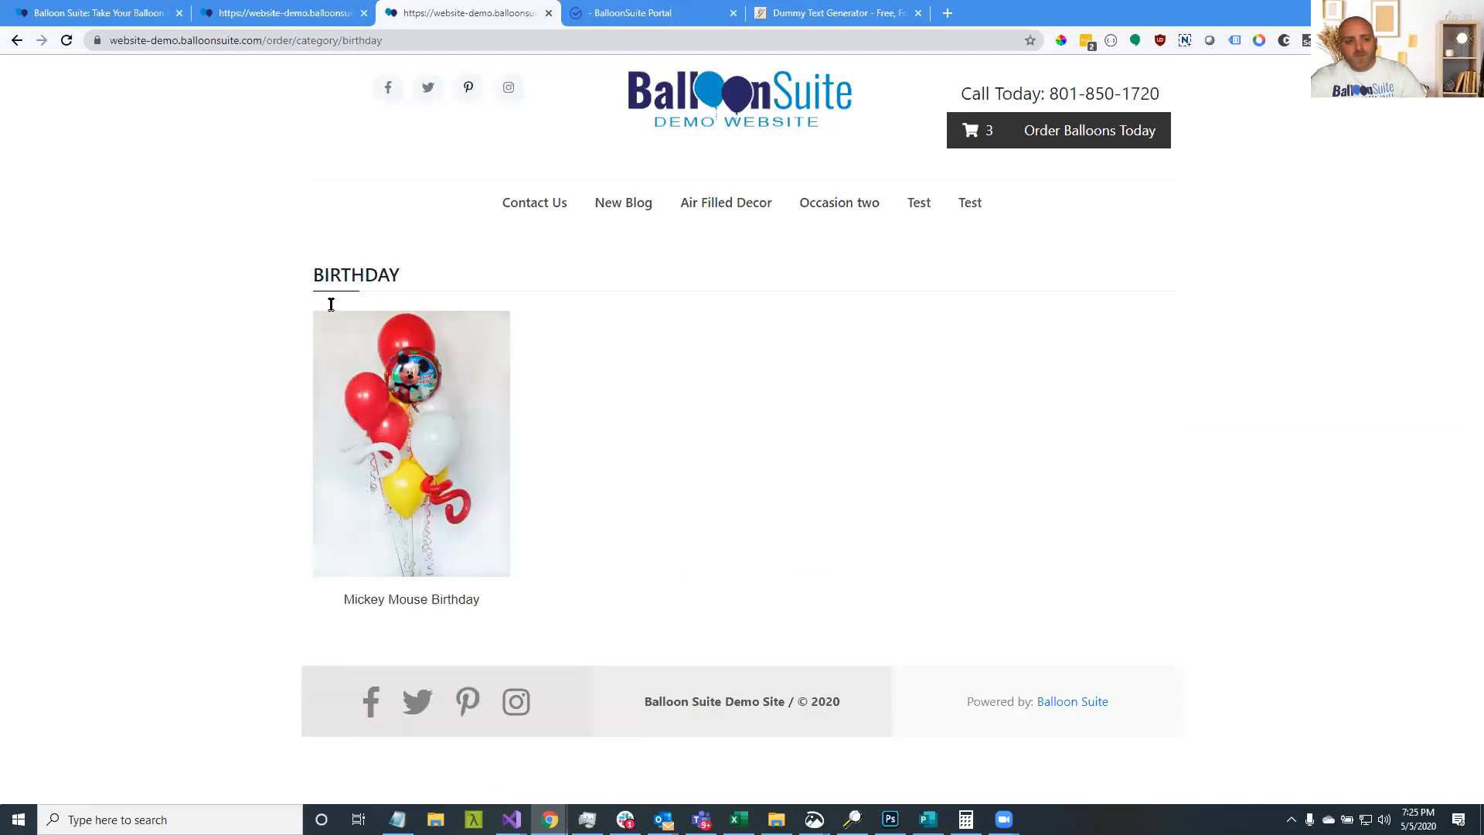
Open the Mickey Mouse Birthday product page on the storefront and review its description
mouse_move(431, 601)
click(375, 561)
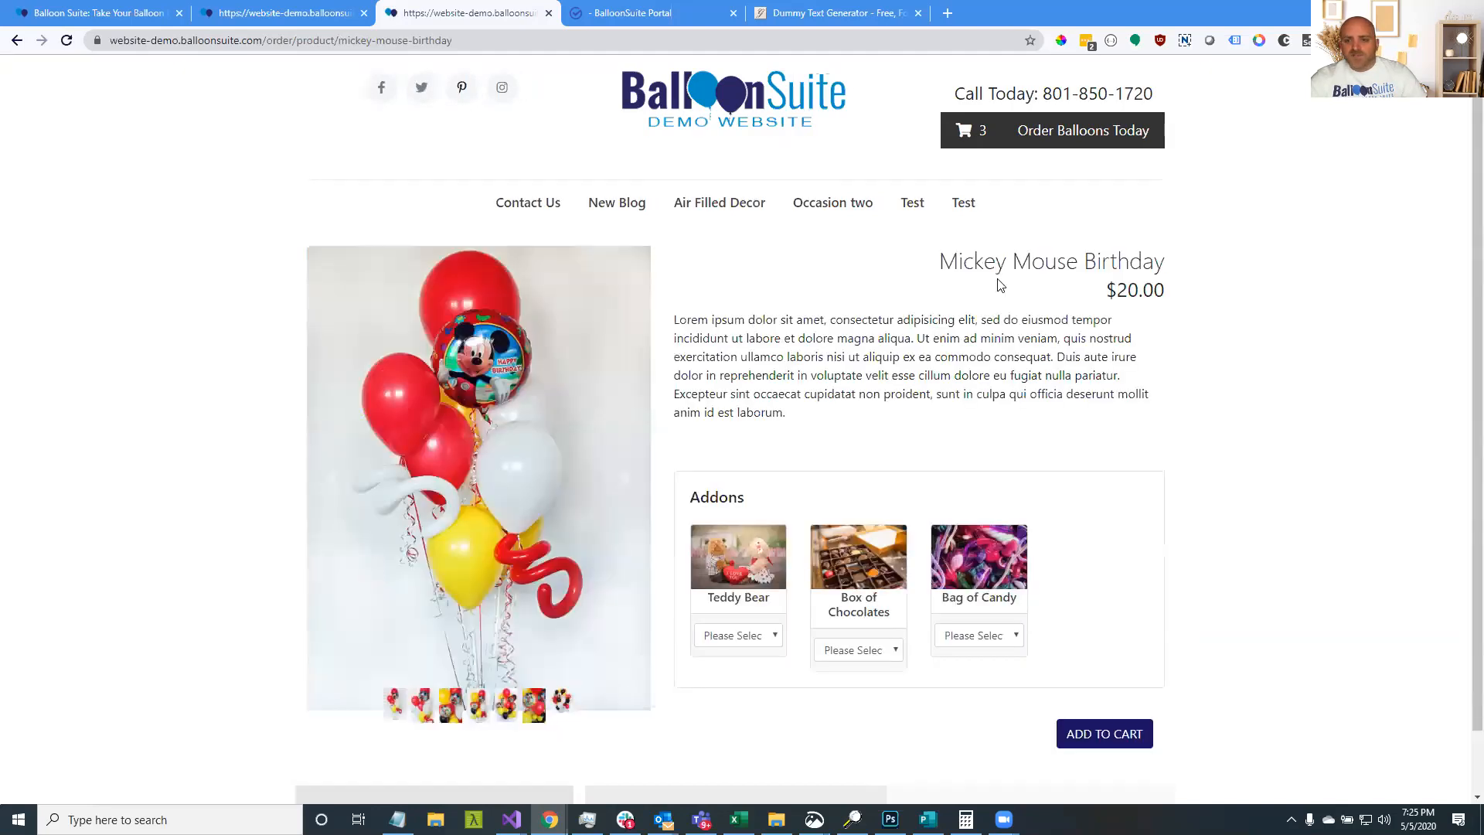
drag(709, 320, 737, 363)
click(756, 518)
scroll(479, 387, down, 2)
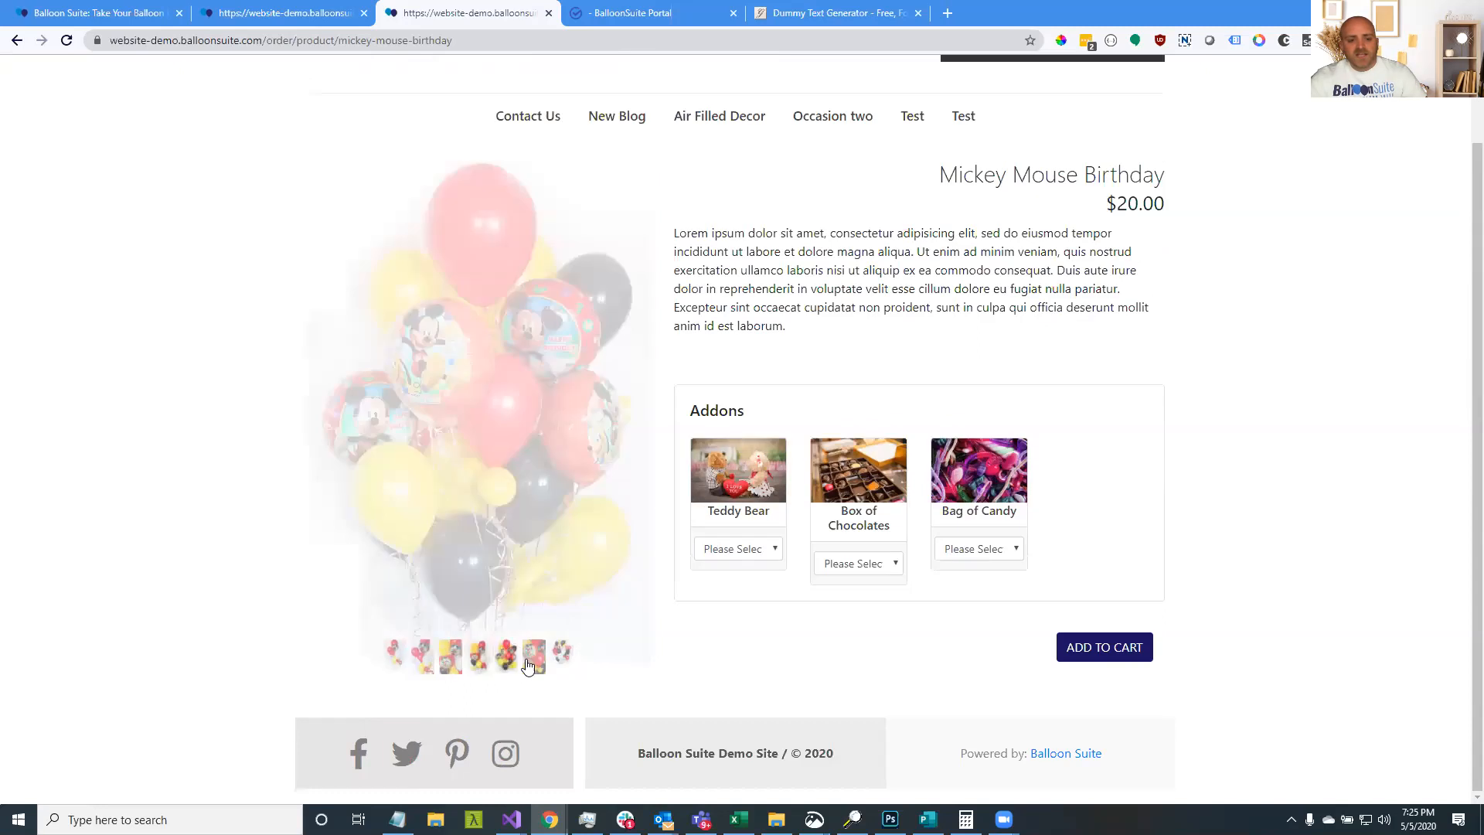
Add a Medium Teddy Bear addon and check the resulting 30.00 price
click(752, 550)
click(752, 601)
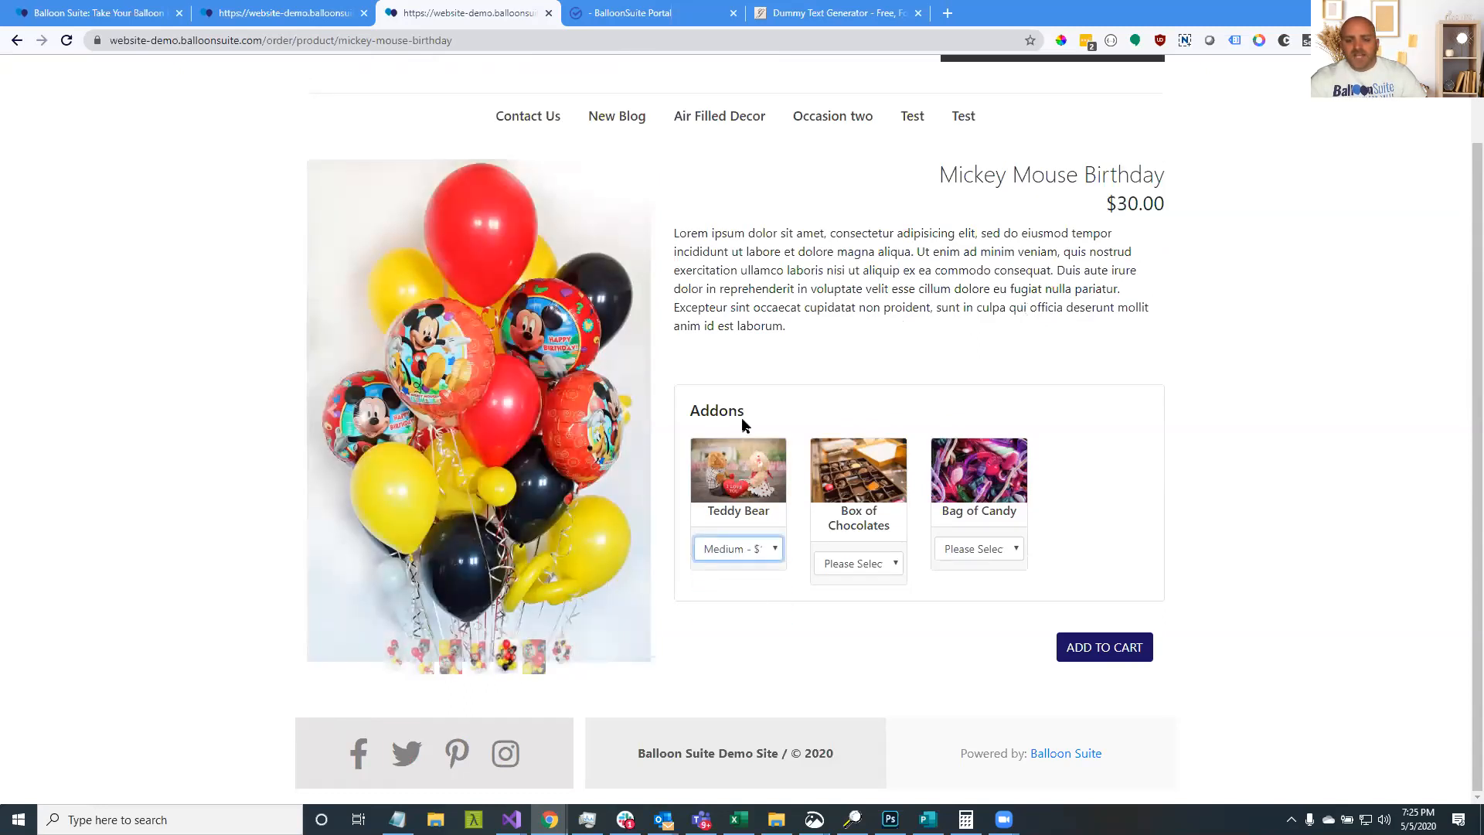
click(756, 555)
click(768, 597)
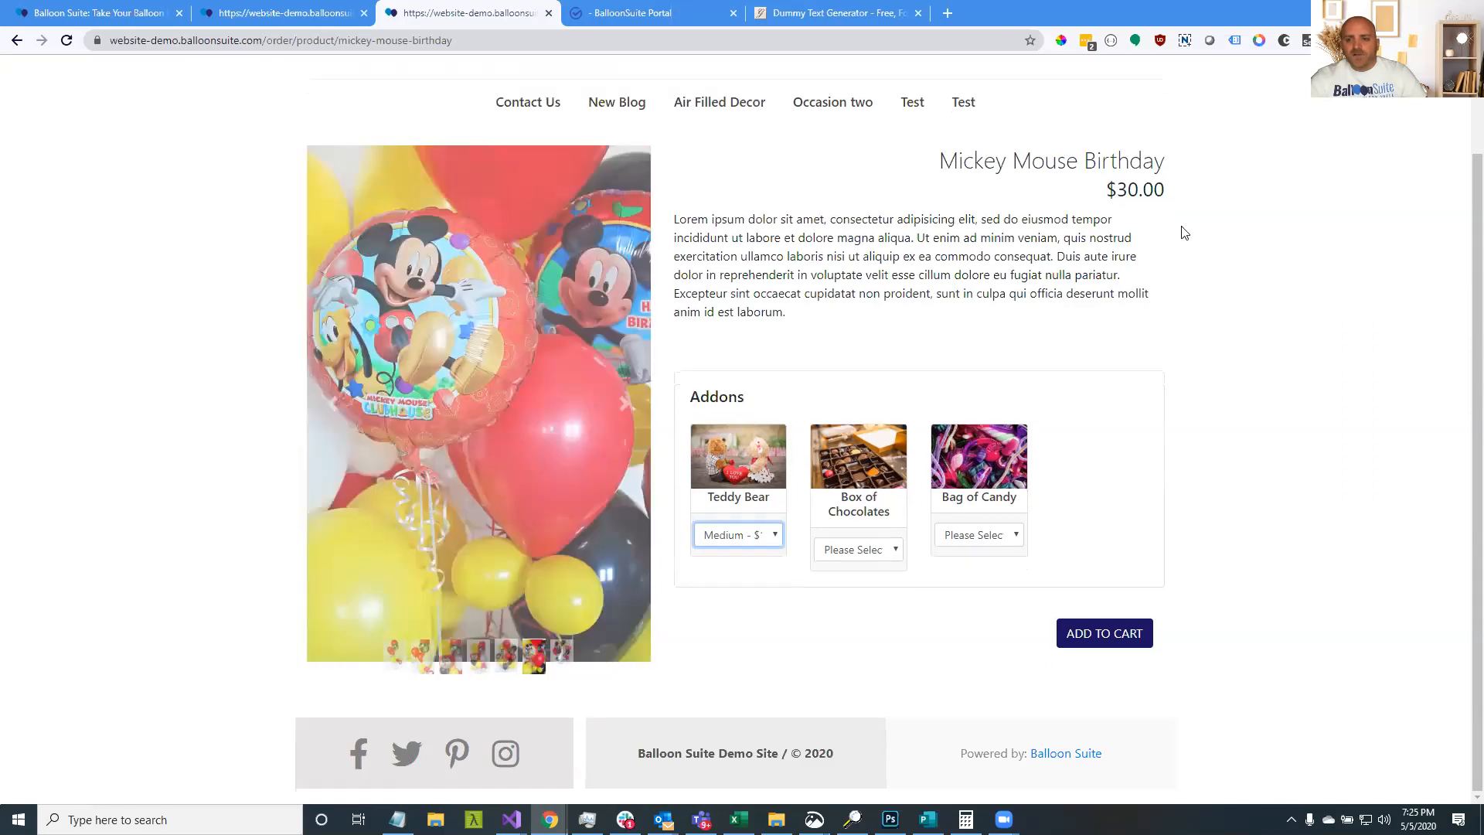
drag(1110, 192, 1168, 193)
scroll(1048, 333, up, 2)
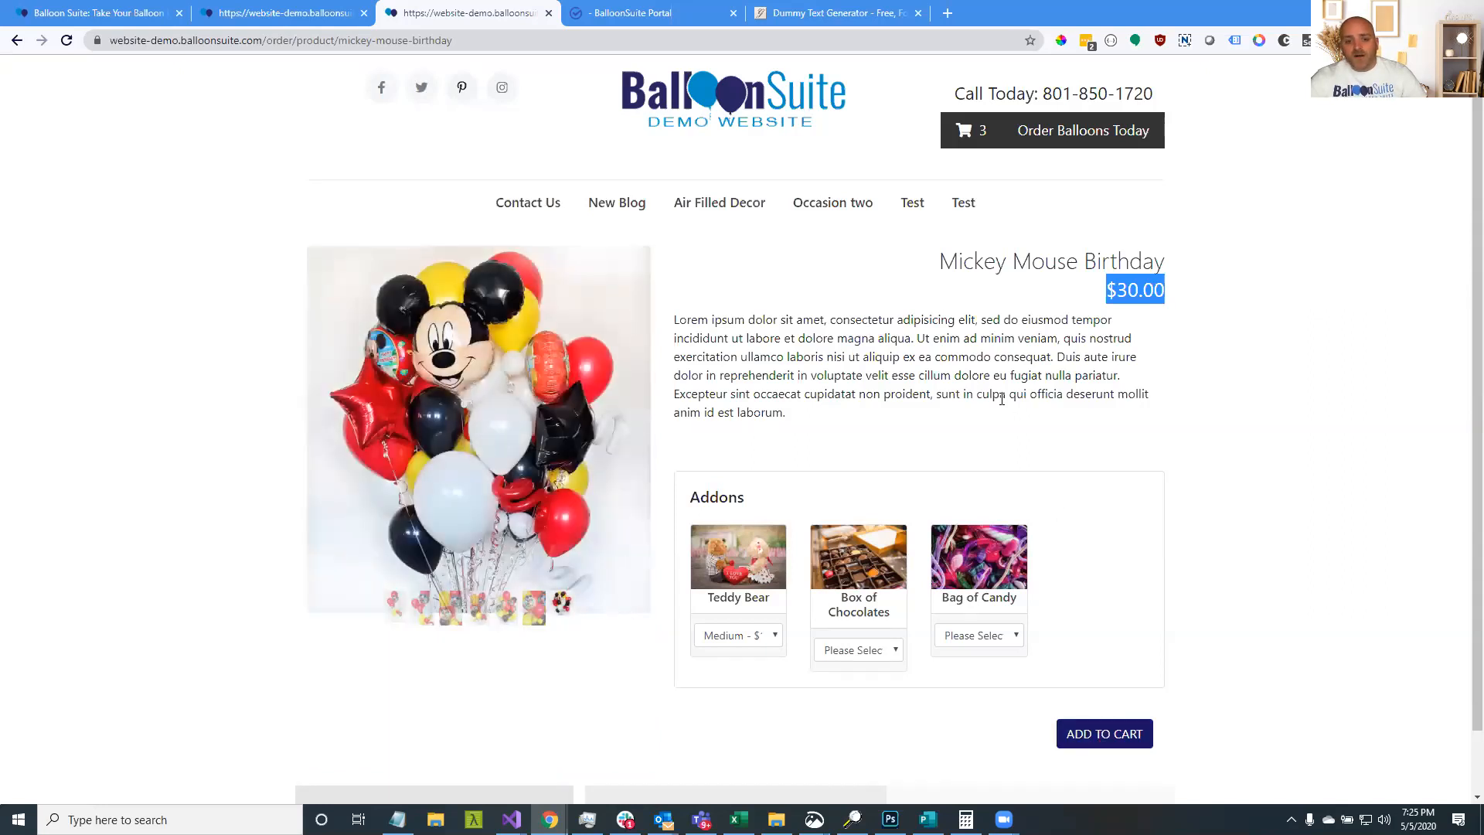
click(996, 354)
drag(1118, 290, 1199, 298)
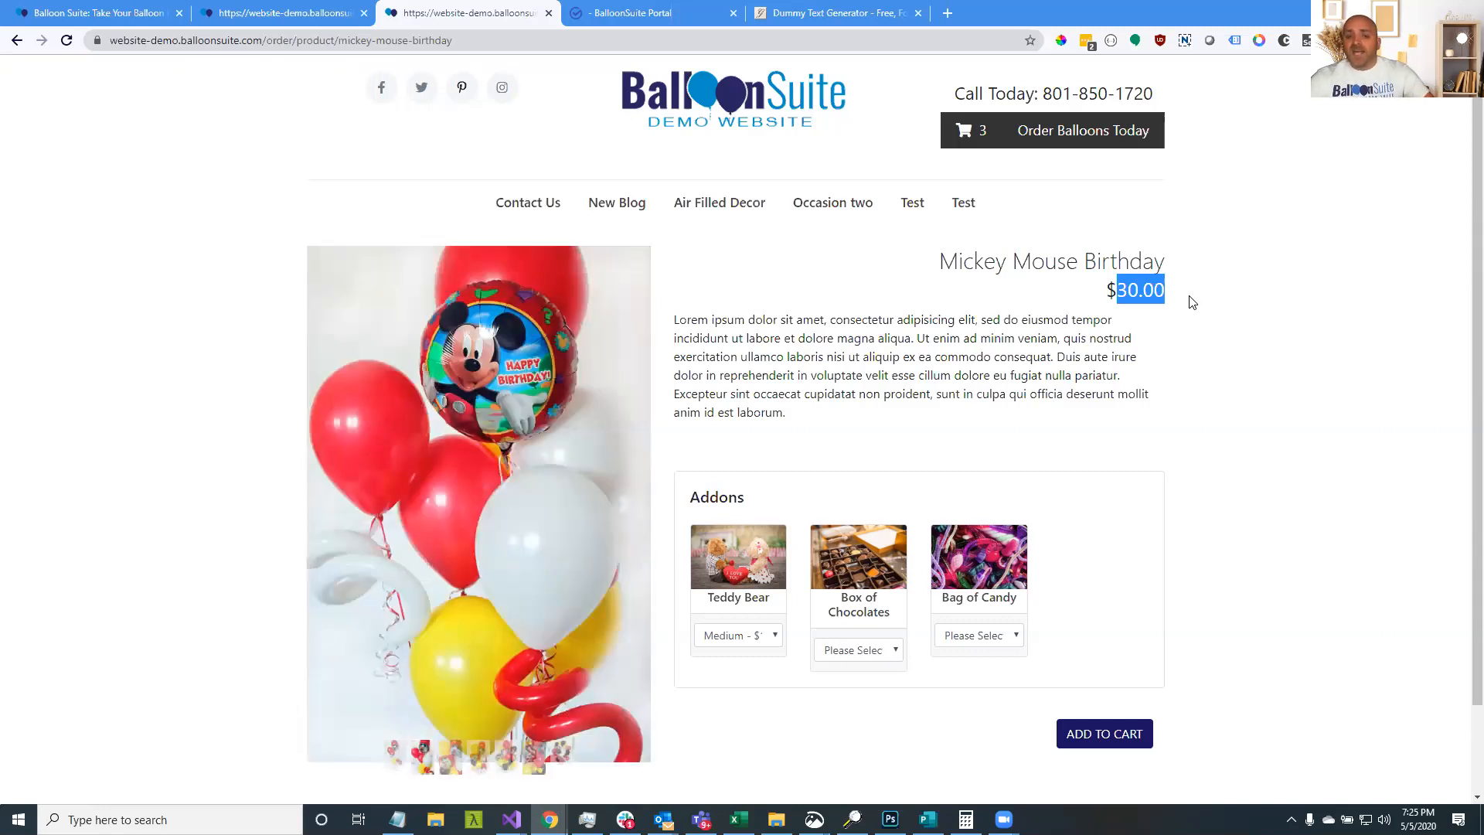
Switch tabs back to the Mickey Mouse Birthday edit page in the BalloonSuite Portal
click(349, 19)
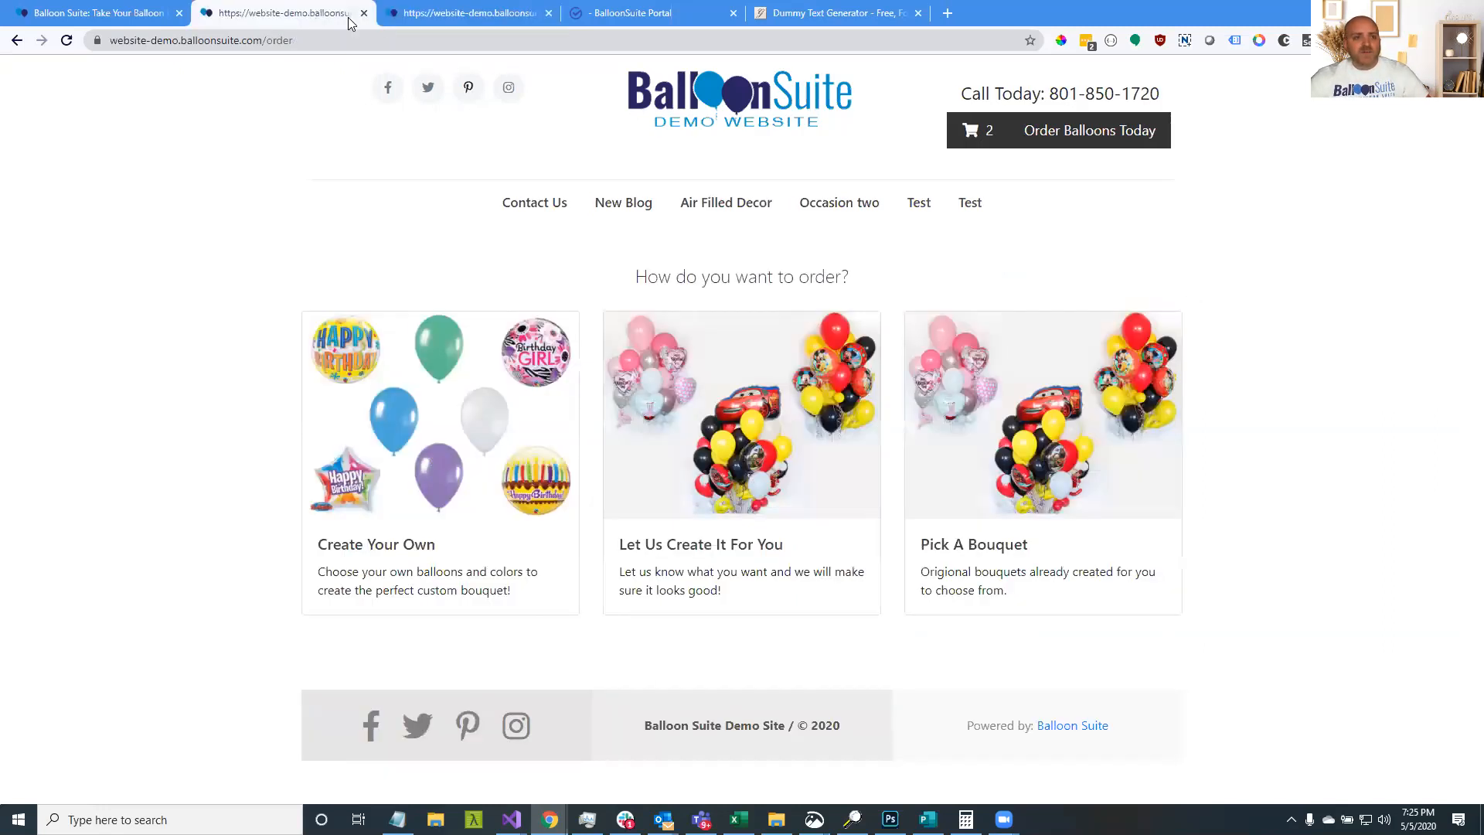
click(81, 14)
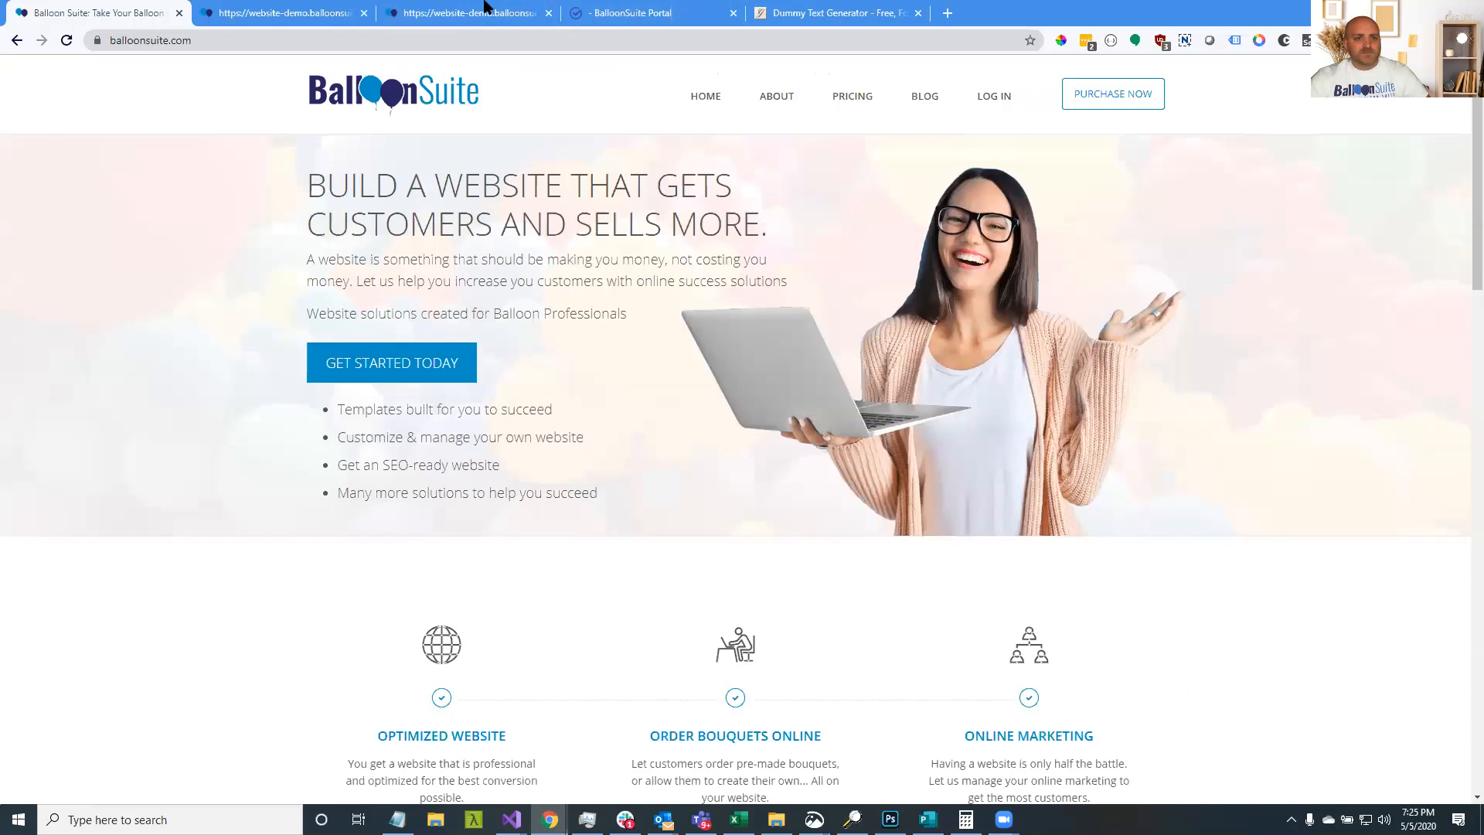
click(653, 17)
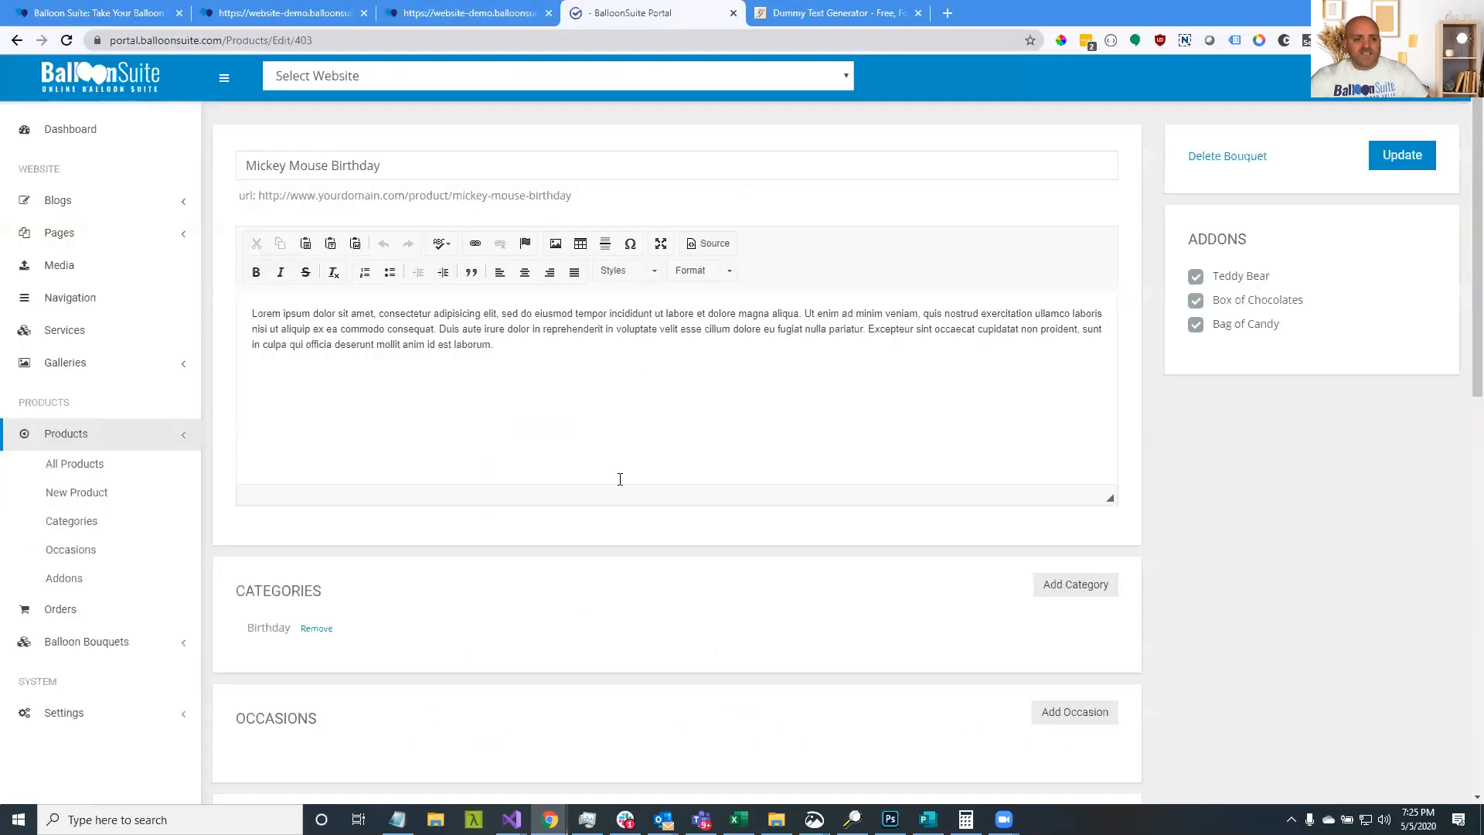
Change the Mickey Mouse Birthday base price from 20 to 0 and add an empty option group
scroll(620, 479, down, 6)
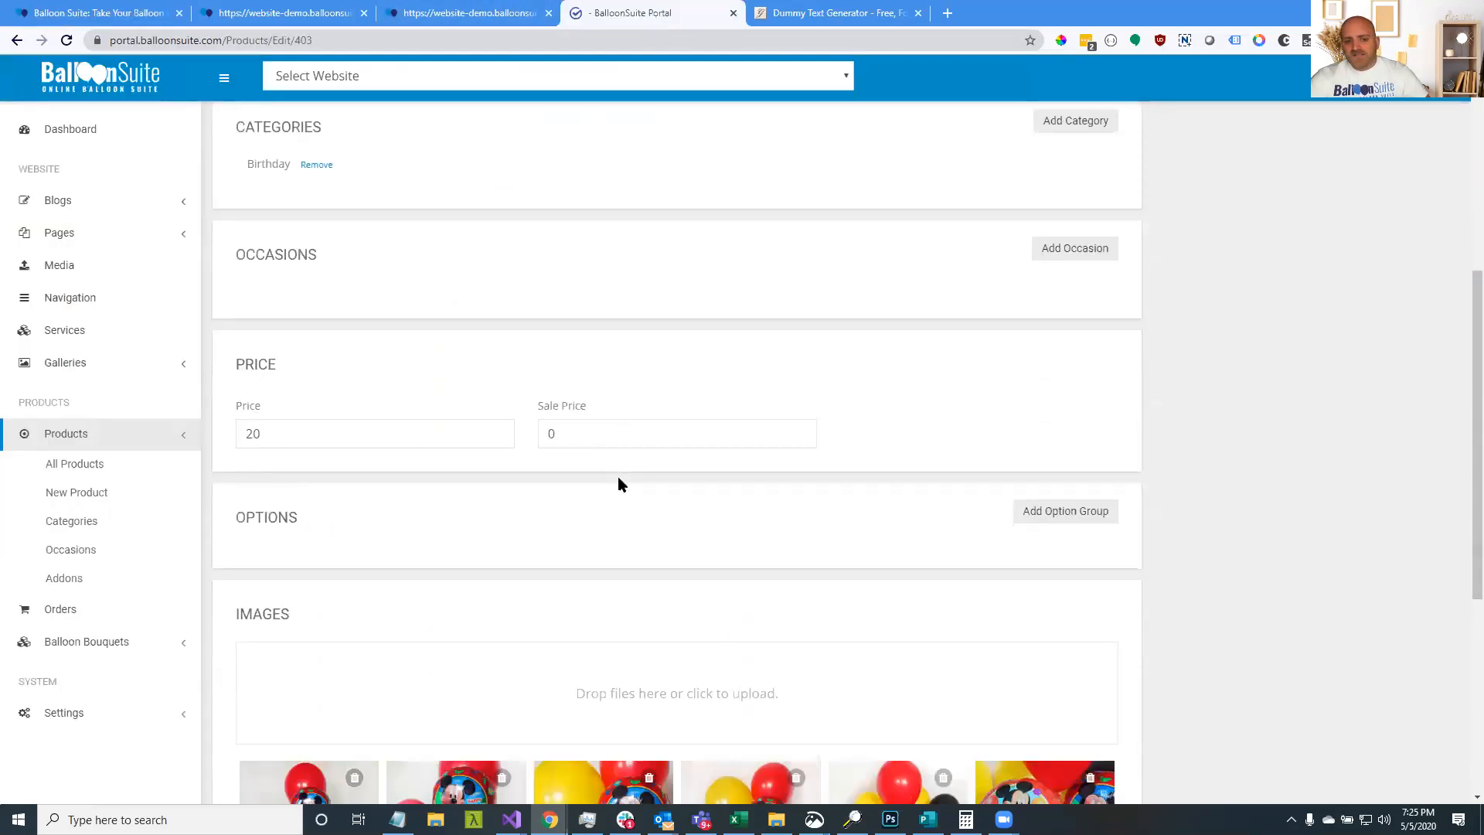
drag(268, 426, 241, 426)
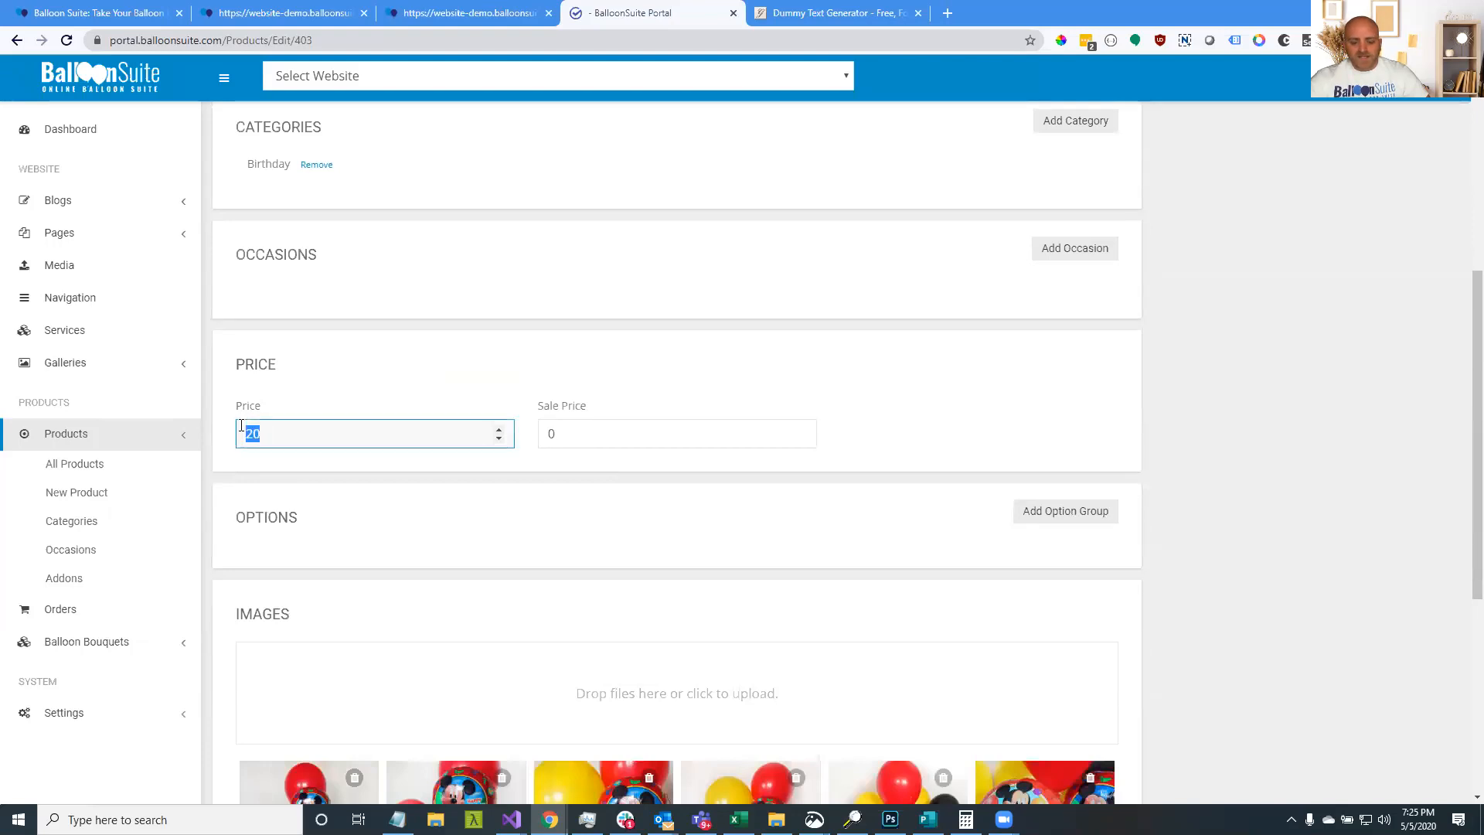
text(0)
click(259, 410)
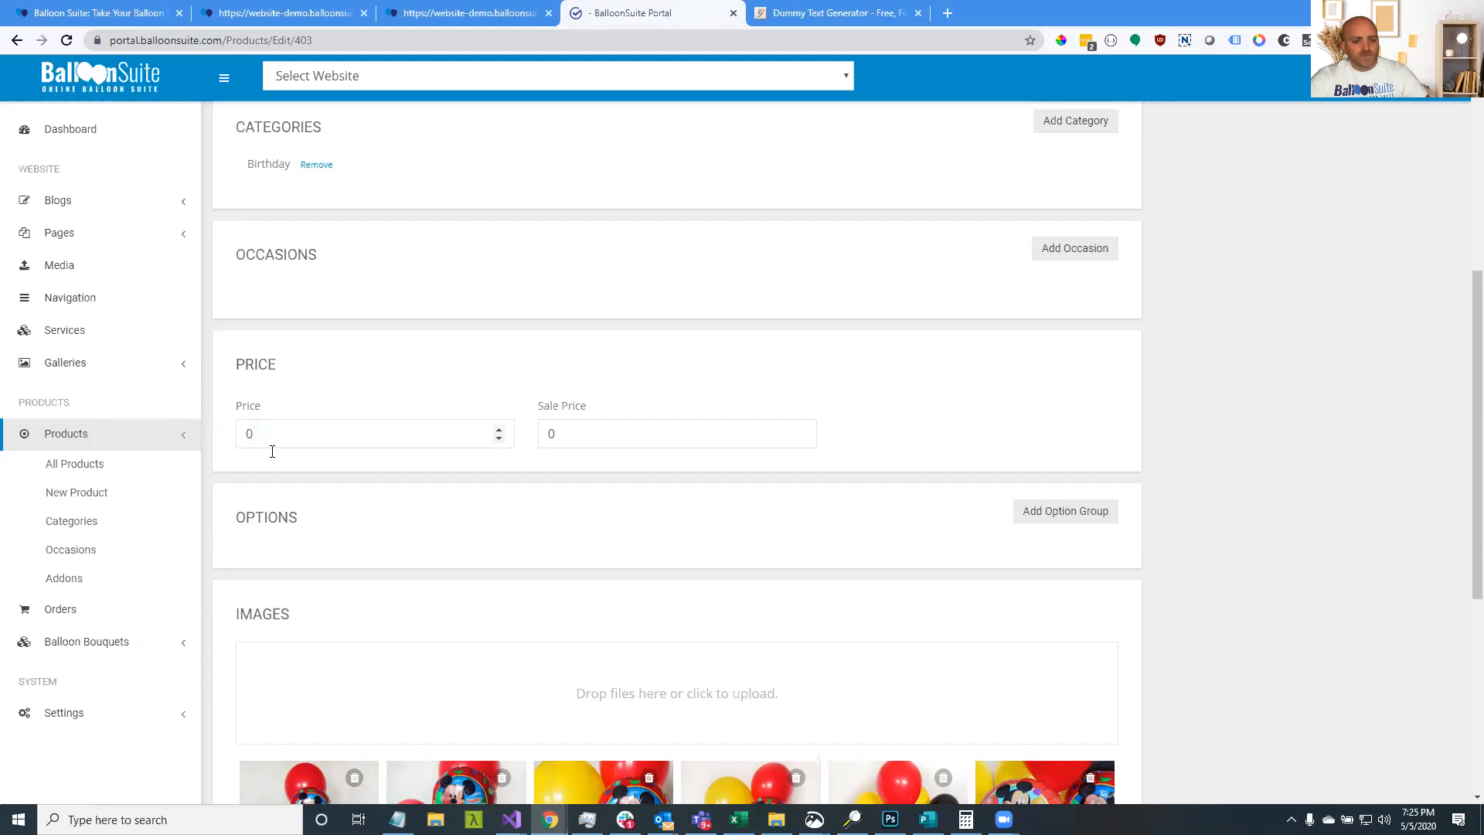
click(1036, 512)
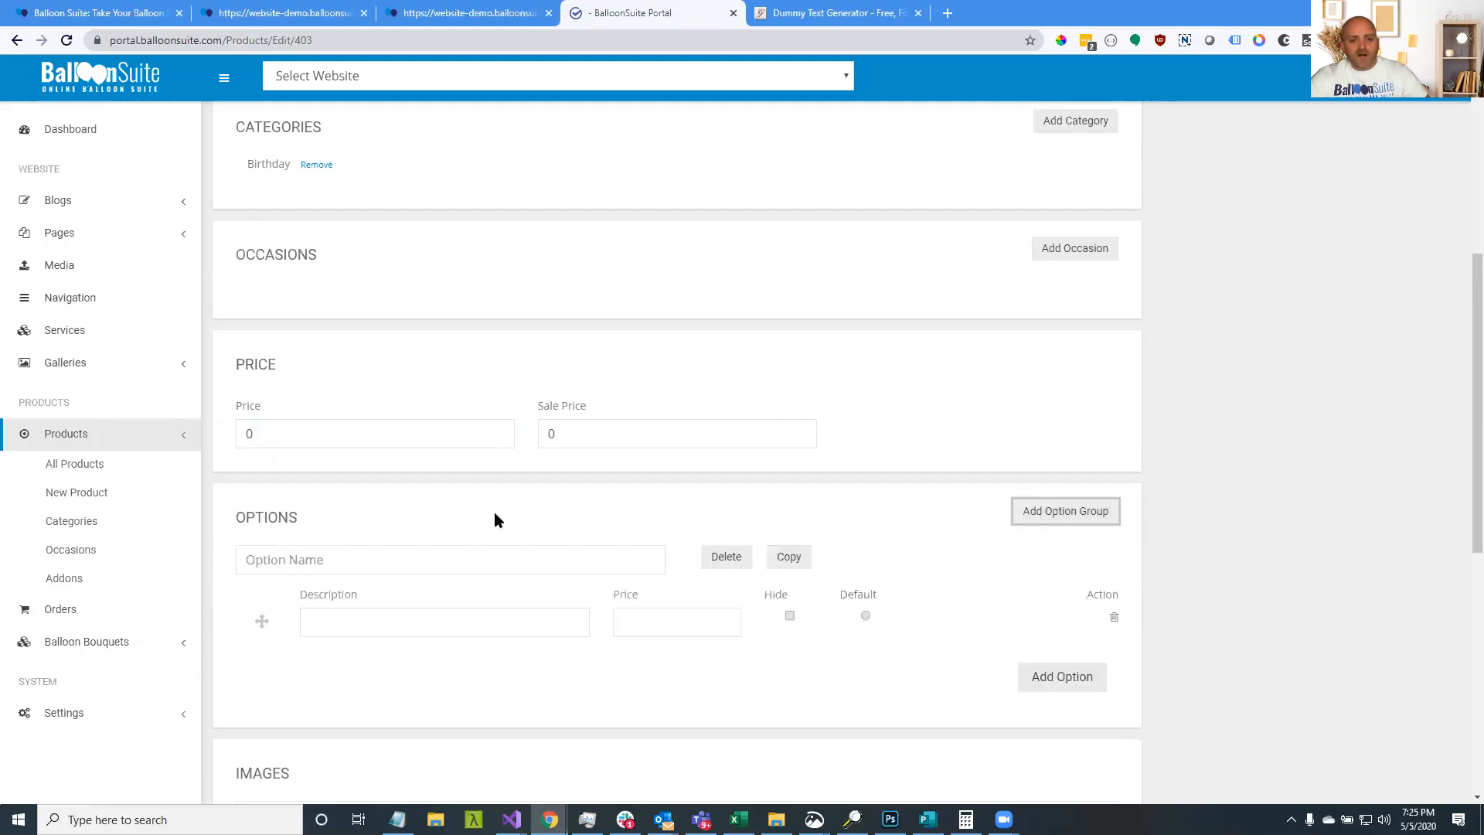
scroll(494, 512, down, 3)
Name the new option group 'Pick A Size' and add two more option rows
click(414, 335)
text(Bo)
key(BackSpace)
key(BackSpace)
text(Bouqu)
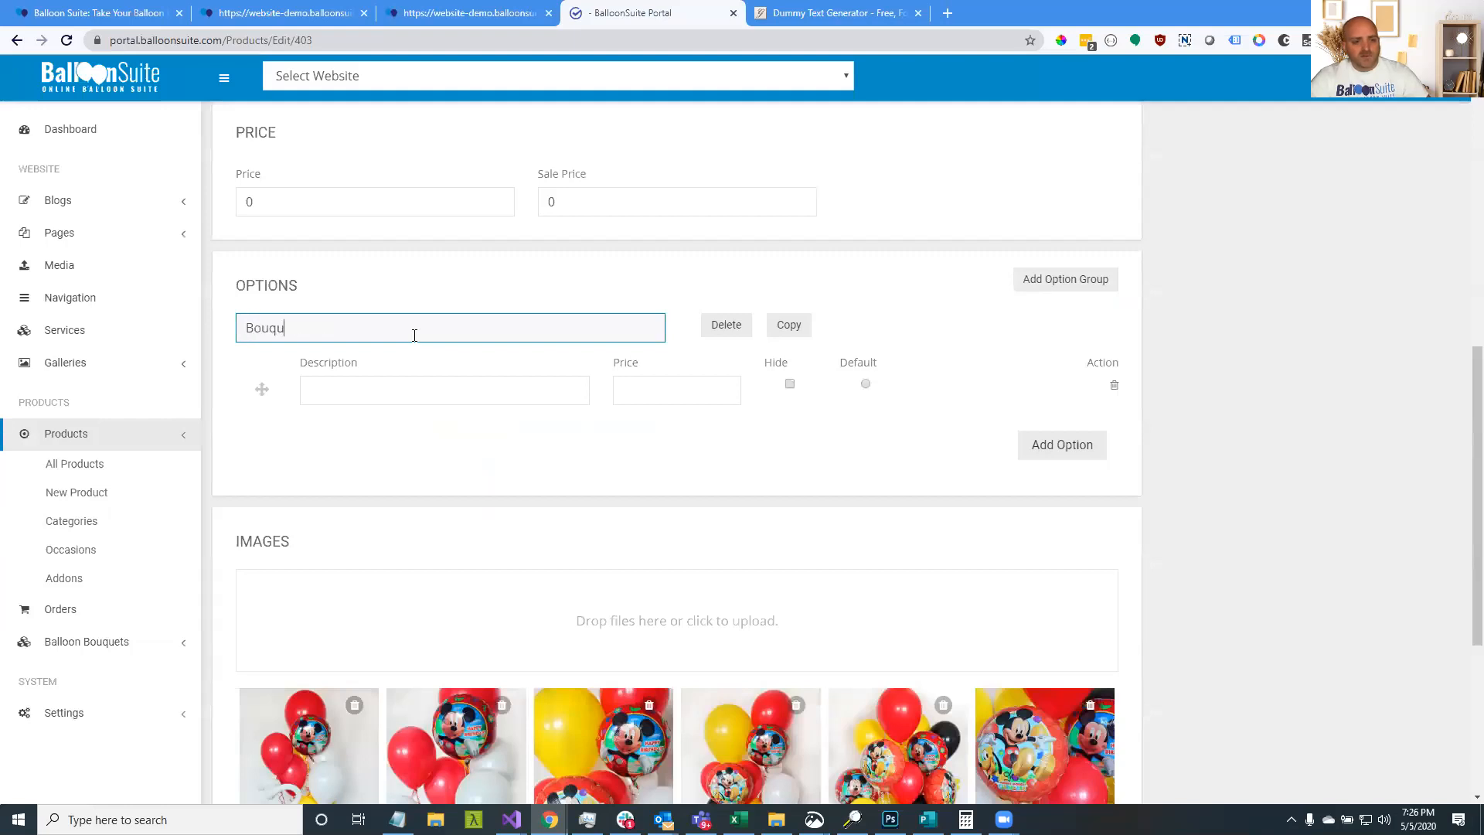
text(et Size)
key(ctrl+a)
text(Piock)
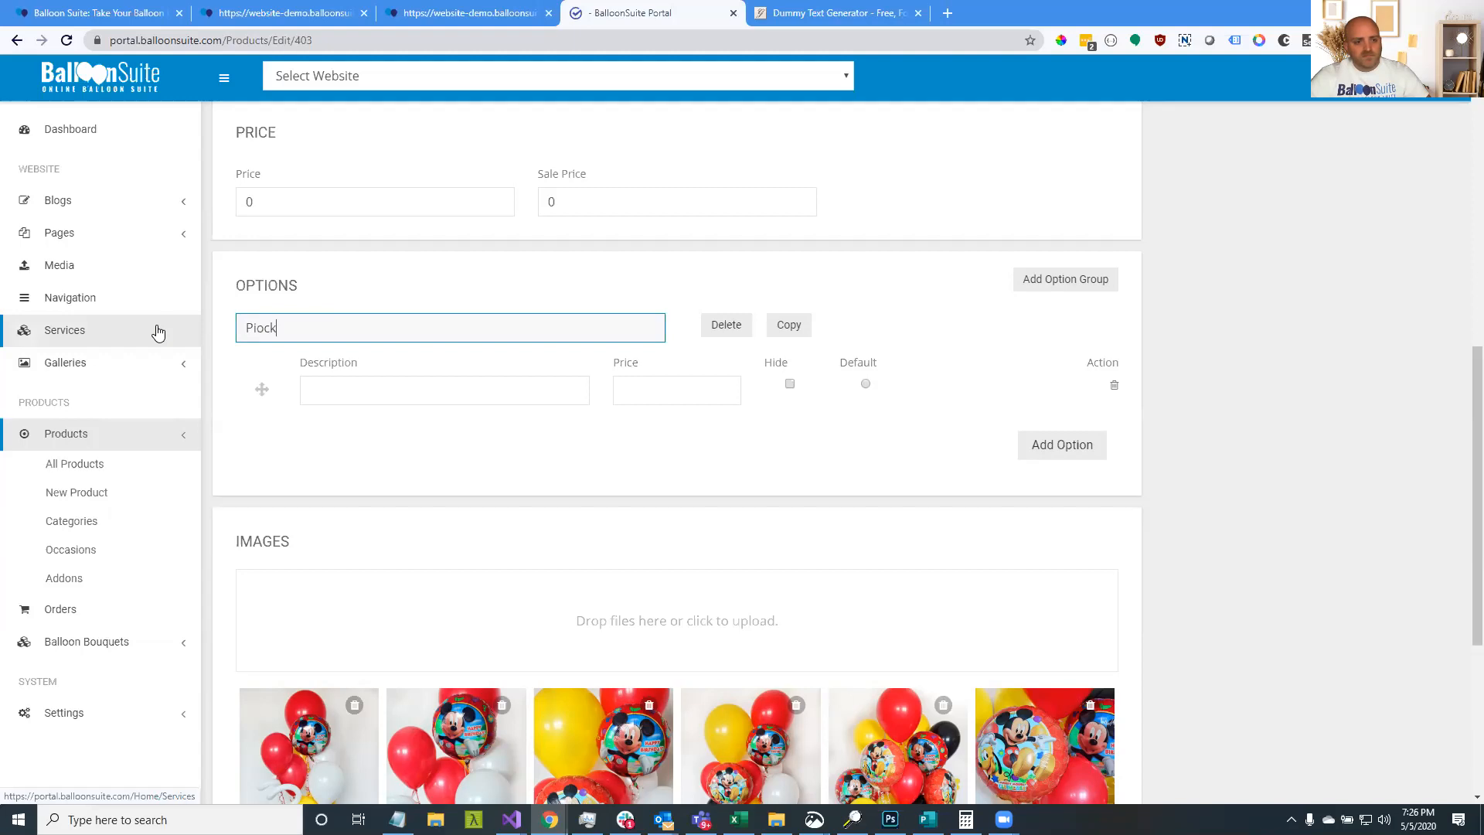
text( A Size)
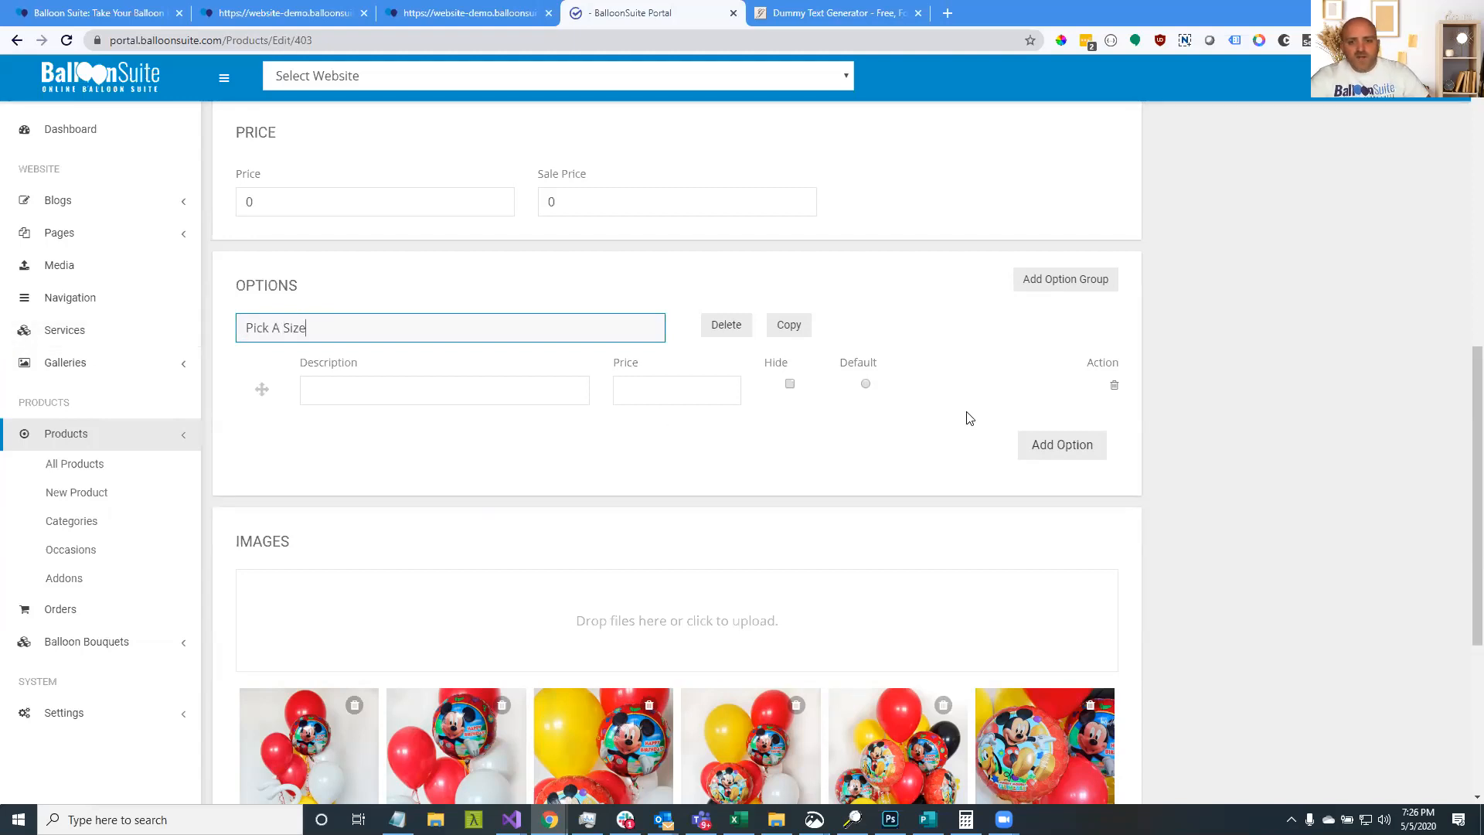
click(1059, 449)
click(1057, 479)
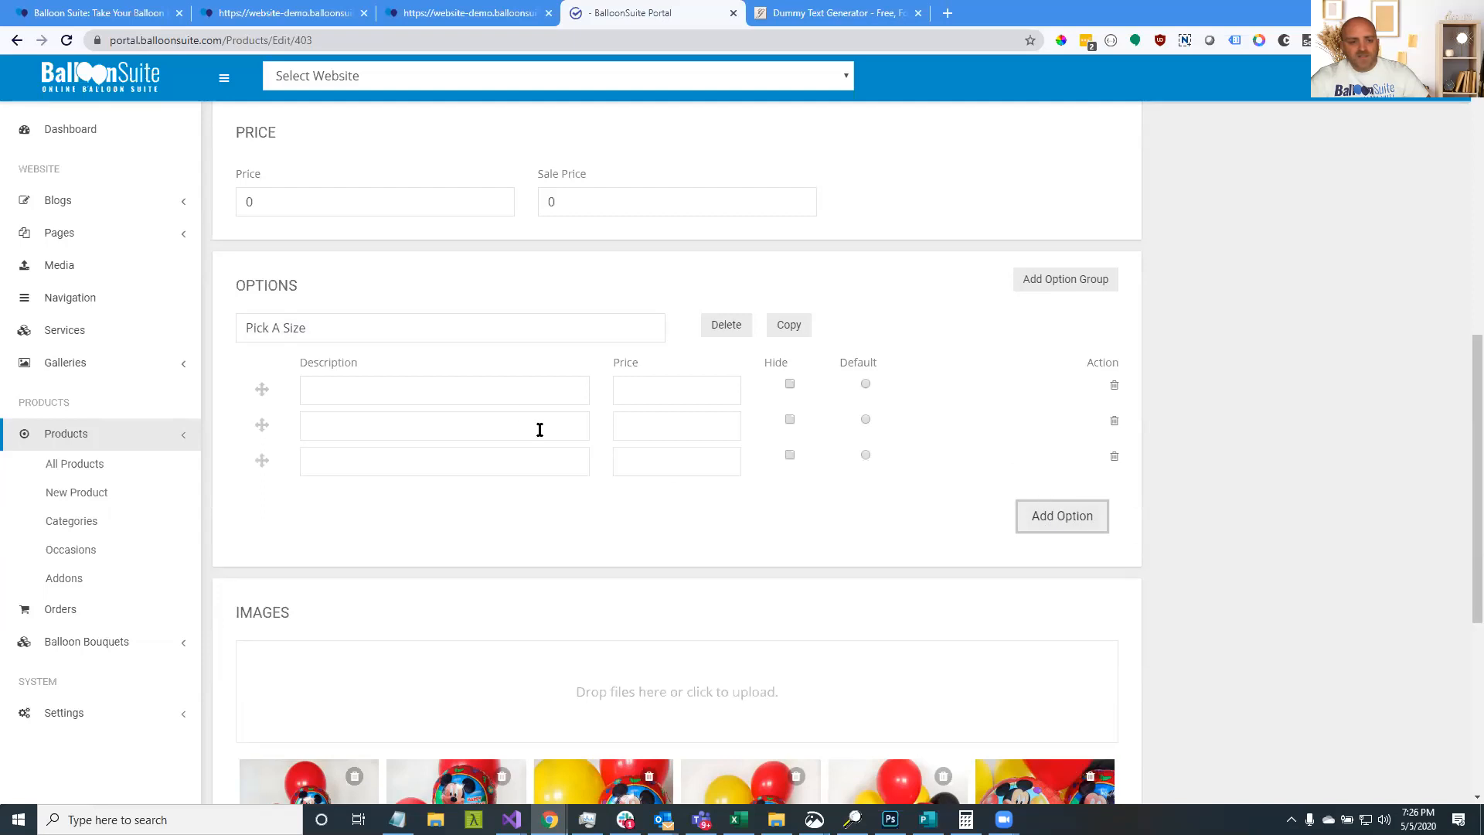
Enter Small, Medium and Large as the three option descriptions
click(516, 395)
text(Small)
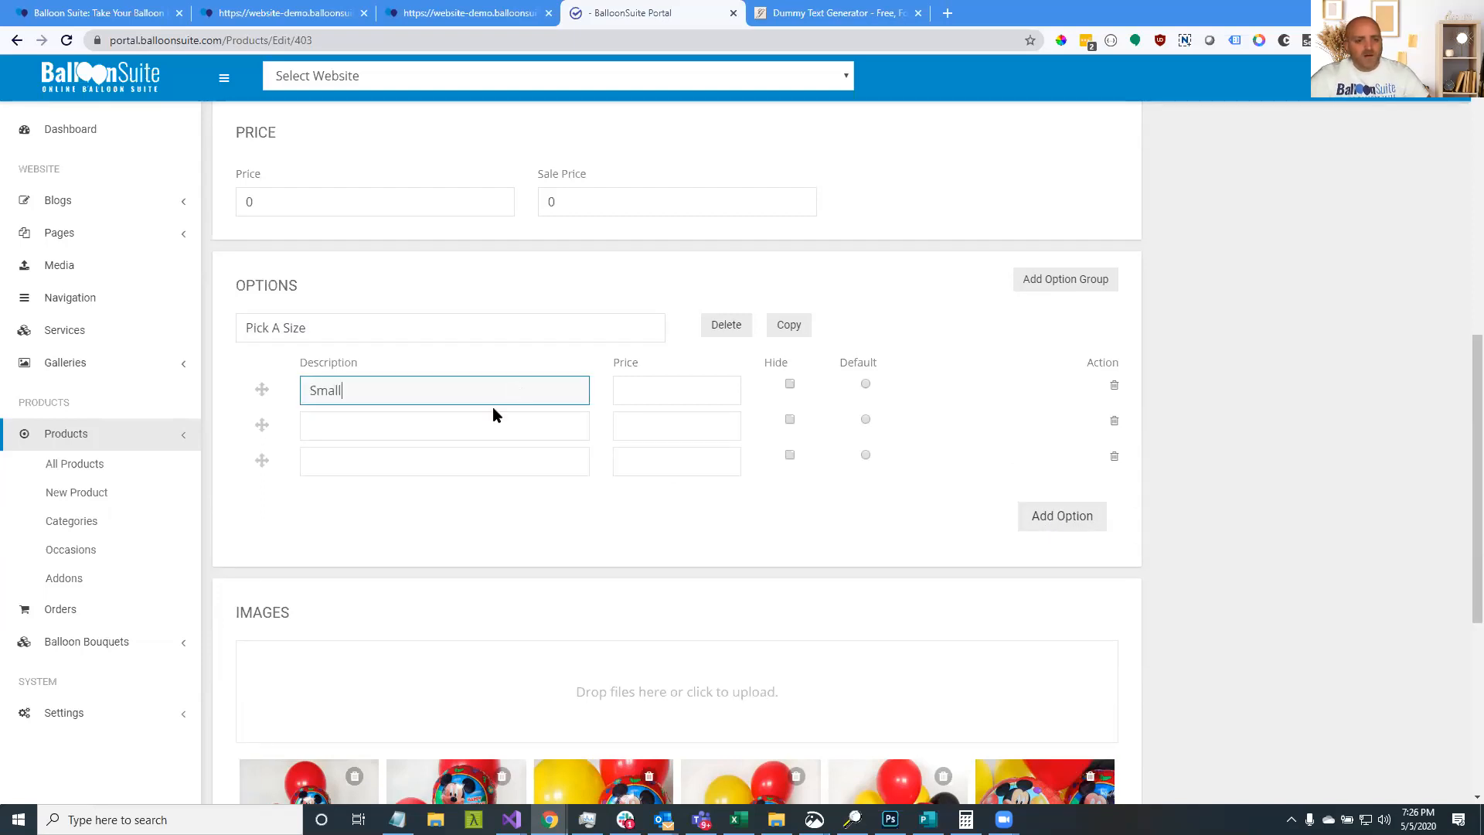
click(489, 421)
text(Medium)
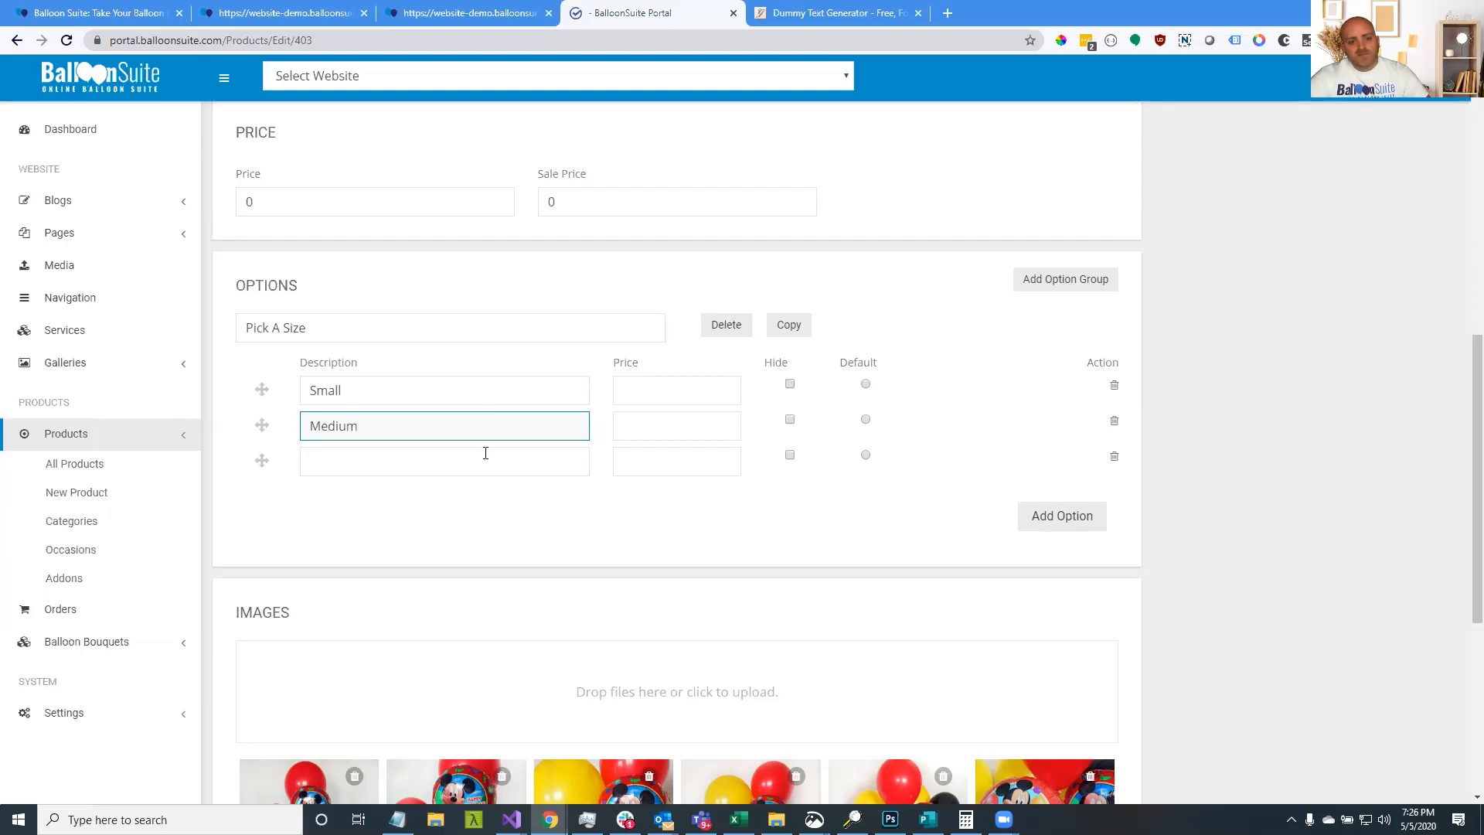
click(486, 454)
text(Large)
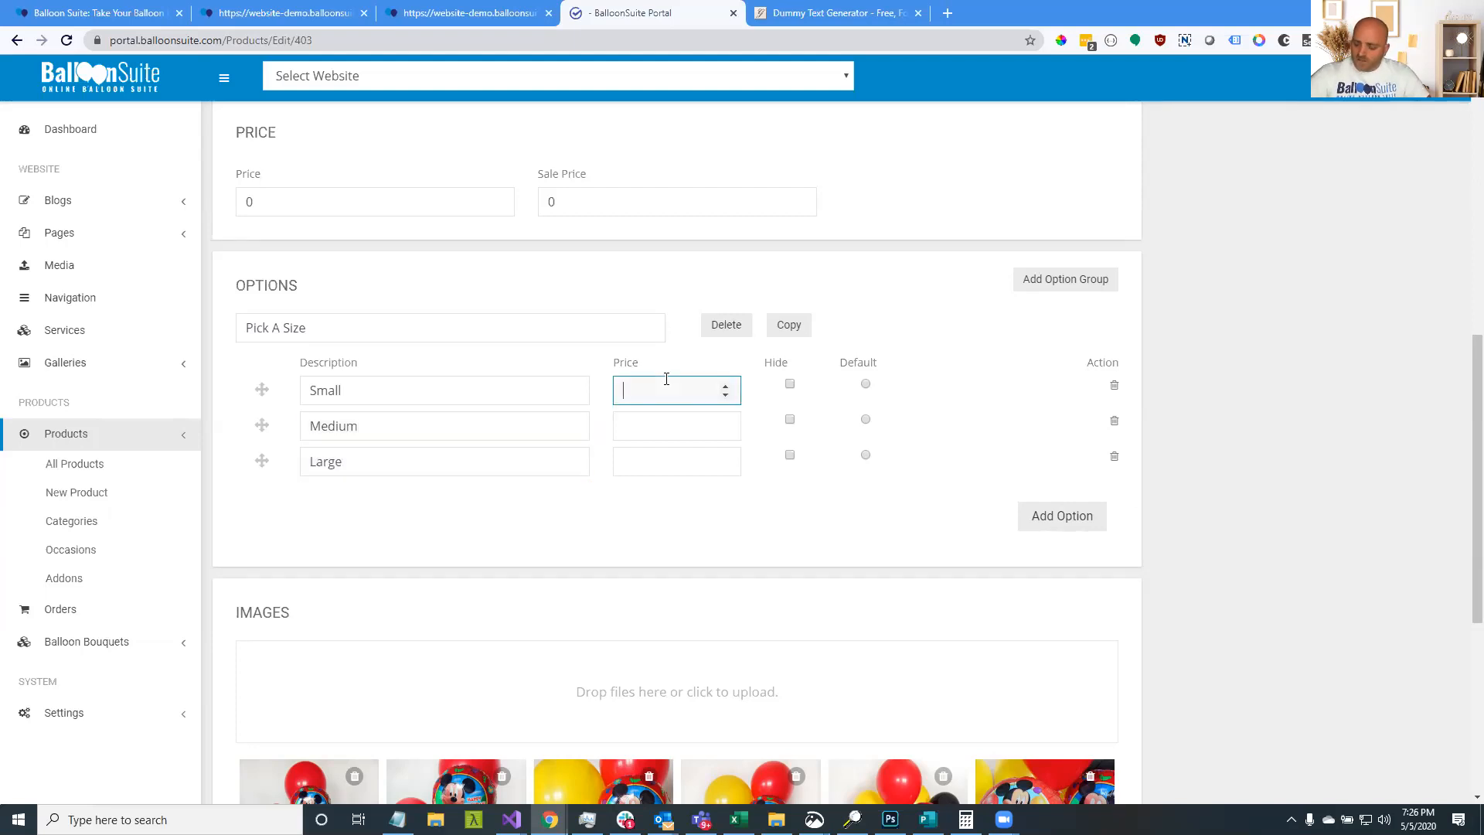
Price the options at Small 80, Medium 100 and Large 150
click(667, 379)
text(80)
key(Tab)
click(660, 416)
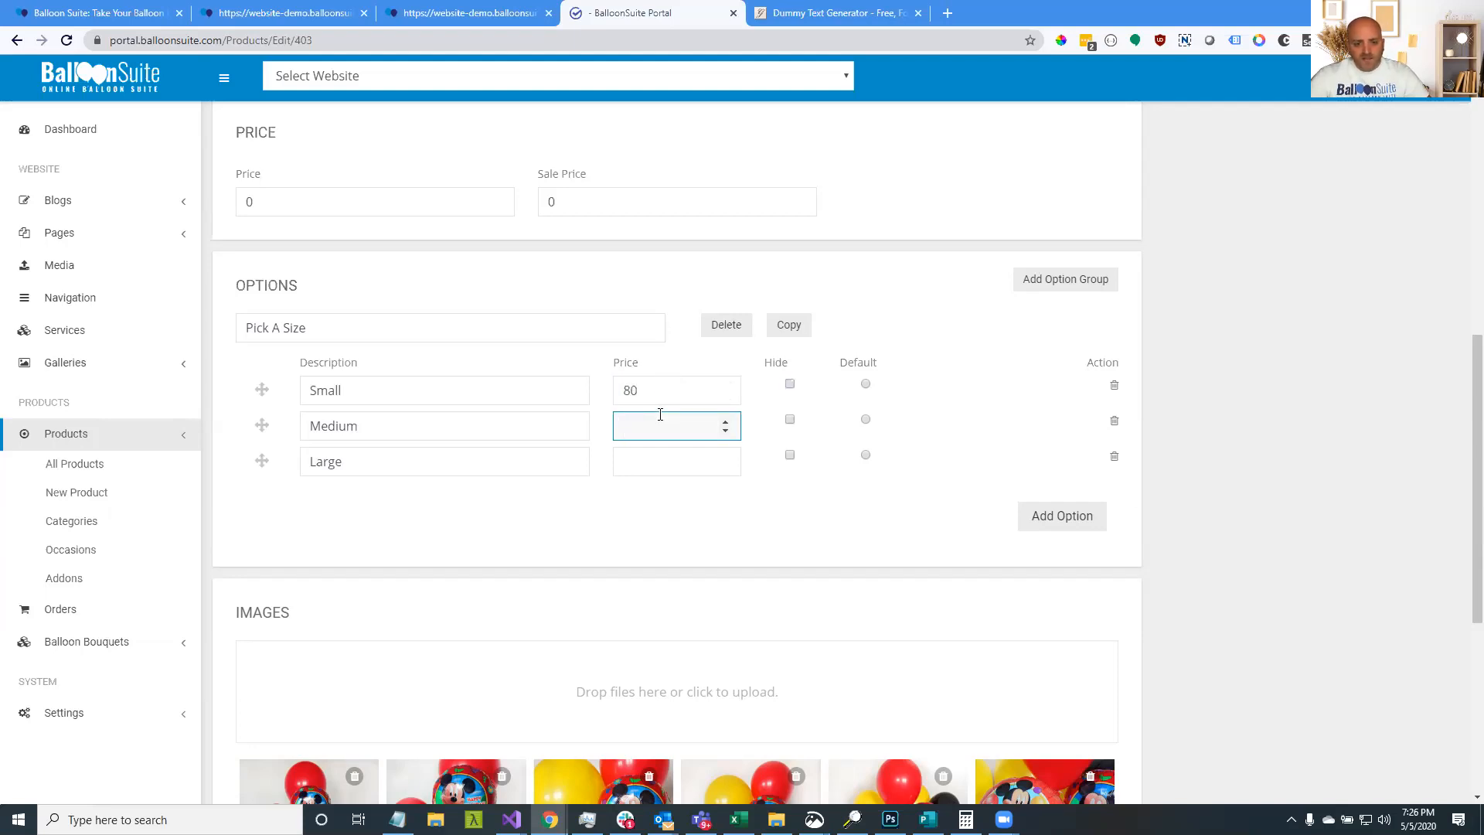
click(658, 459)
text(150)
click(666, 507)
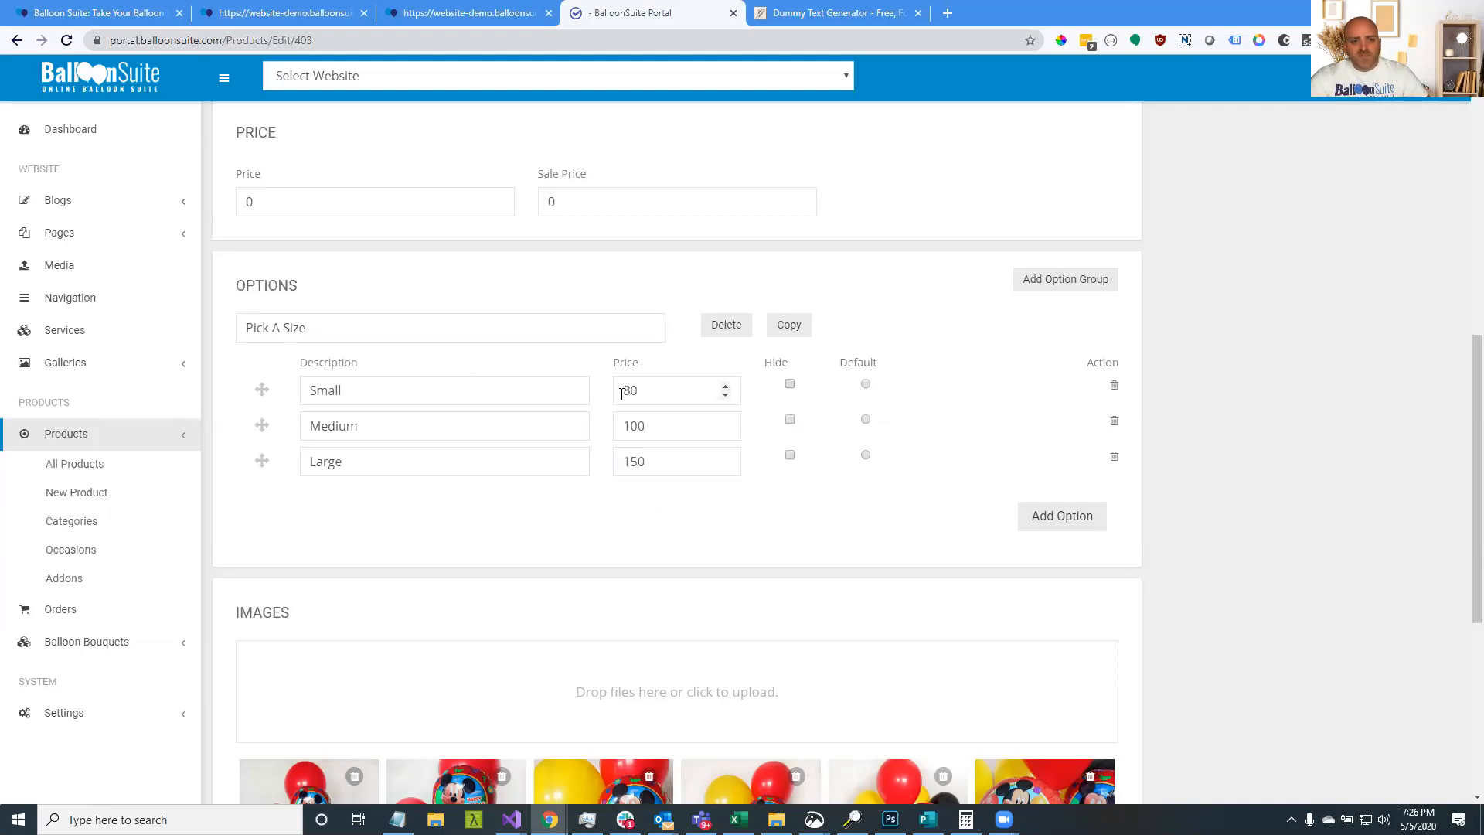
Verify the base price of 0 and the three option prices, then save the product
click(359, 198)
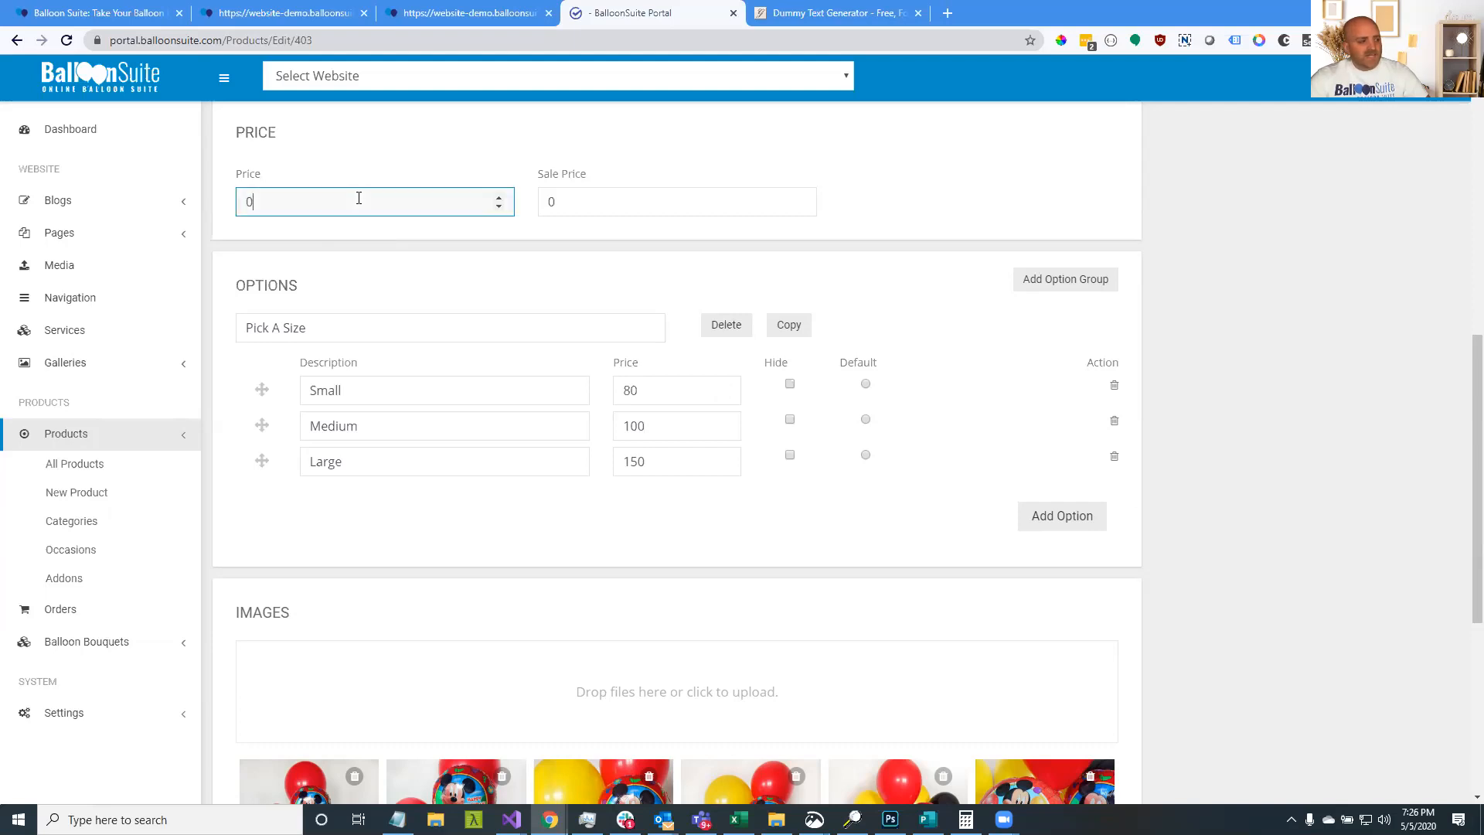
double_click(624, 388)
double_click(656, 425)
double_click(642, 462)
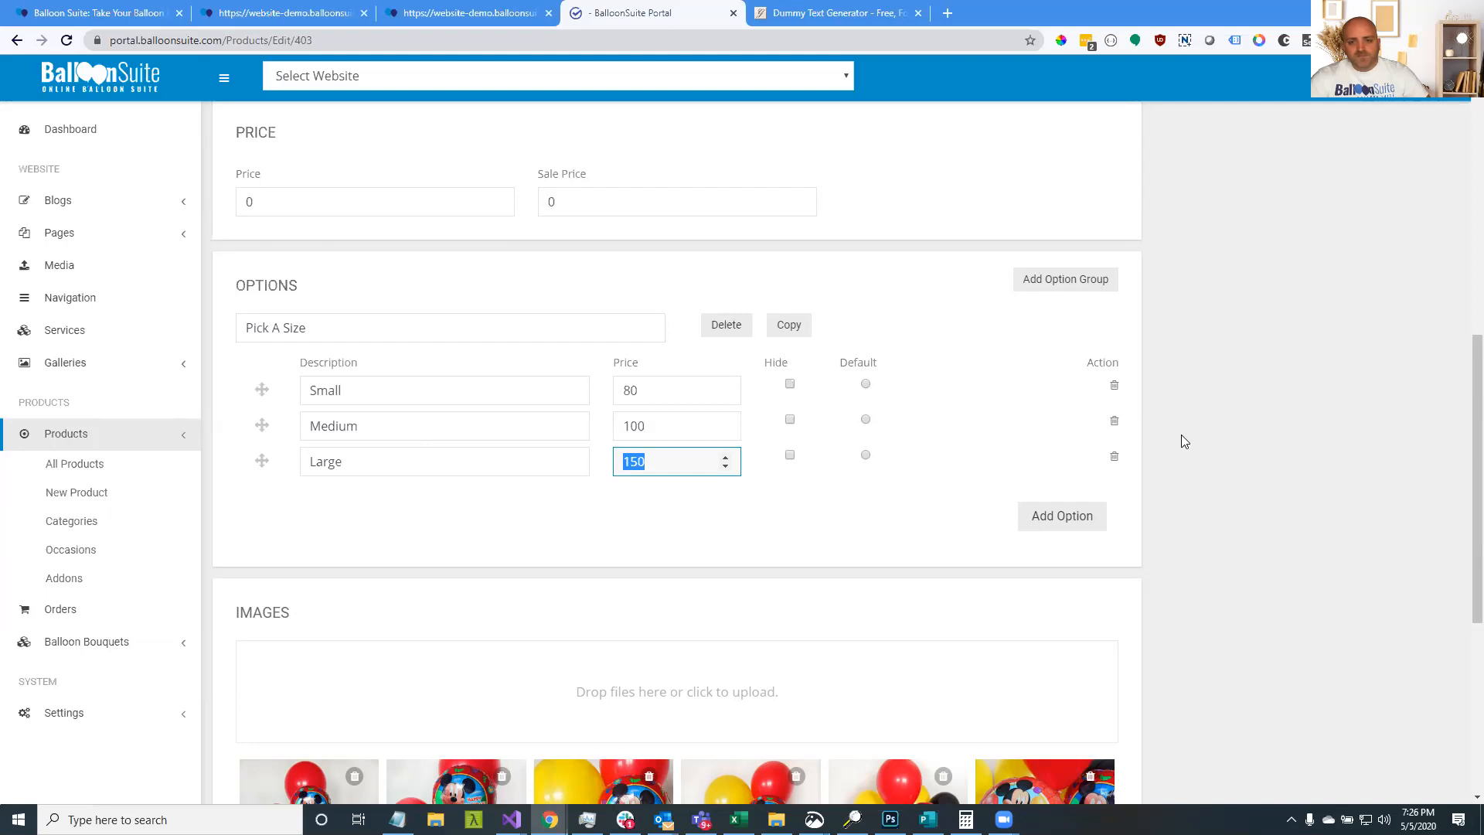
scroll(1342, 371, up, 10)
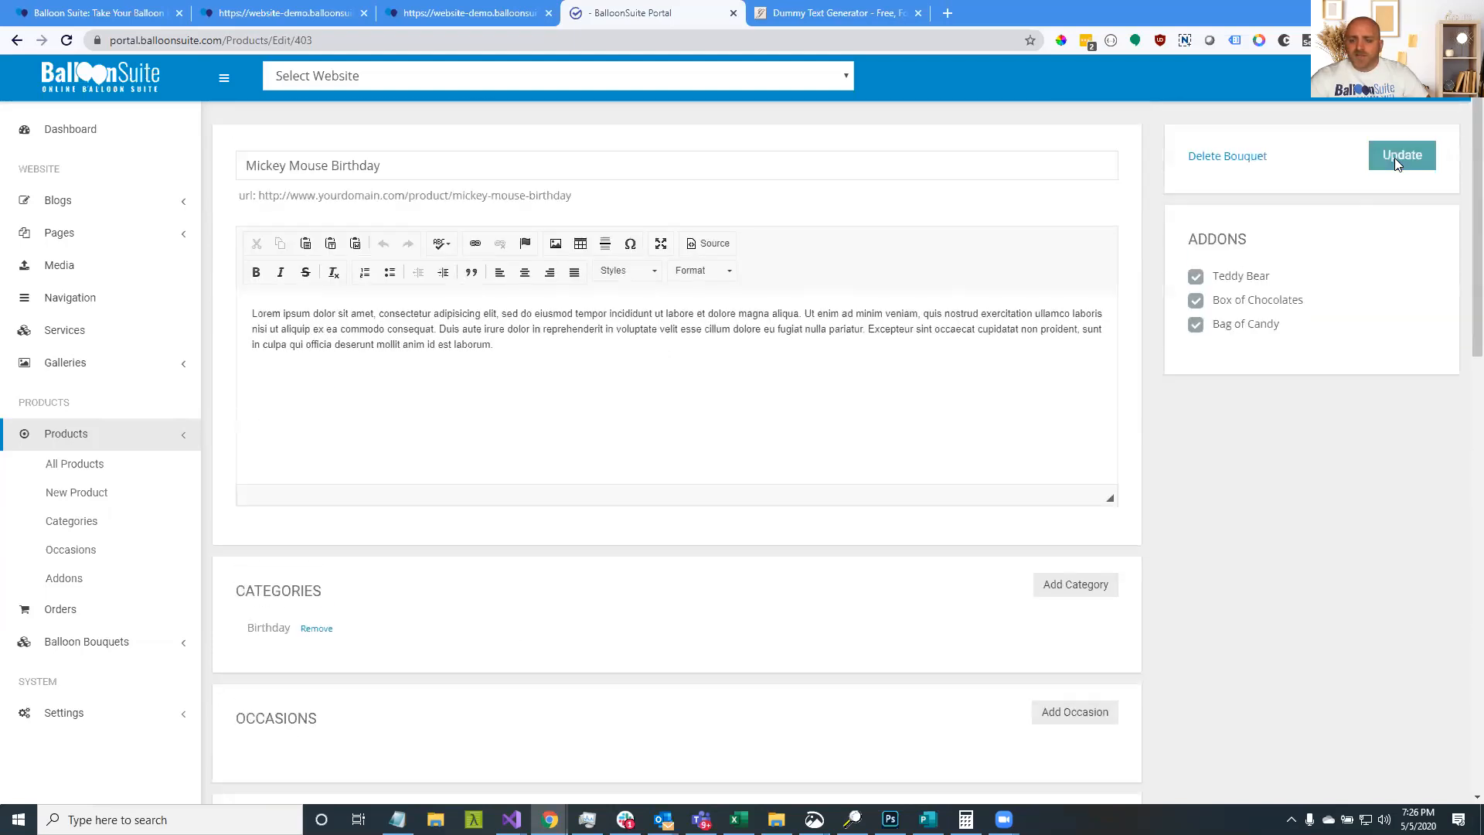
click(1397, 158)
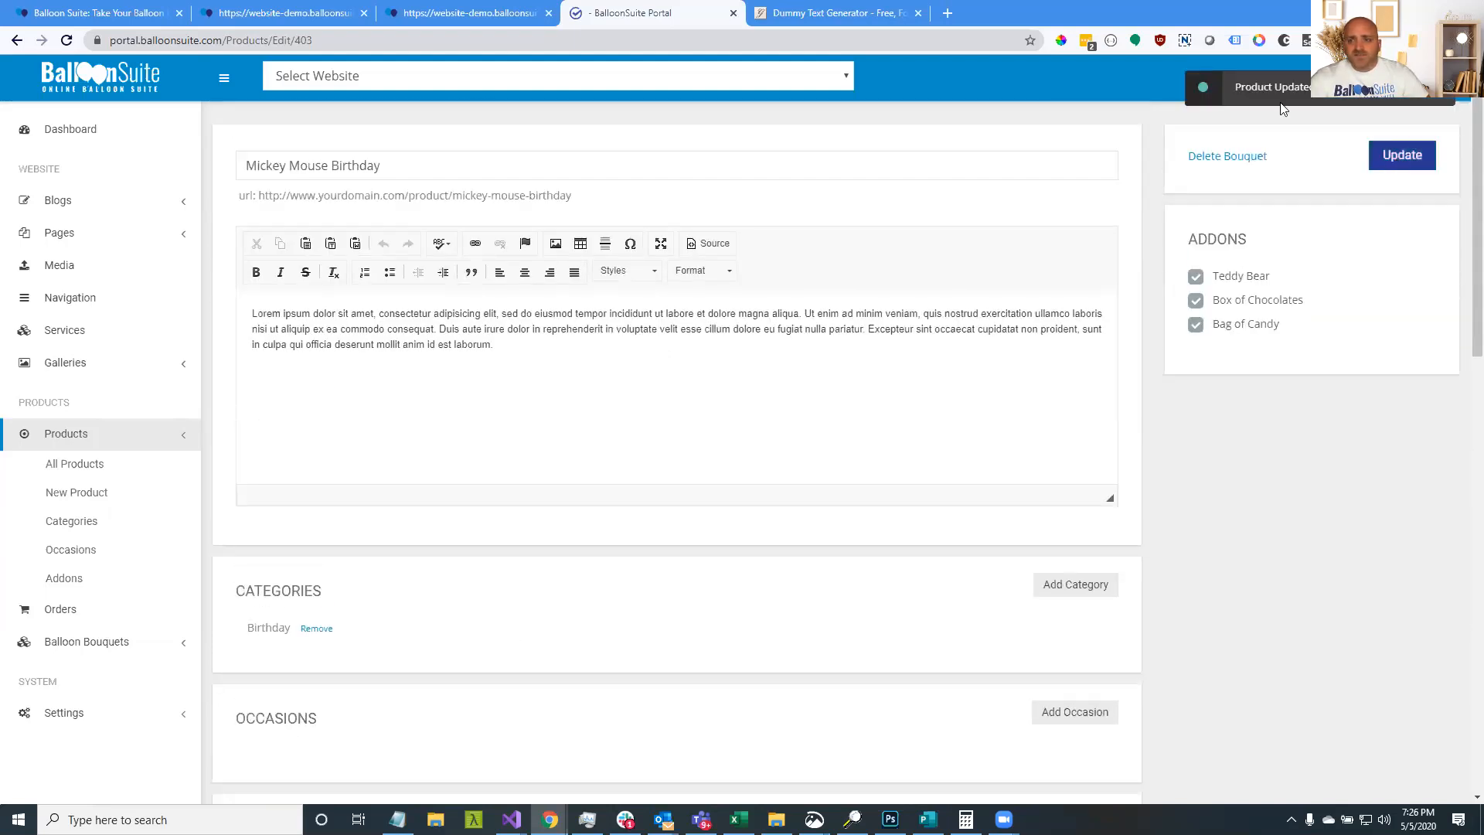
Reload the storefront Mickey Mouse Birthday page and choose the Medium size for $100.00
click(428, 22)
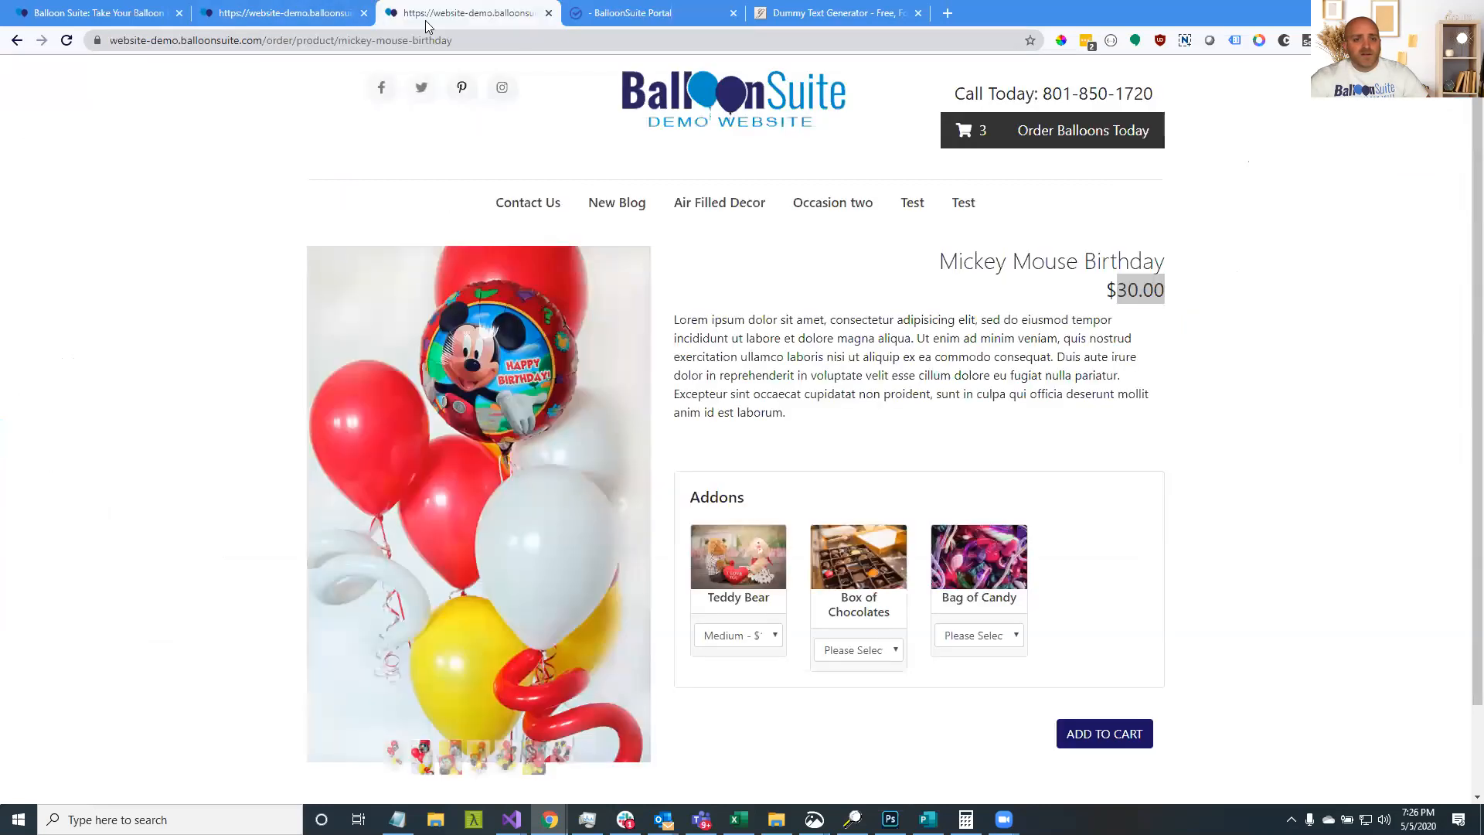
click(67, 41)
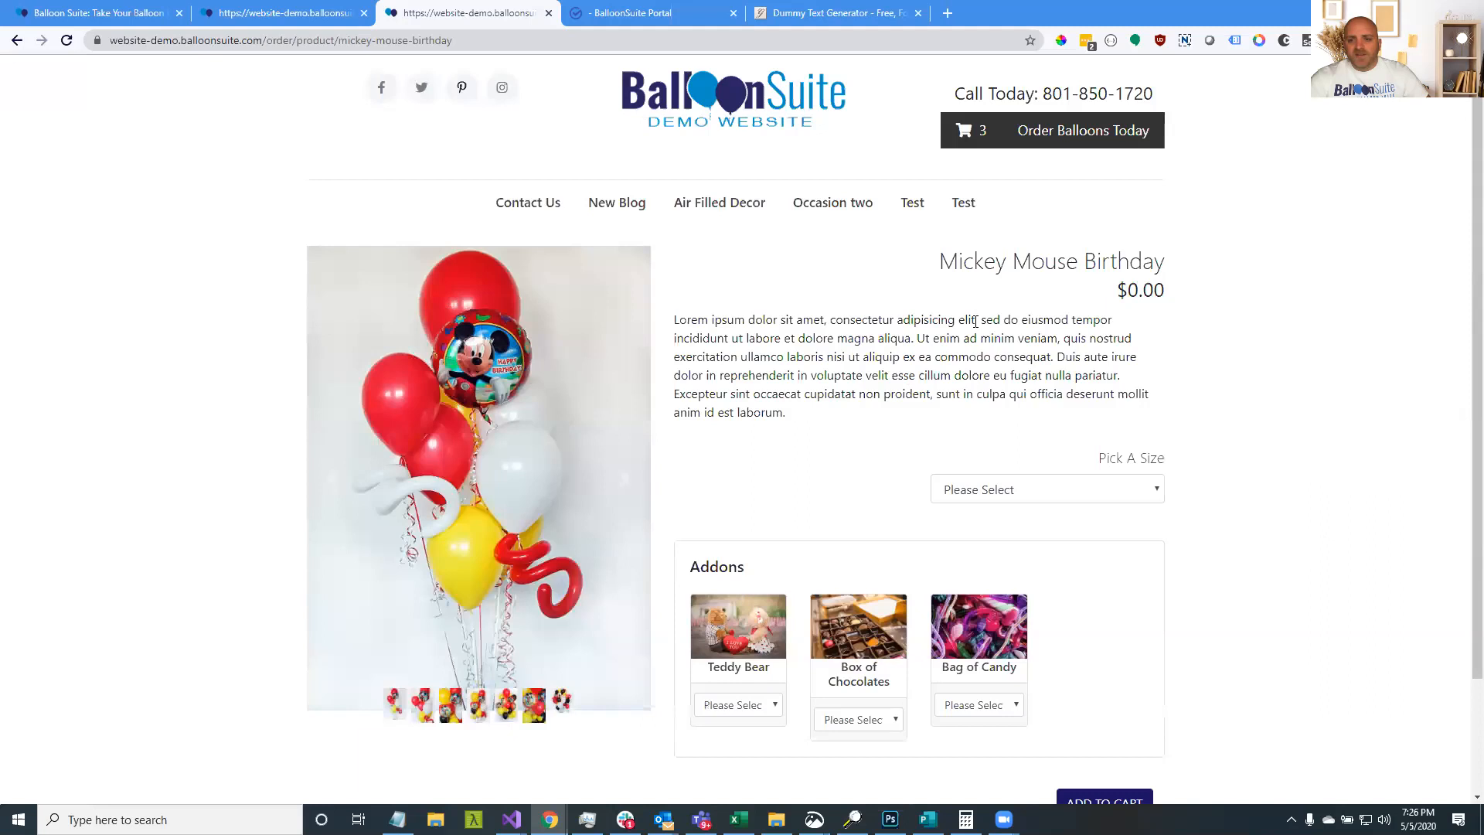
drag(1165, 295, 1135, 294)
click(1019, 495)
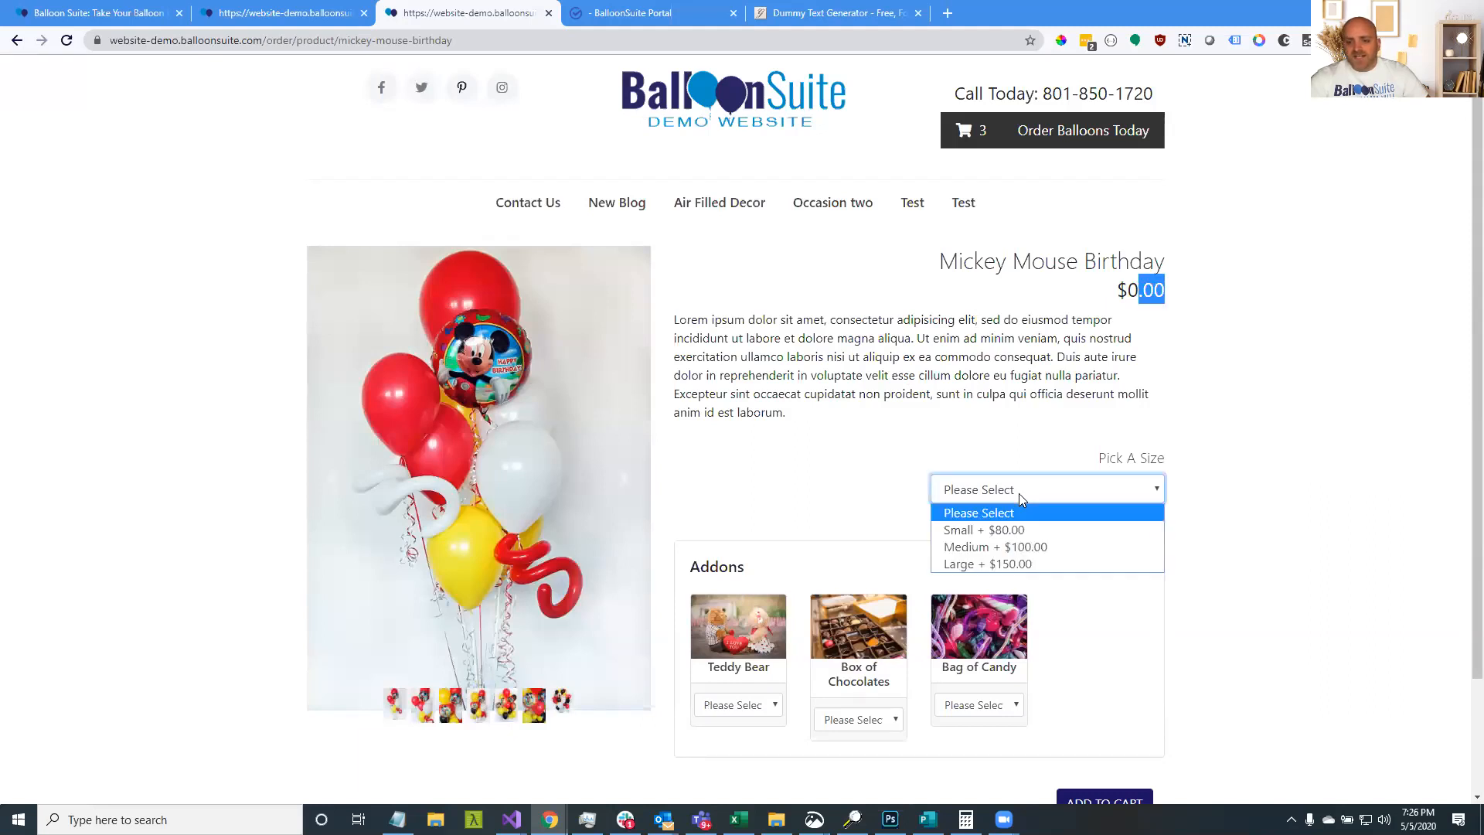
click(1049, 551)
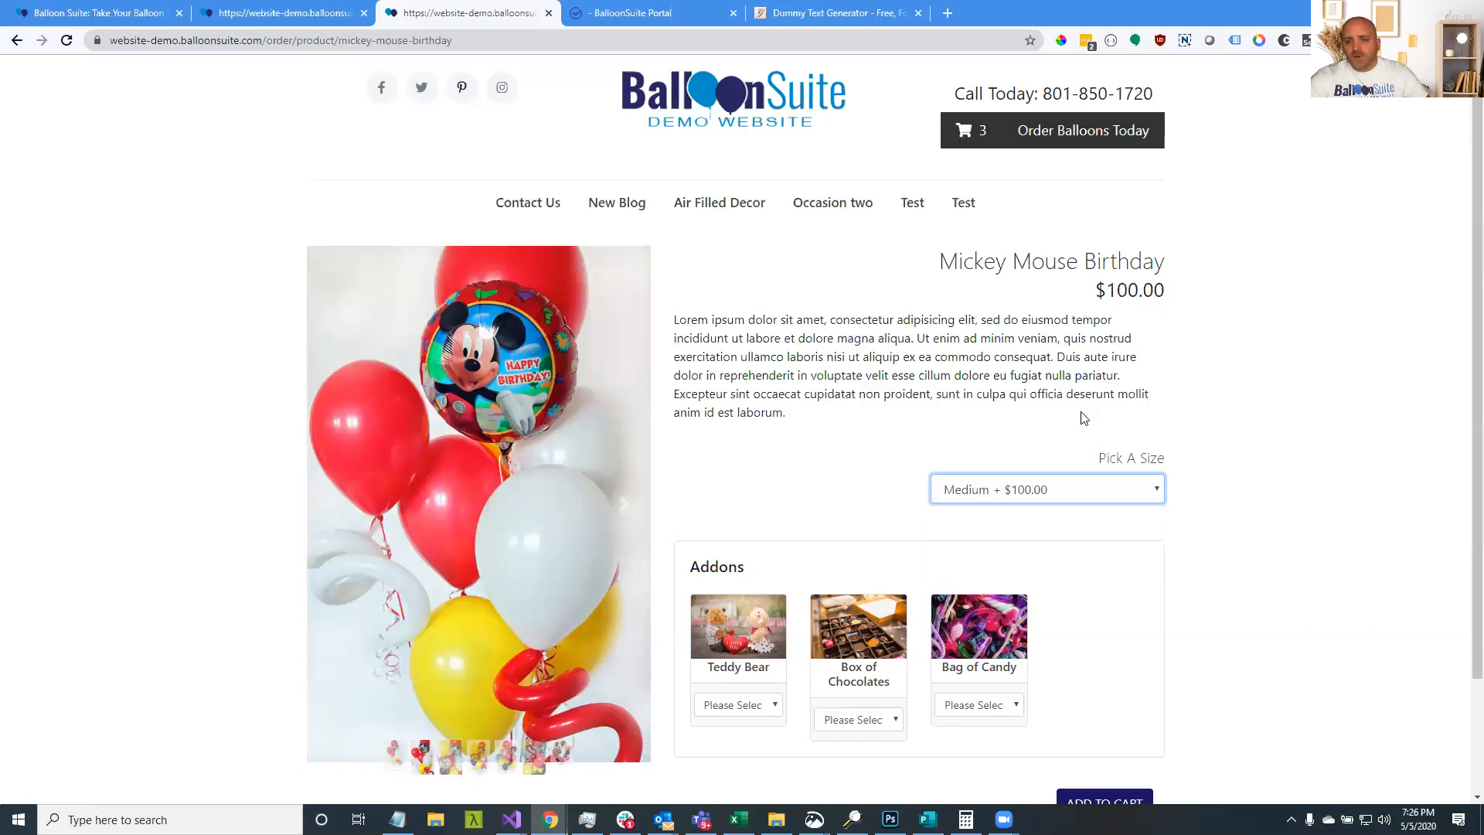
click(1113, 311)
drag(1155, 291, 1107, 291)
scroll(778, 527, down, 2)
Add a Medium Teddy Bear for a $110 total, then go to the order page
click(765, 568)
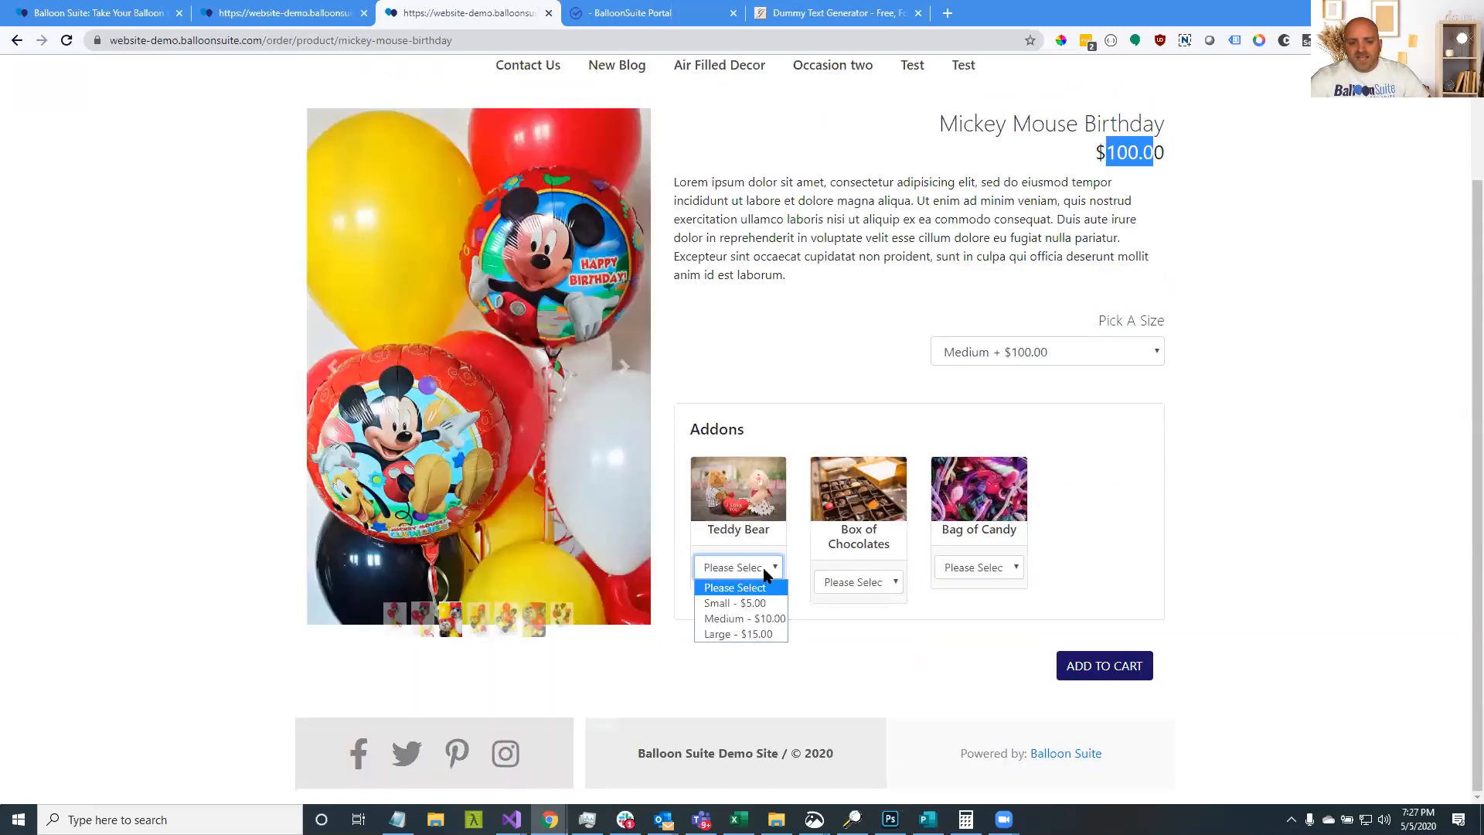
click(748, 618)
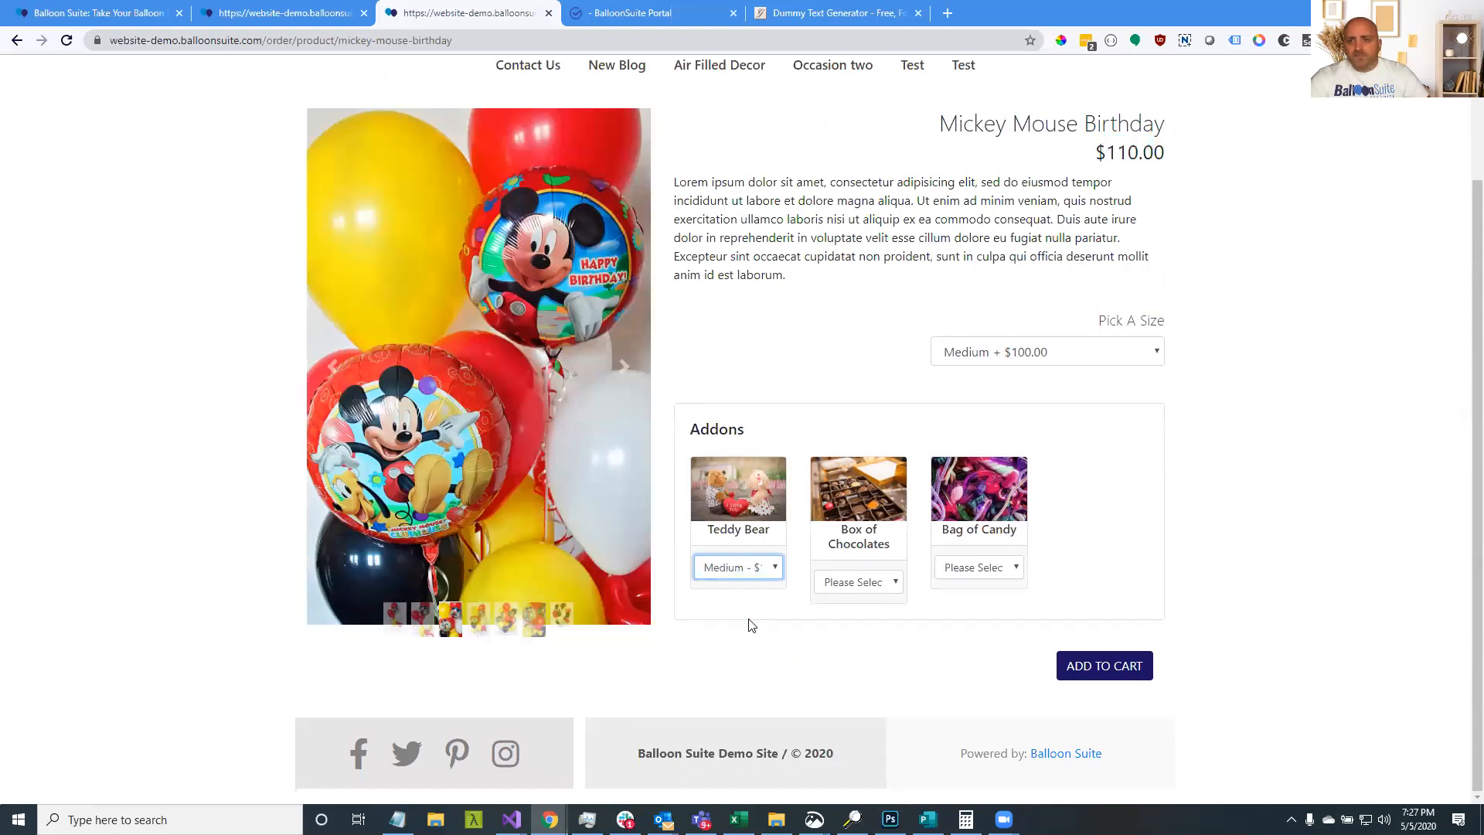
scroll(1010, 318, up, 2)
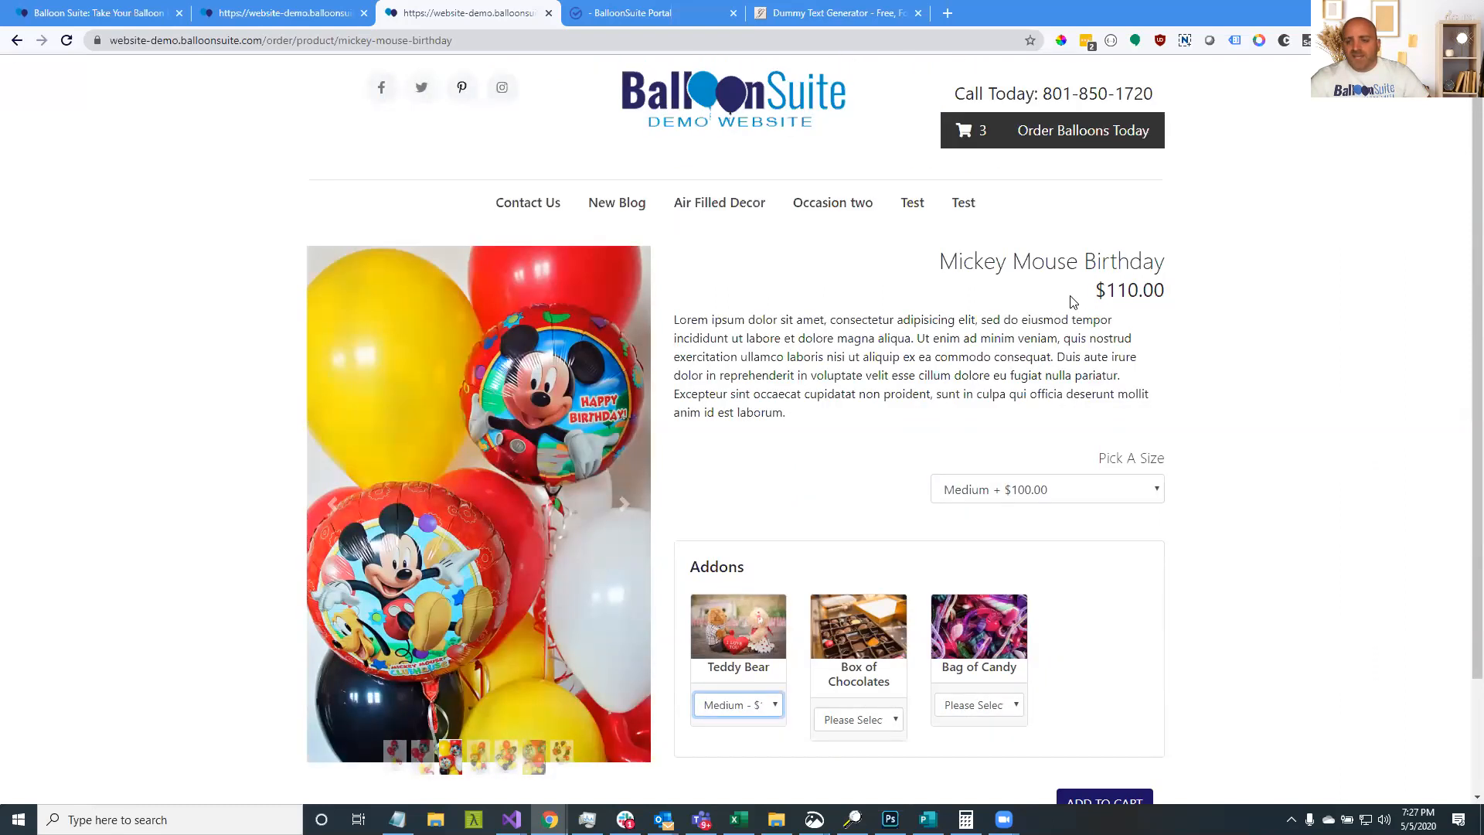
scroll(1013, 420, down, 2)
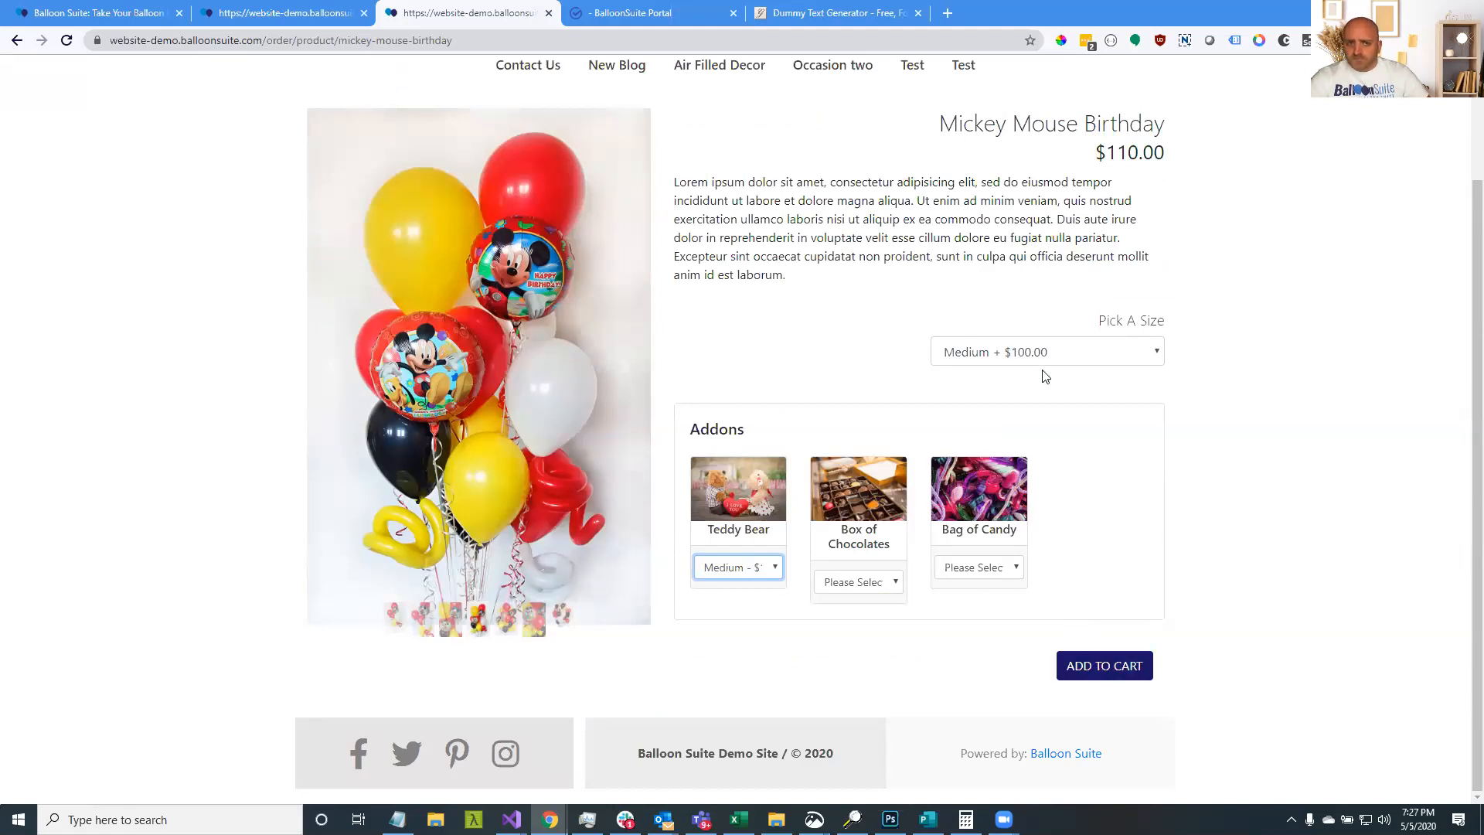
click(282, 25)
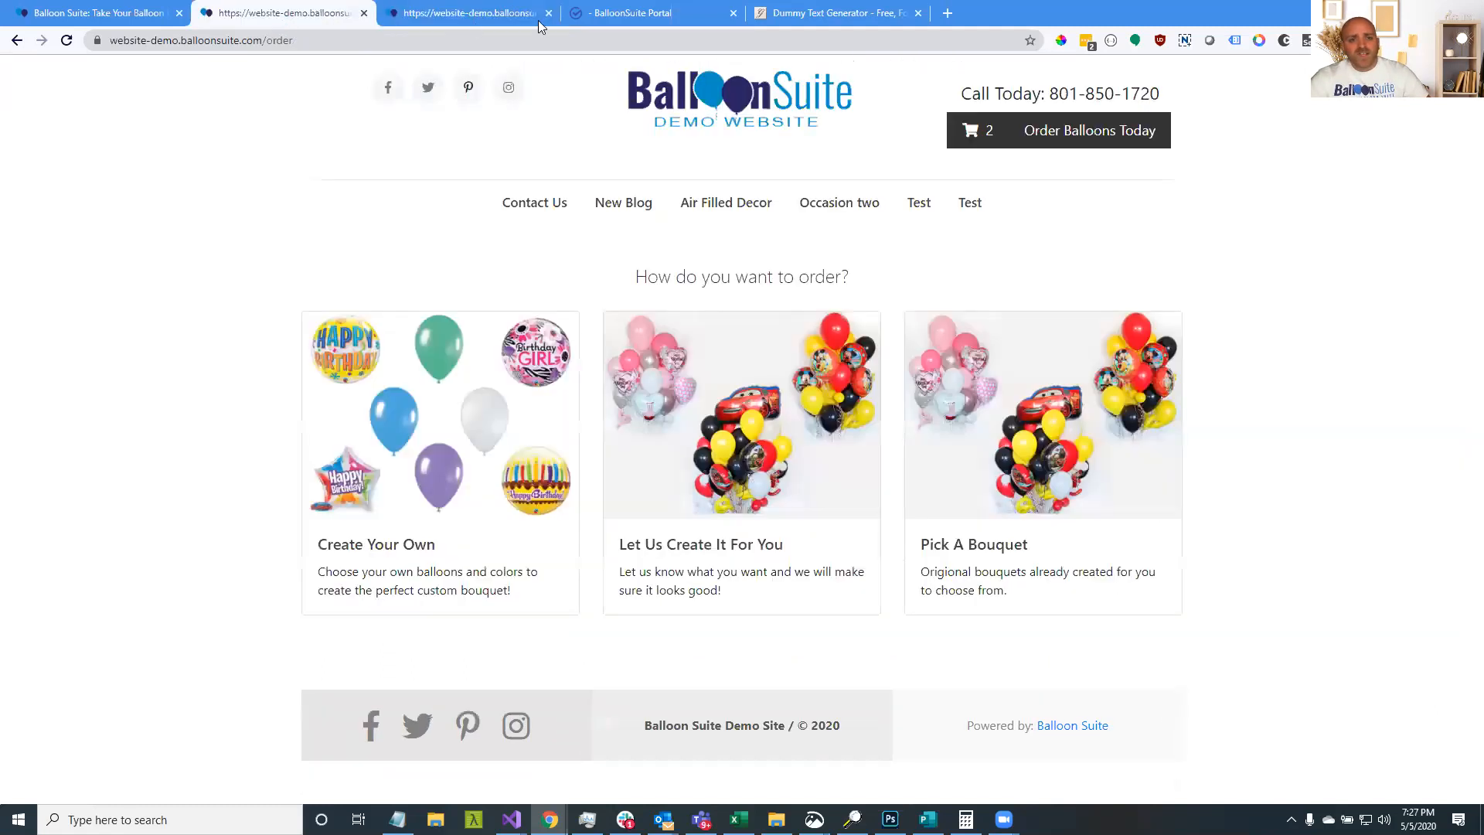
Add a second option group named 'Pick A Color' with Red as its first choice
click(615, 18)
scroll(462, 549, down, 7)
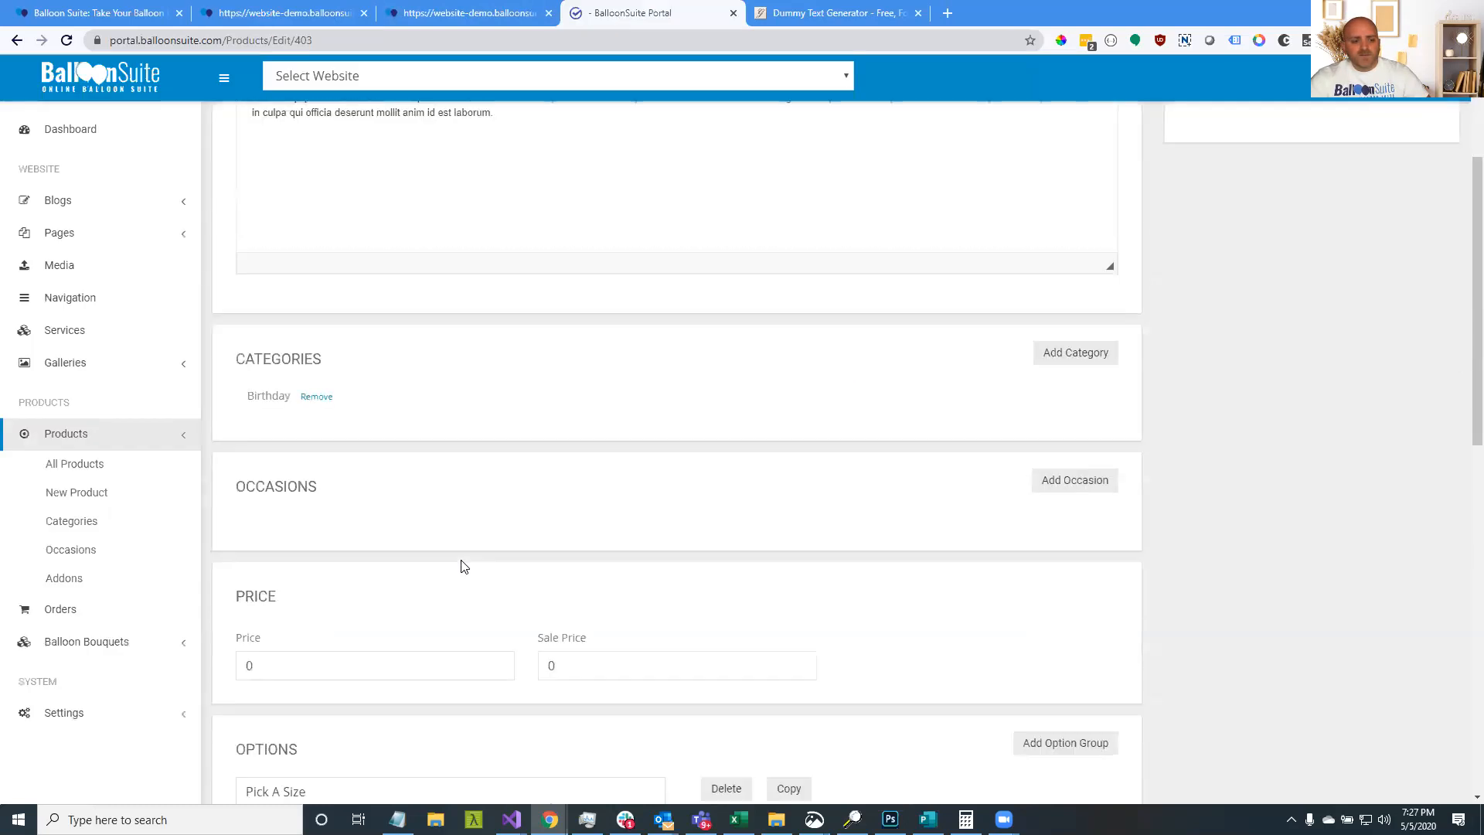
click(1065, 442)
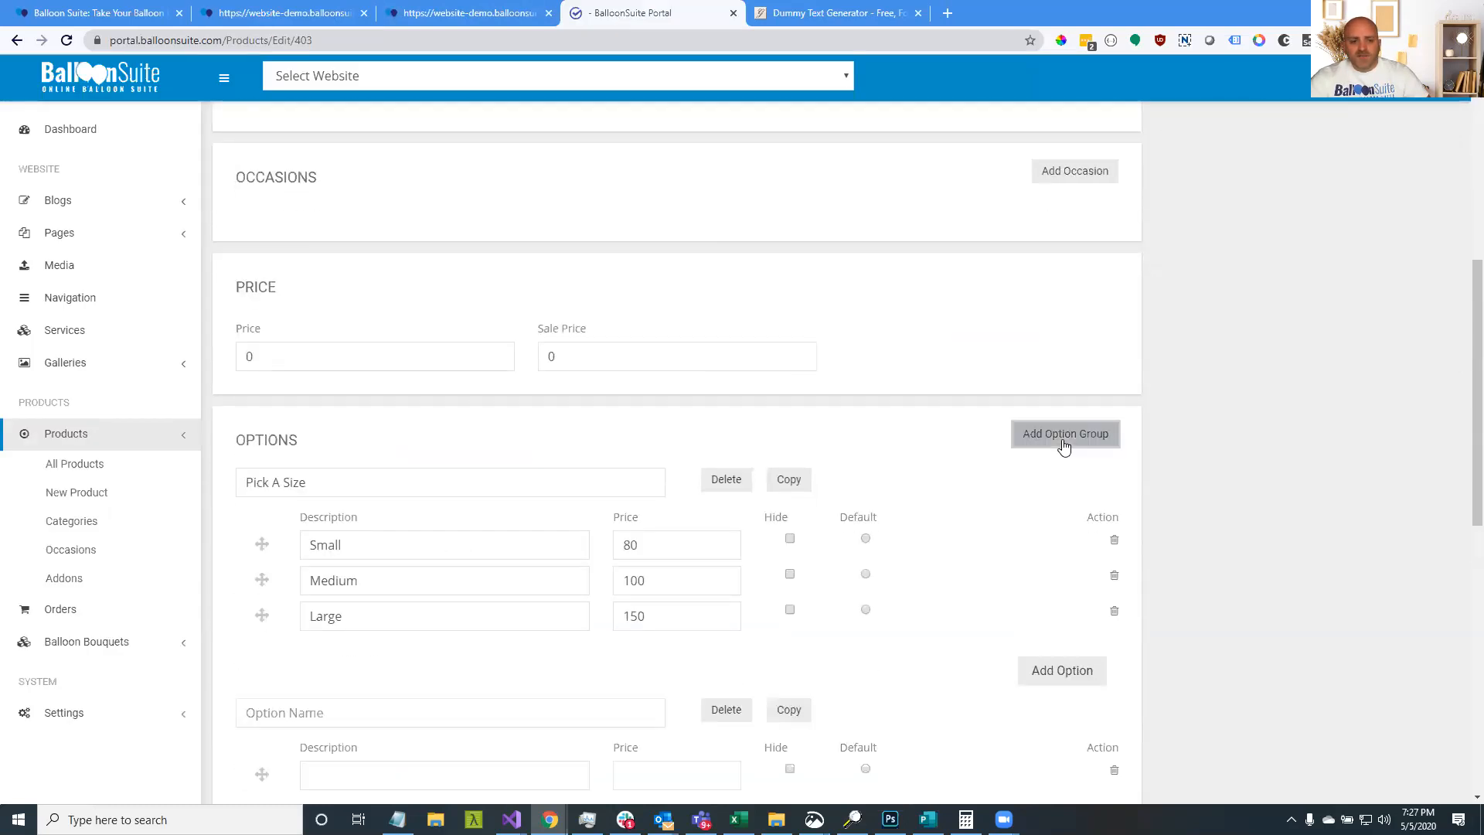
scroll(483, 602, down, 3)
click(450, 483)
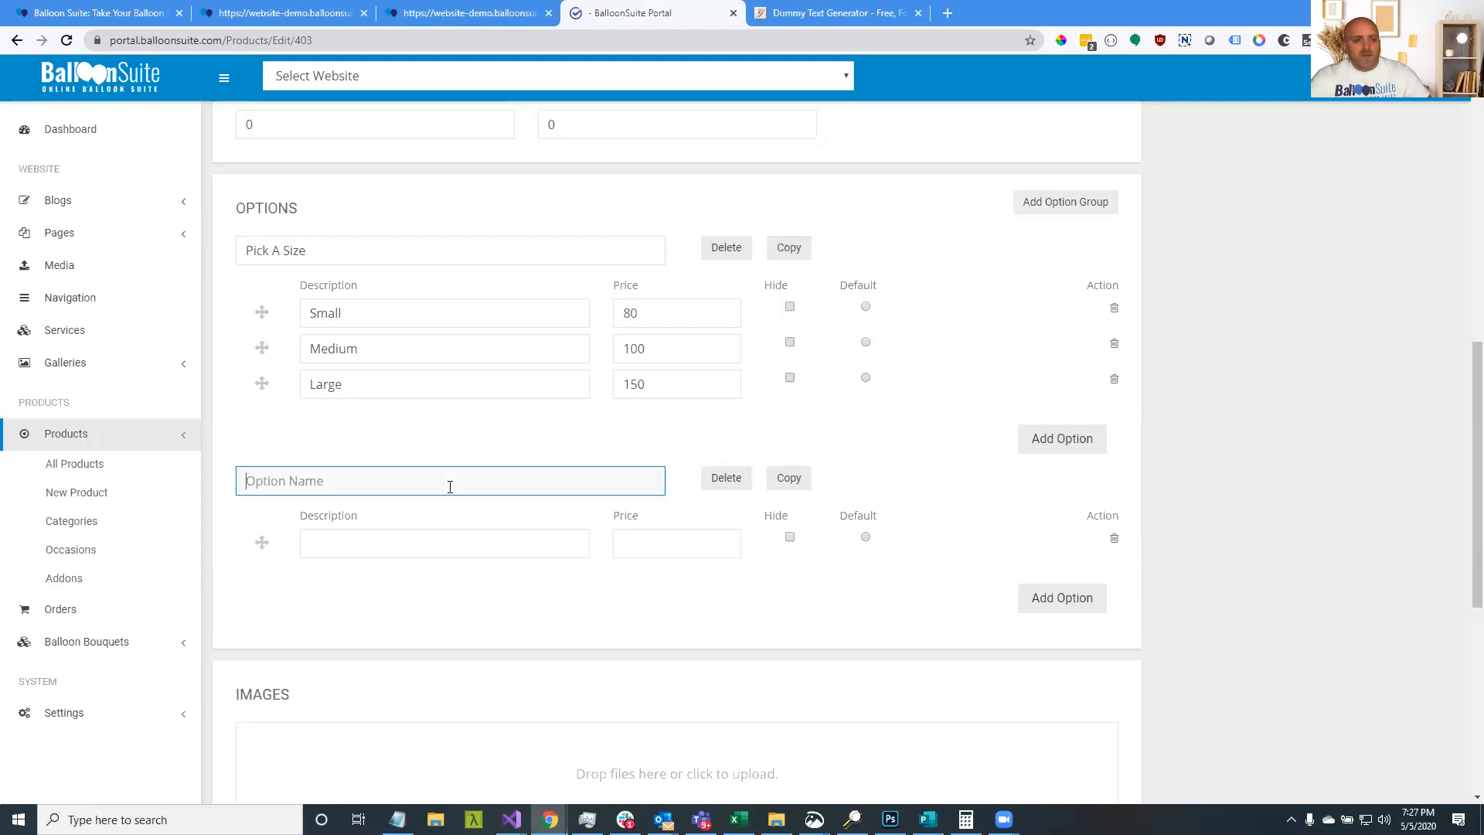
text(Pick A Color)
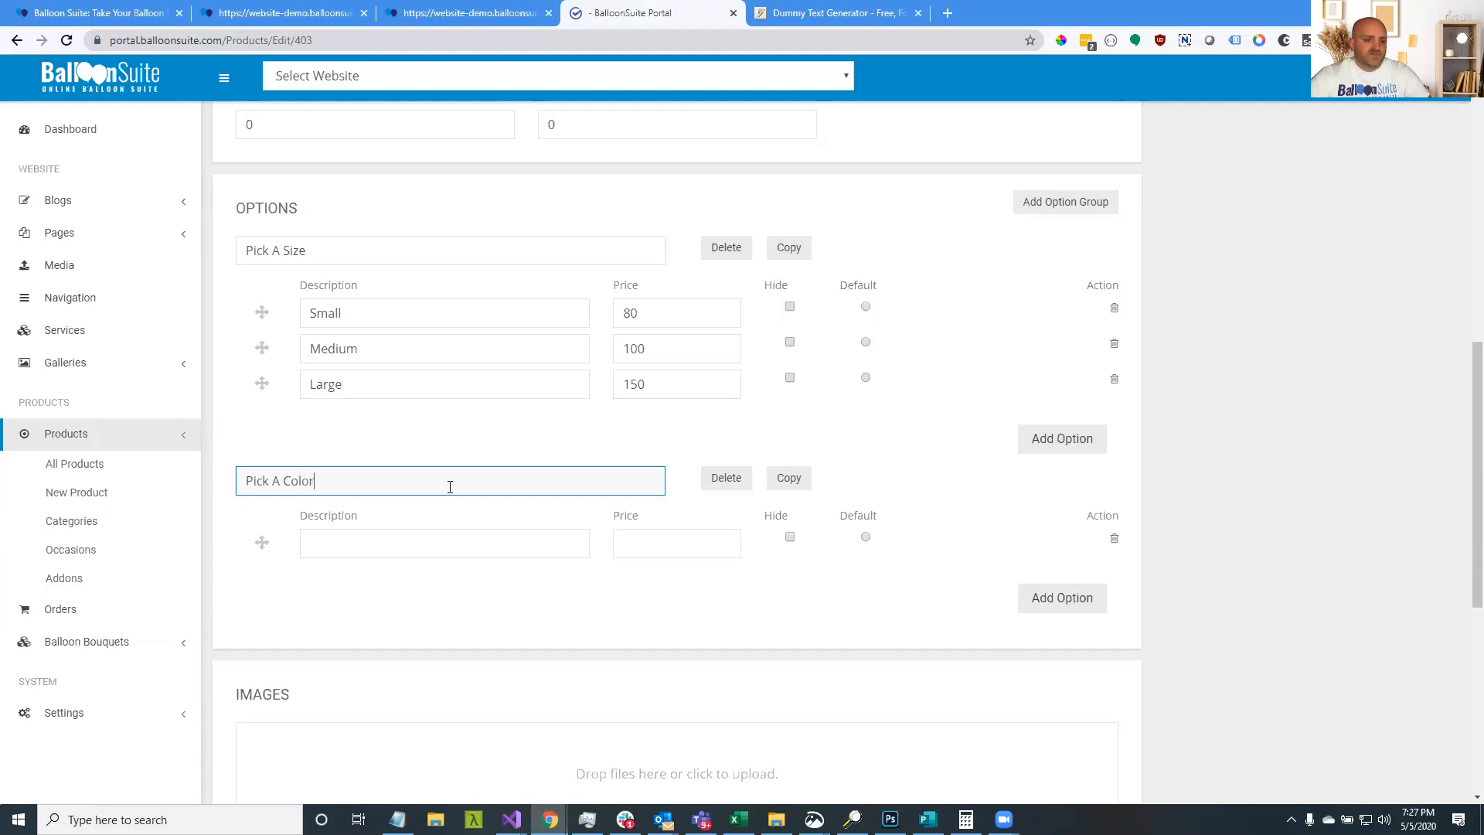
click(439, 550)
text(Red)
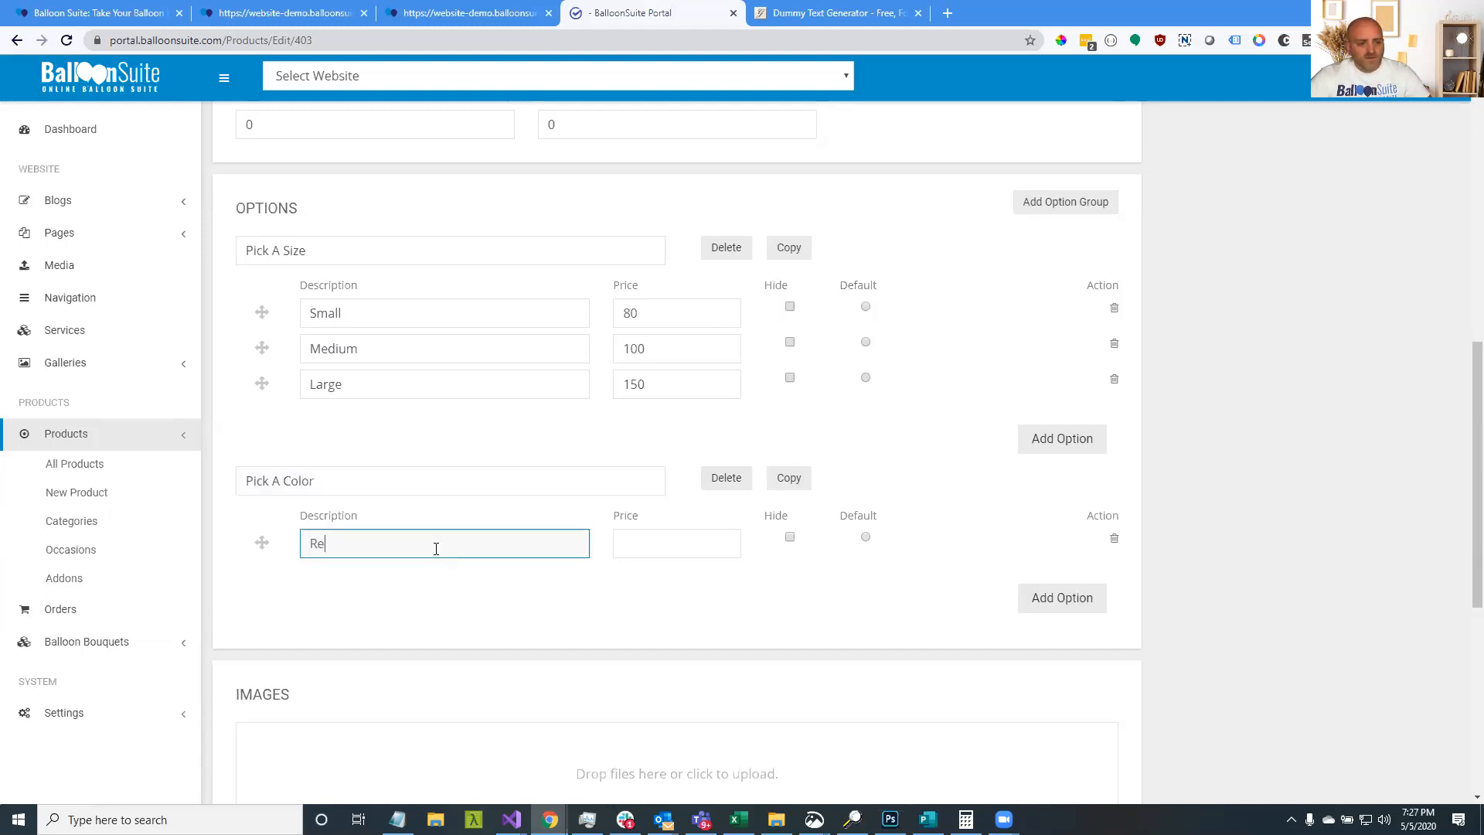
Add two more colour choices, Yellow and Blue
click(1039, 601)
click(1053, 630)
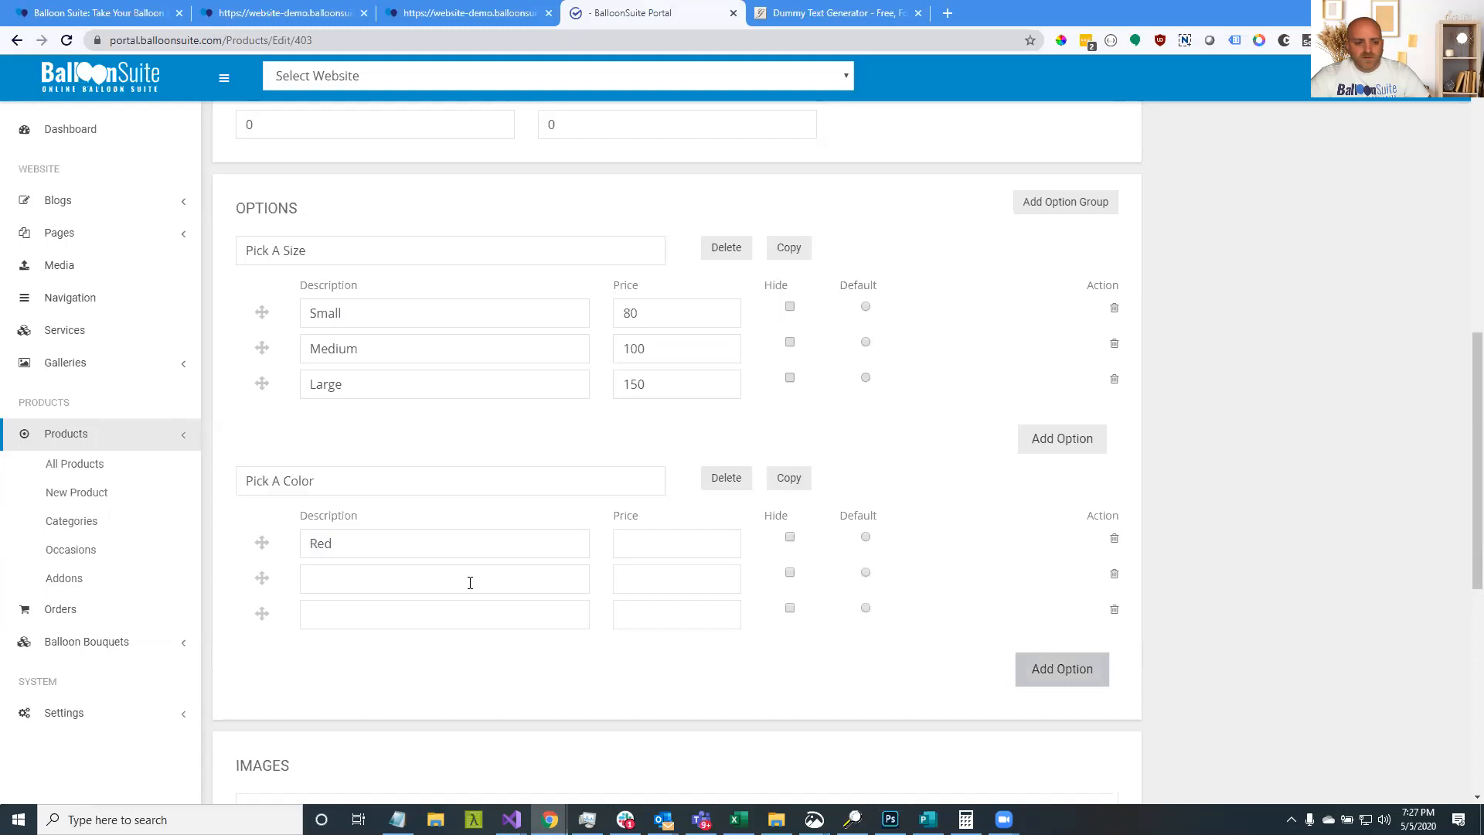
click(444, 582)
text(Yellow)
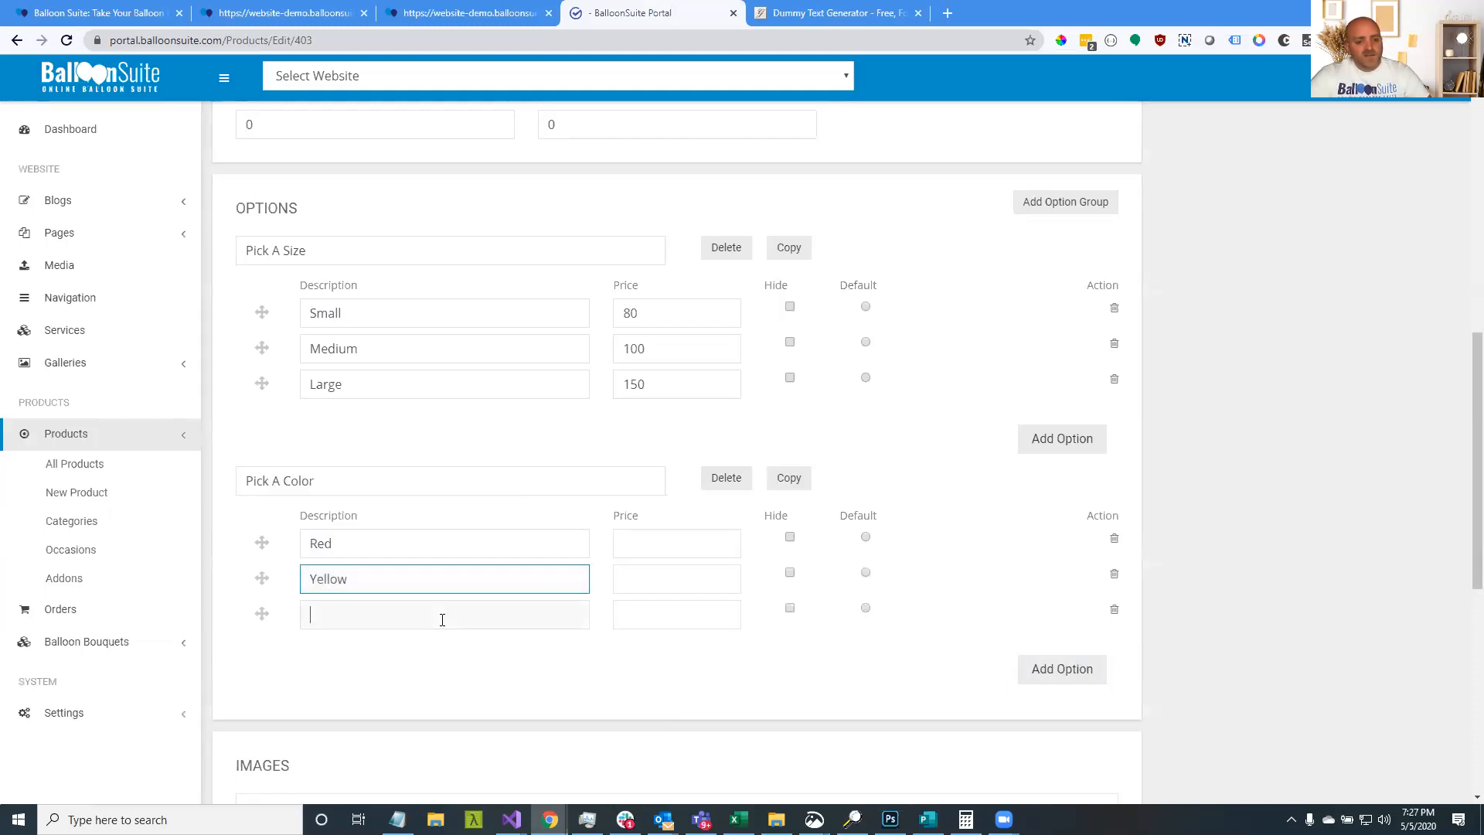
click(442, 620)
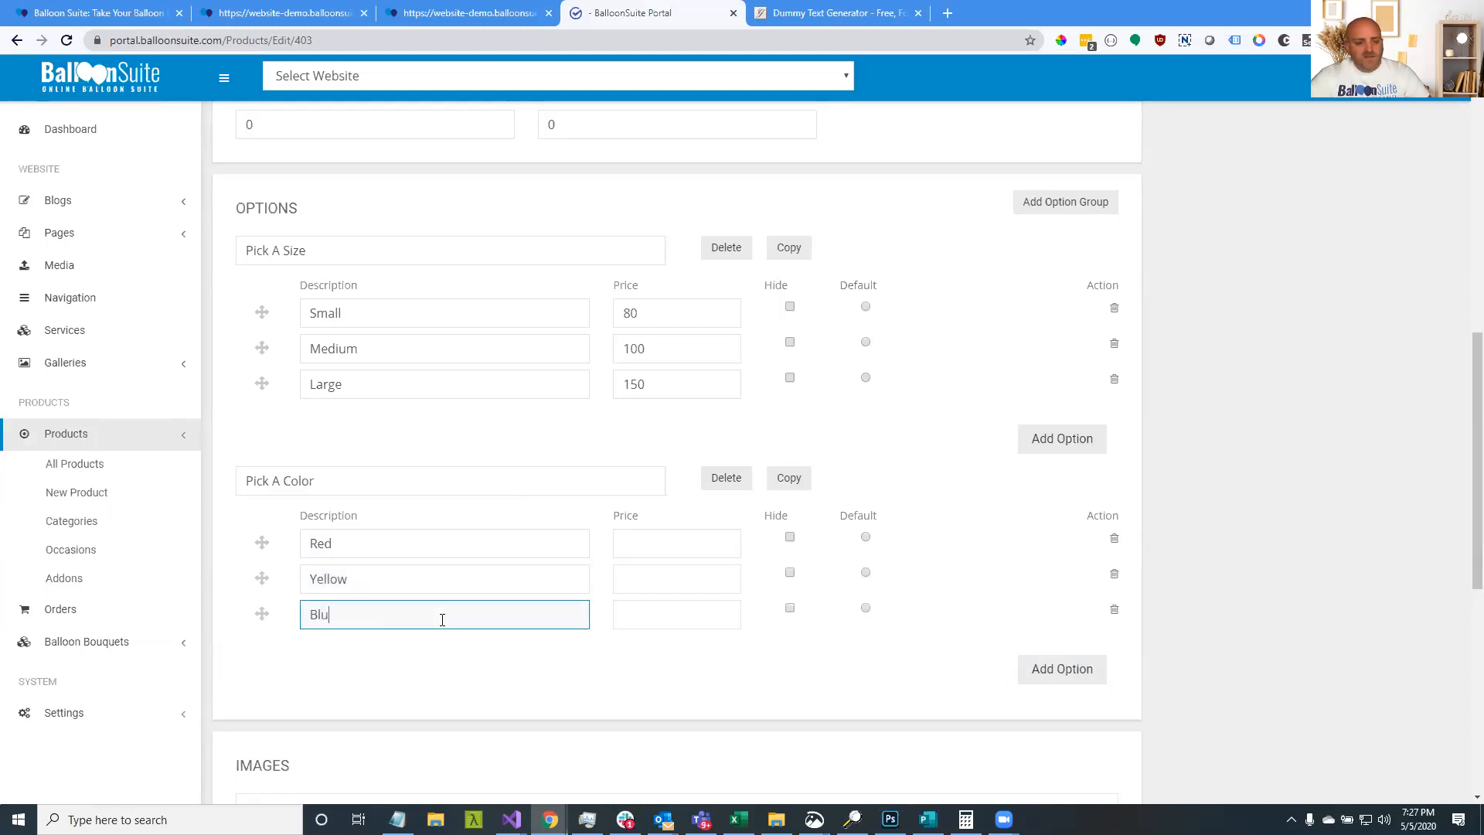
Set the Red, Yellow and Blue choice prices to 0
click(633, 547)
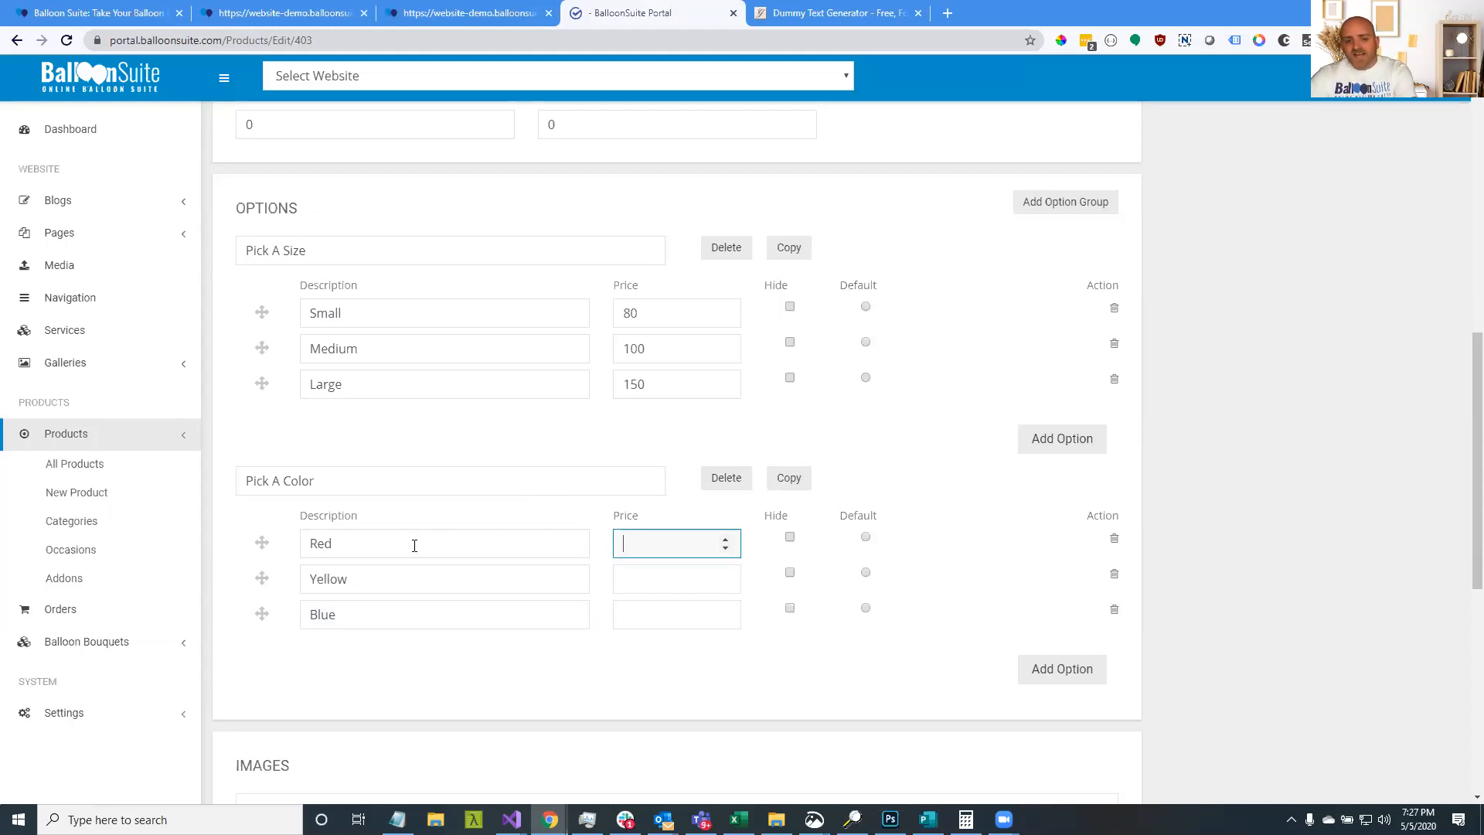
click(660, 592)
text(0)
click(700, 614)
text(0)
click(1200, 534)
scroll(1199, 533, up, 10)
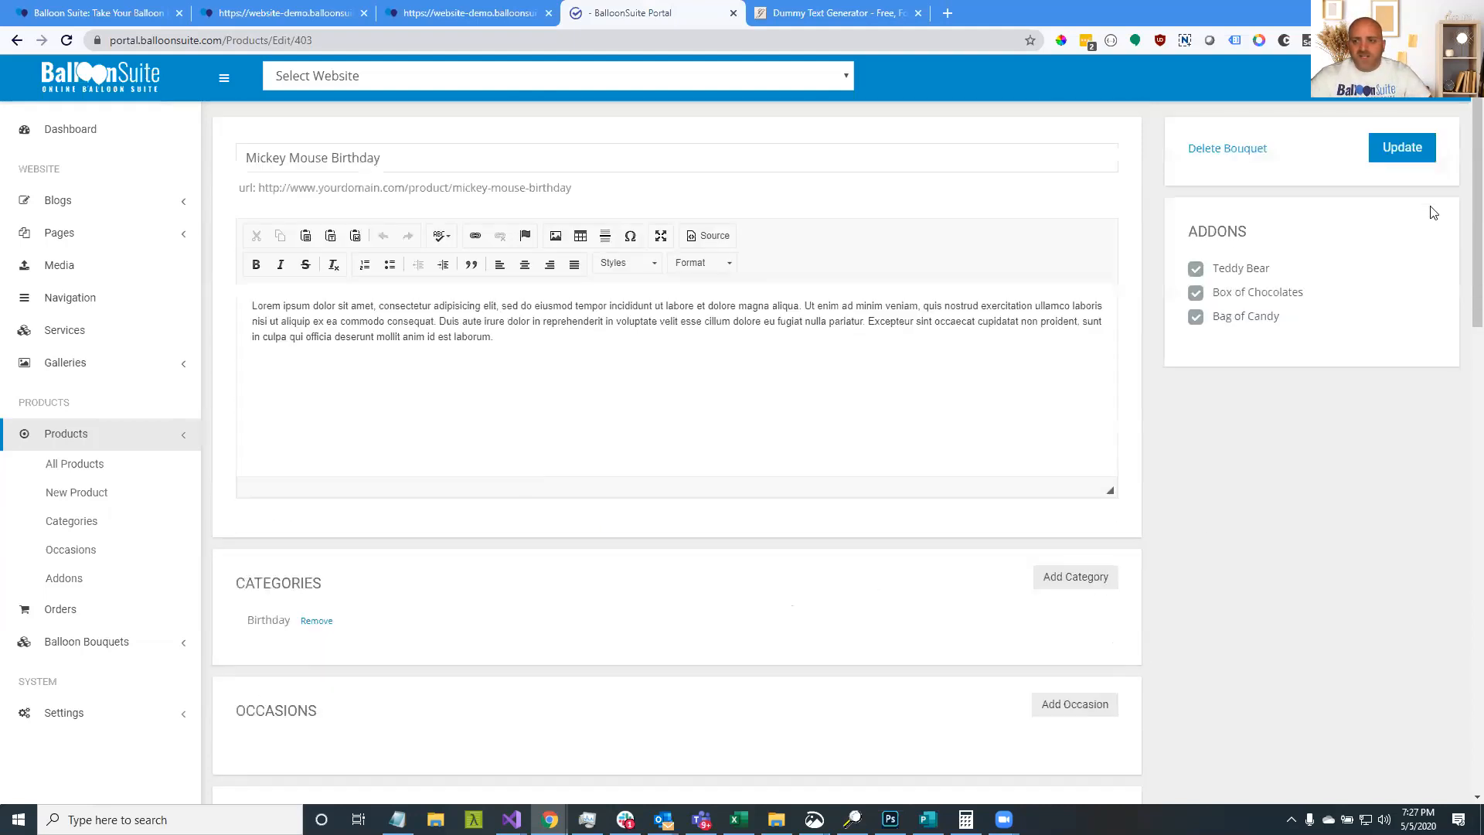
Save the bouquet, which fails with an Error adding product message
click(1403, 156)
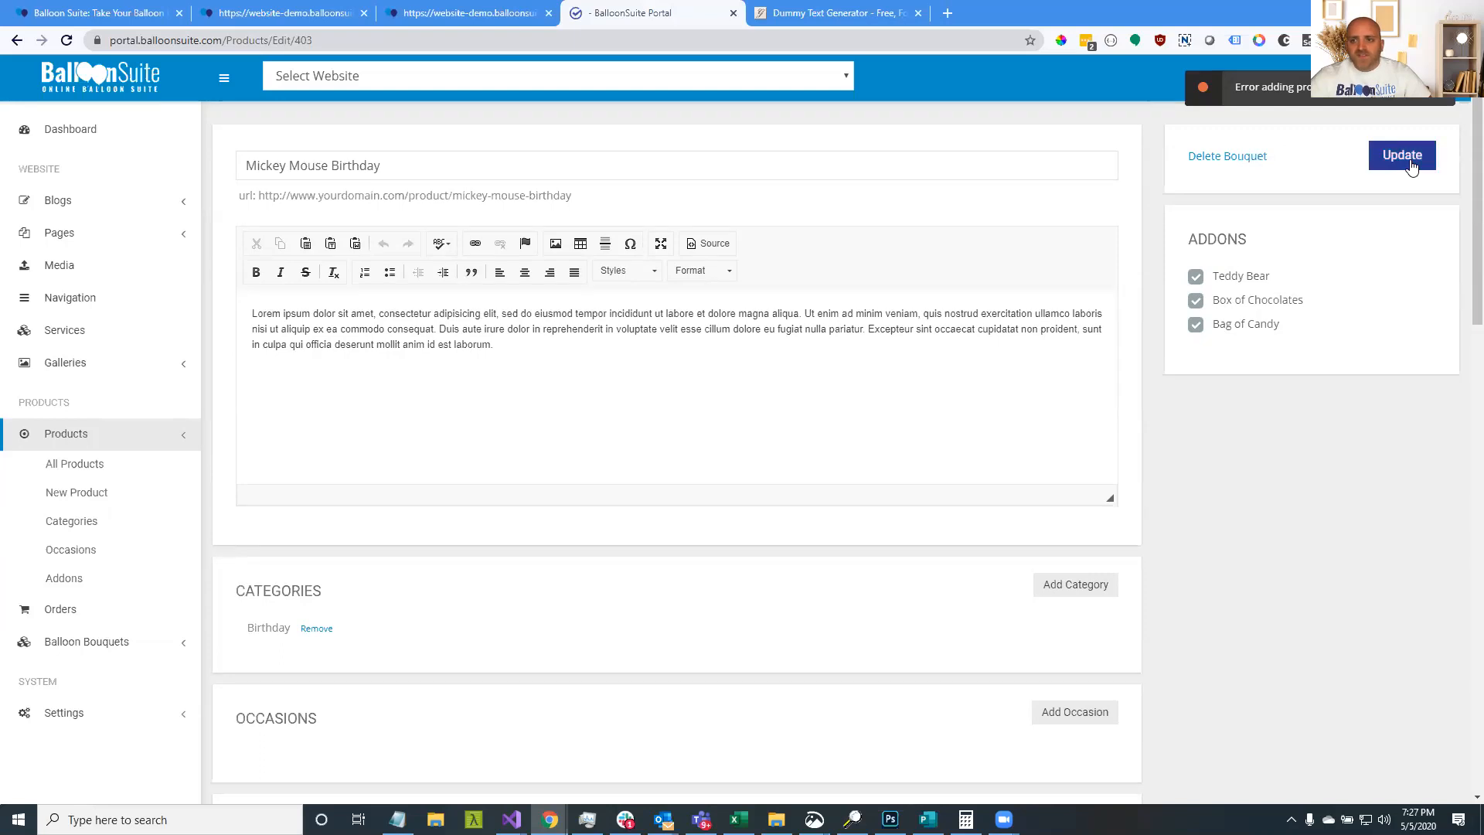
scroll(1222, 510, down, 6)
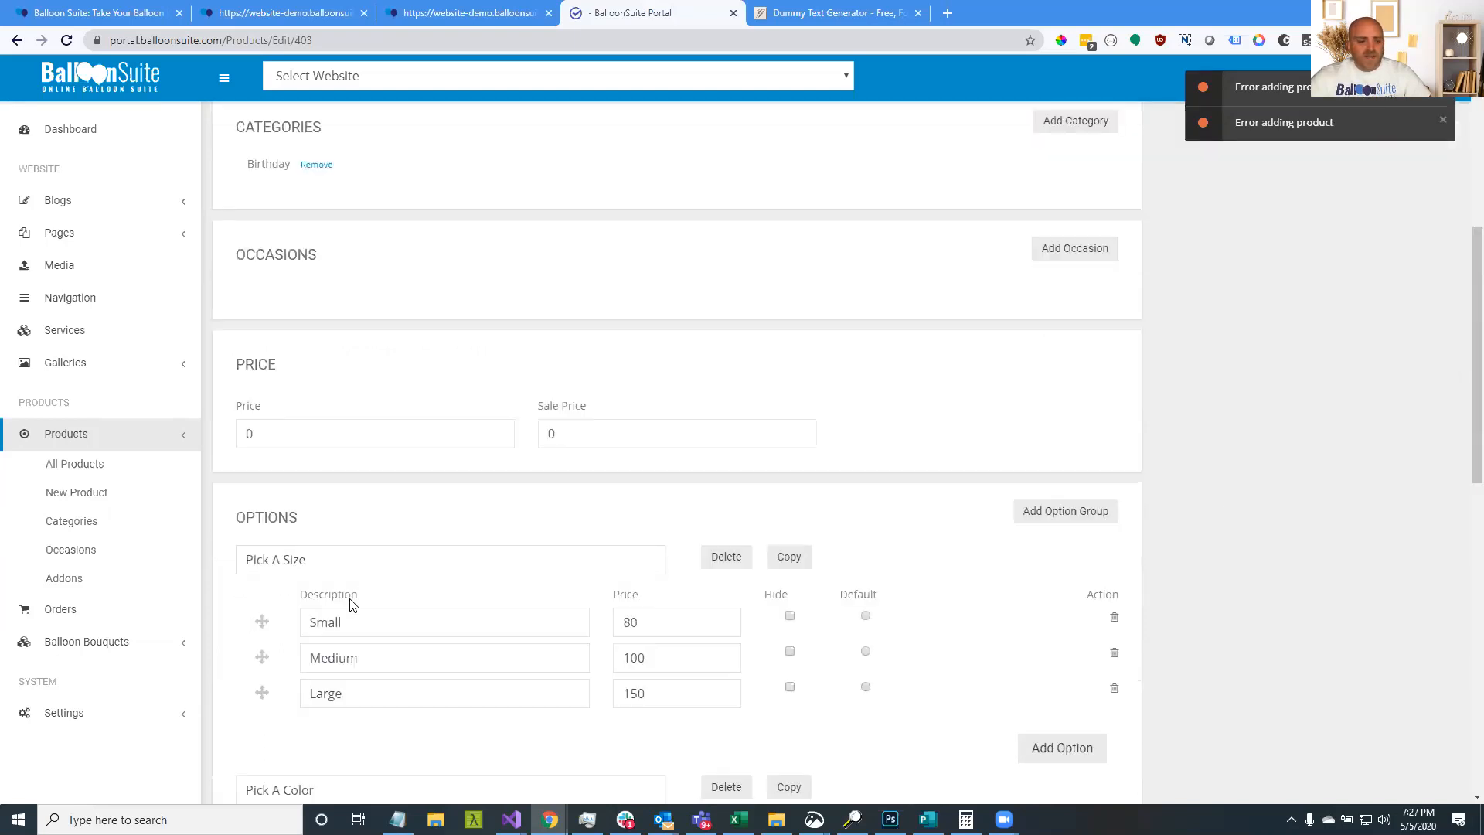
scroll(348, 603, down, 5)
scroll(330, 406, down, 1)
Rewrite the colour choice prices as 0.00
click(325, 388)
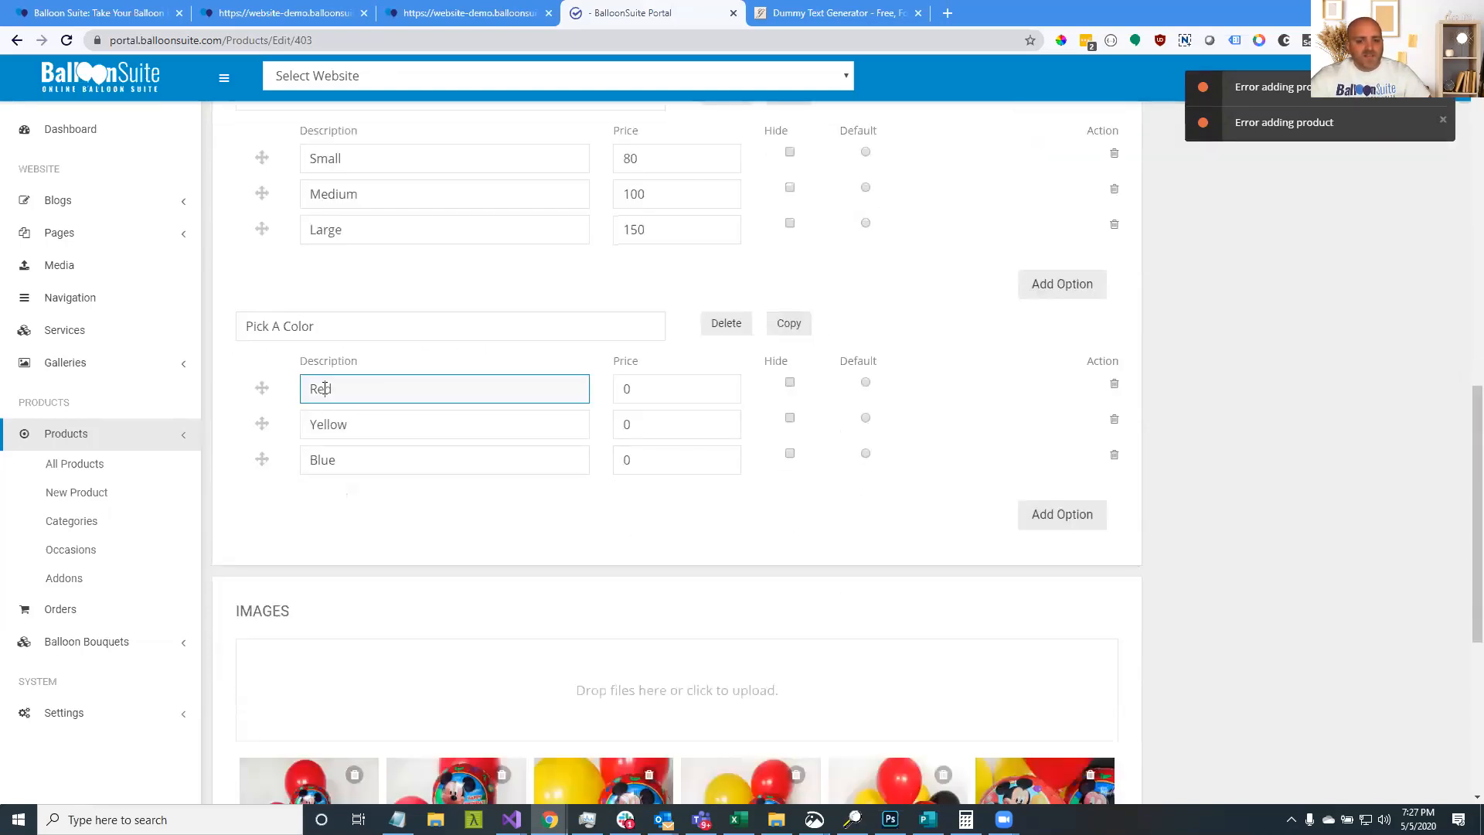
click(641, 386)
text(.00)
key(Tab)
key(Tab)
key(Tab)
key(Tab)
text(.00)
click(660, 453)
text(0.00)
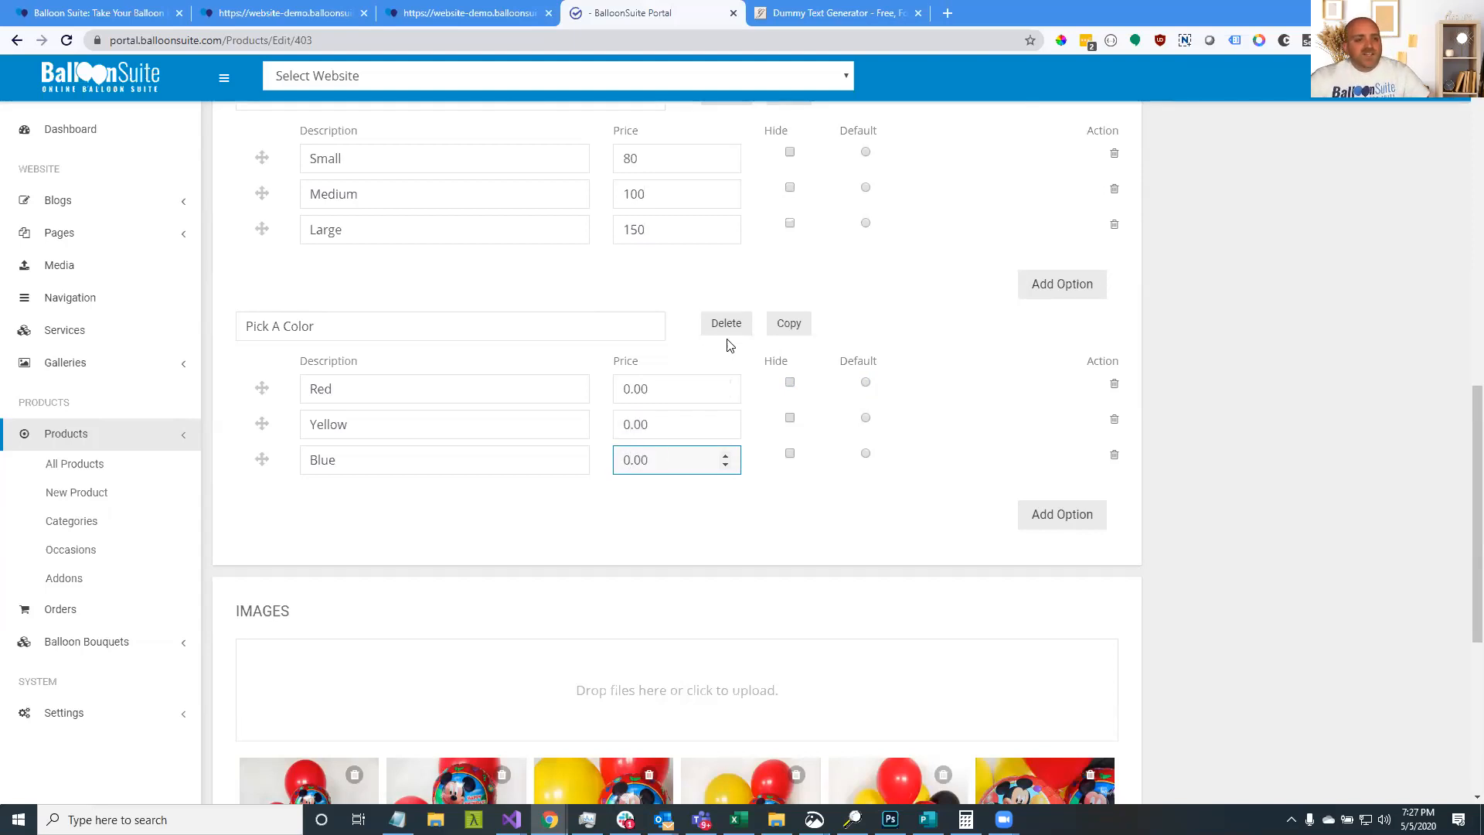
Add a fresh empty option group below Pick A Size and start naming it
scroll(457, 363, up, 1)
scroll(762, 332, up, 15)
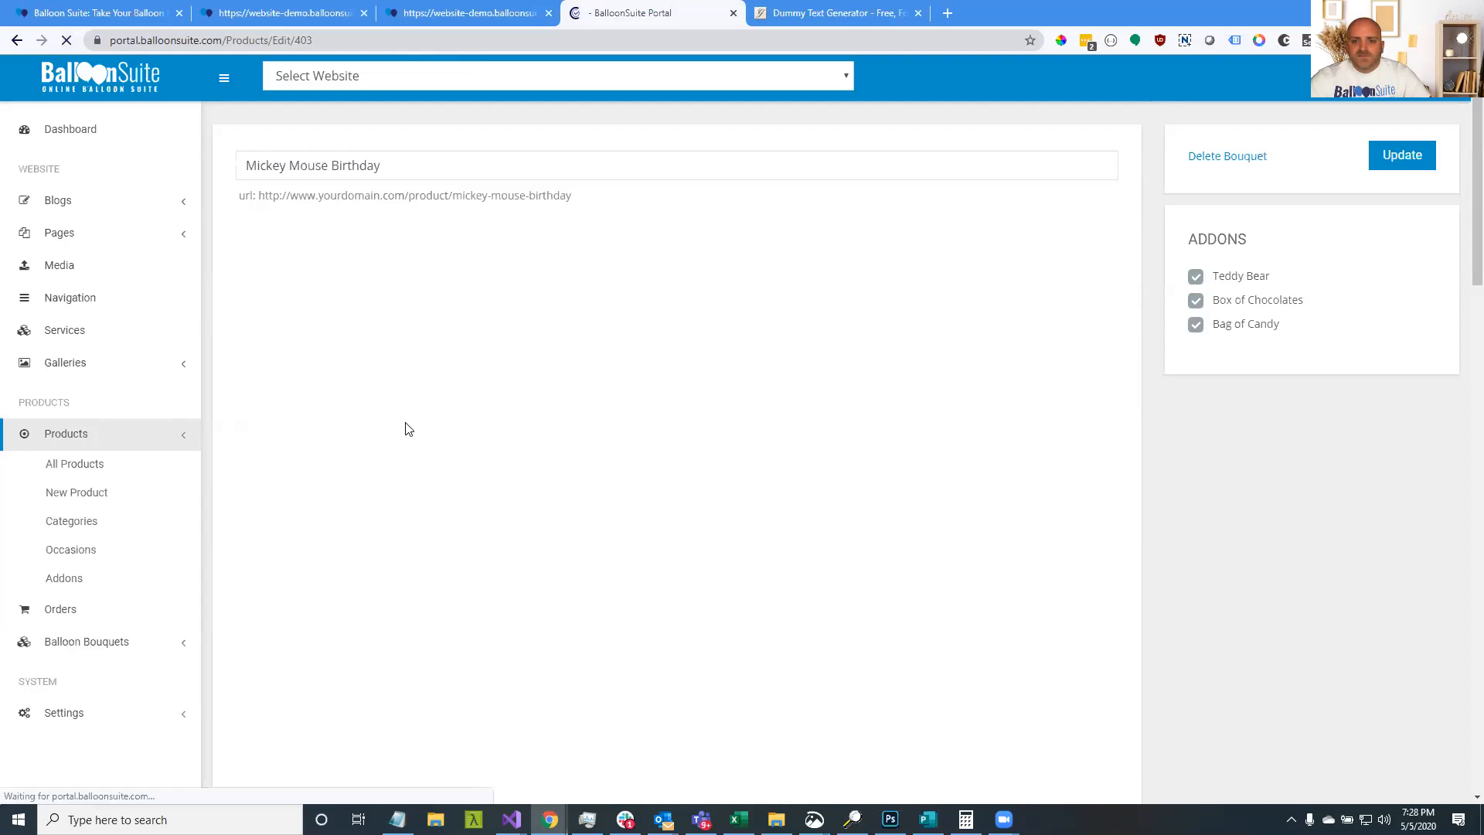
scroll(434, 419, down, 15)
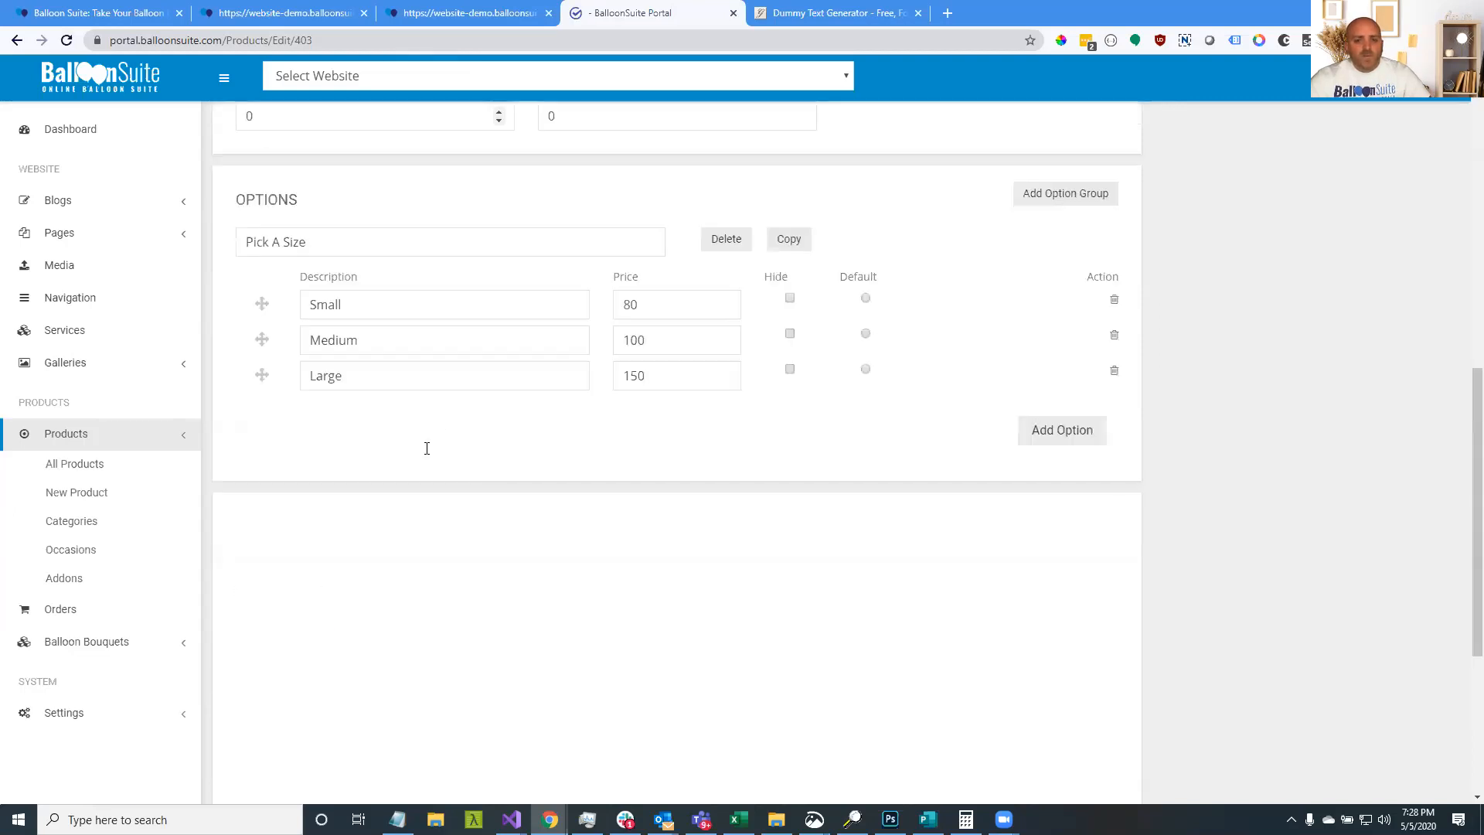
click(1067, 126)
click(290, 409)
Name the group 'Pick A Color', add a choice row, and enter Red at price 0
text(A)
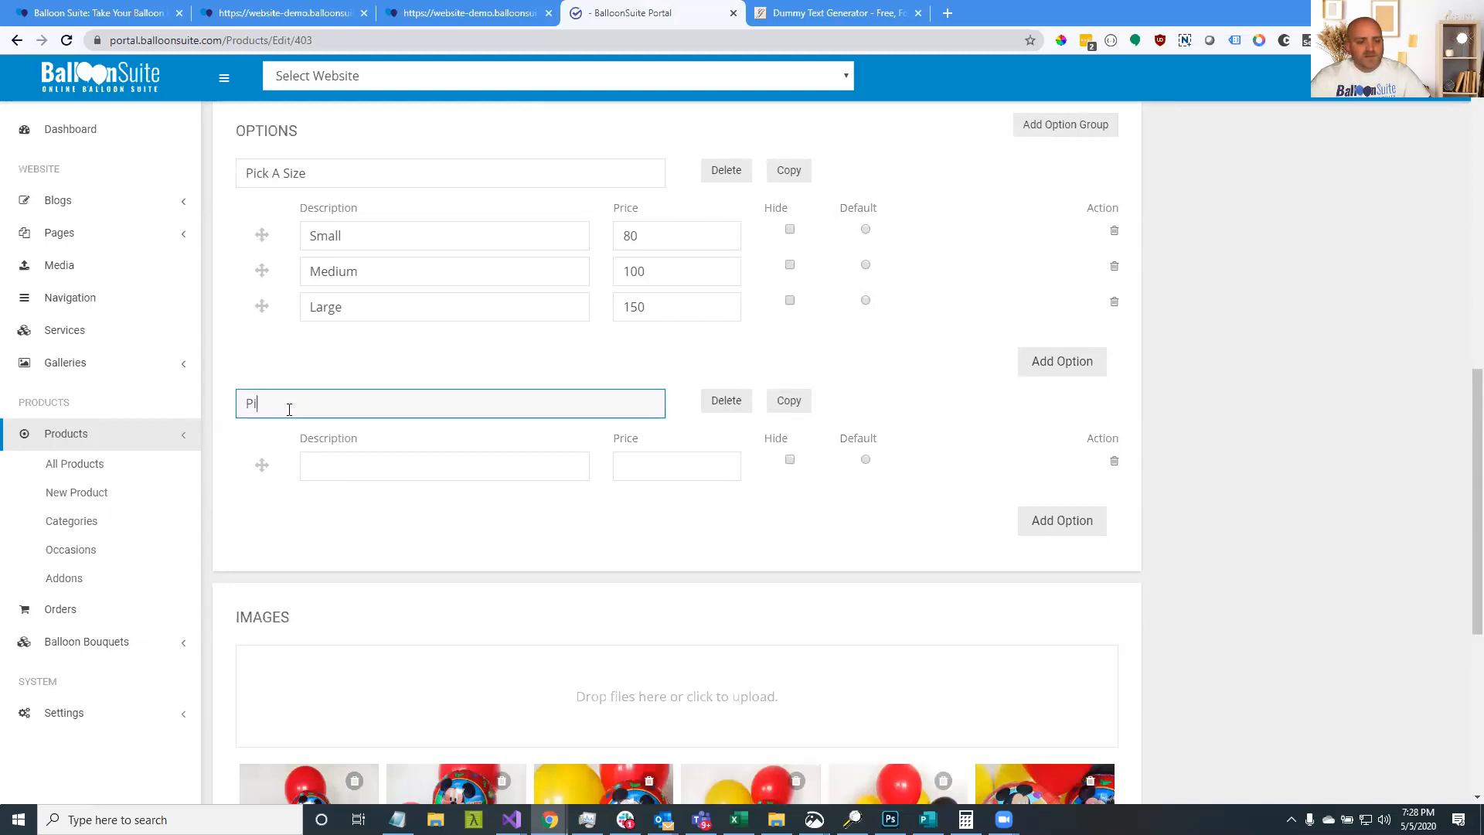
text(ick A Color)
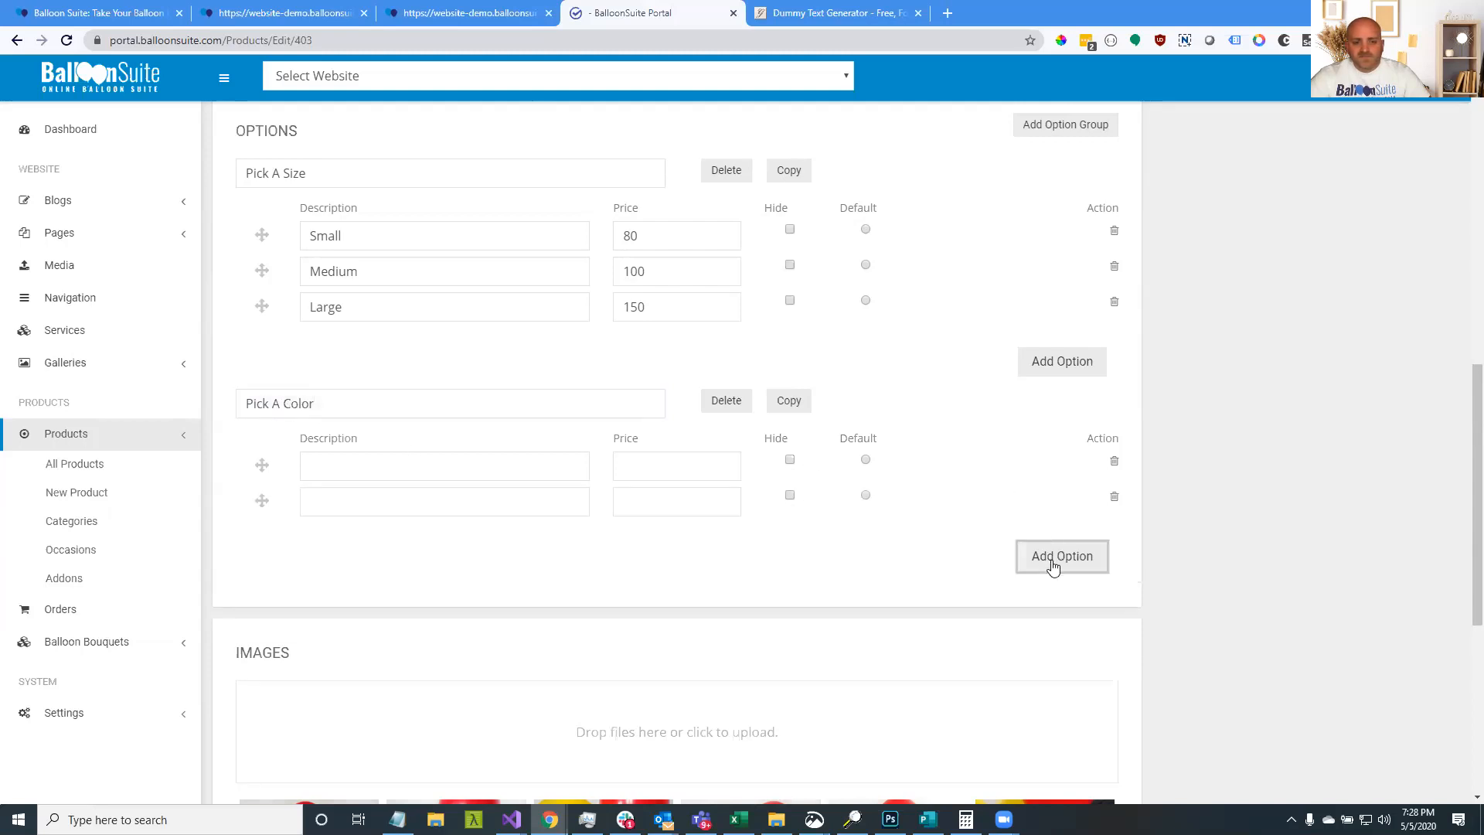
click(1054, 553)
click(437, 474)
text(Red)
key(Tab)
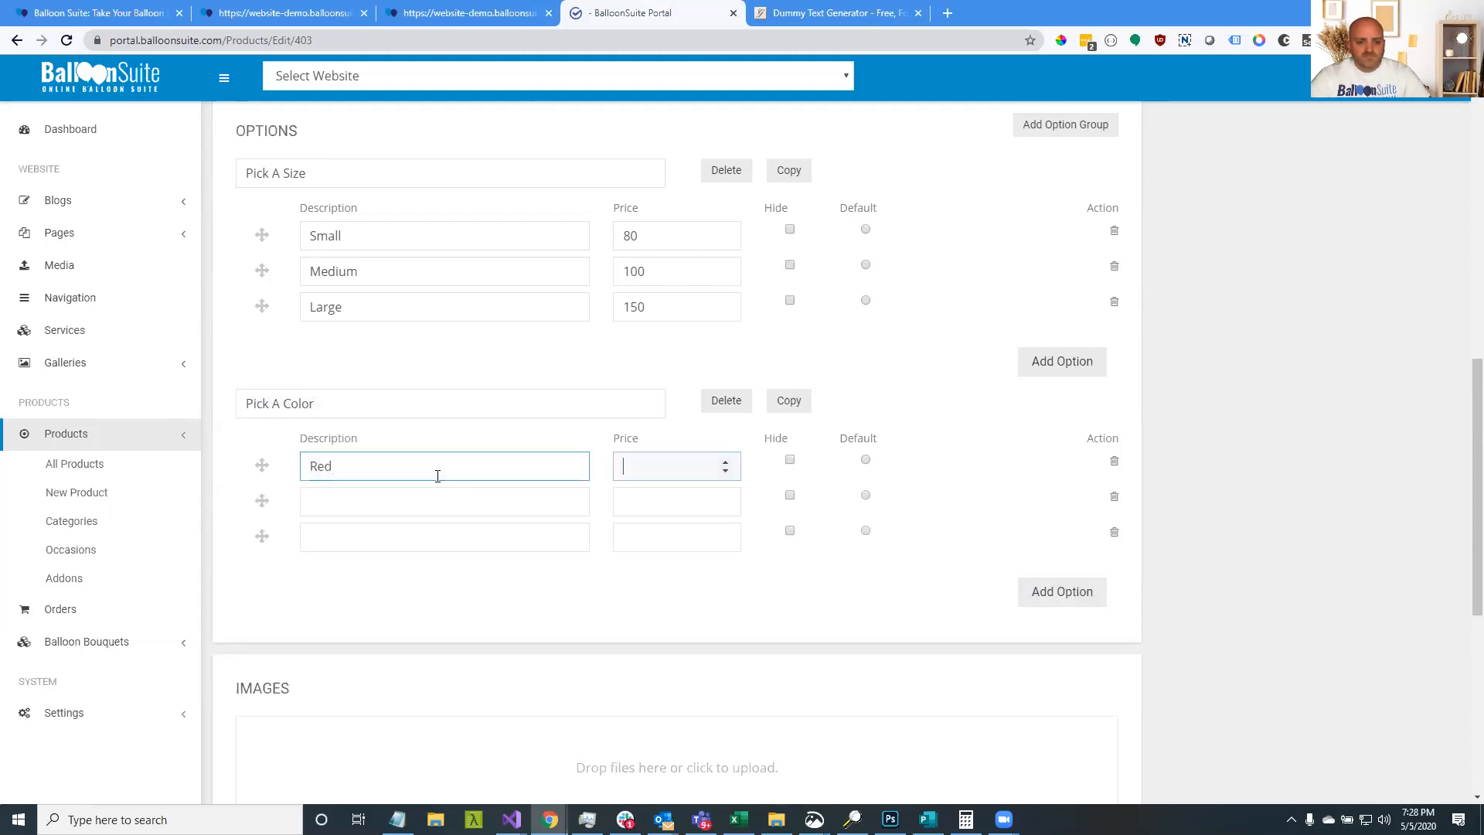
text(0)
key(Tab)
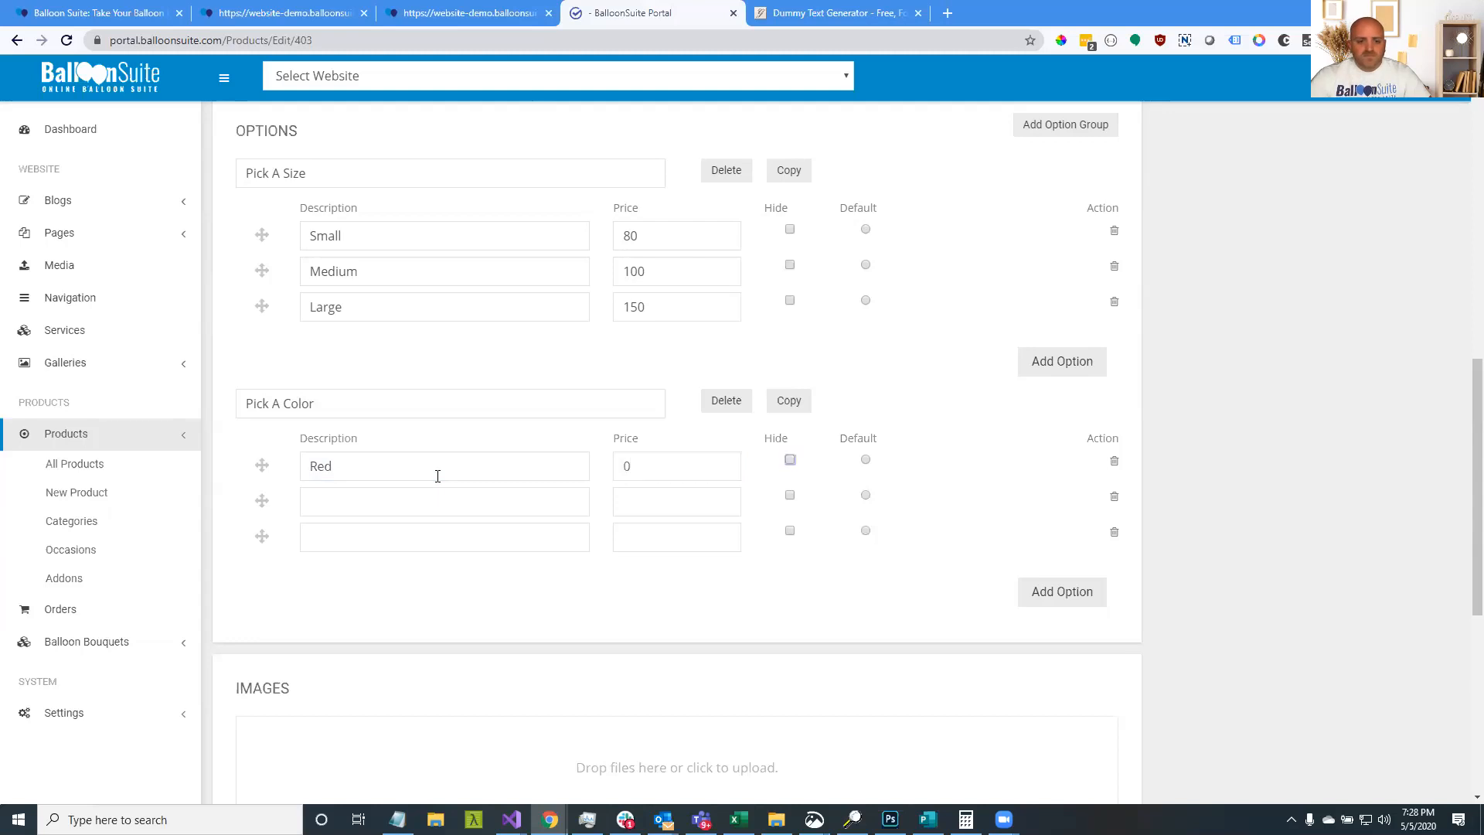
Add Yellow and Green at price 0, then save the bouquet
click(439, 488)
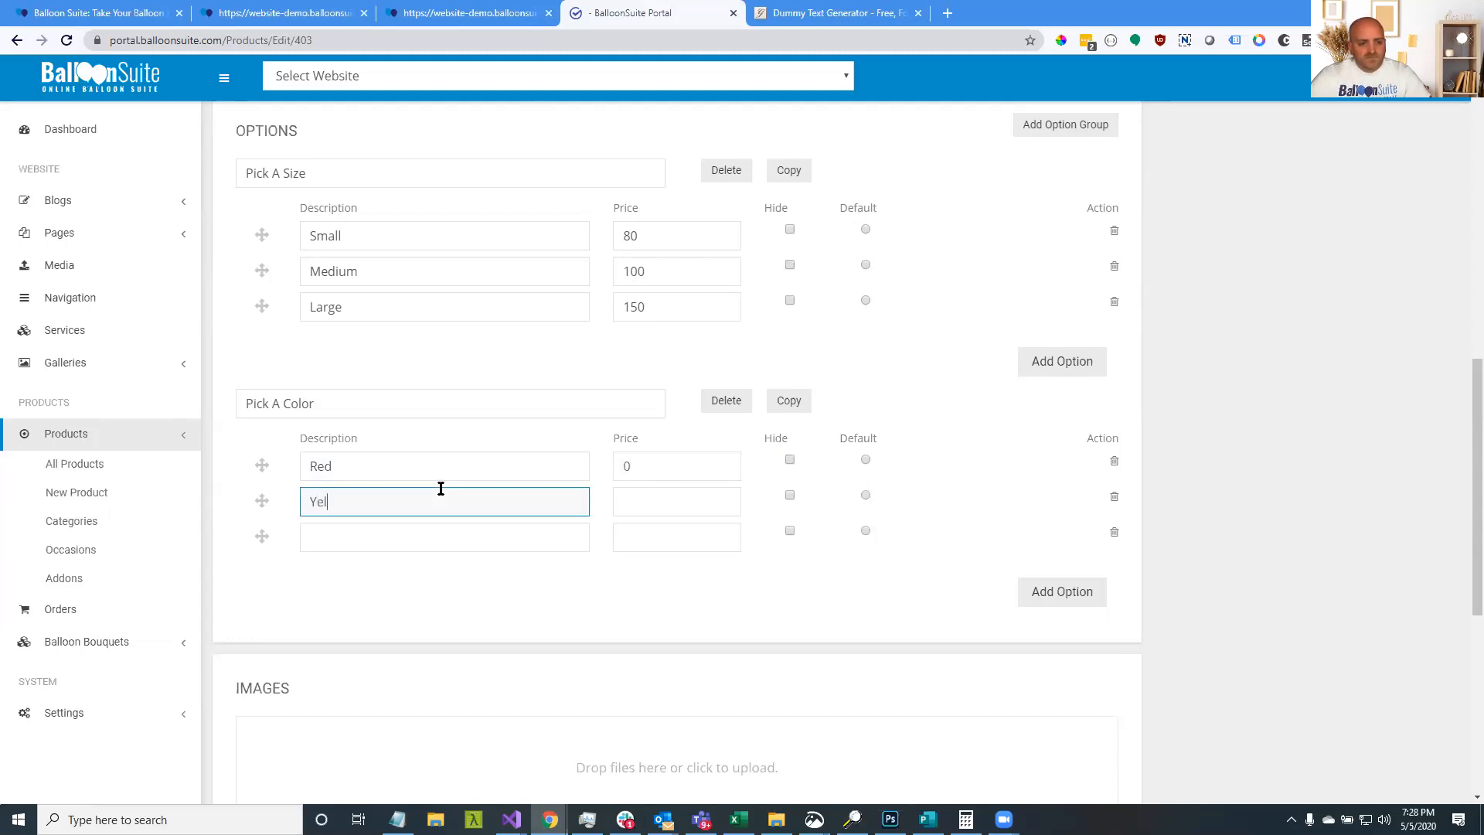
click(623, 504)
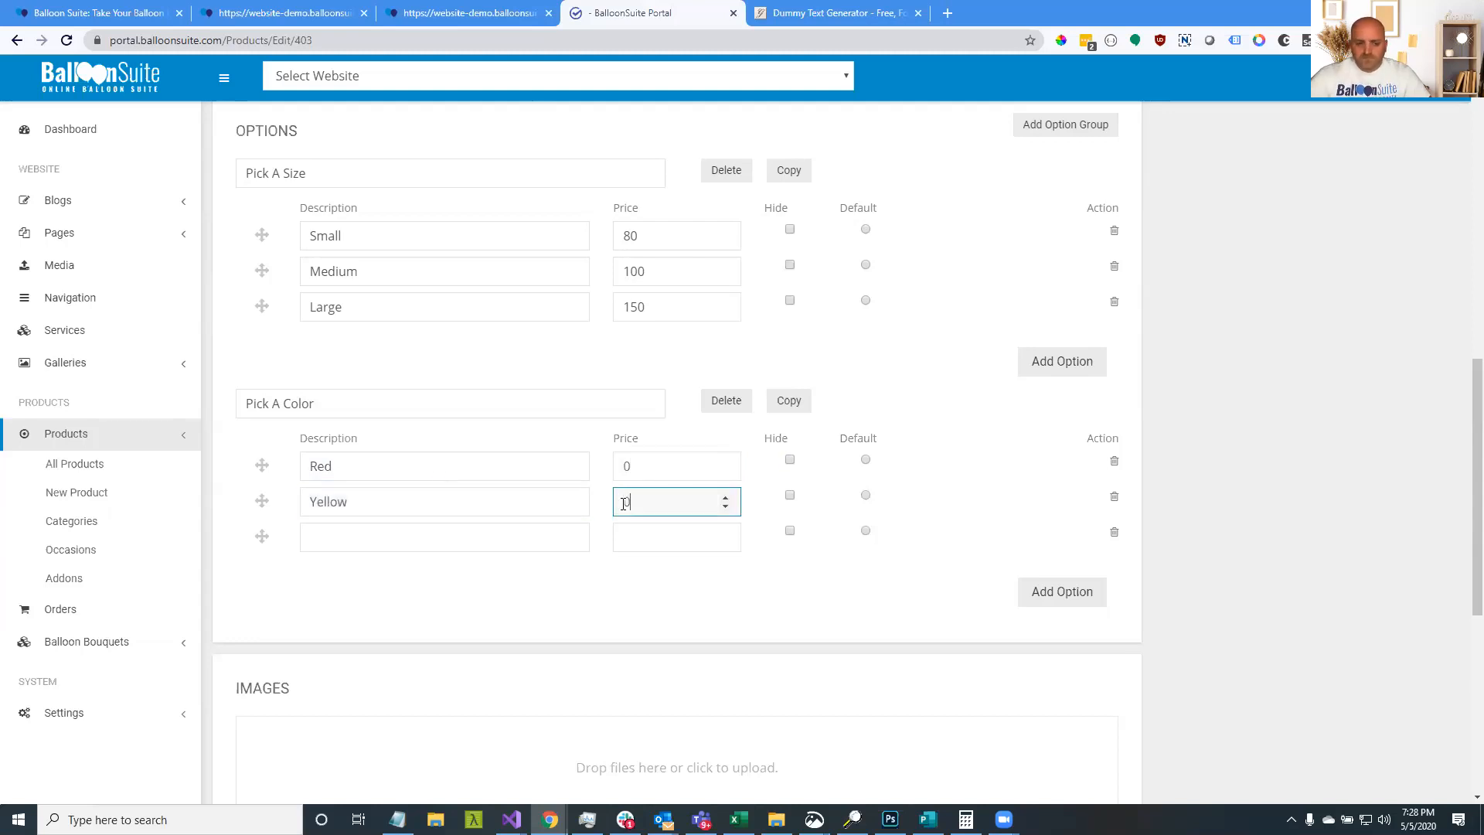
click(439, 544)
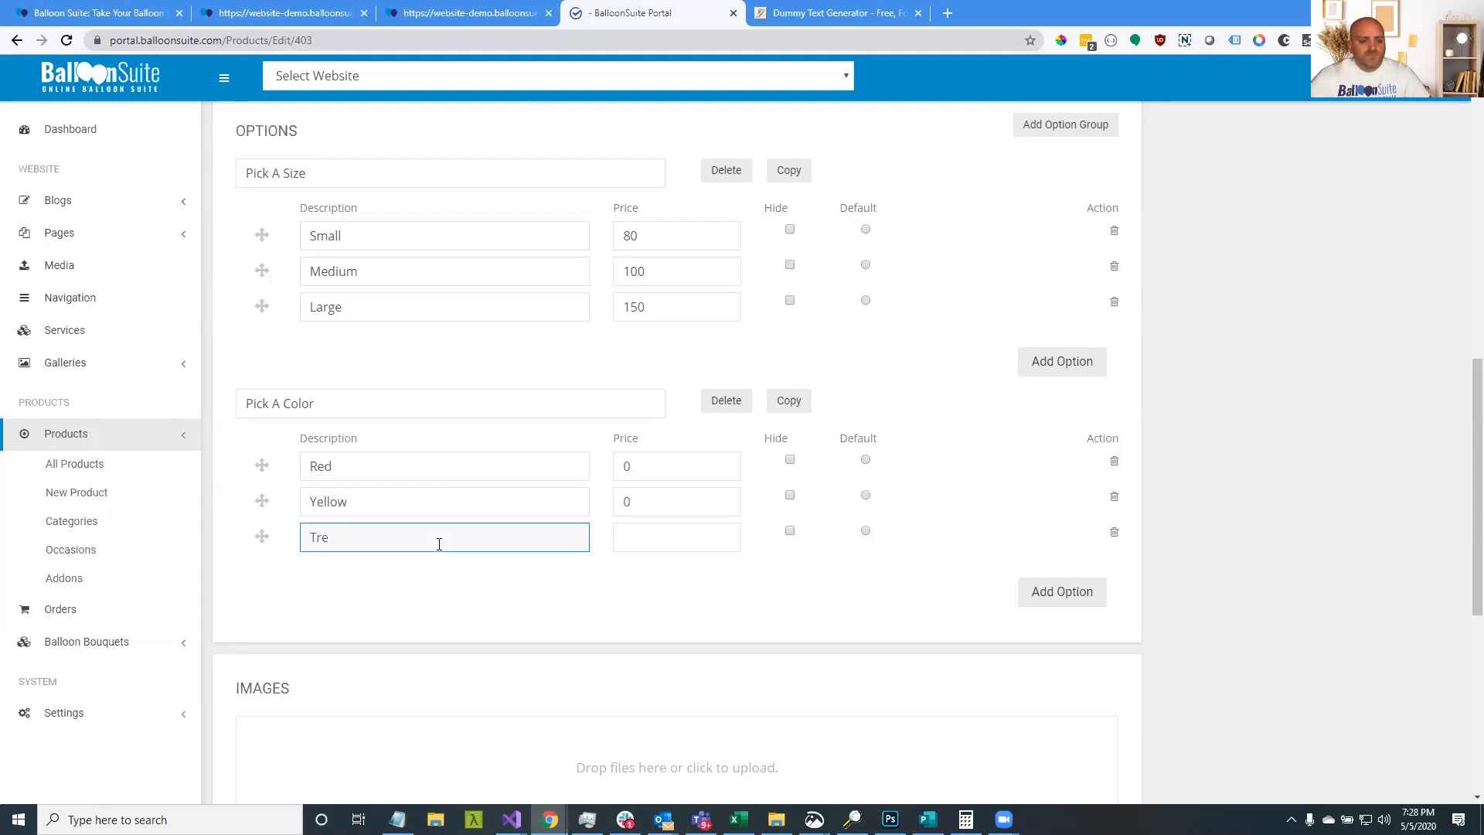
text(Green)
click(712, 541)
text(0)
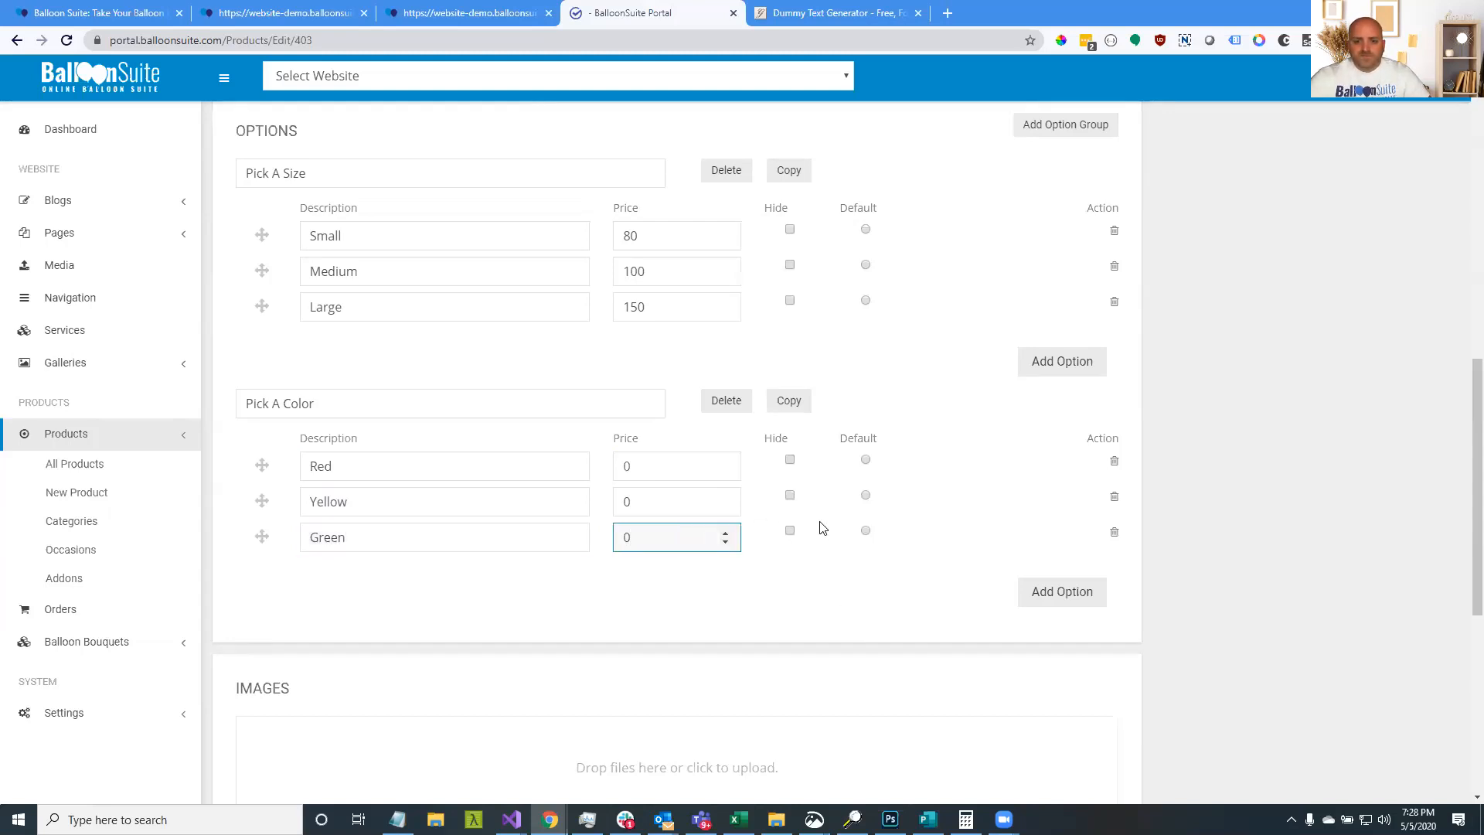
scroll(848, 523, up, 15)
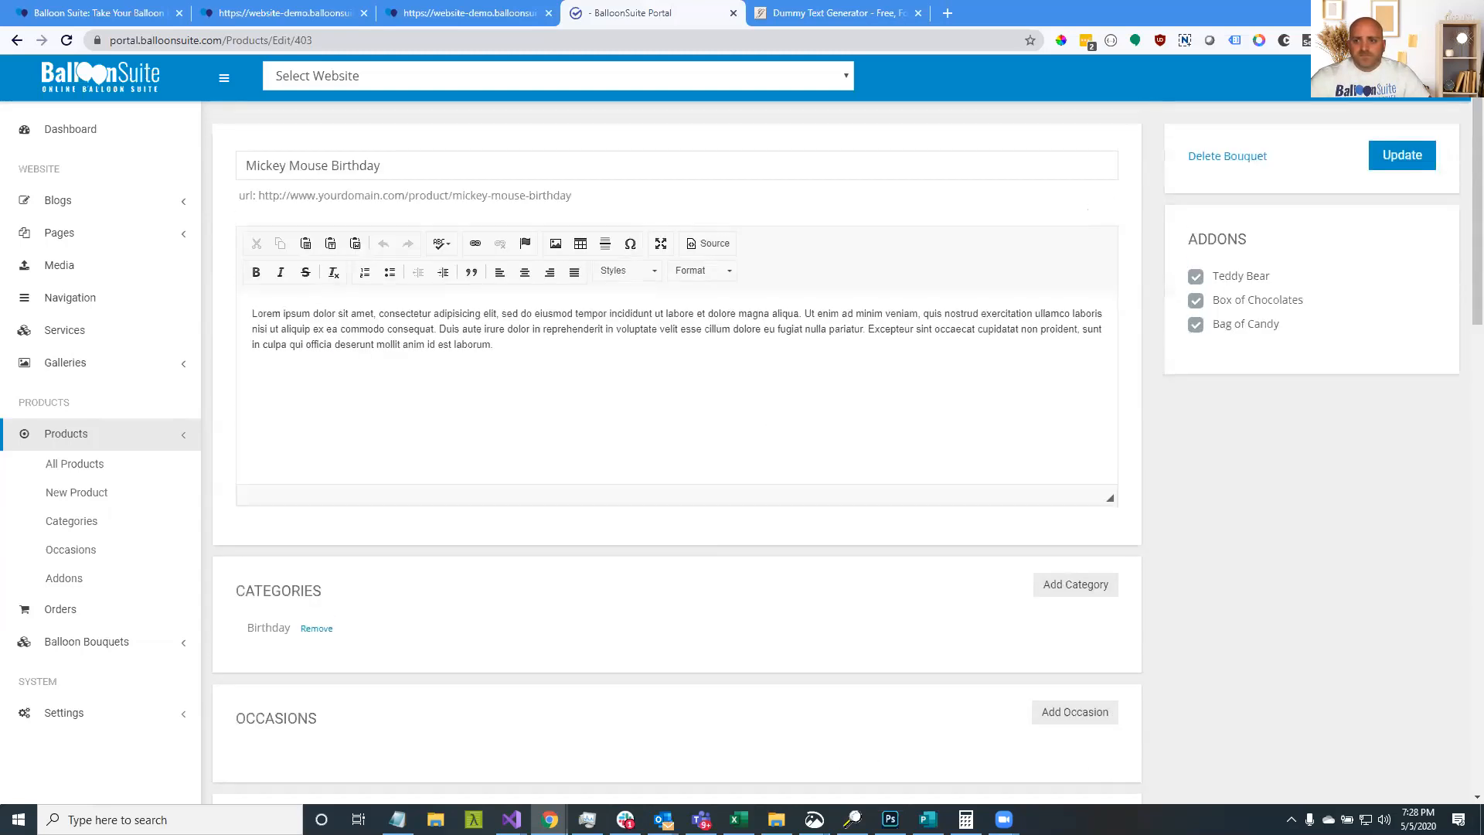
click(1403, 155)
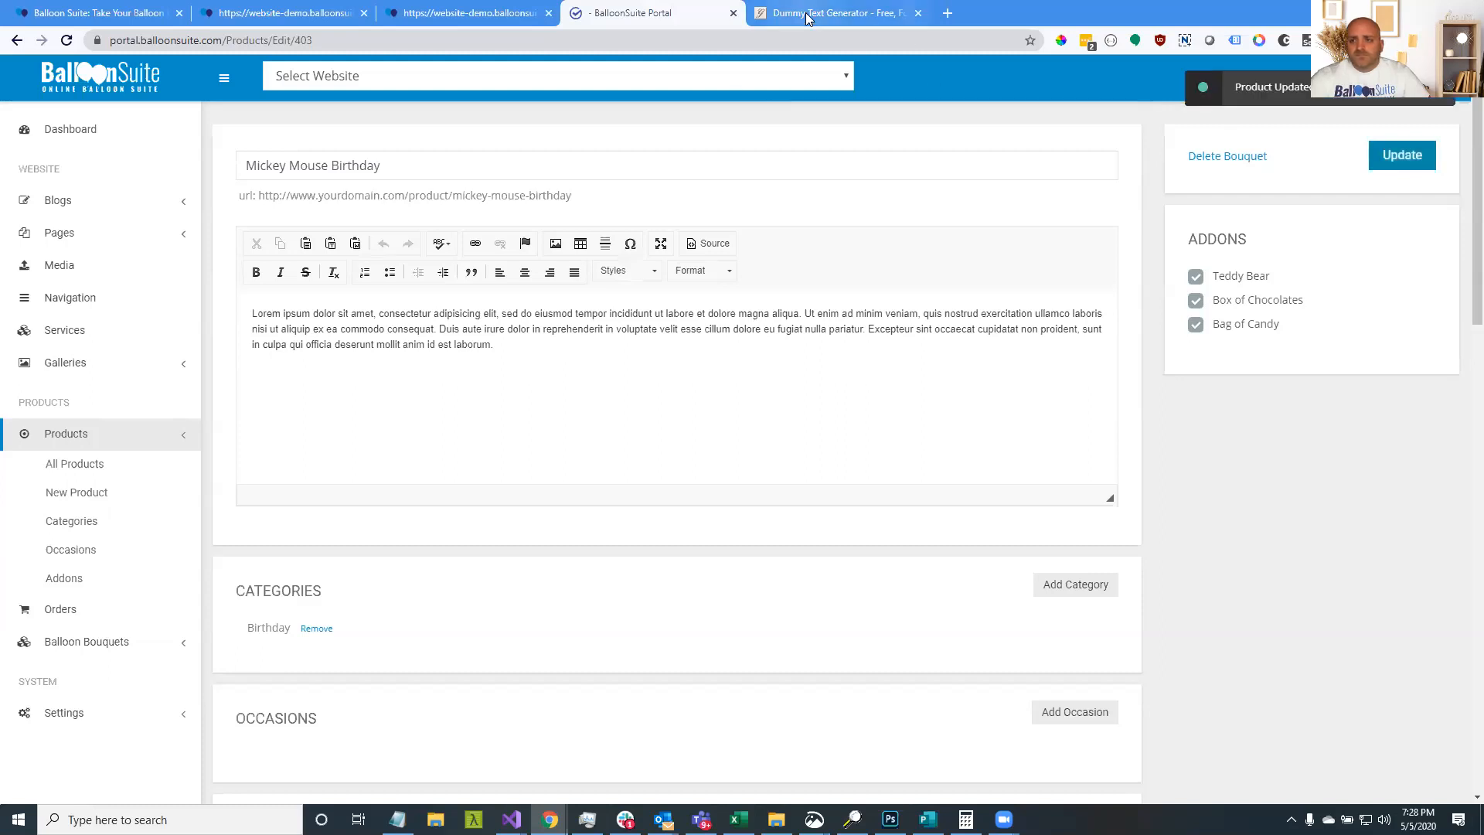
Reload the storefront Mickey Mouse Birthday page to show the new options
click(251, 15)
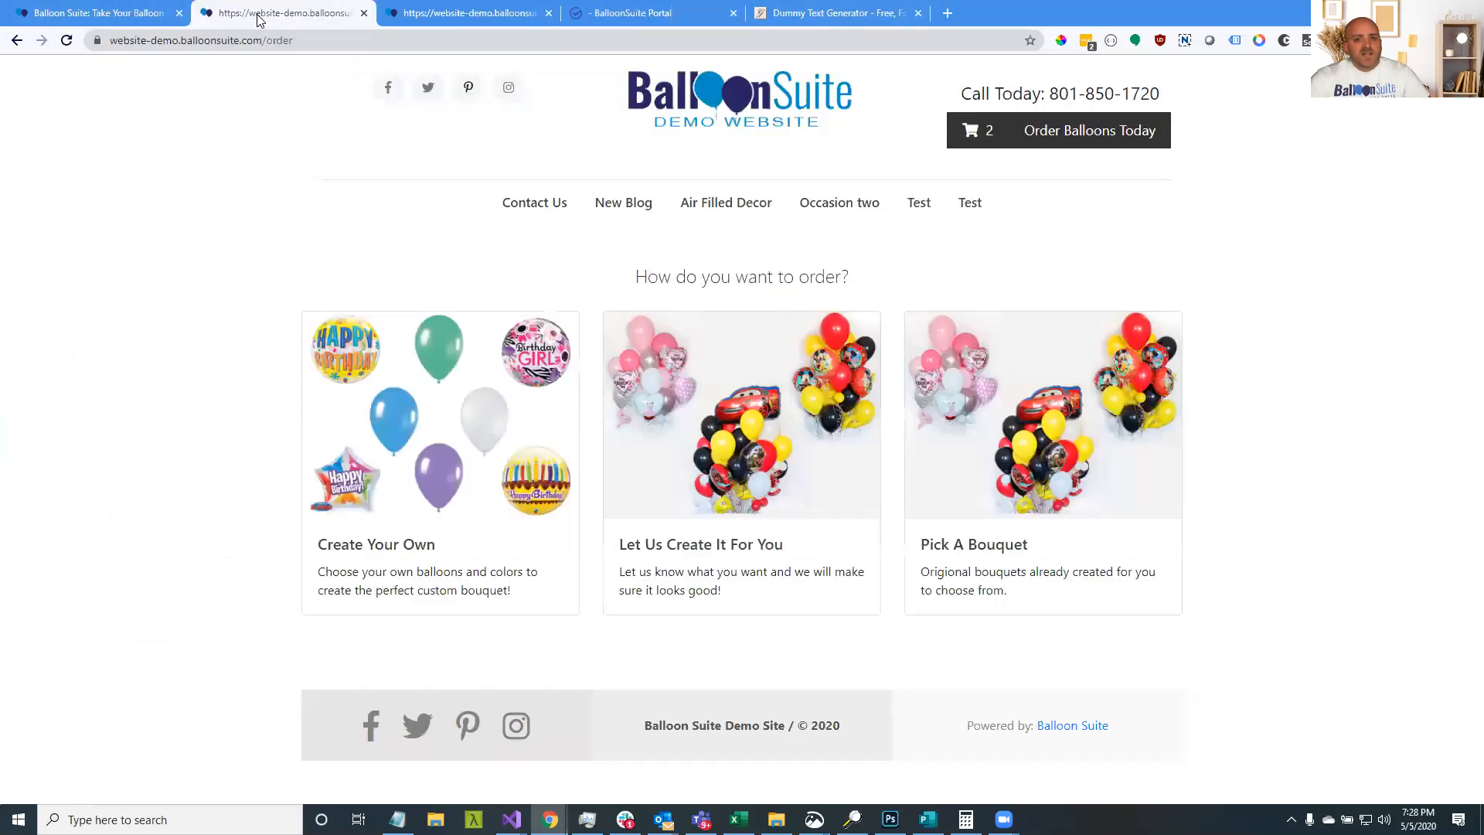
click(85, 17)
click(437, 15)
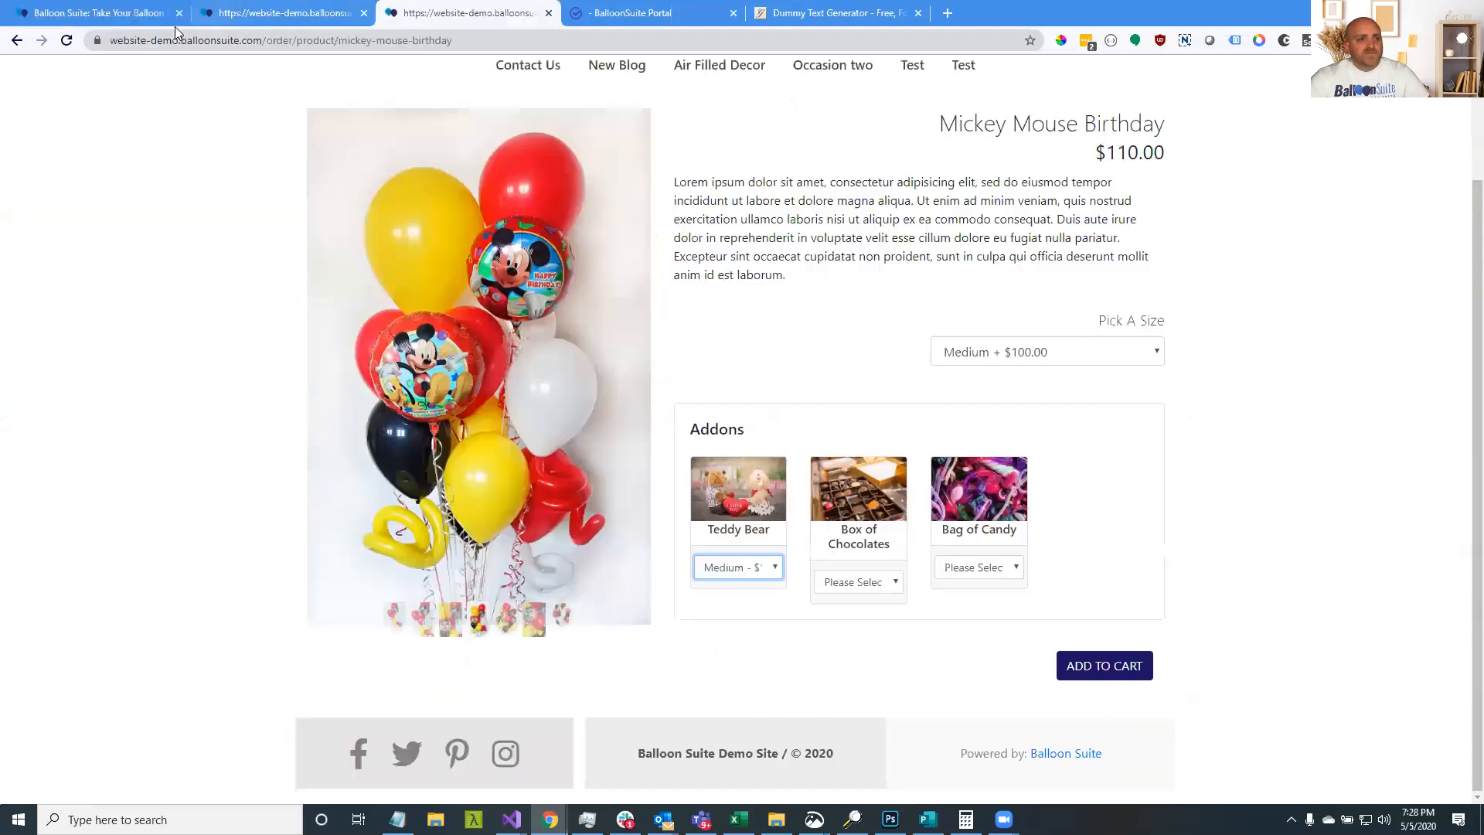
click(67, 41)
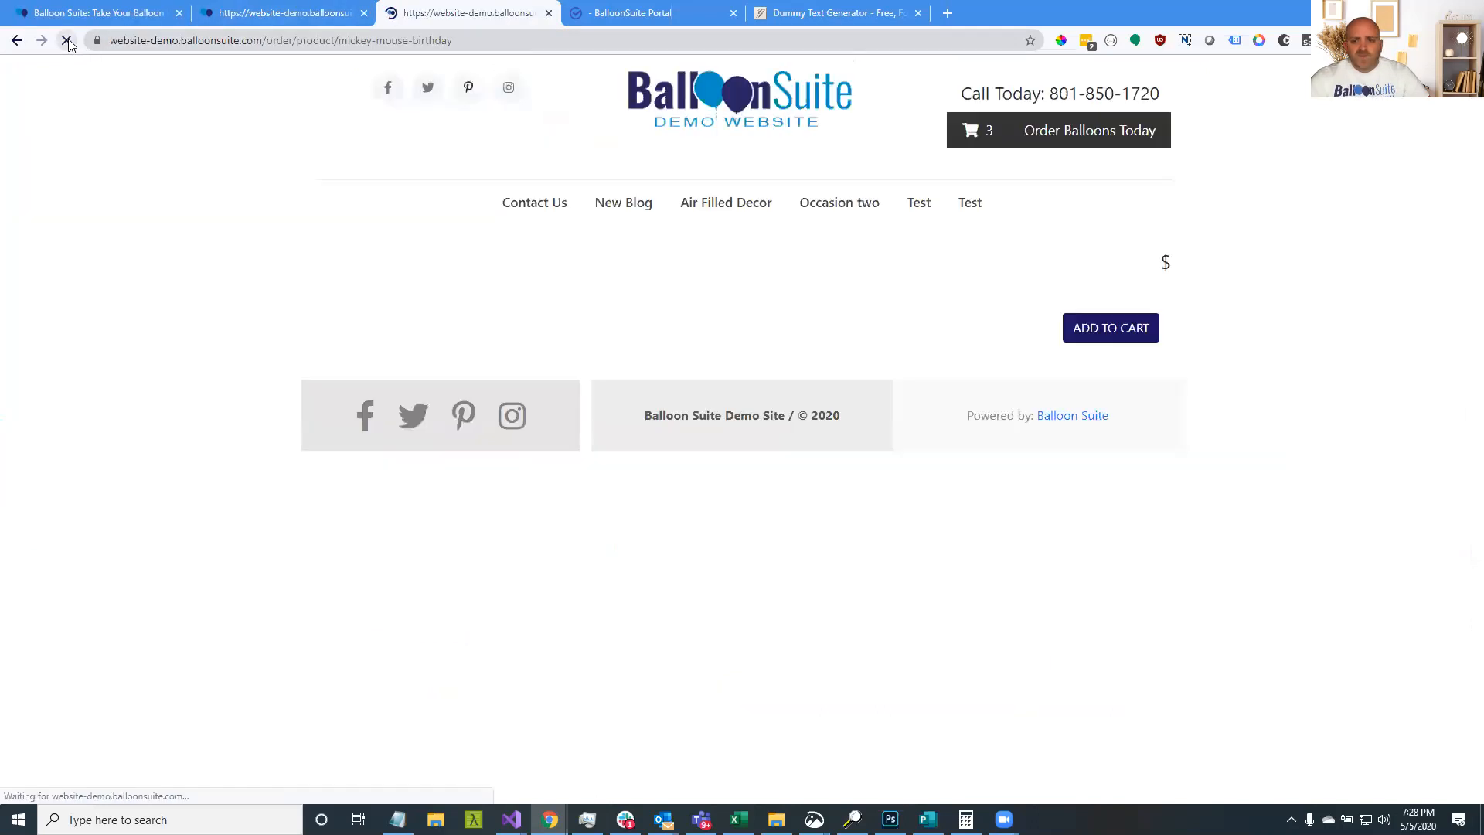
scroll(1025, 431, down, 2)
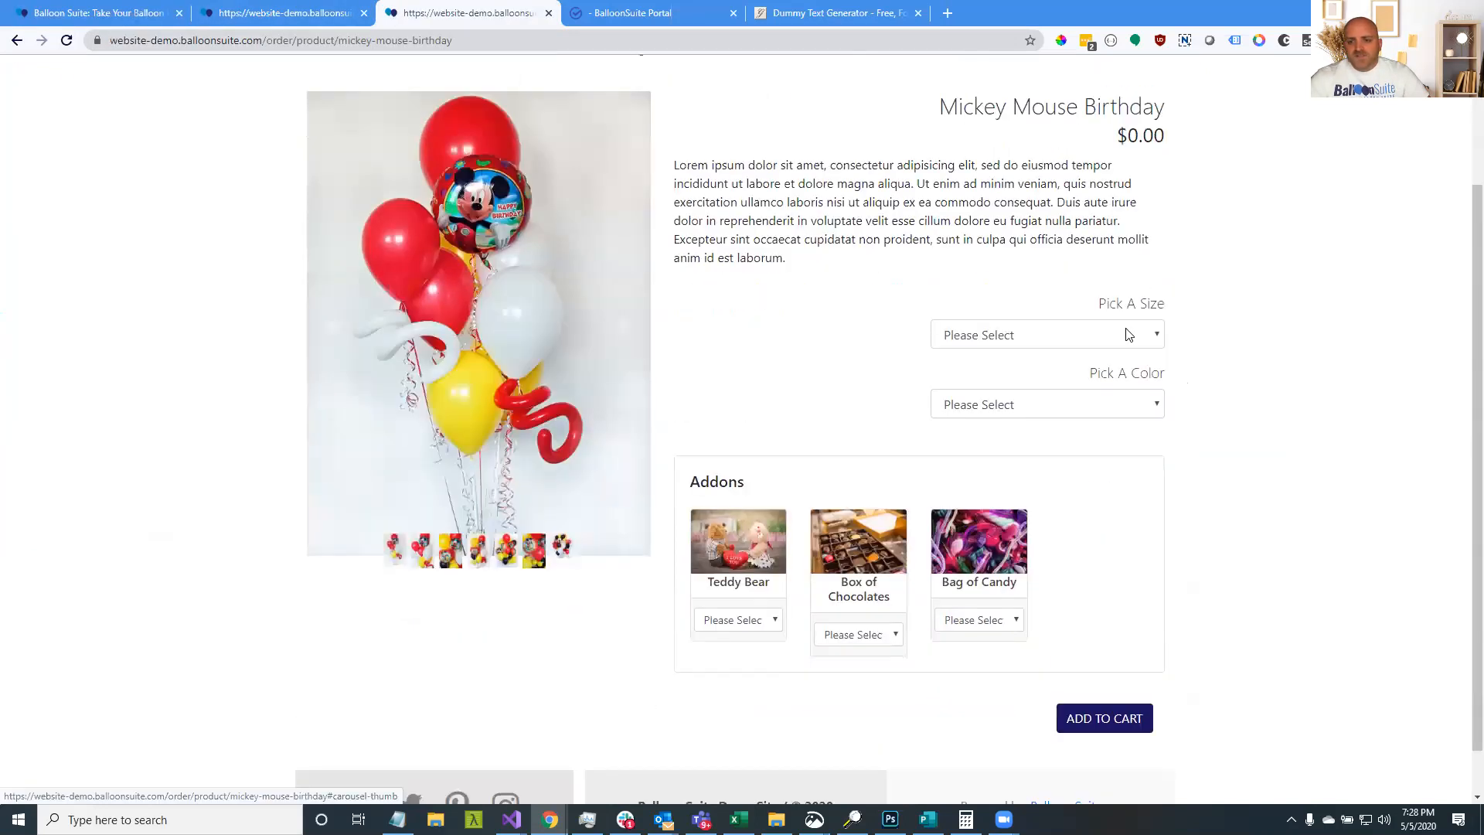
Pick Medium size and try the Red, Yellow and Green colours, then reset the colour
click(1121, 325)
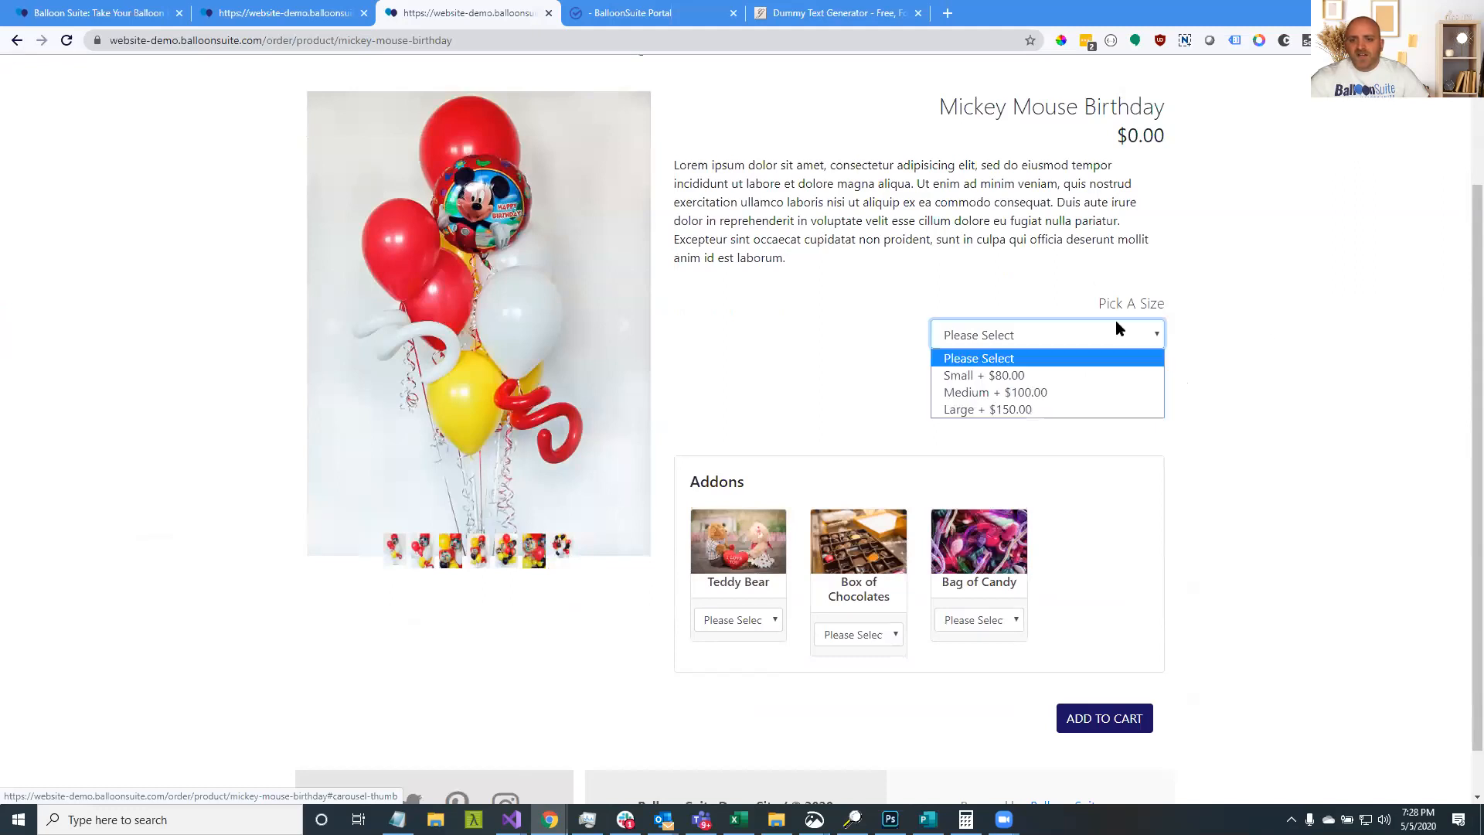
click(1060, 391)
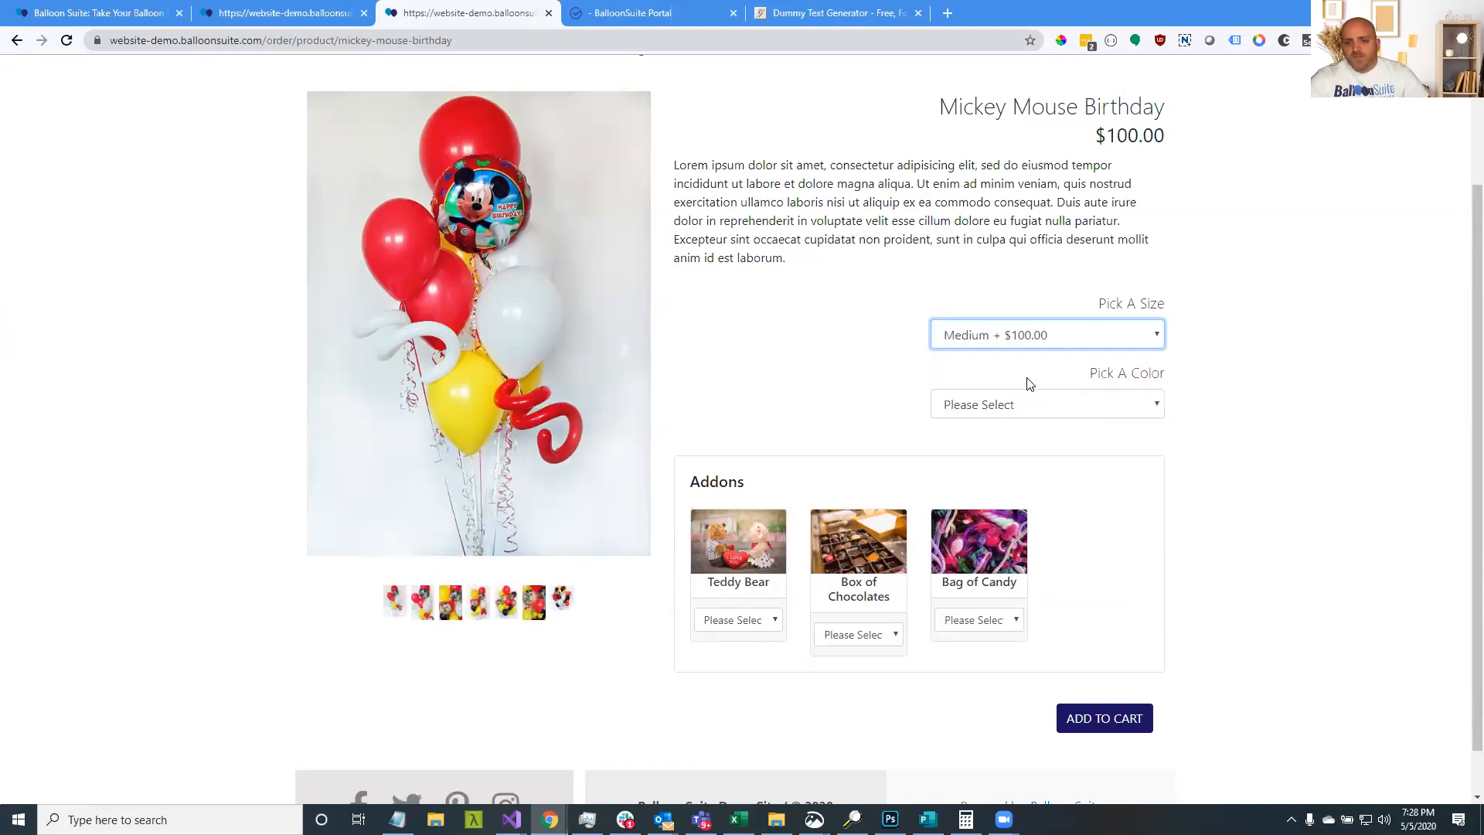
click(1045, 405)
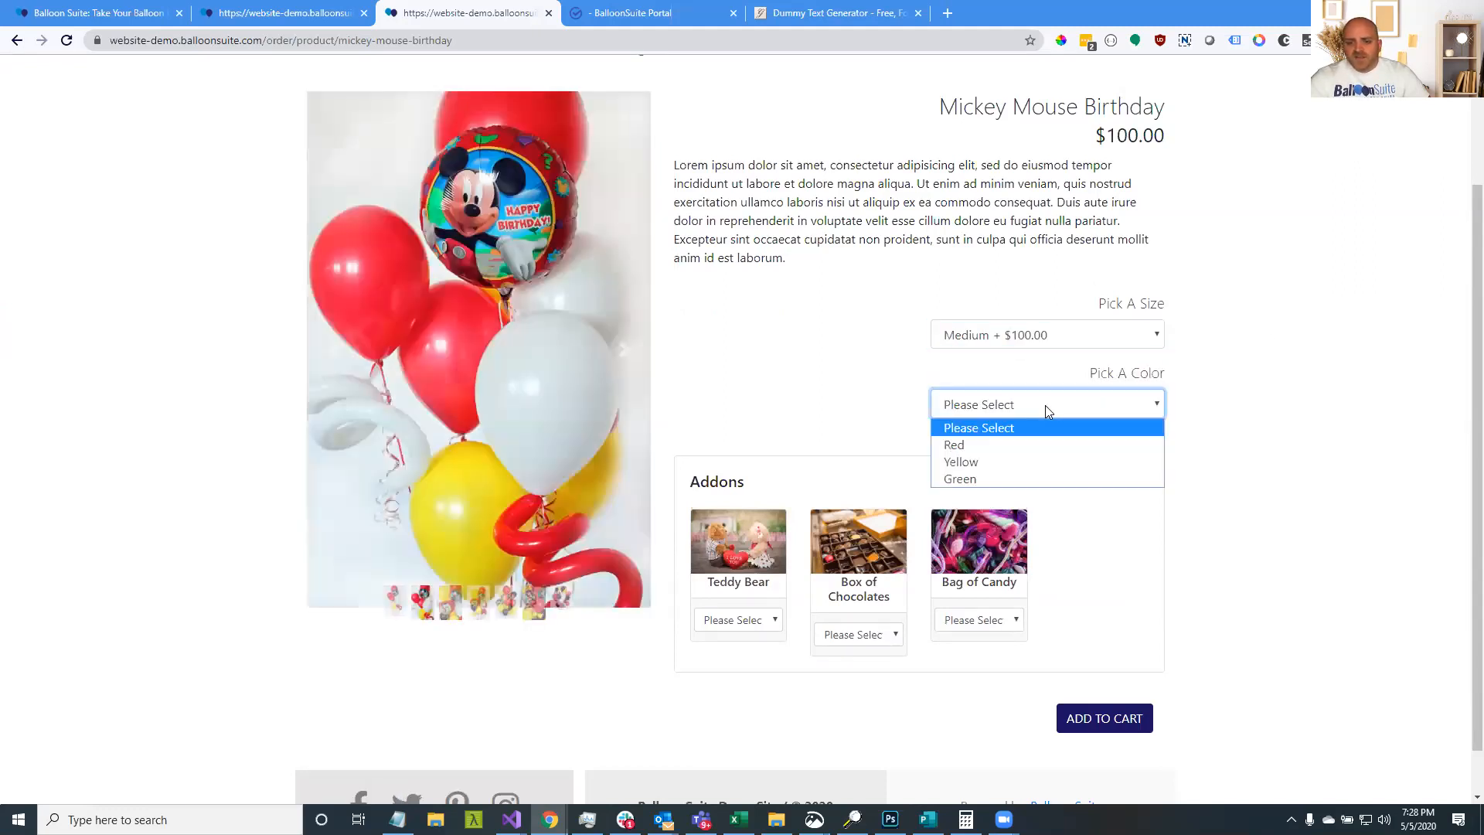
click(1012, 447)
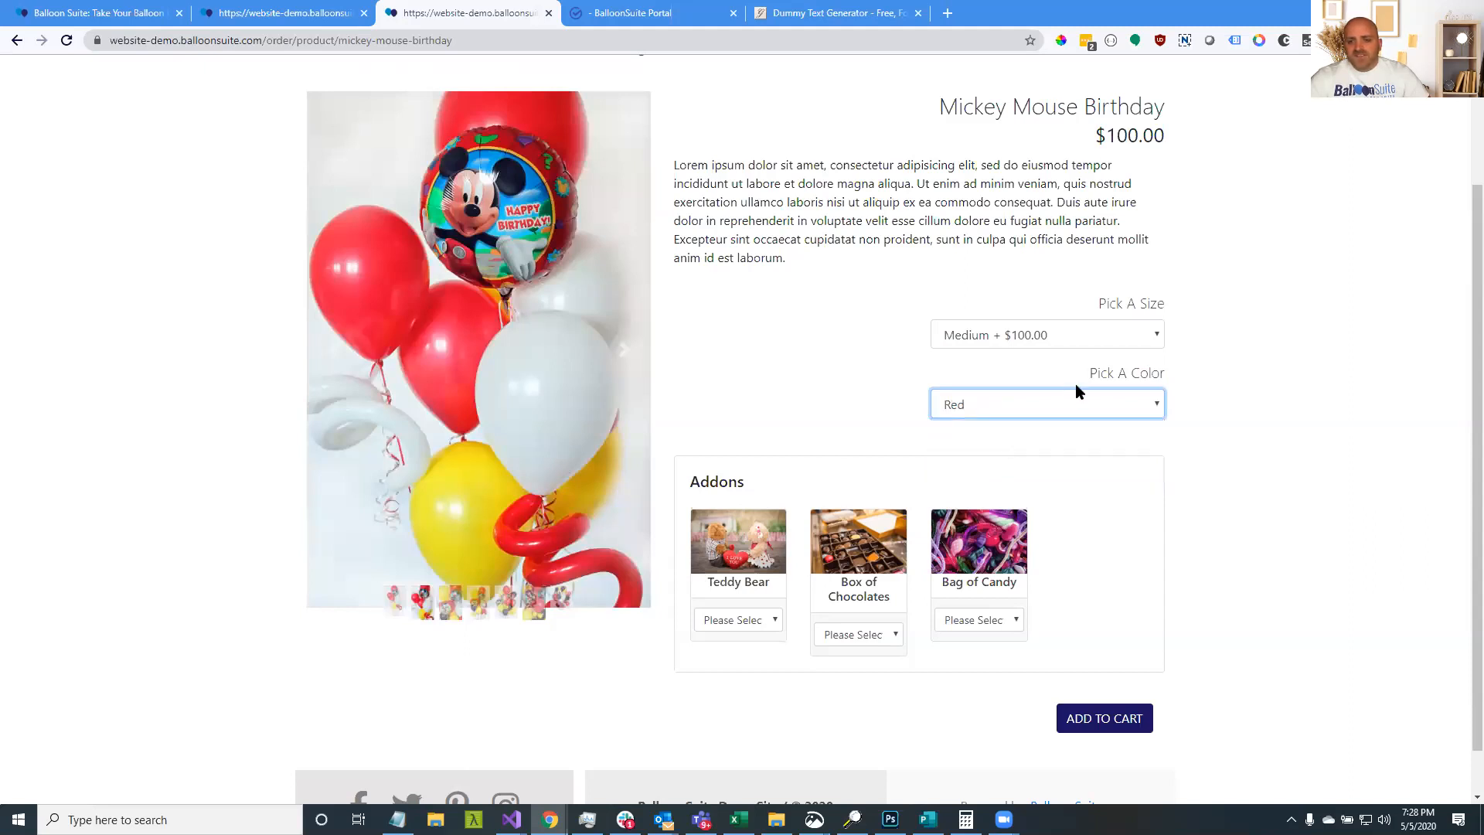
click(1079, 403)
click(1067, 461)
click(1069, 414)
click(1059, 480)
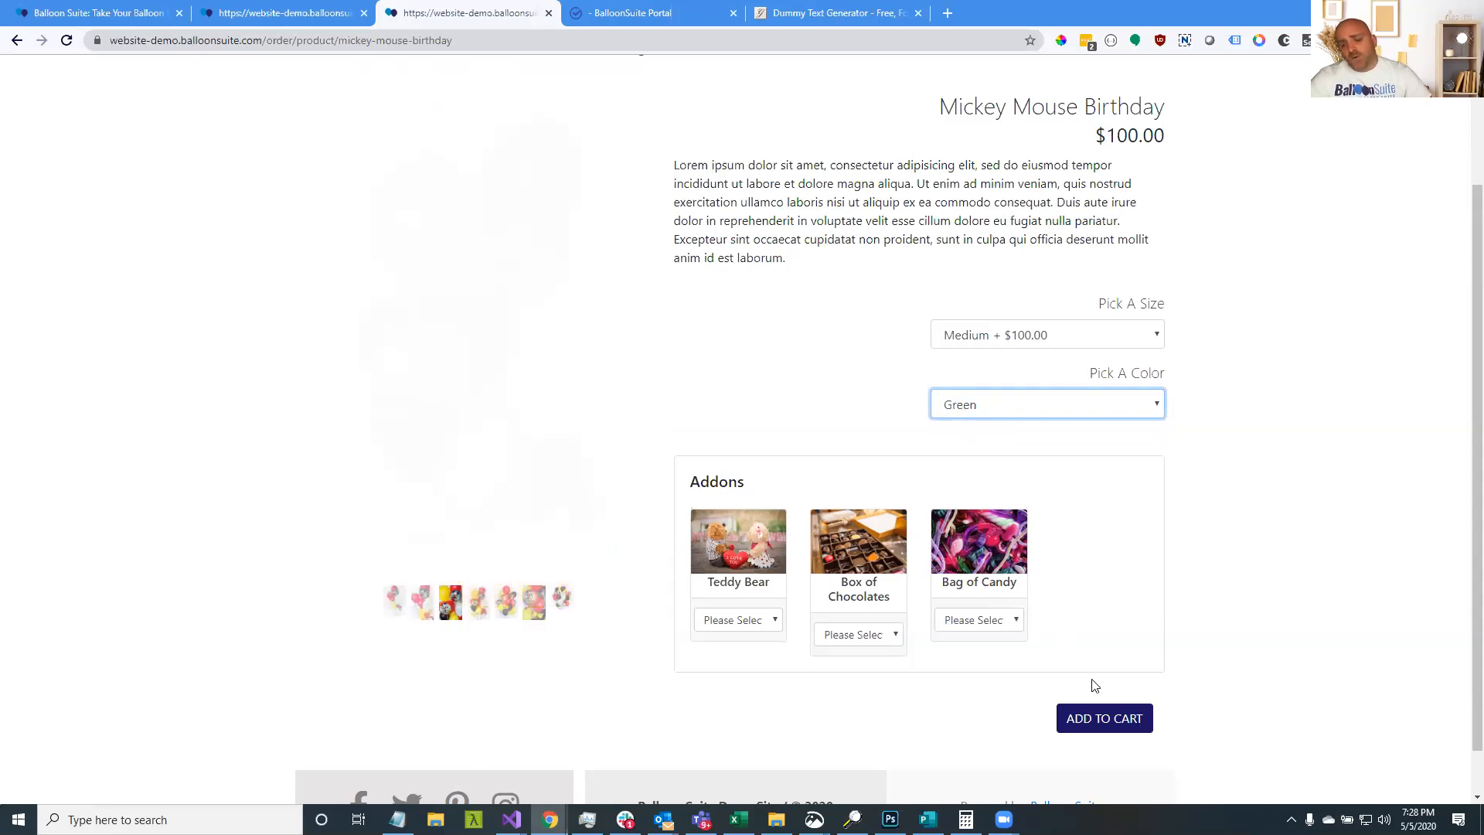
click(1063, 405)
click(1058, 428)
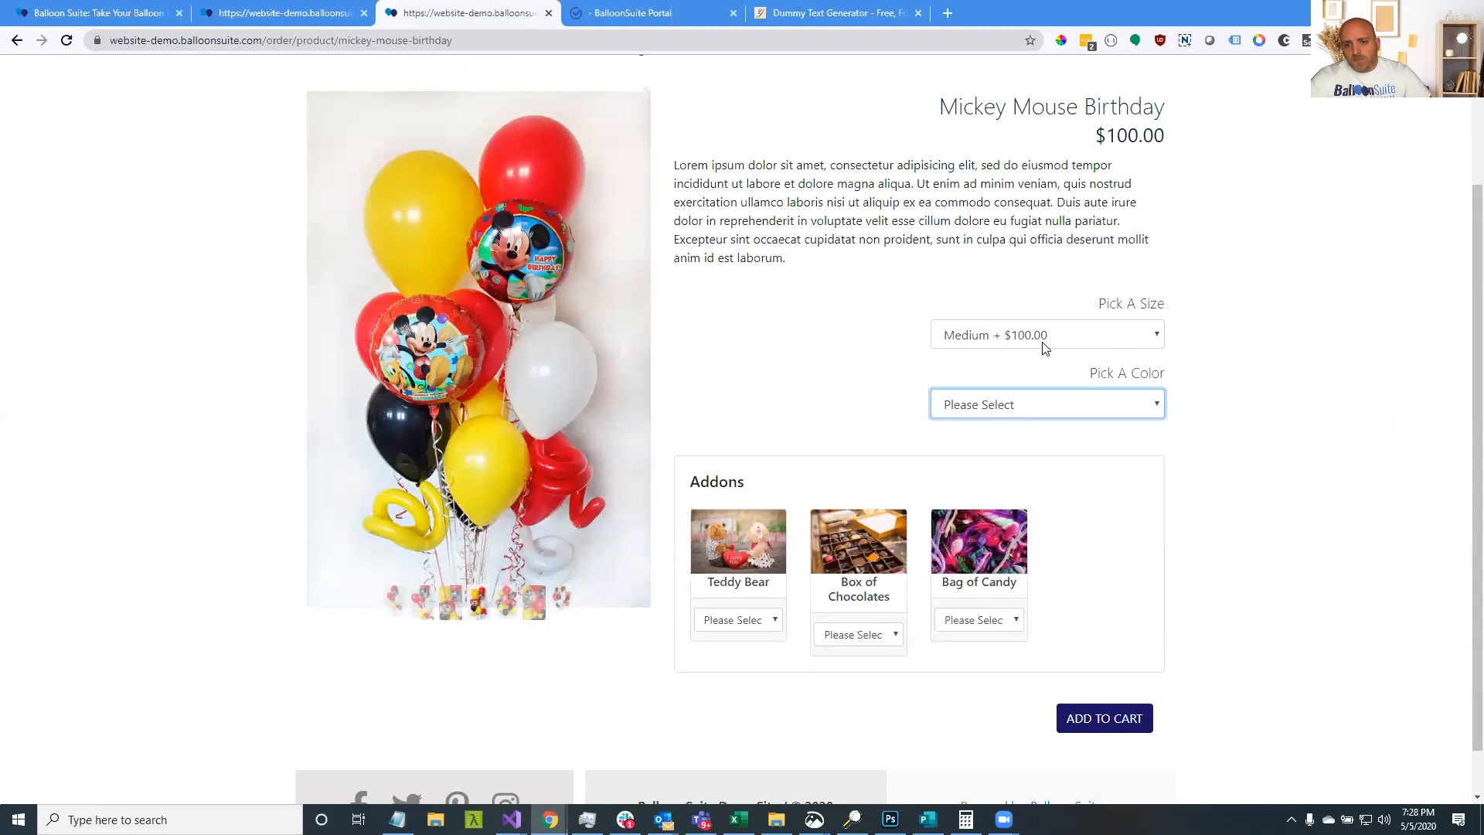
Clear the size and try adding to cart, producing the size-required error
click(1043, 341)
click(1040, 354)
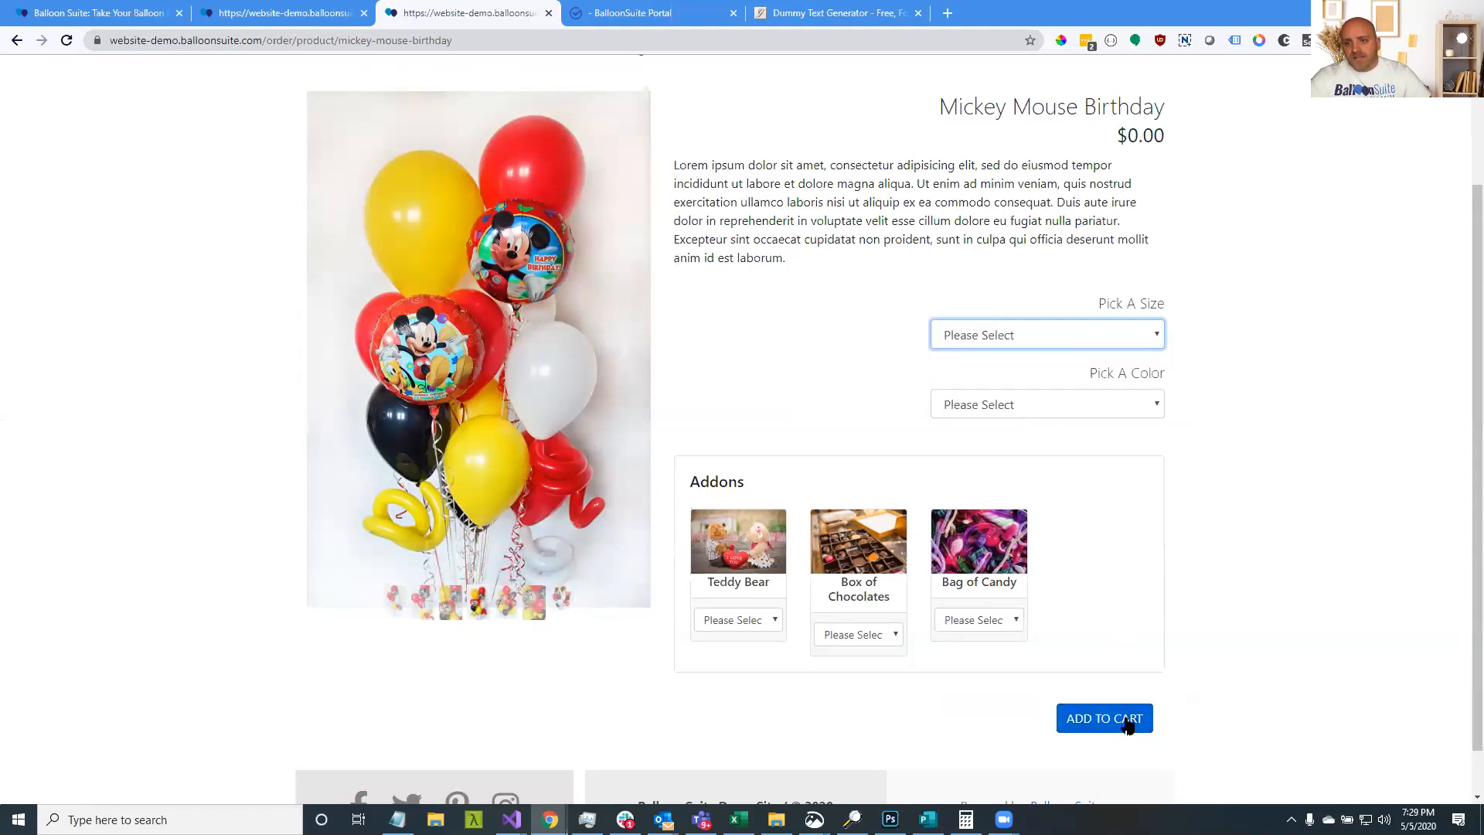
click(1127, 719)
drag(1167, 358, 1019, 341)
Choose Medium for $100.00 and Yellow as the balloon colour
click(1017, 336)
click(1011, 386)
click(1014, 425)
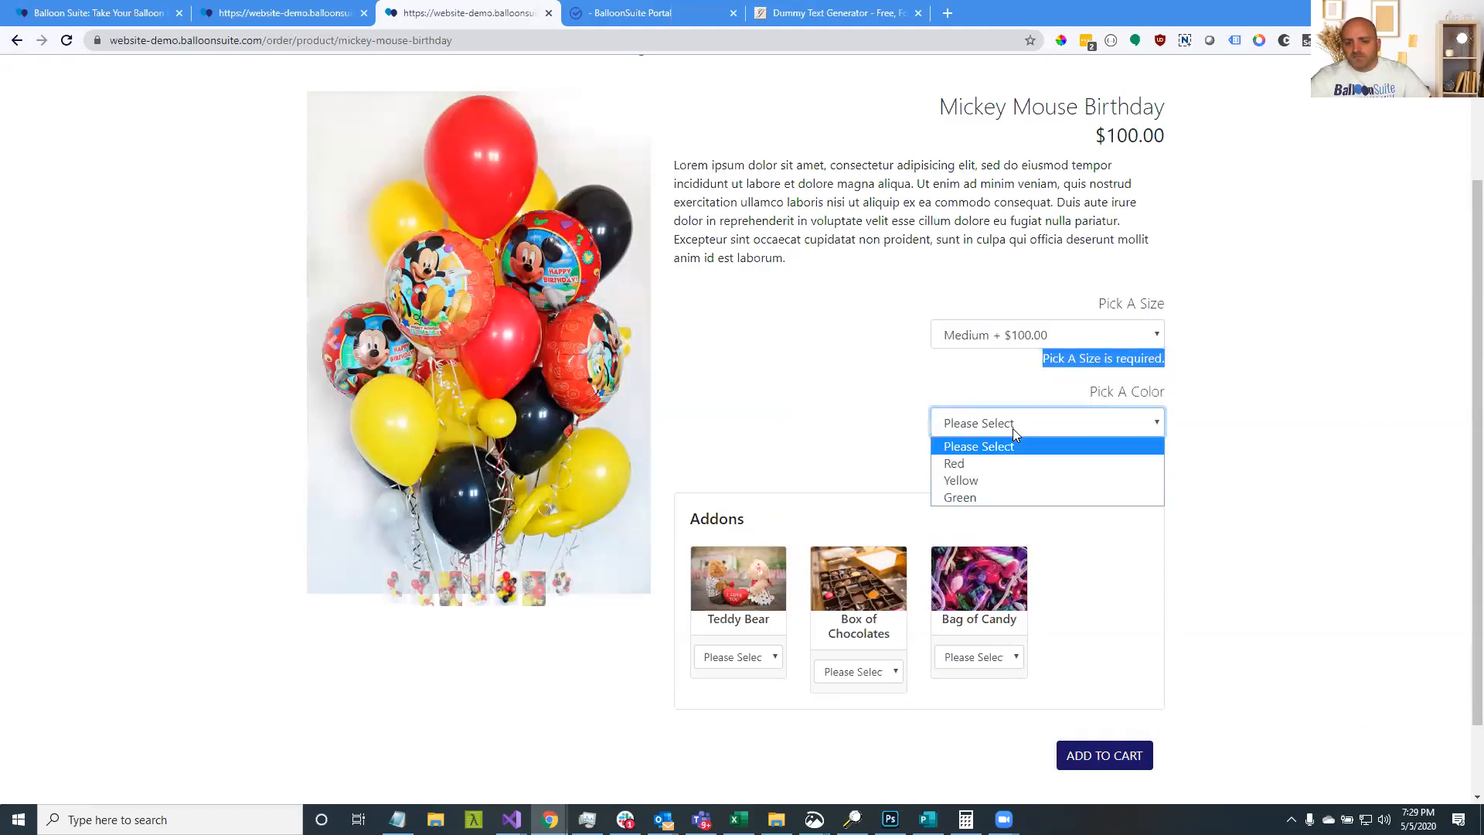
click(996, 475)
click(1322, 473)
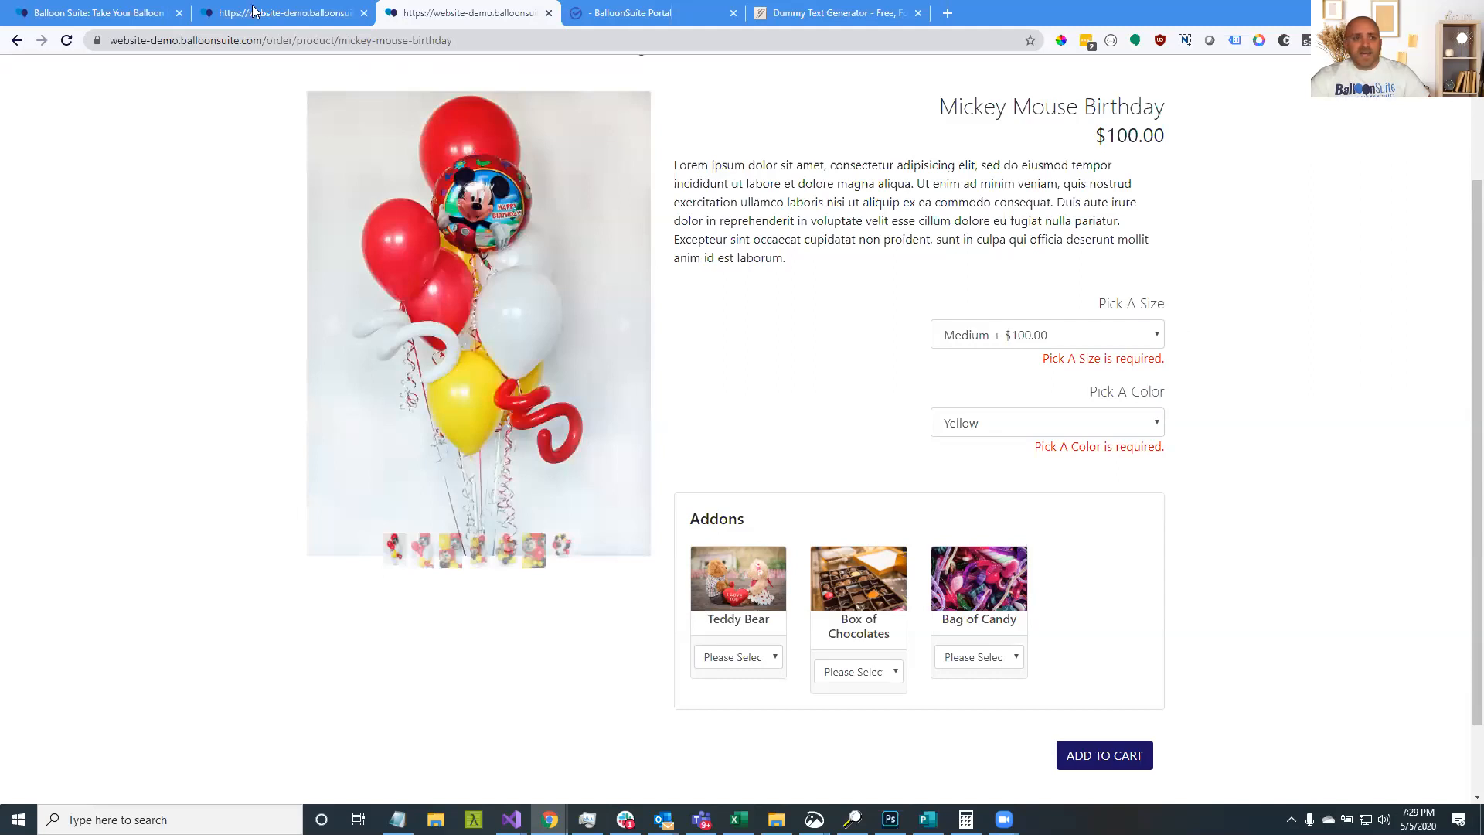
click(147, 11)
click(263, 13)
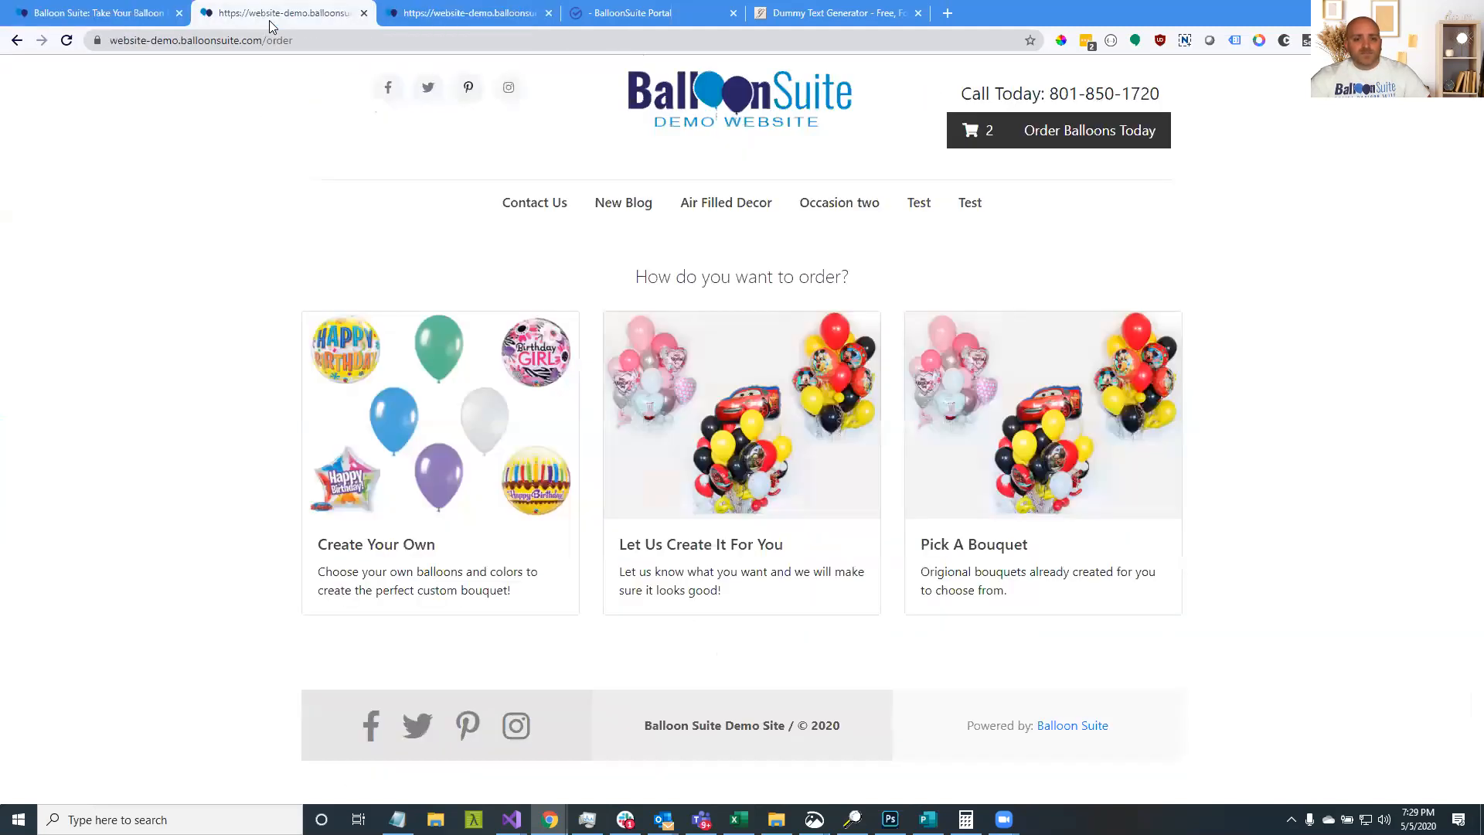
click(603, 10)
scroll(829, 609, down, 7)
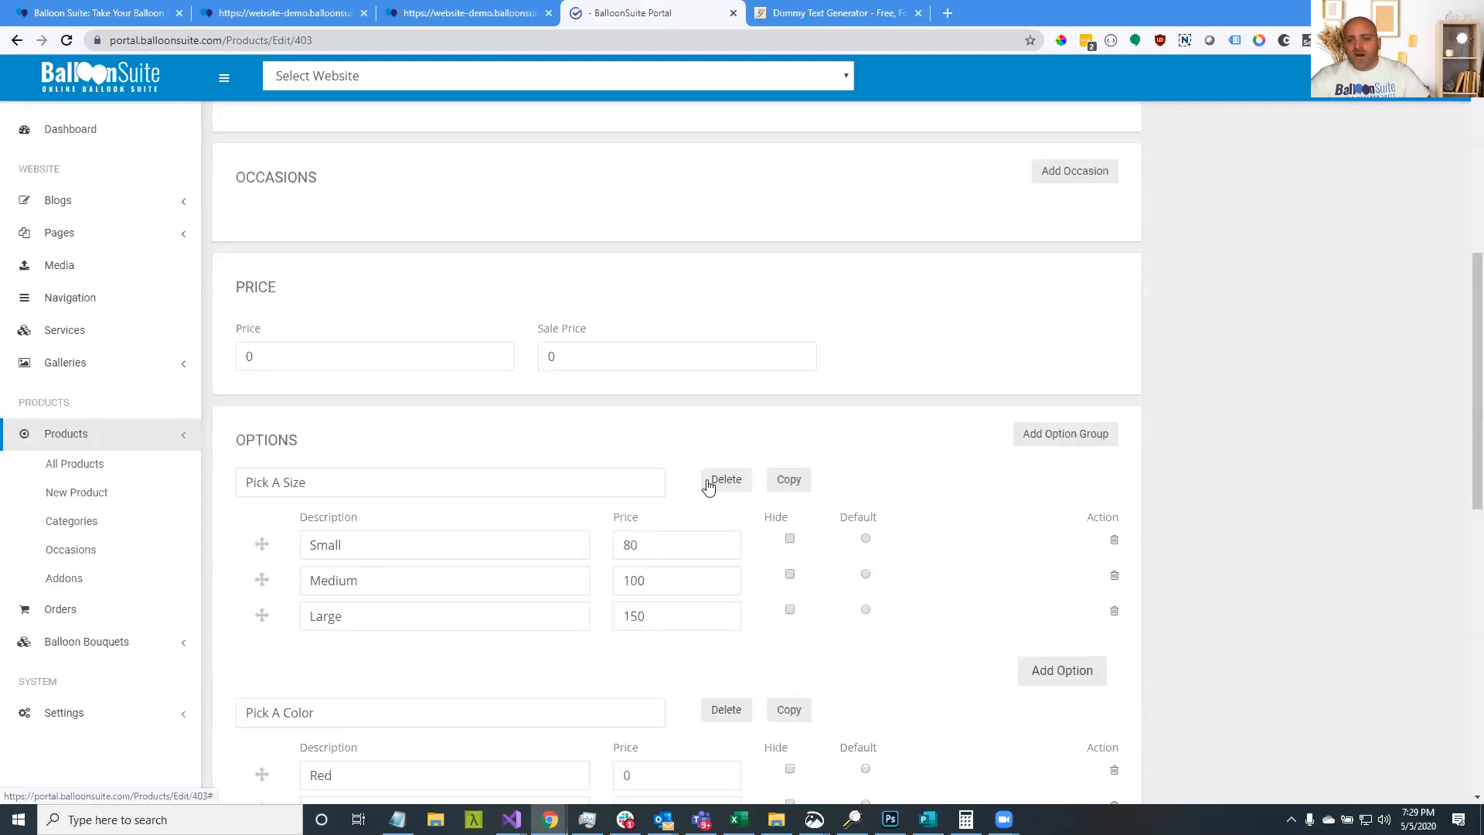
click(433, 14)
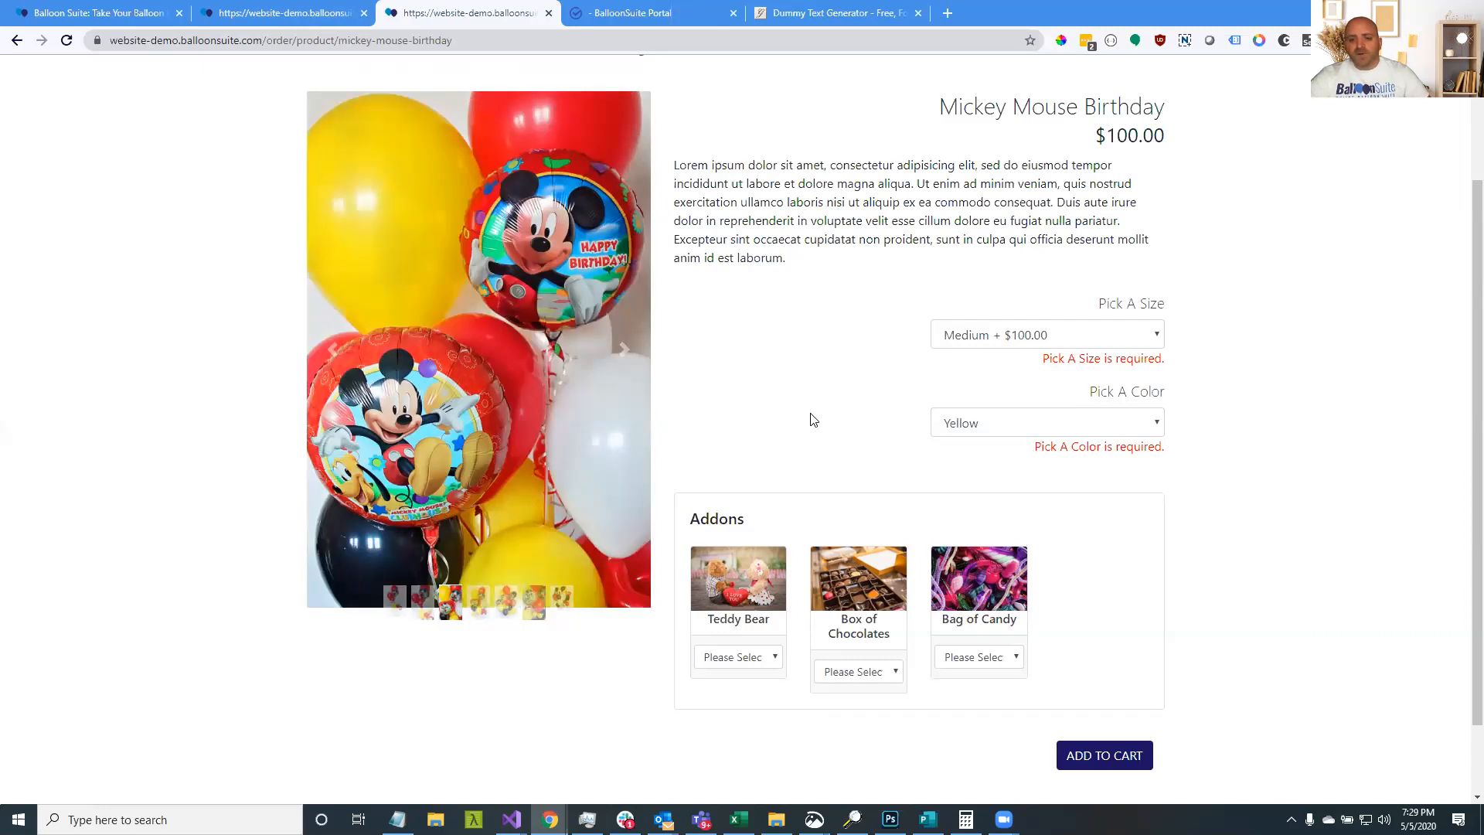
Keep Yellow balloons, add a Large Bag of Candy ($15.00), and add the $115.00 bouquet to the cart
triple_click(1195, 409)
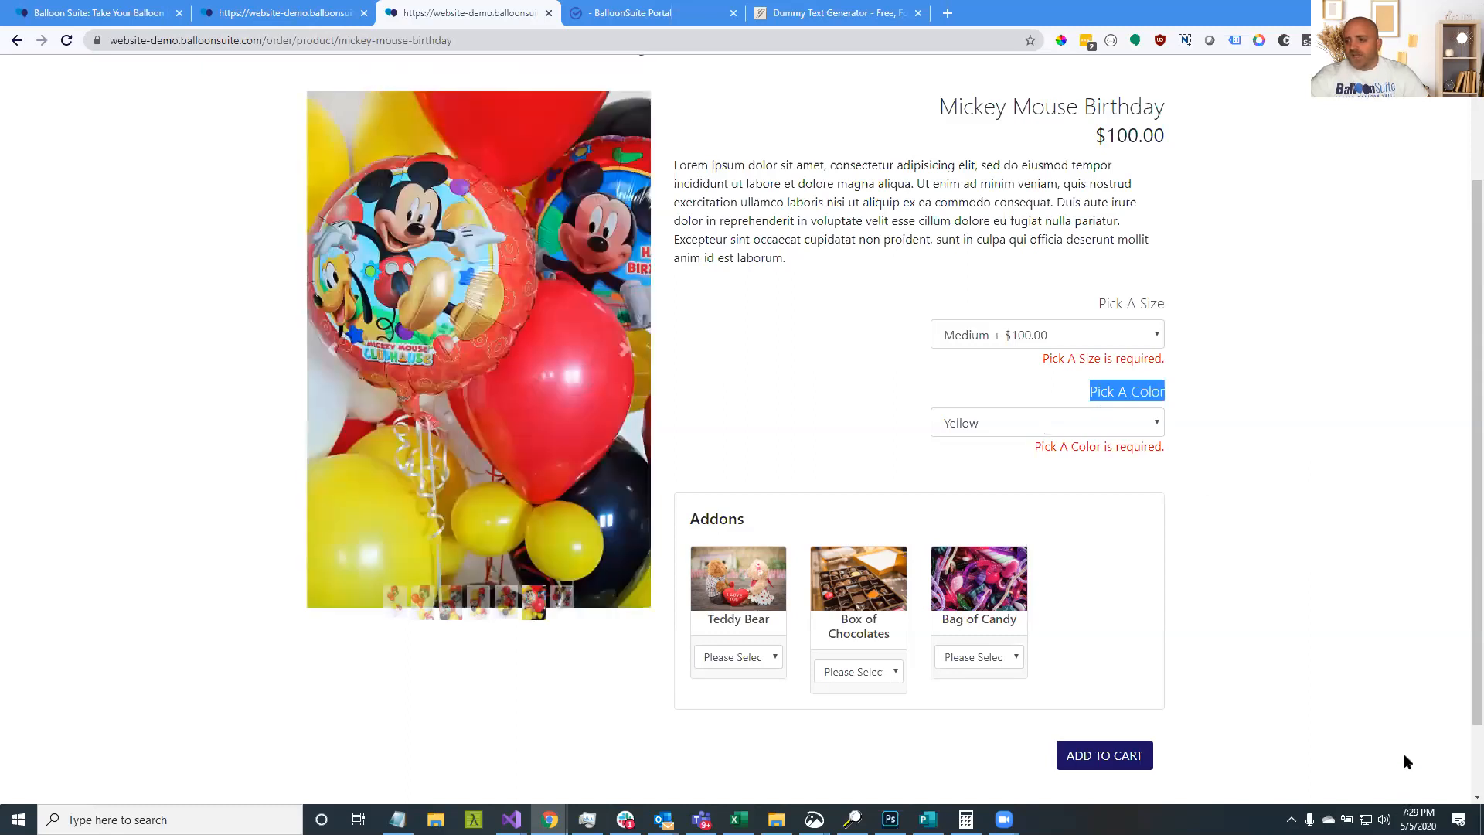
click(1169, 410)
drag(1166, 394, 1081, 391)
click(1065, 423)
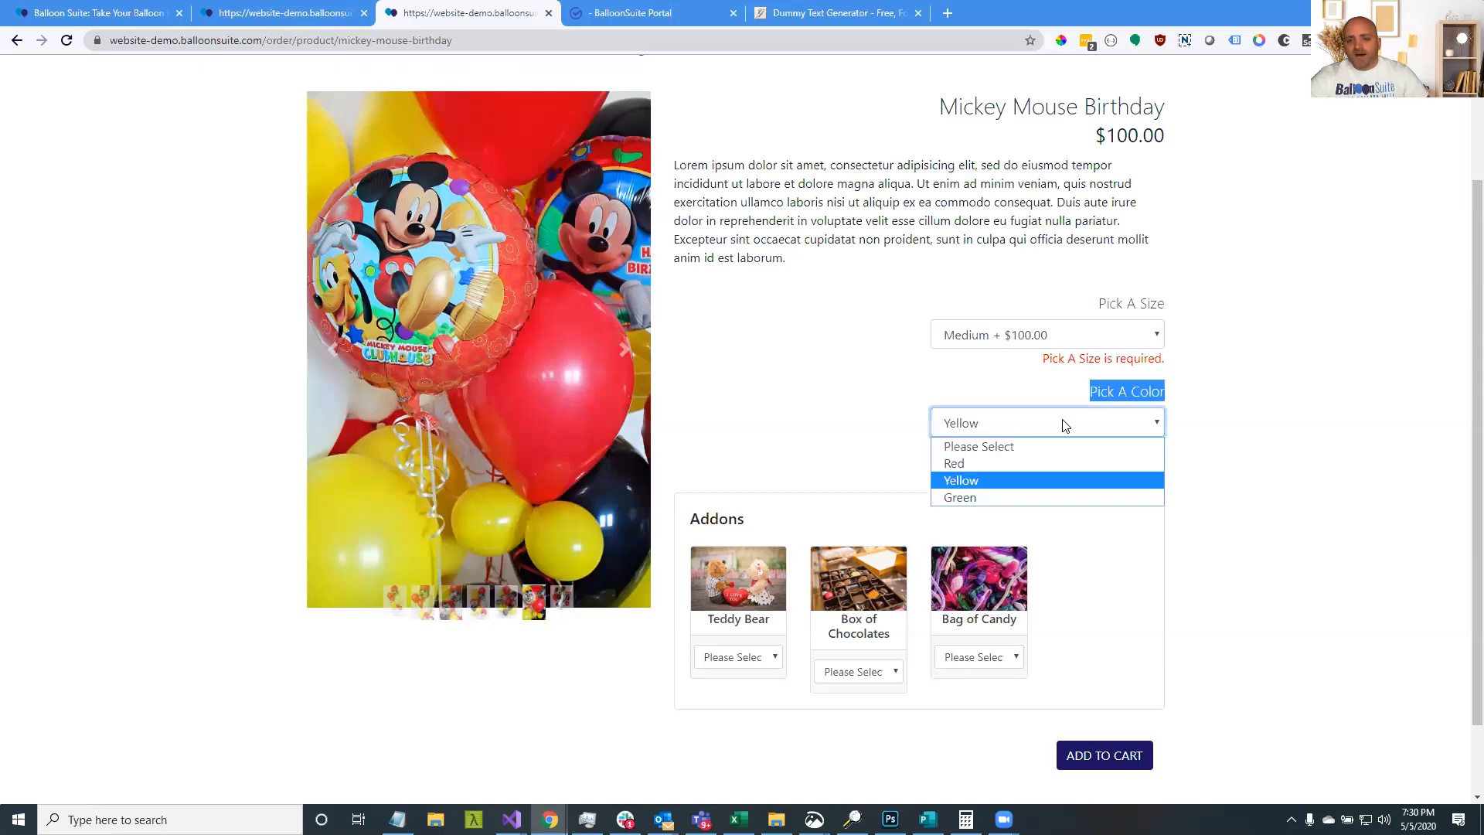
click(1260, 368)
click(1260, 368)
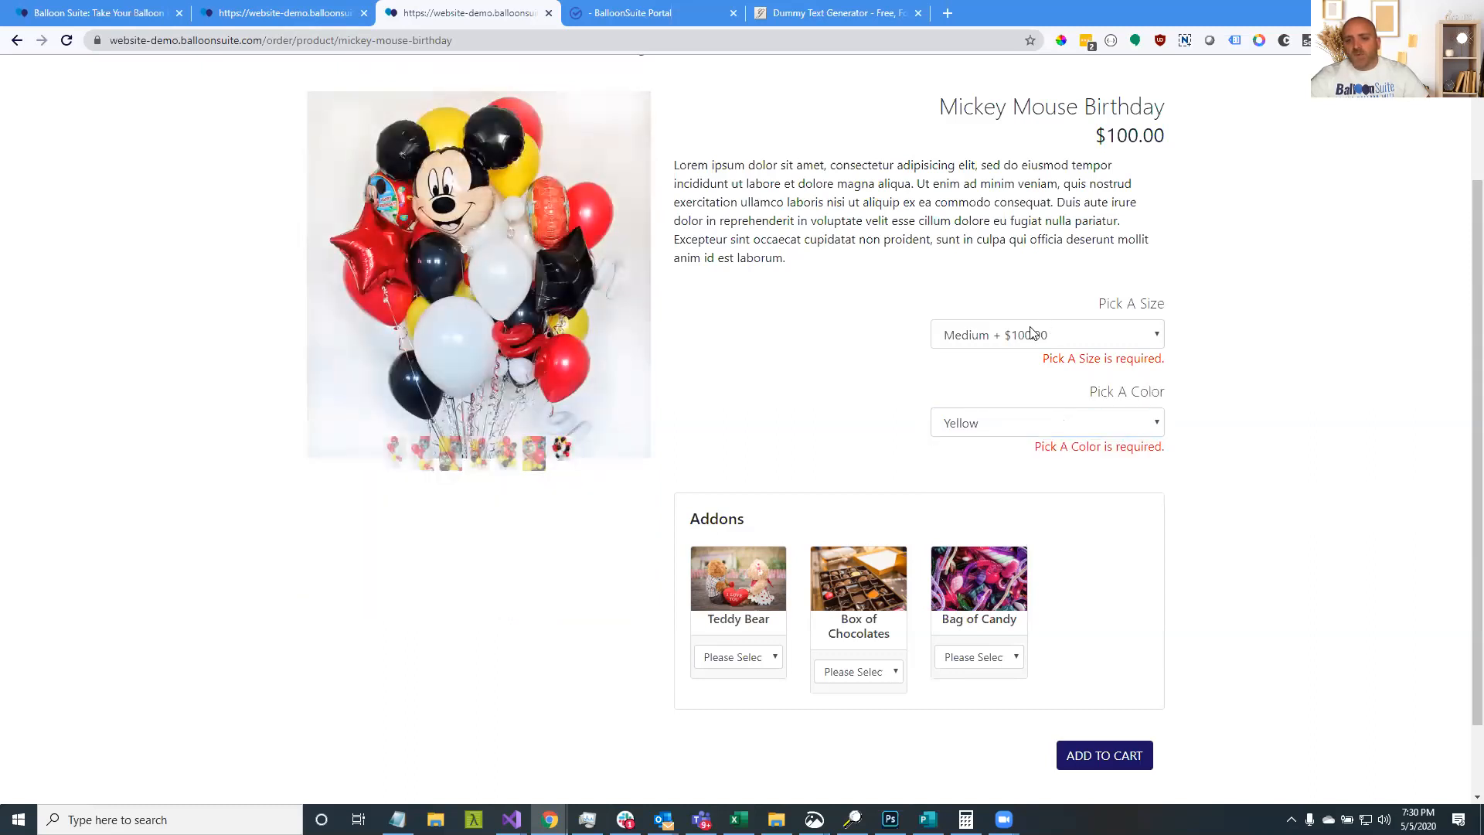
click(991, 424)
click(991, 424)
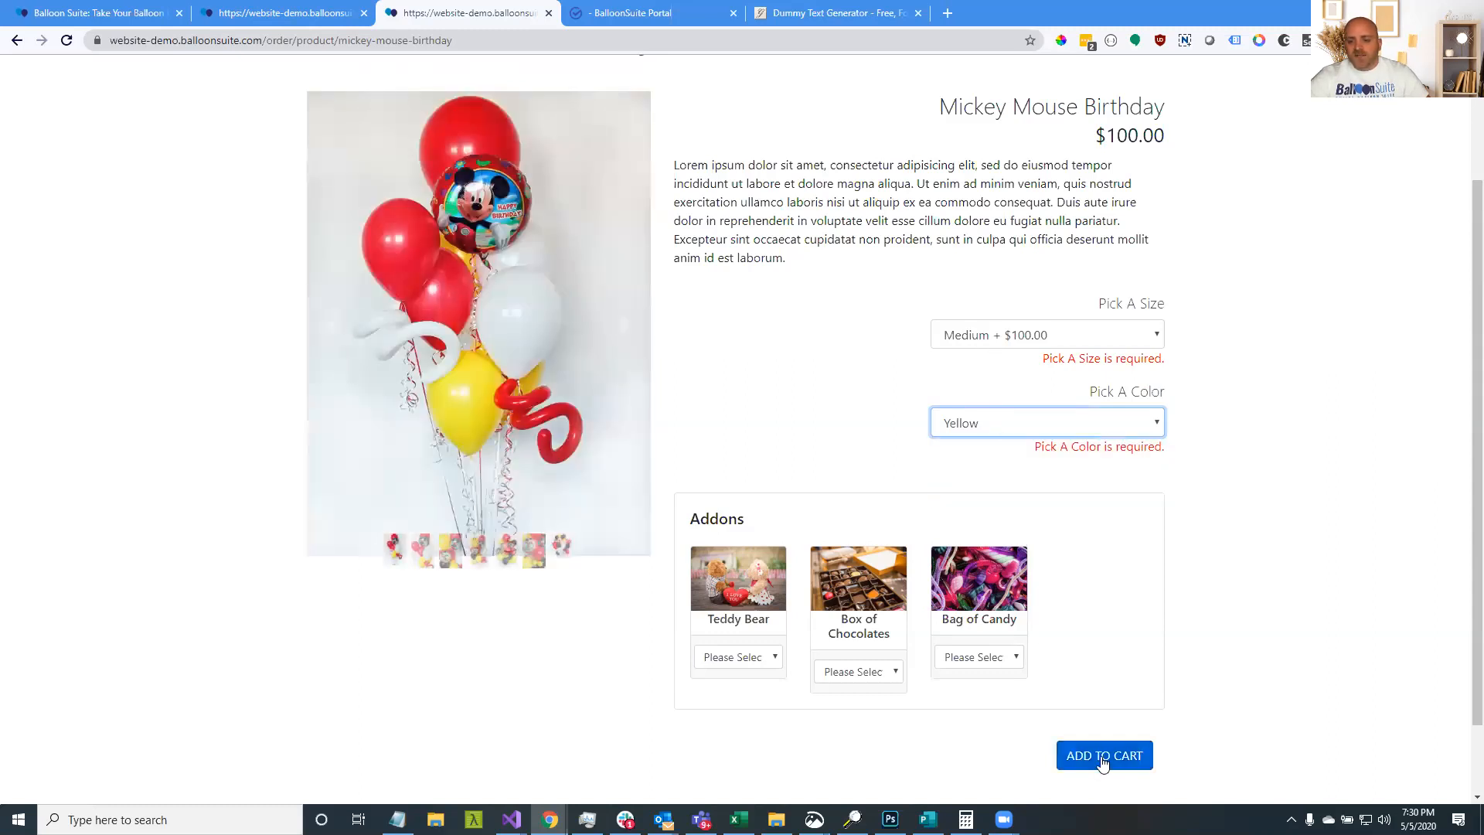
click(997, 657)
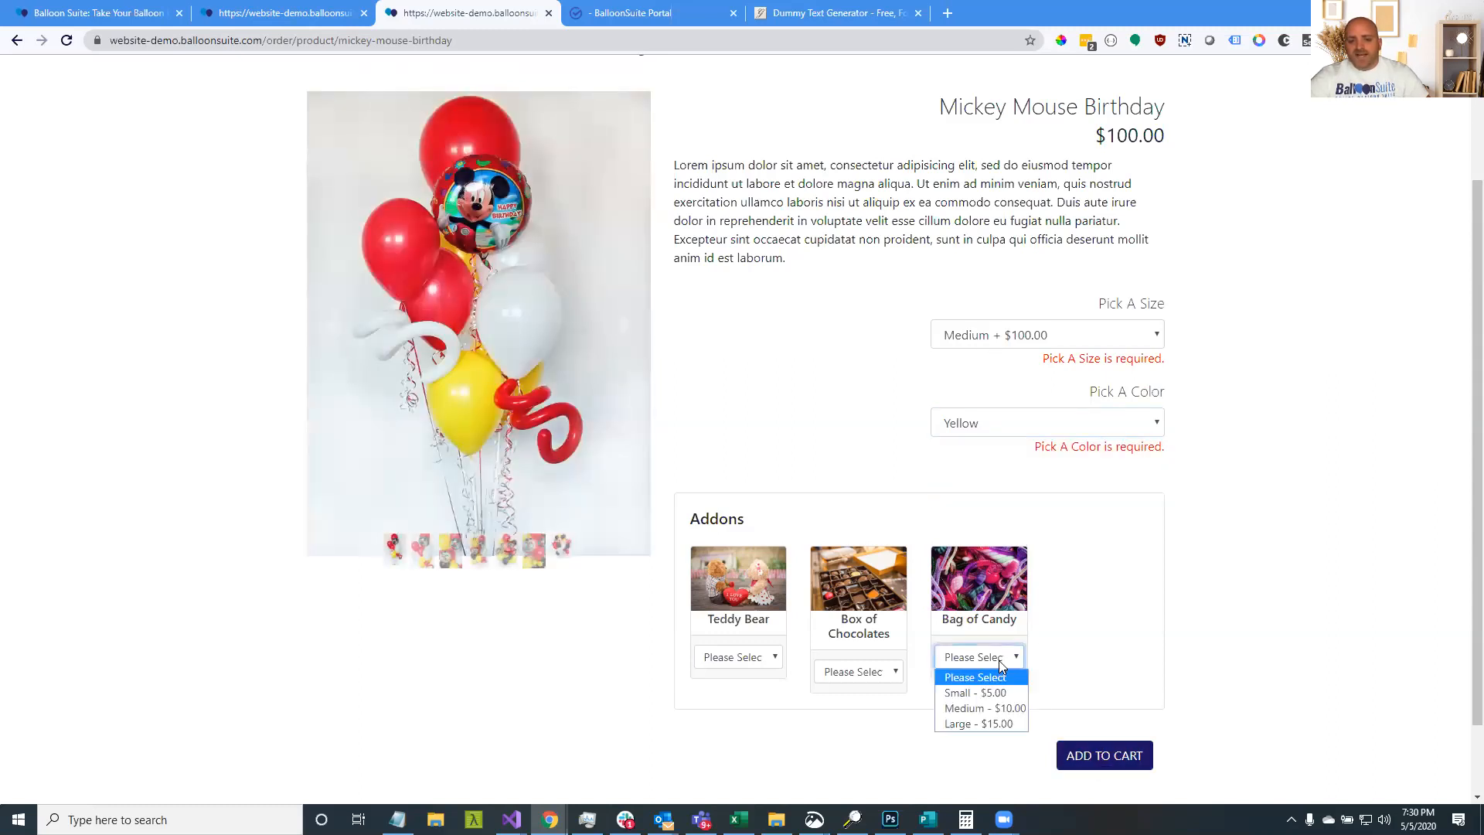
click(1003, 729)
click(1097, 756)
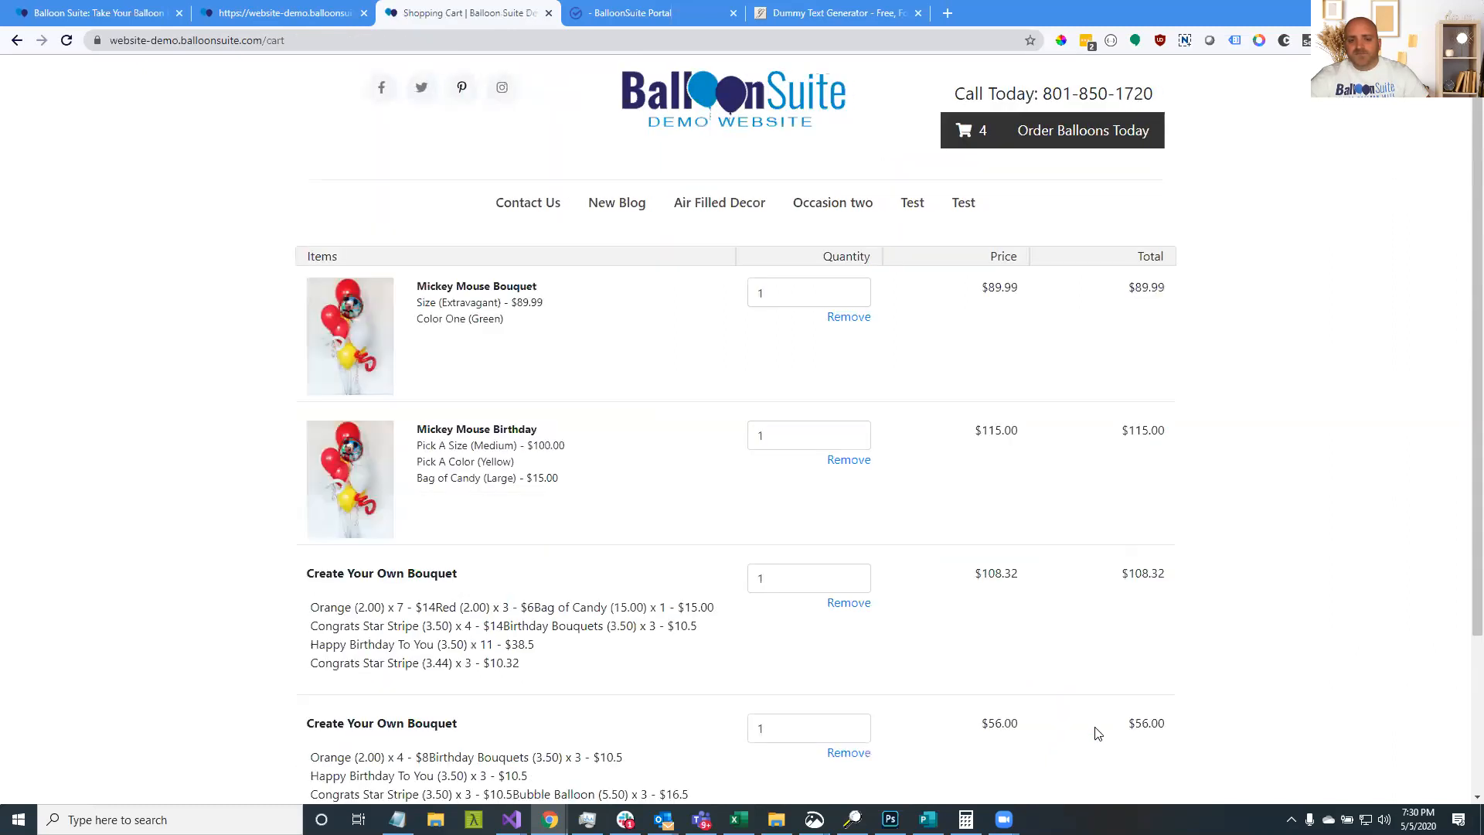
Remove the Mickey Mouse Bouquet and both Create Your Own Bouquets from the cart, confirming each removal
scroll(590, 425, down, 3)
scroll(606, 596, up, 3)
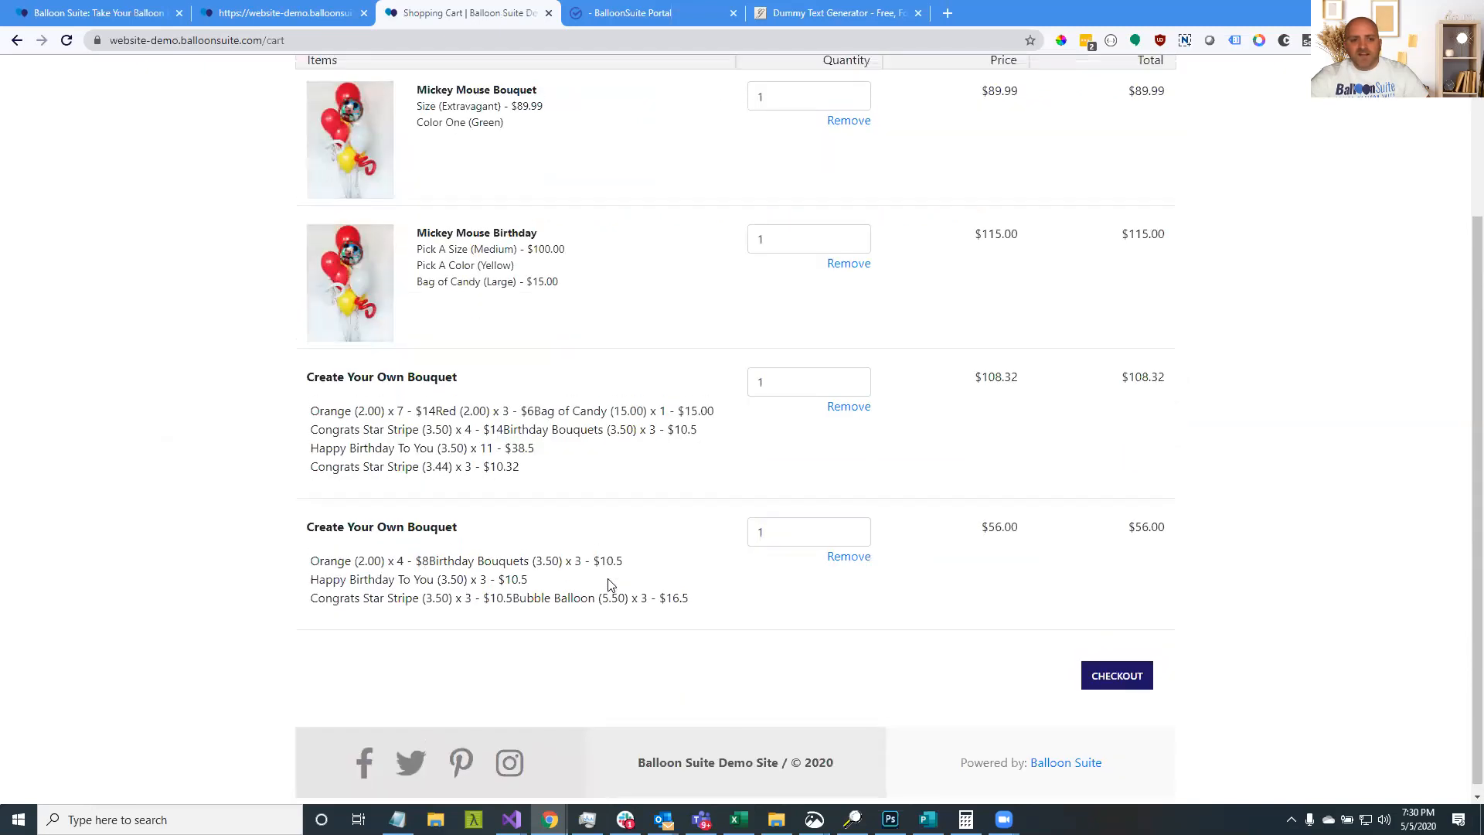
click(845, 319)
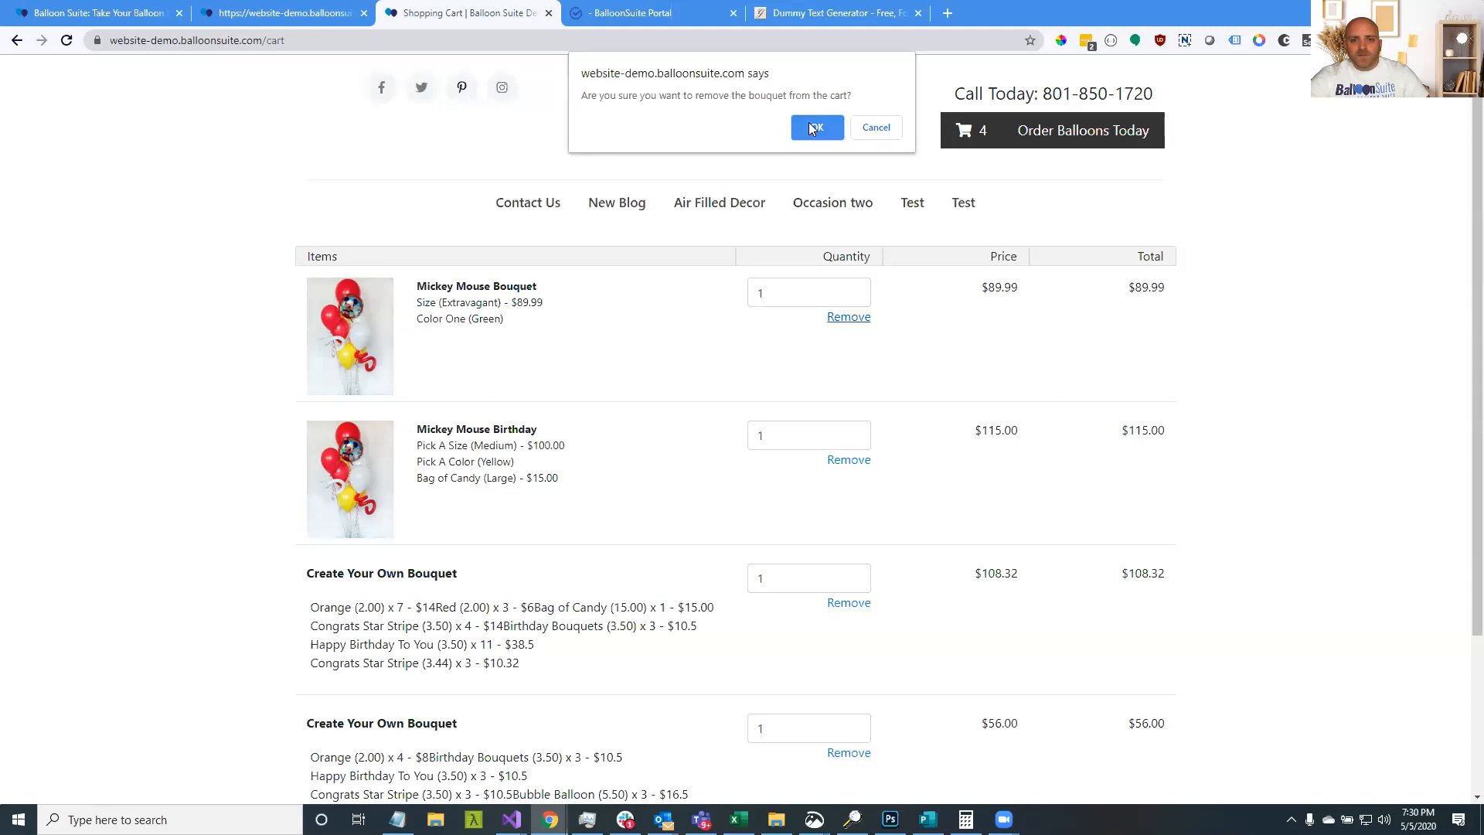
click(810, 128)
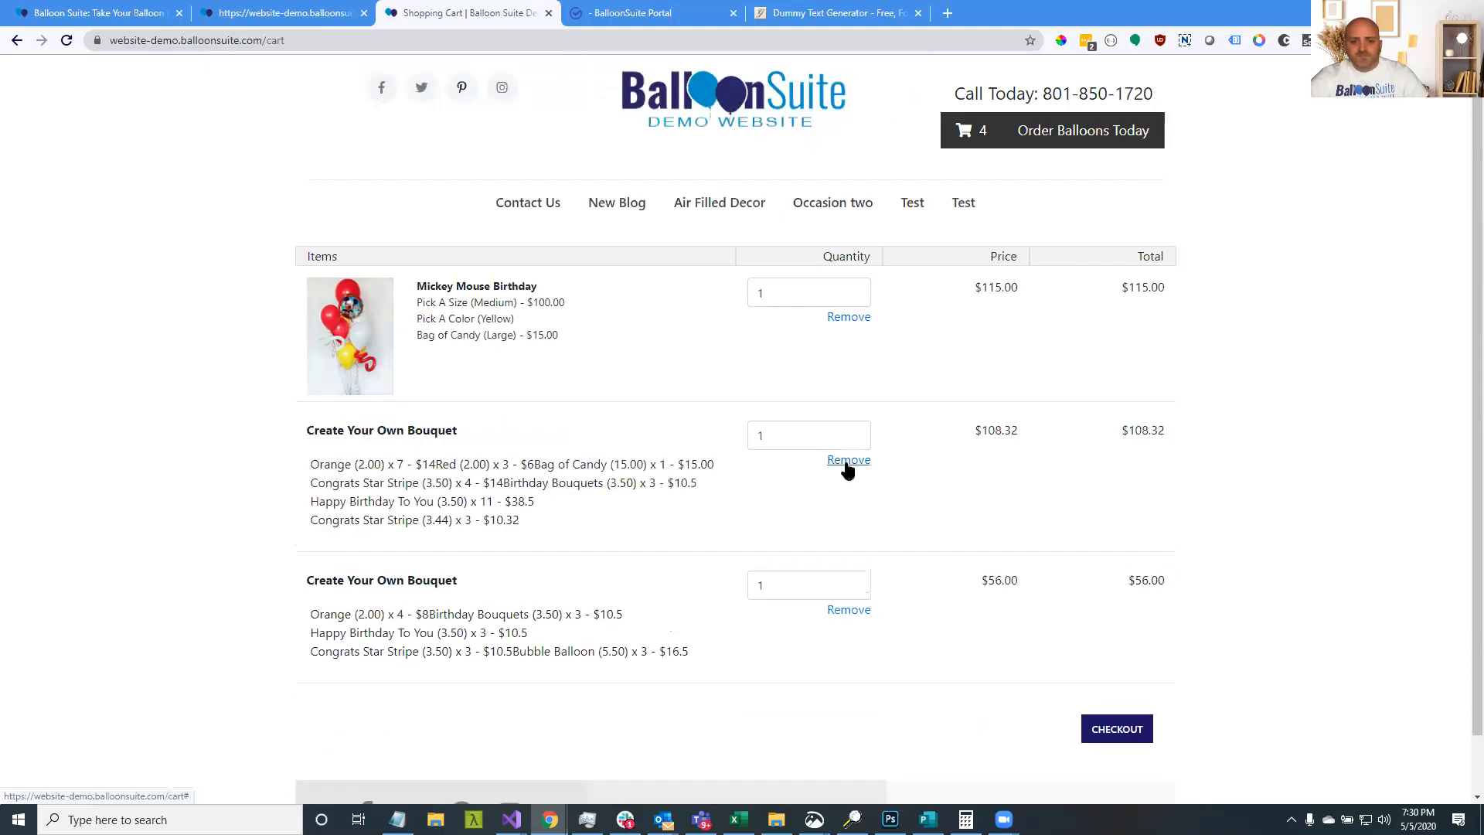
click(848, 462)
click(816, 127)
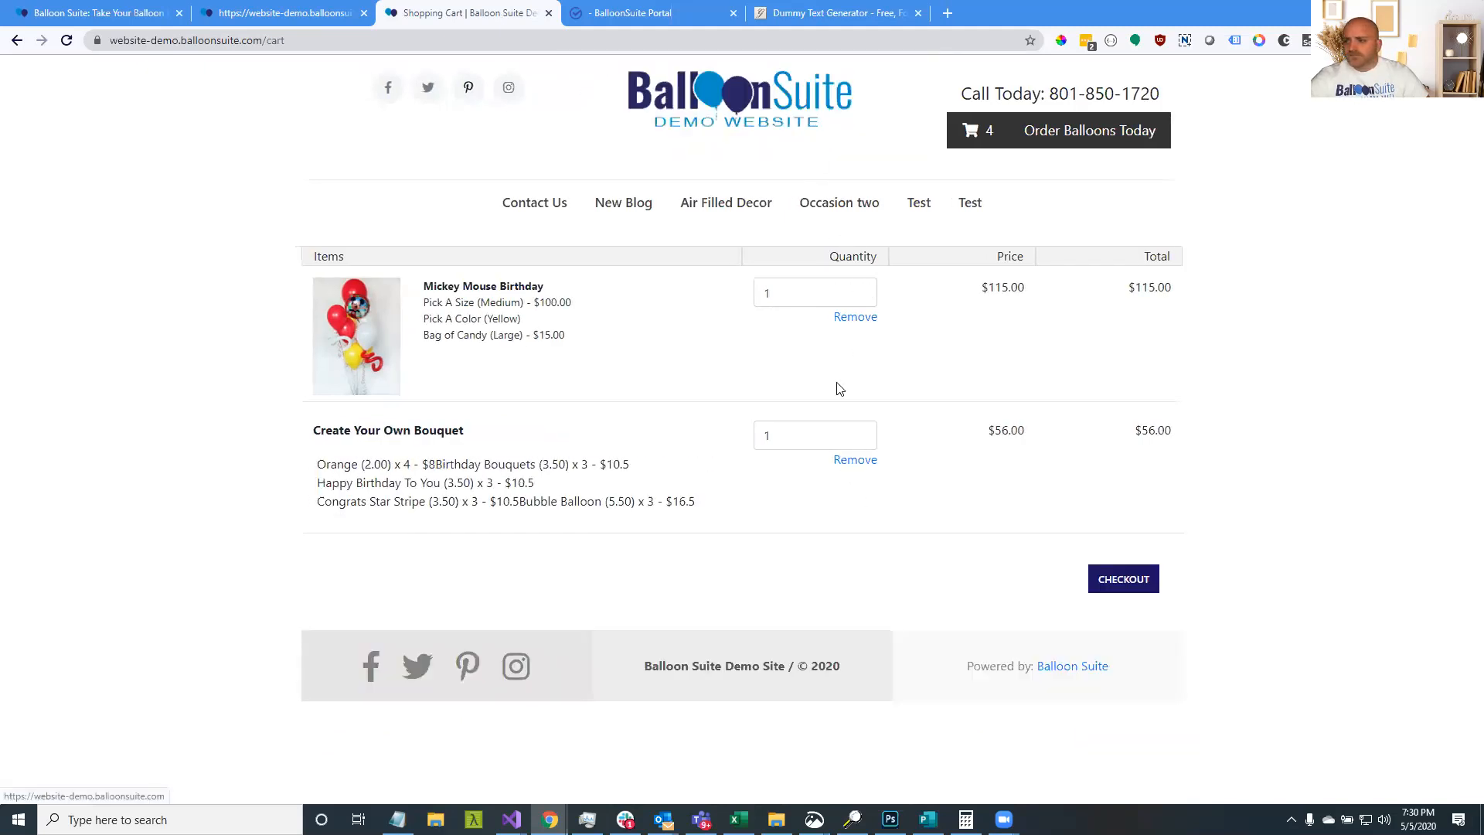
click(845, 462)
click(818, 127)
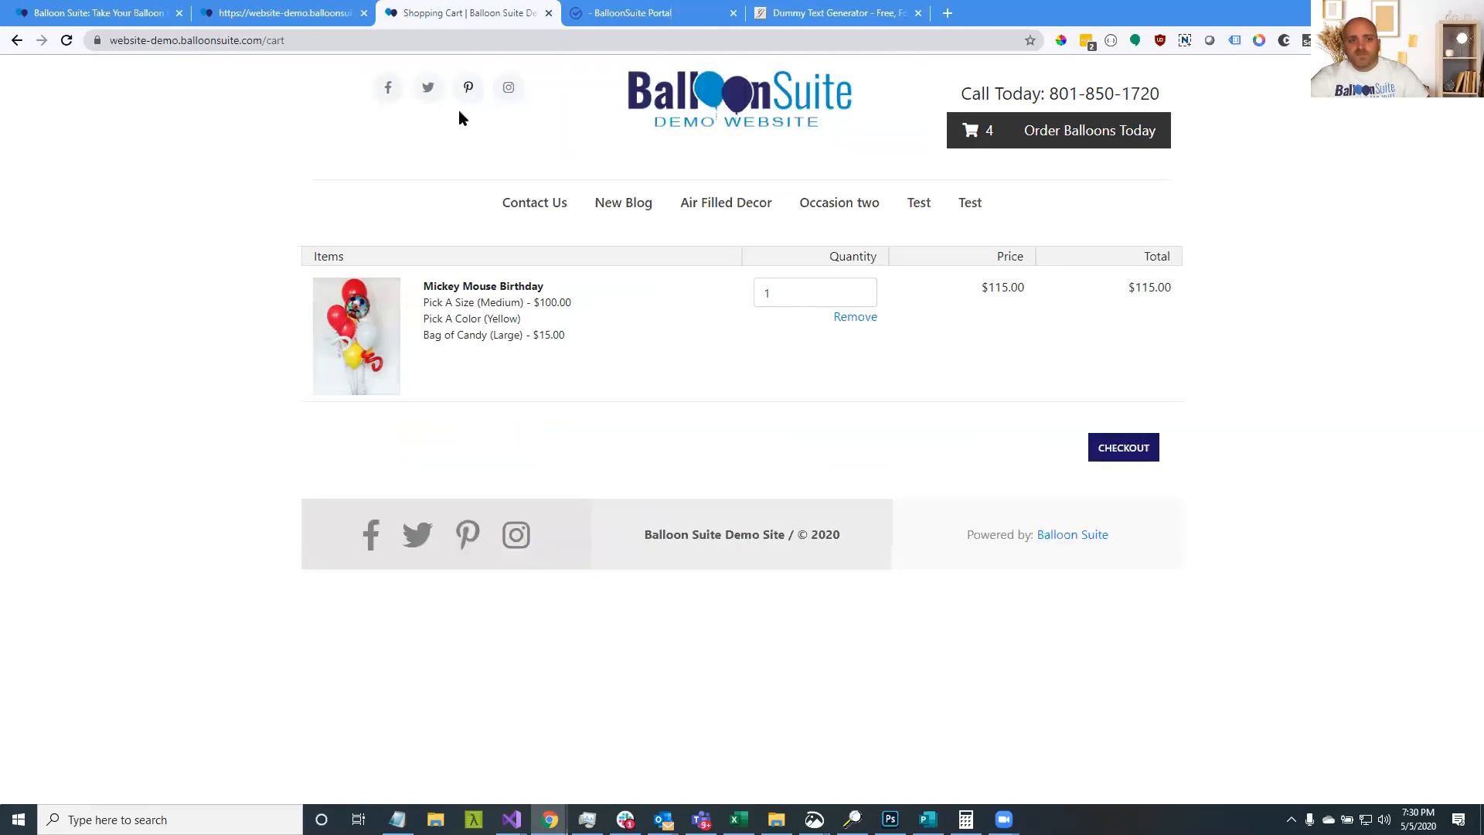
Go to Order Balloons Today > Pick A Bouquet to view the storefront's ready-made bouquets
click(1092, 137)
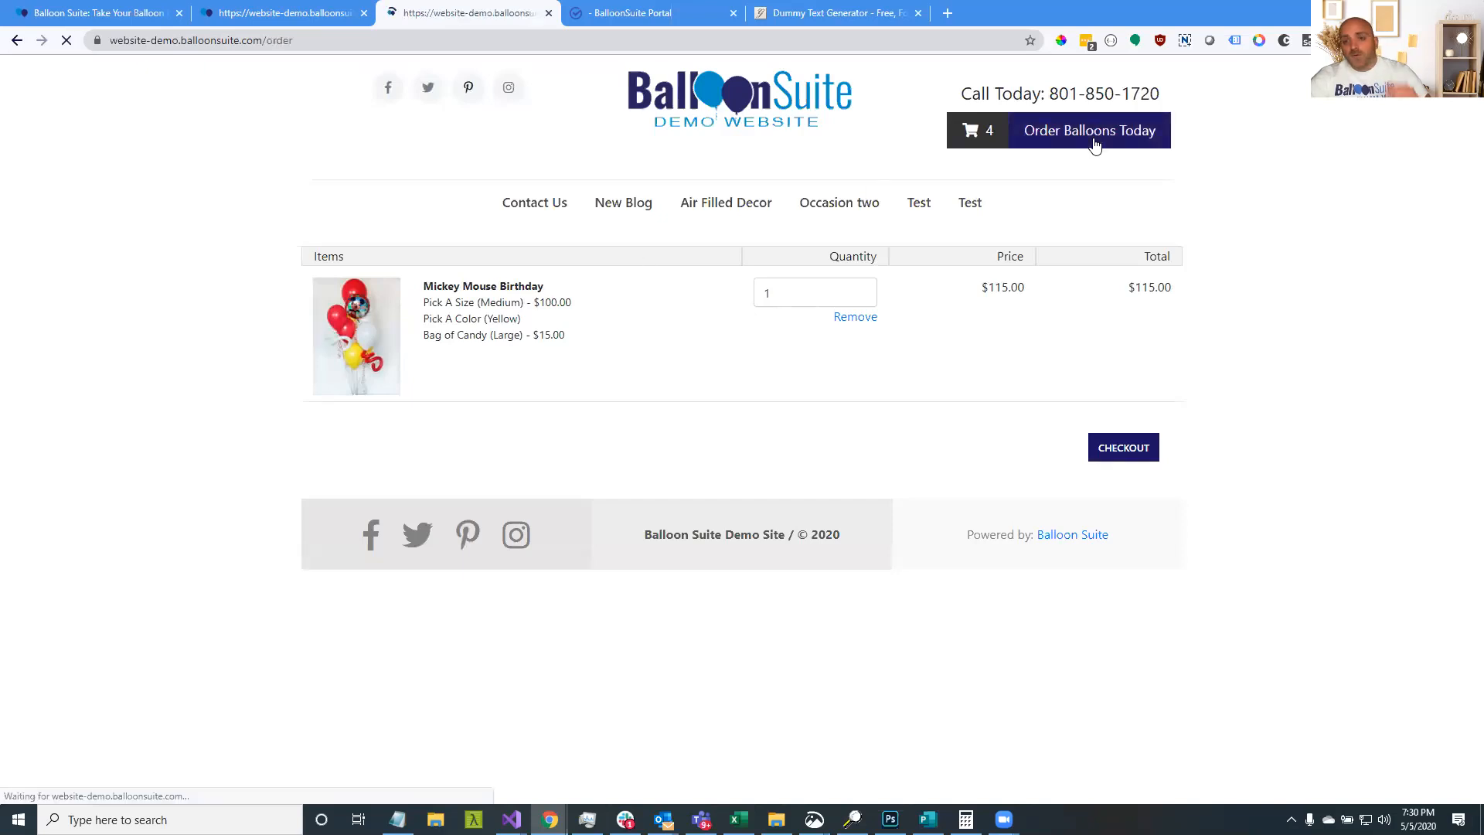
click(998, 386)
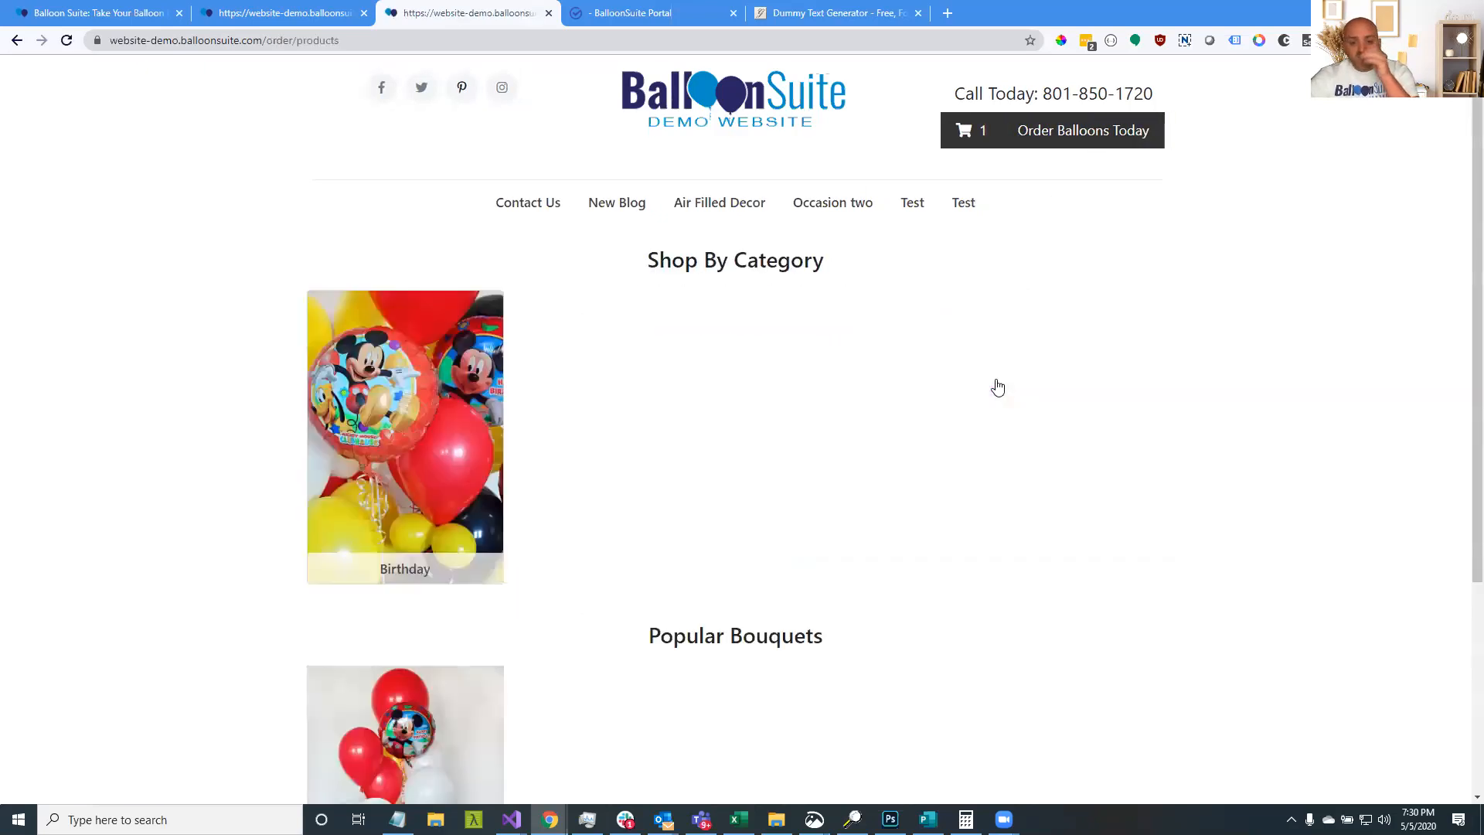
click(249, 19)
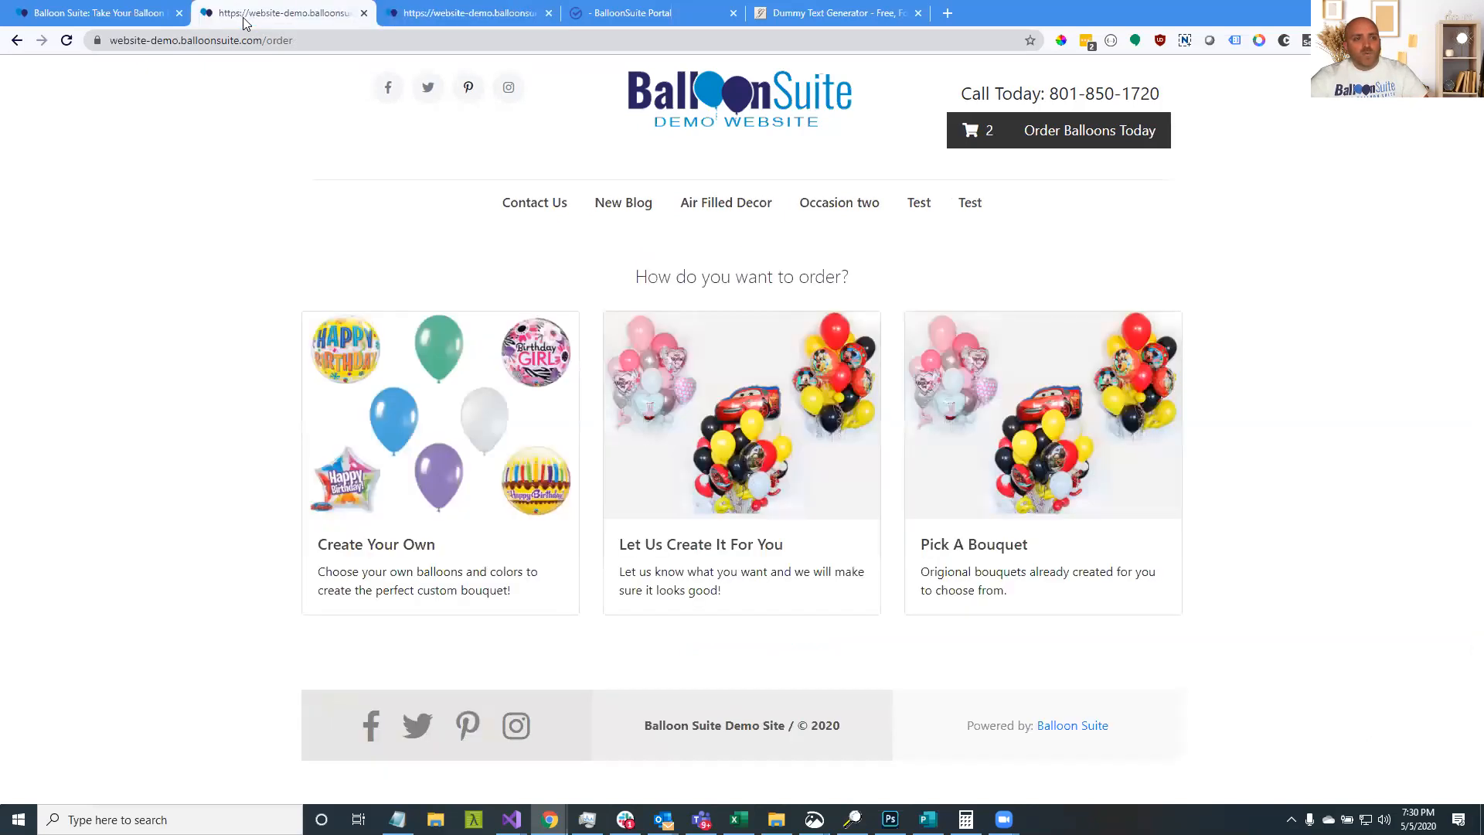
click(151, 17)
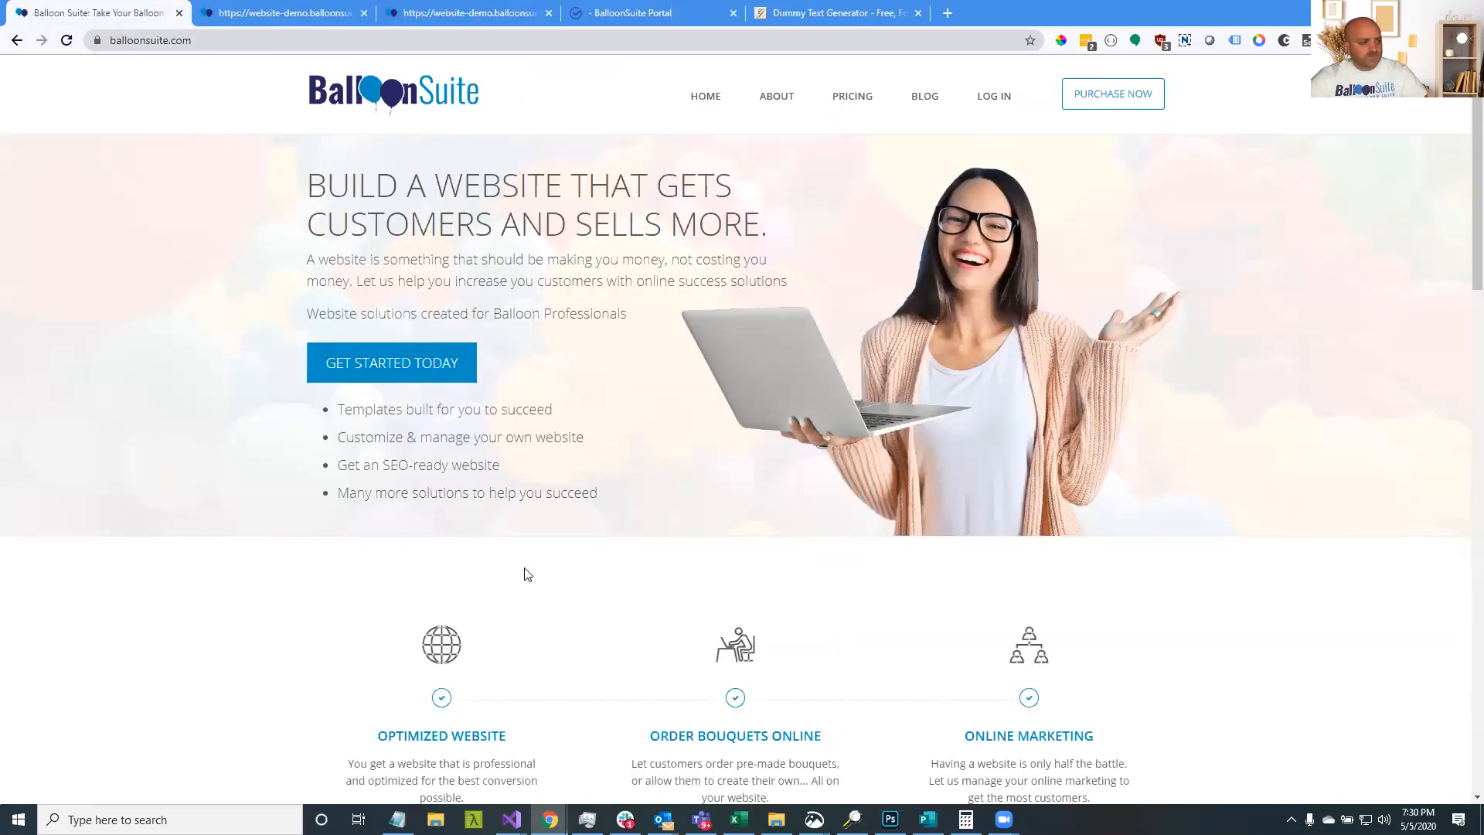
scroll(513, 526, down, 1)
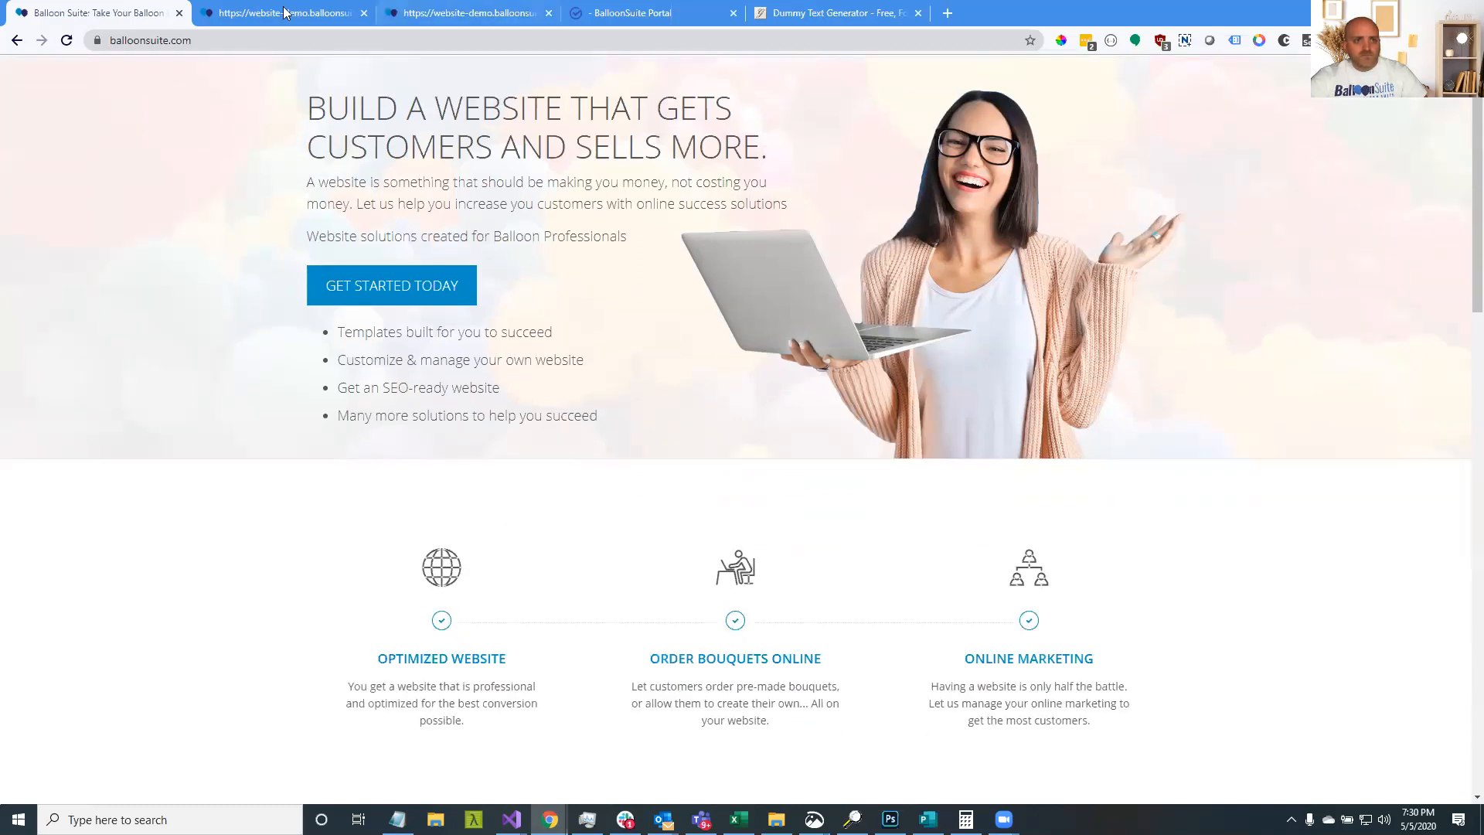
Return to the BalloonSuite Portal and start a new product
click(283, 12)
click(431, 13)
click(616, 16)
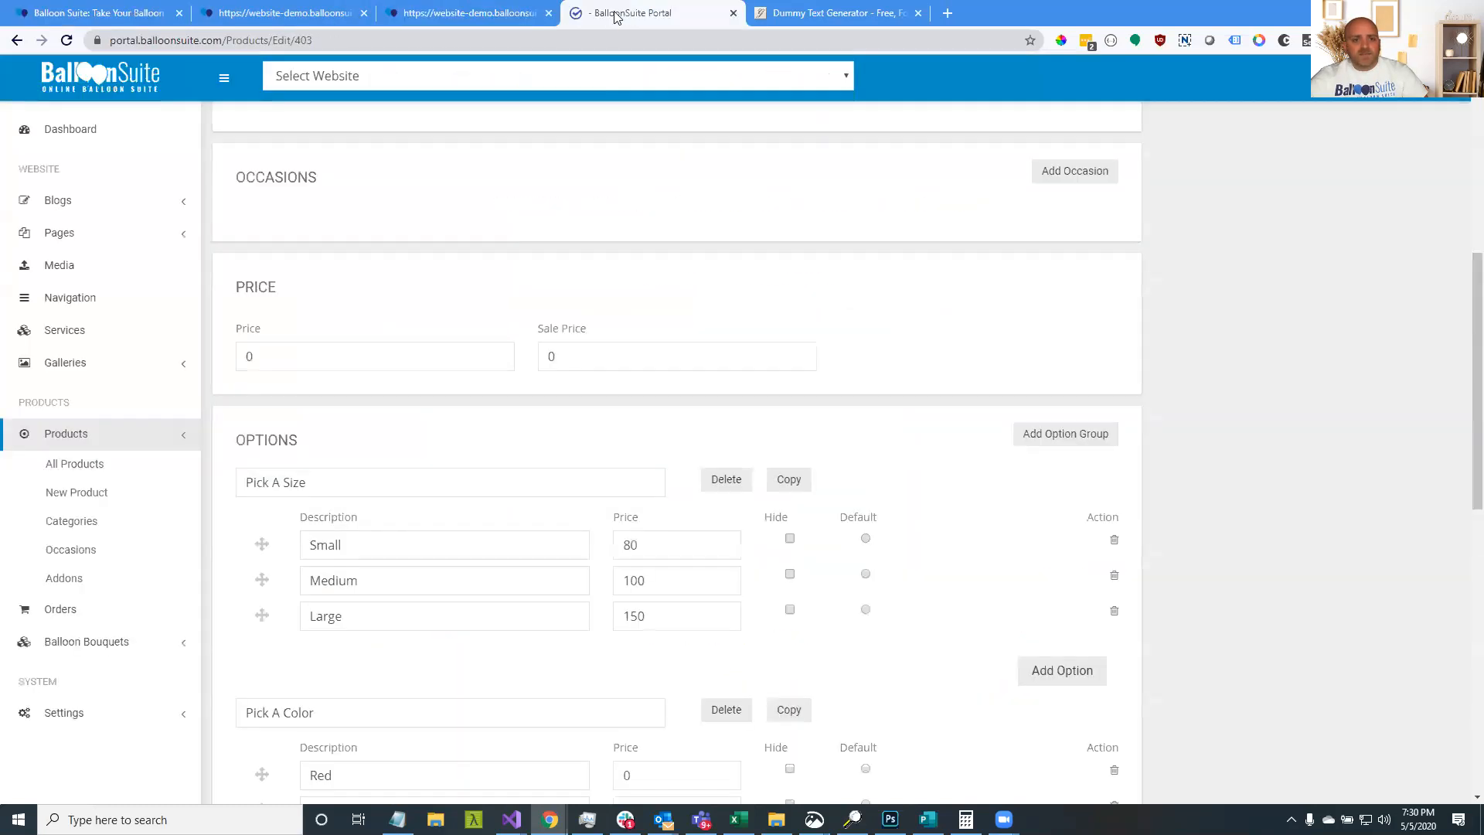
click(101, 501)
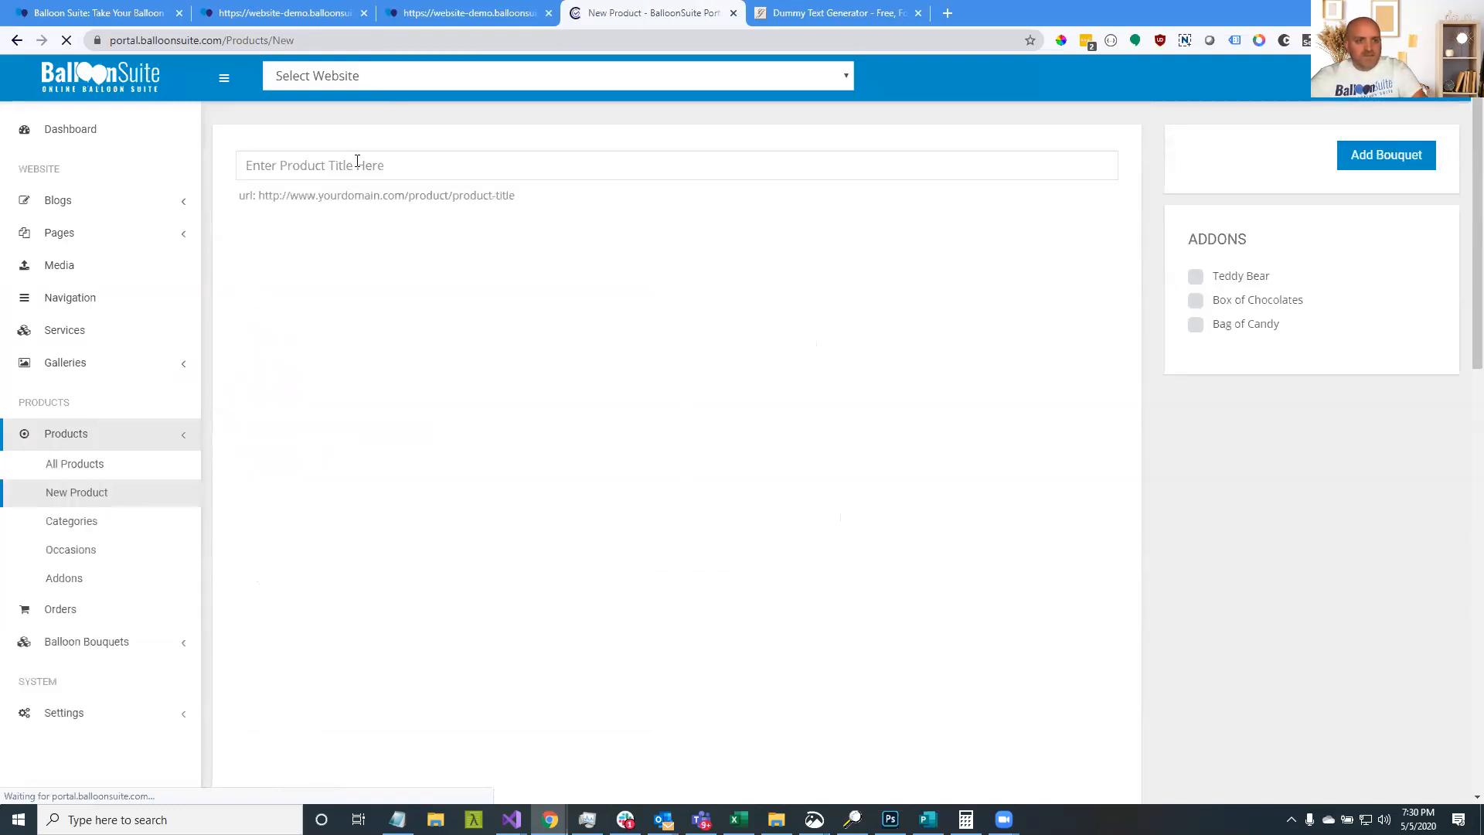
Upload the five pink balloon photos (IMG_4431–IMG_4449) from Balloon Pictures > love 2 as product images
click(356, 165)
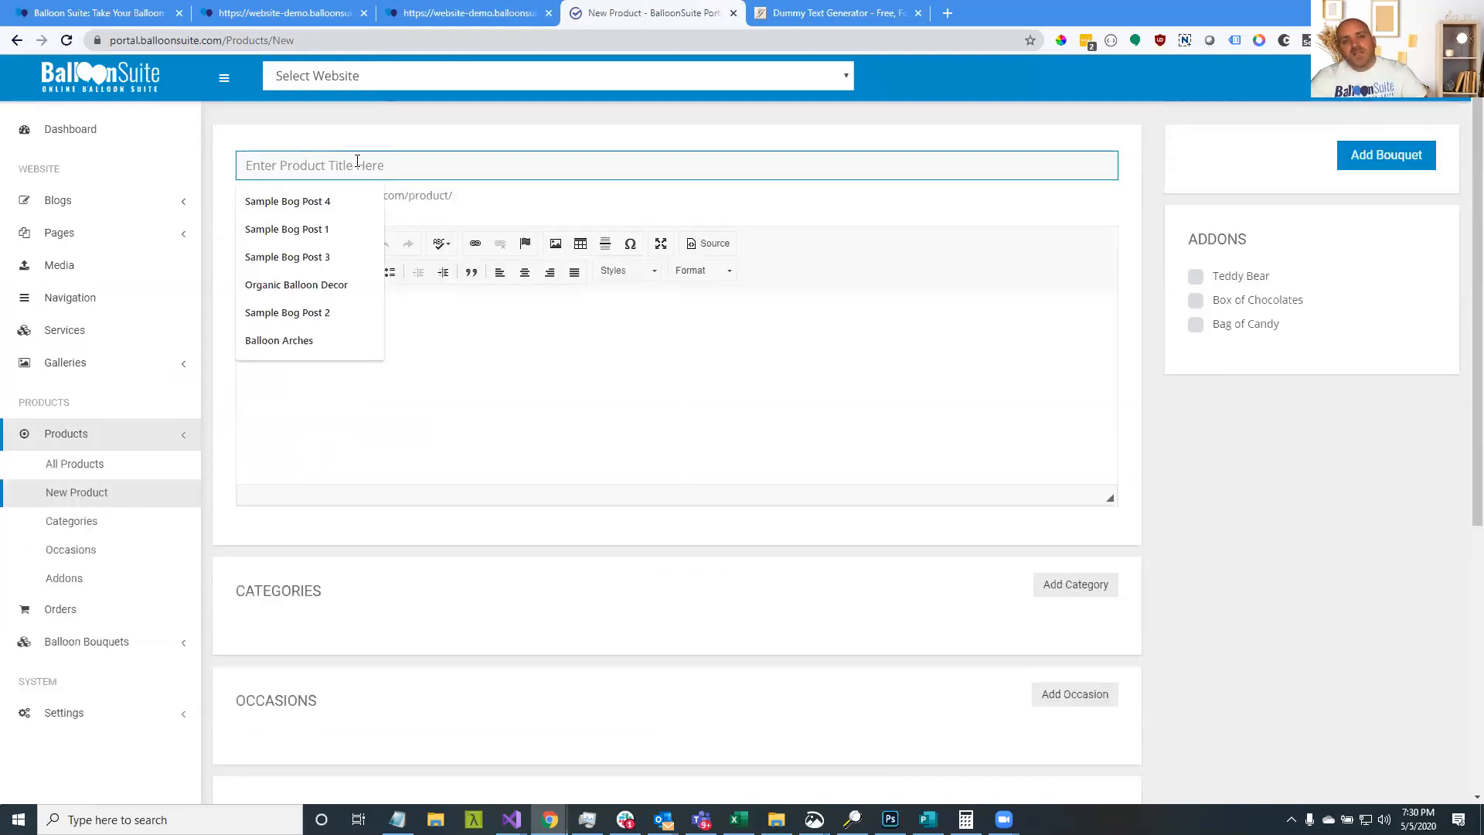
scroll(495, 582, down, 6)
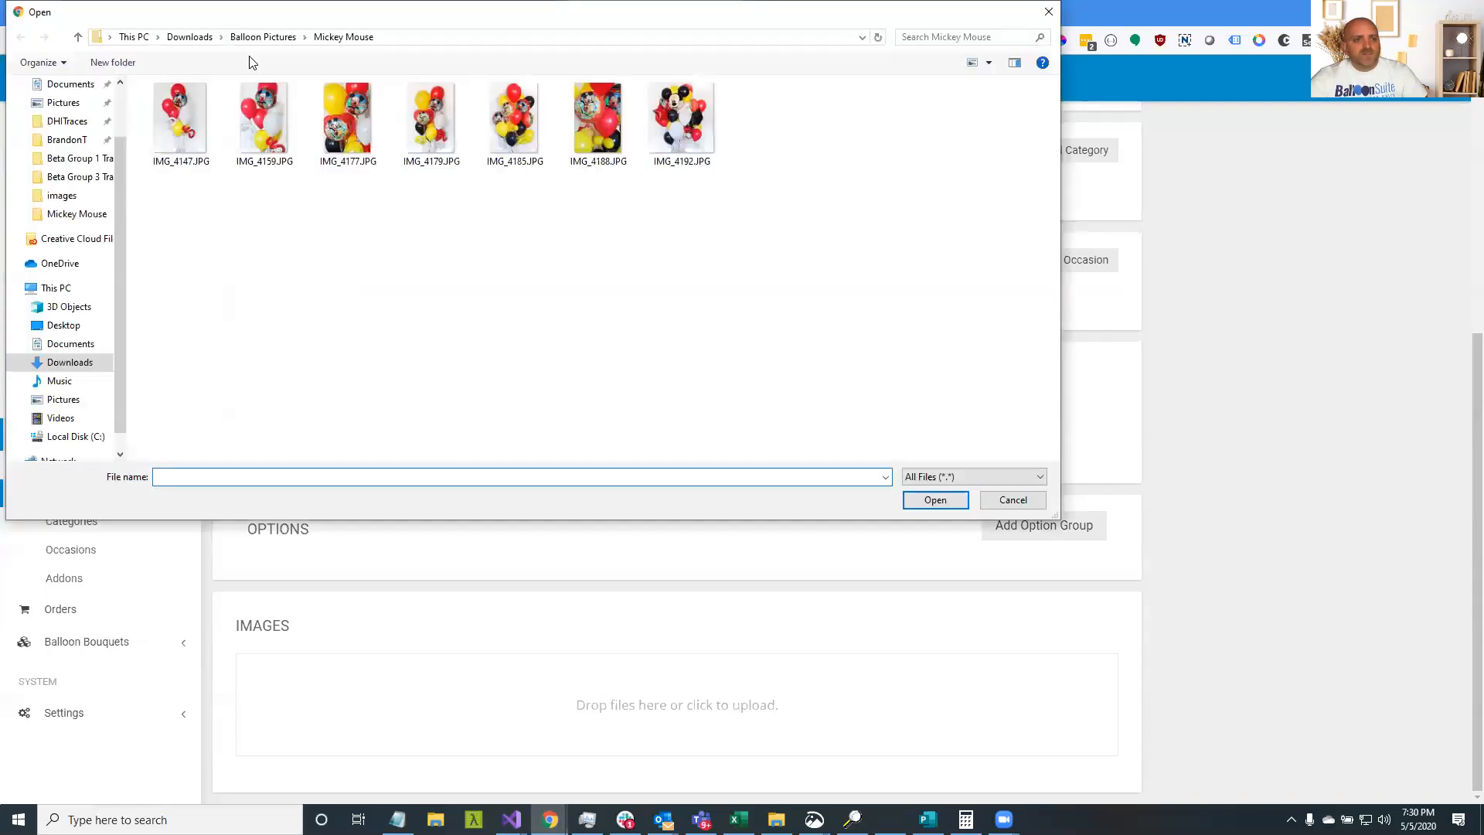
click(264, 37)
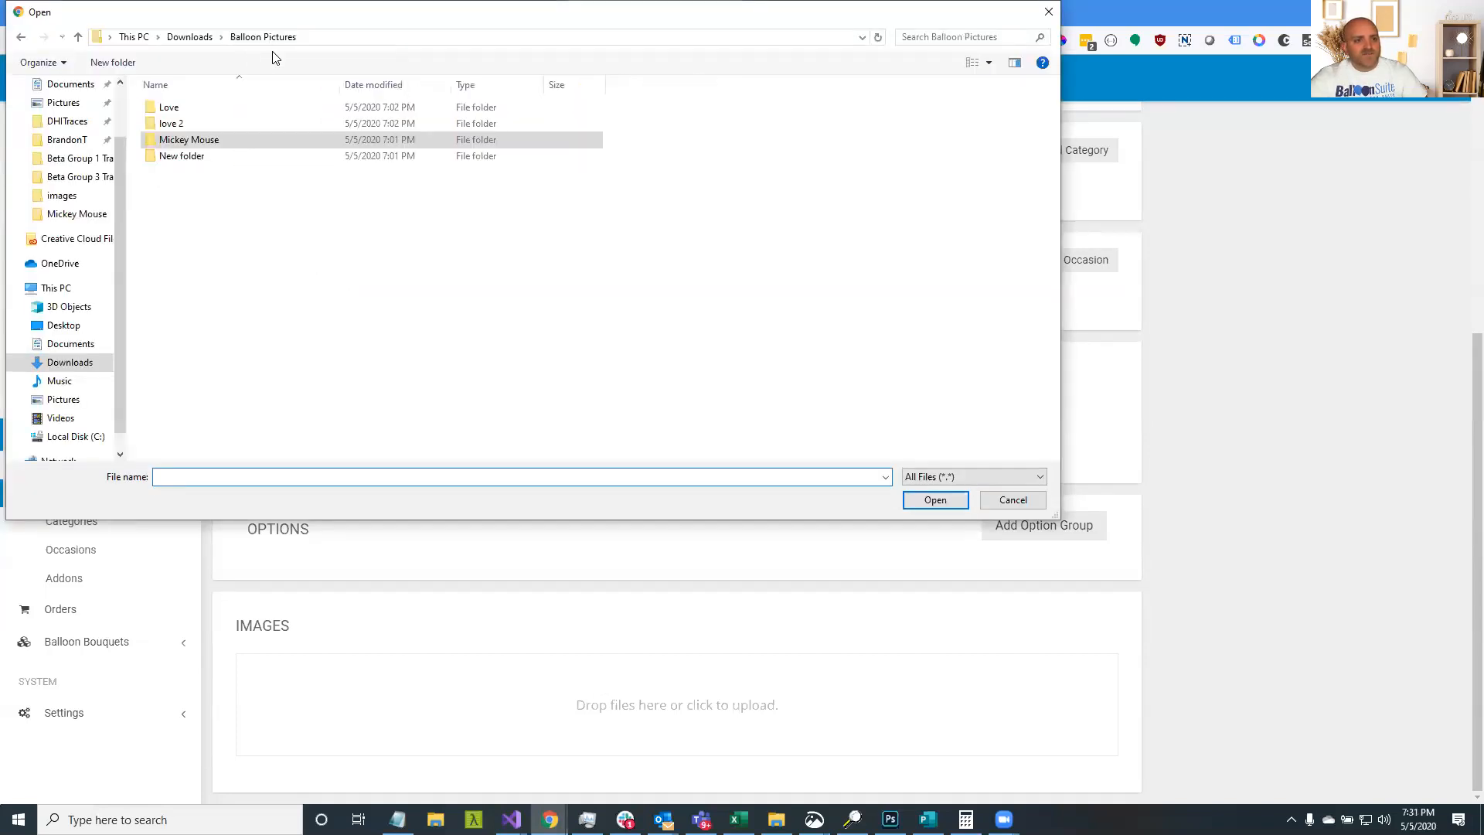
double_click(196, 122)
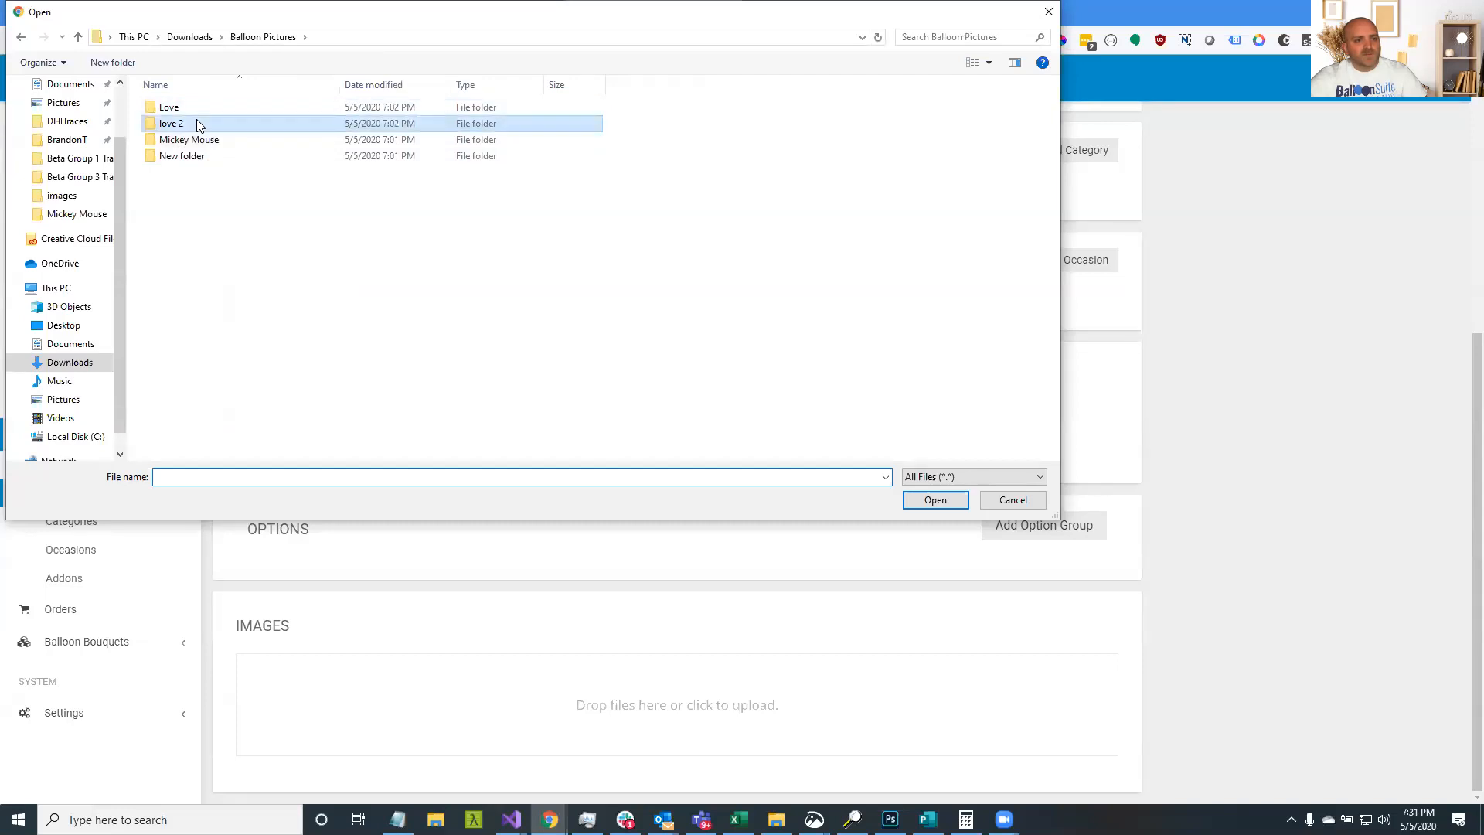
click(200, 102)
shift+click(514, 117)
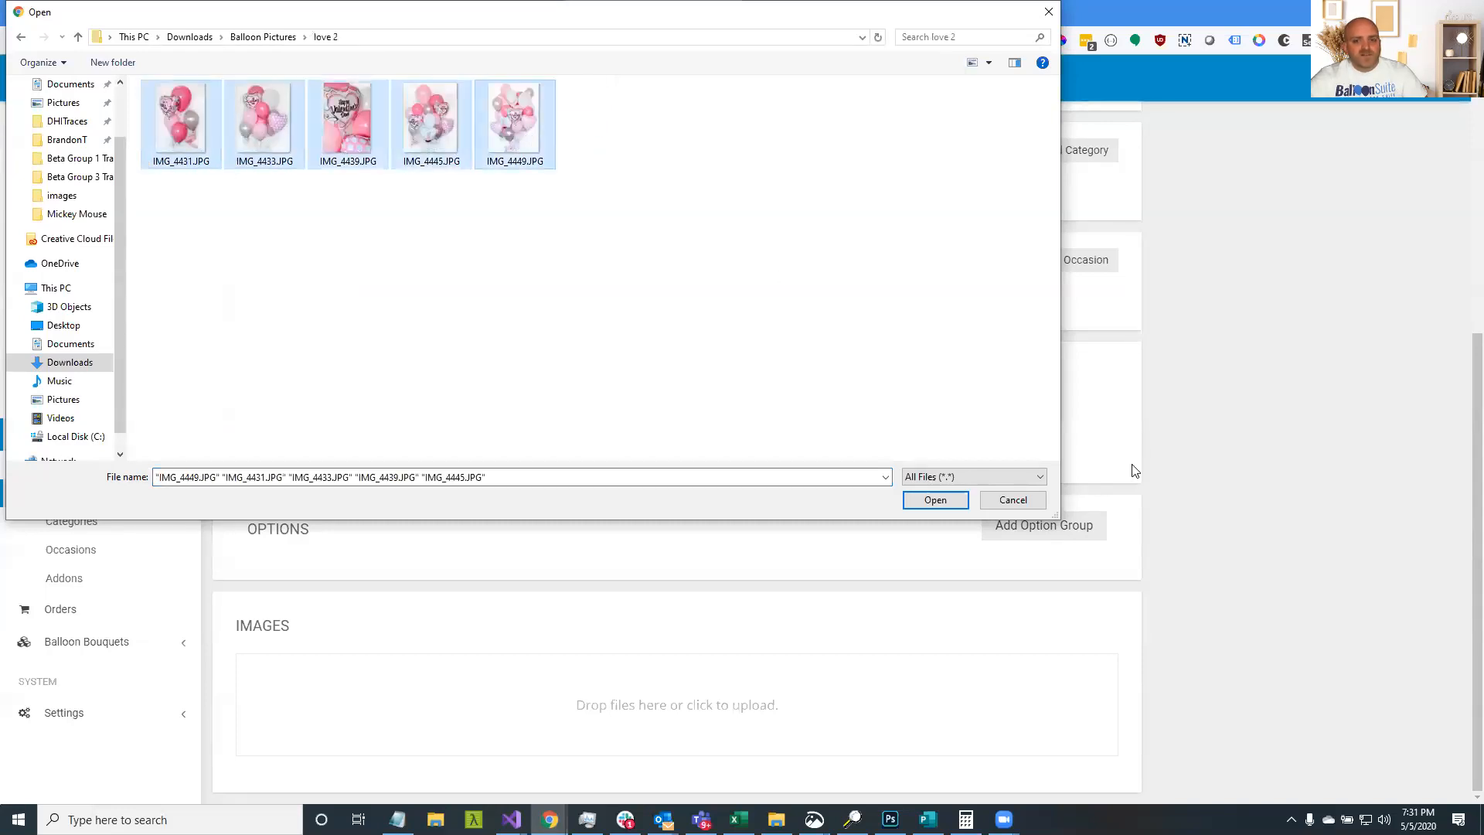
click(931, 500)
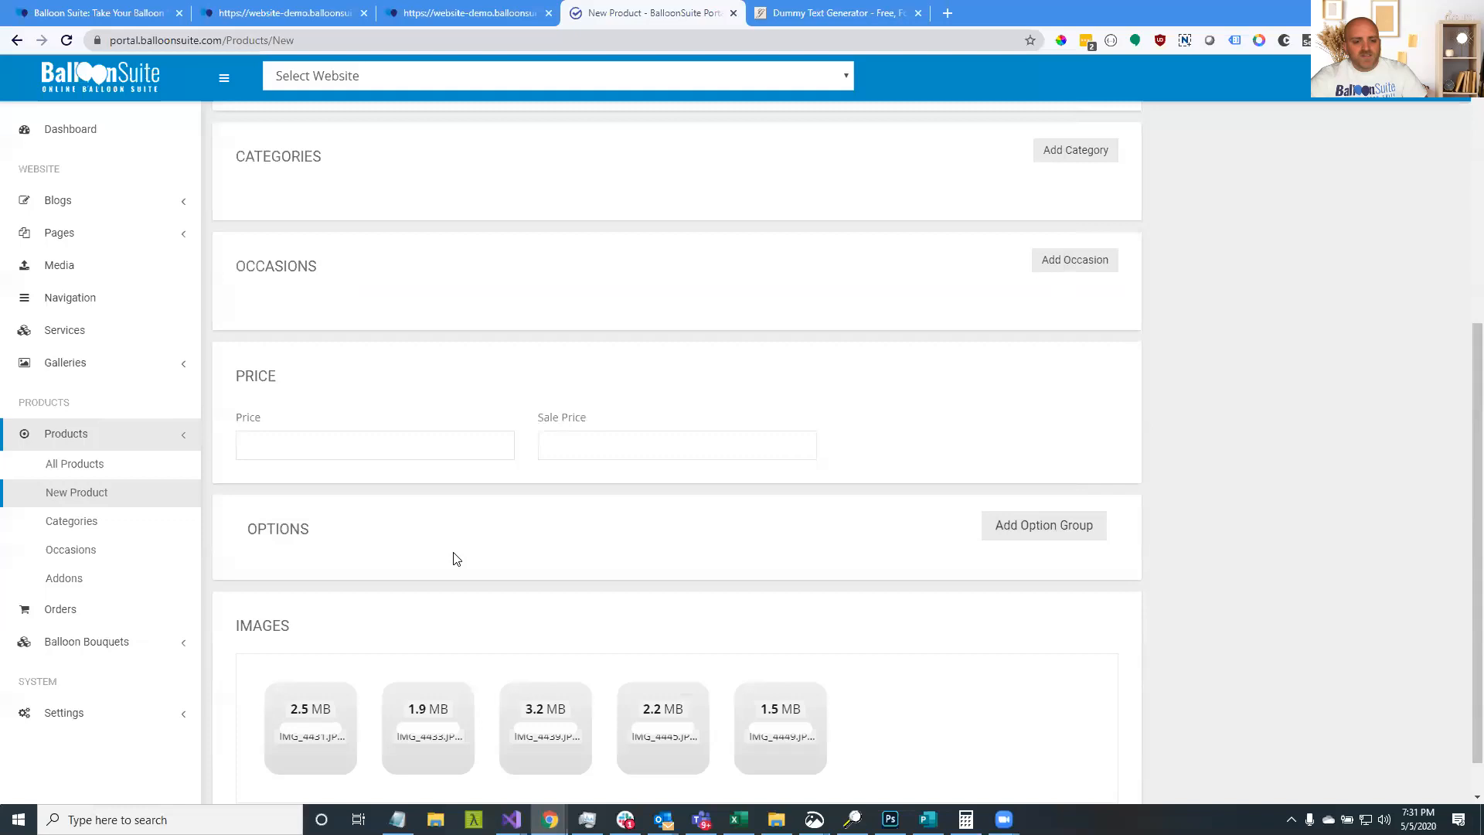
scroll(464, 503, up, 5)
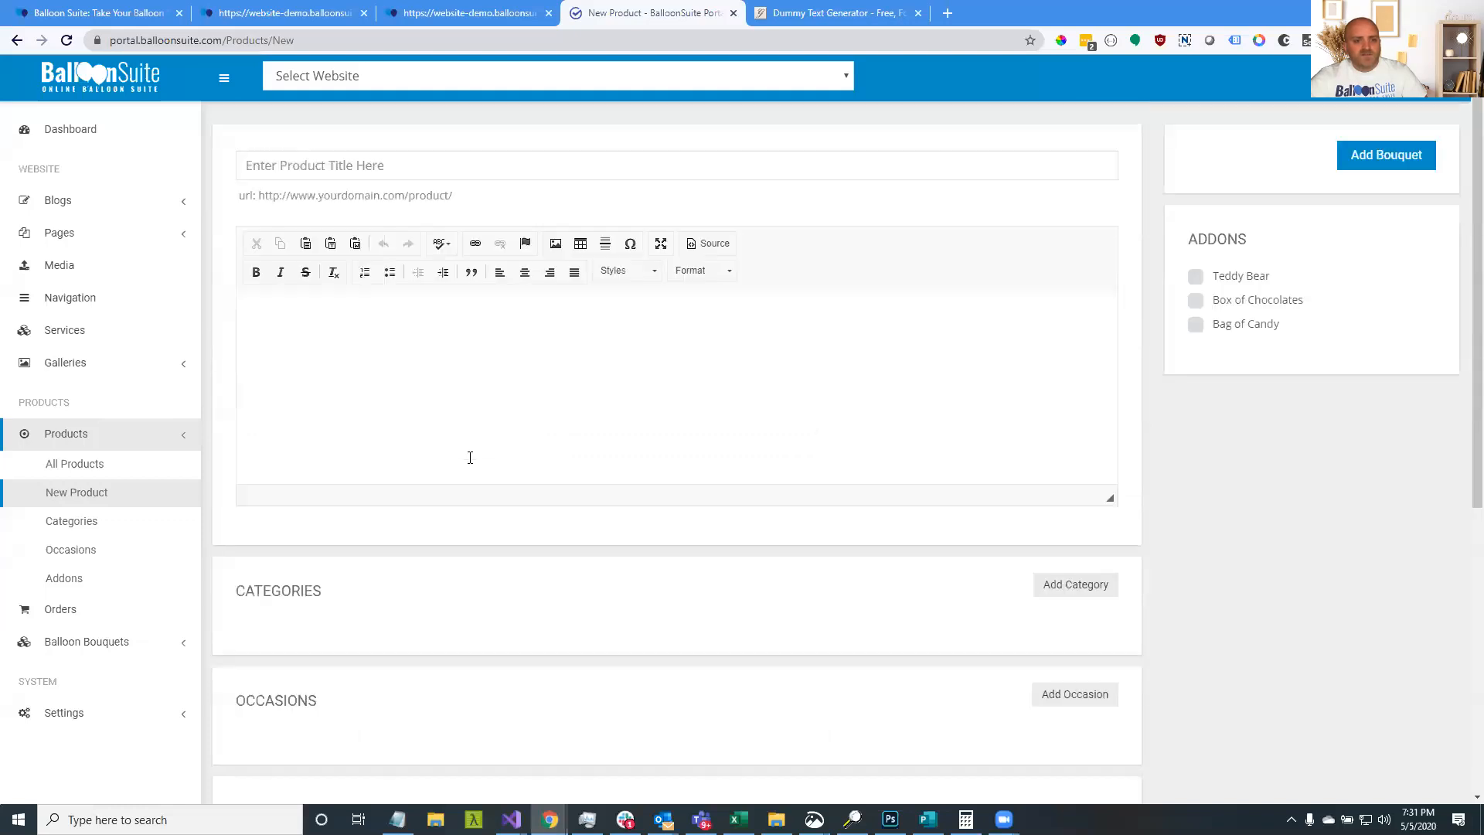
Title the product 'Pink Heart Love' and paste the copied lorem ipsum text as its description
click(402, 176)
text(Pink Heart Love)
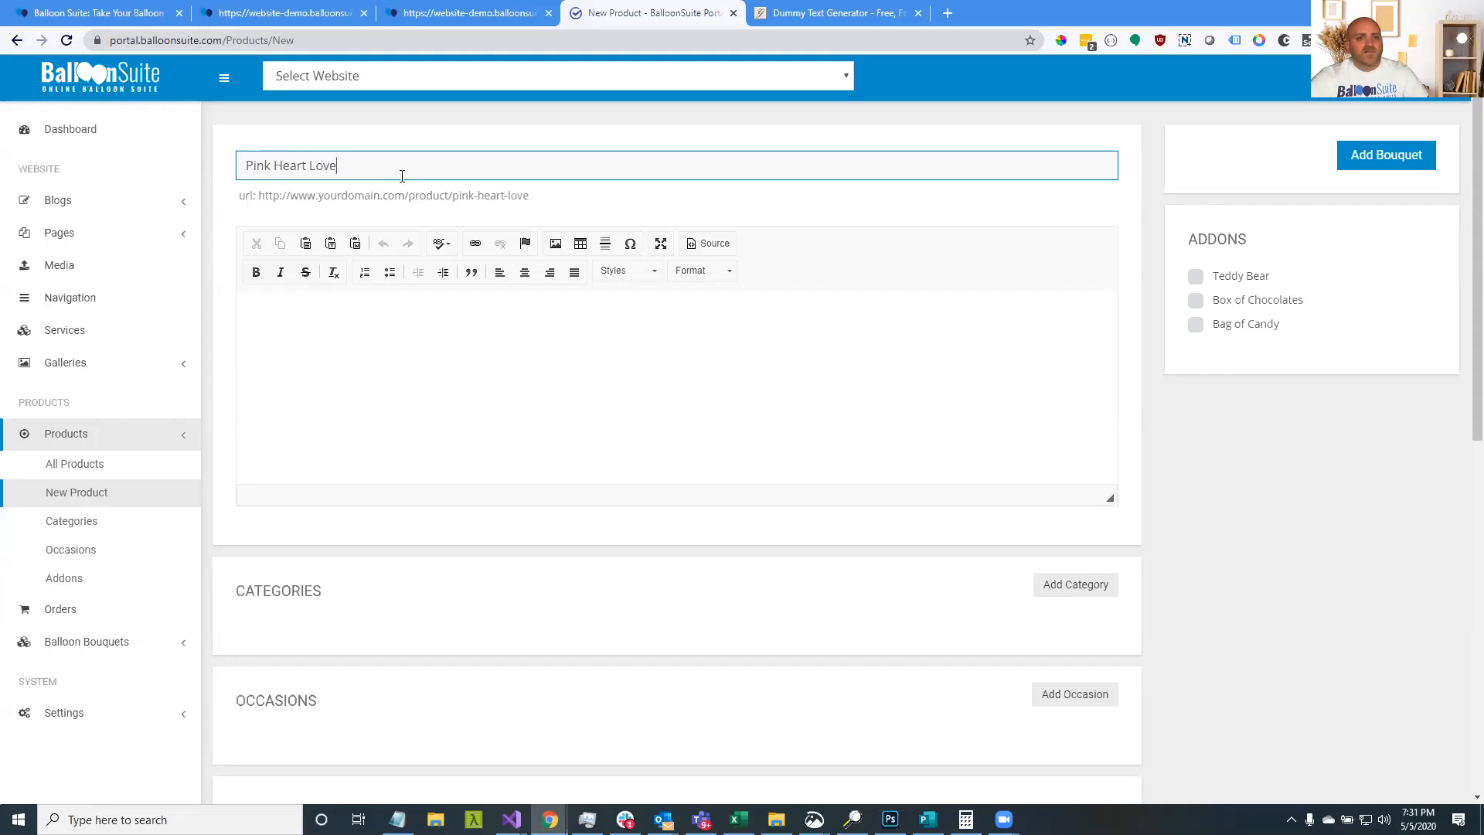
click(835, 12)
click(649, 356)
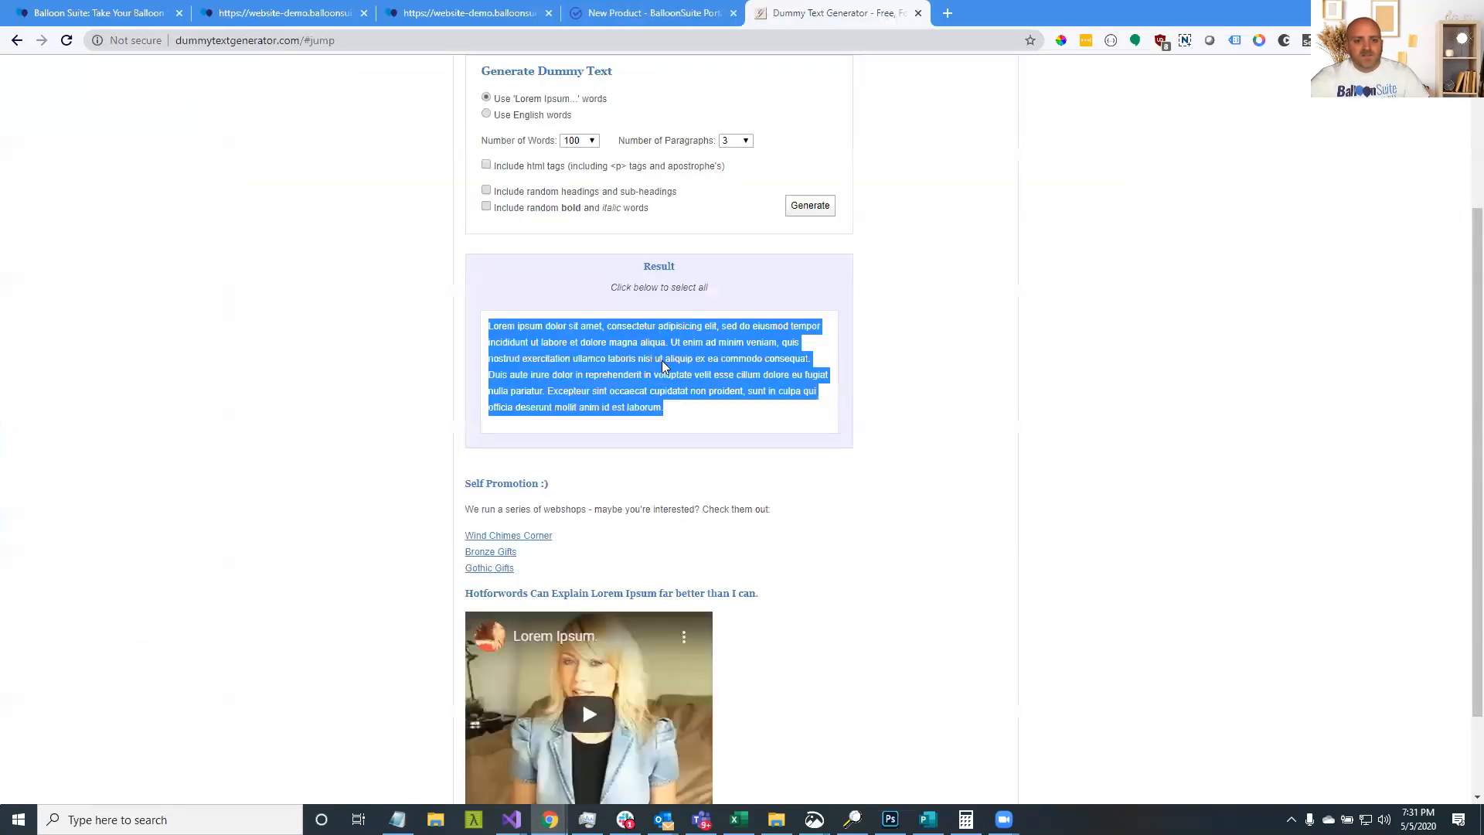
right_click(662, 366)
click(680, 362)
click(665, 16)
click(627, 315)
key(ctrl+v)
Add the Box of Chocolates and Teddy Bear addons and the Love category
click(1196, 305)
click(1196, 278)
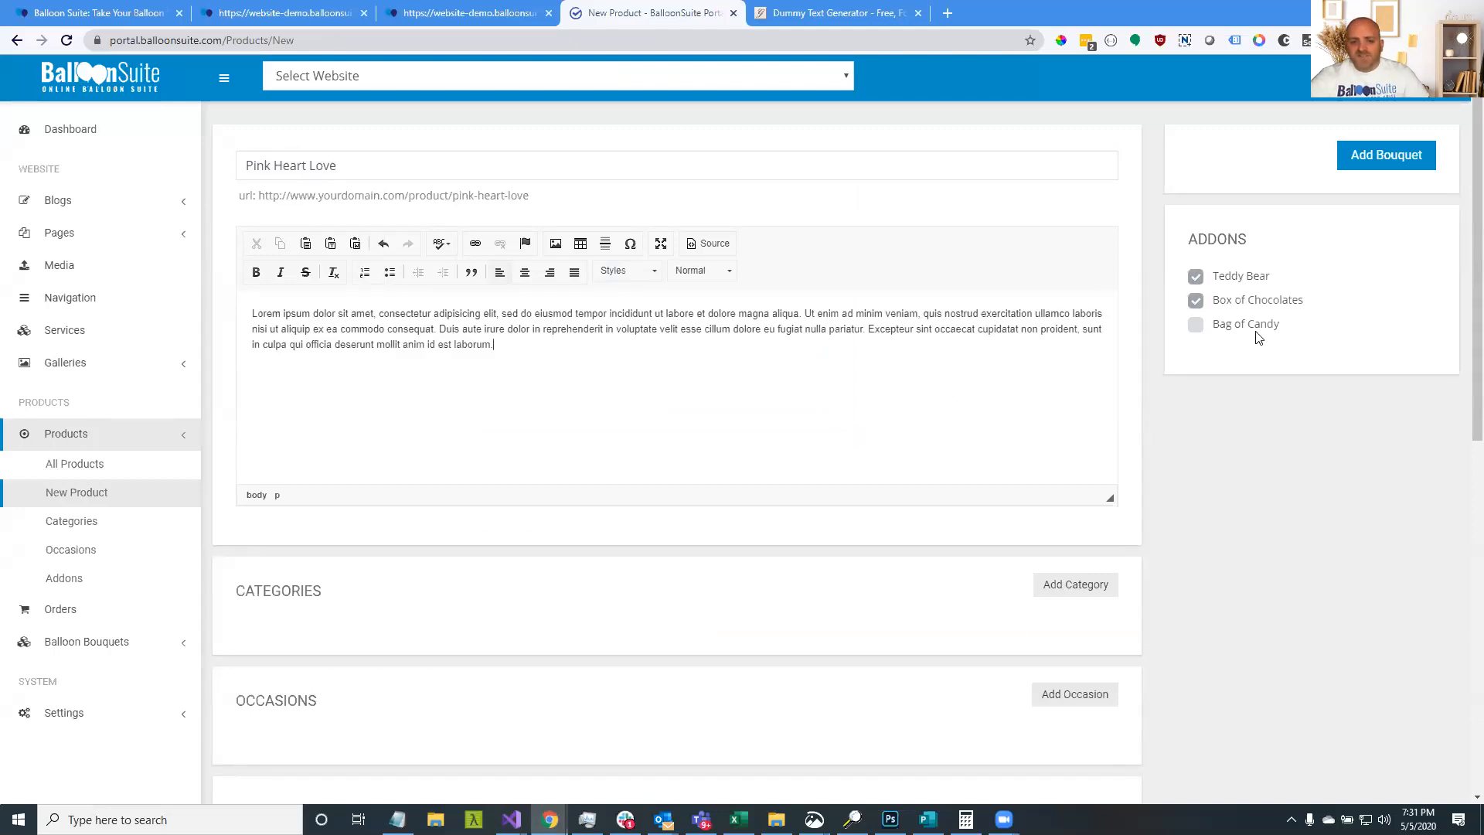
scroll(1206, 340, down, 3)
click(1070, 358)
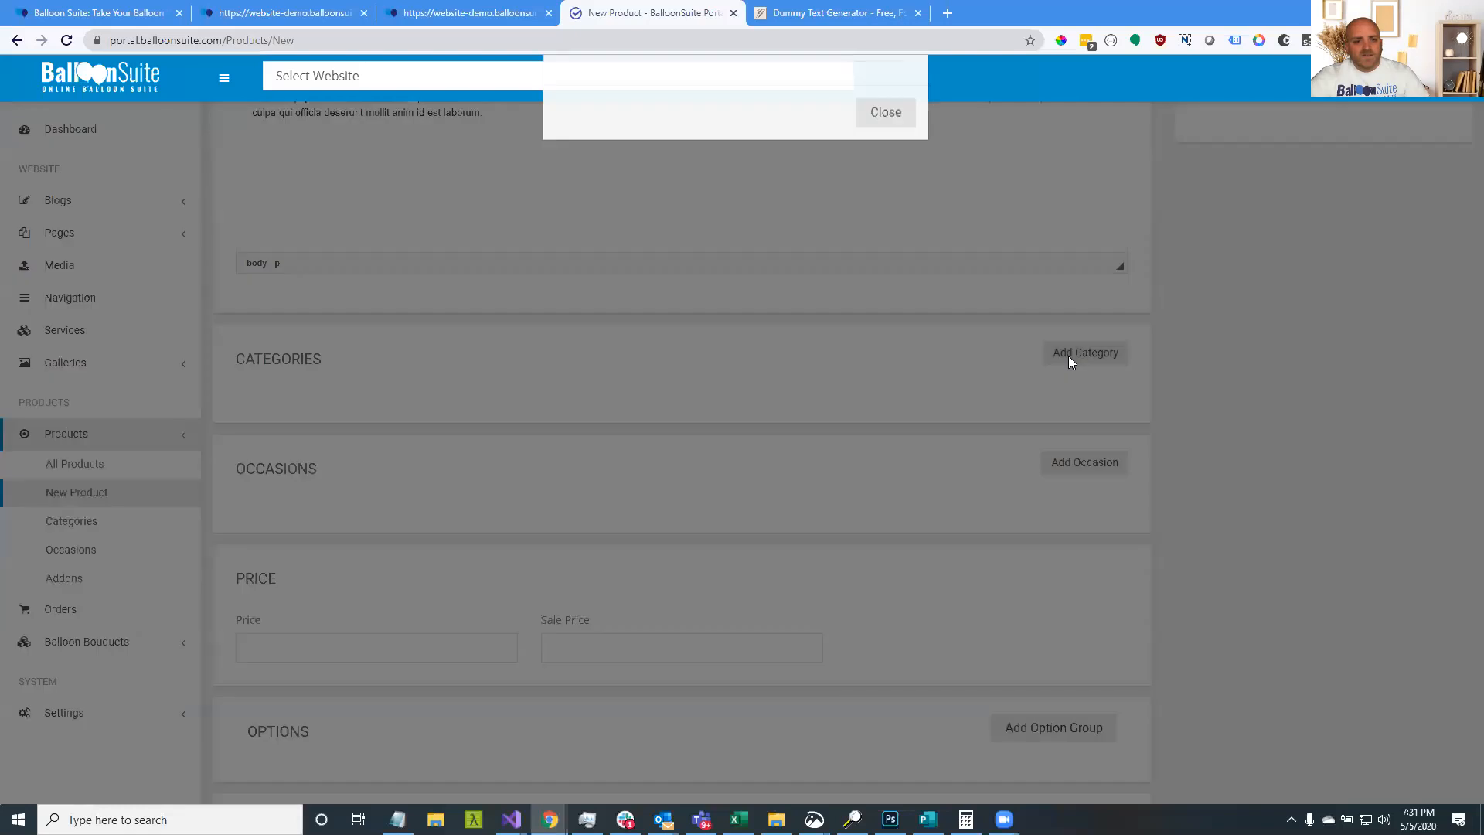
mouse_move(832, 205)
click(890, 204)
click(872, 268)
Set the price to 50.00 and save the bouquet with Add Bouquet
scroll(693, 443, down, 4)
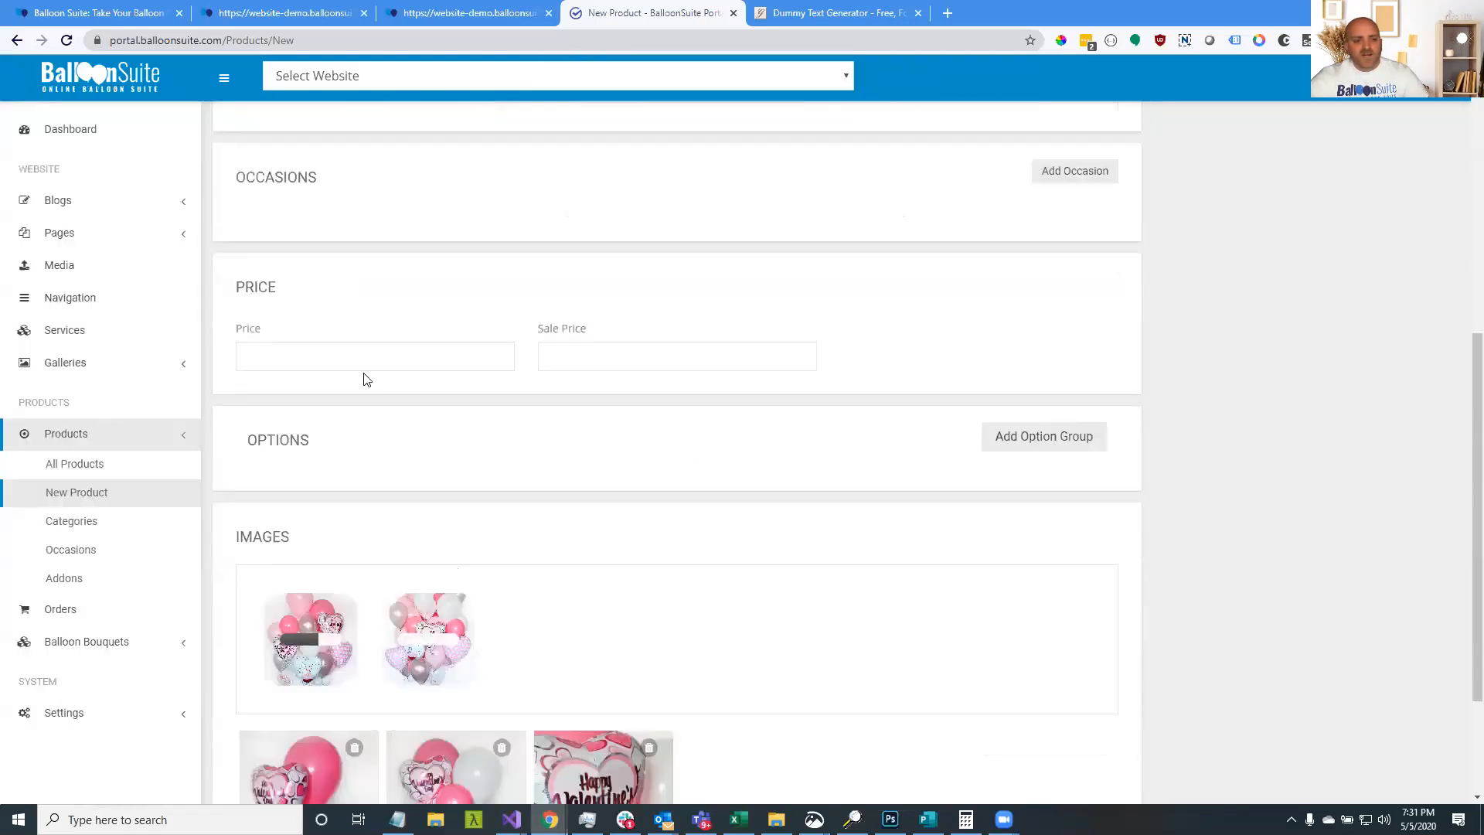
click(478, 359)
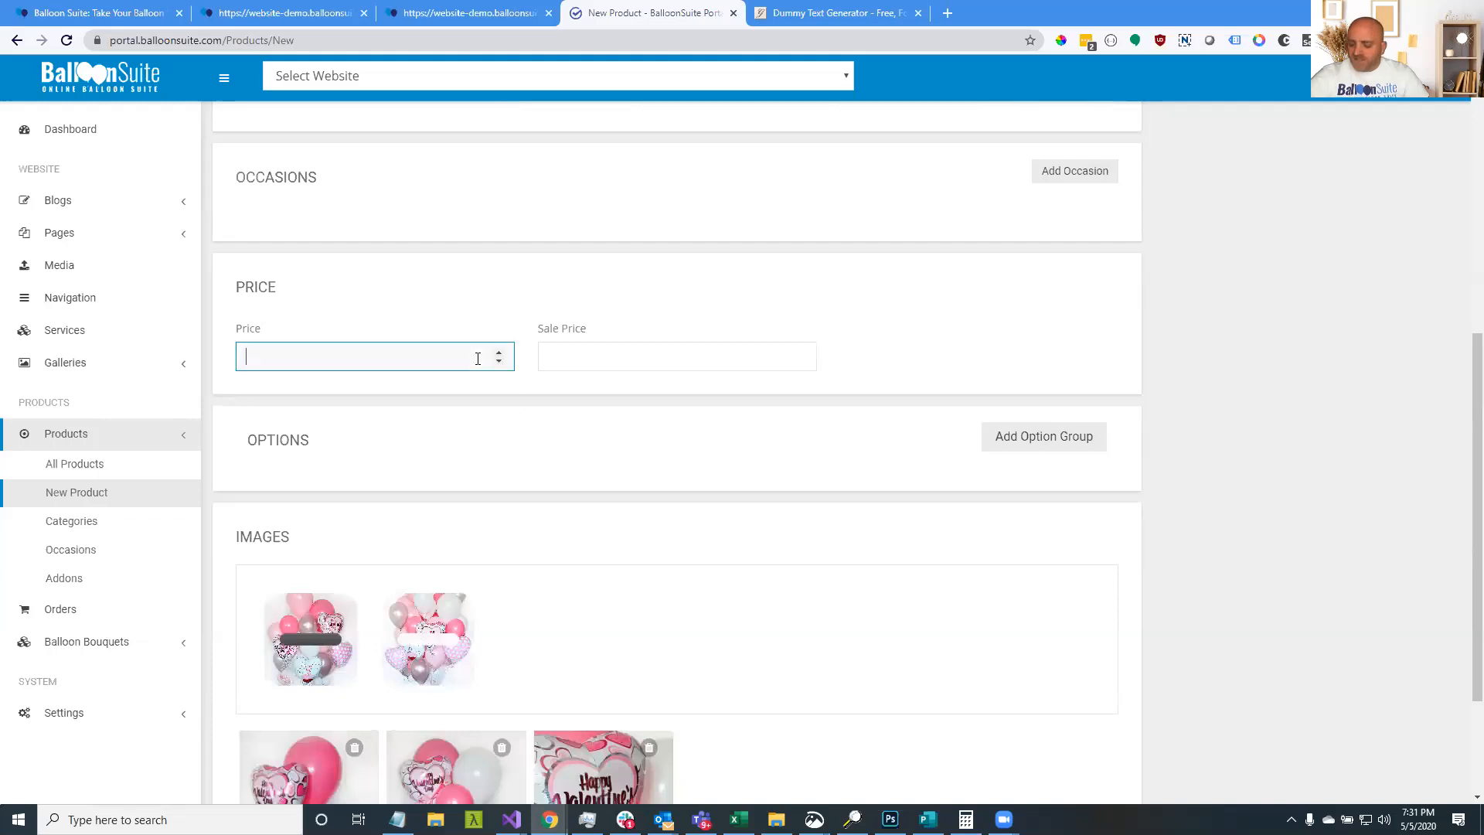
text(50.00)
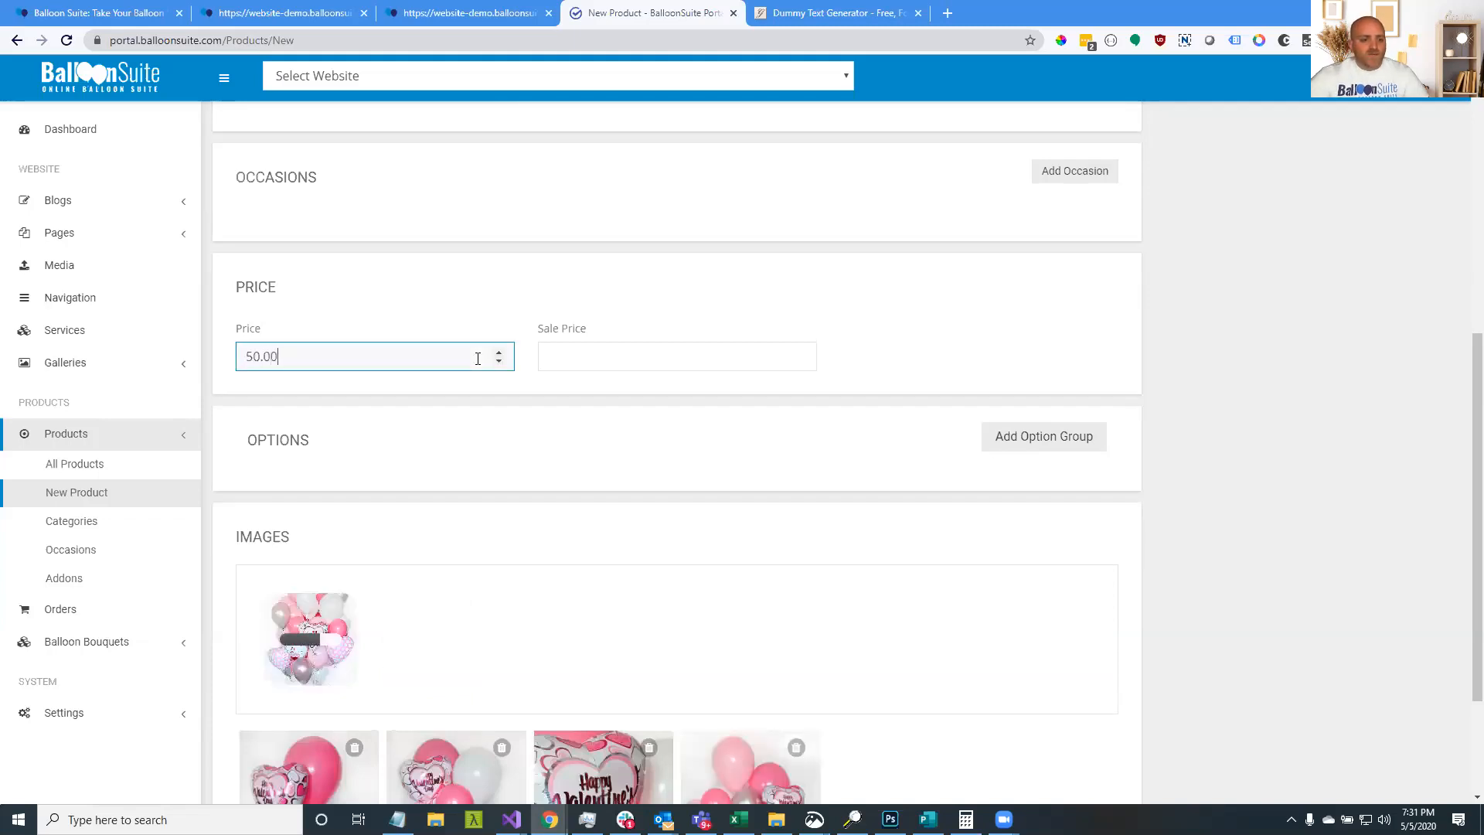
scroll(672, 479, down, 1)
click(1222, 430)
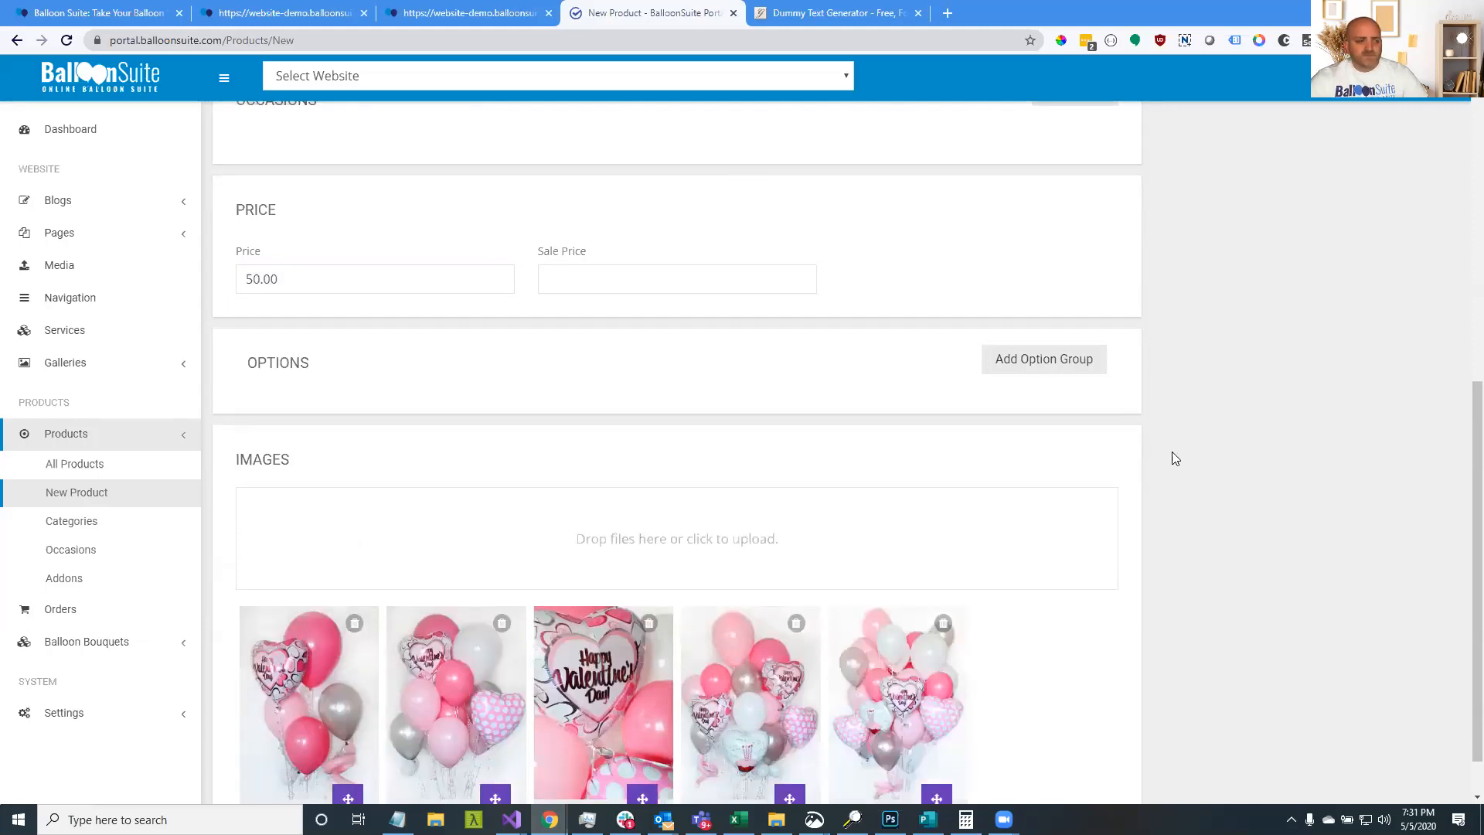
scroll(1175, 458, up, 8)
click(1362, 169)
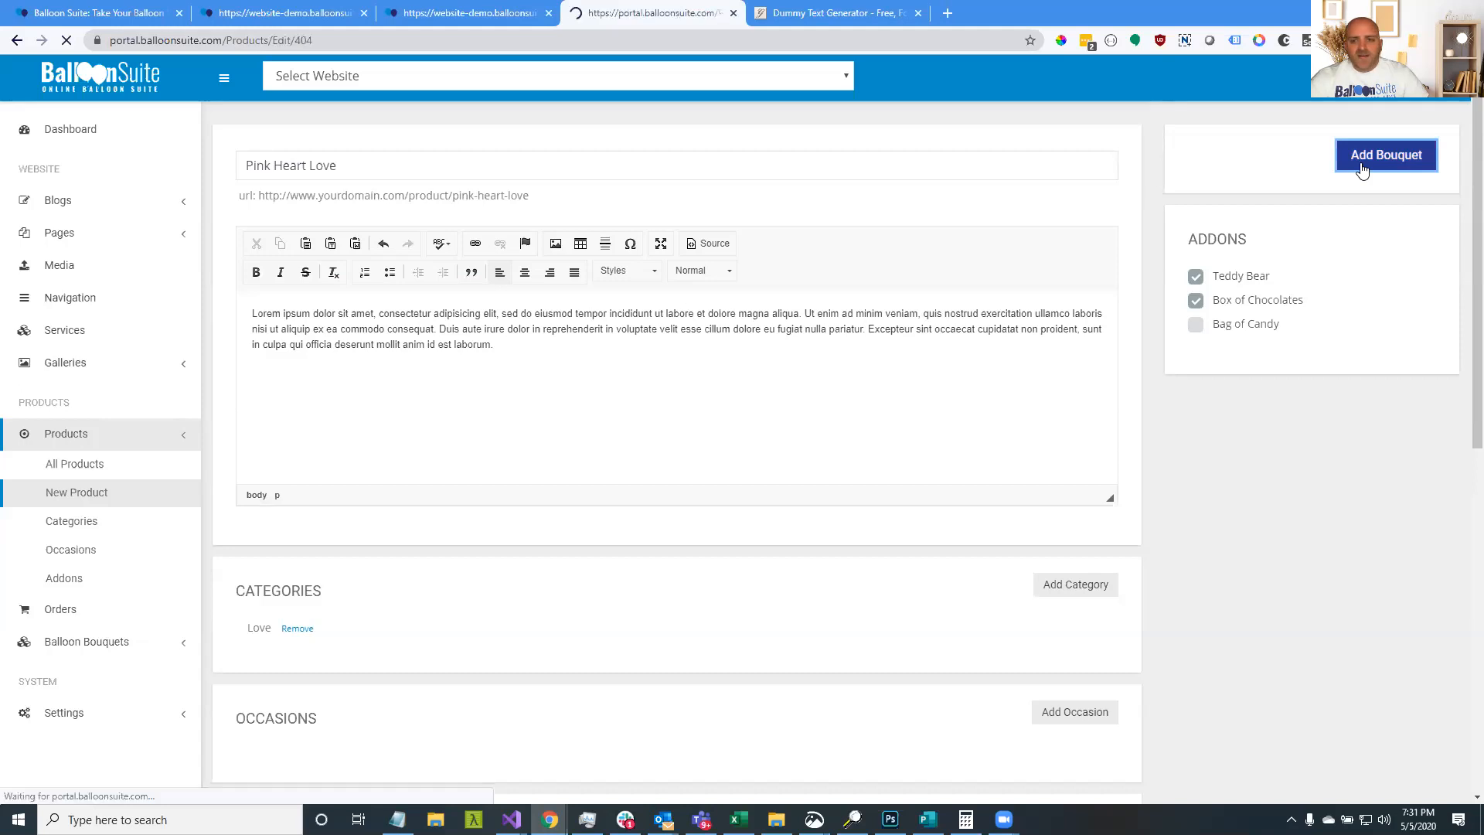
Start a new product and upload the four balloon photos from Balloon Pictures > Love
click(74, 492)
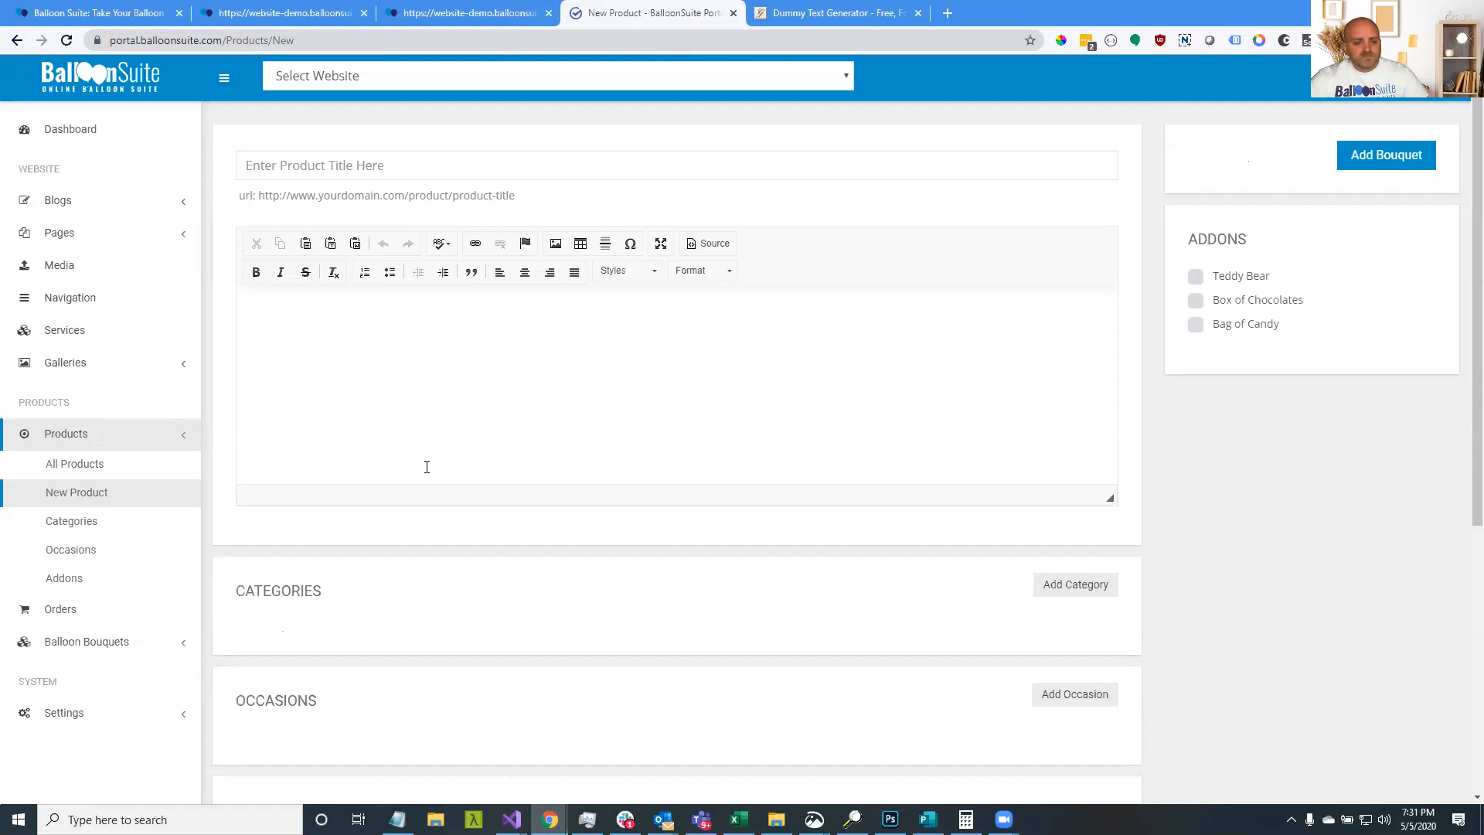
scroll(425, 464, down, 5)
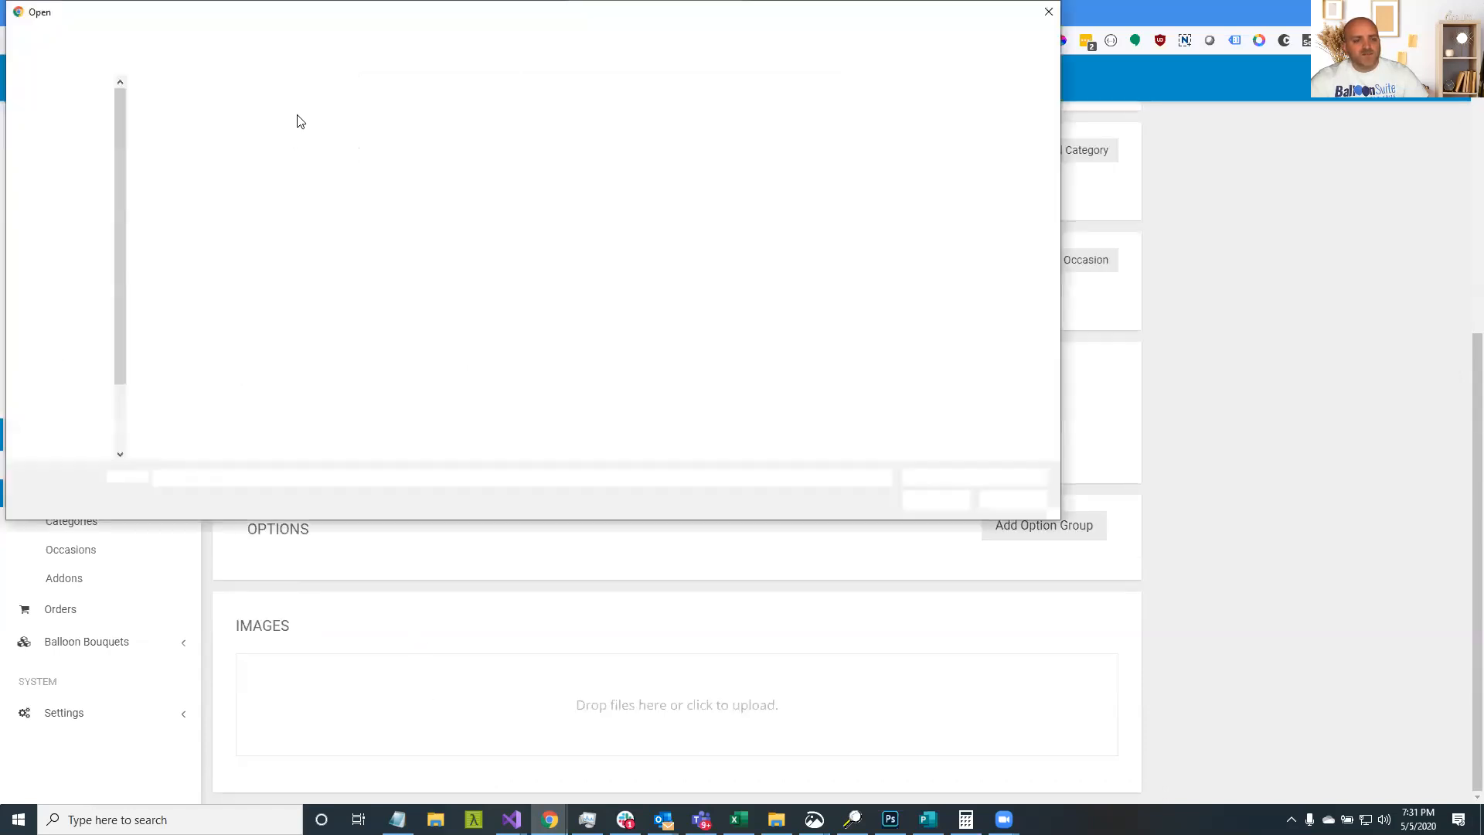
click(280, 45)
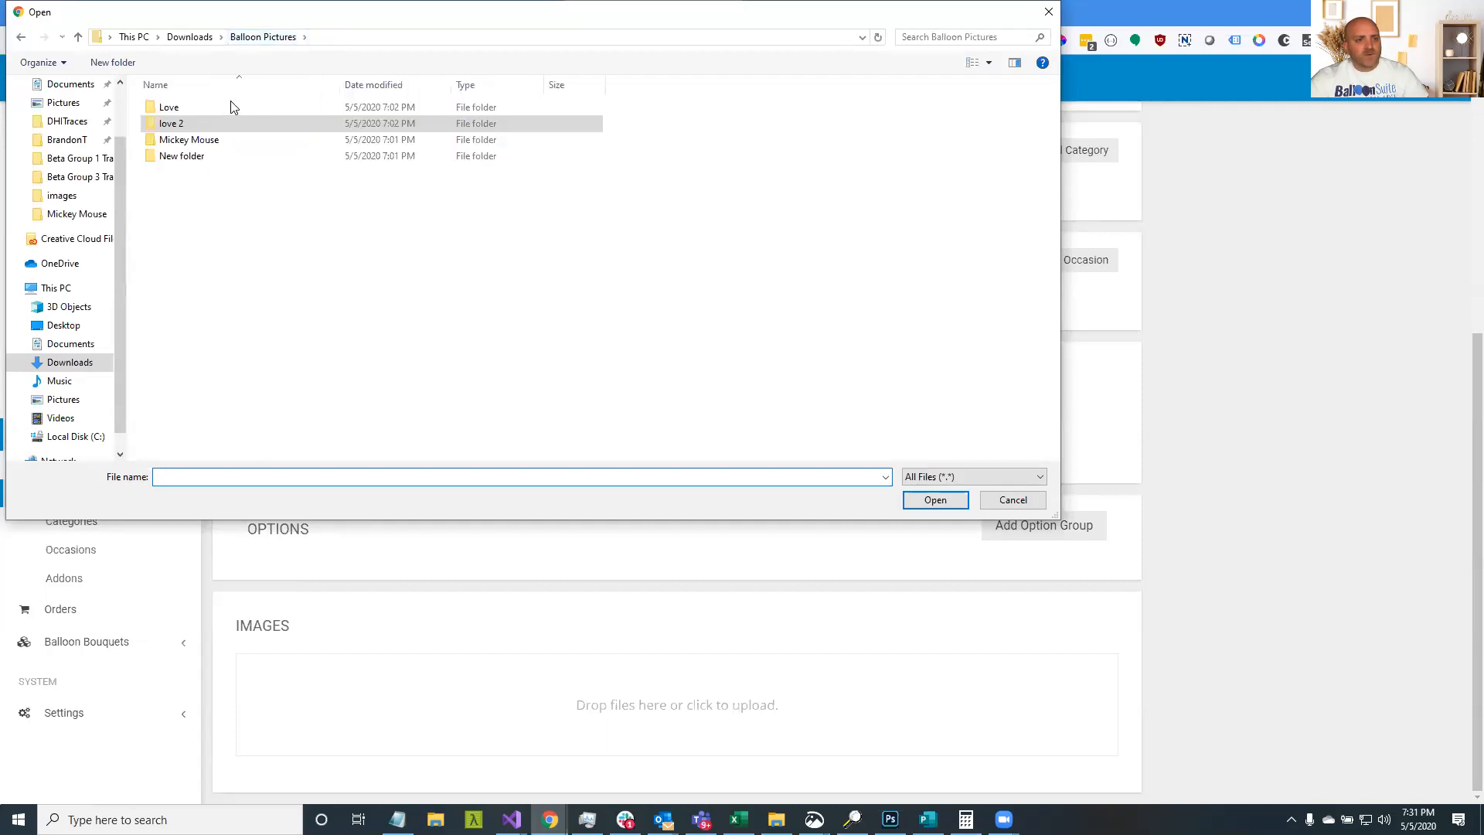
click(227, 108)
double_click(227, 112)
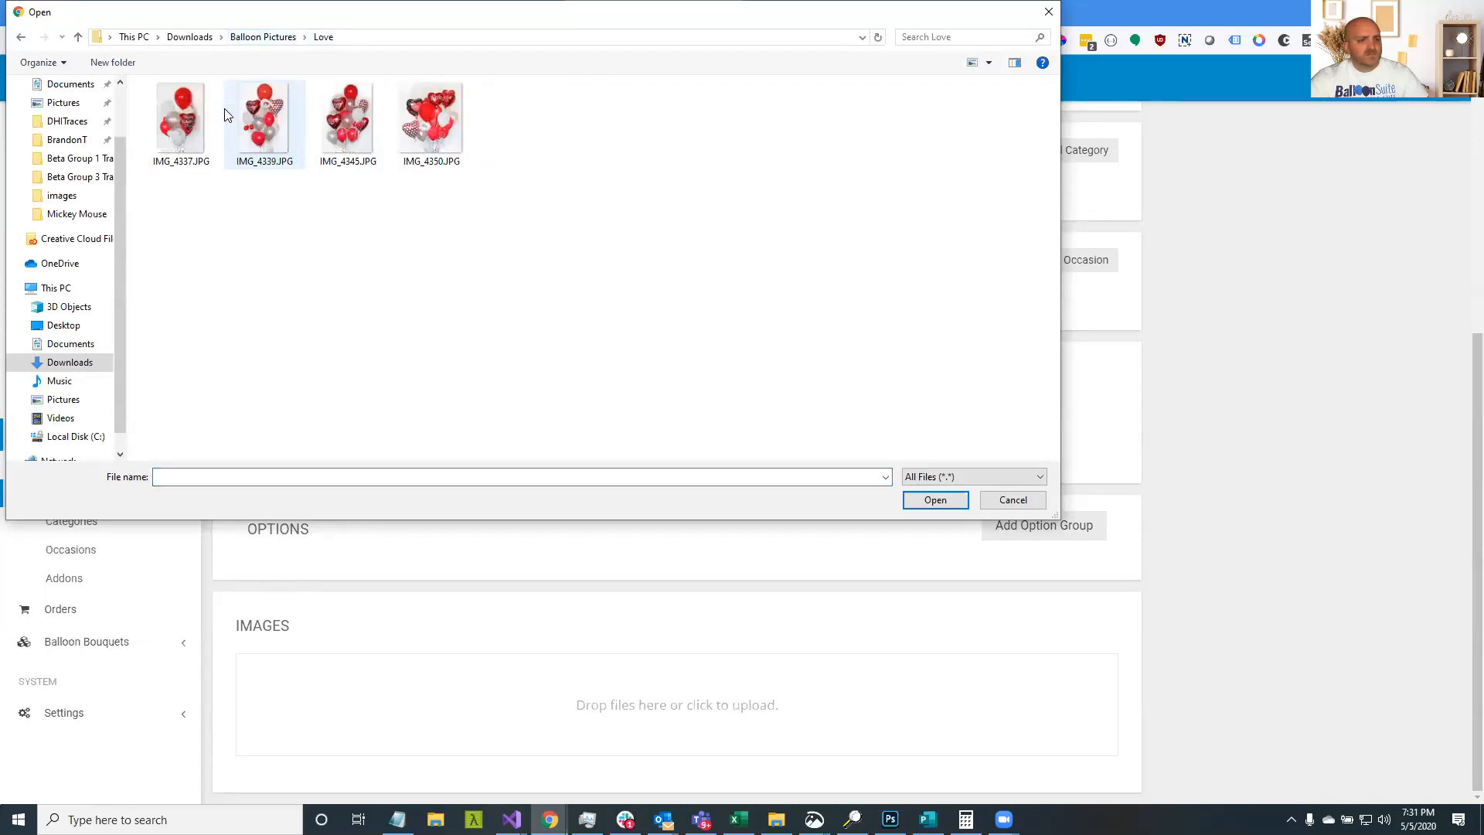
click(189, 121)
shift+click(414, 118)
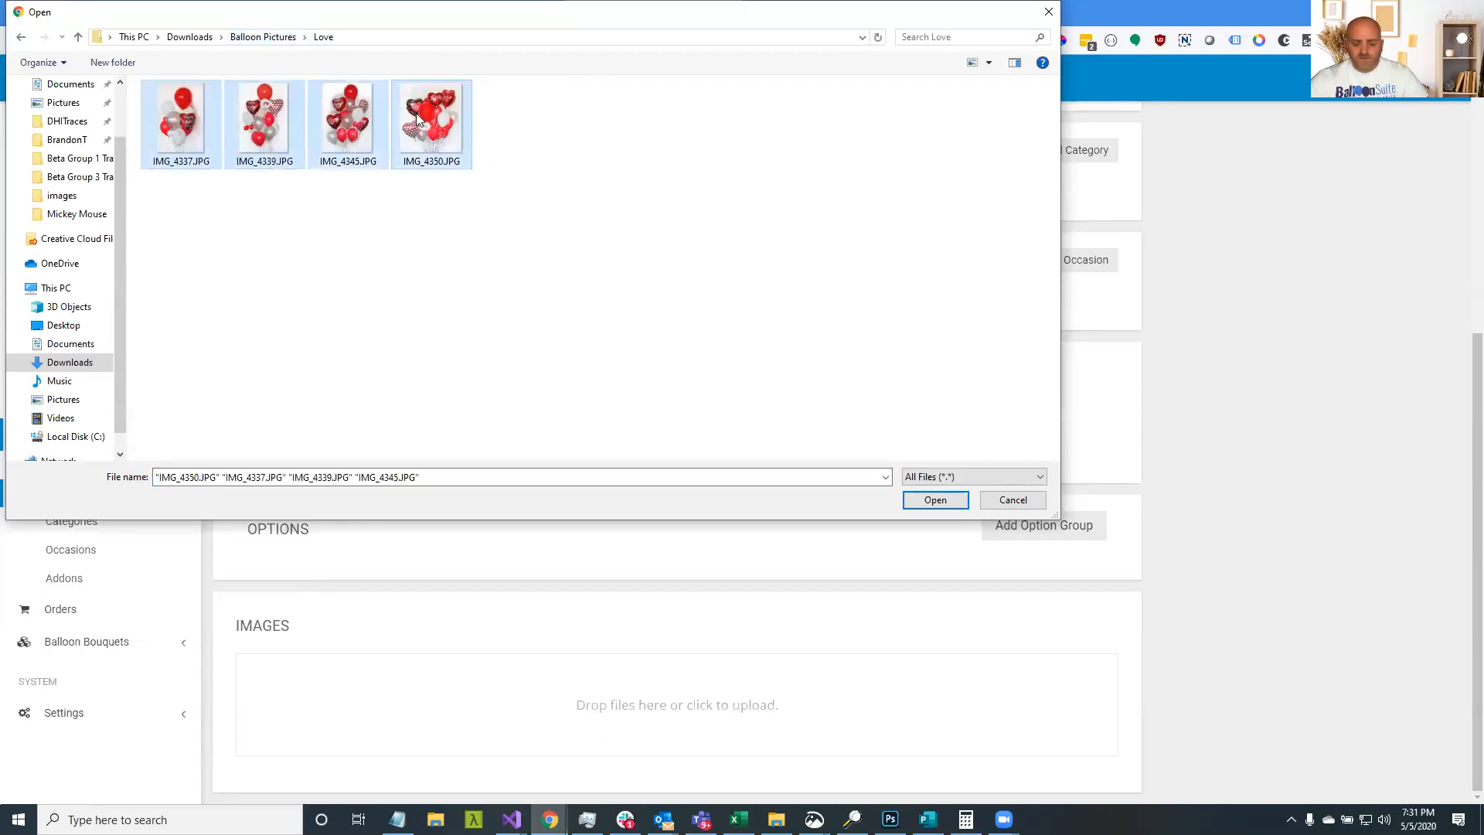
double_click(417, 118)
Title the product 'Red Heart Love'
scroll(383, 309, up, 5)
click(401, 169)
text(Red Heart Love)
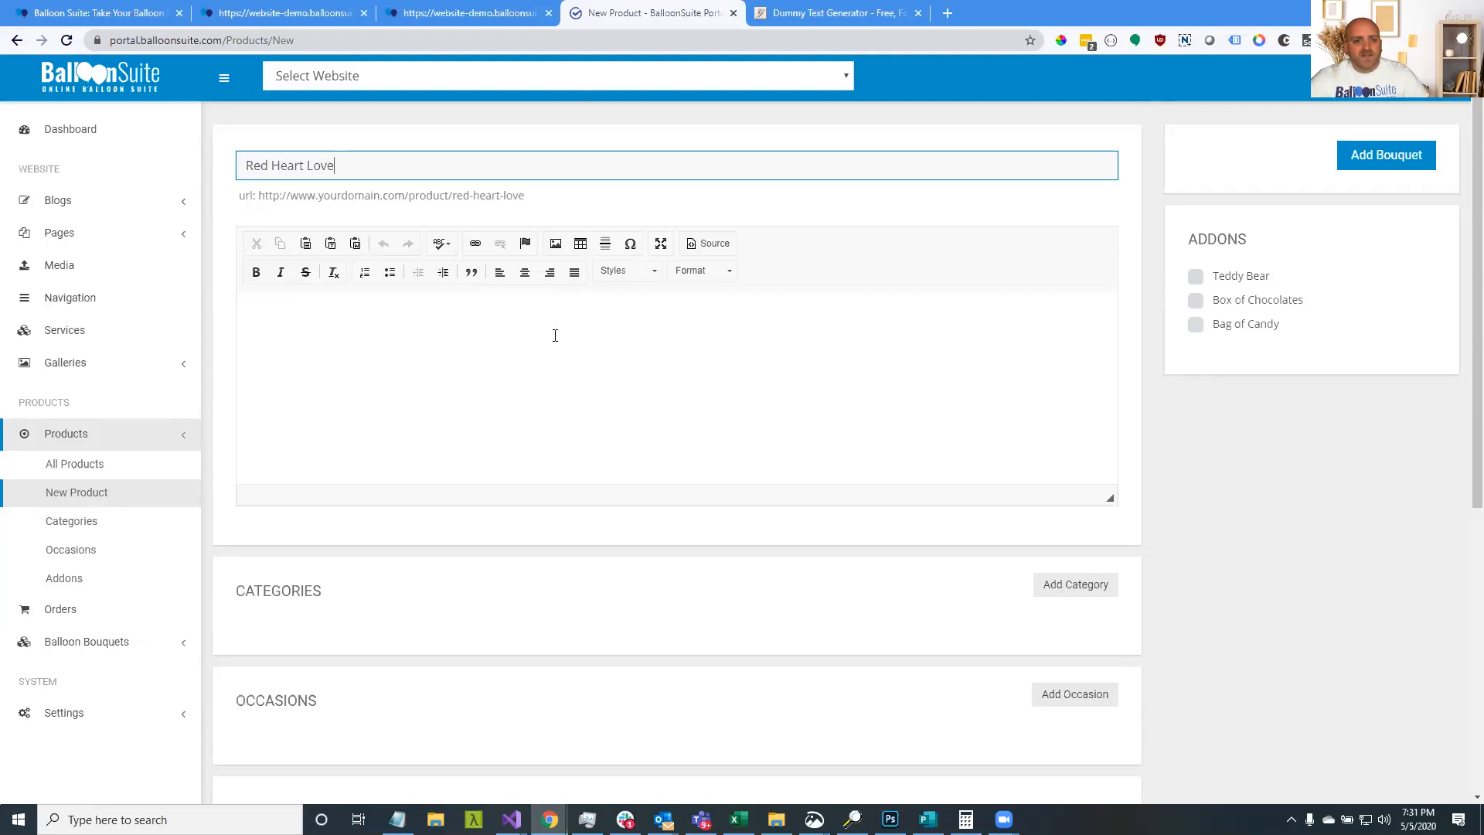
Paste the lorem ipsum description and add only the Bag of Candy and Box of Chocolates addons
click(557, 337)
key(ctrl+v)
click(1196, 324)
click(1196, 301)
click(1195, 276)
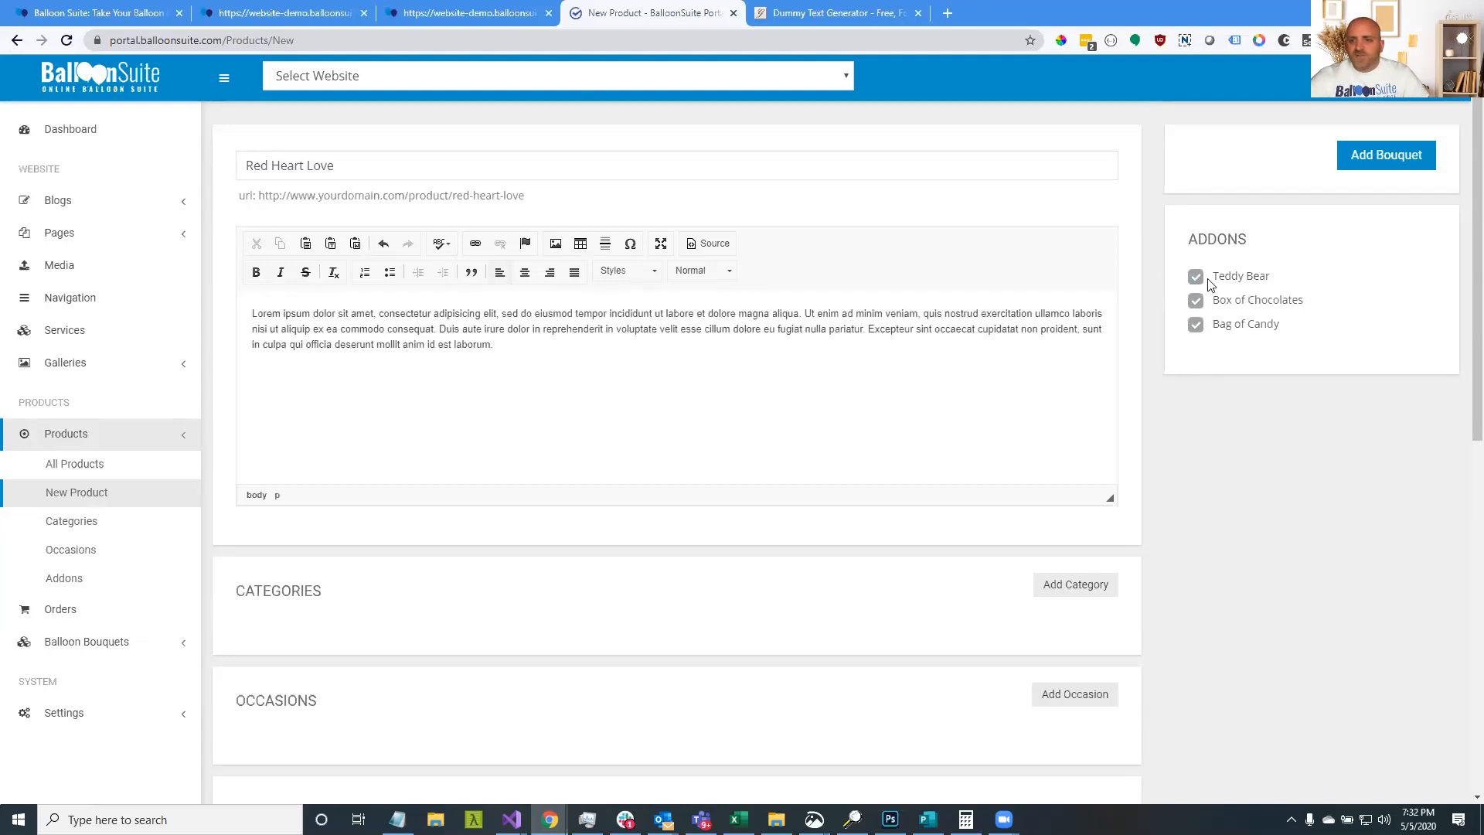
click(1196, 277)
scroll(333, 476, down, 4)
scroll(793, 367, up, 4)
scroll(781, 371, down, 3)
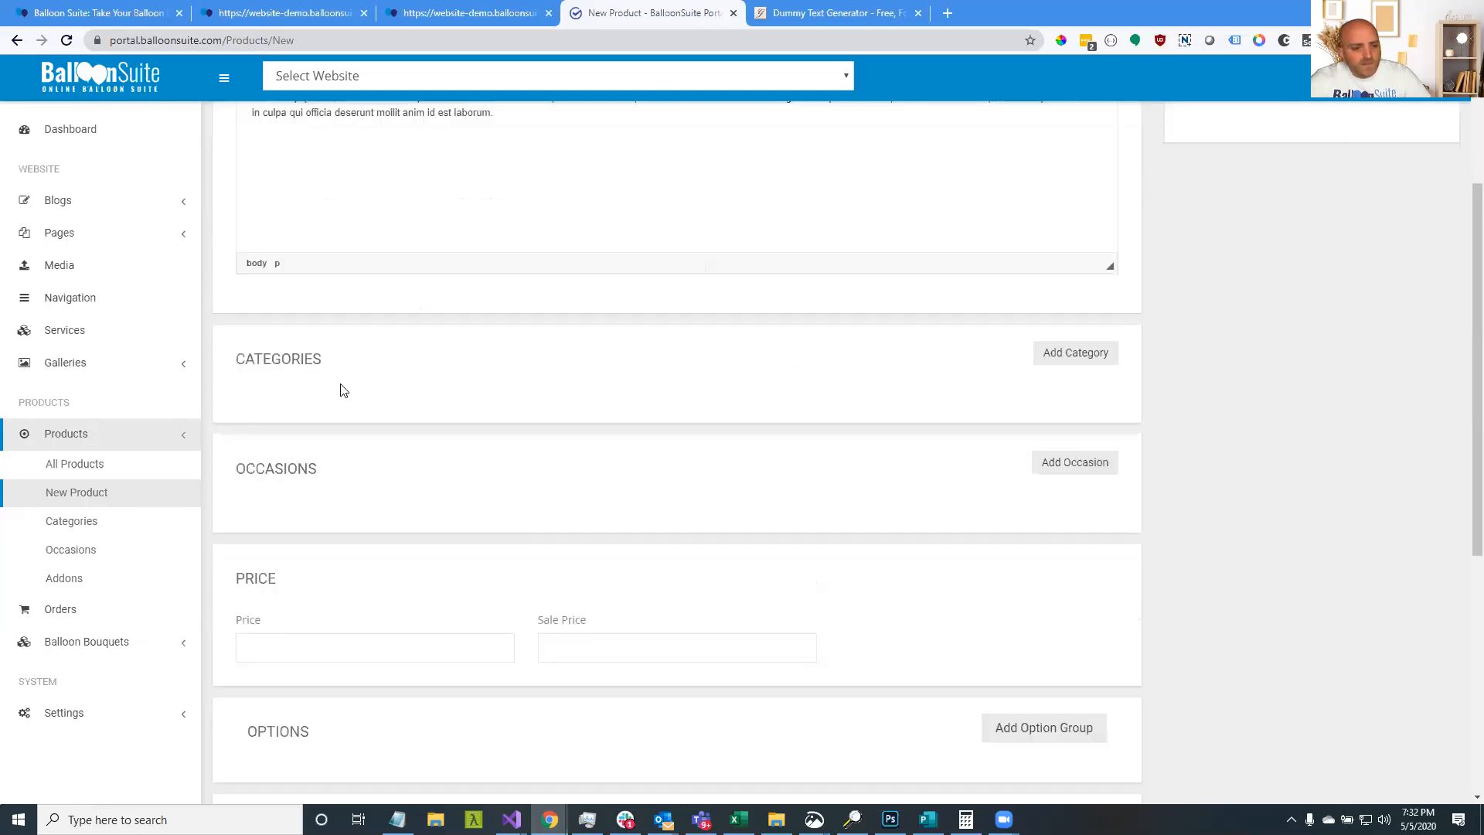
Add the Love category, set the price to 95, and save the bouquet
click(1083, 356)
click(894, 204)
click(885, 267)
scroll(541, 410, down, 3)
click(314, 438)
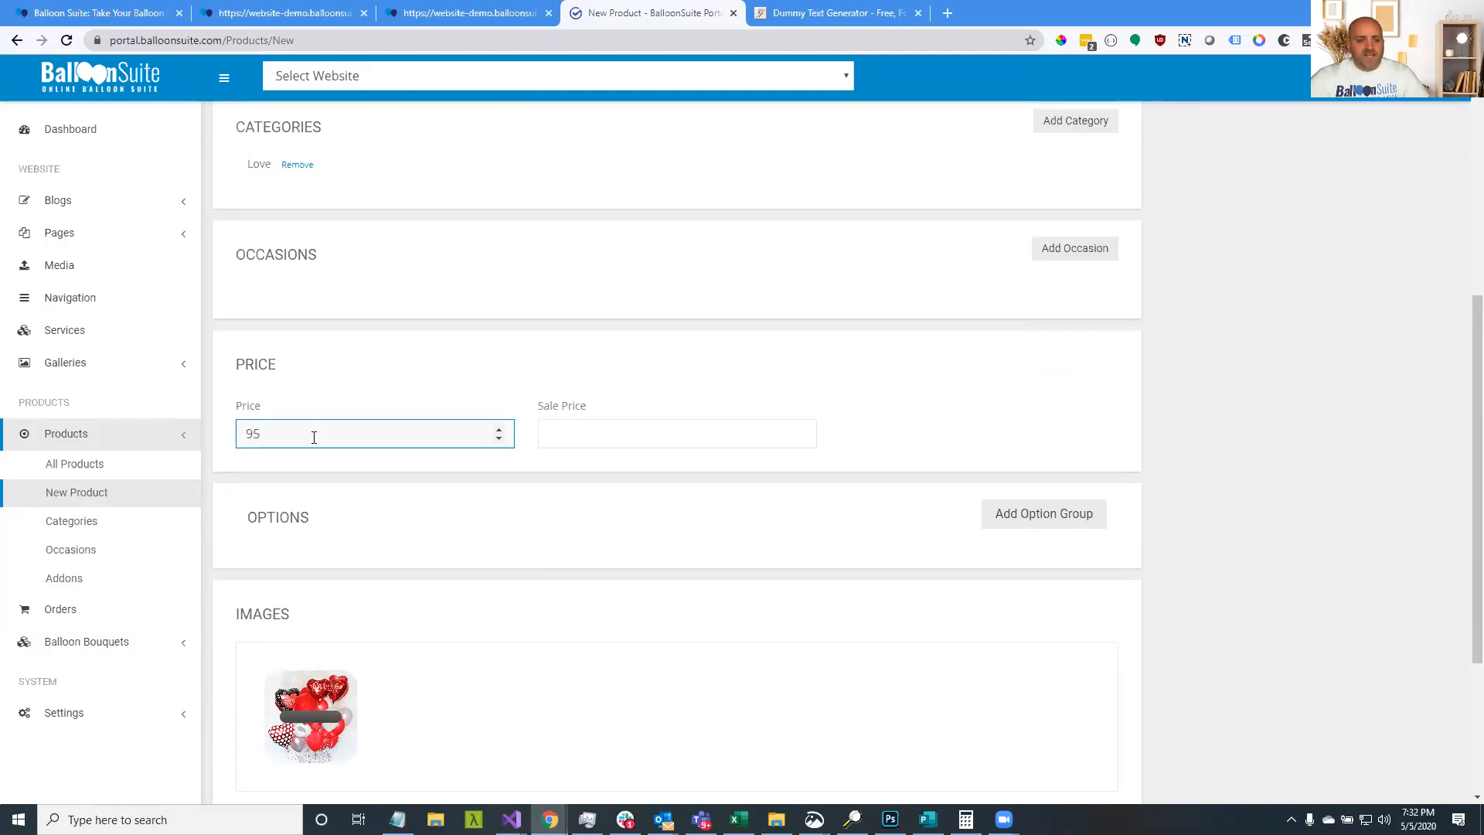
click(1171, 518)
scroll(1170, 518, down, 3)
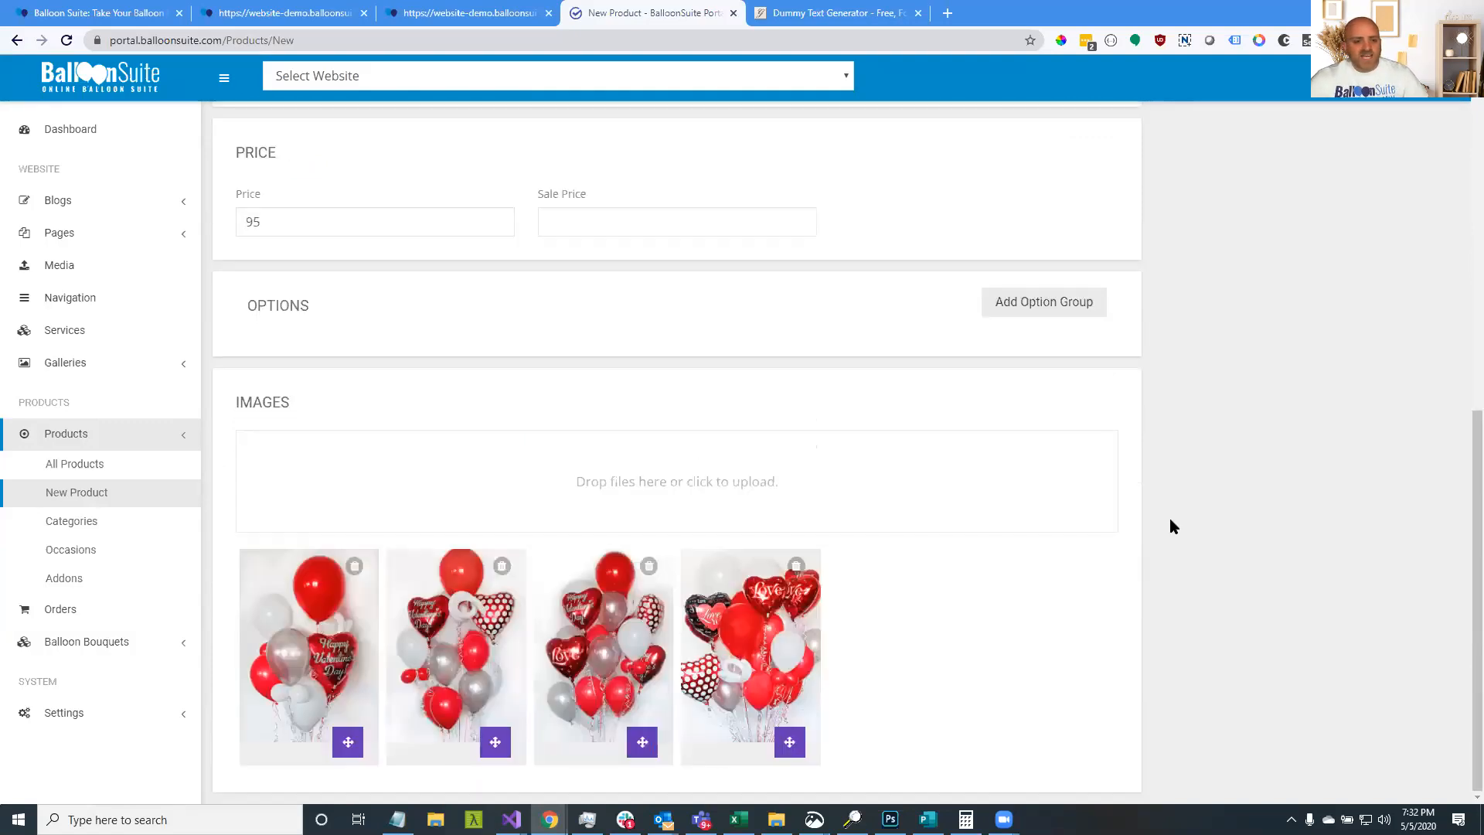
scroll(1171, 520, up, 9)
click(1397, 169)
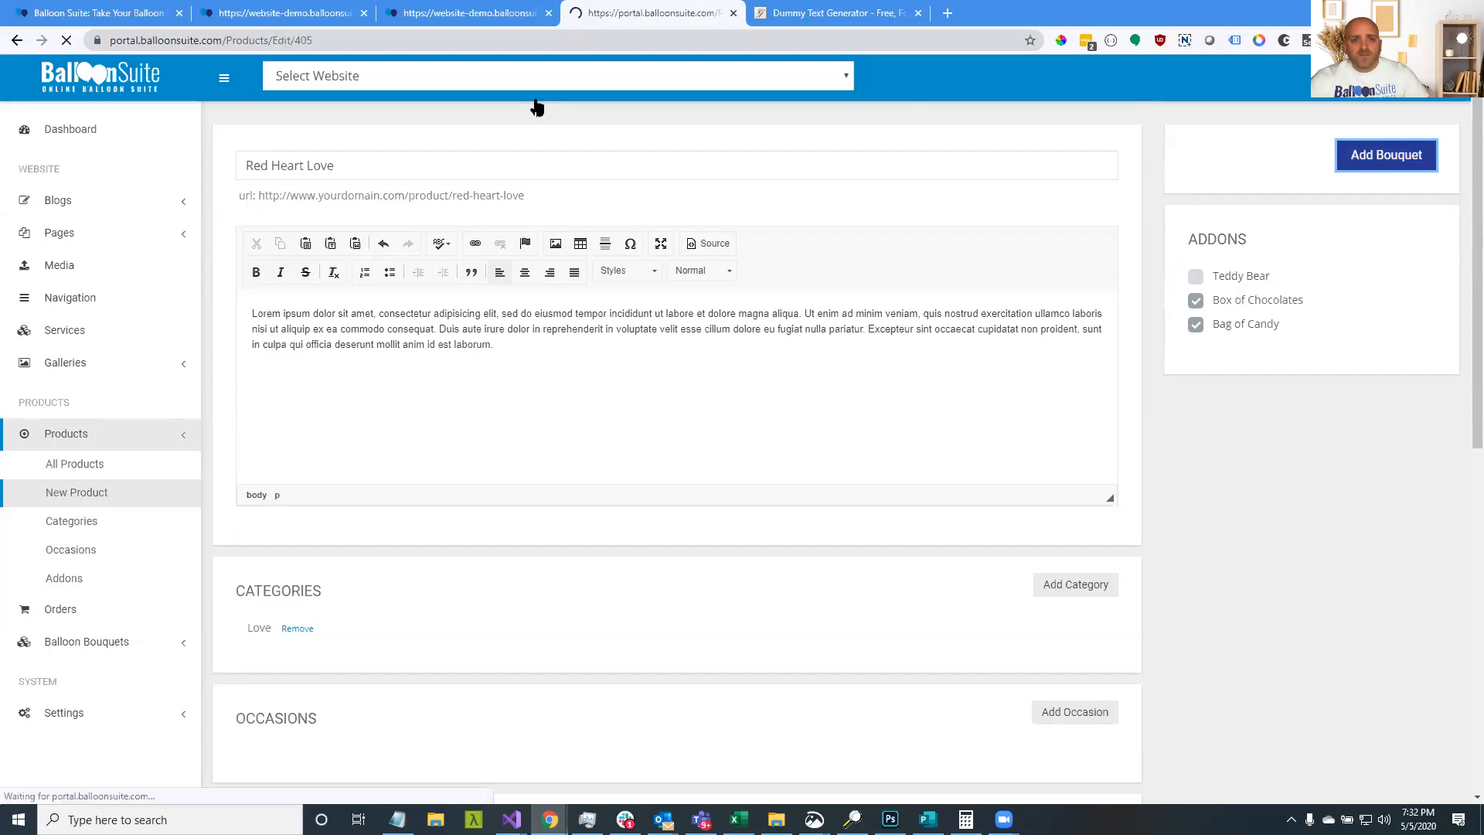
Close the balloonsuite.com tab, then open the Love category via Order Balloons Today > Pick A Bouquet
click(98, 11)
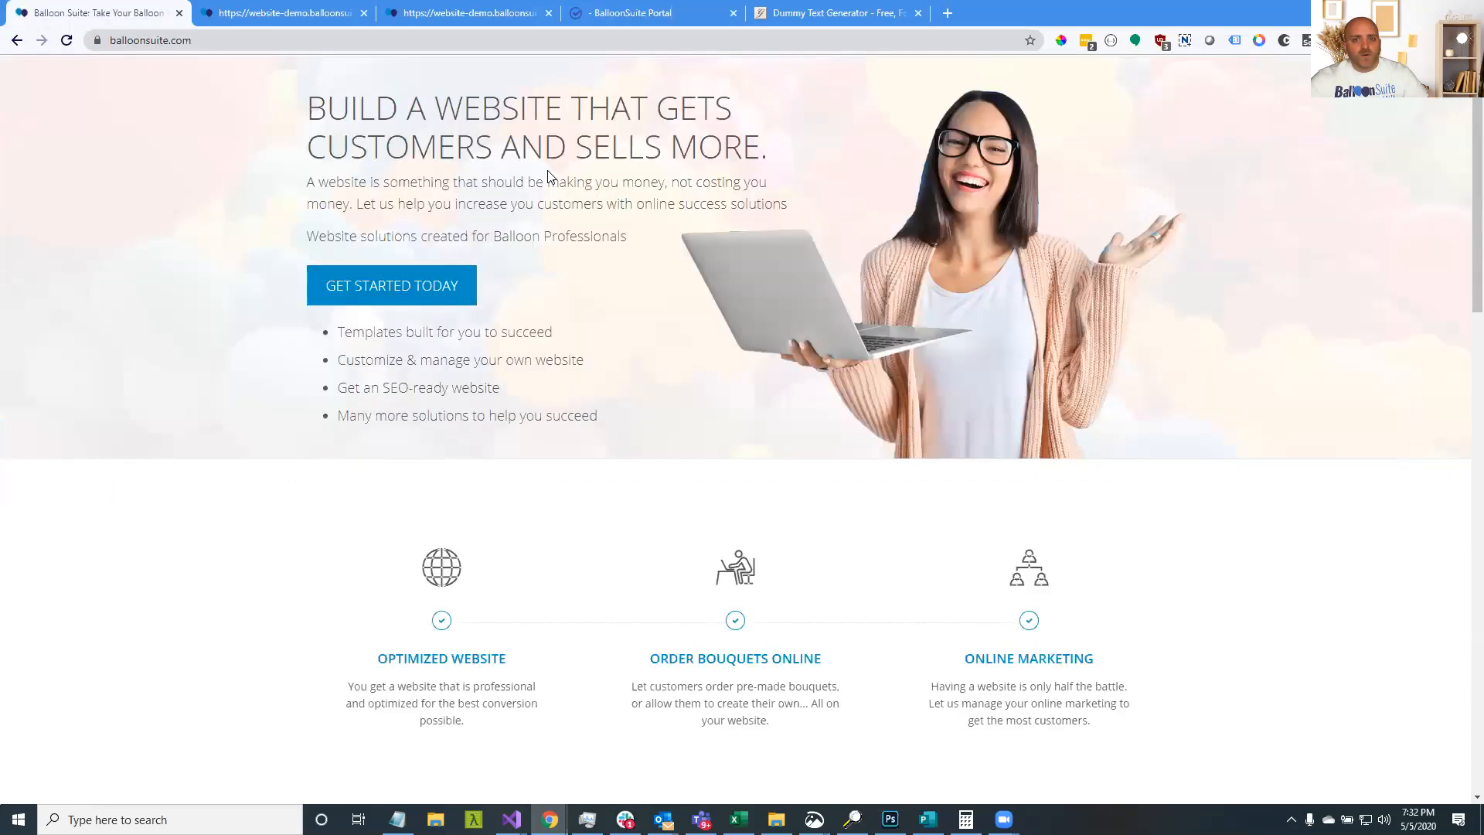
click(179, 13)
click(1072, 128)
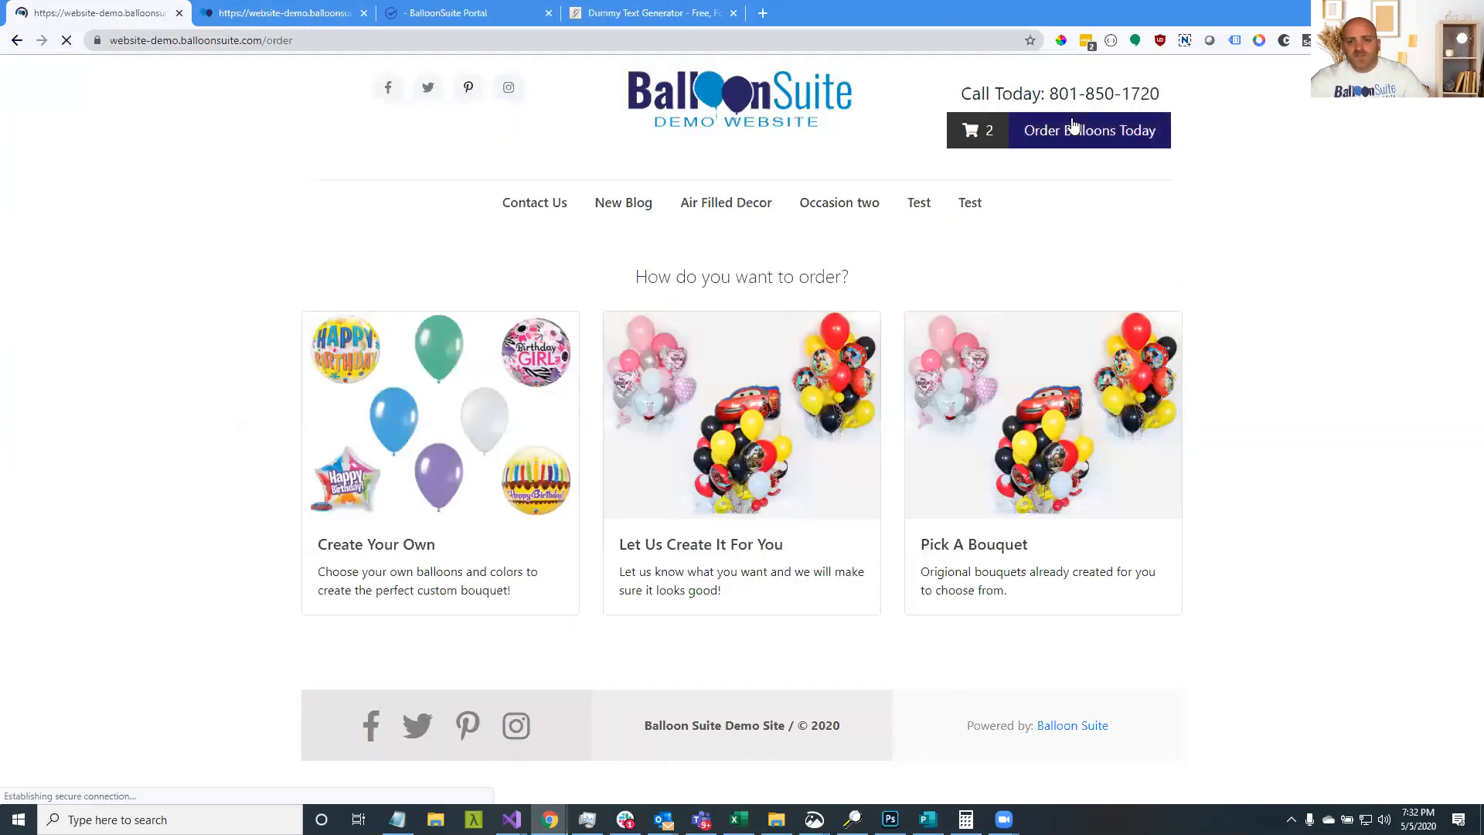
click(1058, 333)
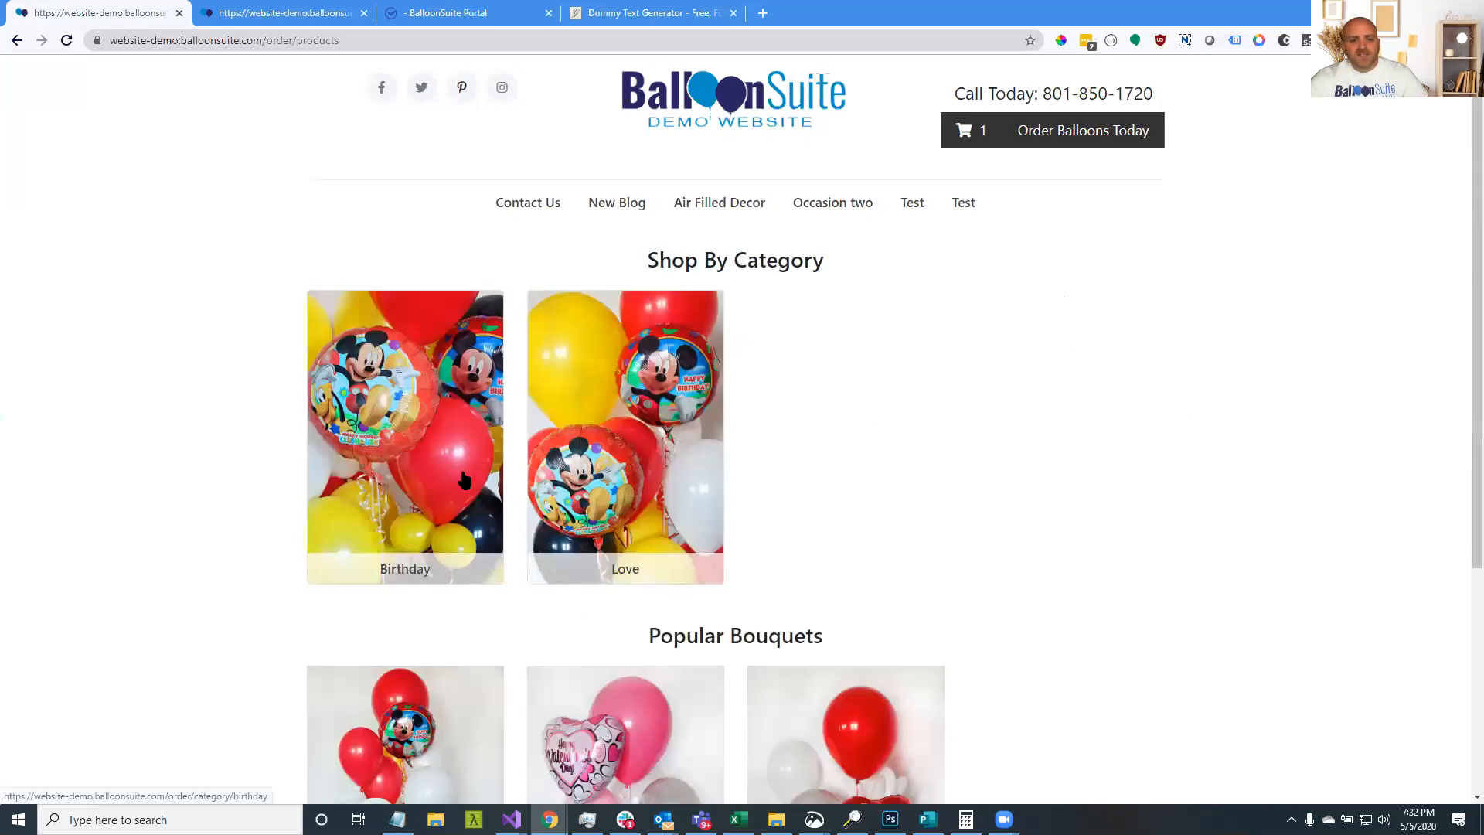
scroll(468, 464, down, 4)
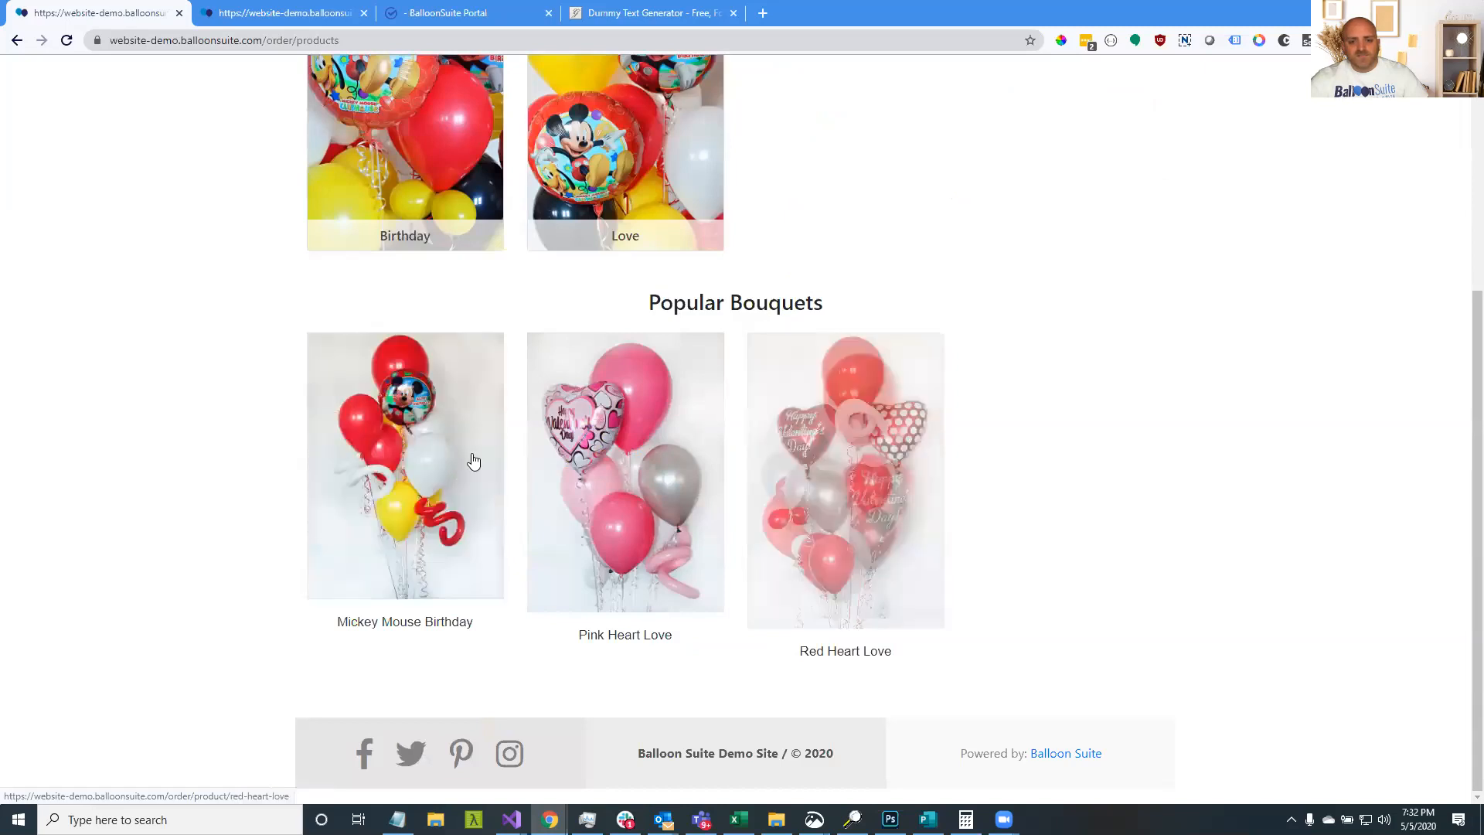
scroll(371, 350, up, 4)
click(622, 576)
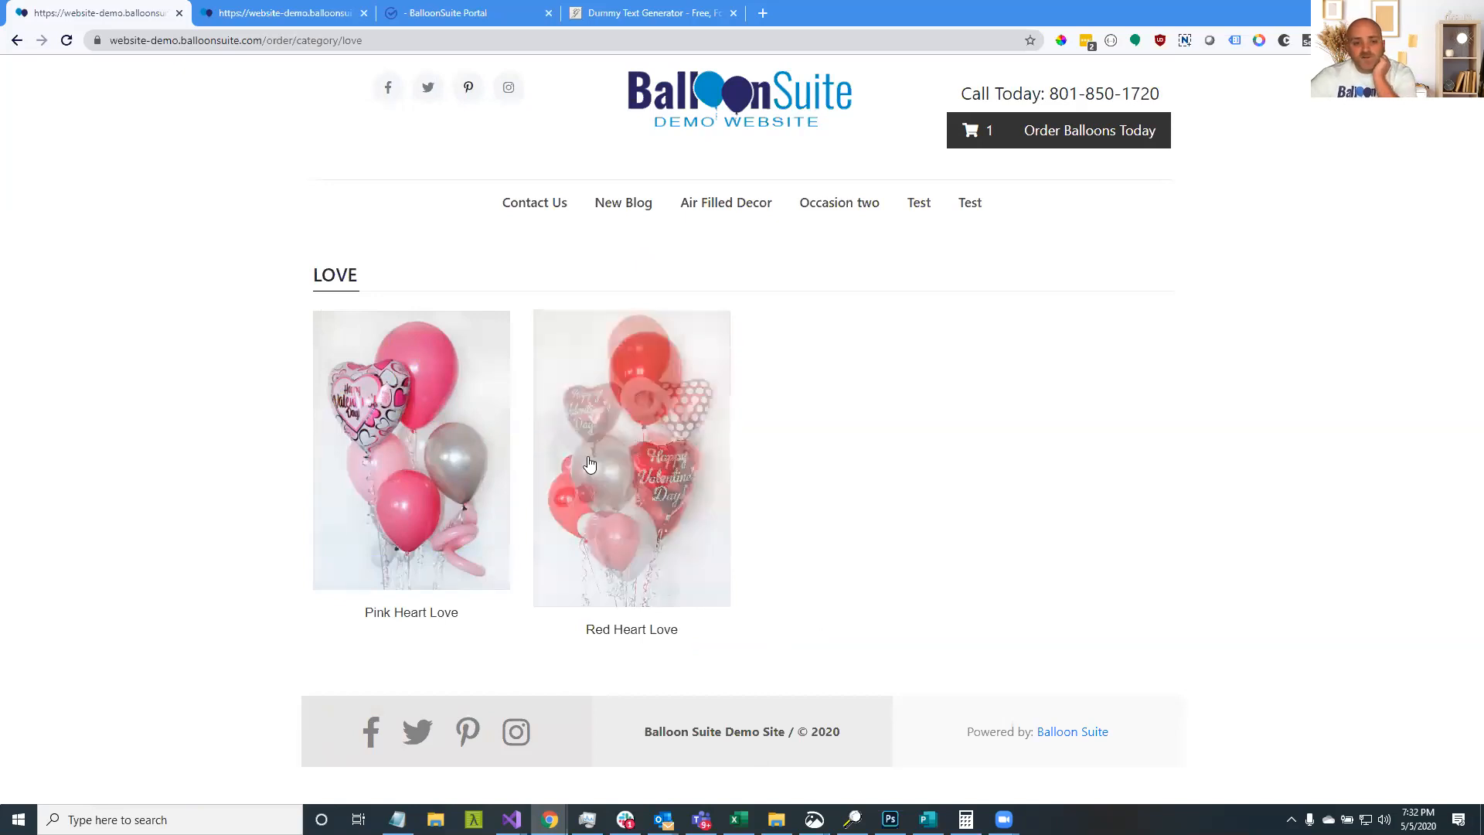
mouse_move(672, 491)
click(691, 597)
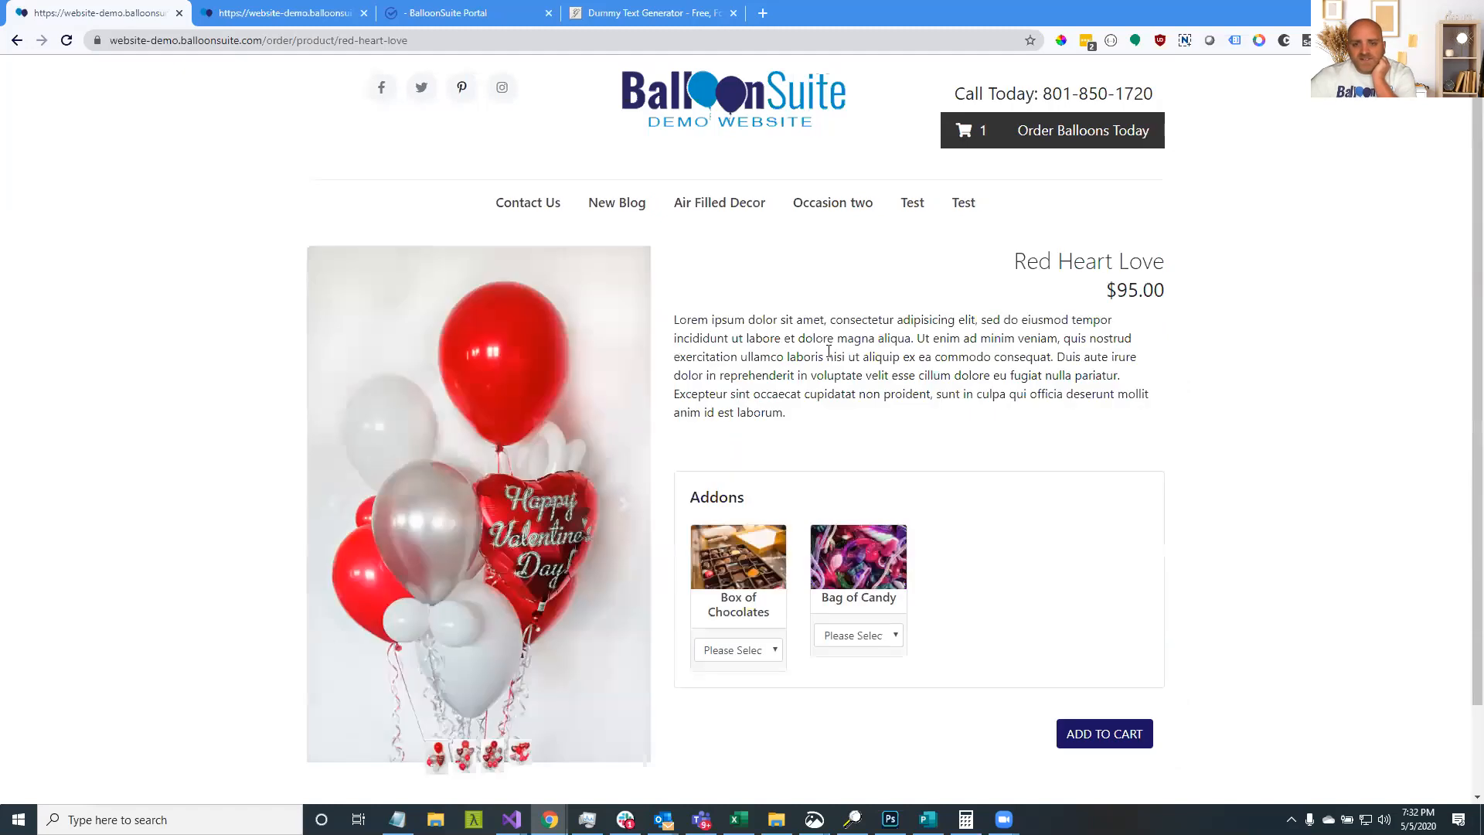
click(16, 43)
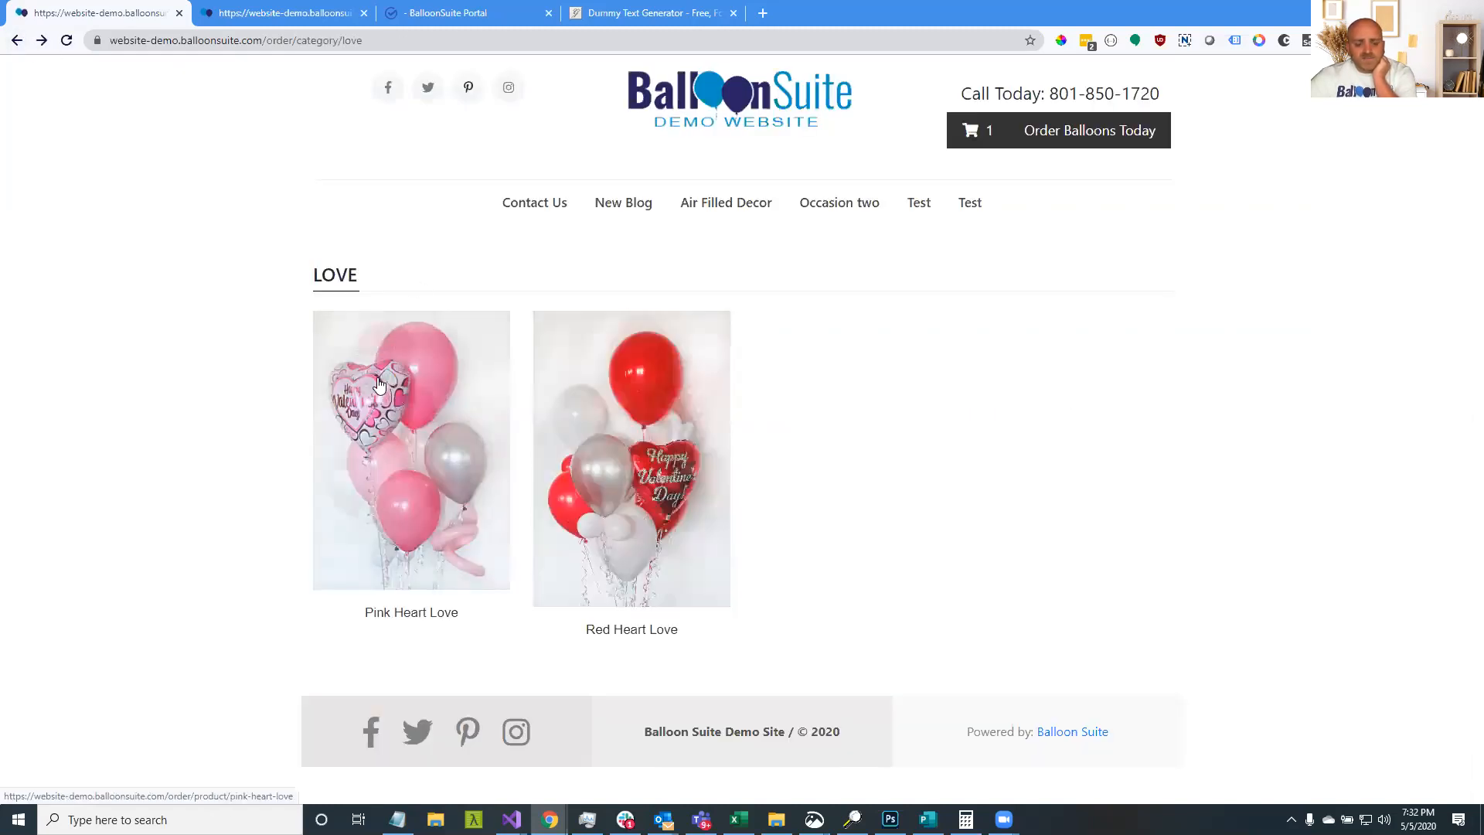
click(16, 47)
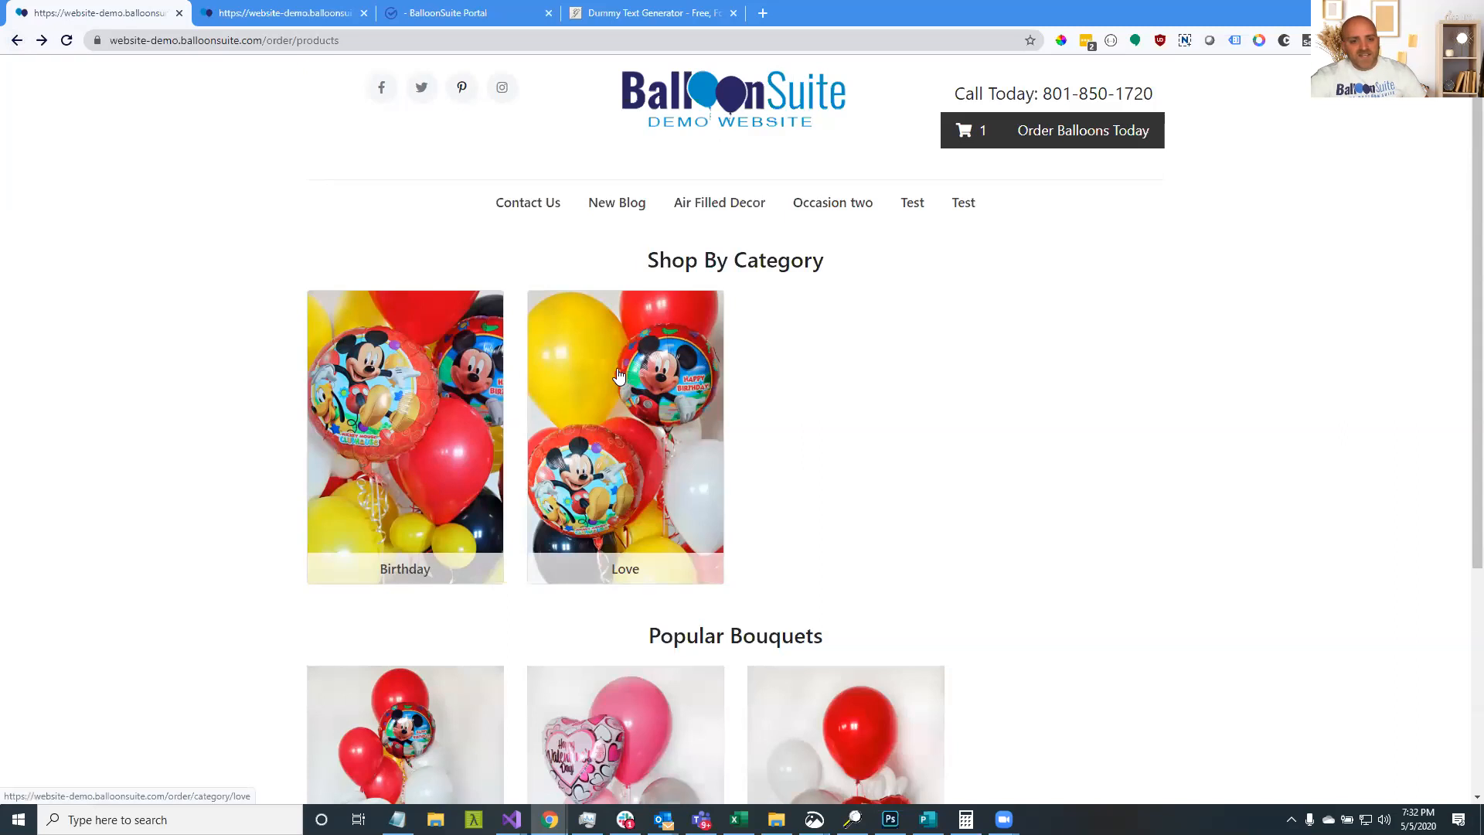
scroll(619, 377, down, 1)
scroll(618, 376, down, 4)
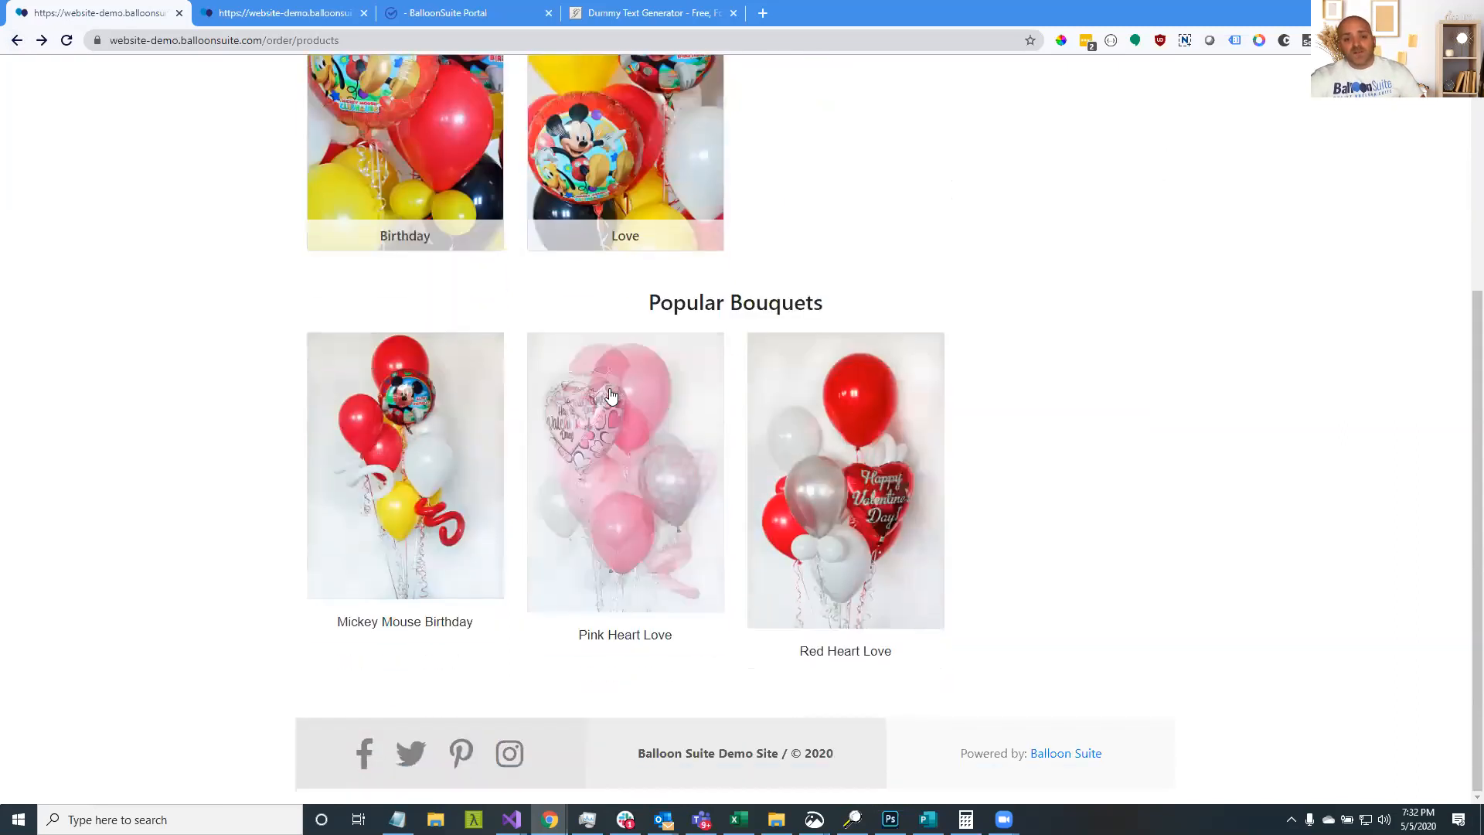
scroll(609, 397, up, 4)
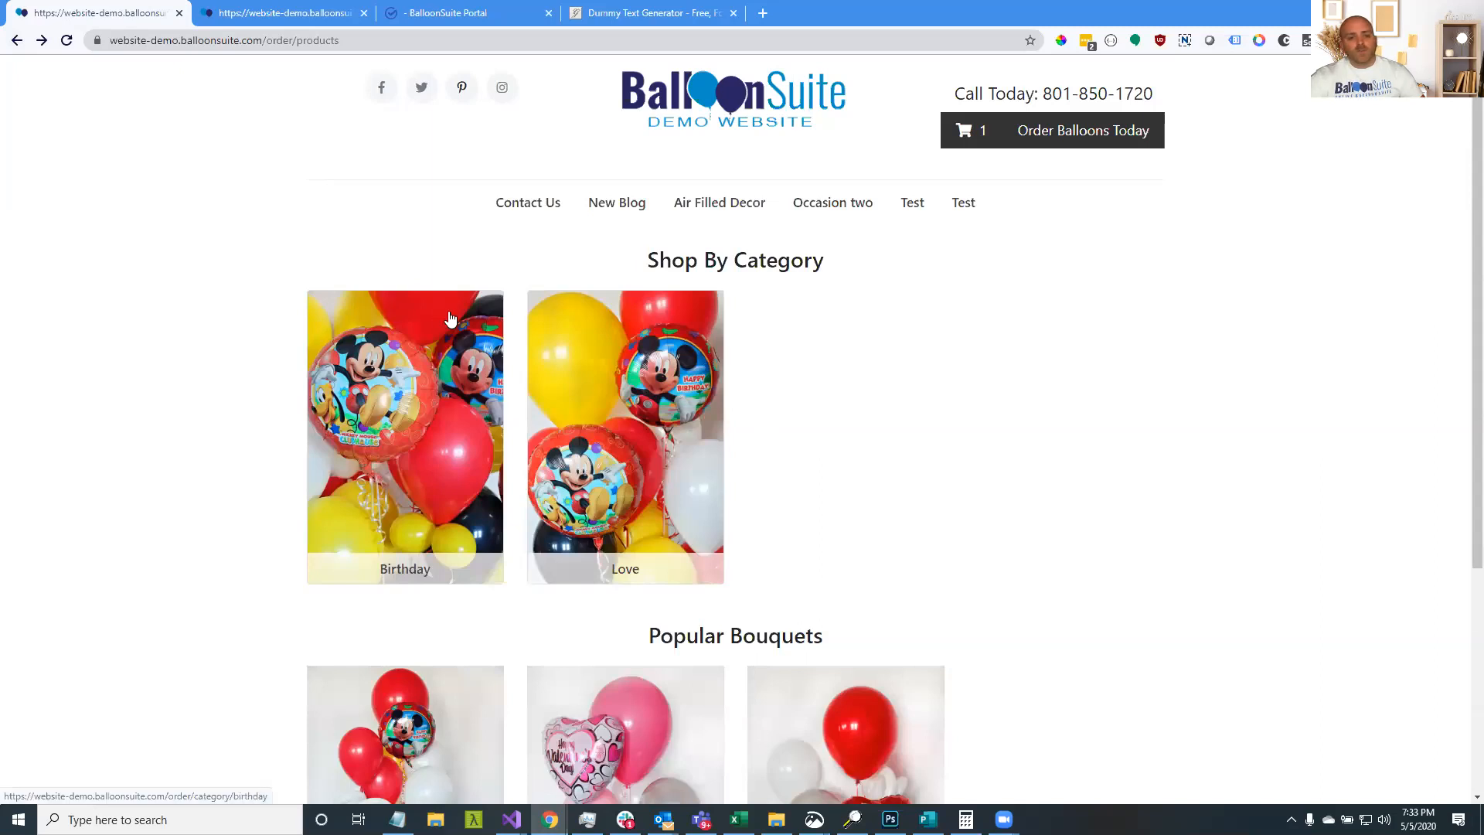
click(643, 372)
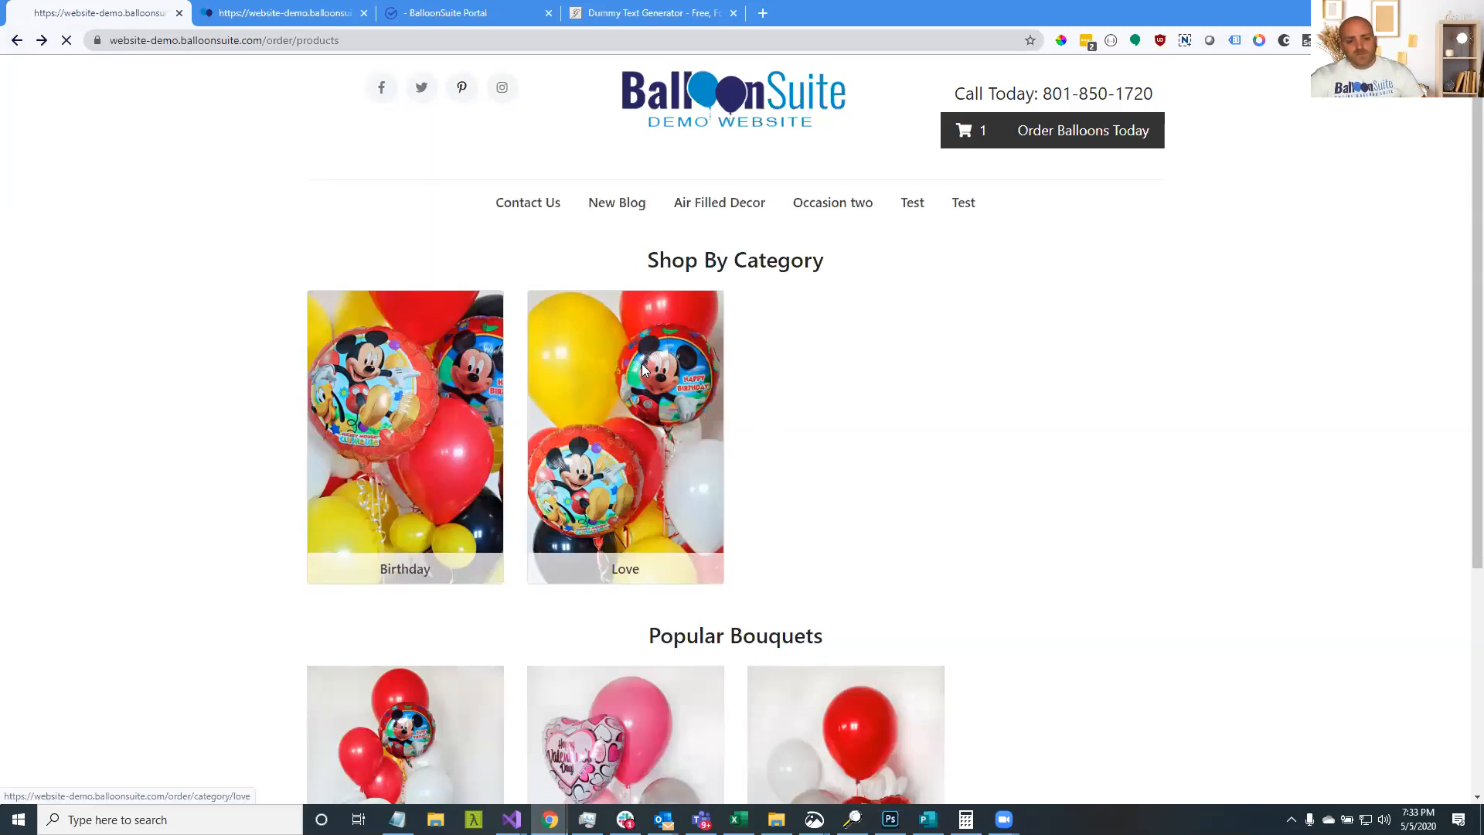
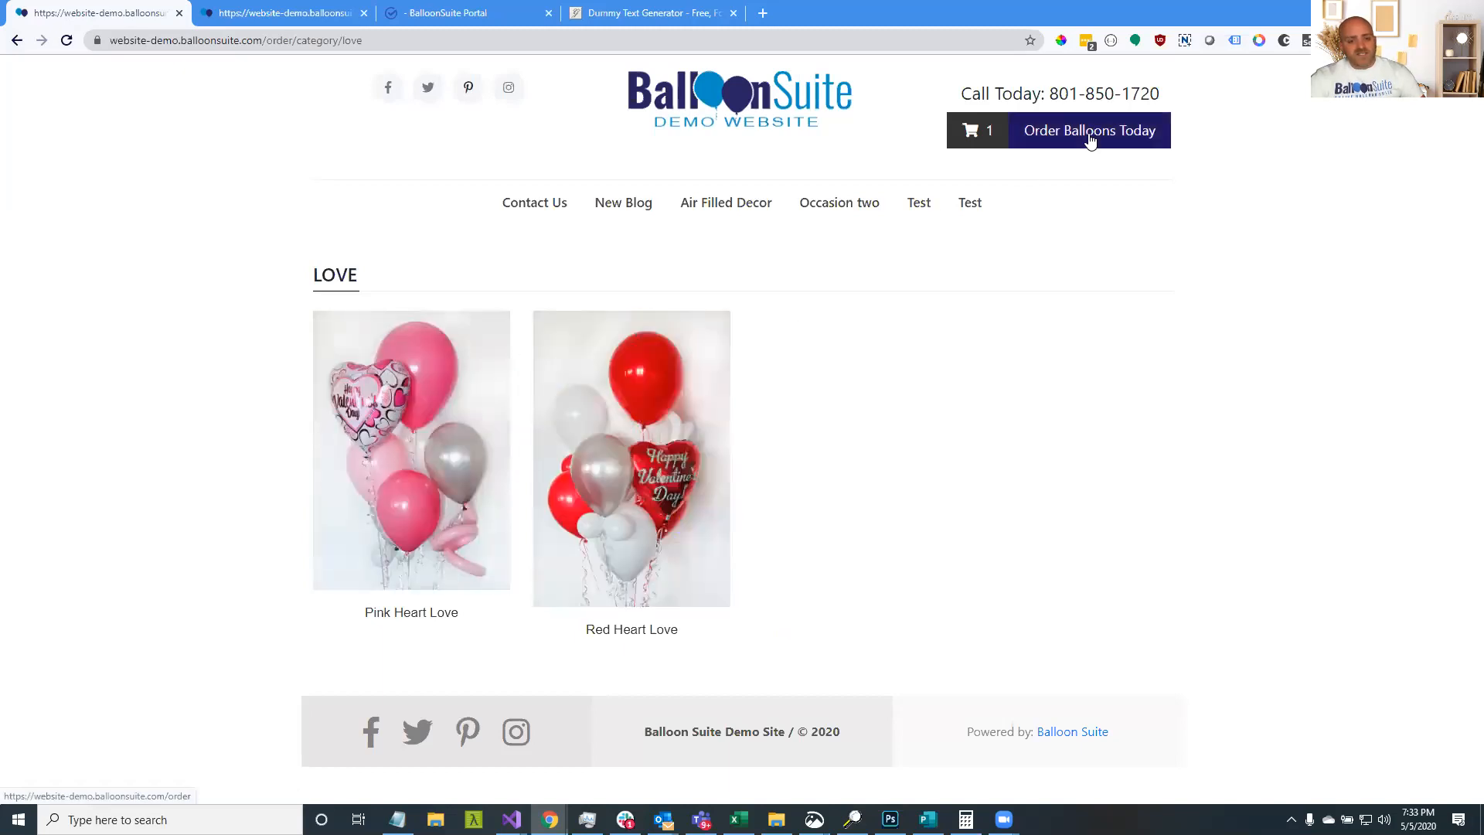
Go back from the Love category to the products page showing Birthday and Love categories
click(17, 43)
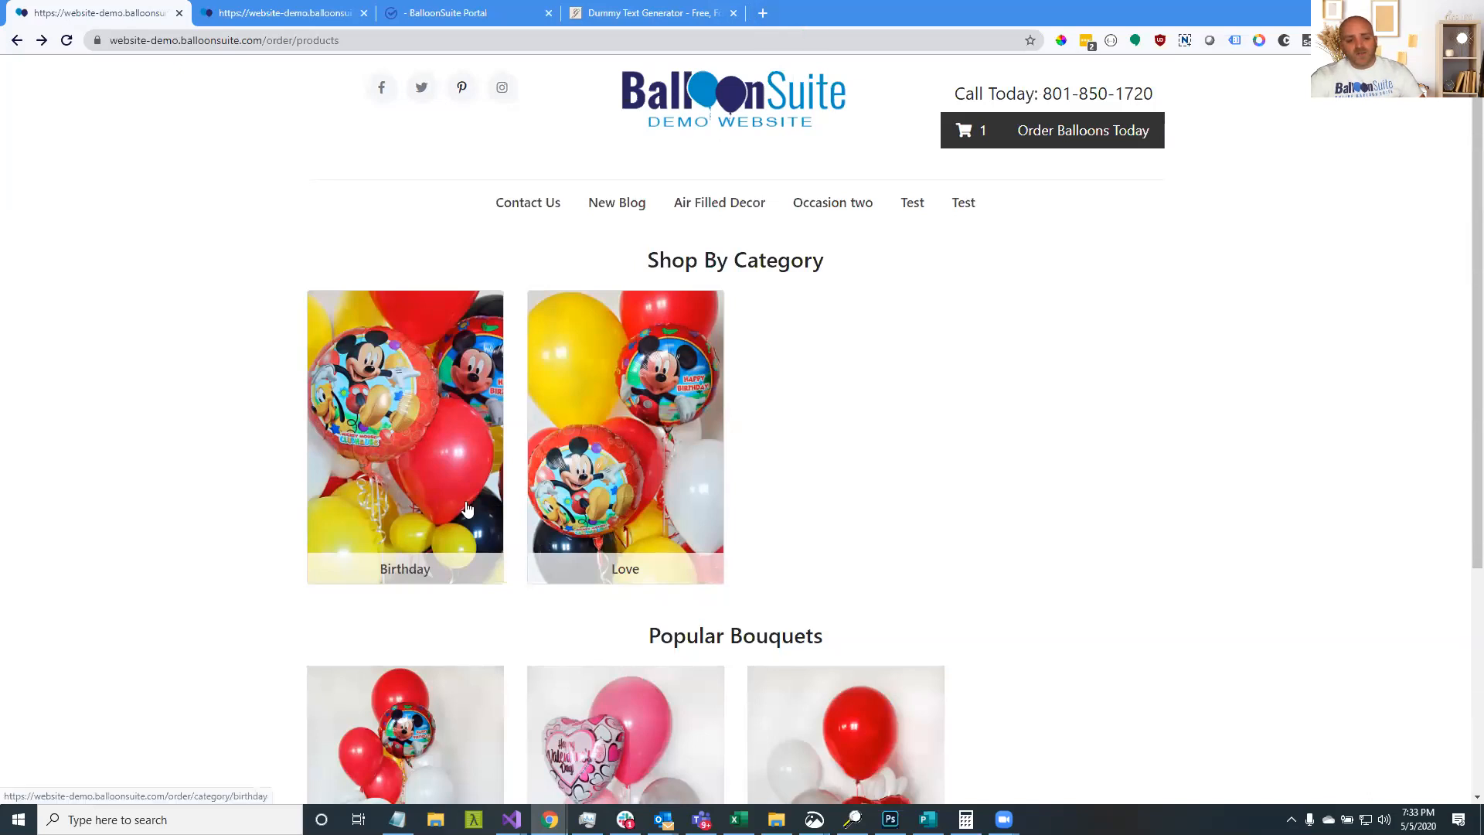
scroll(466, 508, down, 3)
scroll(418, 508, up, 3)
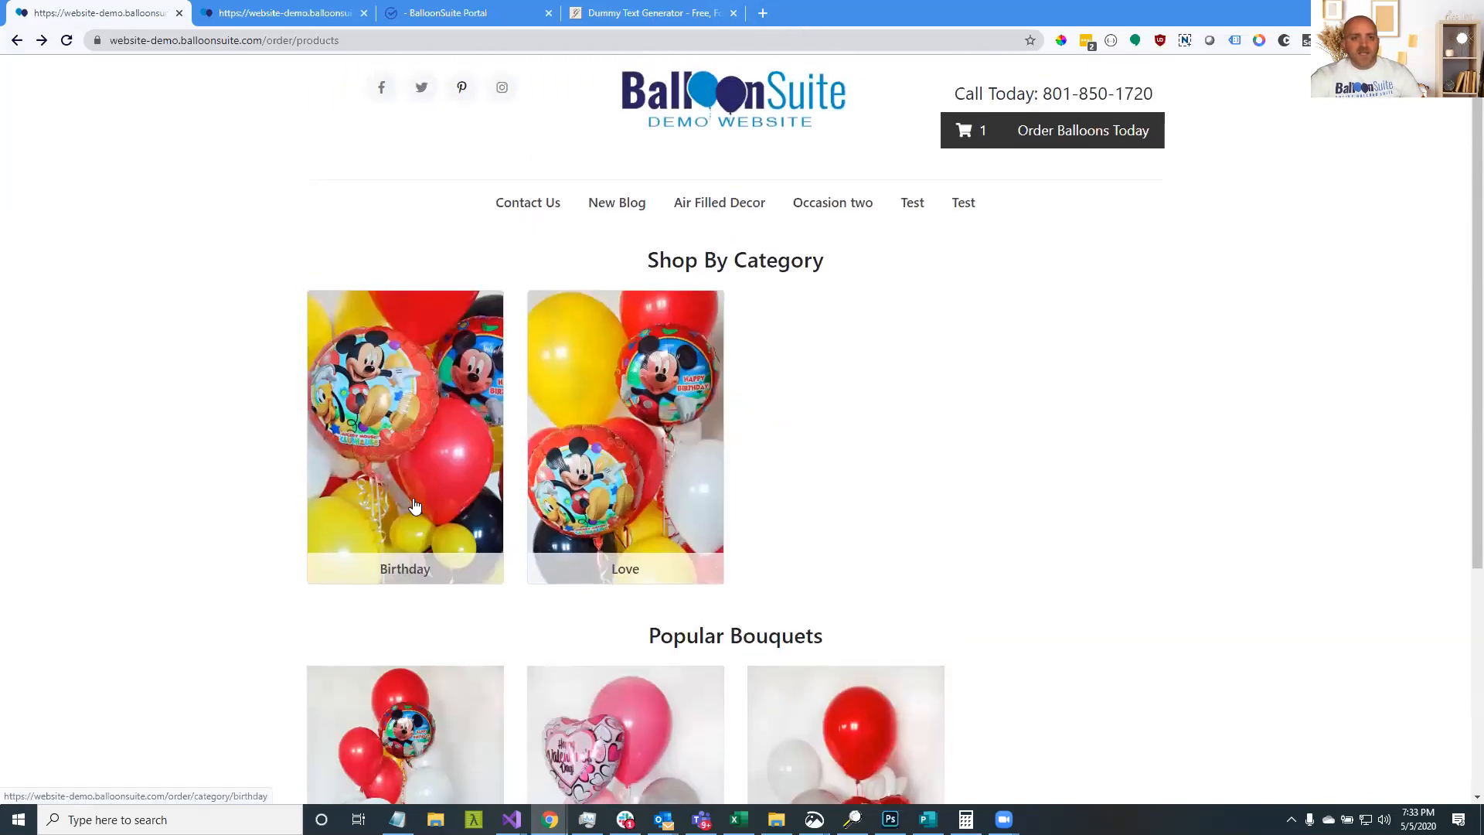
Open canva.com in a new browser tab
click(763, 13)
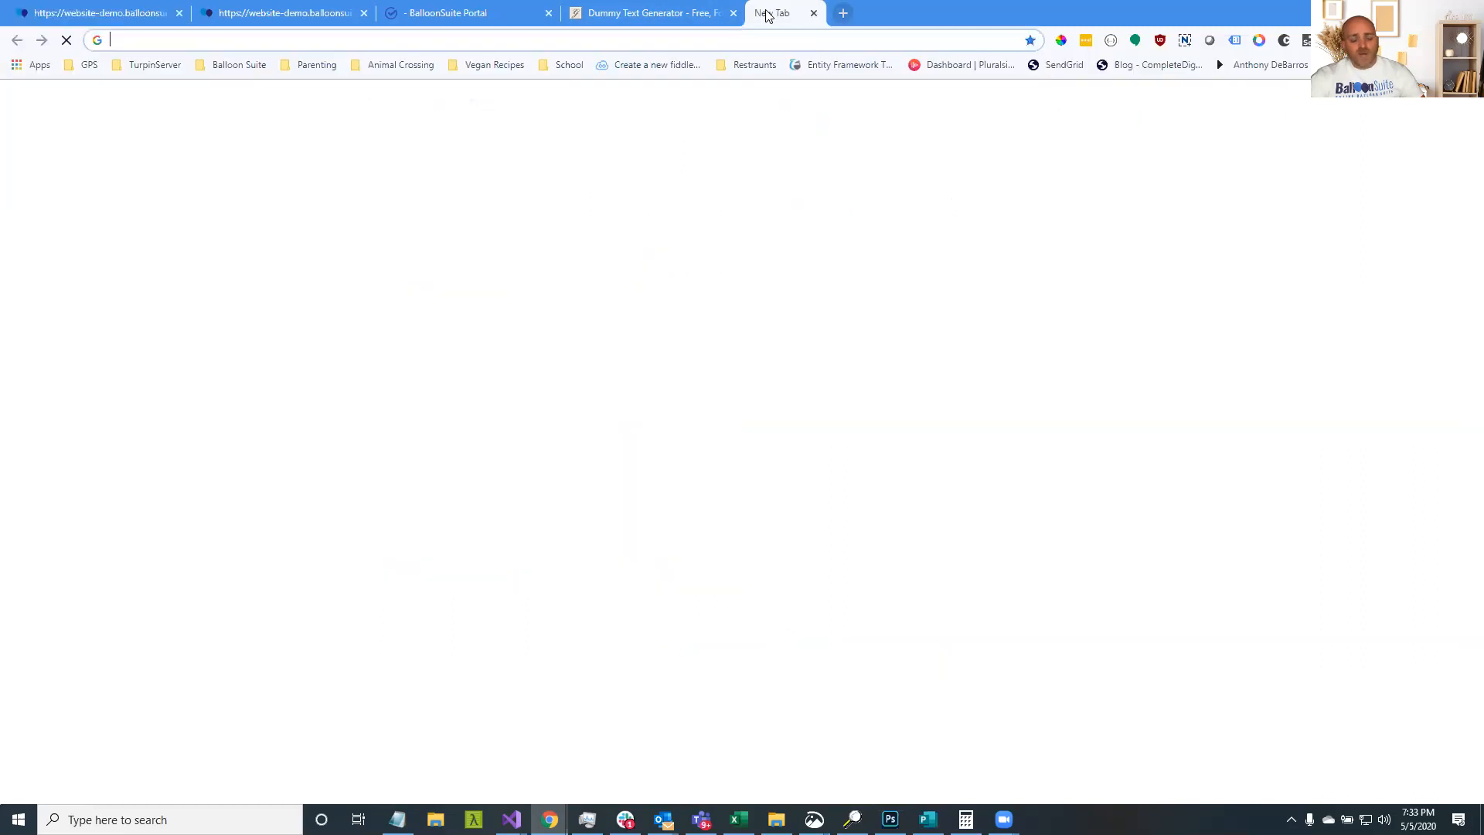
text(canv)
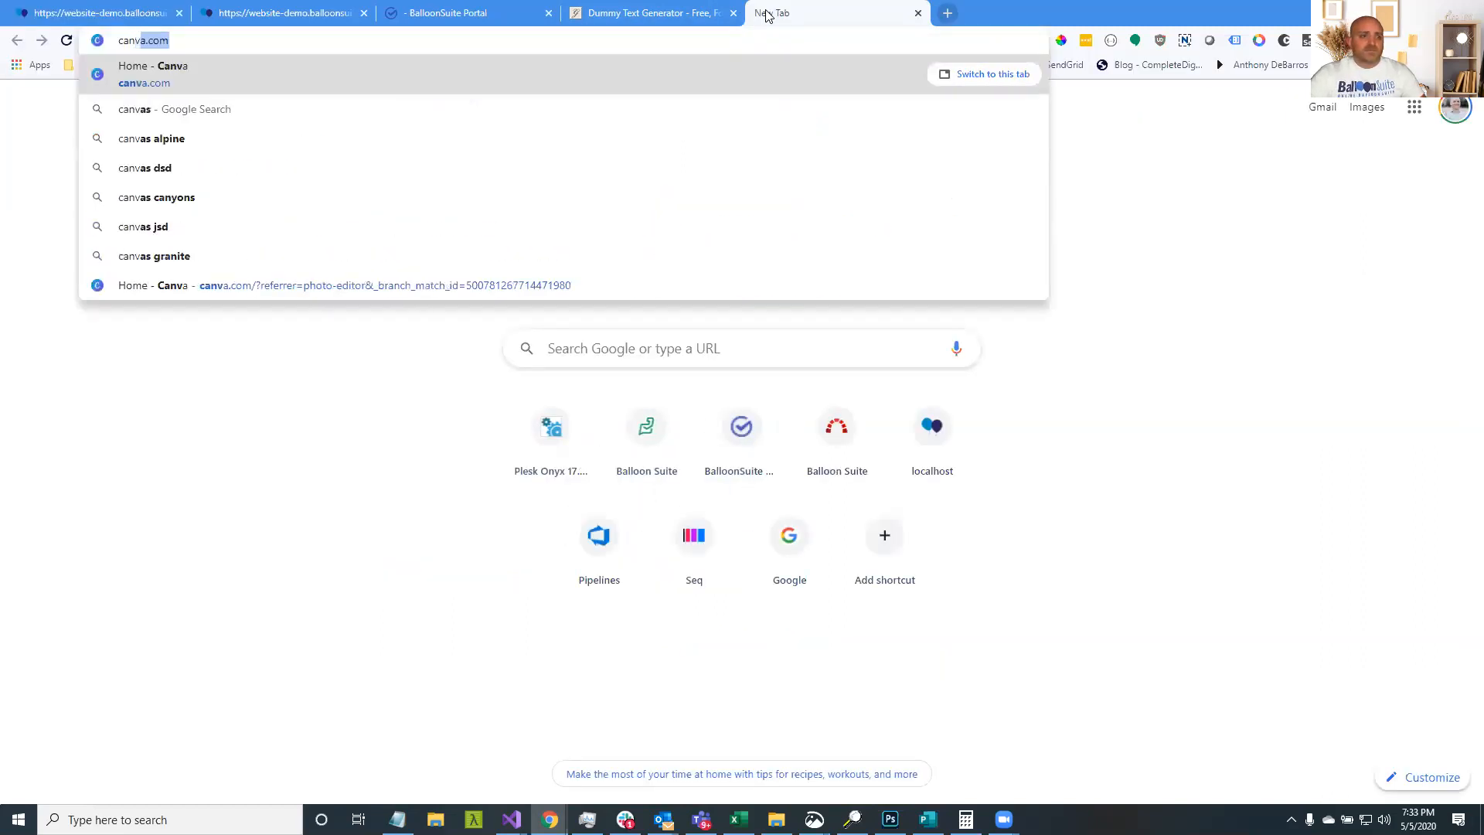
key(Return)
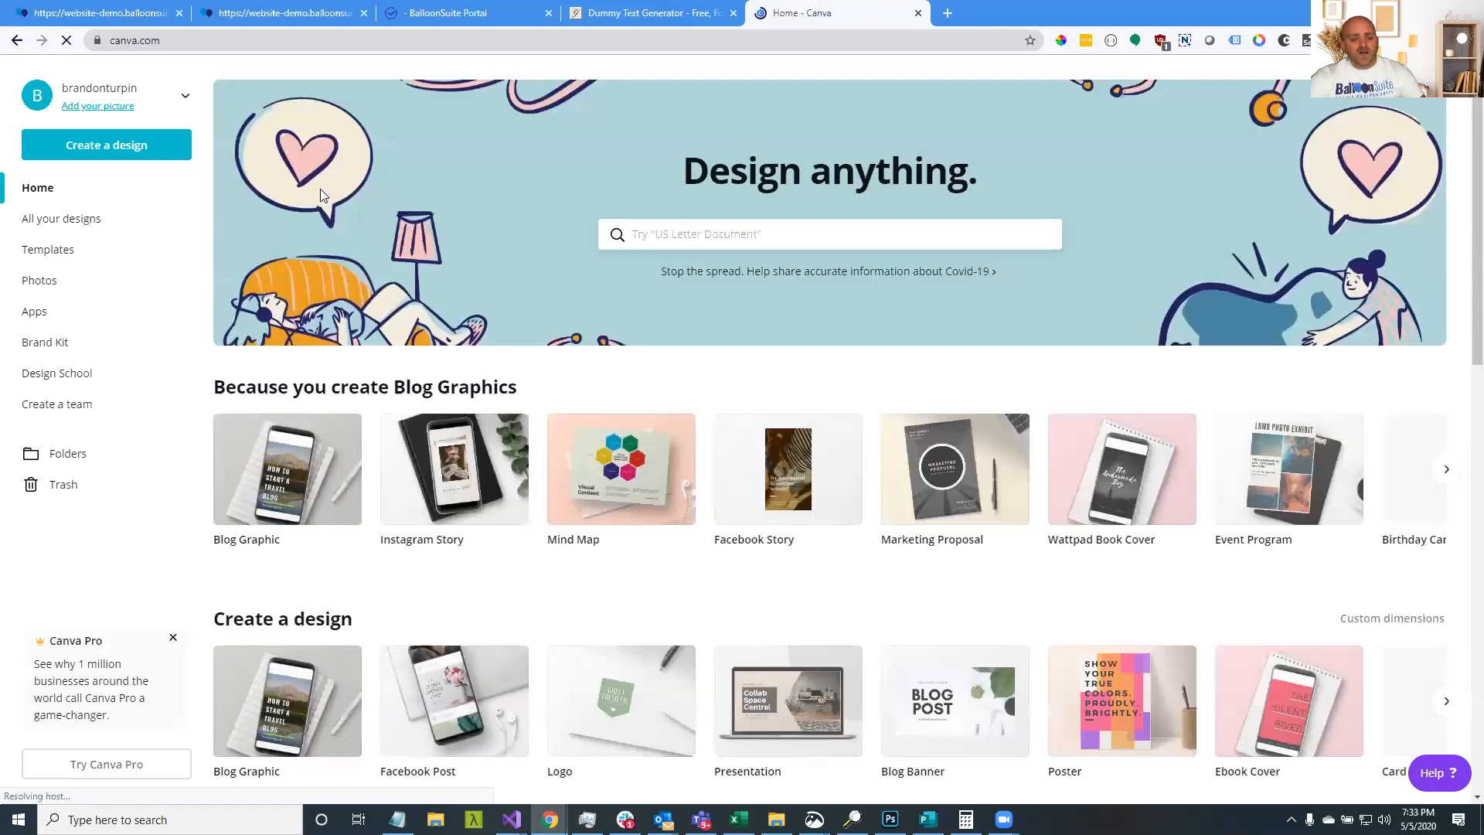
Create a custom-size Canva design of 500 × 850 px
click(133, 158)
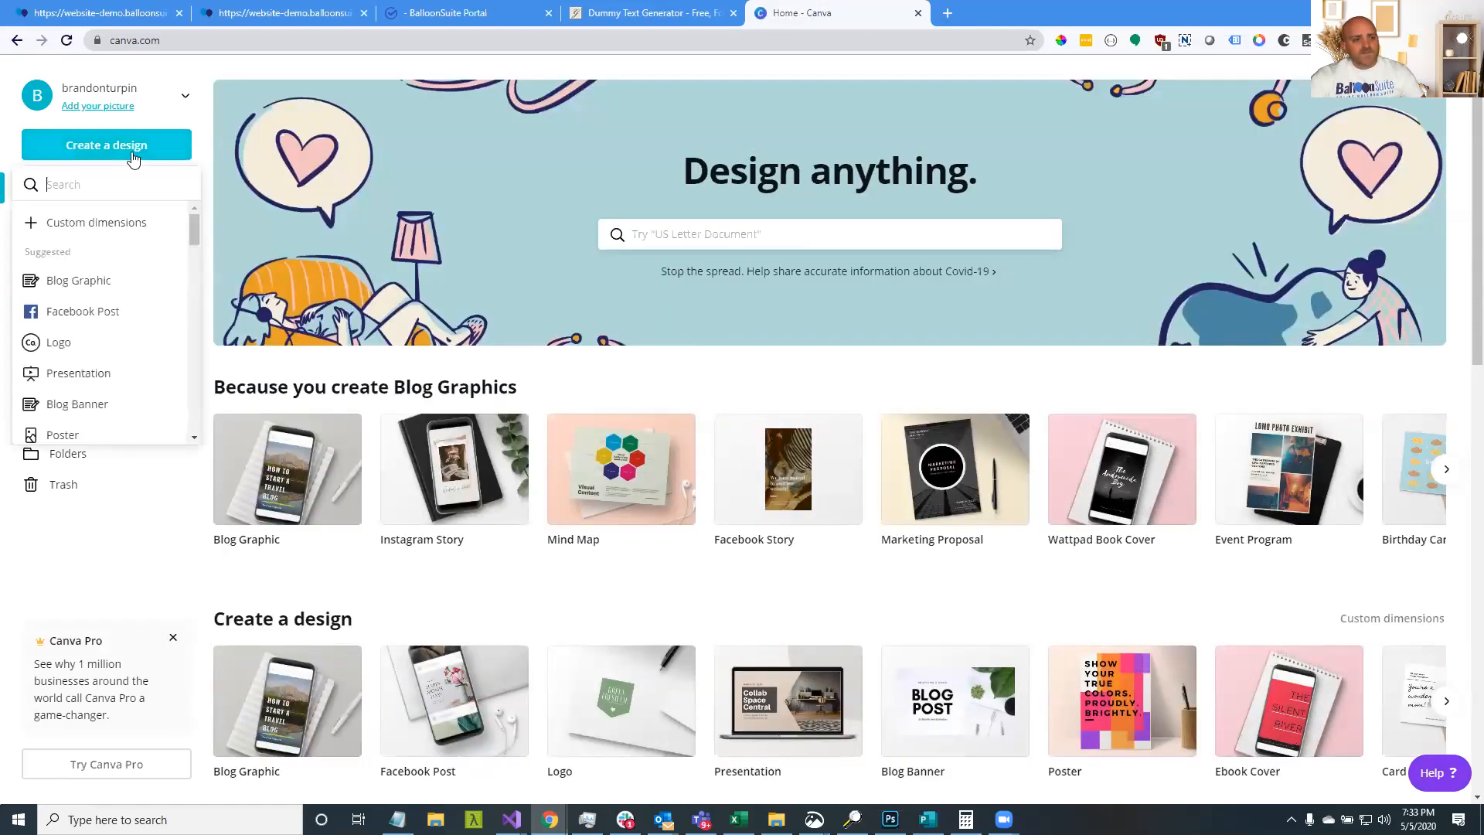
click(117, 227)
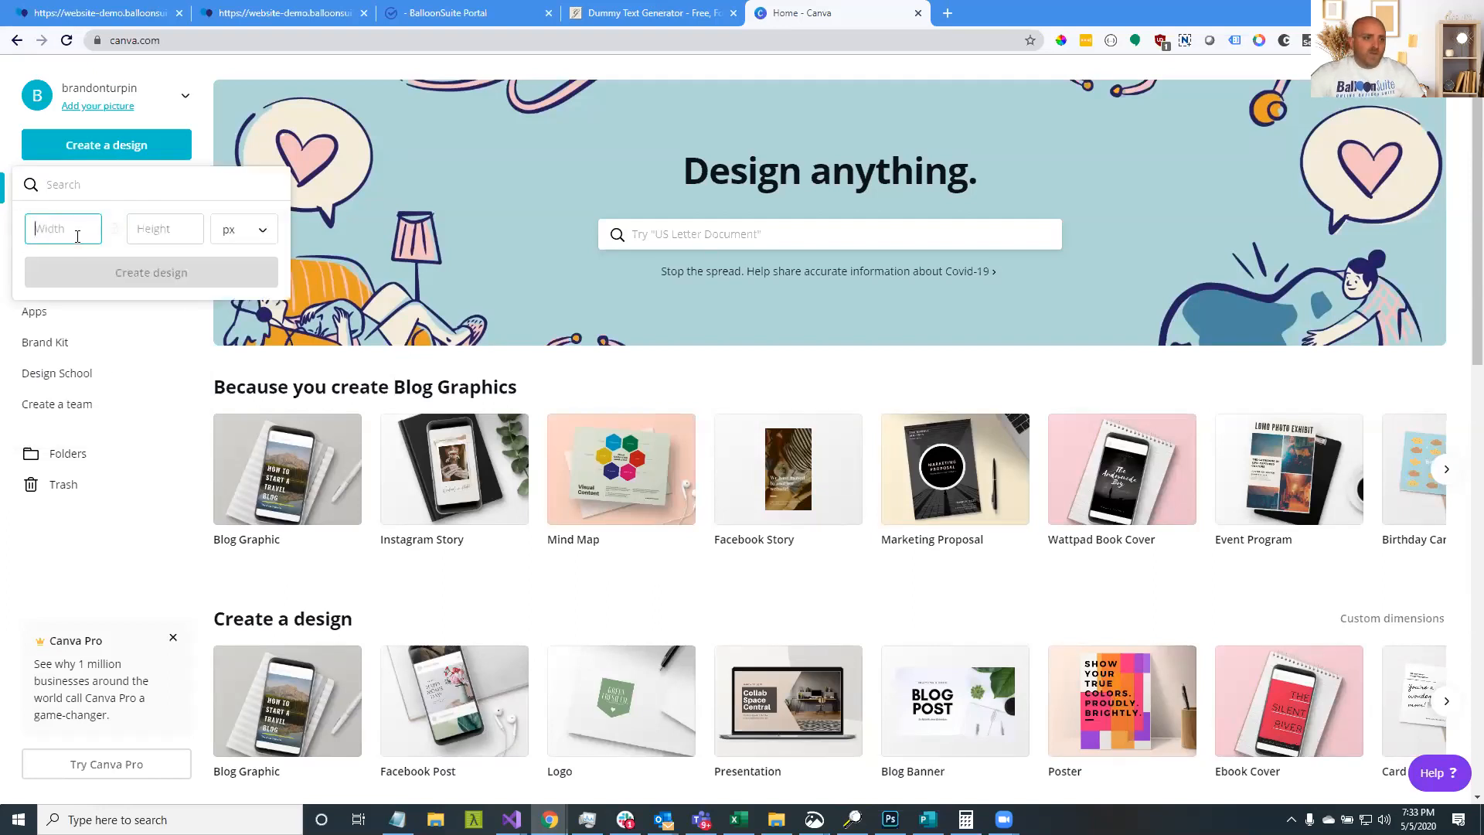
text(500)
key(Tab)
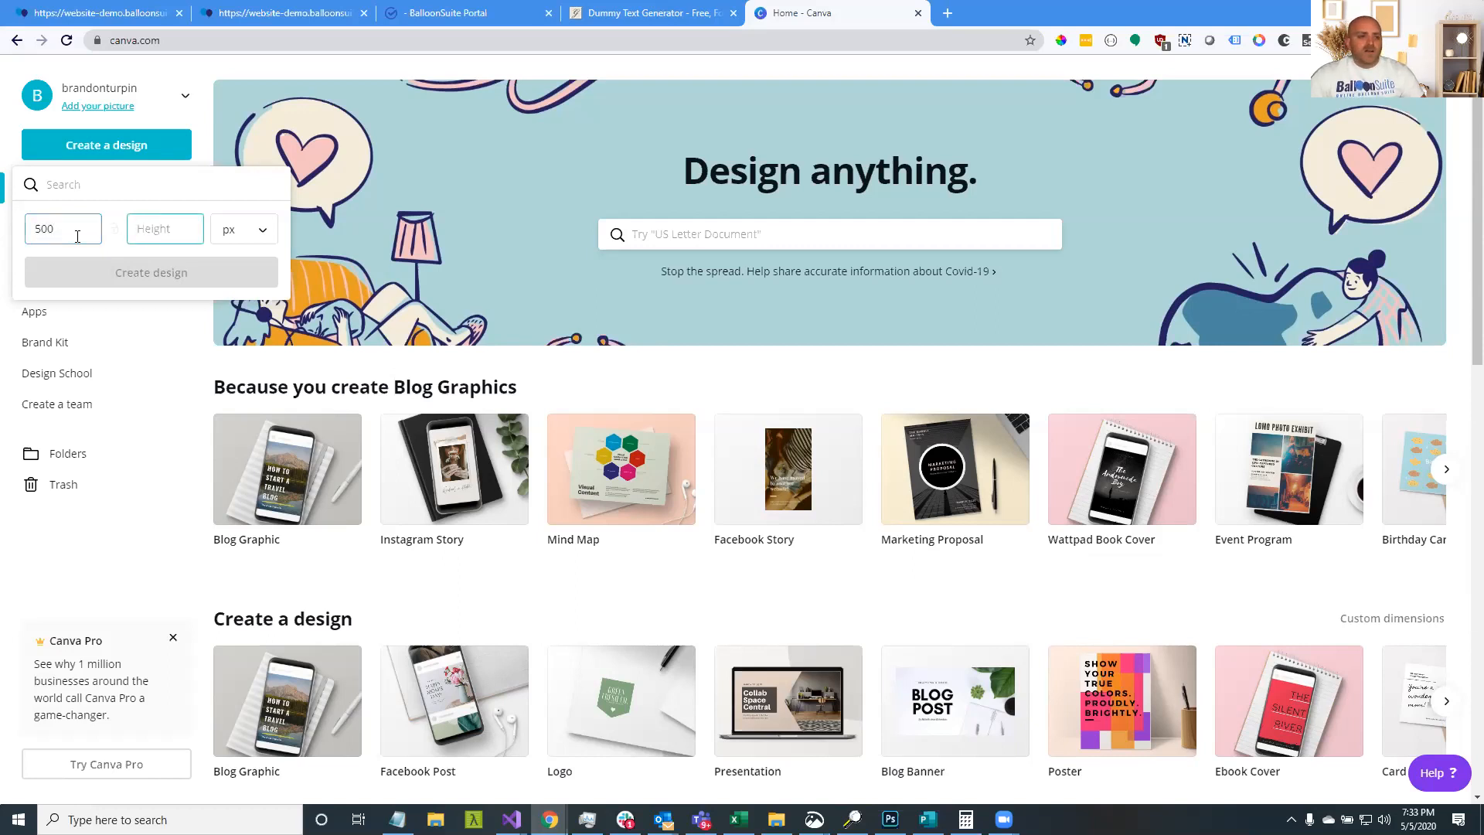
text(850)
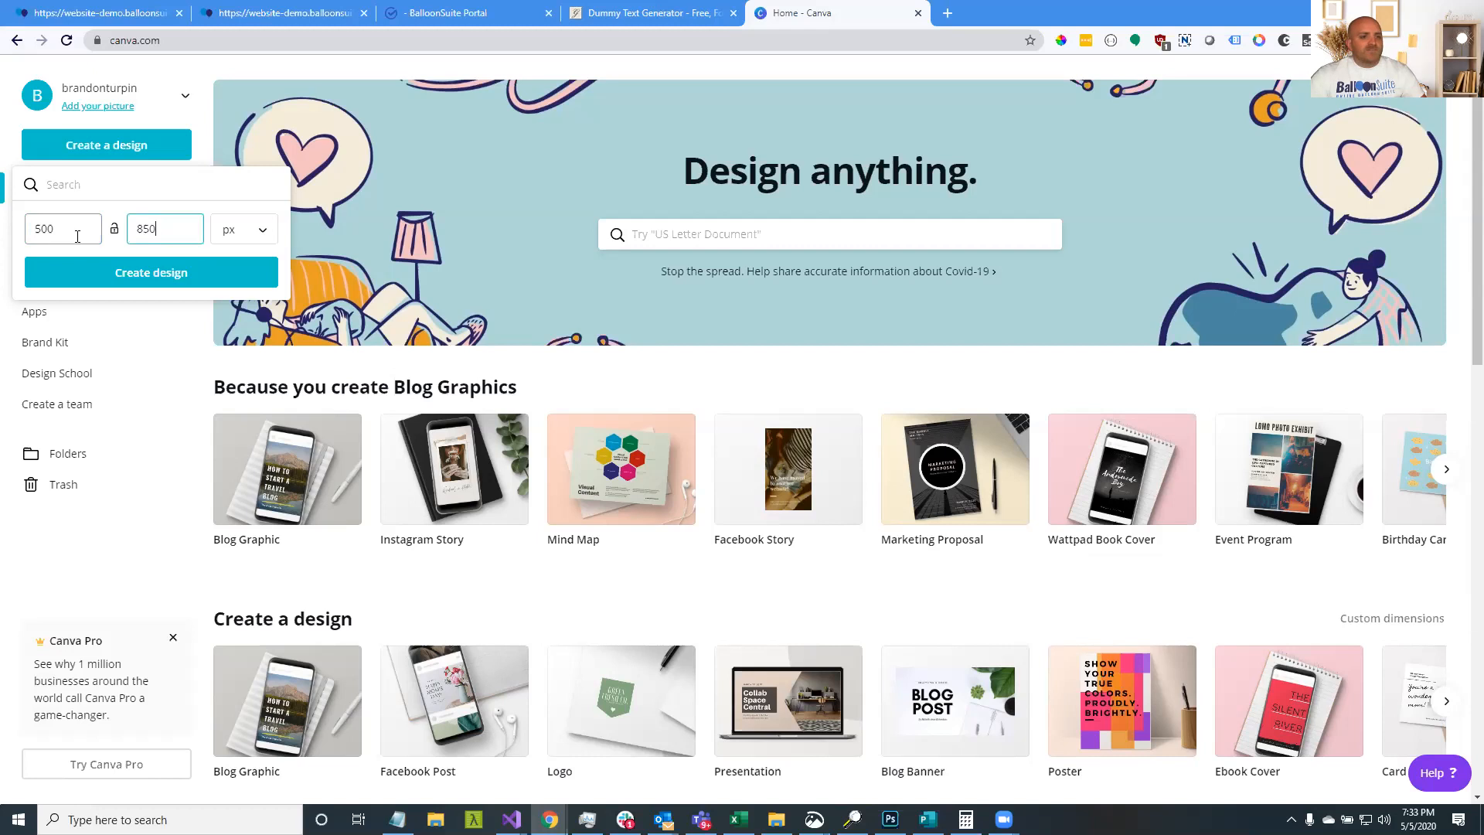
click(105, 280)
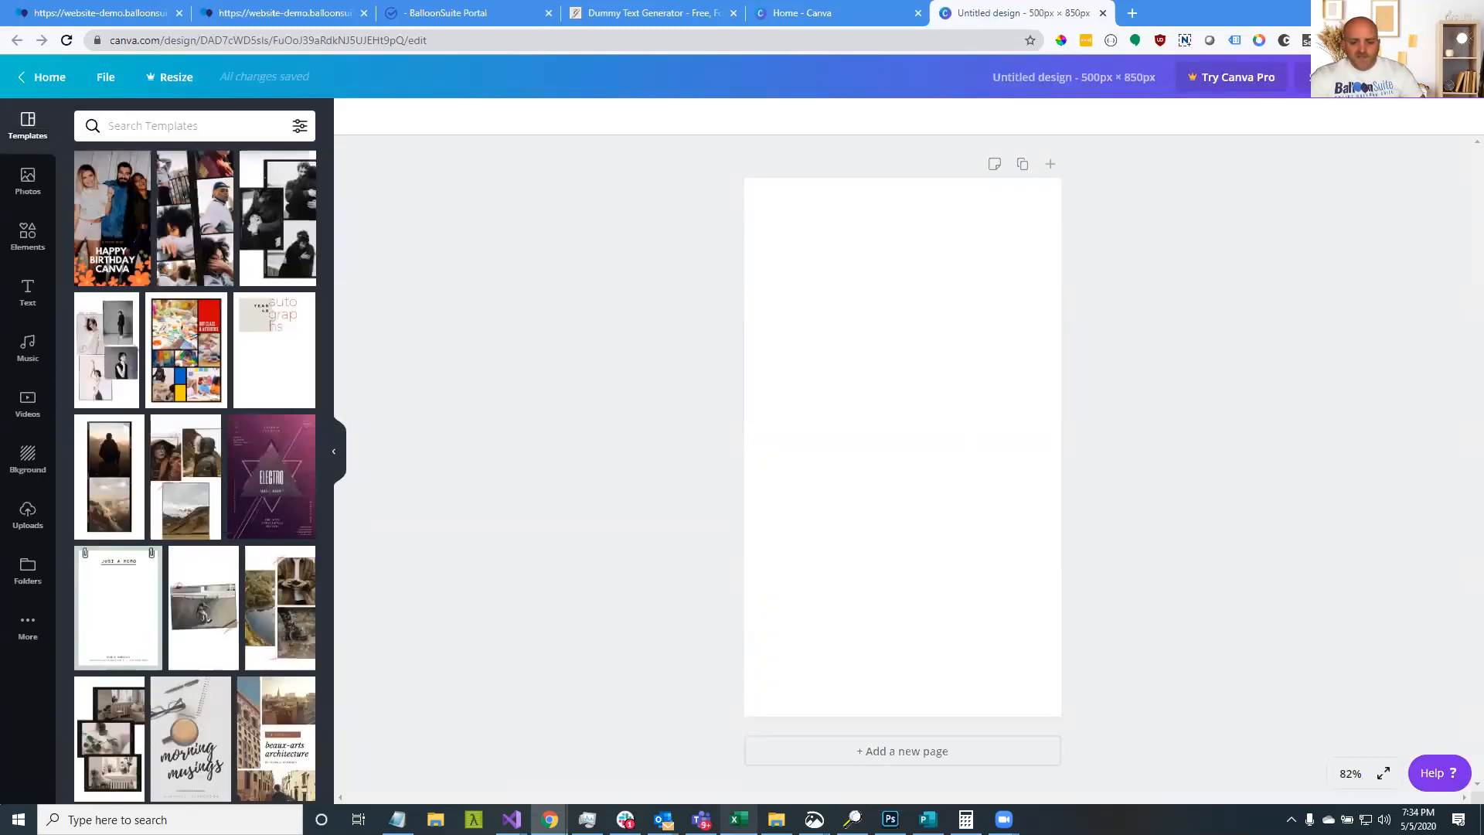
Drag two photos from Balloon Pictures > Mickey Mouse, including IMG_4147, into Canva's uploads
click(777, 819)
drag(0, 42, 466, 136)
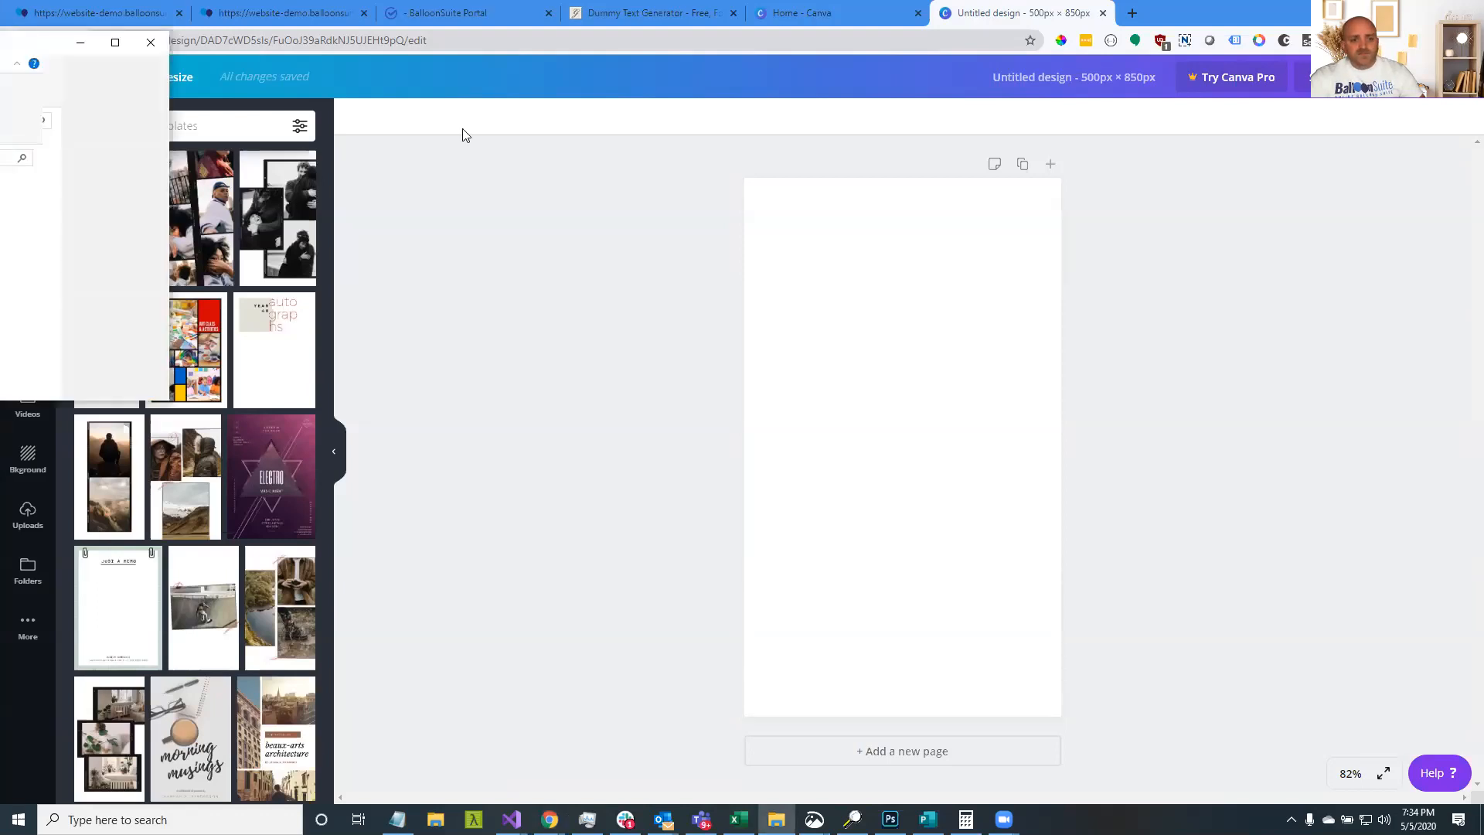
click(945, 319)
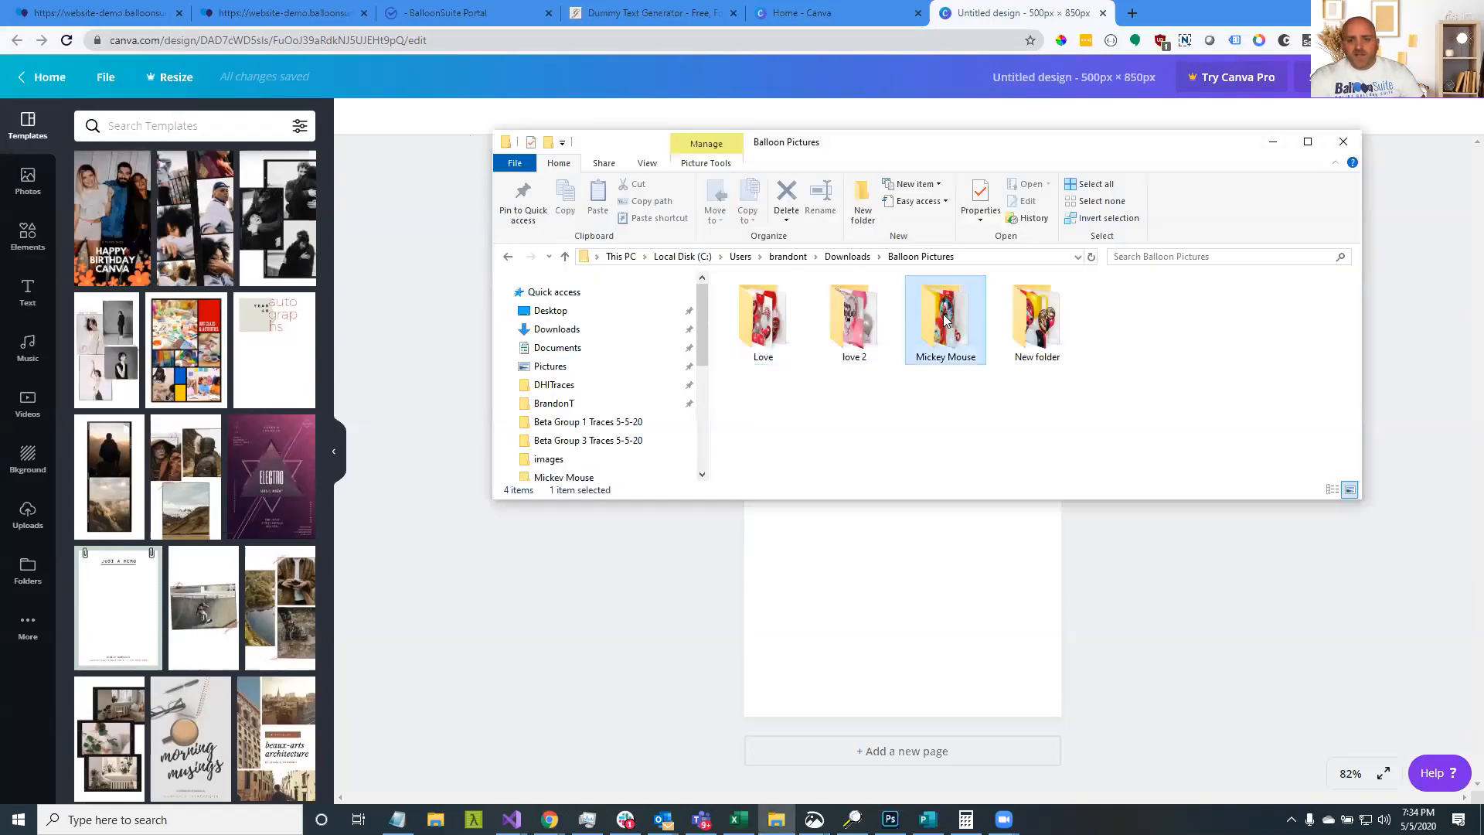
double_click(944, 320)
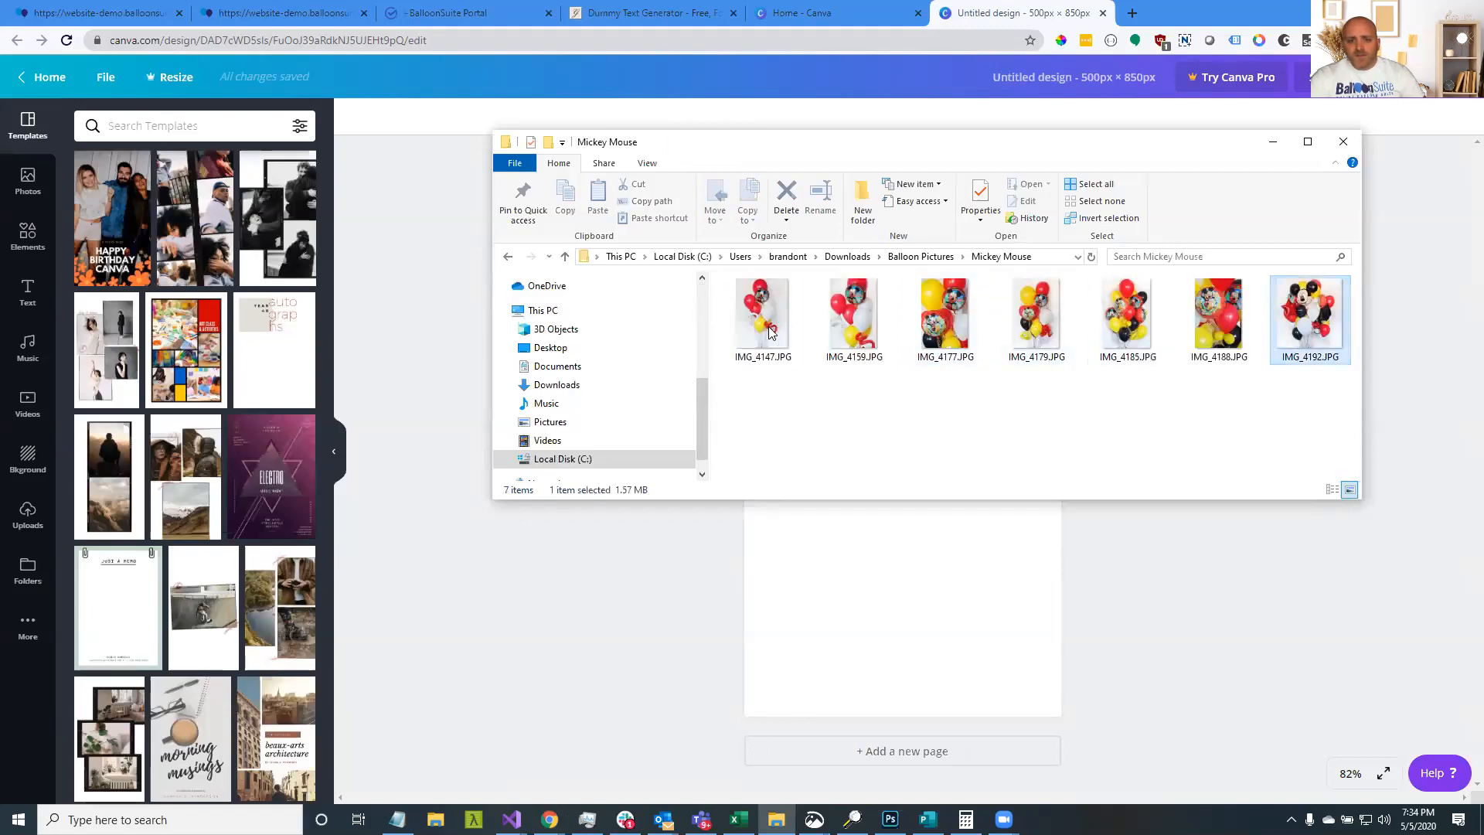
ctrl+click(771, 332)
drag(313, 322, 204, 308)
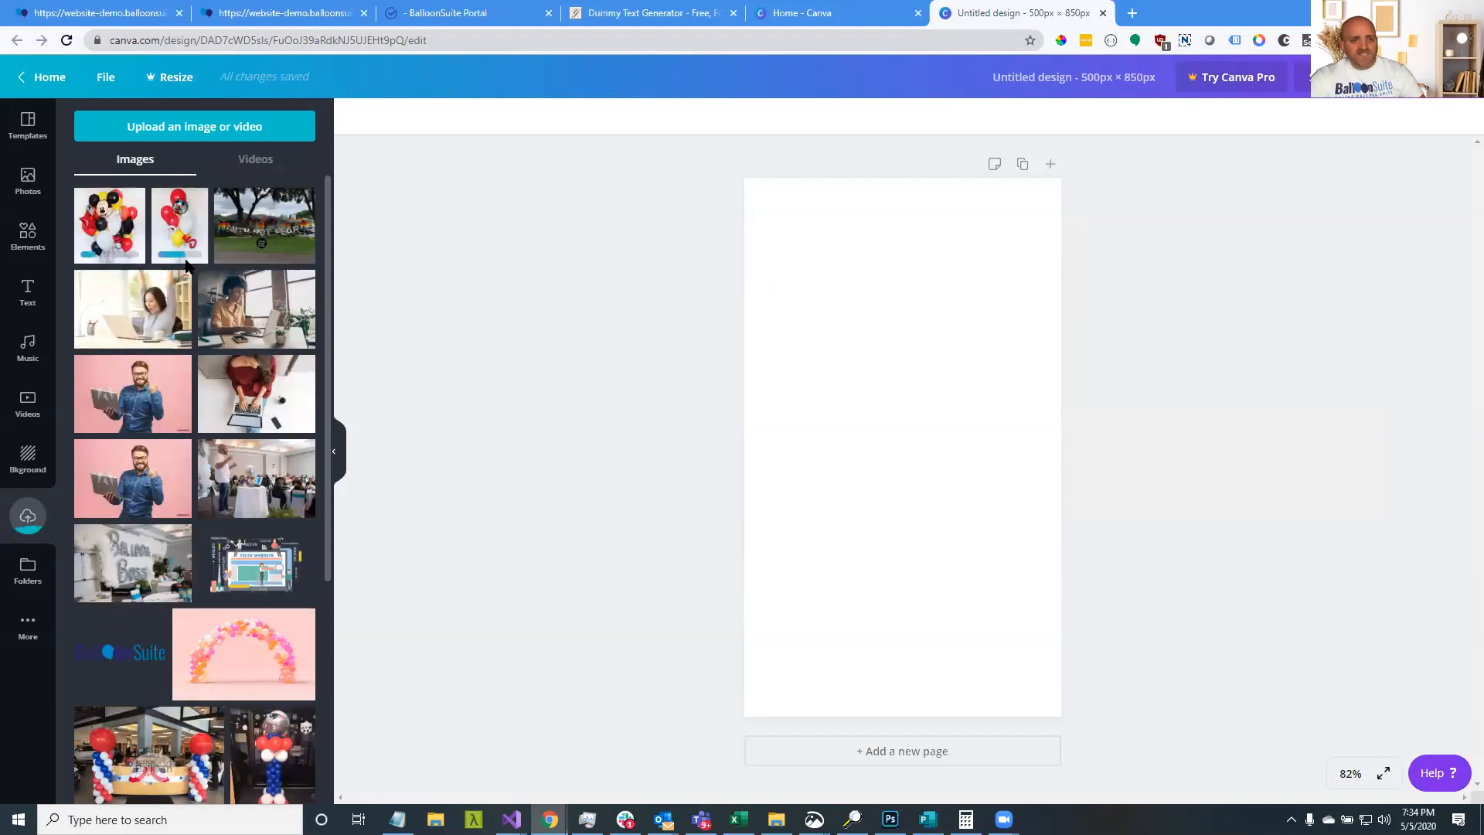
Place the red balloon bouquet photo on the page and adjust its crop
drag(182, 232, 856, 349)
click(1116, 422)
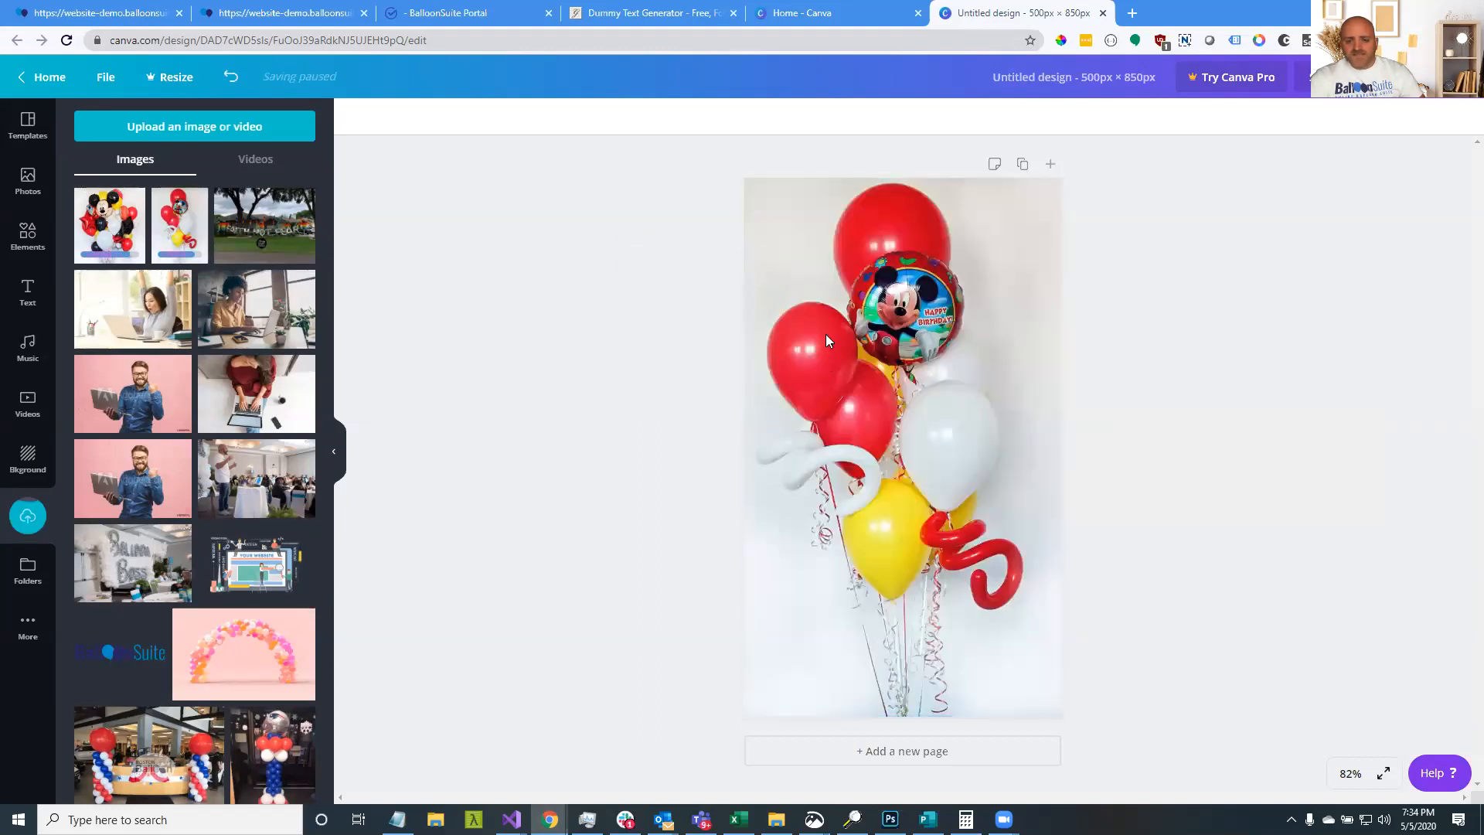
double_click(931, 354)
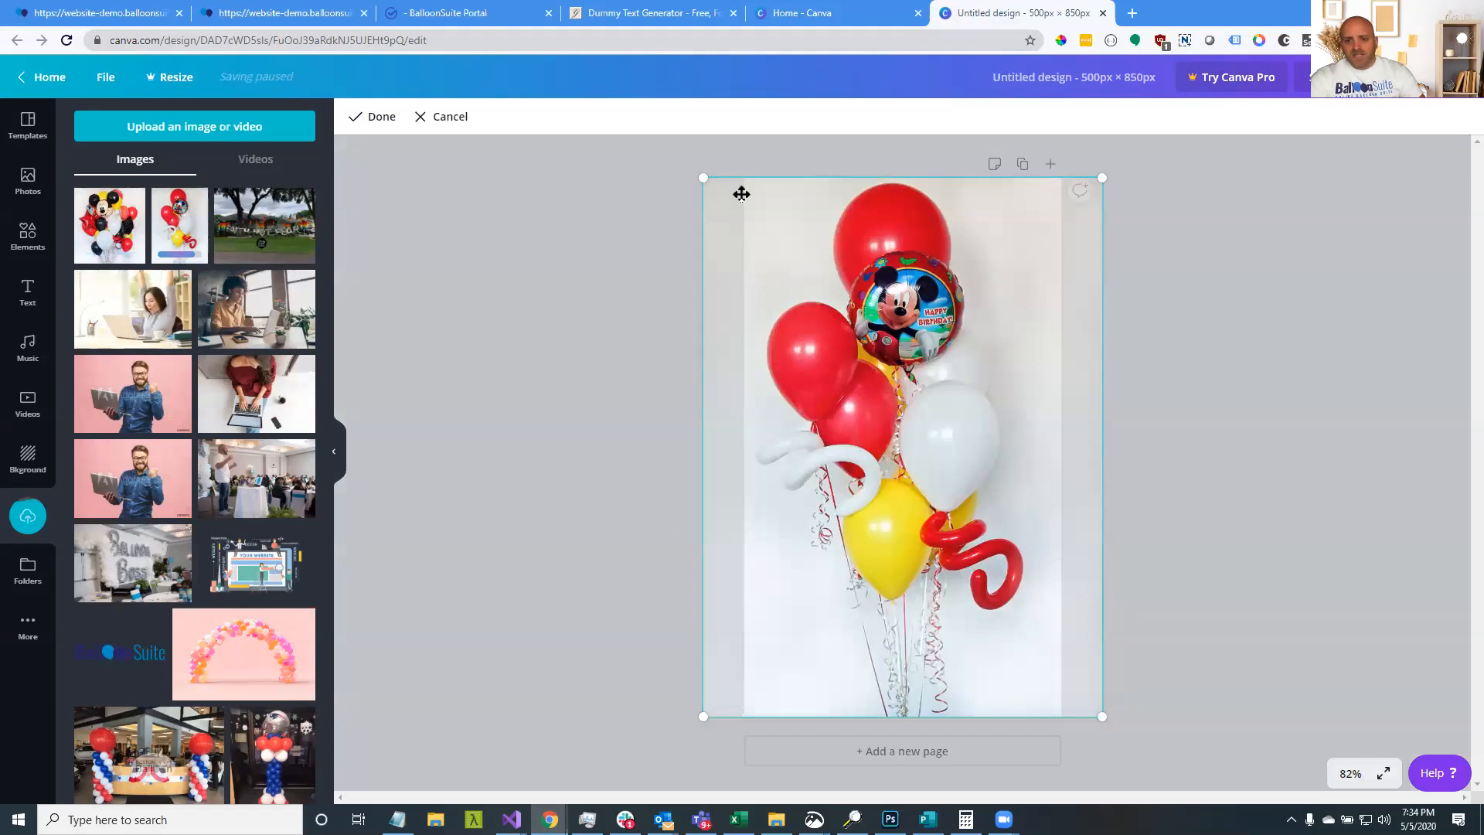
click(613, 199)
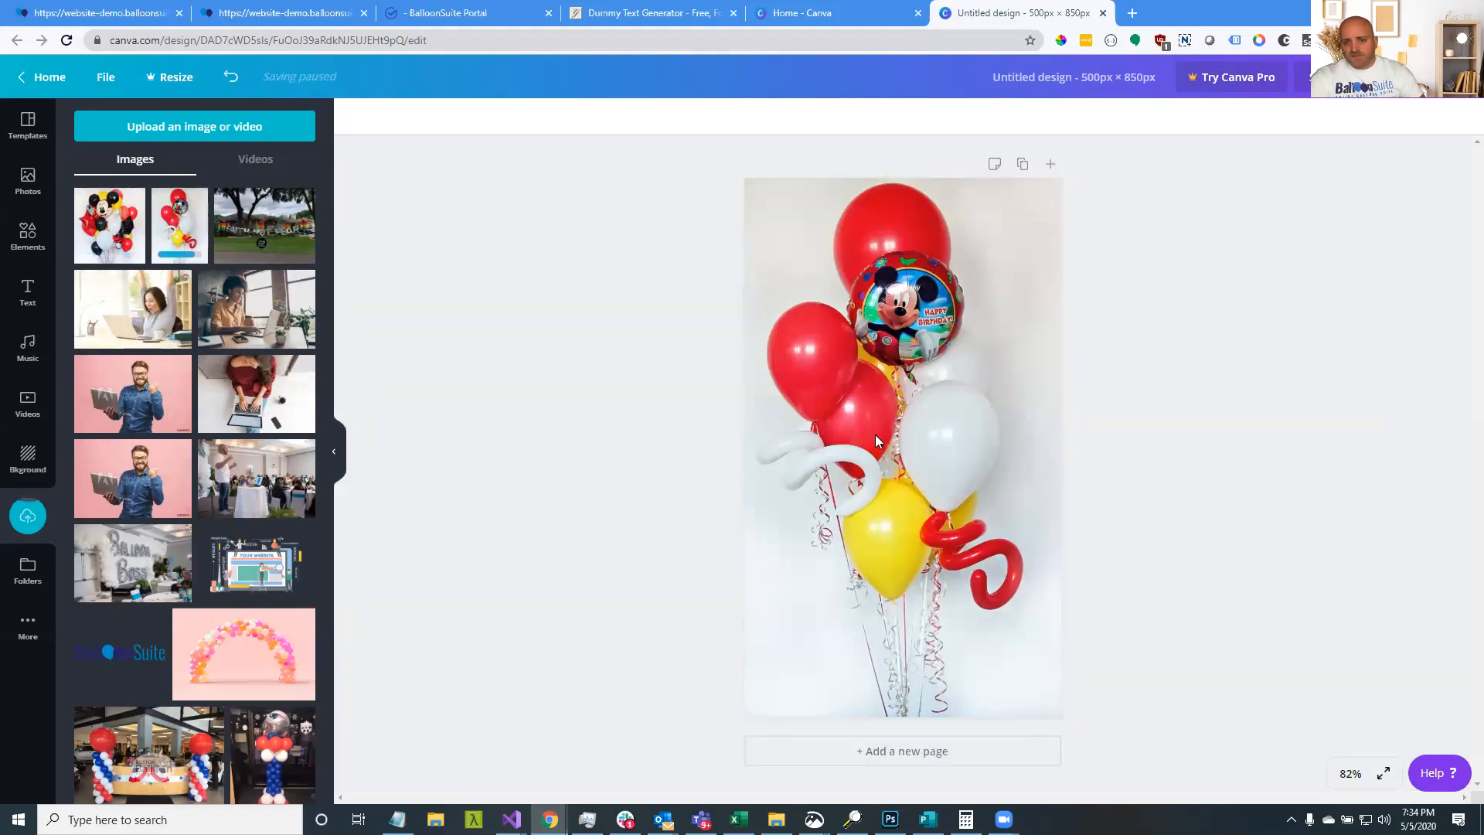
double_click(831, 362)
click(567, 362)
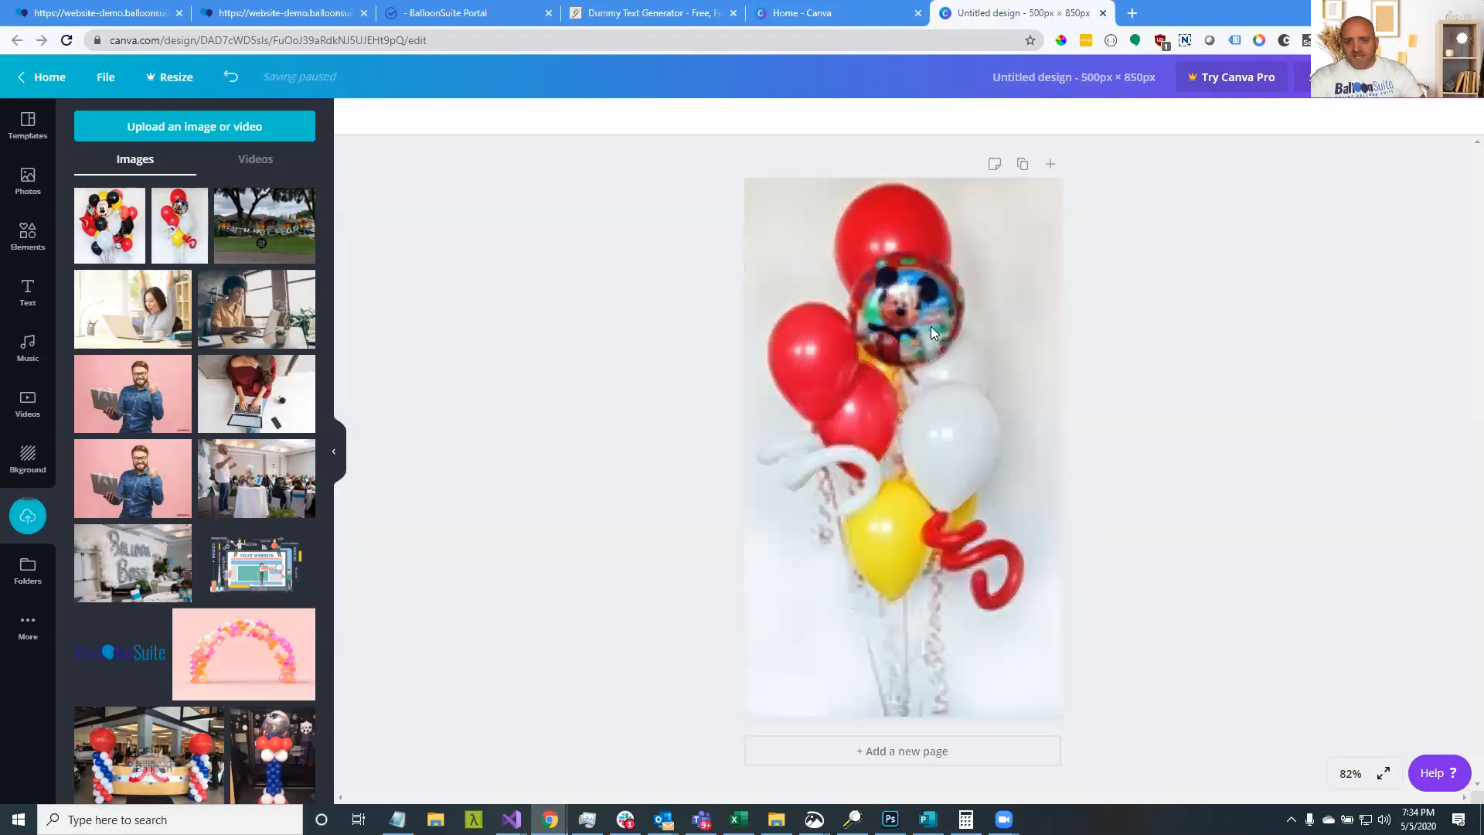
Rename the design to 'Mickey-mouse-1'
click(1112, 73)
text(Mick)
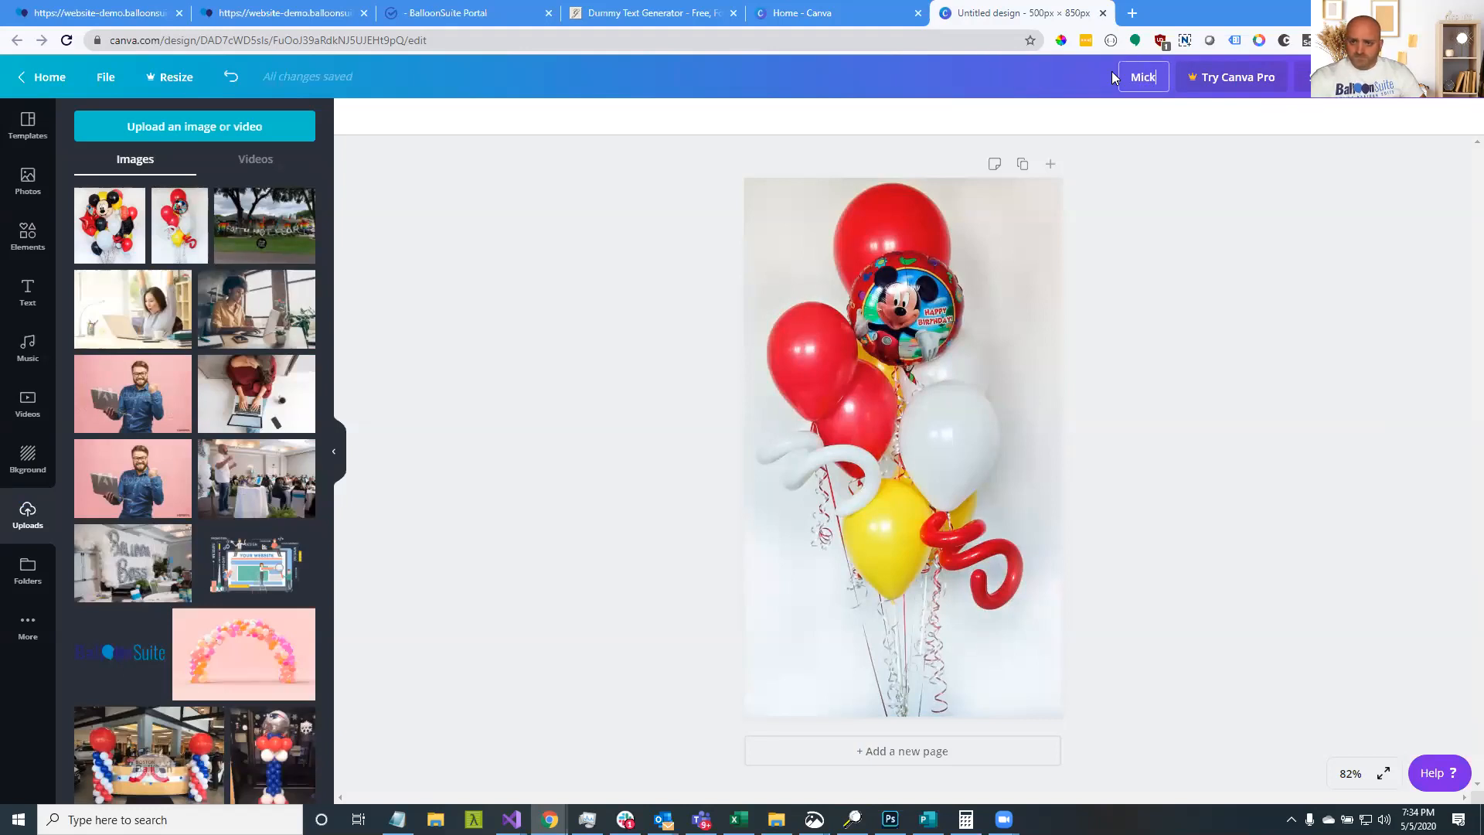
text(ey-mouse01)
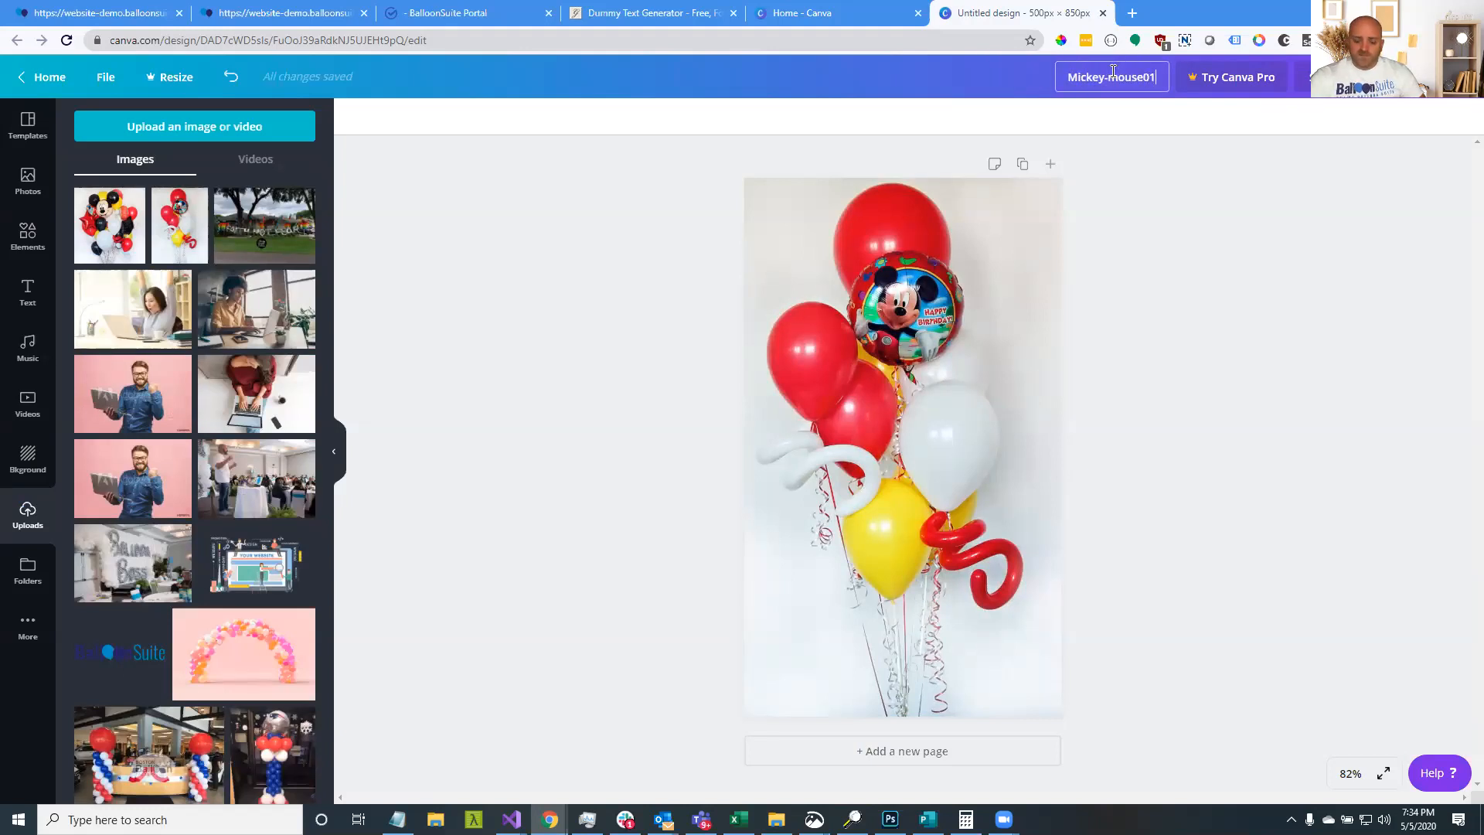
key(BackSpace)
text(-1)
key(Return)
Download the design as a PNG and dismiss the Canva Pro offer
click(1361, 76)
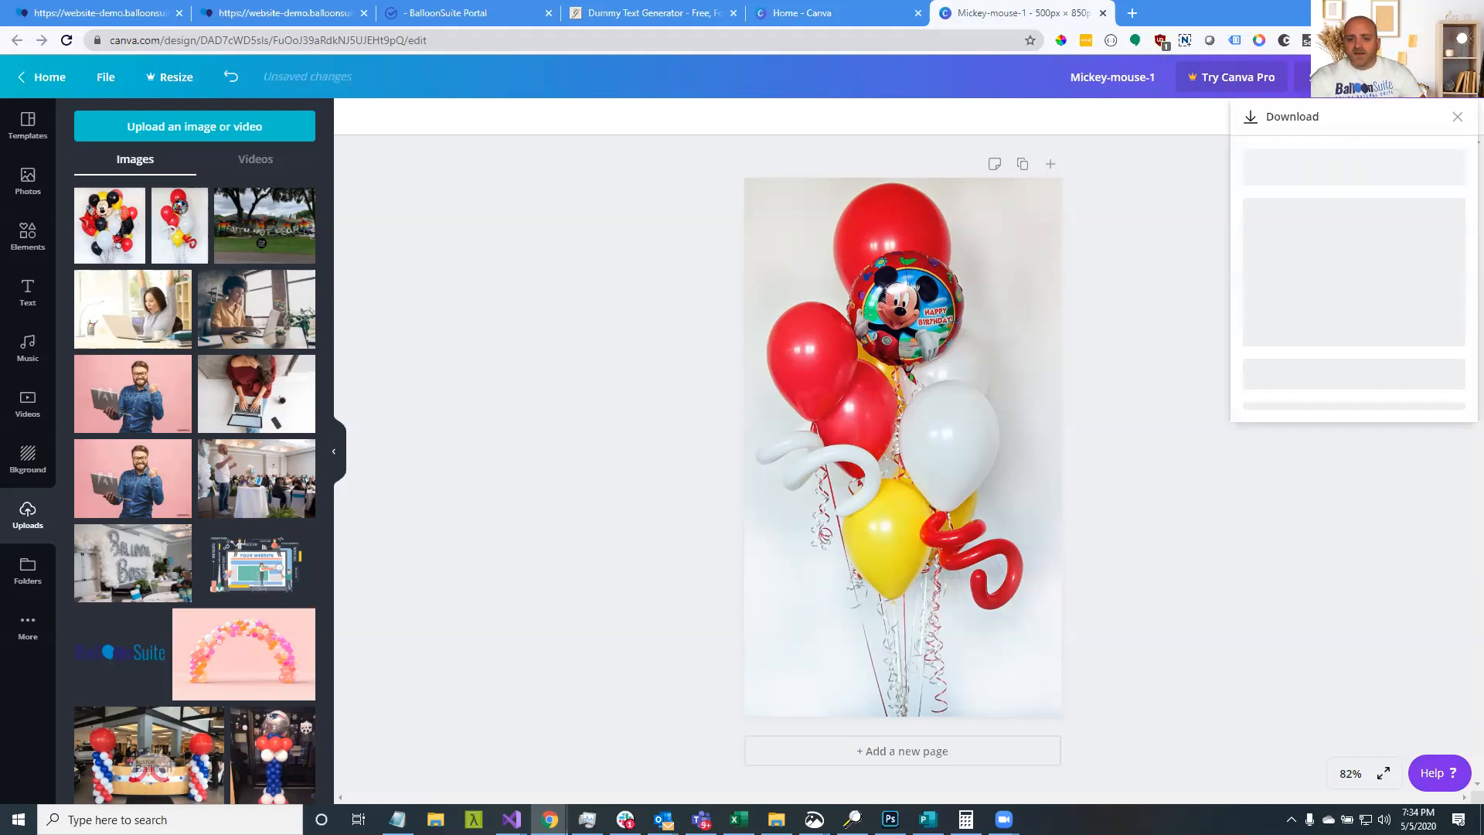
click(1337, 342)
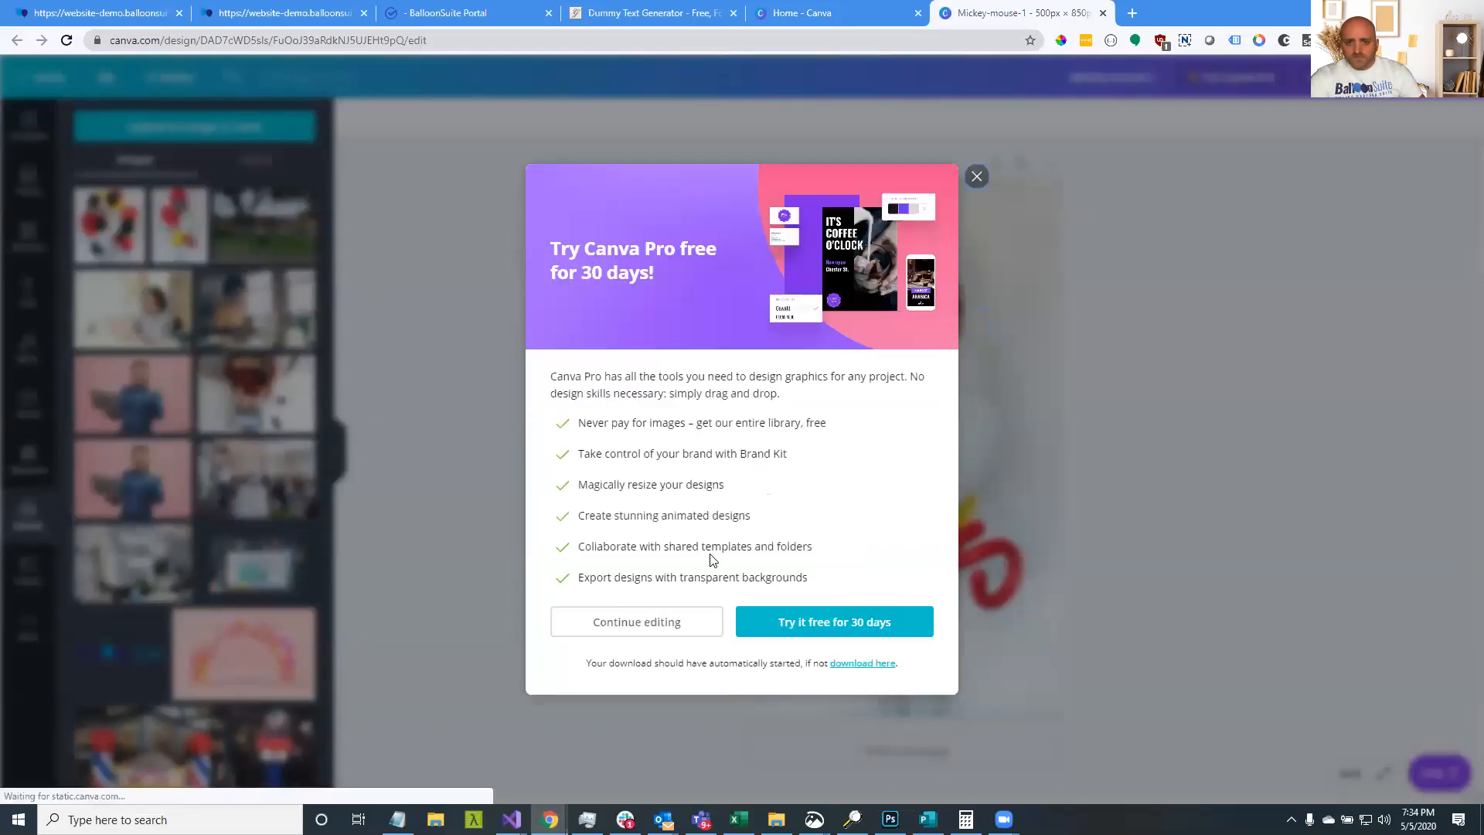
click(982, 177)
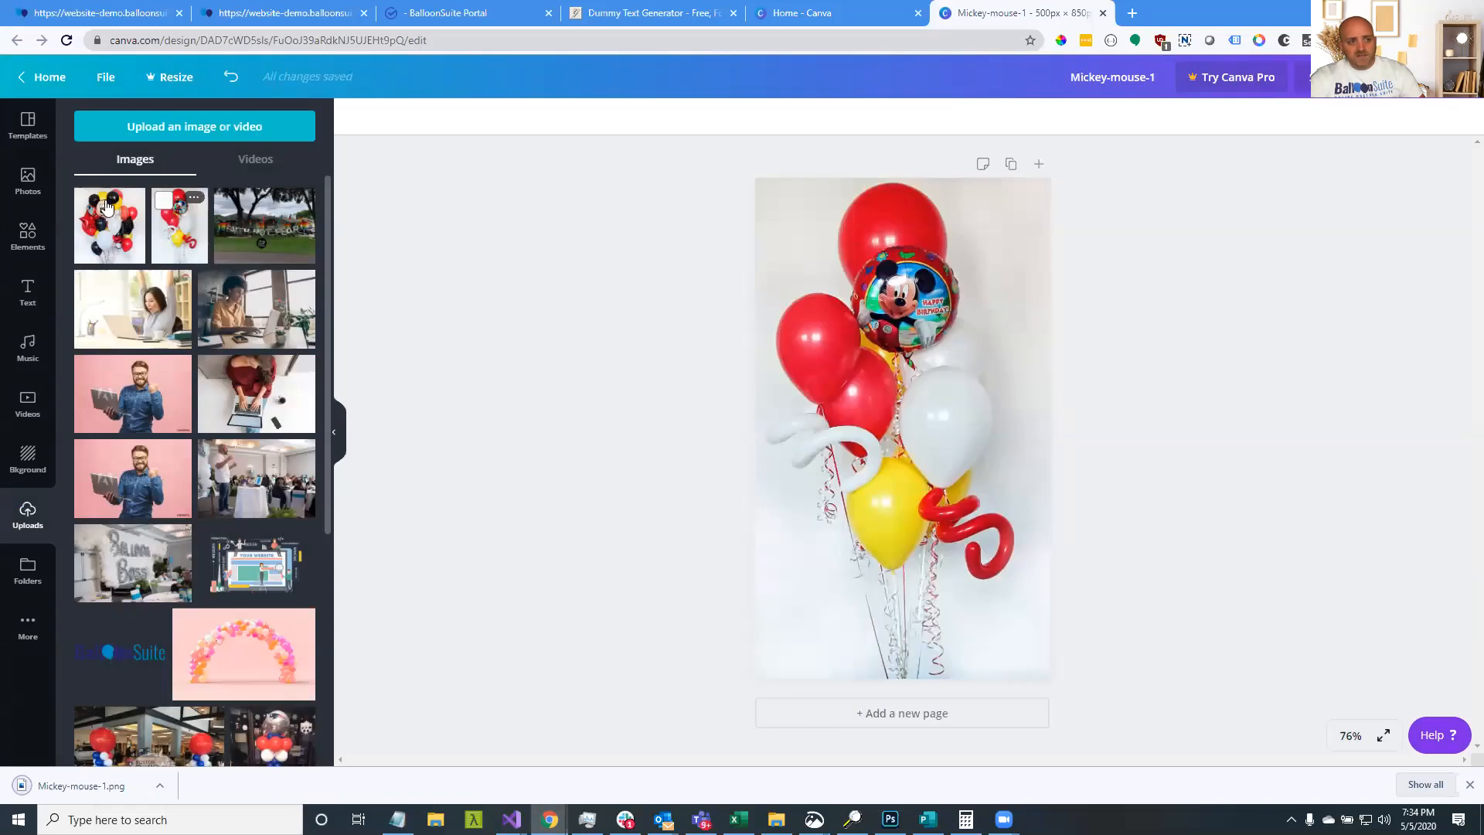
Place the Mickey face balloon photo on the page, shifting it slightly right in the crop
drag(113, 215, 879, 341)
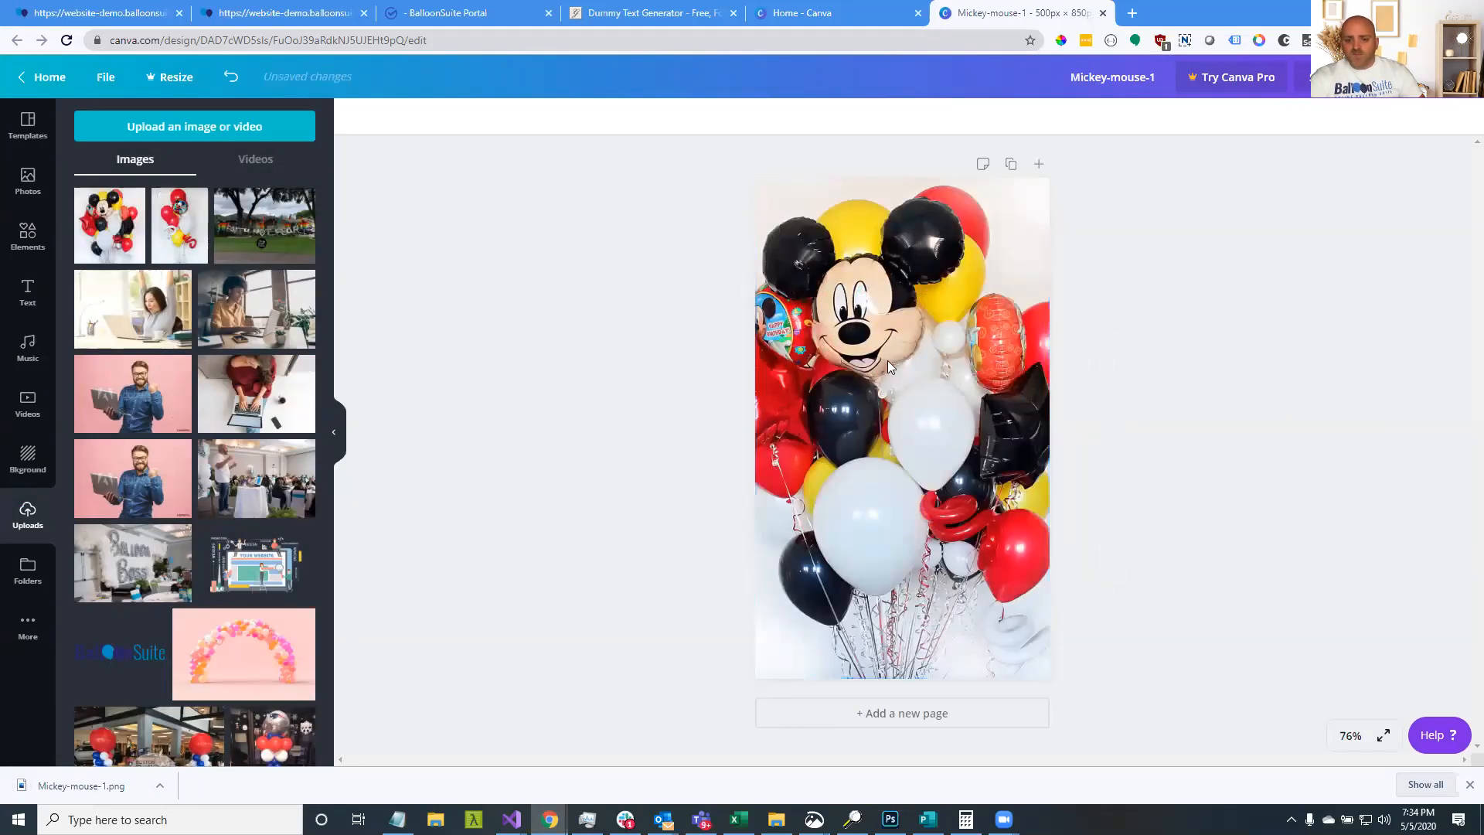
double_click(915, 402)
drag(916, 402, 937, 403)
click(1217, 396)
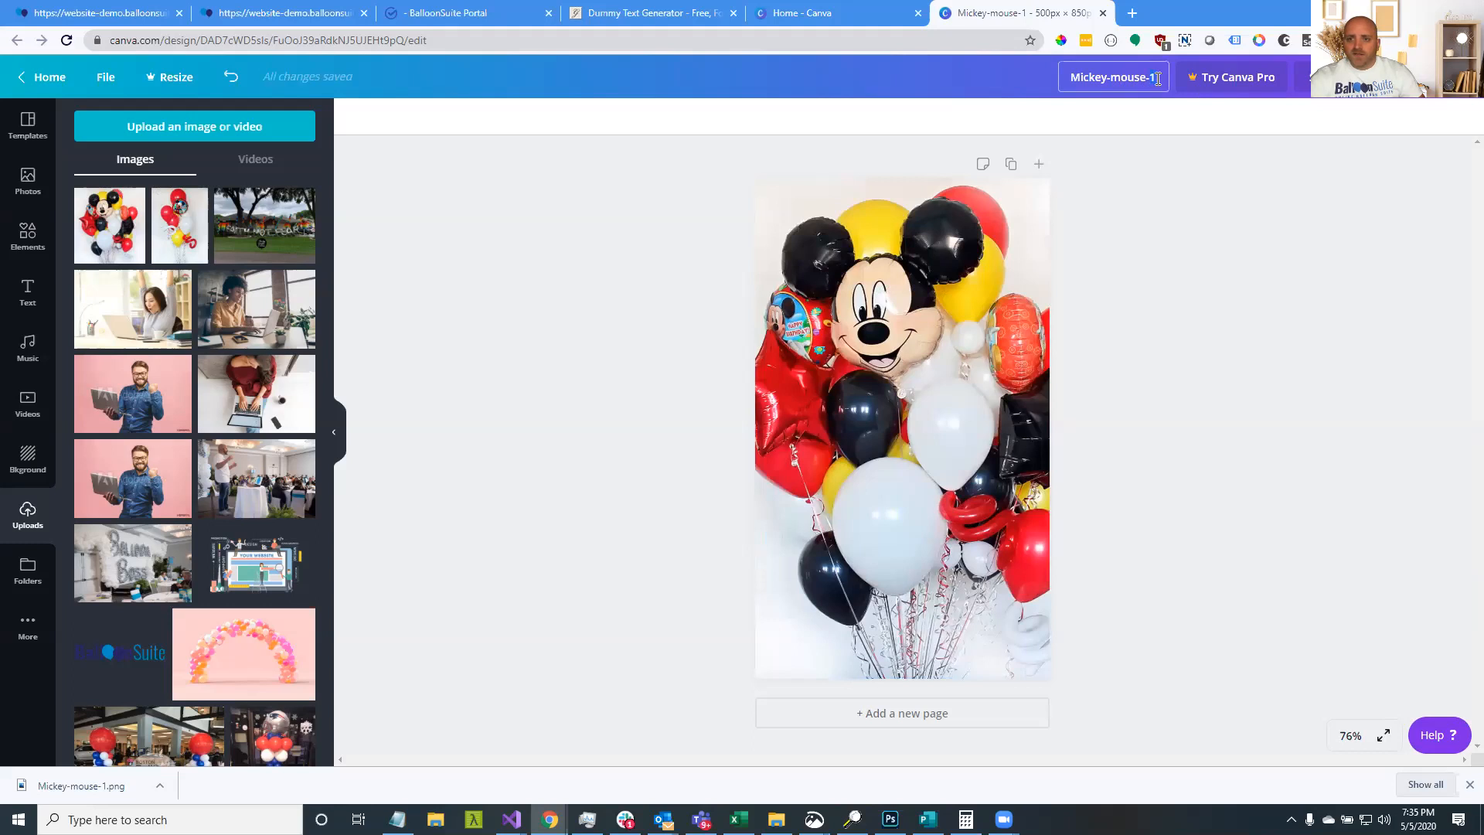
Rename the design 'Mickey-mouse-2' and download it as a PNG
text(2)
key(Return)
click(1338, 76)
click(1323, 340)
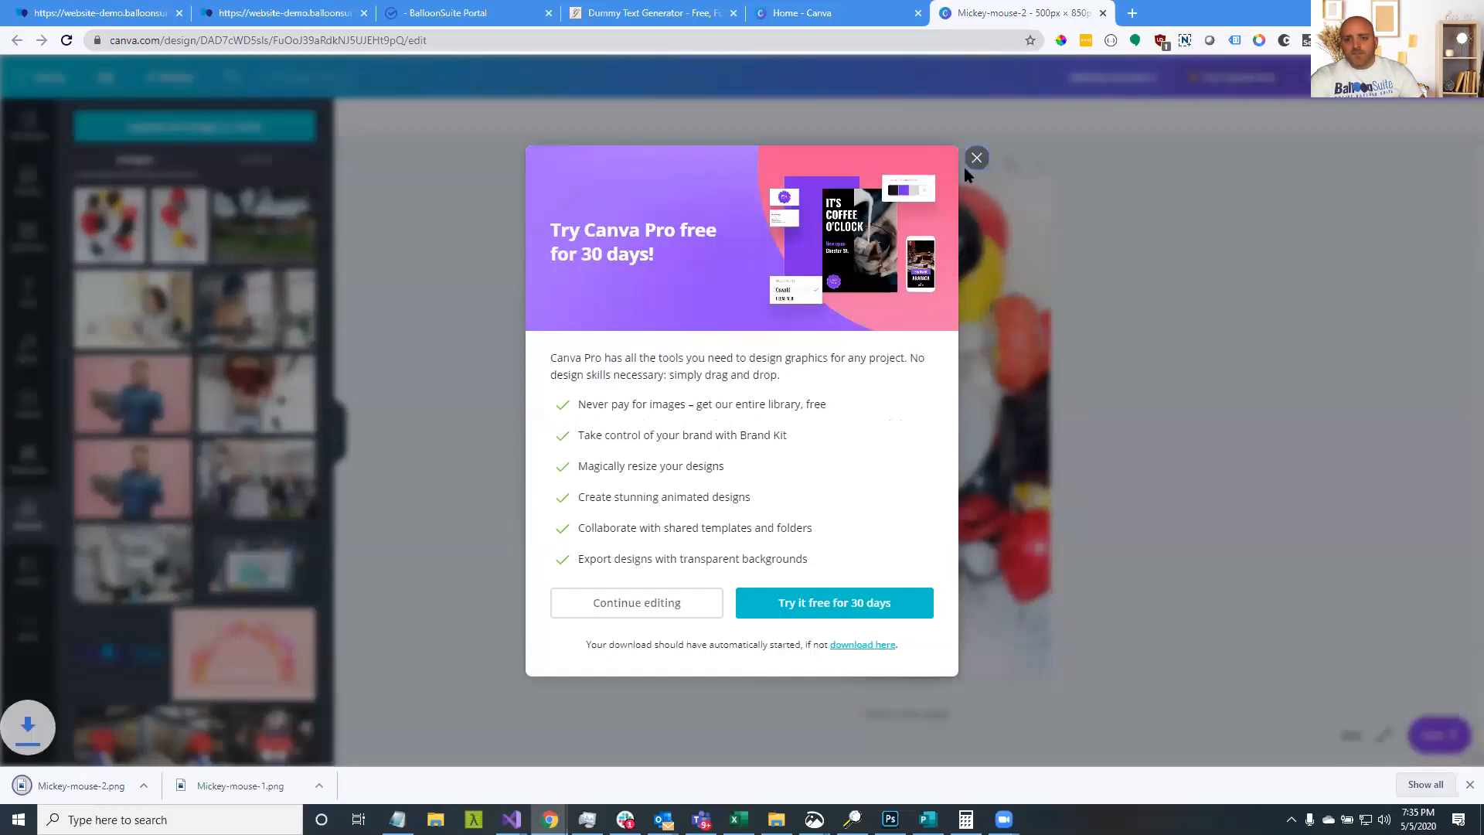
click(976, 156)
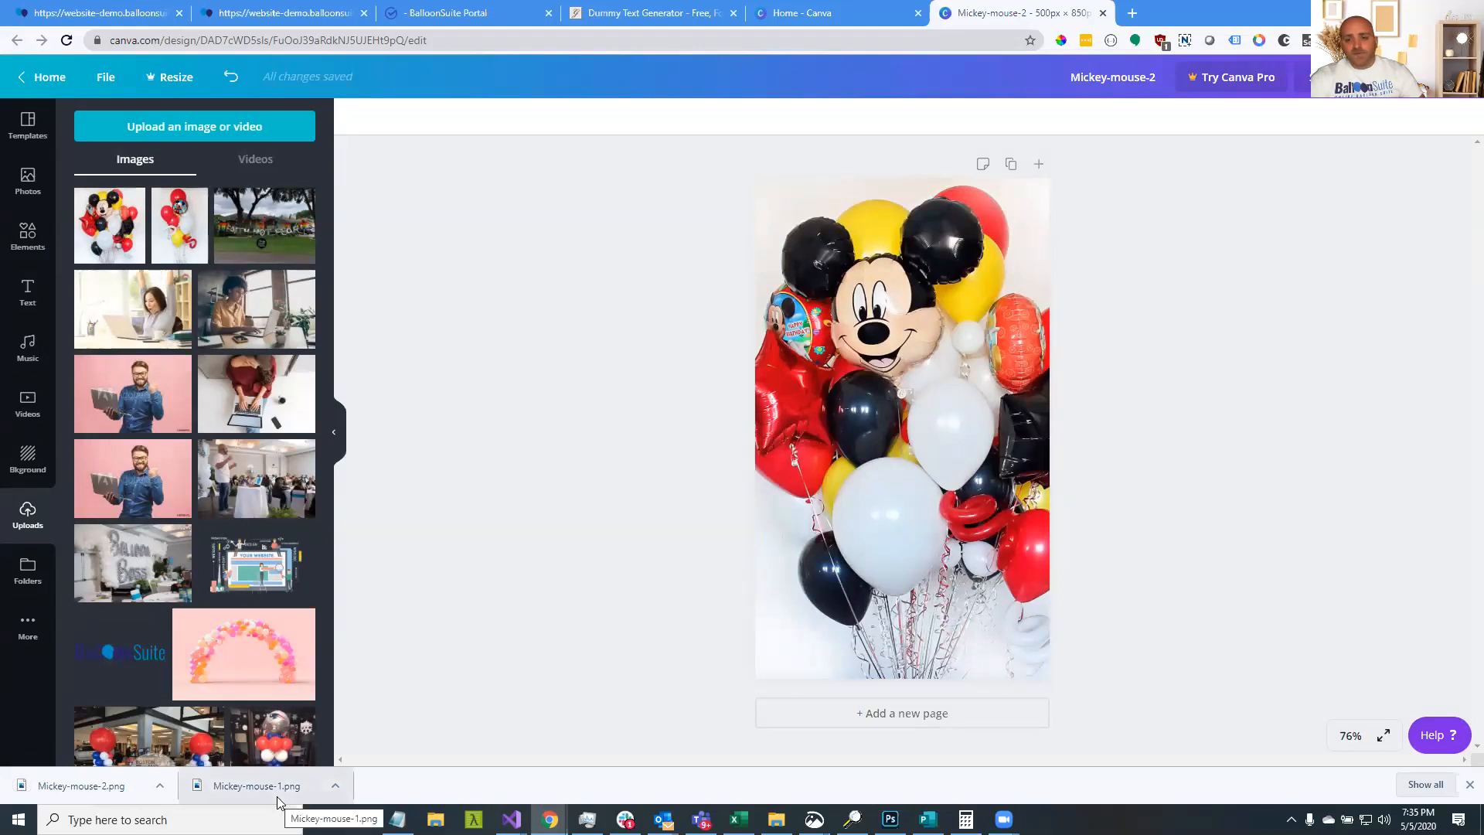
Re-add the Mickey photo uncropped, shrink it to the 500 px page width and centre it vertically
click(816, 502)
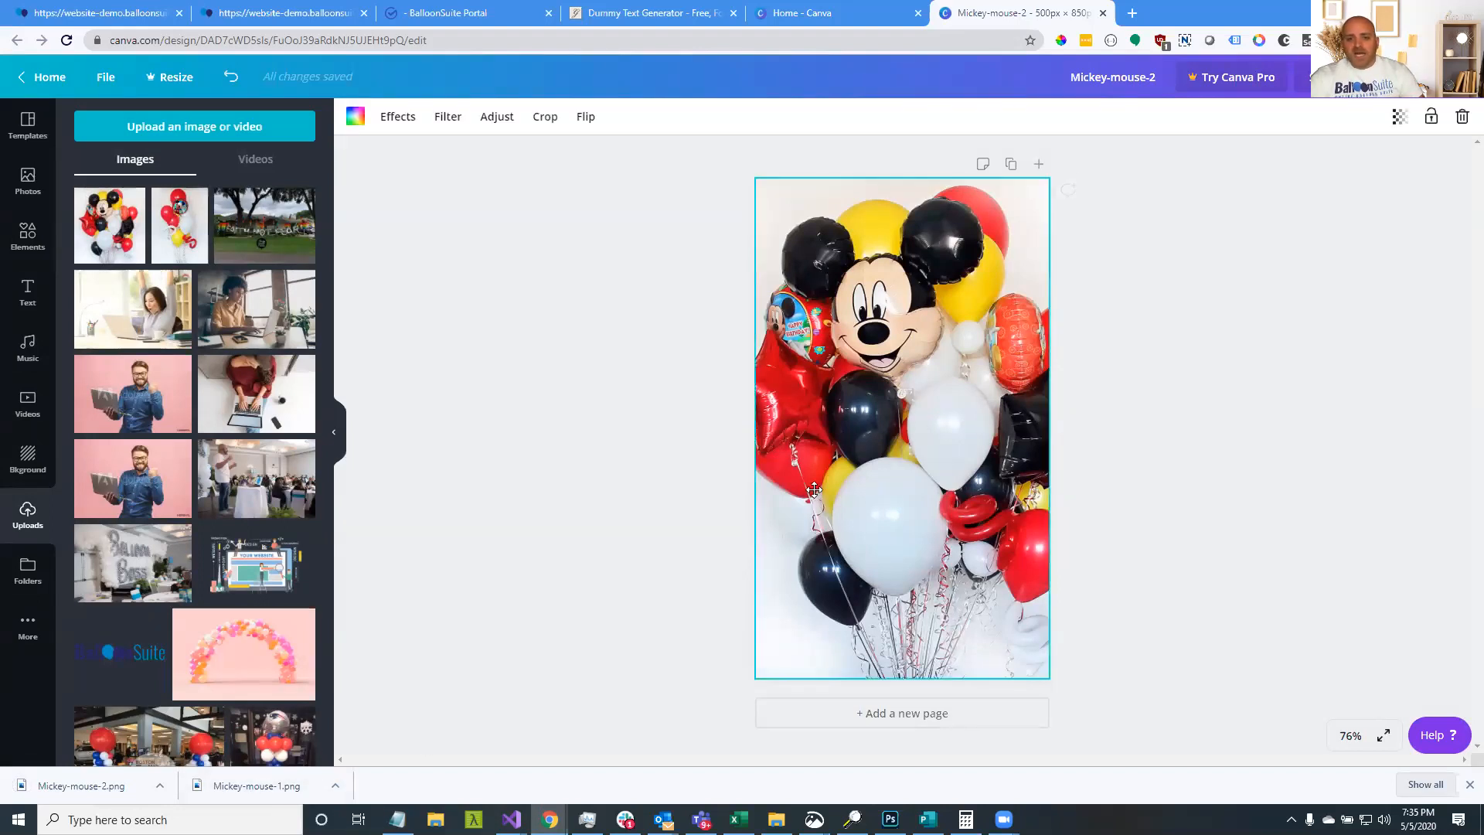
double_click(814, 491)
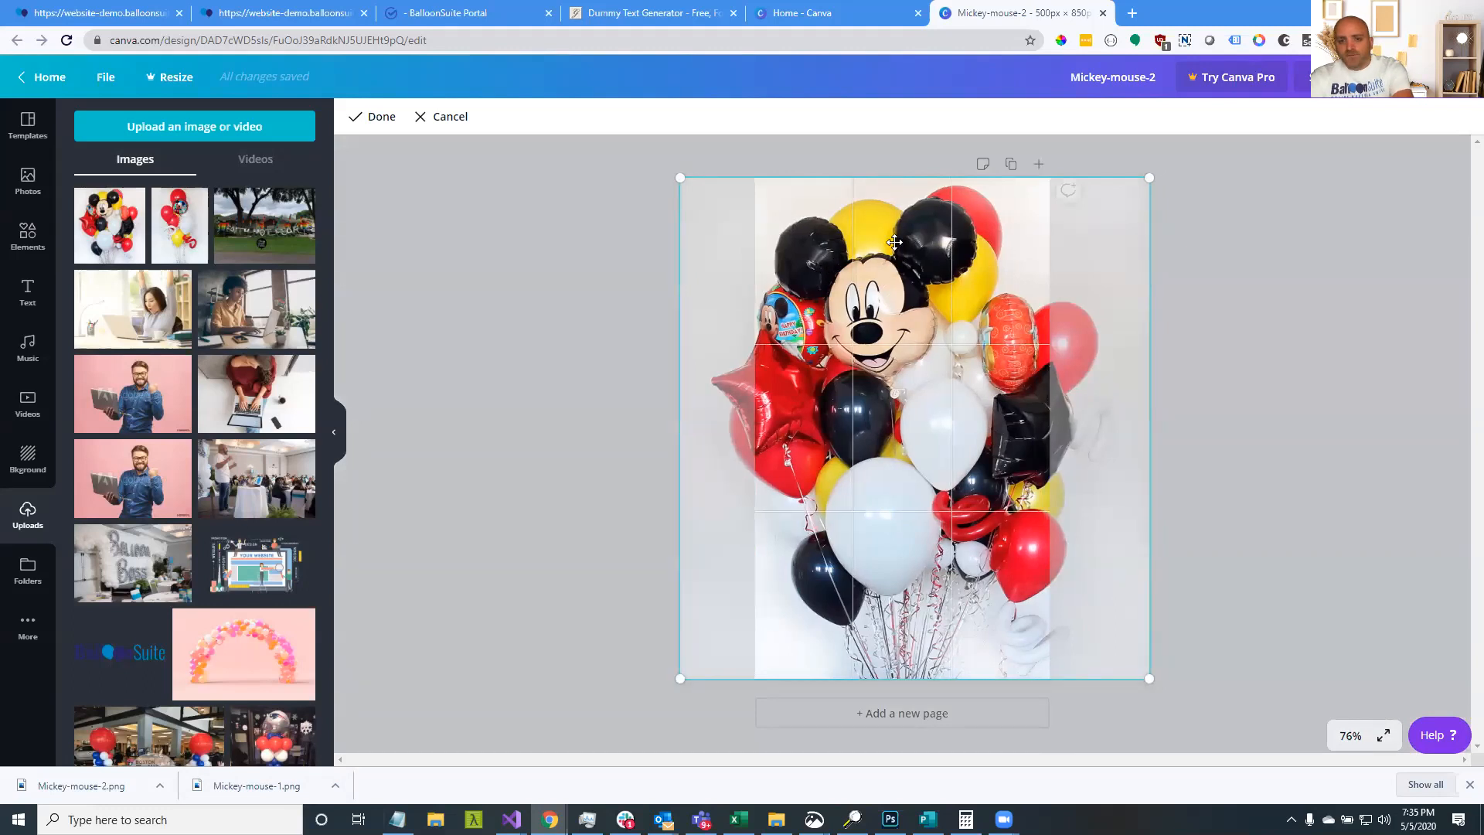
key(Delete)
drag(110, 228, 745, 266)
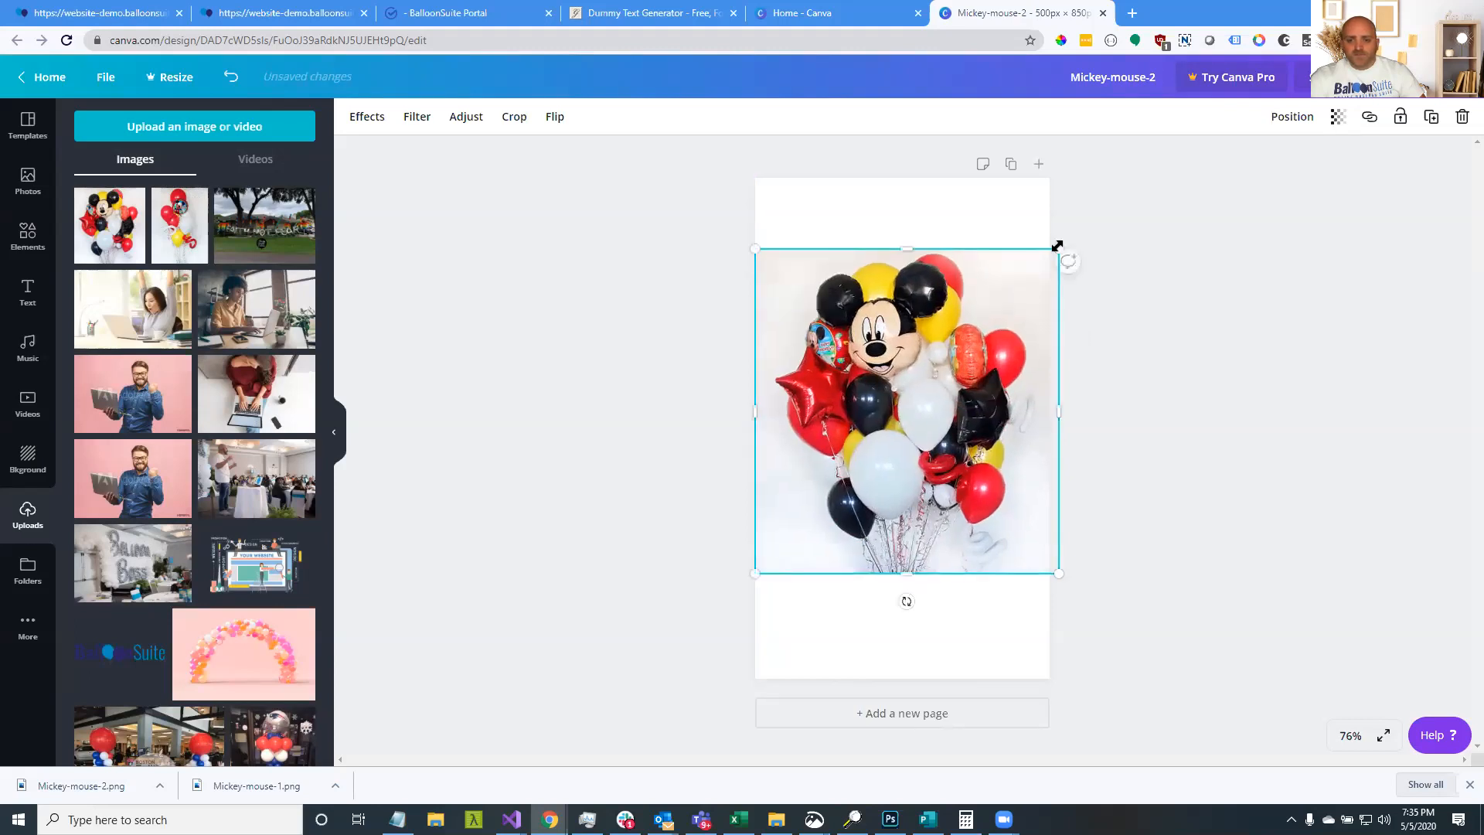
drag(1054, 252, 1047, 258)
click(1110, 310)
drag(990, 361, 990, 374)
click(1314, 363)
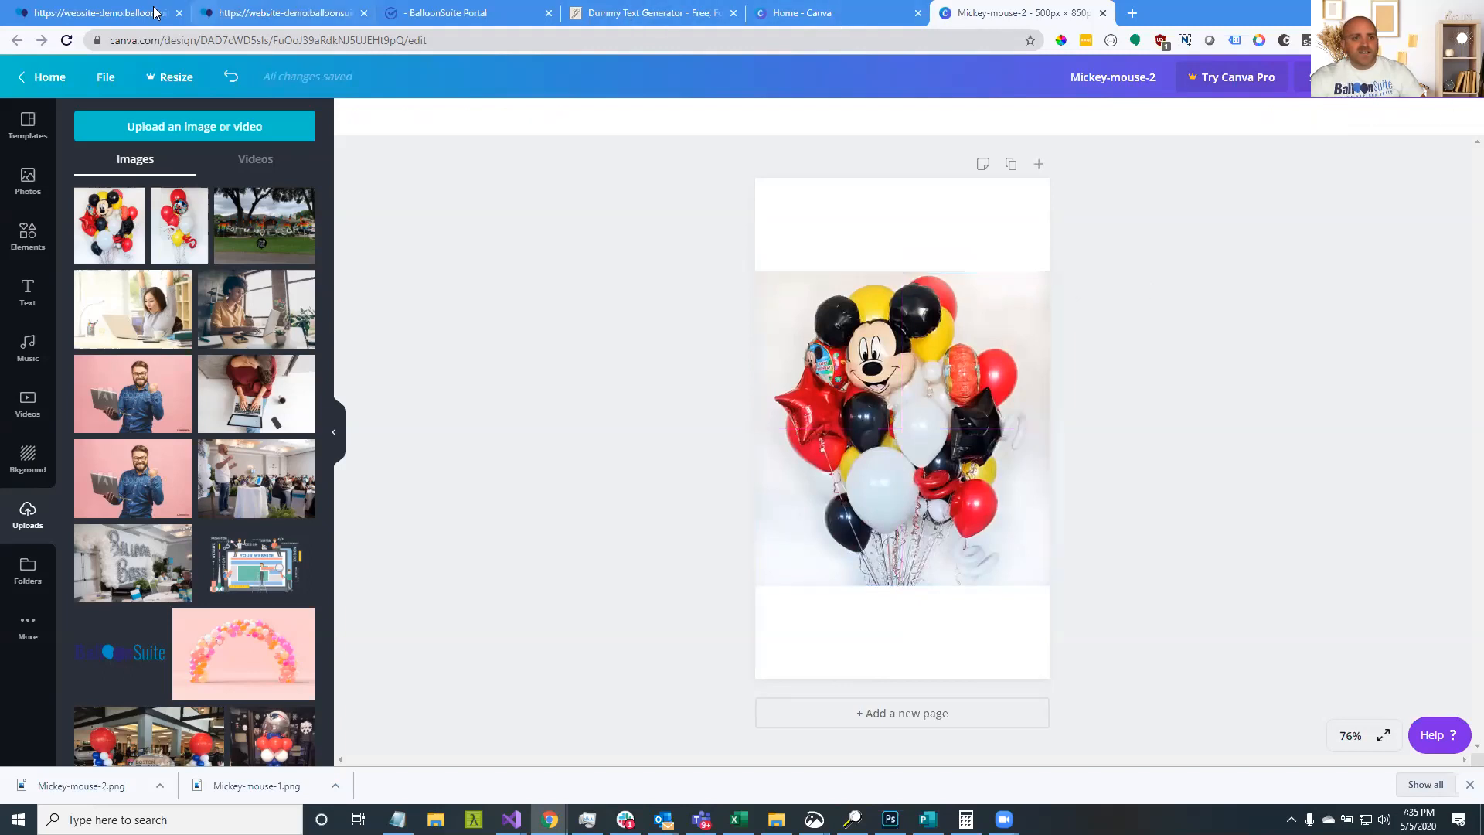
View the storefront's Birthday category page, then return to the Mickey-mouse-2 design
click(437, 12)
click(127, 14)
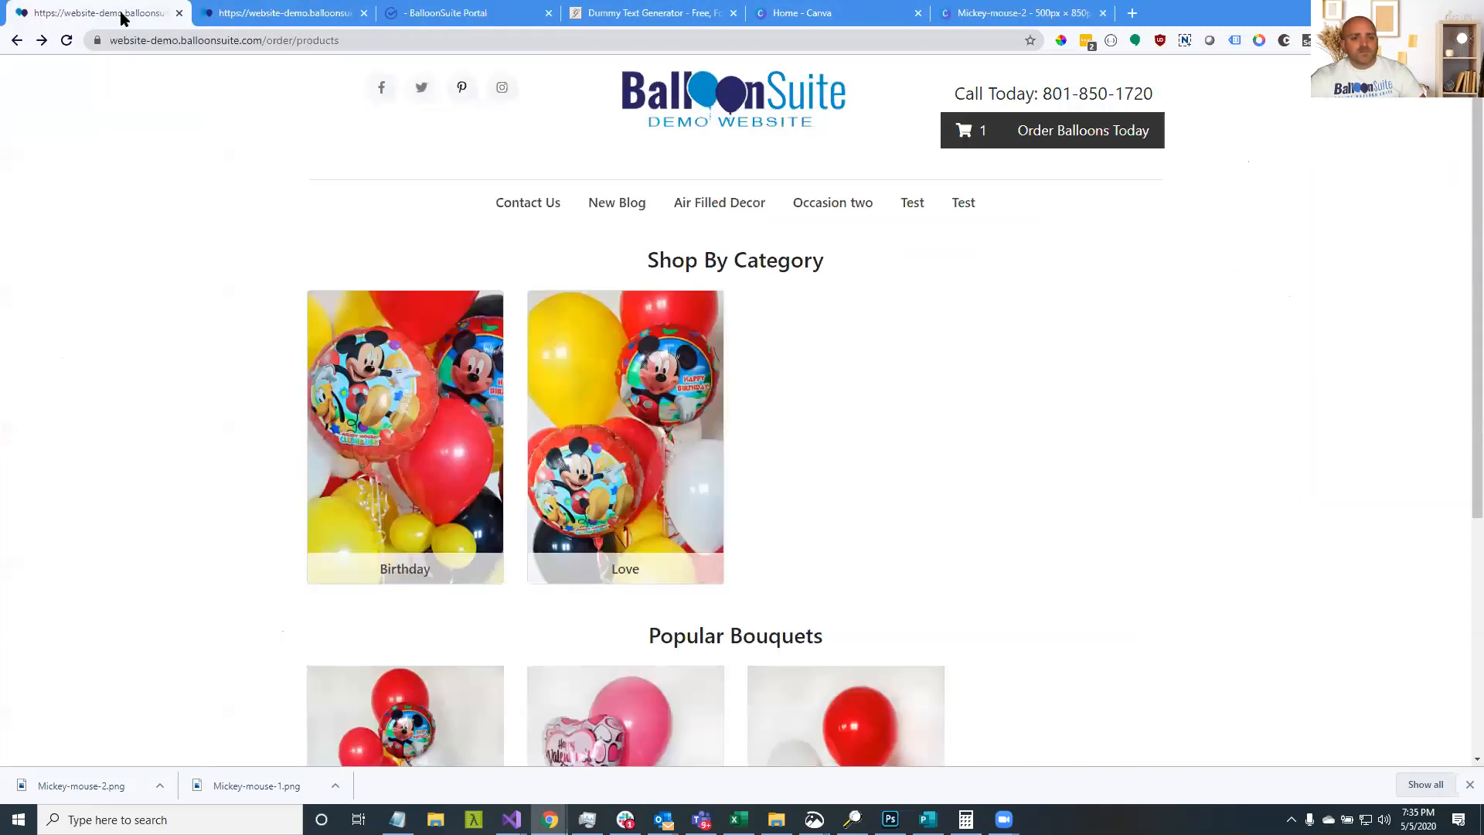
click(460, 452)
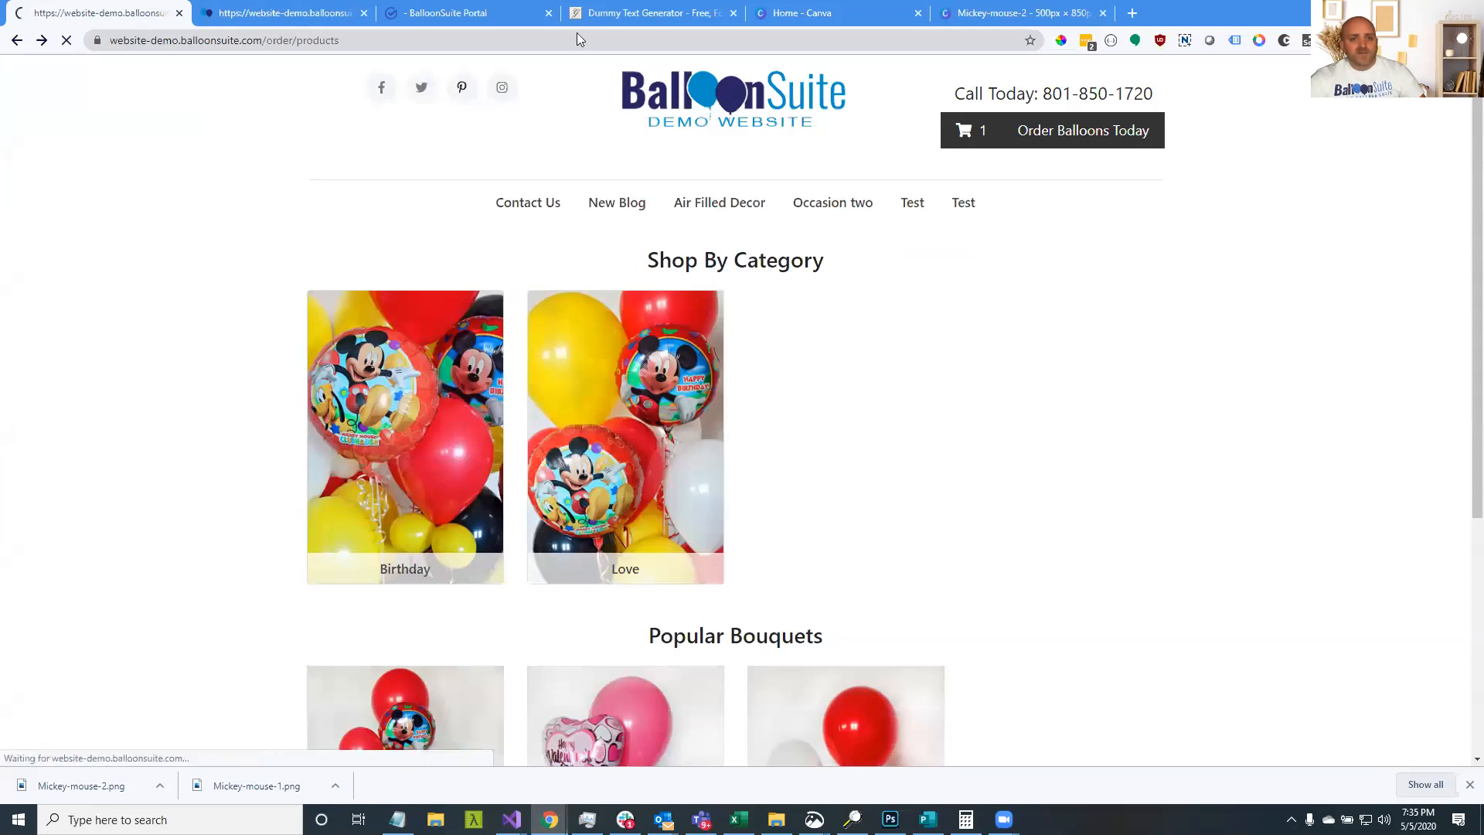
click(957, 14)
Move the Mickey photo up to the page's top edge
drag(918, 280, 920, 244)
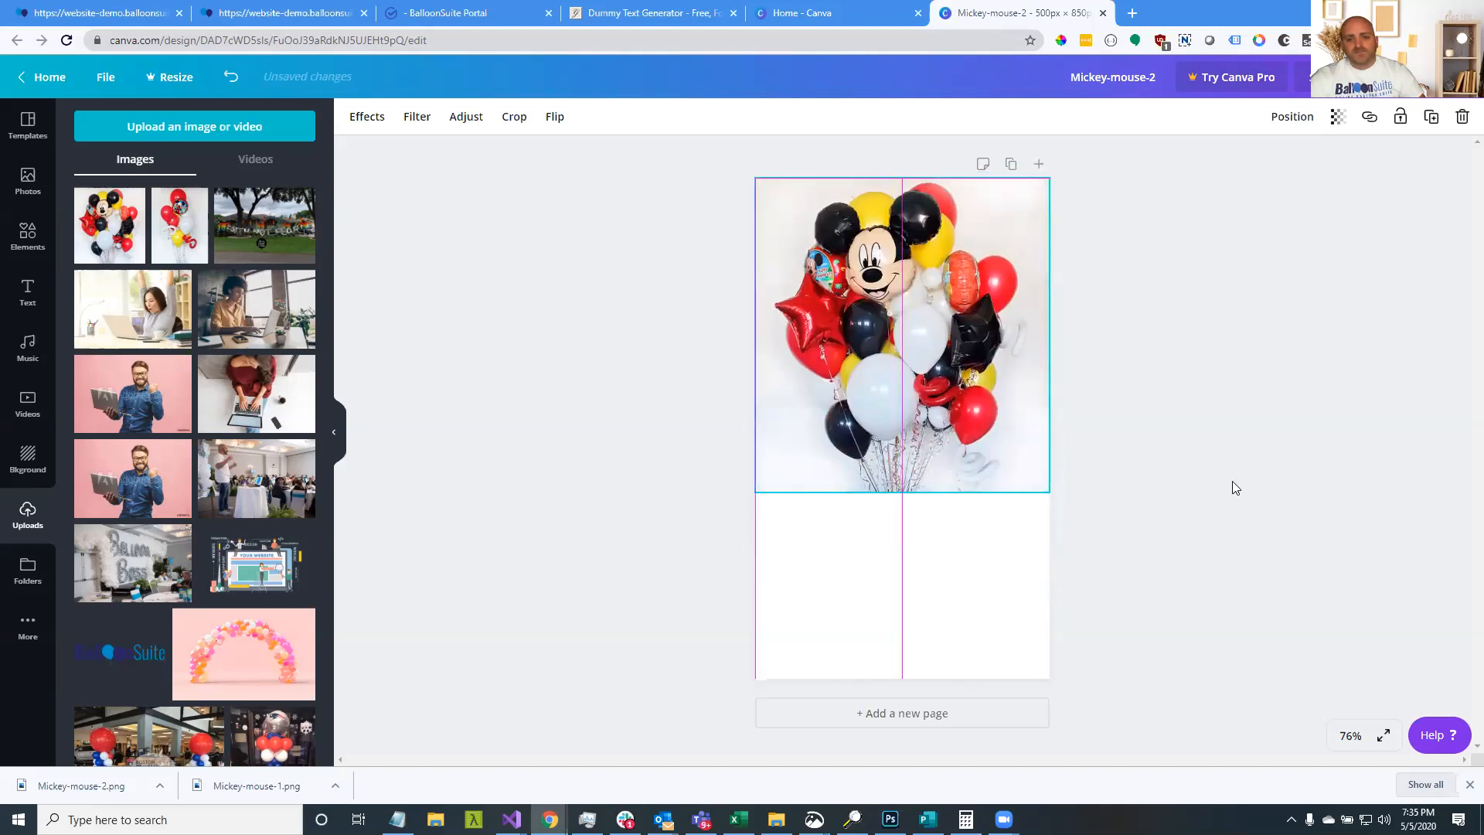
click(1247, 434)
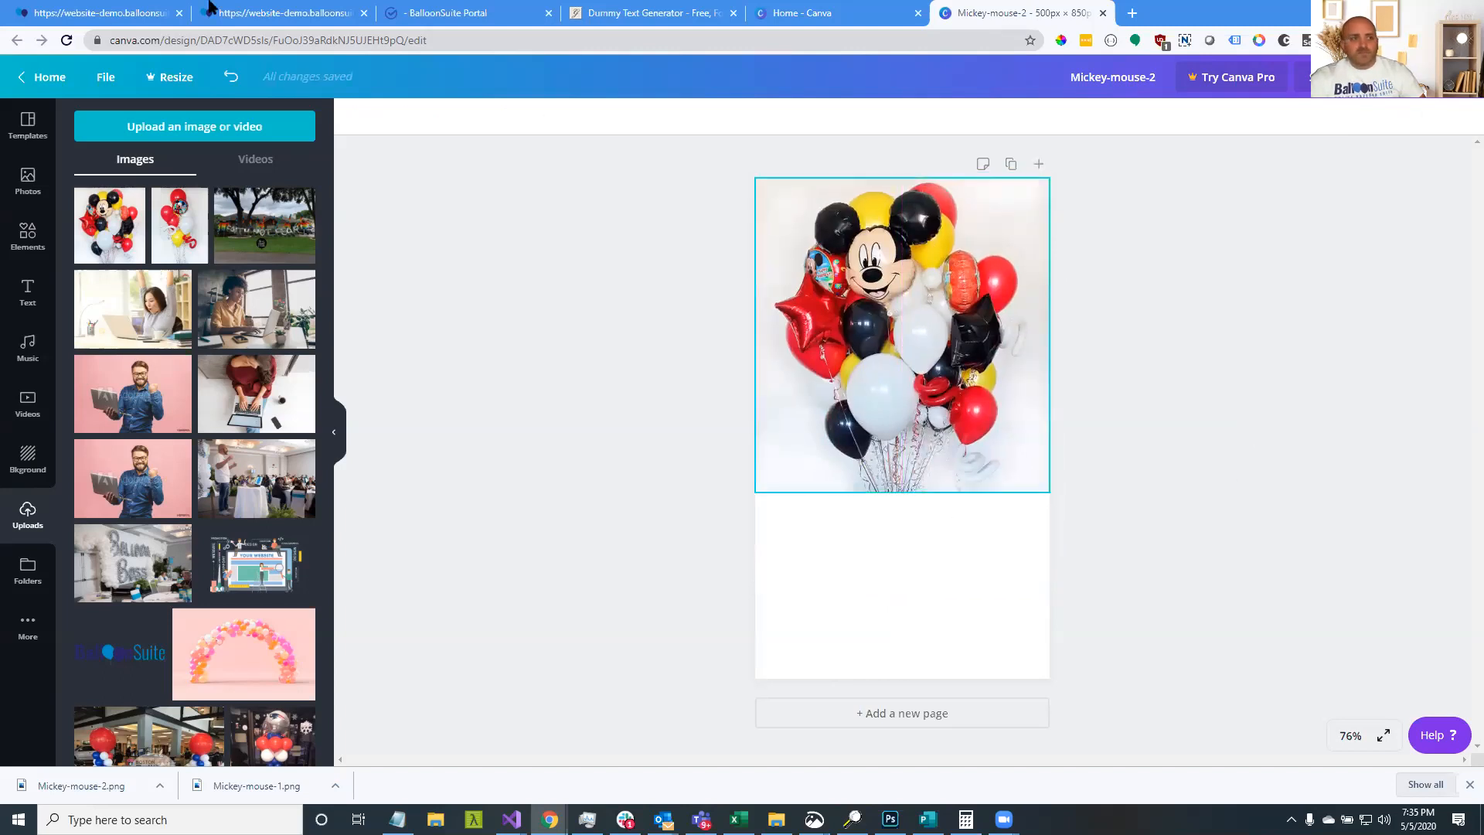
click(135, 14)
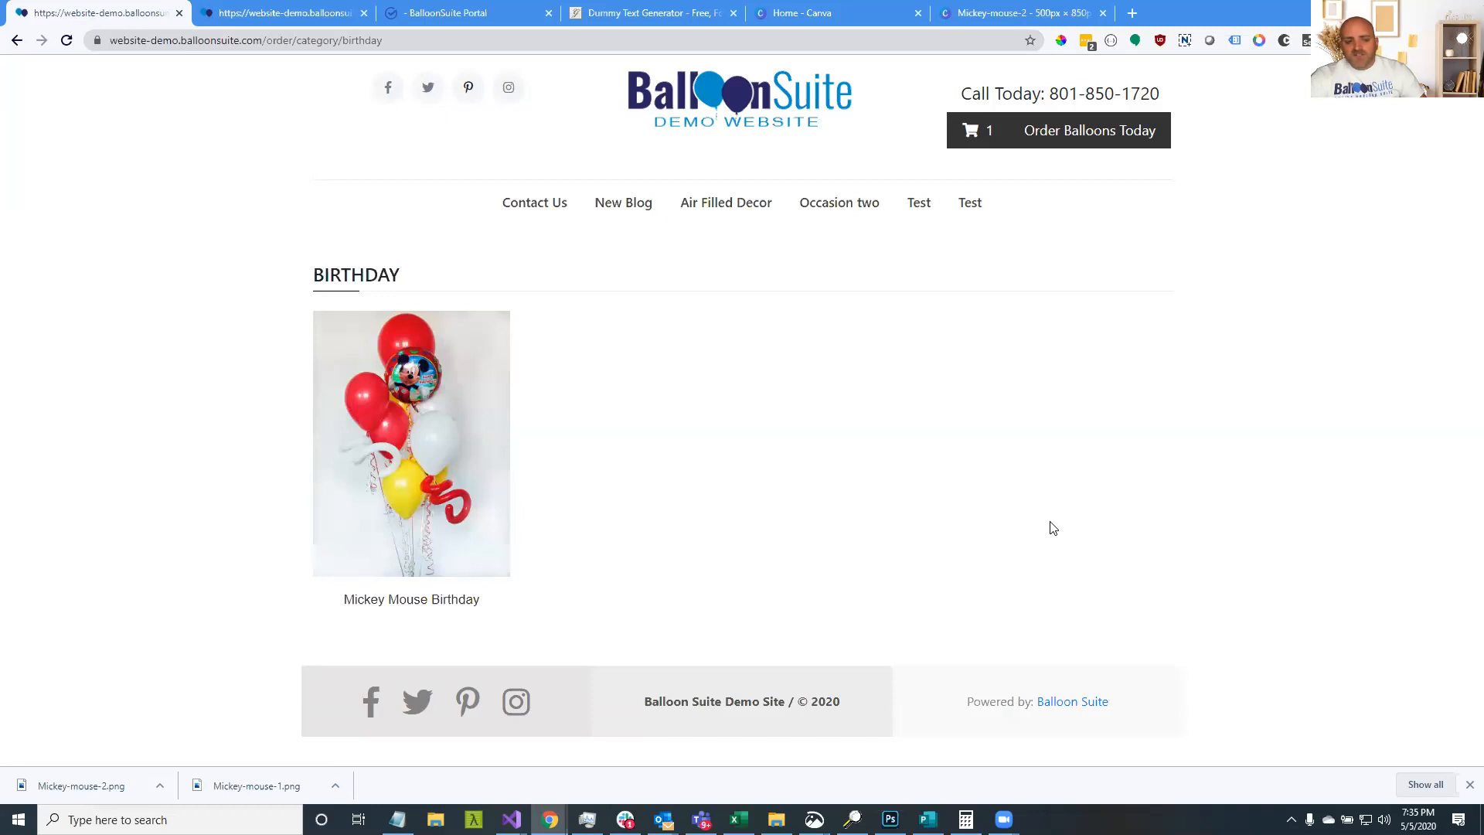
click(995, 9)
Crop in closer so Mickey's face fills the photo's frame
double_click(763, 484)
drag(754, 490, 615, 715)
drag(965, 628, 1001, 625)
click(1130, 622)
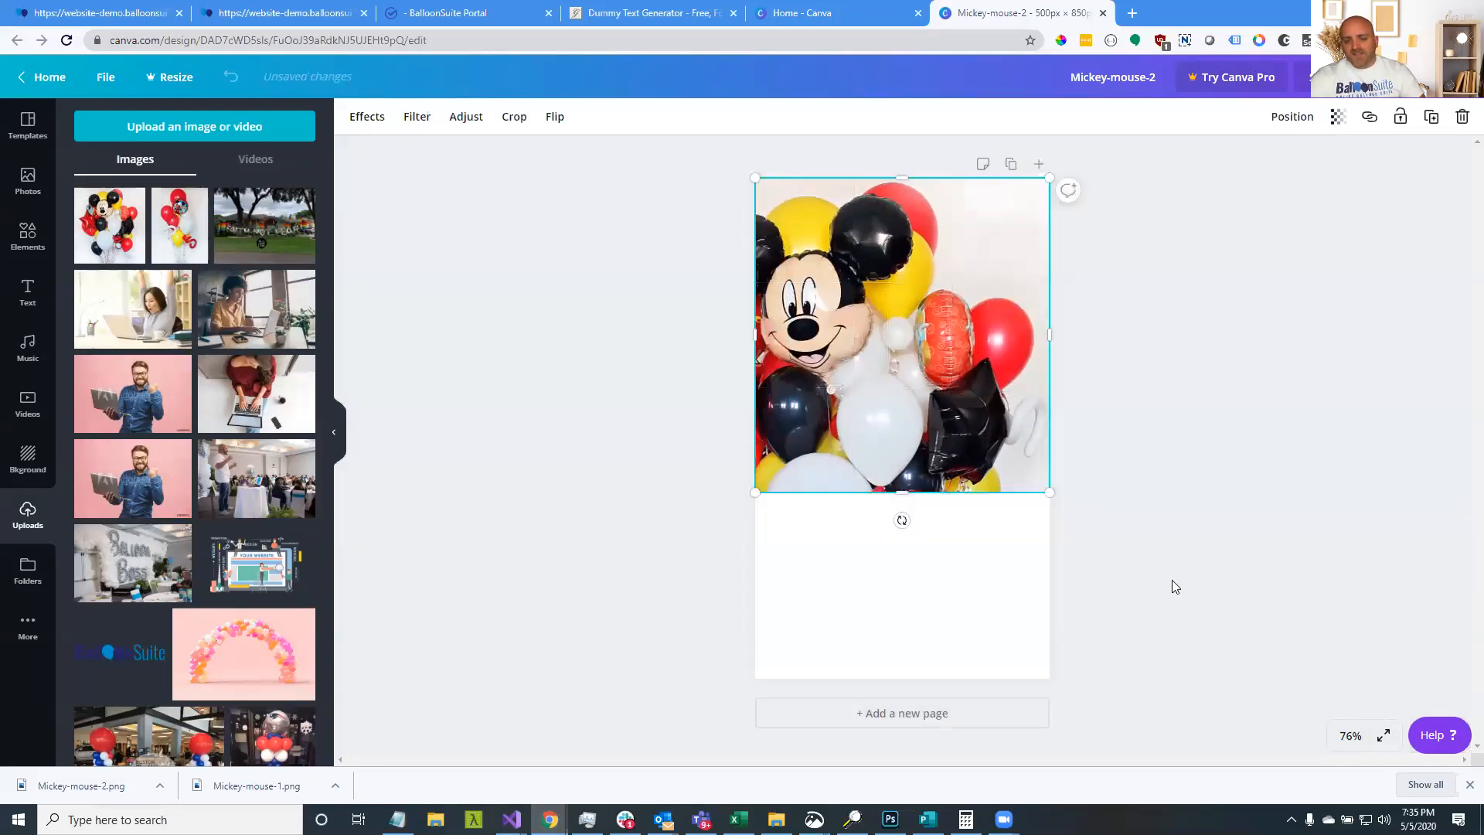
click(1127, 443)
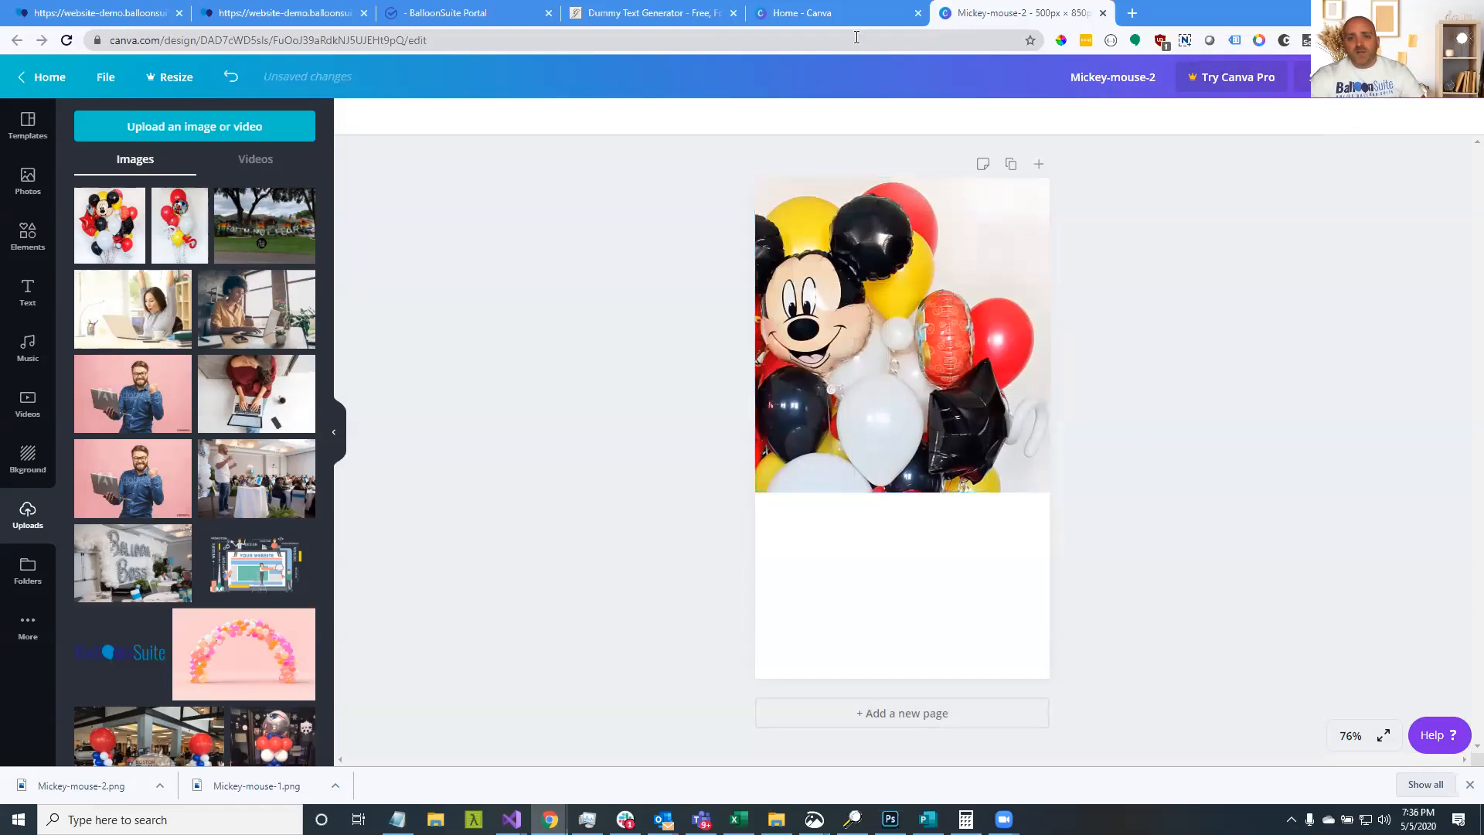
Browse the storefront bouquets via Order Balloons Today > Pick A Bouquet
click(495, 17)
click(334, 15)
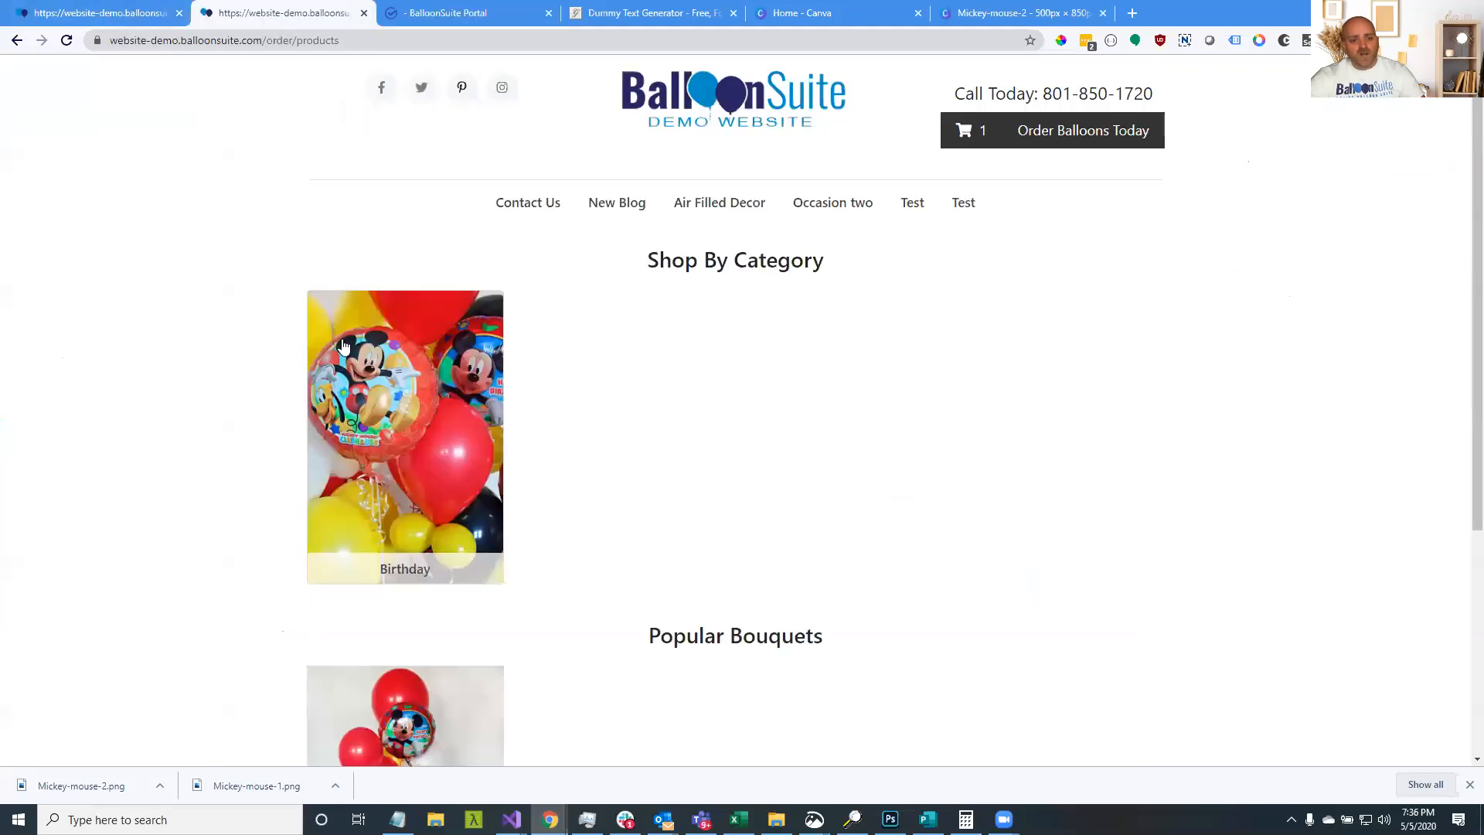
click(1063, 132)
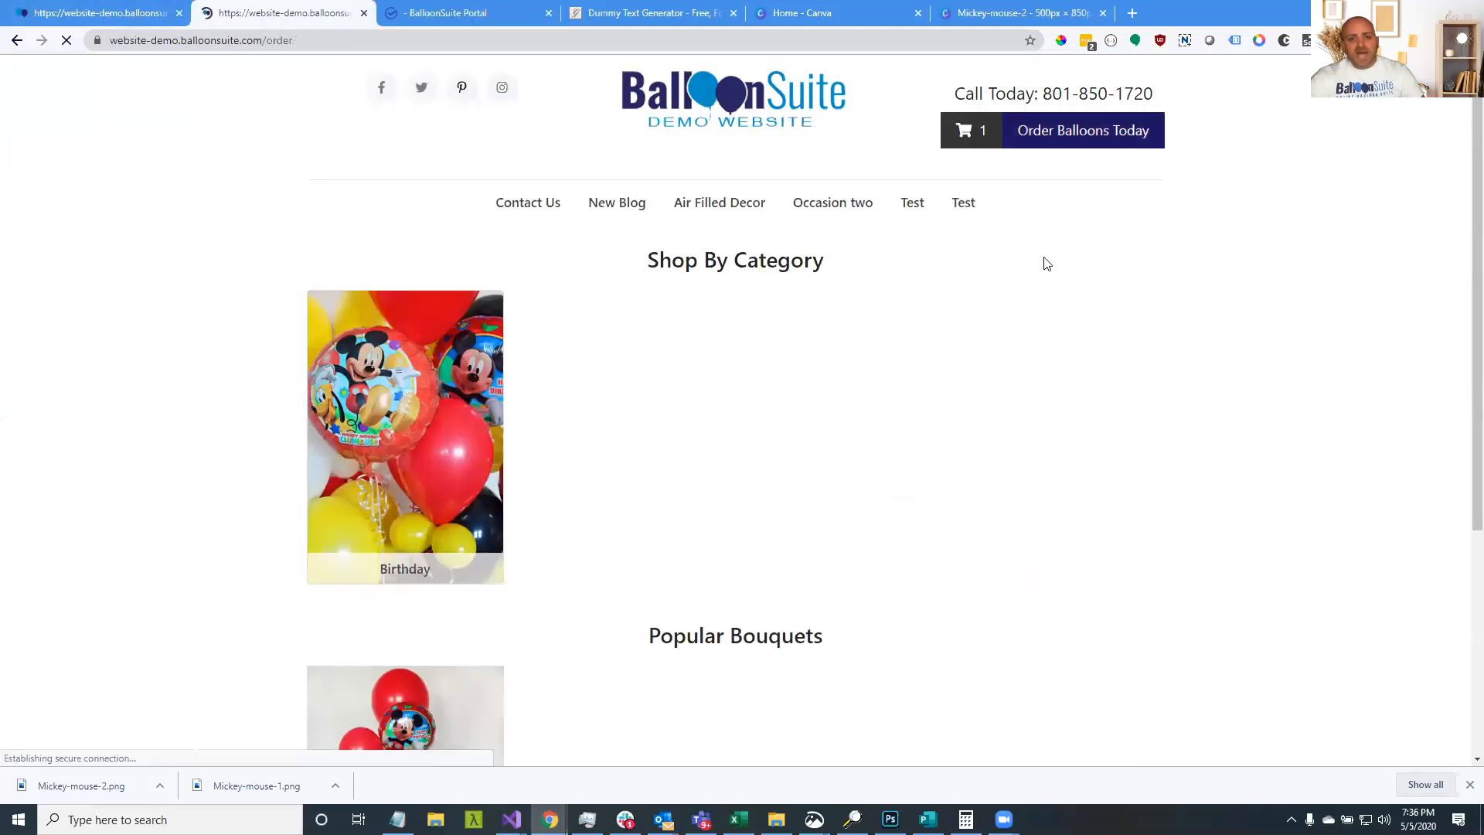
click(1075, 408)
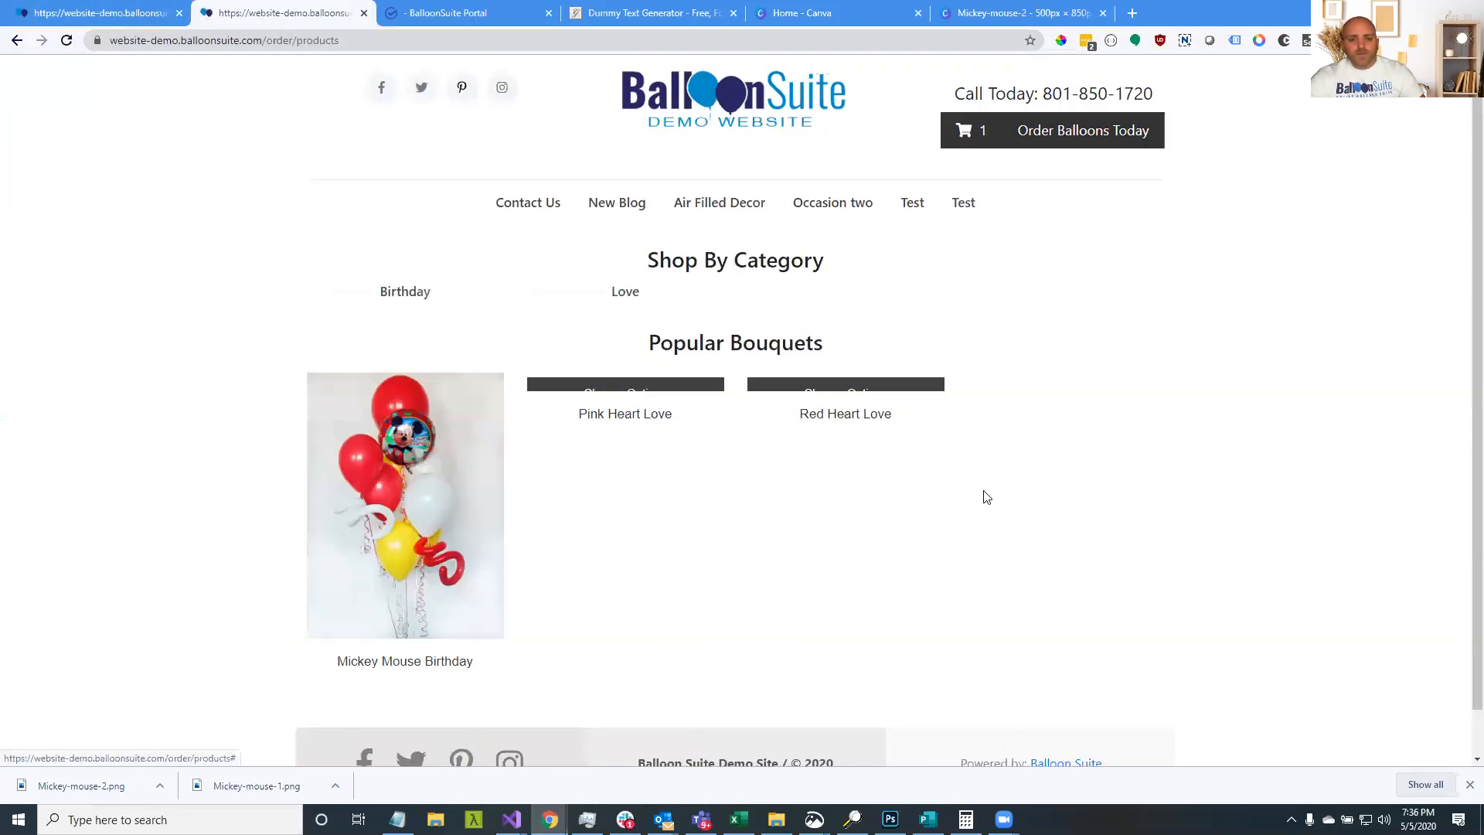
scroll(986, 496, down, 5)
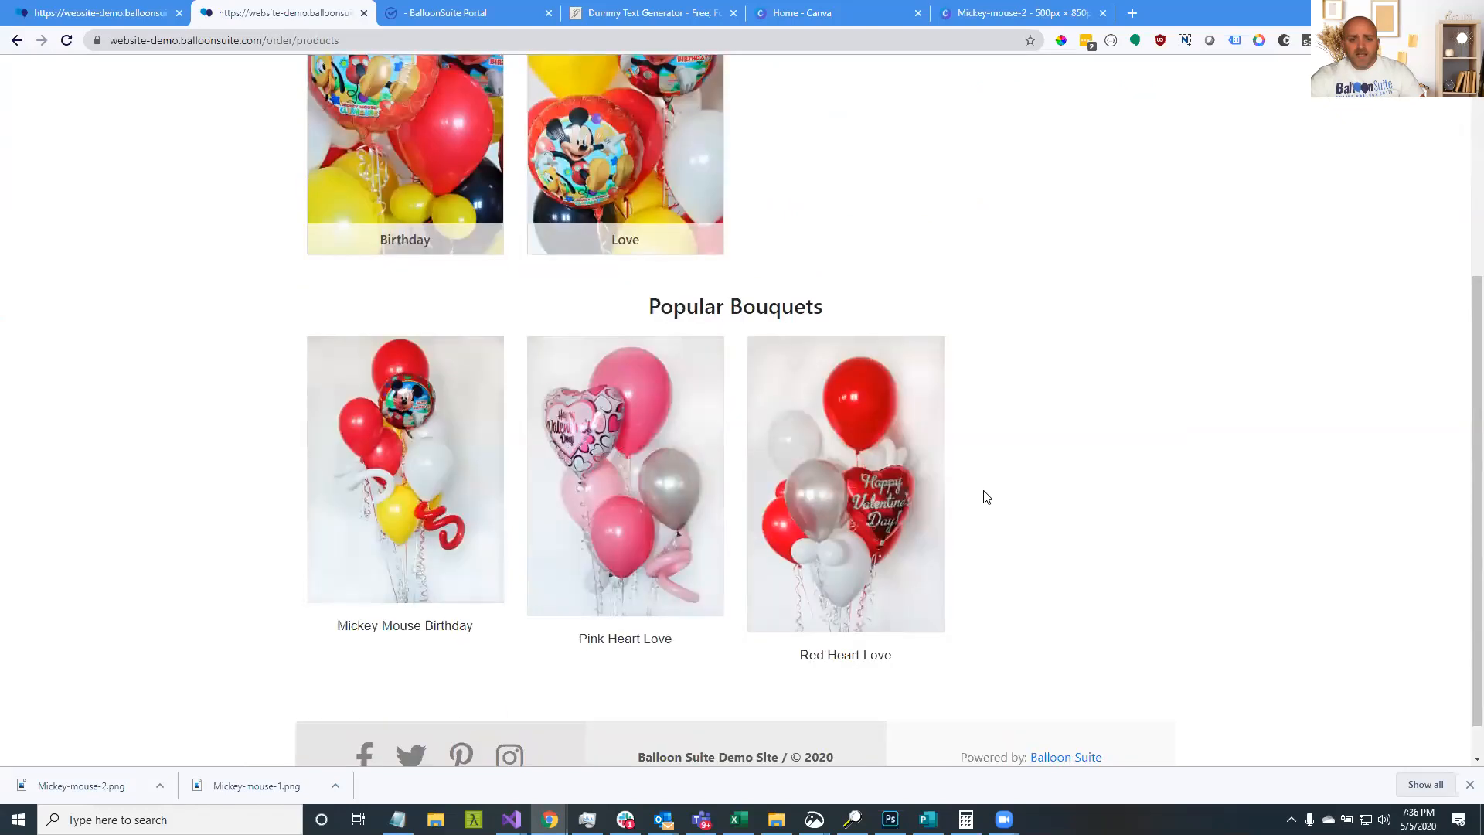
scroll(987, 496, up, 4)
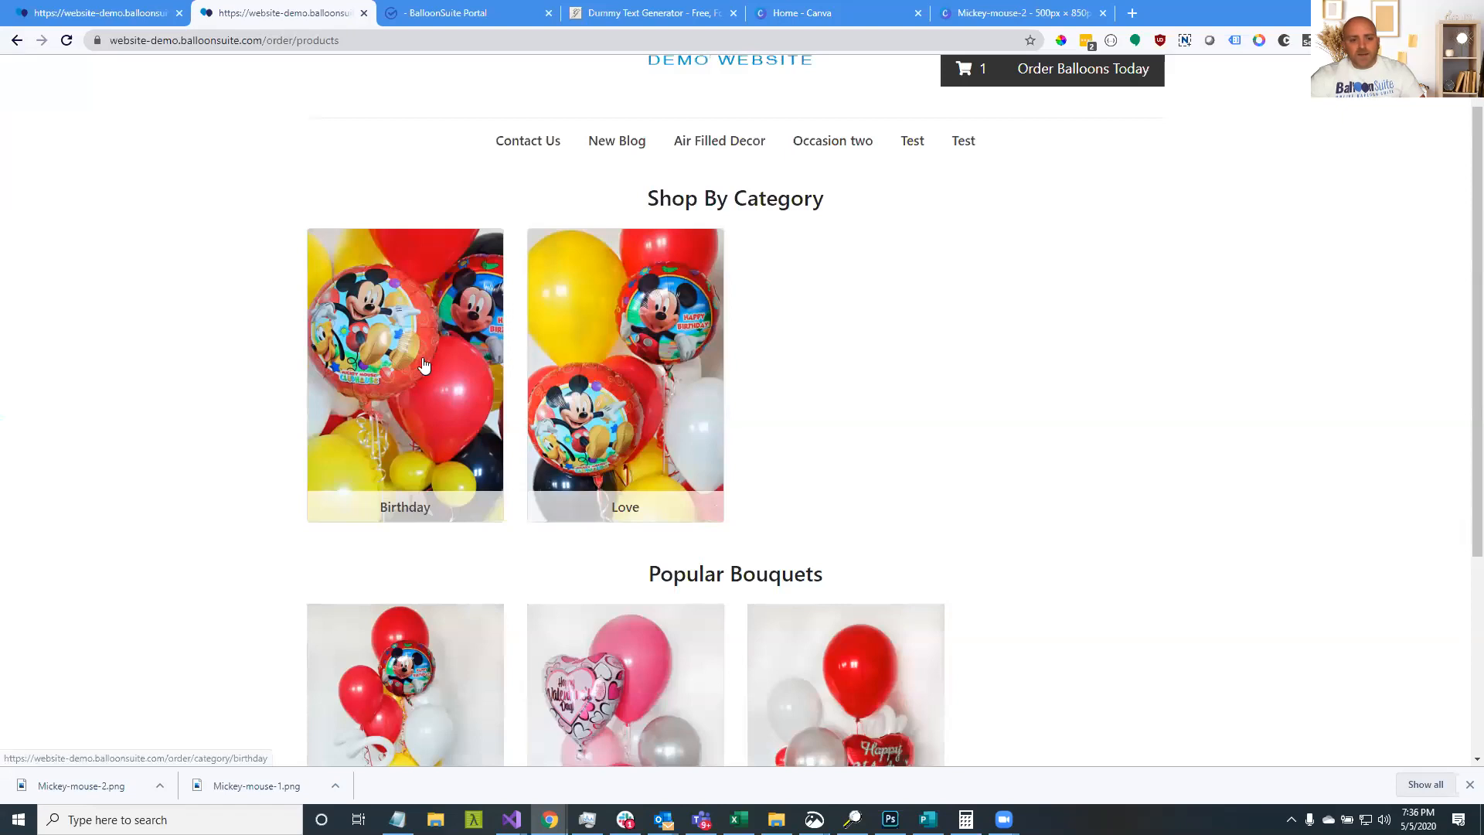
scroll(423, 363, down, 3)
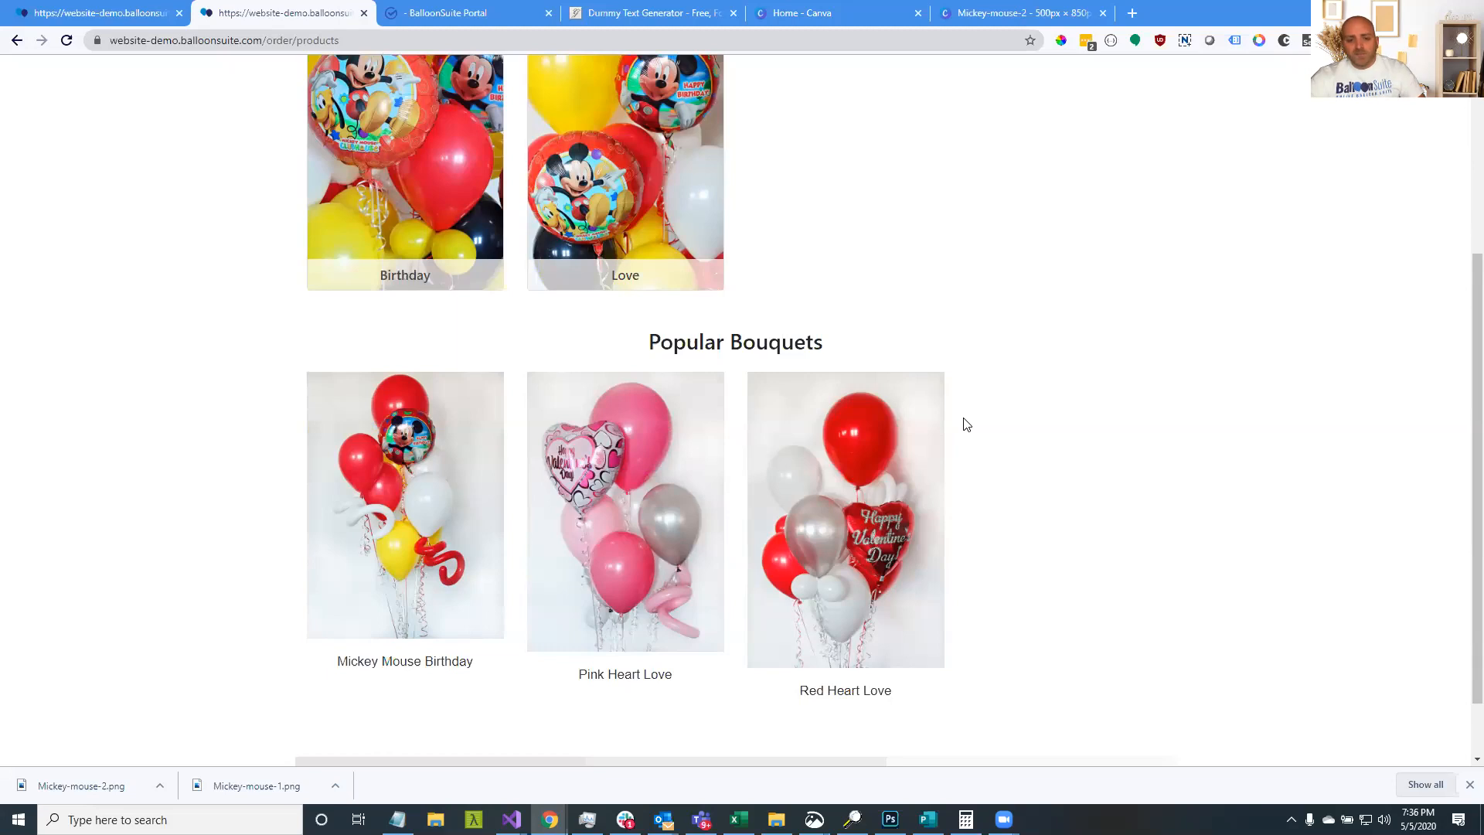
scroll(990, 494, up, 3)
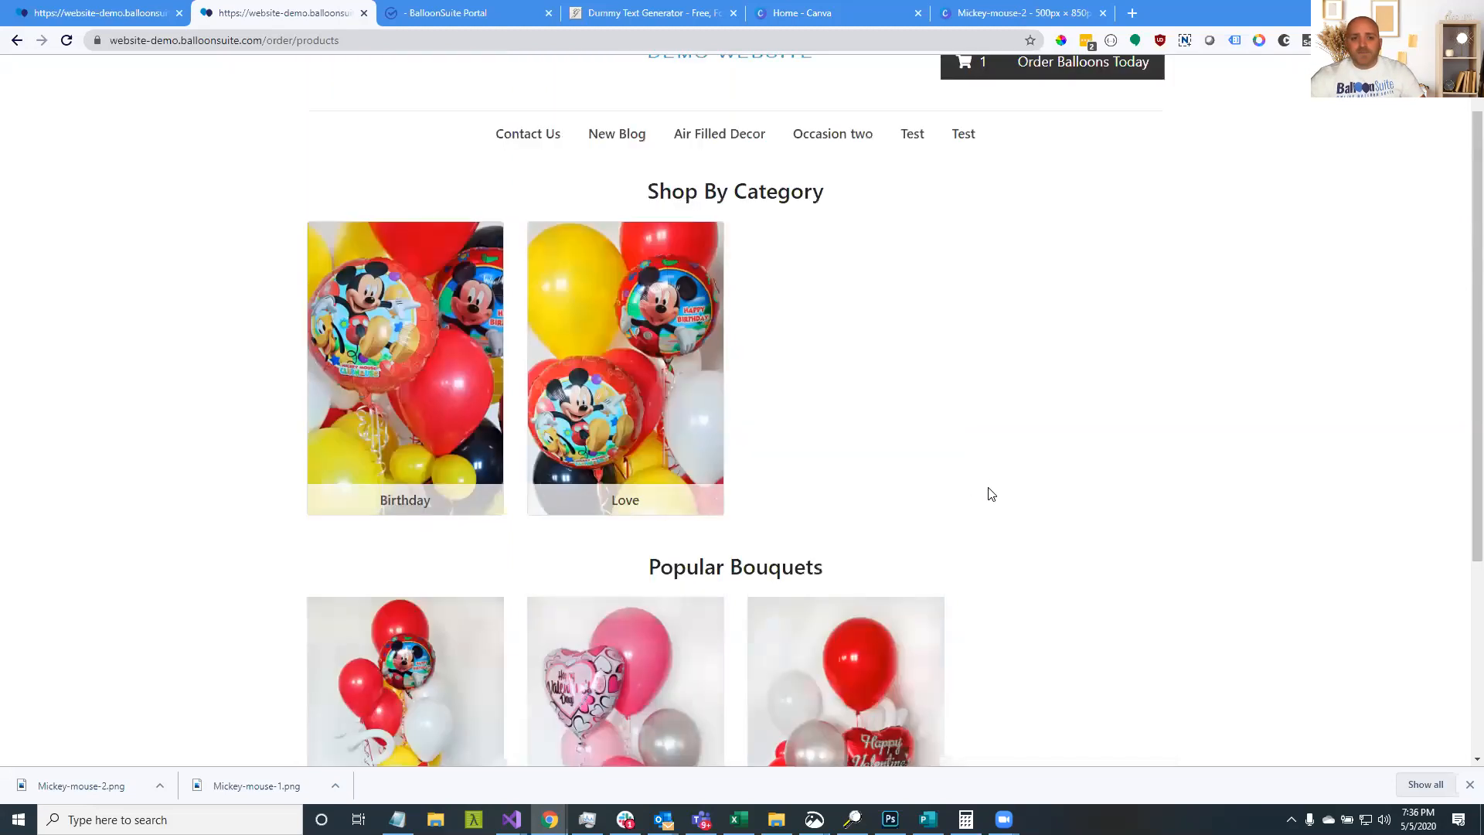
scroll(992, 495, down, 3)
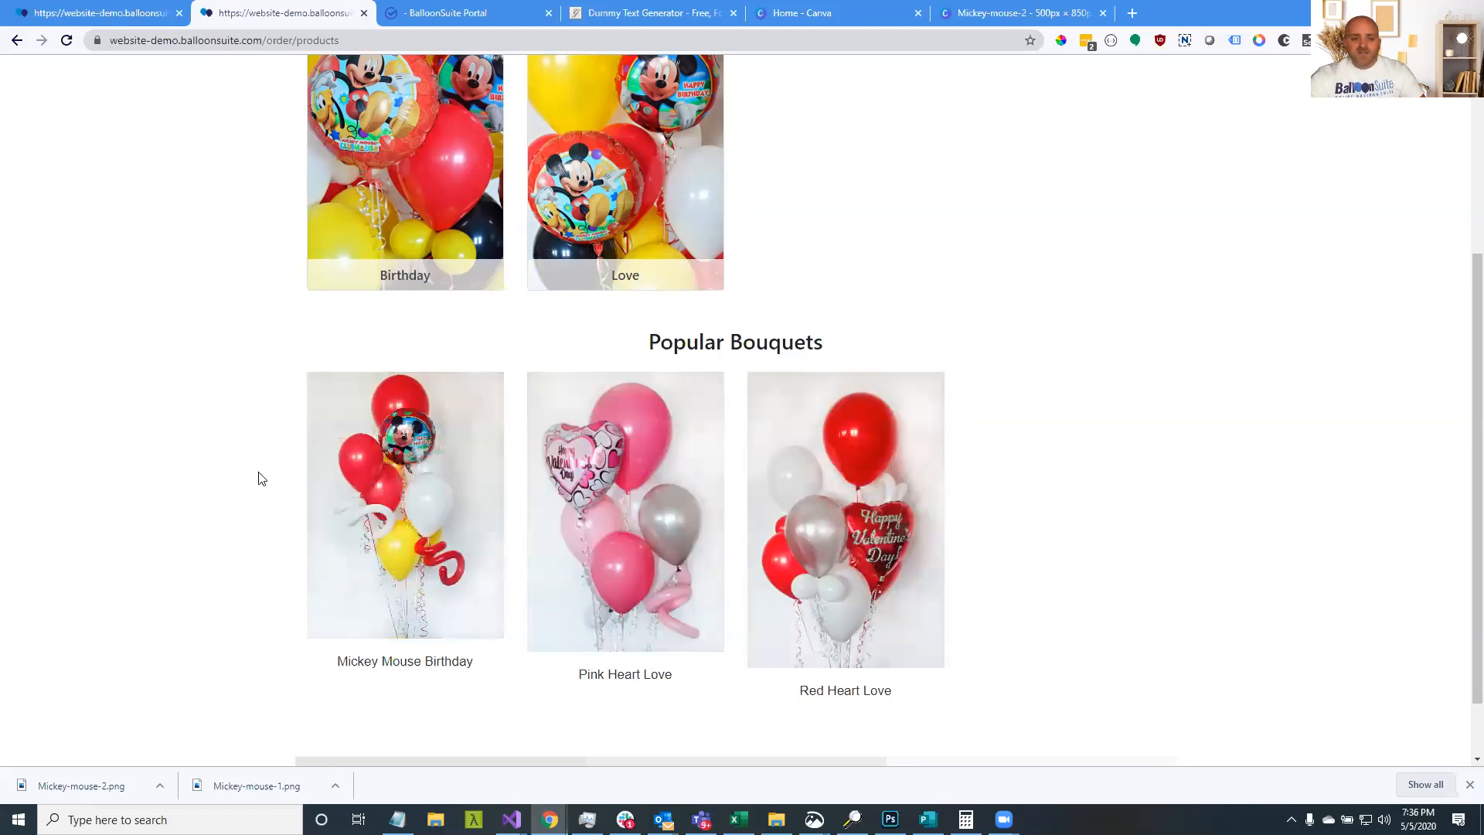
scroll(259, 484, up, 2)
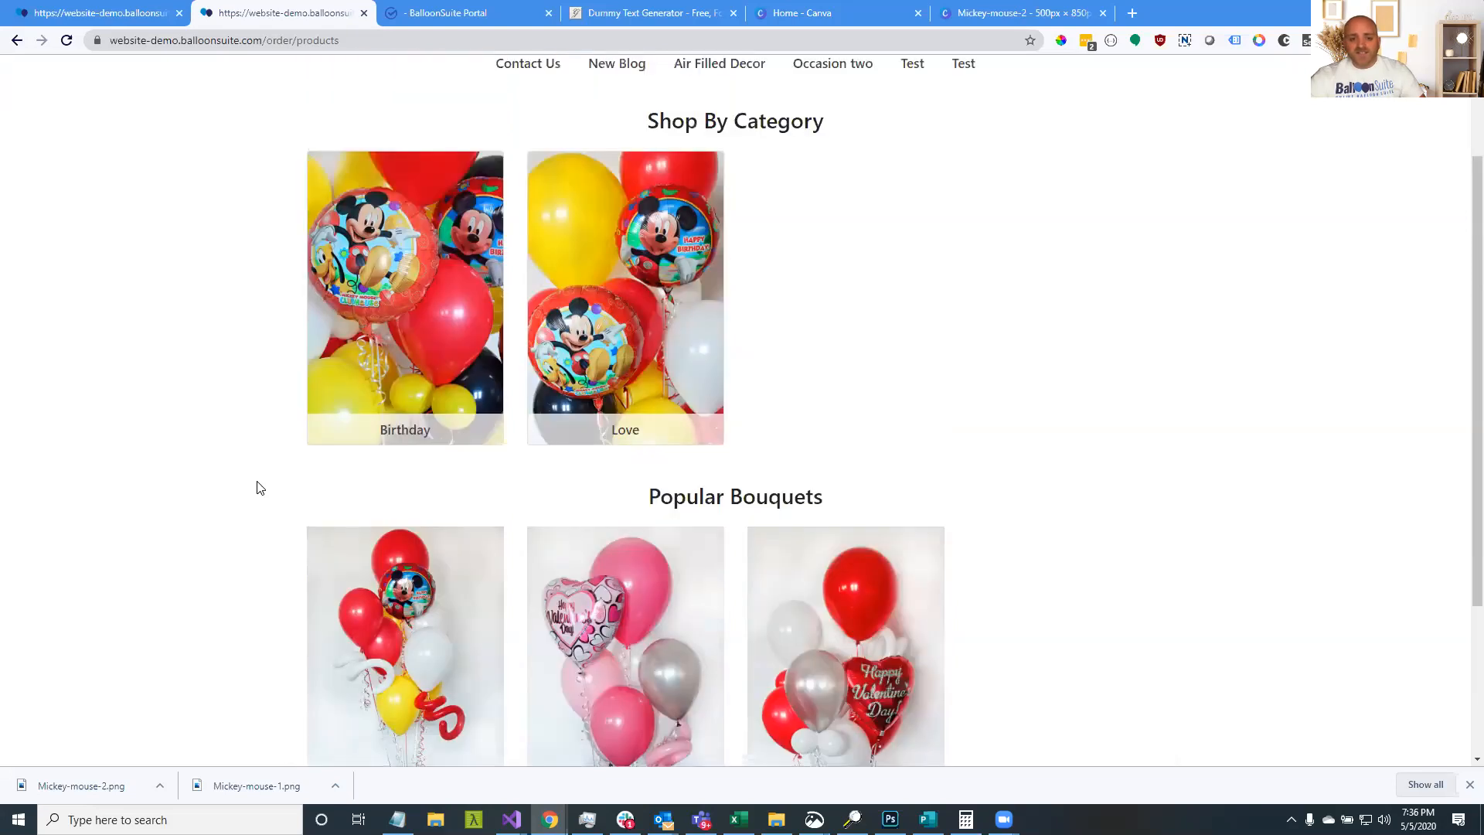
scroll(259, 487, up, 2)
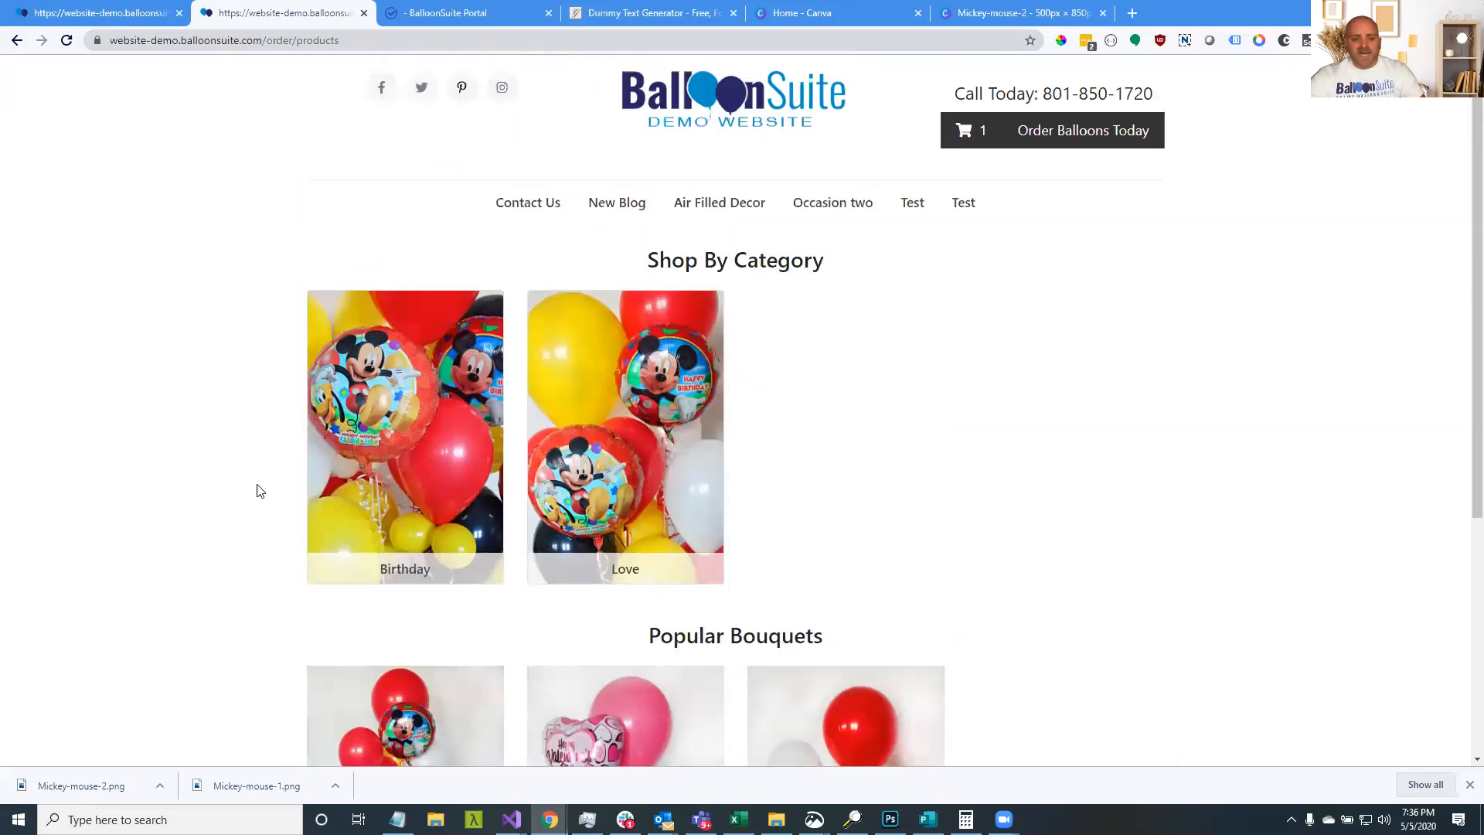
Open the Love category and choose options on the Red Heart Love bouquet
click(130, 16)
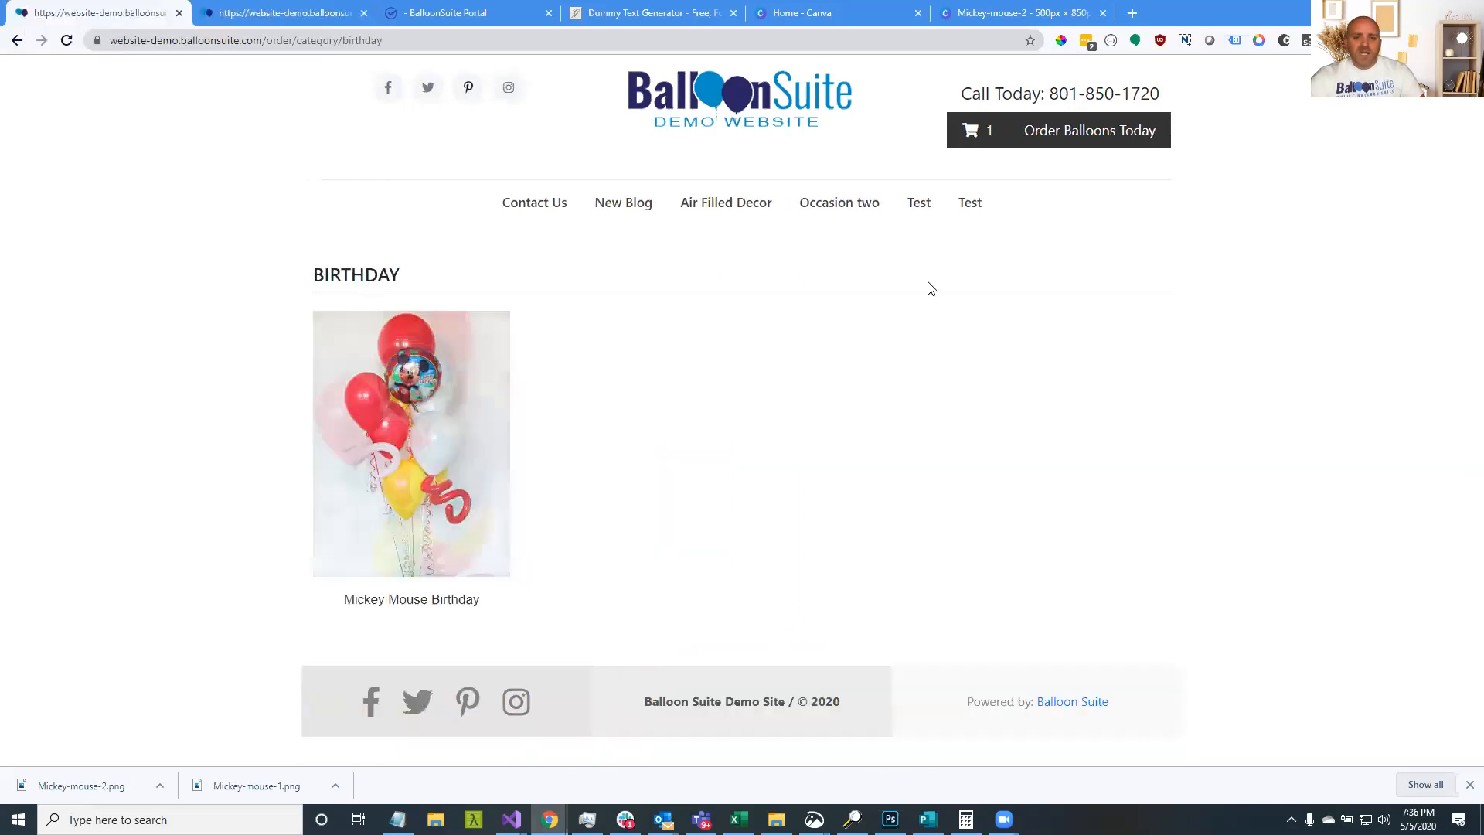
click(329, 16)
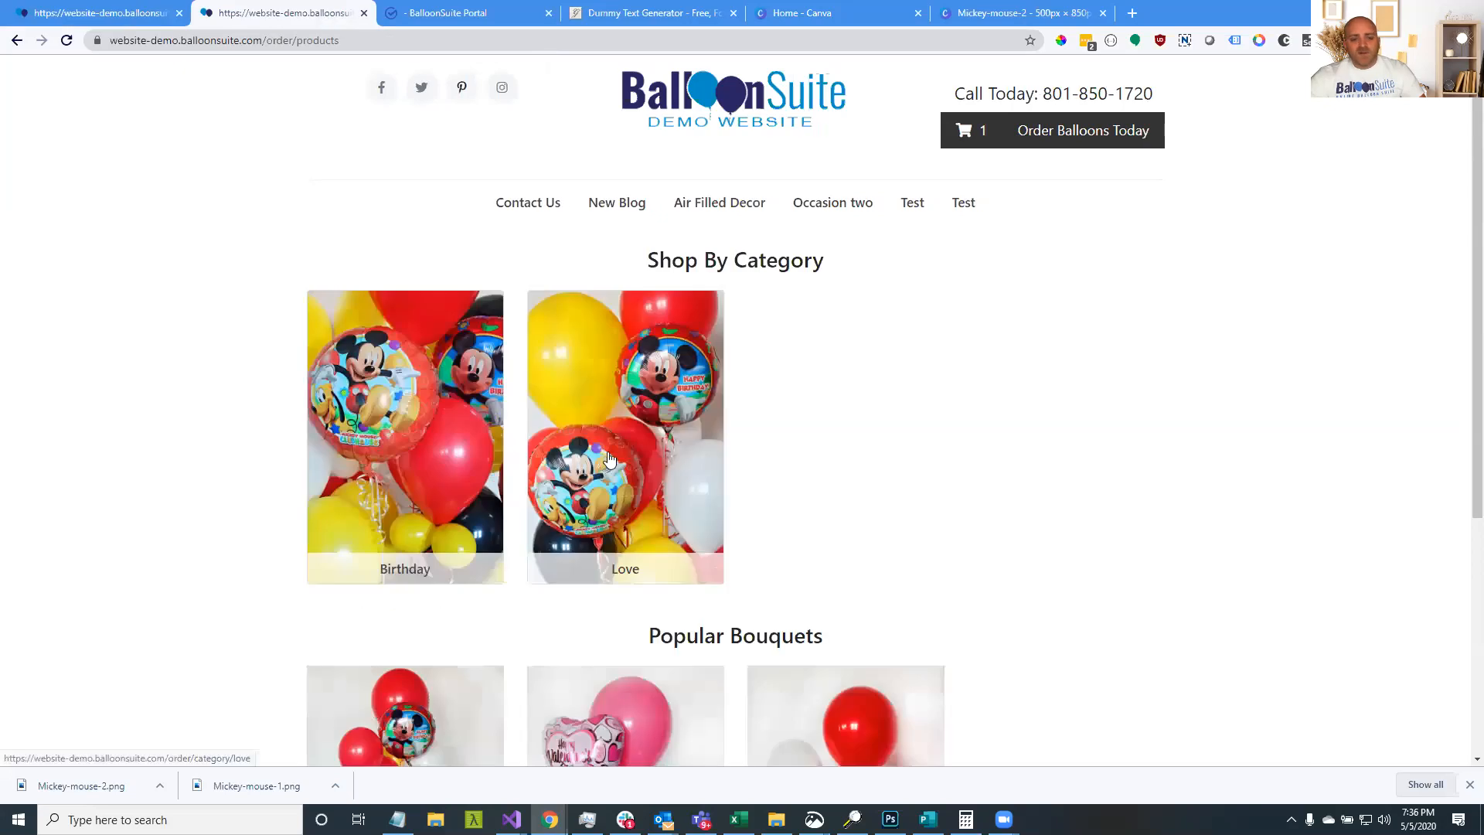
click(586, 379)
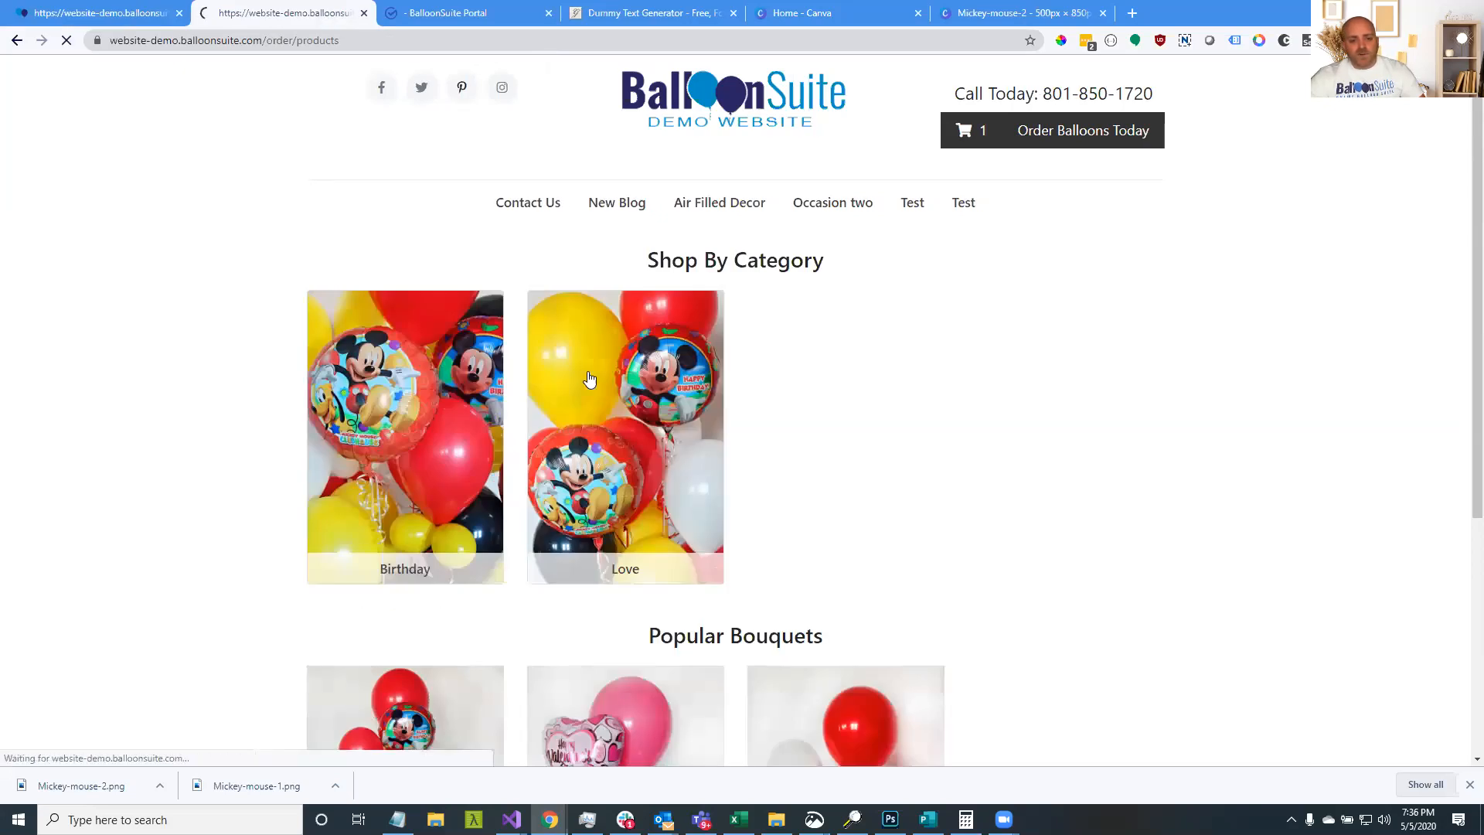
click(663, 596)
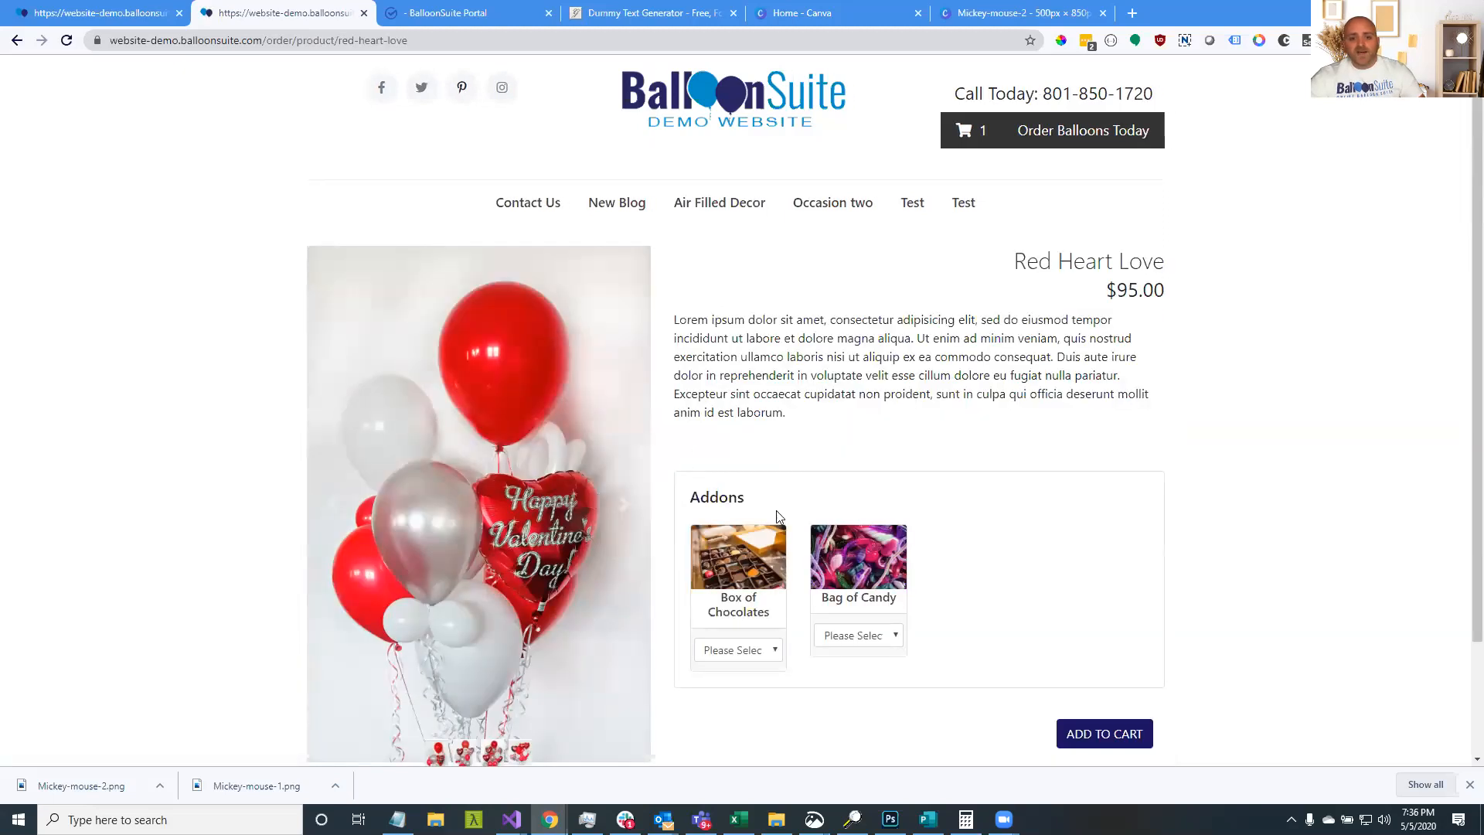
Choose Large – $15.00 for the Bag of Candy, raising the price to $110.00
scroll(794, 571, down, 2)
click(855, 497)
click(868, 564)
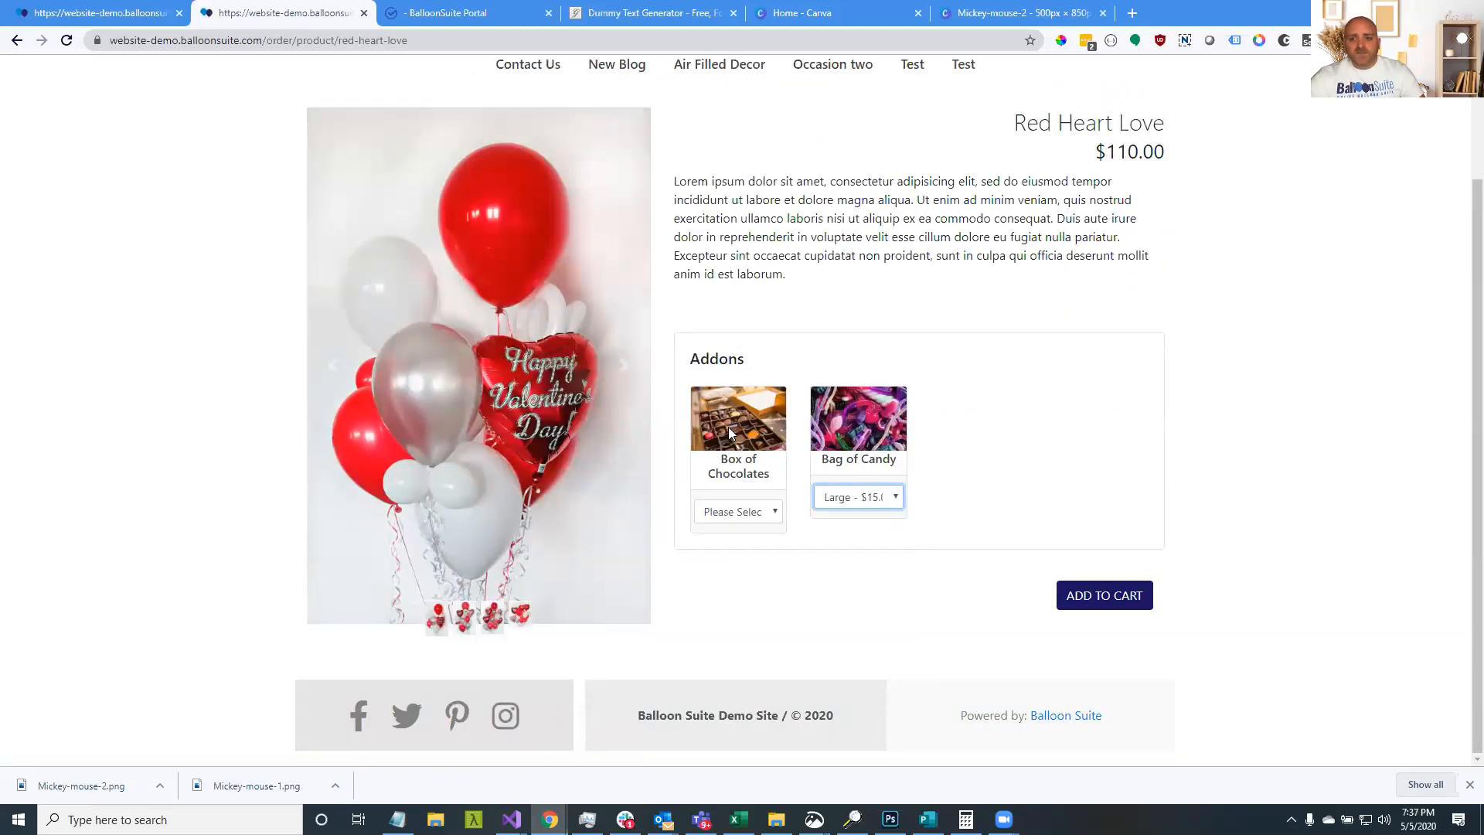
Click through the Red Heart Love product photos and review its description
click(636, 374)
click(633, 372)
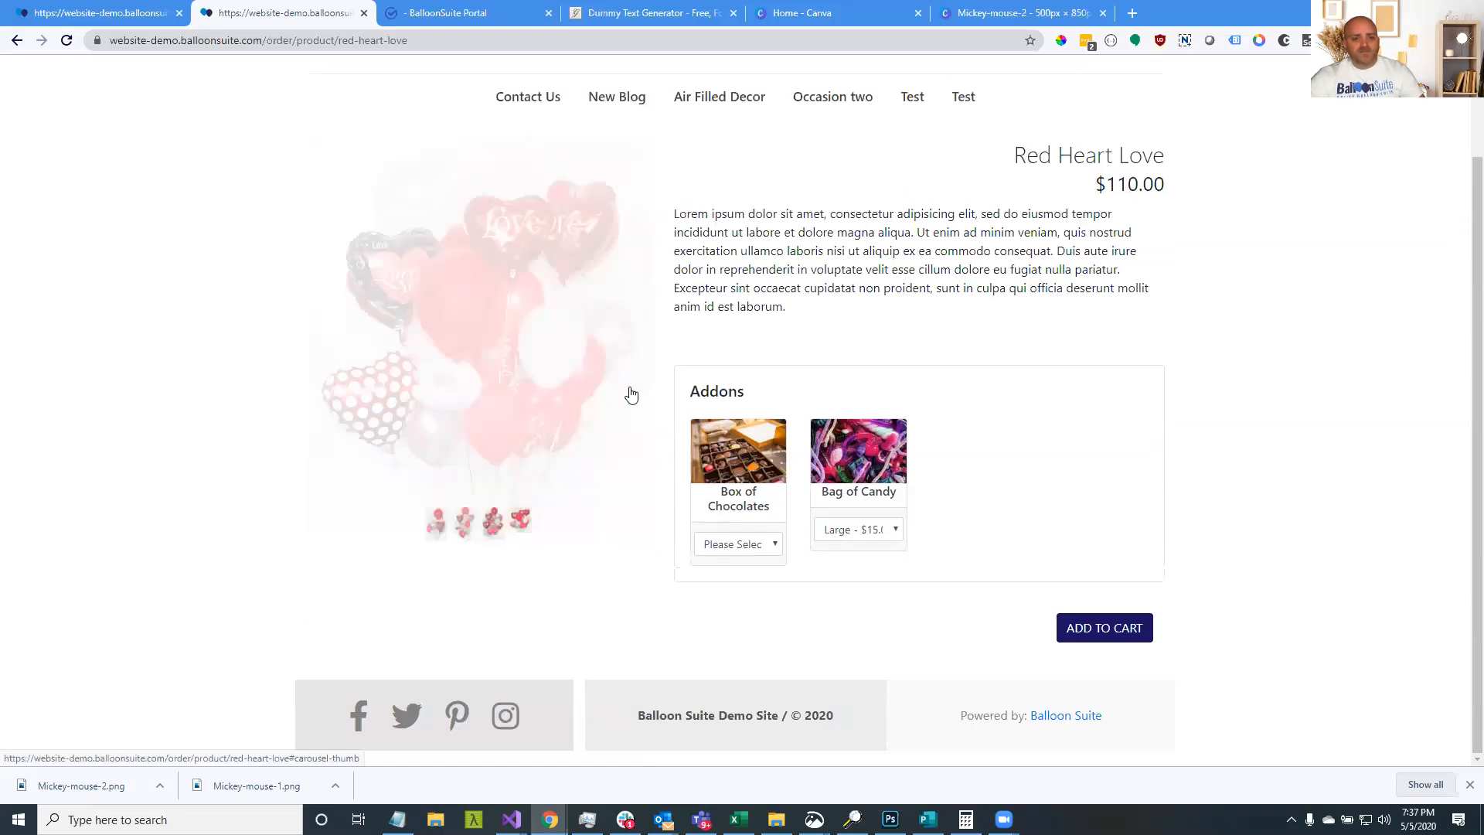
scroll(578, 450, up, 2)
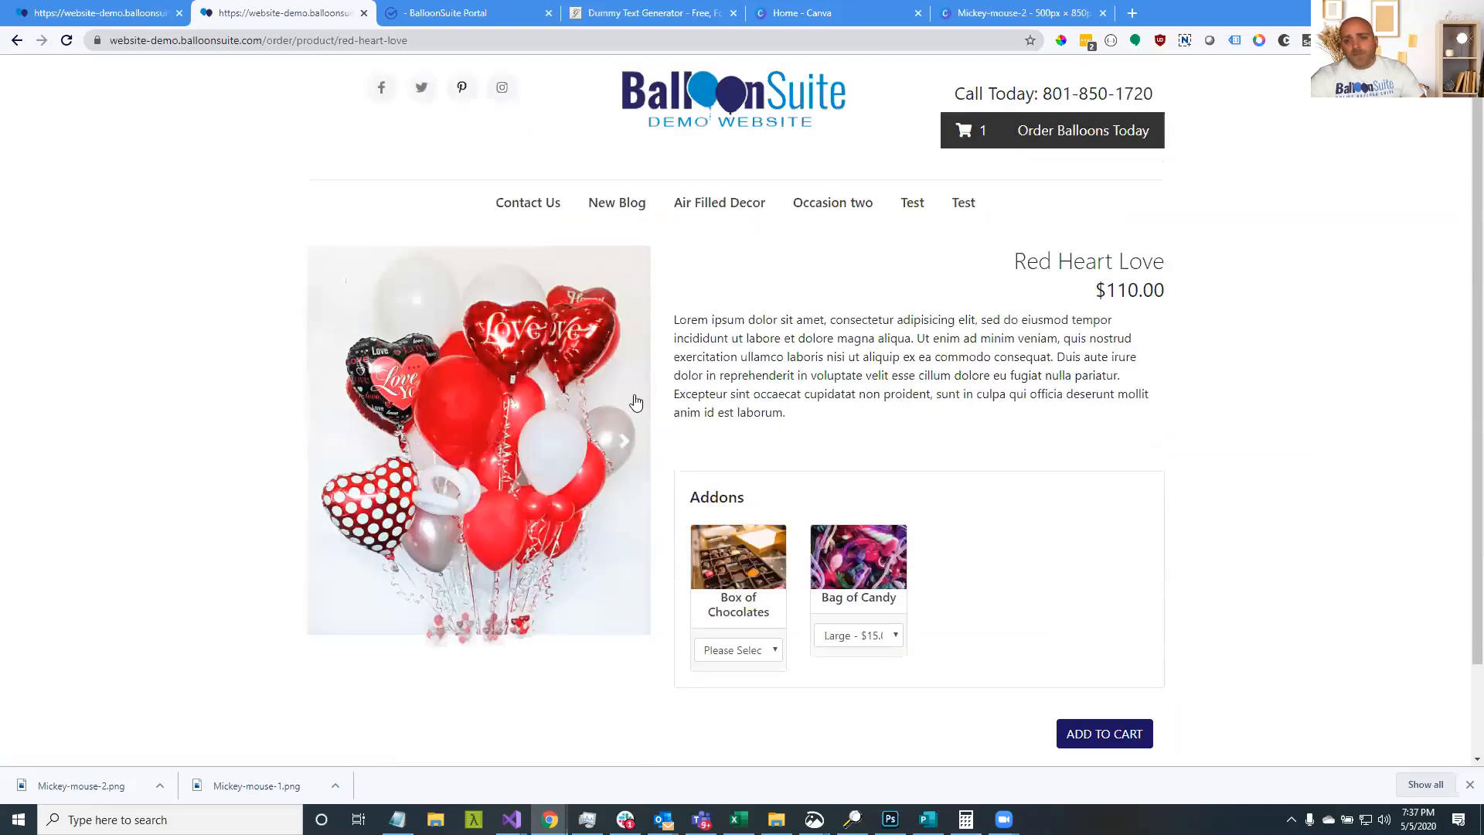
click(627, 443)
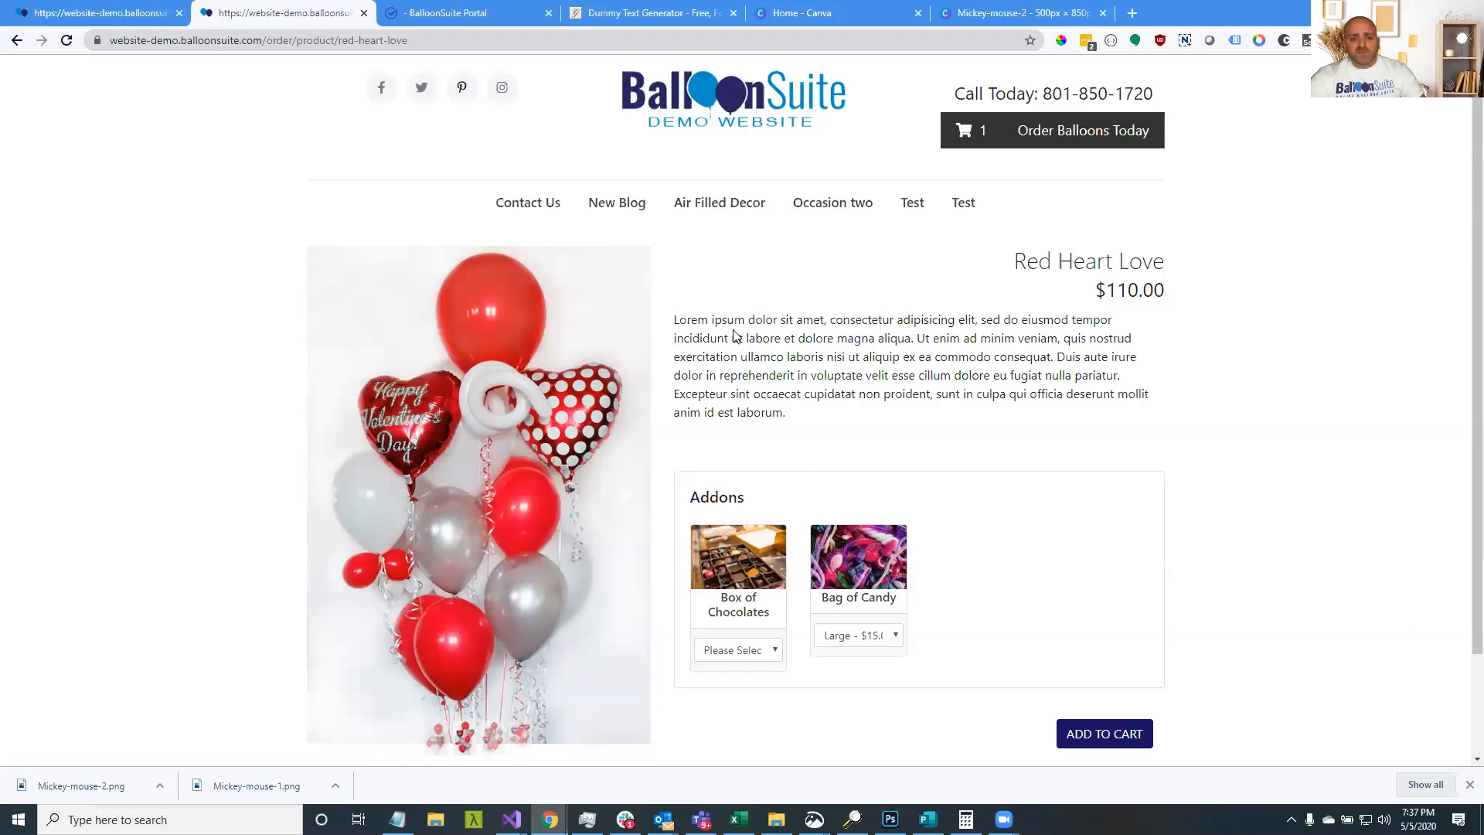
drag(709, 325, 796, 325)
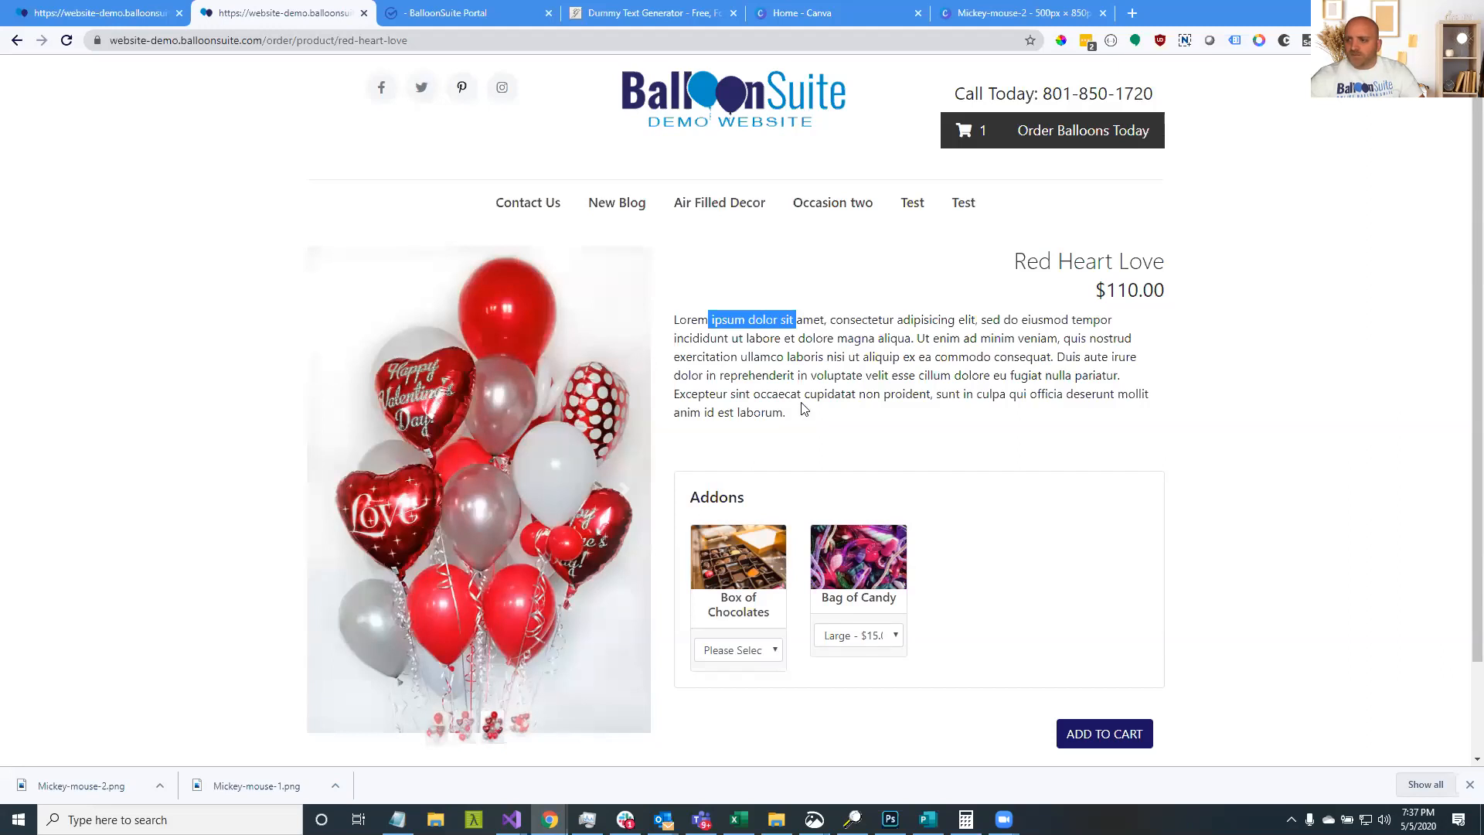
click(128, 12)
click(271, 11)
Open the Mickey Mouse Birthday product's edit page from All Products in the Portal
click(448, 12)
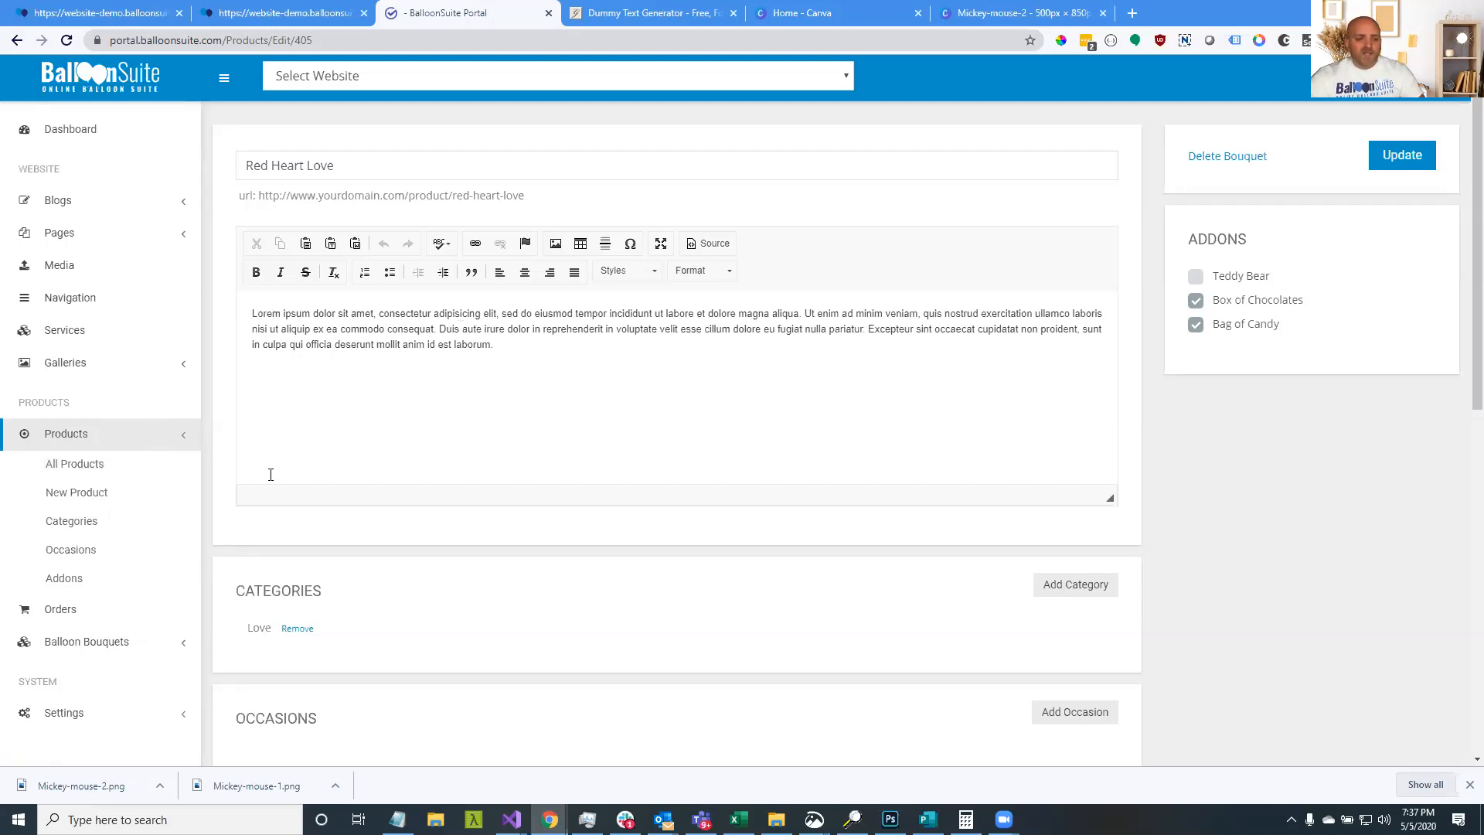
click(93, 524)
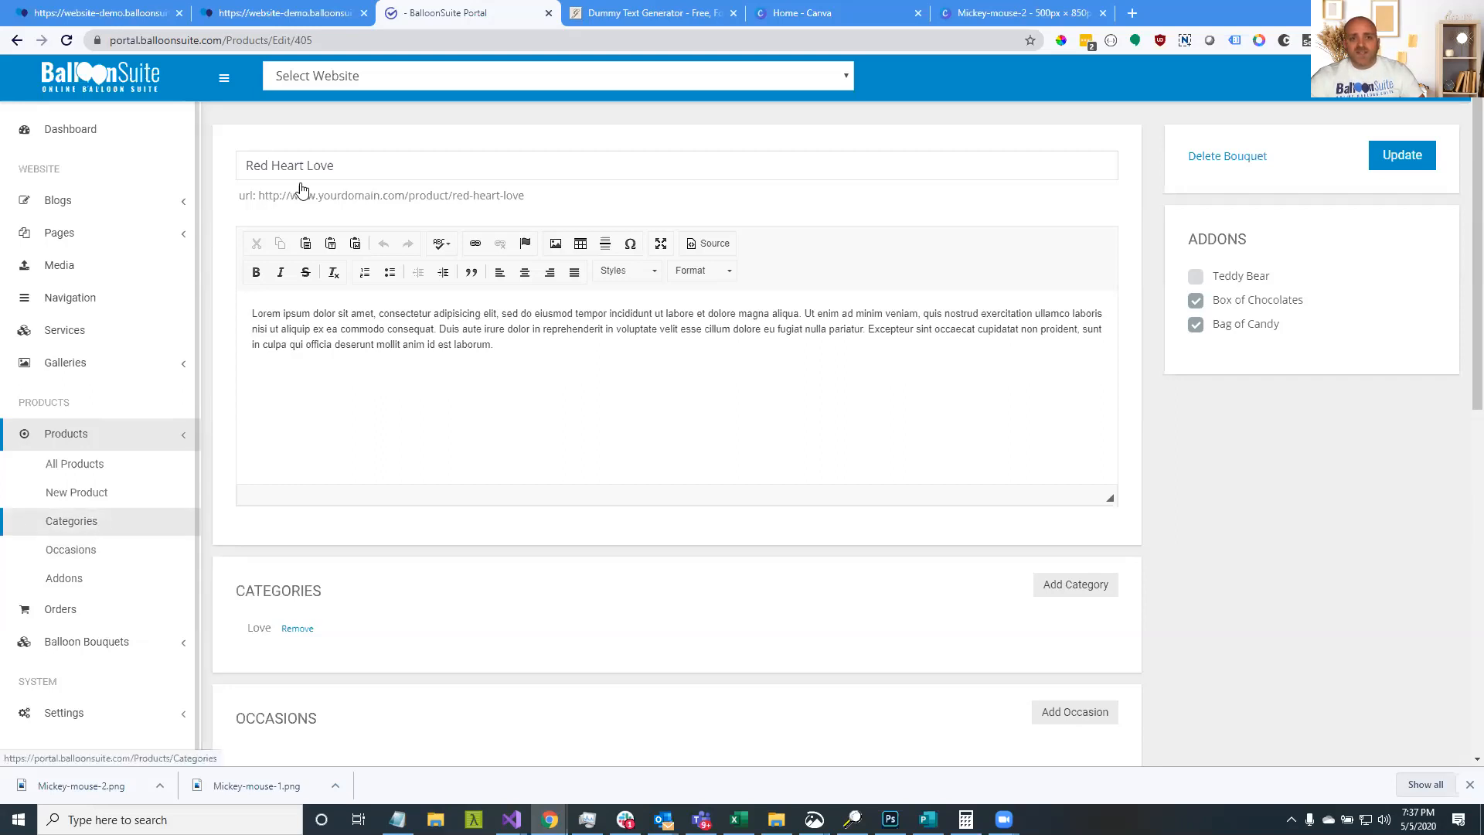
click(116, 557)
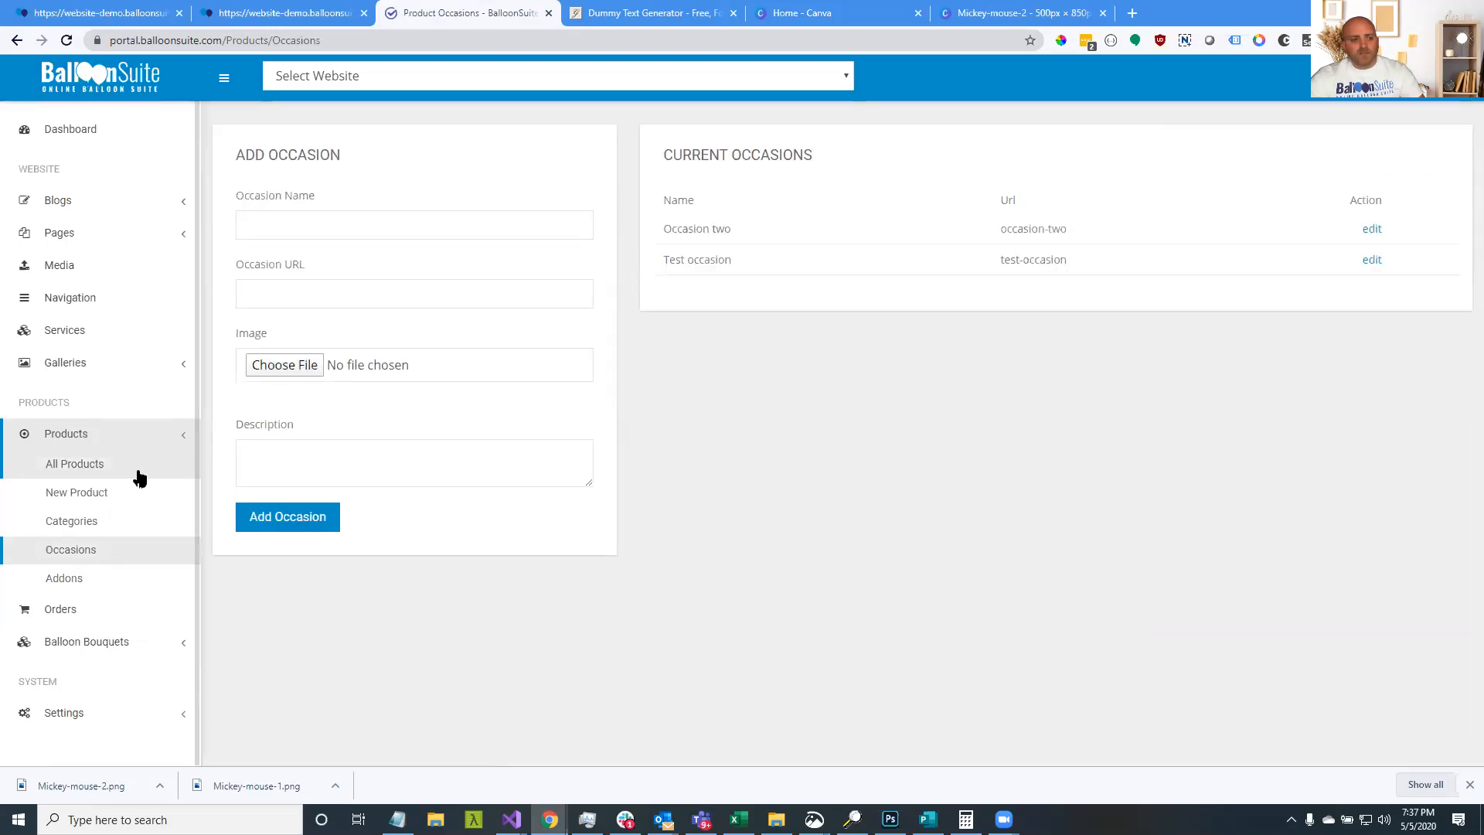
click(308, 227)
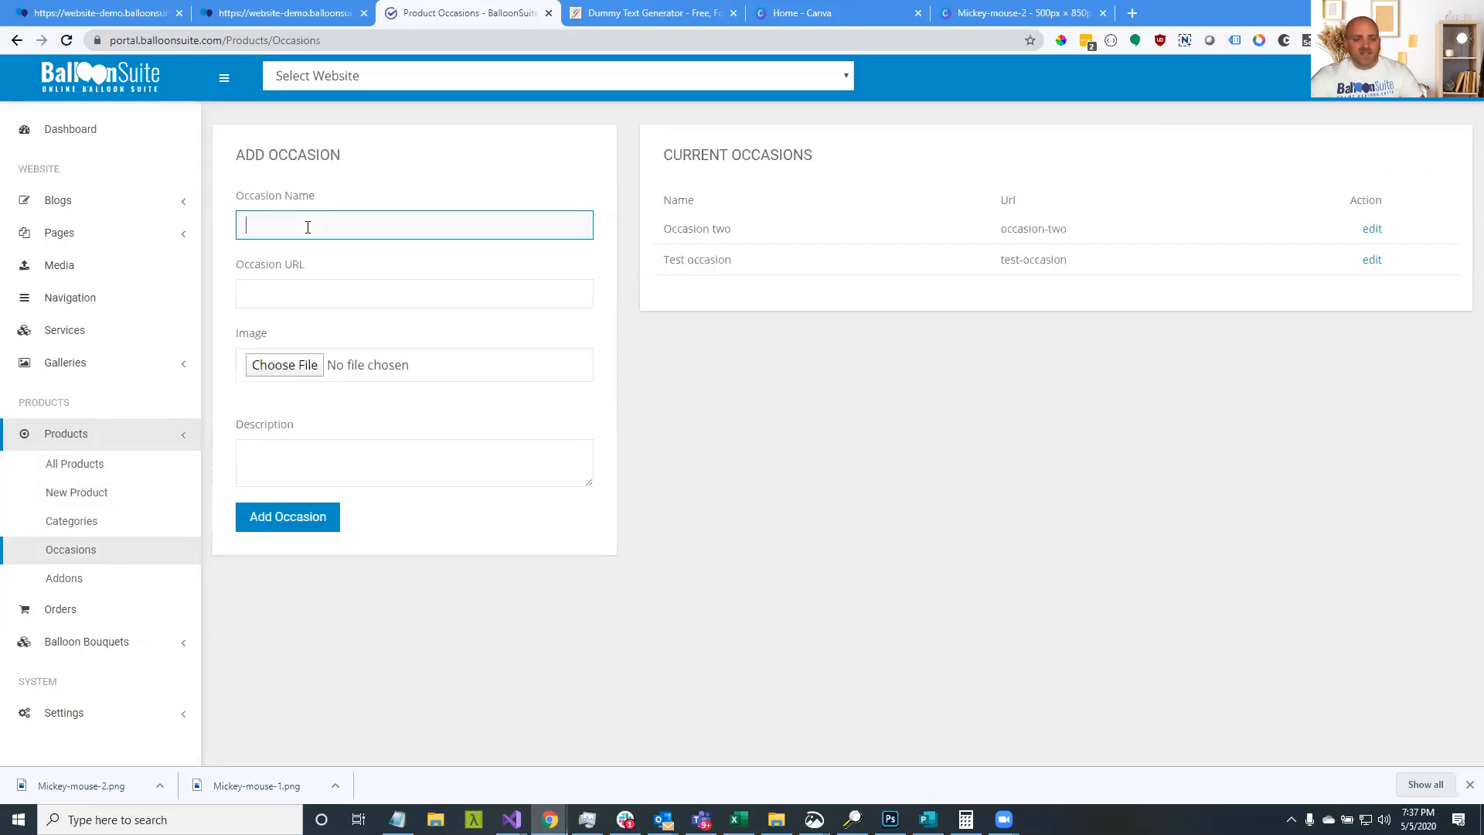
click(134, 463)
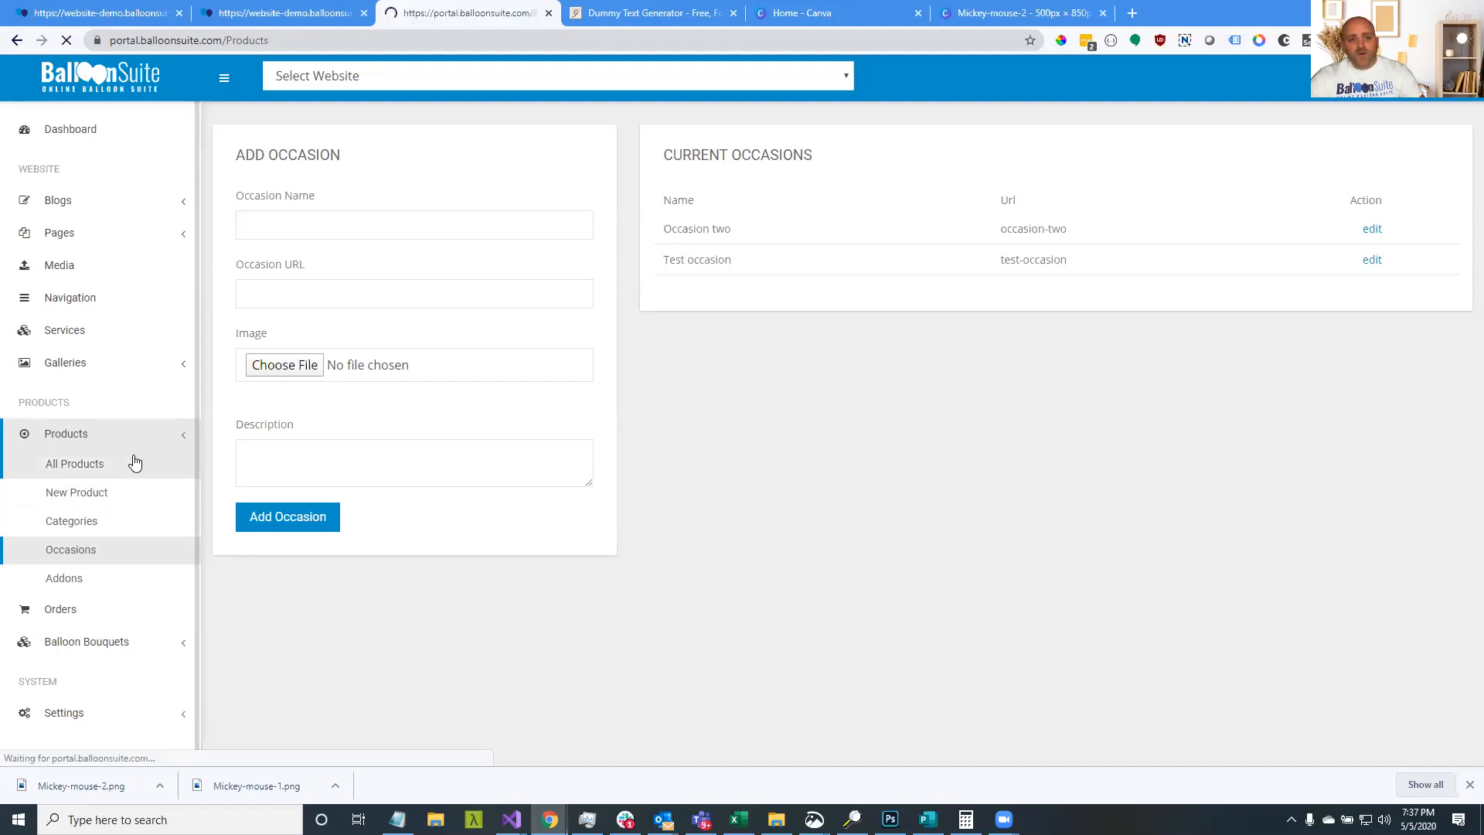
click(448, 218)
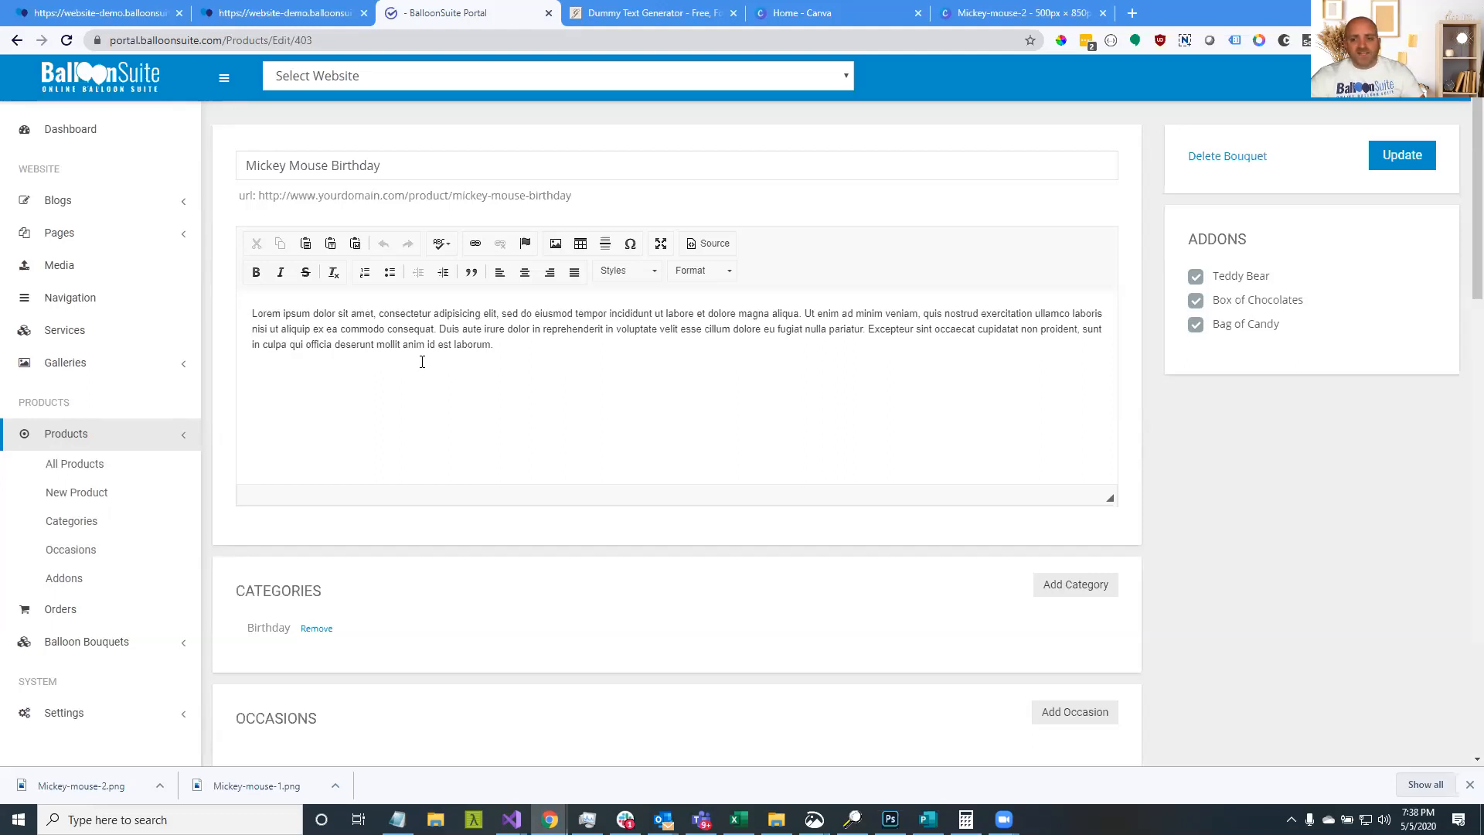
Review the Mickey Mouse product's Birthday category and its empty Occasions section
scroll(414, 381, down, 4)
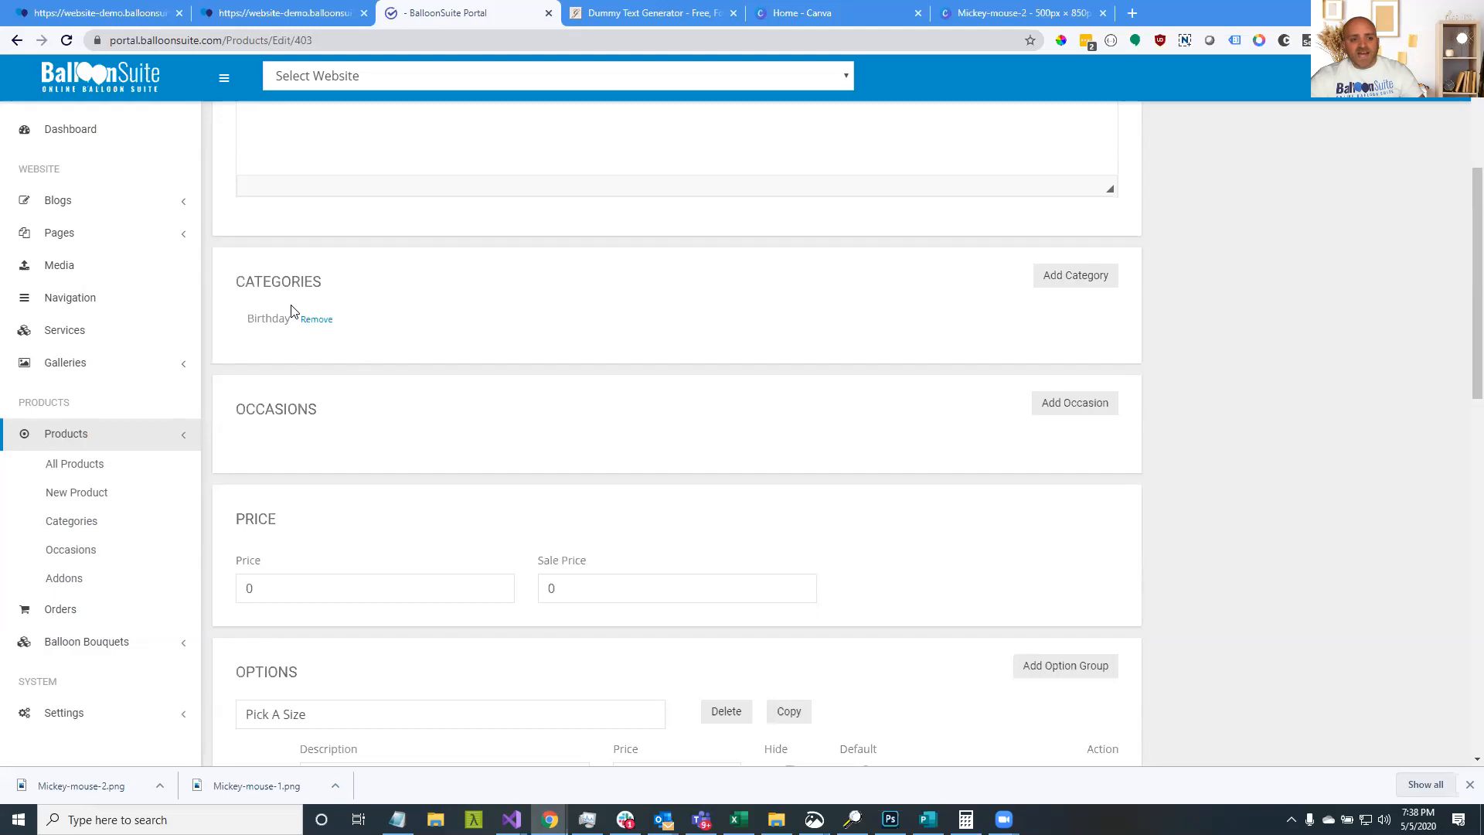
drag(288, 317, 267, 321)
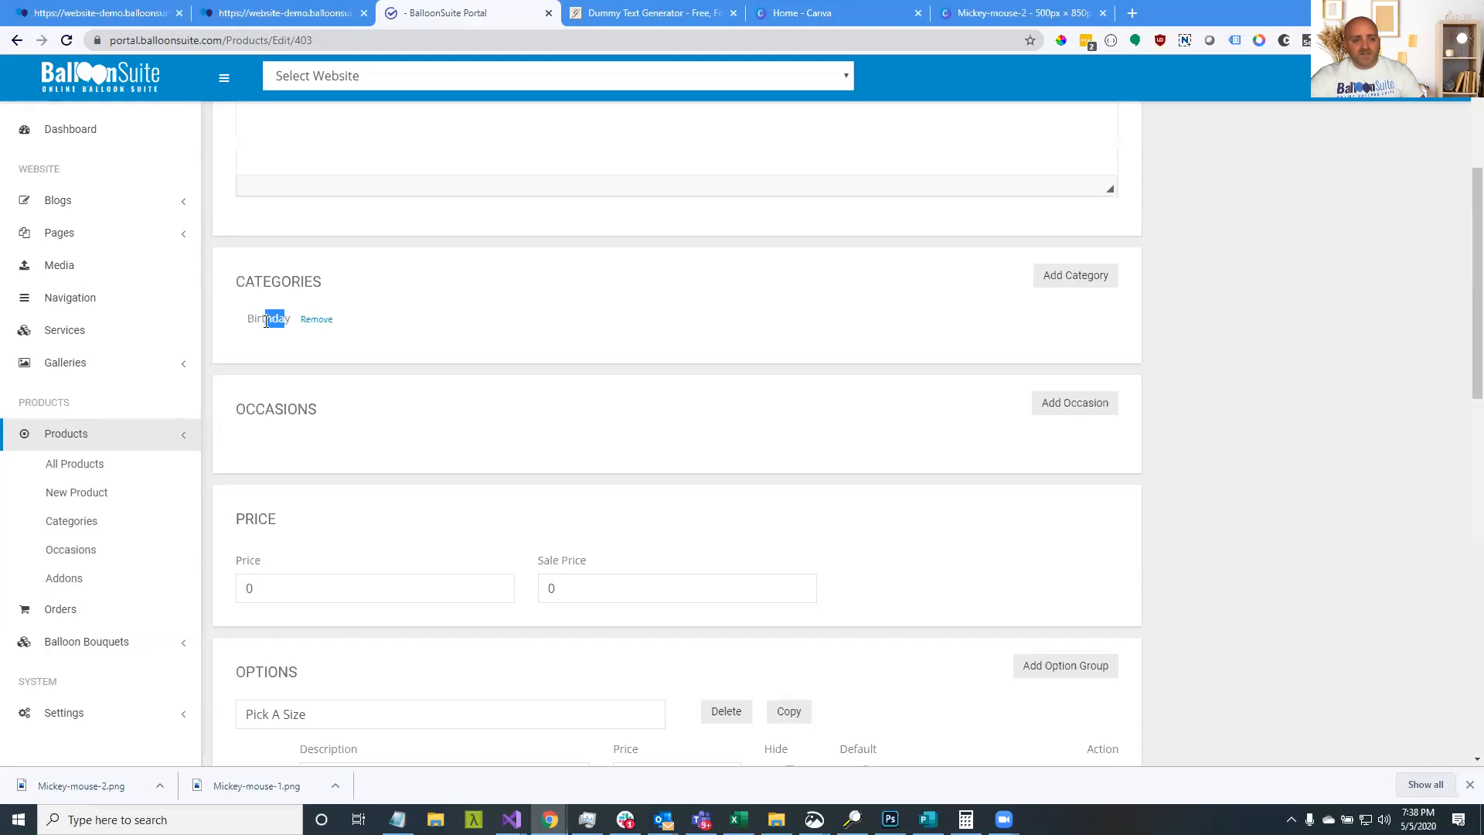
click(280, 439)
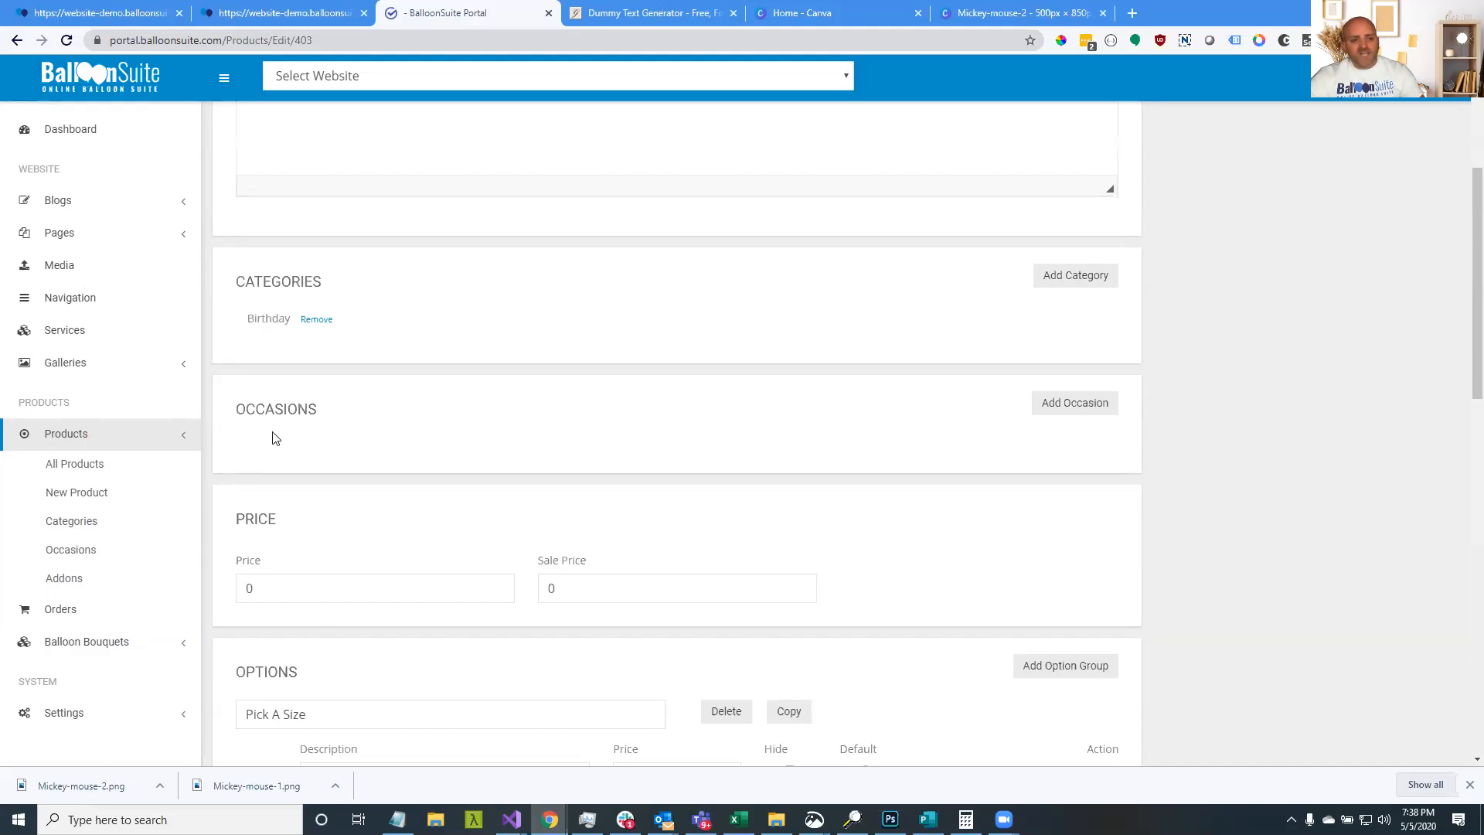
double_click(259, 318)
double_click(290, 429)
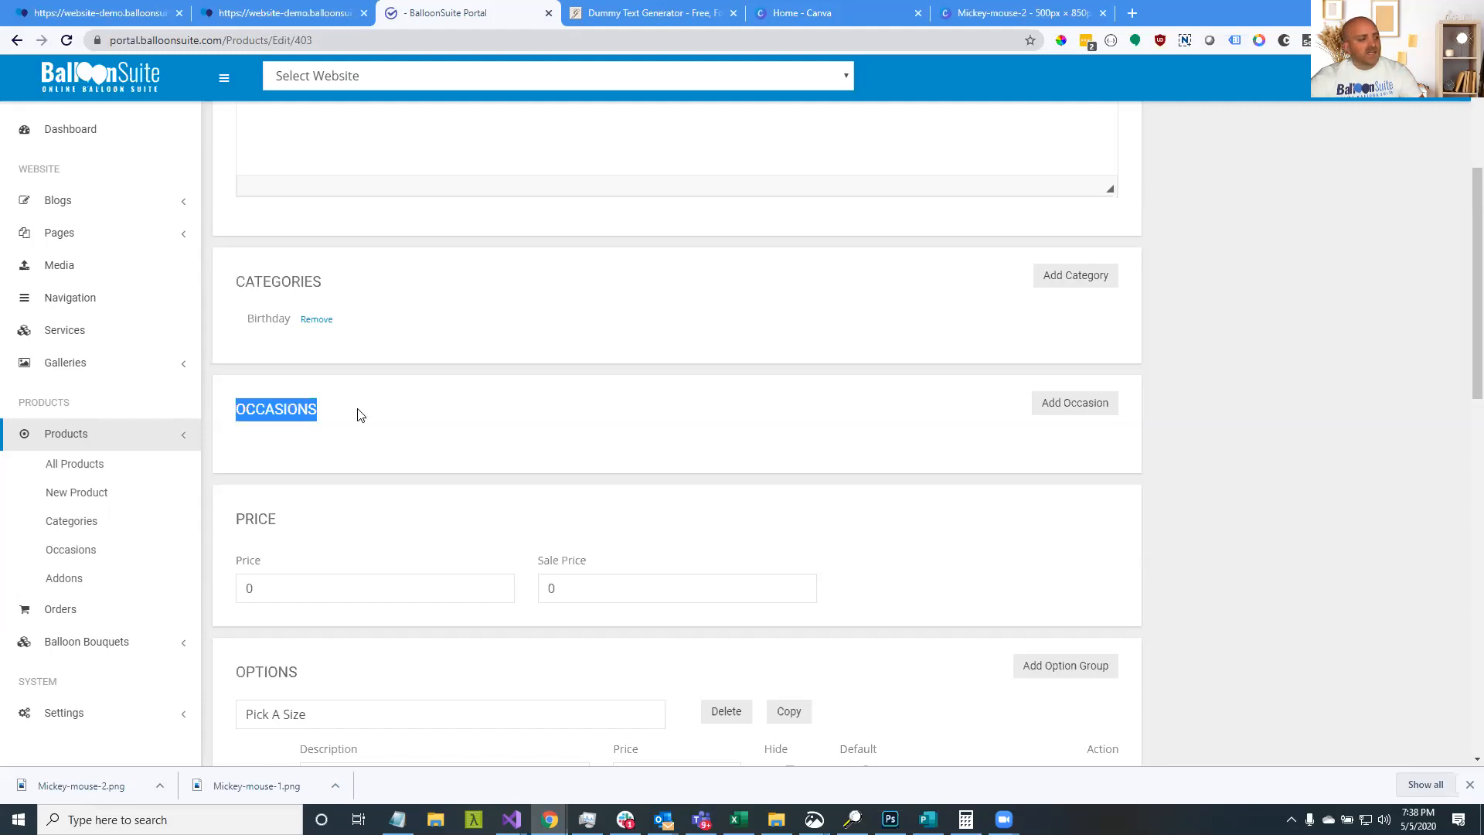
Attach Occasion two to the product and confirm it now appears under Occasions
click(350, 446)
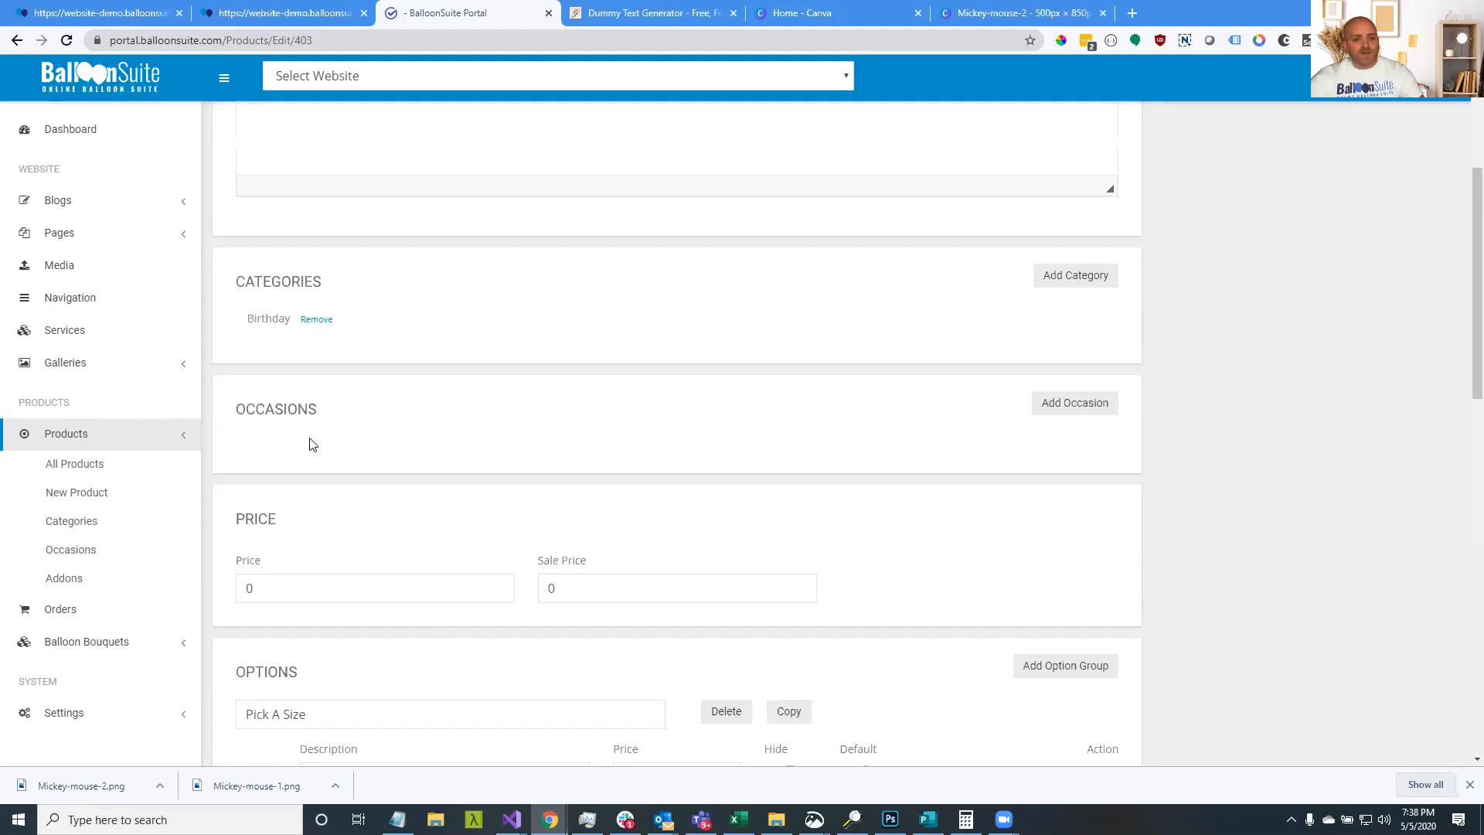
click(1085, 408)
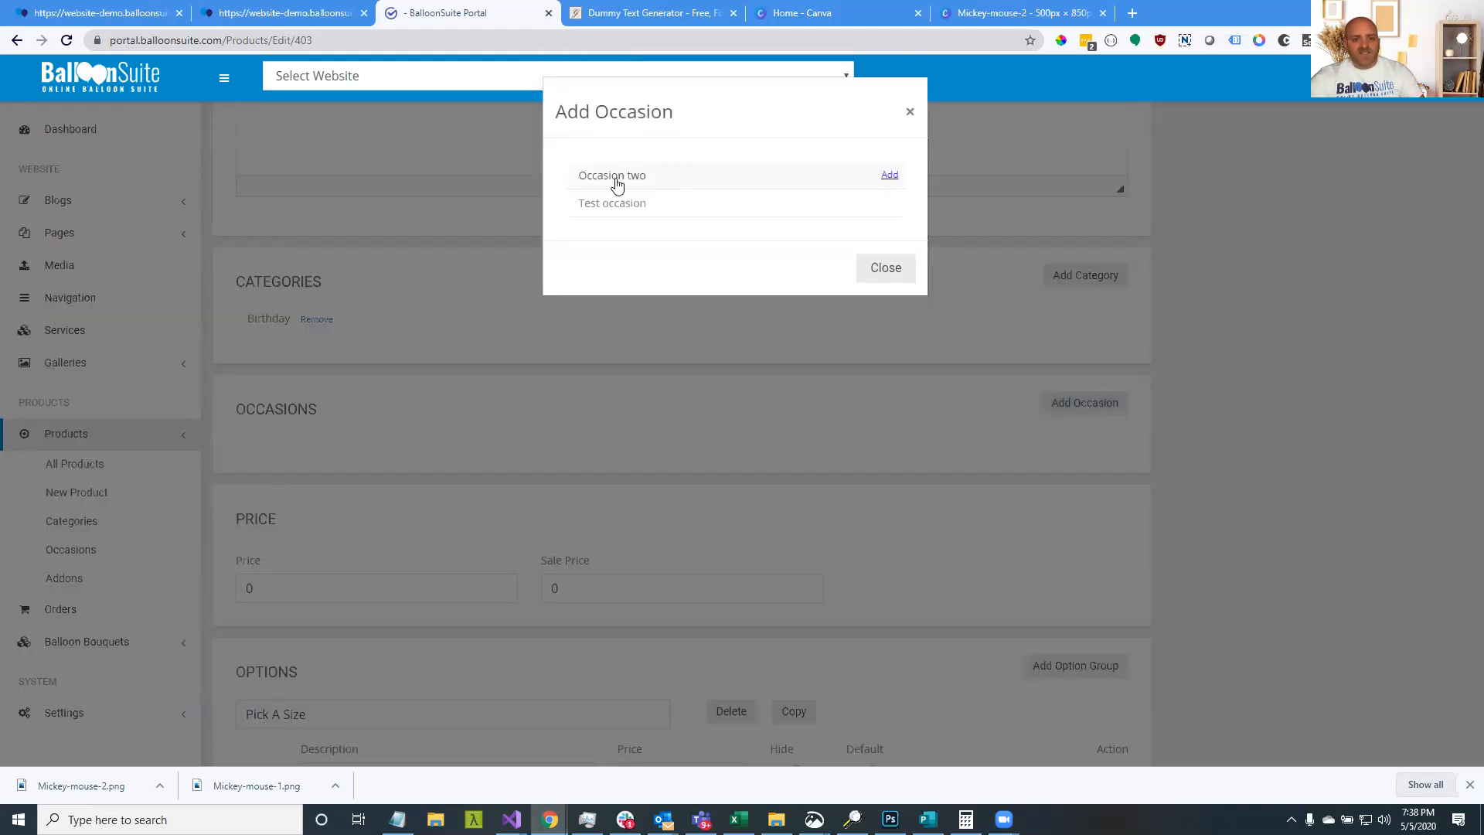
click(889, 176)
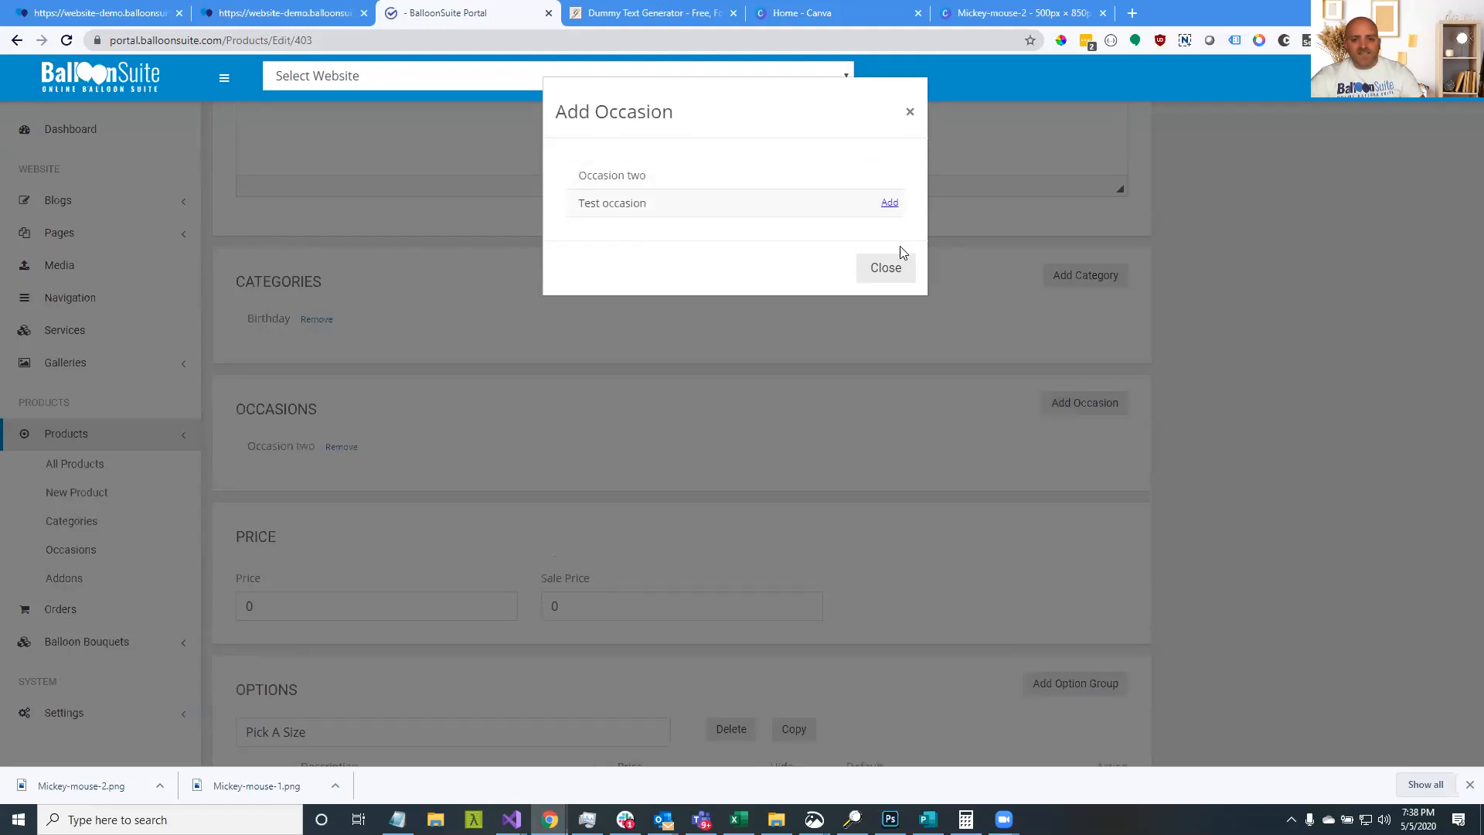
click(899, 263)
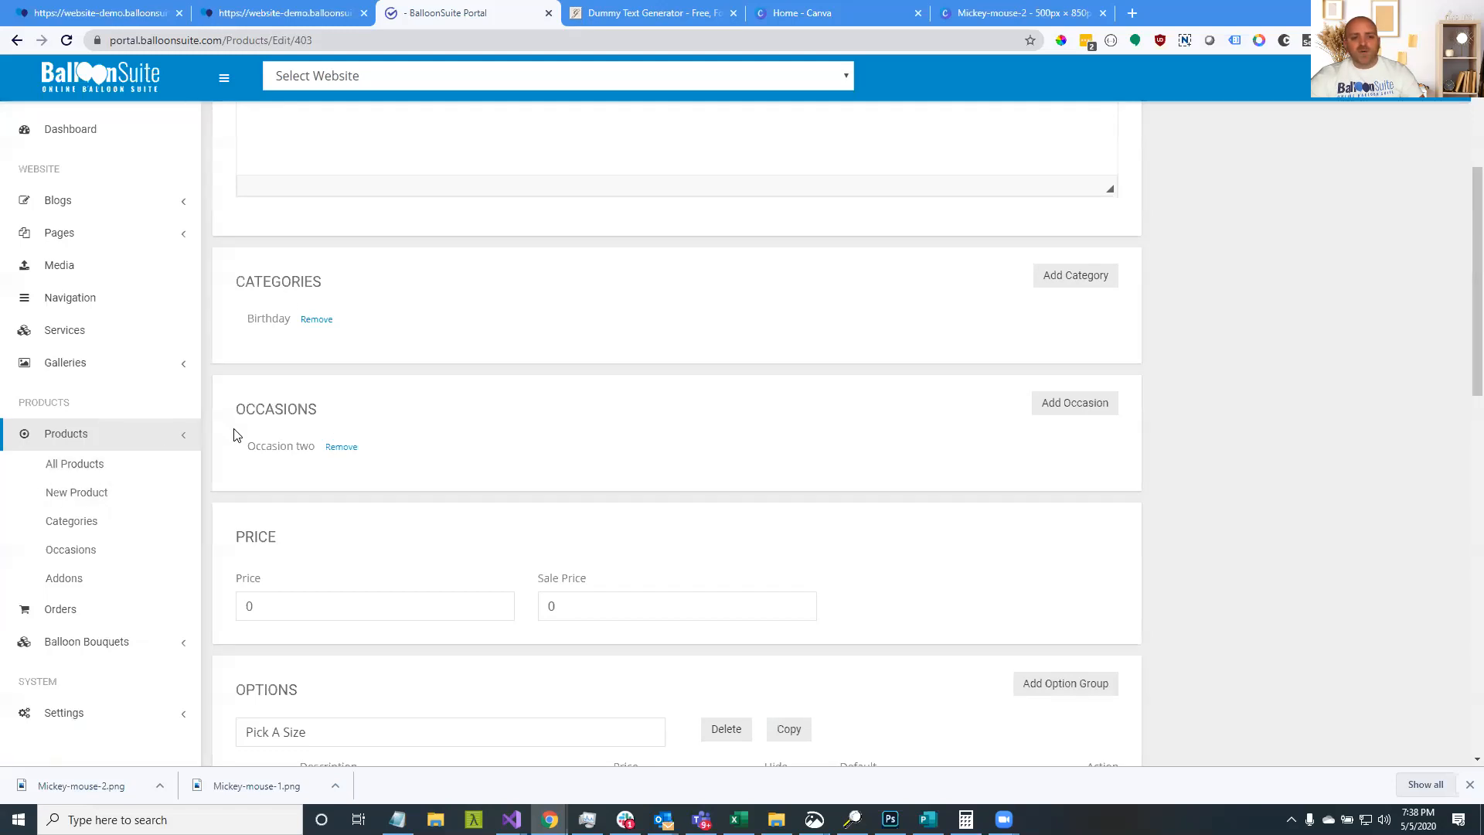
triple_click(289, 449)
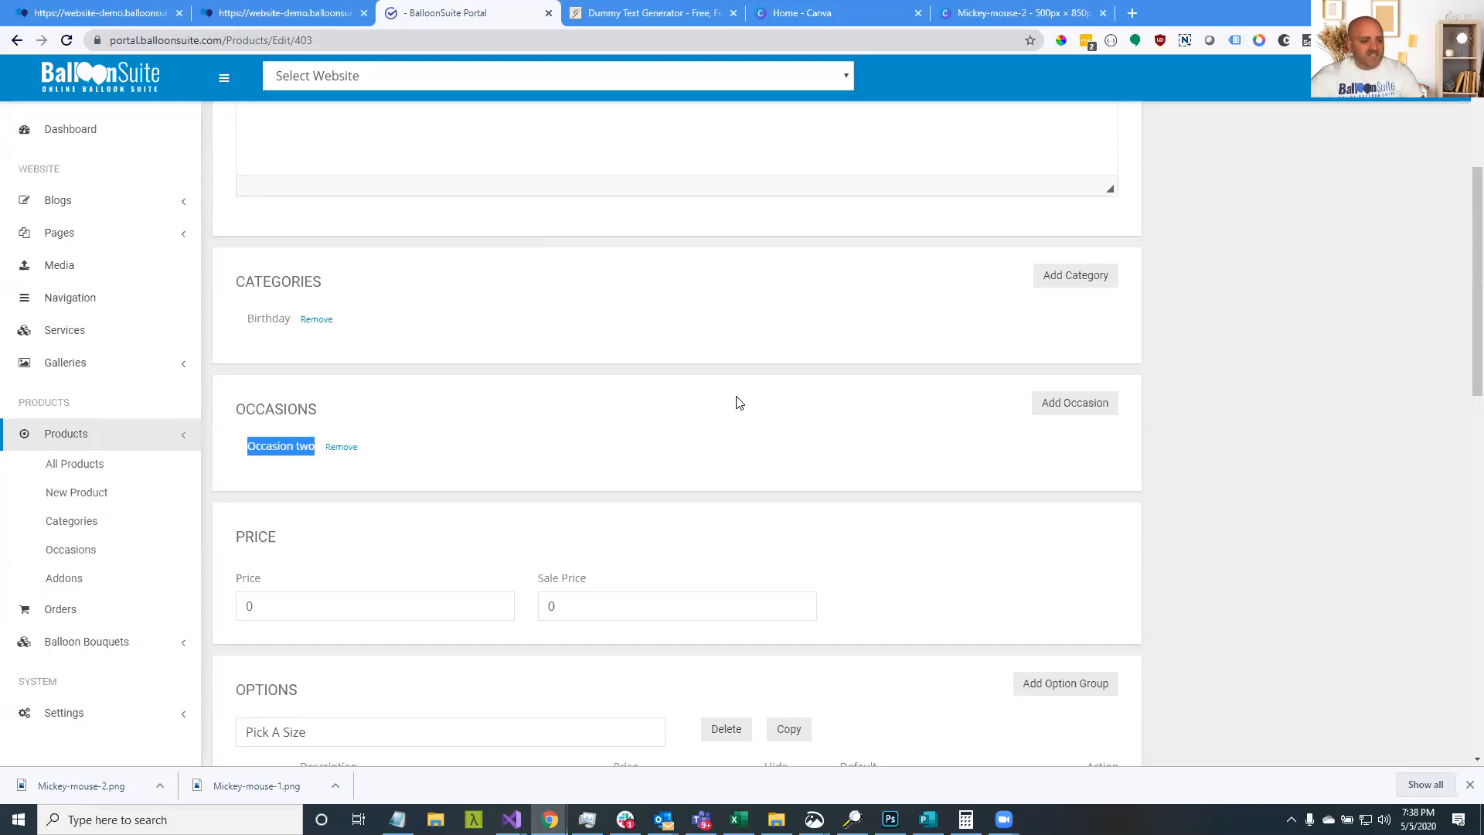
scroll(737, 402, down, 1)
scroll(737, 403, down, 1)
scroll(737, 403, up, 4)
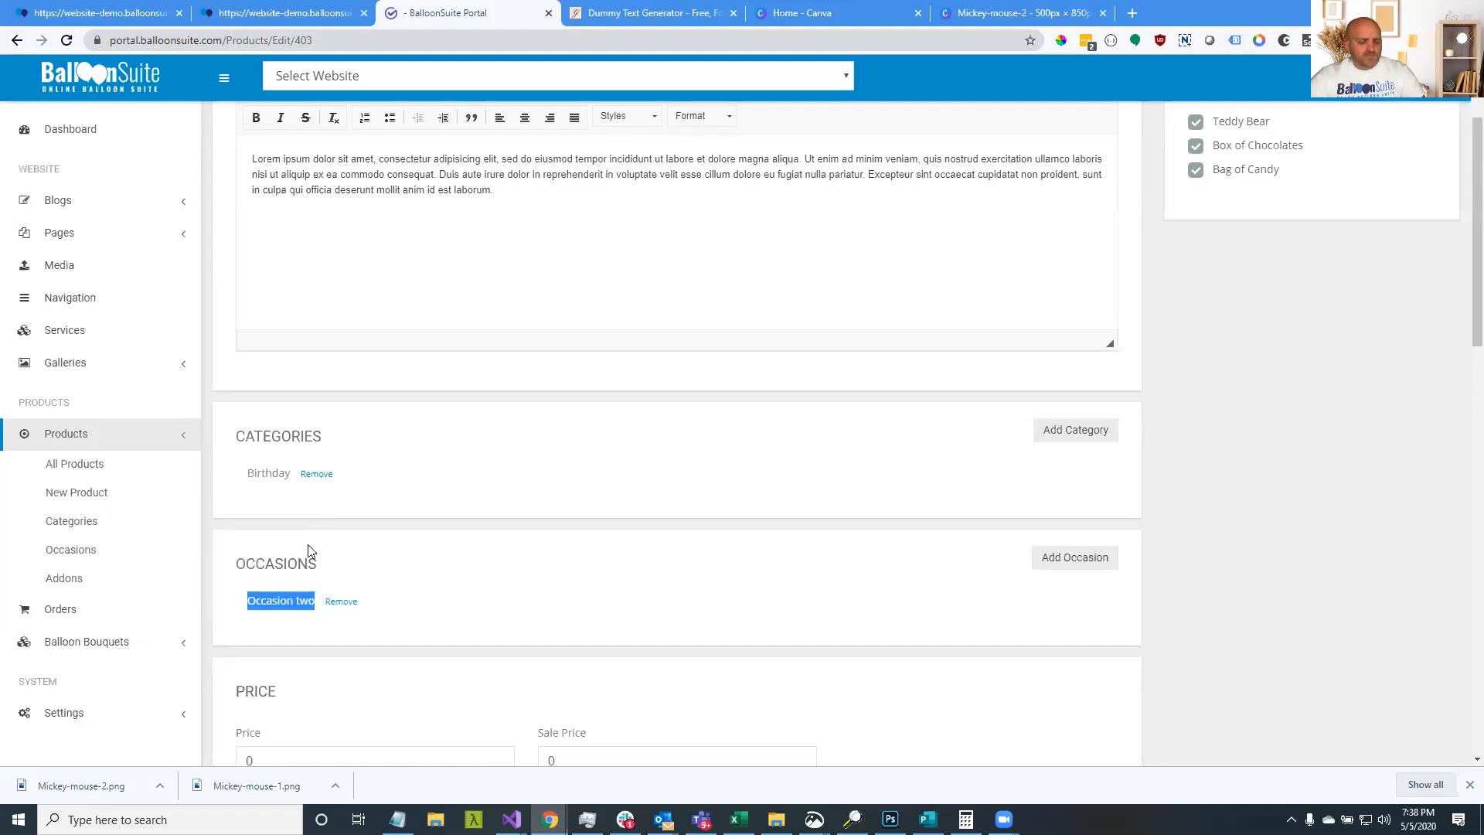
On the storefront, start a Let Us Create It order and select the Supreme bouquet at $69.99
click(275, 11)
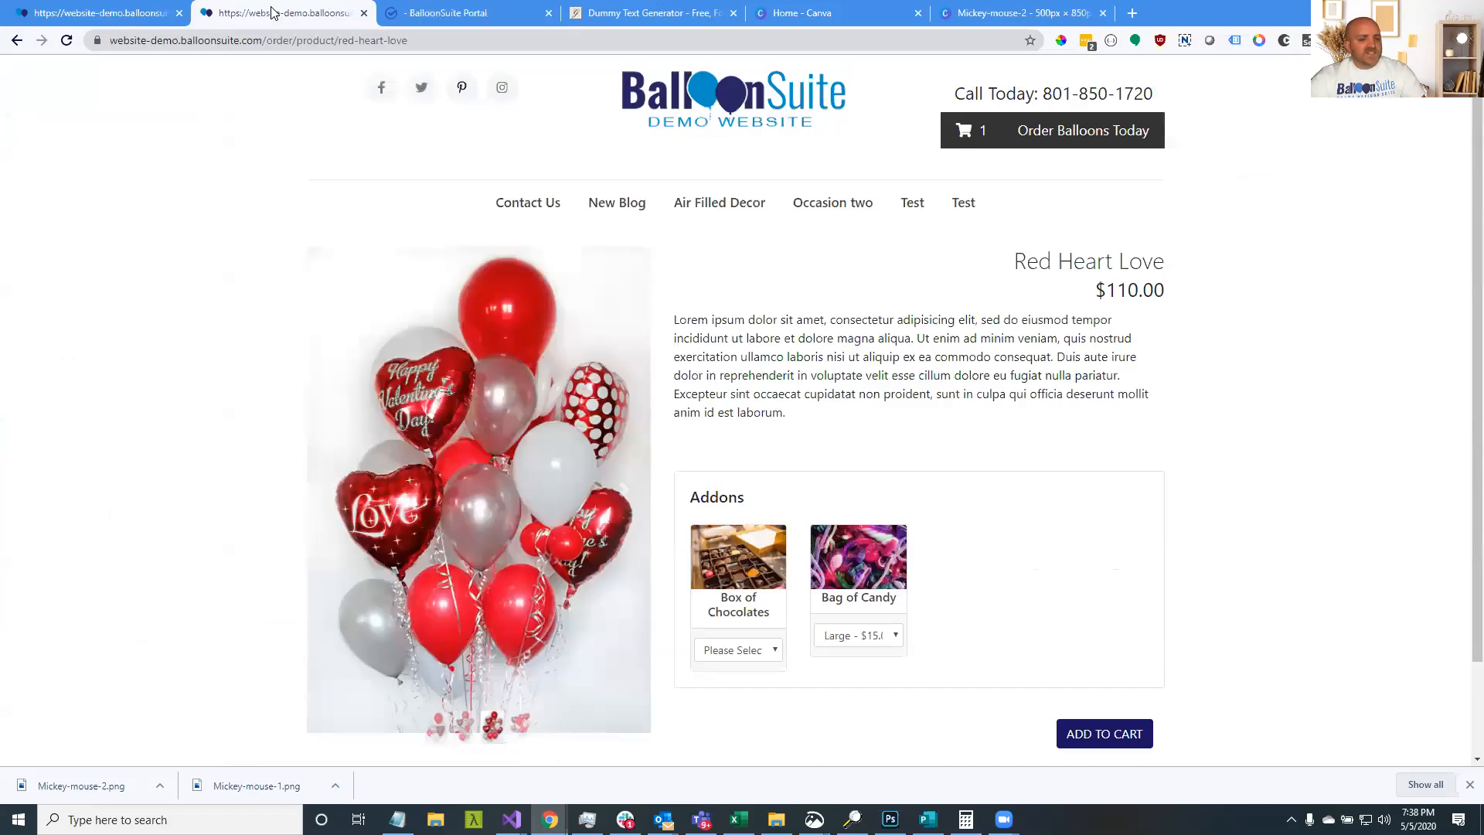
click(1067, 132)
click(801, 378)
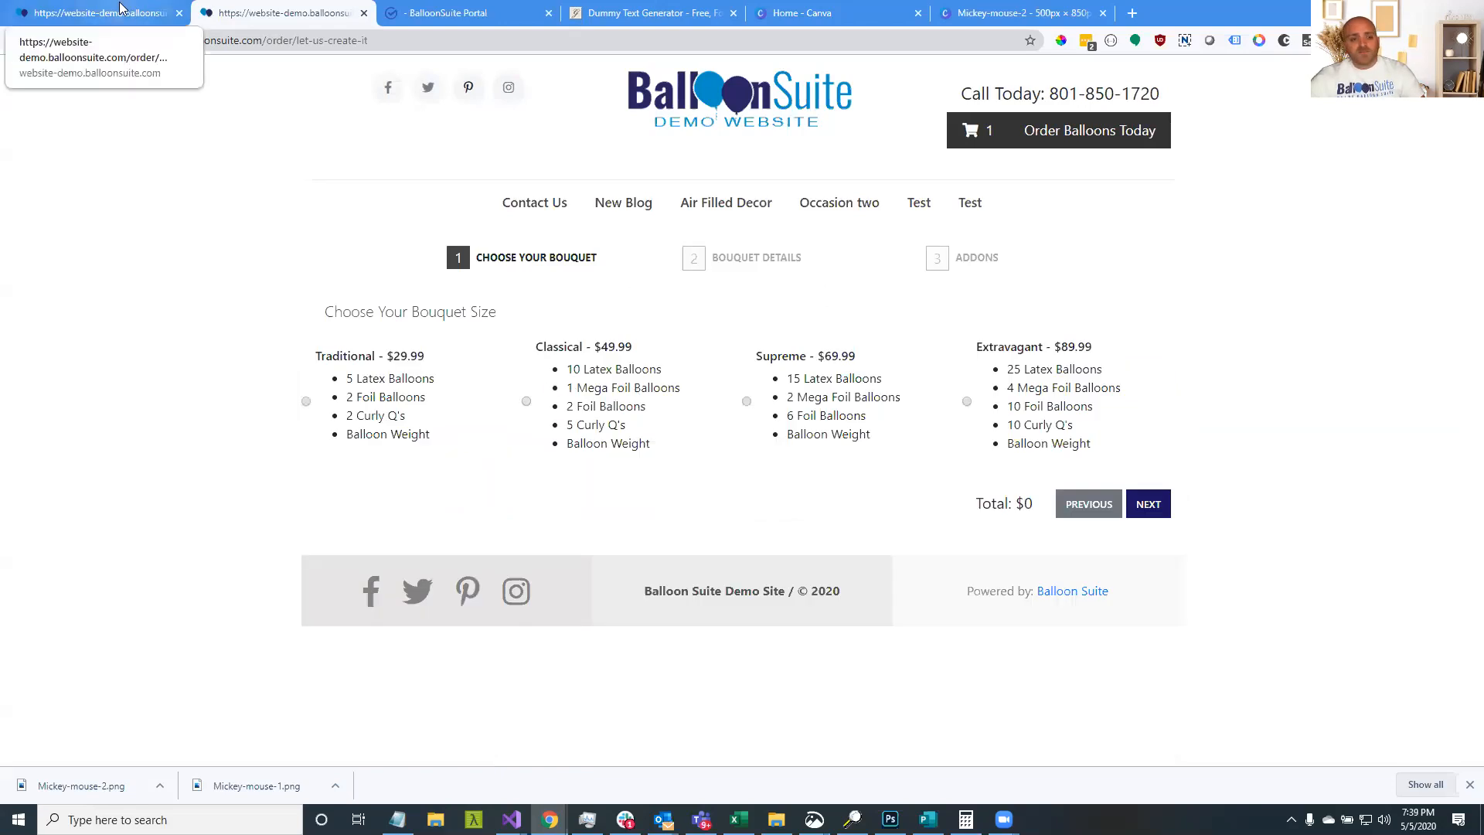
click(604, 370)
click(809, 382)
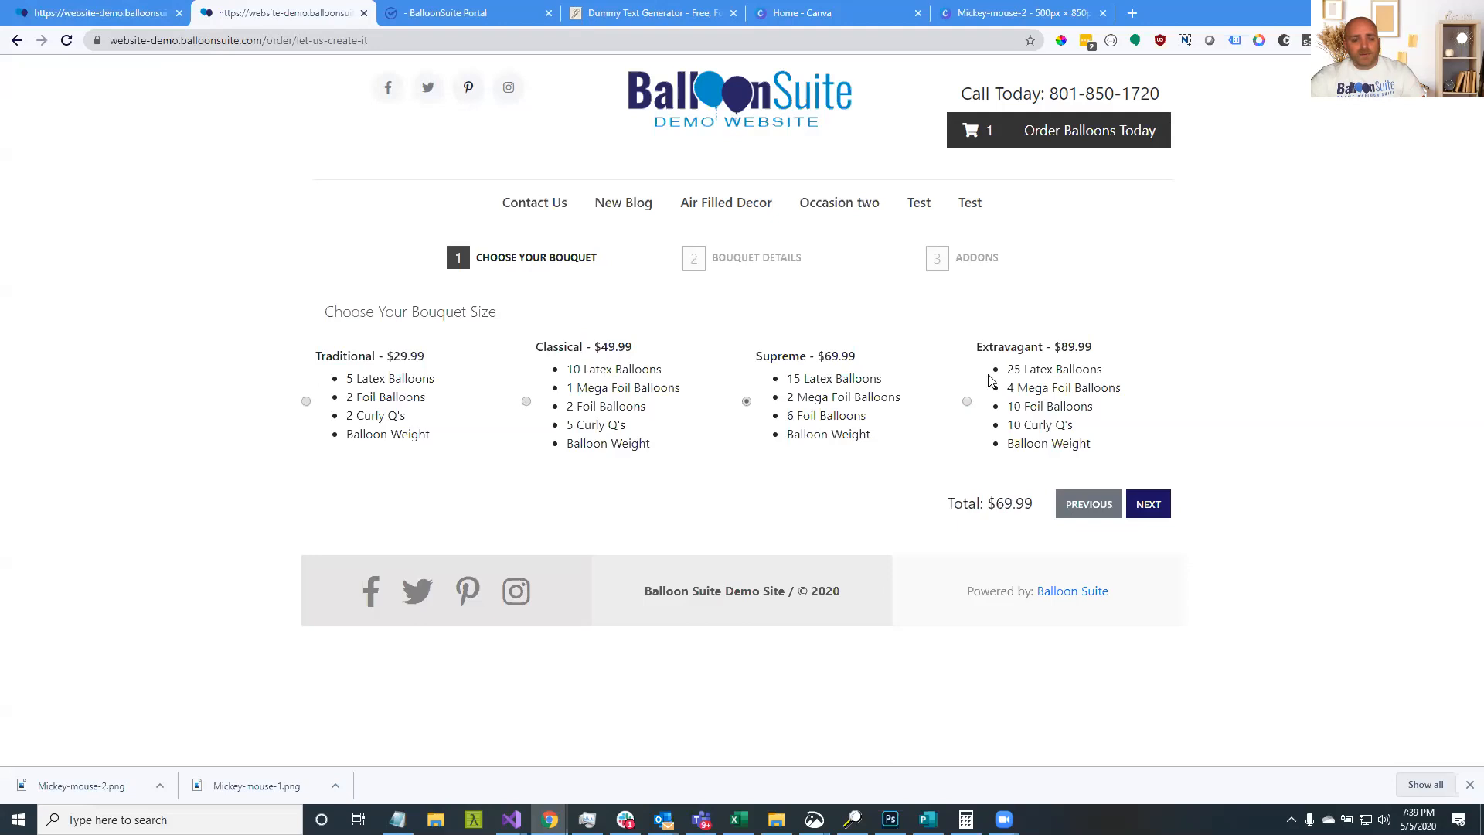
Close the Birthday category tab and compare the Traditional and Classical bouquet contents
click(90, 9)
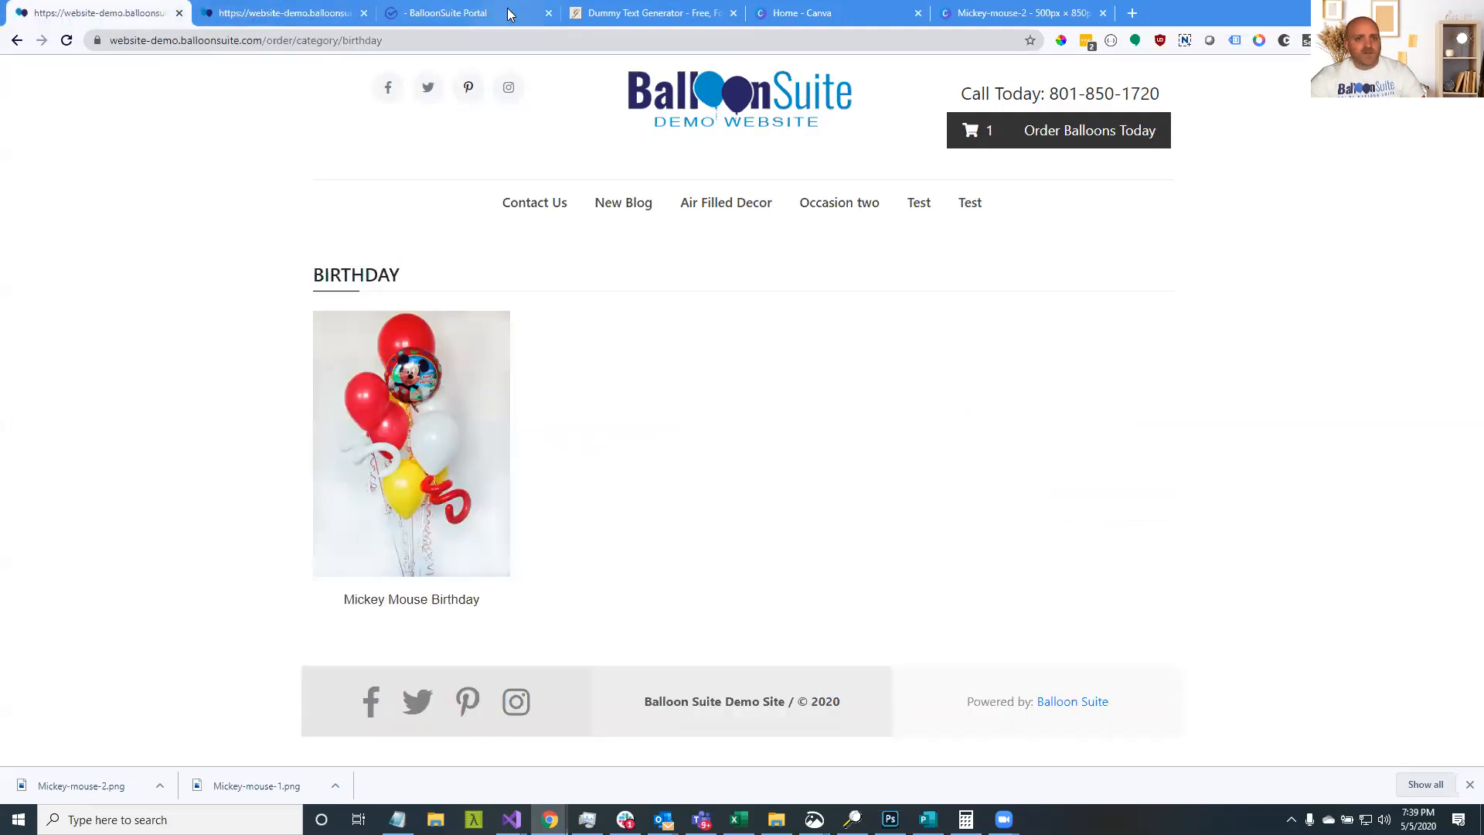
click(178, 13)
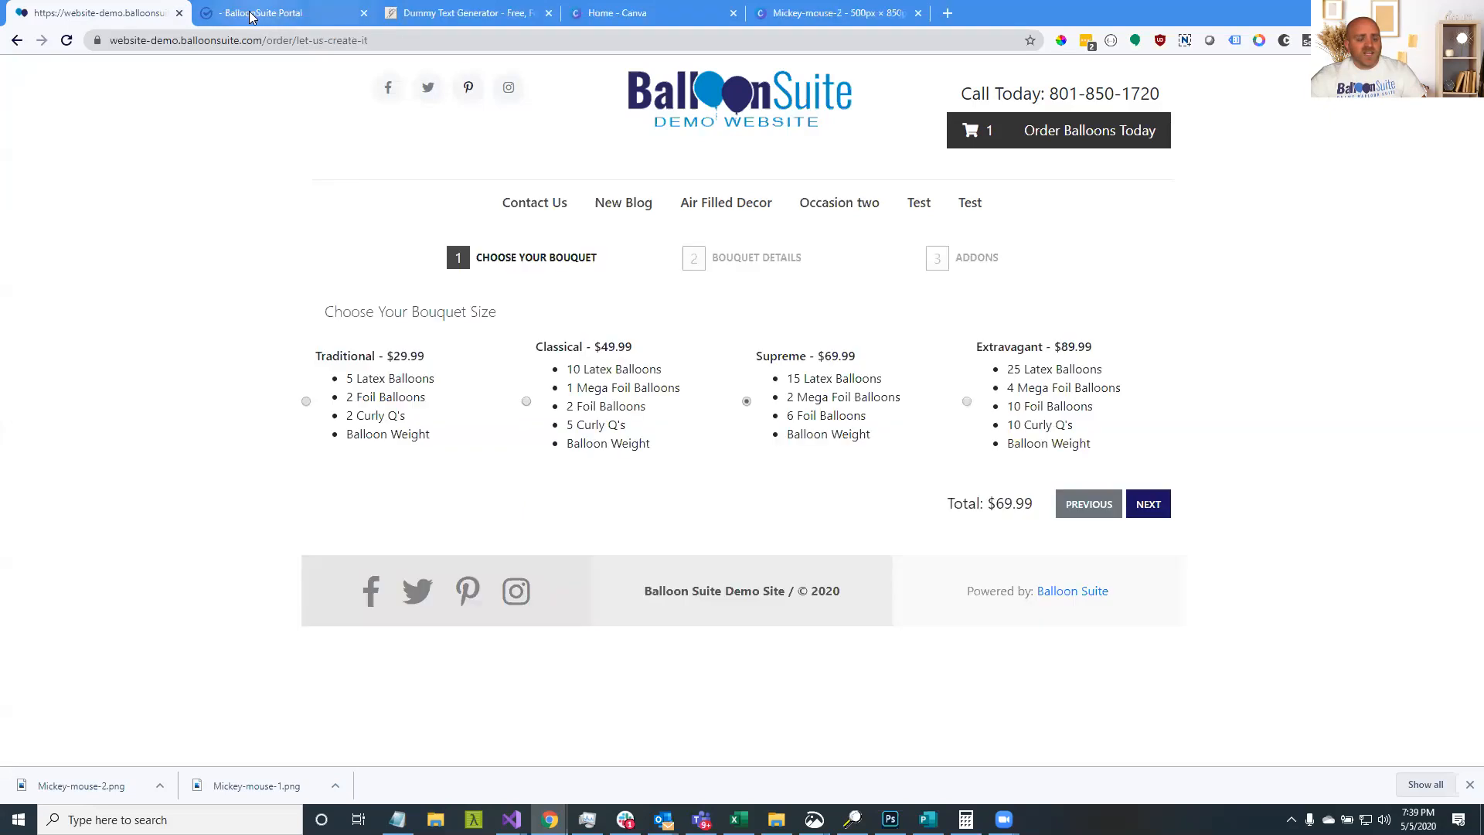
drag(341, 356, 437, 433)
drag(603, 389, 630, 447)
Choose the Extravagant bouquet and set the occasion to Air Filled Decor
click(1017, 420)
click(1149, 504)
click(562, 366)
click(546, 401)
click(537, 369)
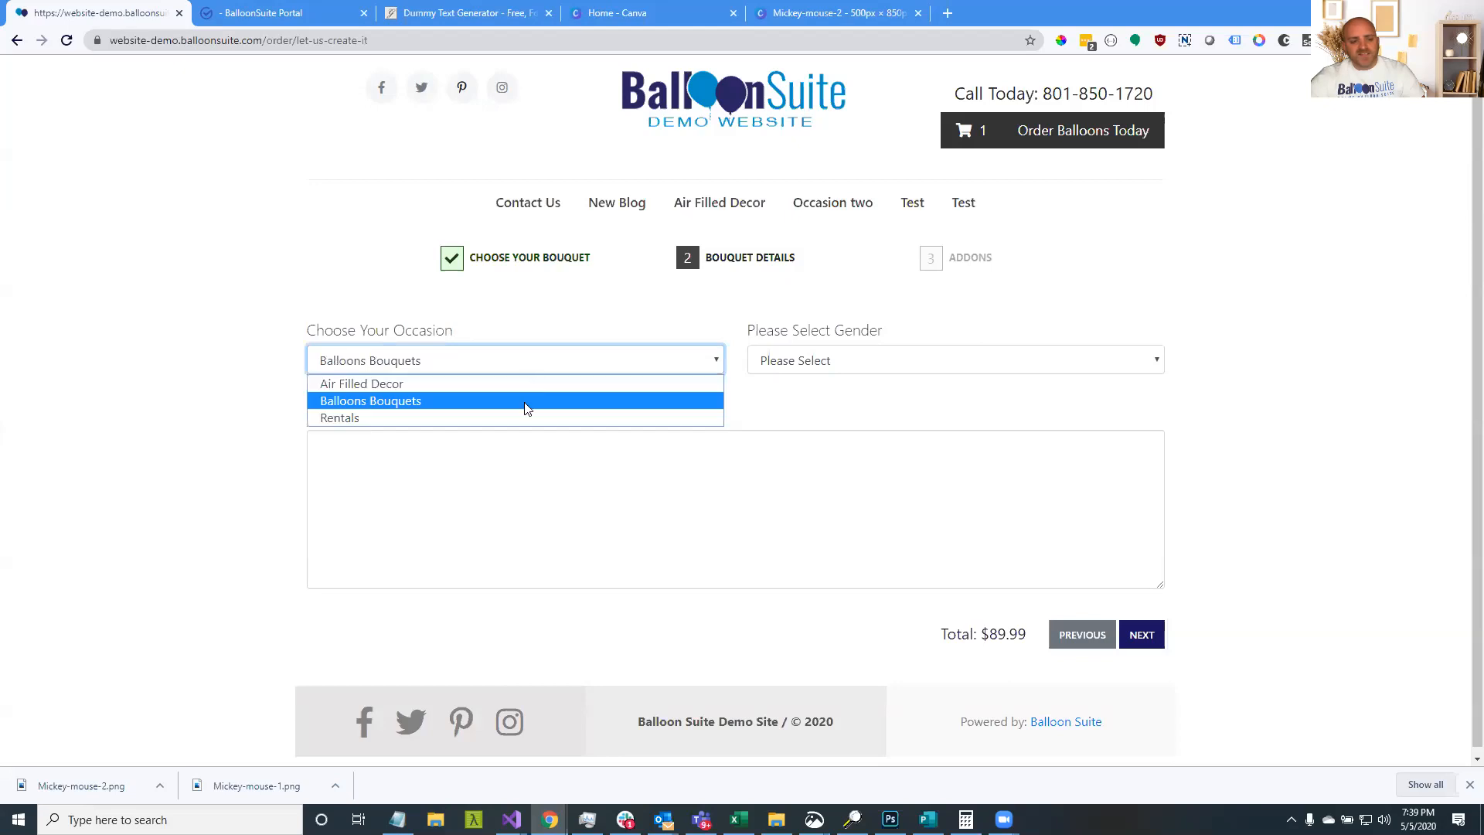
click(590, 382)
Set the bouquet's gender to Male after trying Female and Gender Neutral
click(793, 366)
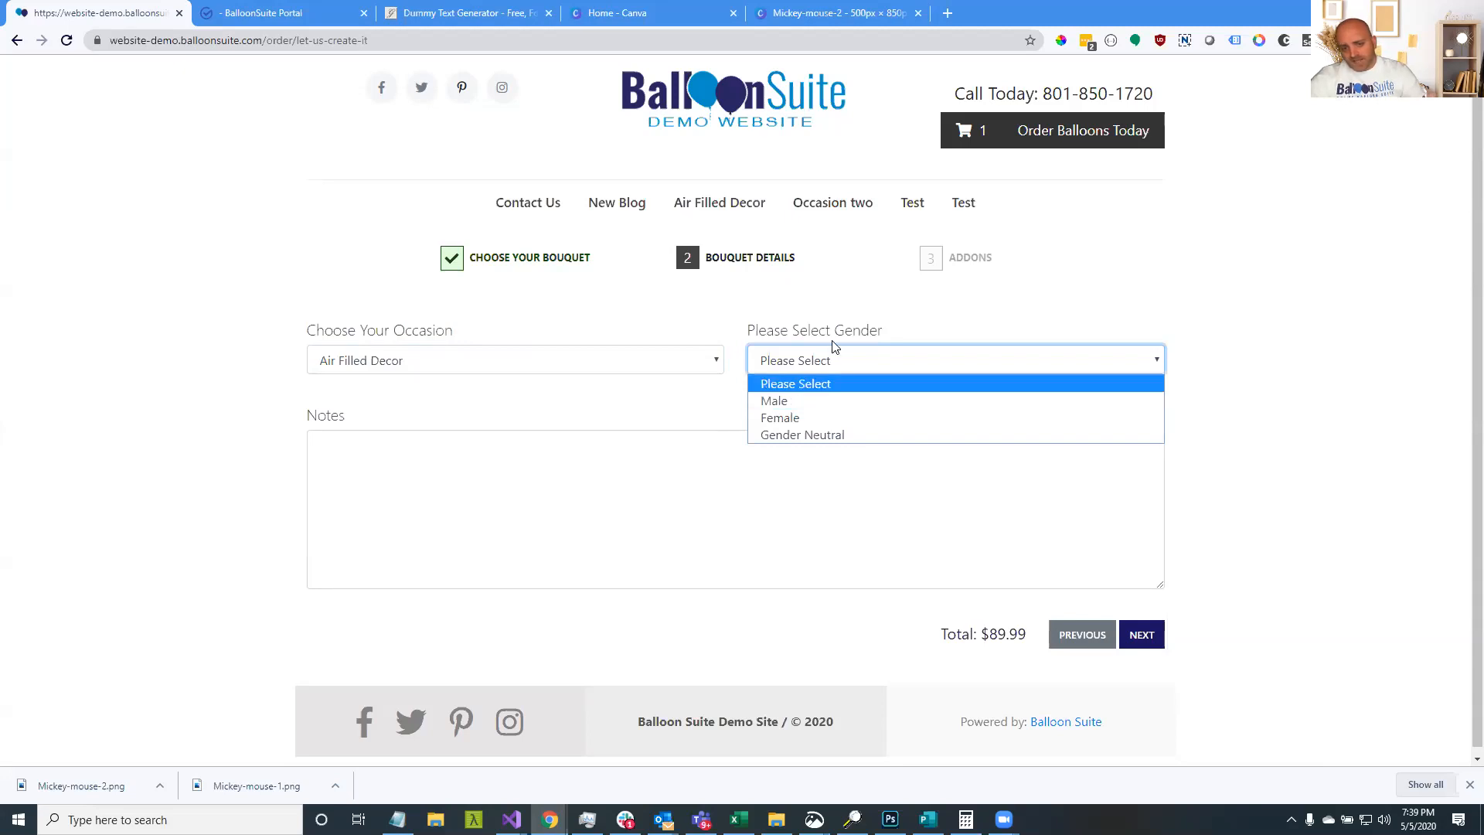
click(821, 407)
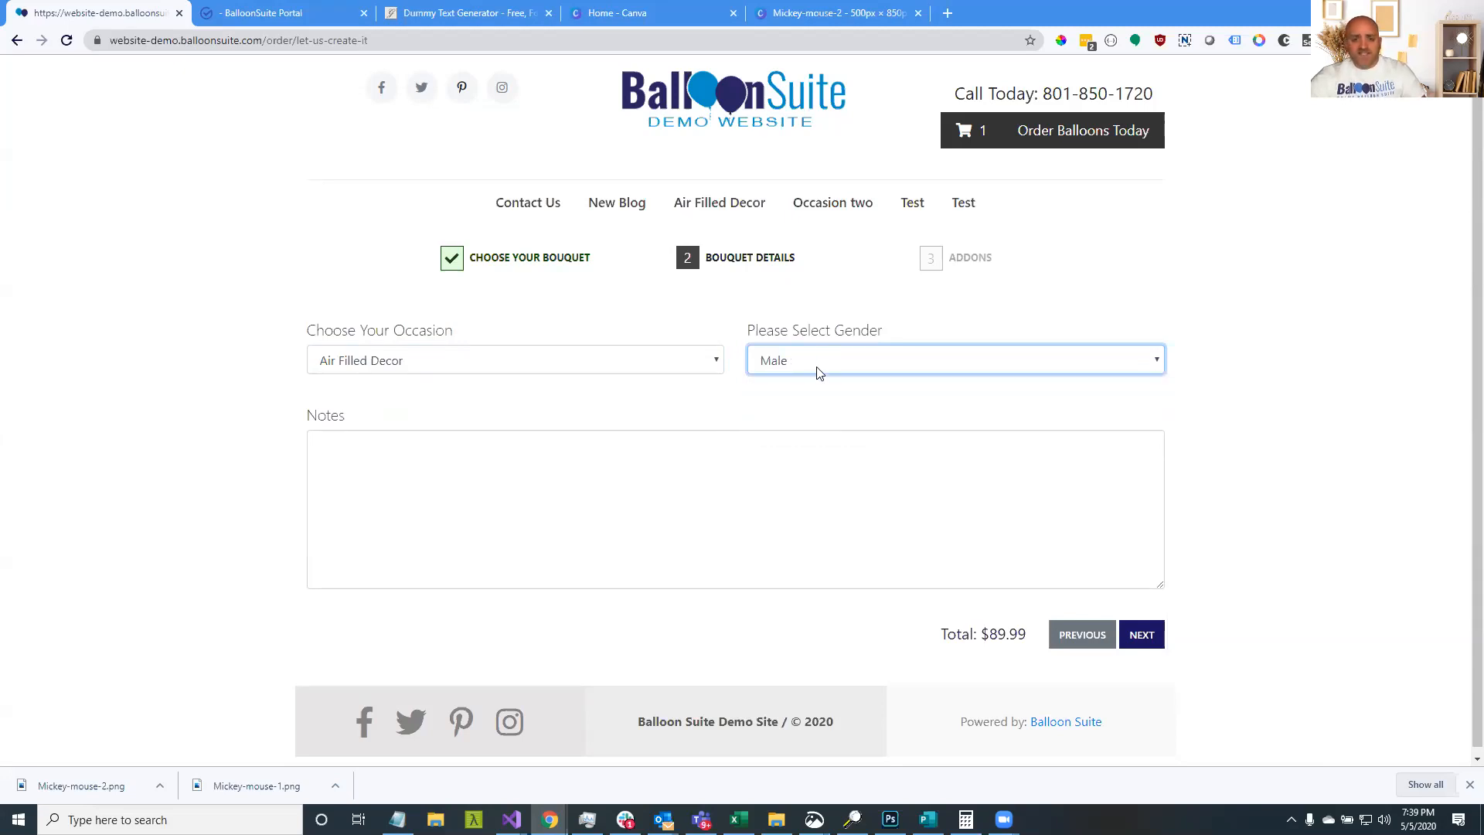
click(811, 367)
click(810, 419)
click(802, 357)
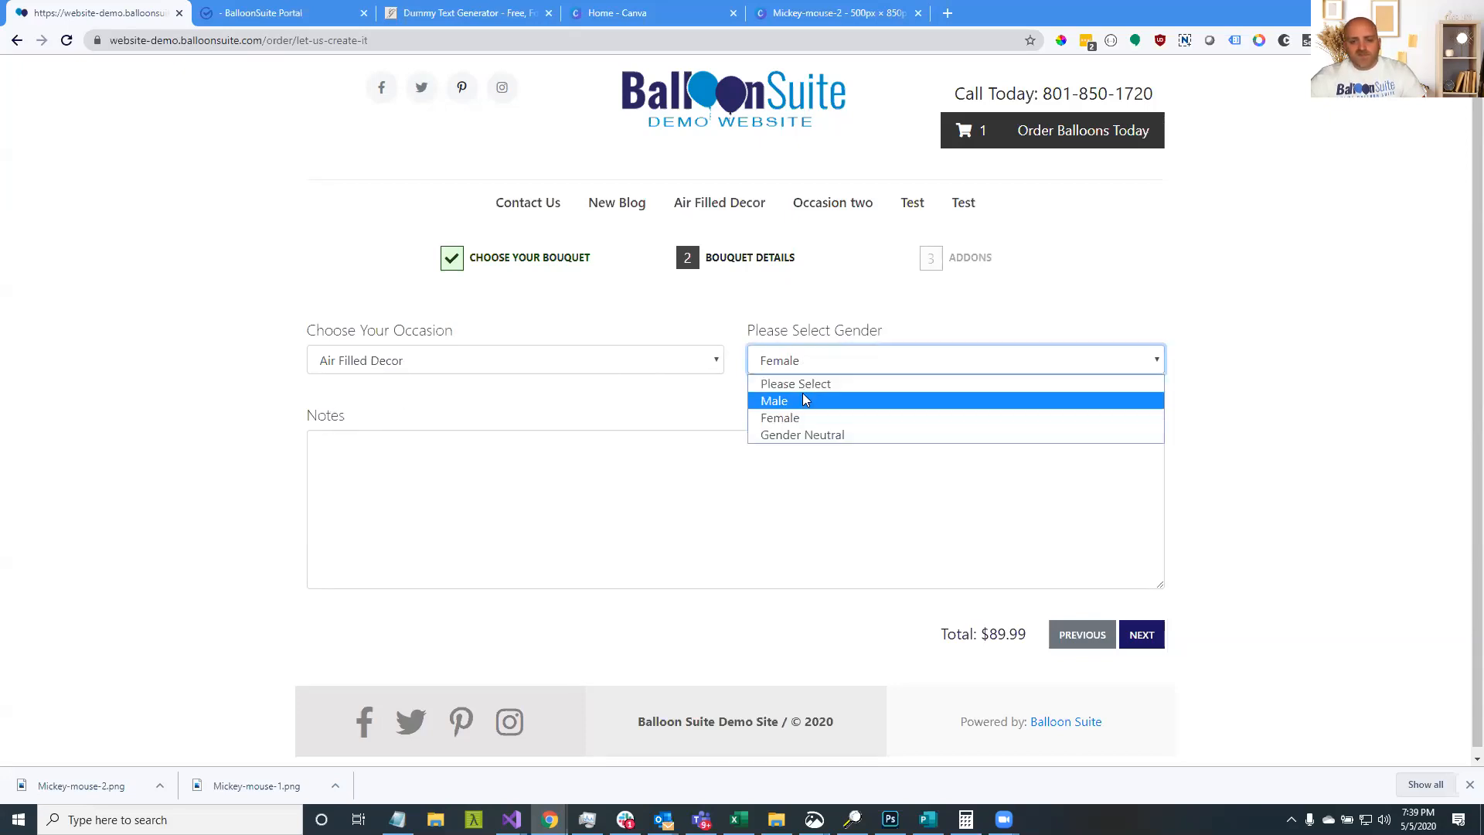
click(807, 435)
click(804, 368)
click(804, 384)
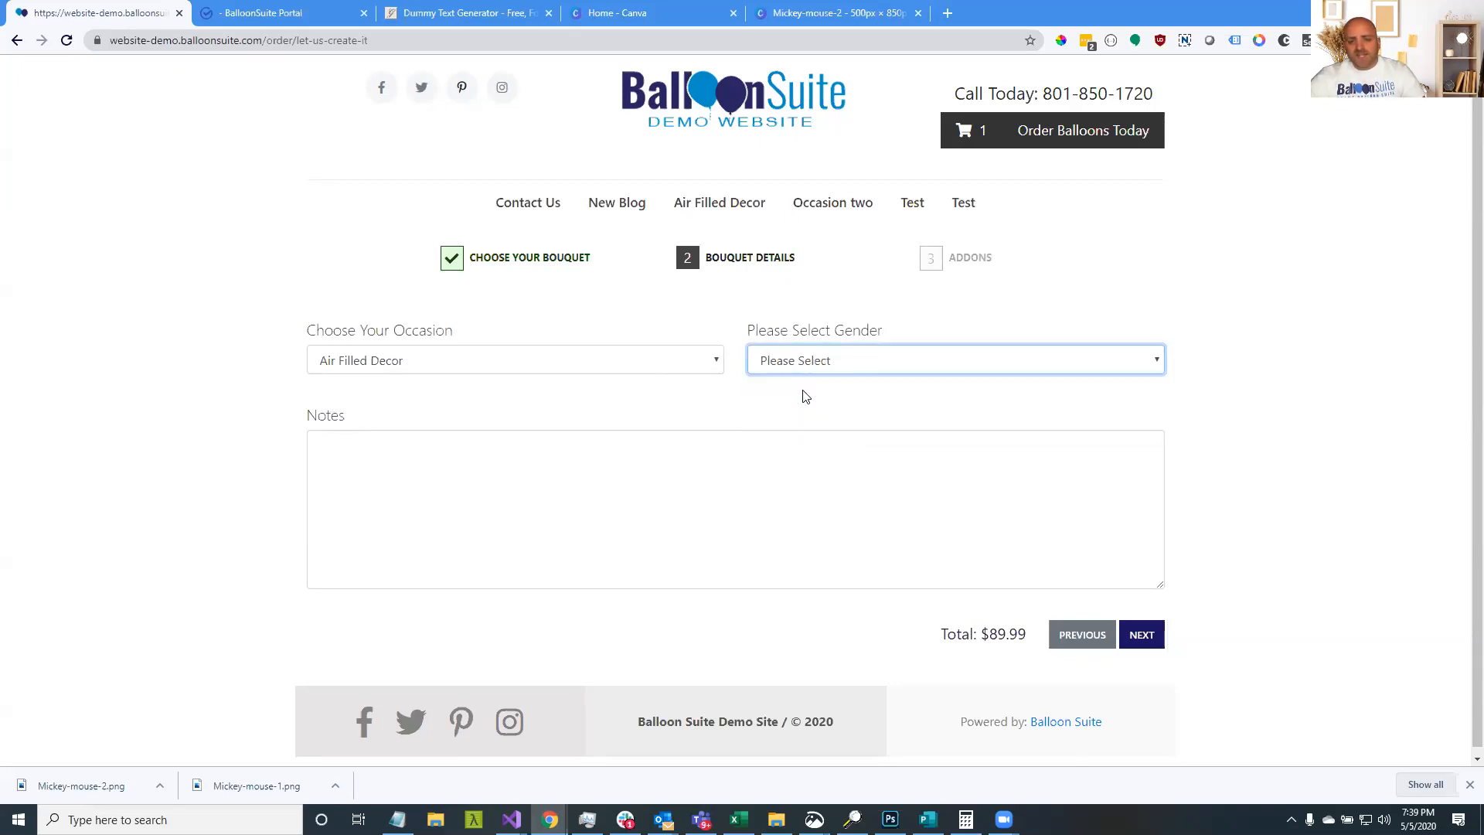
click(802, 352)
click(786, 398)
click(672, 383)
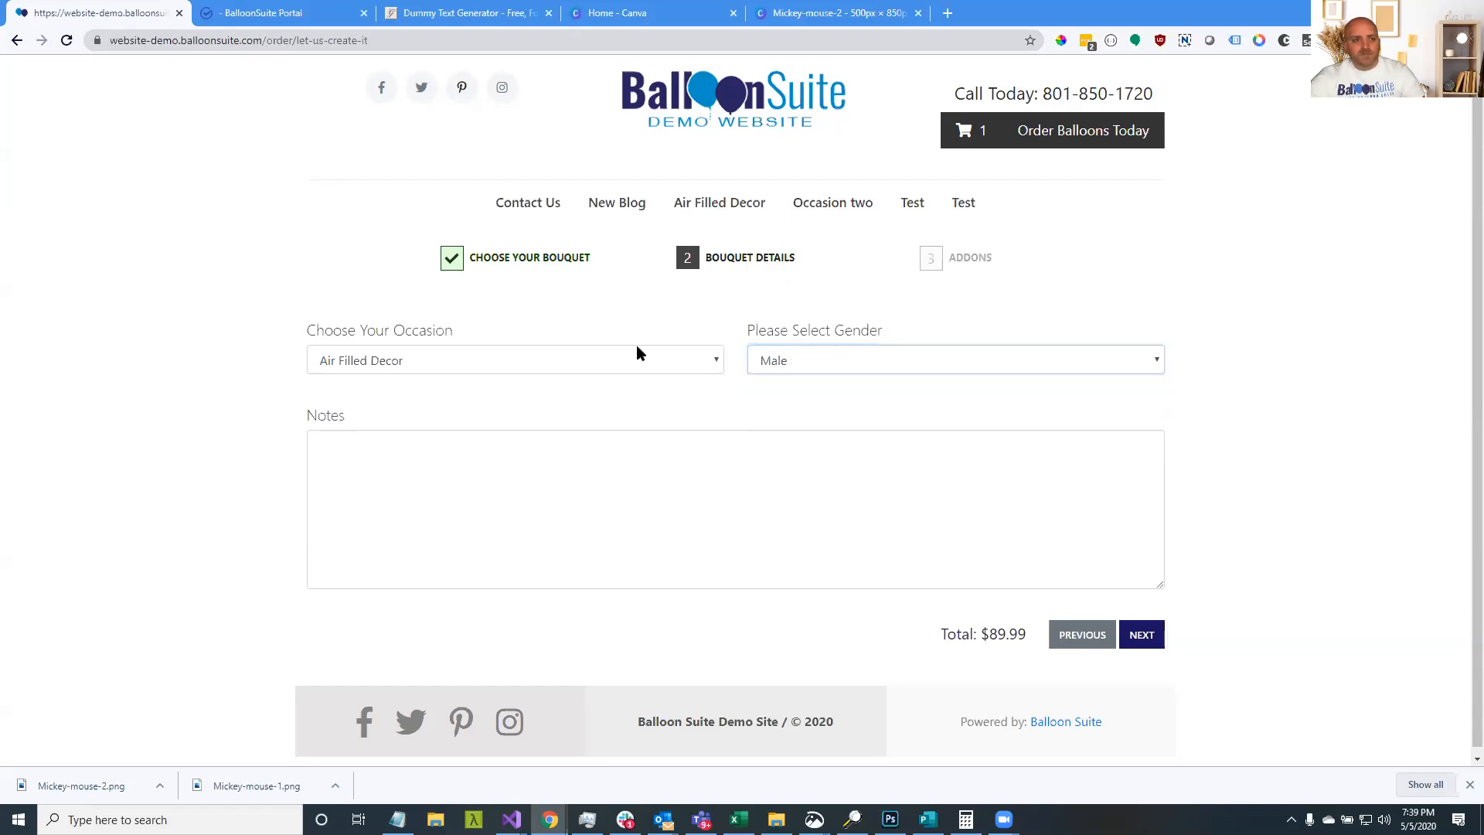
Add the order note 'adsfasdfa' and a Small - $15 box of chocolates add-on
click(642, 461)
text(adsfasdfa)
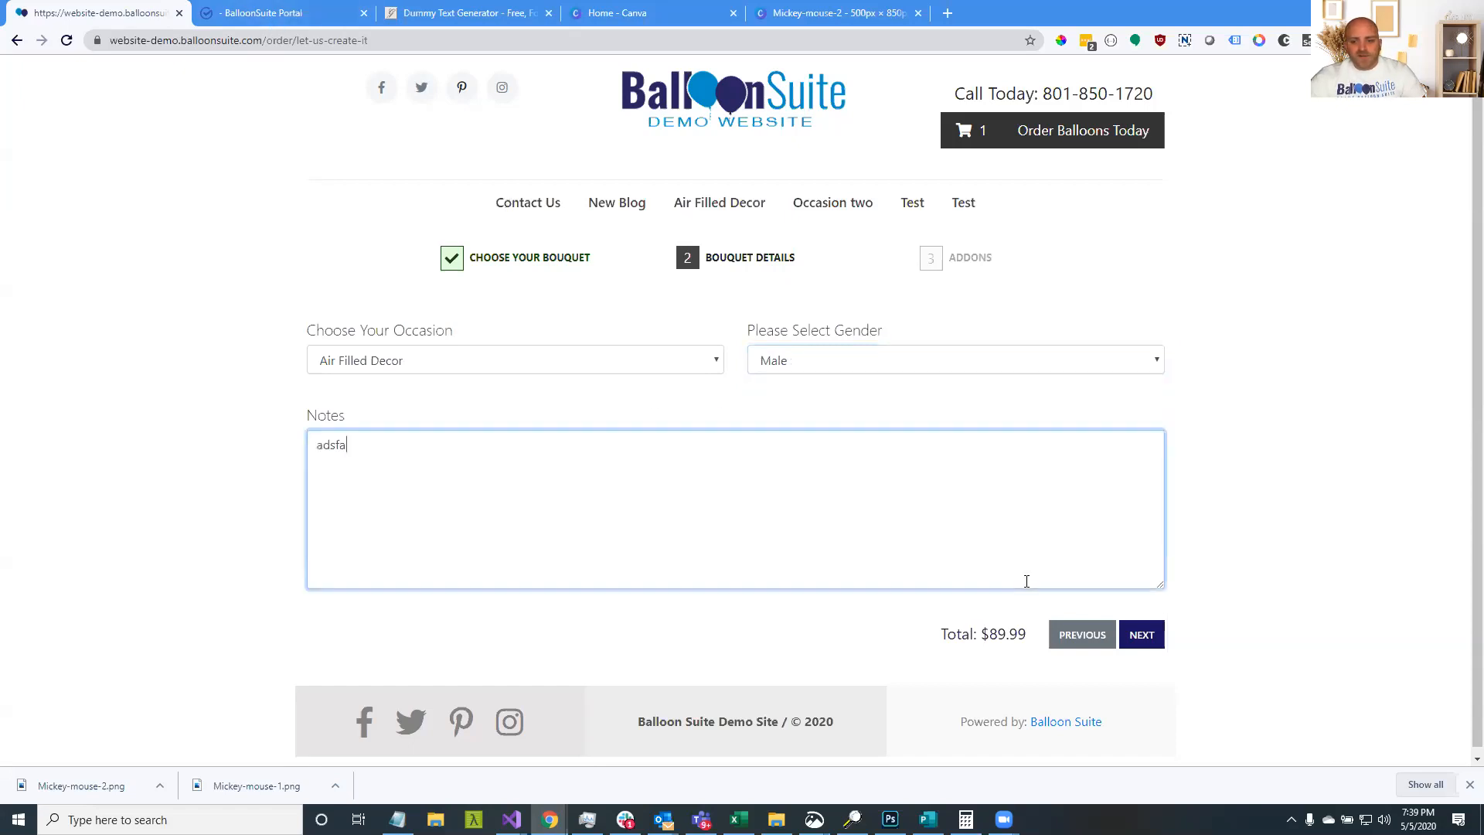
click(1139, 631)
click(662, 561)
click(656, 594)
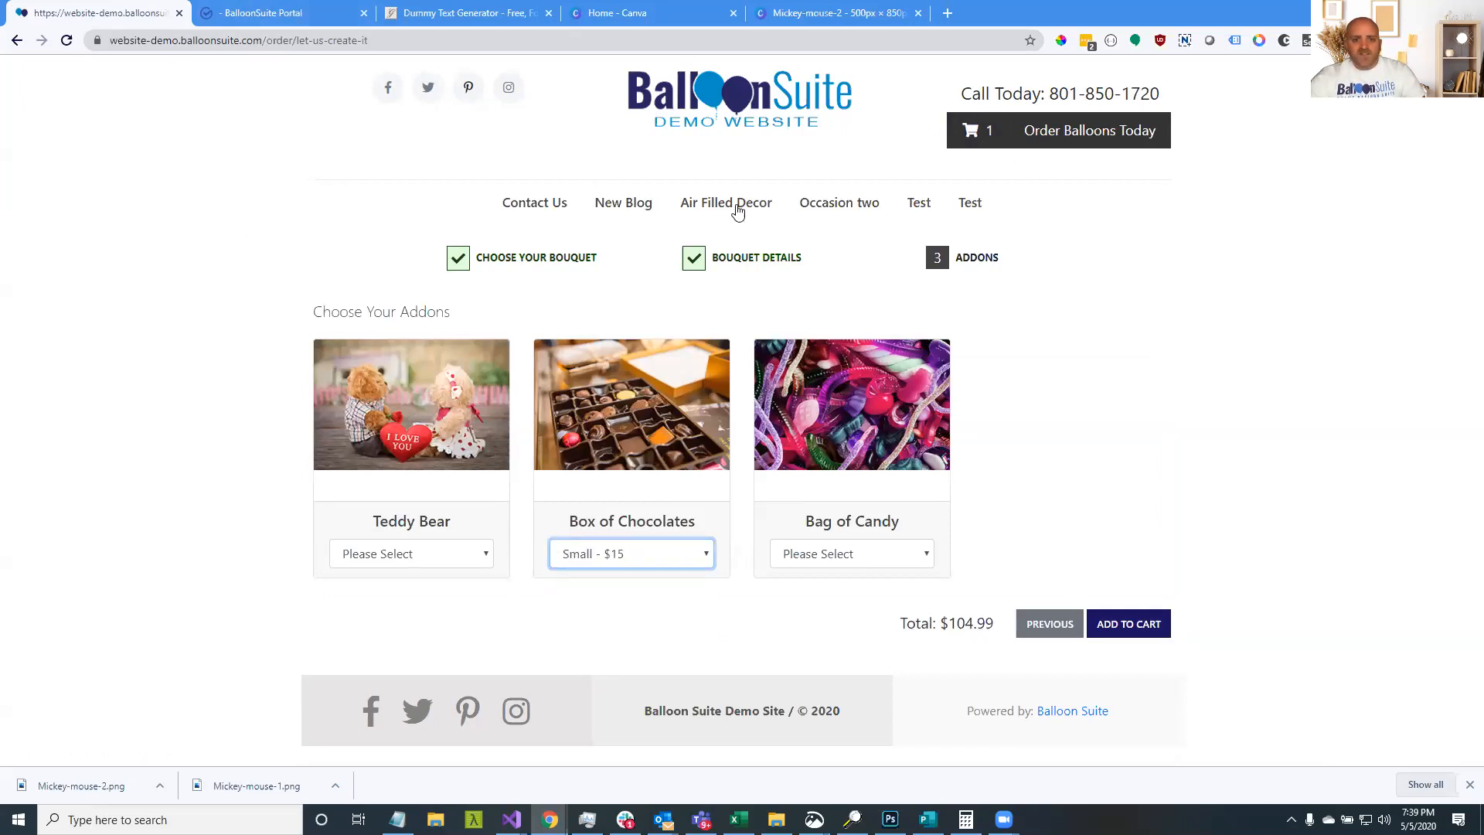
click(544, 258)
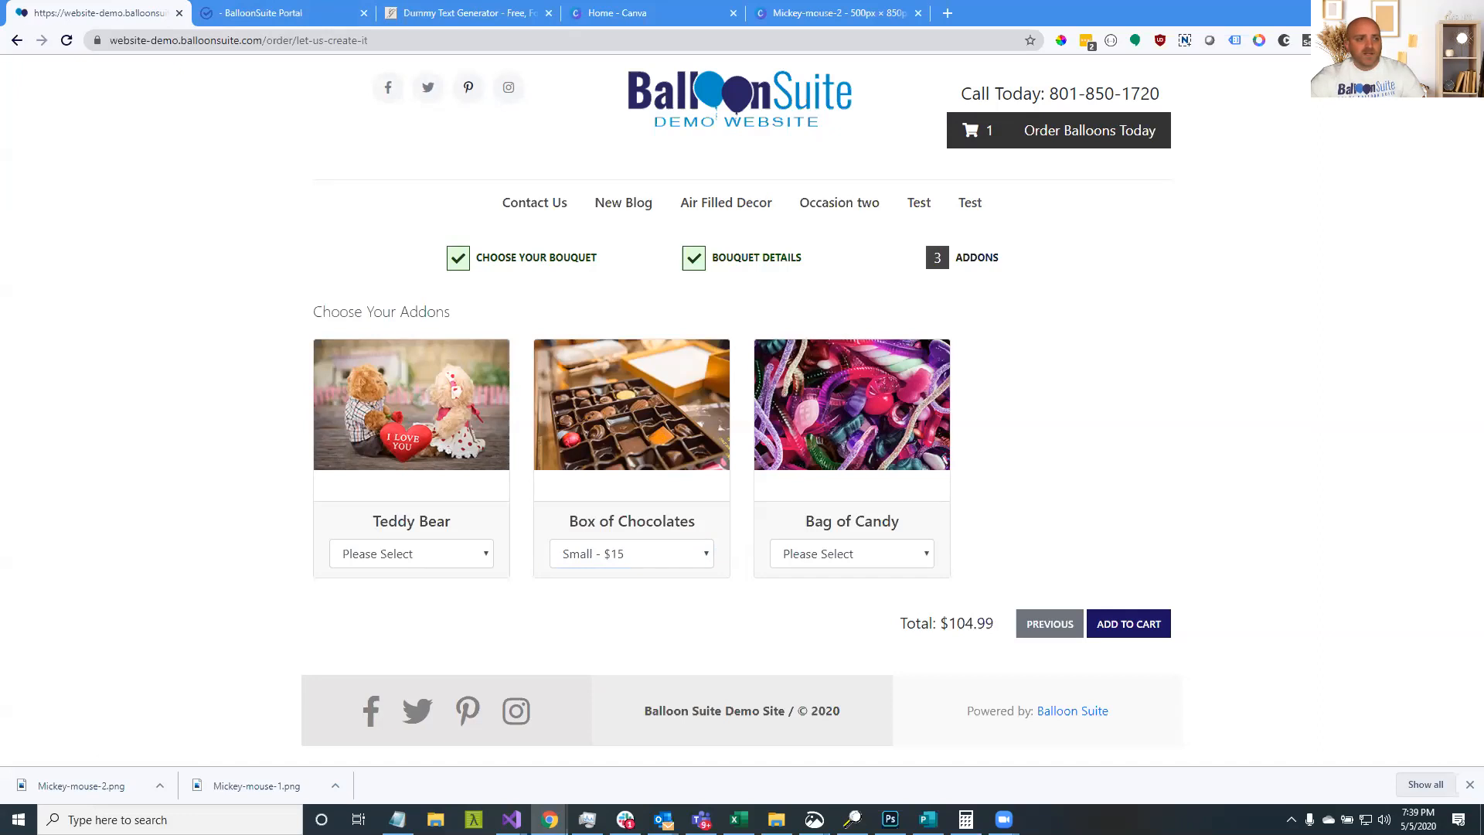
Go back to the how-to-order page and return to the Portal's Balloon Bouquets settings
click(16, 41)
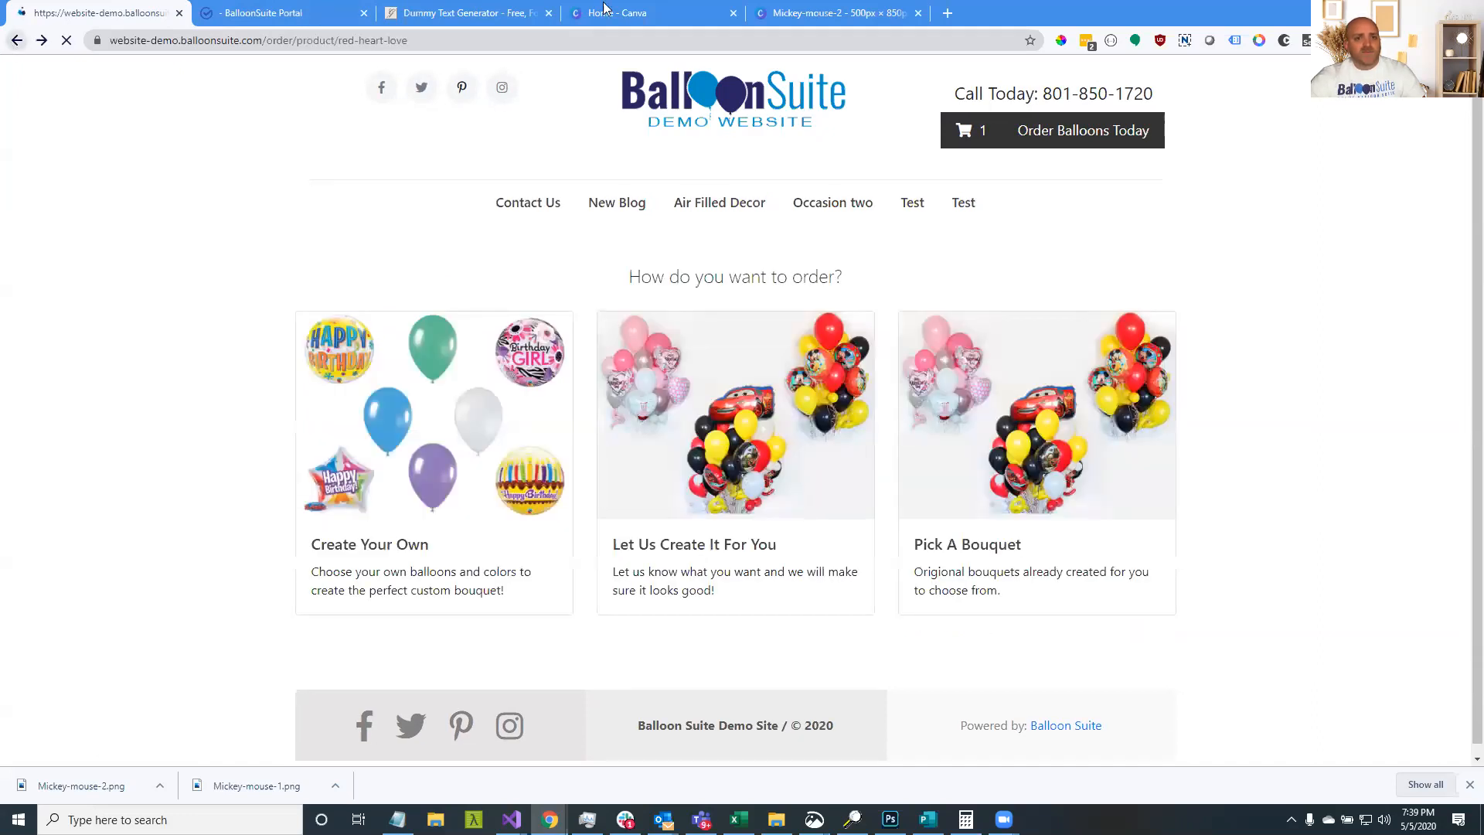
click(263, 12)
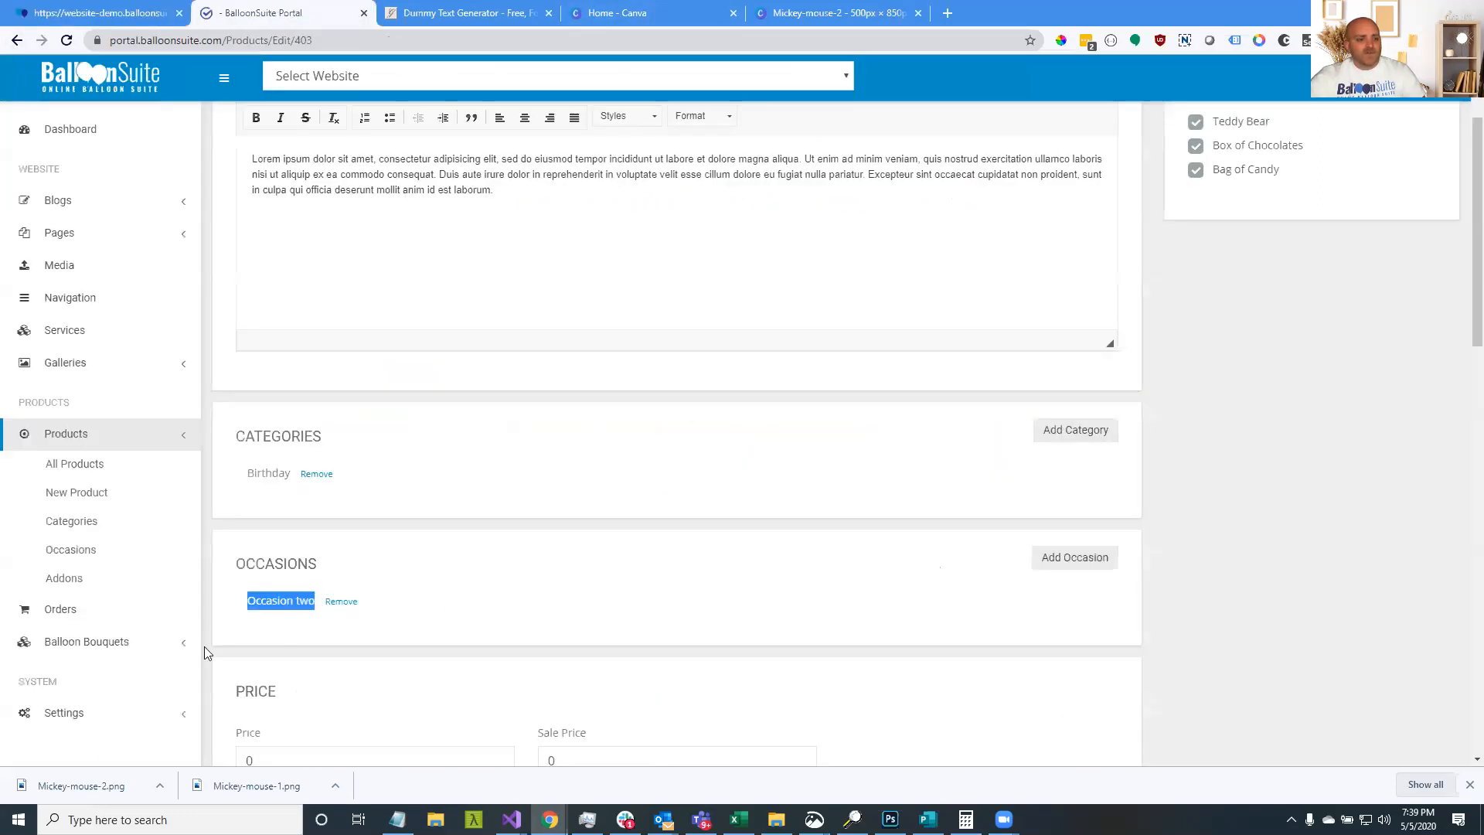
click(171, 641)
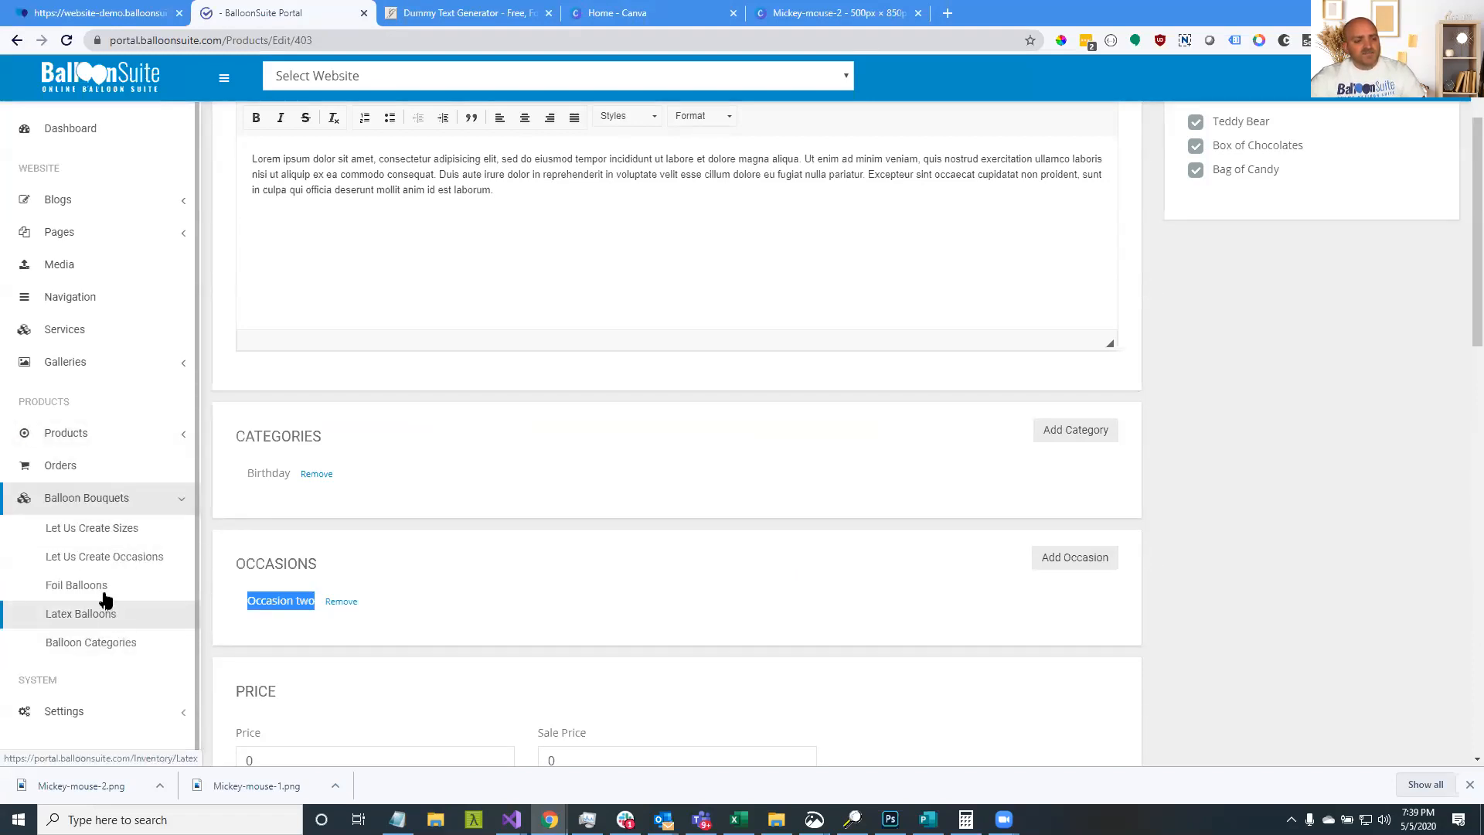
Delete the Traditional and Classical bouquet sizes on the Let Us Create Sizes page
click(119, 533)
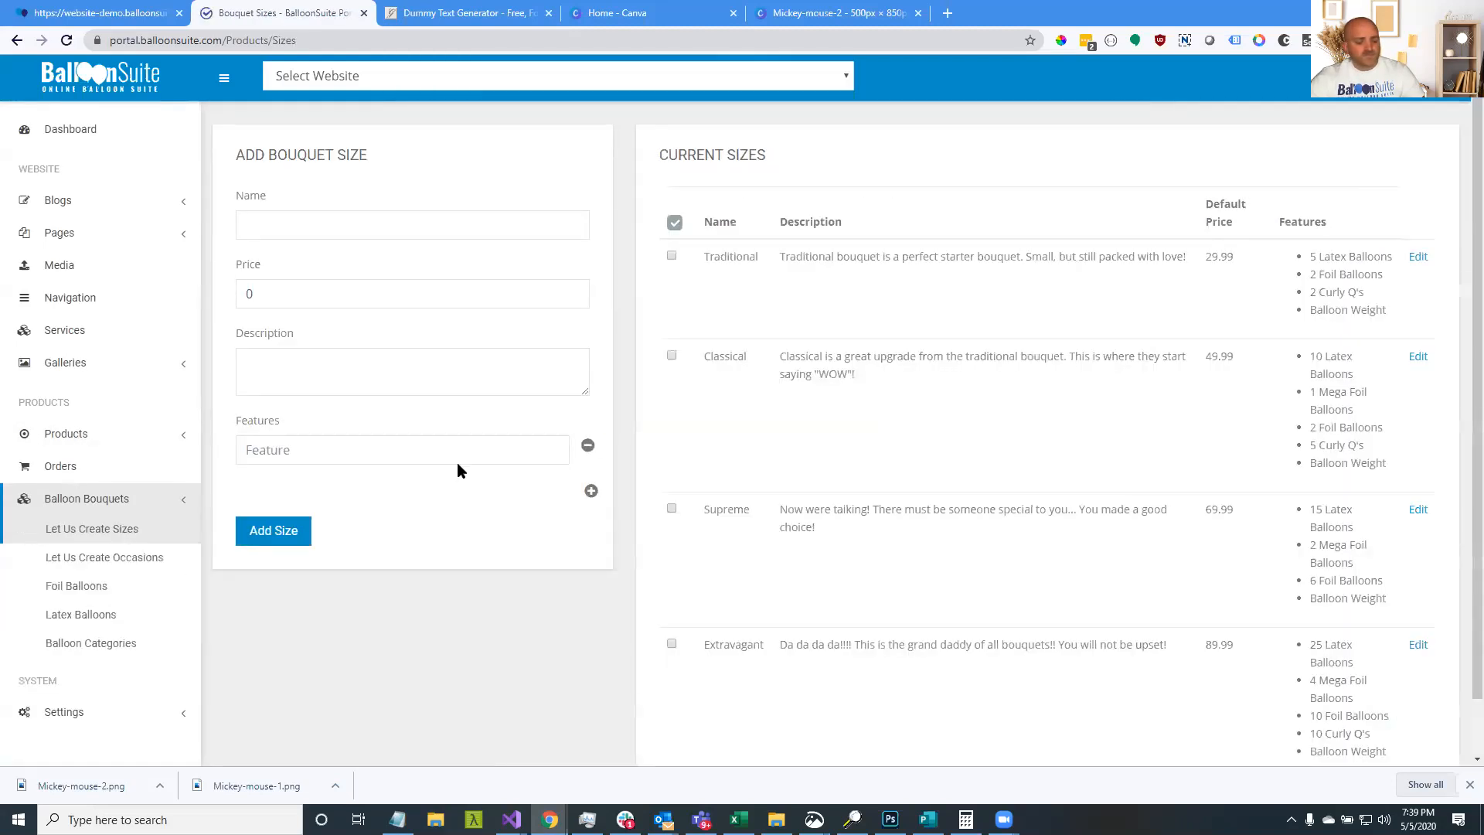
drag(789, 257, 1129, 263)
click(1419, 257)
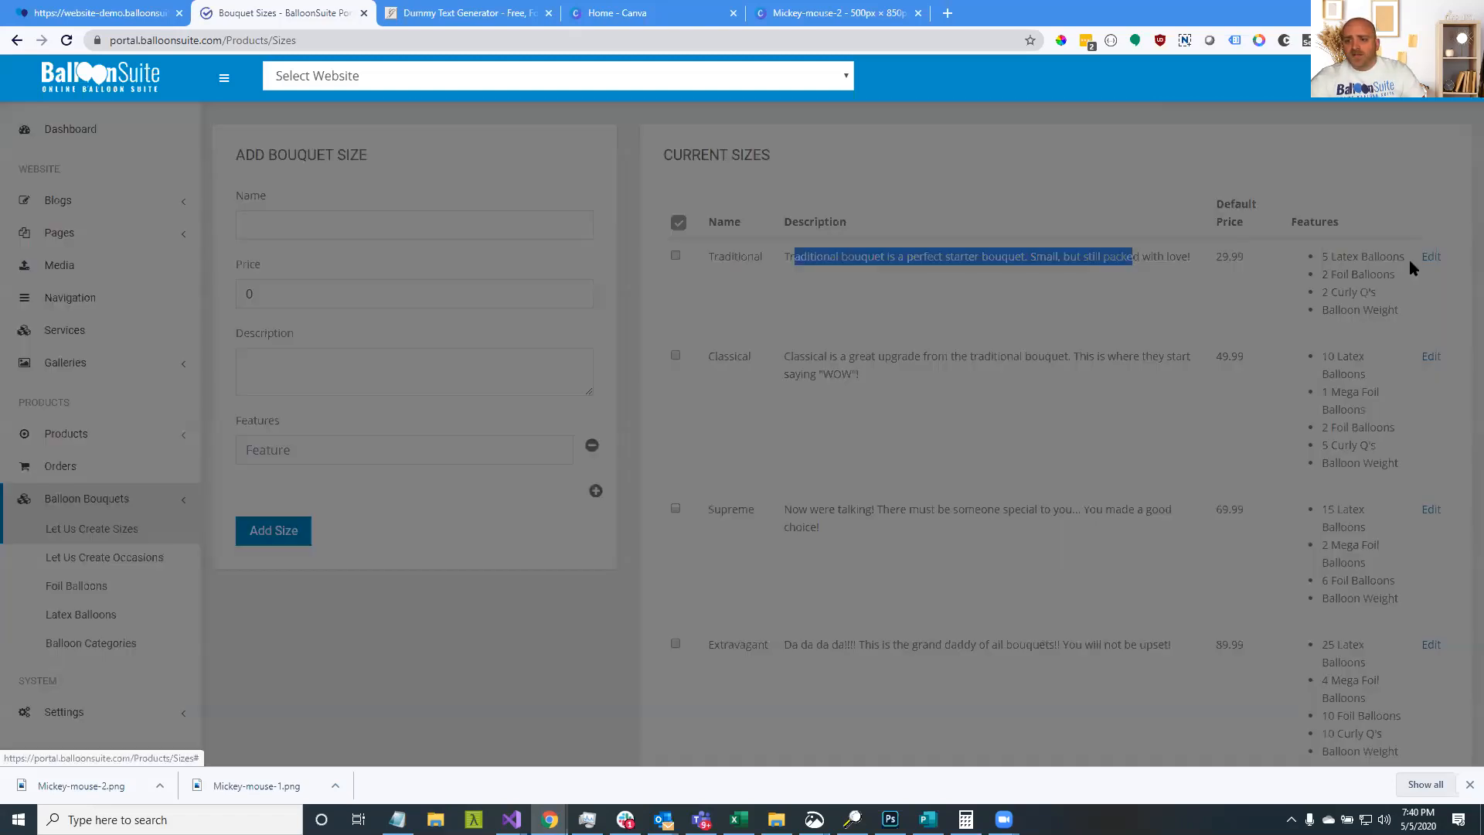
click(578, 600)
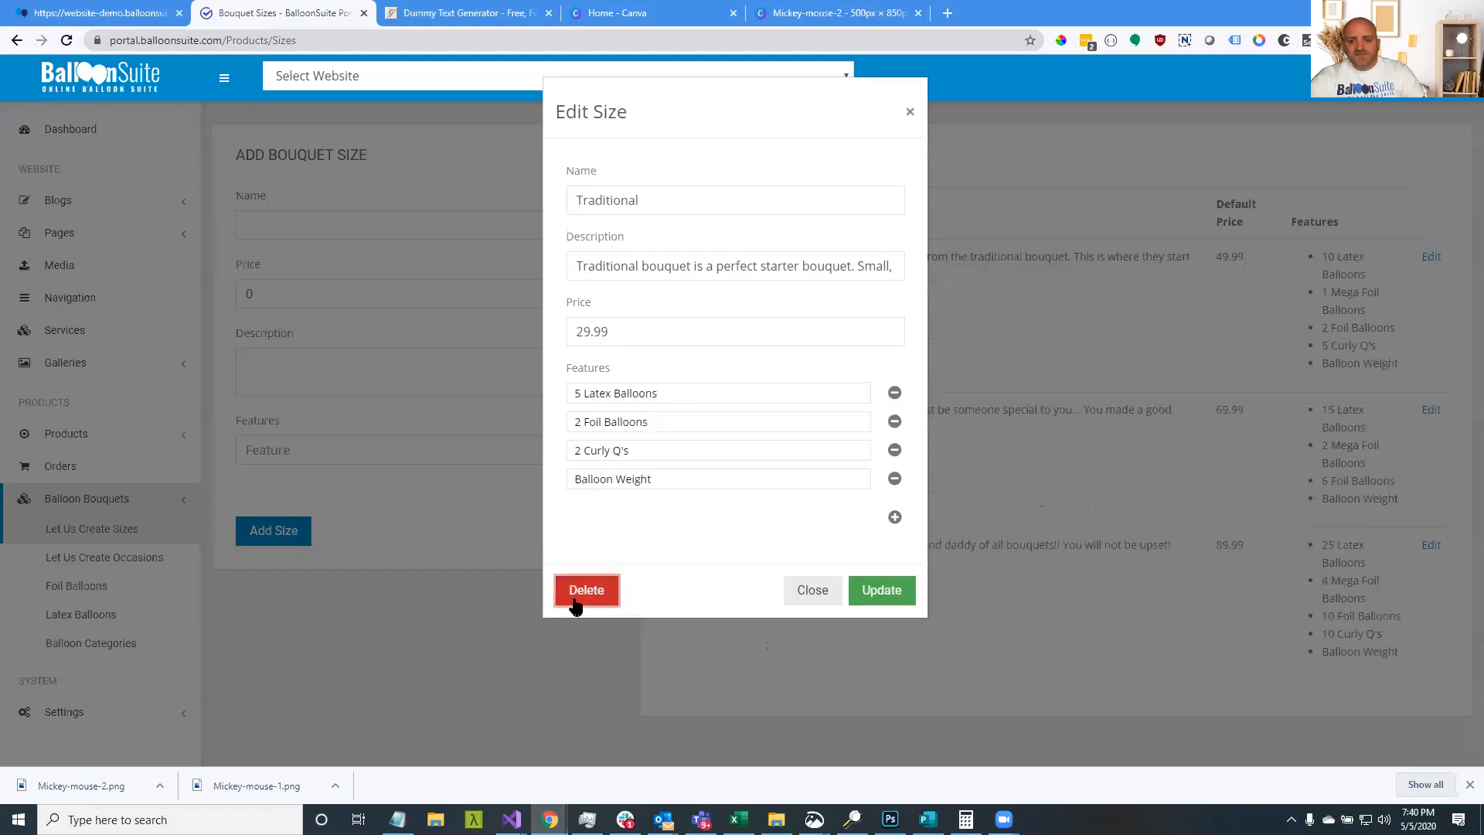
click(825, 593)
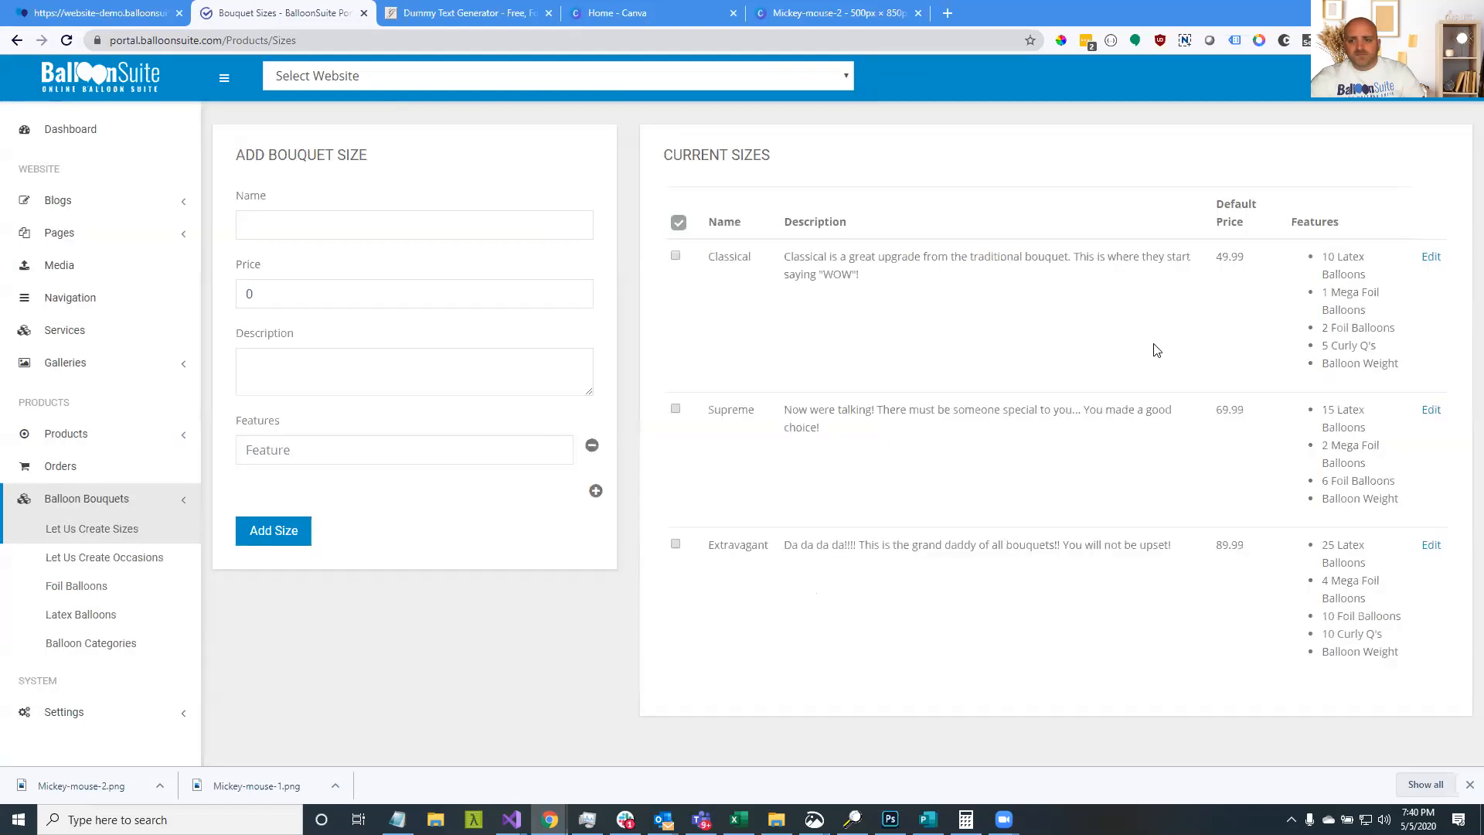
click(1439, 263)
click(594, 617)
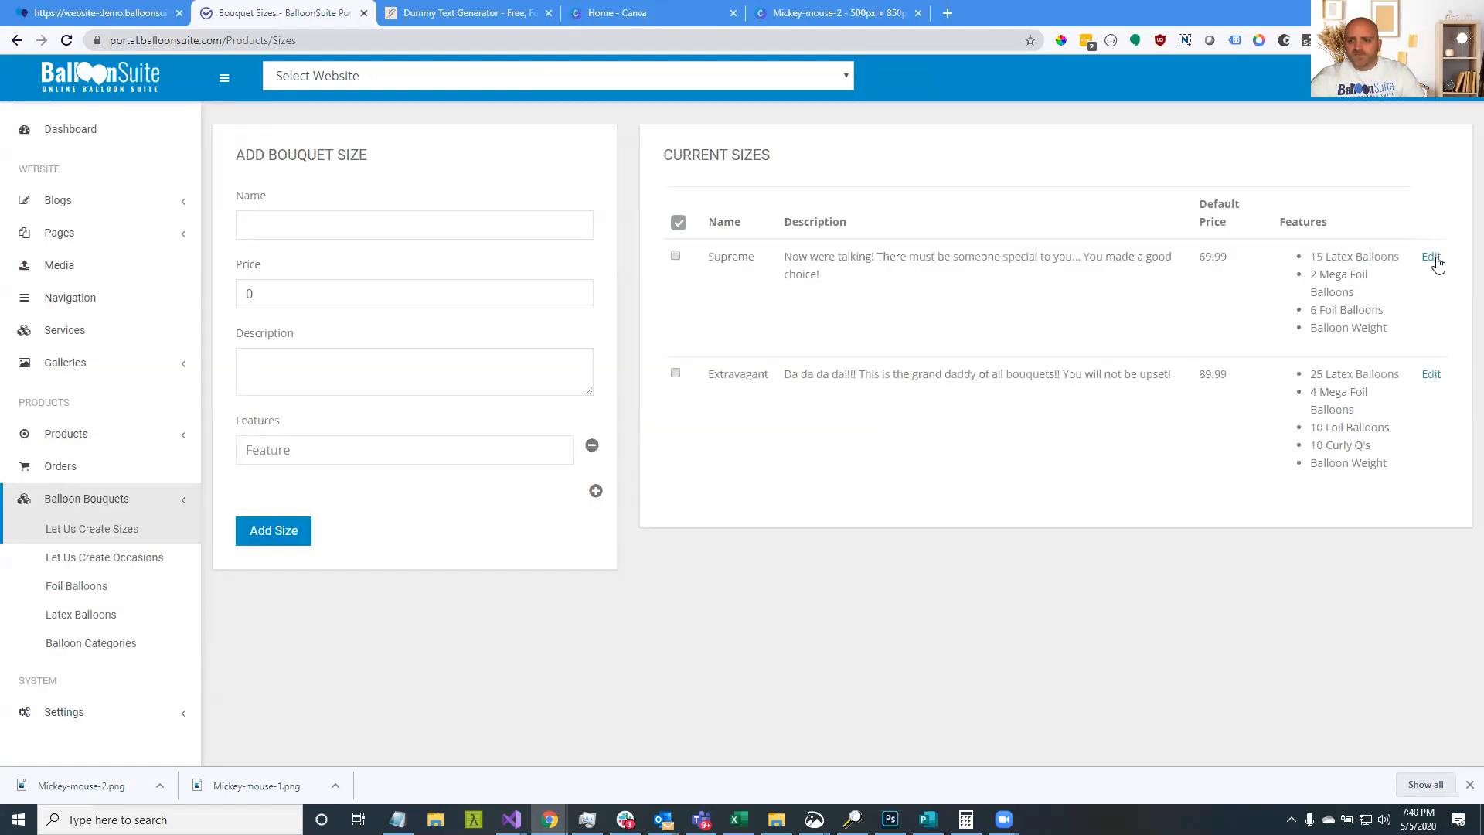
Delete the Supreme and Extravagant sizes and reload to confirm the list is empty
click(1432, 257)
click(593, 589)
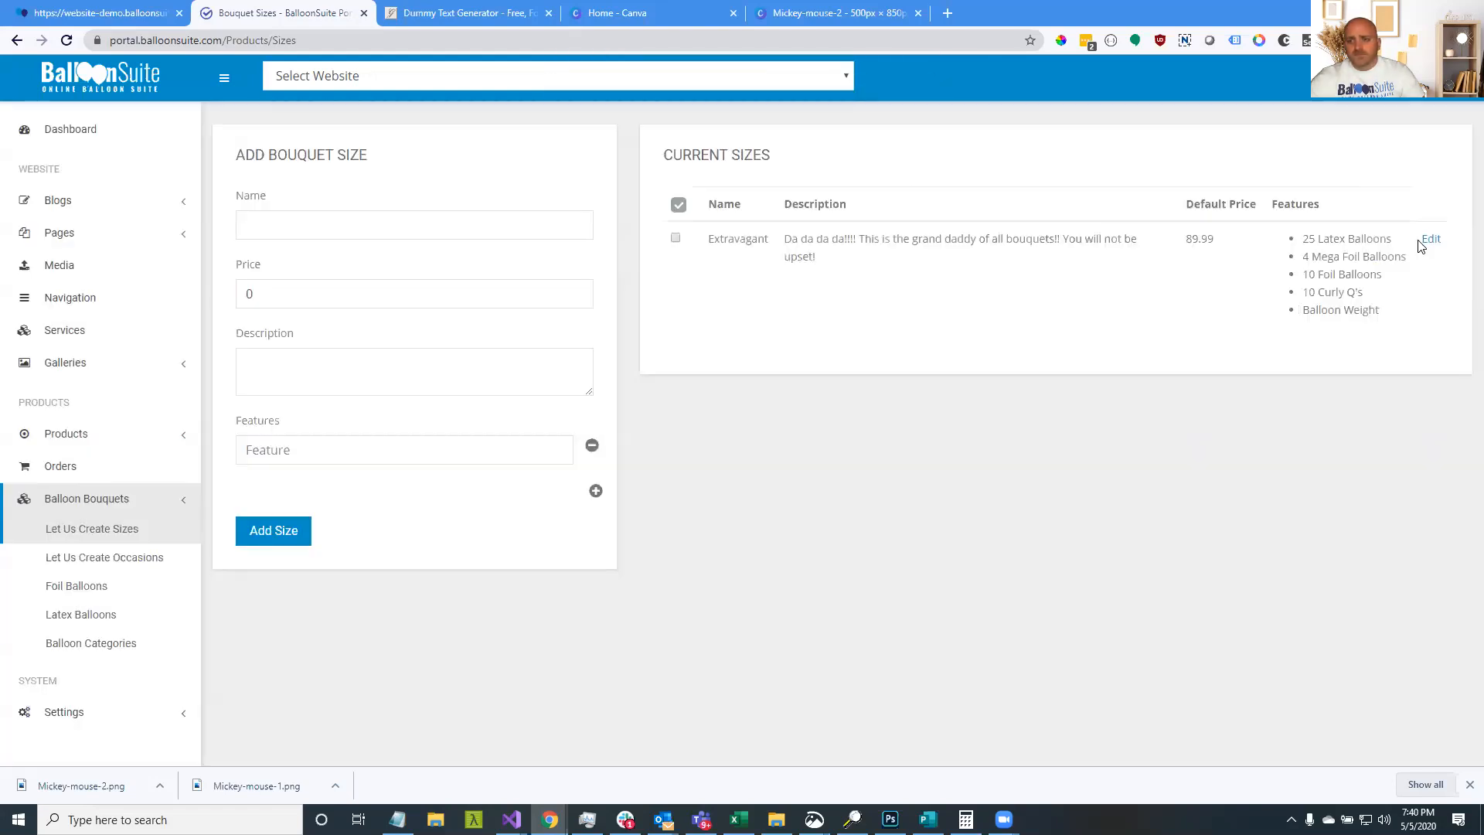
click(1431, 239)
click(603, 615)
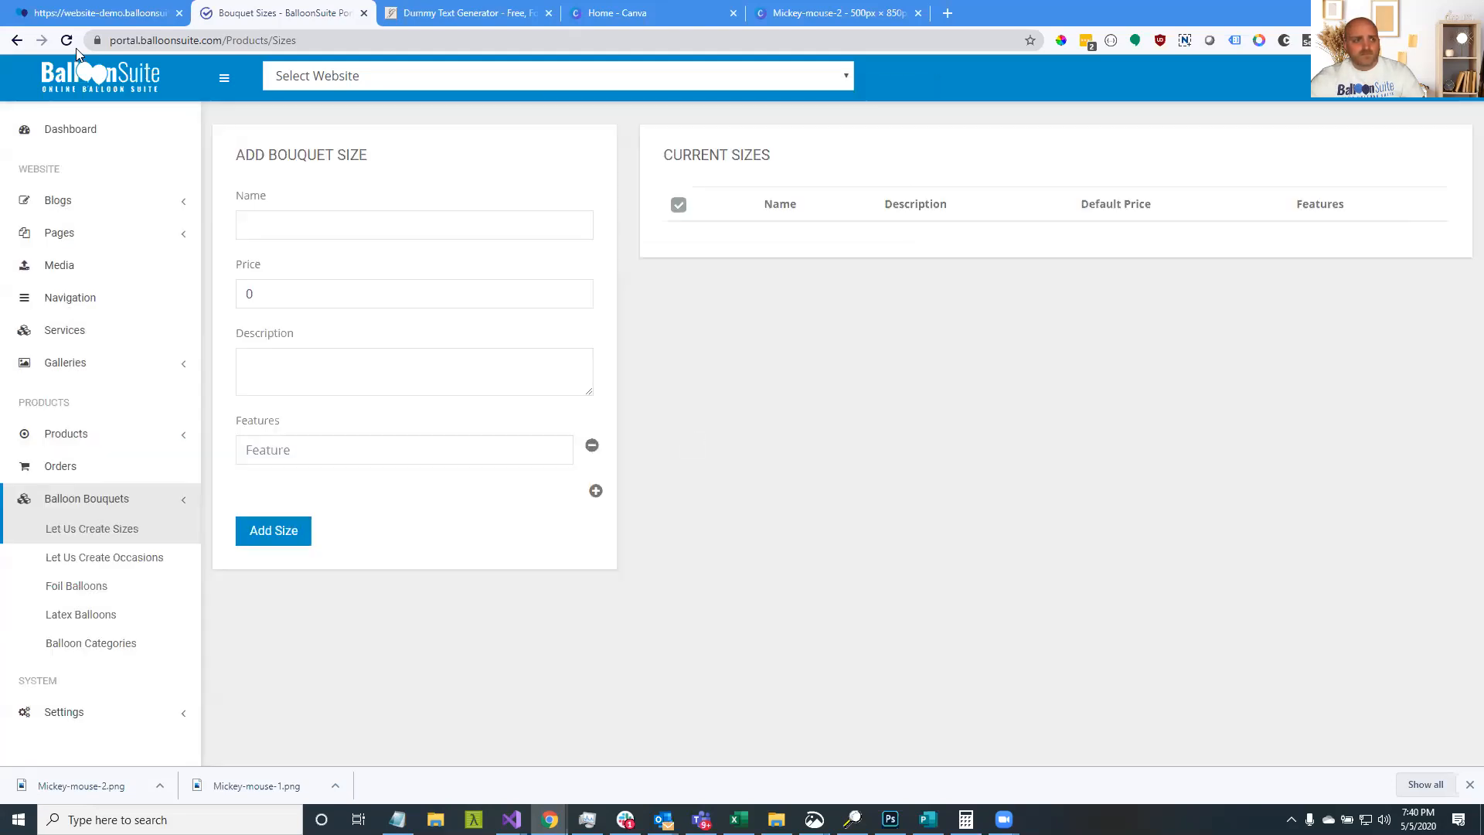
click(74, 47)
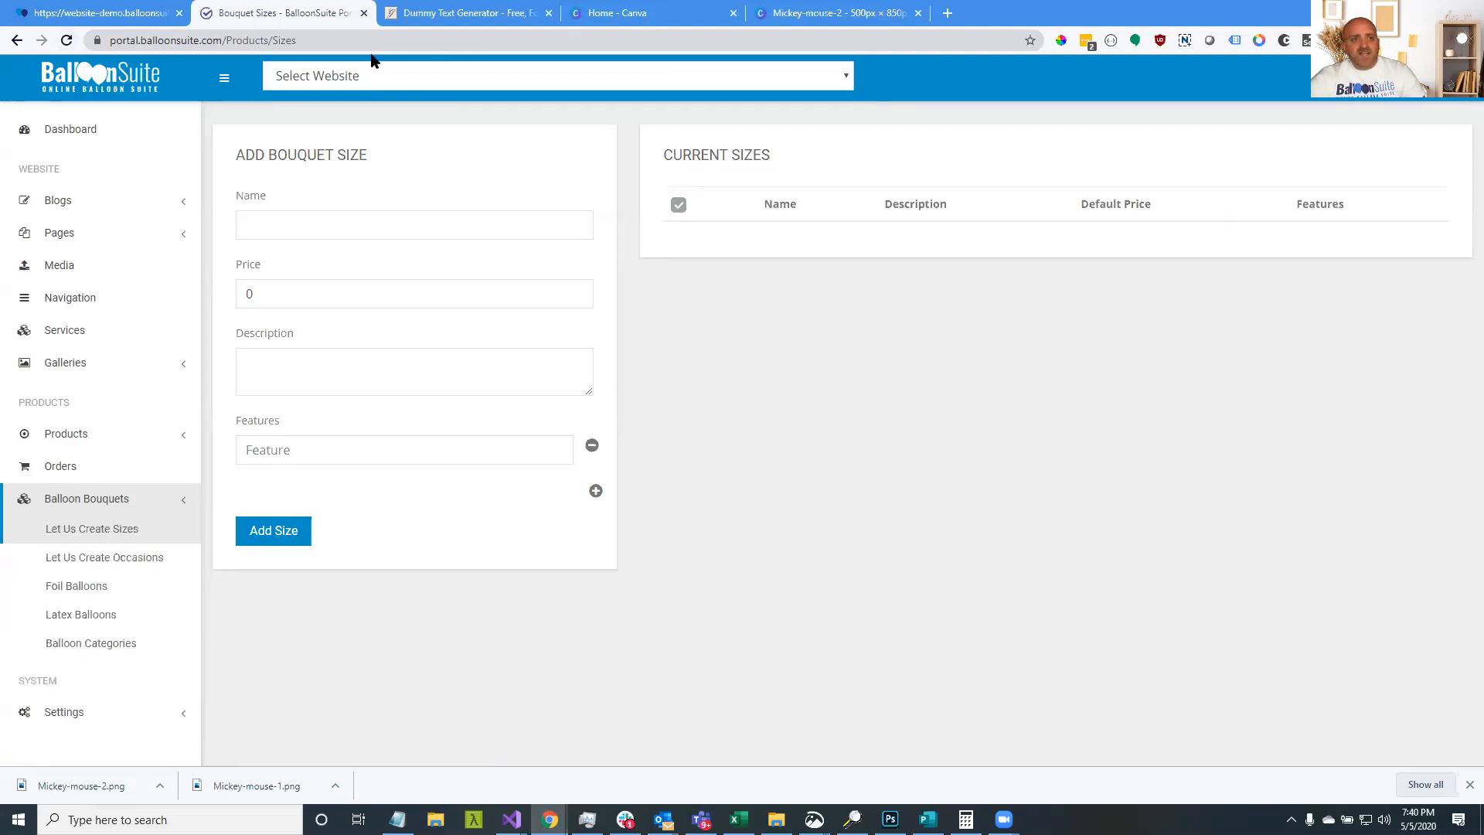
Enter a new bouquet size named 'Small' with price 50
click(444, 234)
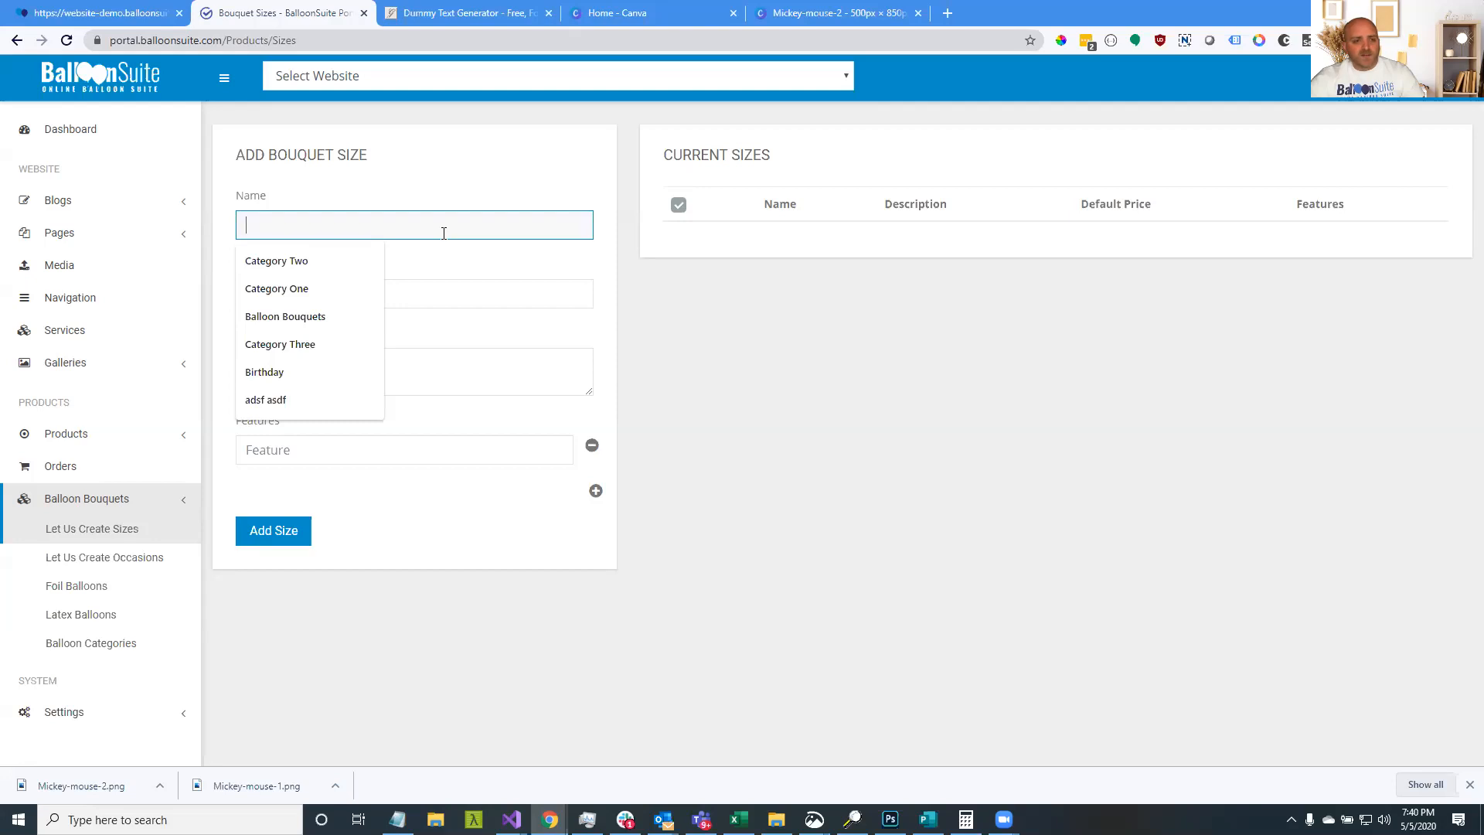
click(473, 218)
click(479, 218)
text(Sma)
click(484, 293)
double_click(245, 299)
text(50)
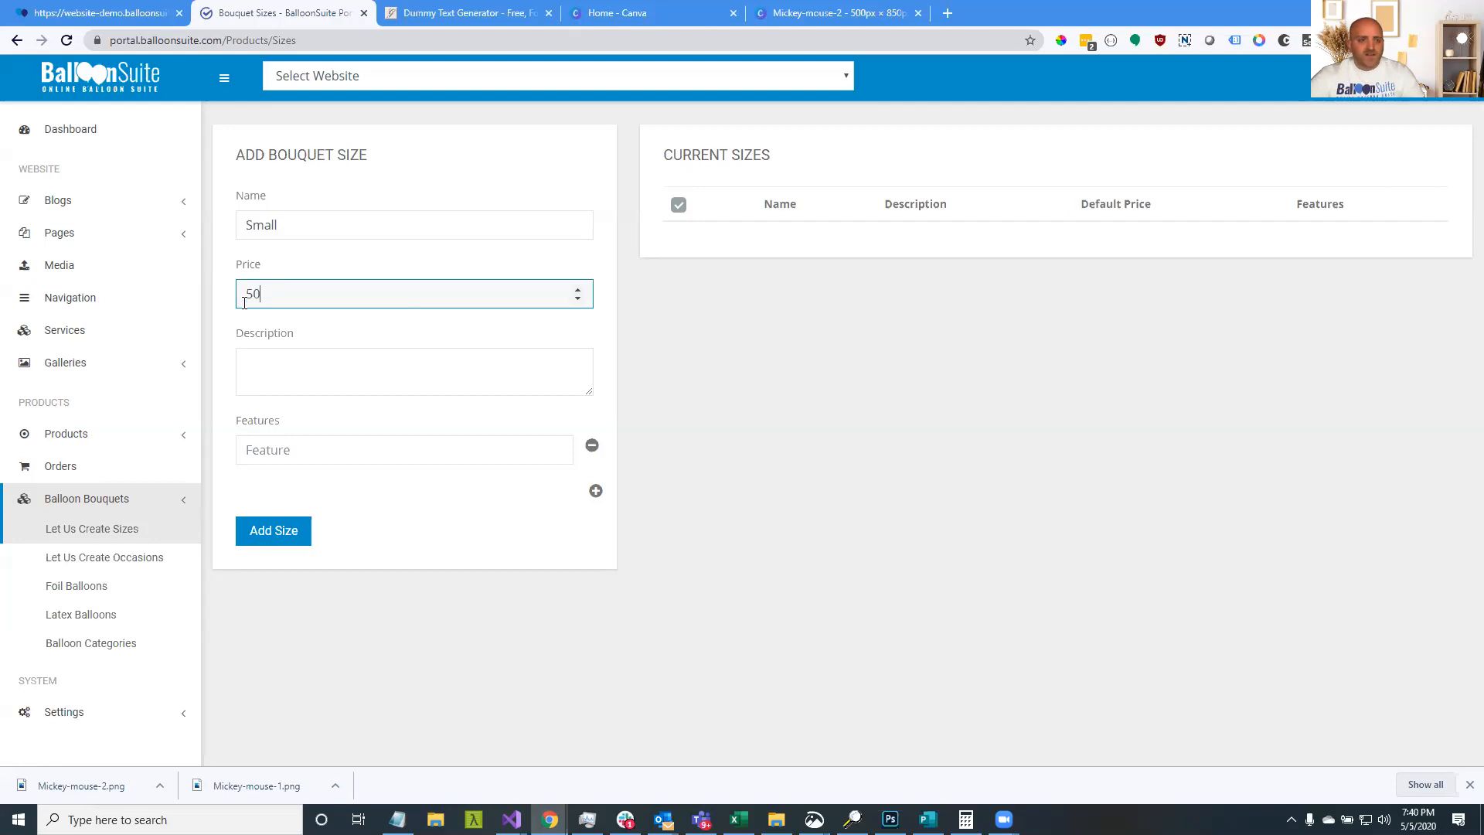
Give the Small size features 5 Foils, 1 Mega Foil and 12 Latex, and add it
click(595, 491)
click(596, 526)
click(362, 456)
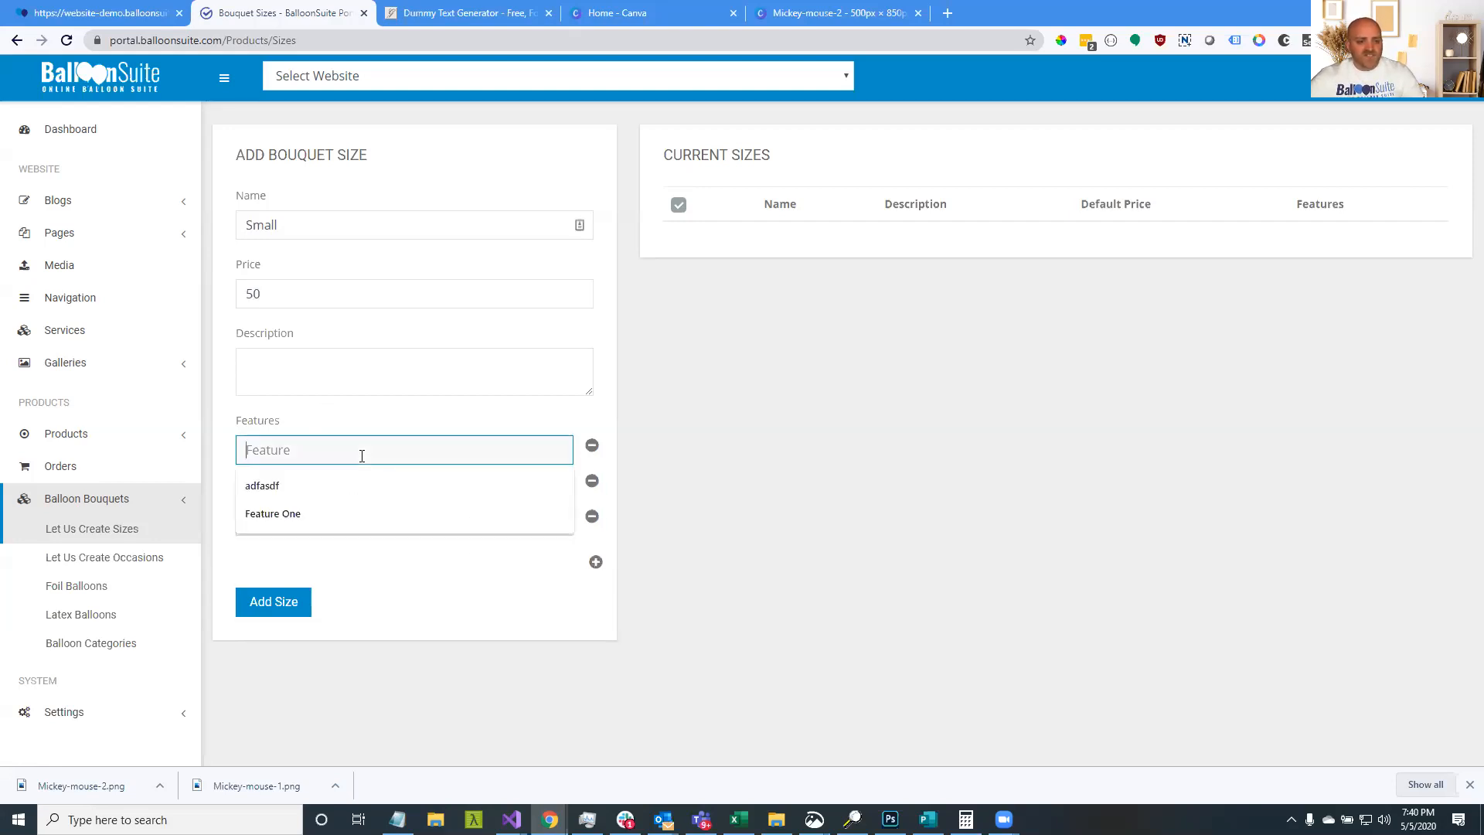
text(5)
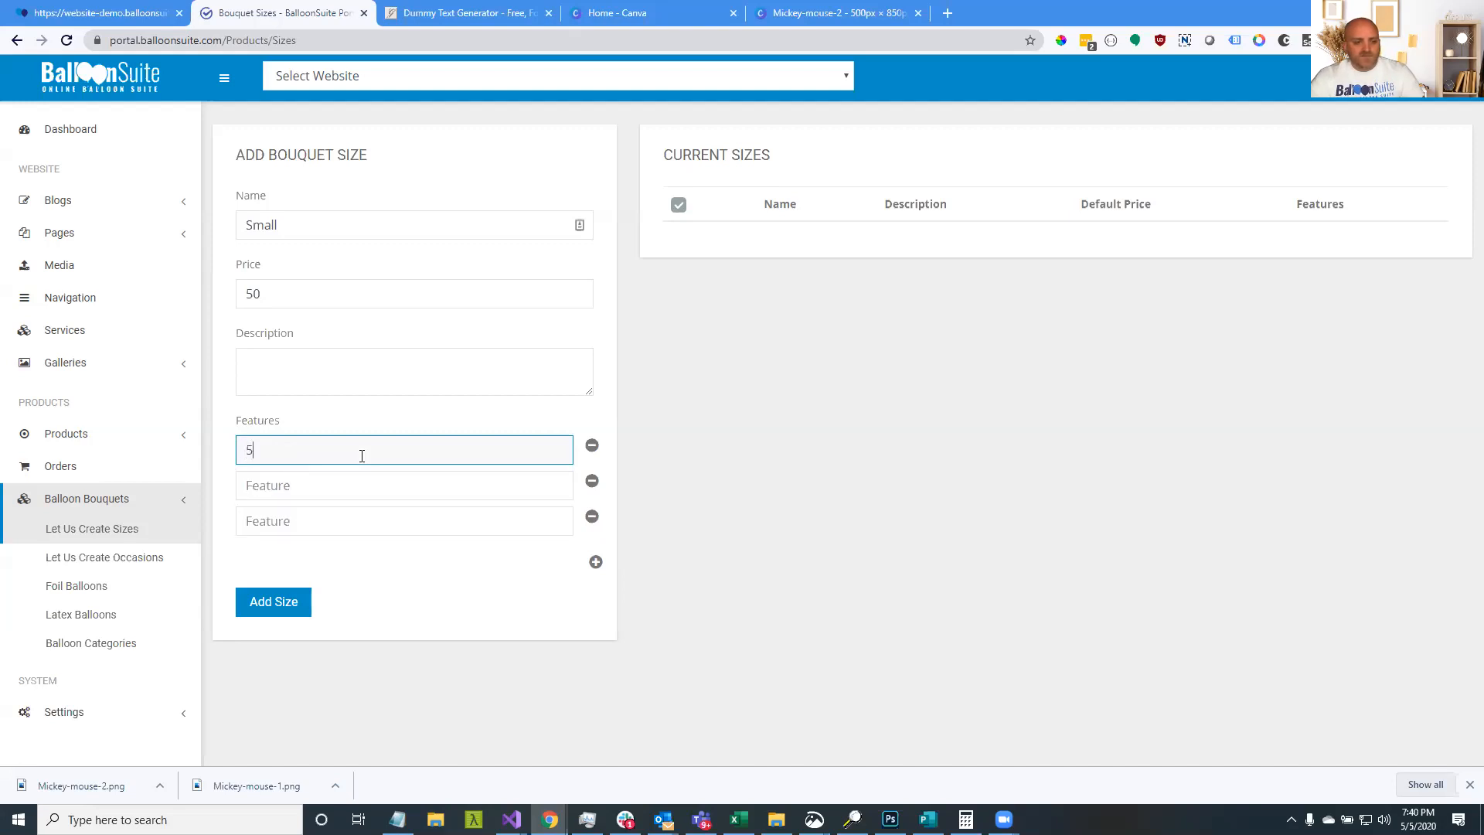
text( Foils)
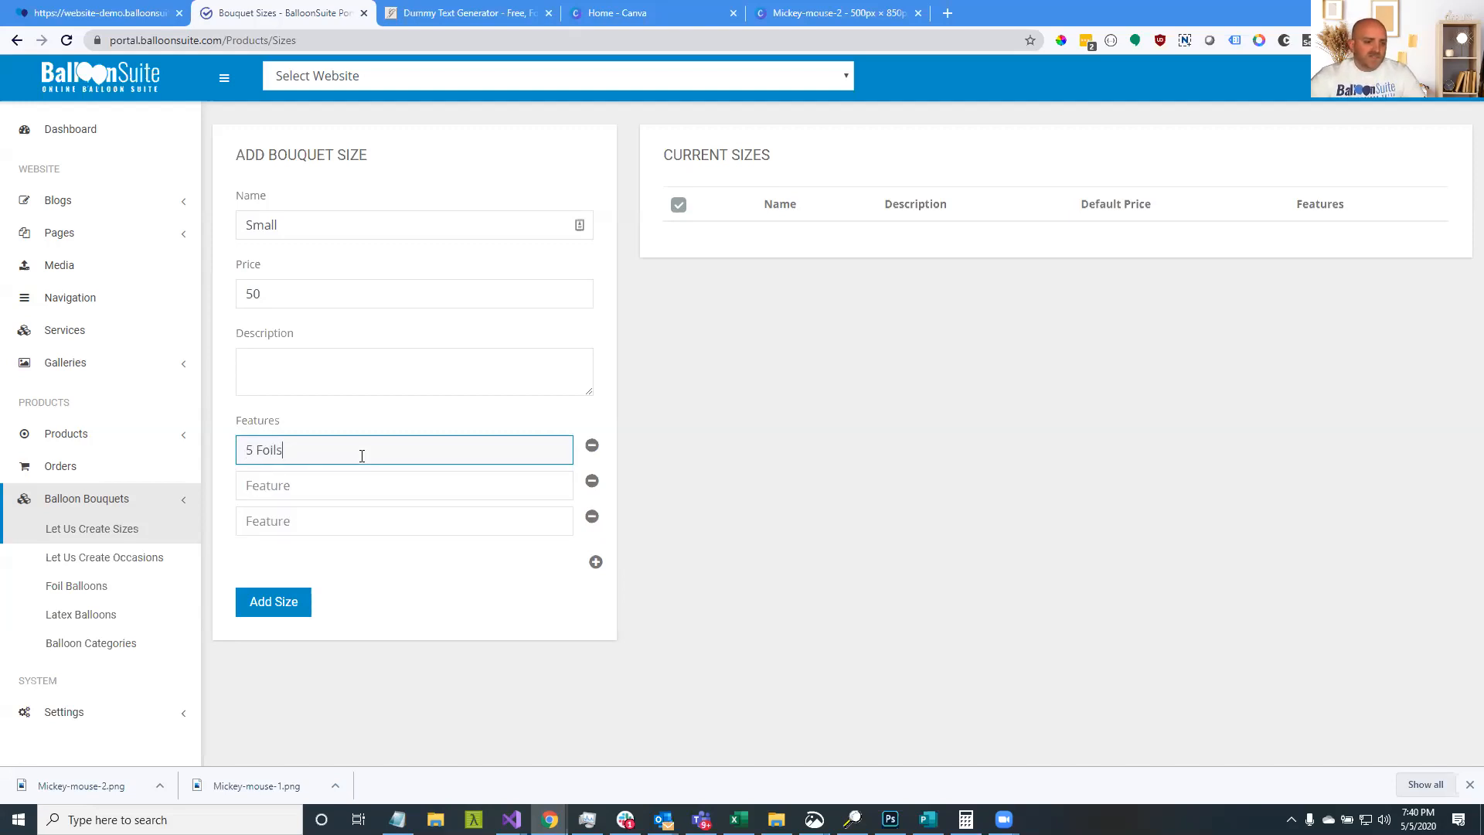
click(362, 484)
text(1 Mega Foil)
click(405, 524)
text(12 Latex)
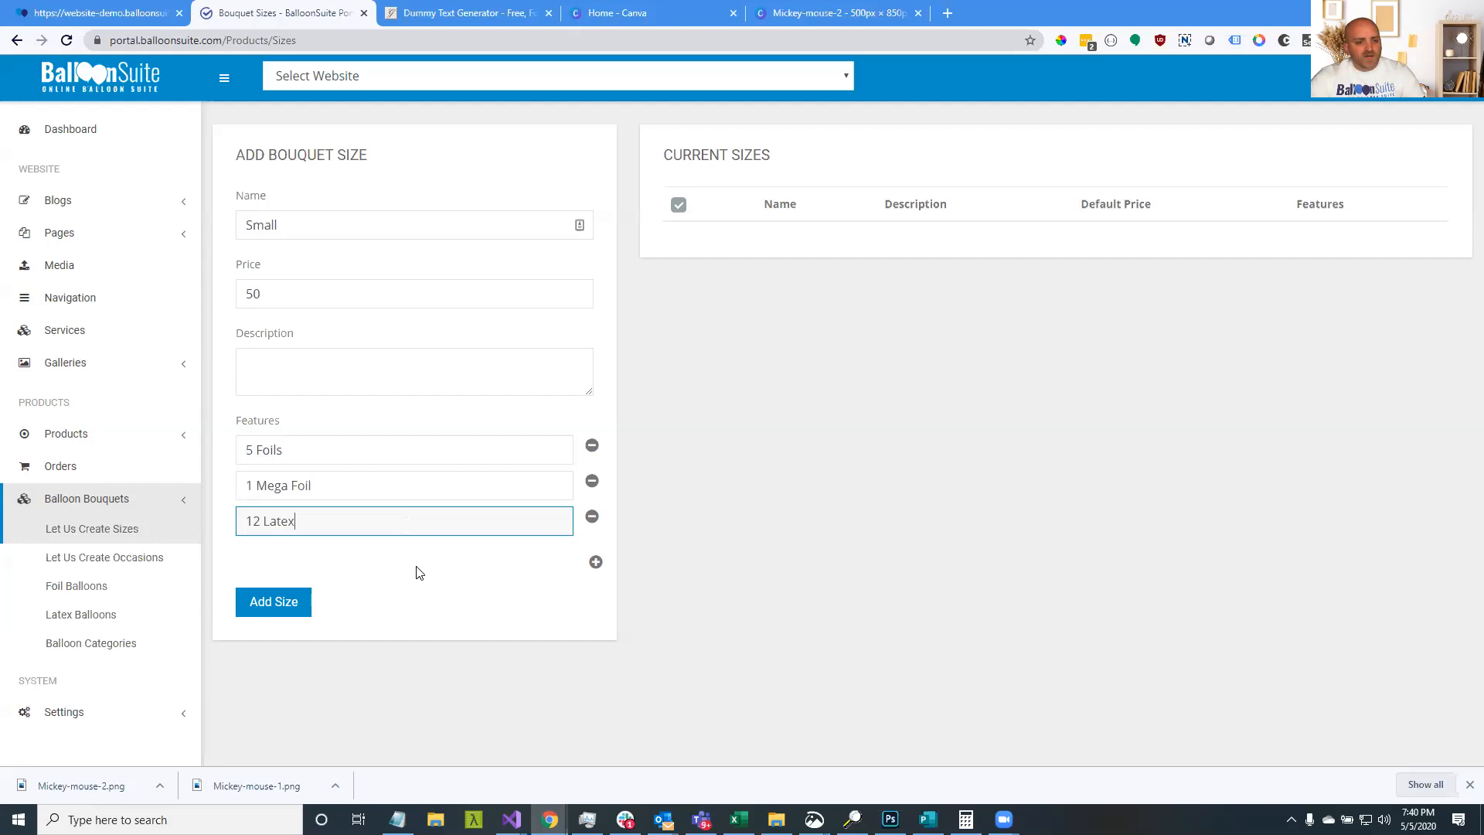
click(425, 621)
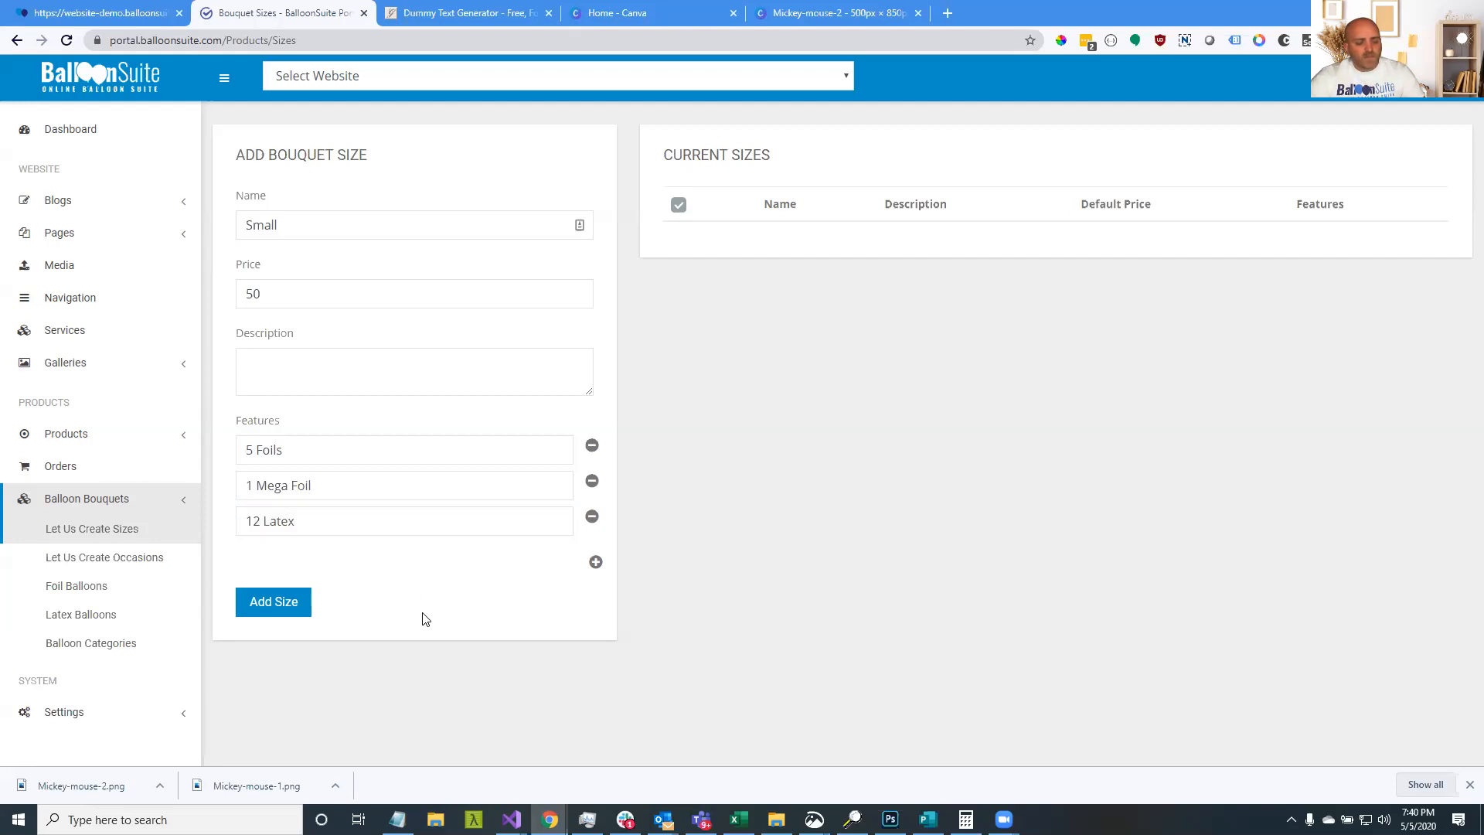
click(293, 606)
click(294, 607)
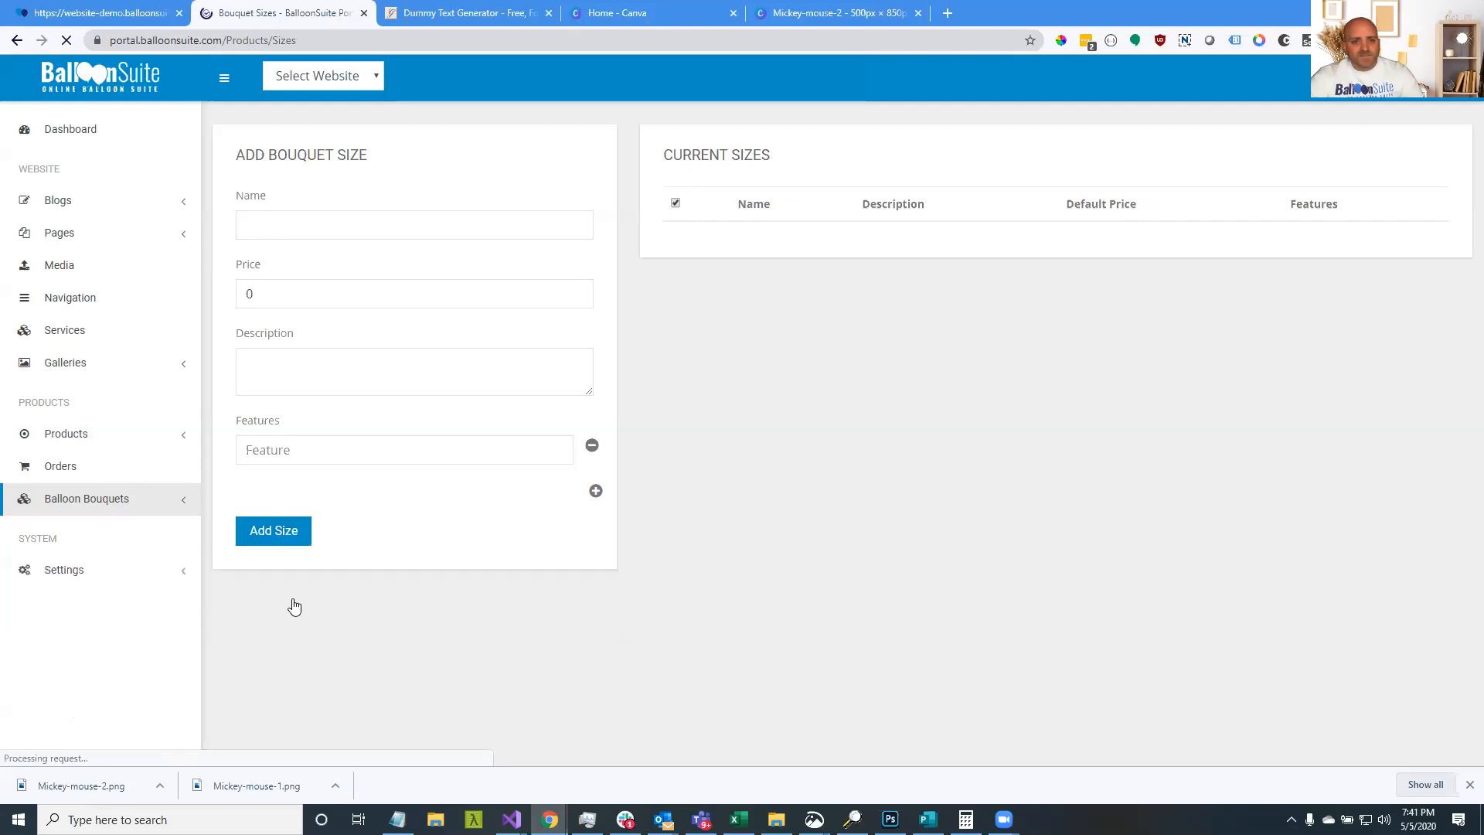
Enter a new bouquet size named 'Medium' with price 99
click(375, 230)
text(Med)
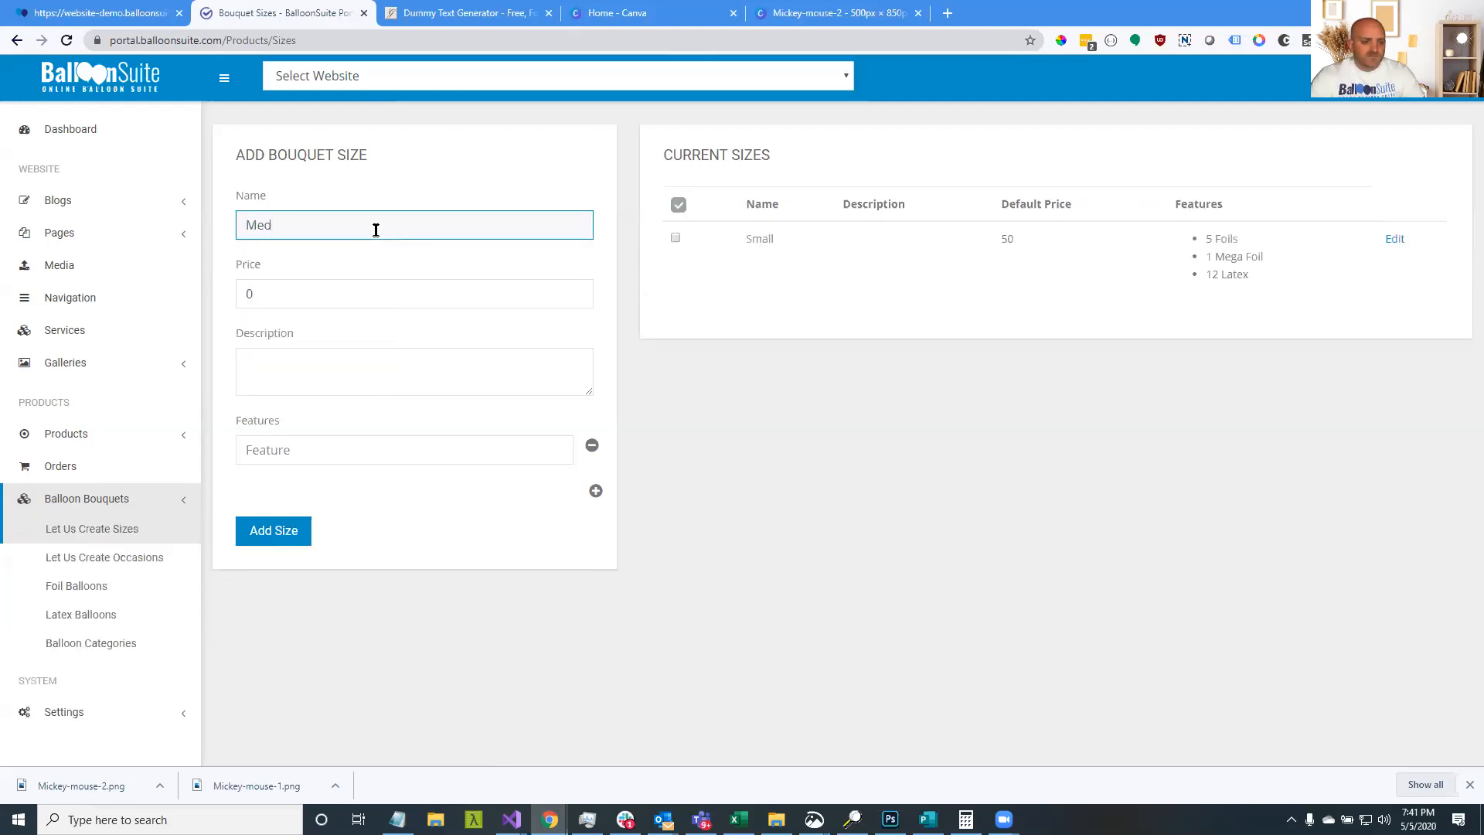
text(eo)
key(BackSpace)
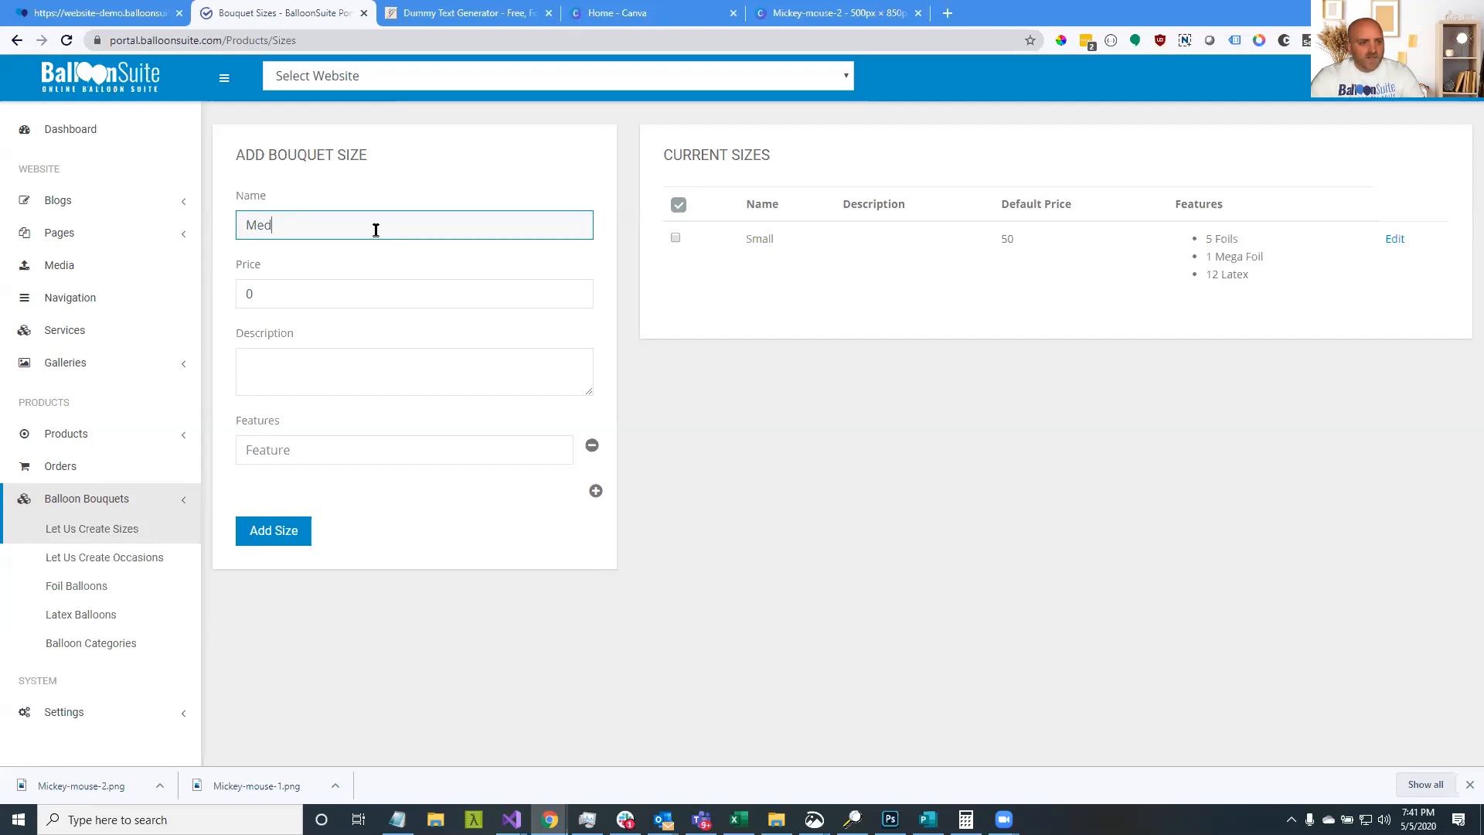
text(um )
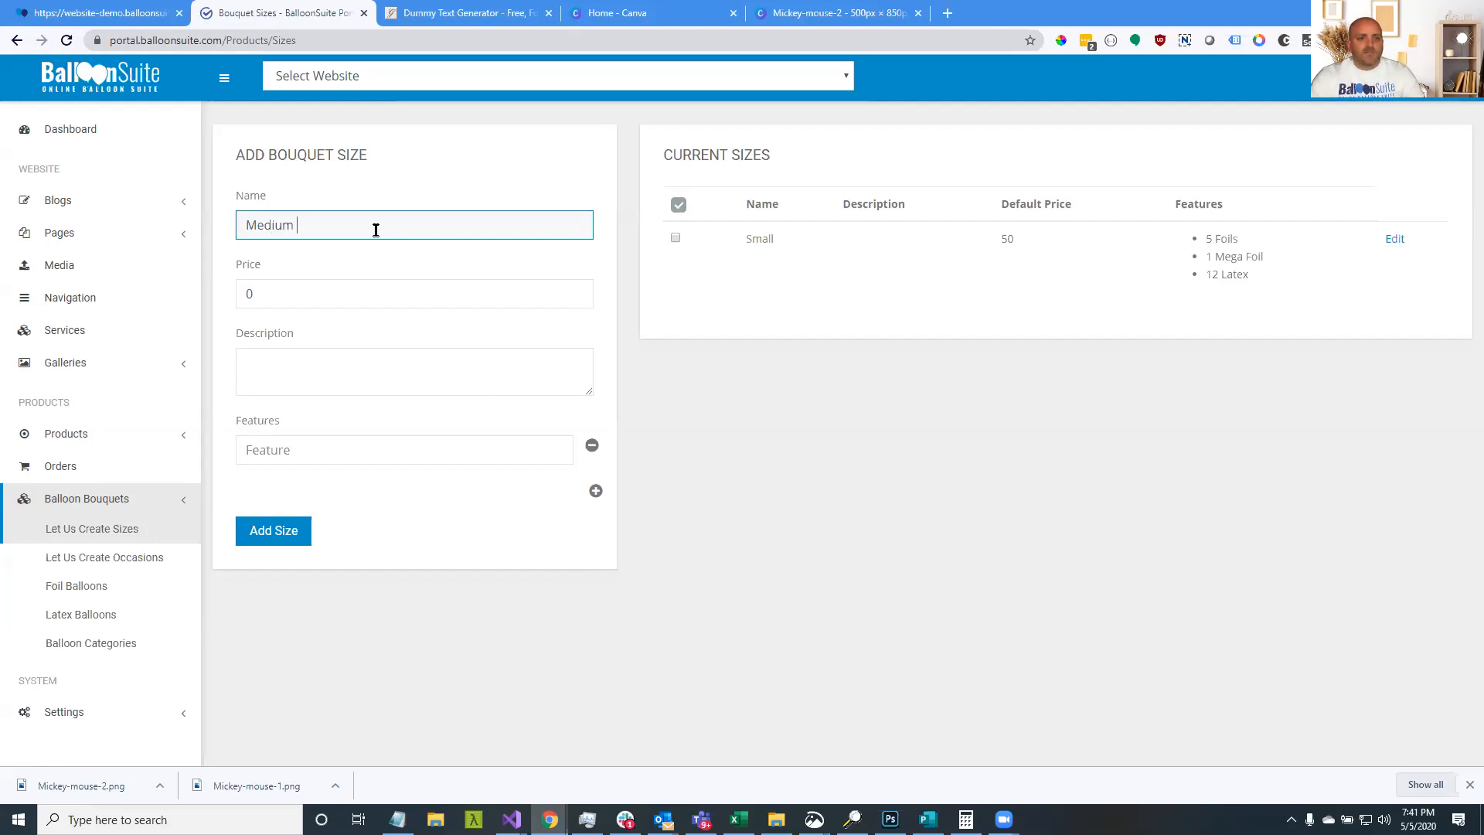
text(\)
key(BackSpace)
key(Tab)
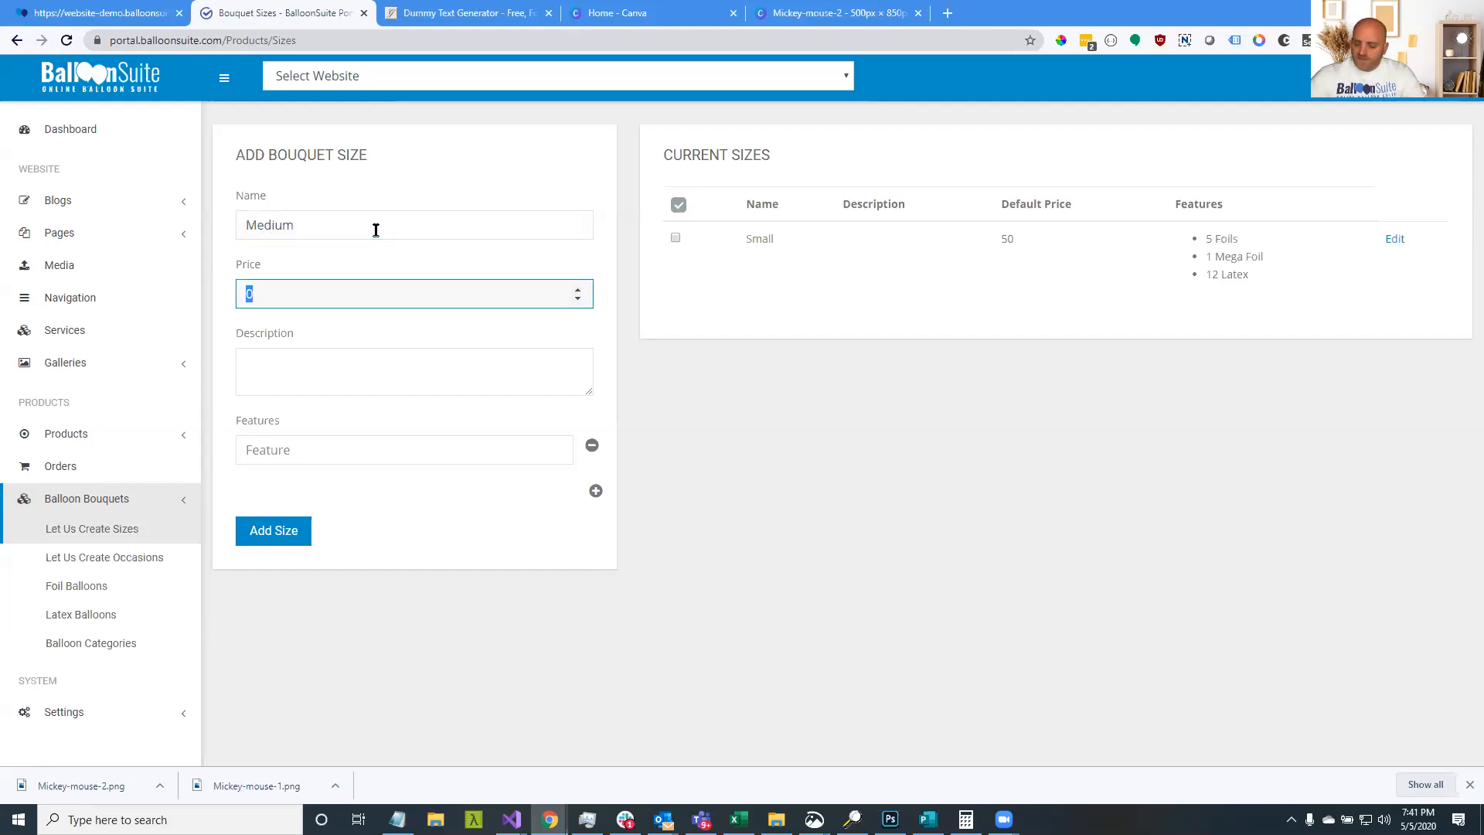
text(99)
key(Tab)
key(Tab)
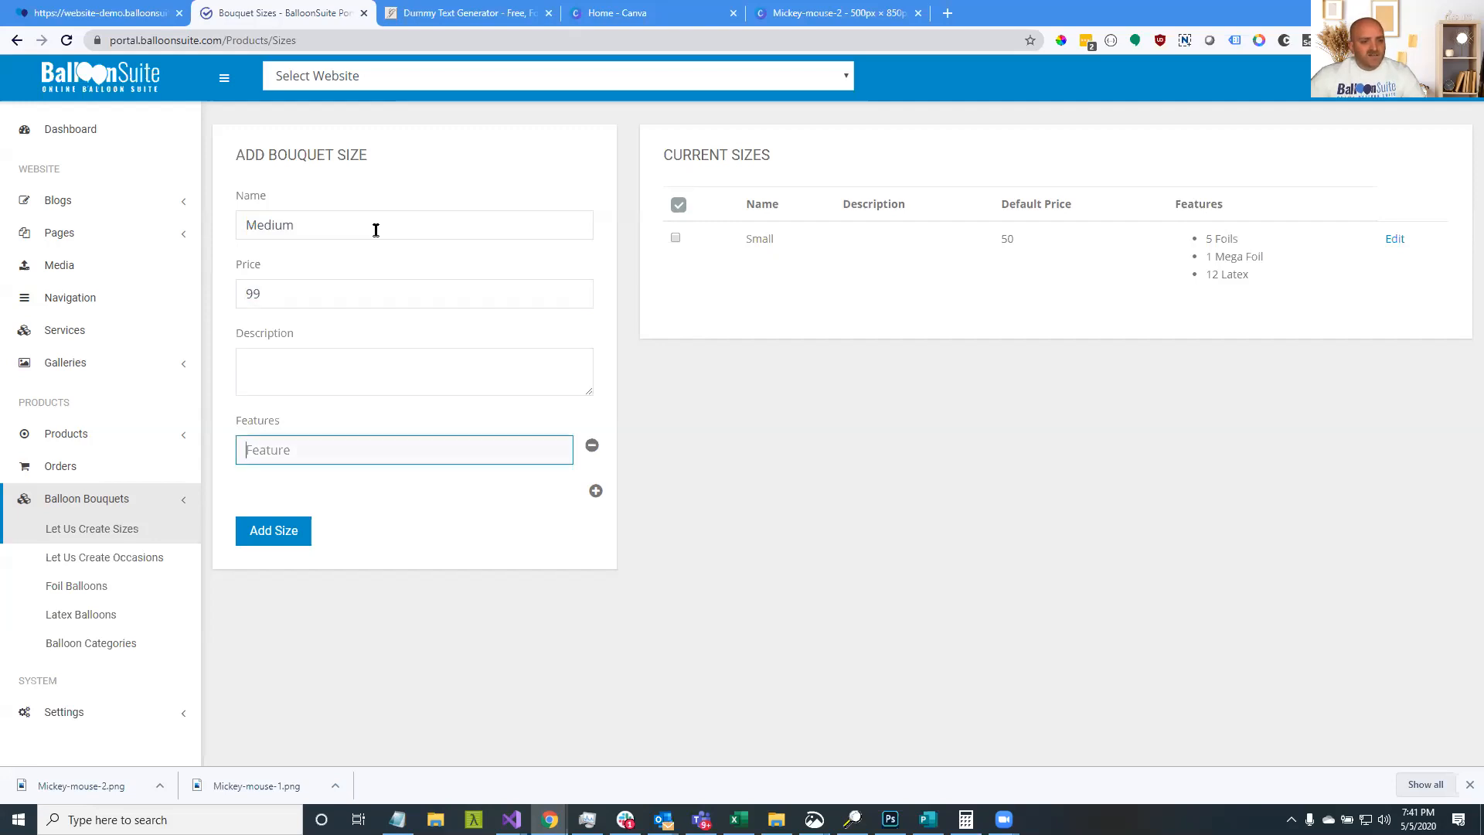
Give the Medium size features 10 Foils, 2 Mega and 20 Latex, and add it
click(594, 493)
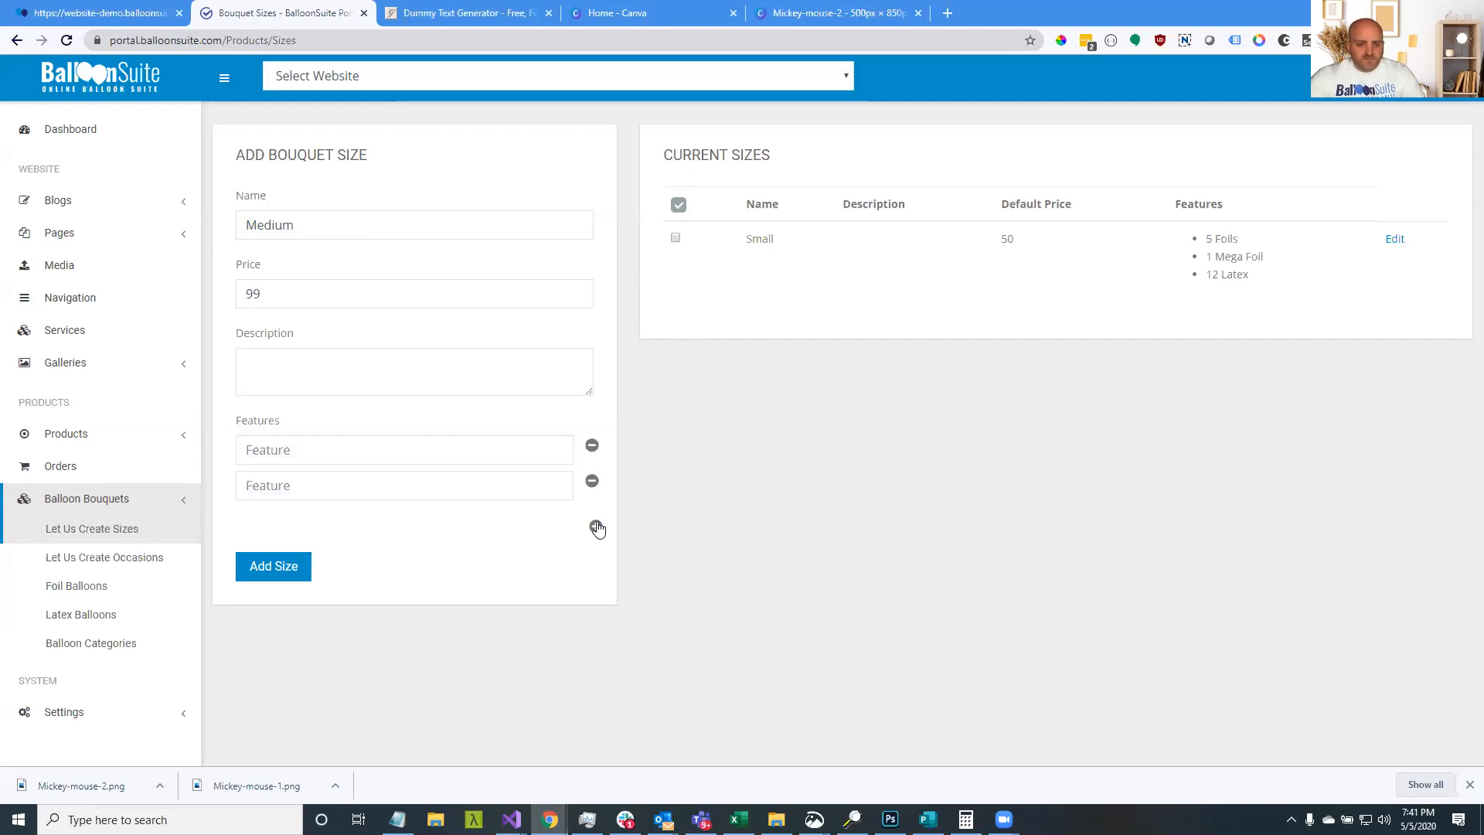
click(595, 527)
click(439, 453)
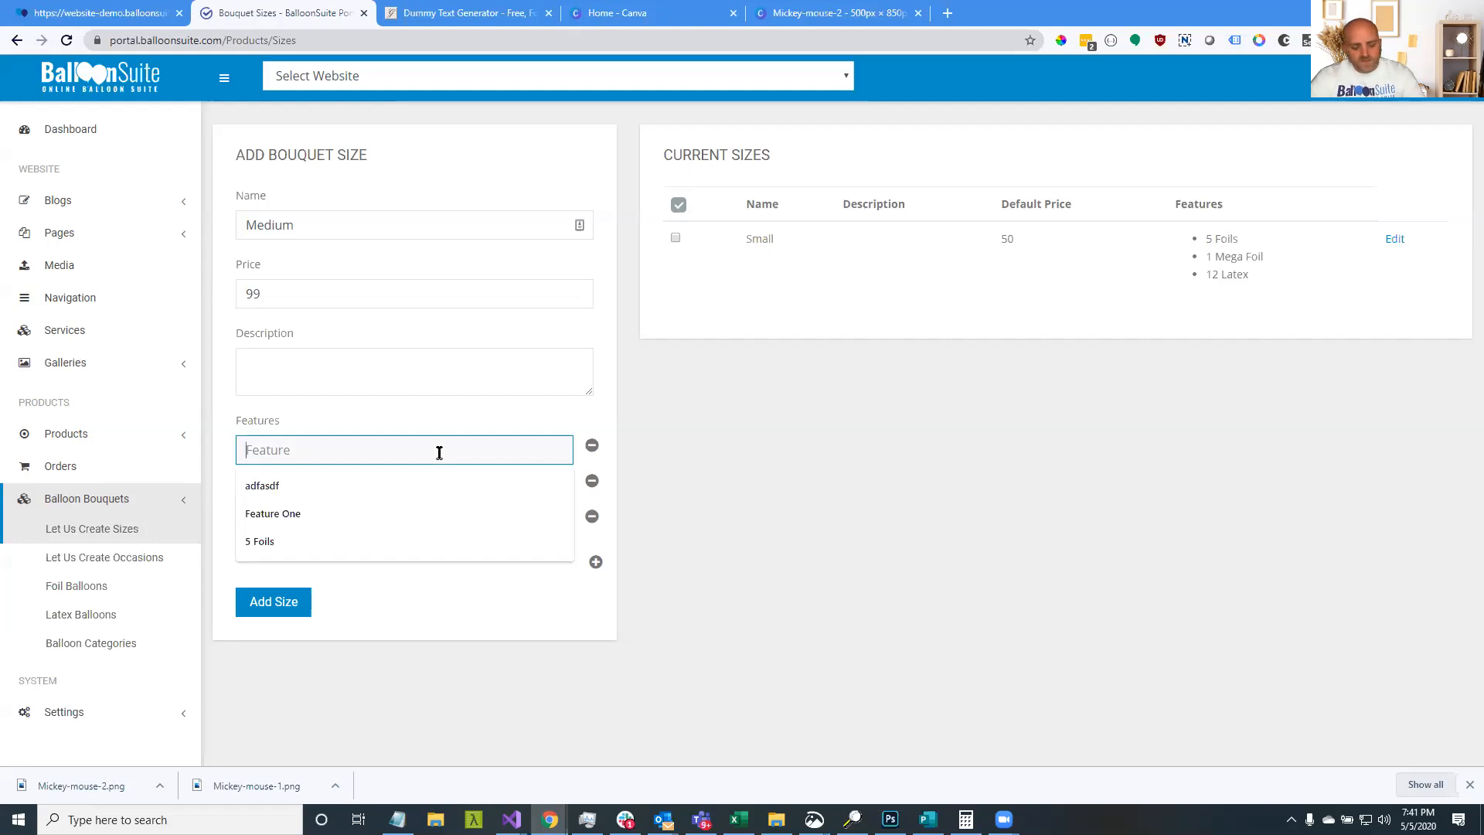
text(10k)
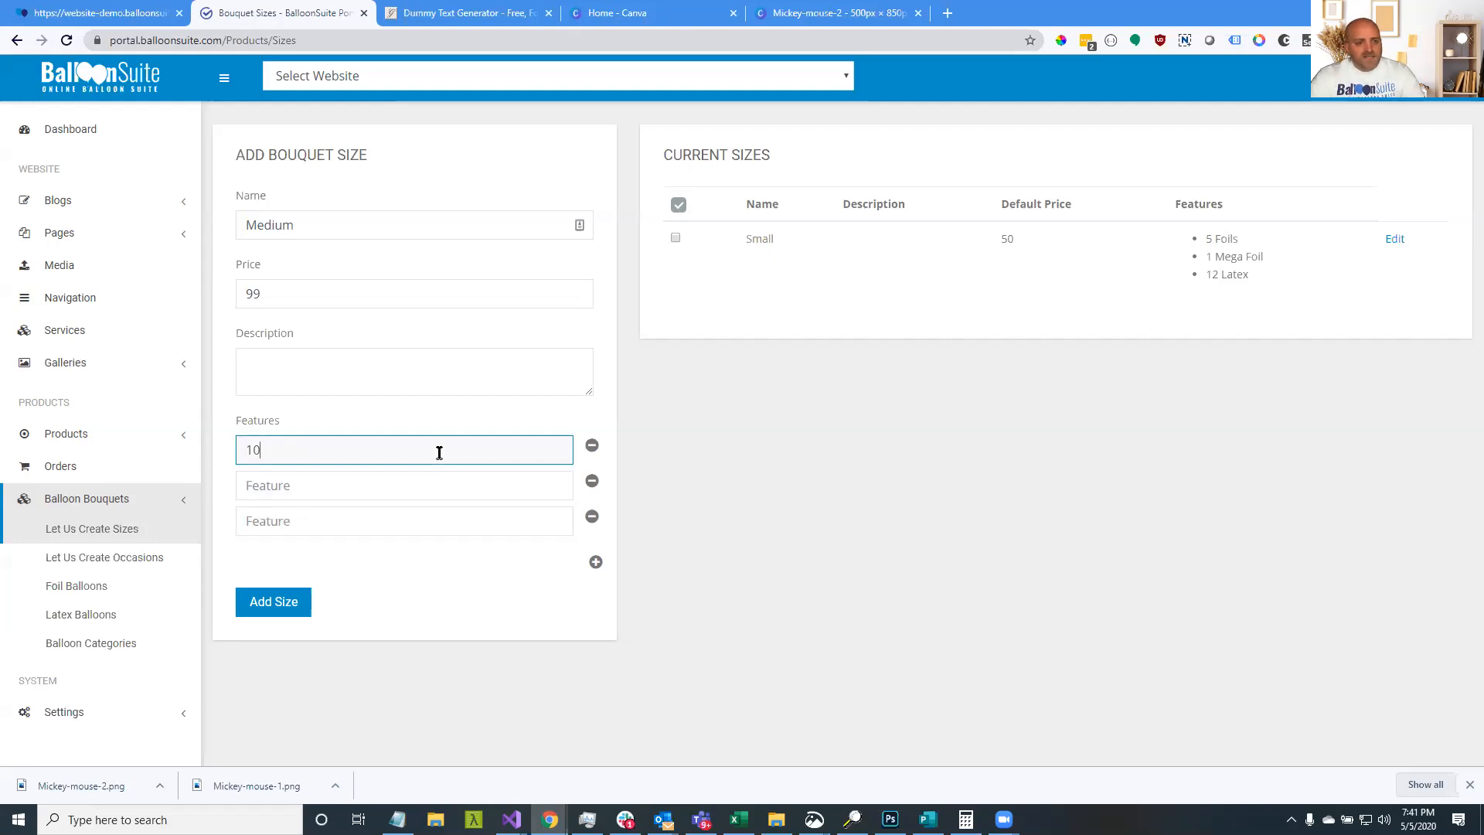
key(BackSpace)
key(BackSpace)
text(Foils)
key(Tab)
text(2 )
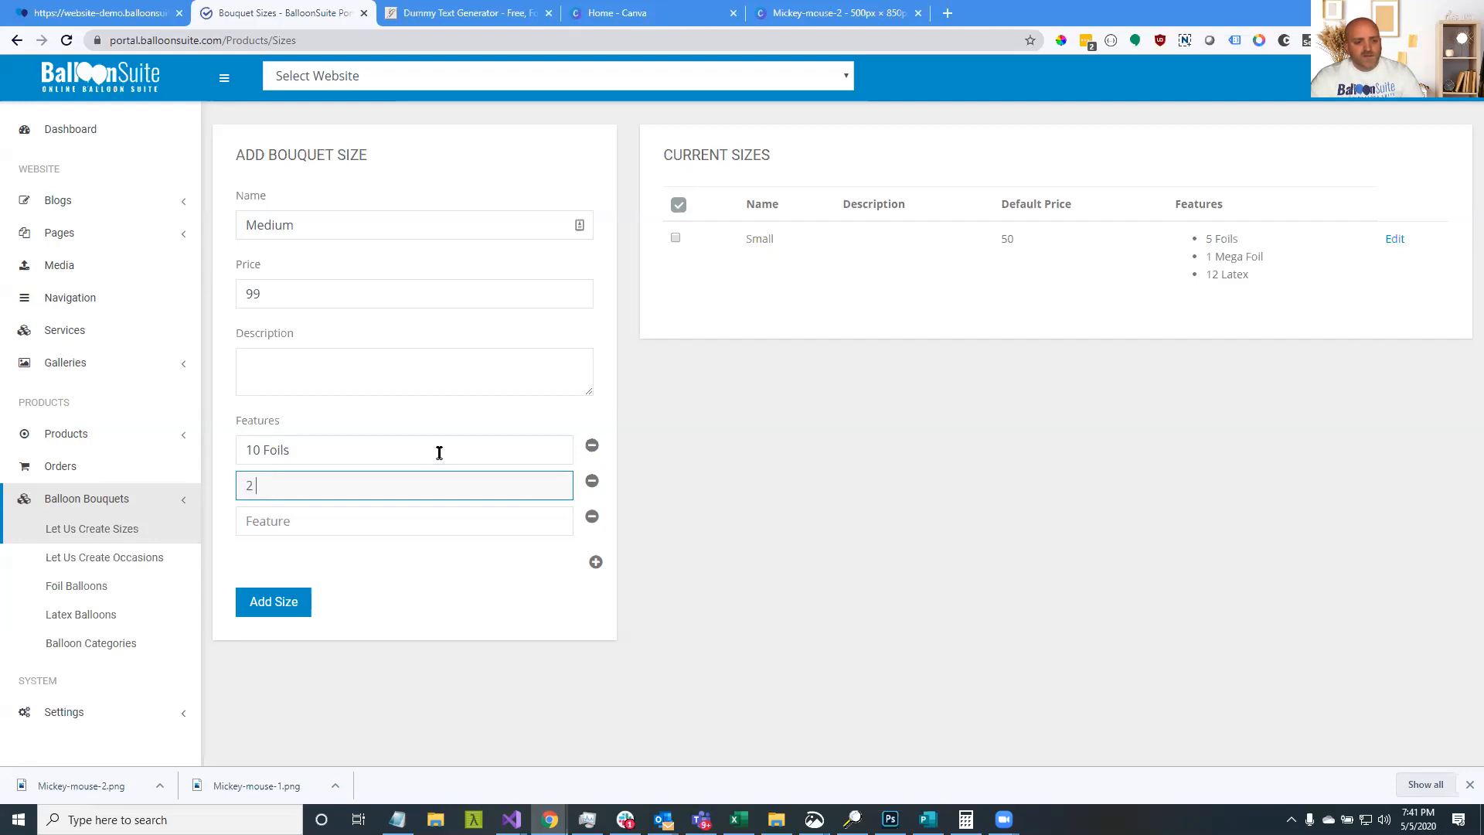
text(Mega Foils)
key(Tab)
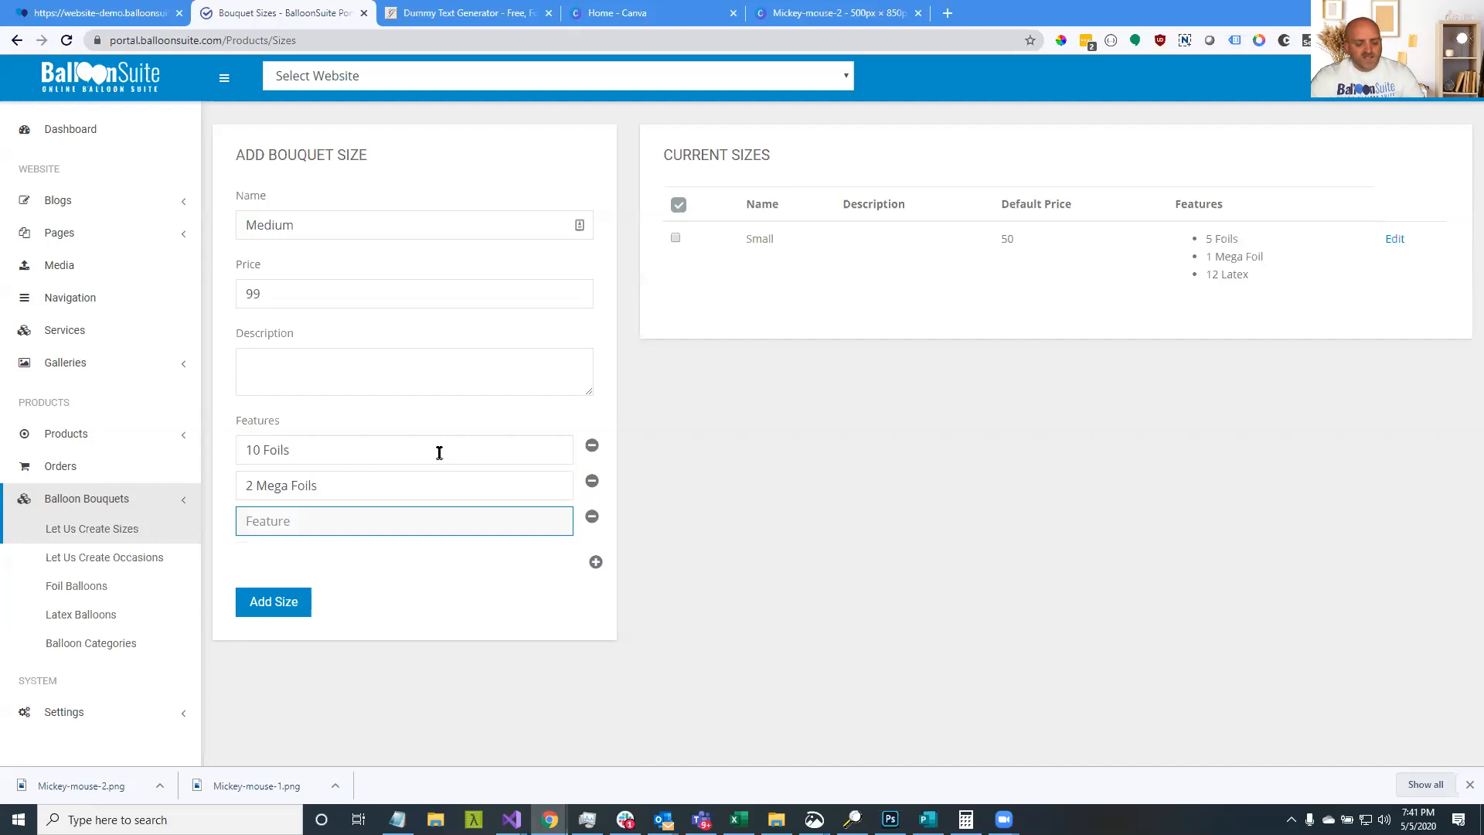
text(20 Latex)
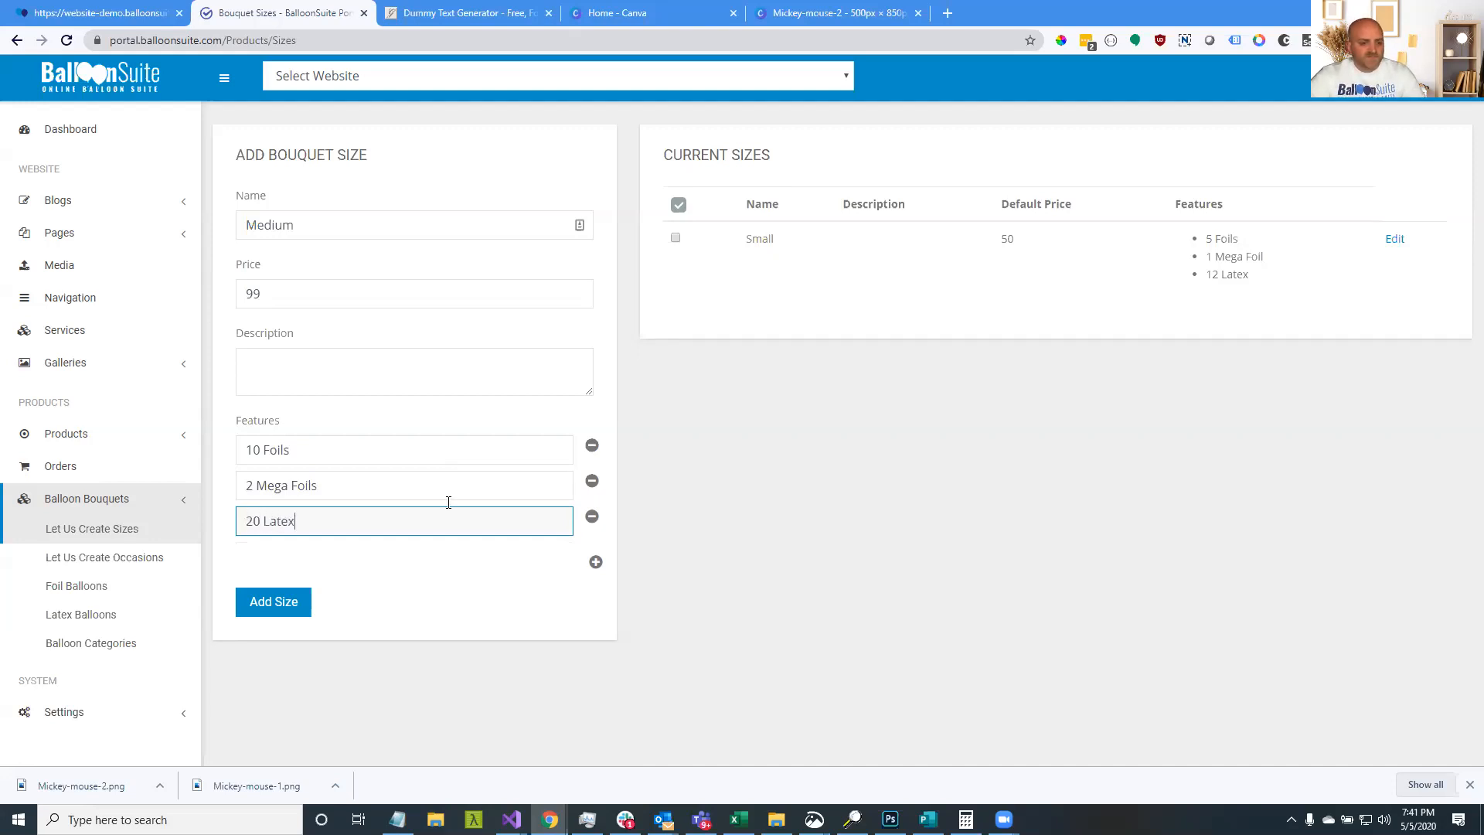
click(306, 601)
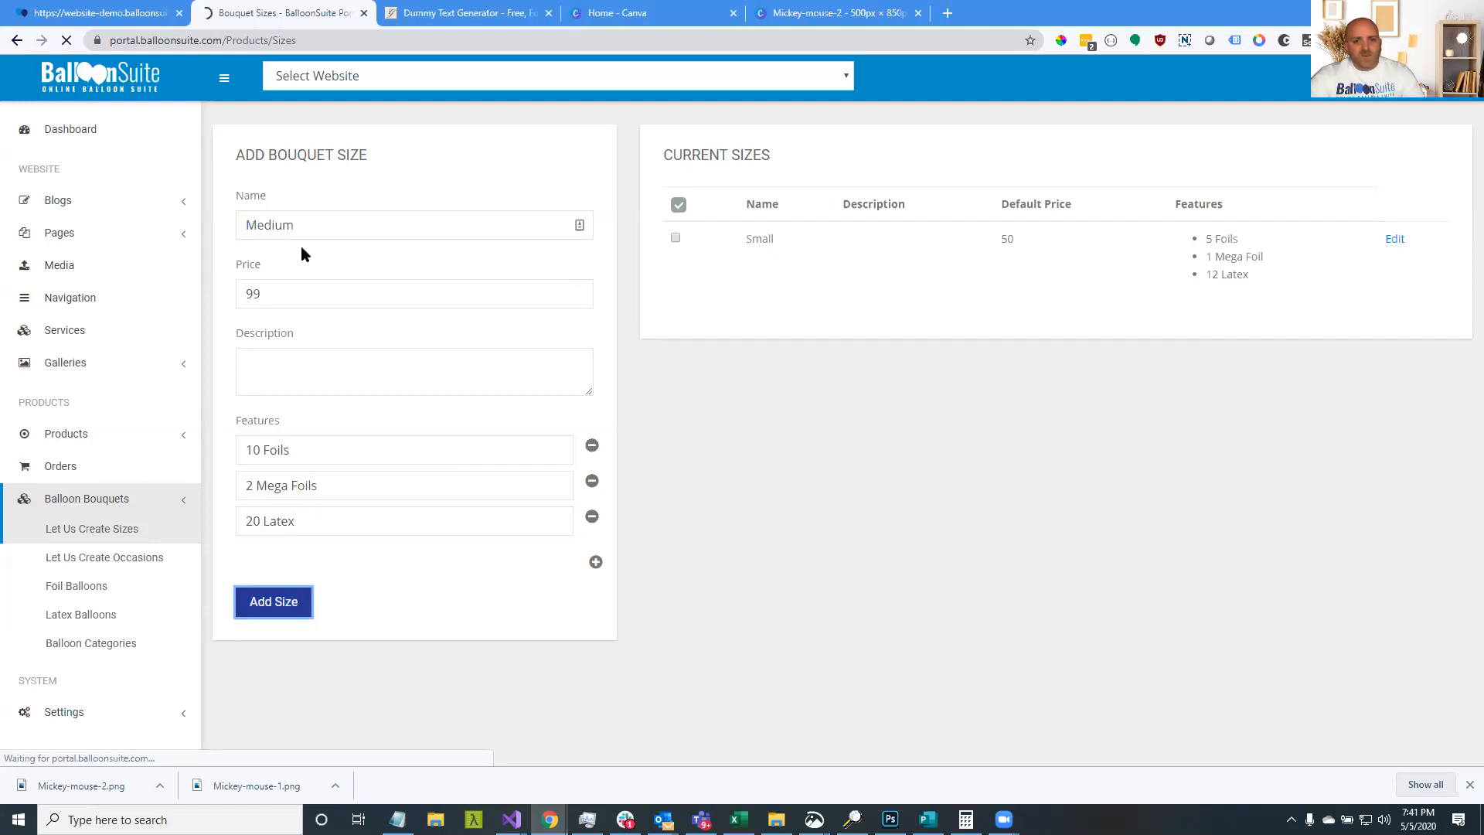
Start a 'Large' bouquet size priced 150 with four feature rows
click(317, 226)
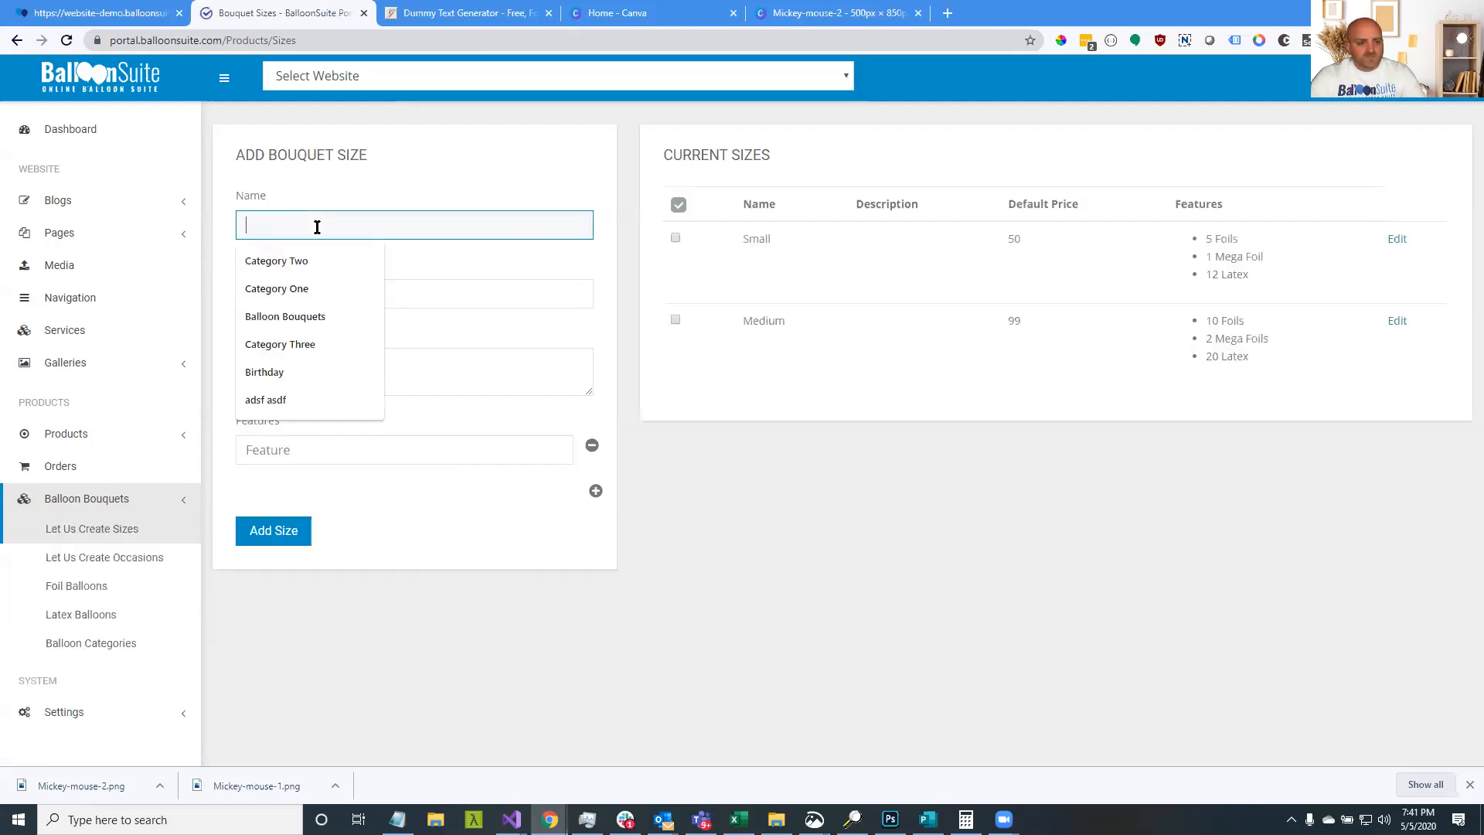
text(Lar)
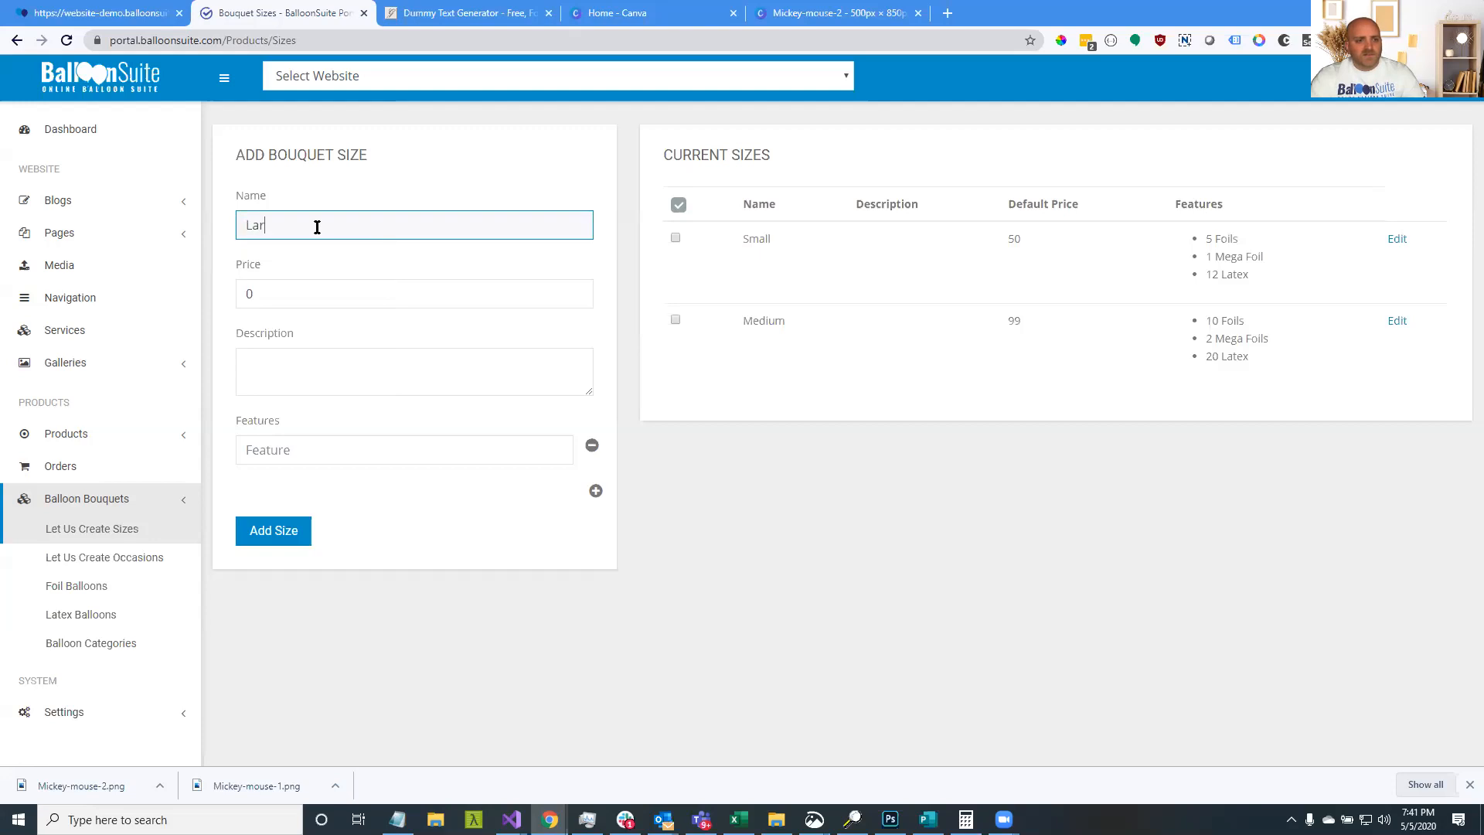
key(Tab)
text(150)
key(Tab)
key(Tab)
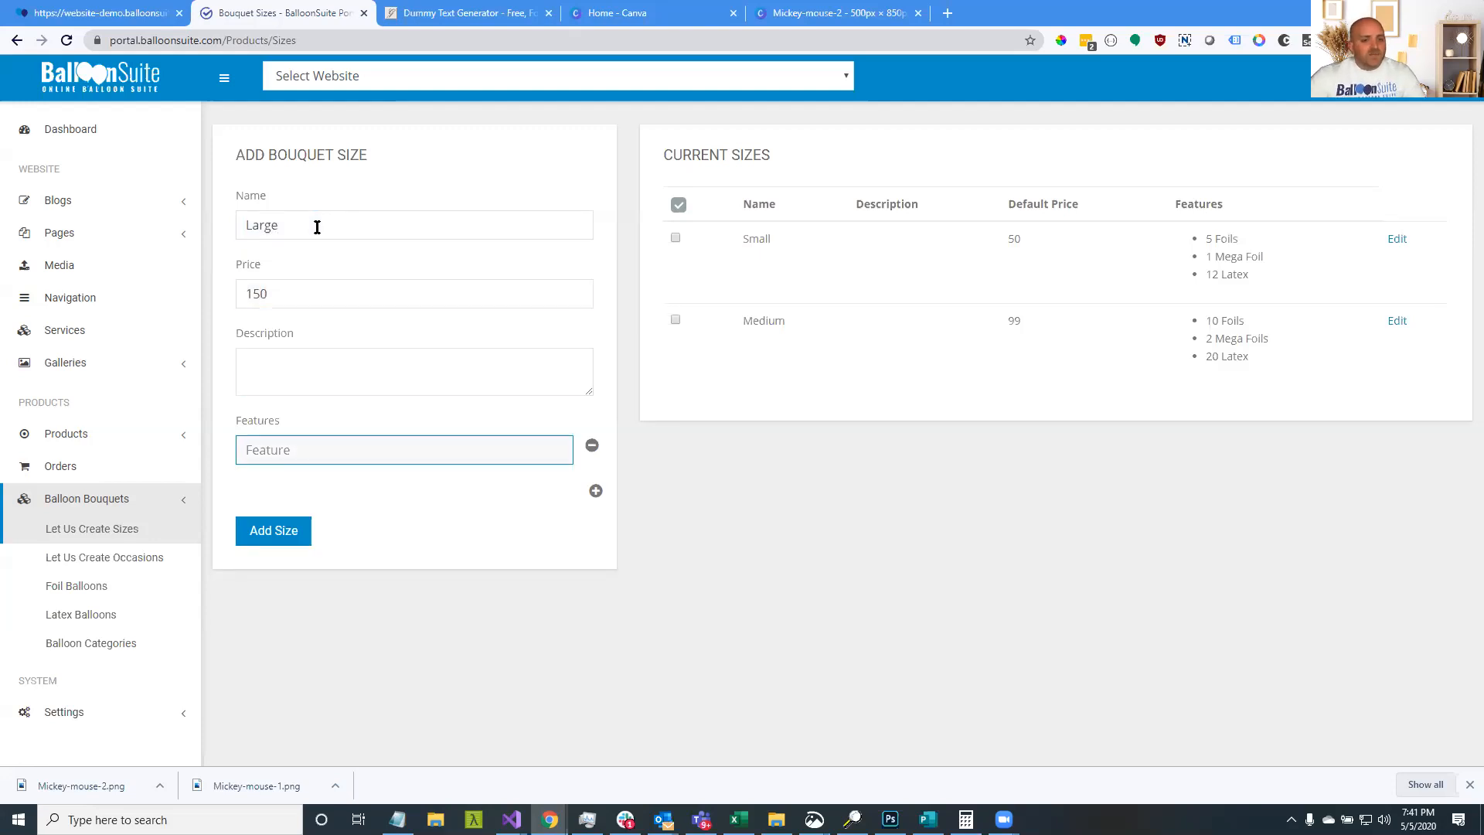
click(596, 492)
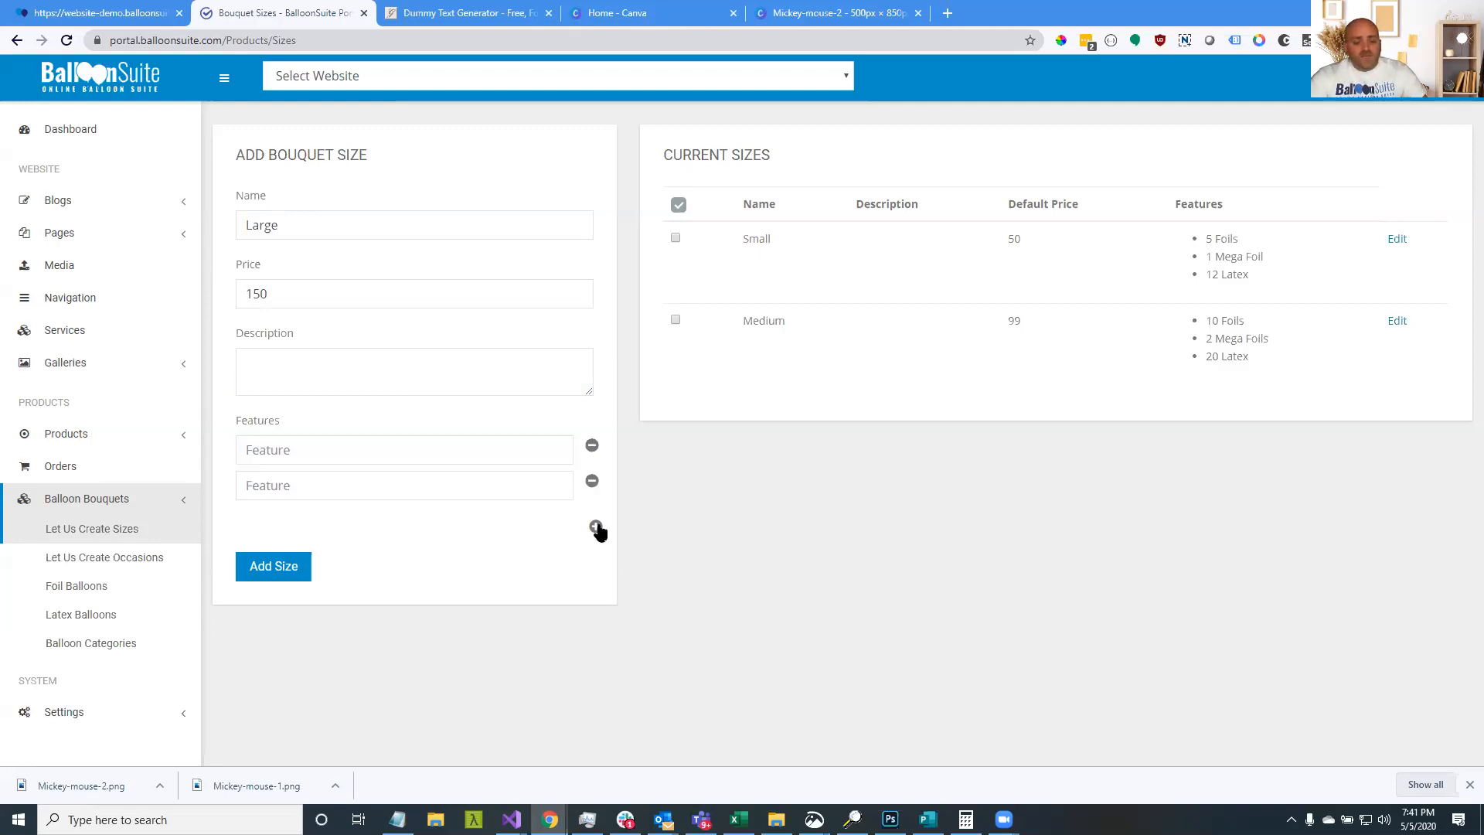
click(595, 526)
click(595, 562)
Fill the Large size's four features with placeholder text and add it
click(375, 451)
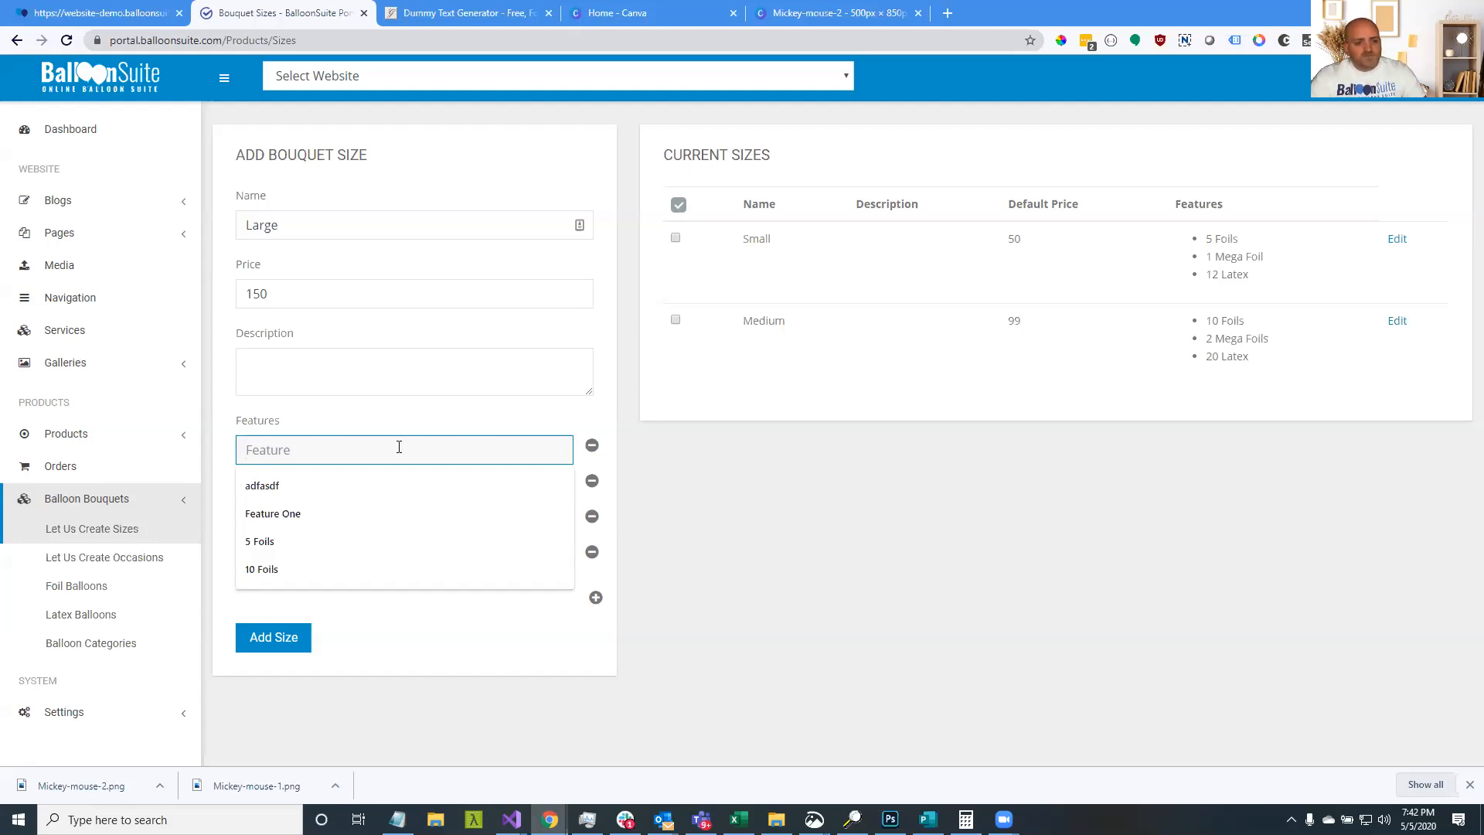
text(aasd)
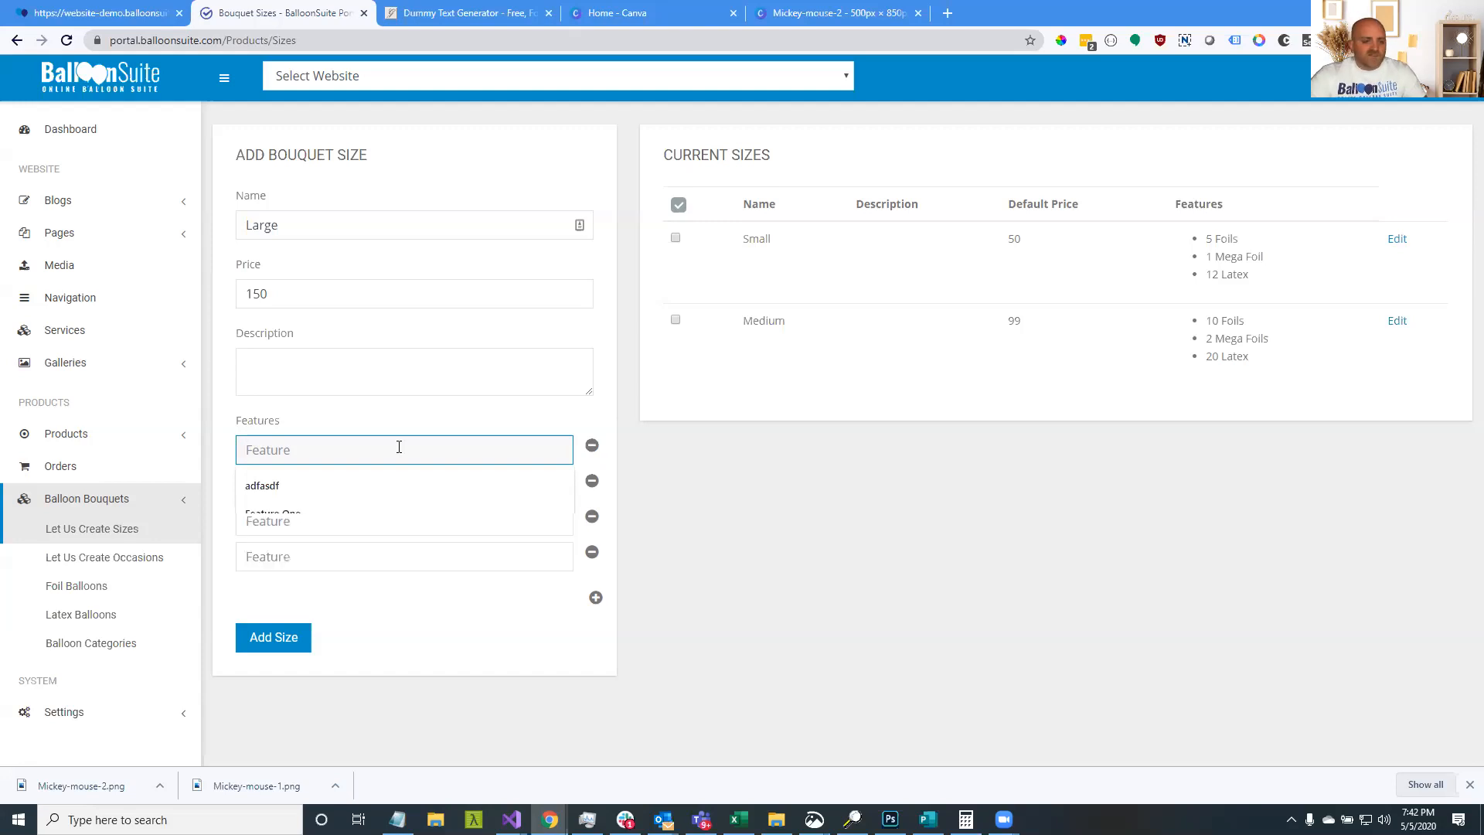
click(398, 485)
text(asdf)
key(Tab)
text(asdf asdfeeee)
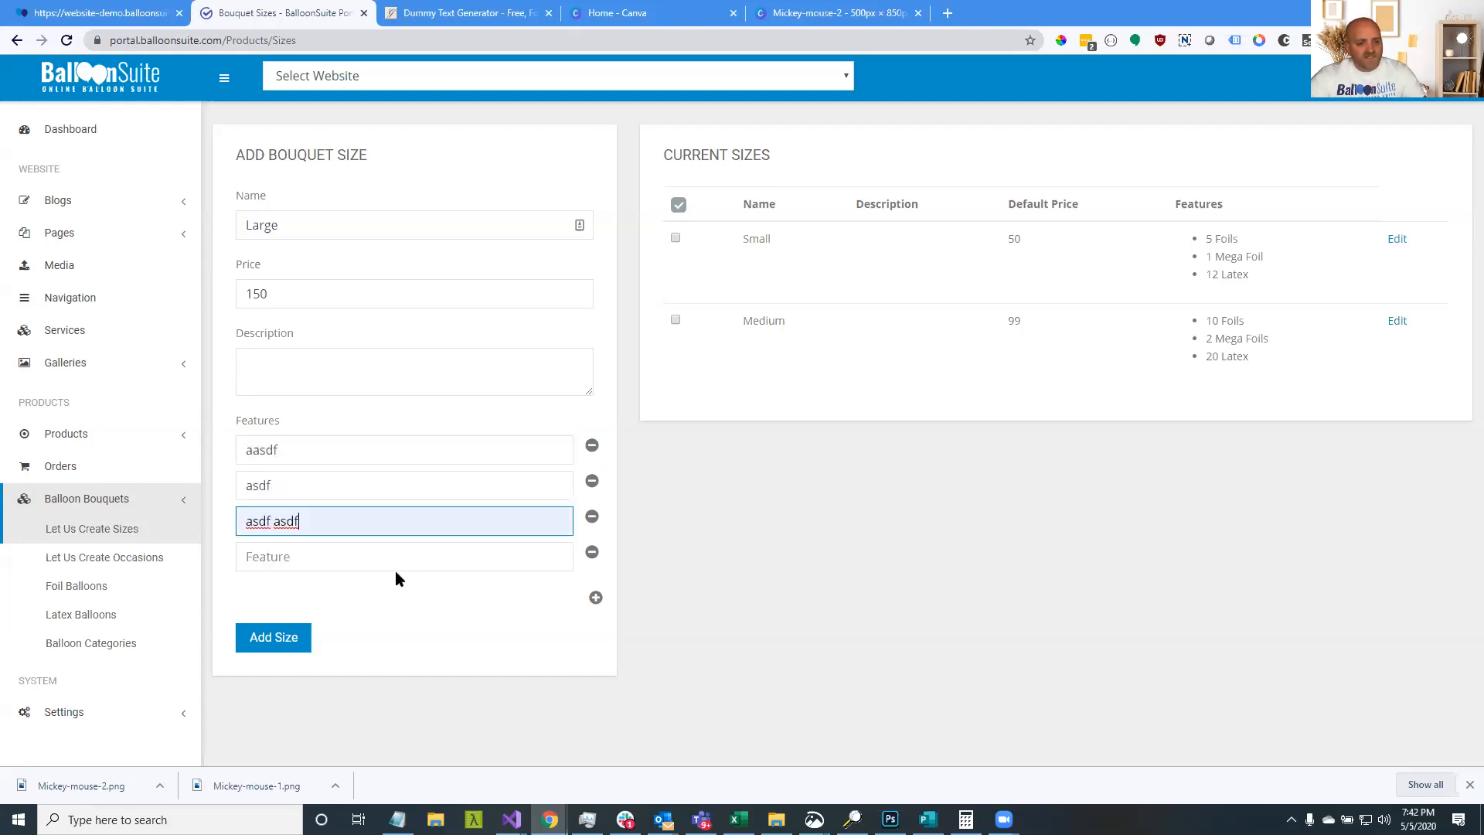
click(318, 549)
text(asdfasdf)
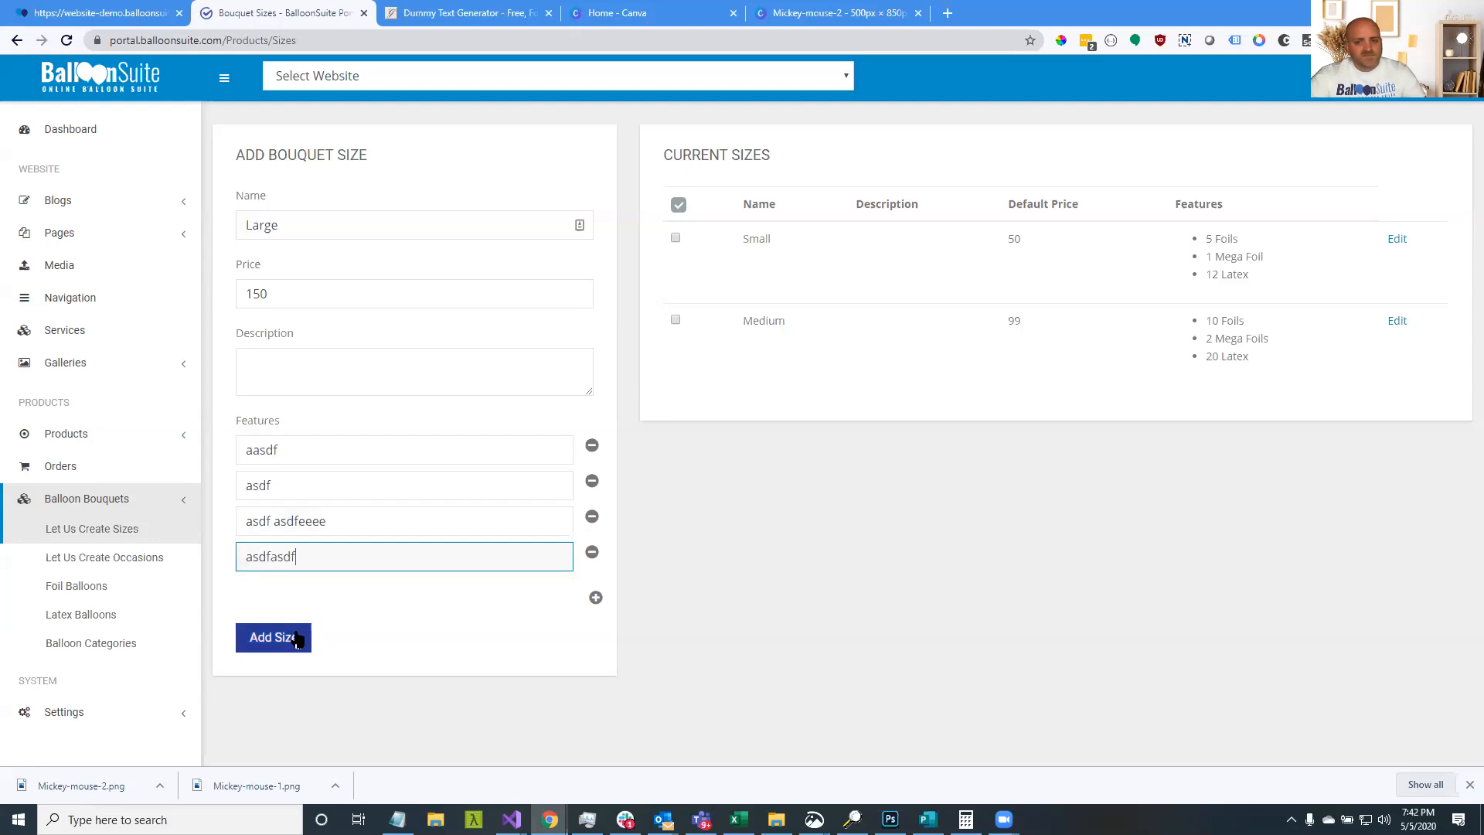
click(298, 637)
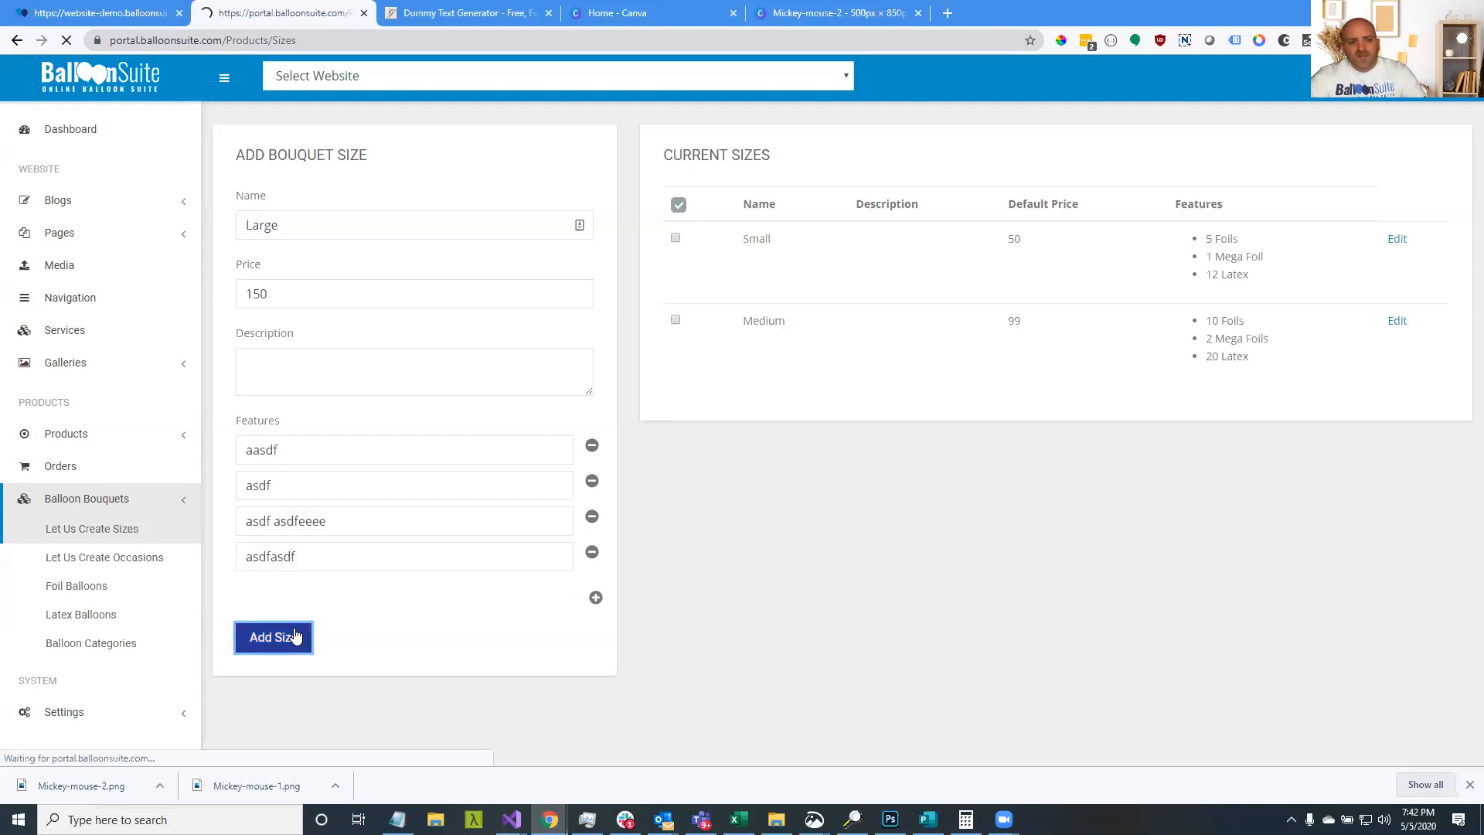
Add an Extra Large size priced 199 with three placeholder features
click(372, 229)
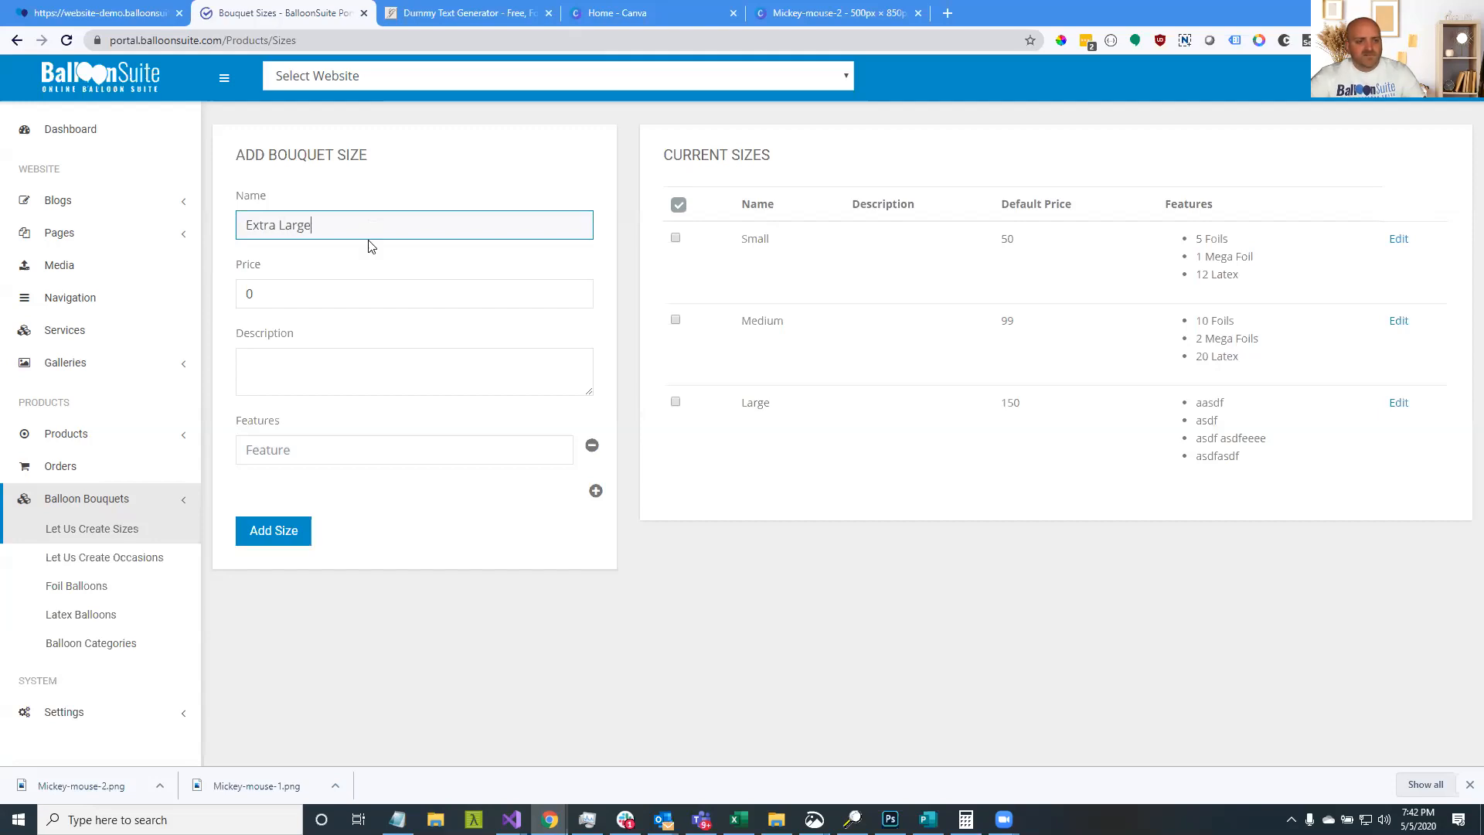
click(360, 304)
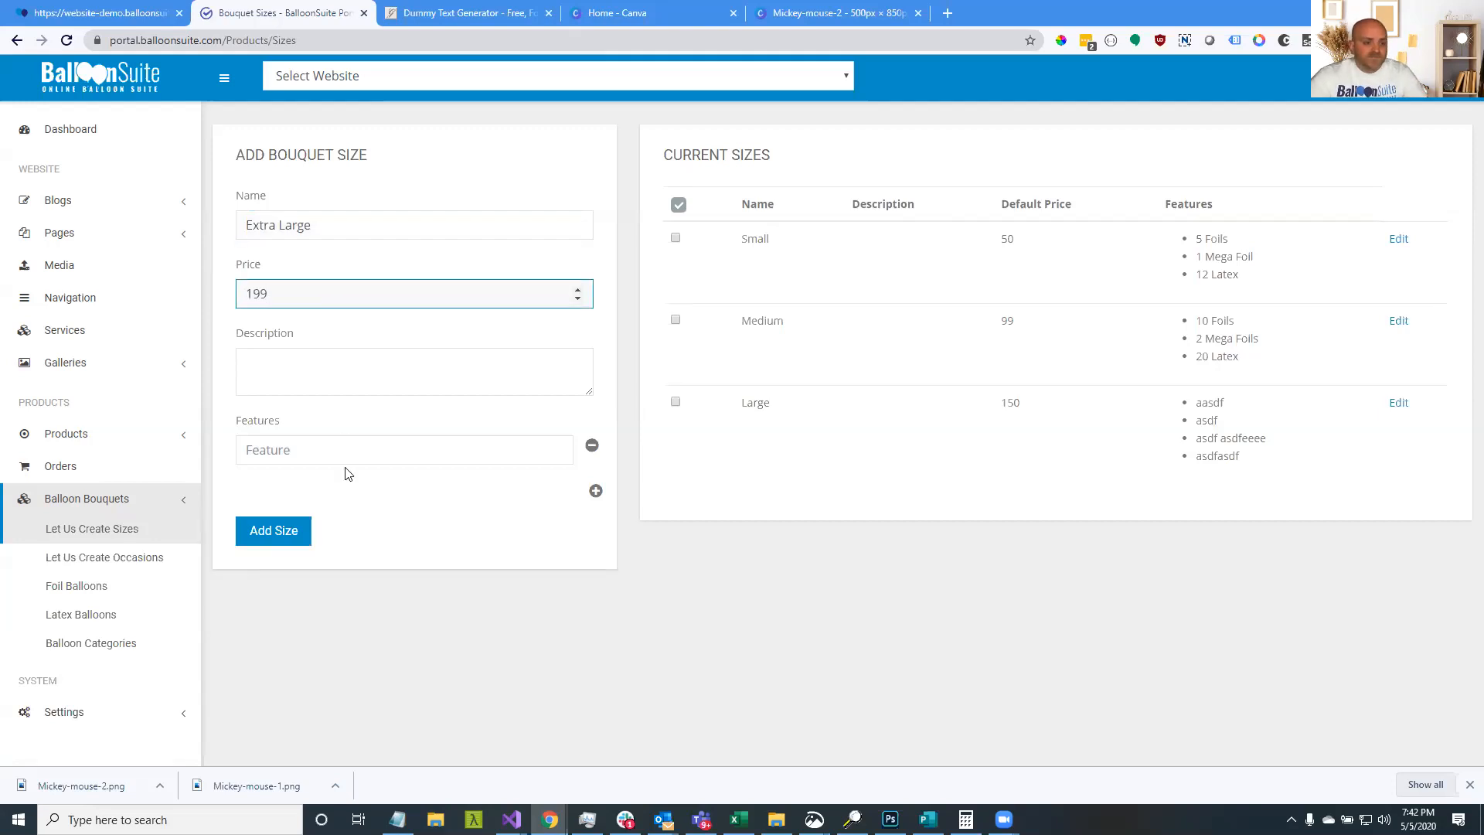
click(595, 491)
click(595, 526)
click(330, 445)
text(asdfasdf)
key(Tab)
text(adsfadsf)
key(Tab)
text(asdfasdf)
click(307, 600)
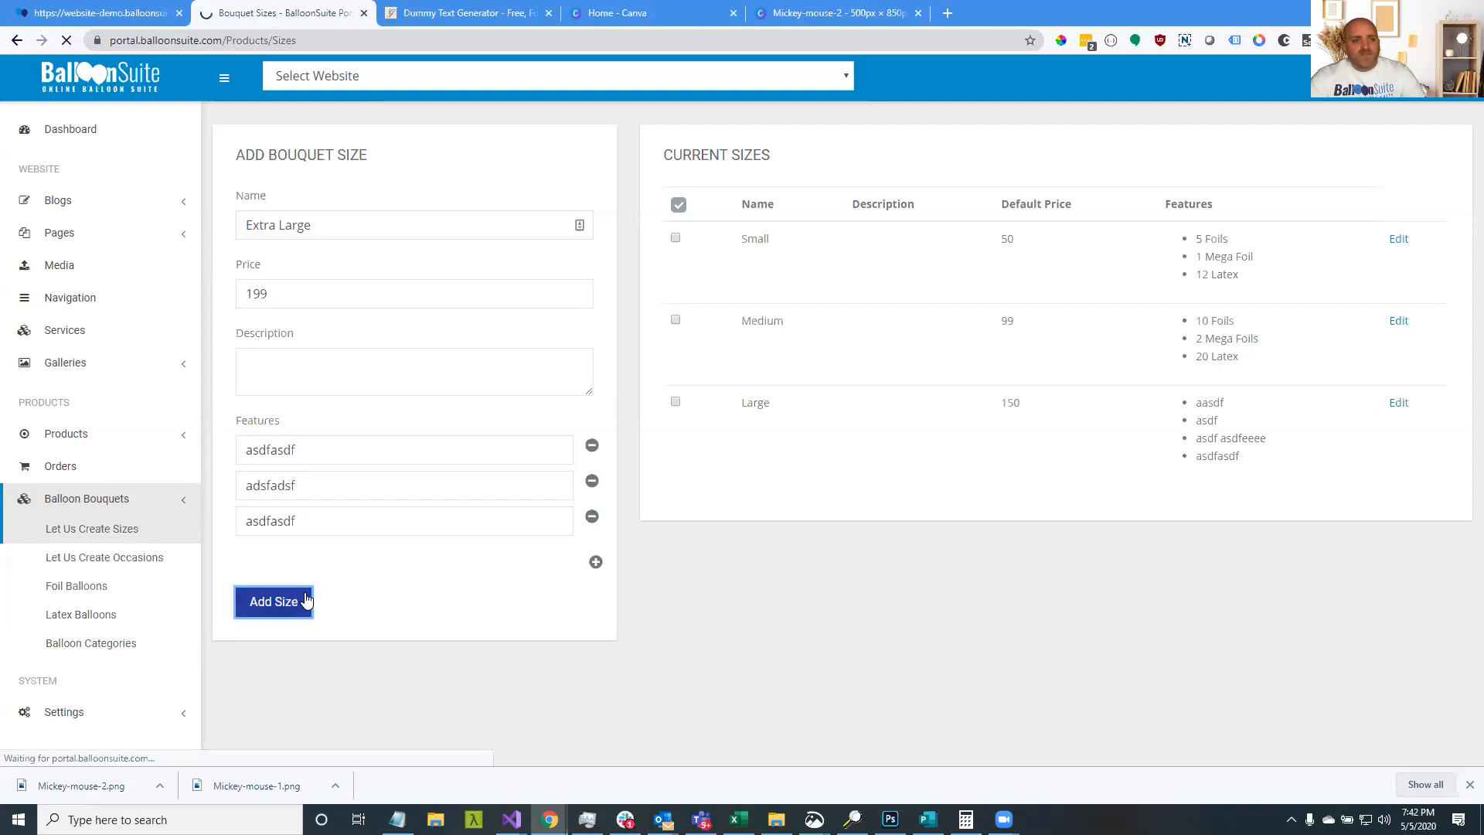
On the storefront, start a new Let Us Create It For You balloon order
click(153, 23)
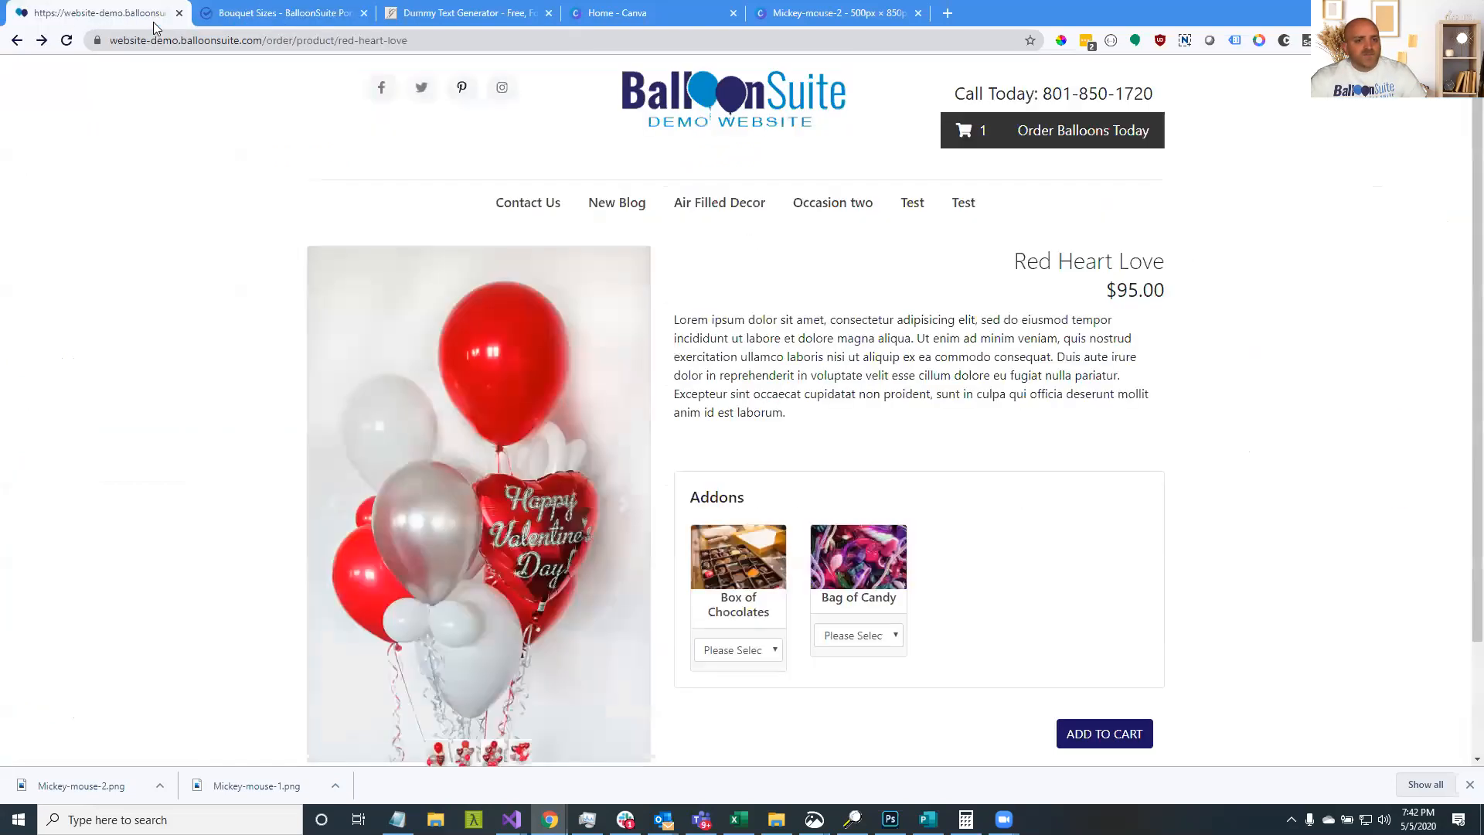
click(1087, 136)
click(724, 433)
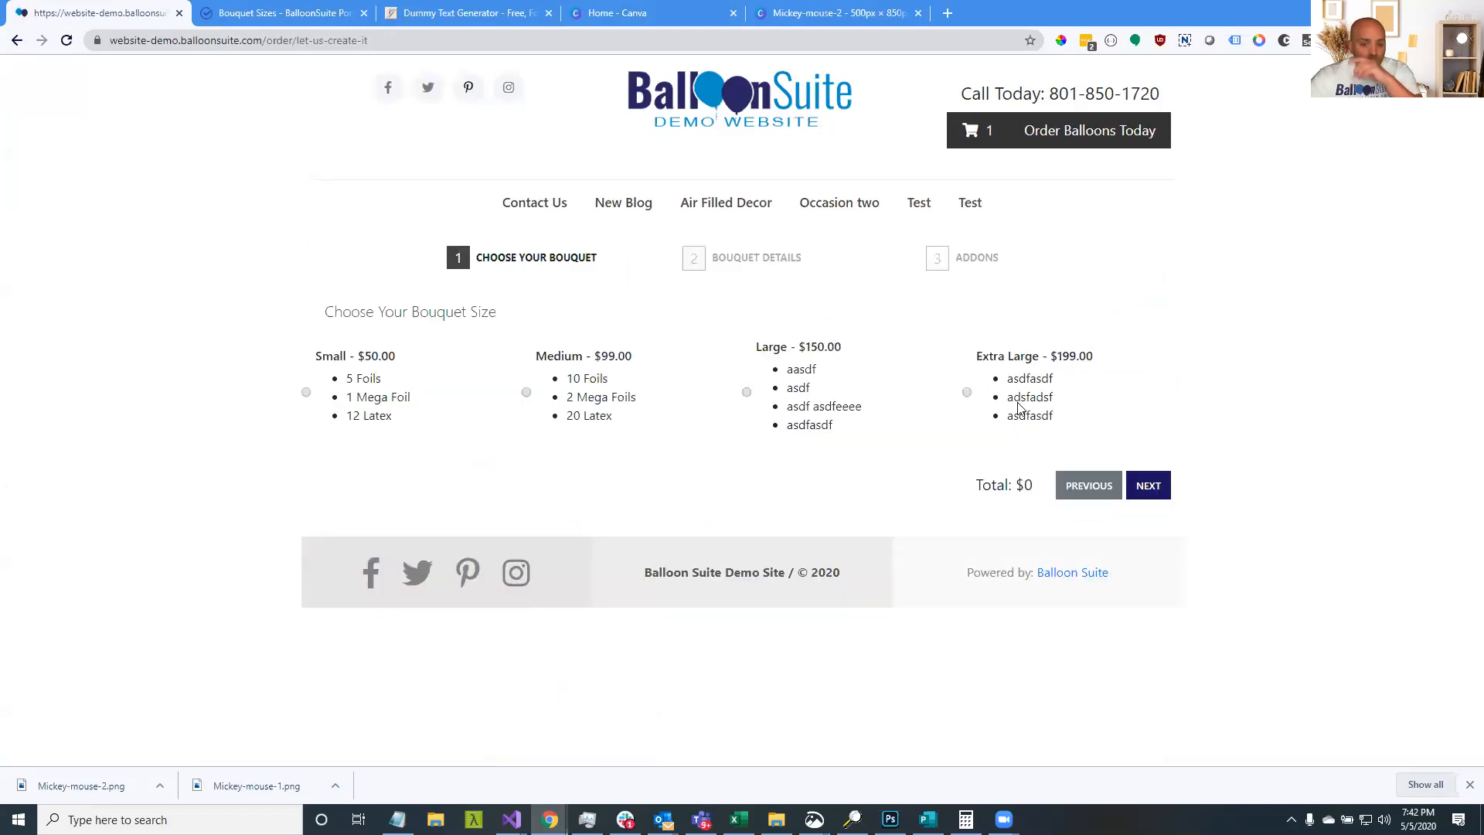
Check the Small, Medium, Large and Extra Large sizes, ending on Large at $150.00
click(833, 406)
click(581, 414)
click(399, 400)
click(623, 384)
click(817, 408)
click(1036, 403)
click(843, 414)
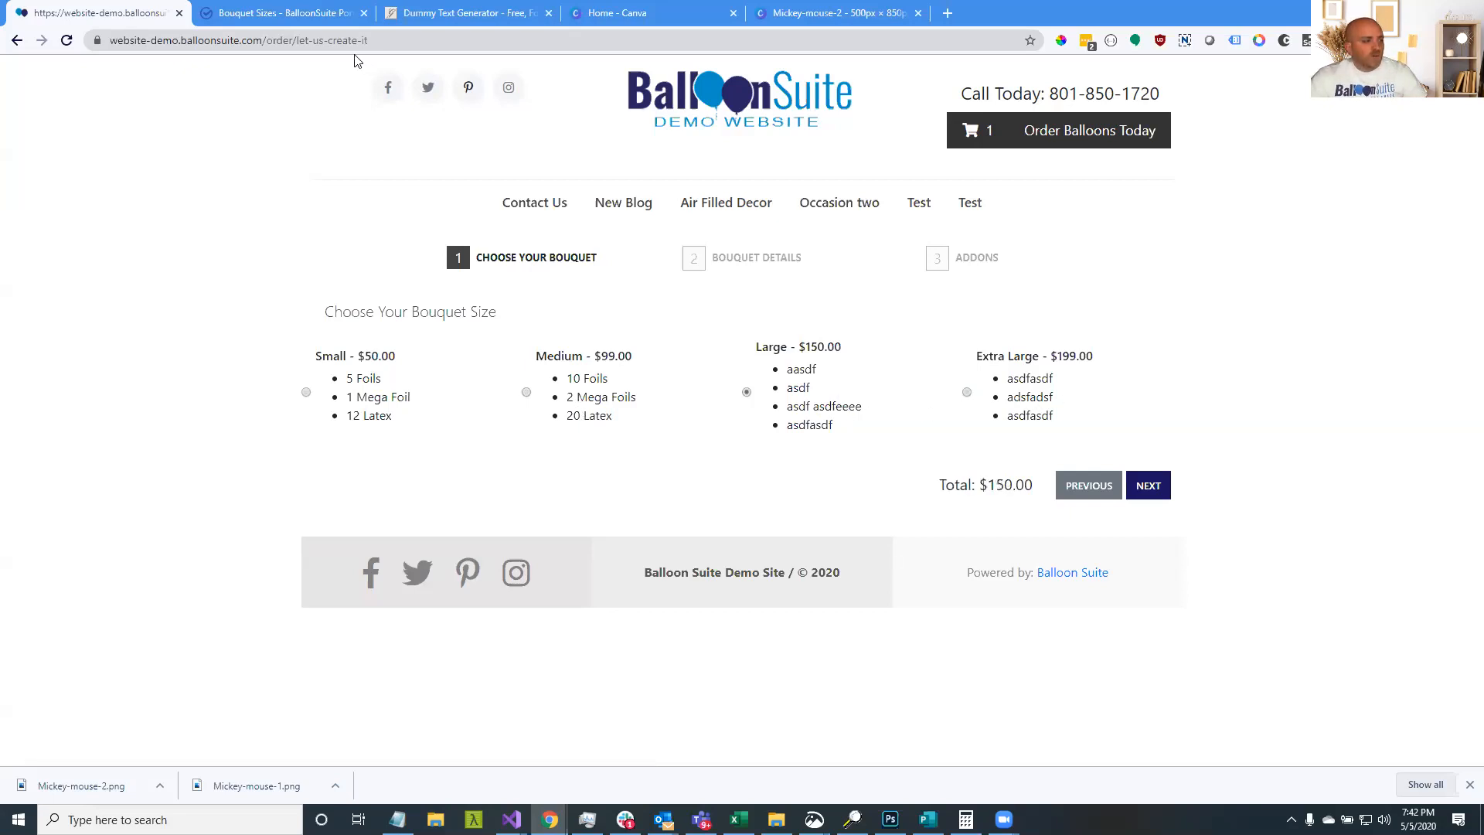
click(300, 15)
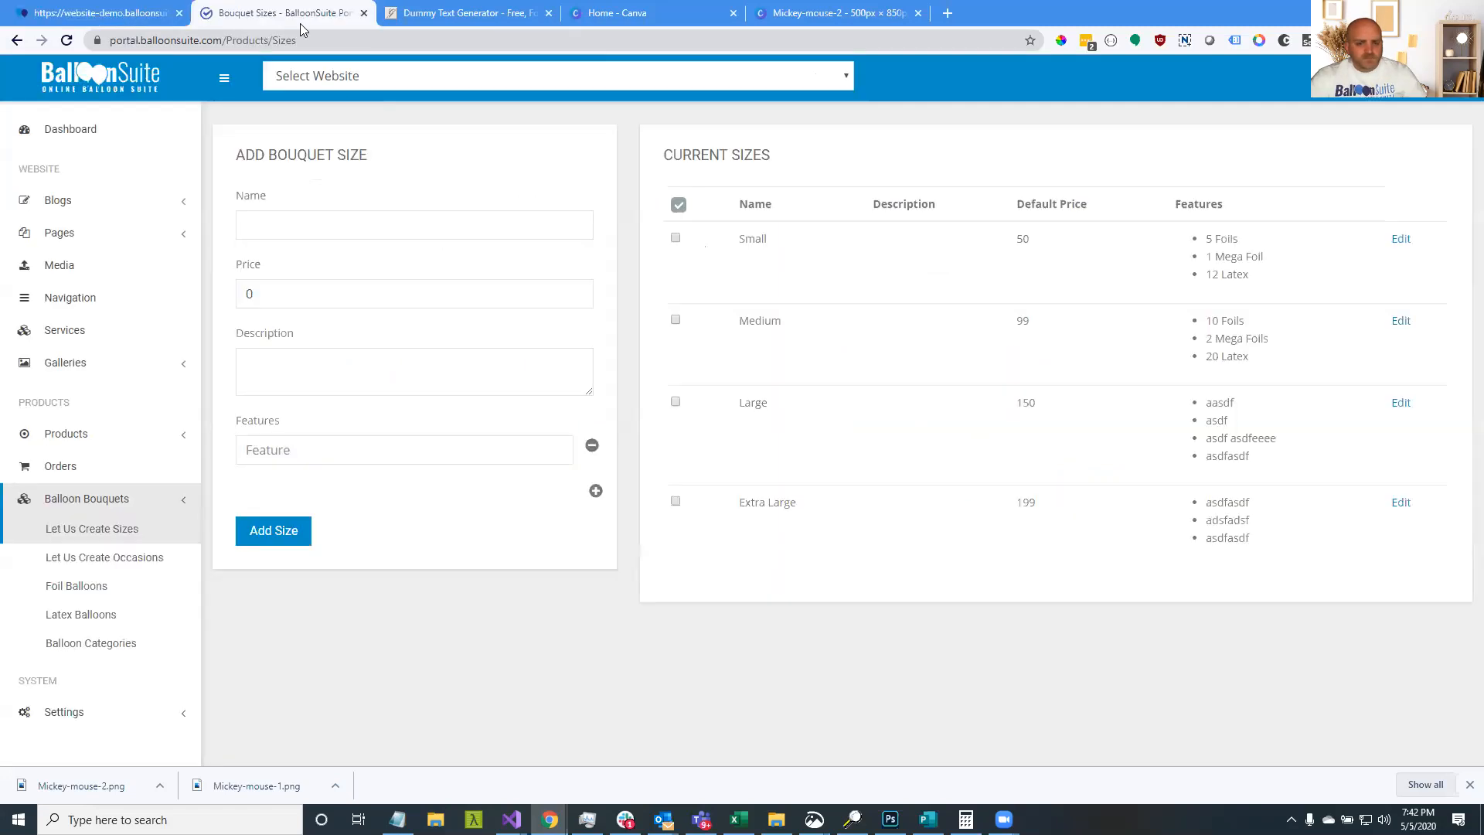
Add a new occasion named Birthday on the Let Us Create Occasions page
click(109, 558)
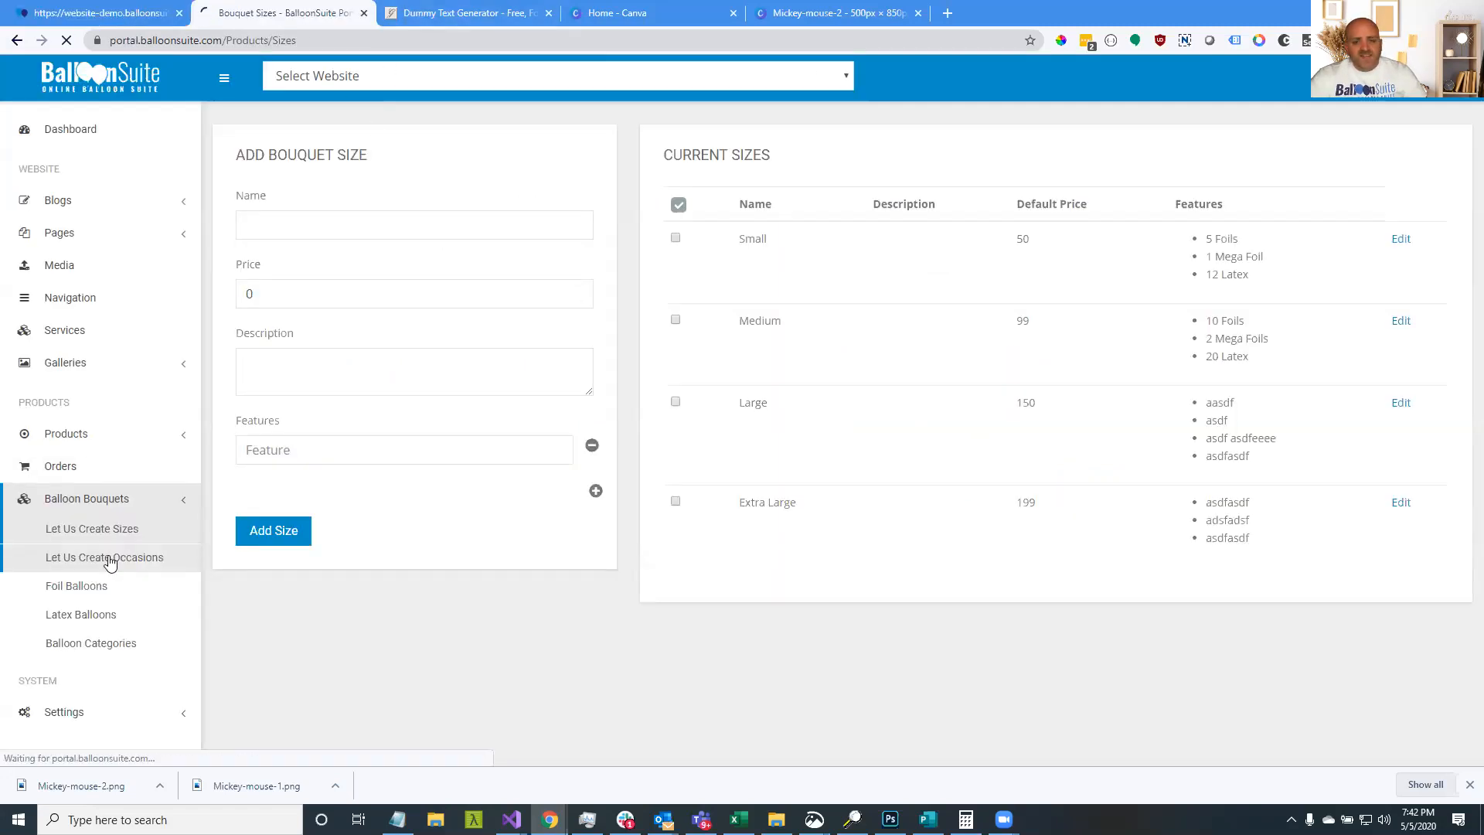
click(439, 221)
text(Birthda)
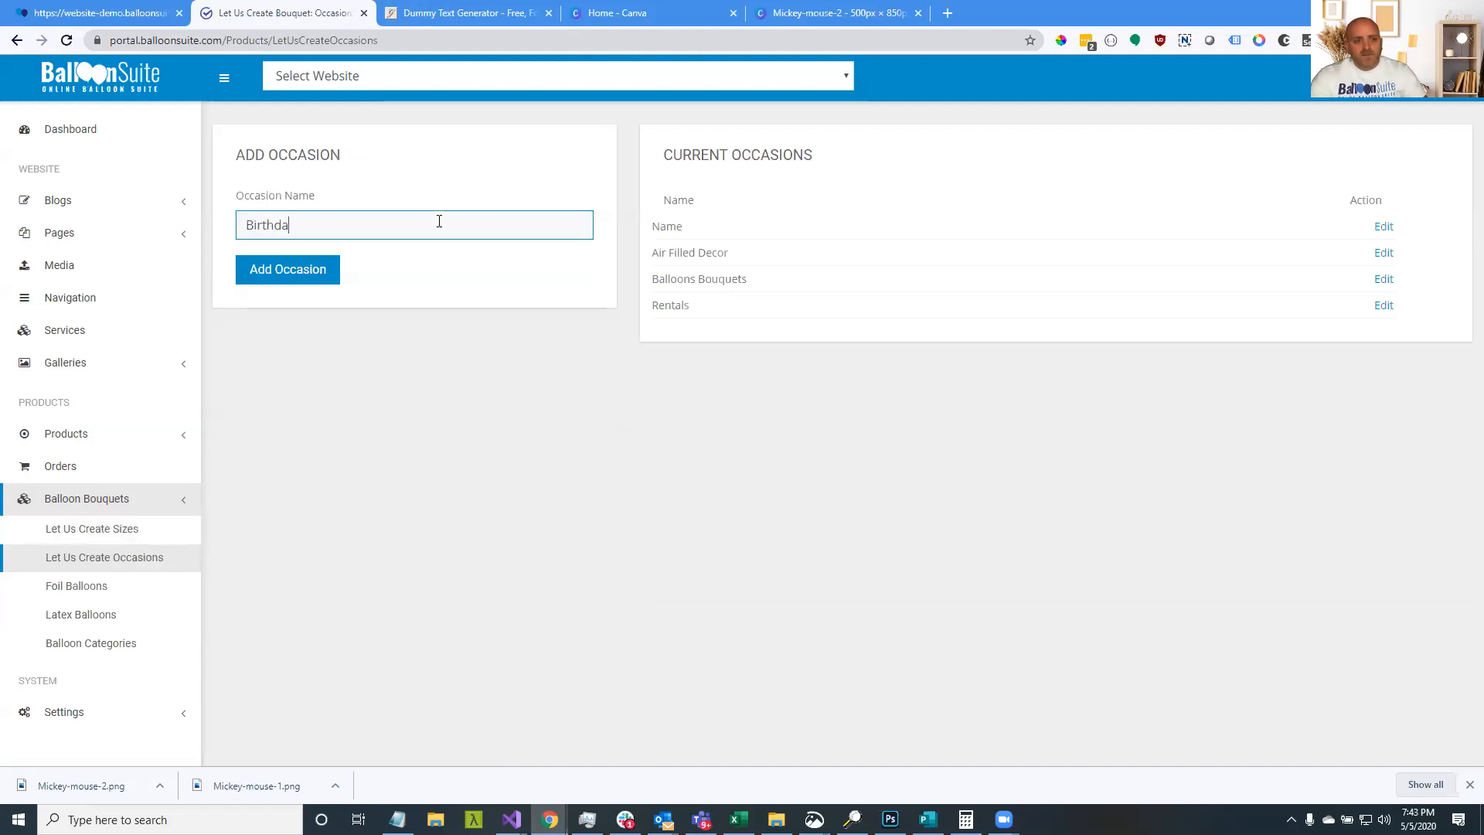
click(270, 272)
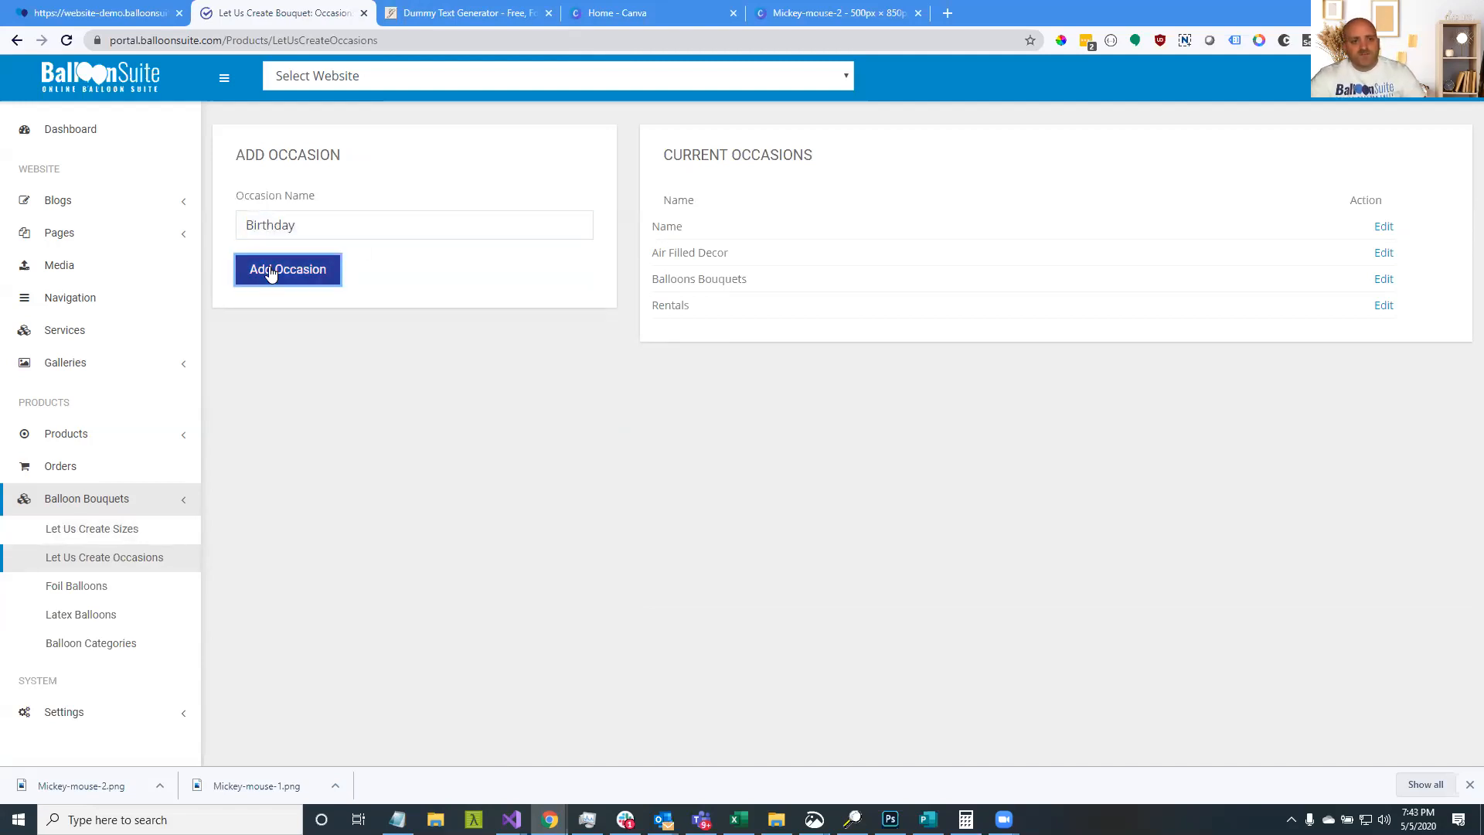
Back on the storefront order, choose the Extra Large bouquet size and continue
click(89, 6)
click(1029, 425)
click(1162, 491)
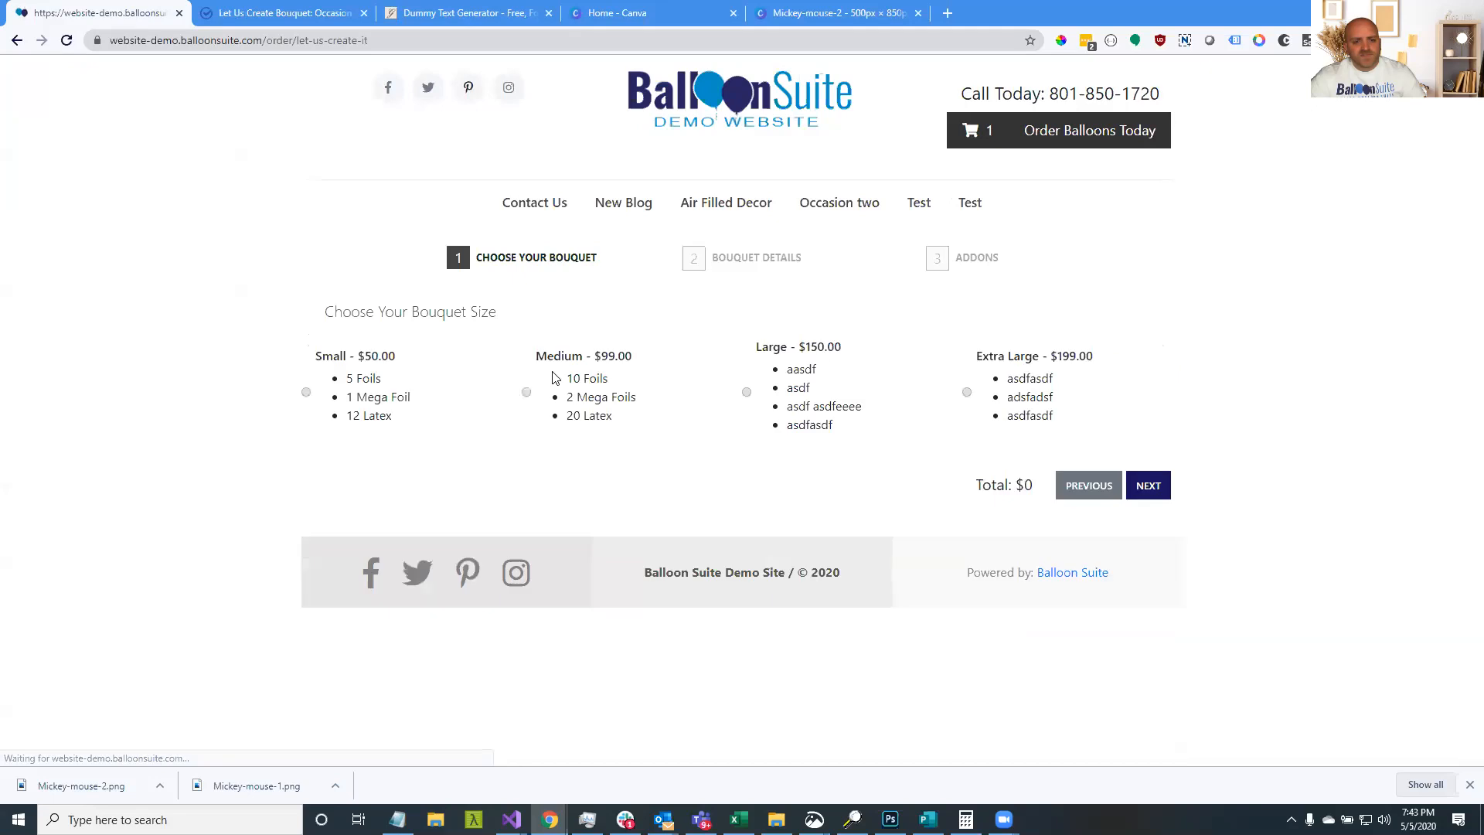
Choose a Medium bouquet with Birthday as the occasion and Male as the gender
click(1130, 486)
click(452, 363)
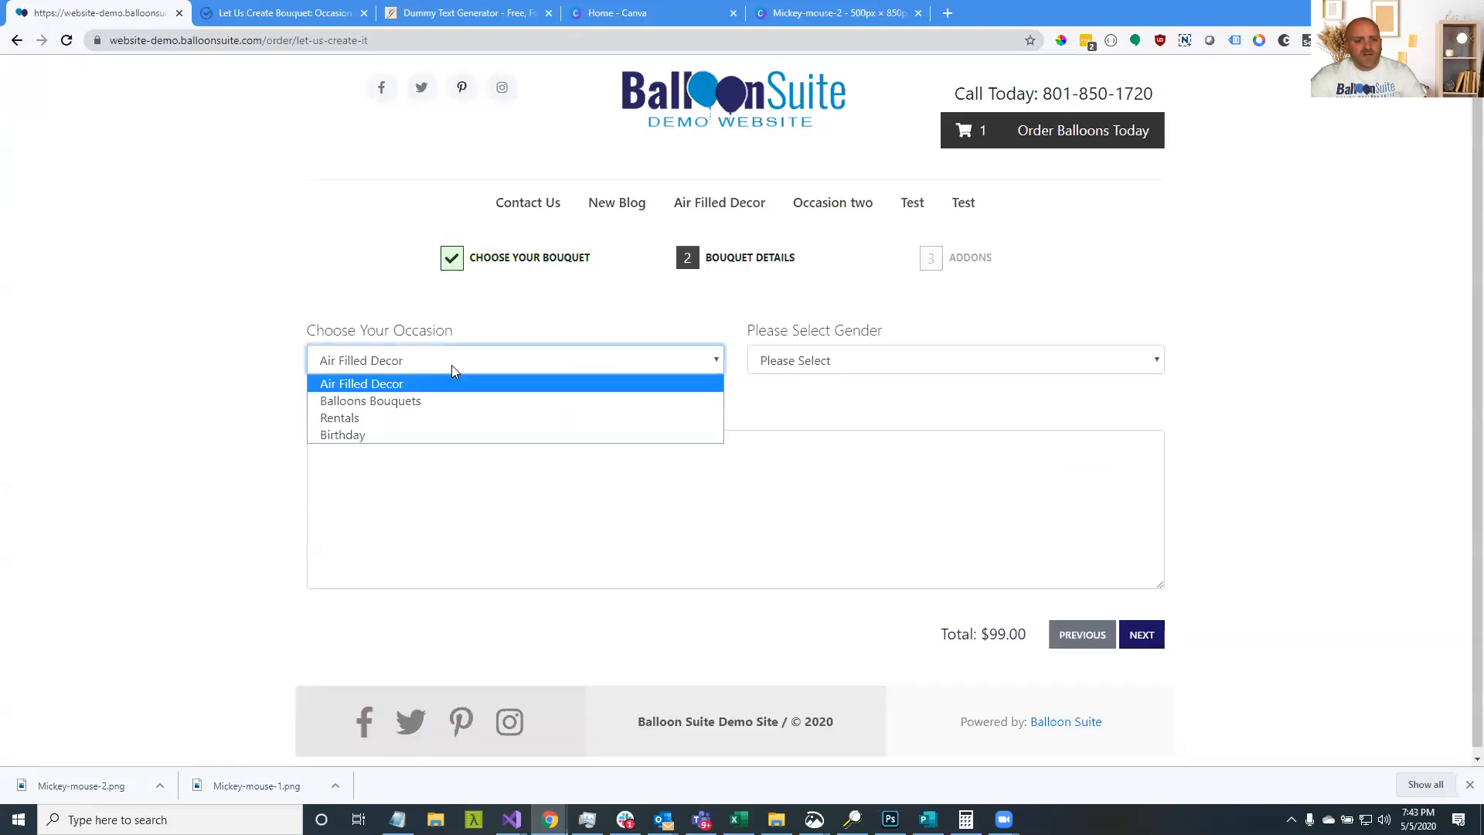
click(452, 437)
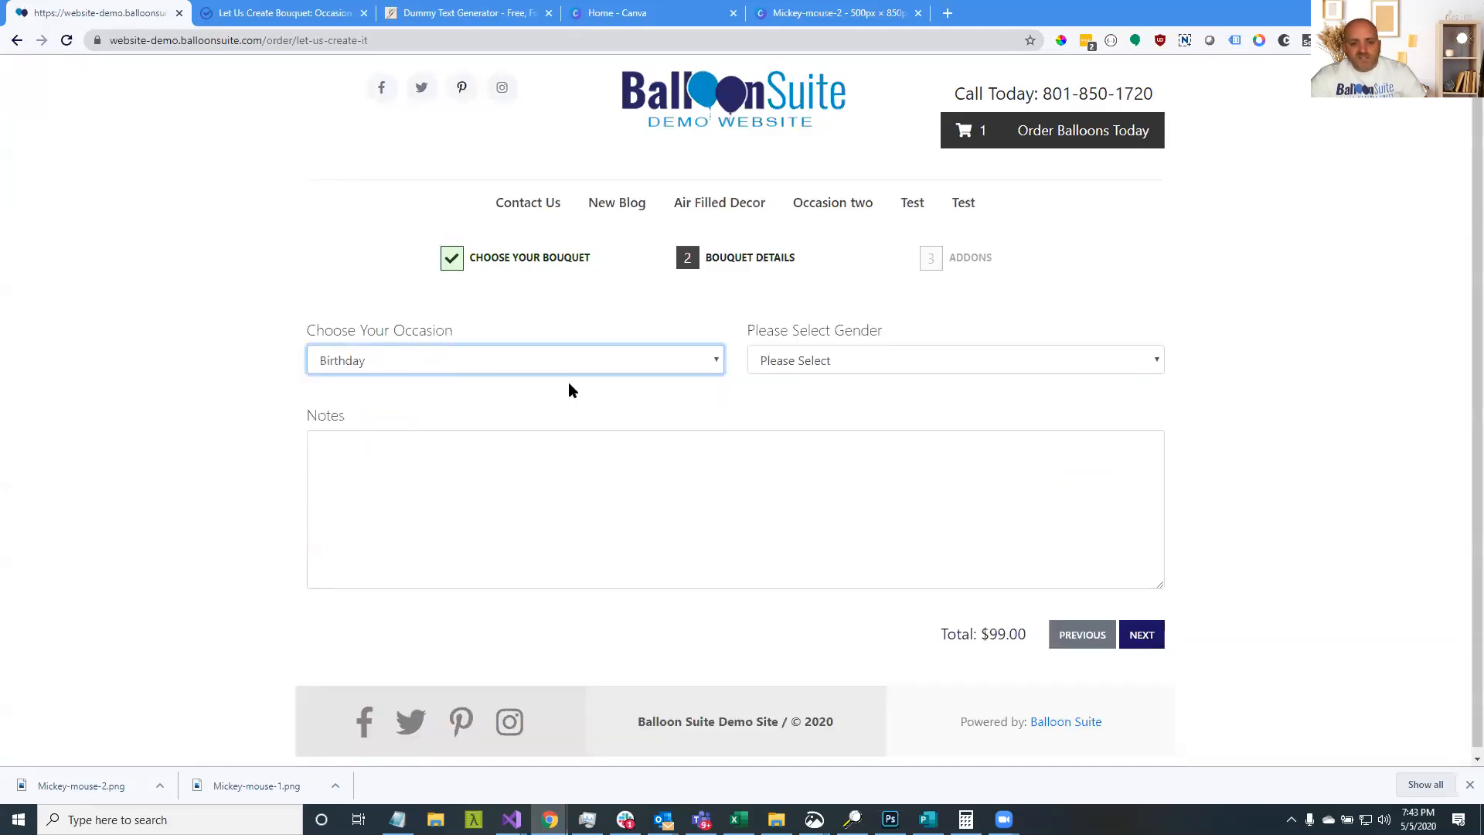
click(809, 360)
click(796, 399)
click(985, 568)
click(1140, 634)
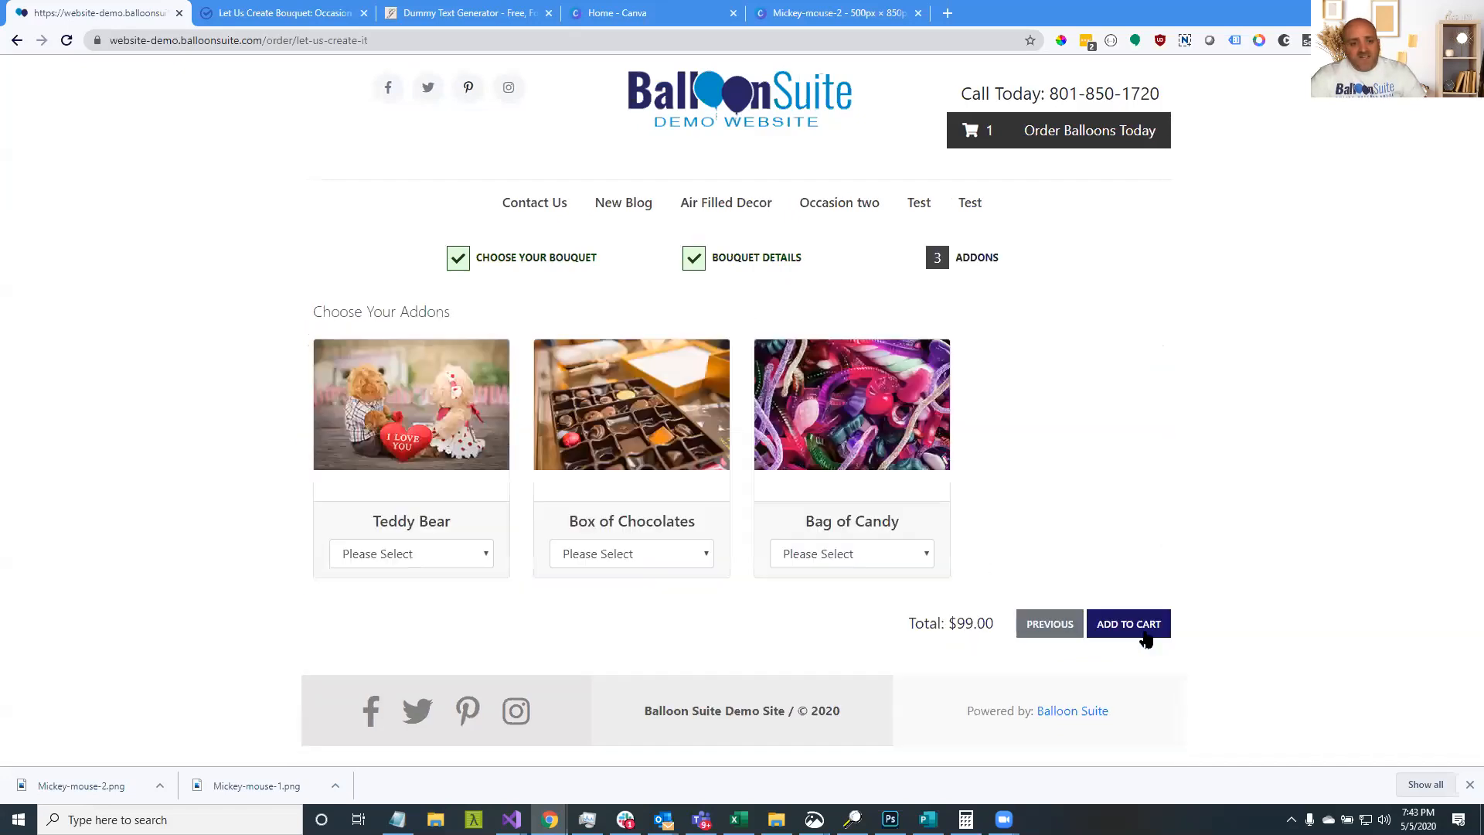
Add a small Bag of Candy add-on, put the $104 bouquet in the cart, and return to ordering options
click(889, 555)
click(889, 595)
click(1134, 635)
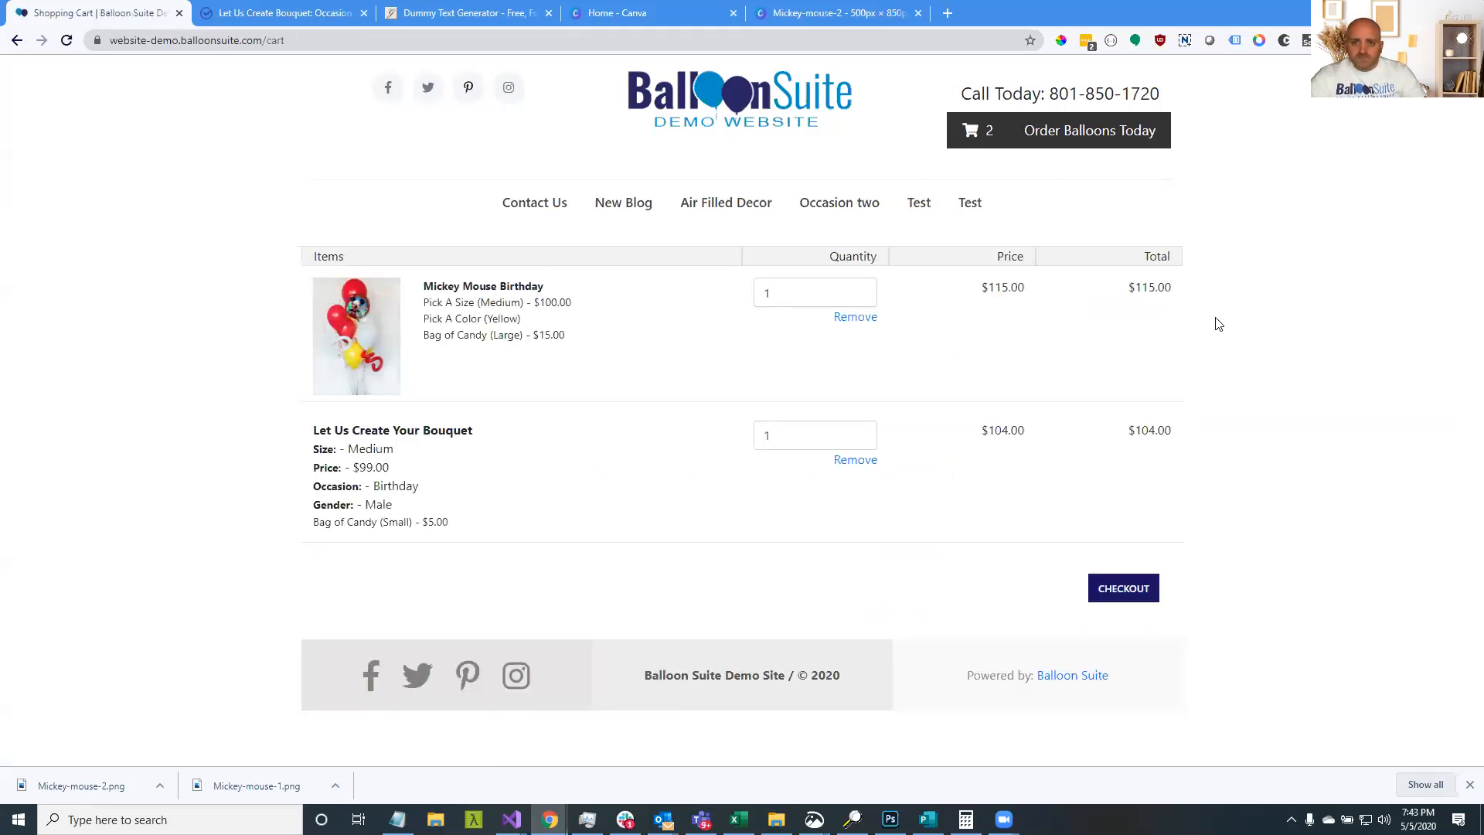
click(1114, 146)
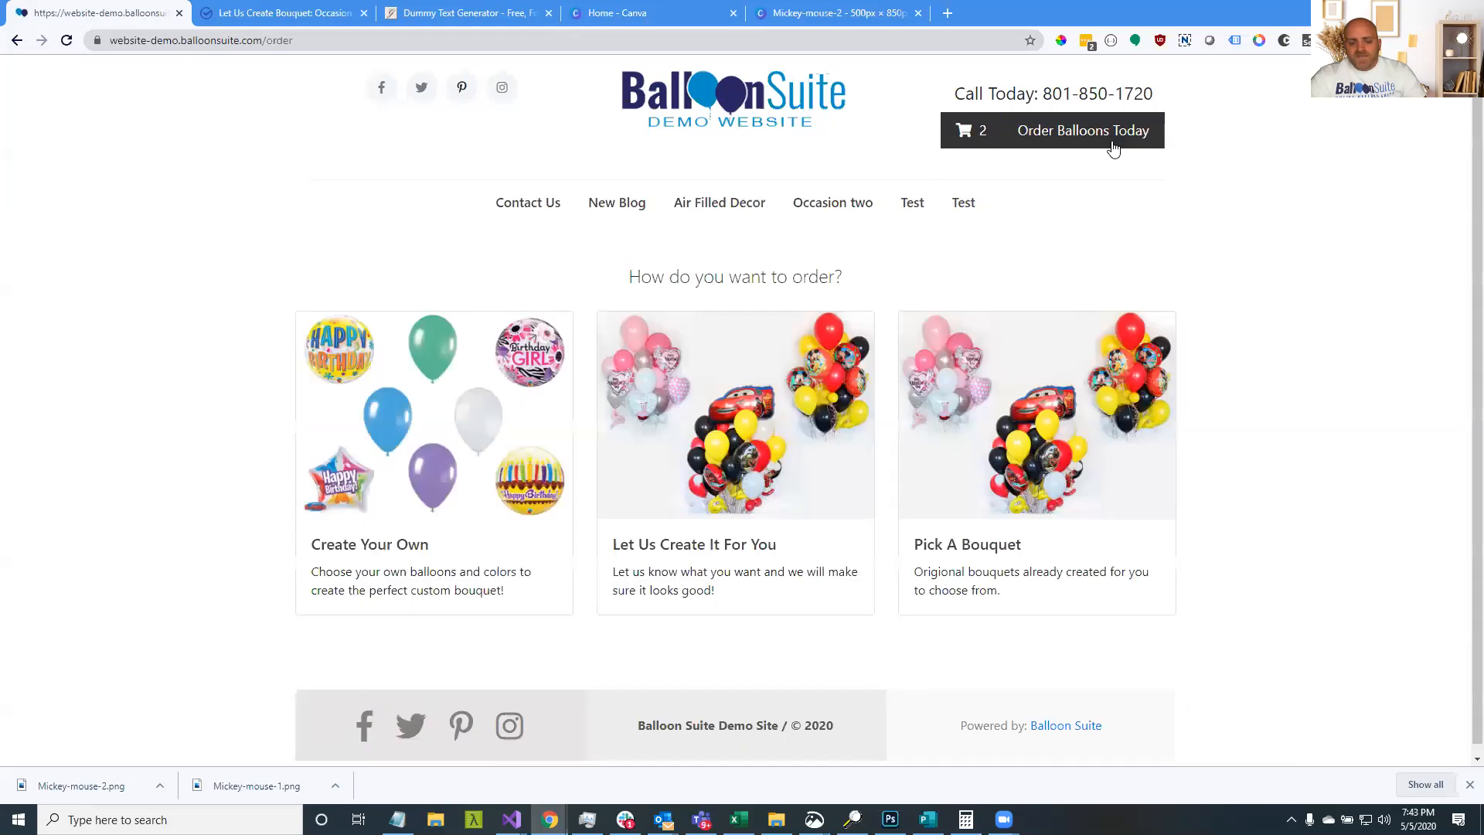
In the Create Your Own builder, add Happy Birthday, Birthday Bouquets and Congrats Star Stripe balloons
click(391, 415)
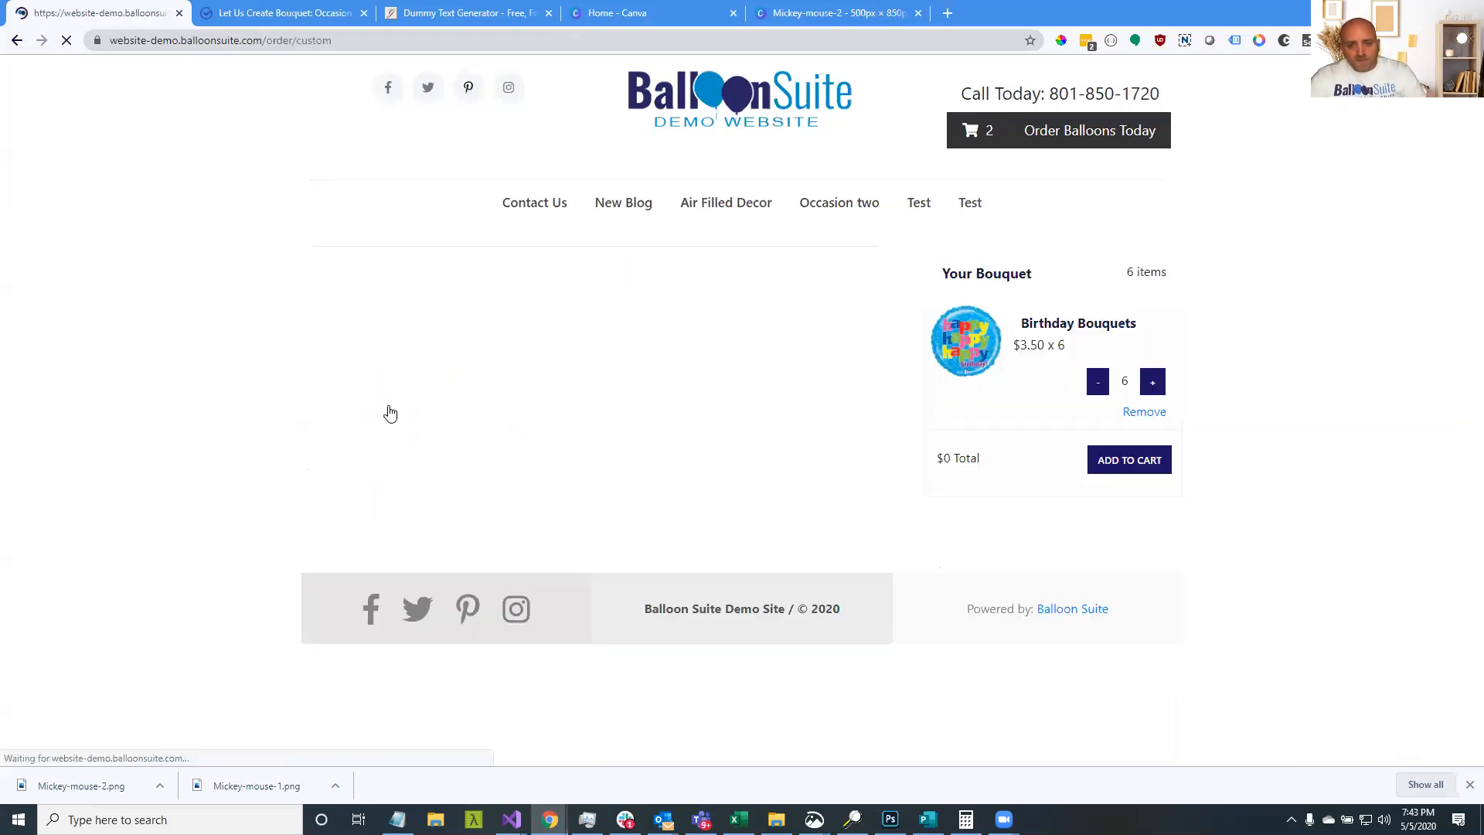
click(1131, 416)
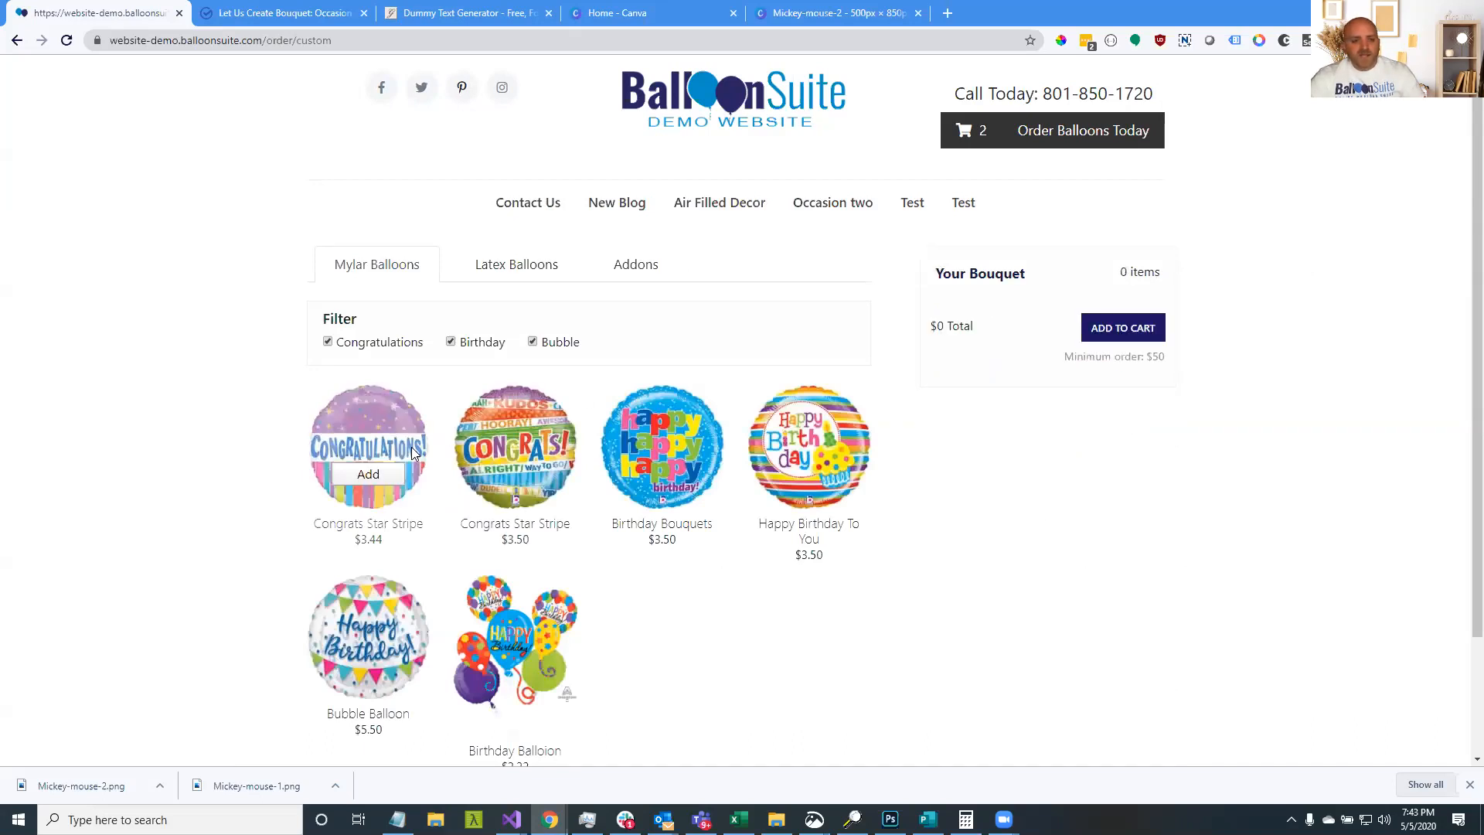
scroll(420, 419, down, 2)
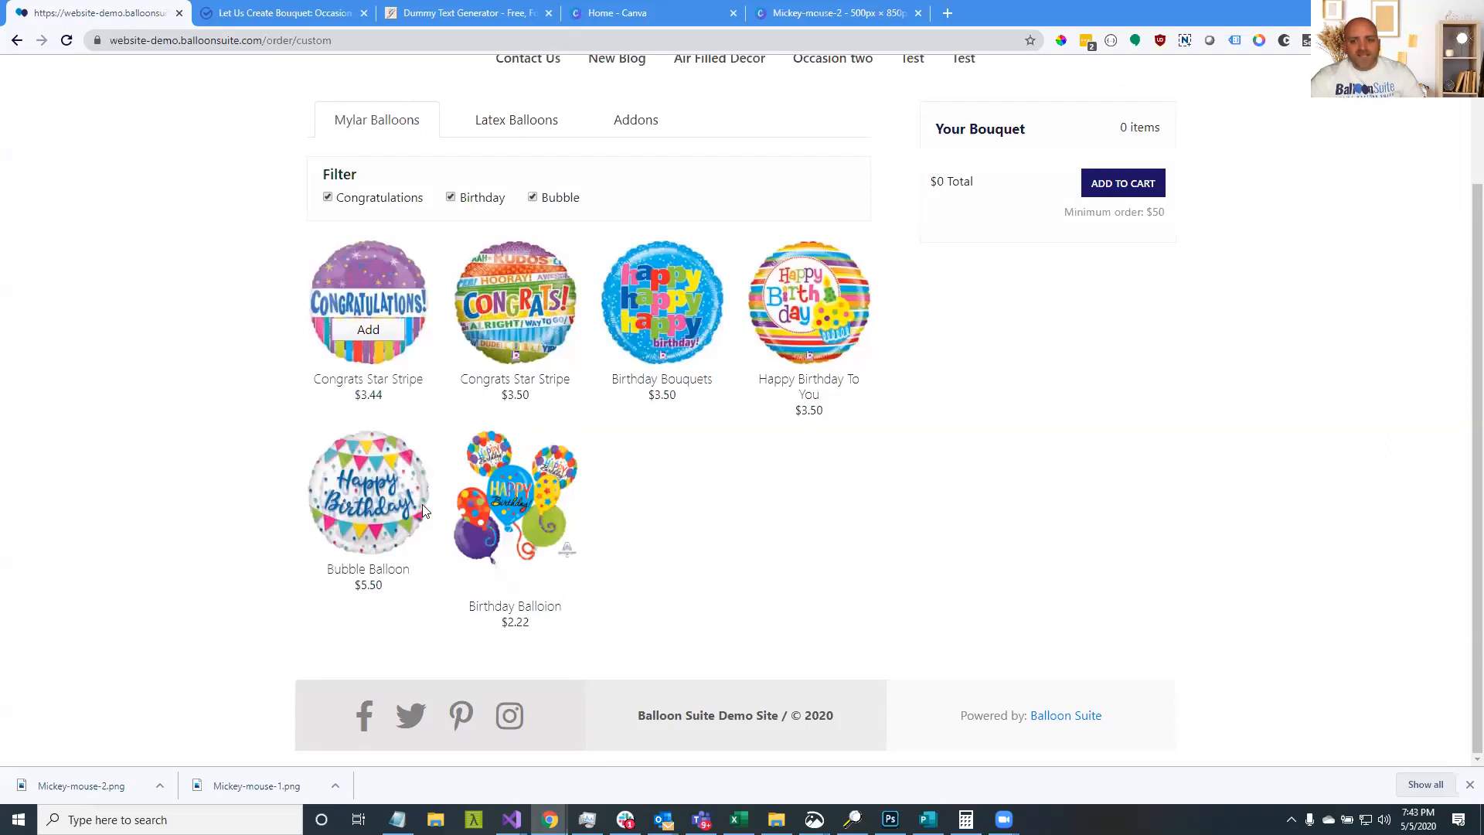
scroll(910, 418, up, 2)
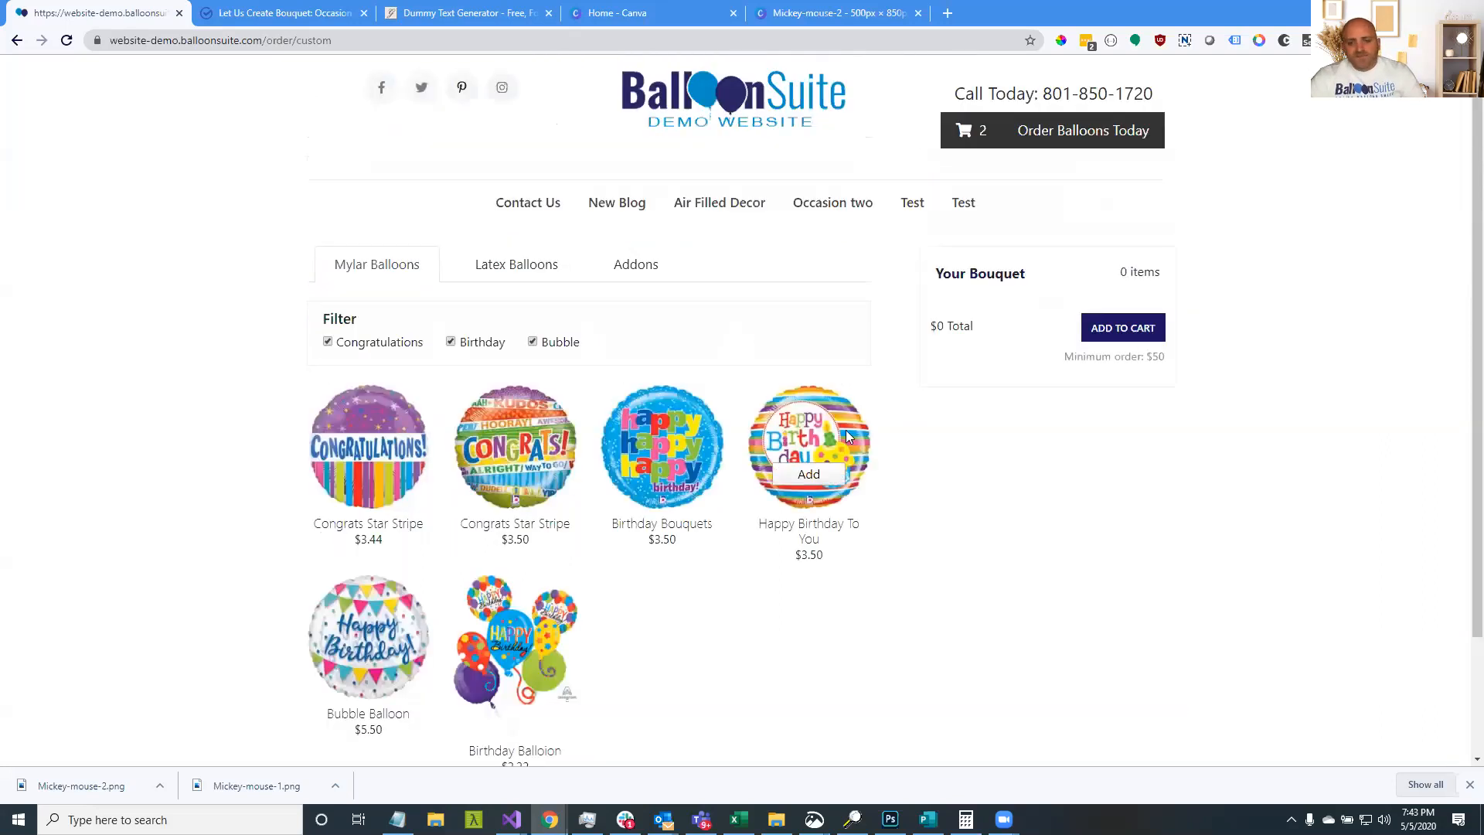
double_click(809, 478)
double_click(809, 478)
click(683, 480)
click(683, 480)
double_click(683, 479)
double_click(498, 479)
click(498, 479)
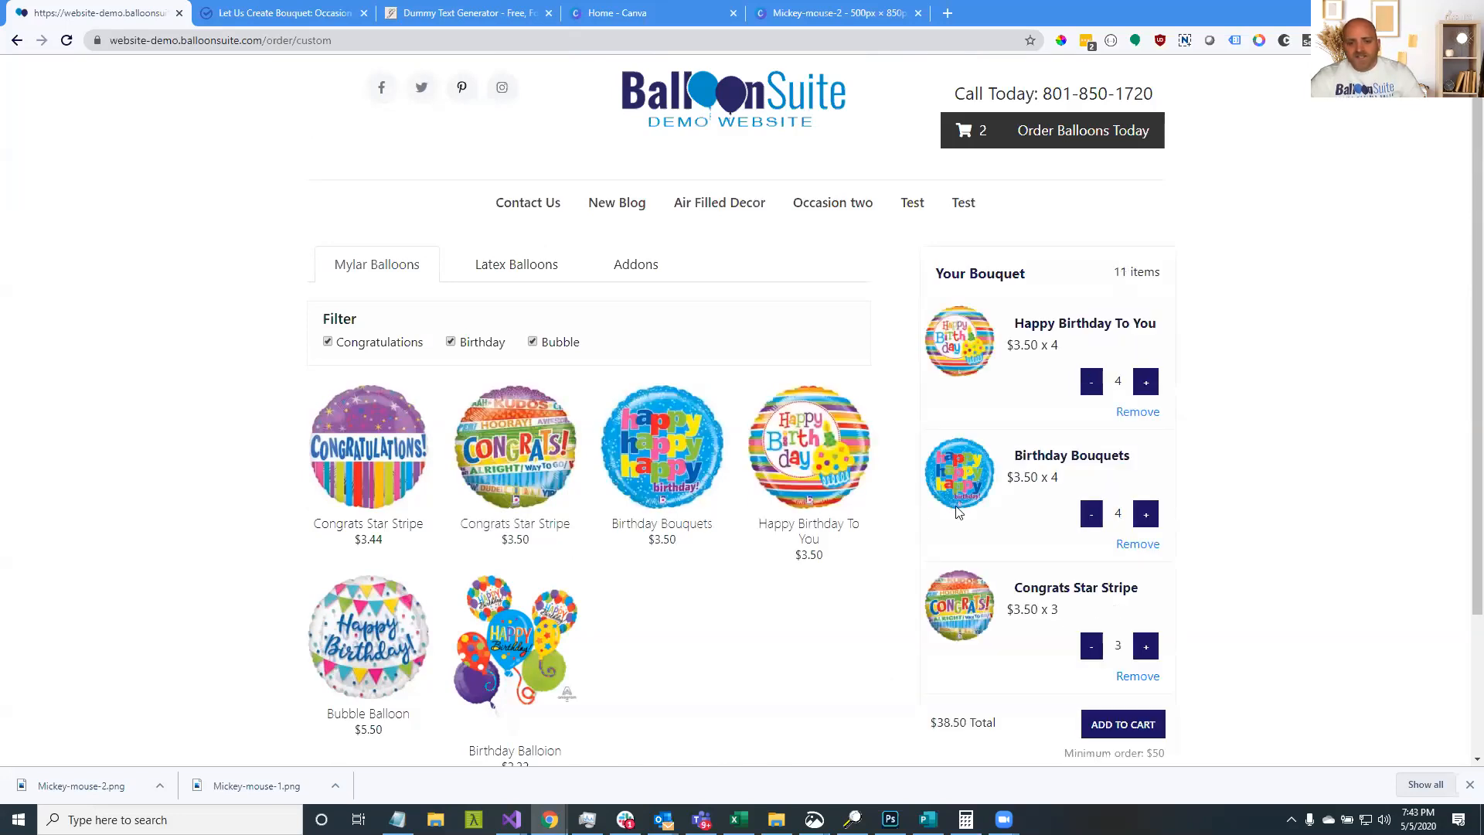
scroll(466, 142, down, 3)
click(517, 87)
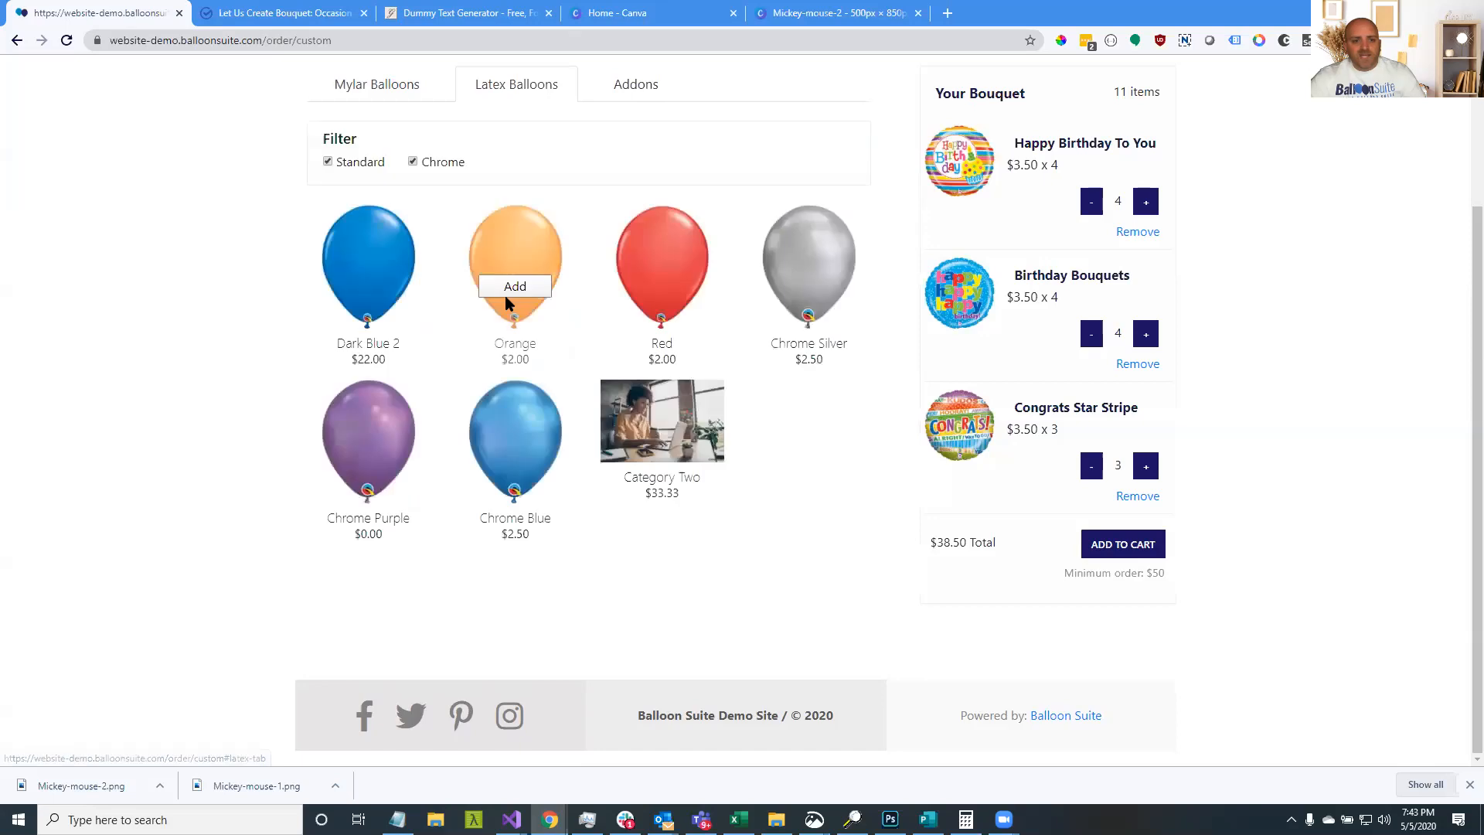
Add more Orange and Red latex balloons to the bouquet
click(505, 289)
click(506, 289)
click(505, 290)
click(506, 289)
click(505, 290)
click(506, 289)
click(656, 288)
click(656, 288)
click(656, 287)
click(656, 288)
click(655, 287)
Check the $50 minimum order note against the $60.50, 22-item bouquet total
scroll(1144, 345, down, 1)
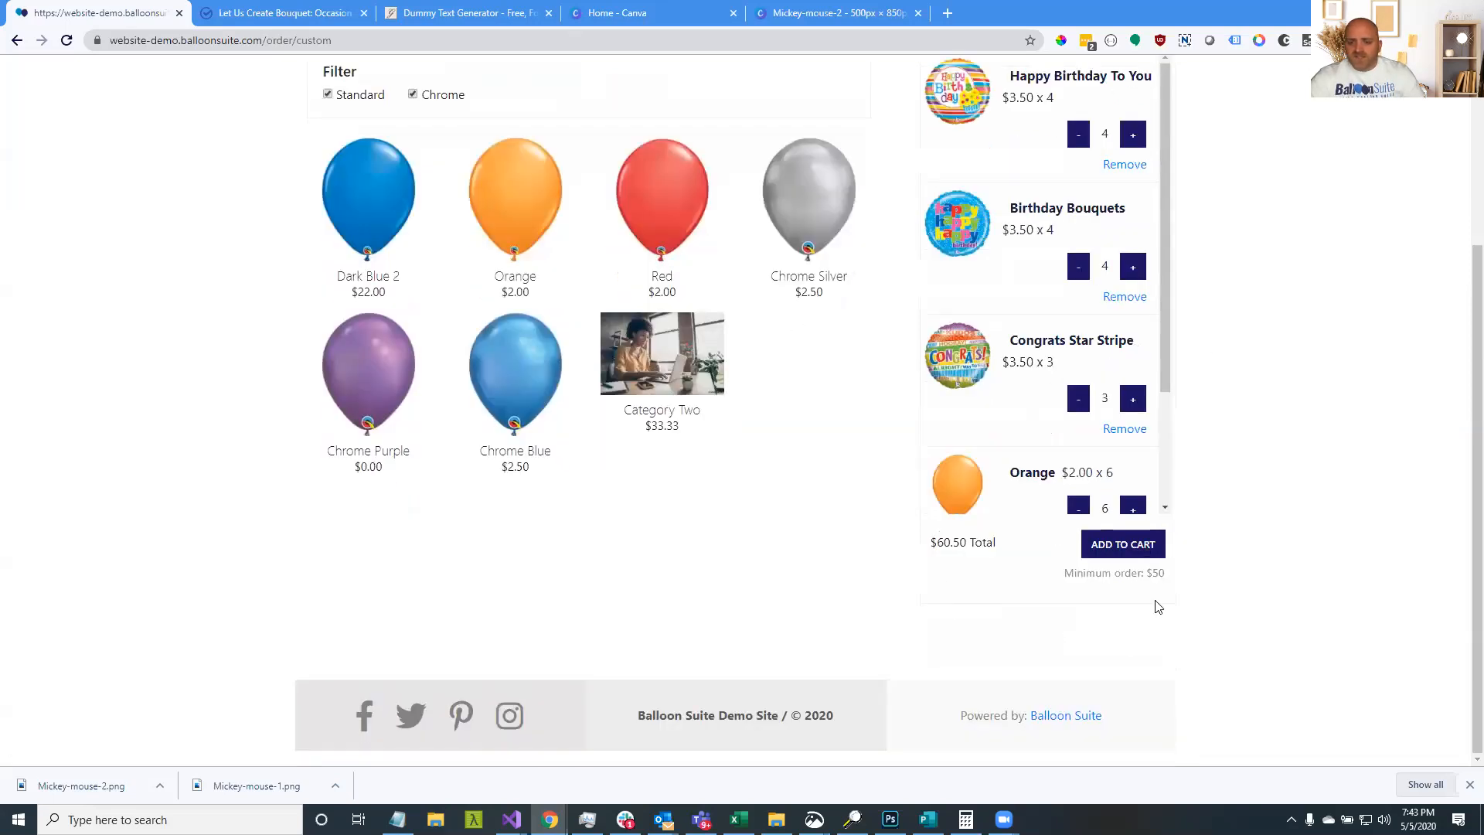
scroll(835, 490, up, 3)
scroll(990, 626, down, 3)
drag(1063, 579, 1164, 576)
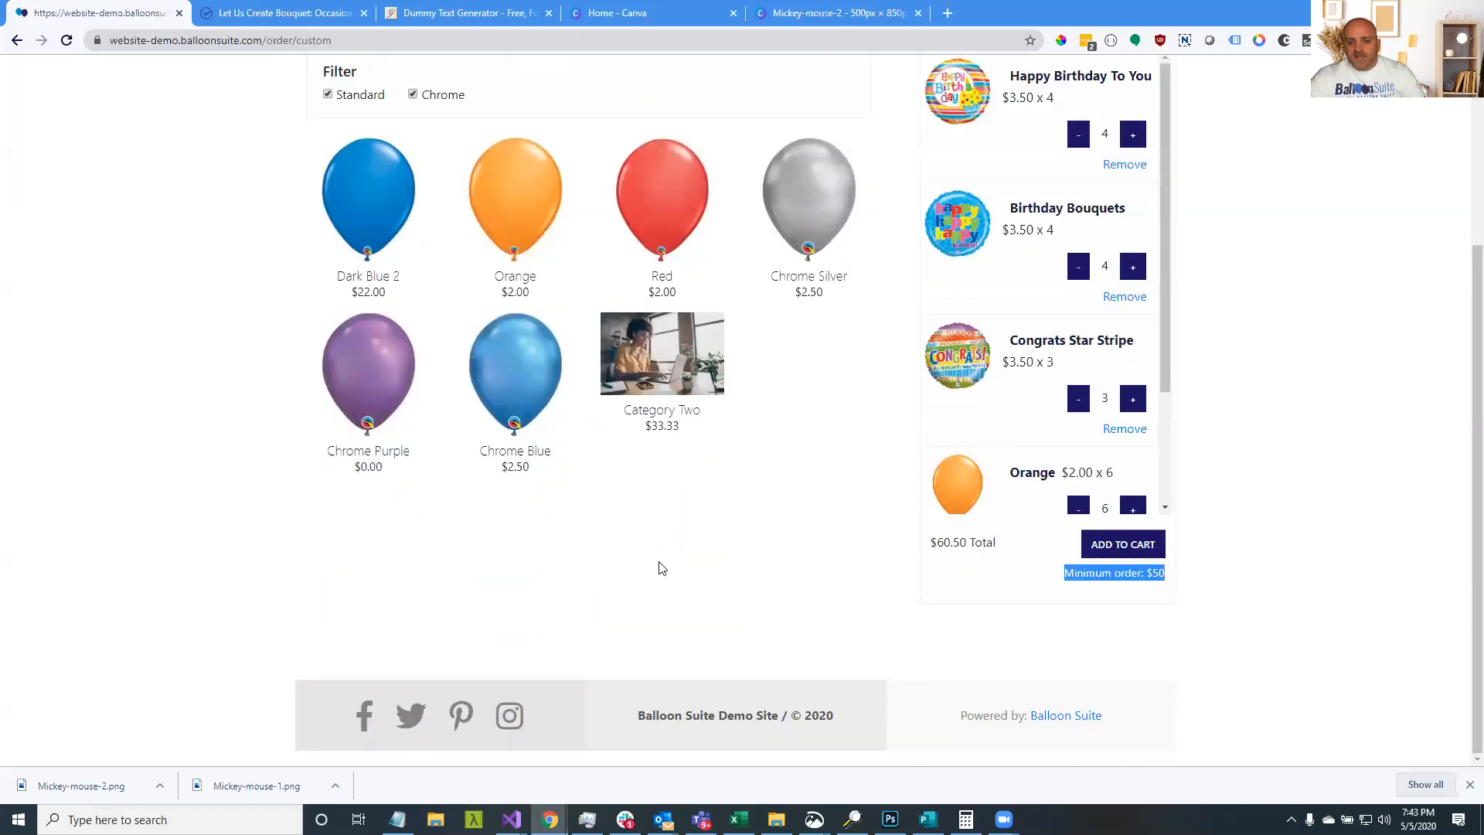
scroll(660, 569, up, 2)
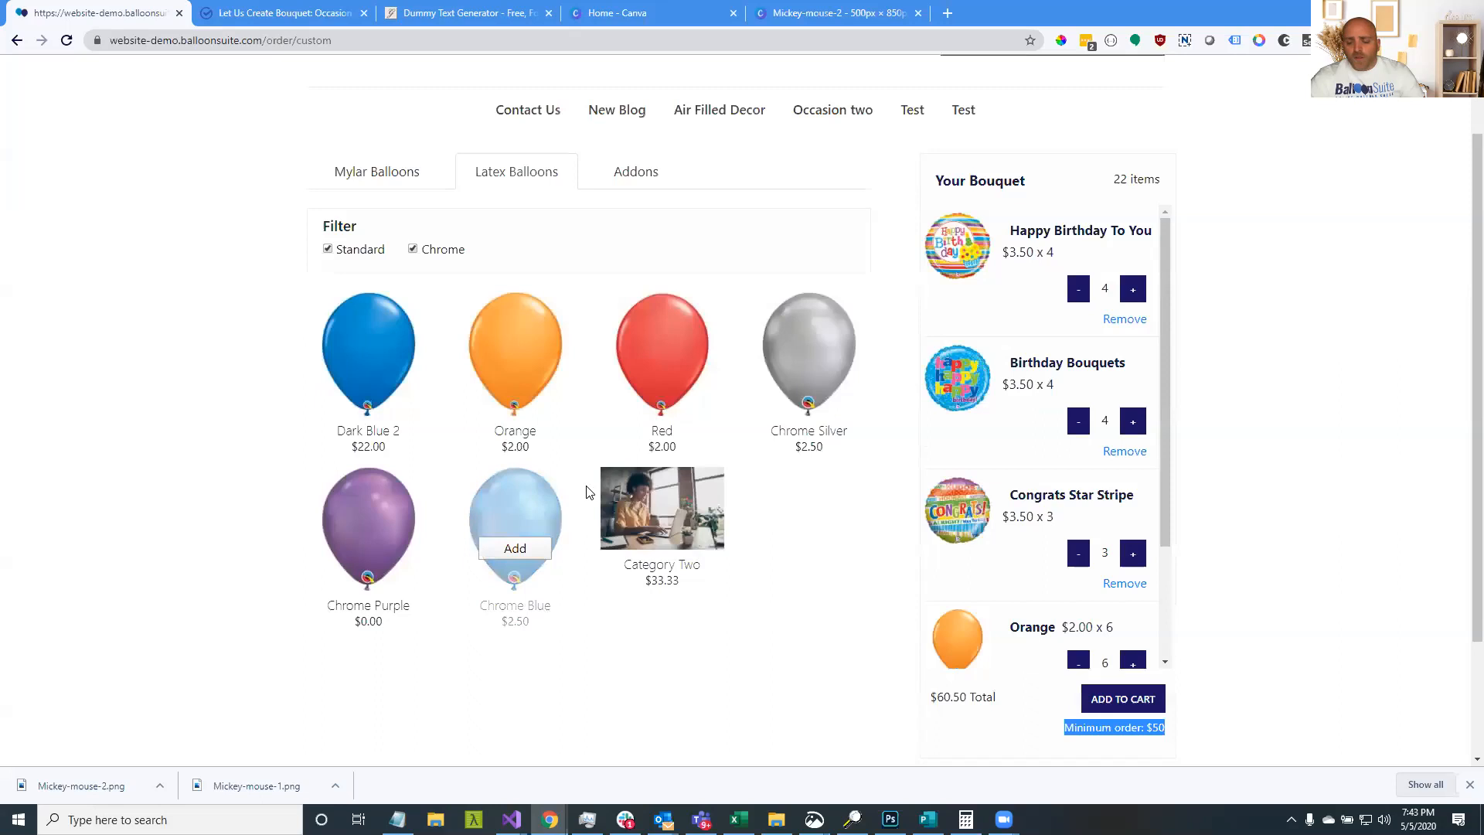
scroll(680, 557, down, 2)
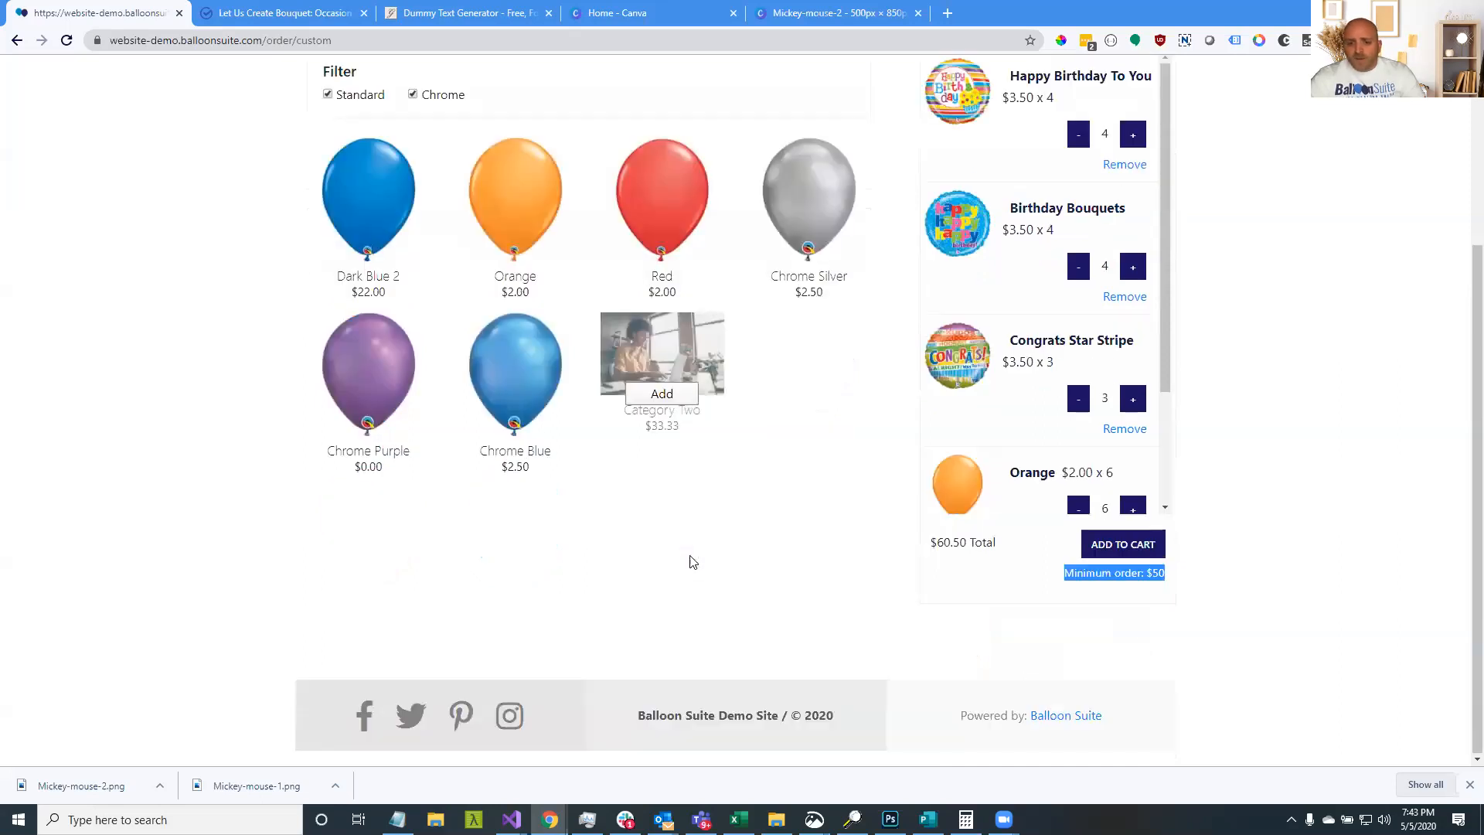
click(1166, 571)
drag(1166, 571, 978, 603)
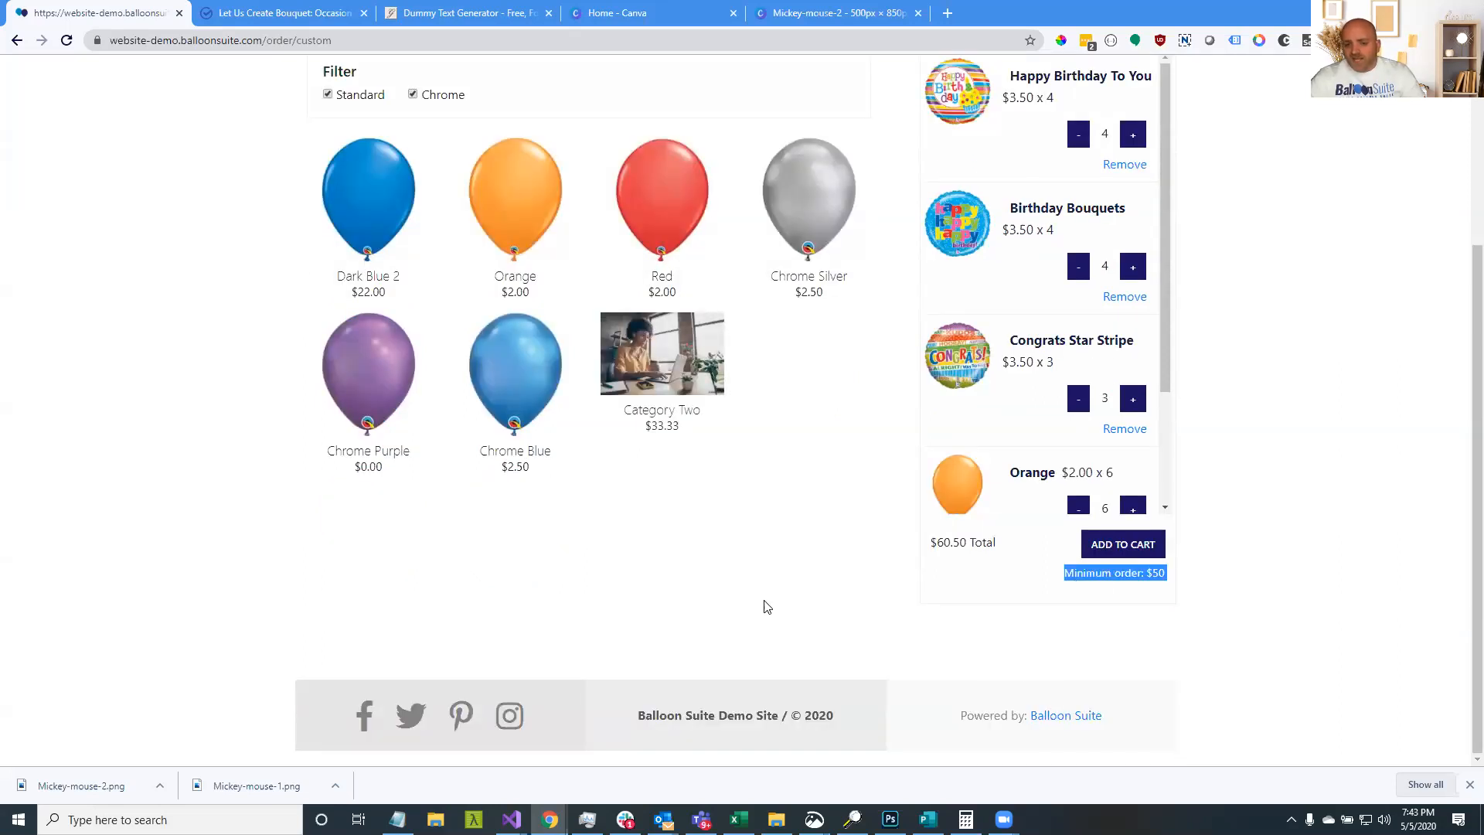
scroll(767, 603, up, 1)
scroll(767, 603, up, 3)
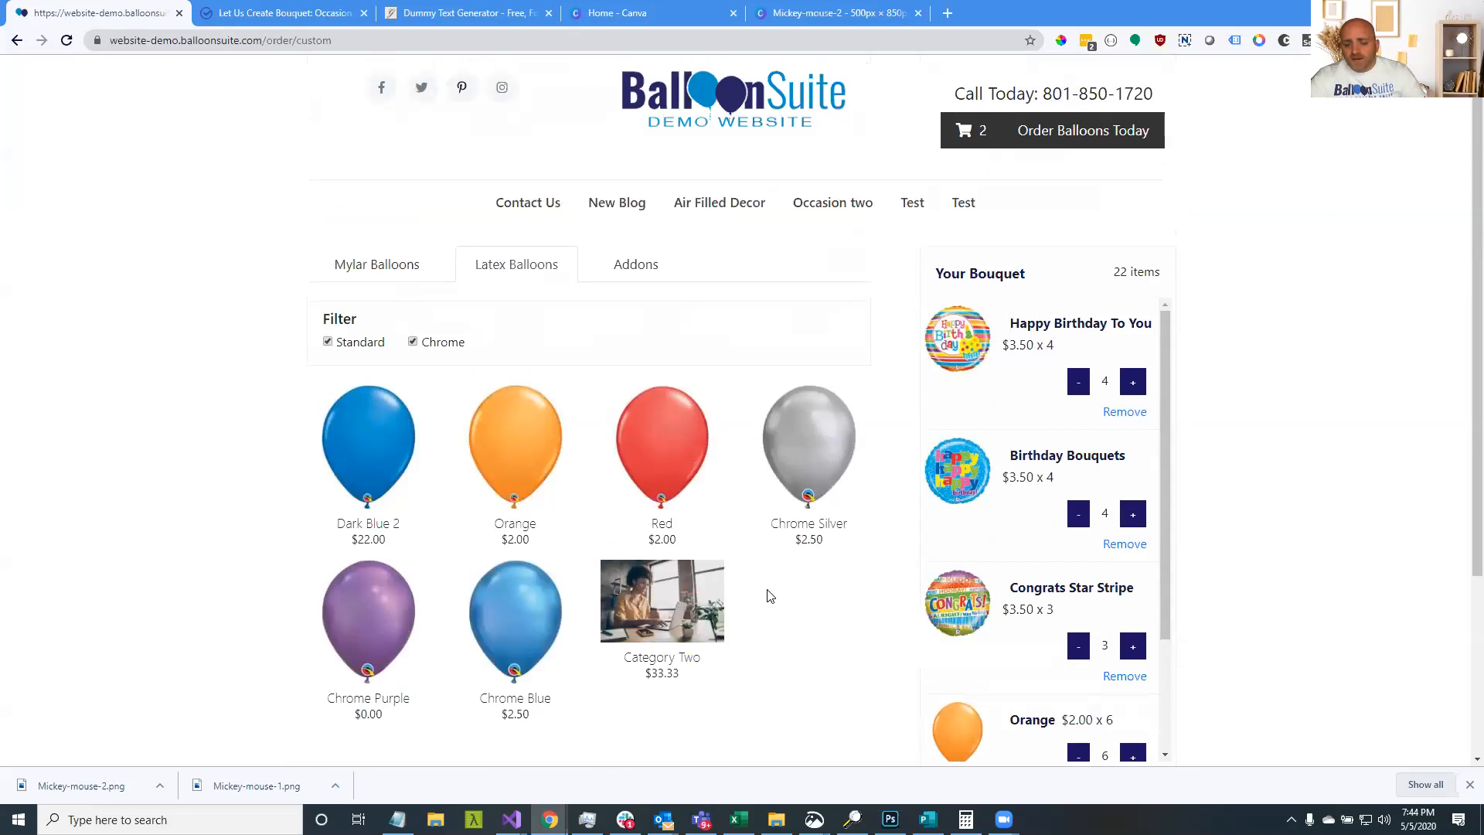
scroll(769, 596, down, 3)
click(1098, 578)
drag(1101, 575, 1159, 576)
click(784, 571)
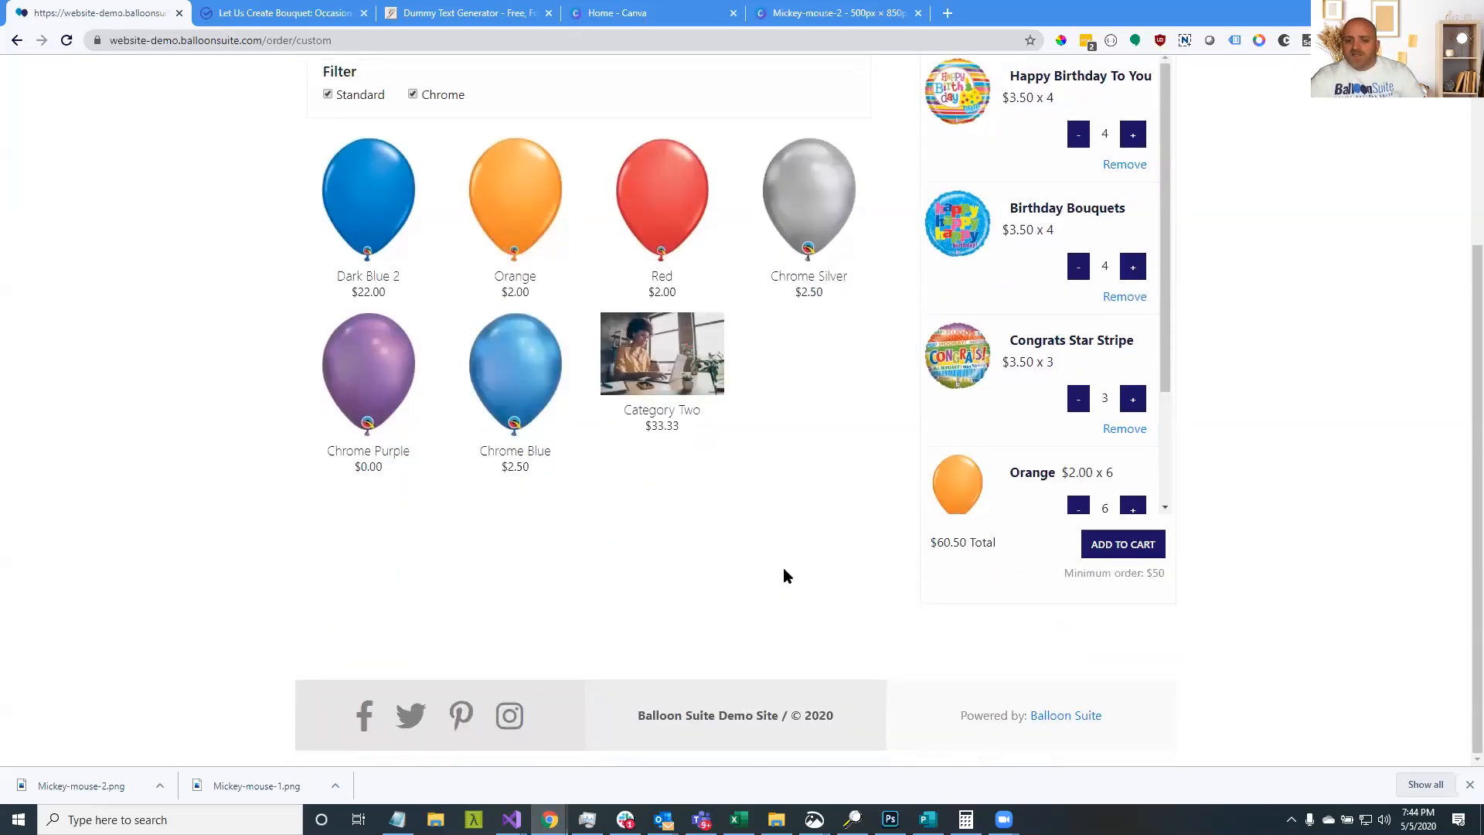
scroll(779, 576, up, 3)
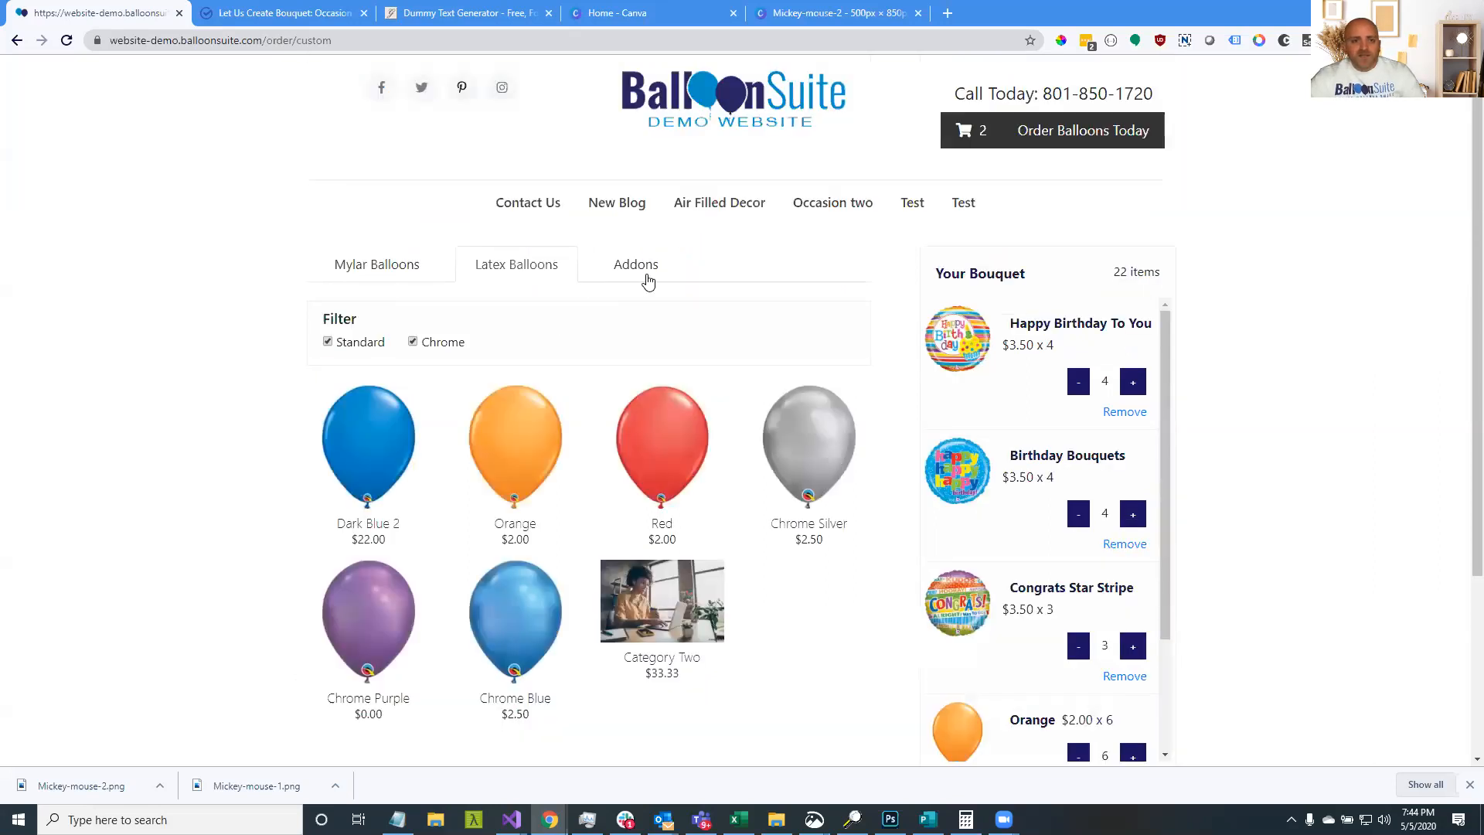
Browse the Mylar, Latex and Add-ons tabs of the bouquet builder
click(408, 280)
click(508, 272)
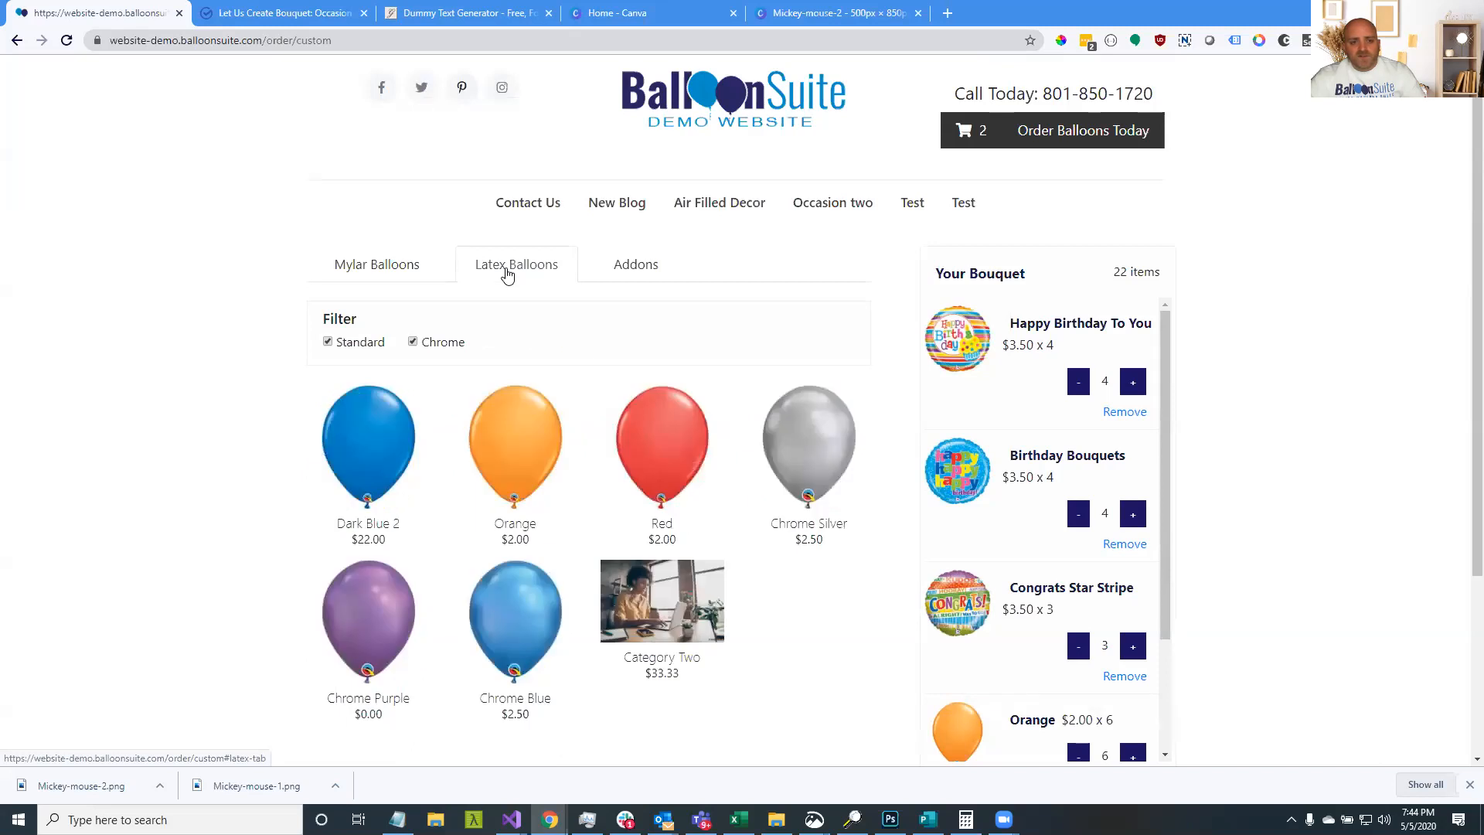
click(642, 267)
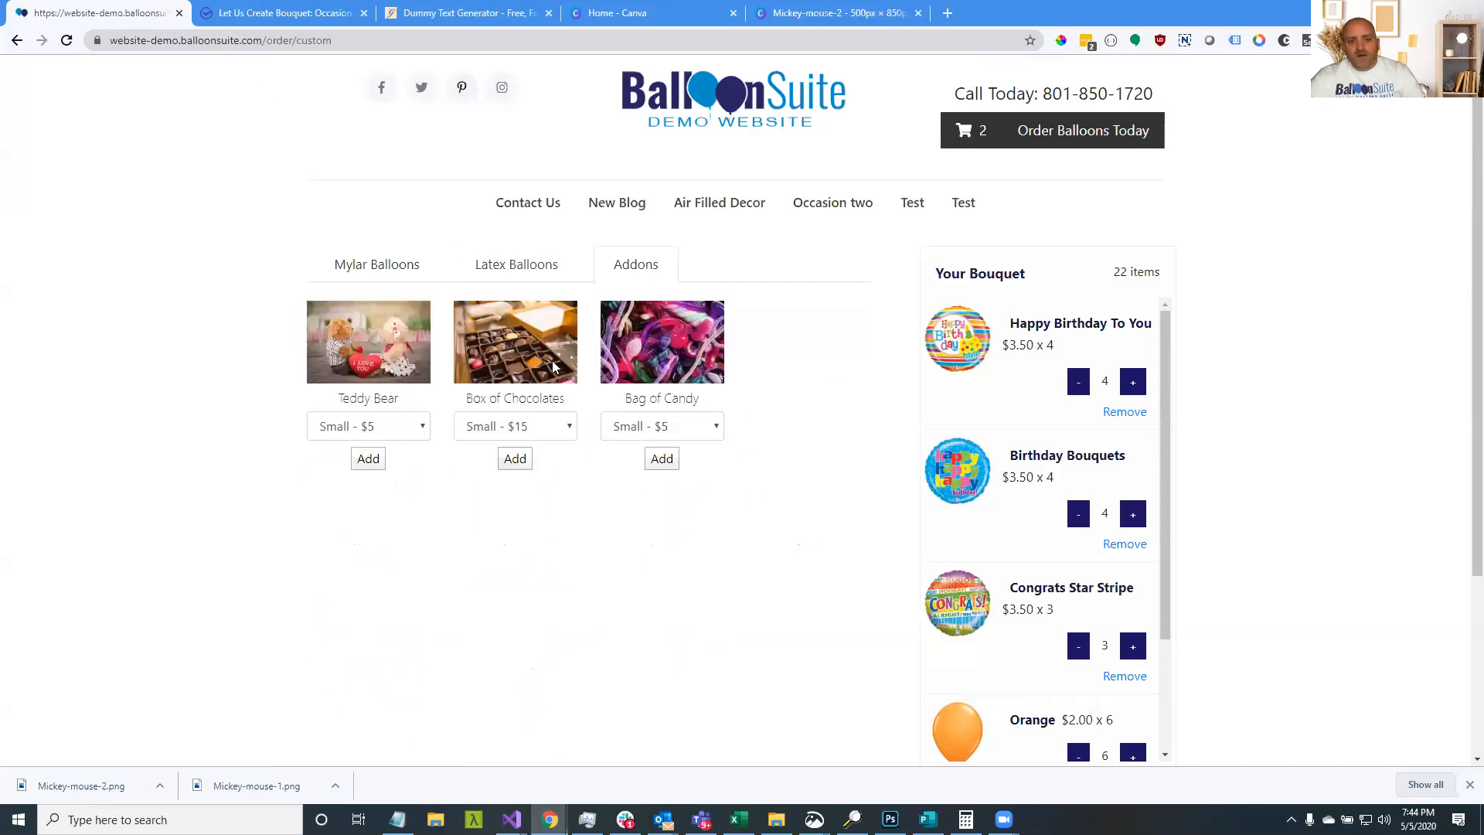
click(501, 271)
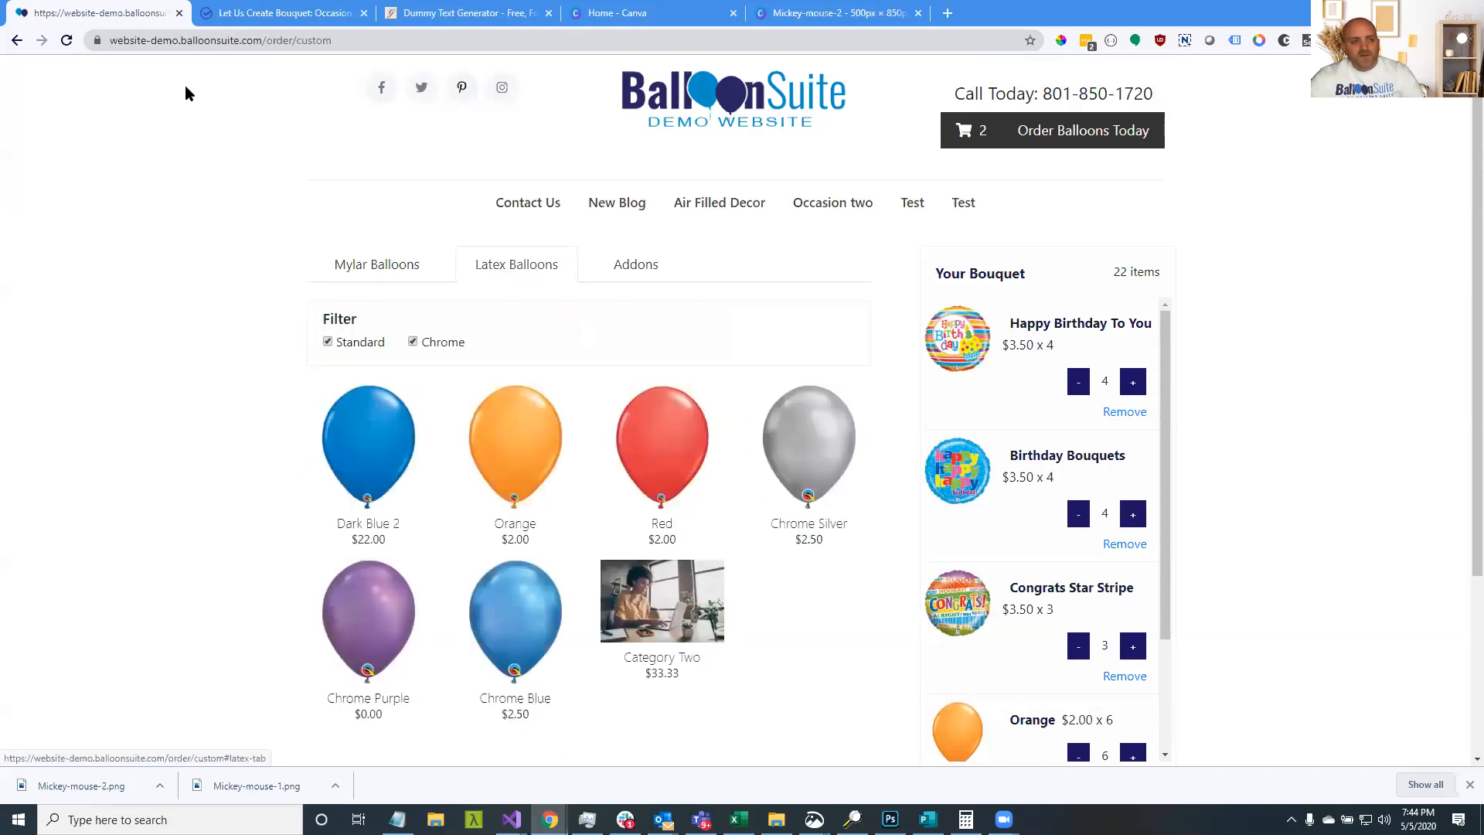
click(336, 267)
click(484, 268)
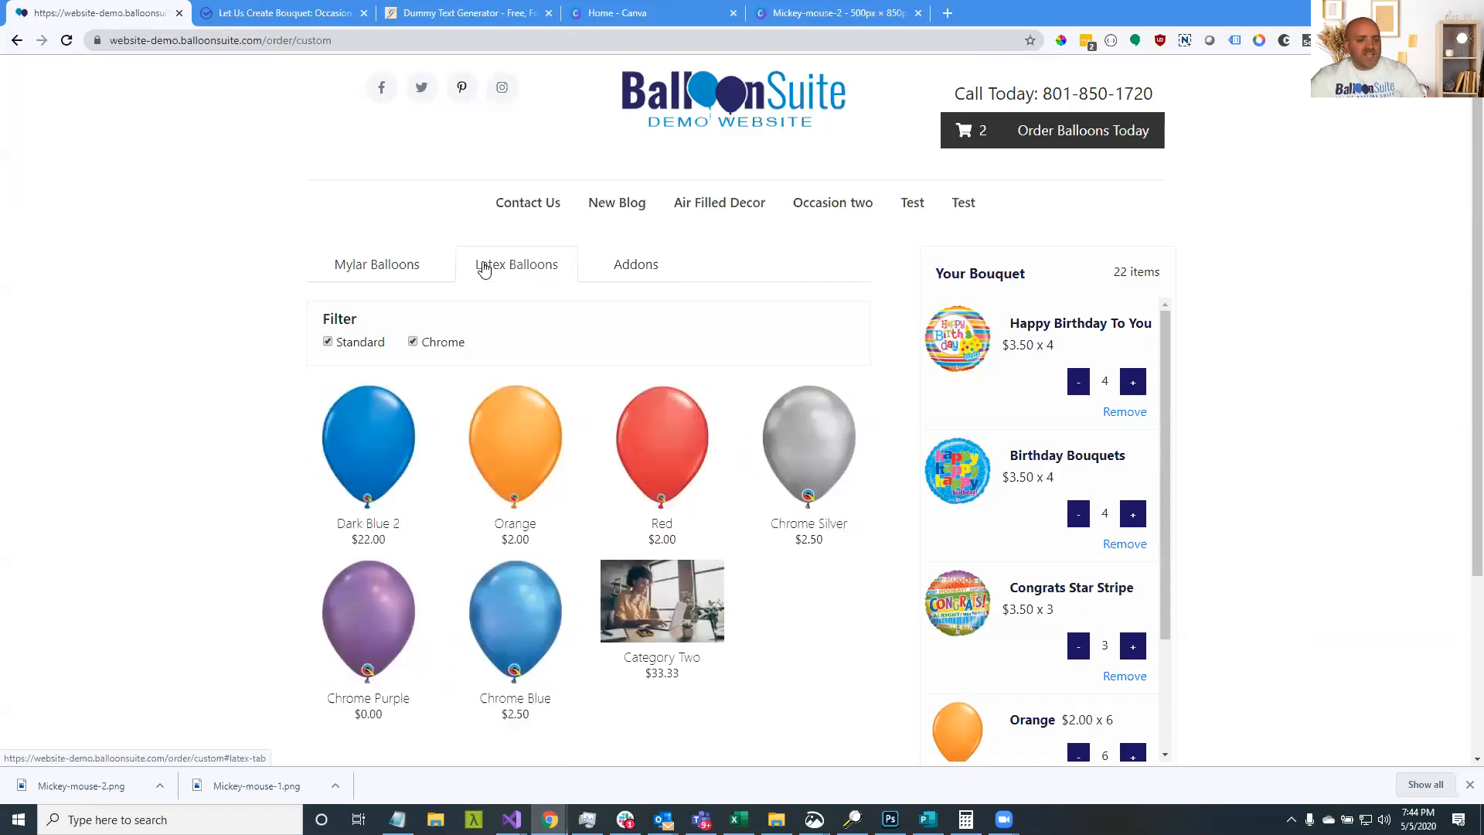
Hide the Standard and Chrome latex balloons, then show them again
click(368, 343)
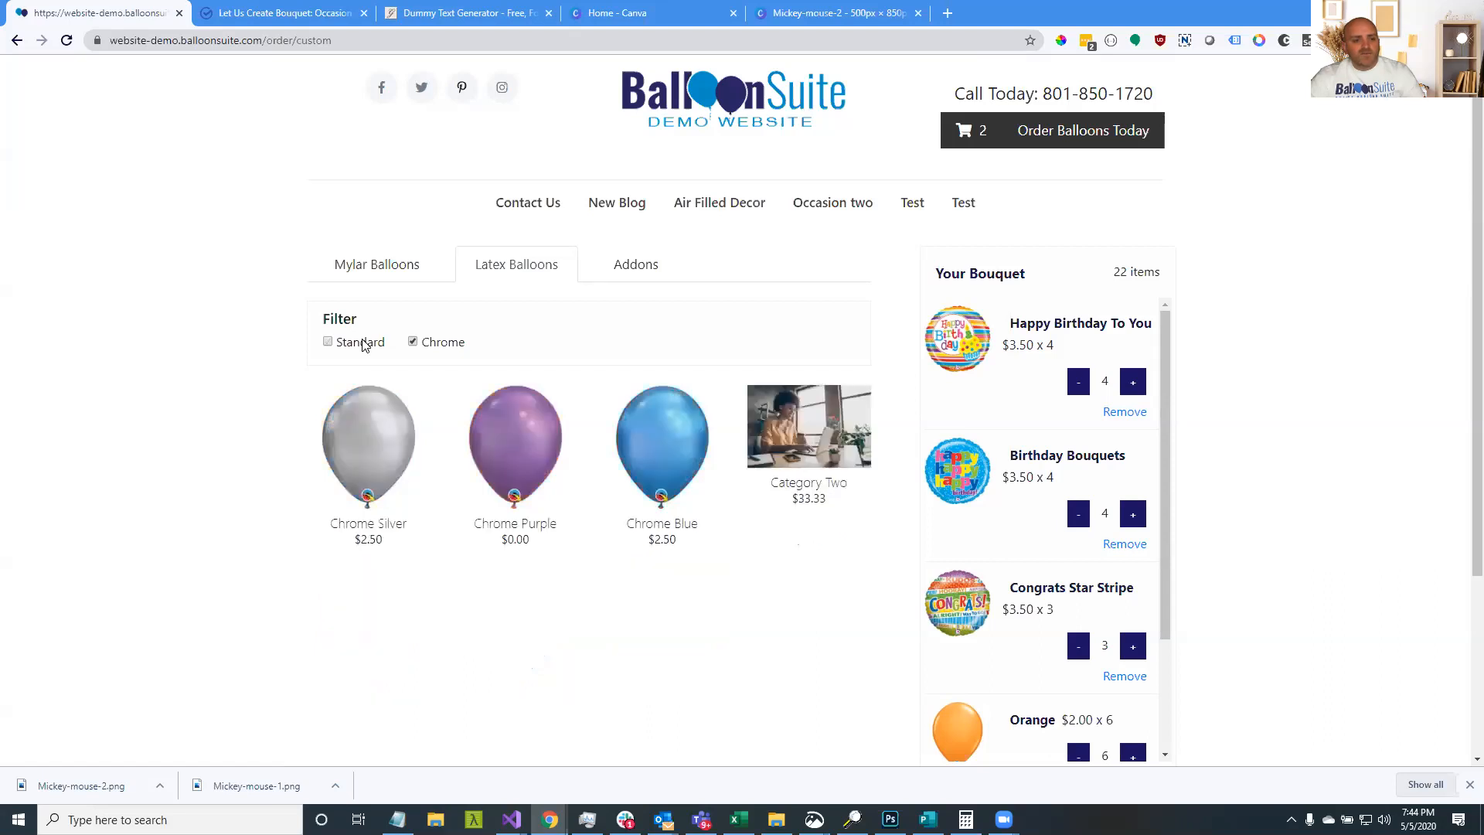
click(427, 345)
click(375, 342)
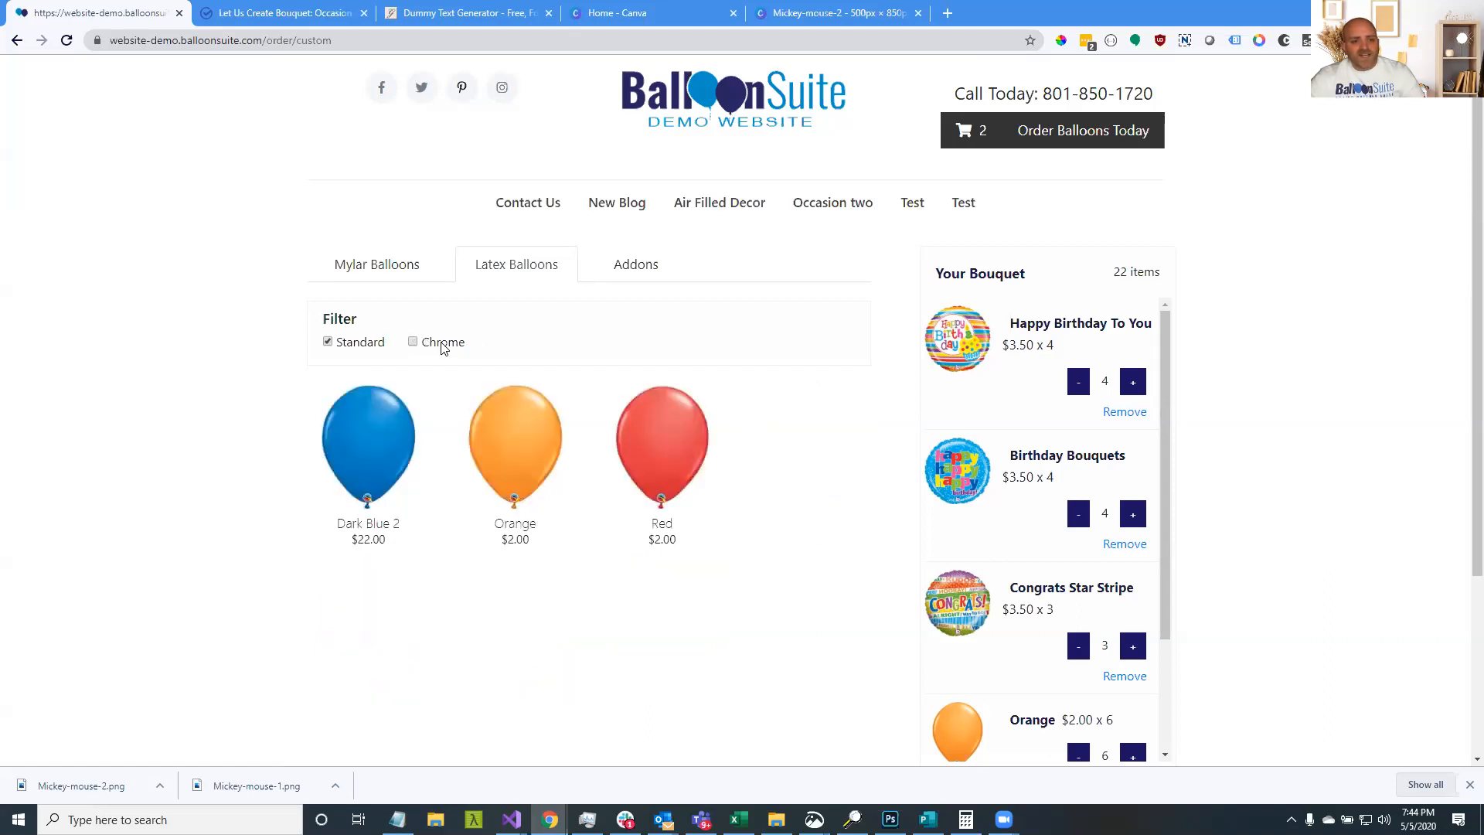
click(456, 346)
On the Mylar tab, hide the Congratulations and Bubble foil balloons
click(394, 265)
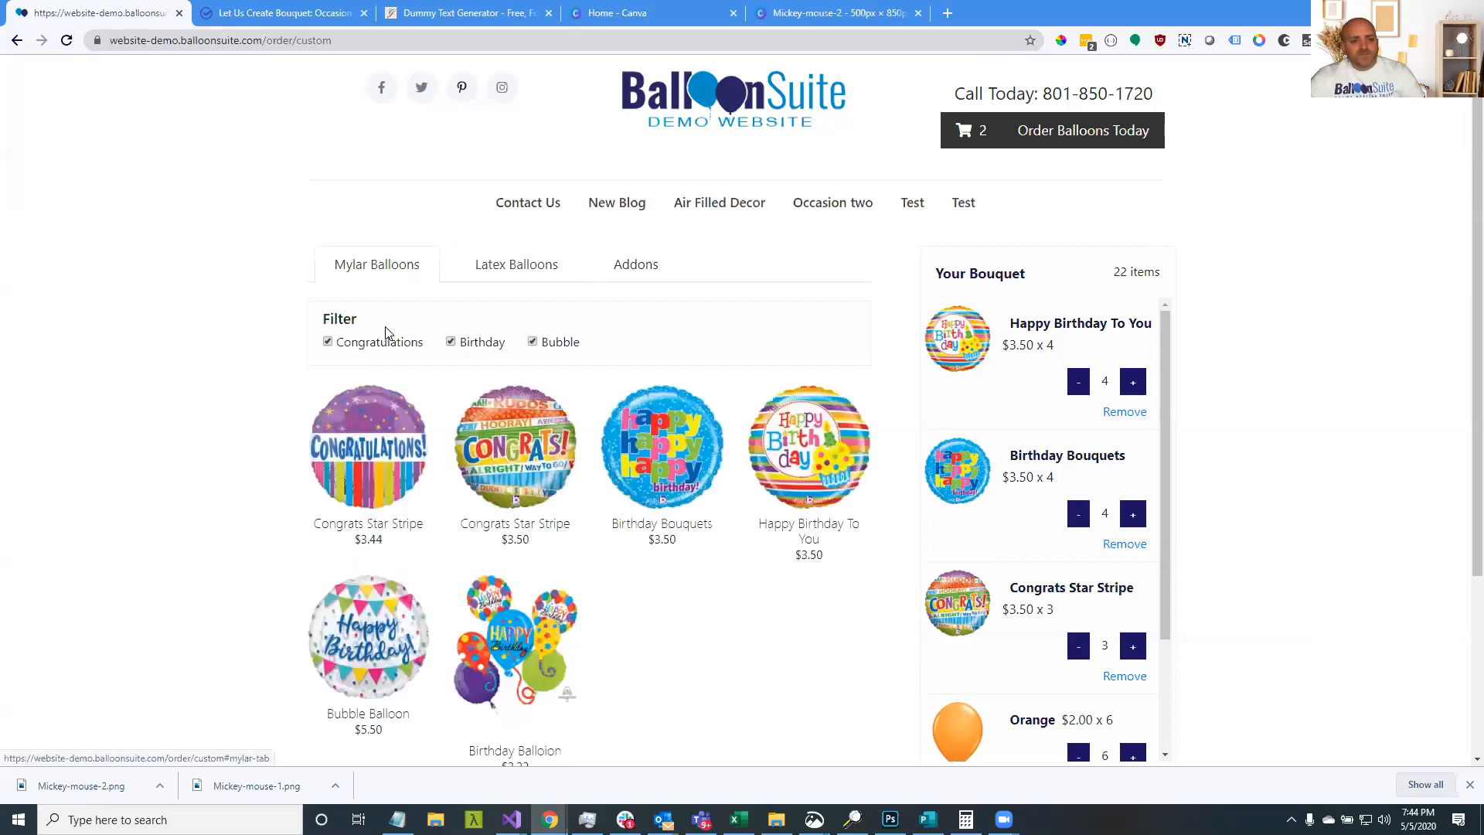
click(387, 340)
click(556, 345)
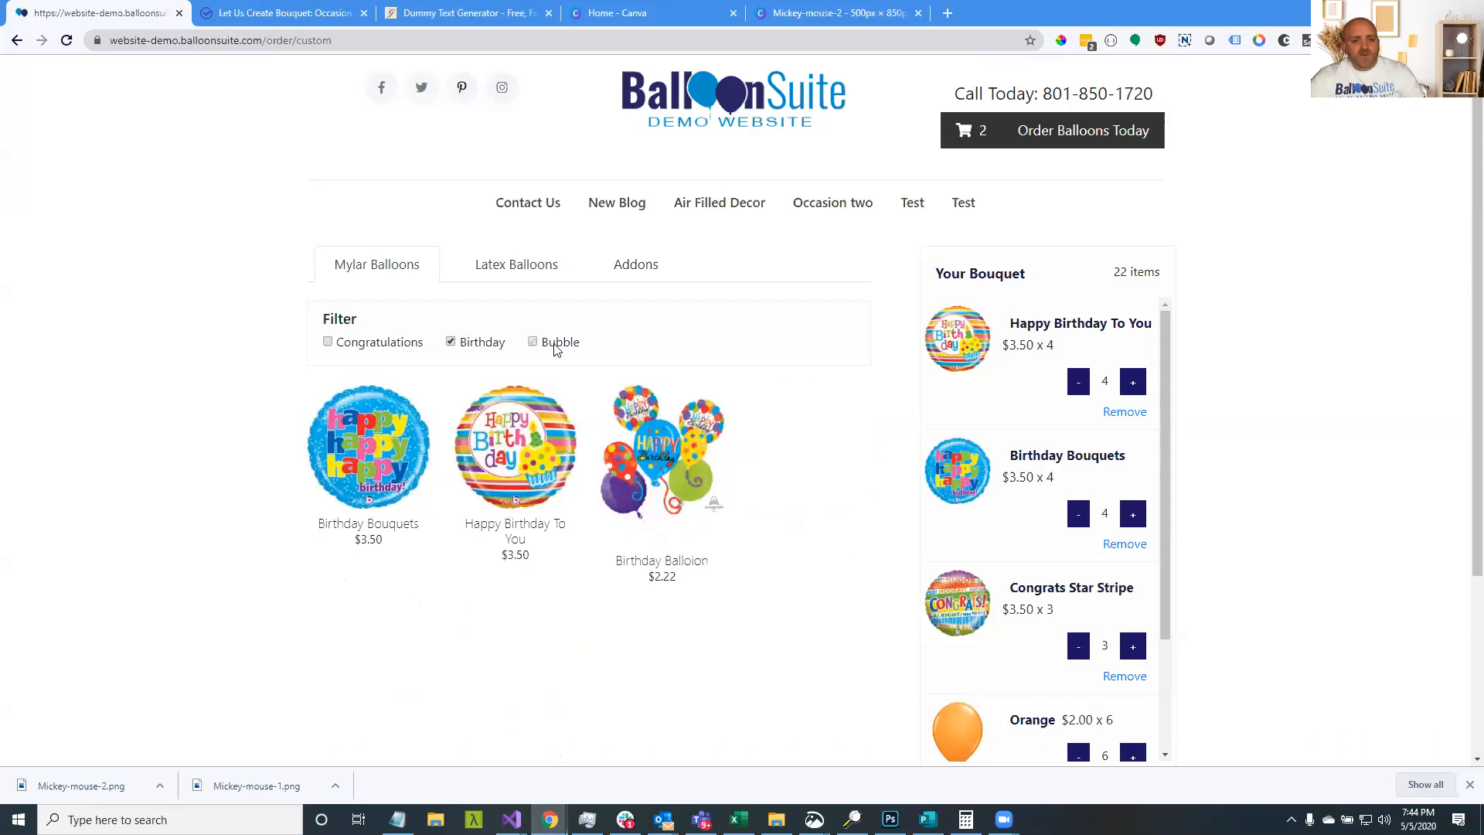
double_click(481, 342)
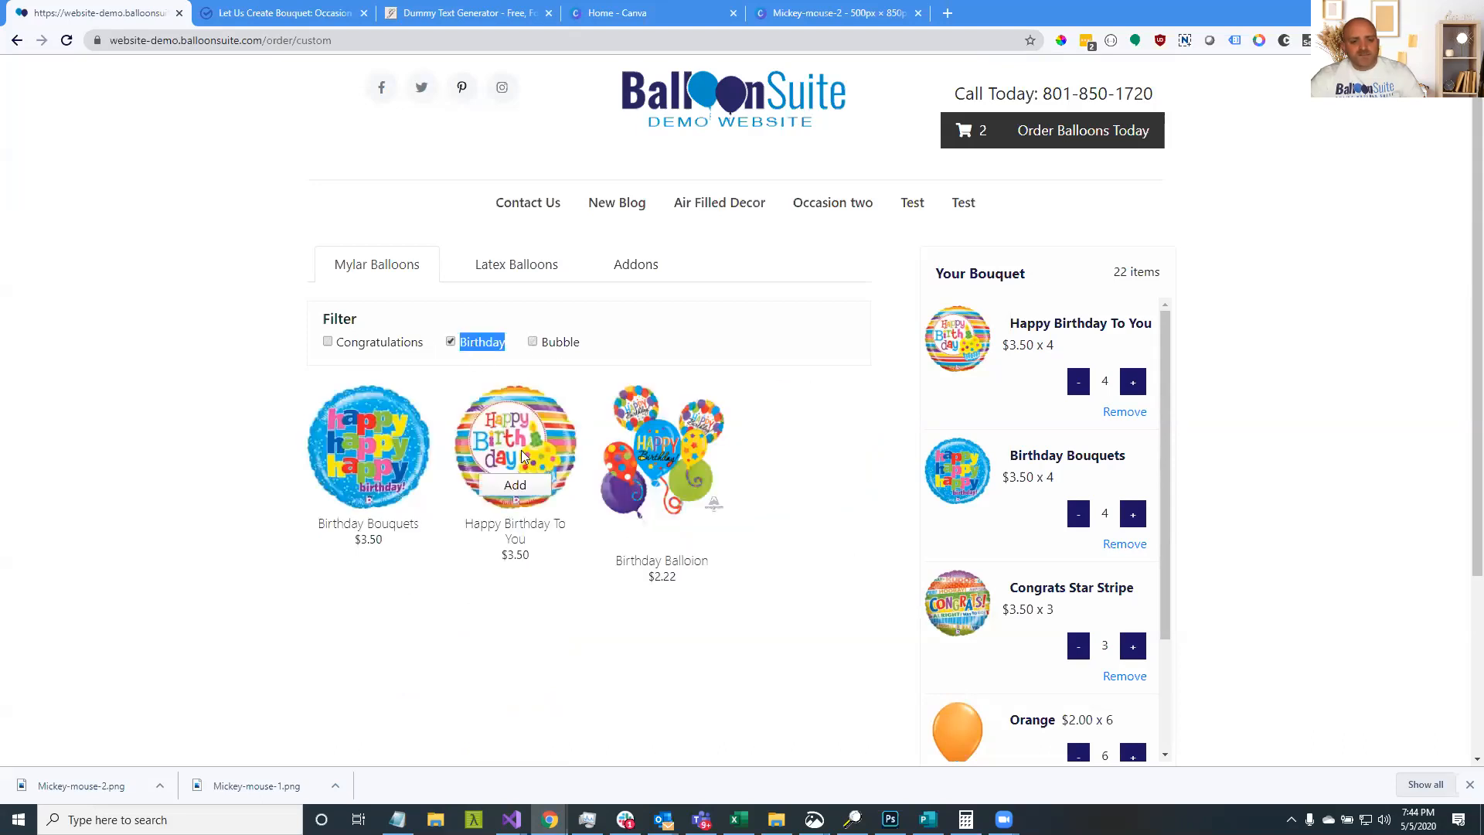
Toggle the Chrome filter, hide Standard latex, and include Congratulations Mylar balloons again
click(514, 266)
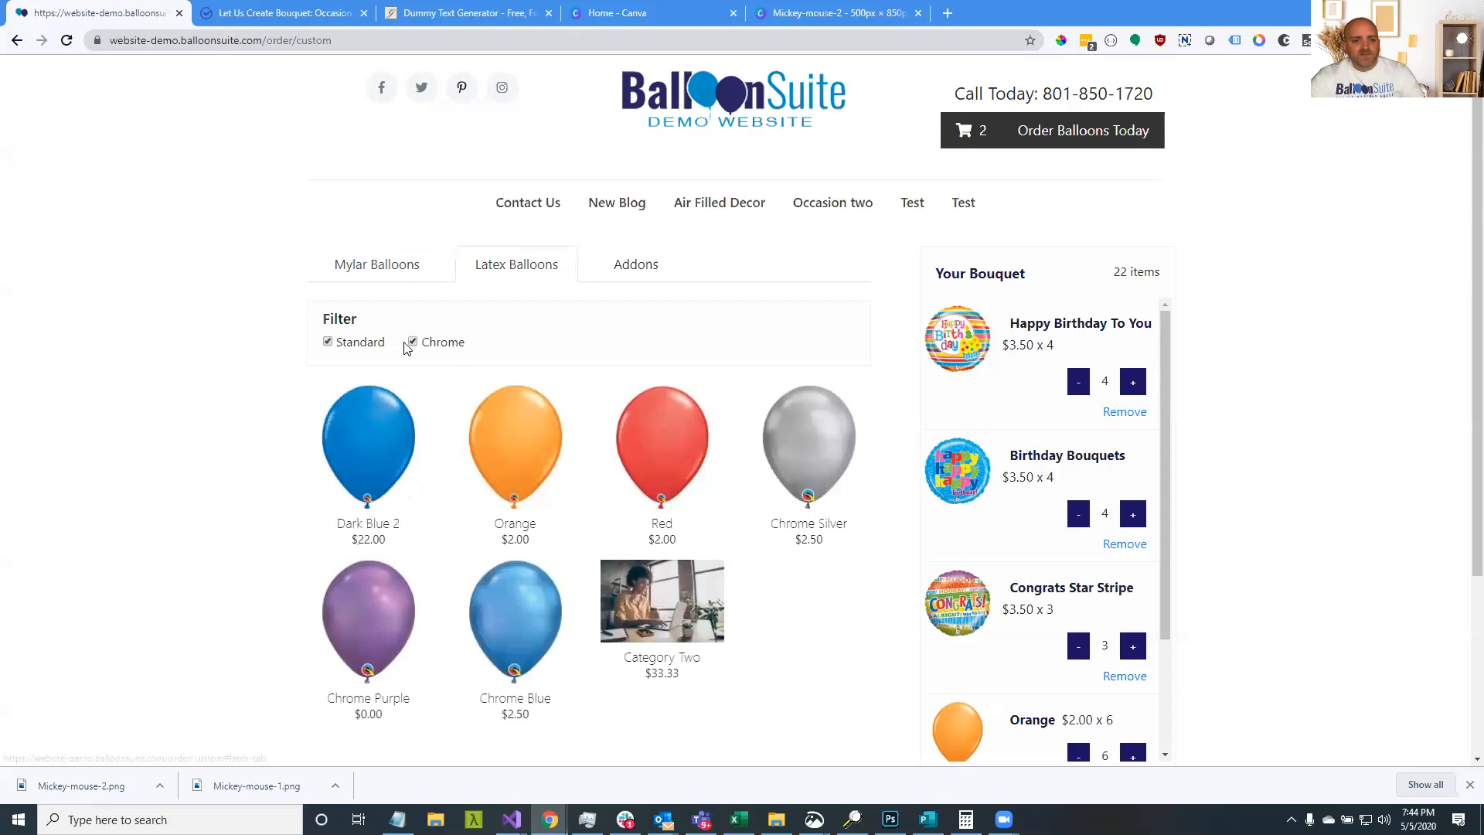
click(430, 343)
click(406, 343)
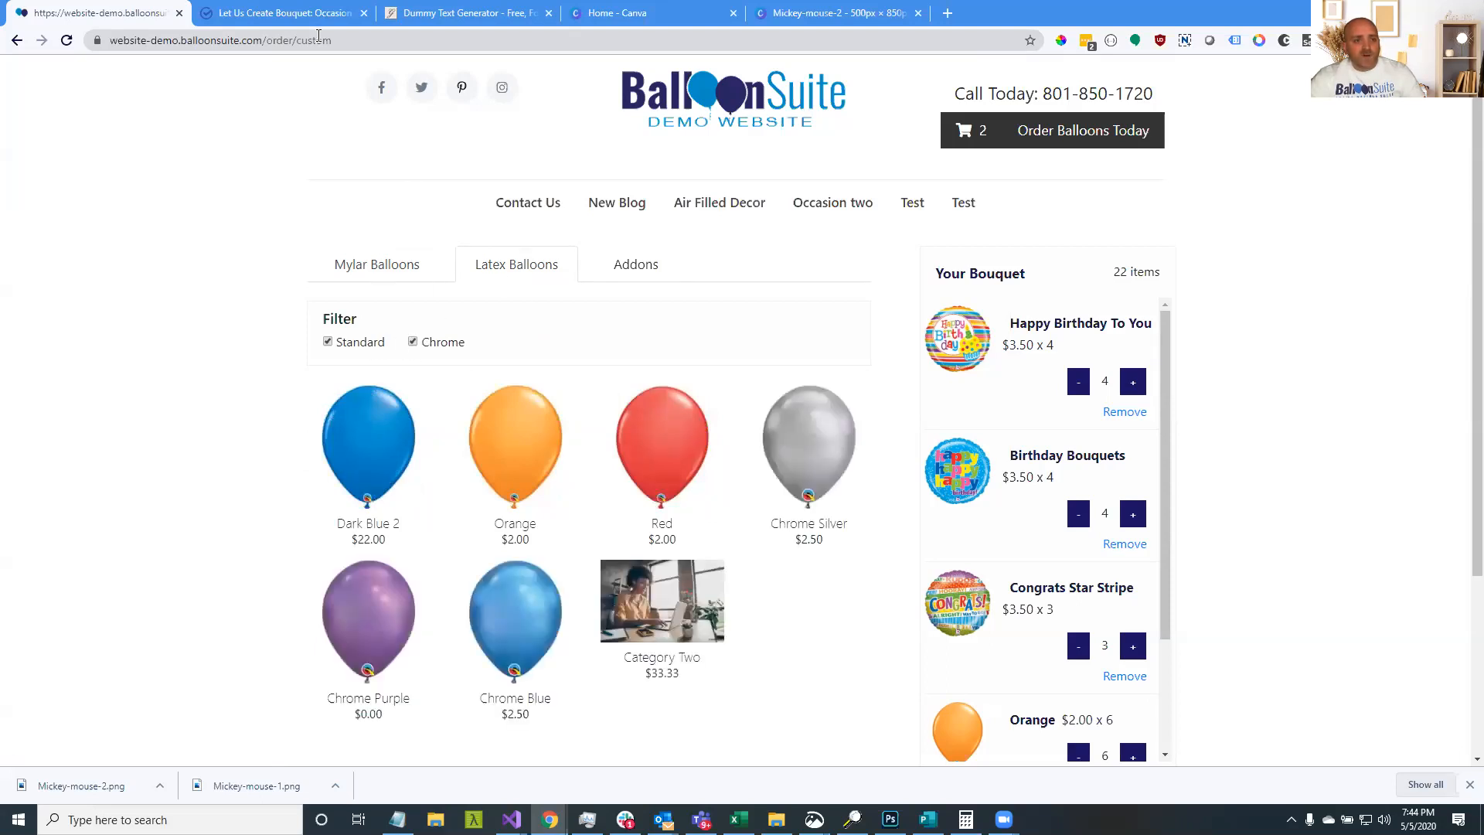
click(356, 342)
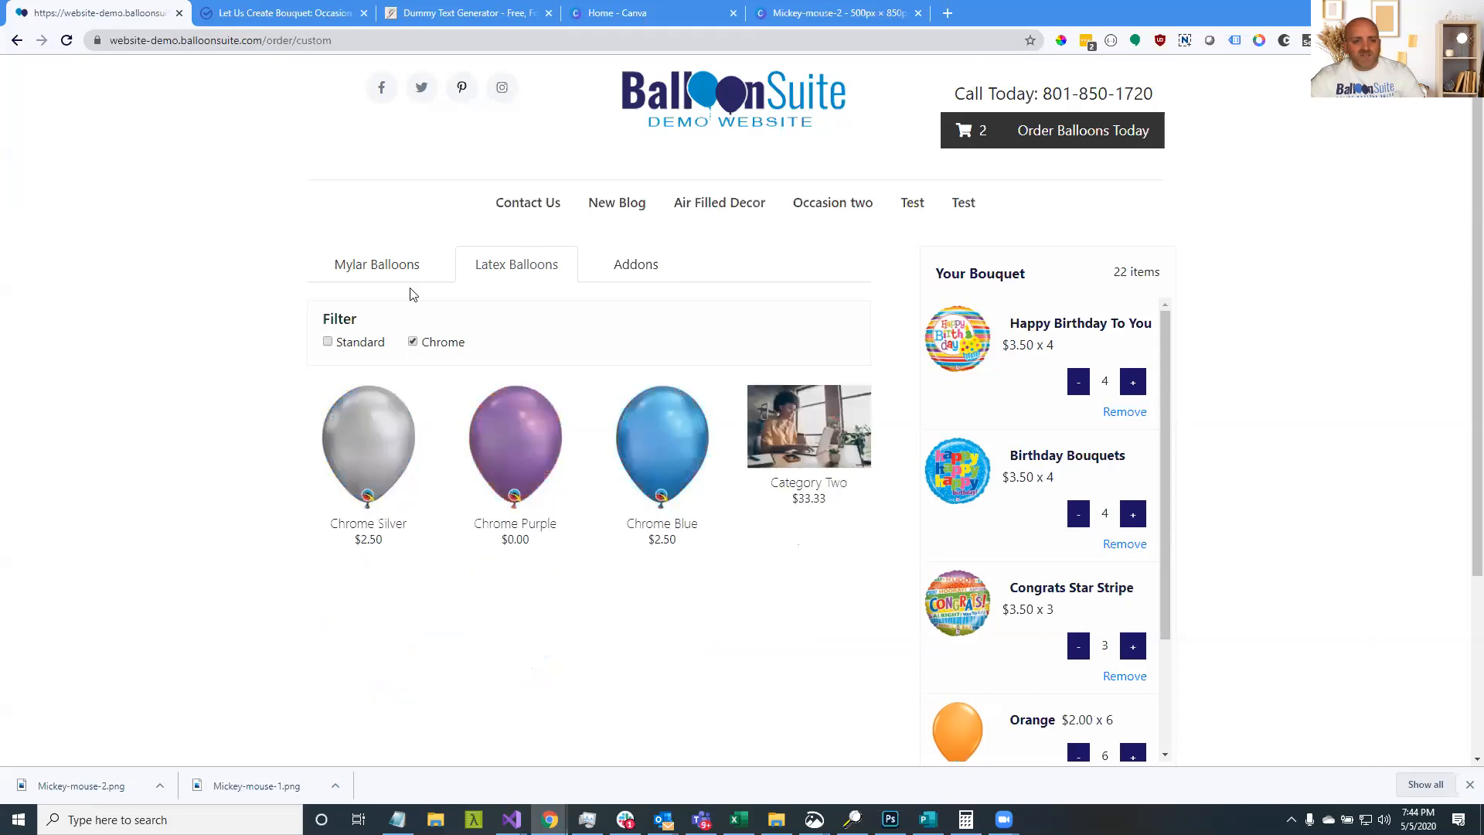
click(399, 271)
click(384, 342)
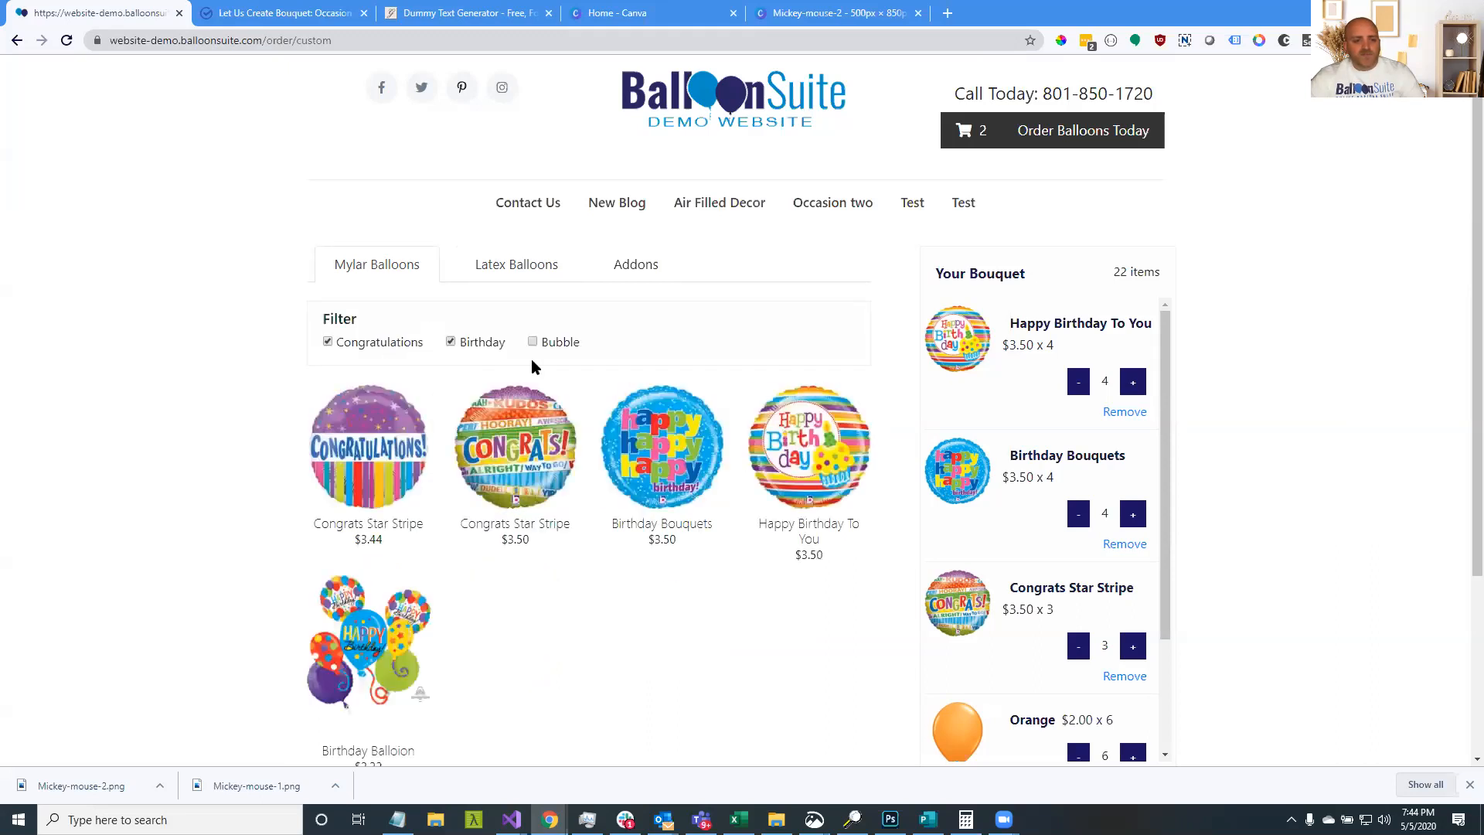
click(308, 15)
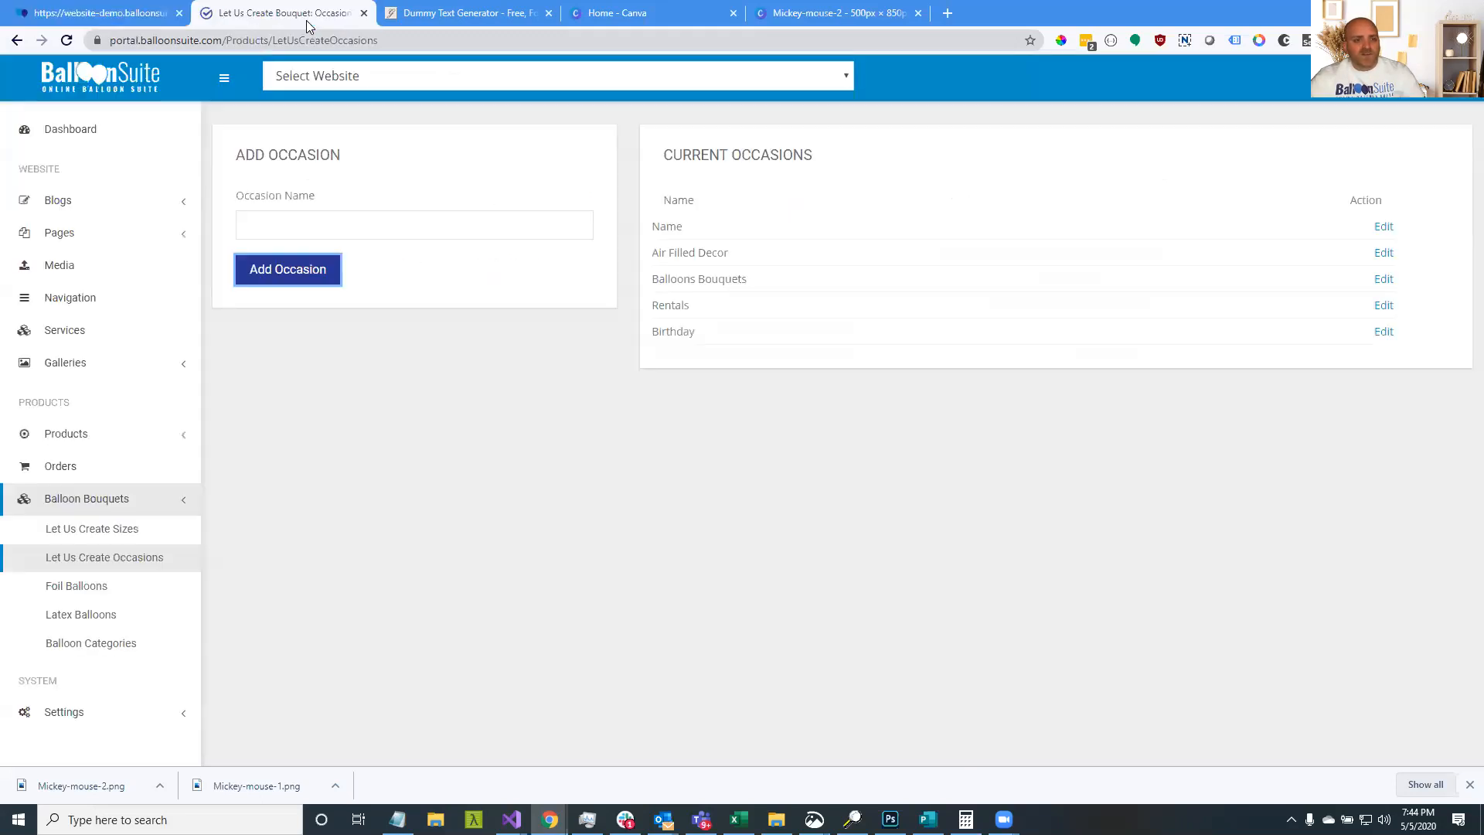
Create a Foil-type balloon category named Mother's Day in Balloon Categories
click(93, 657)
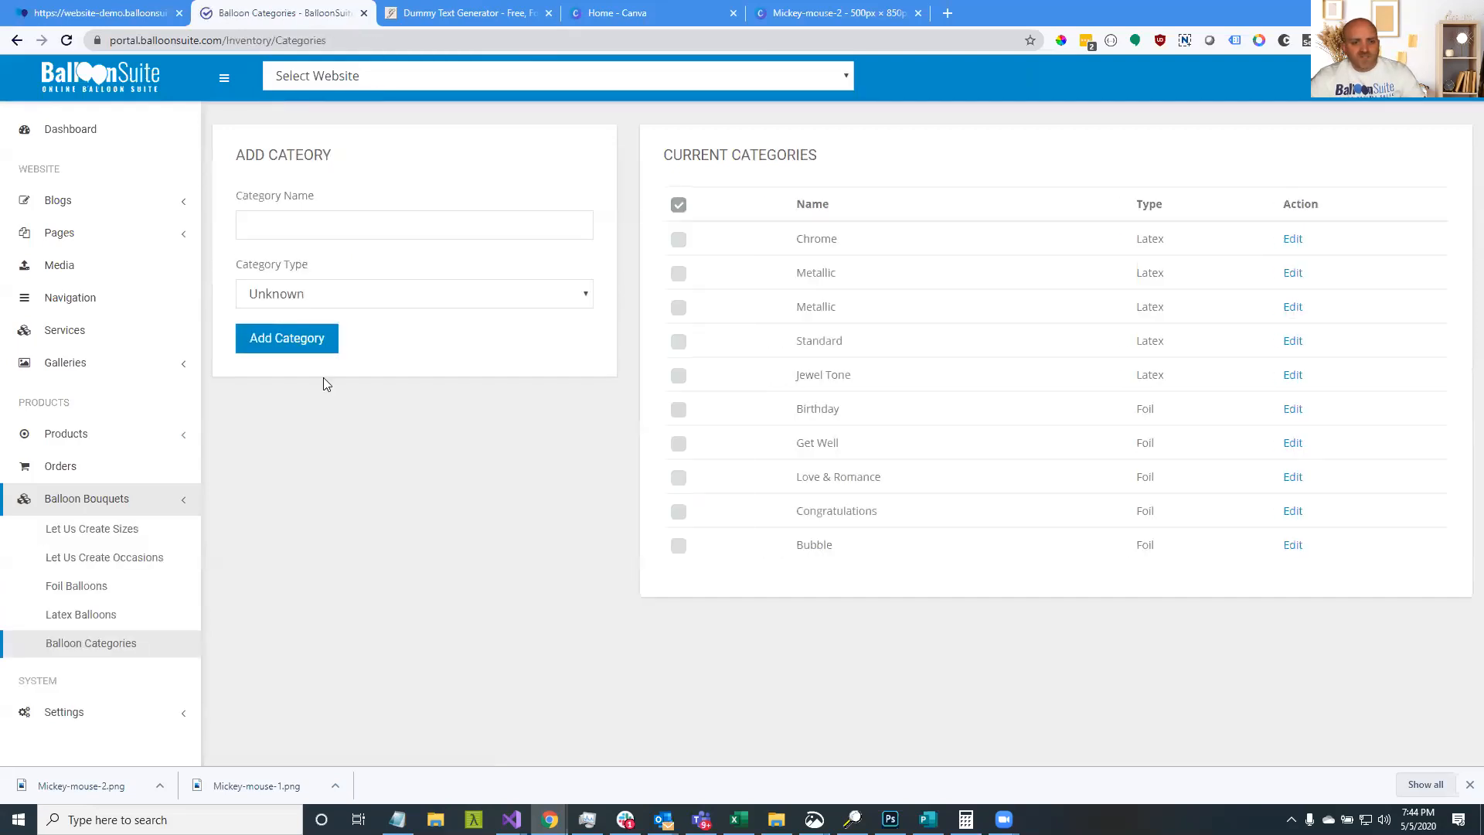
drag(833, 258, 1309, 545)
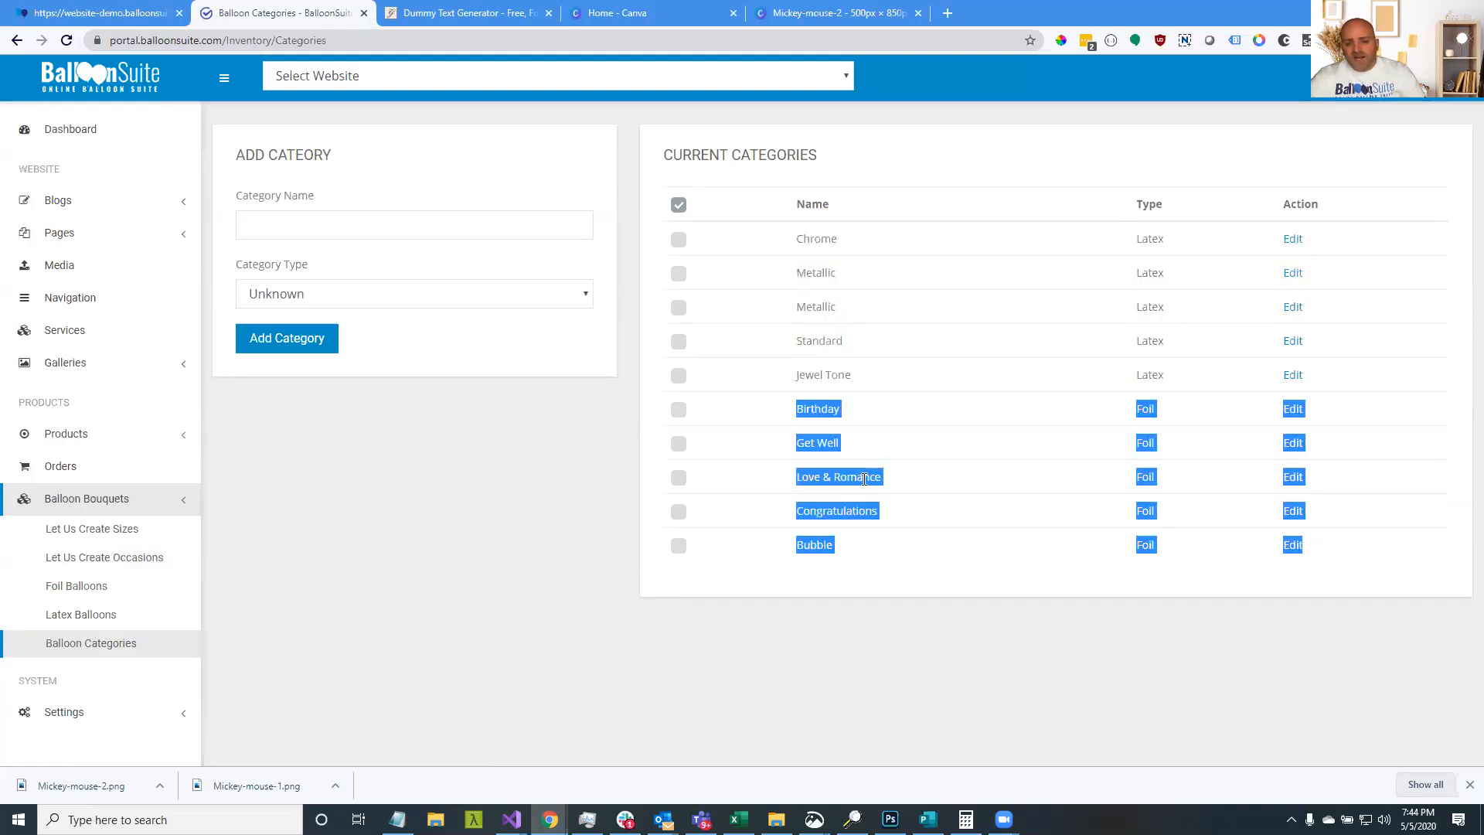
double_click(855, 511)
click(832, 543)
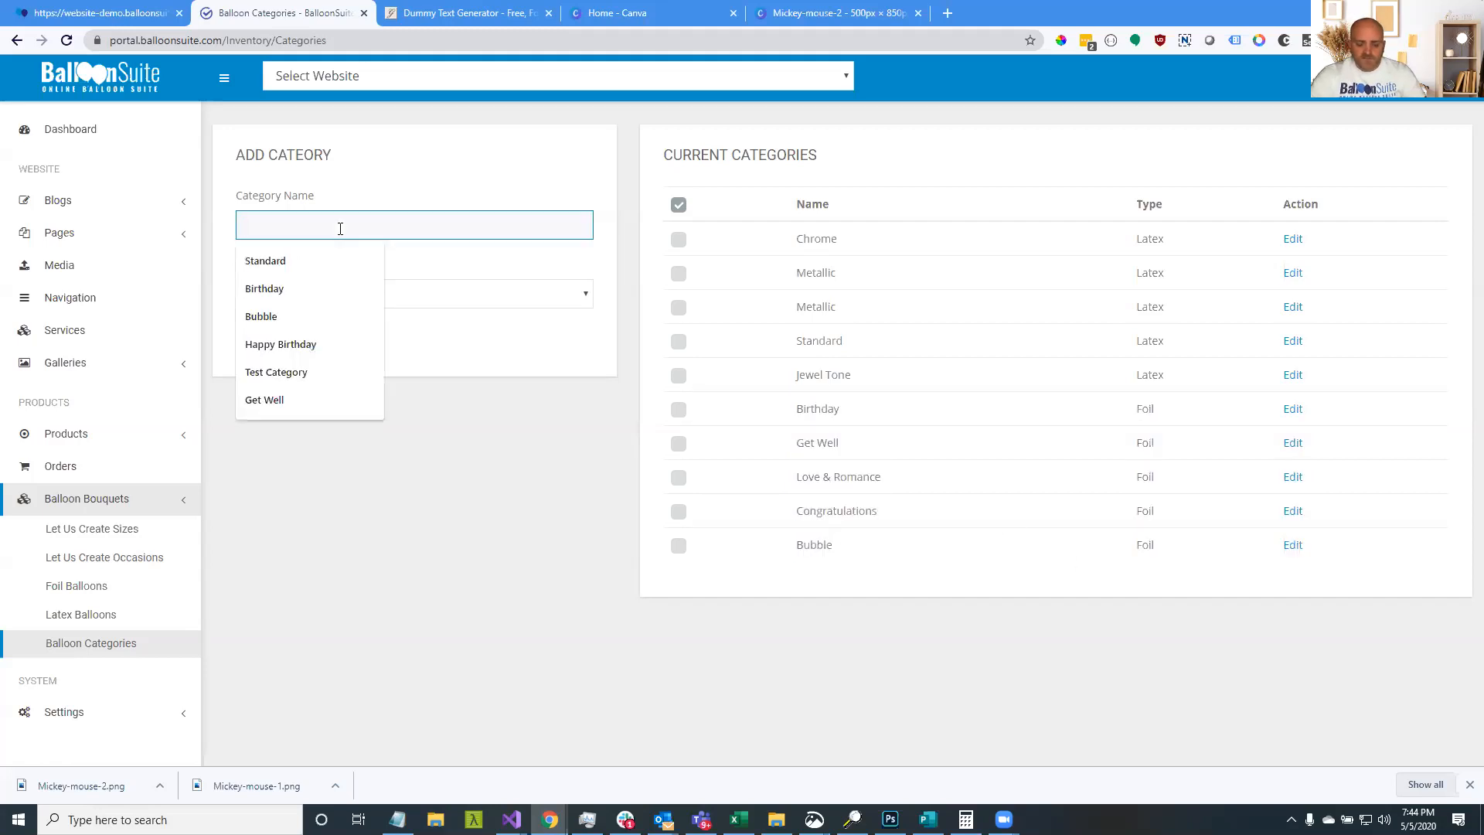
text(Mother's Day)
click(354, 295)
click(347, 335)
click(302, 345)
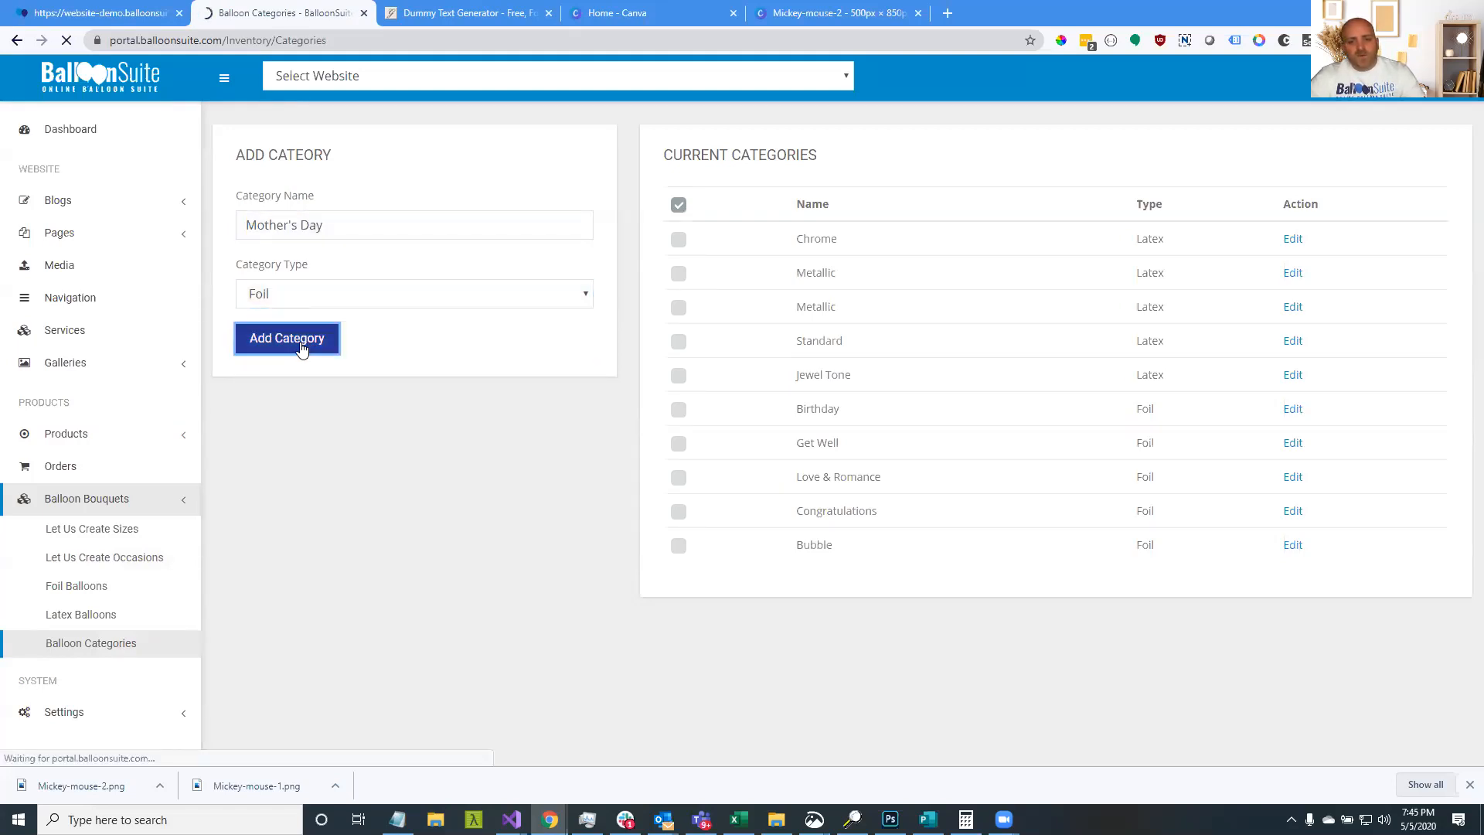
drag(811, 585, 1156, 587)
Download the A1-9642.jpg balloon image and drop it onto the foil form's file picker
click(105, 618)
click(97, 588)
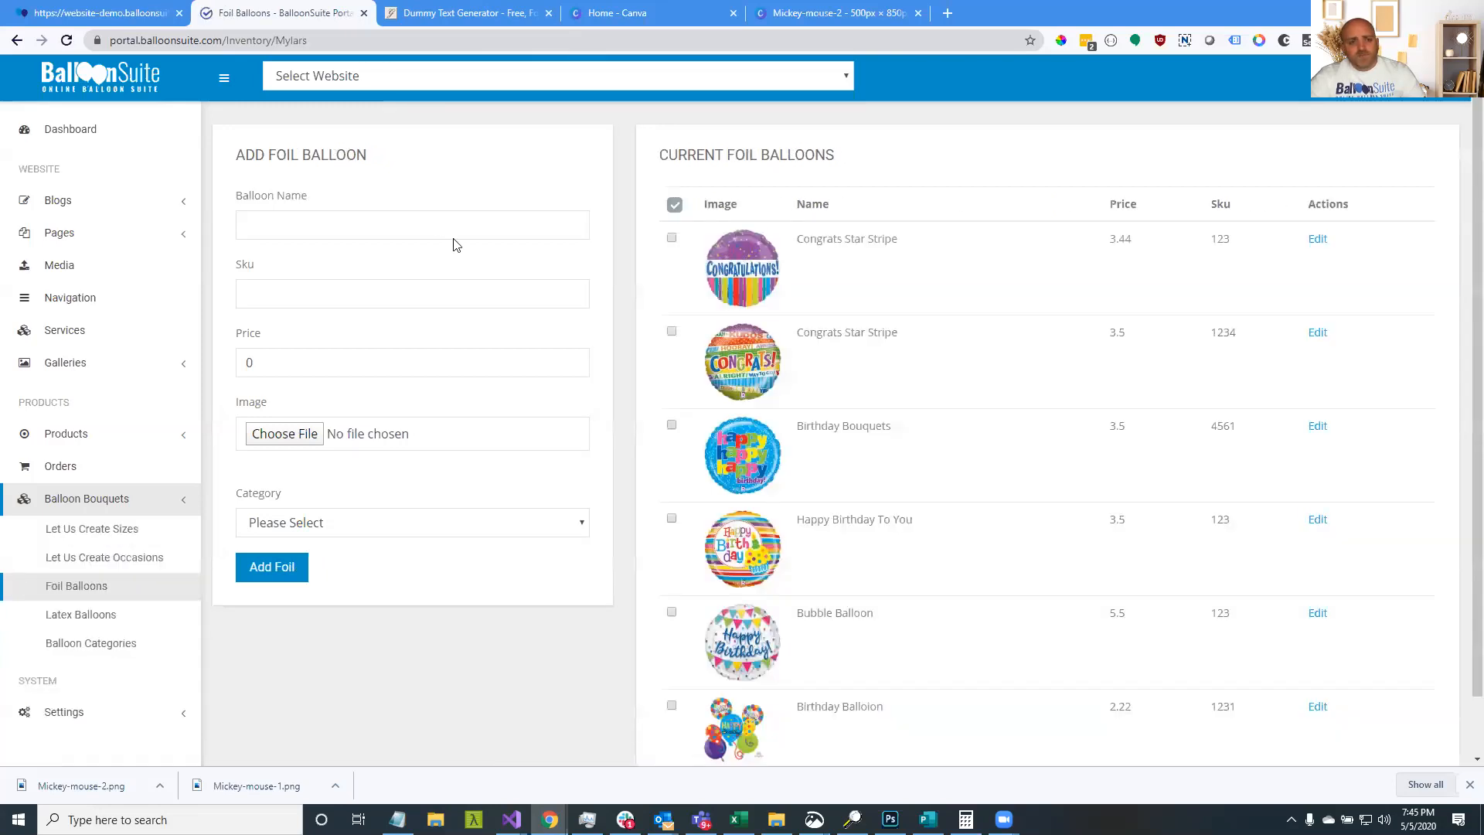
click(483, 226)
right_click(748, 269)
click(787, 295)
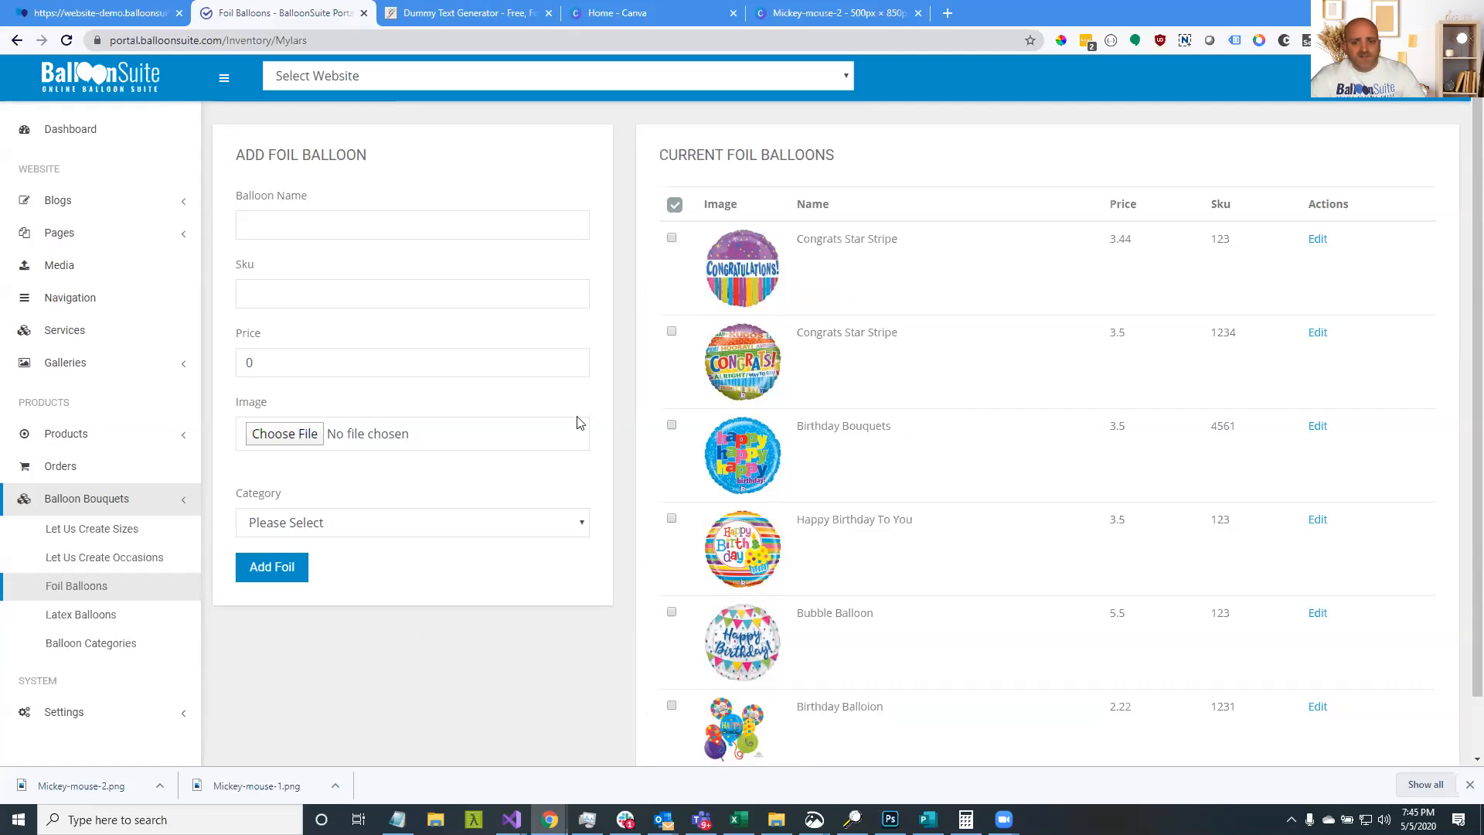
click(947, 501)
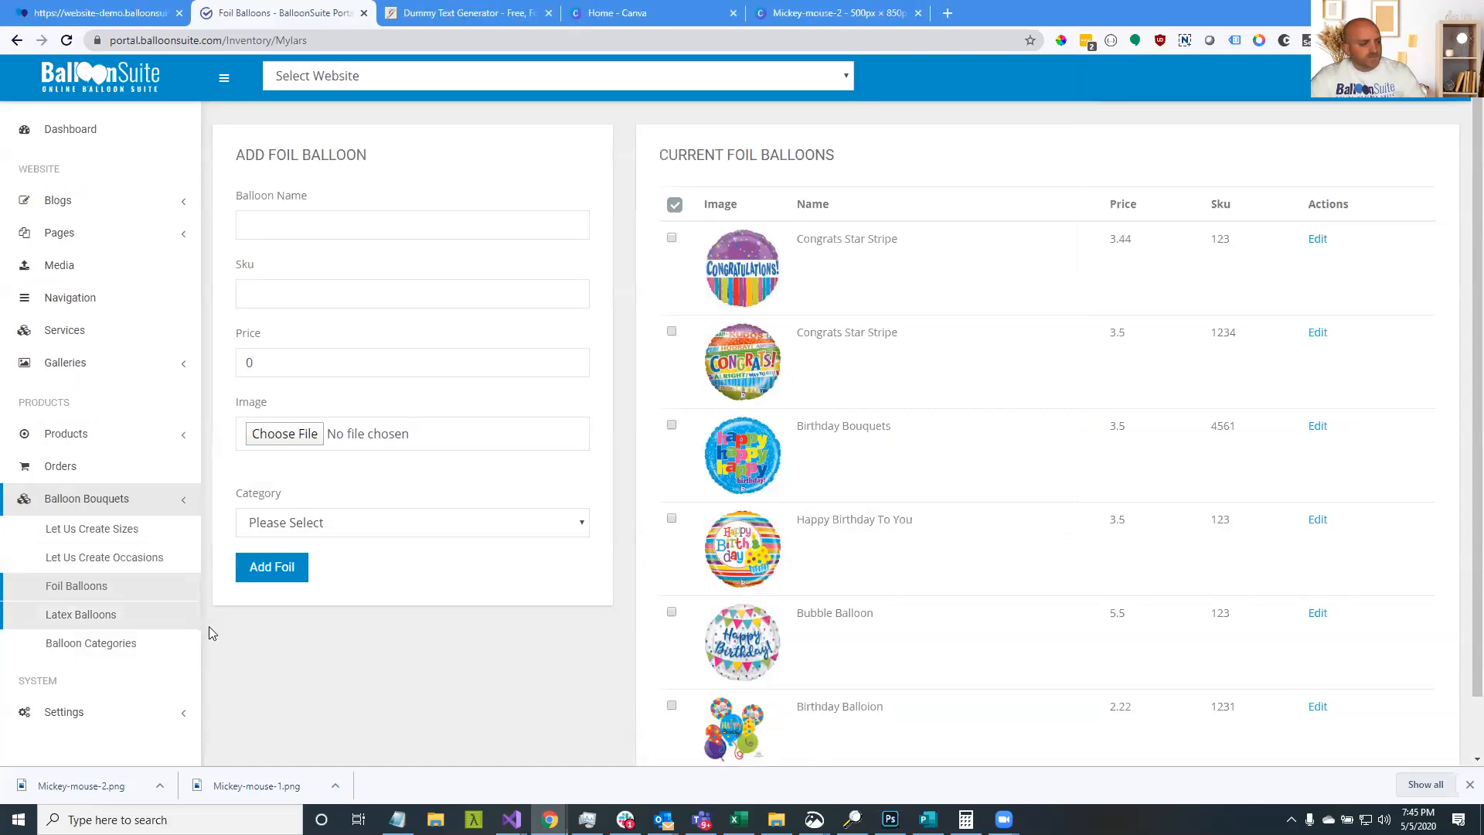
drag(65, 785, 269, 441)
Enter the name 'Mothers Day Balloon', SKU A3-5573 and price 2.50
click(302, 236)
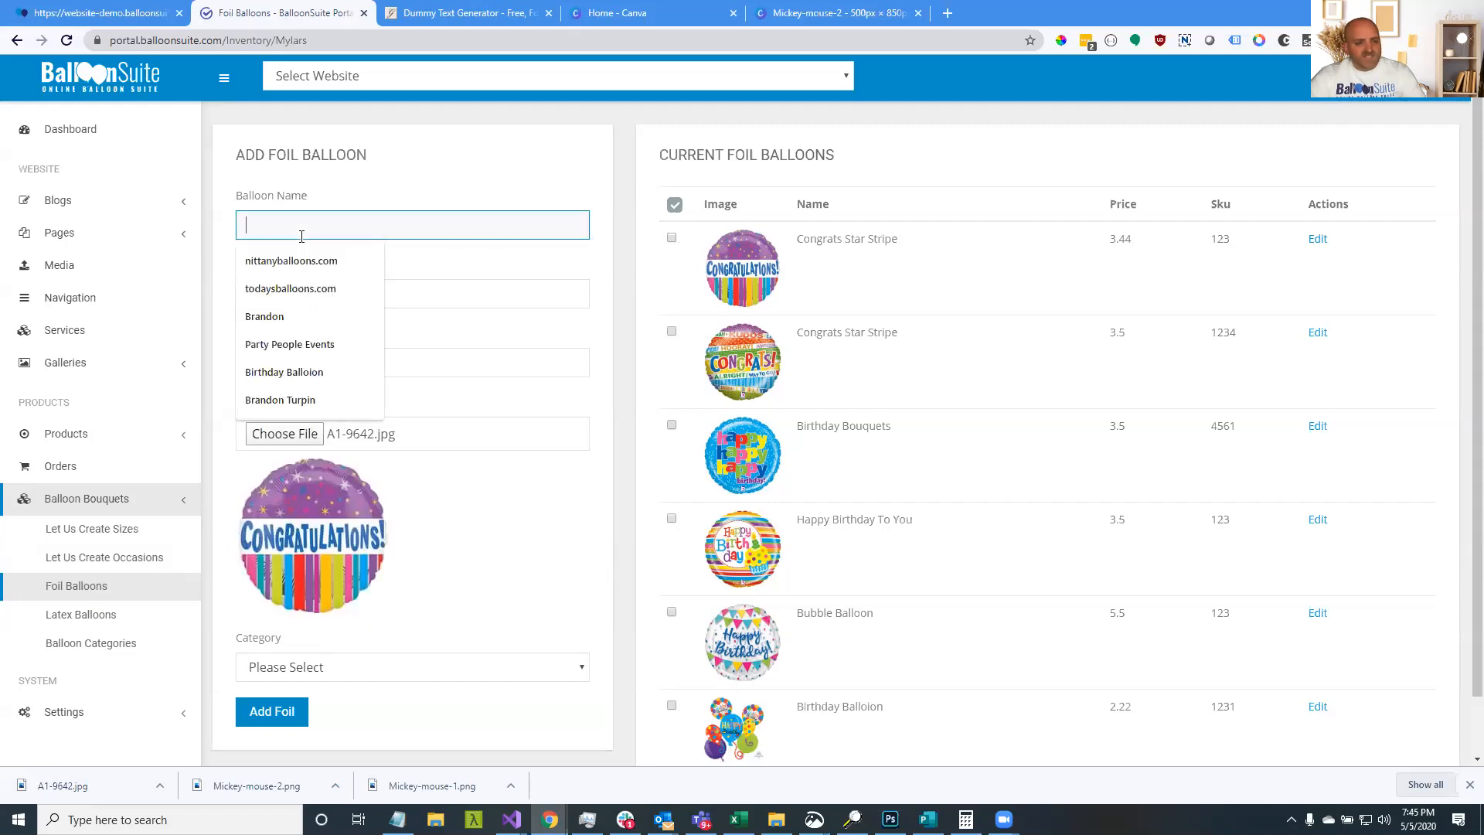
text(Mothe)
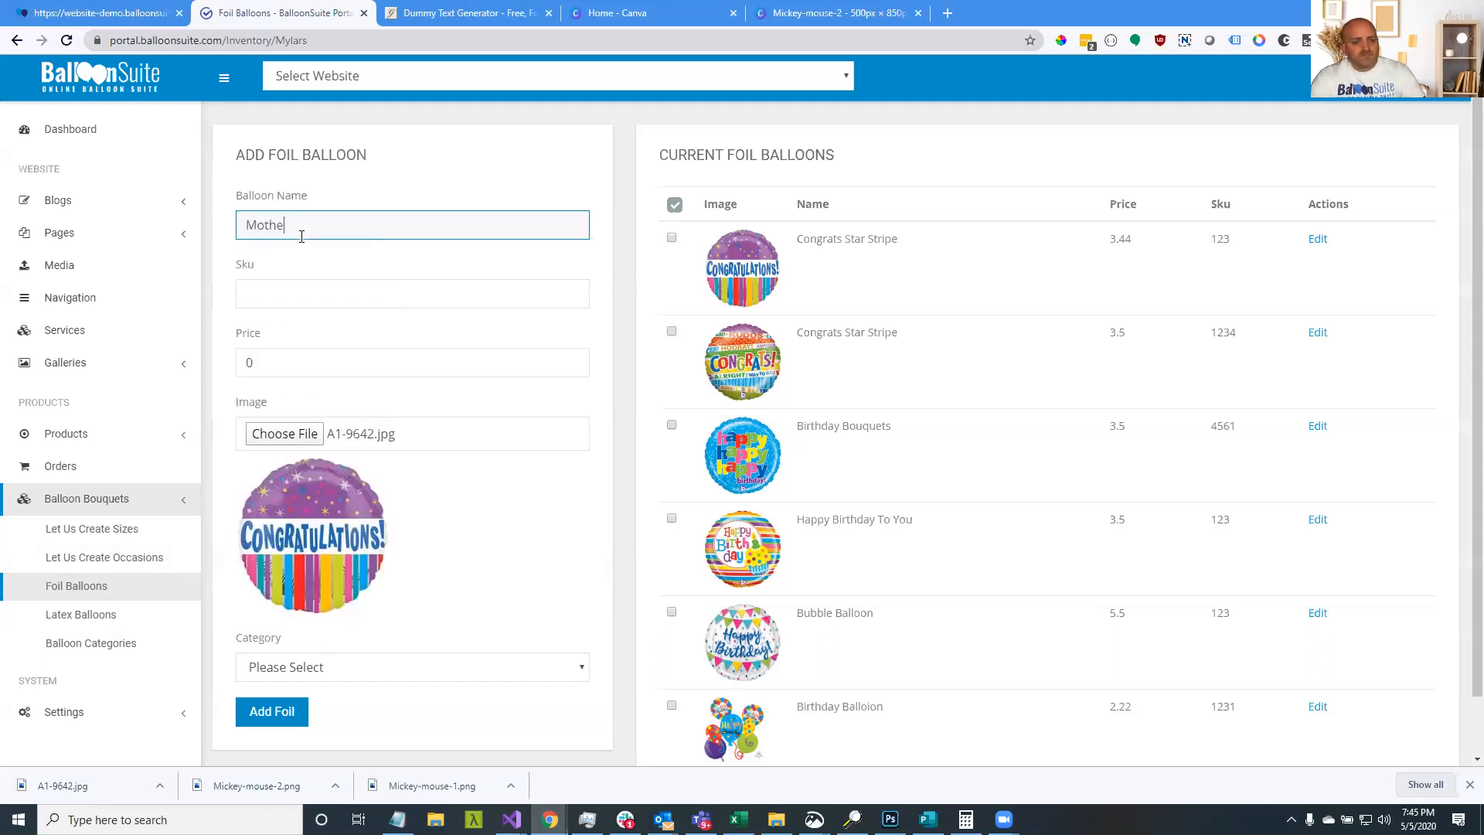
text(rs Day Balloon)
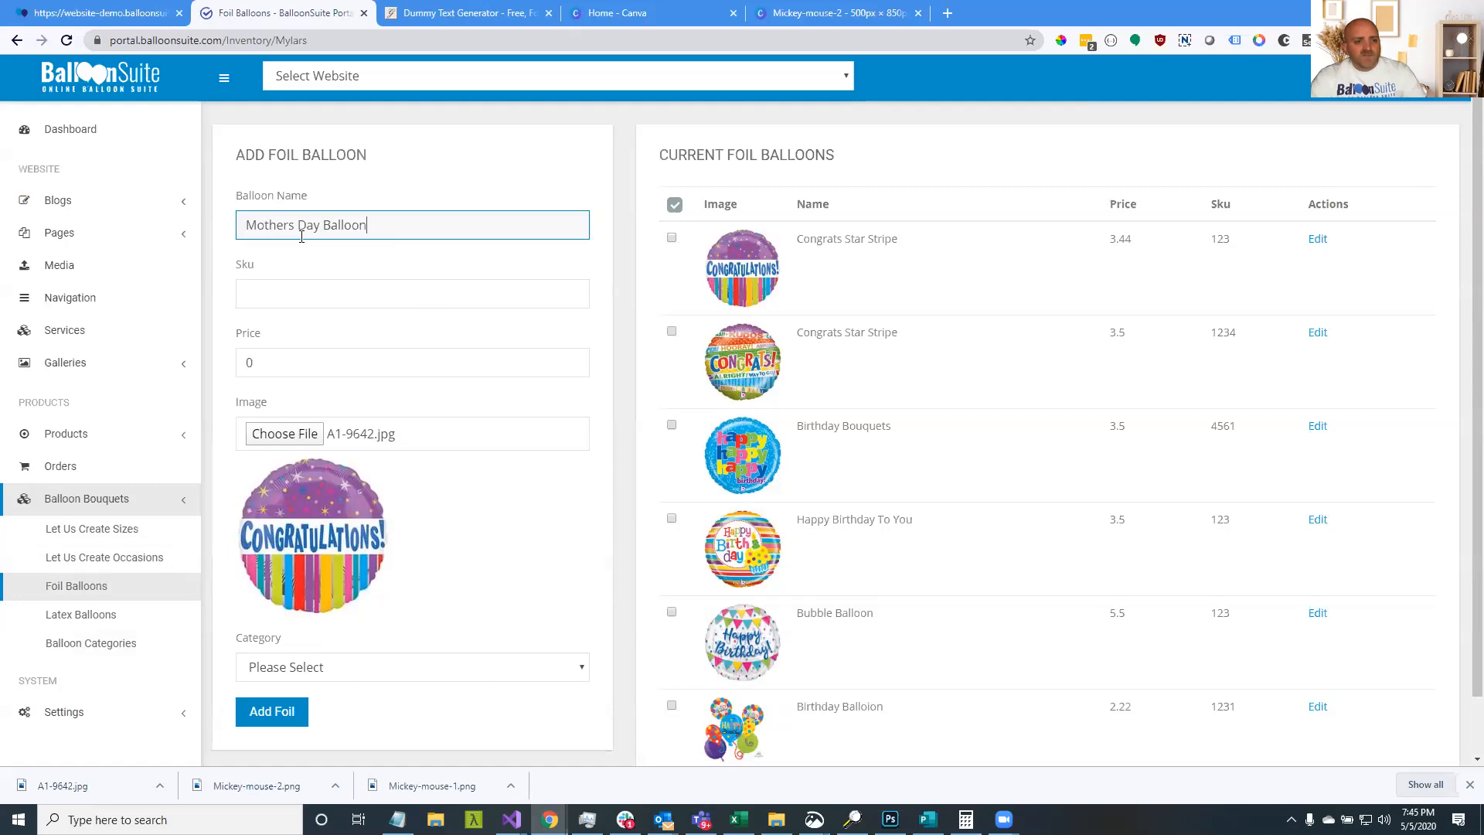
key(Tab)
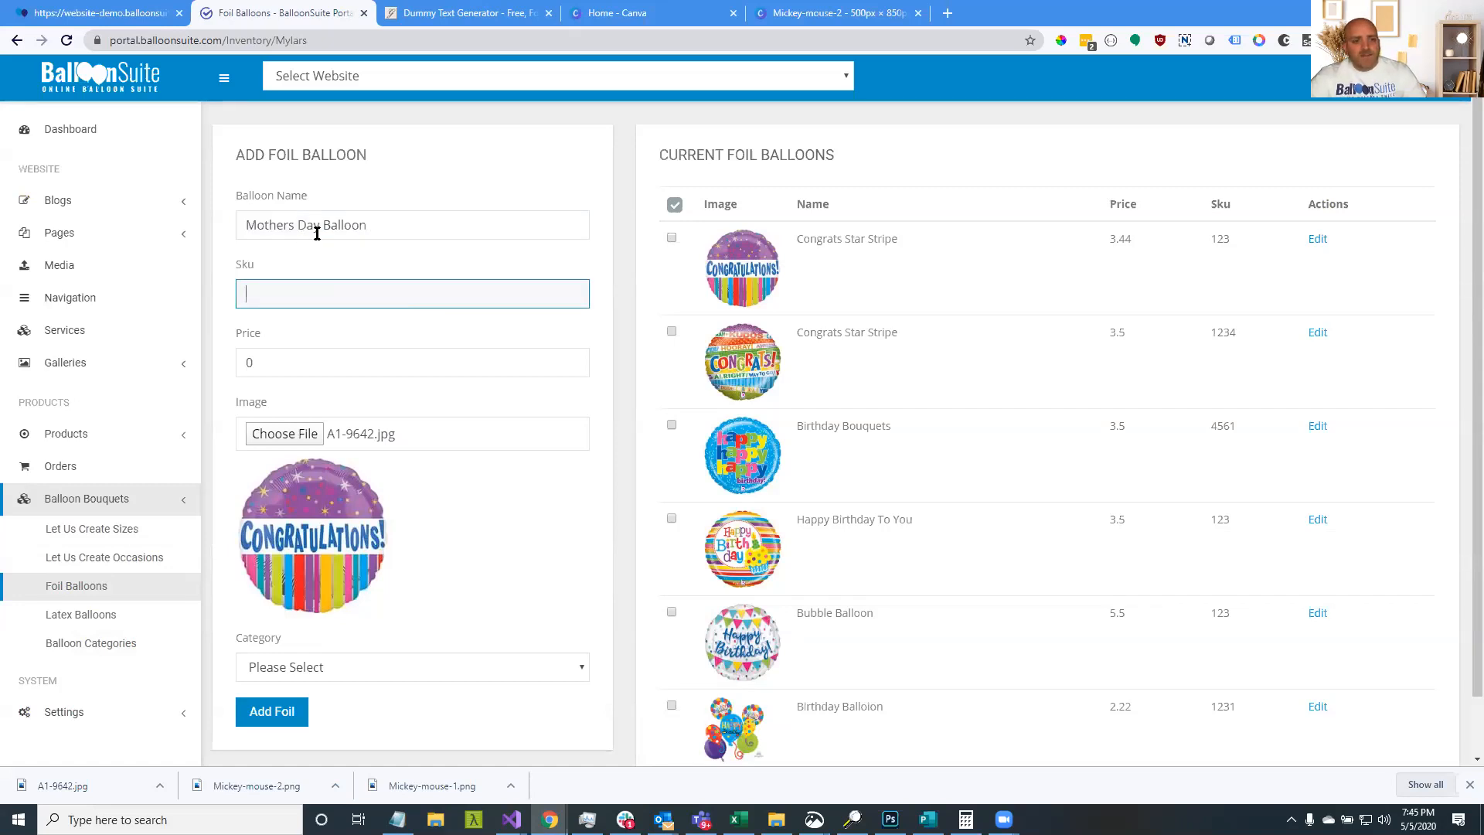
key(shift+Tab)
click(271, 283)
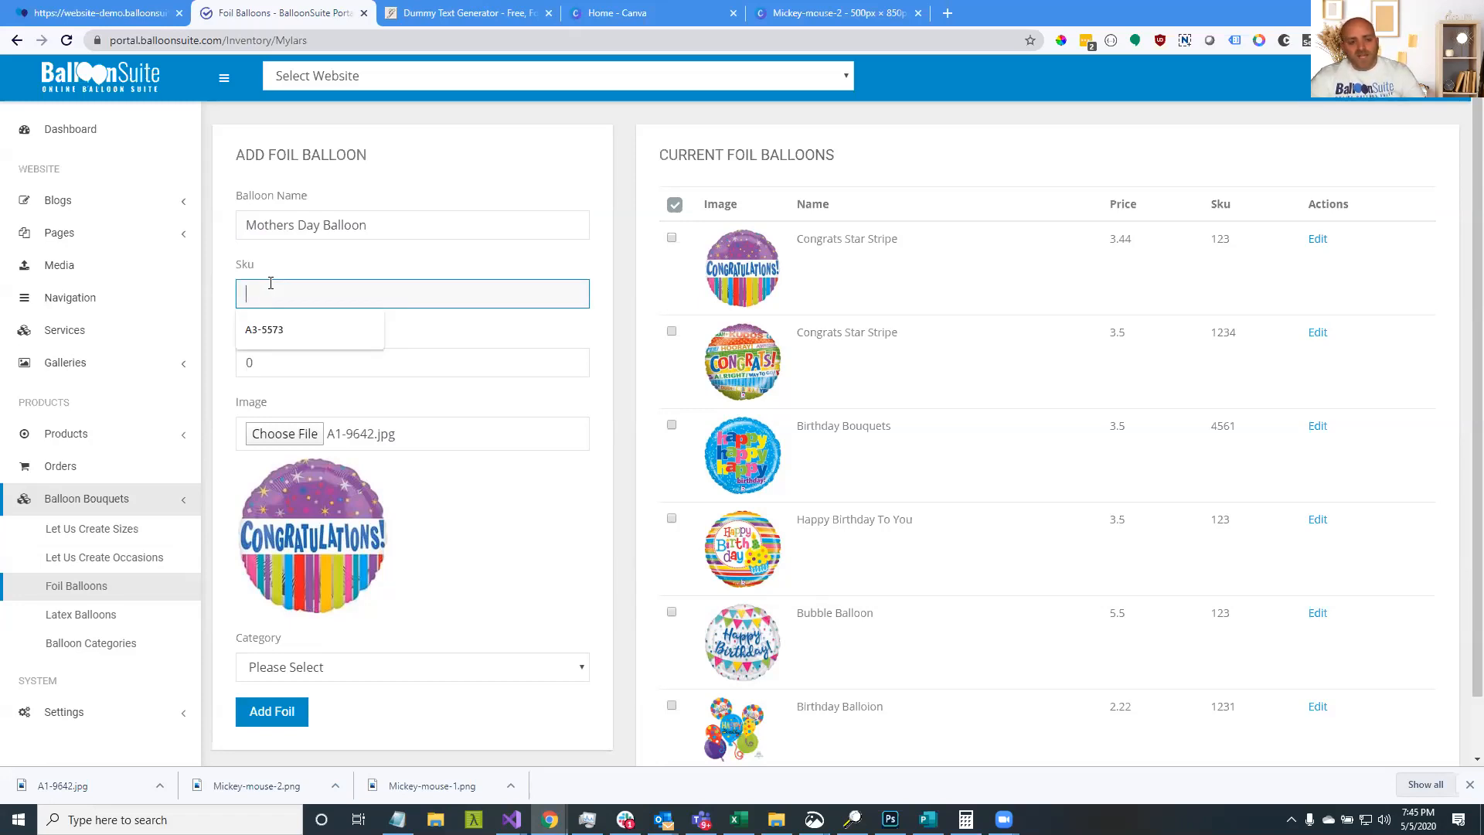
click(282, 331)
drag(295, 301, 228, 303)
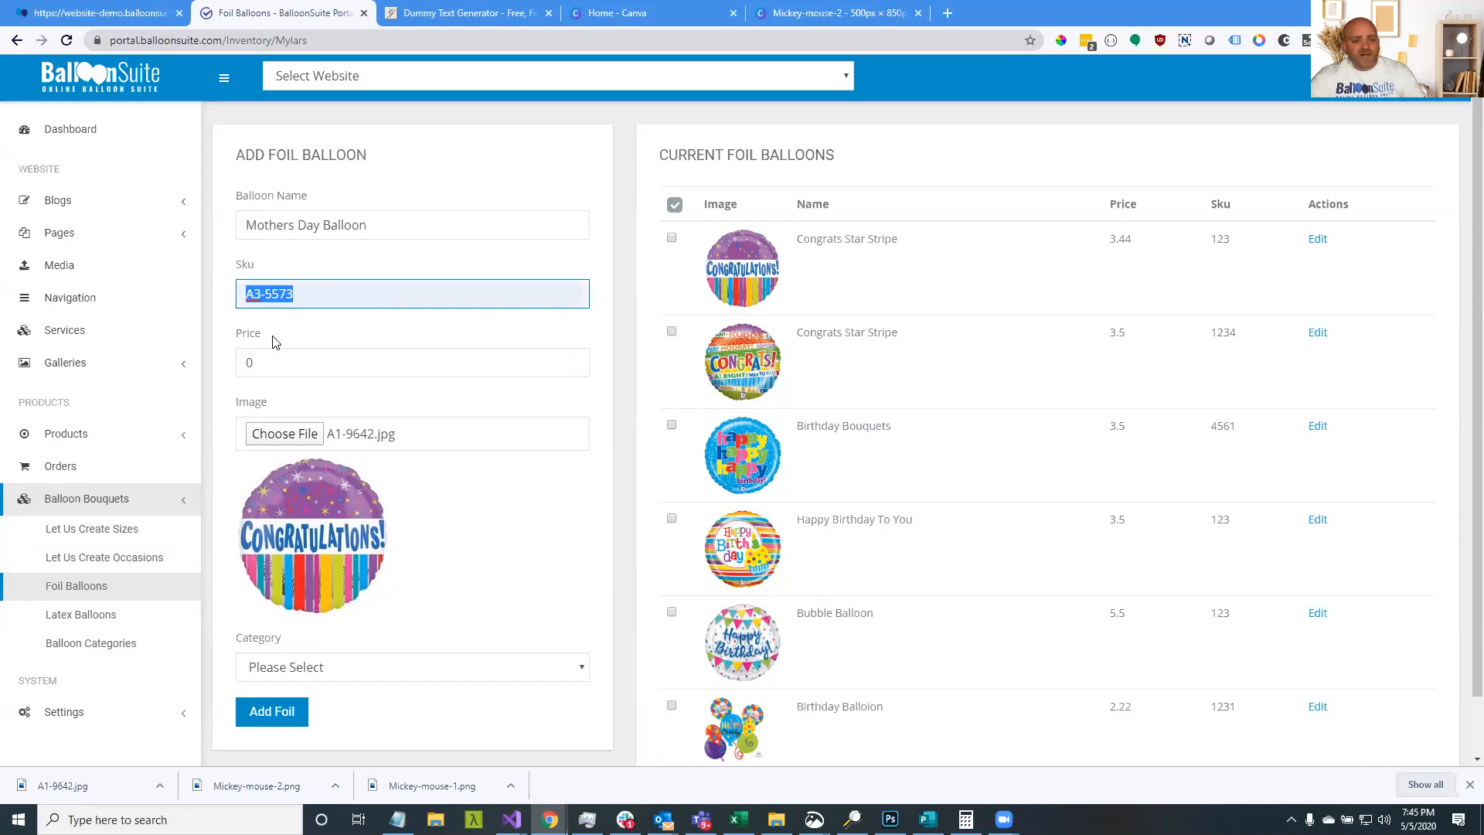
drag(312, 292, 229, 298)
drag(270, 363, 248, 363)
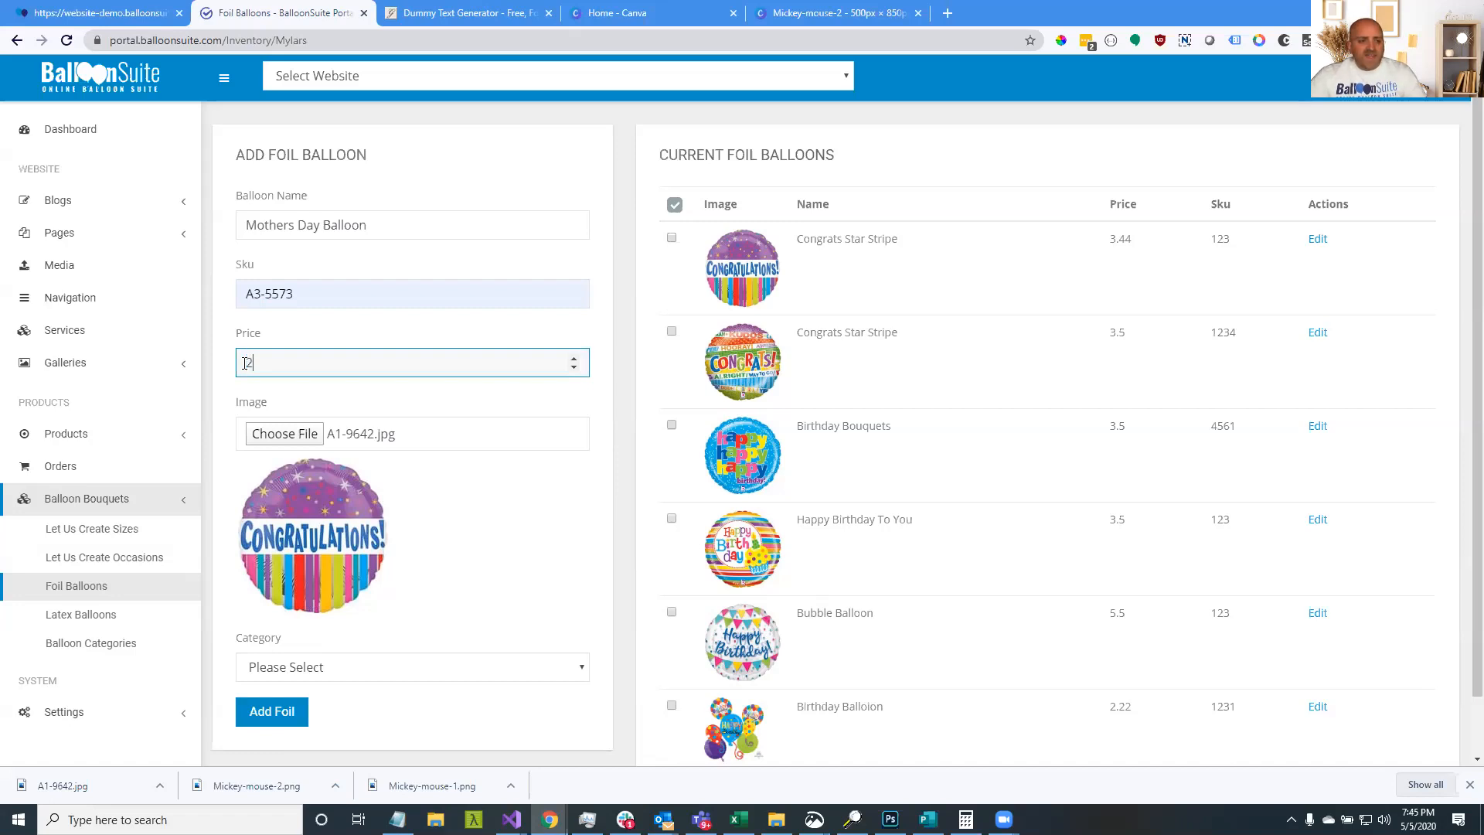
key(BackSpace)
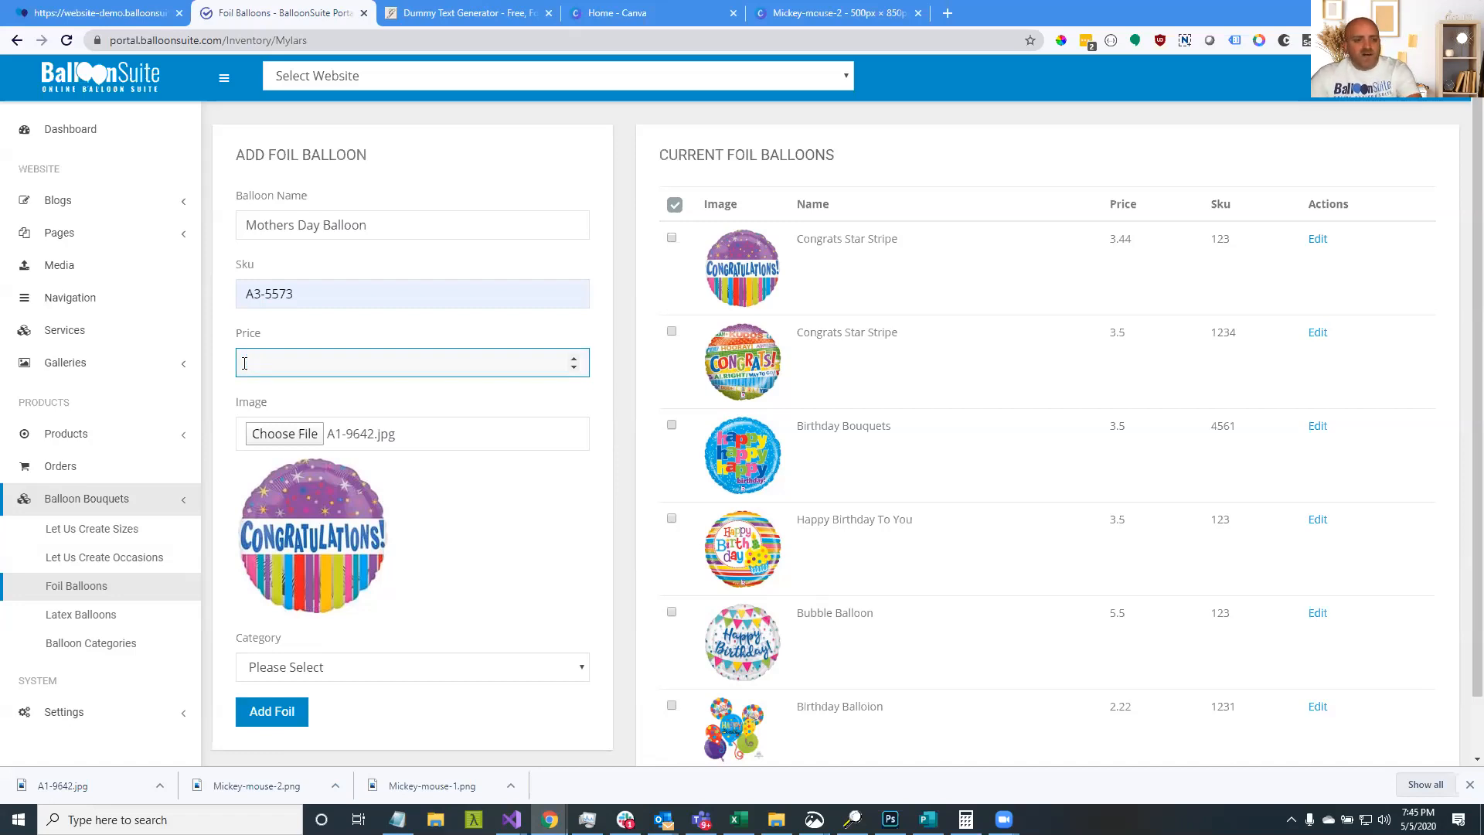
Assign the Mother's Day category and add the foil balloon
scroll(325, 514, down, 1)
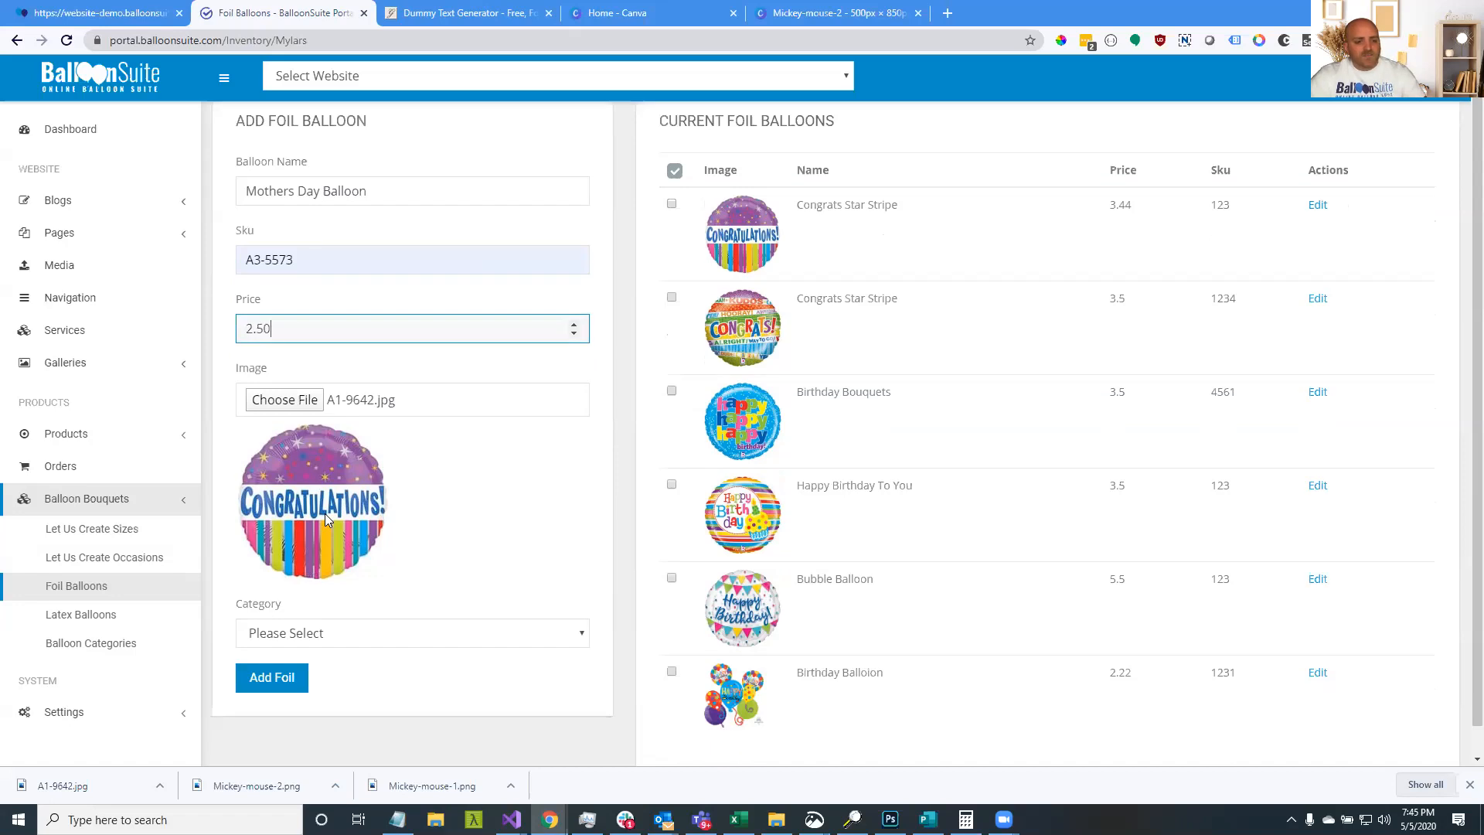
click(340, 604)
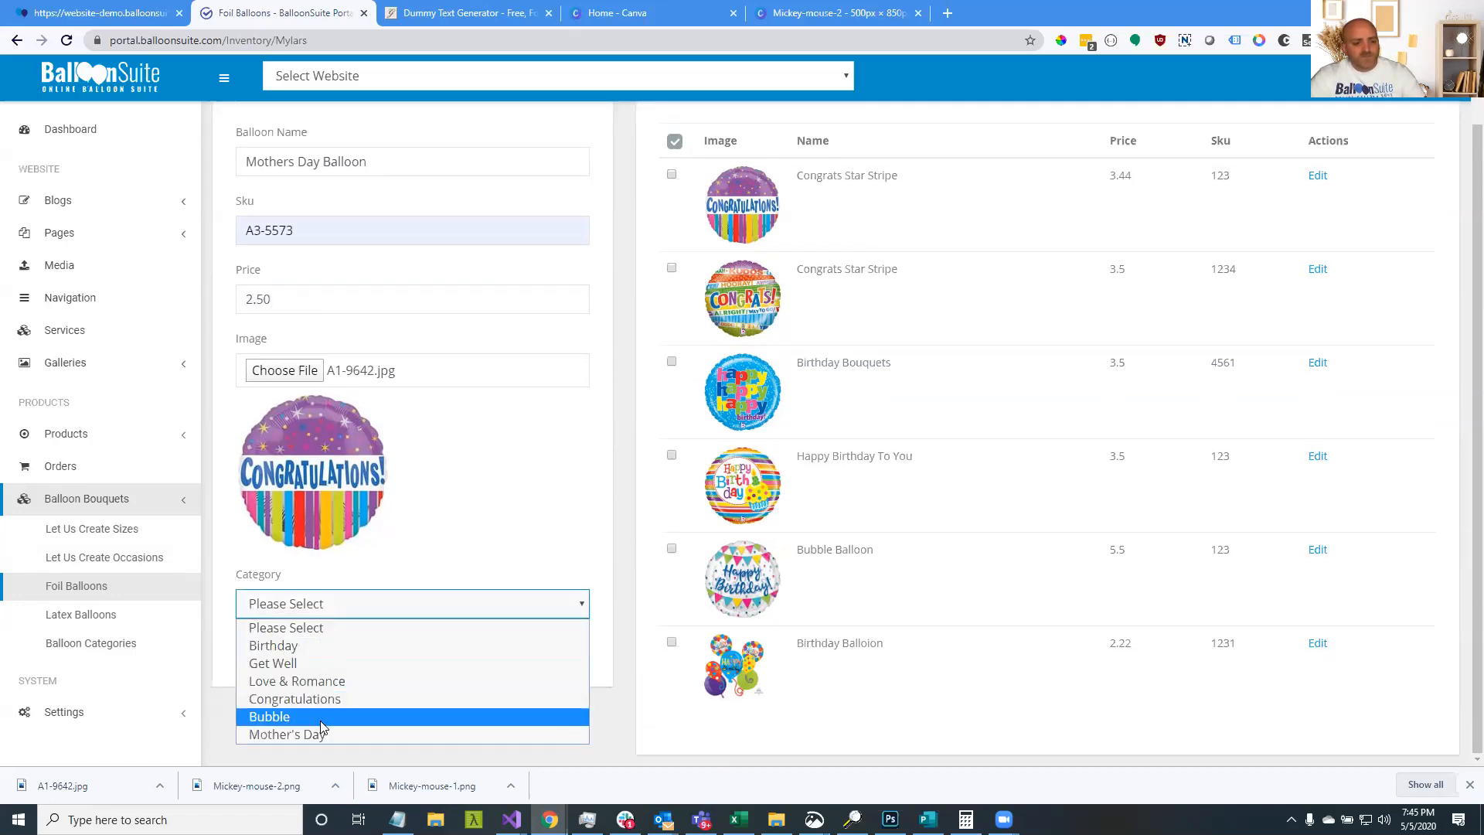
click(321, 733)
click(286, 652)
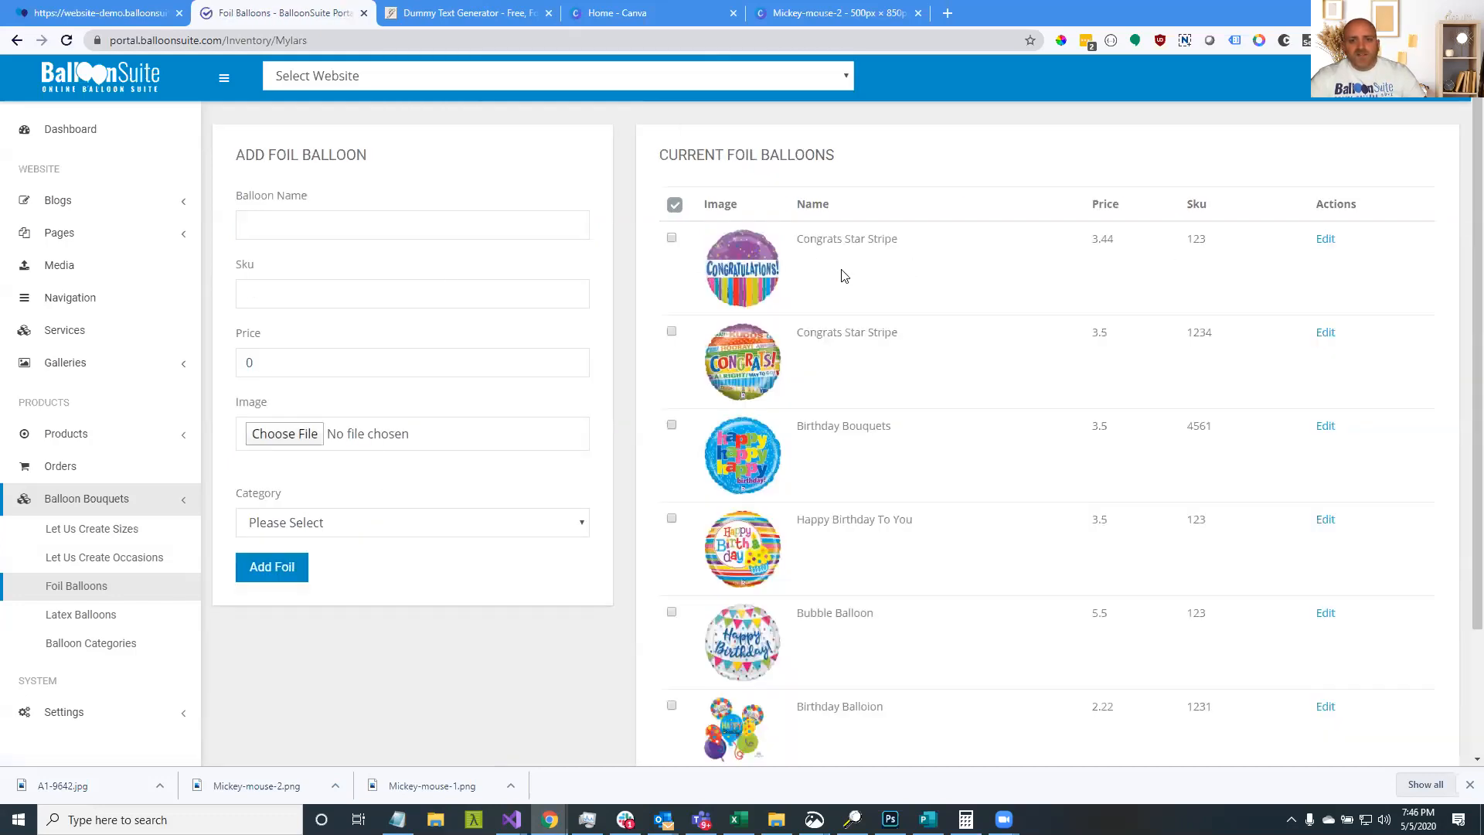
scroll(841, 275, down, 2)
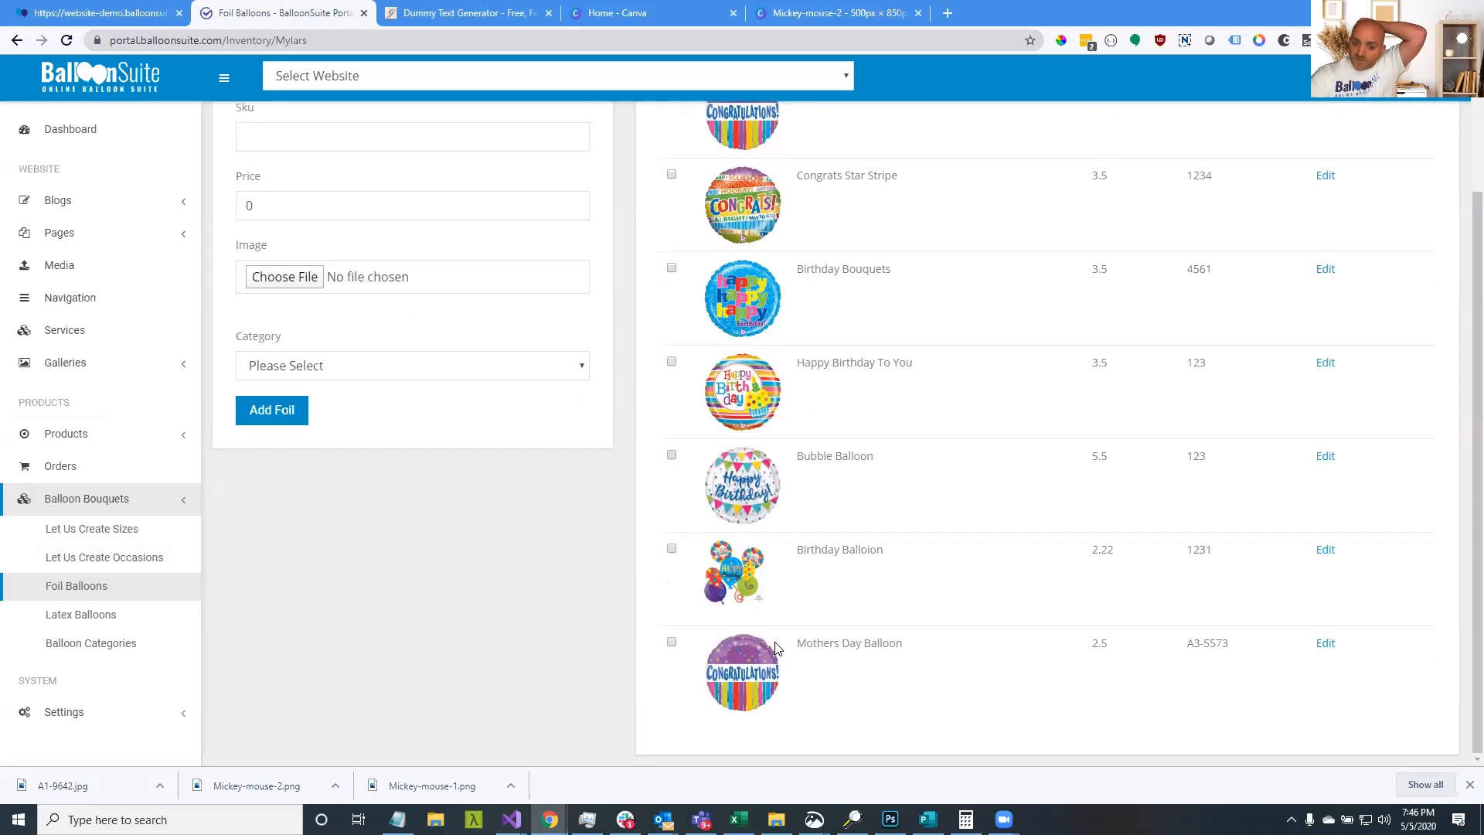
Reload the storefront, hide Bubble, Birthday and Congratulations, and add one $2.50 Mothers Day Balloon
click(45, 10)
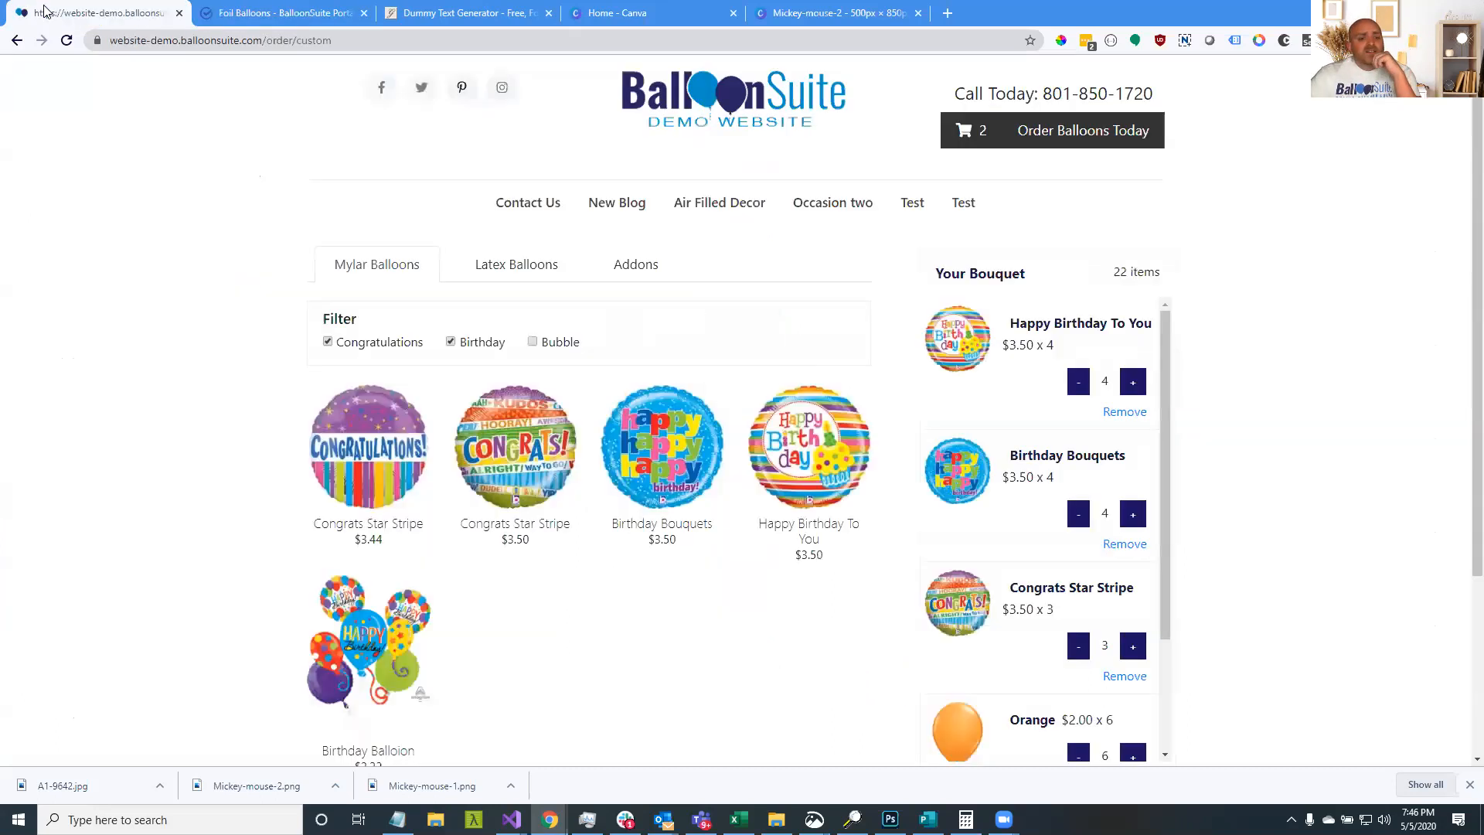
click(66, 40)
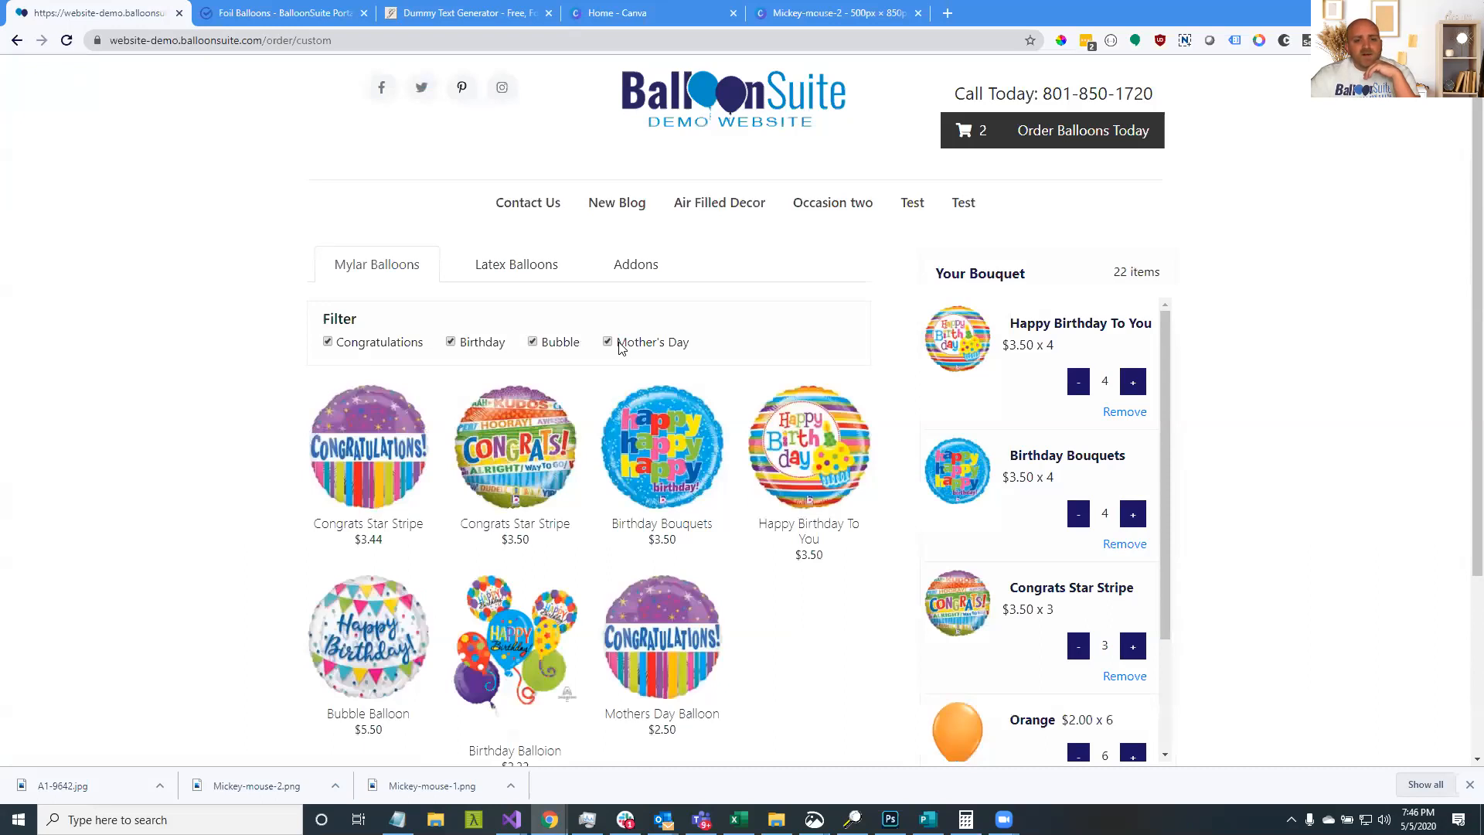
click(557, 342)
click(464, 342)
click(391, 342)
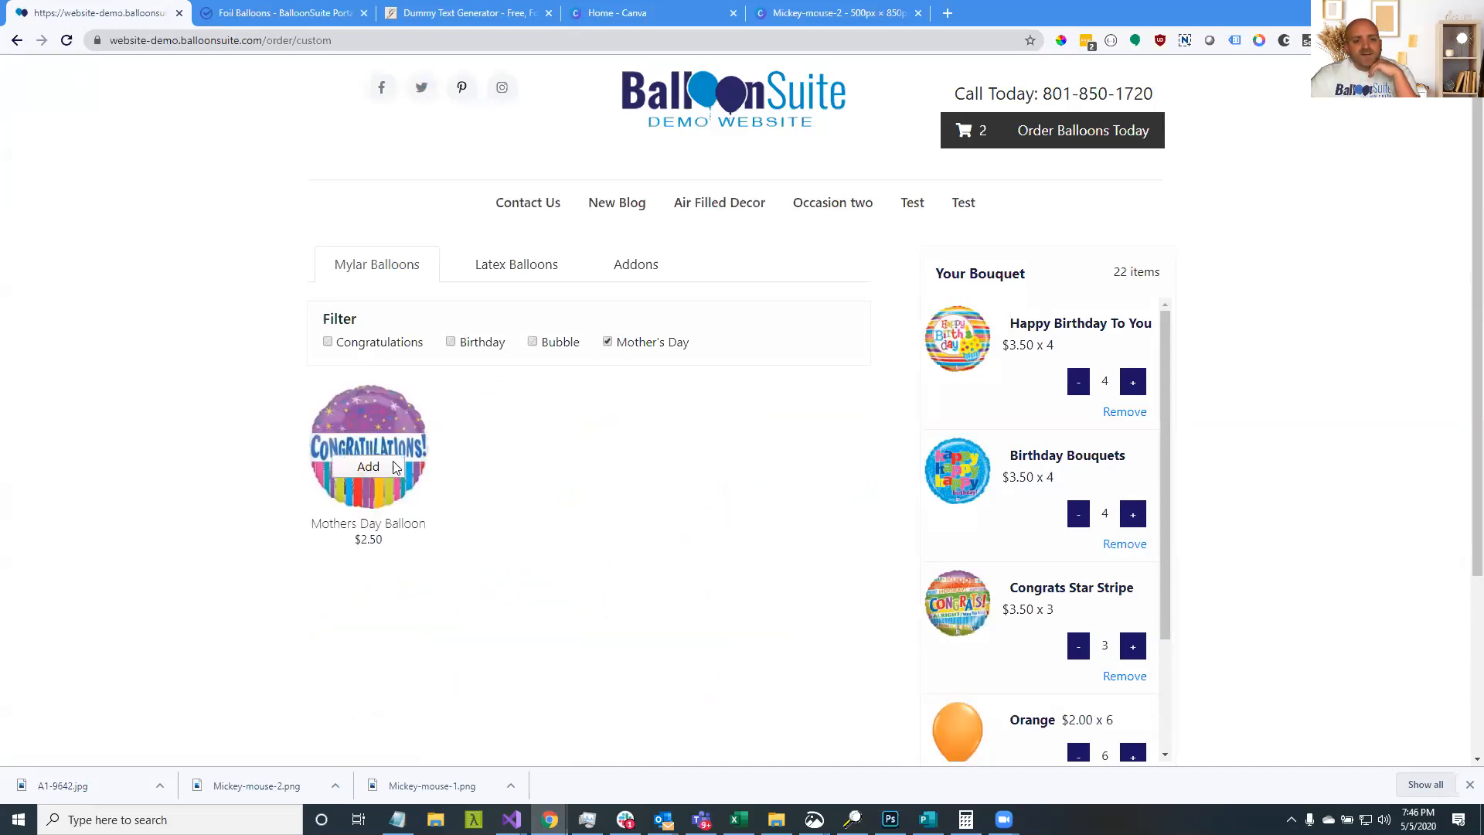
click(373, 471)
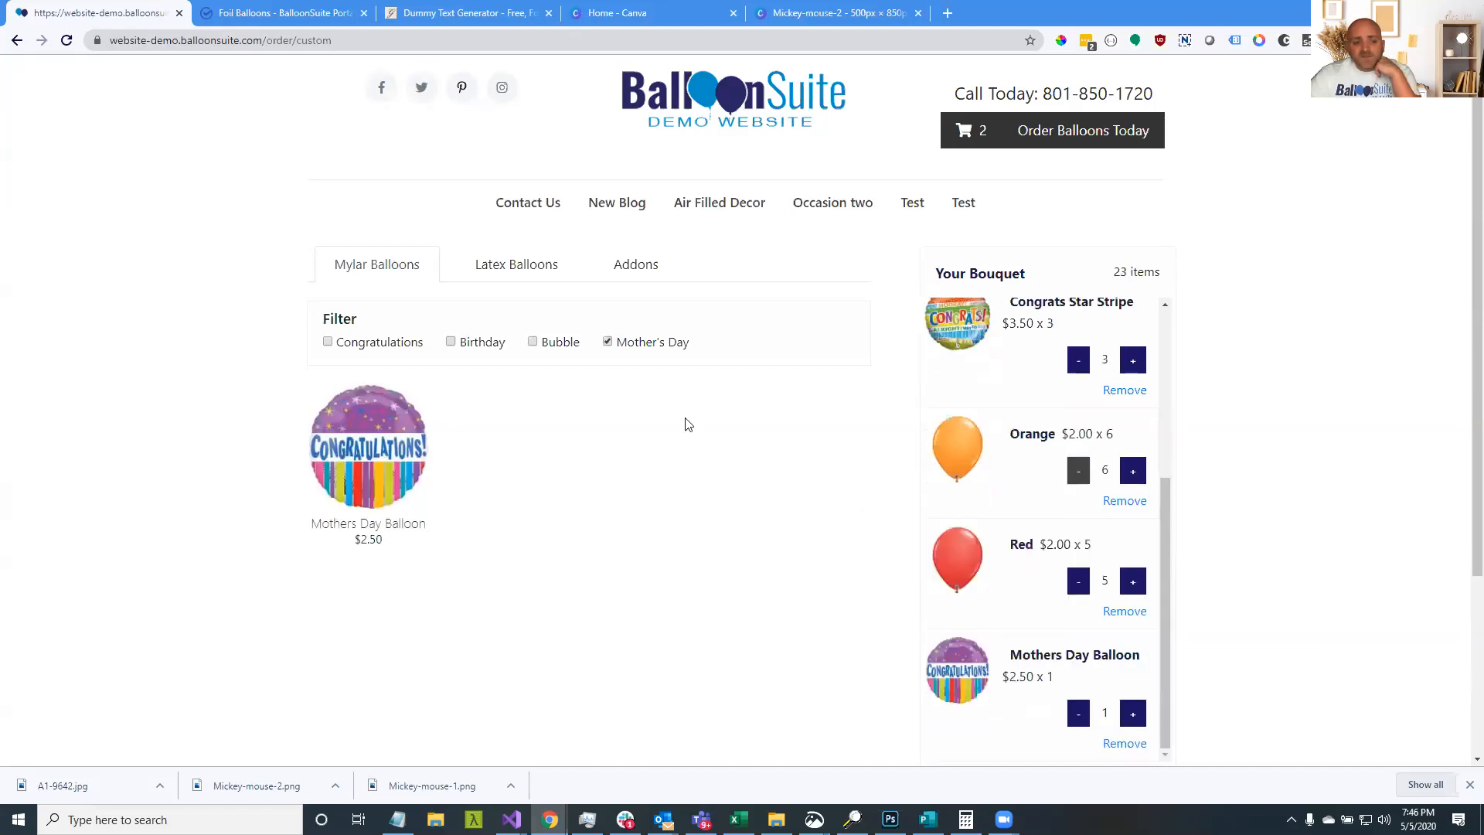
click(238, 9)
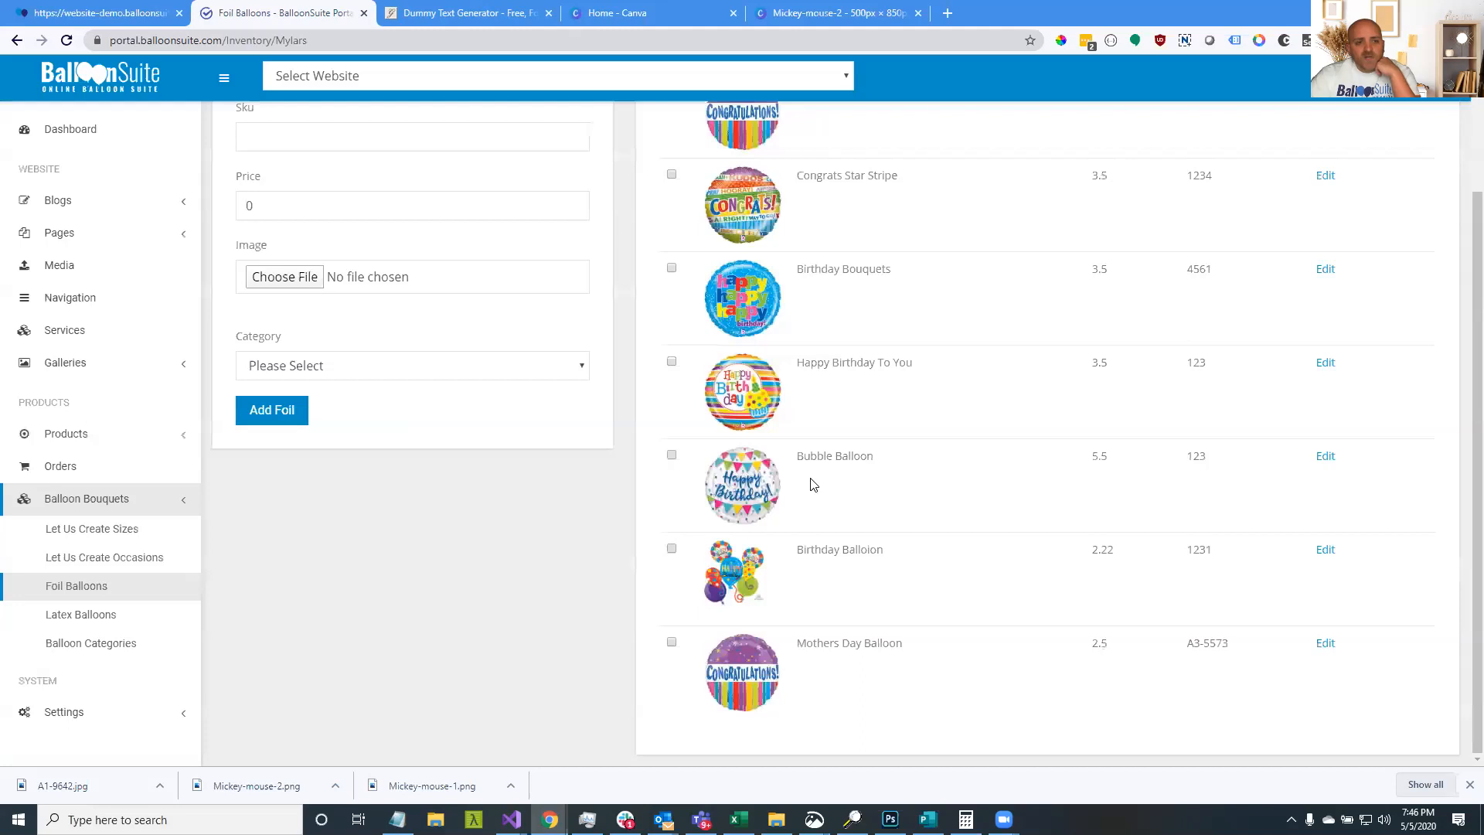
Open the portal's Latex Balloons inventory and look over the empty add-latex form
scroll(768, 448, up, 3)
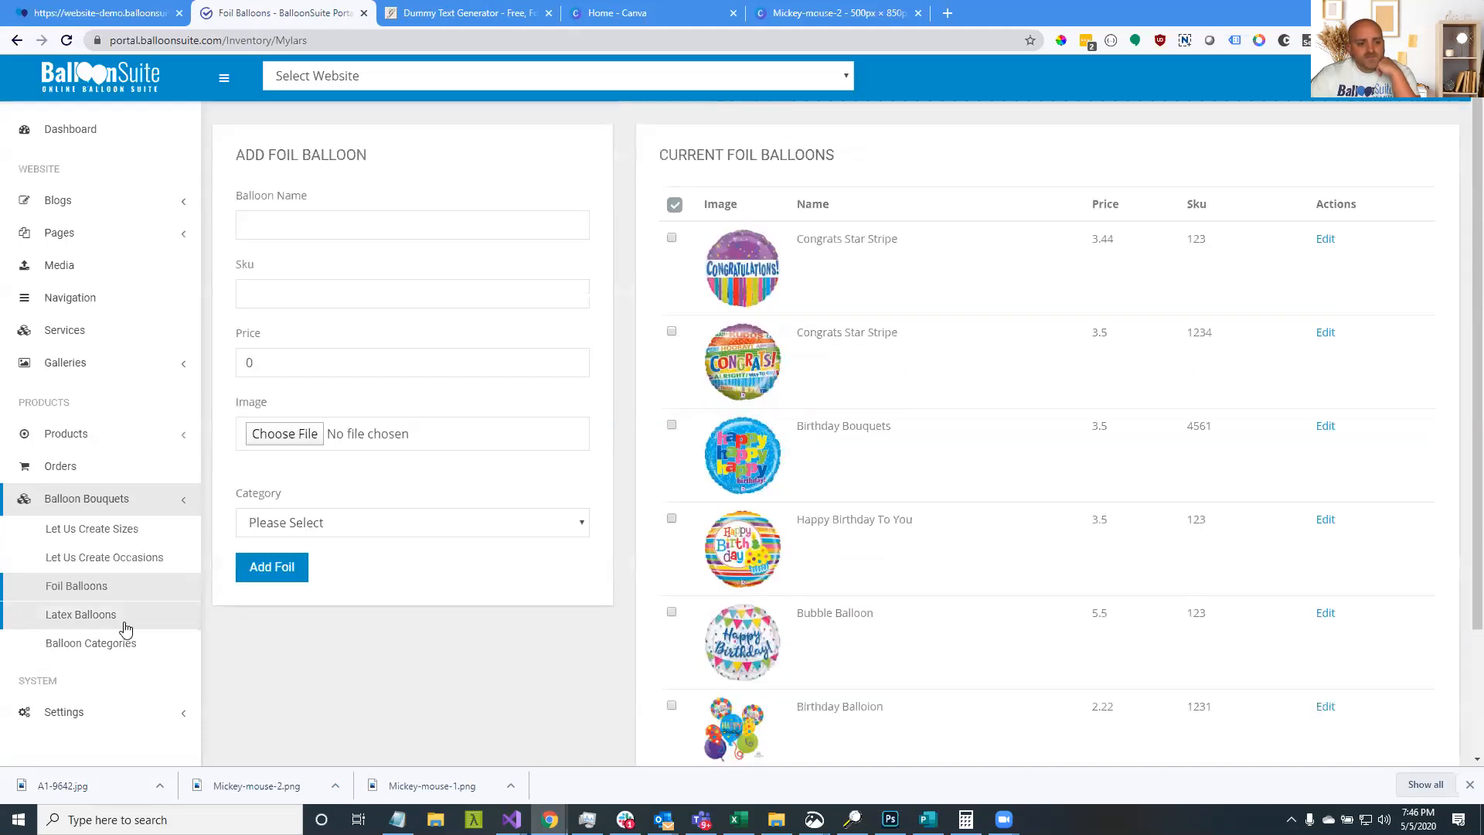
click(126, 628)
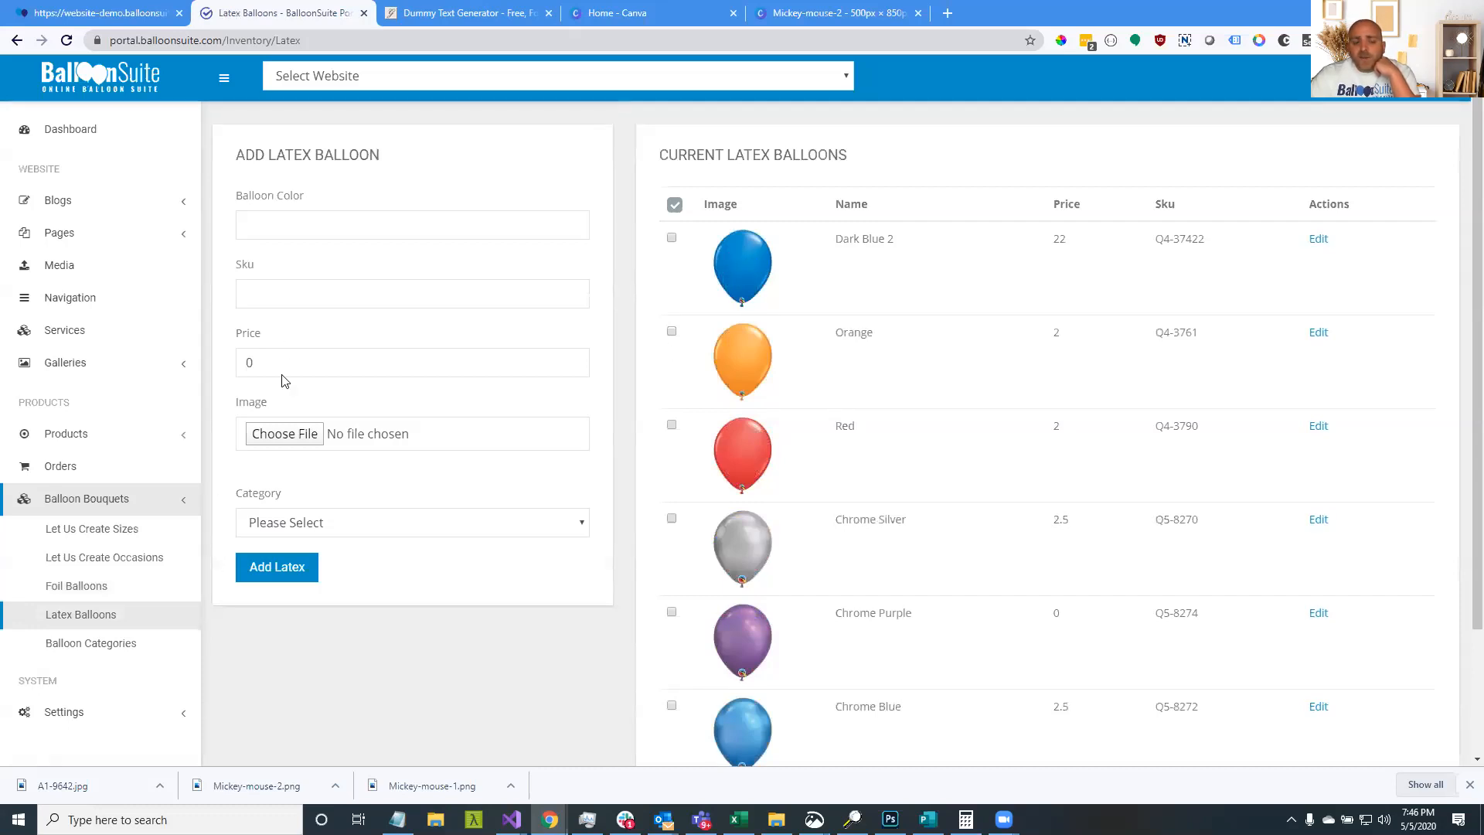
click(281, 233)
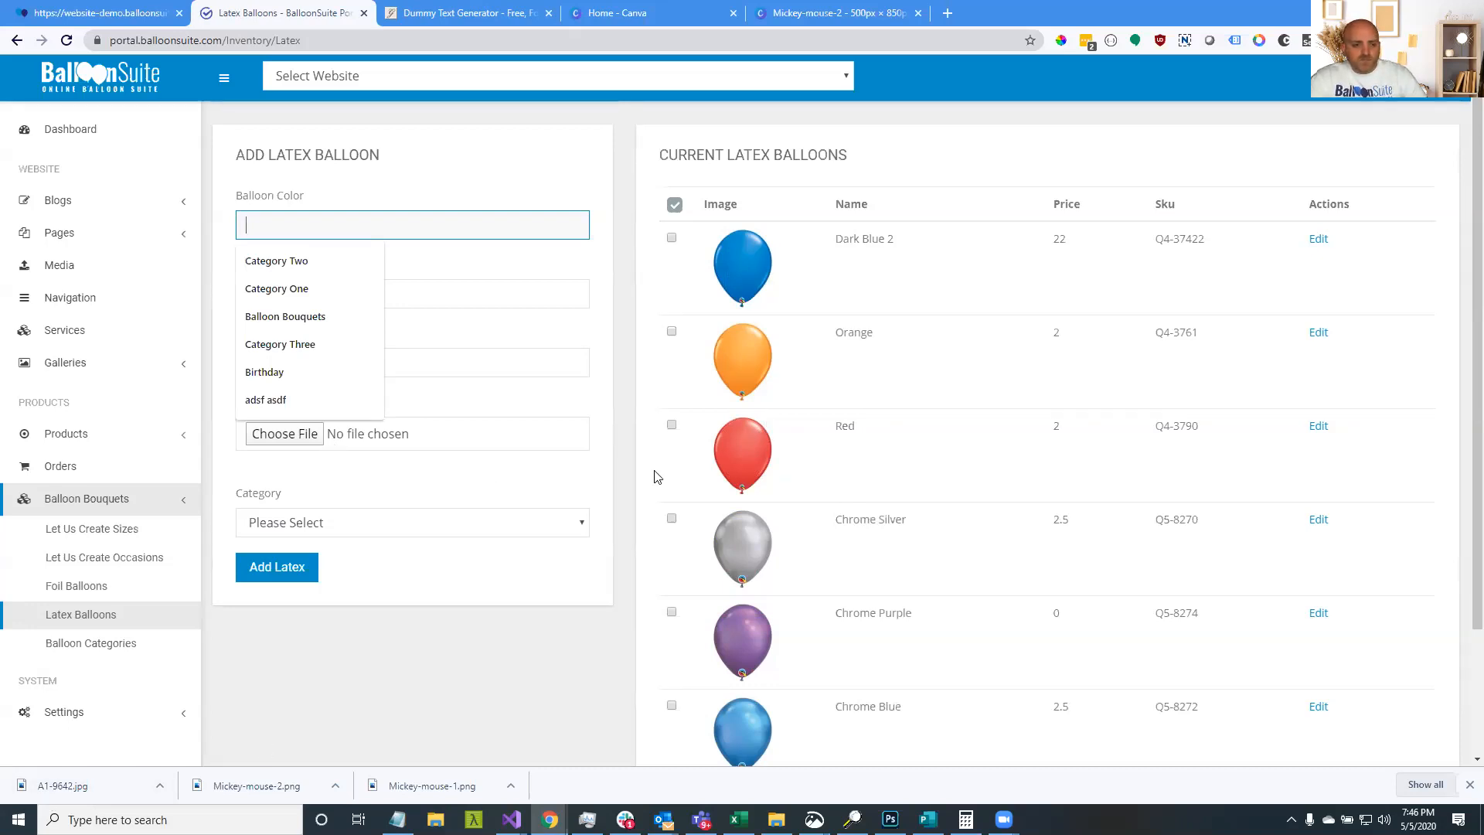
click(533, 290)
click(414, 249)
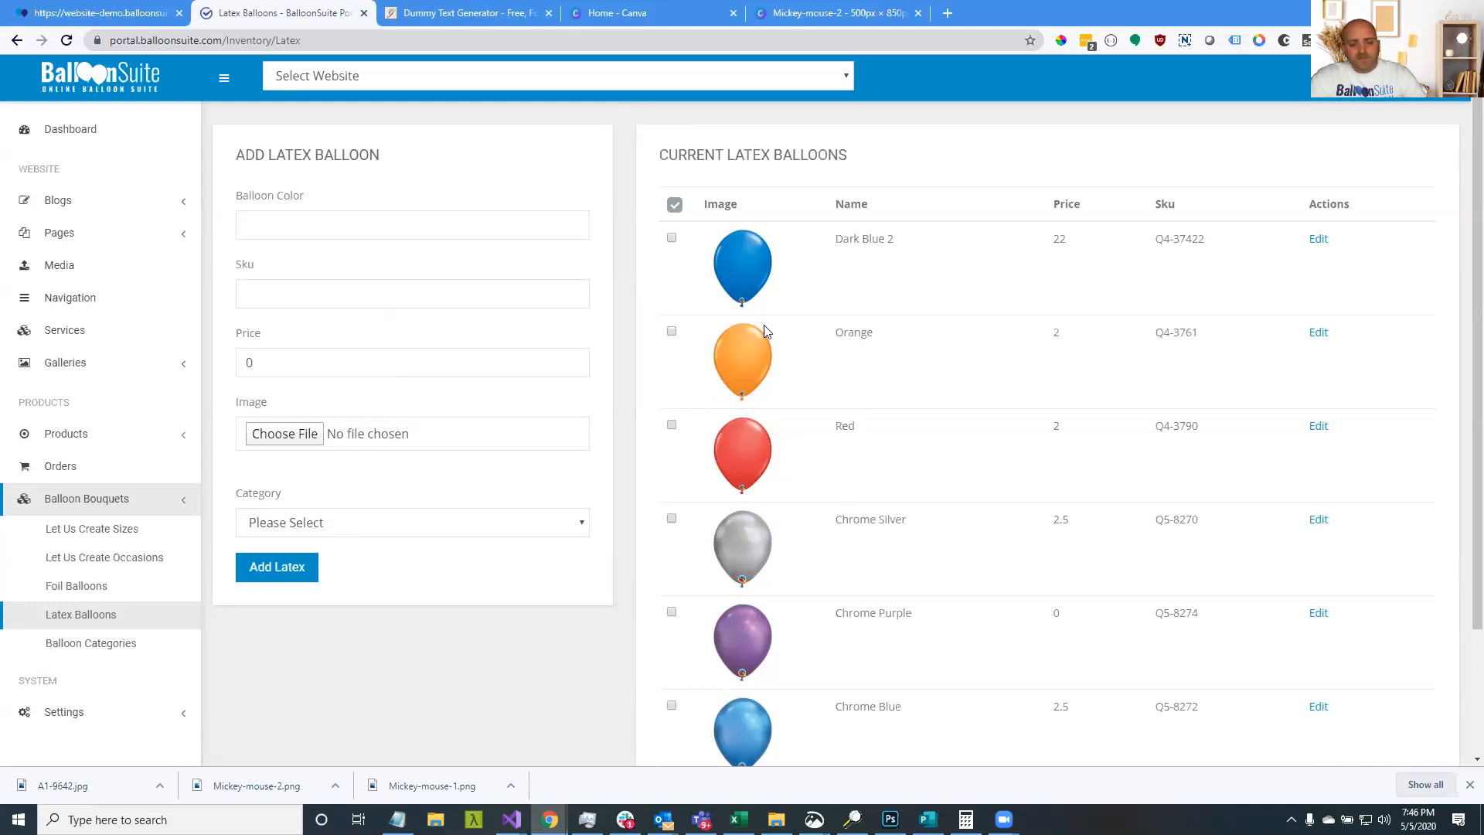
click(101, 12)
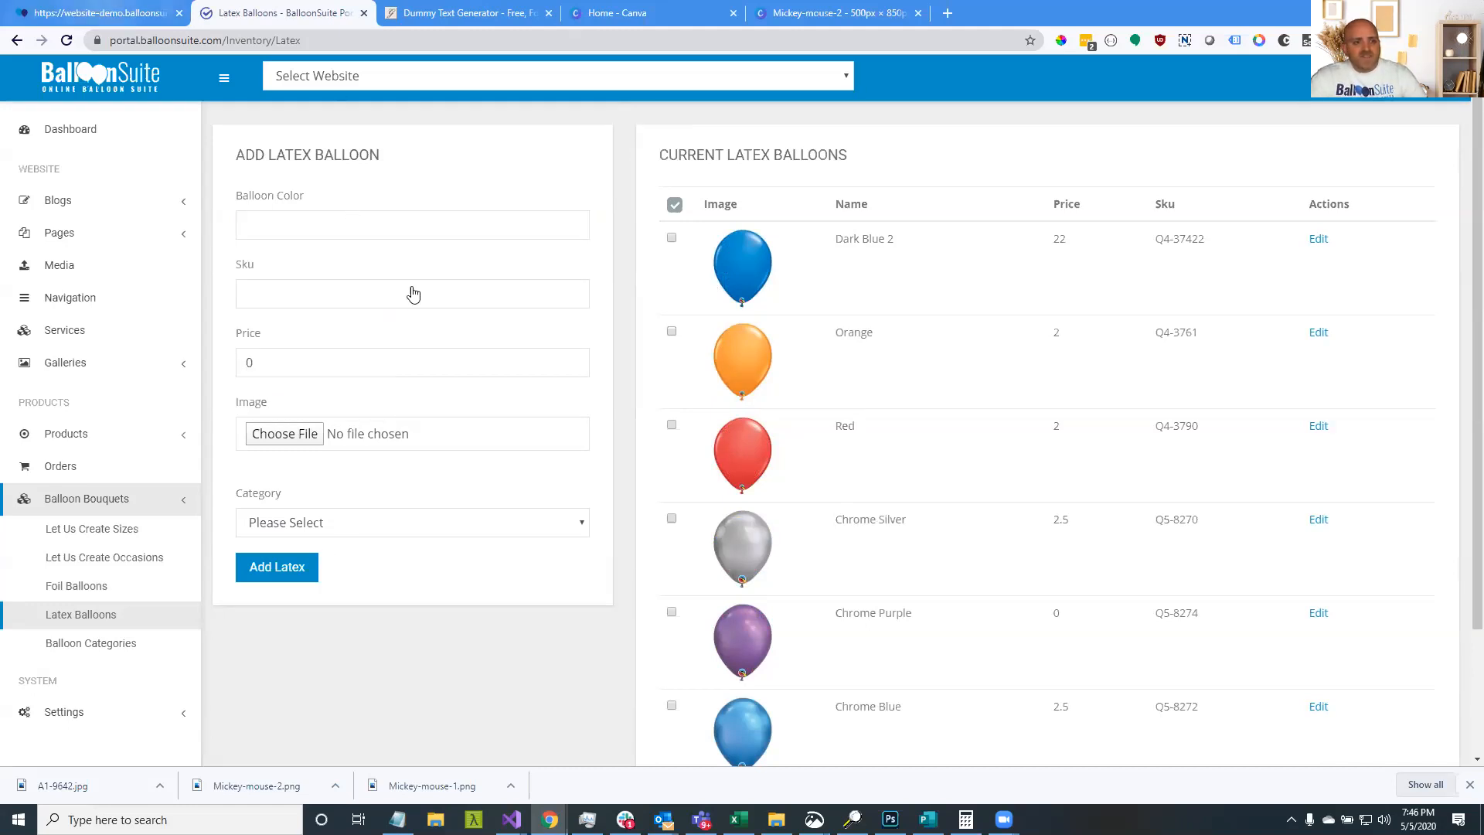
Add five more Orange balloons and put the custom bouquet in the cart
click(528, 406)
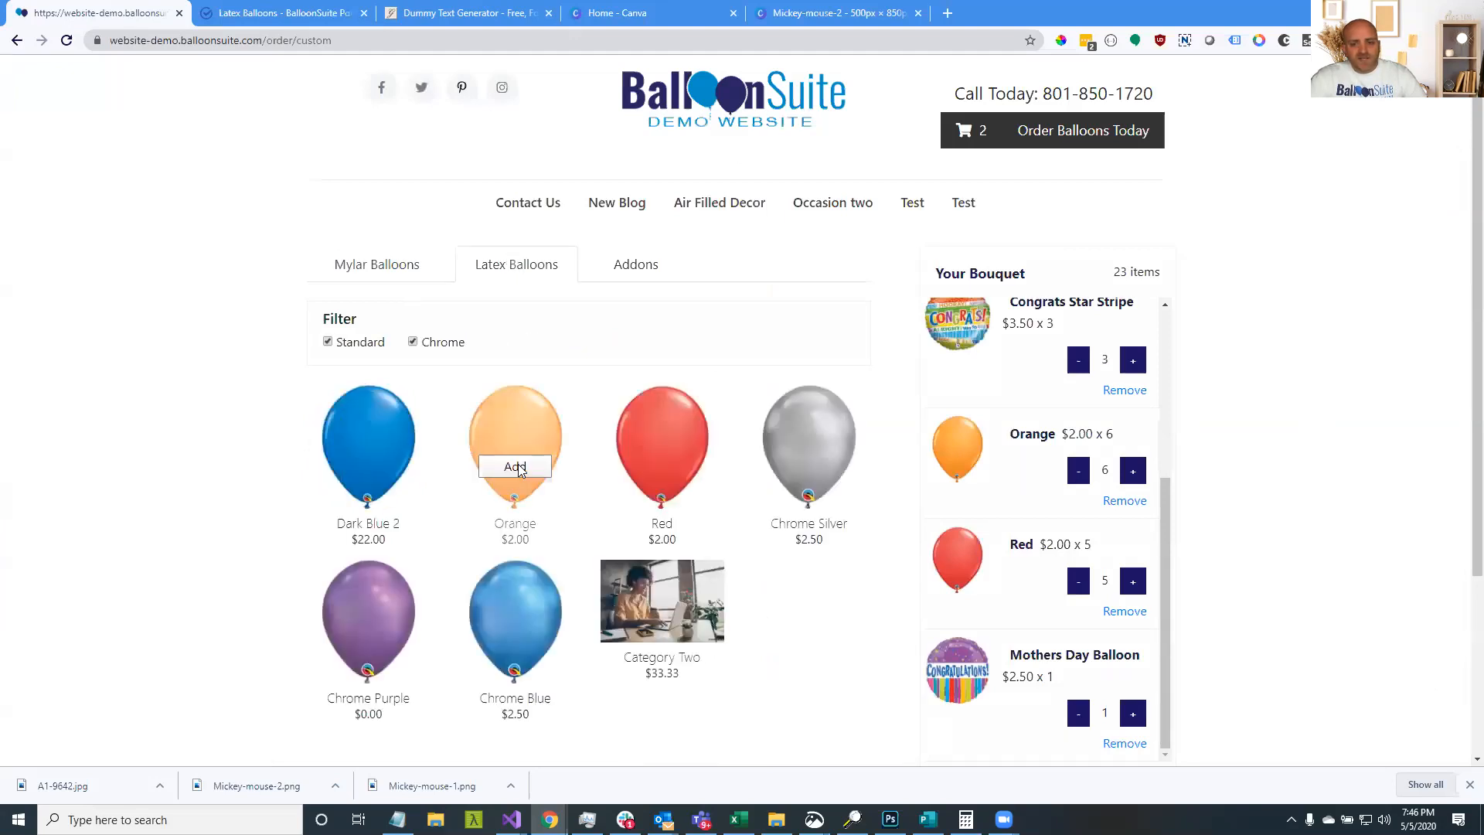
scroll(1136, 526, down, 3)
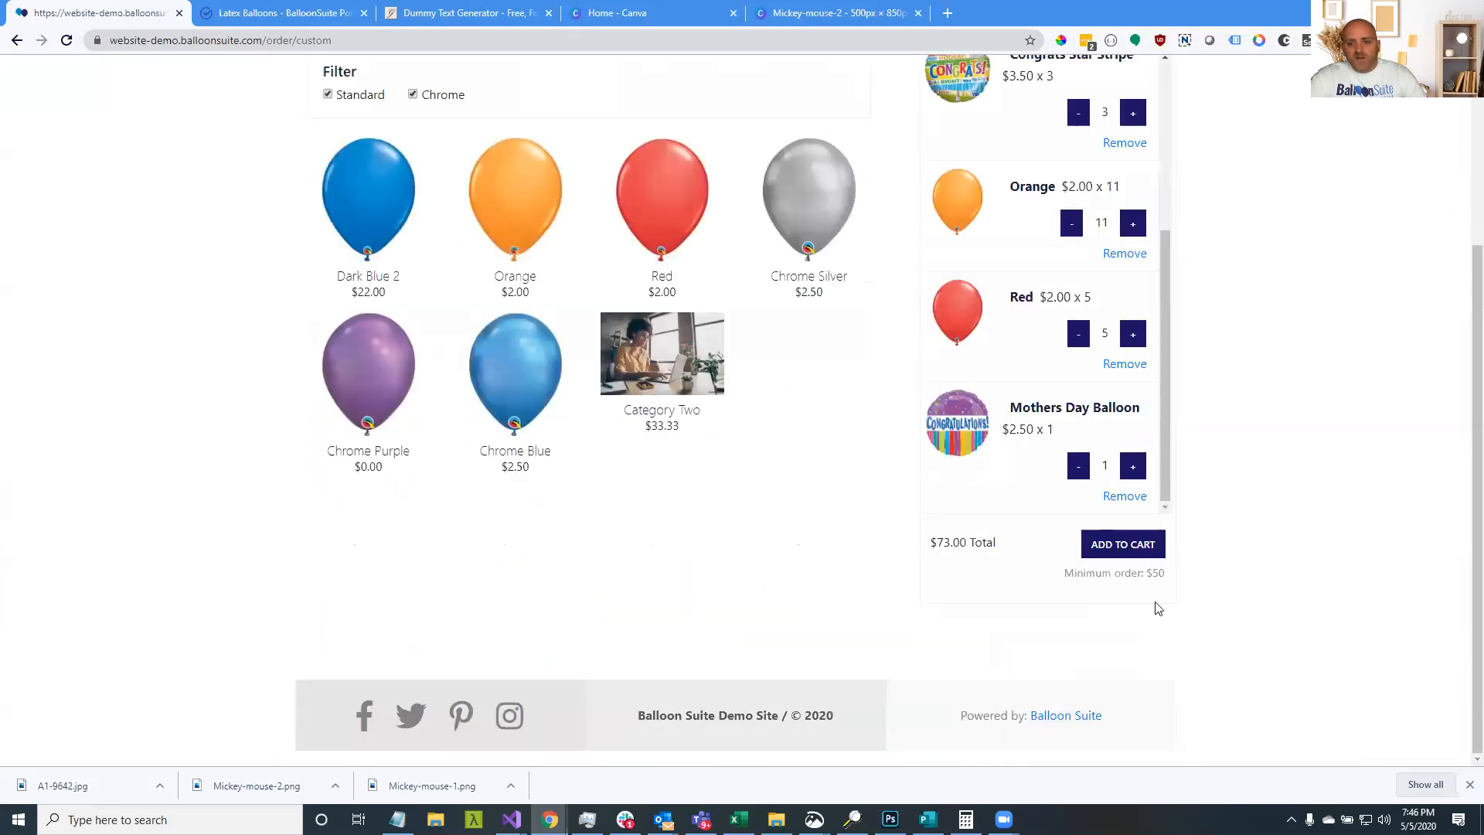
click(1148, 546)
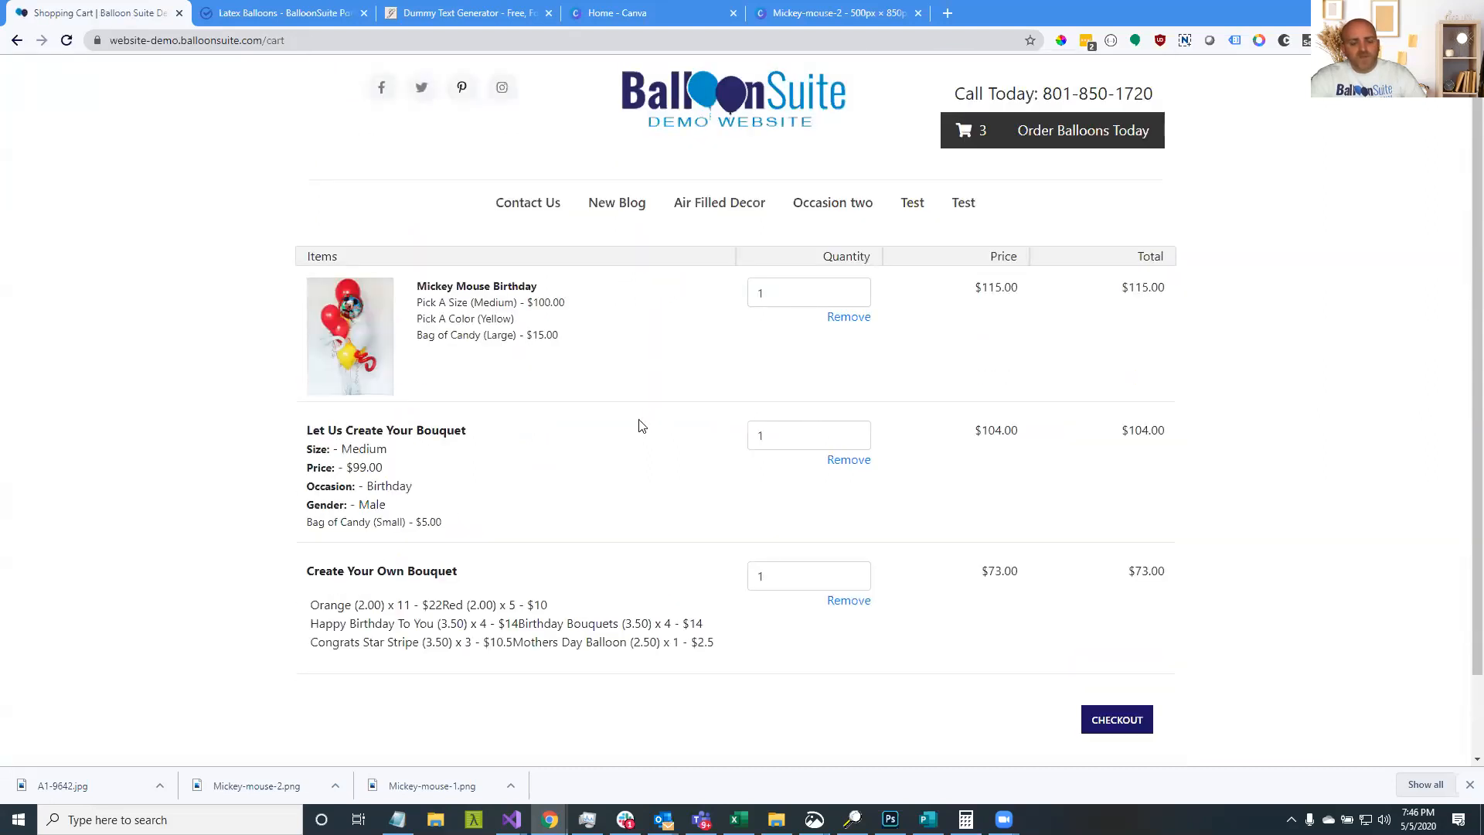
Remove both bouquet items, leaving the $115 Mickey Mouse Birthday, and go to checkout
click(849, 462)
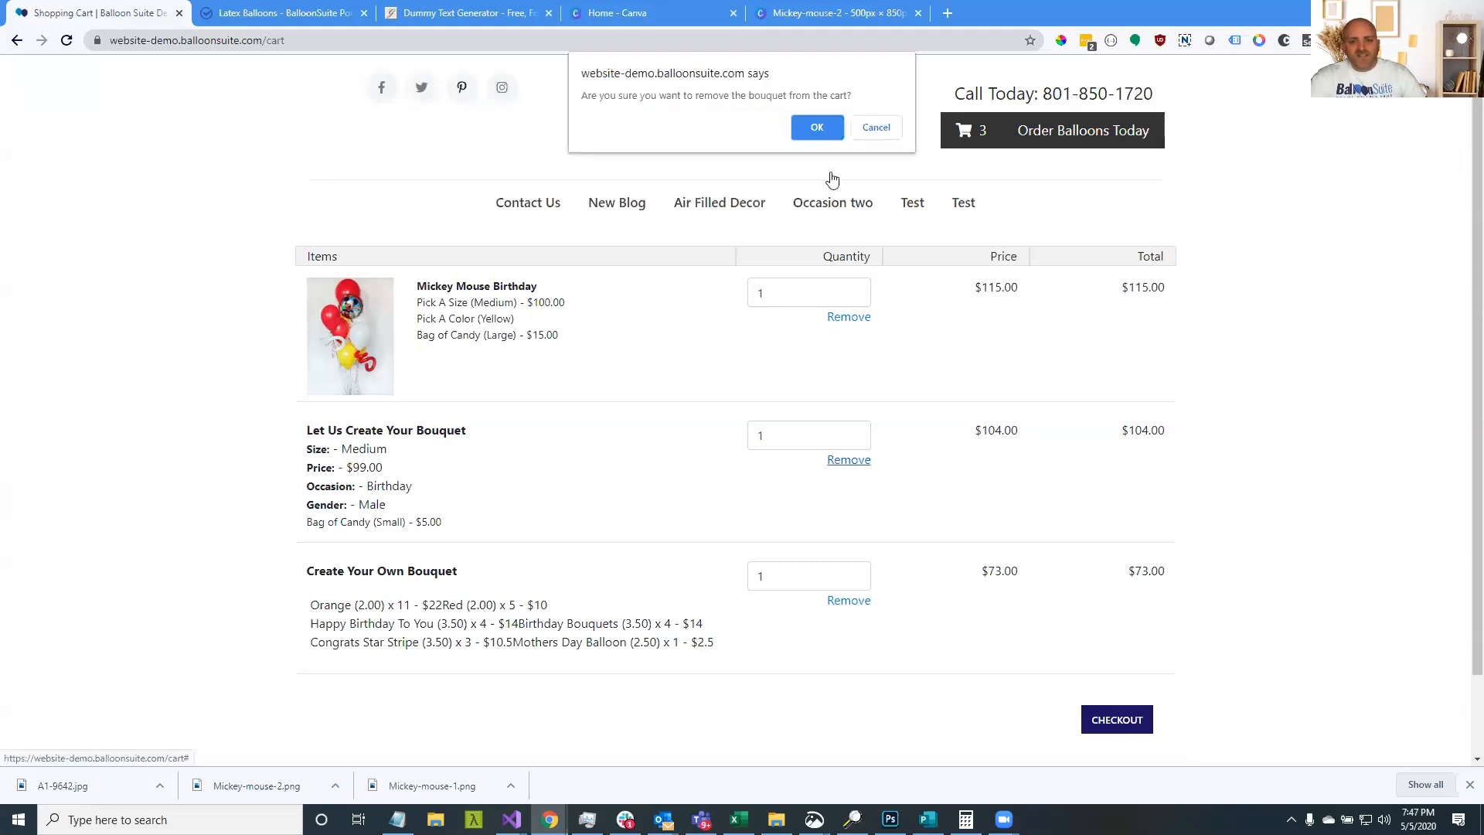
click(820, 131)
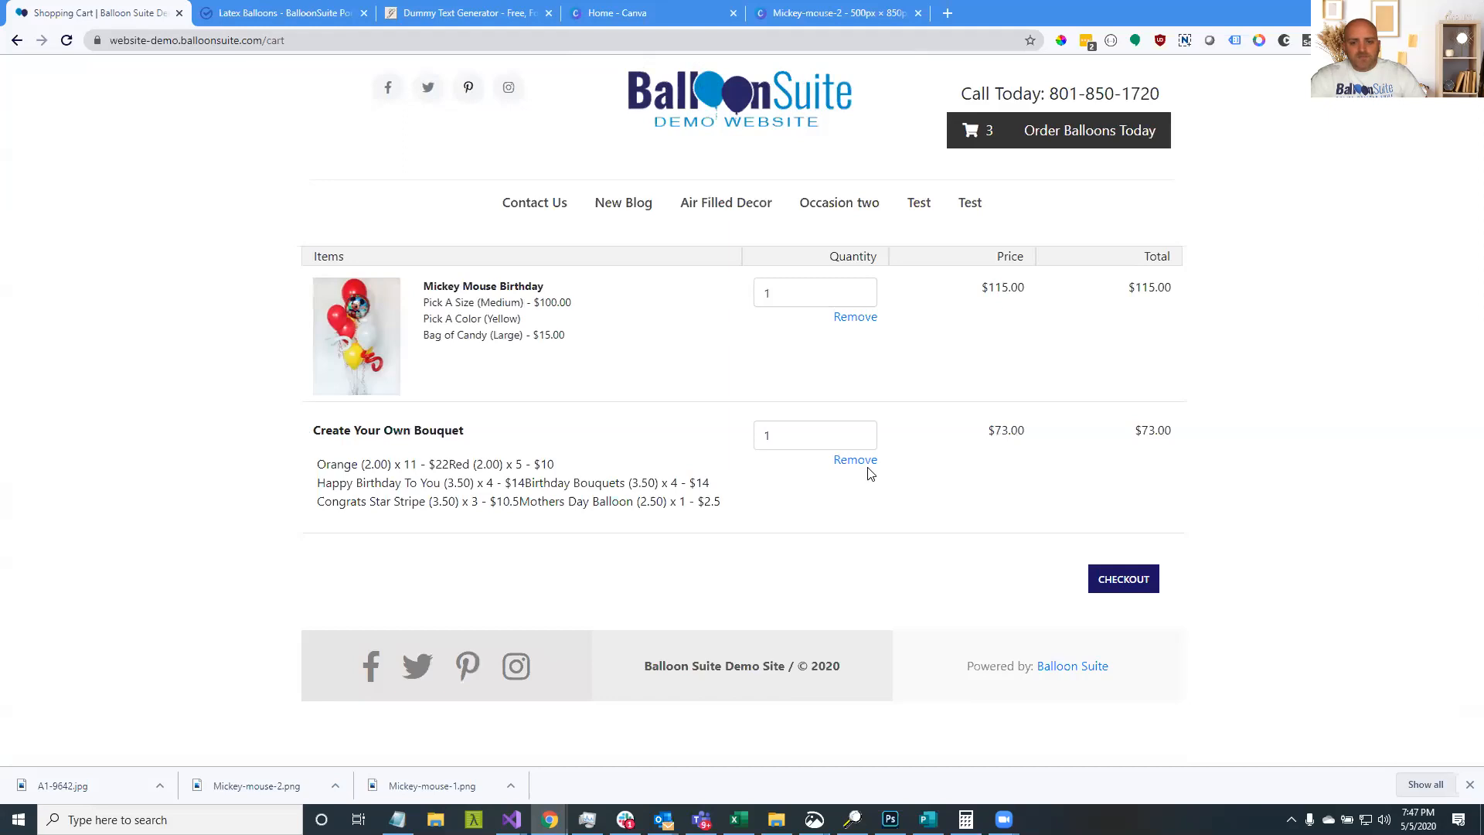
click(862, 463)
click(818, 128)
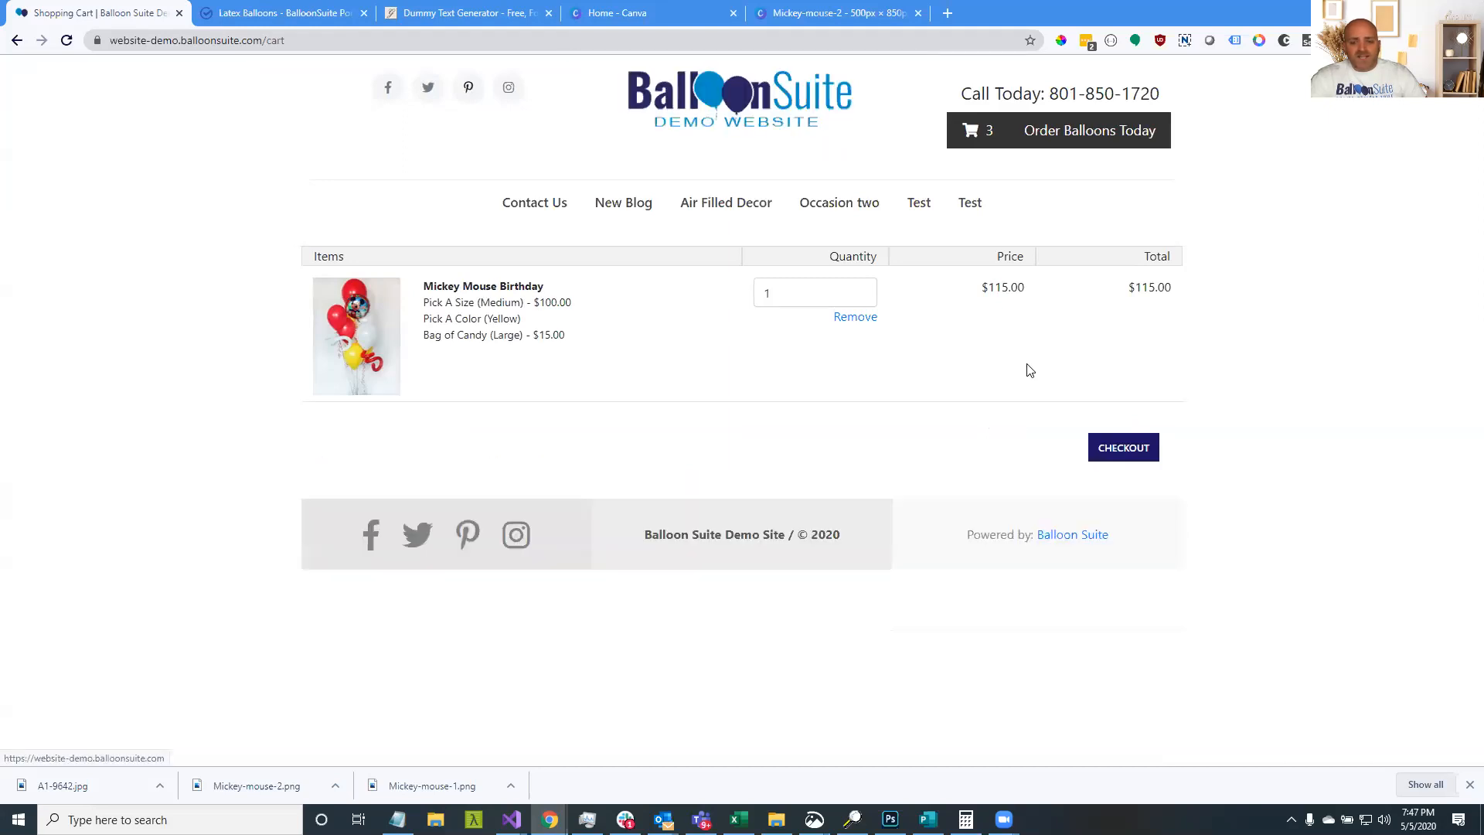
click(1105, 454)
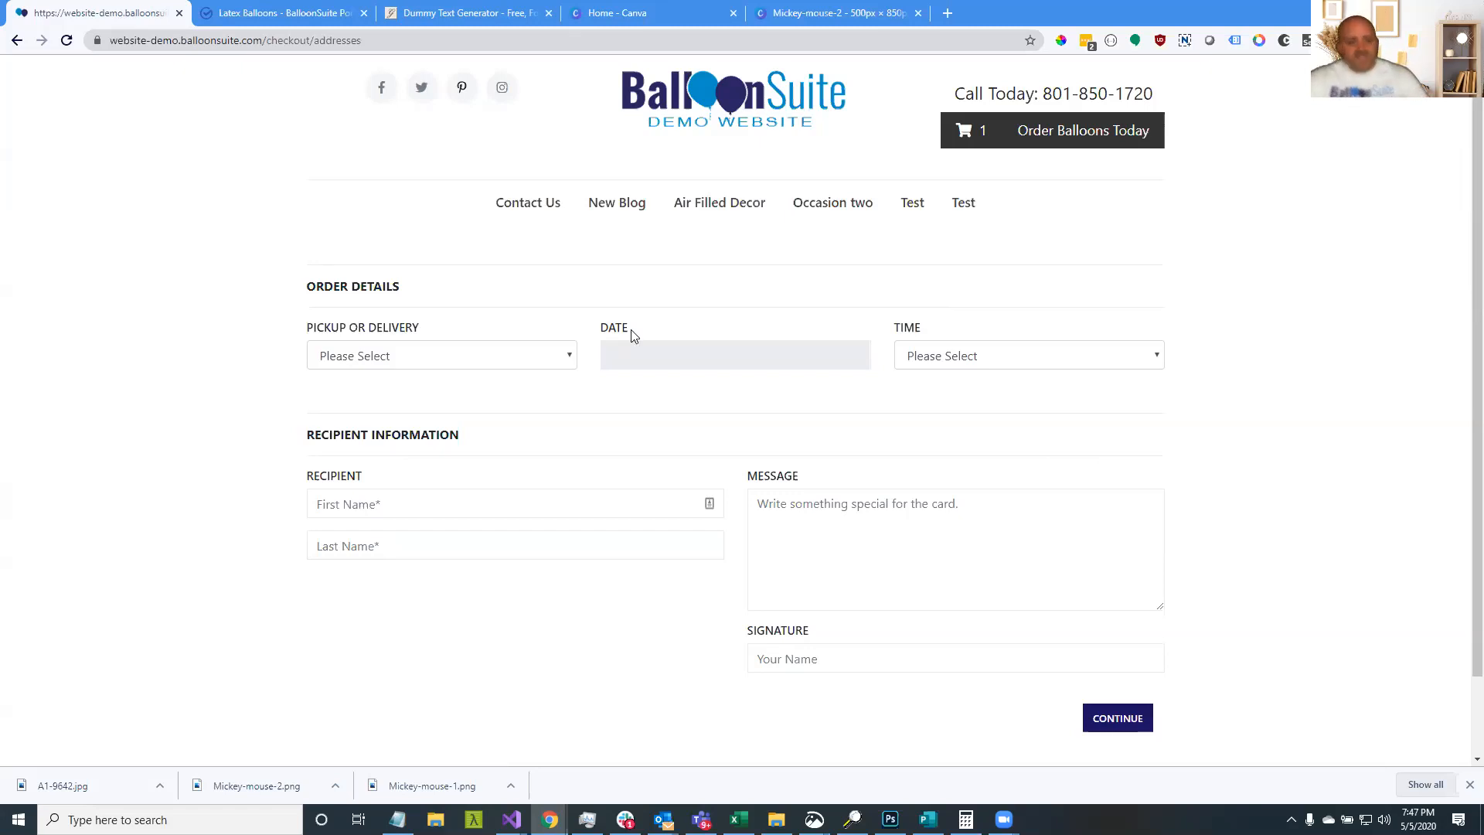
Set the order's fulfilment method to Pickup
drag(306, 333, 466, 334)
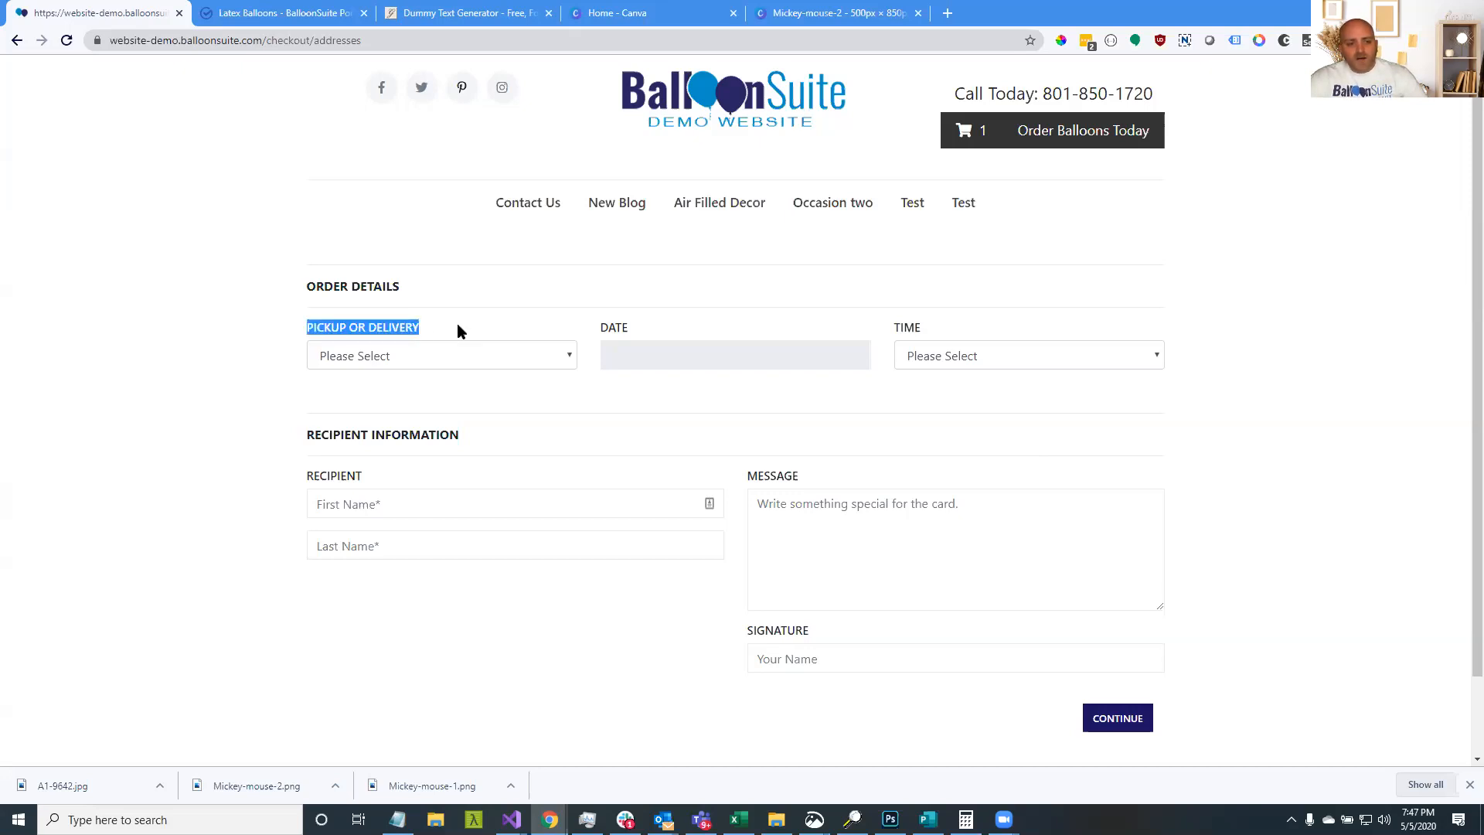
click(426, 333)
click(393, 357)
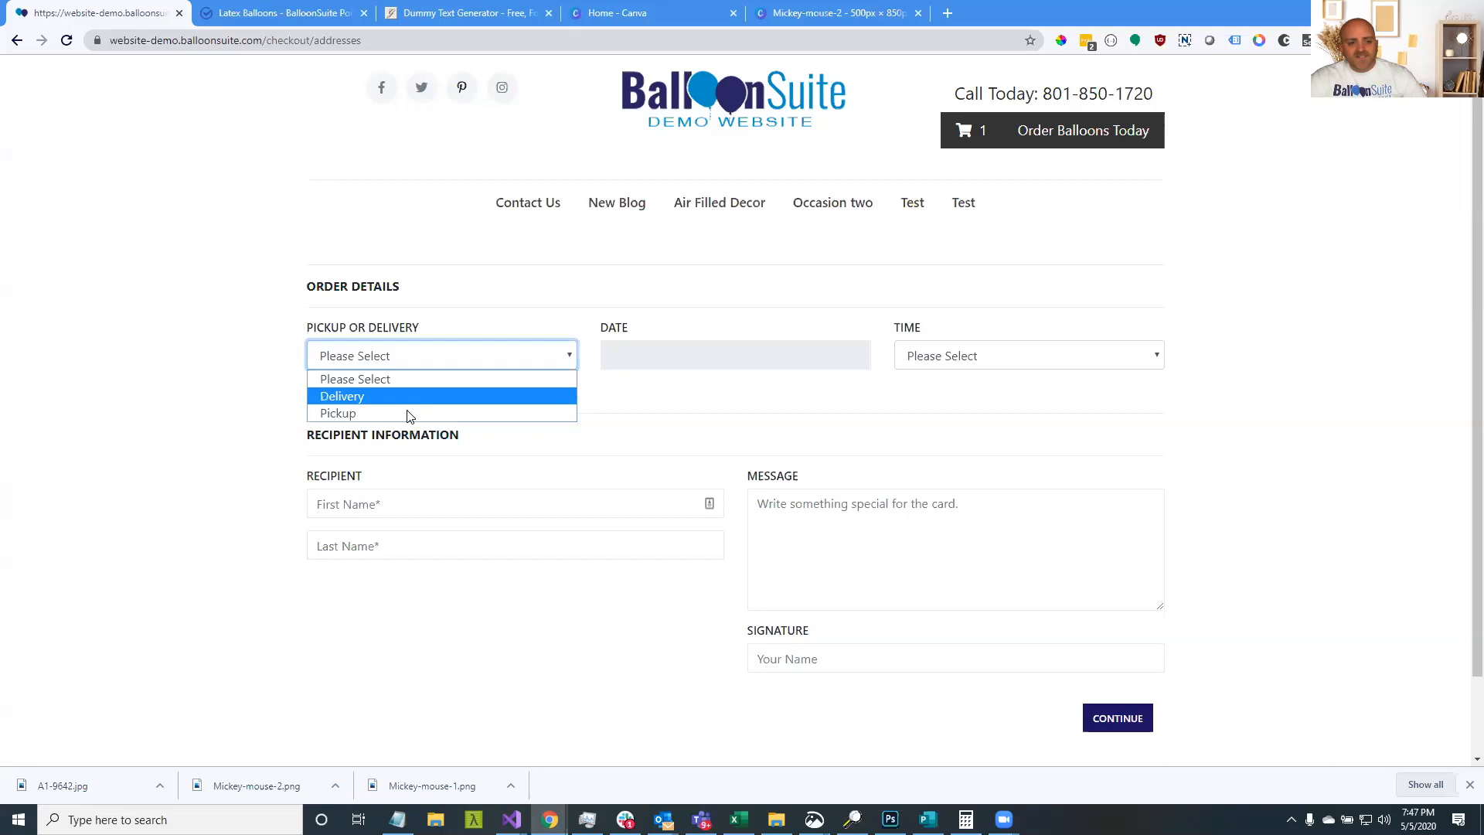
click(429, 321)
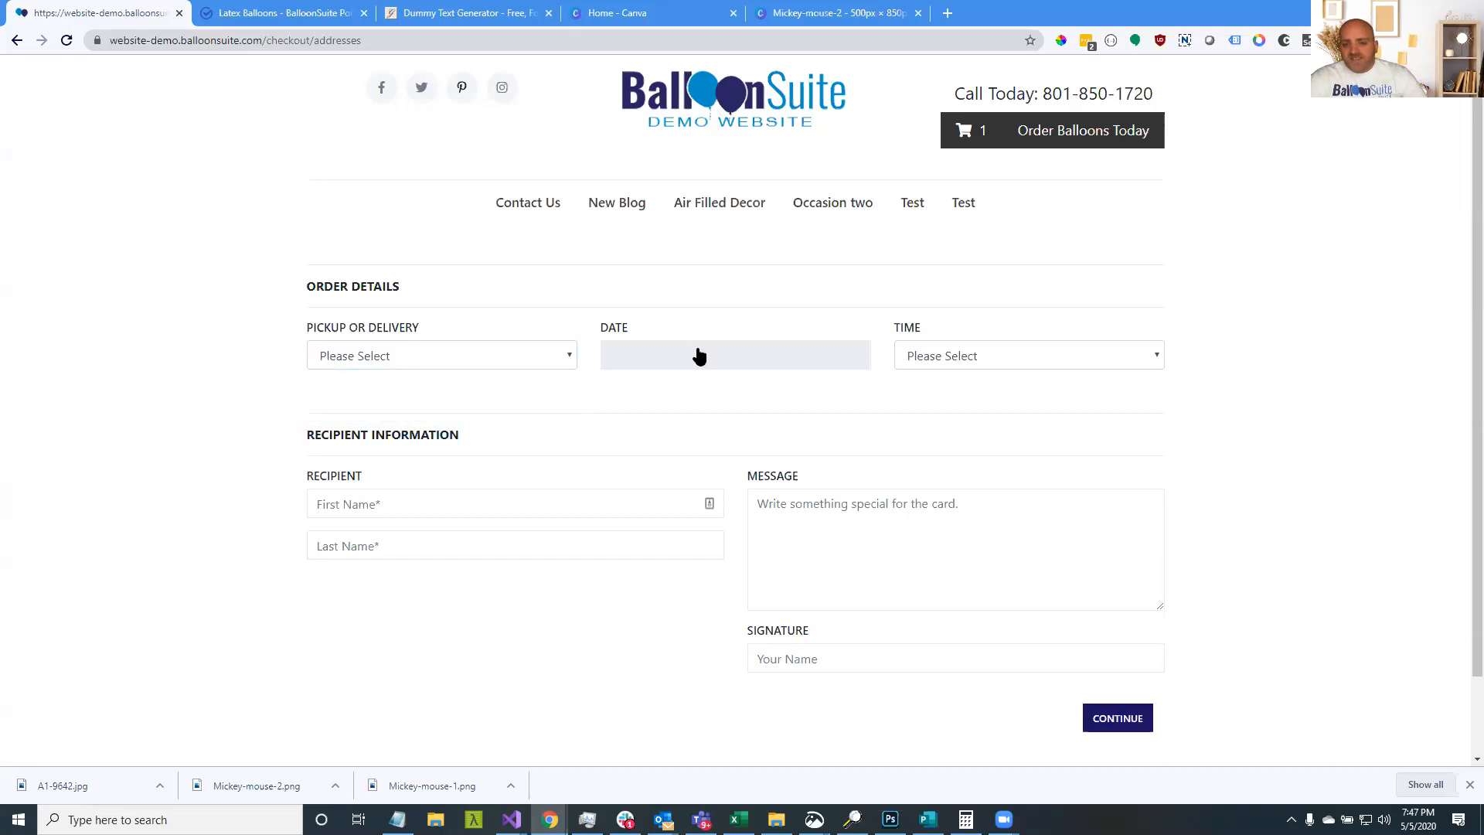
click(925, 357)
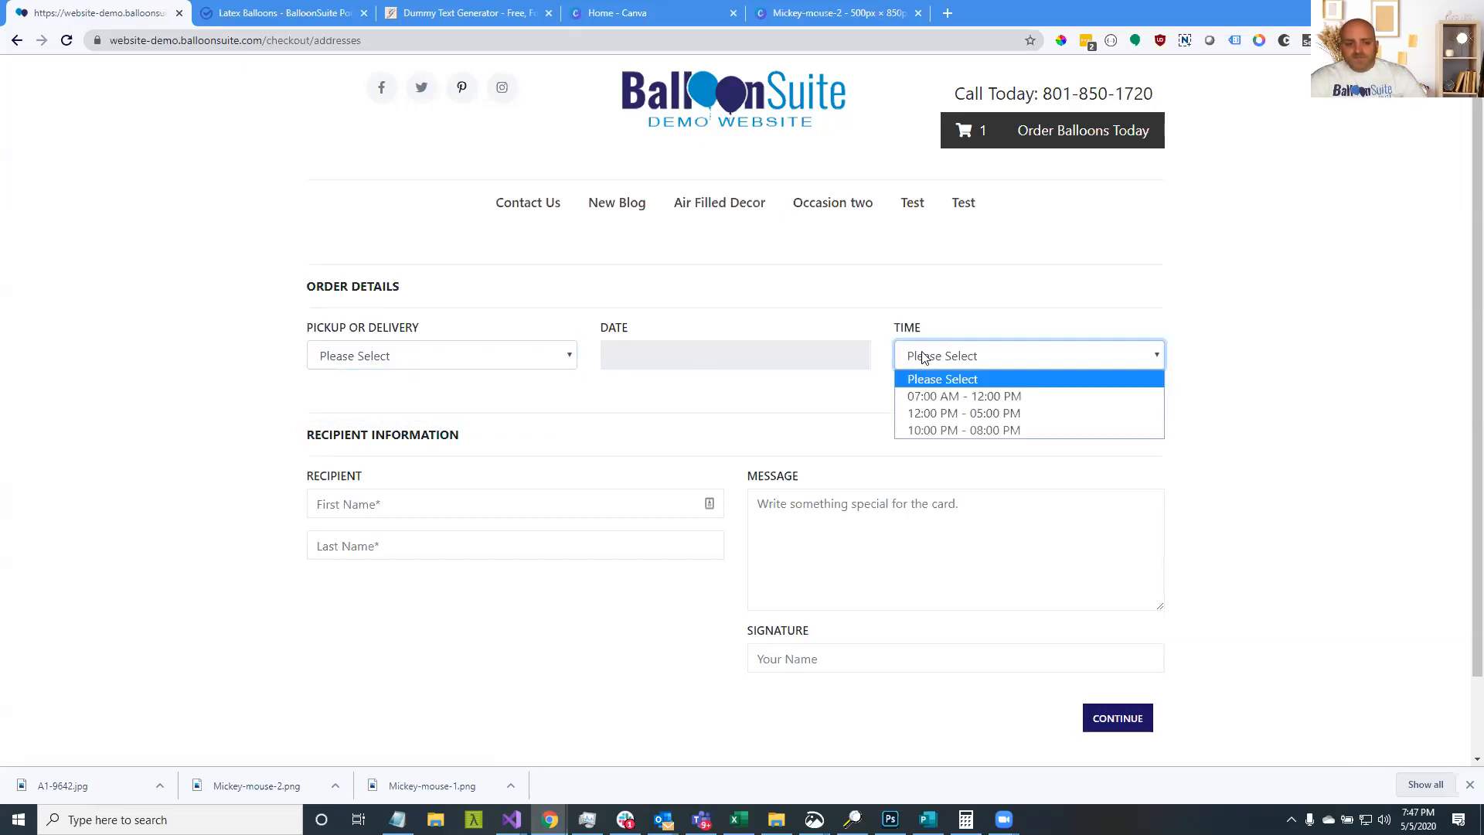
click(925, 357)
click(499, 357)
click(459, 414)
Set the order date to May 13, 2020 with the 12:00 PM - 05:00 PM slot
click(668, 360)
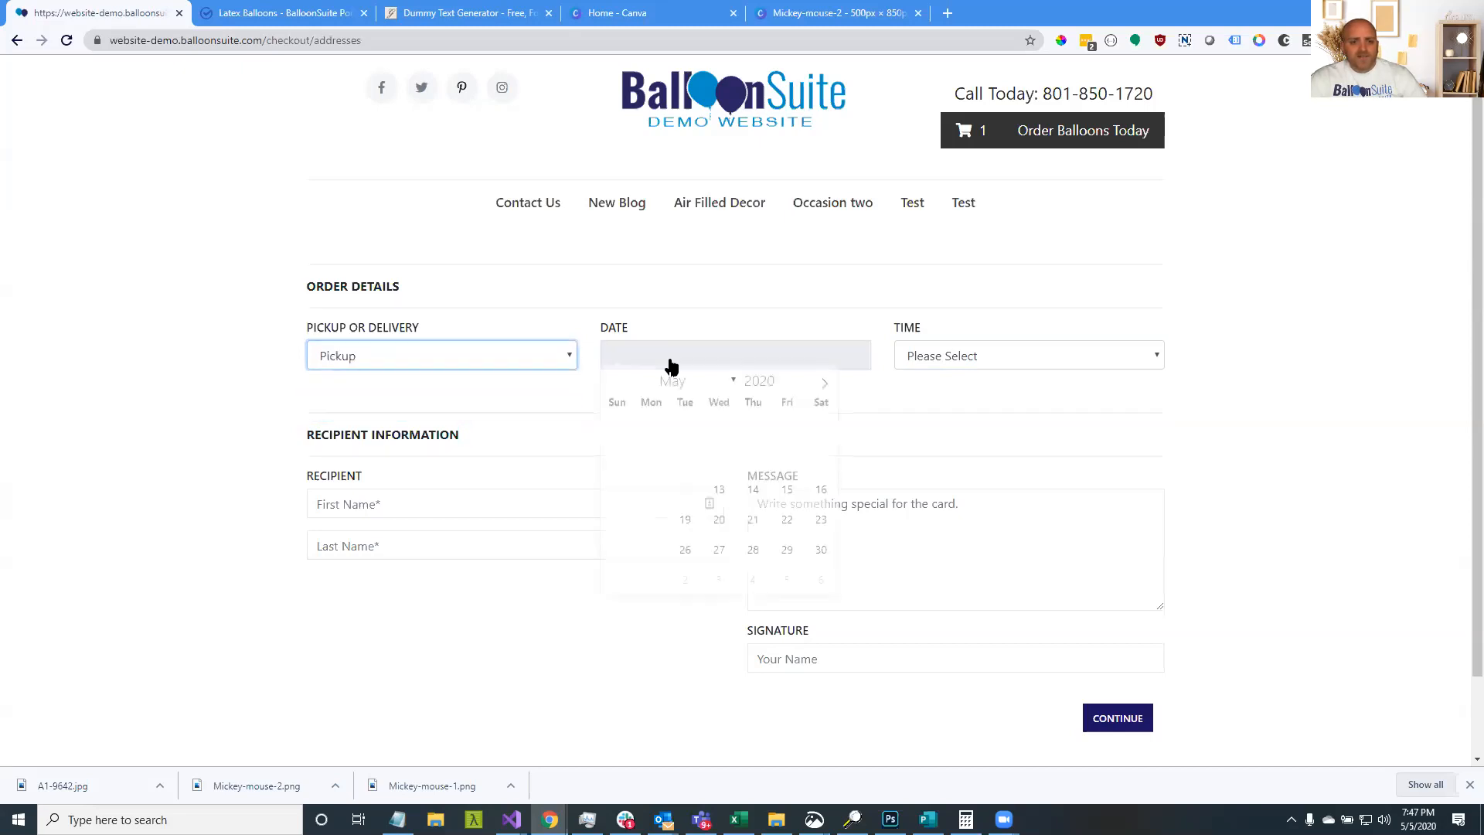
click(720, 497)
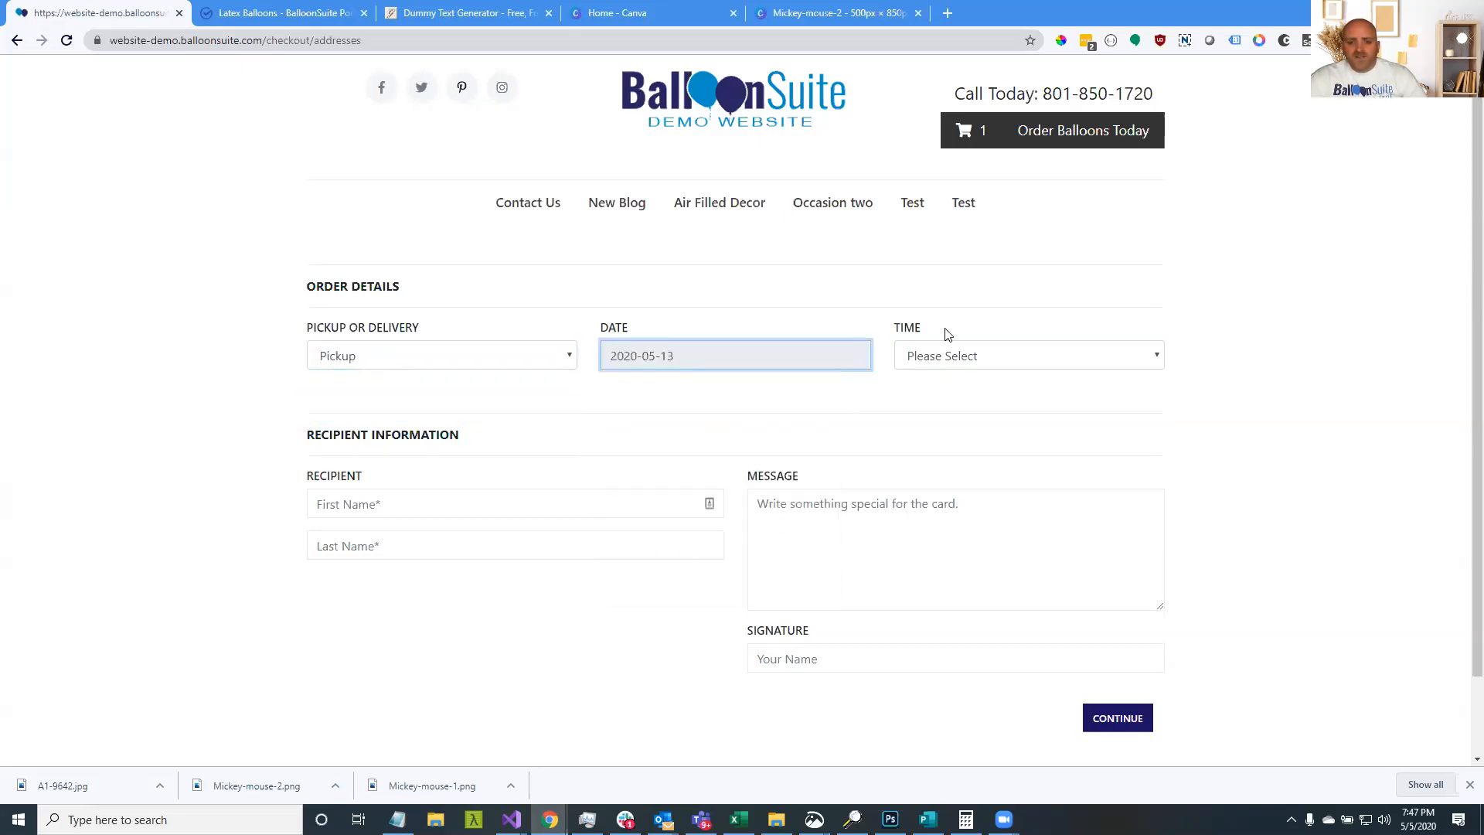
click(975, 354)
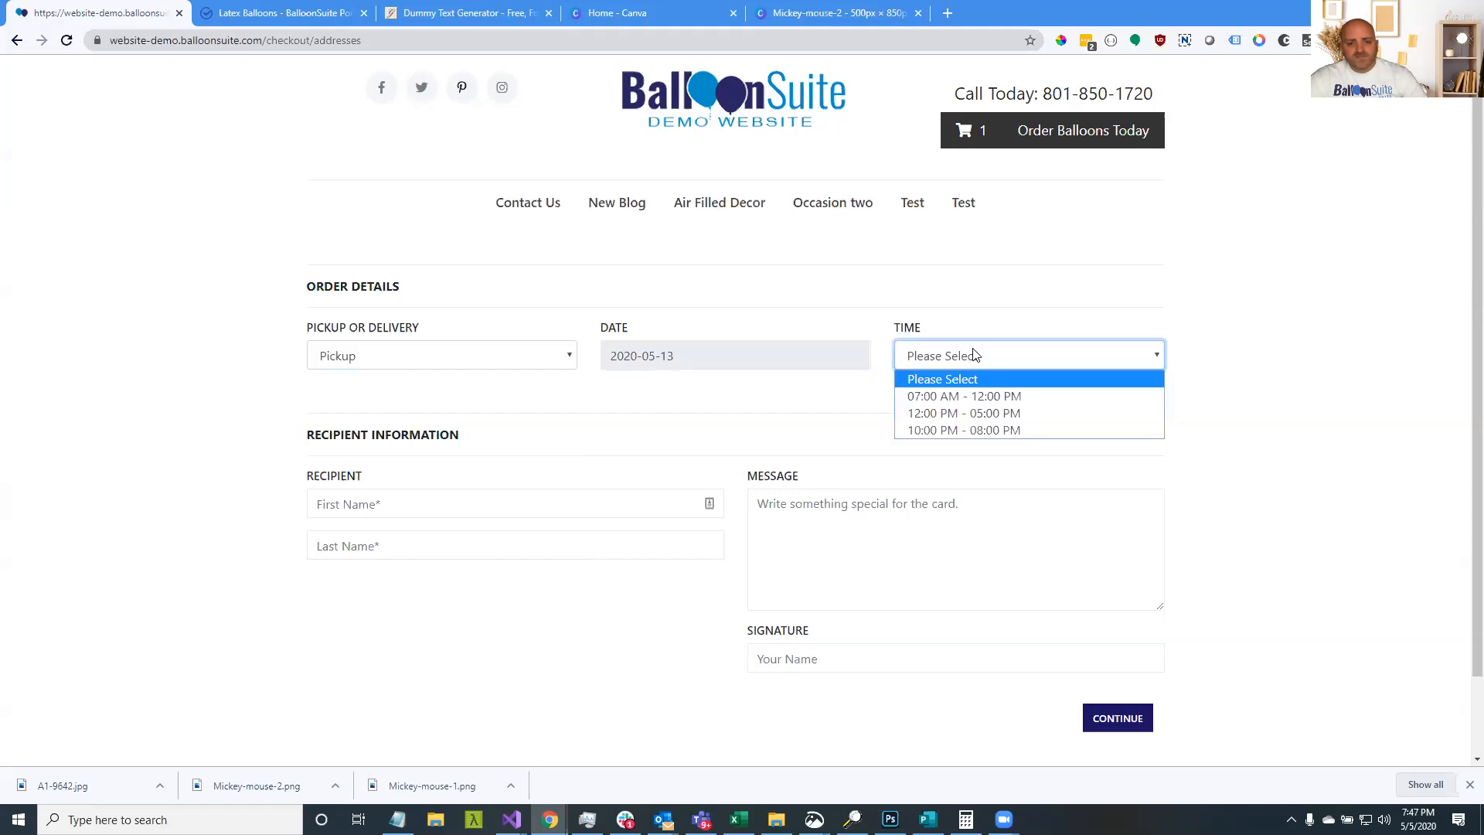
click(981, 413)
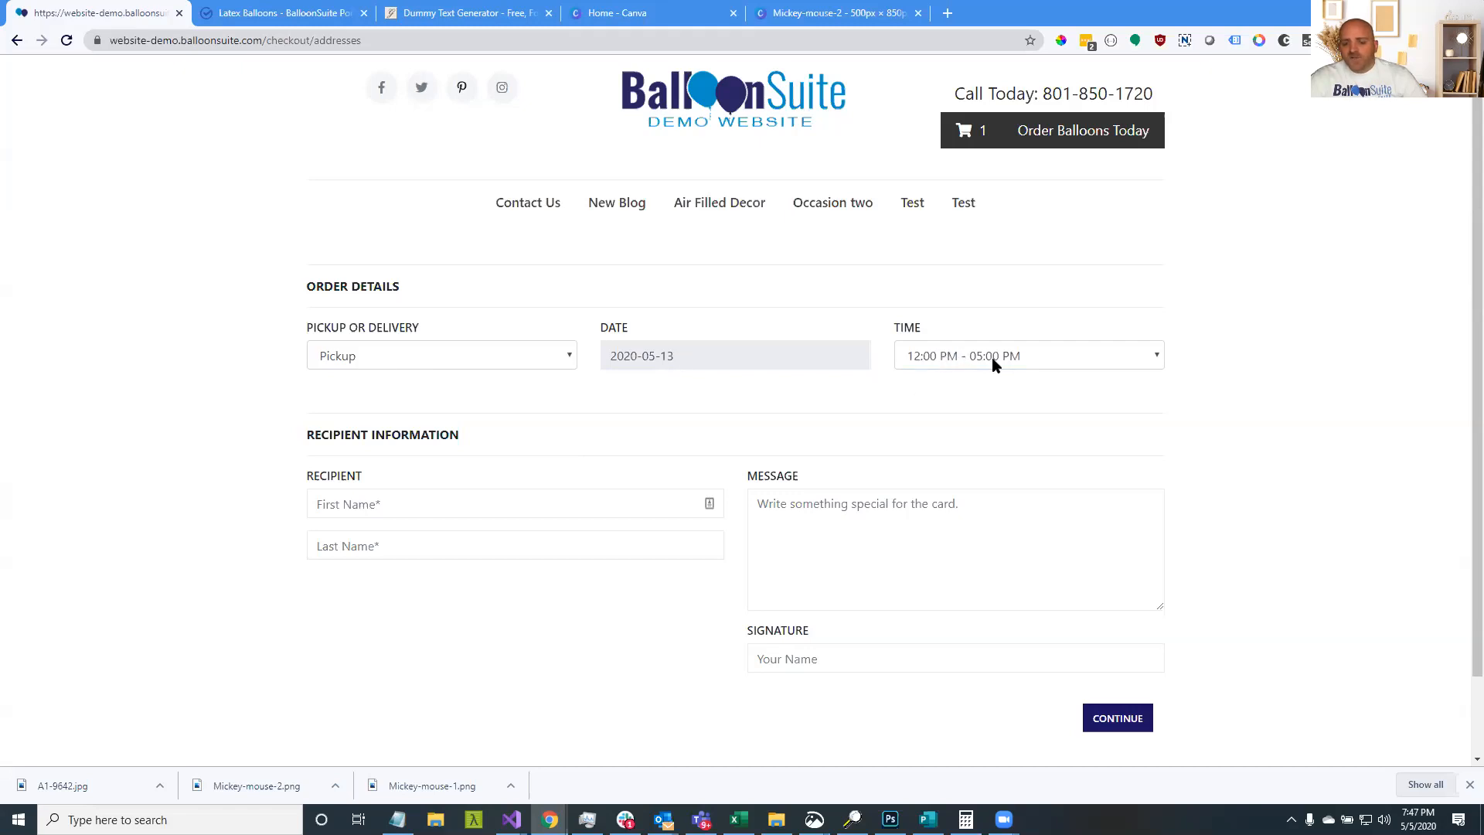
Switch the order from Pickup to Delivery
click(453, 364)
click(402, 396)
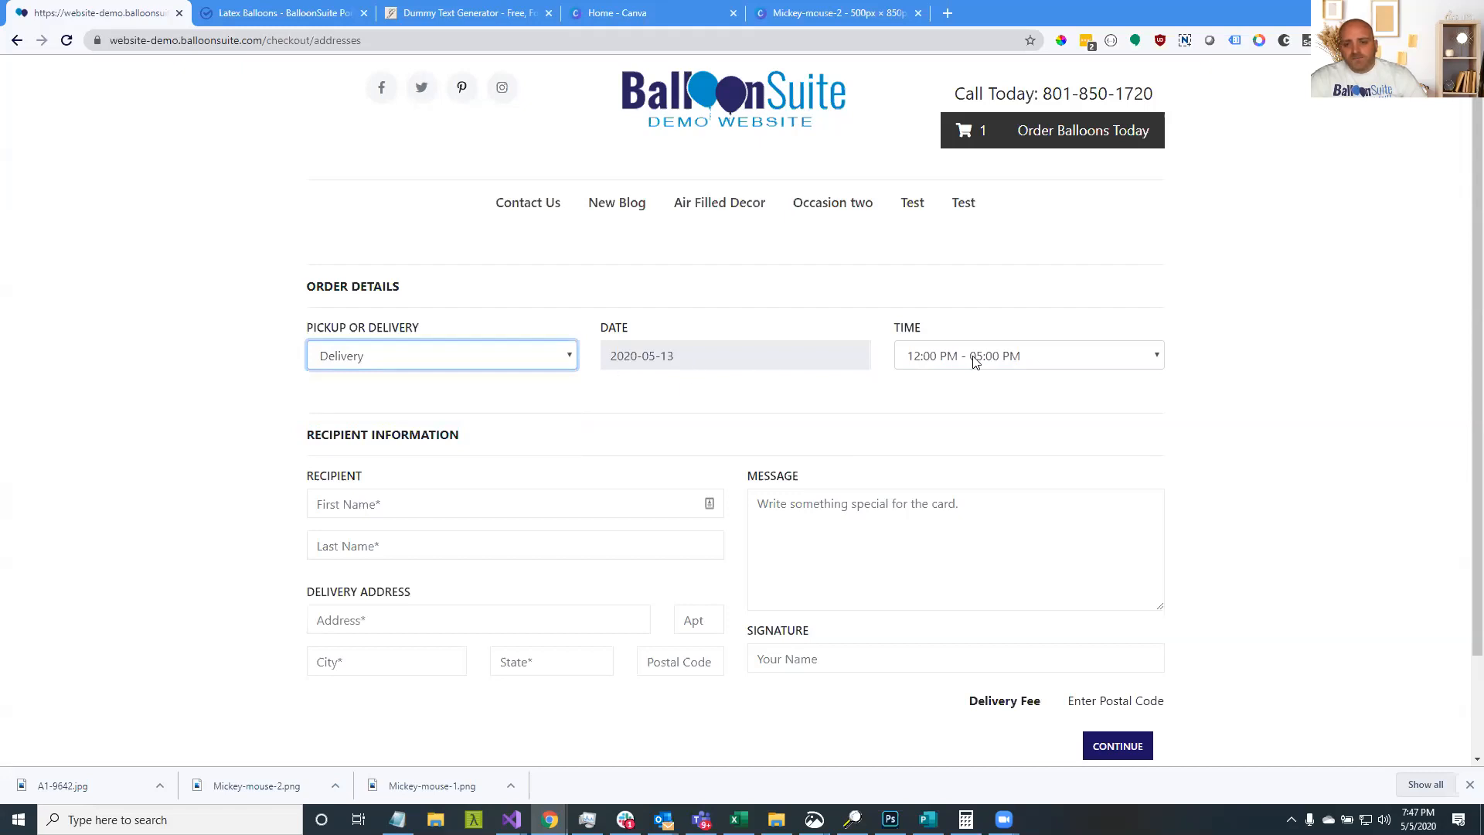
drag(325, 619, 559, 618)
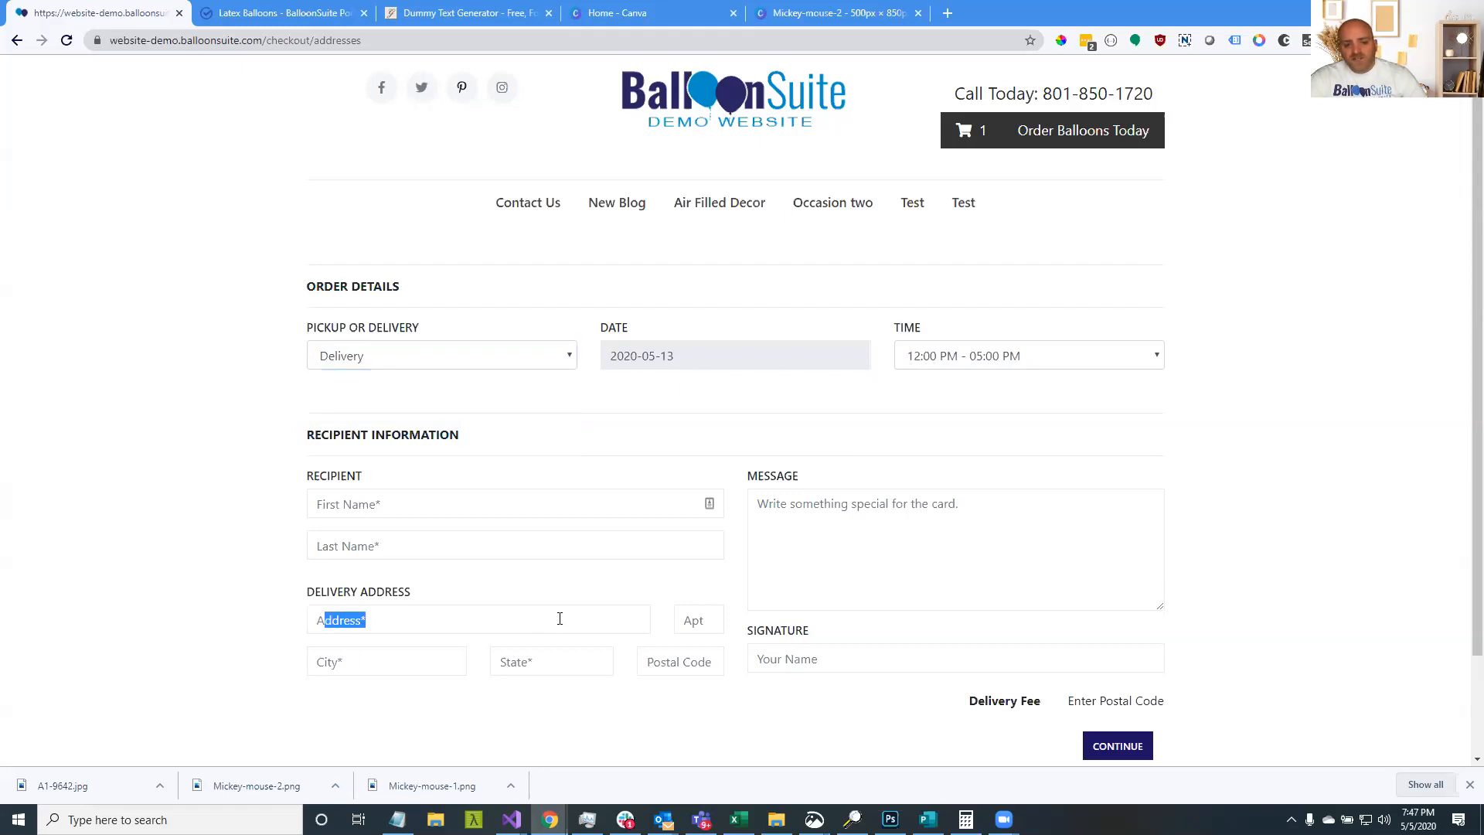
drag(432, 592, 252, 593)
click(302, 568)
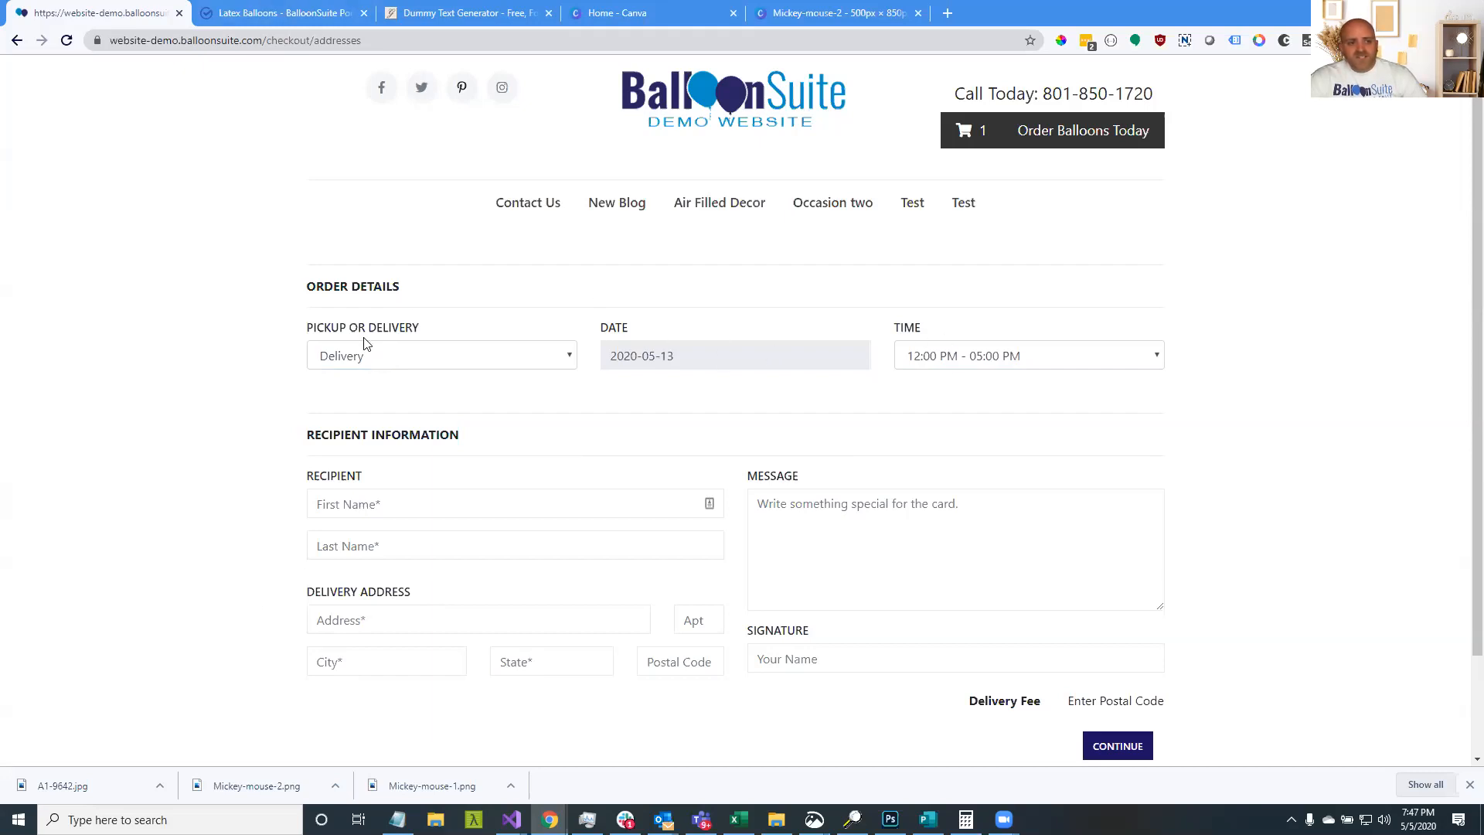
Switch Pickup off in the Portal's Shop general settings, save, and reload the storefront checkout
click(265, 11)
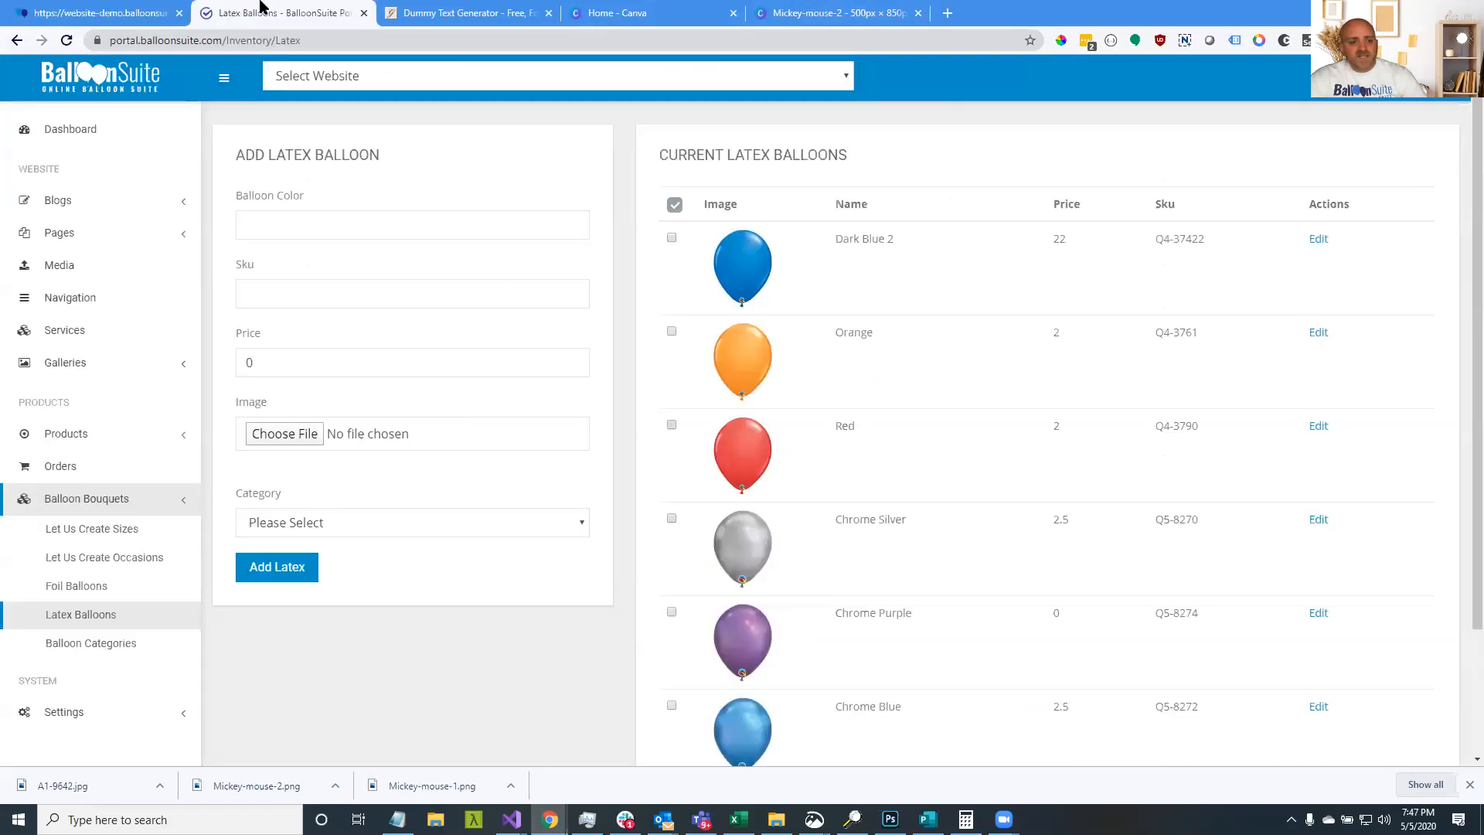
click(125, 712)
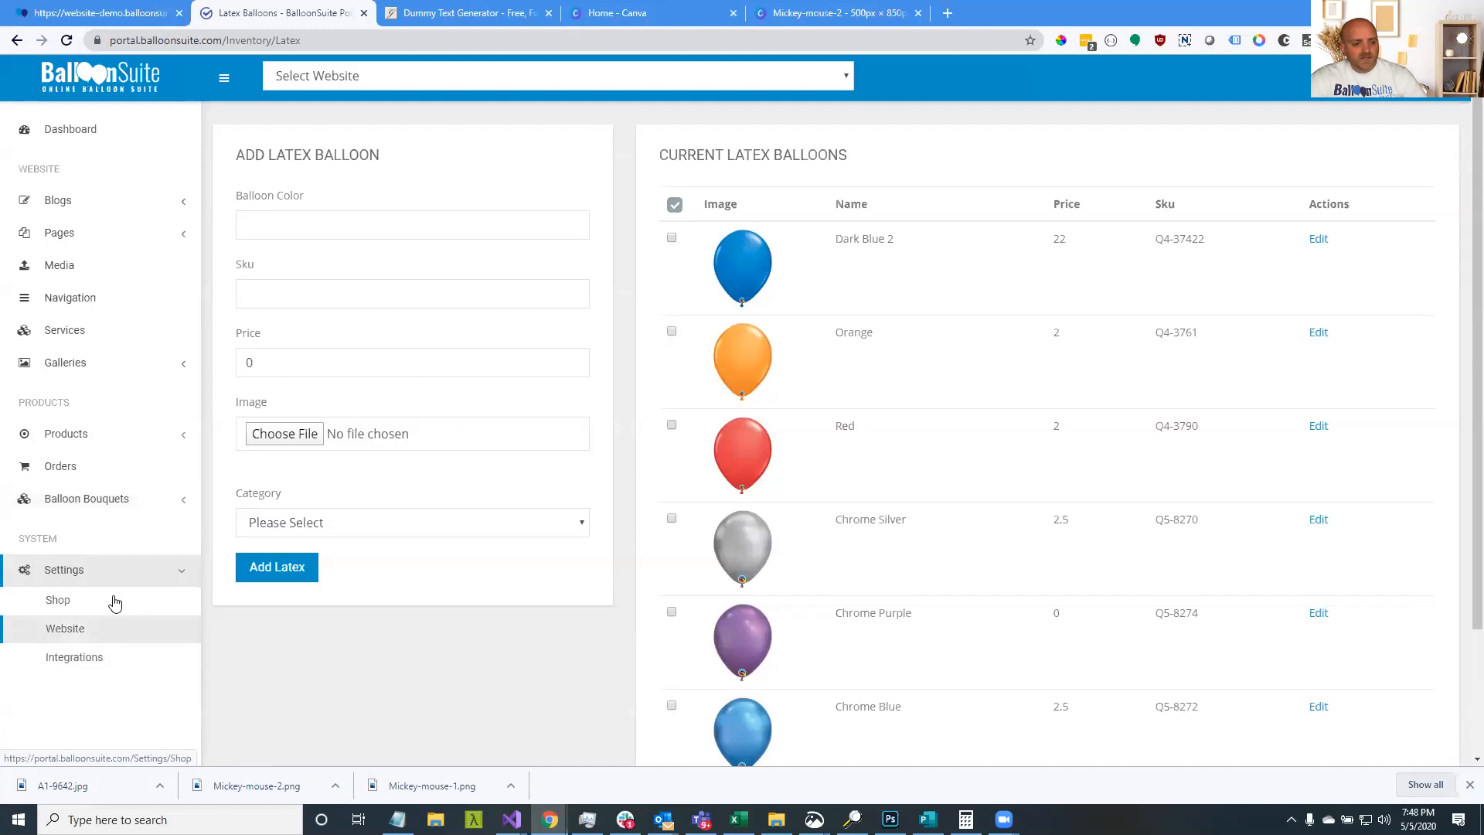
click(88, 606)
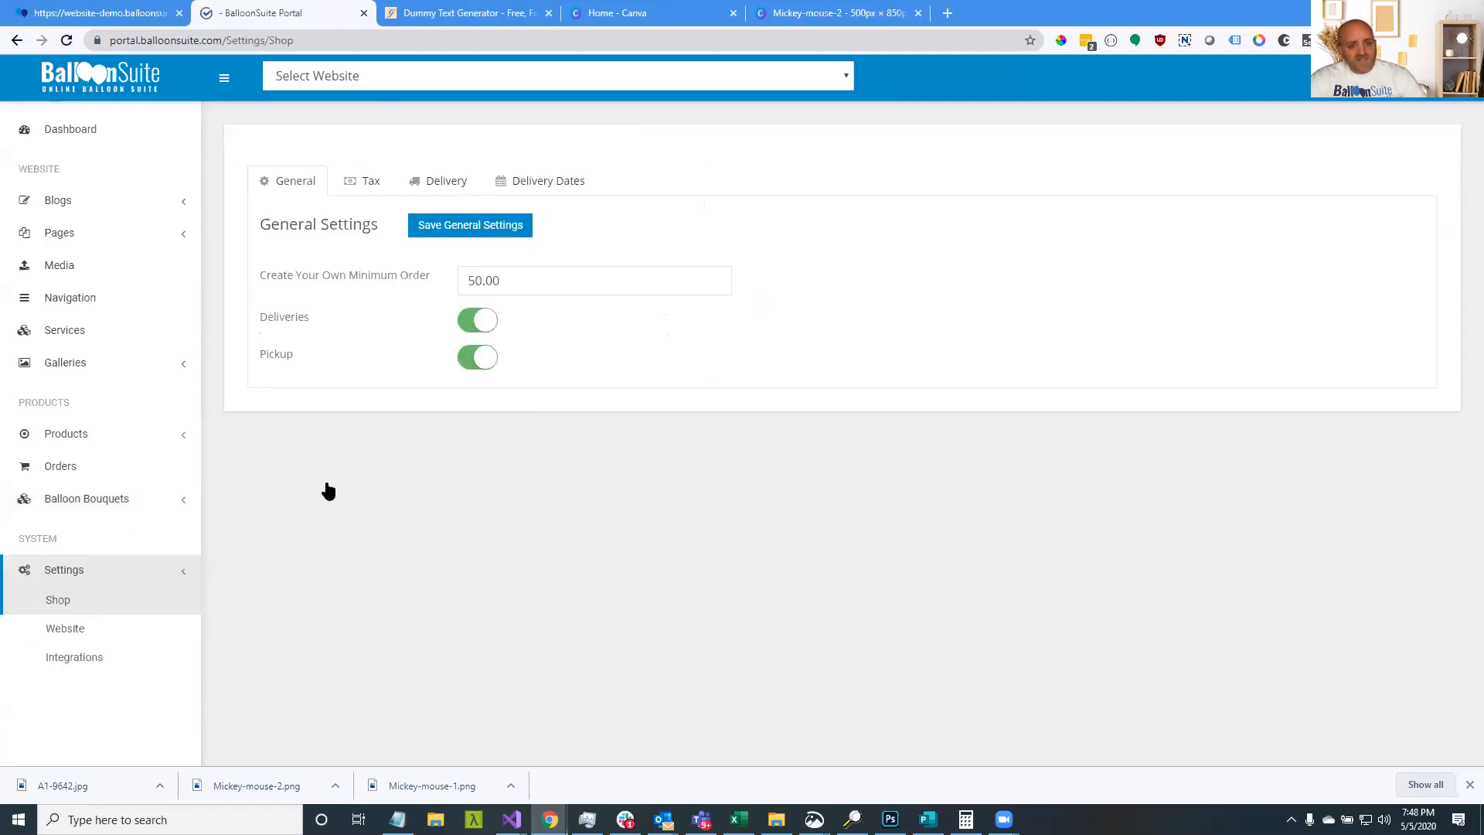
drag(509, 283, 260, 284)
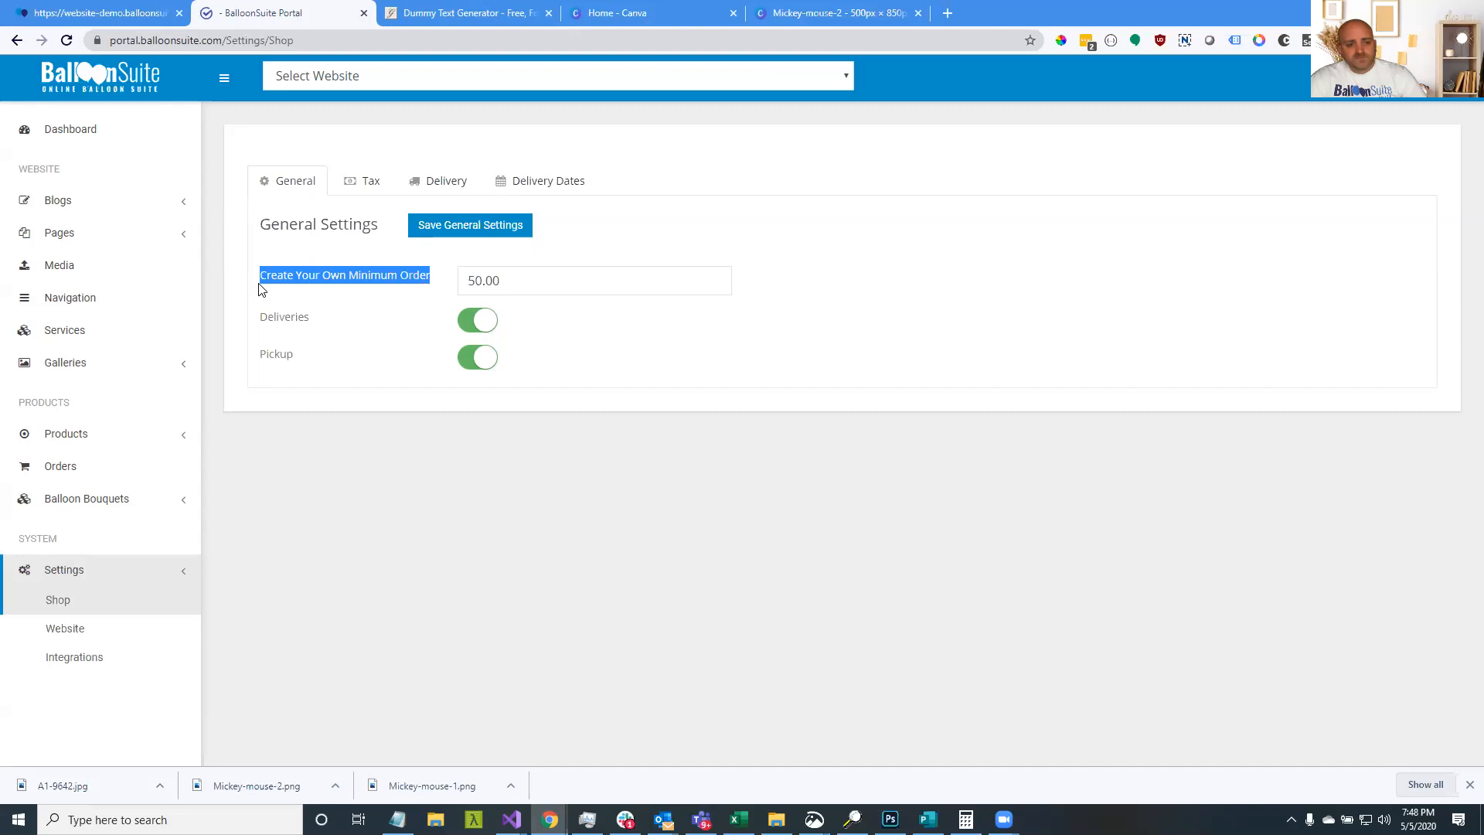
click(481, 361)
click(437, 226)
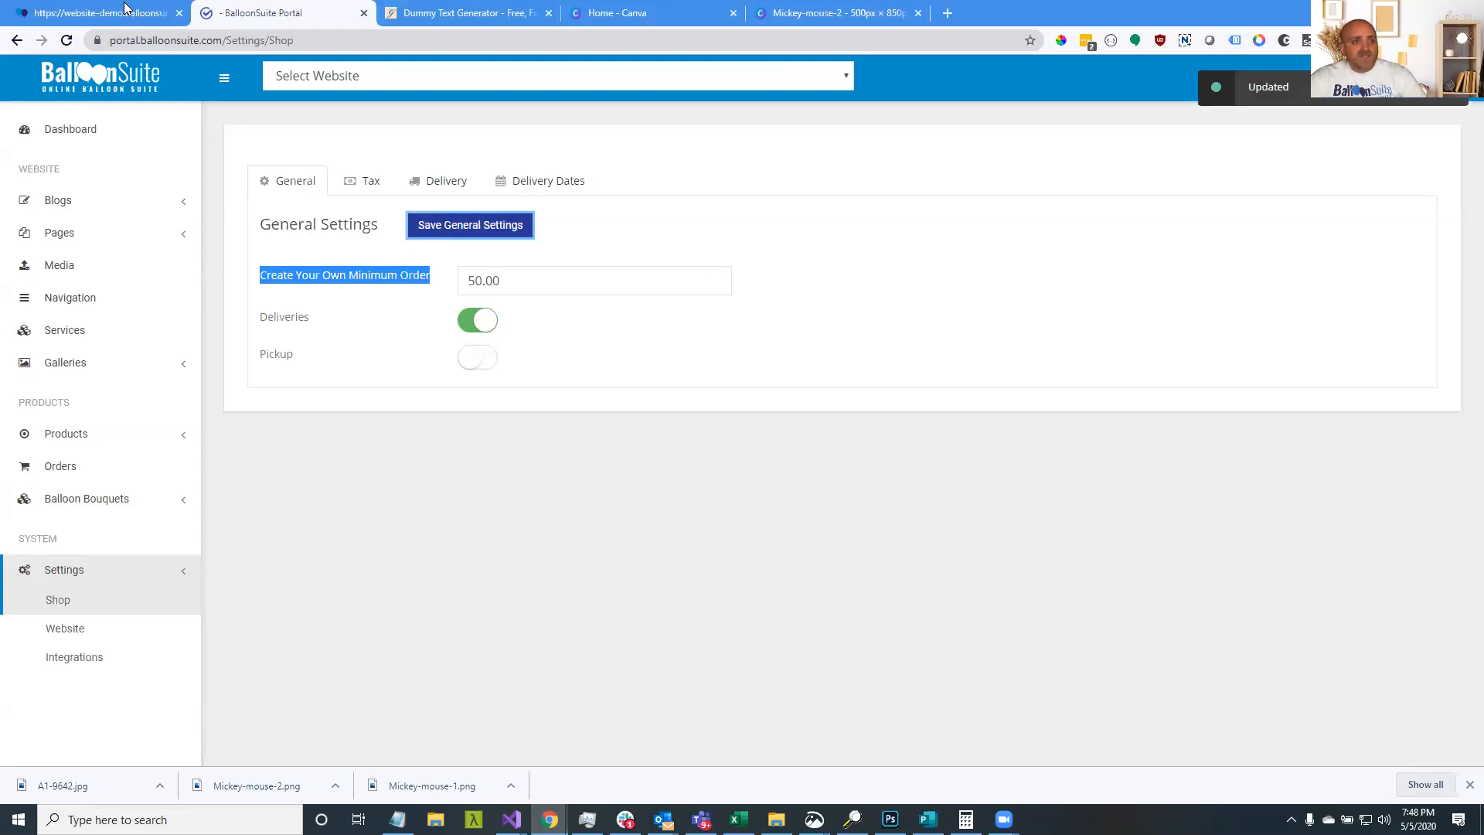
click(88, 13)
click(67, 41)
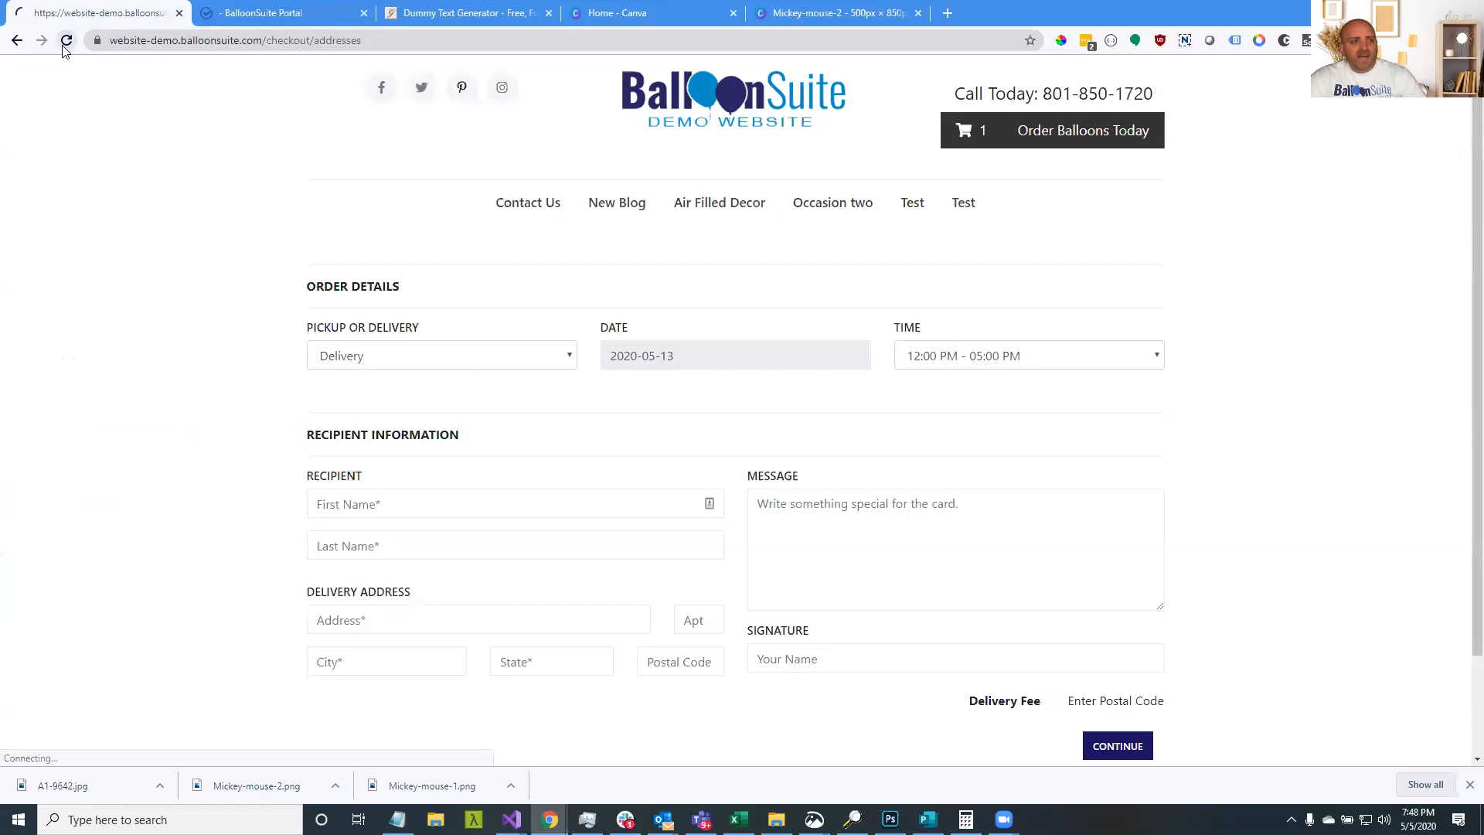
Confirm checkout offers only Delivery, then turn Pickup back on in the Portal
click(396, 357)
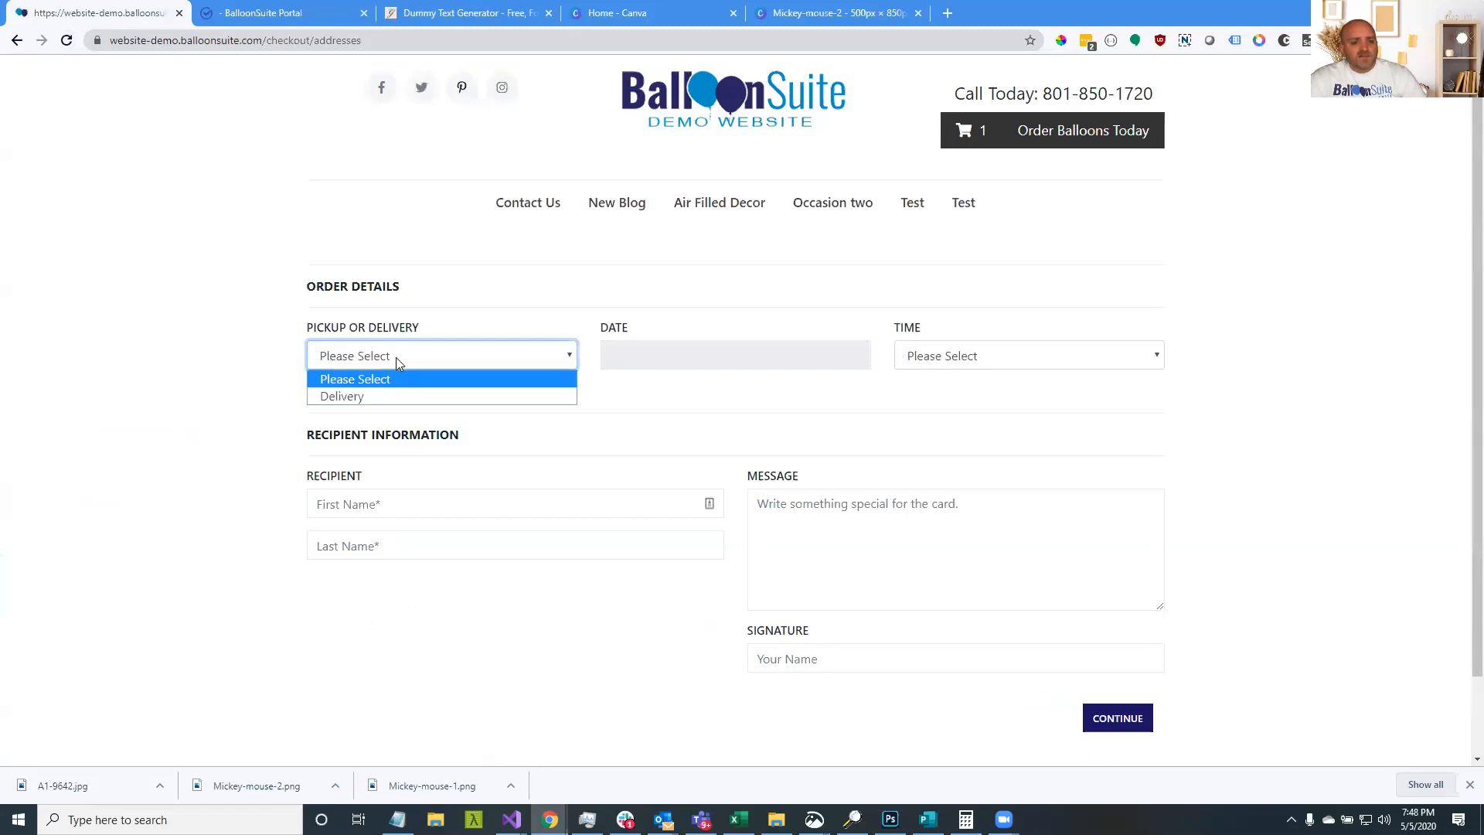
click(309, 8)
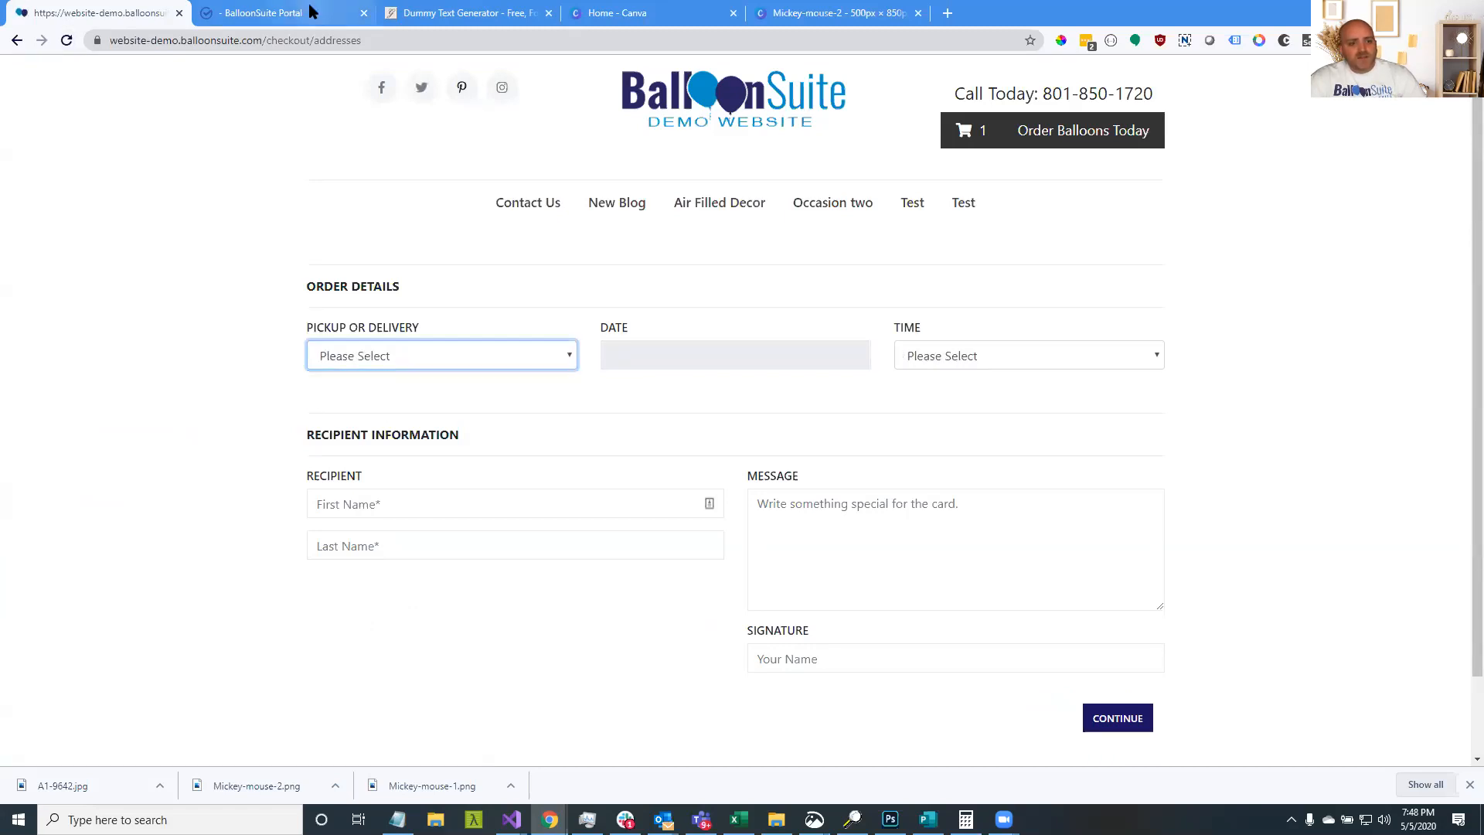
click(474, 357)
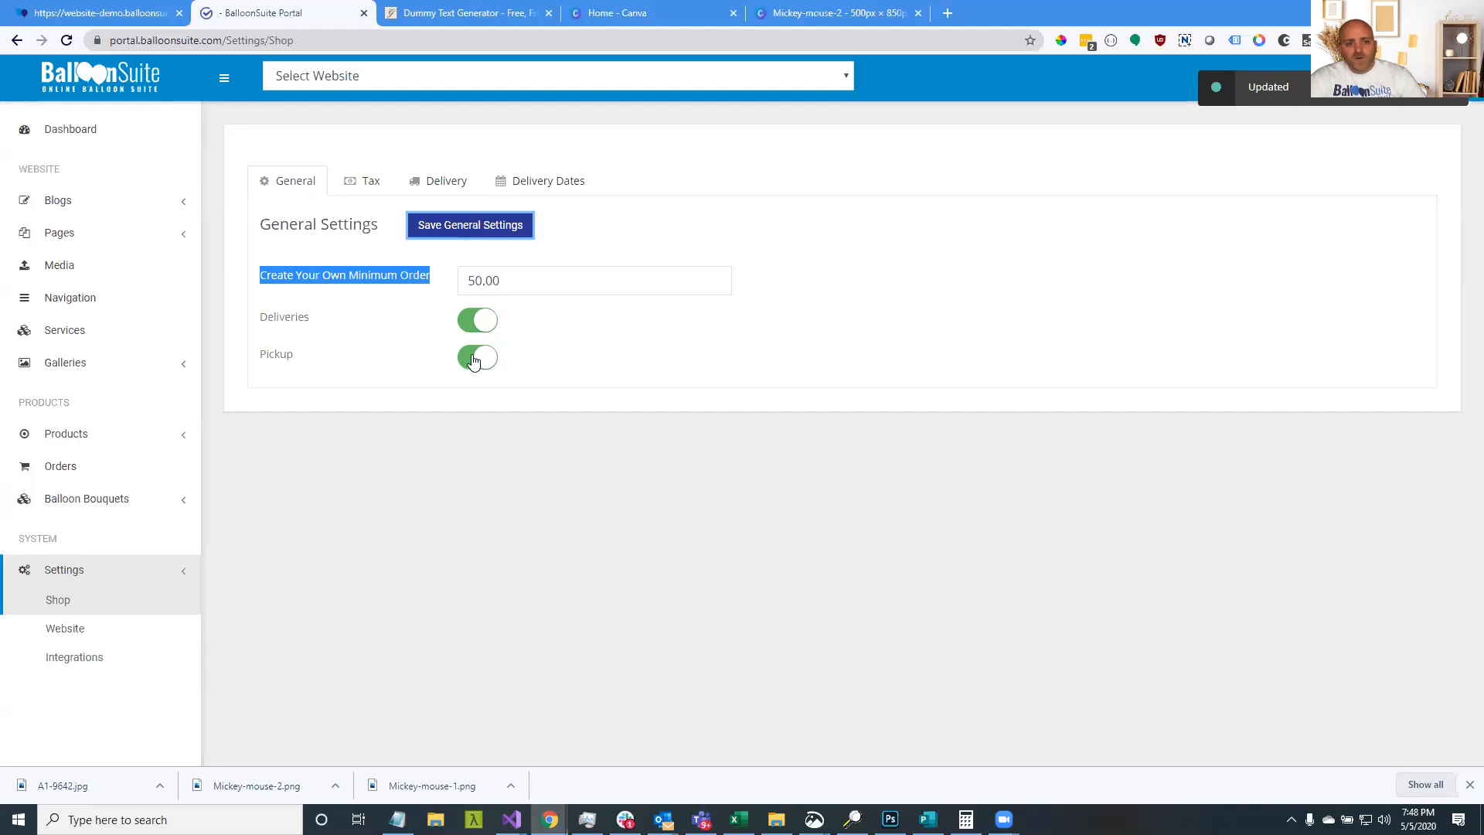
Review the shop's tax rates and the checkout calendar's available delivery dates
click(363, 191)
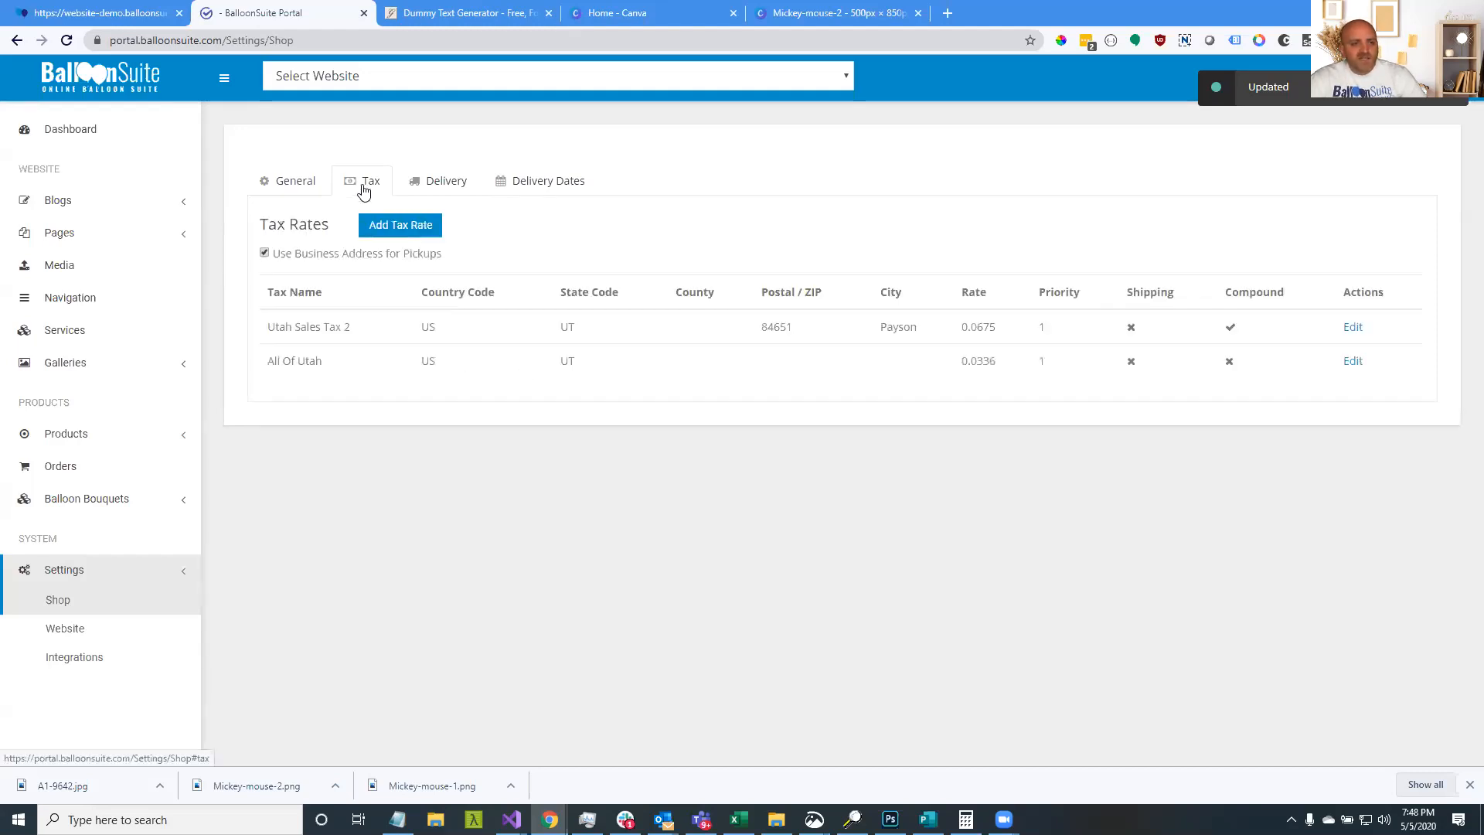
click(131, 12)
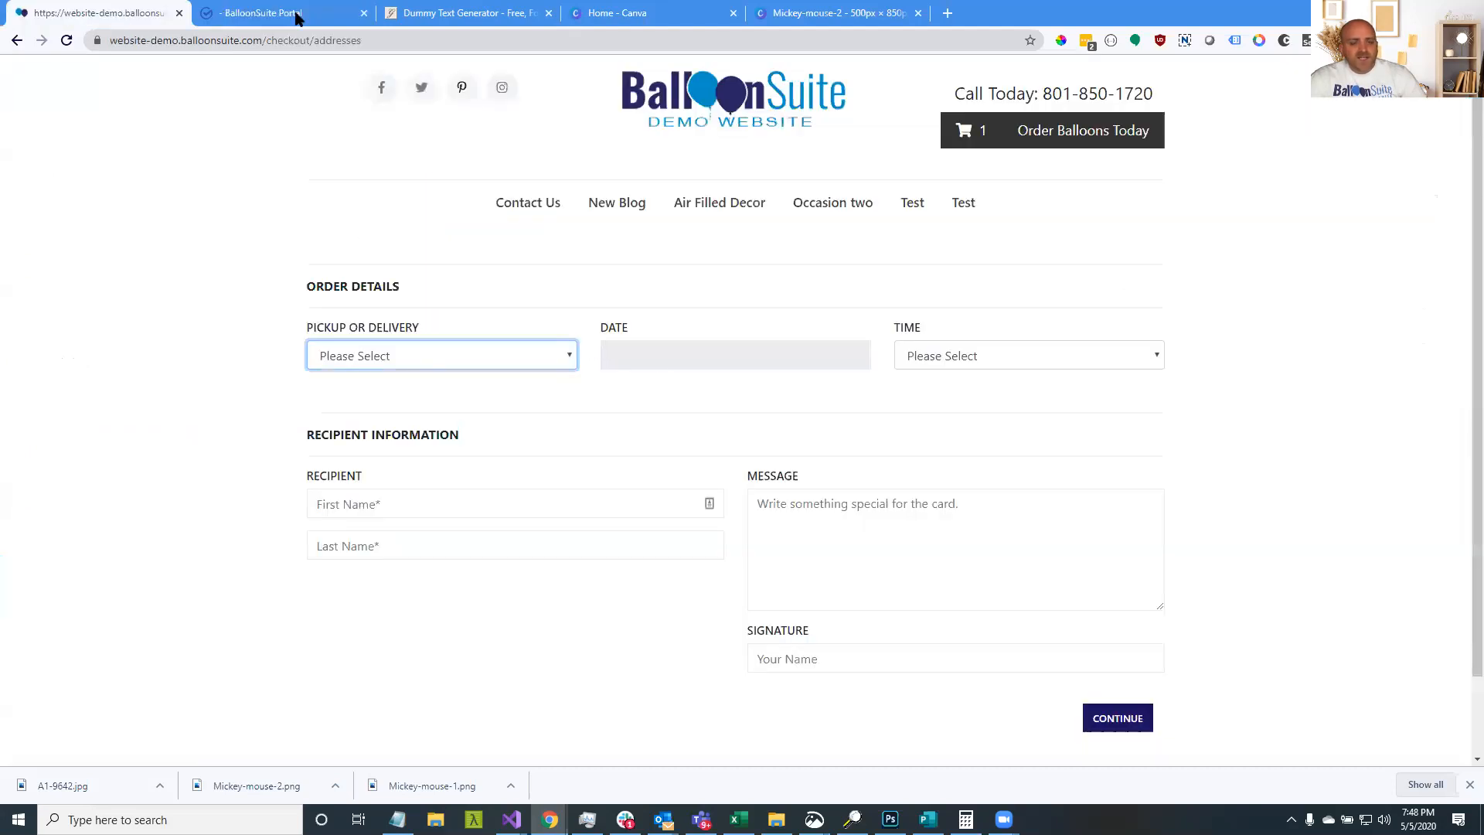
click(645, 368)
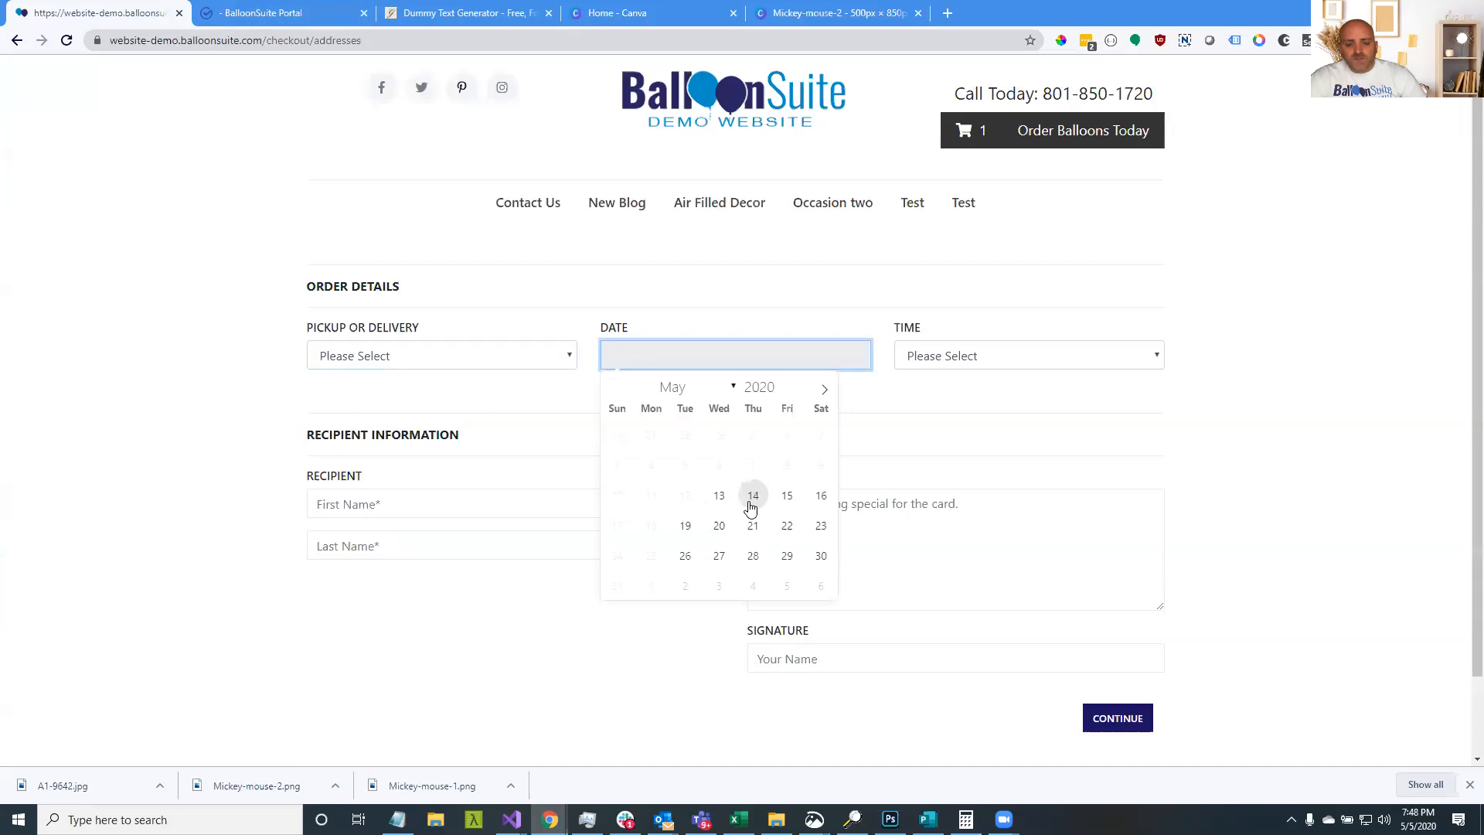
click(313, 13)
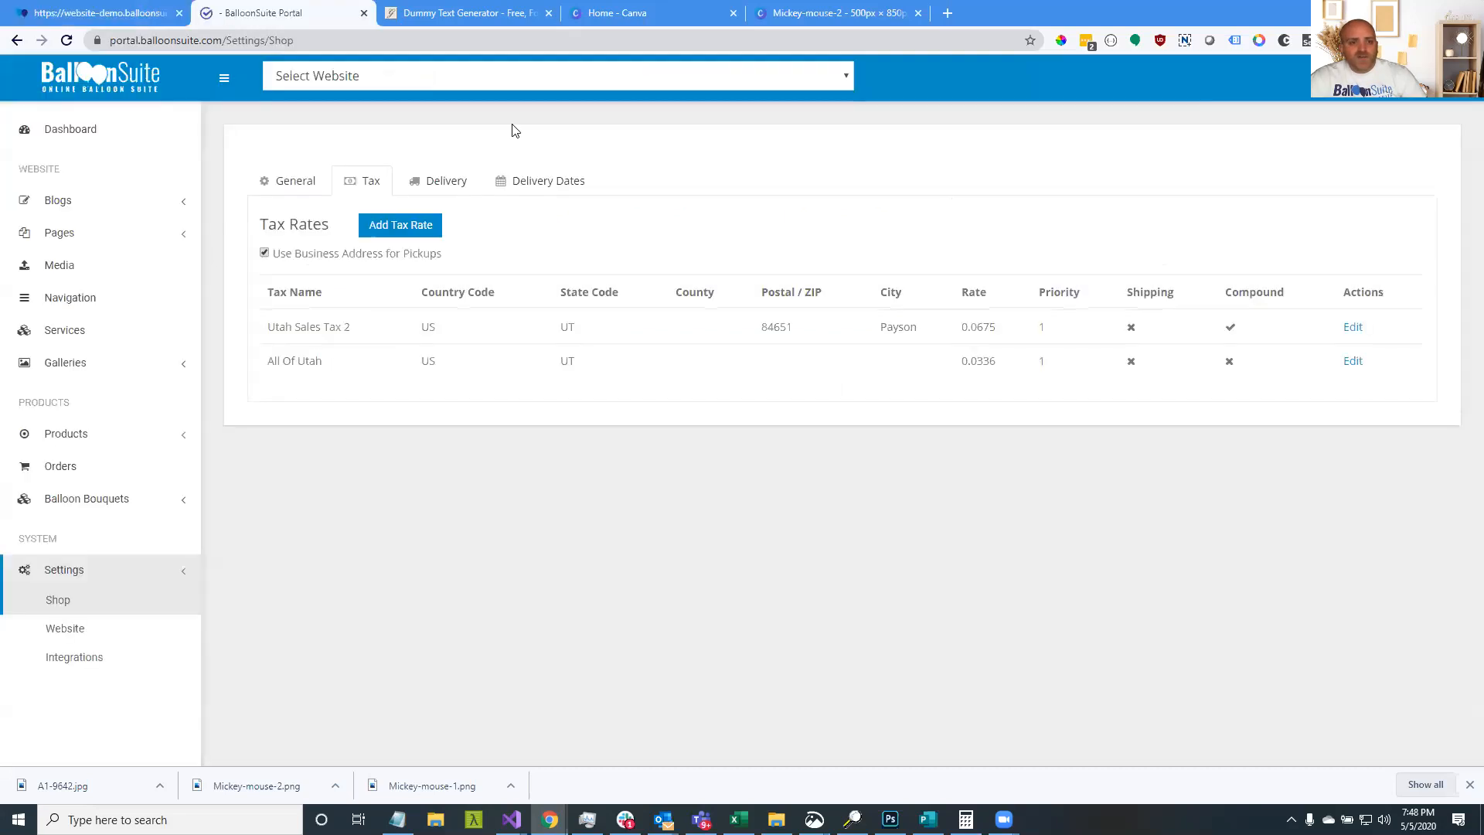
Review the Delivery Dates settings, then page the checkout calendar forward toward July 2021
click(517, 178)
scroll(564, 686, down, 1)
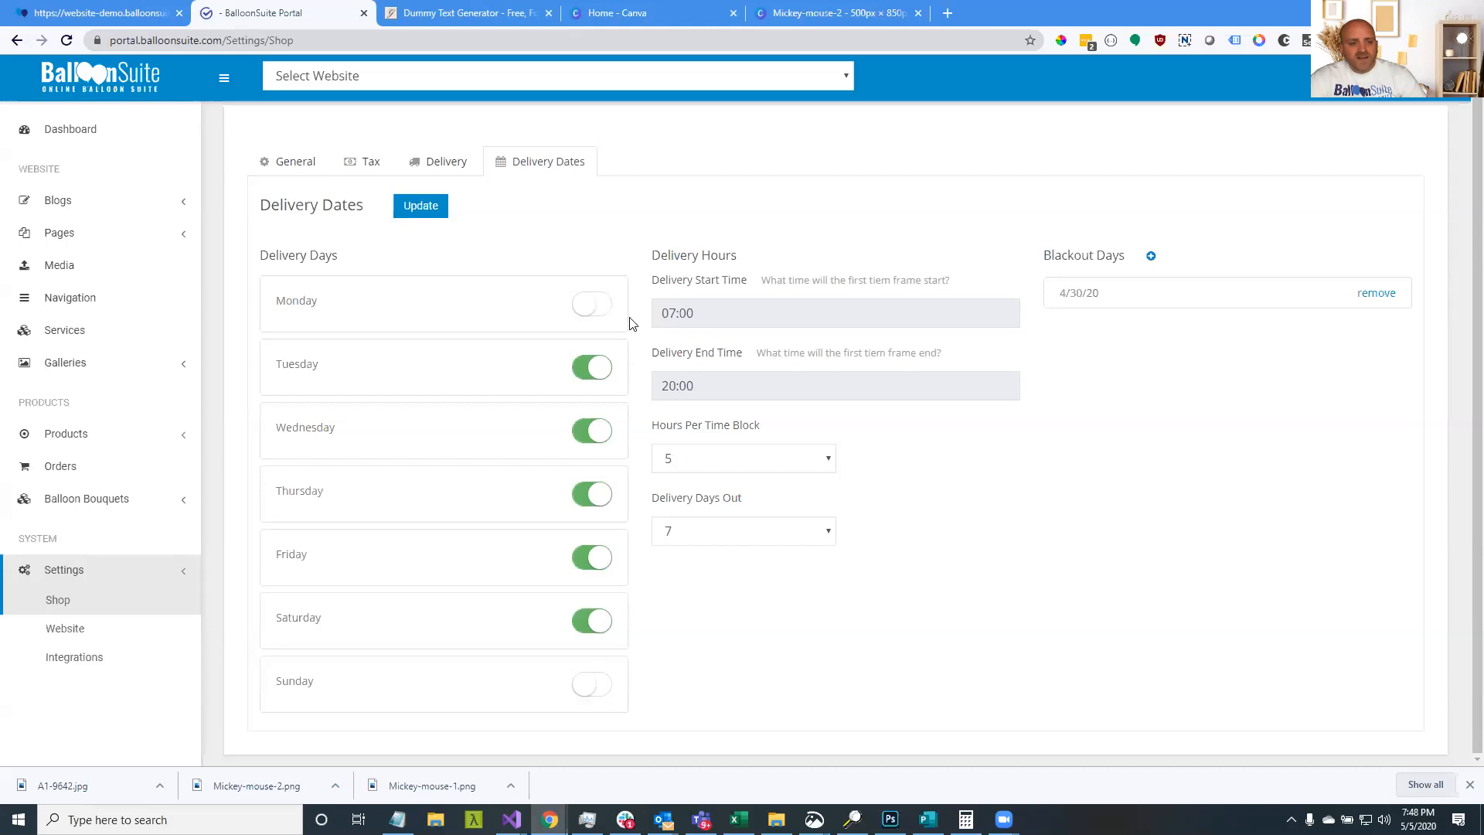
click(108, 13)
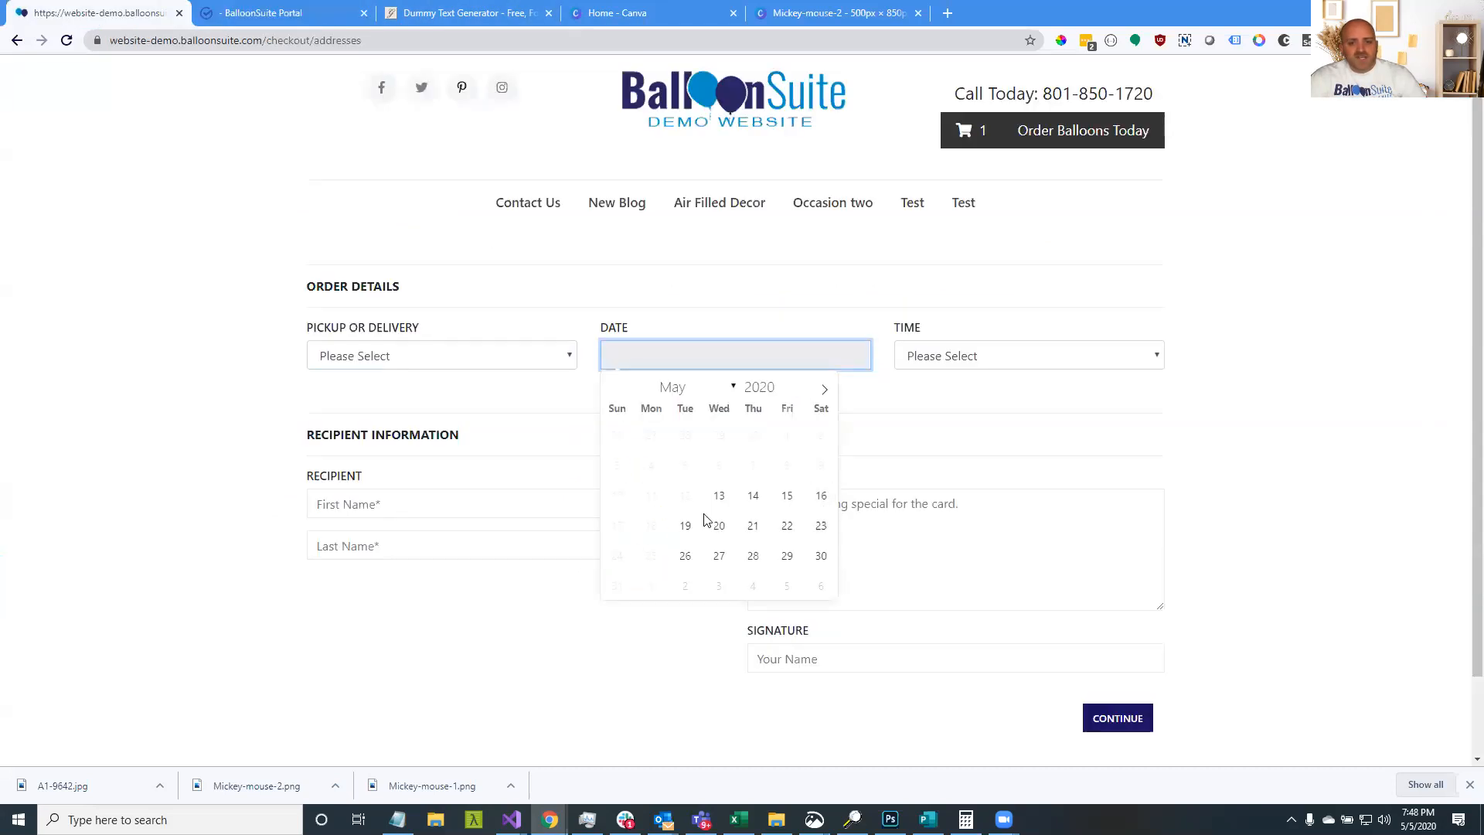
click(821, 394)
click(822, 395)
click(822, 395)
click(823, 395)
click(823, 396)
click(824, 396)
click(825, 396)
click(825, 396)
click(825, 396)
click(824, 396)
click(825, 396)
click(825, 395)
click(825, 396)
click(825, 396)
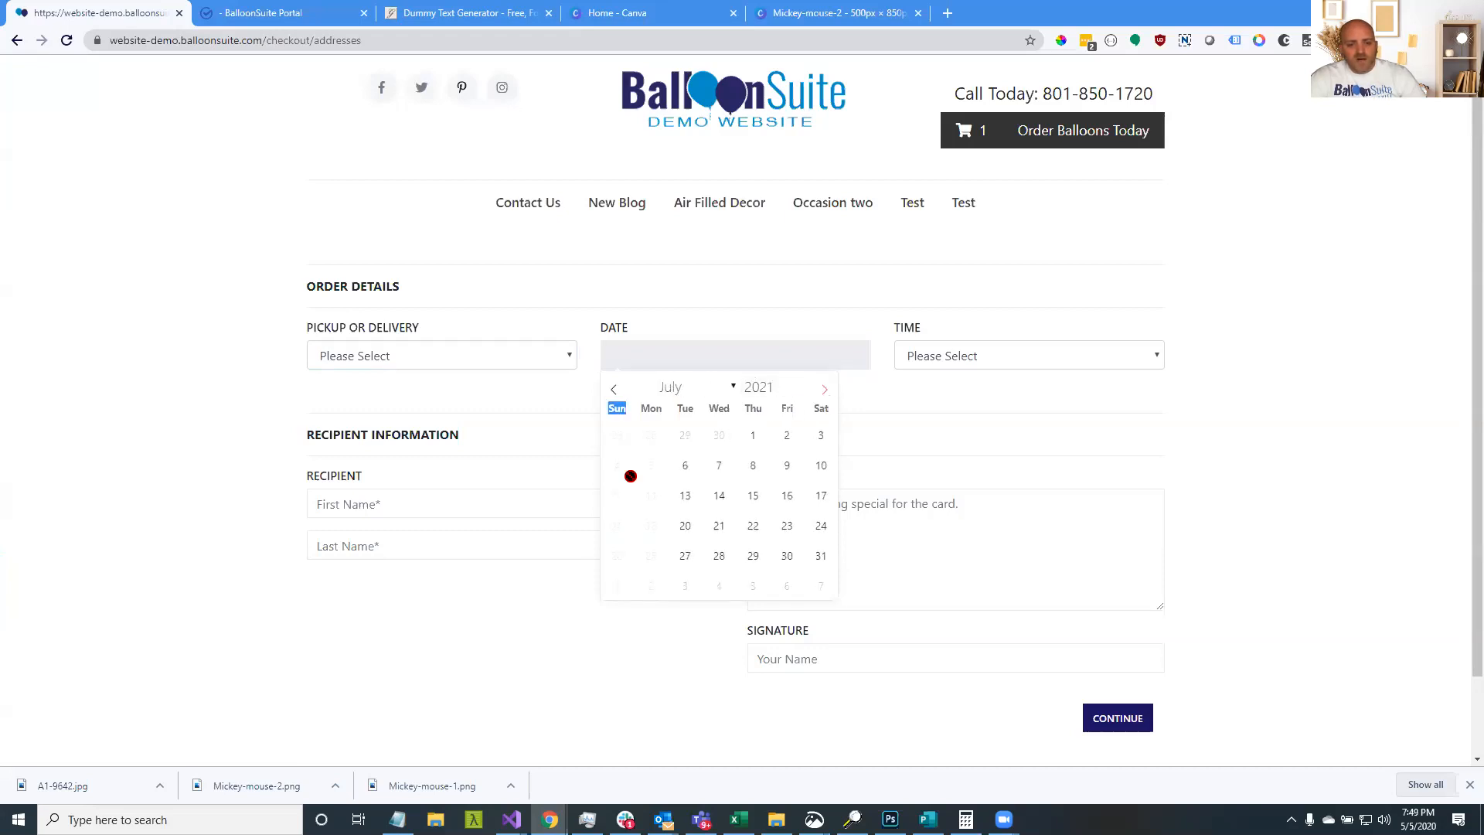
click(124, 288)
click(222, 35)
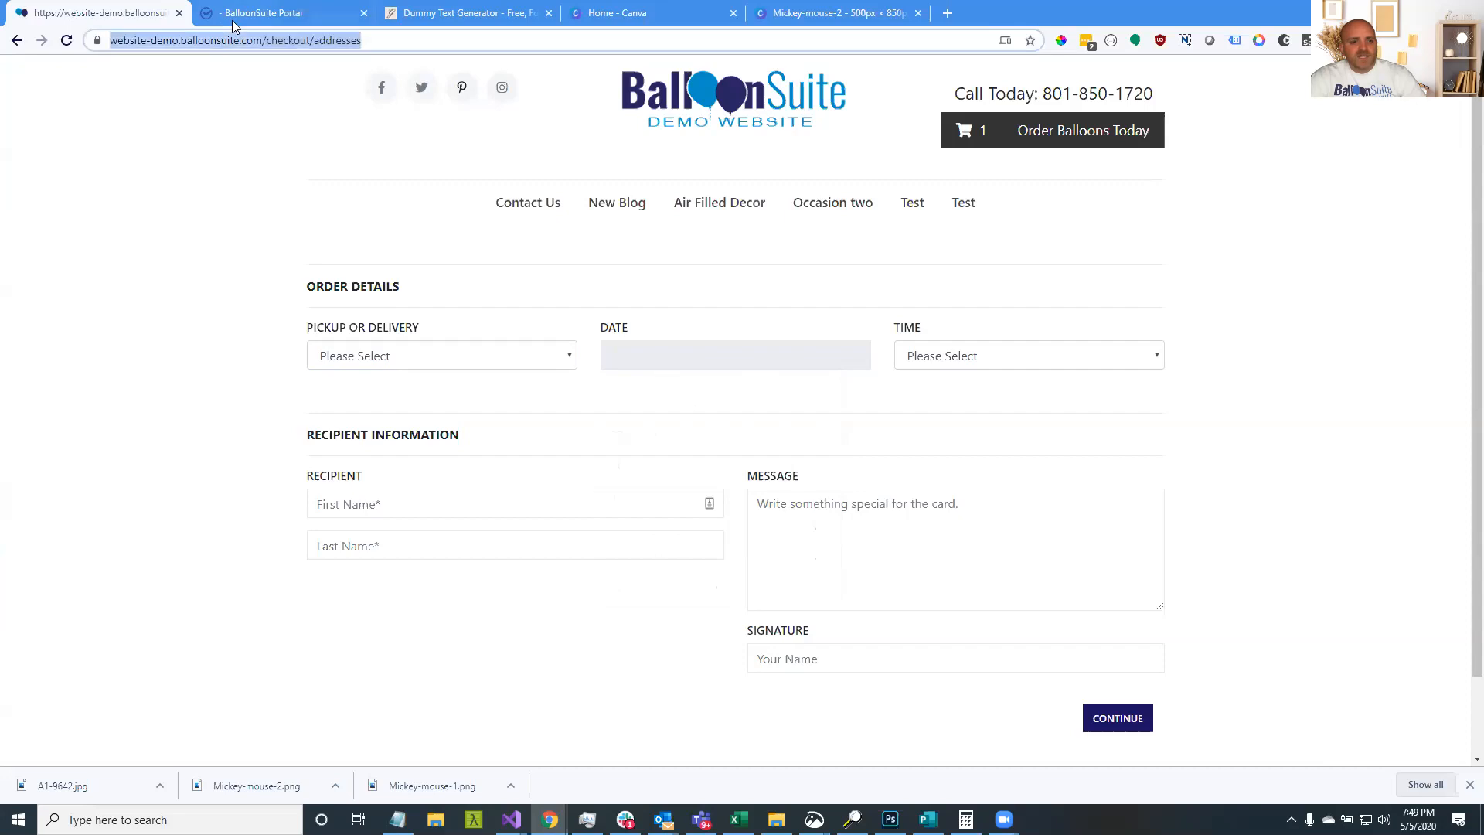
Enable Monday as a delivery day, save, and recheck the reloaded checkout calendar
click(236, 22)
click(596, 309)
click(422, 207)
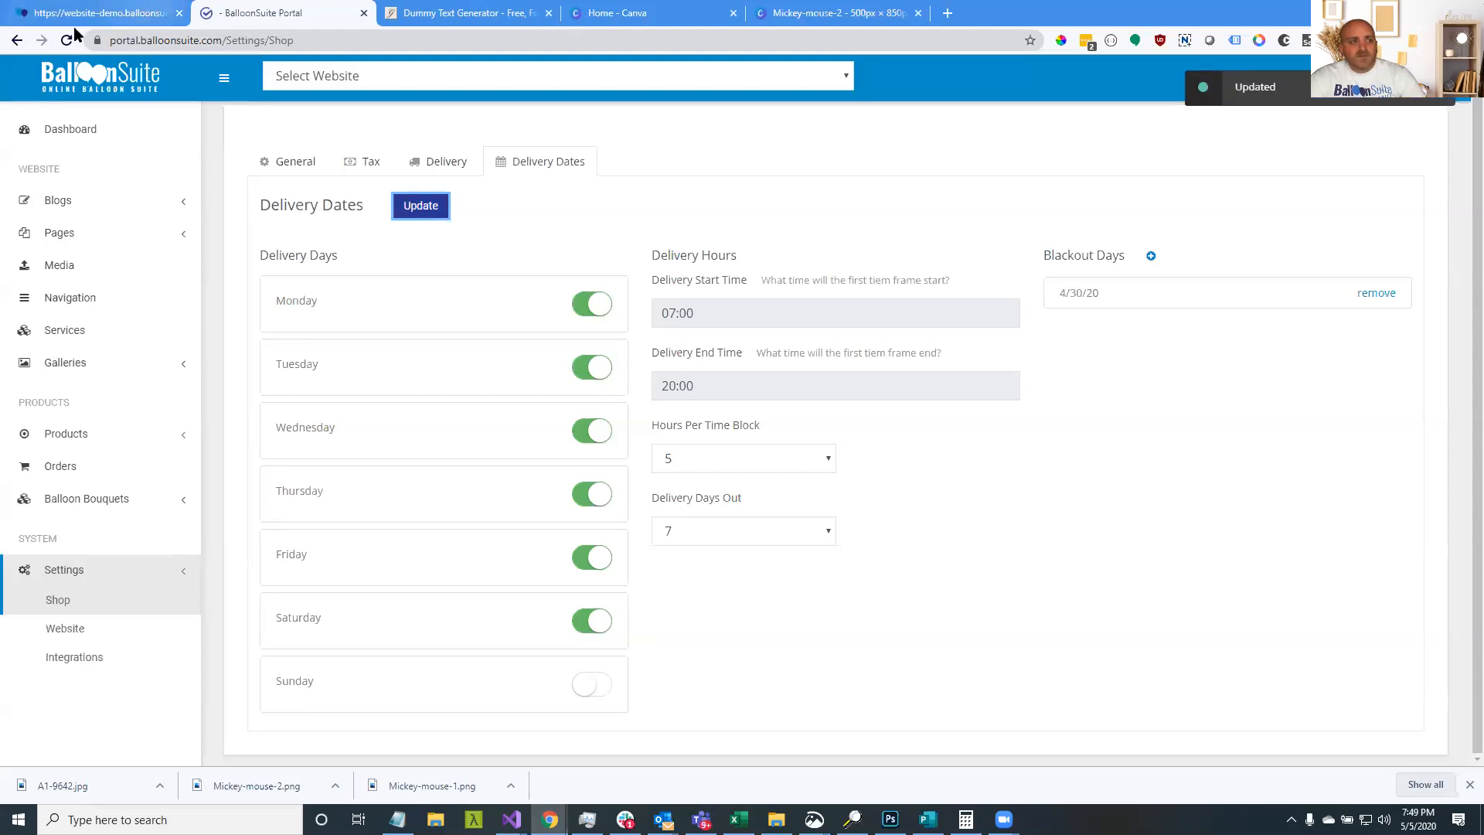
click(108, 13)
click(68, 41)
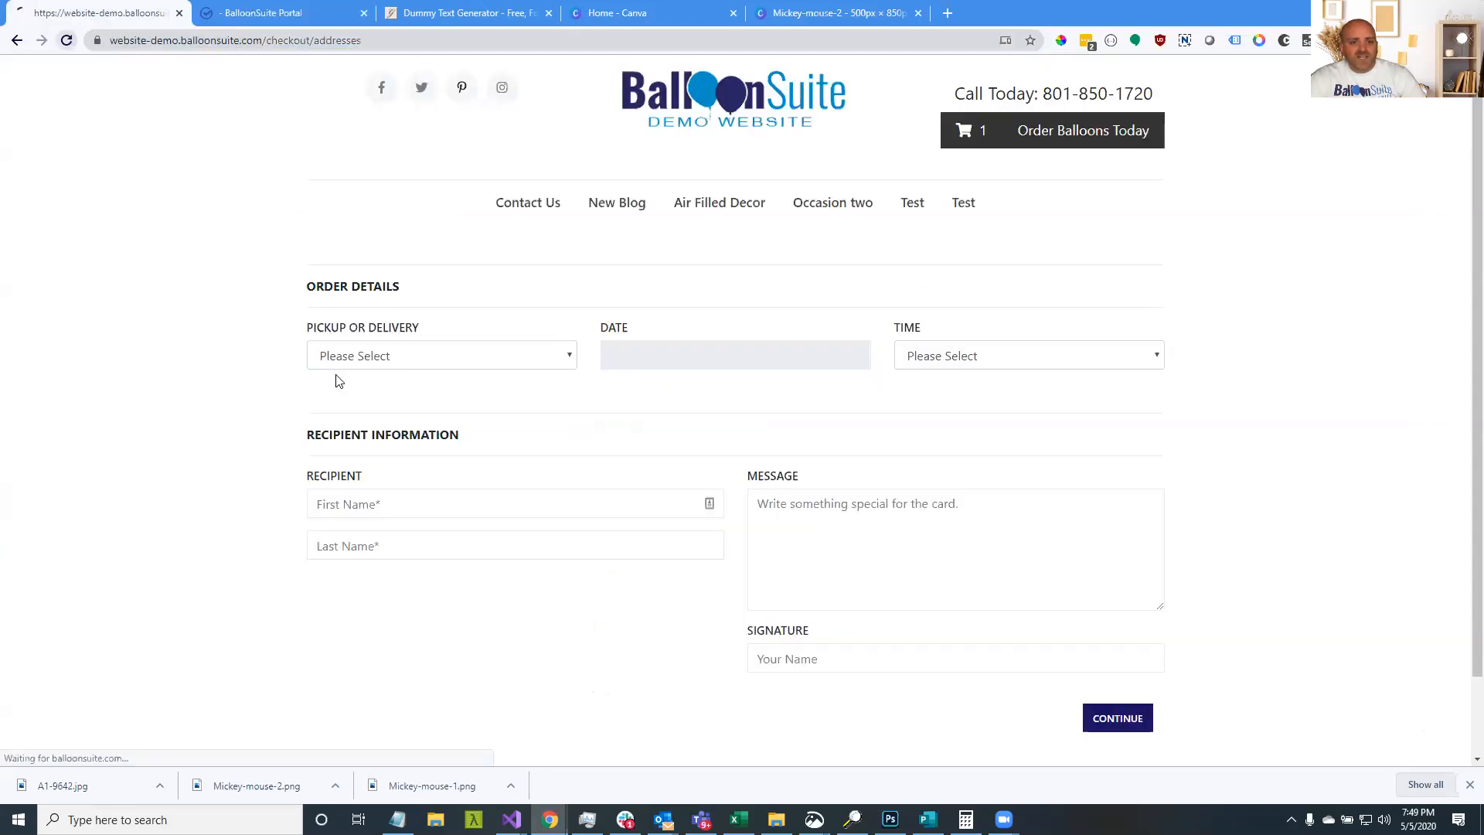
click(652, 364)
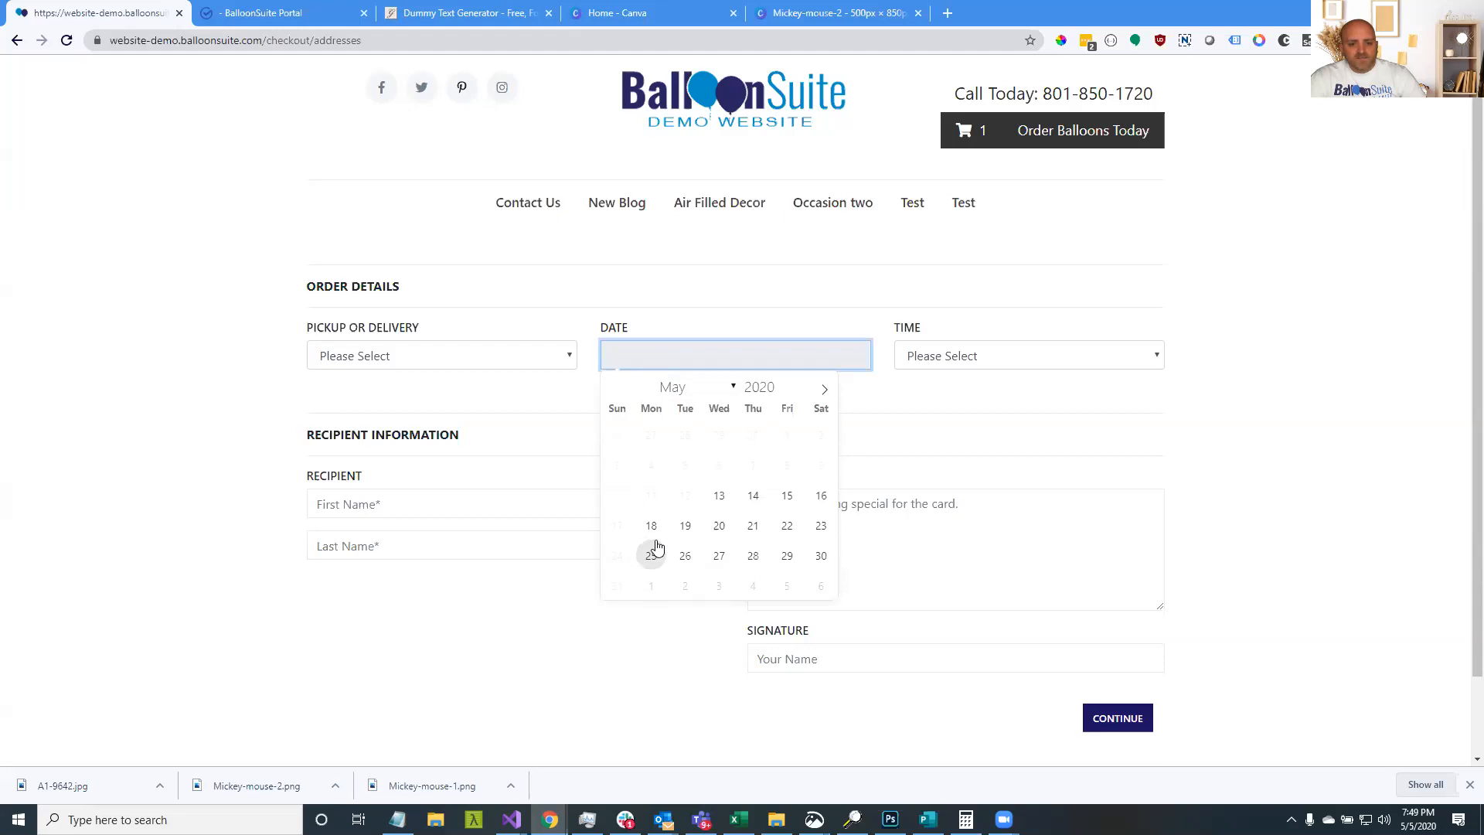
click(232, 15)
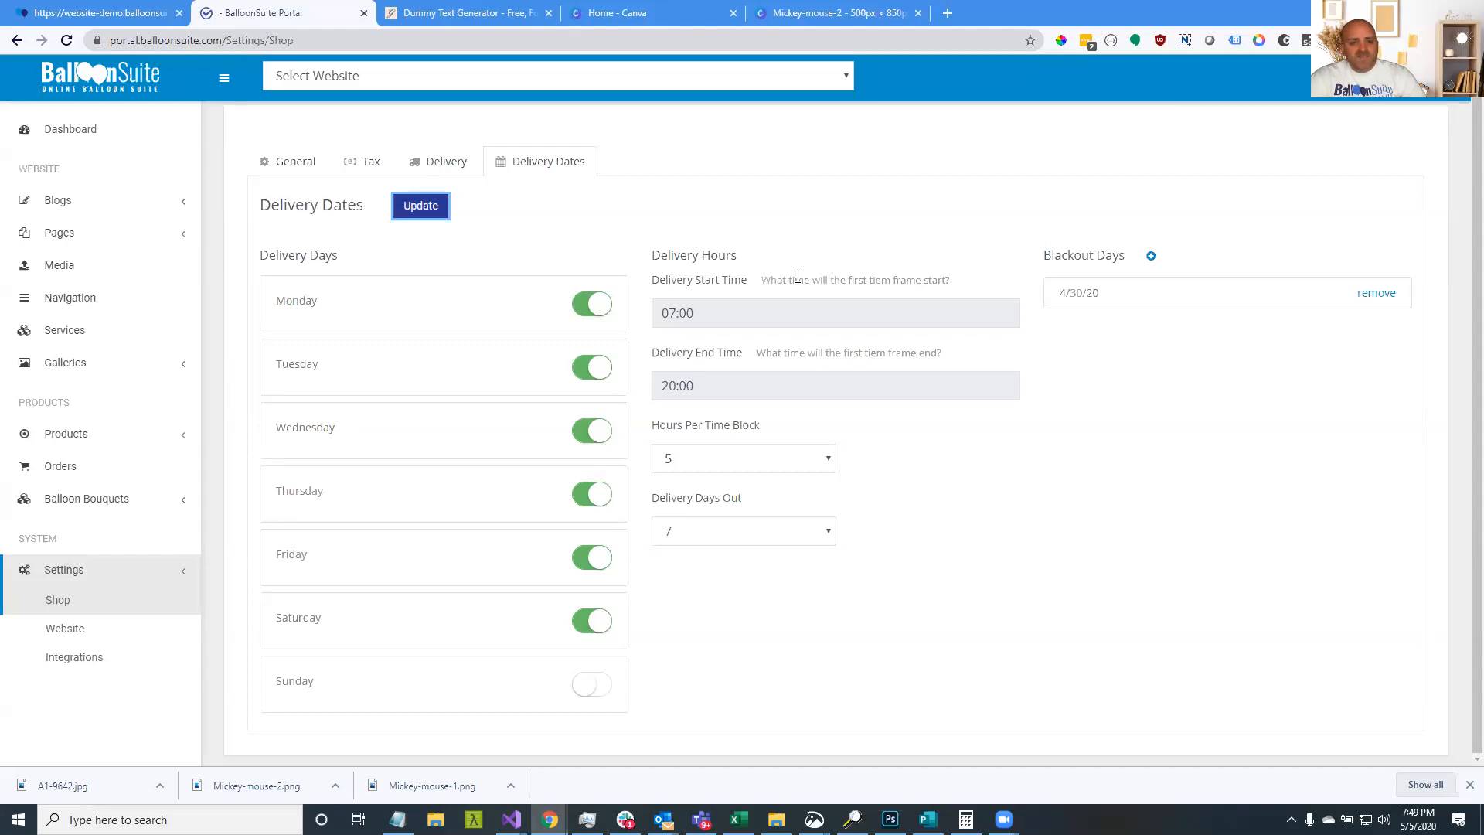
Review checkout time blocks, trying 07:00 AM - 12:00 PM and ending on 10:00 PM - 08:00 PM
click(109, 13)
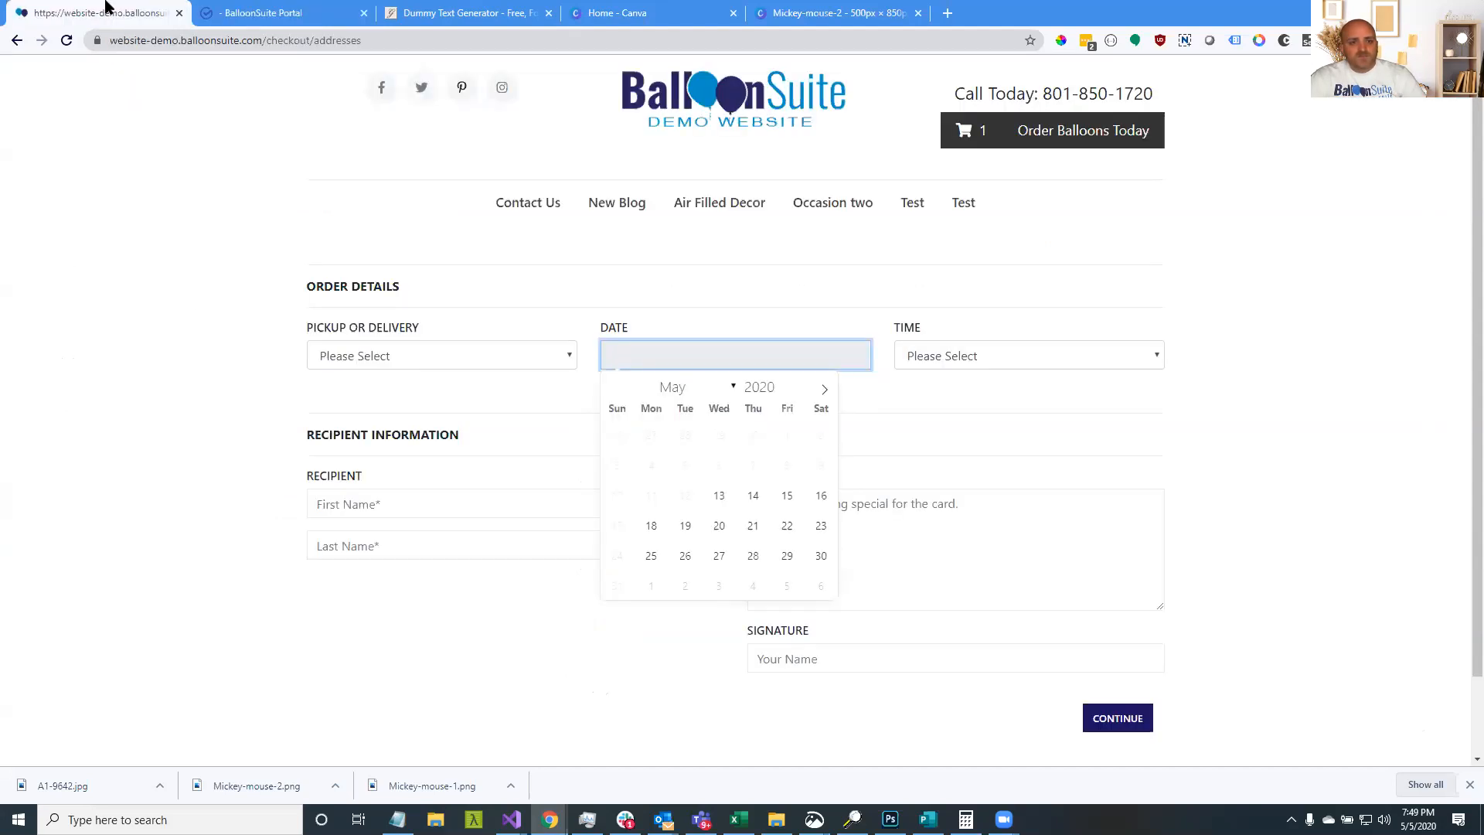
click(976, 360)
click(982, 394)
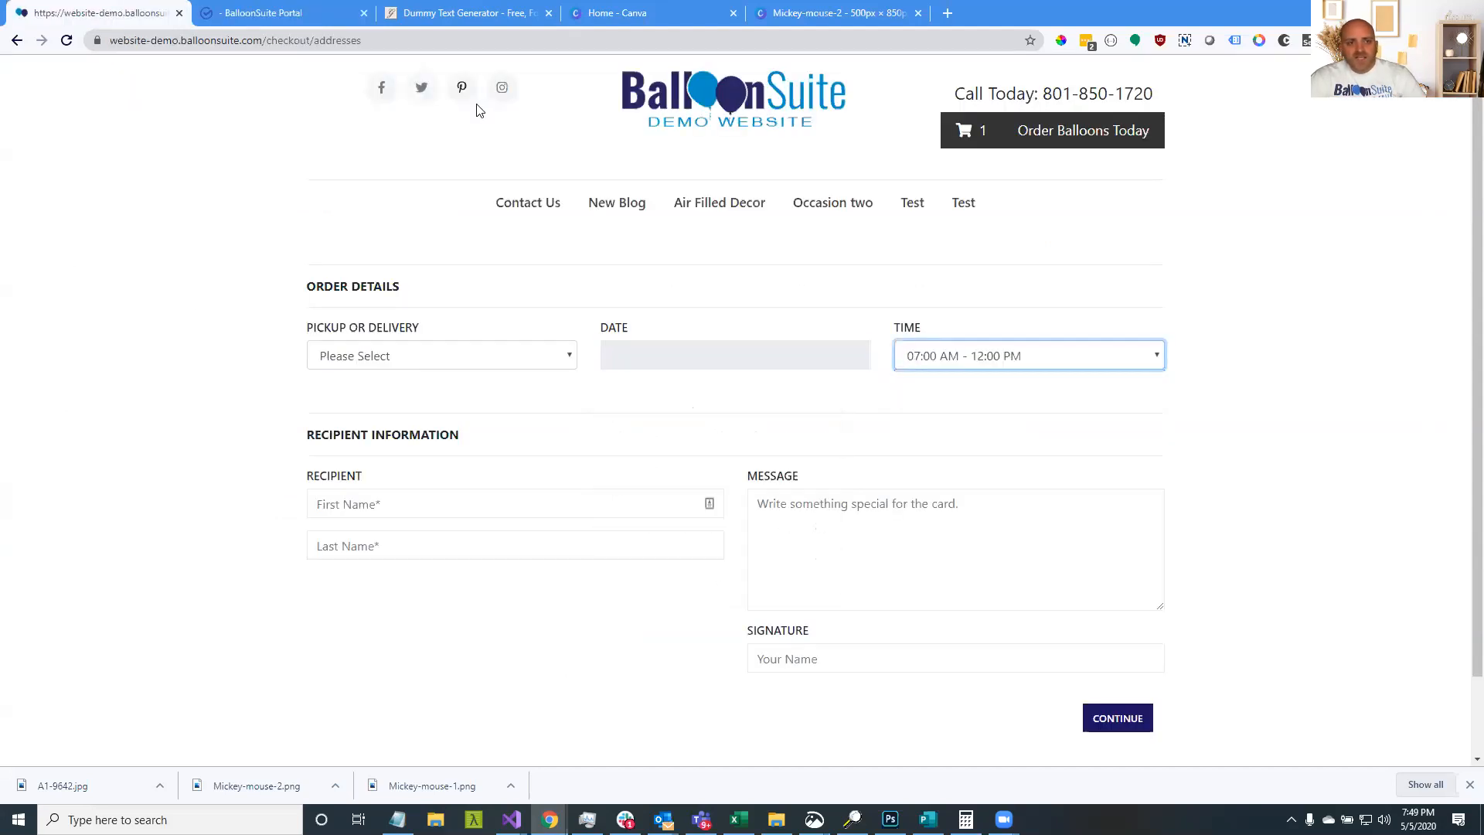
click(255, 12)
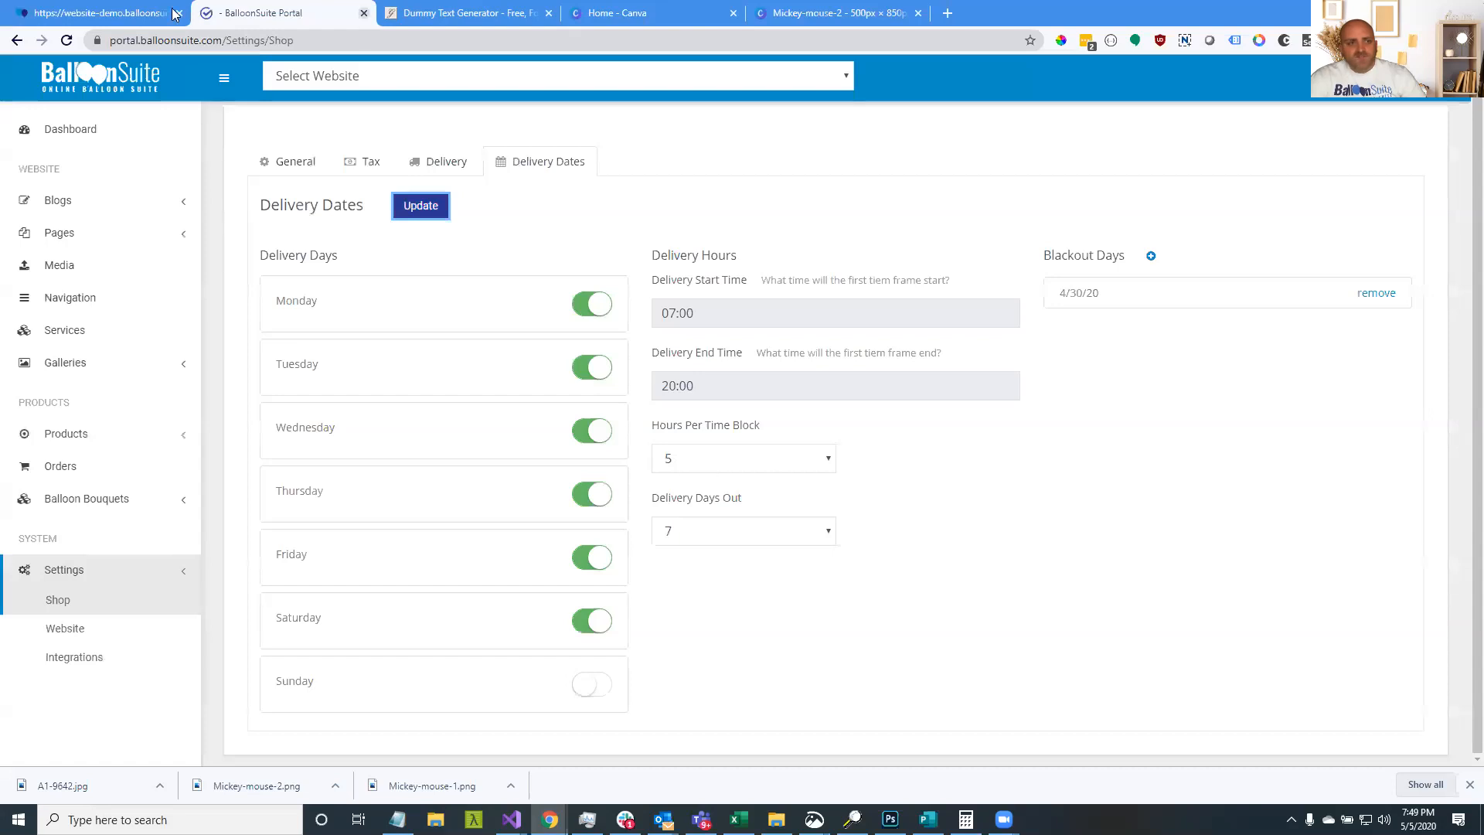
click(108, 13)
click(967, 364)
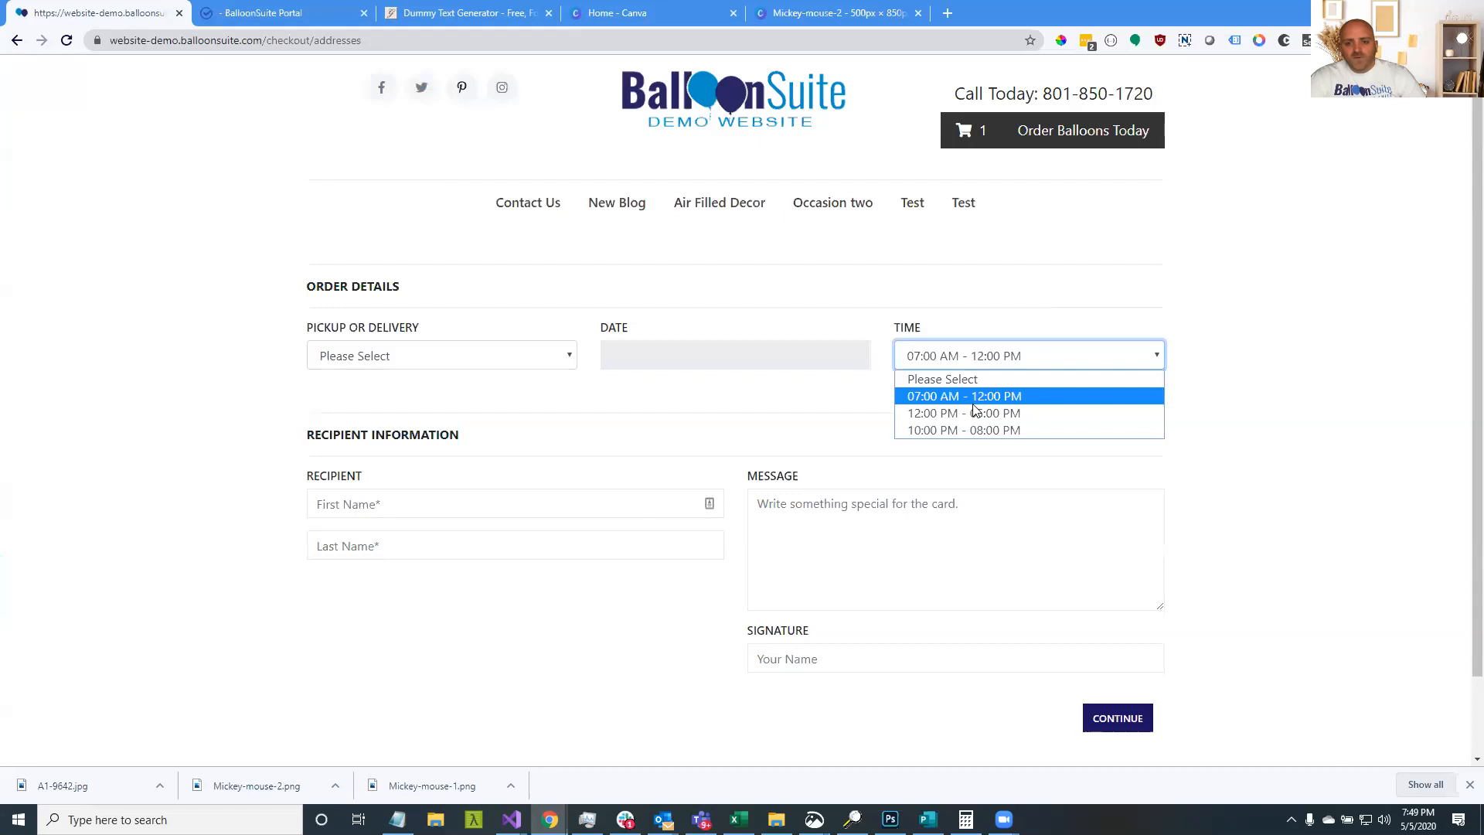
click(972, 430)
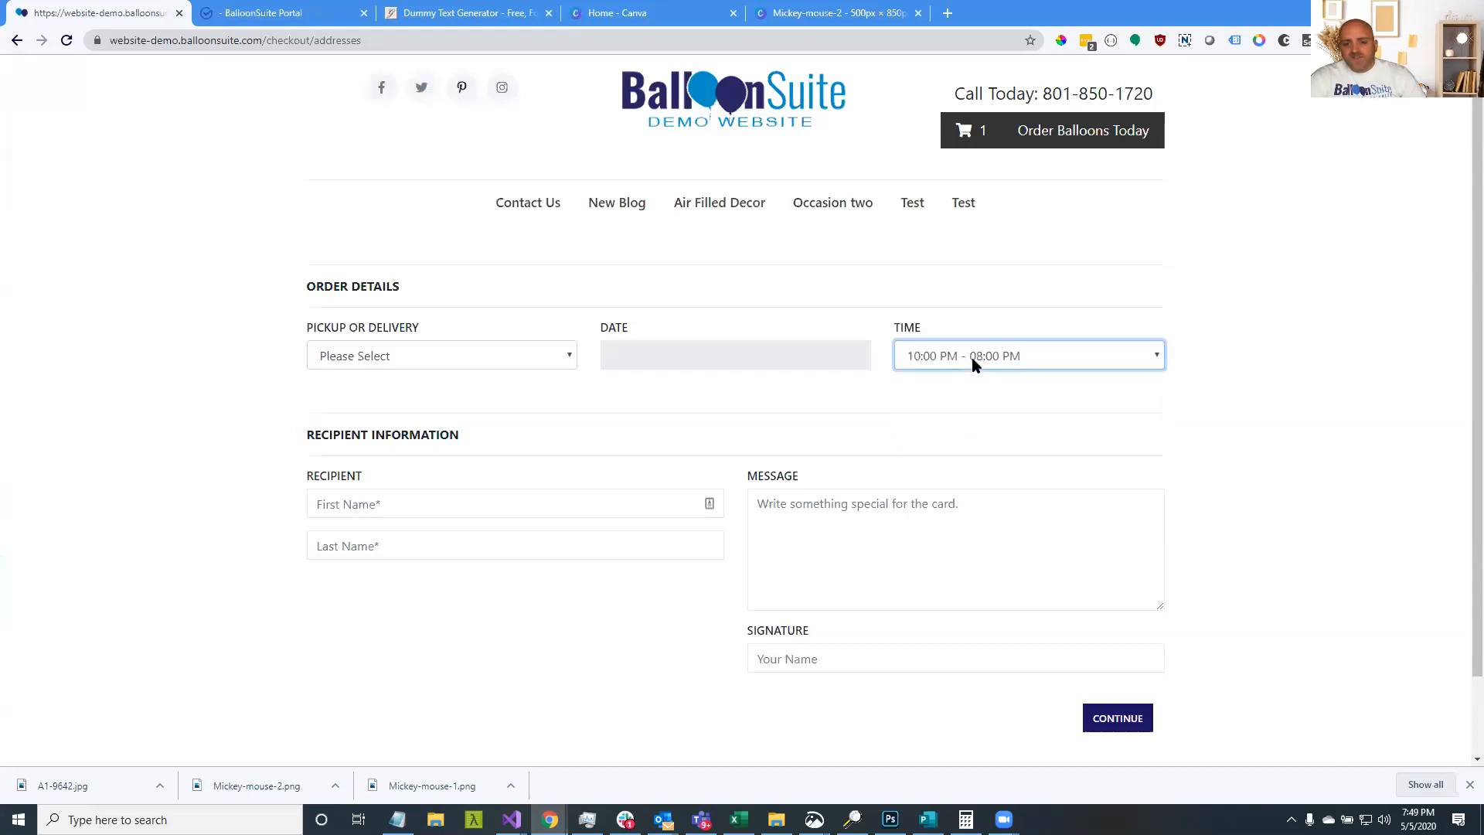
Try different Hours Per Time Block values (3, 2) in the Delivery Dates settings
click(265, 13)
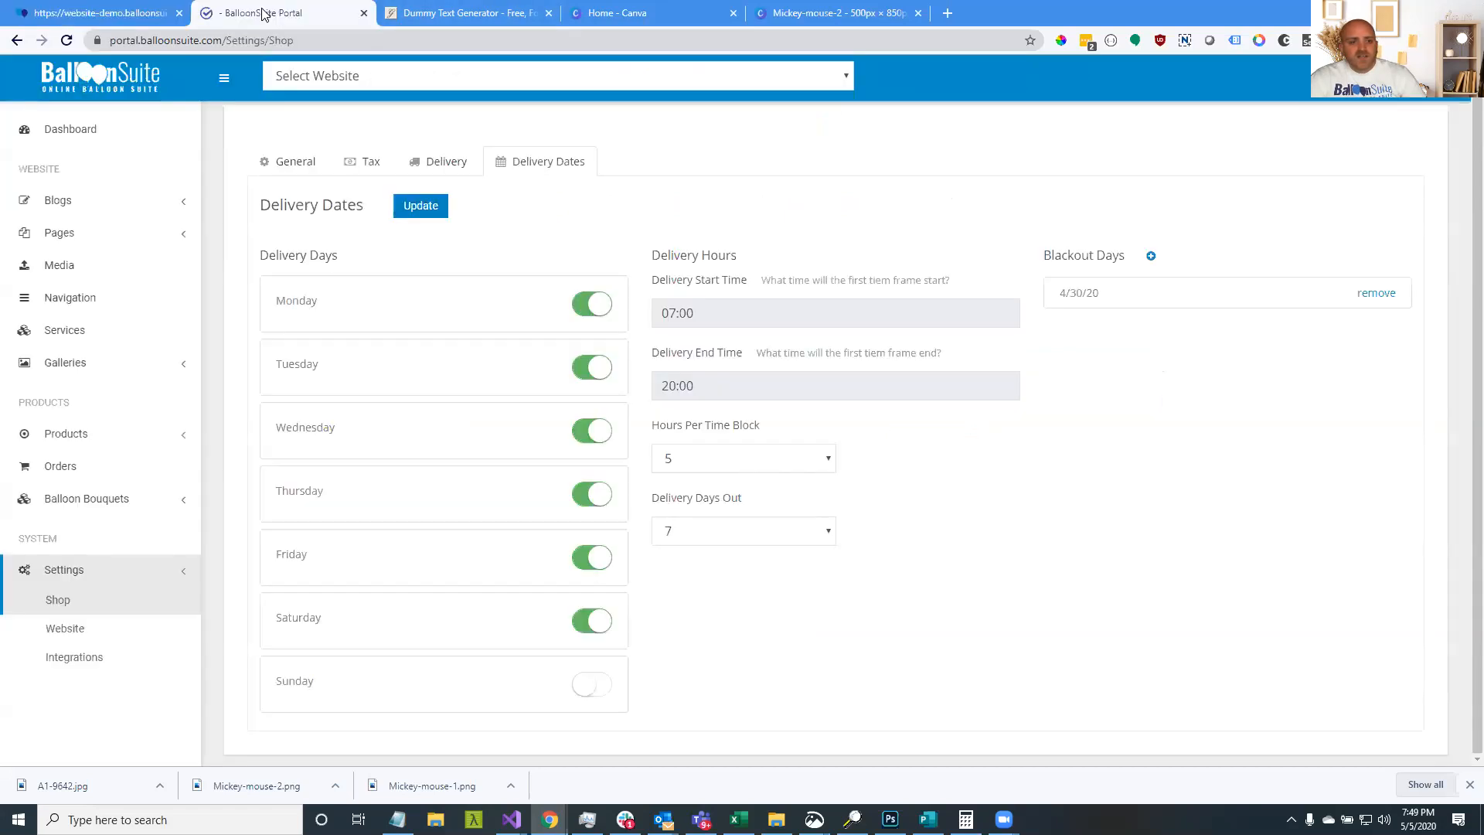
click(798, 466)
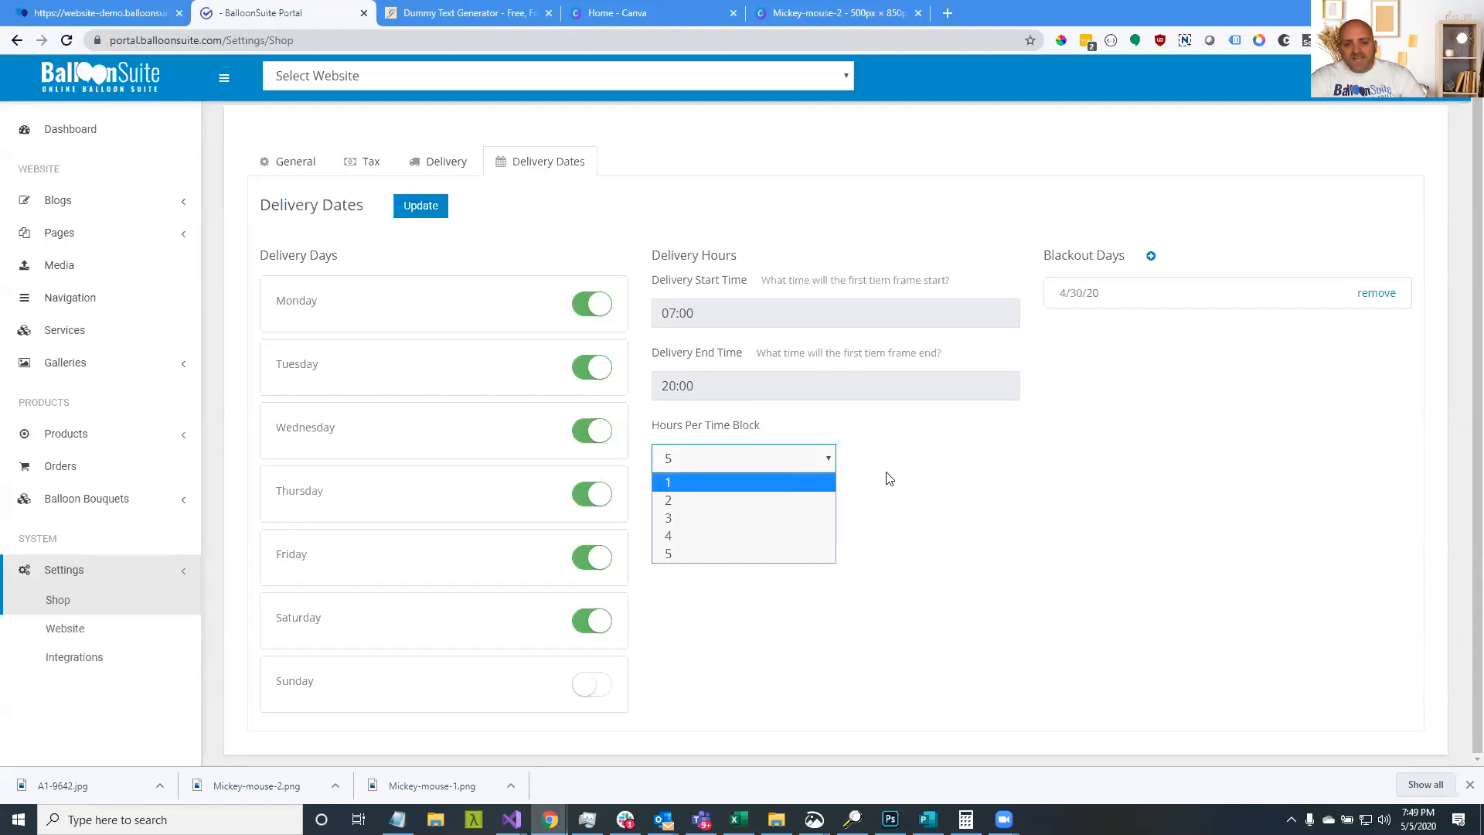
click(905, 476)
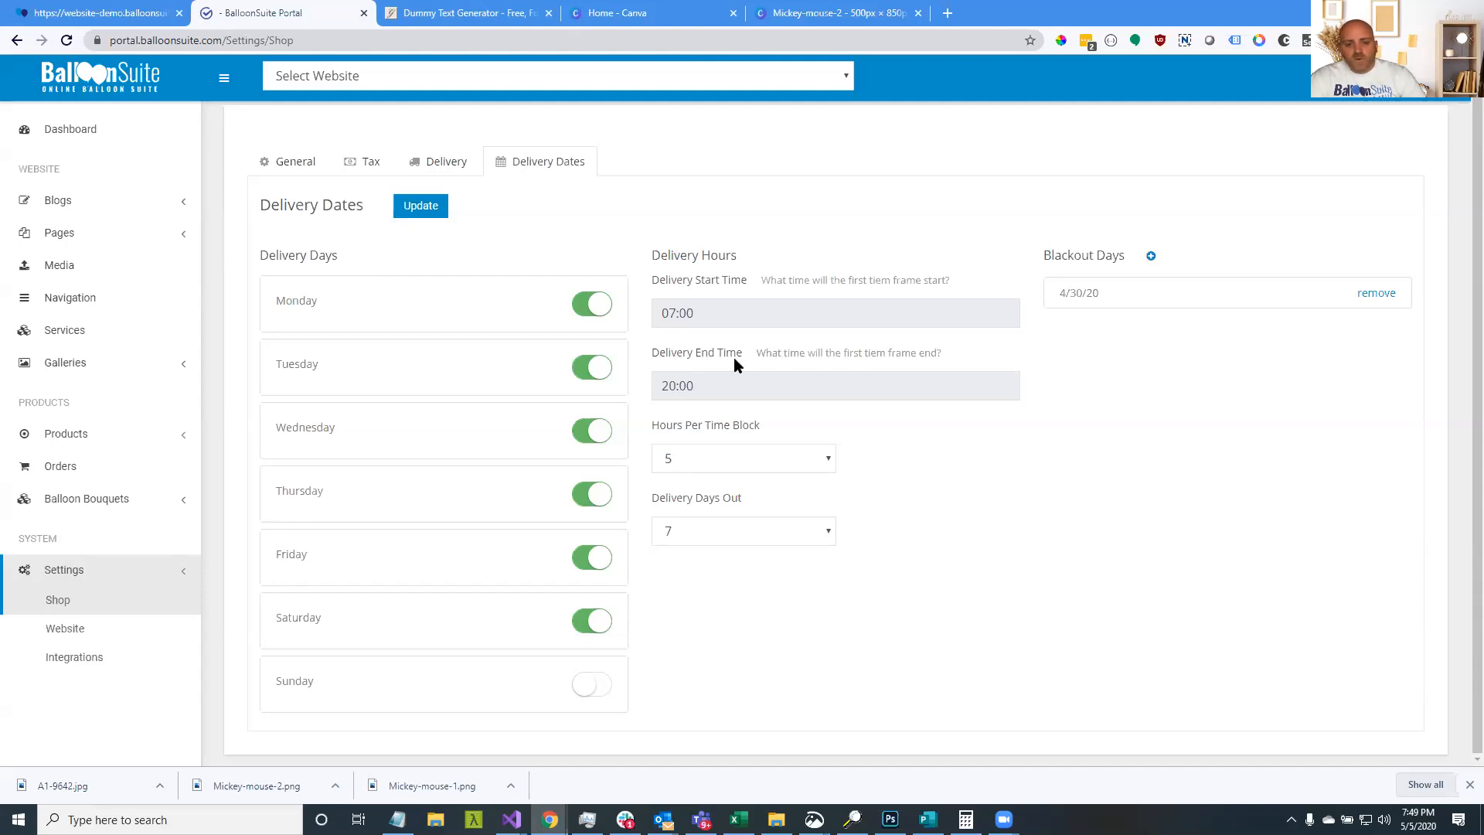
click(720, 459)
click(695, 518)
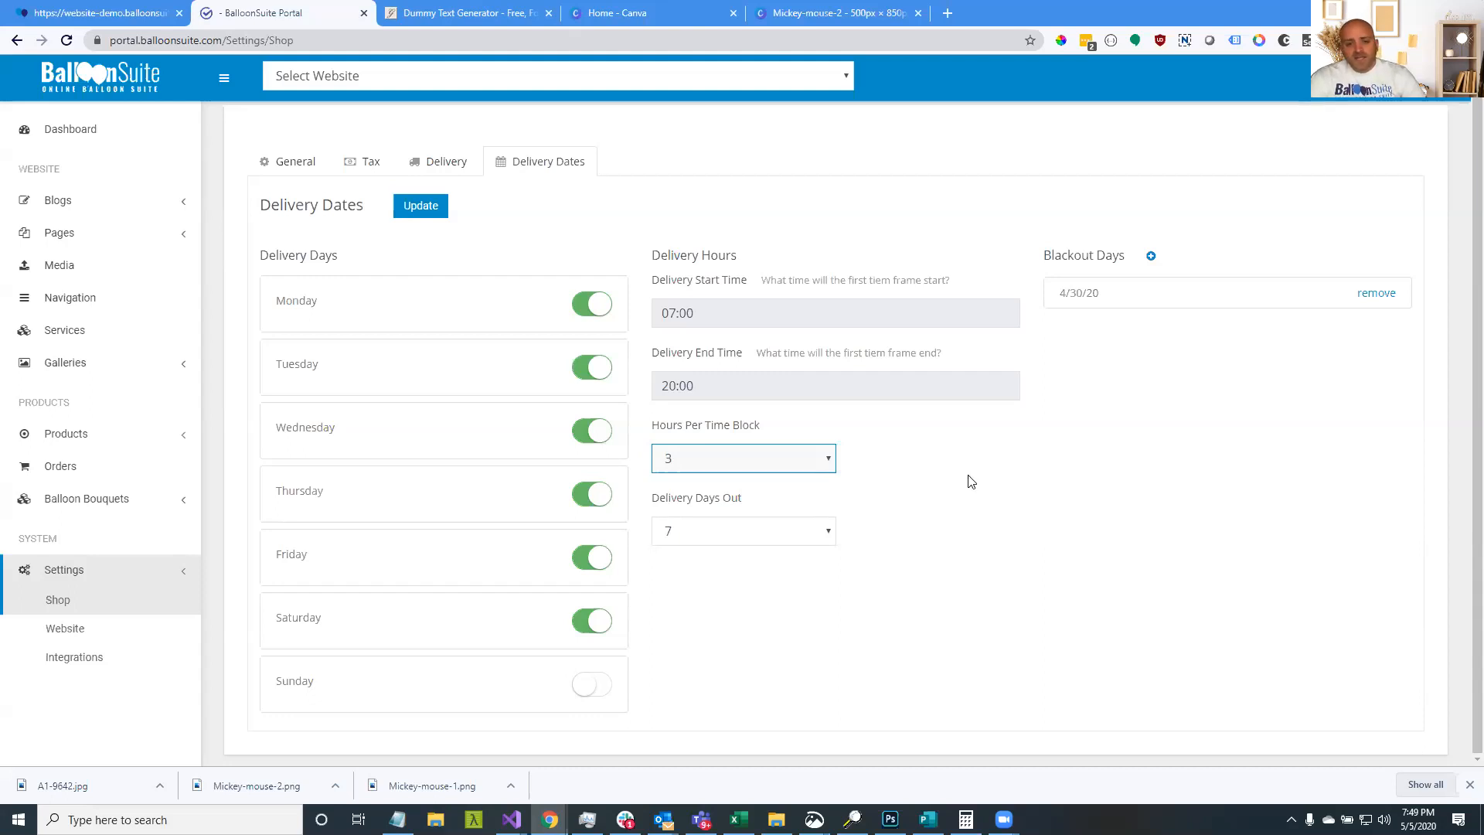
click(799, 472)
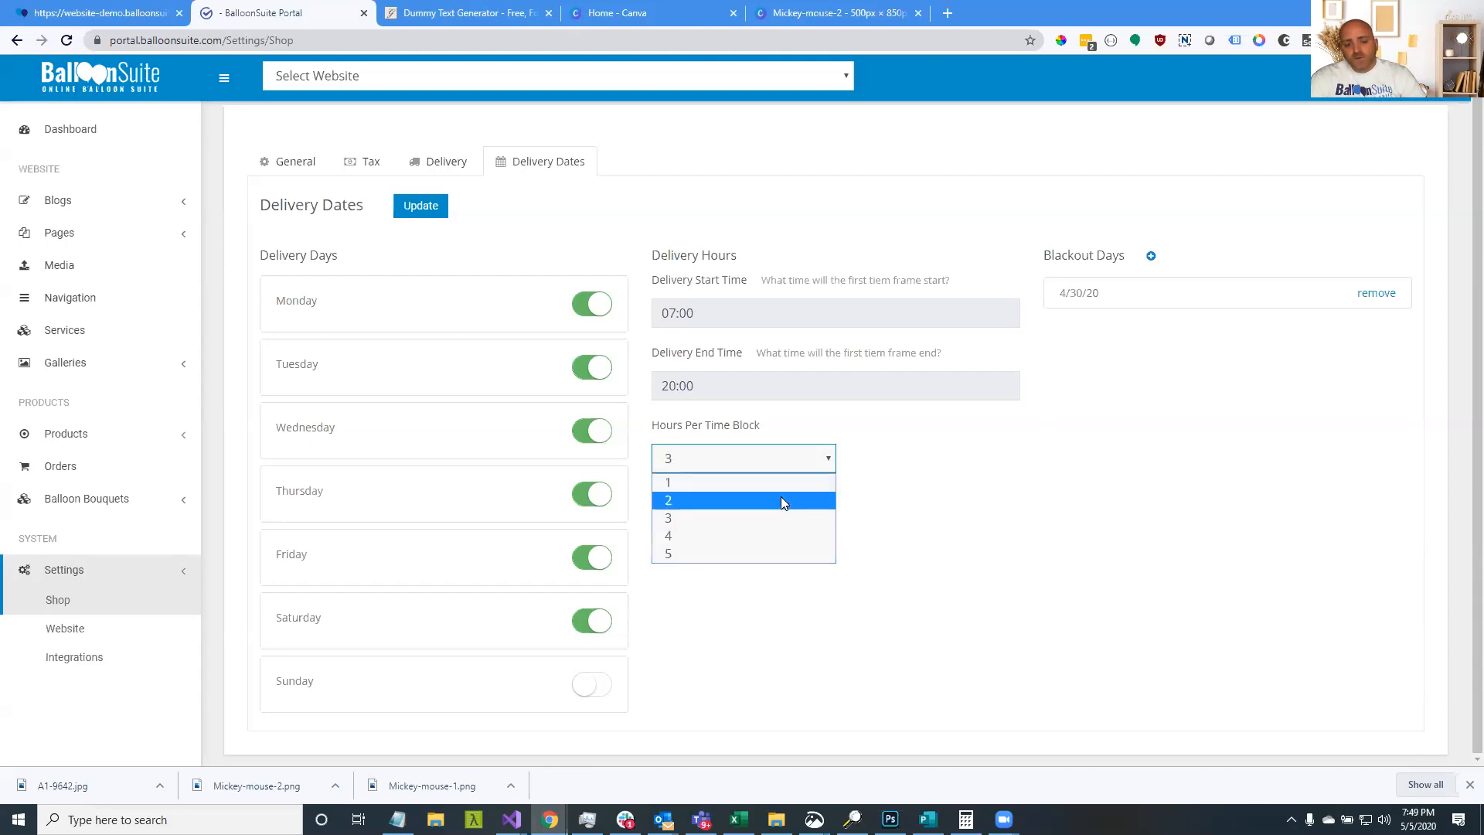
click(781, 497)
click(794, 462)
click(787, 513)
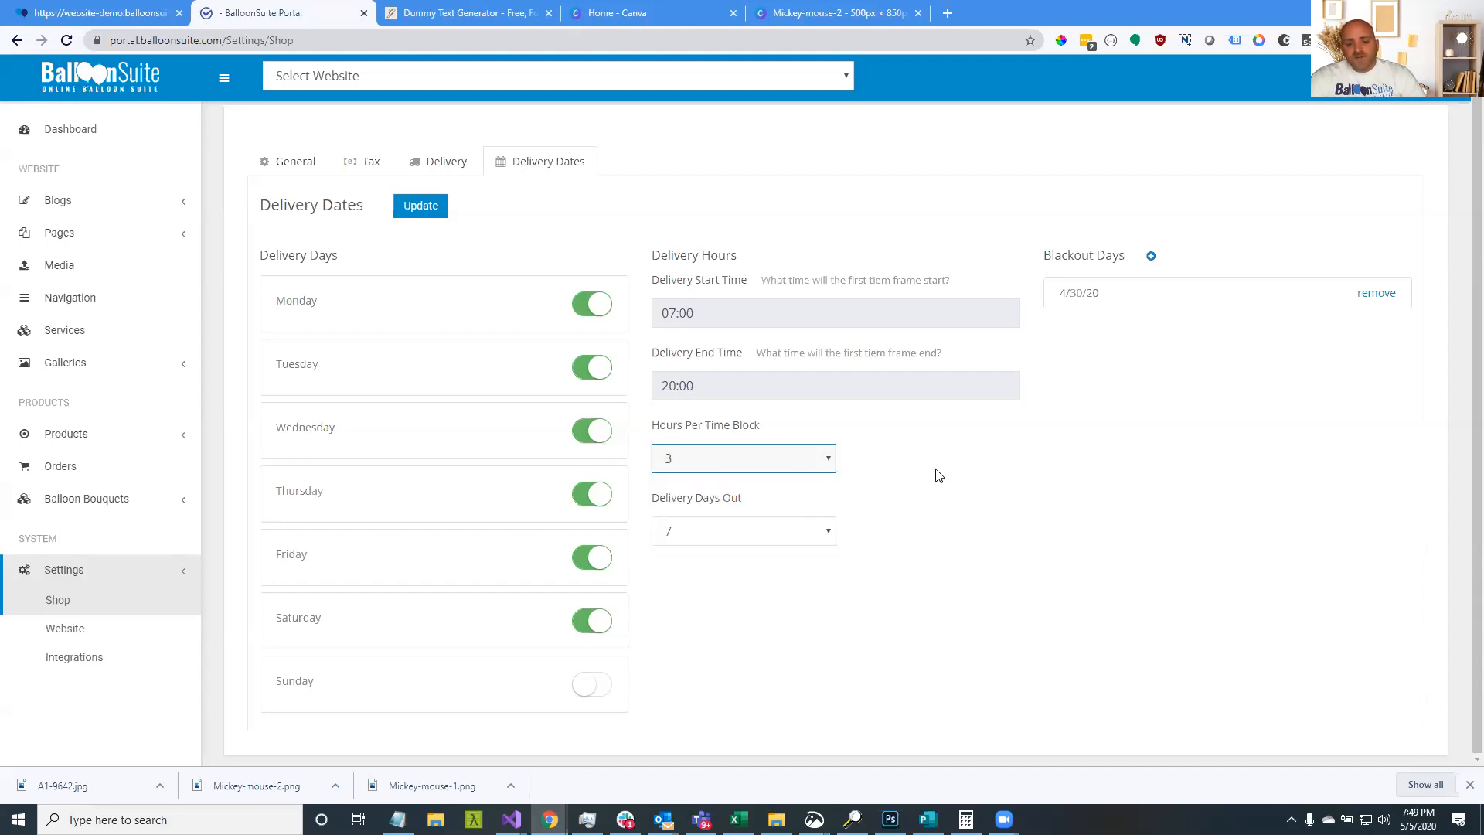
click(799, 459)
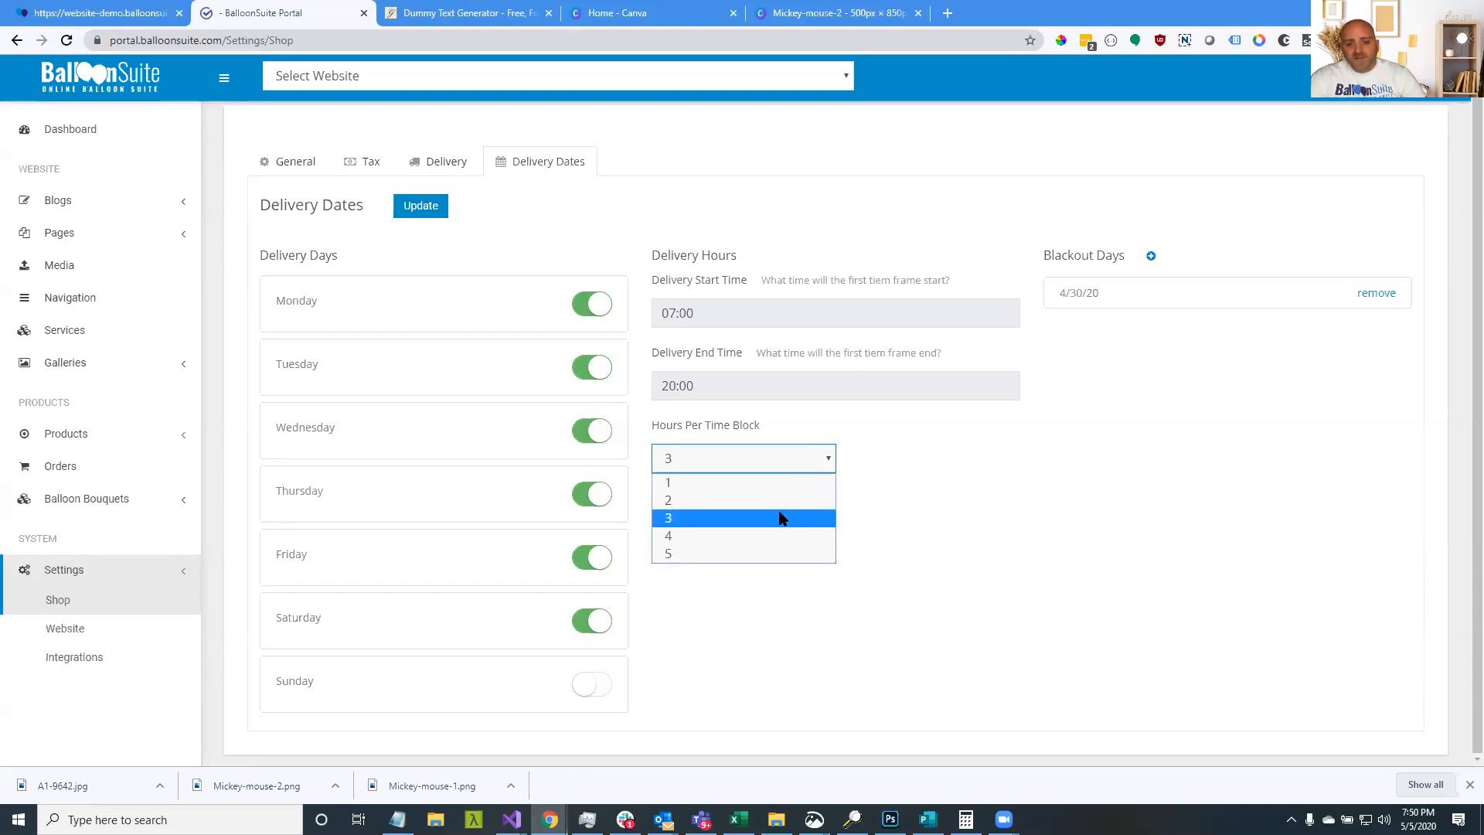
click(782, 518)
click(999, 480)
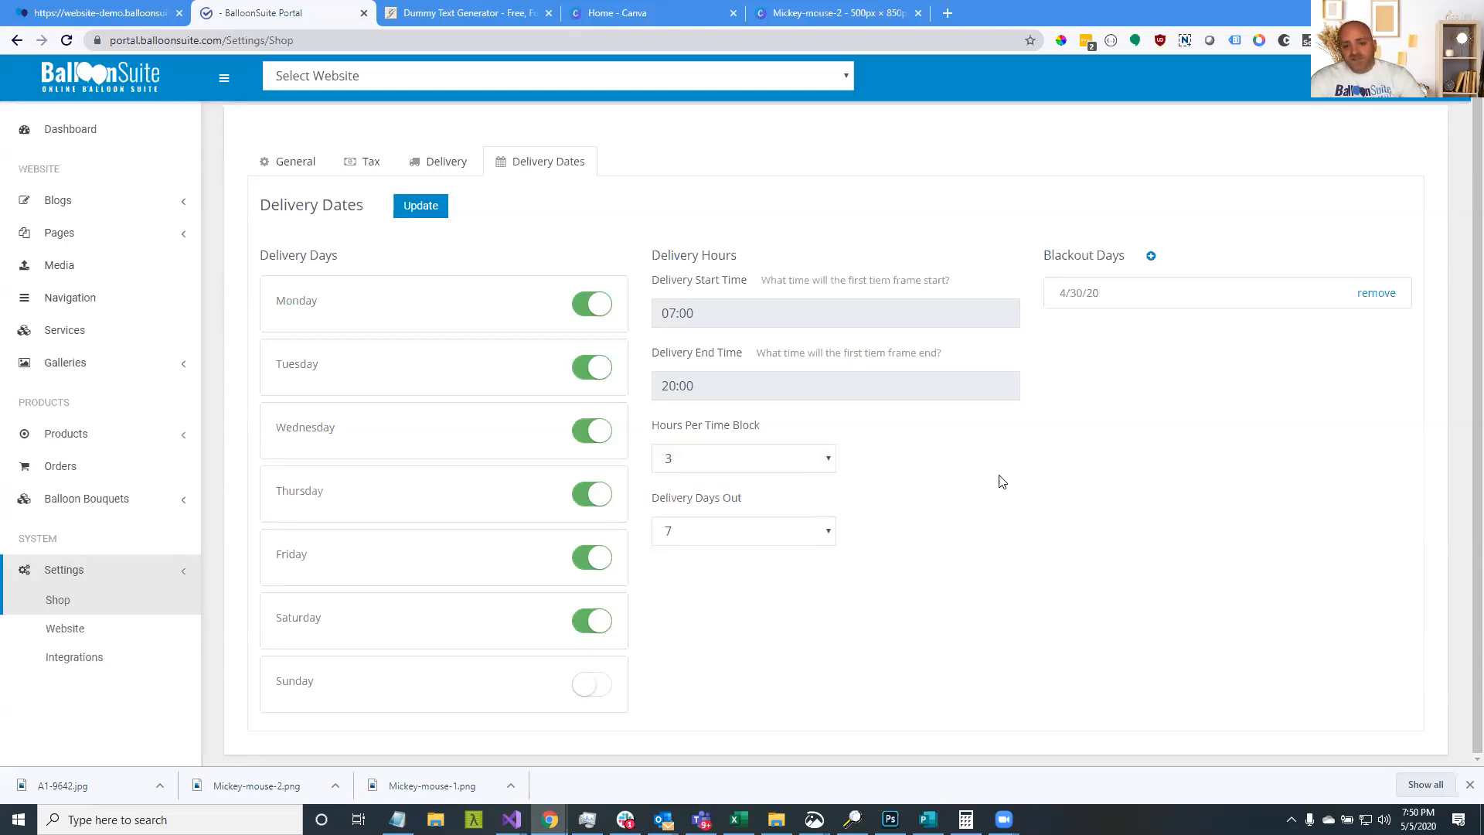
click(827, 459)
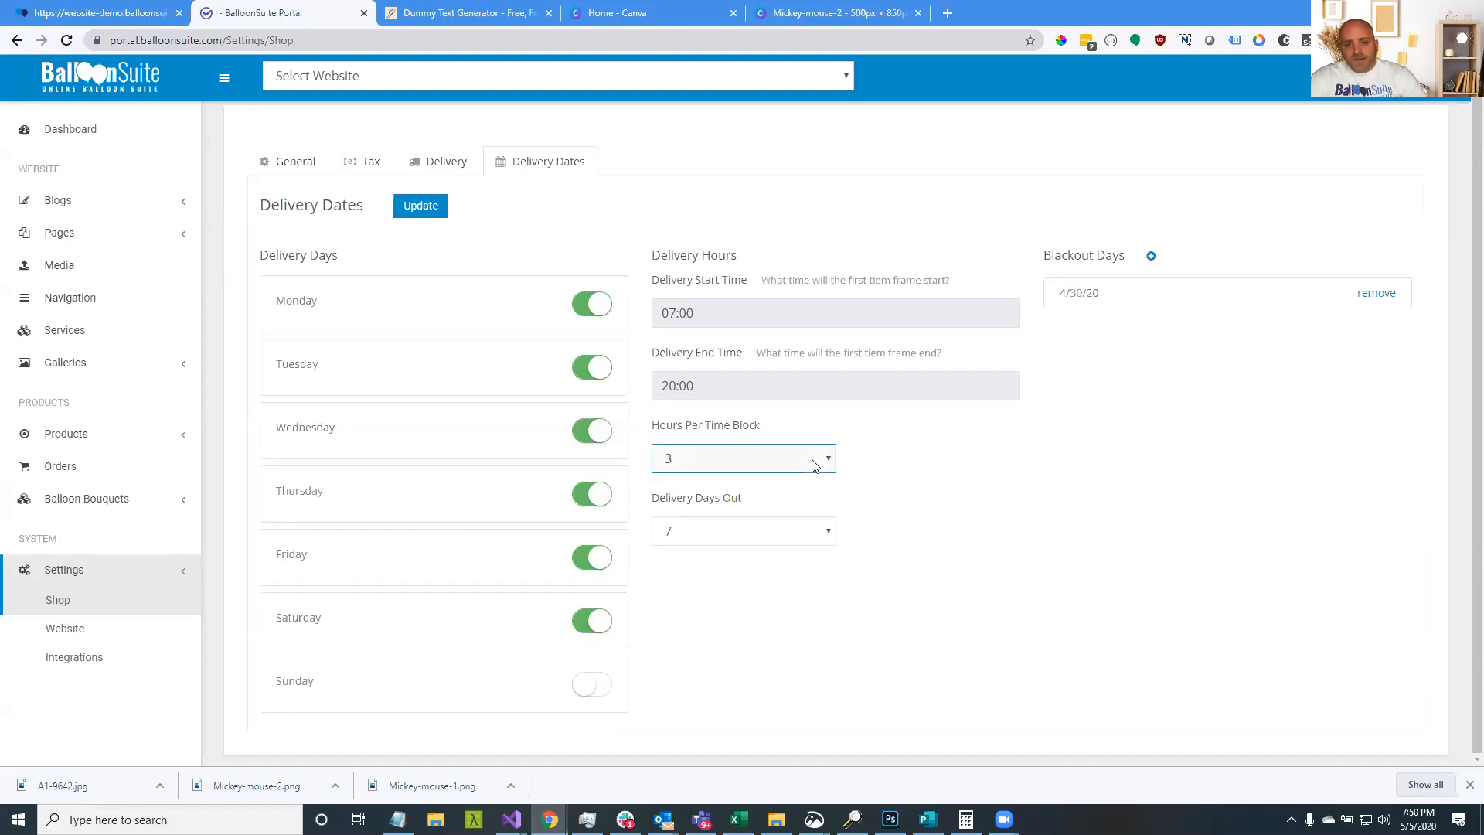
click(806, 515)
click(827, 459)
click(802, 519)
click(908, 452)
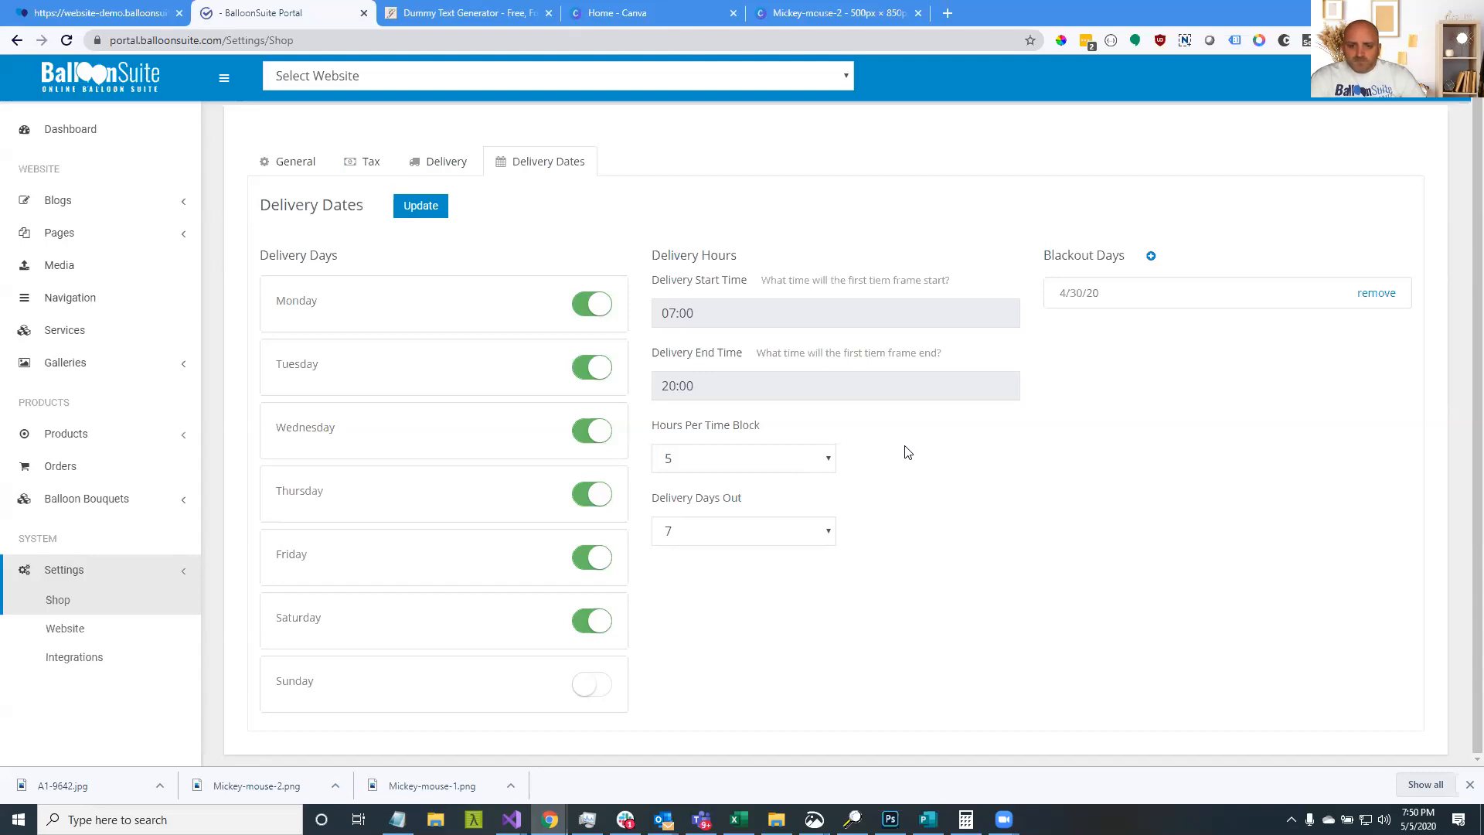
Set Delivery Days Out to 0 and update the delivery date settings
drag(656, 504, 742, 497)
click(1067, 503)
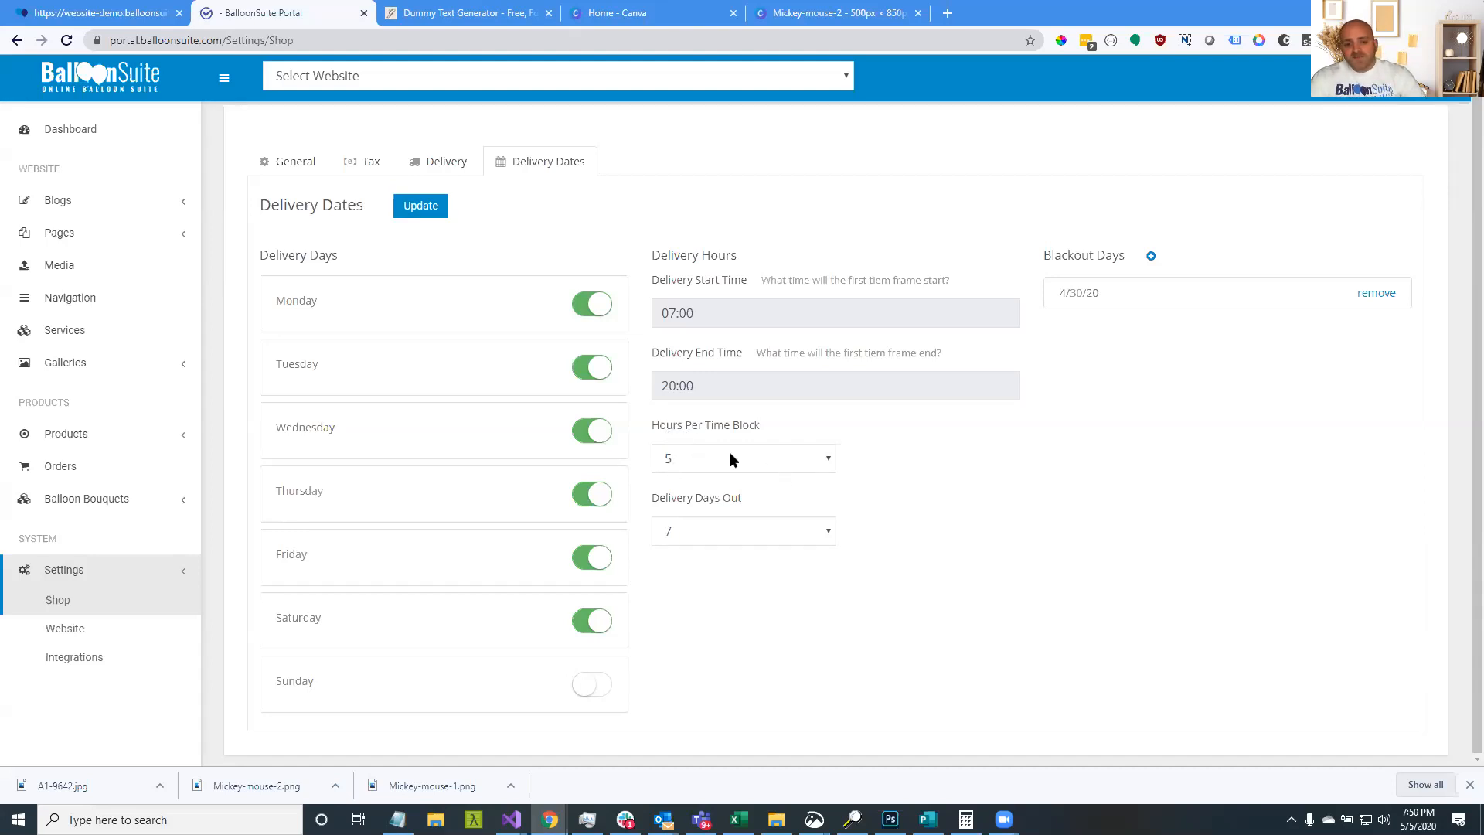
drag(654, 431, 763, 428)
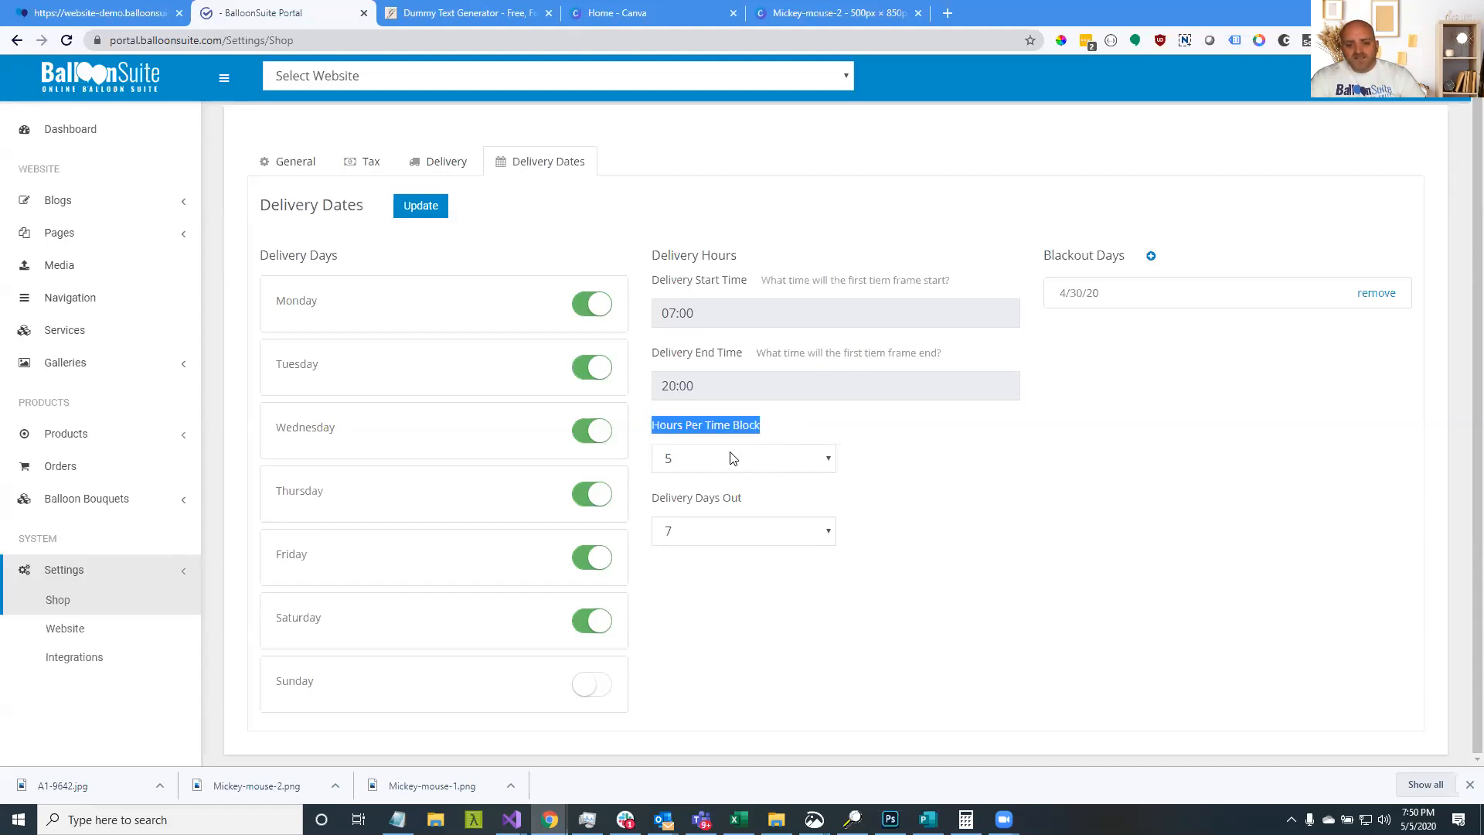
drag(754, 501, 640, 507)
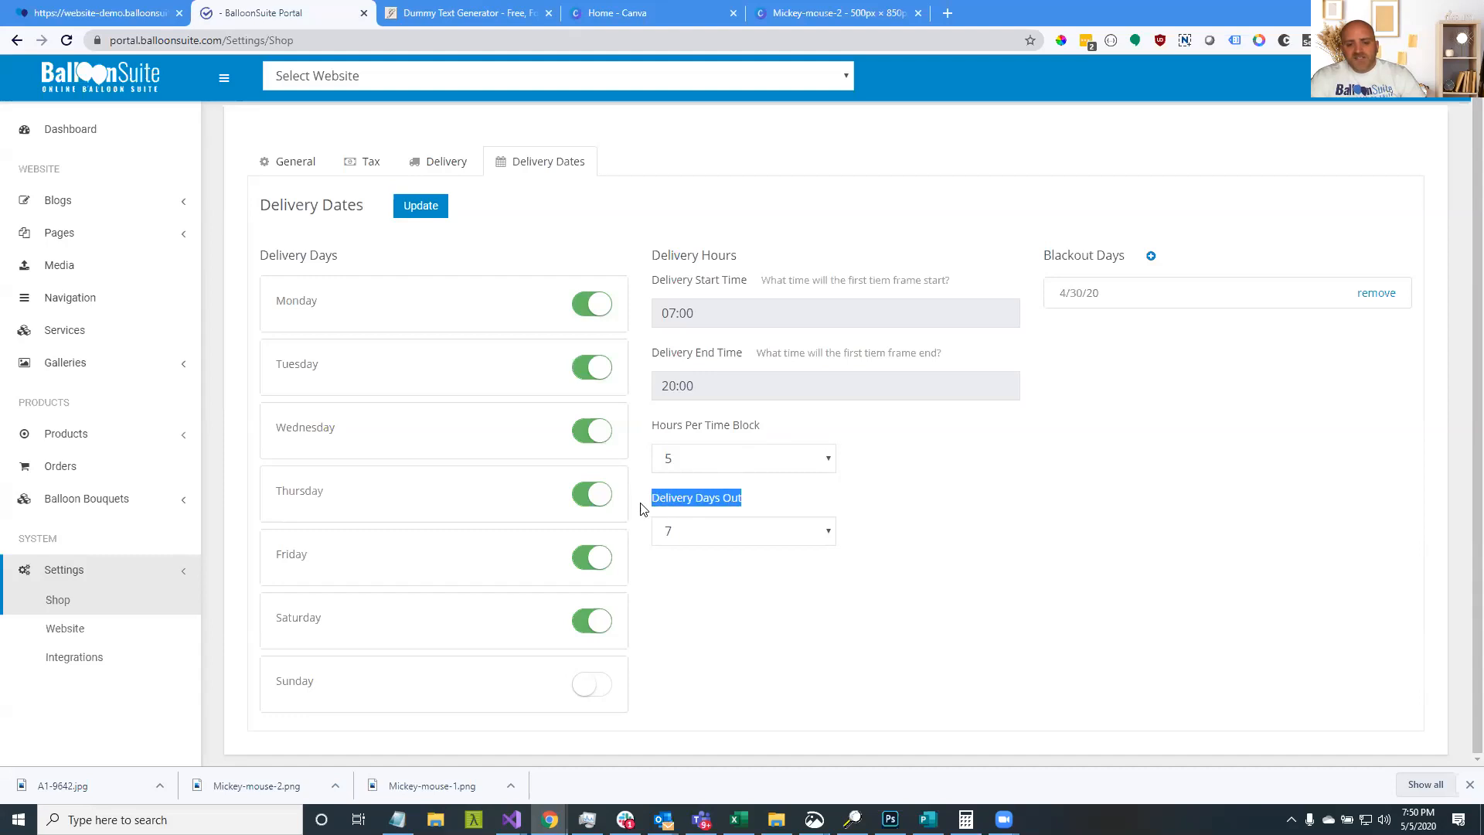
click(691, 534)
click(700, 557)
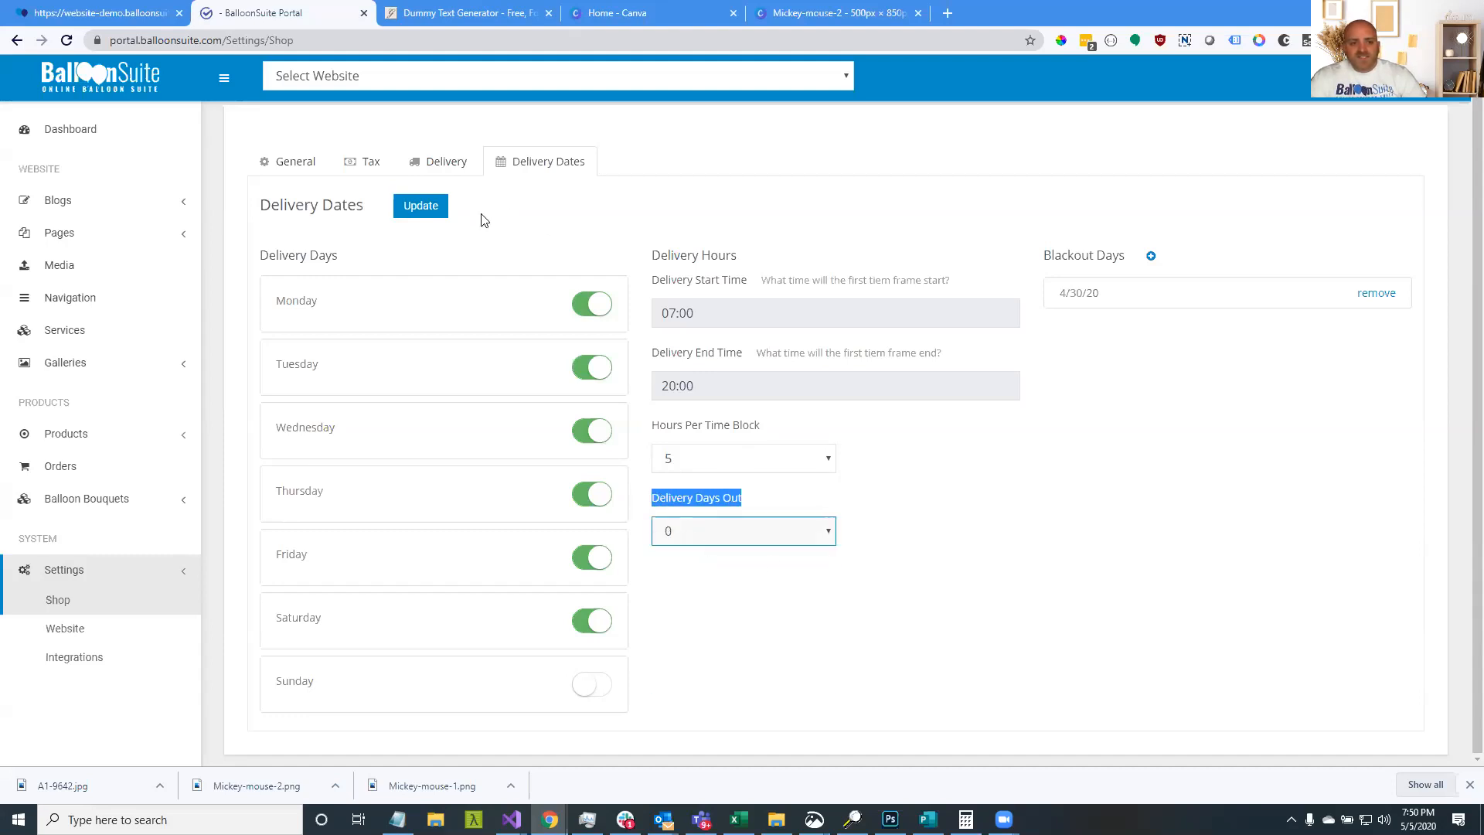
click(430, 211)
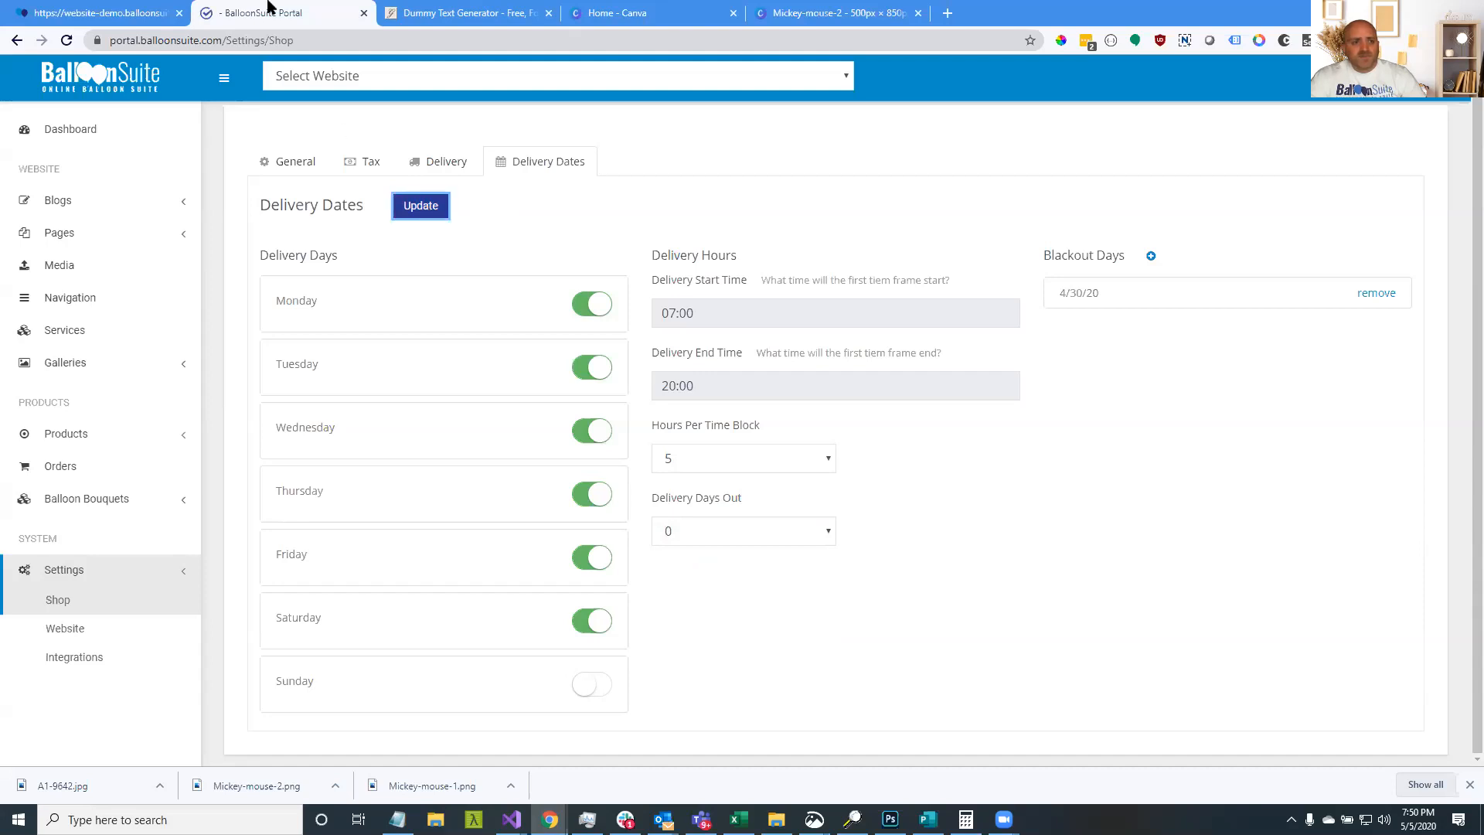
Reload the storefront checkout and pick May 6 as the delivery date
click(96, 14)
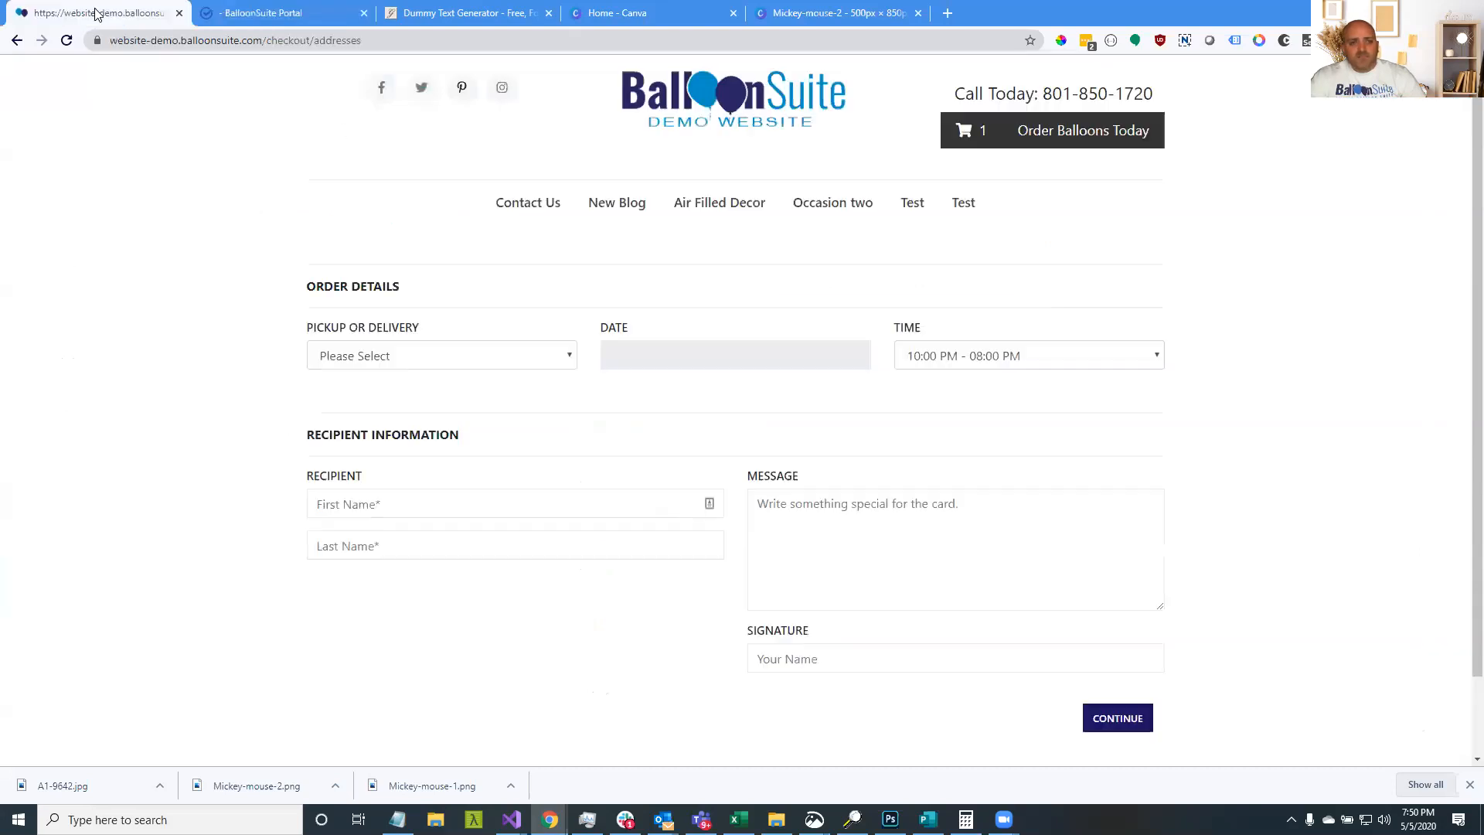
click(67, 41)
click(672, 361)
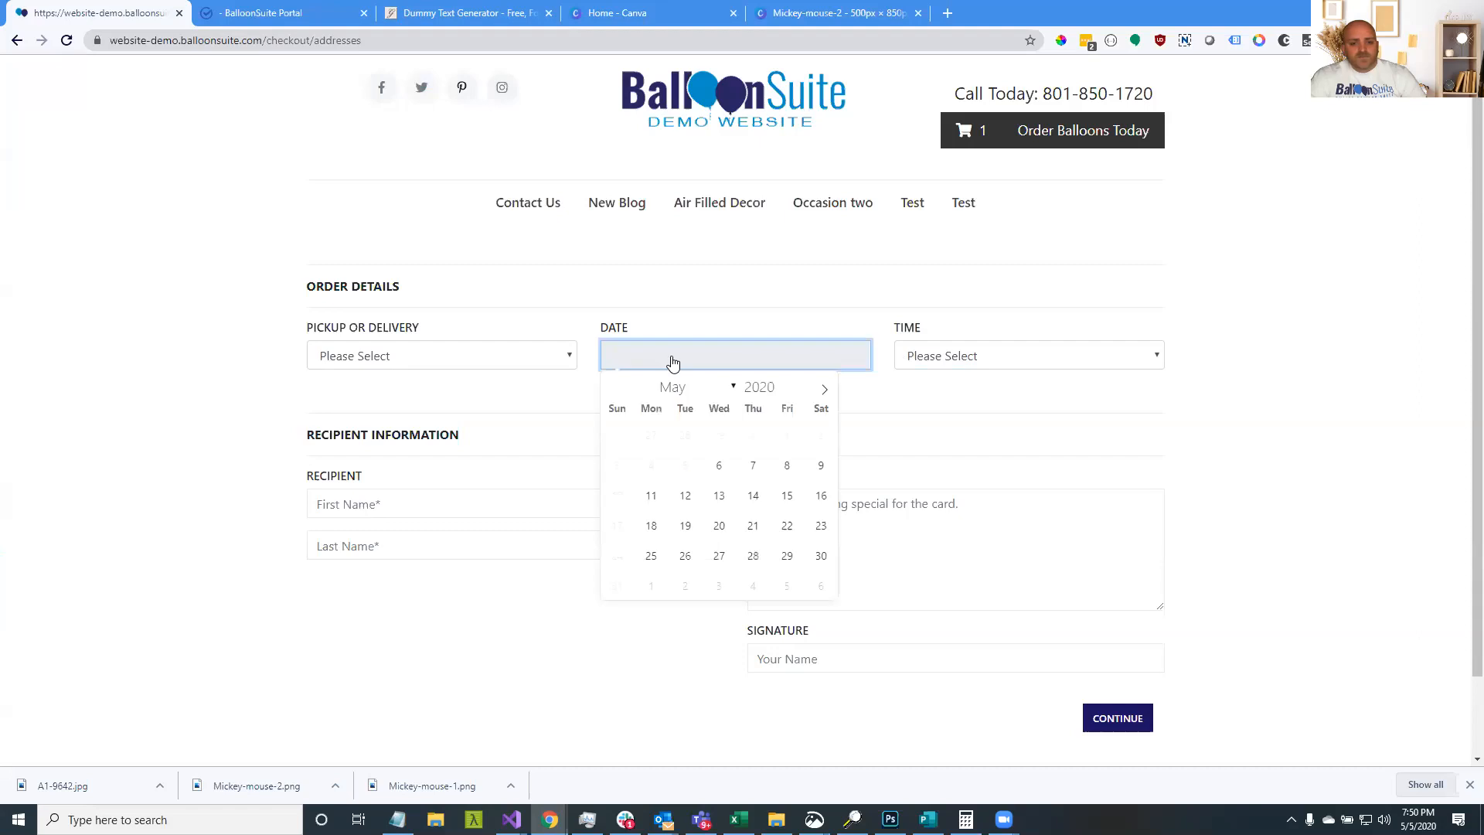
click(719, 466)
Set Delivery Days Out to 1 in the Portal and save the delivery date settings
click(310, 14)
click(746, 527)
click(743, 569)
click(416, 207)
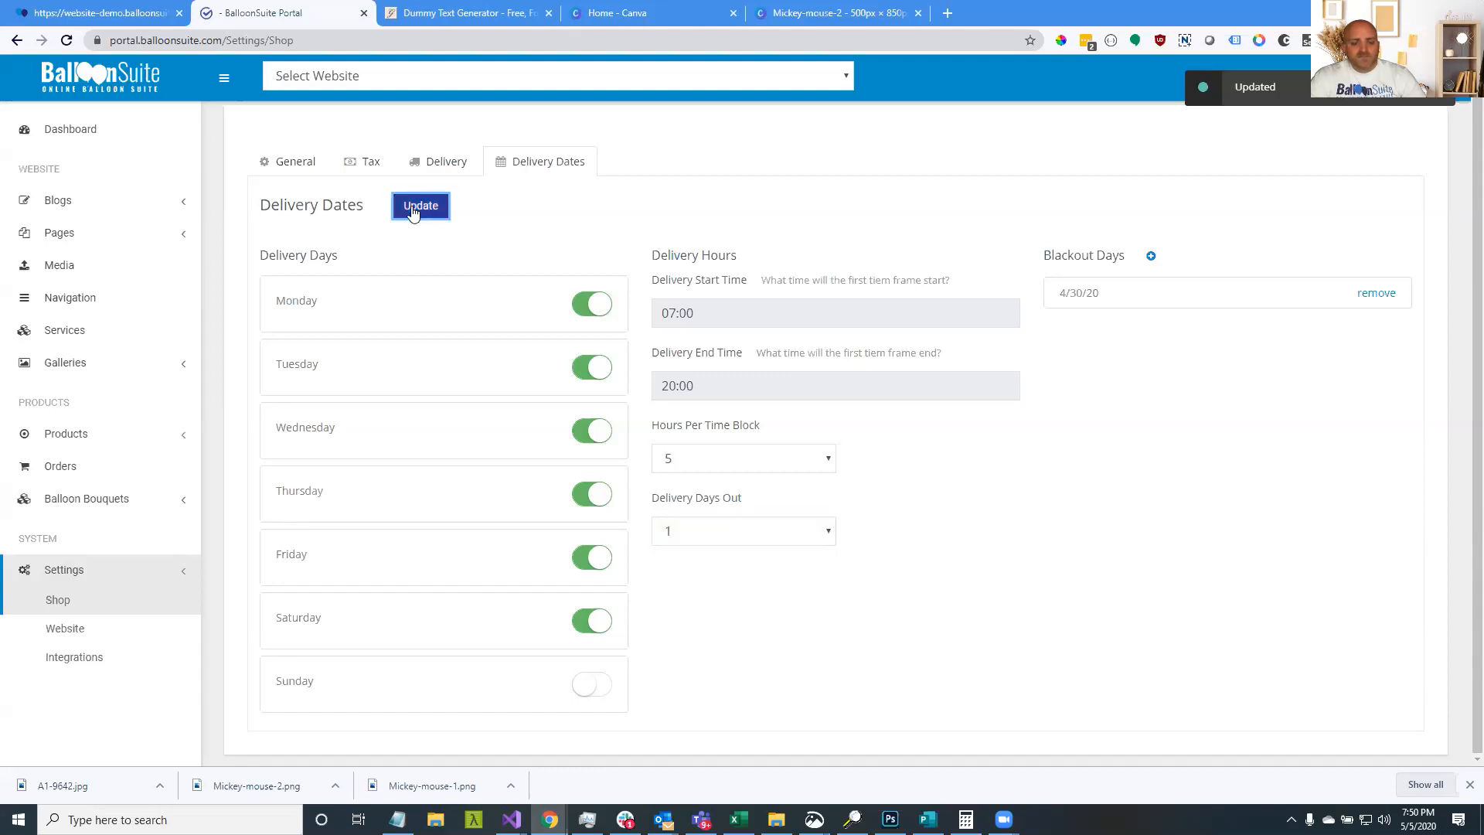
Reload the checkout and reopen the delivery date calendar to check available dates
click(135, 13)
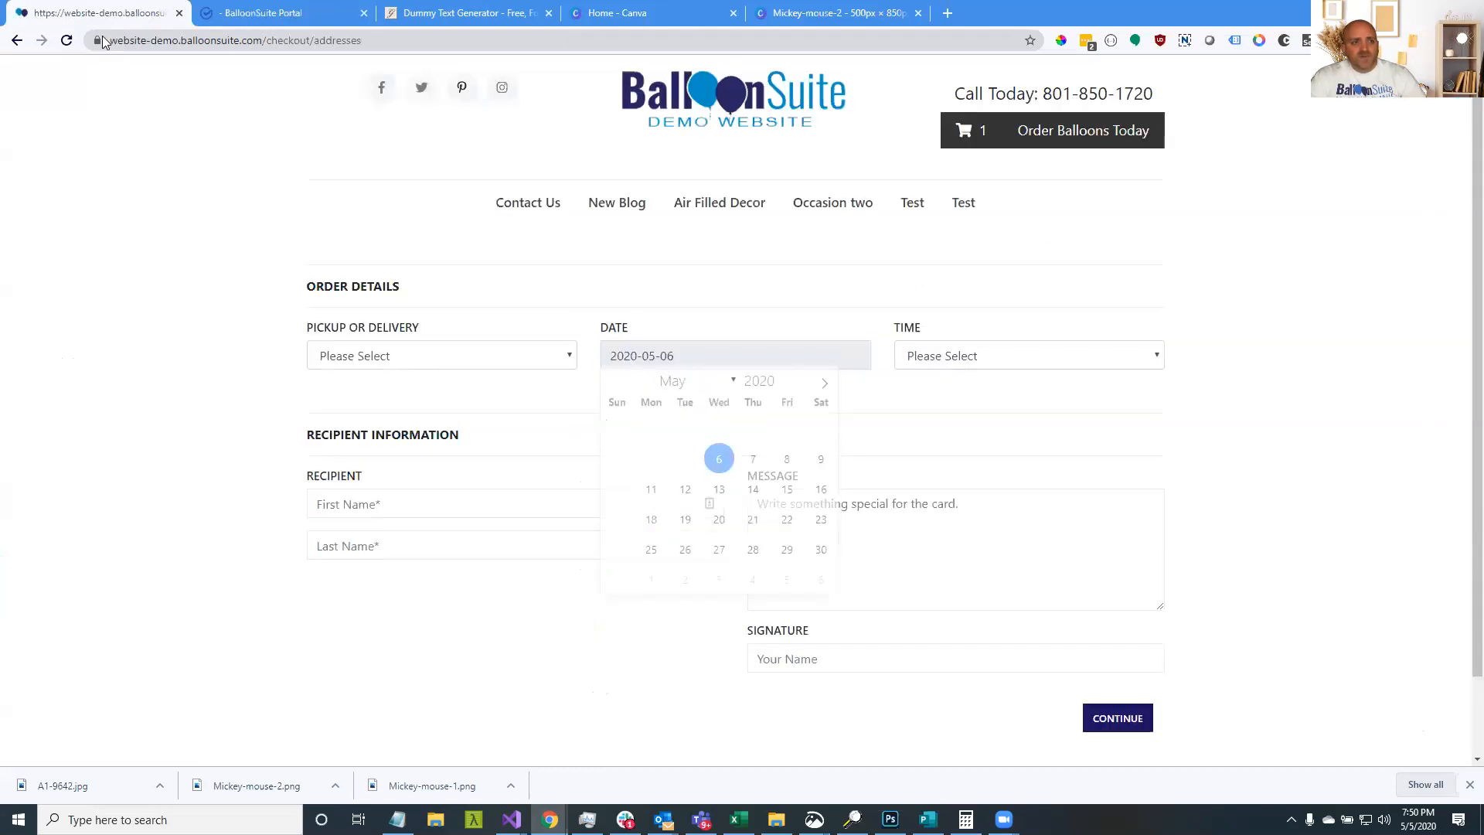
click(67, 41)
click(722, 362)
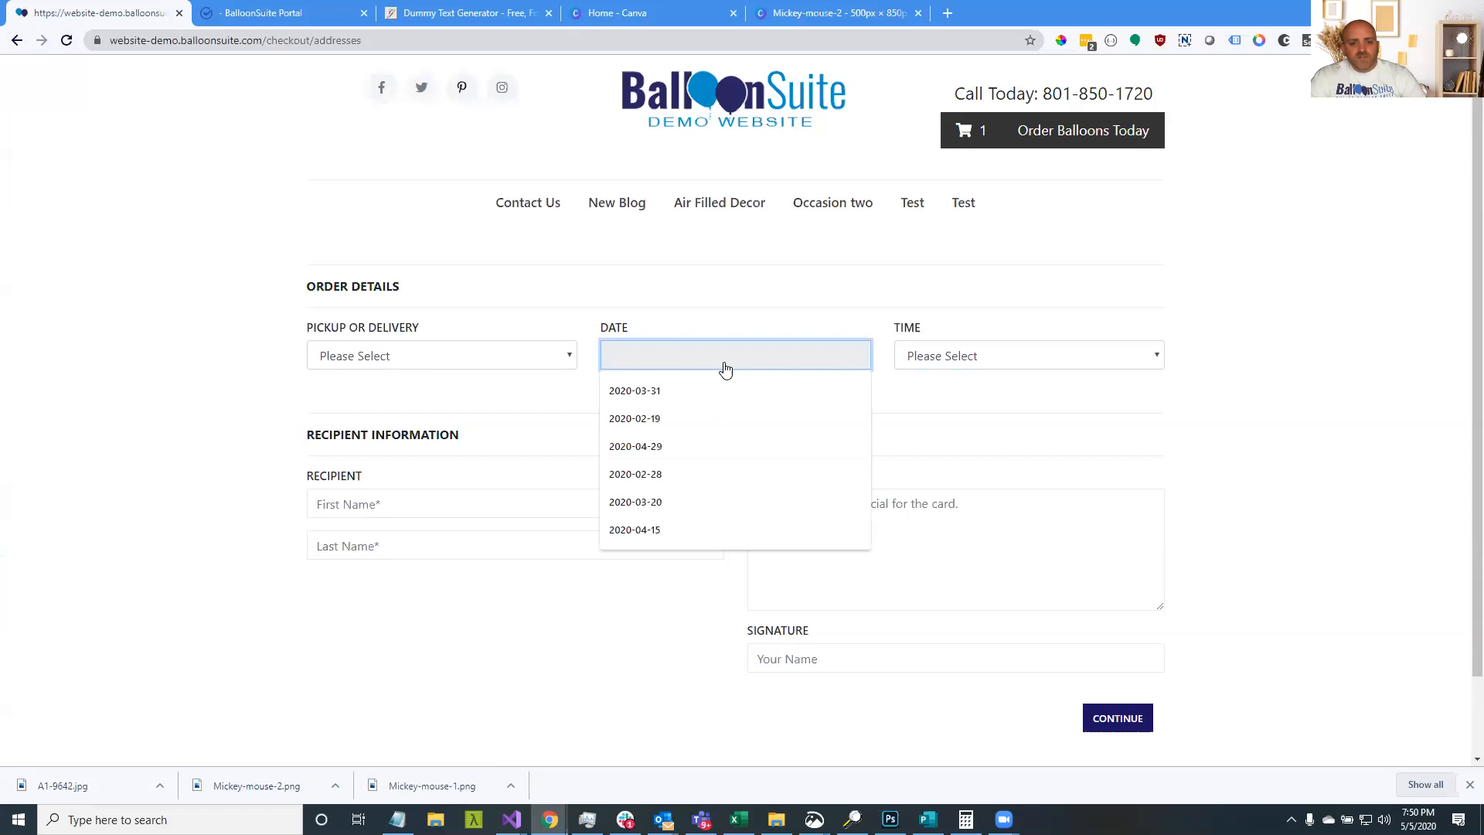
click(685, 361)
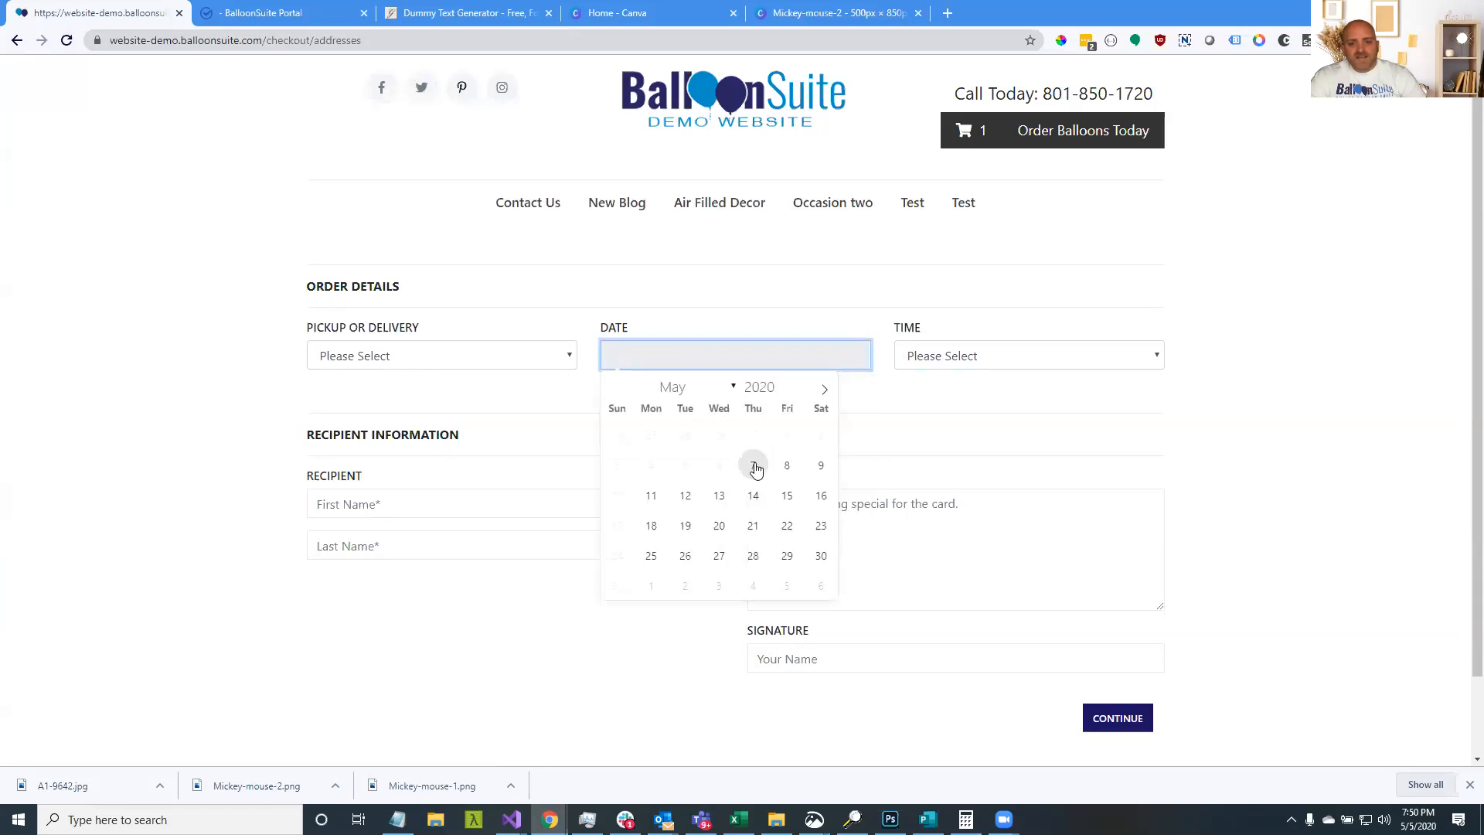
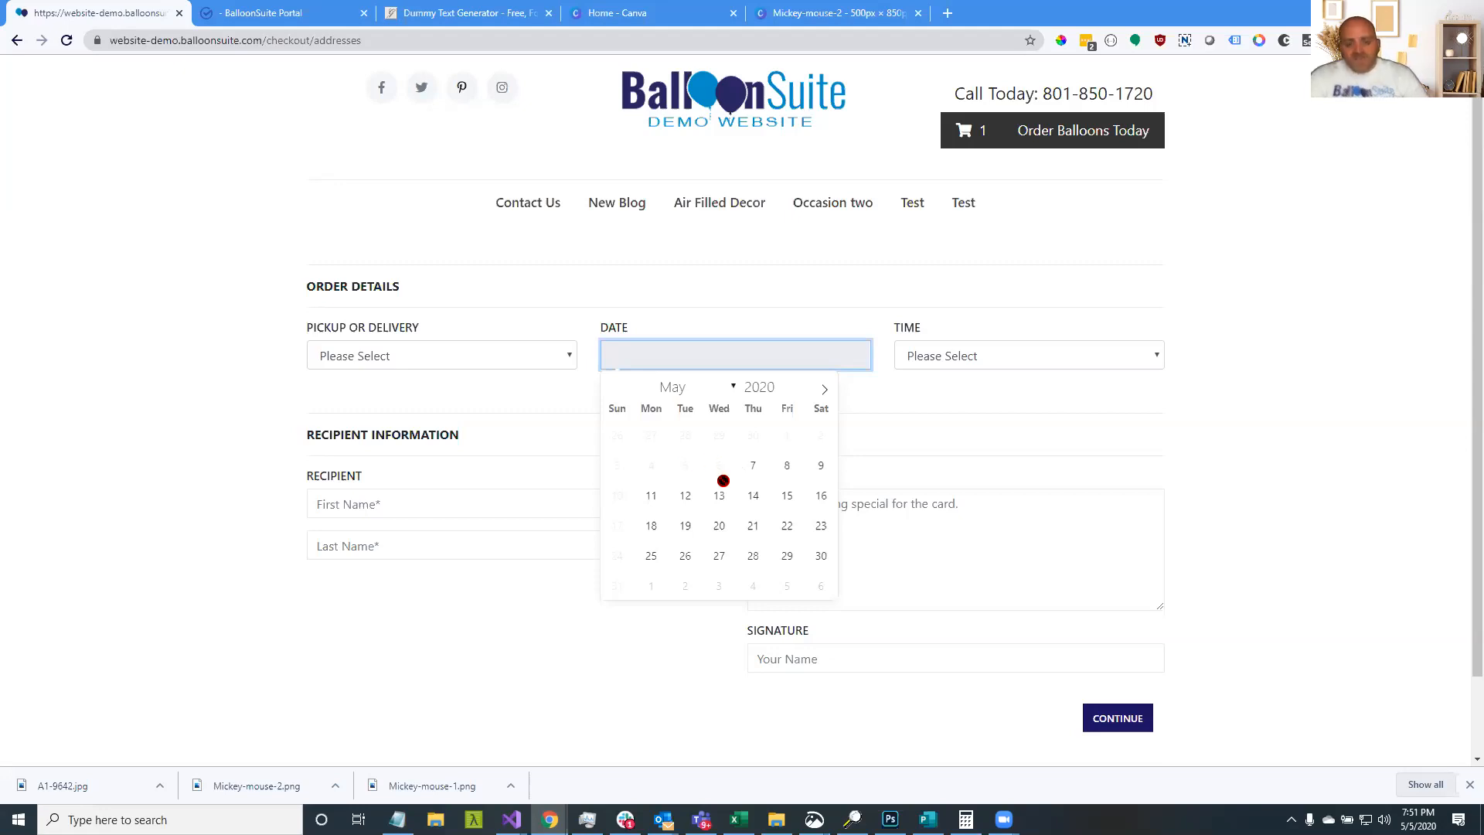
Choose Delivery at checkout and autofill the recipient and address from saved details
click(941, 404)
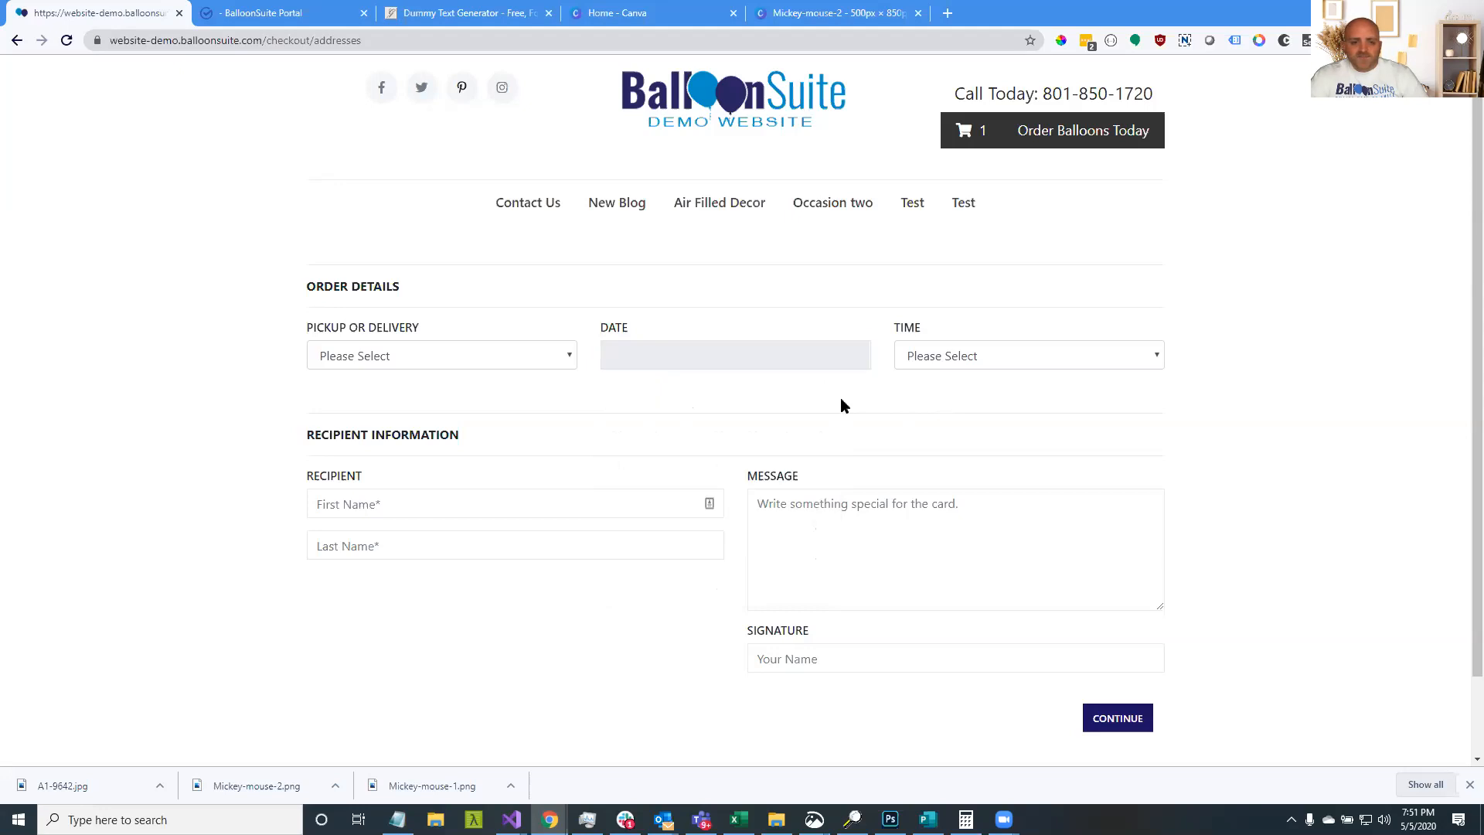
click(513, 360)
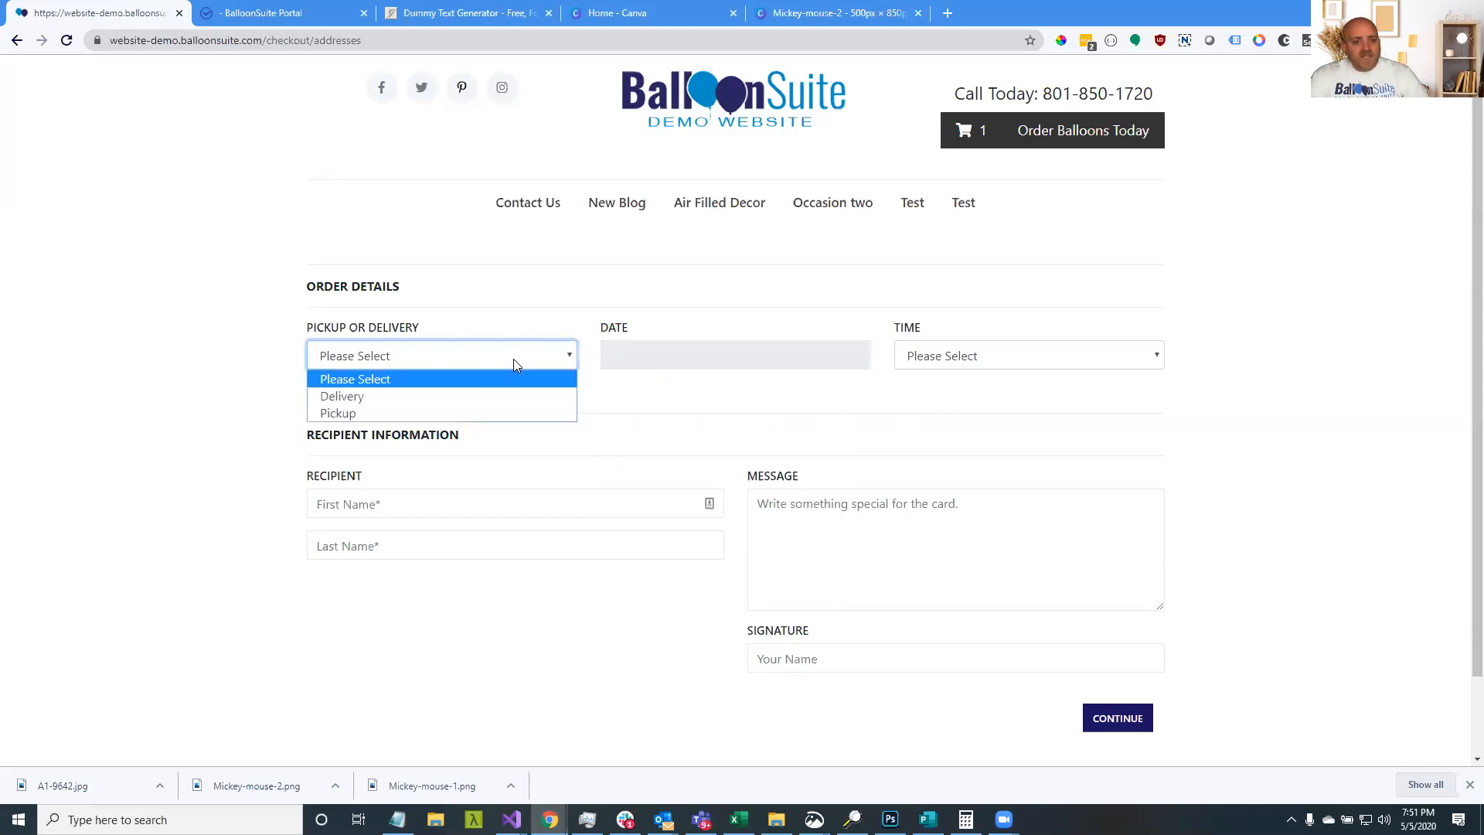
click(468, 397)
click(424, 502)
click(409, 547)
scroll(576, 551, down, 2)
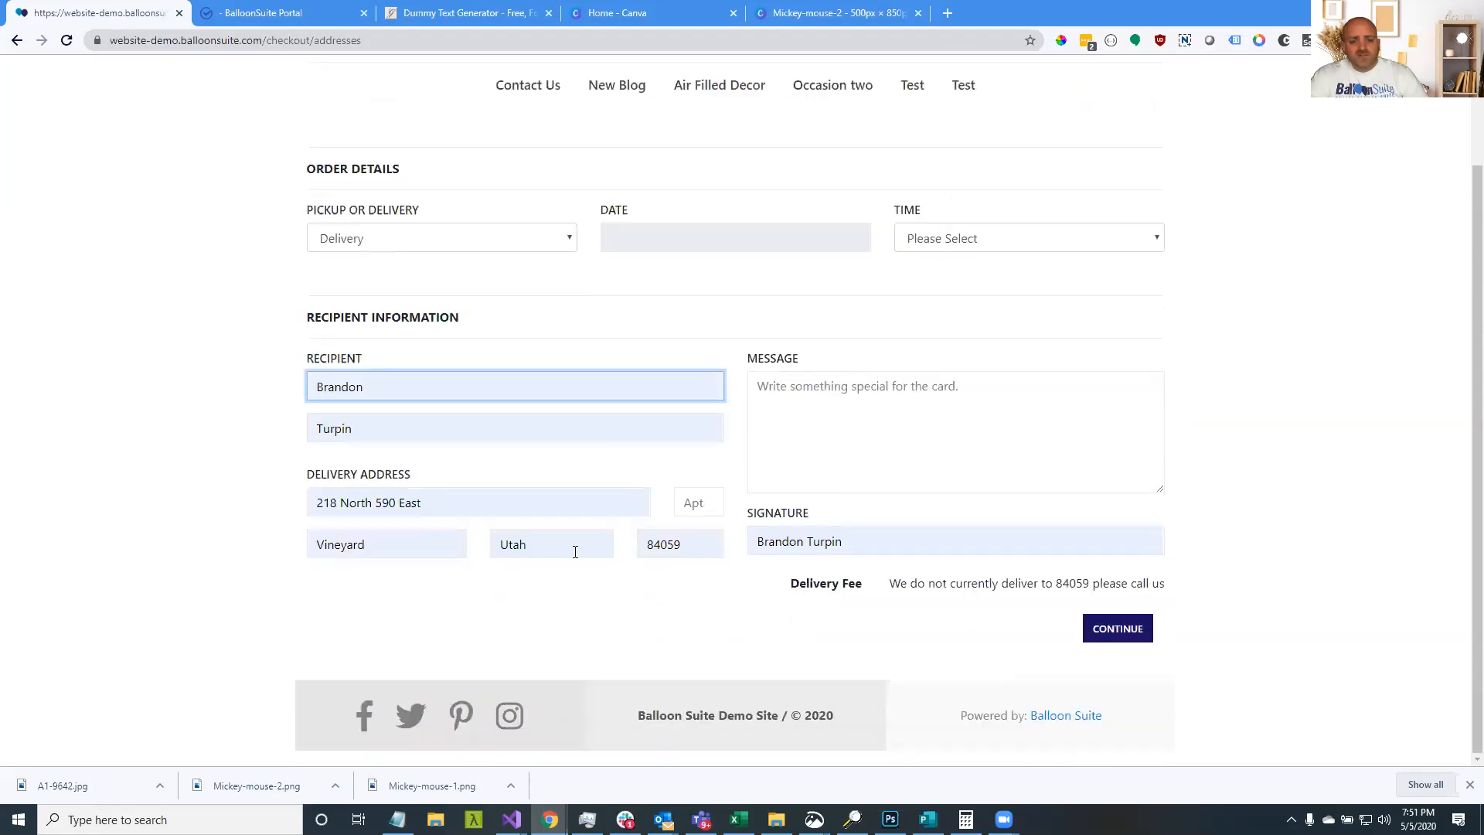
Replace the unserved ZIP with 12345 so the checkout shows a 12.00 delivery fee
drag(1022, 591, 1095, 587)
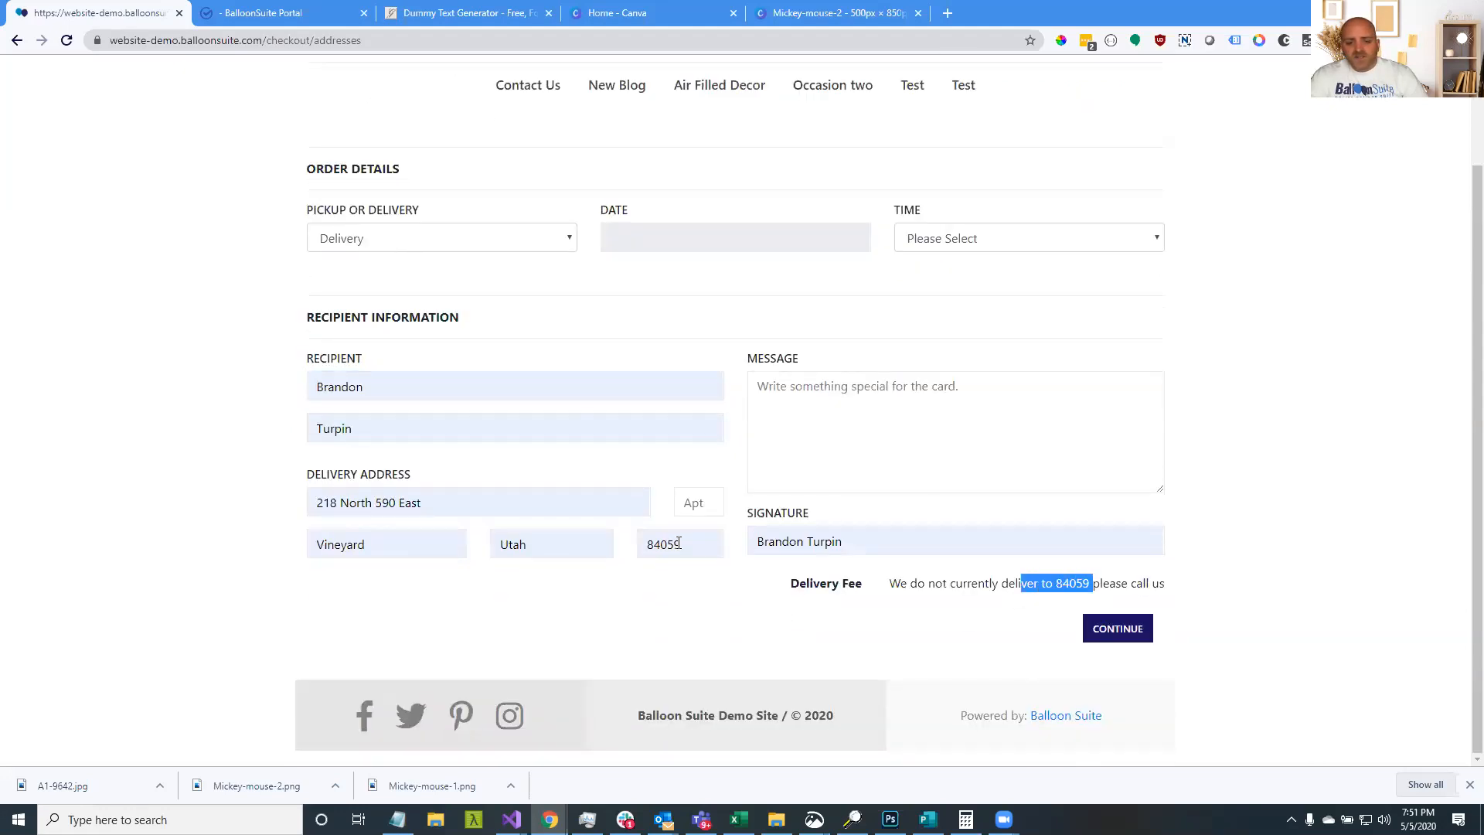
drag(686, 546, 631, 545)
text(12345)
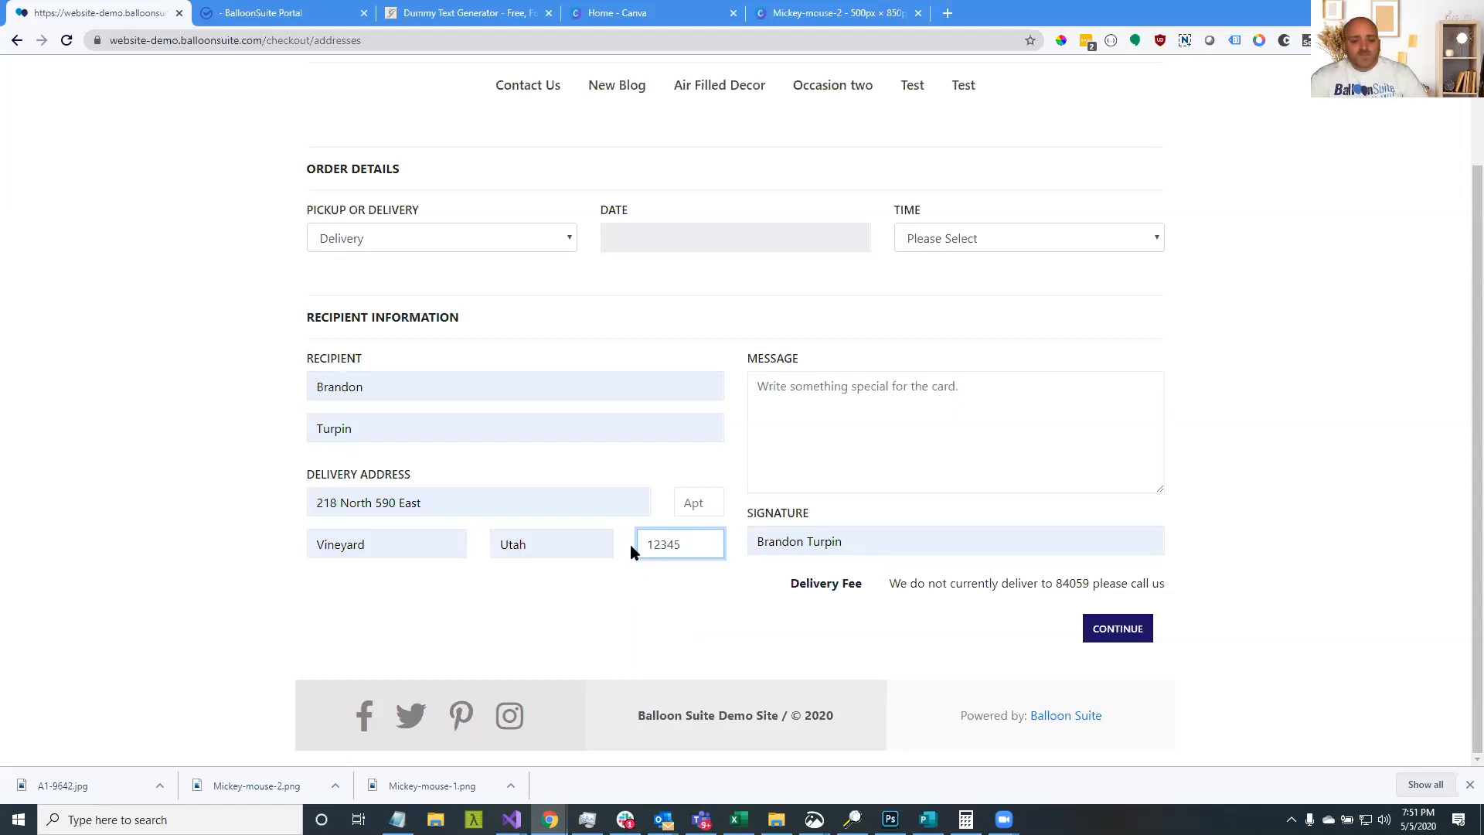
click(654, 602)
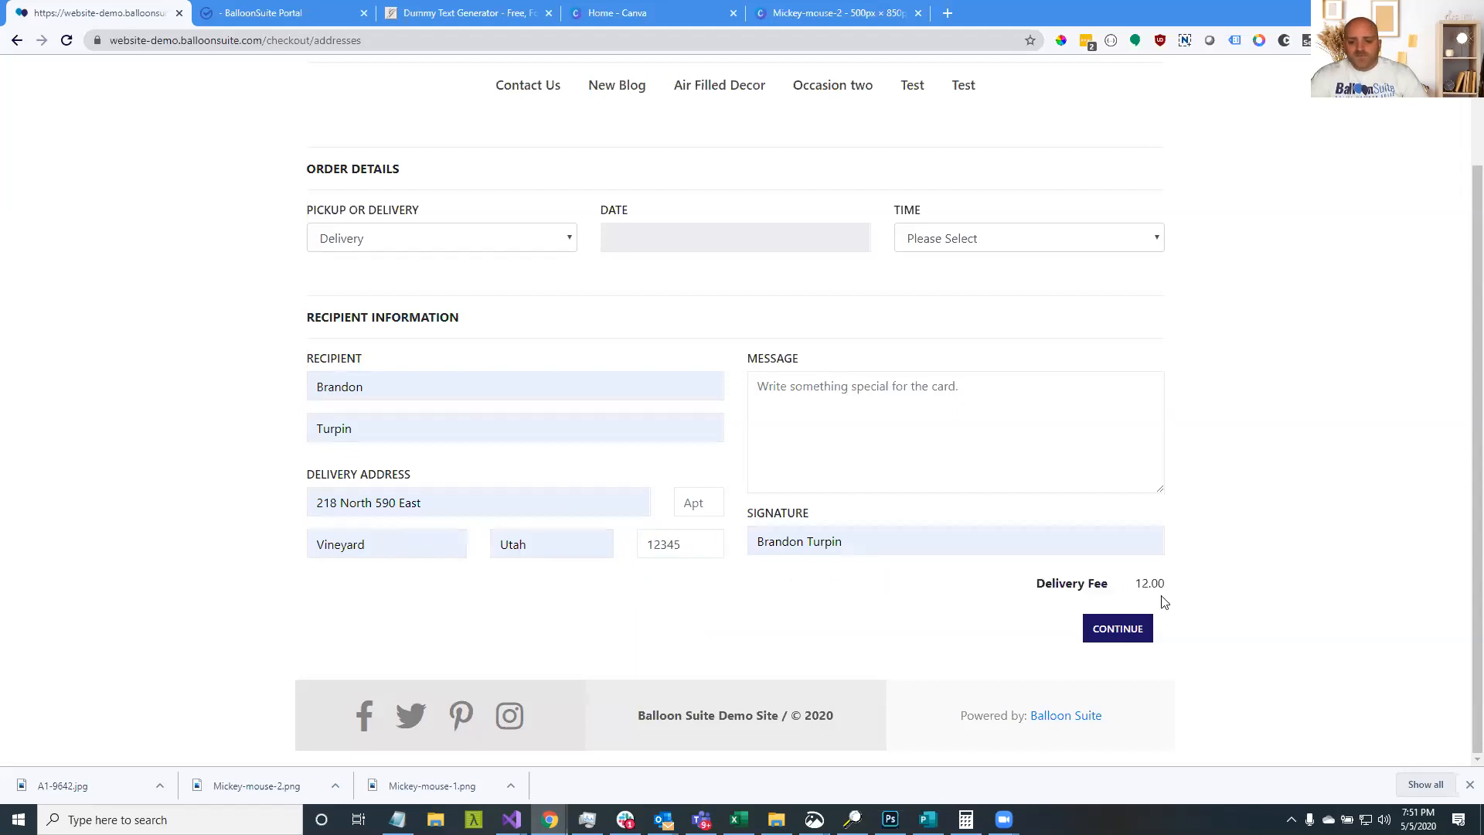
drag(1142, 583, 1047, 587)
drag(652, 546, 682, 545)
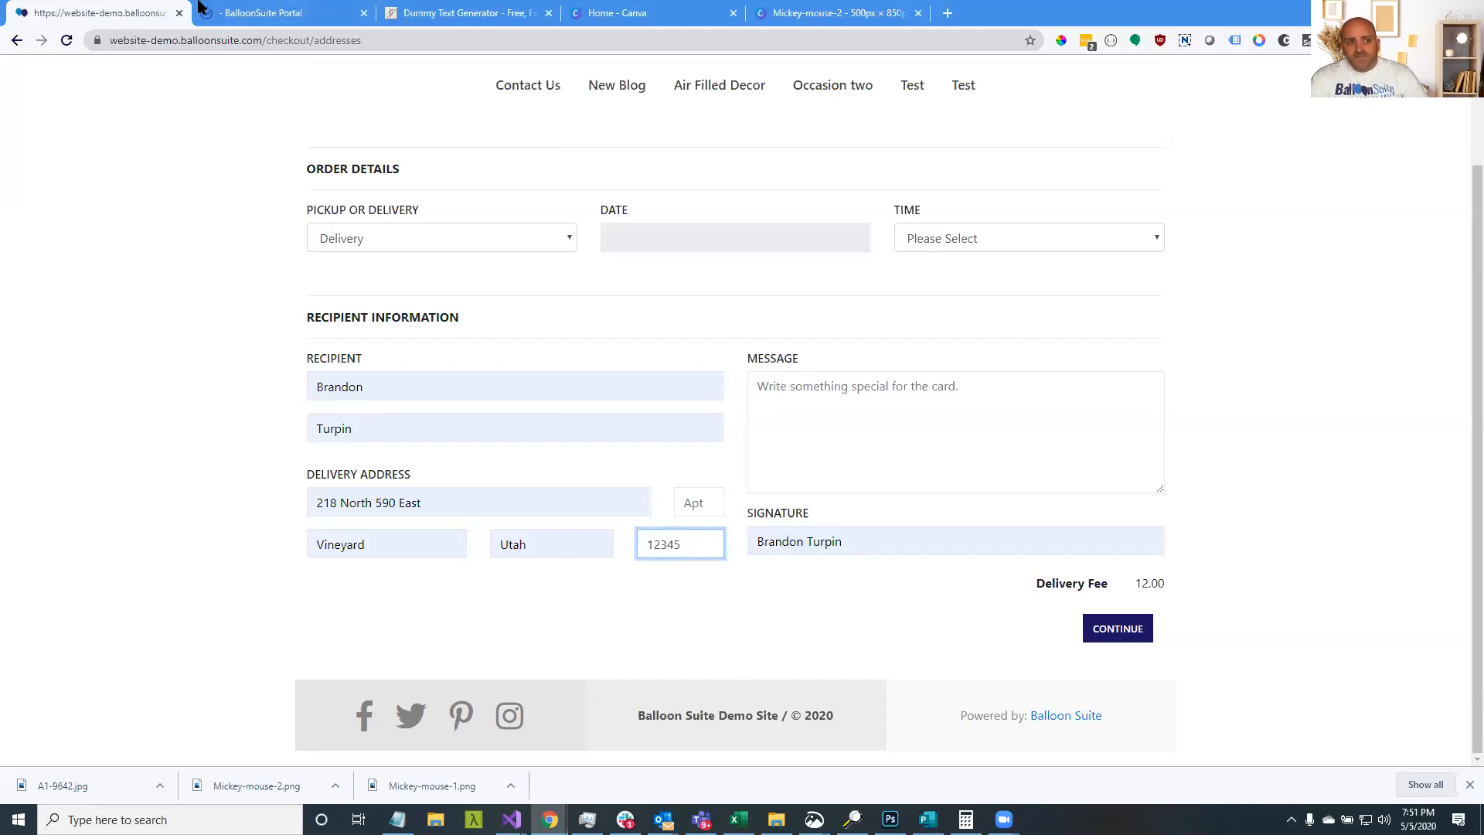
click(235, 13)
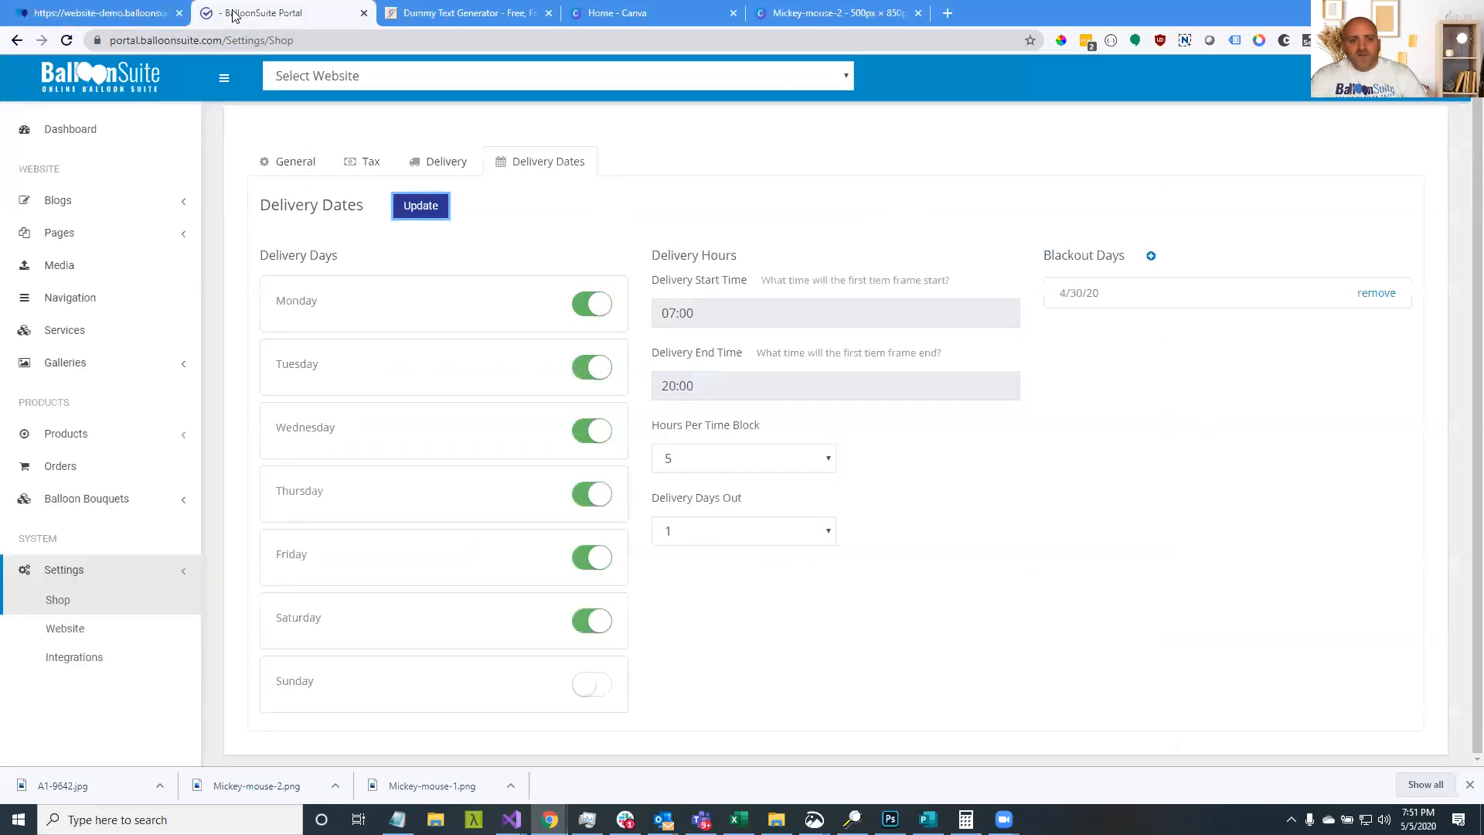
Start a new delivery area named Area One with ZIPs 84651, 20457, 45785 and 55568
click(437, 164)
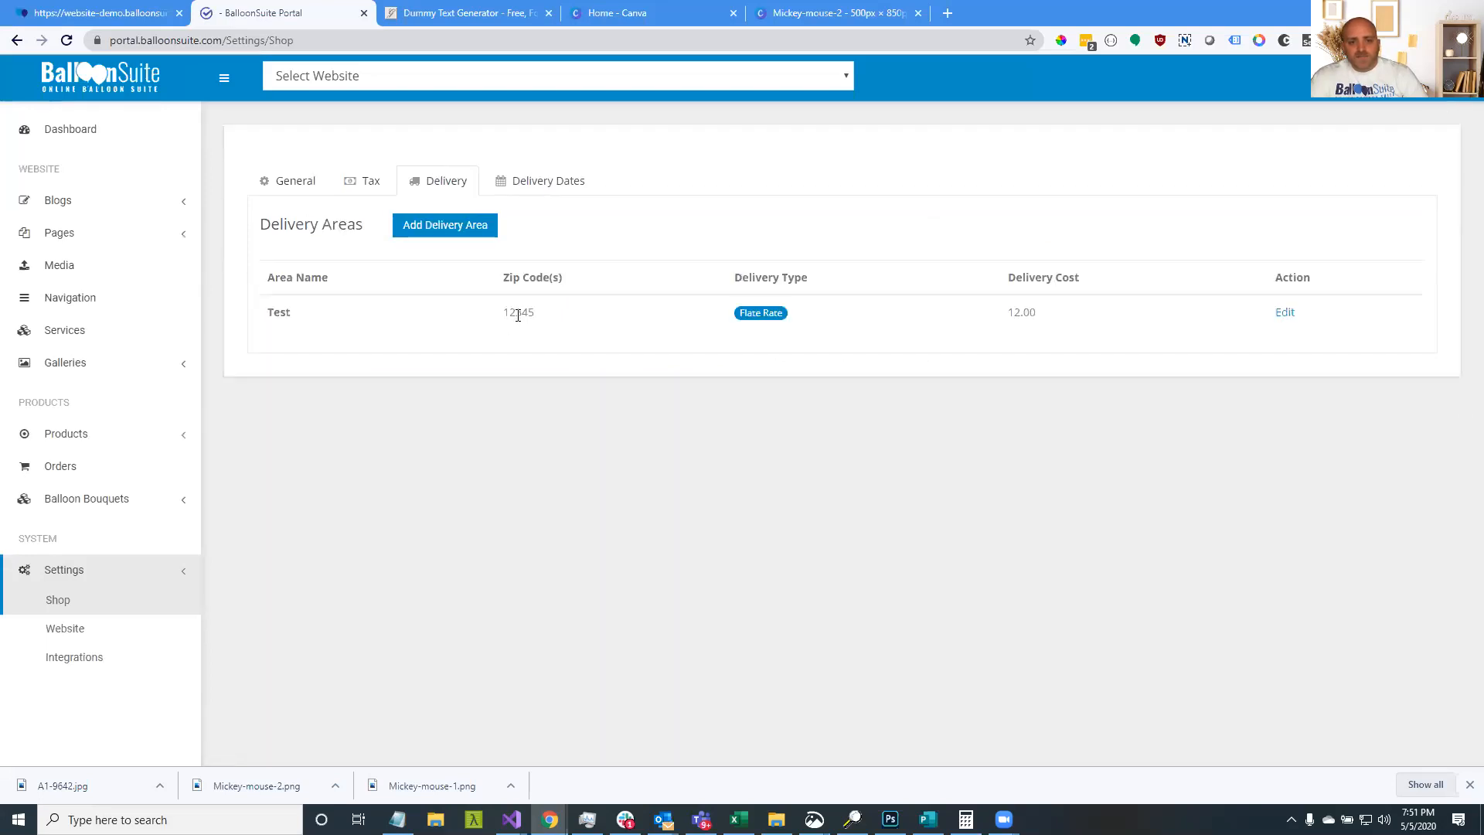
click(460, 229)
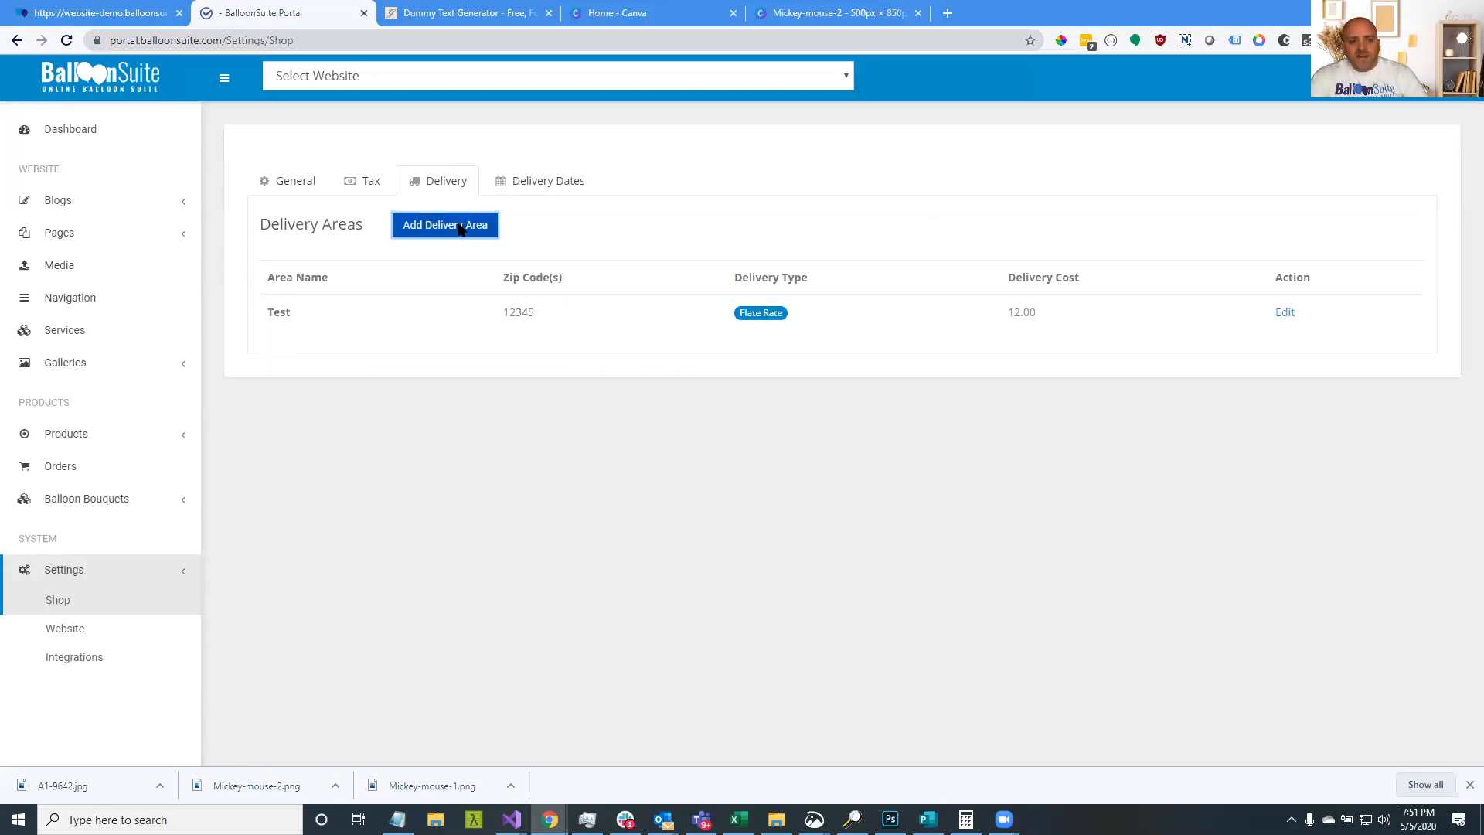
click(653, 195)
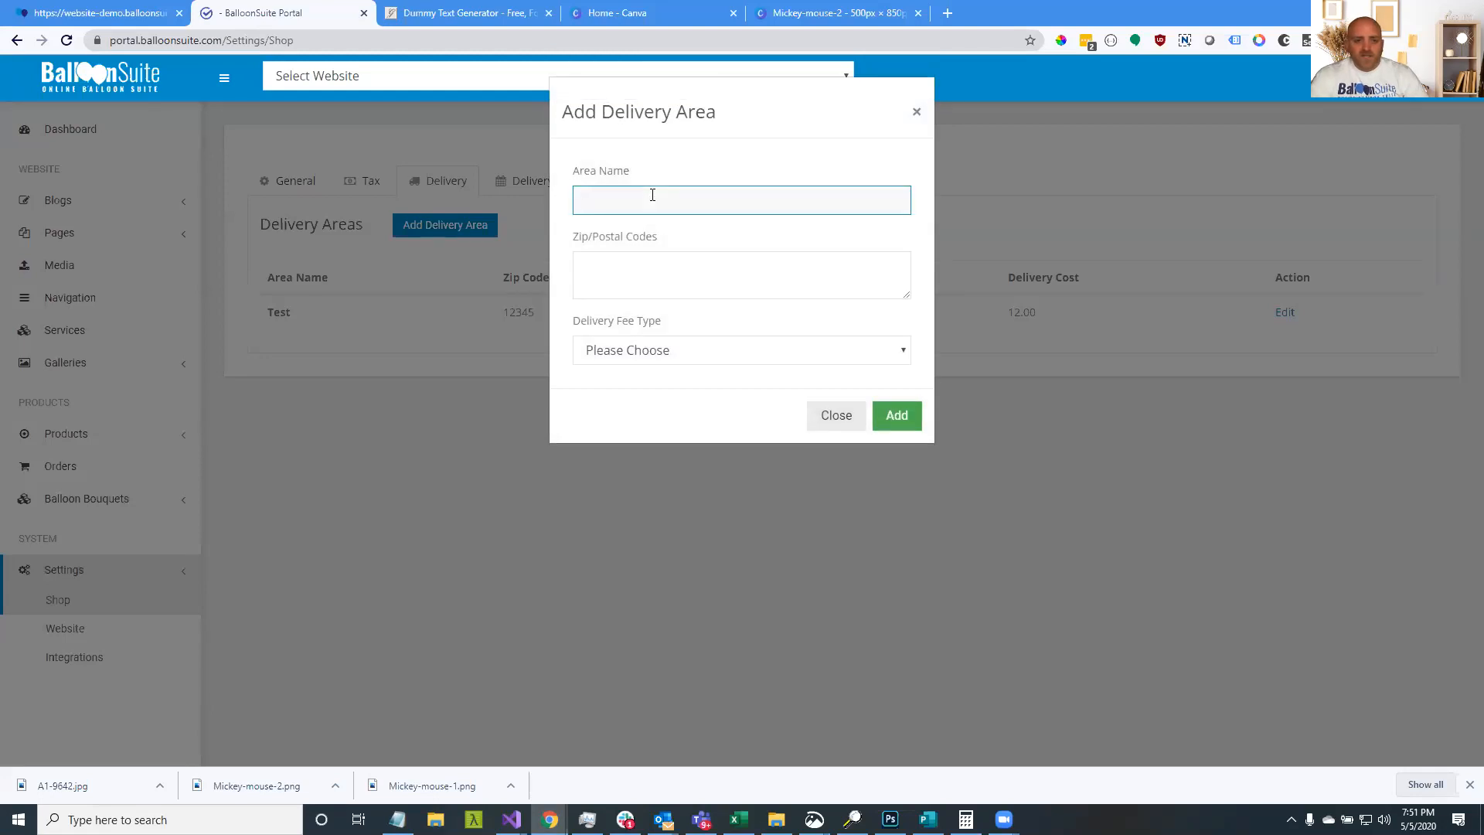
text(Areaa On)
key(BackSpace)
key(BackSpace)
key(BackSpace)
key(BackSpace)
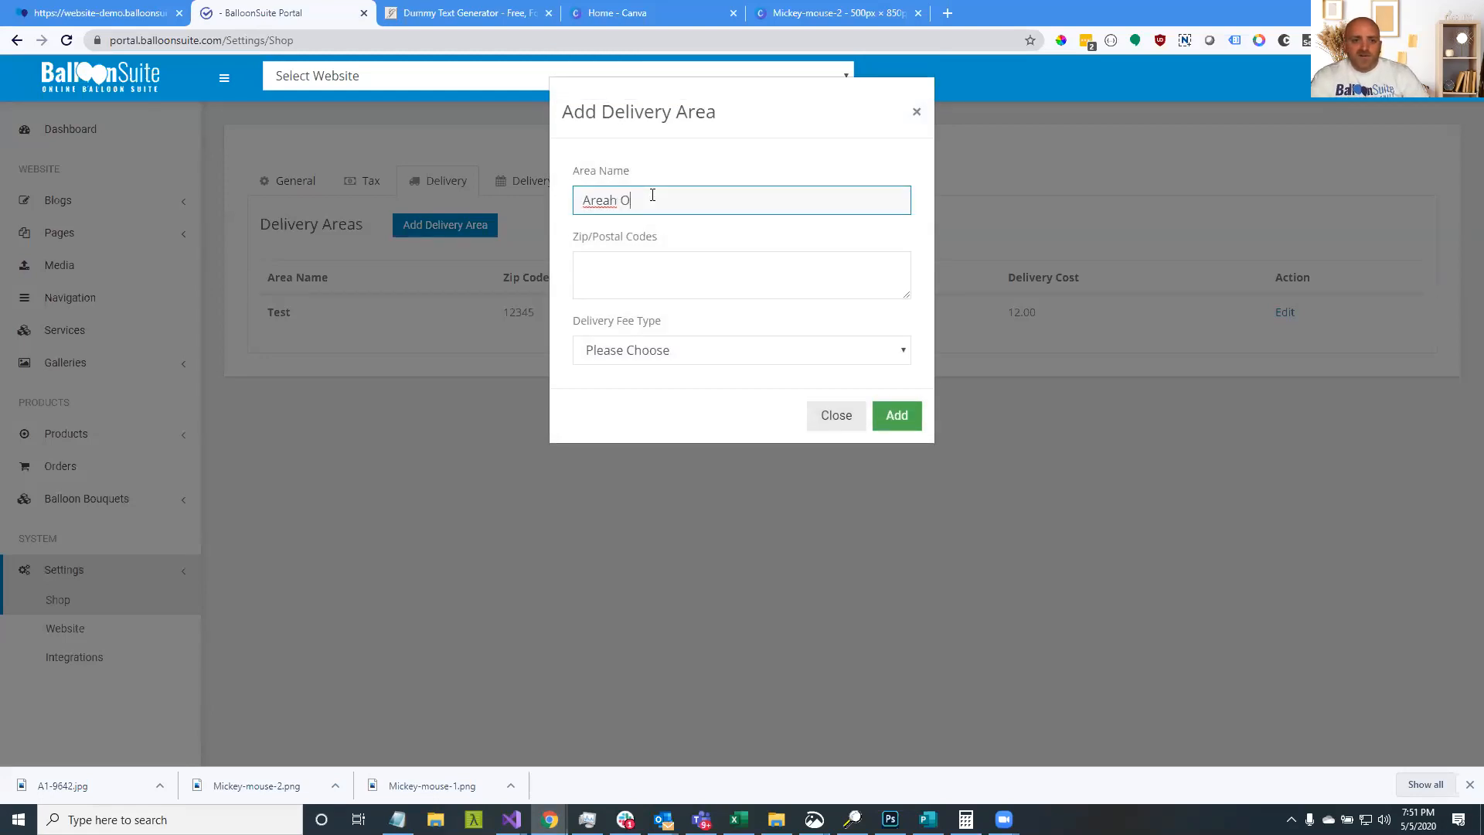
text(One)
key(Tab)
text(846514)
key(BackSpace)
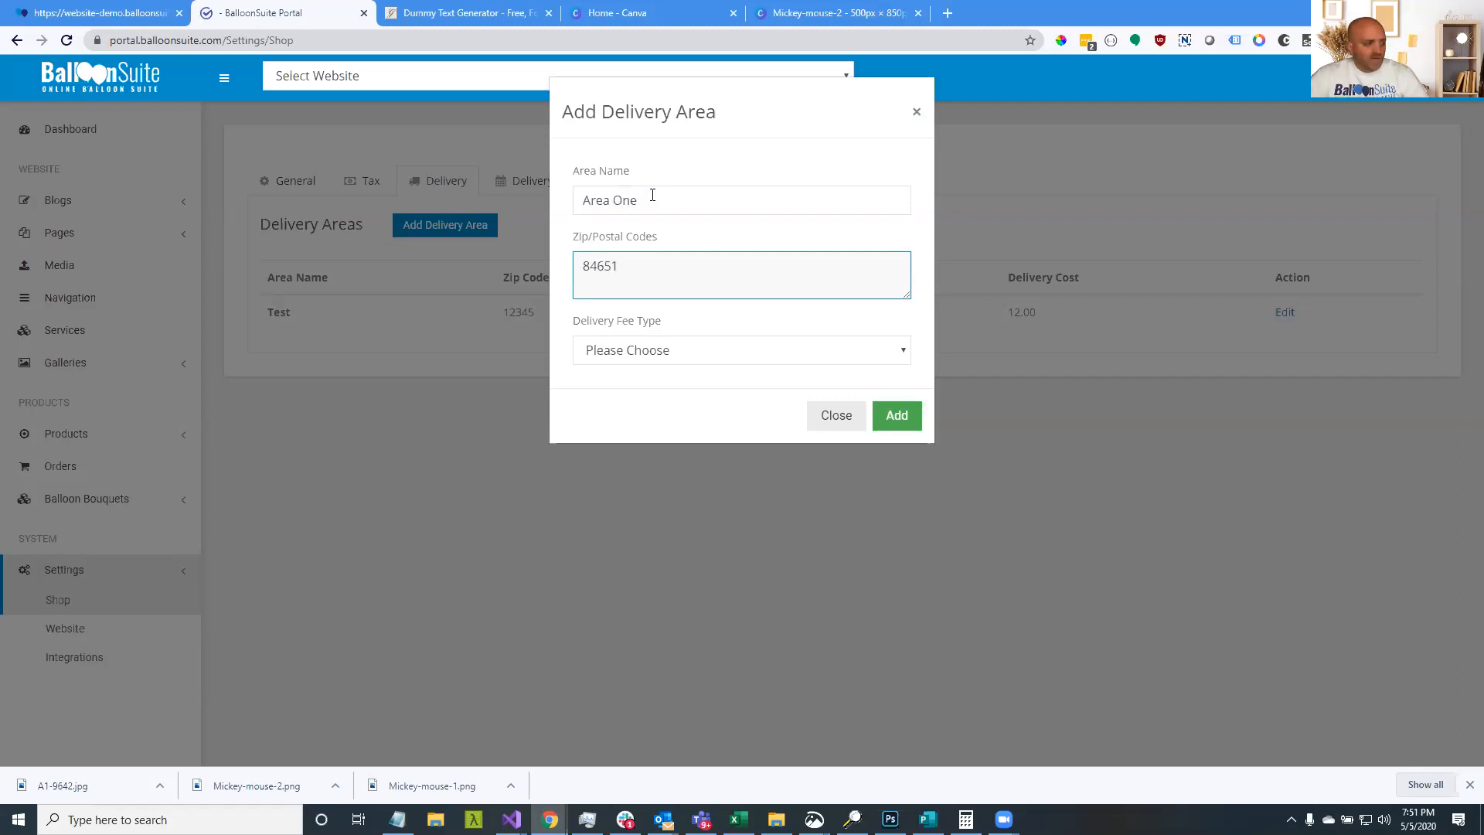
key(Return)
text(20457)
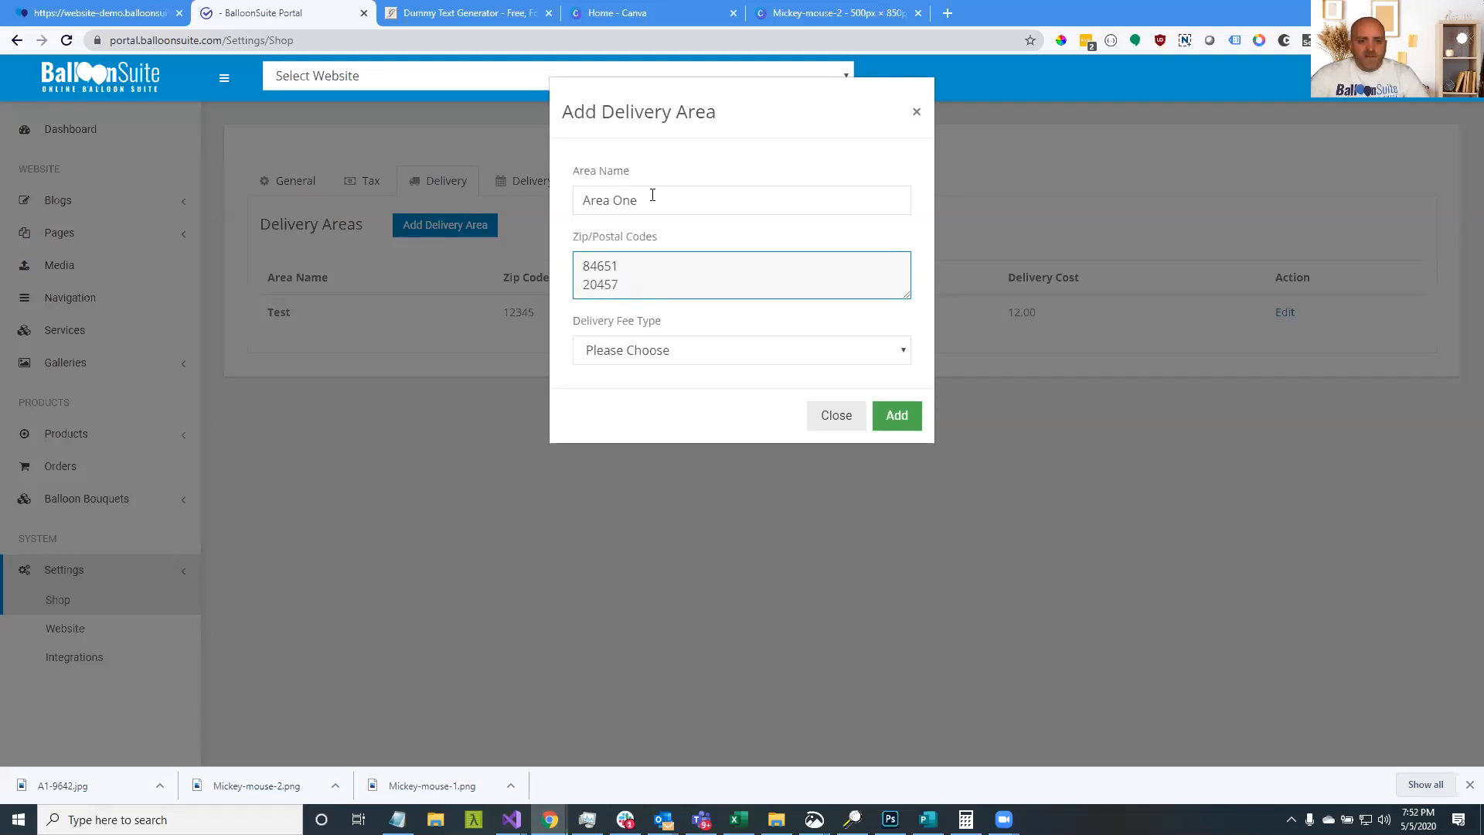
key(Return)
text(4578)
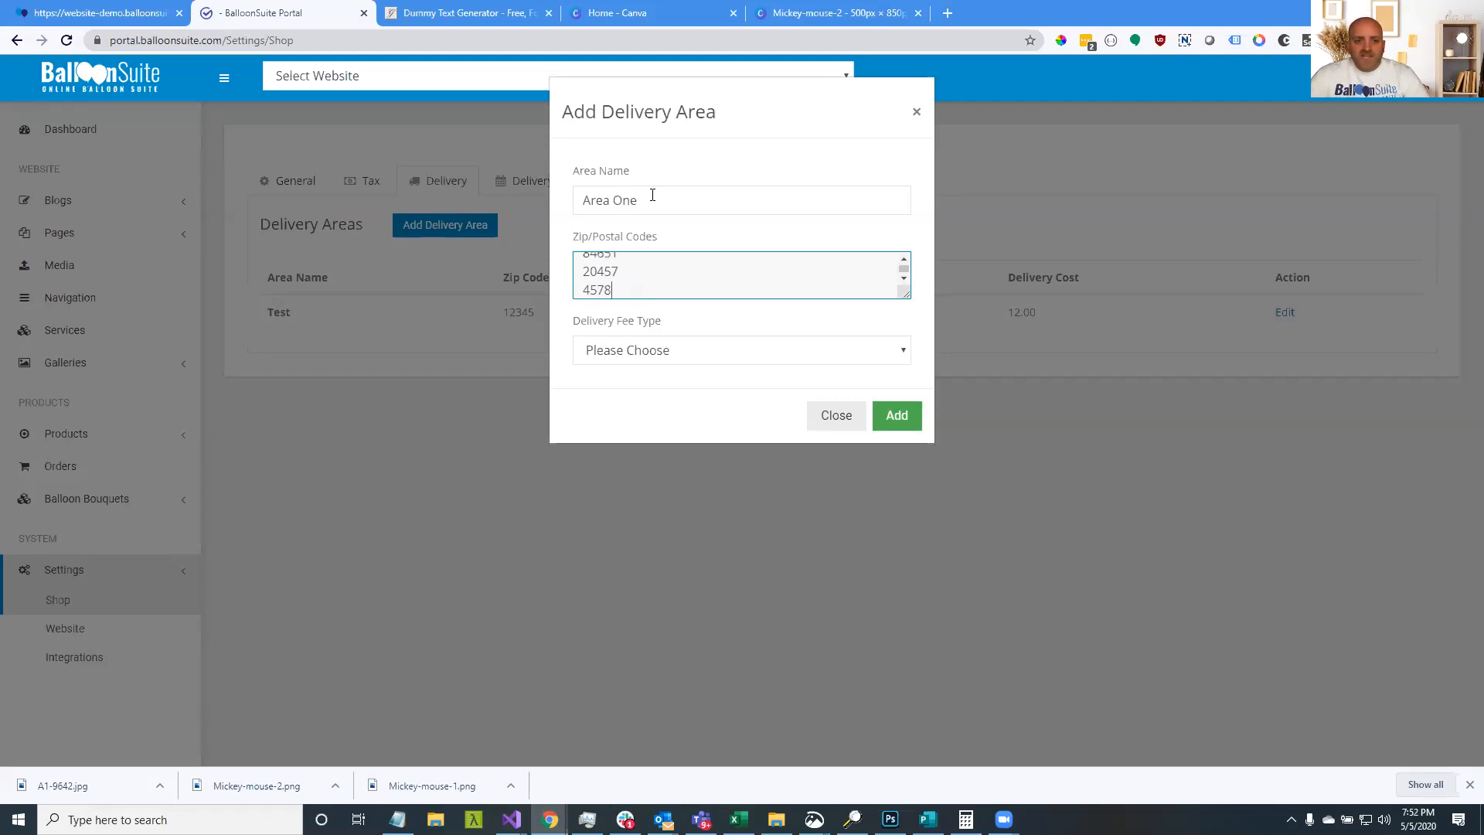
text(5)
key(Return)
text(55568)
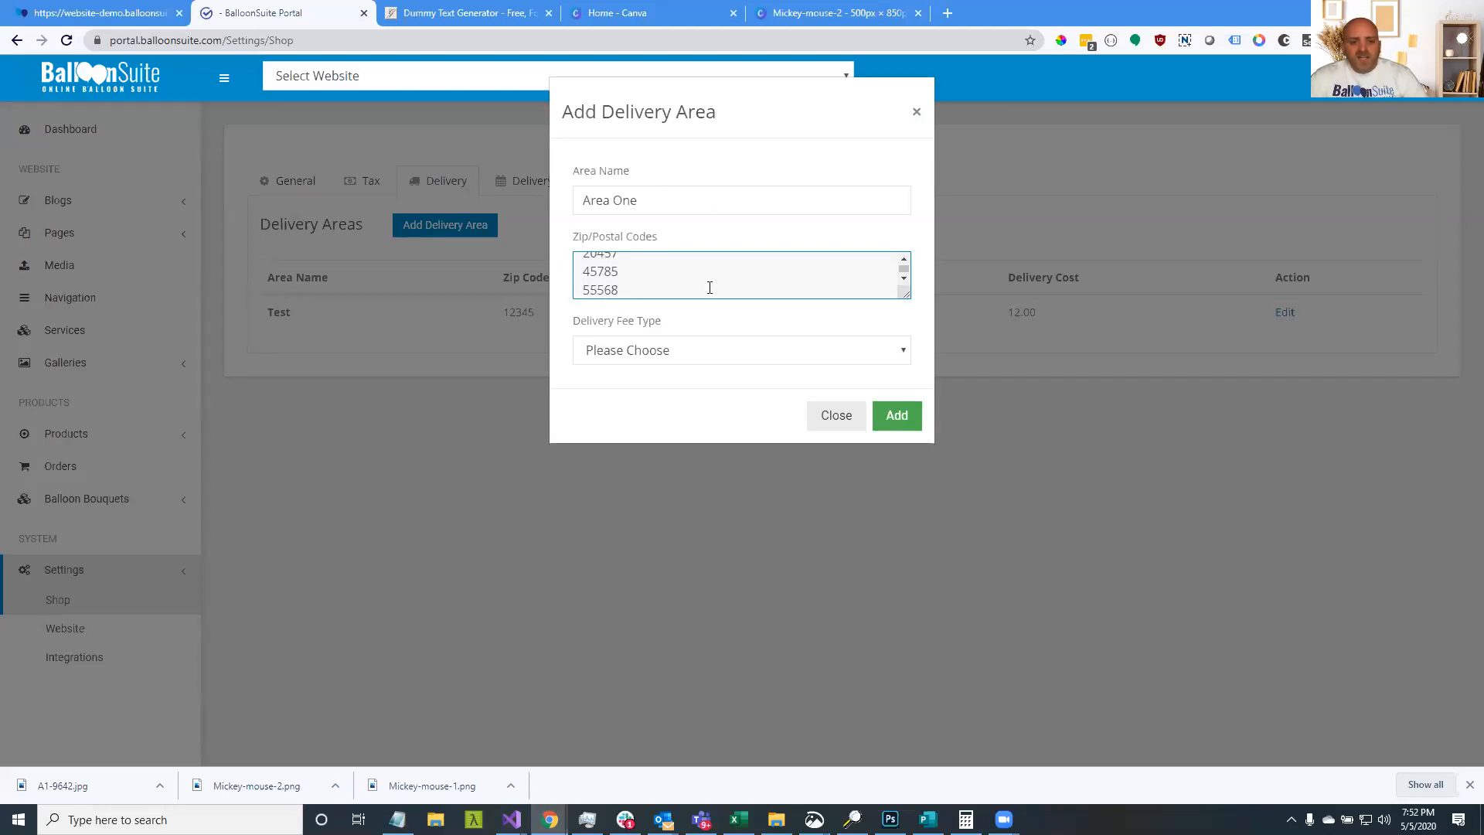
Try a flat-rate delivery fee of 20 for the area
click(674, 351)
click(657, 393)
click(623, 417)
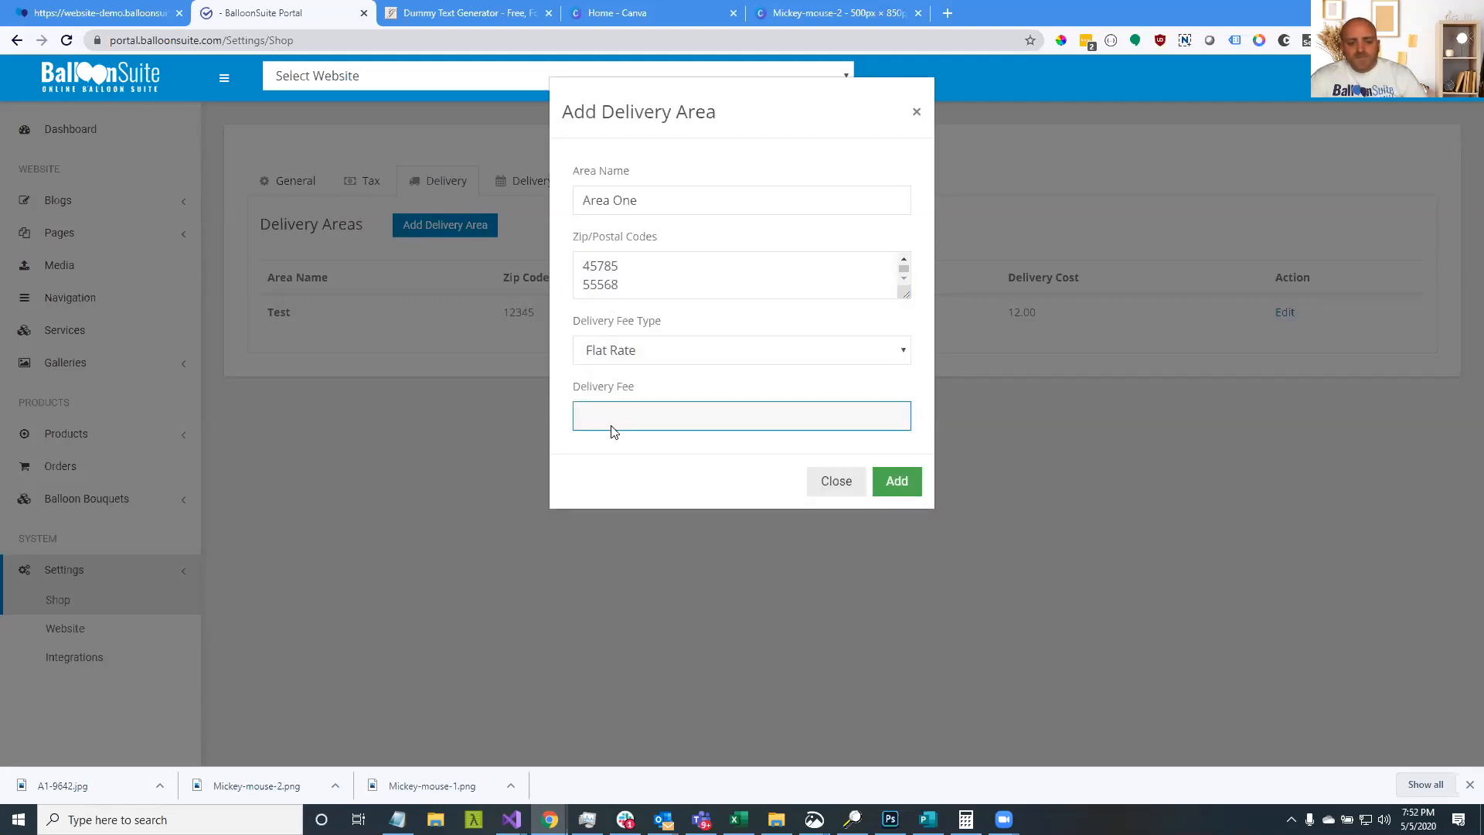
text(20)
click(639, 477)
Switch the fee to Variable Rate with a first row of 0–100 costing 20
click(636, 351)
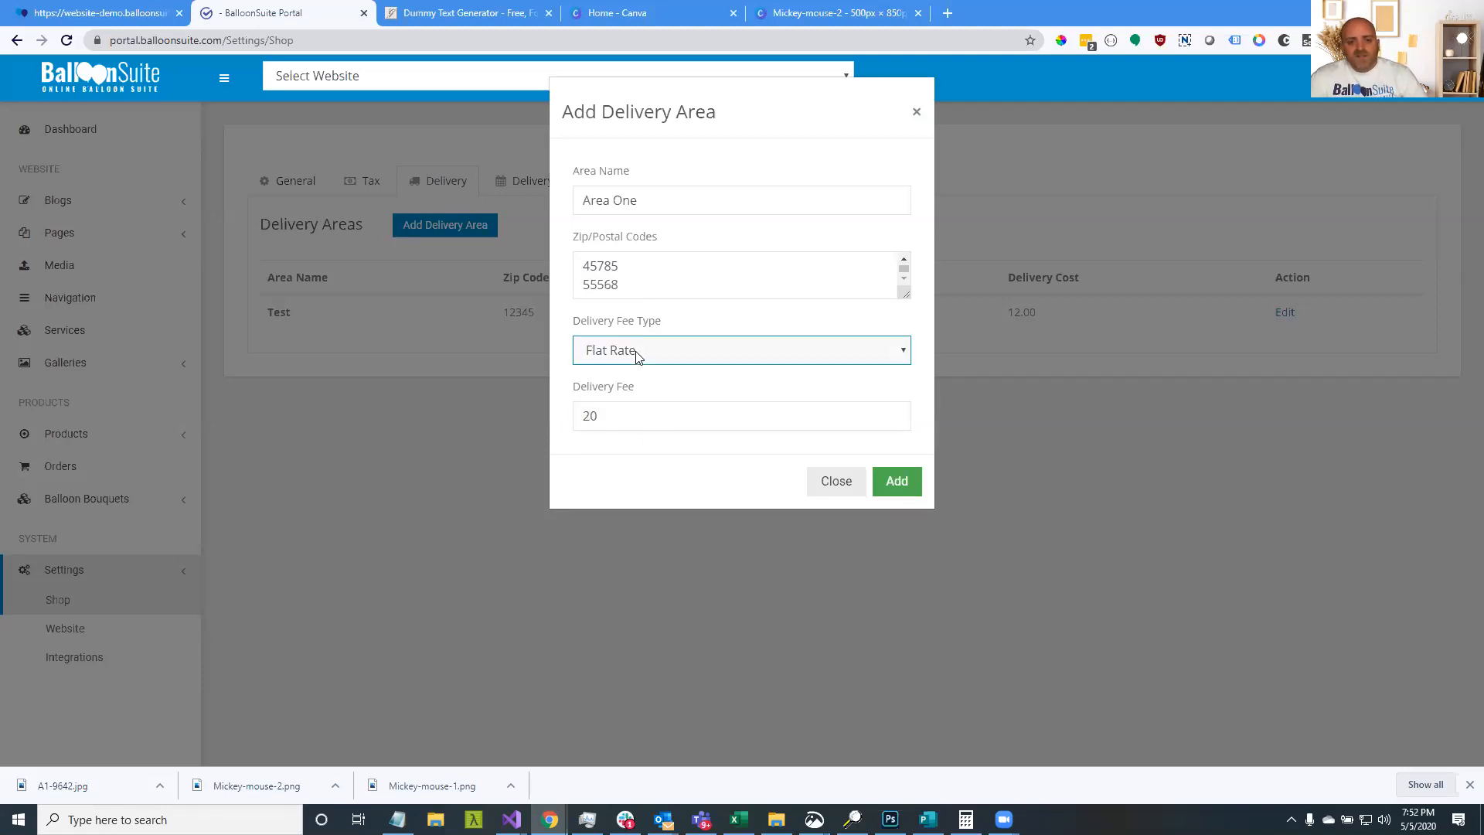
click(628, 411)
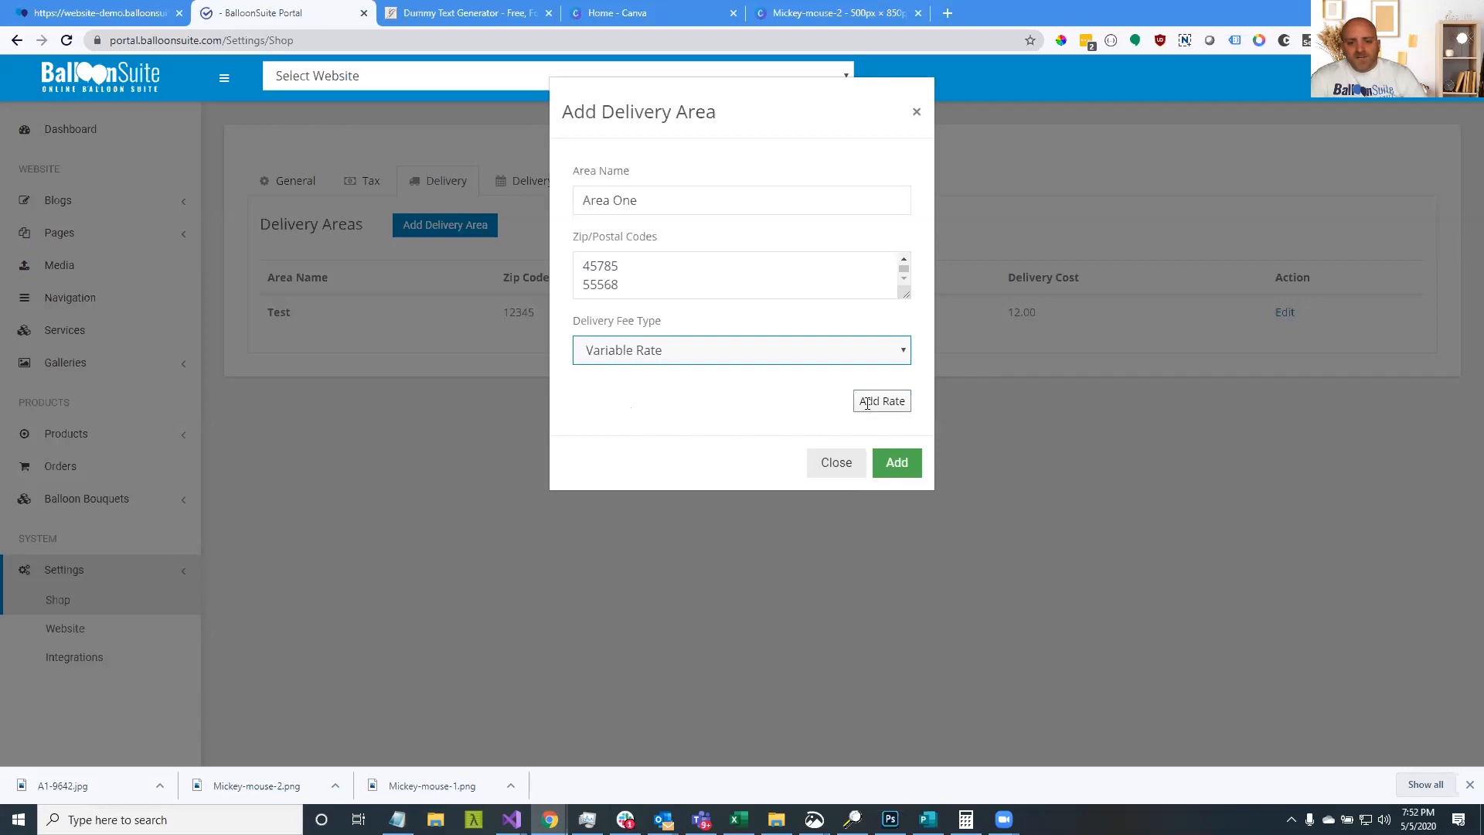
click(608, 410)
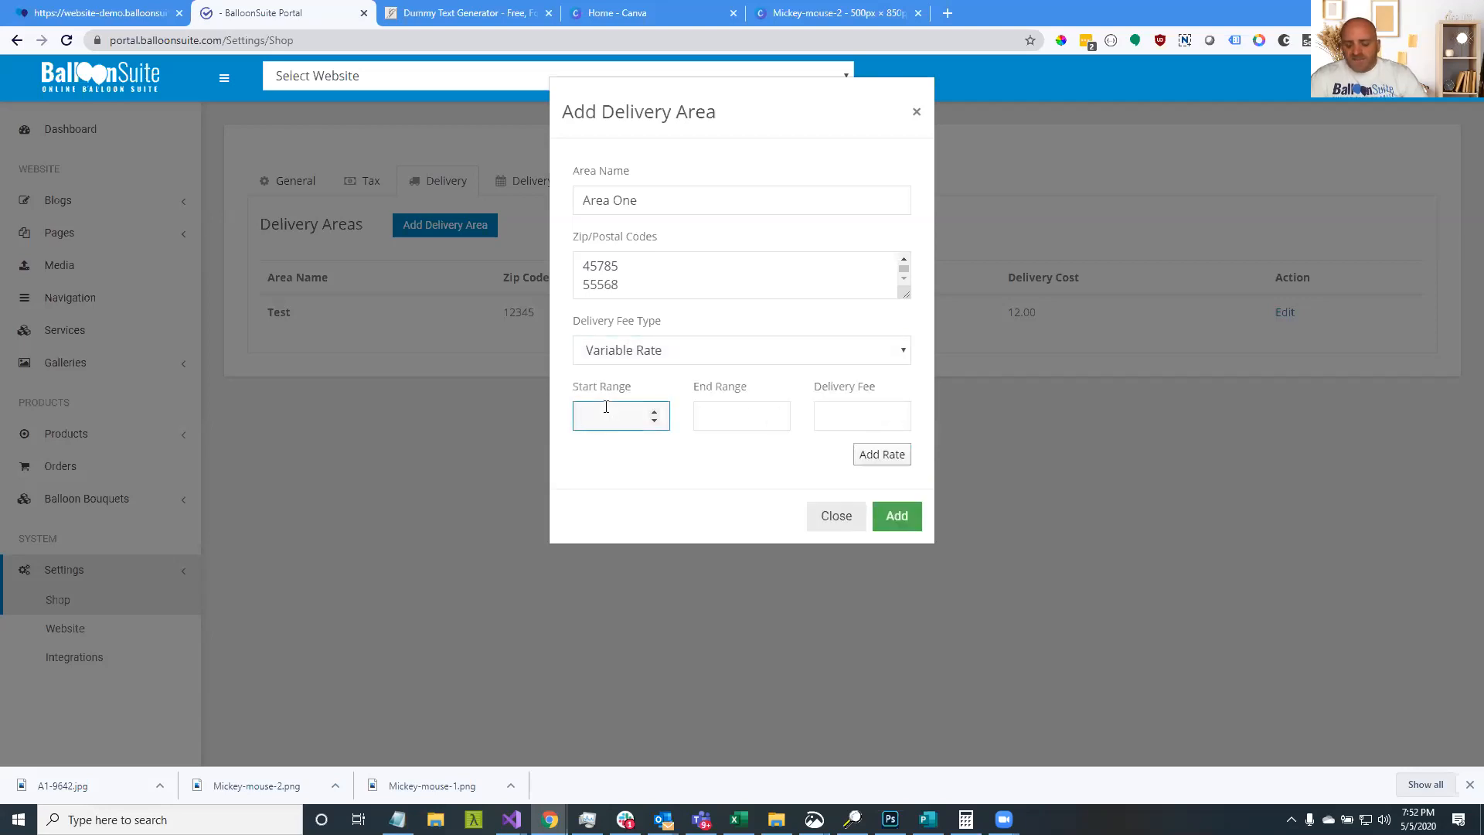
text(50)
key(Tab)
text(100)
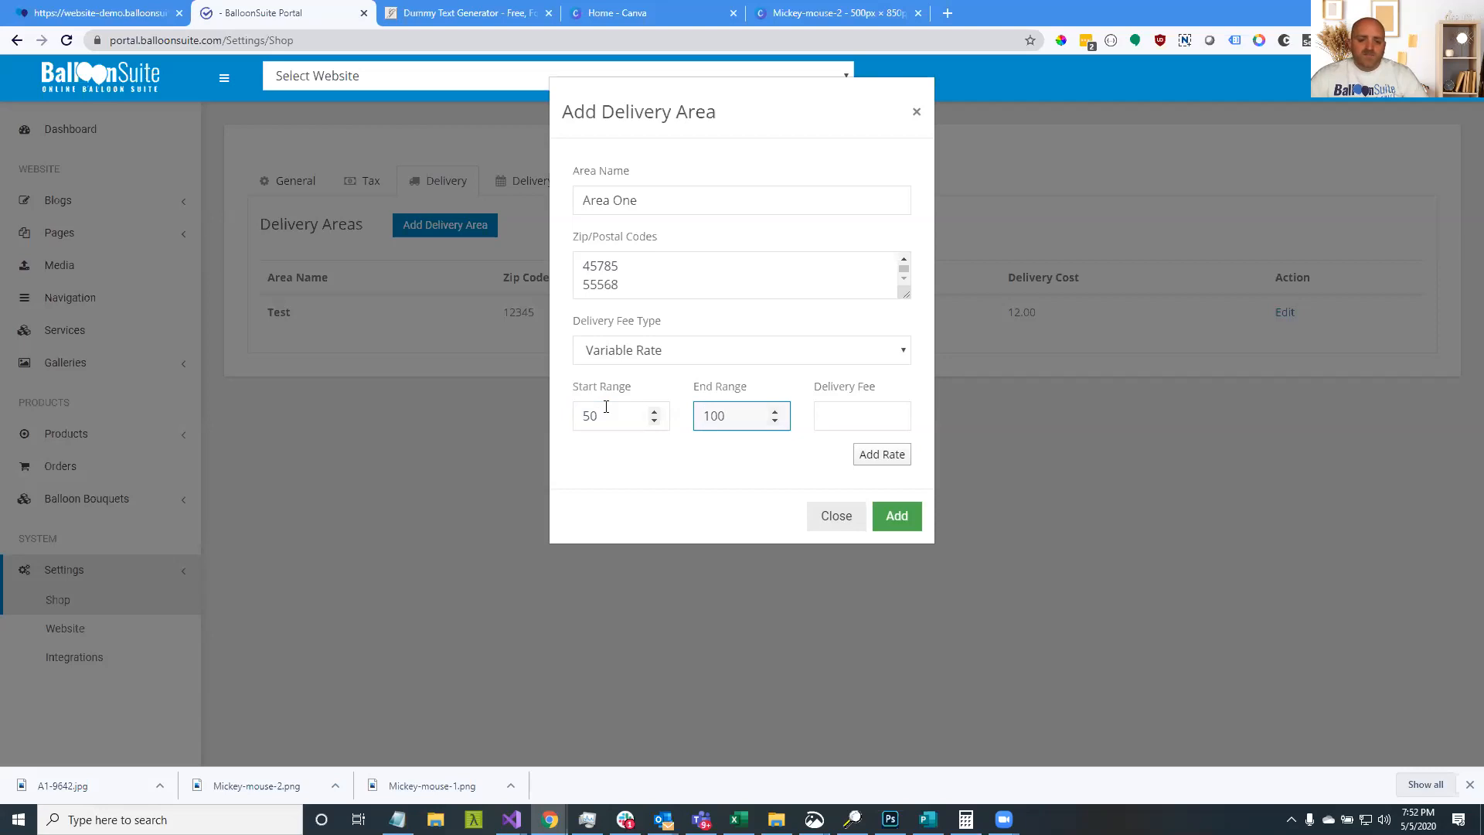
key(shift+Tab)
text(0)
key(Tab)
key(Tab)
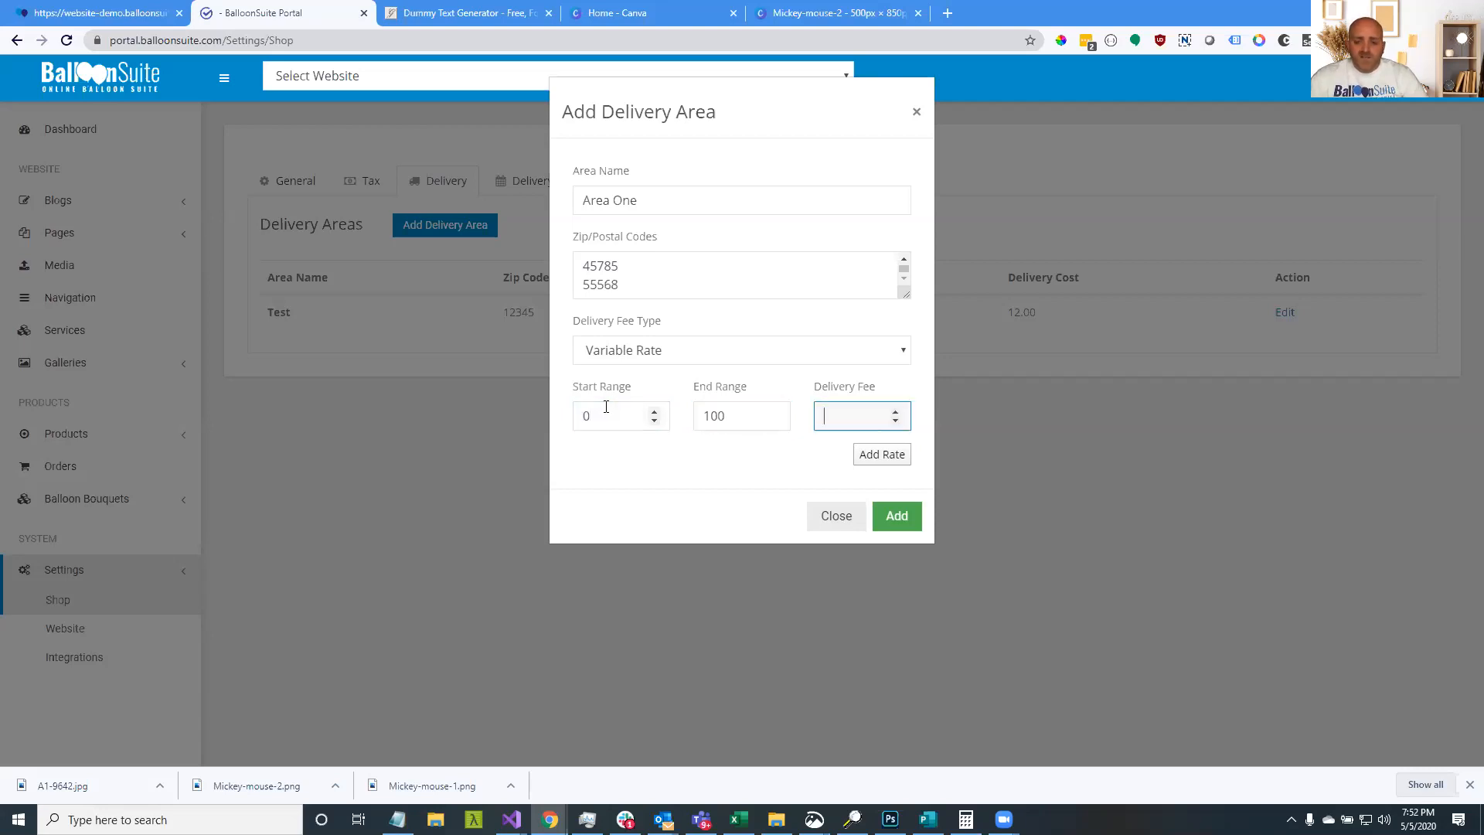
text(20)
Add a second rate row of 101–300 costing 10 and save the delivery area
click(882, 457)
click(609, 457)
text(101)
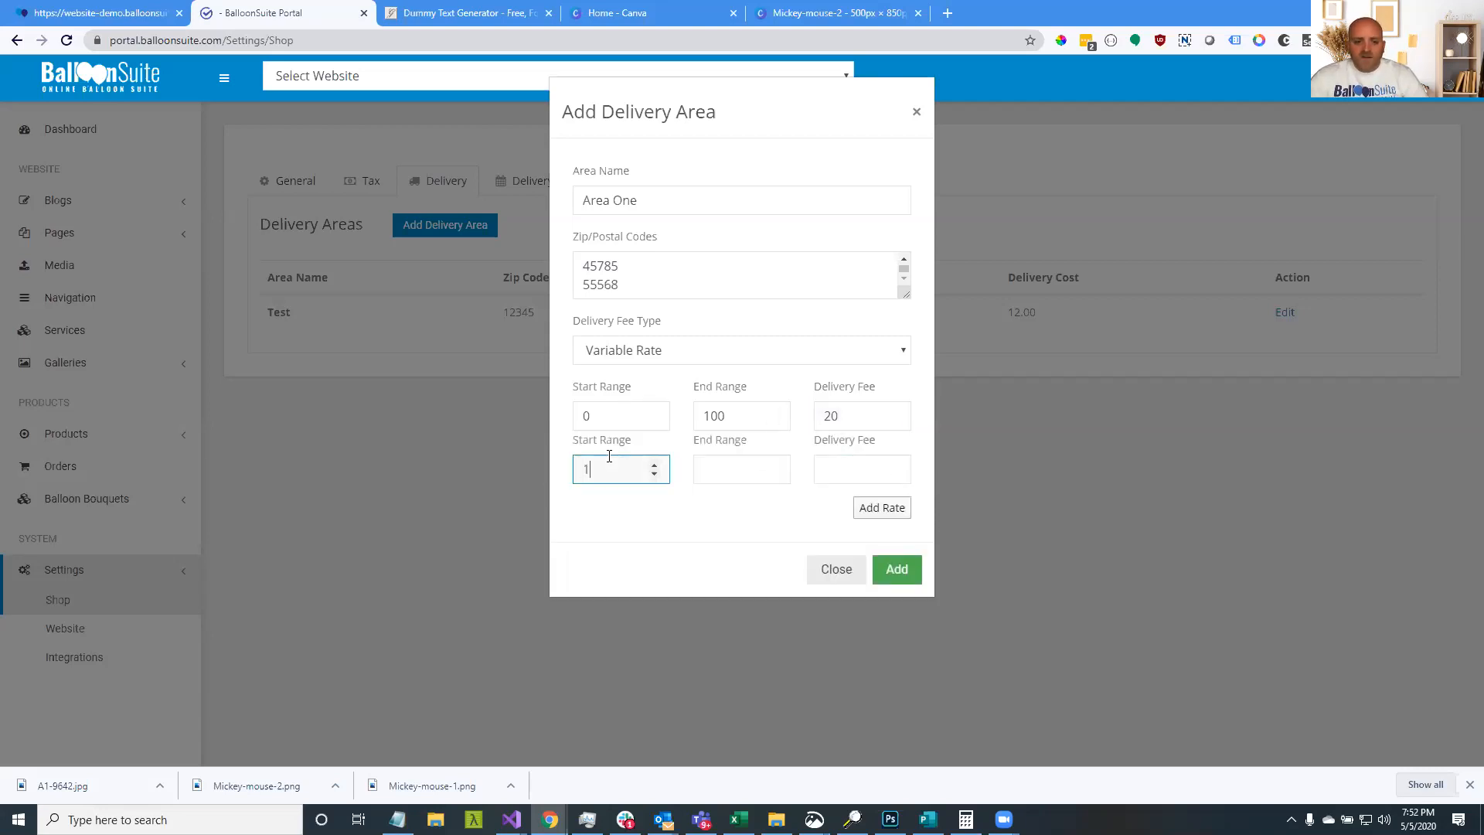
key(Tab)
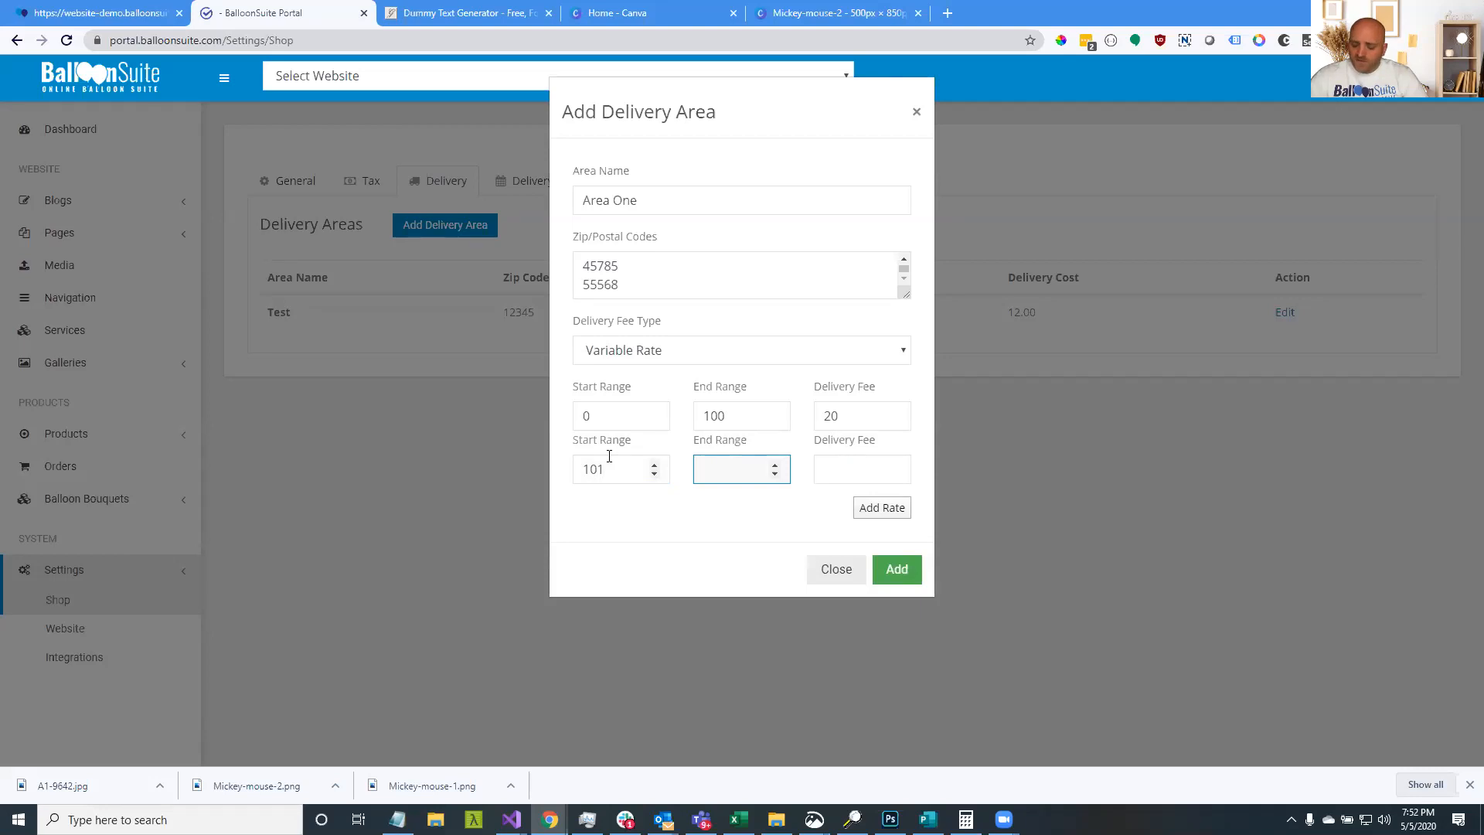
text(300)
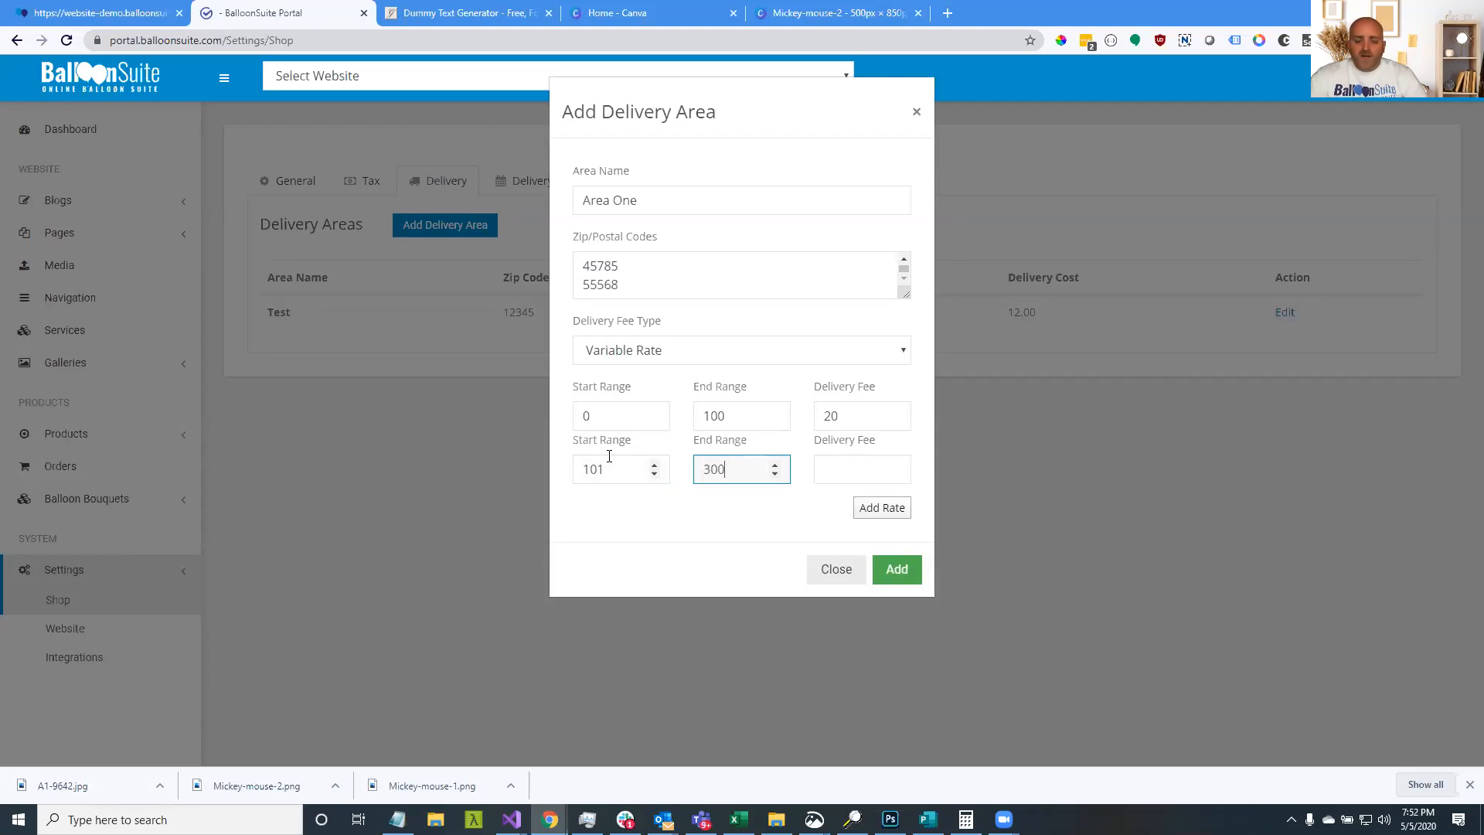
click(847, 466)
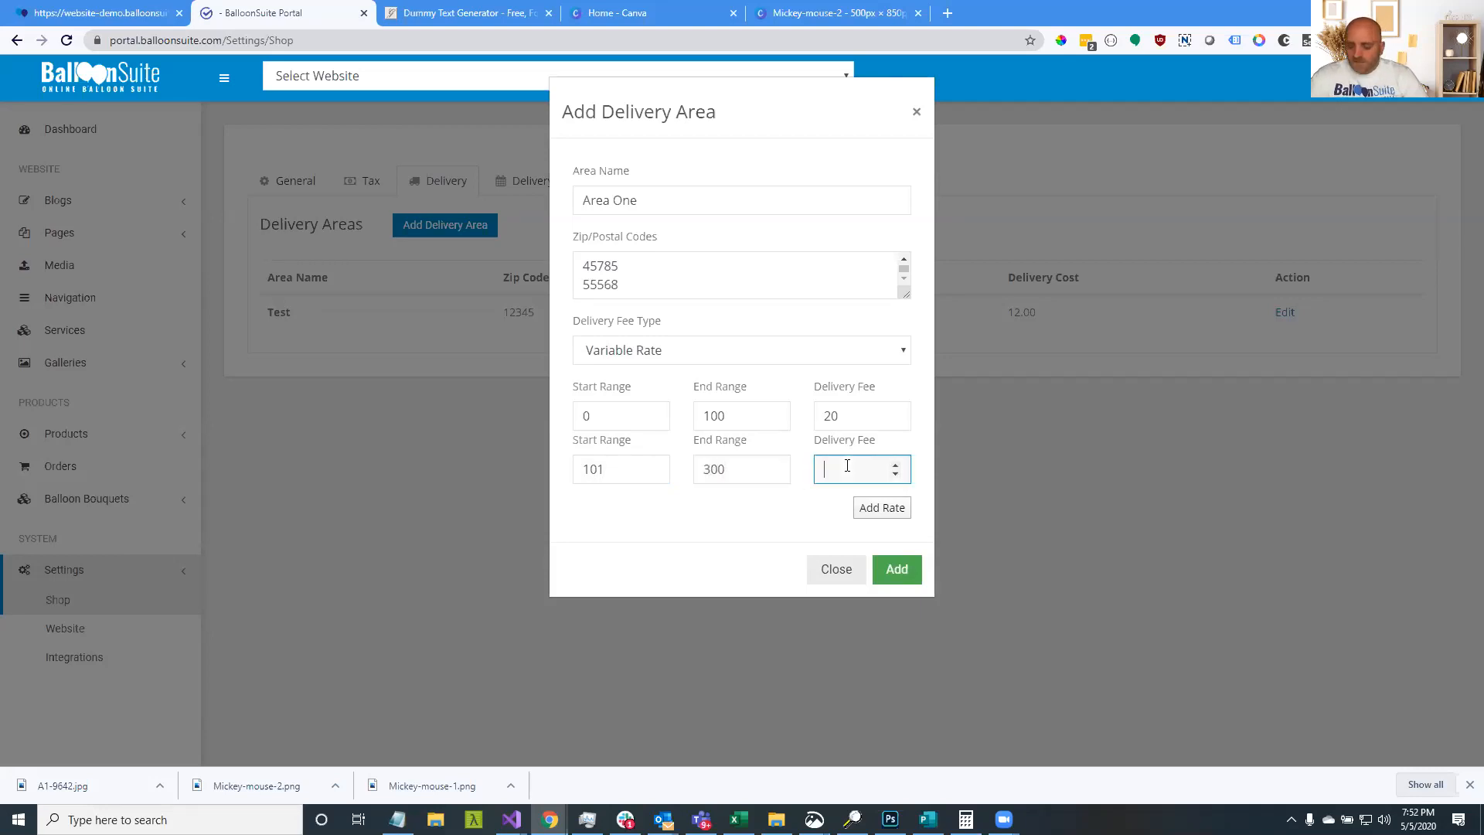
text(10)
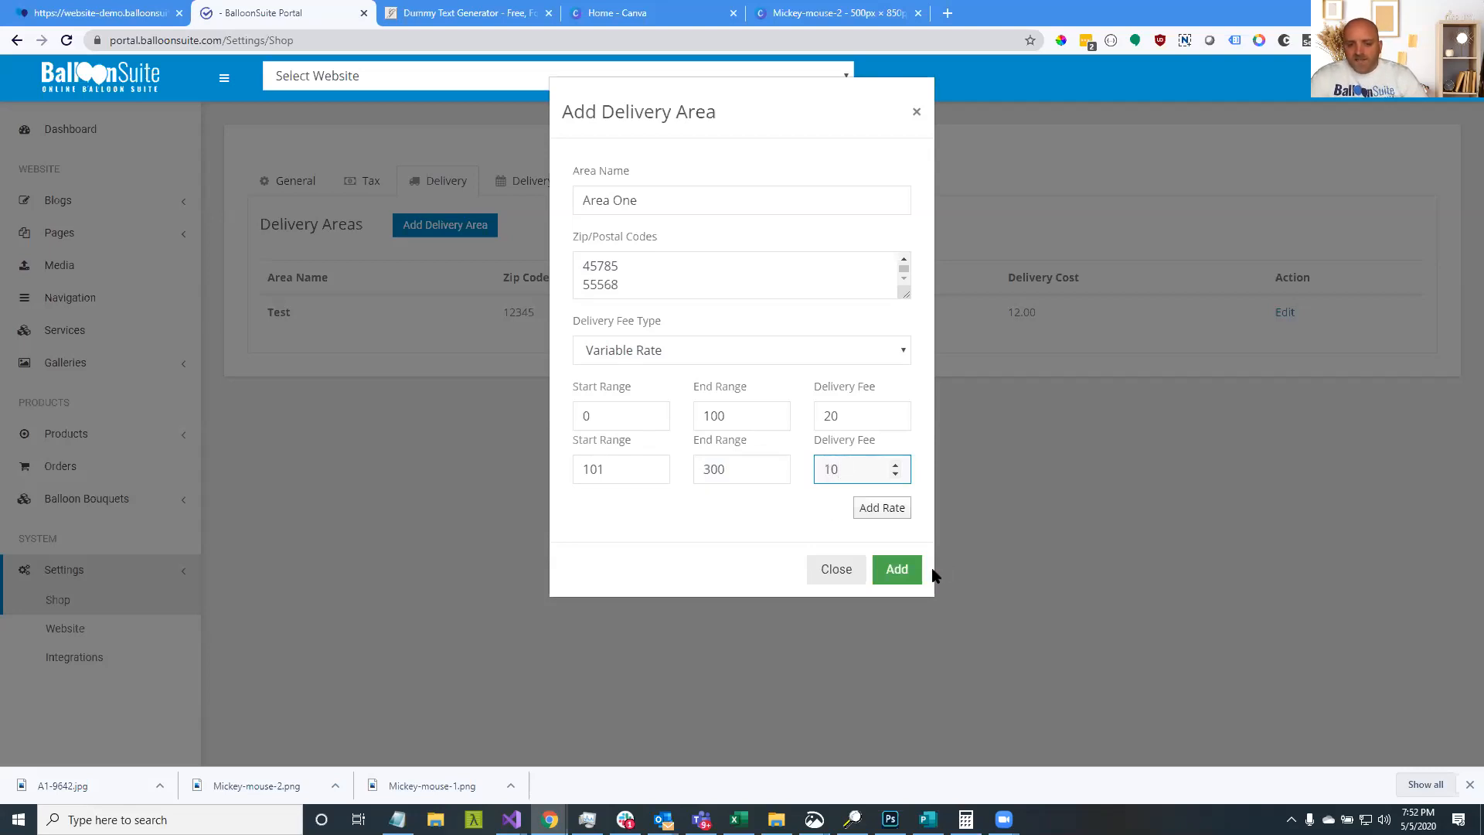
click(897, 576)
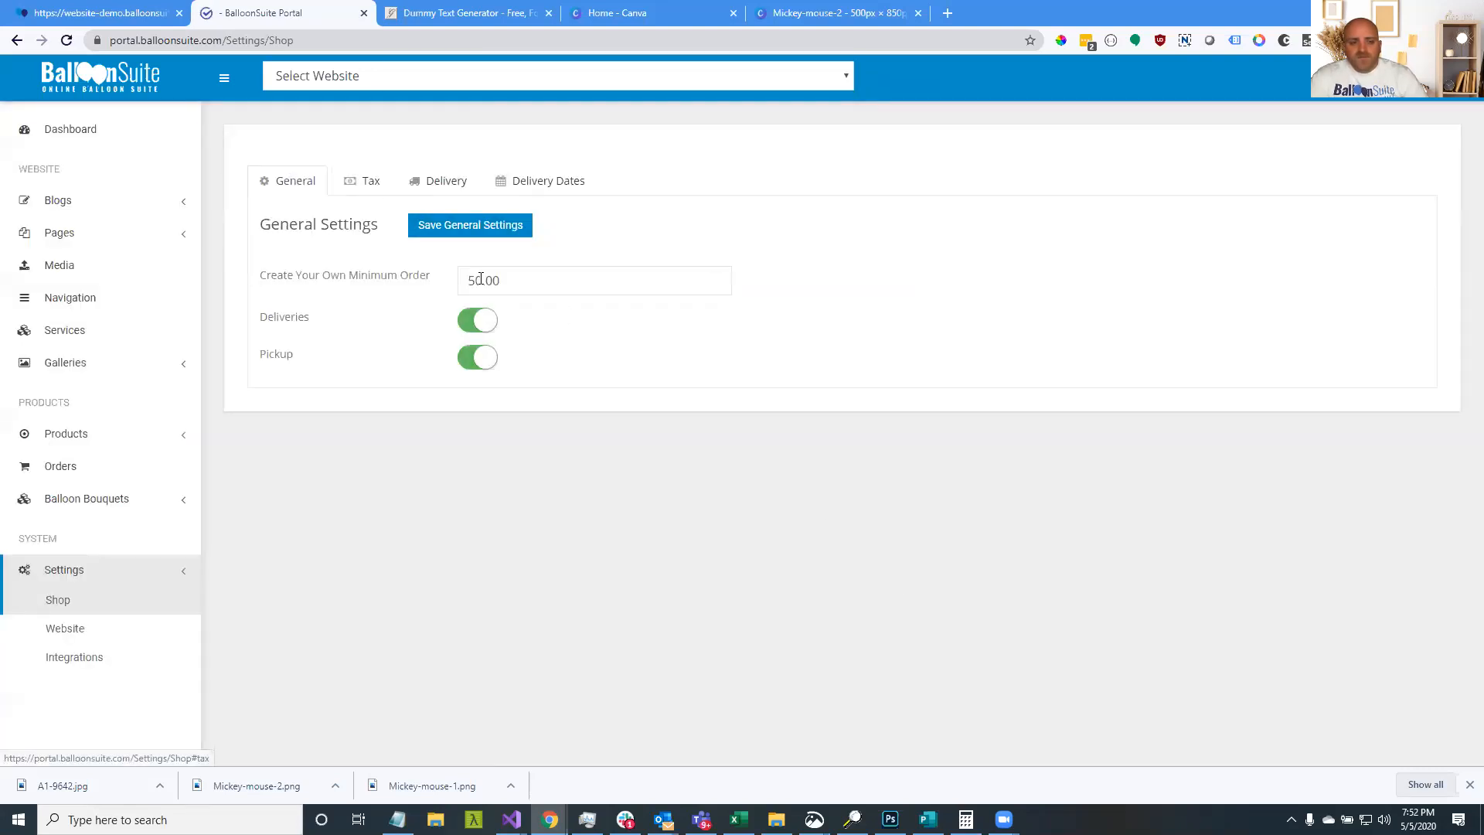
Review the delivery areas table, noting the Test area's 12.00 cost and Area One's ZIPs
click(459, 187)
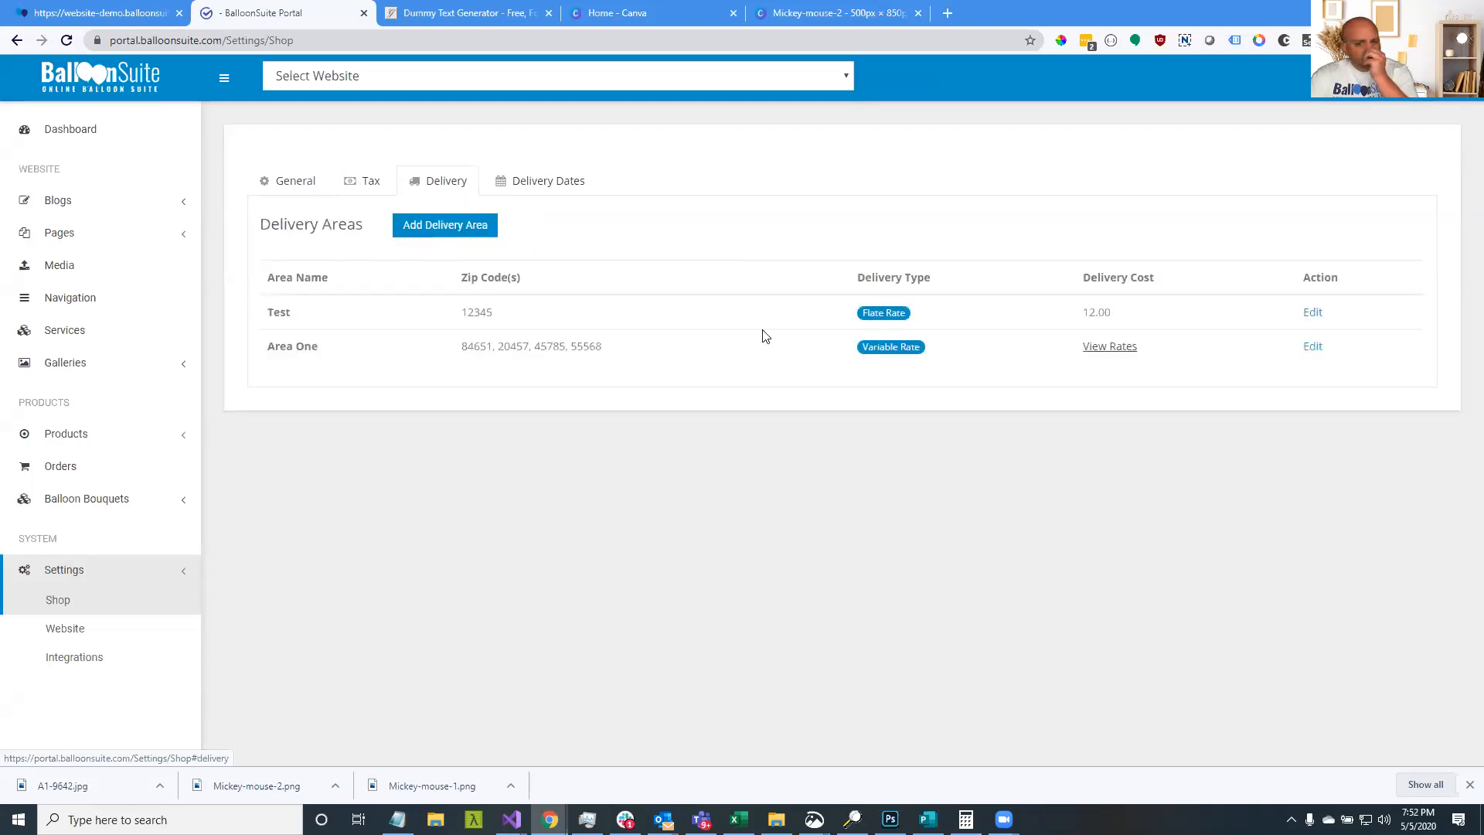
mouse_move(1107, 349)
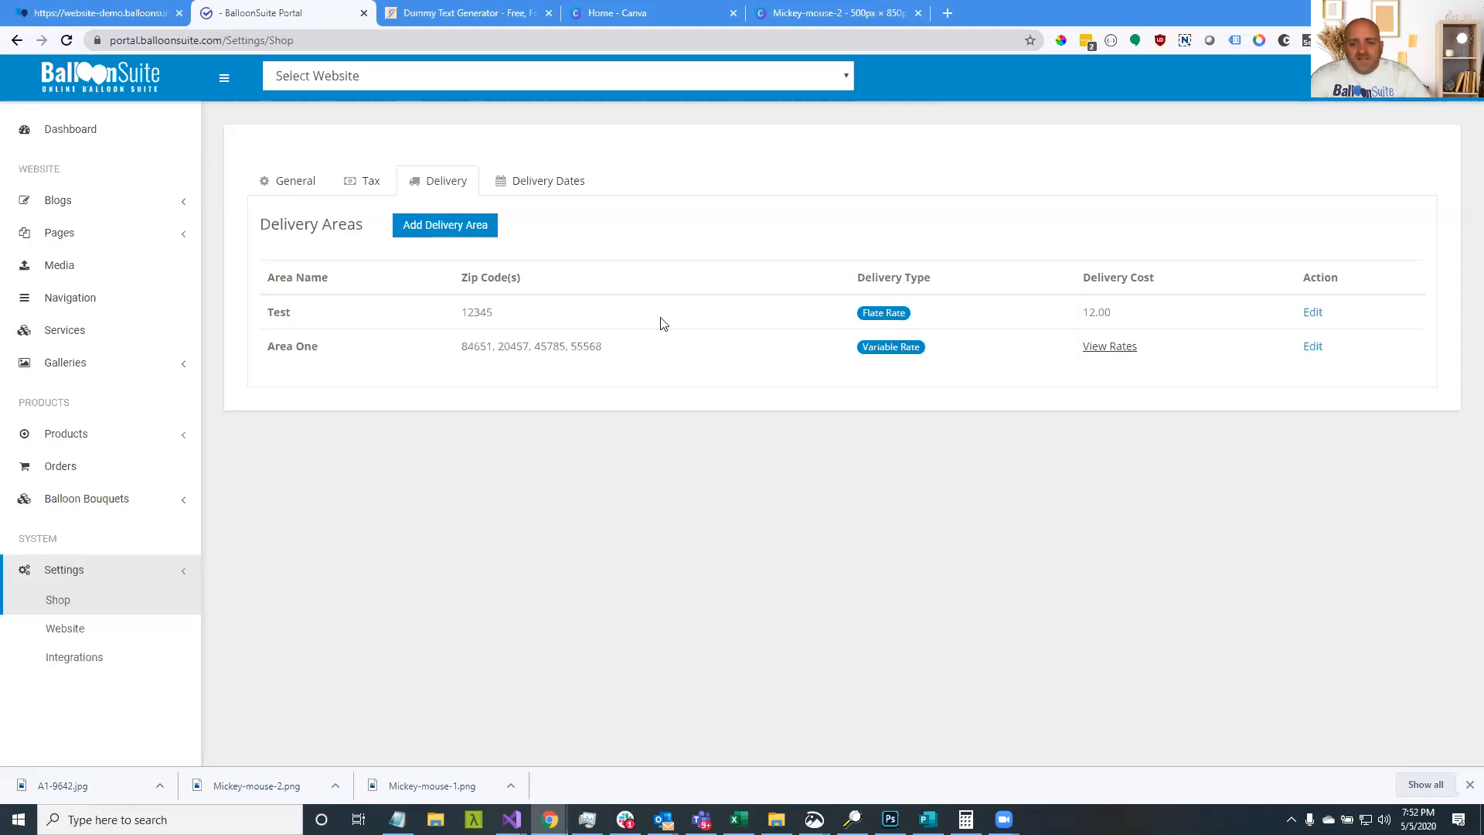
drag(1076, 313, 1140, 314)
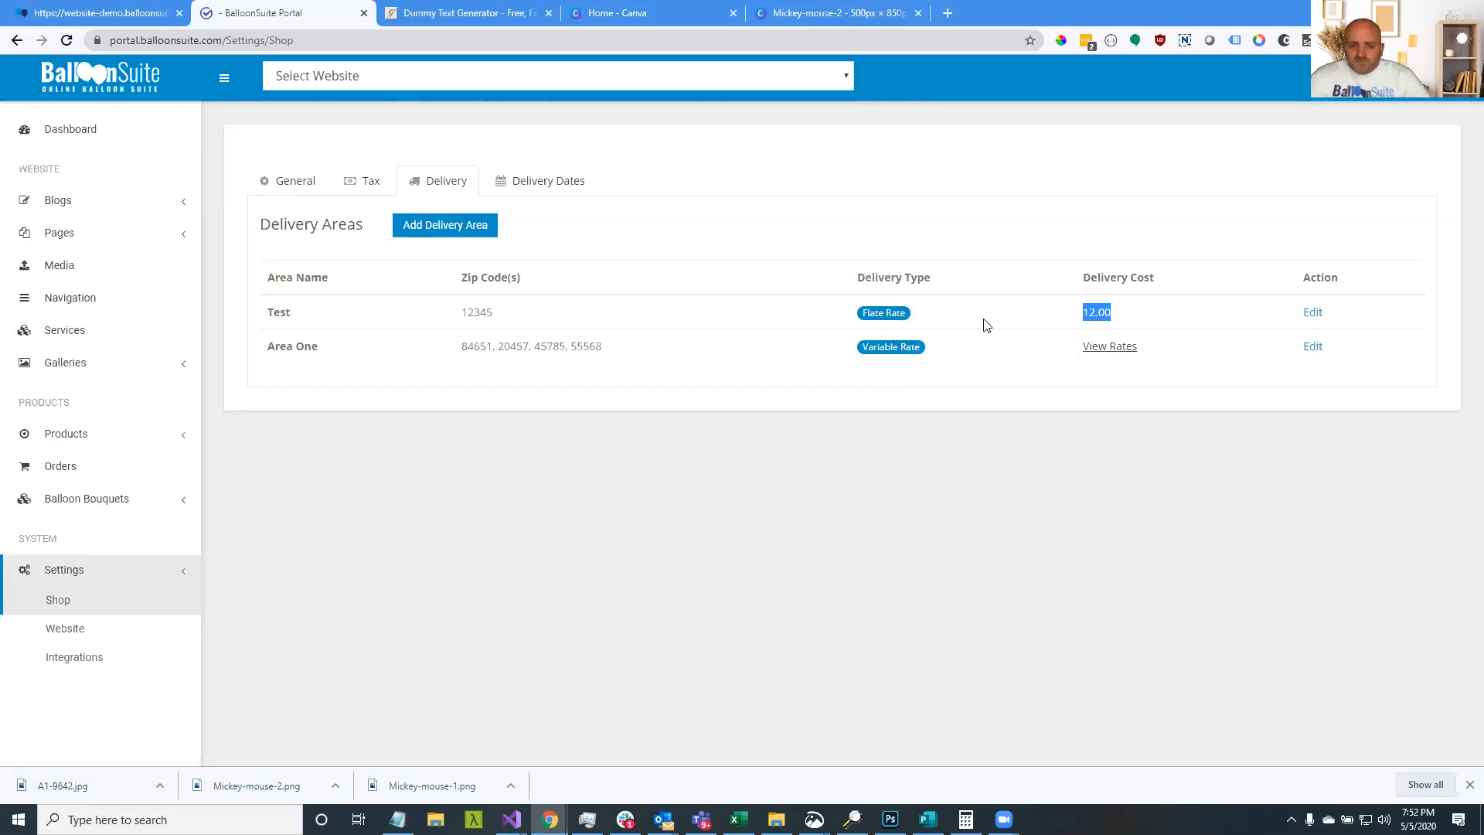
drag(603, 349, 532, 350)
click(464, 353)
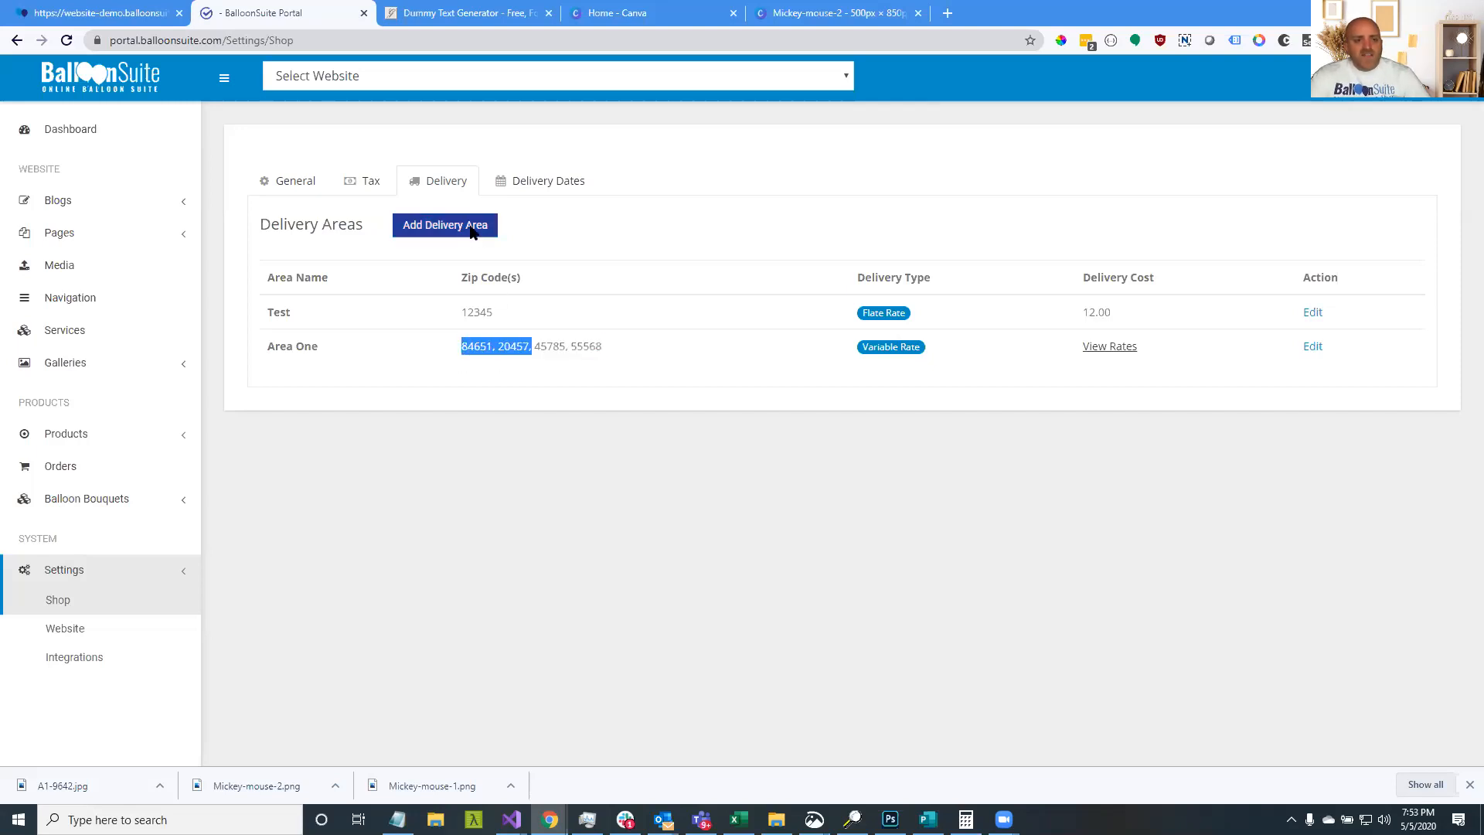
Look over the Add Delivery Area form, enlarging the ZIP codes box, and close it unused
click(472, 228)
click(634, 269)
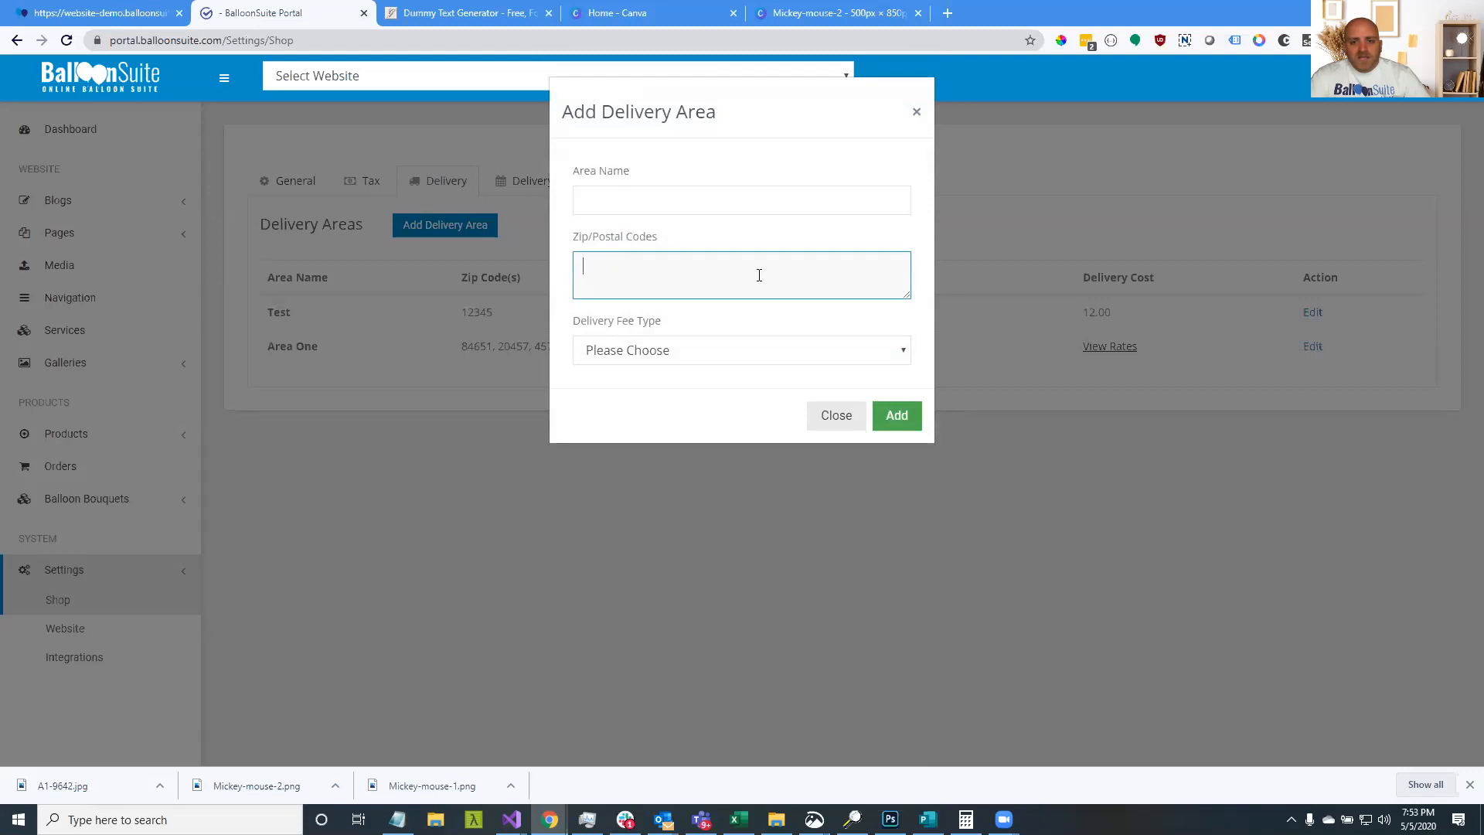
drag(901, 297, 905, 406)
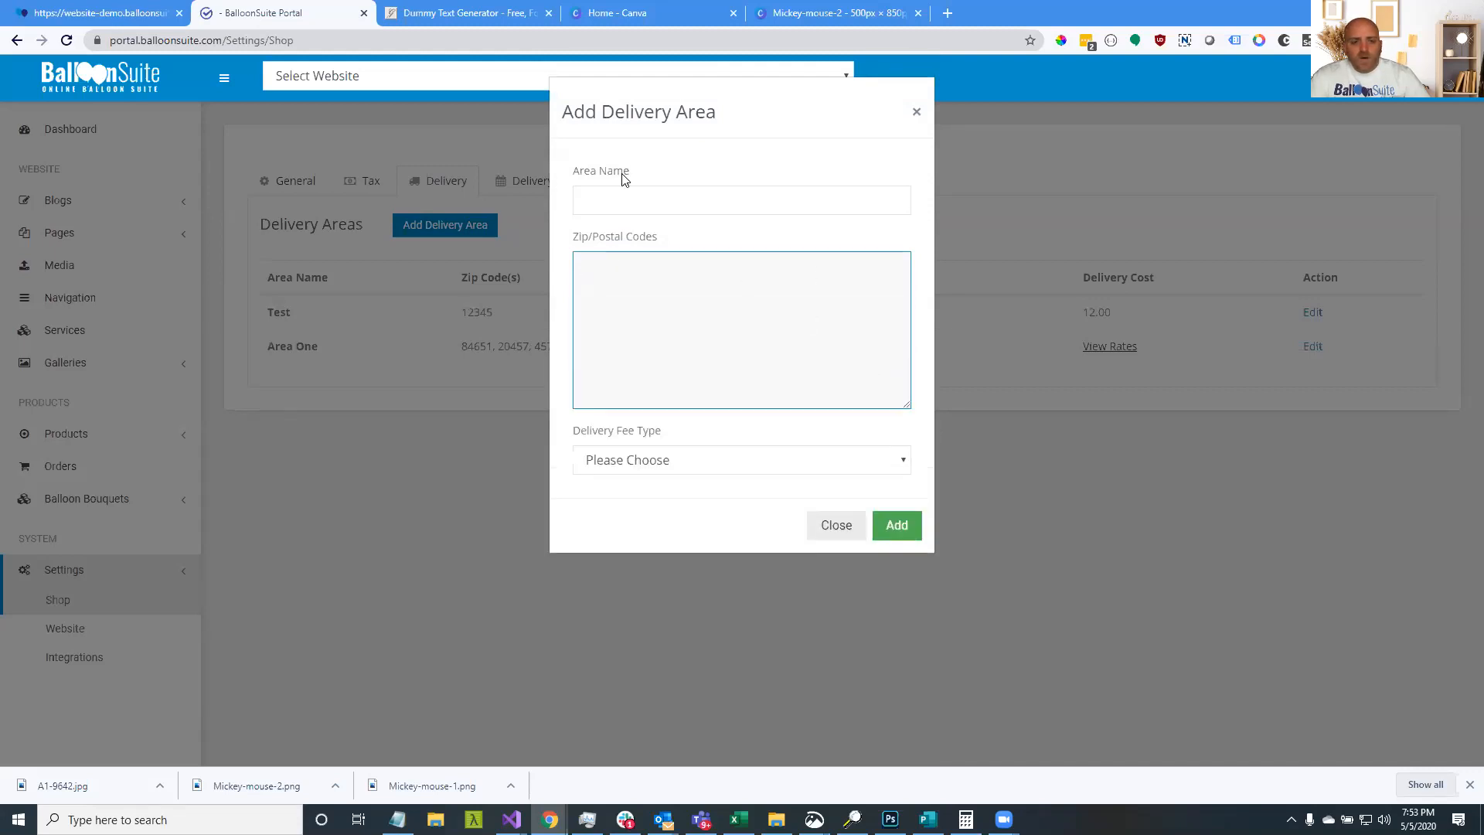
click(611, 201)
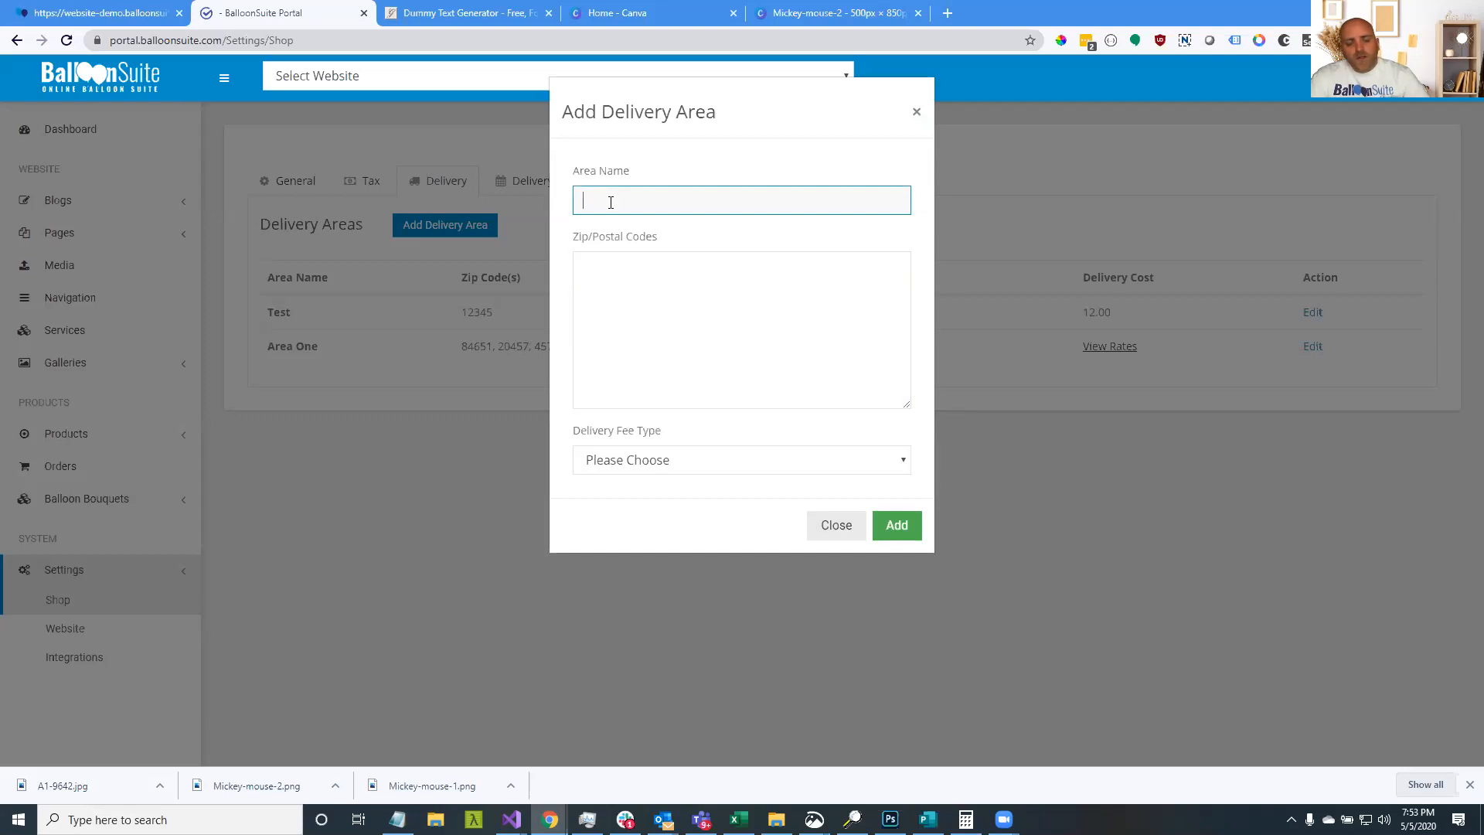
click(614, 272)
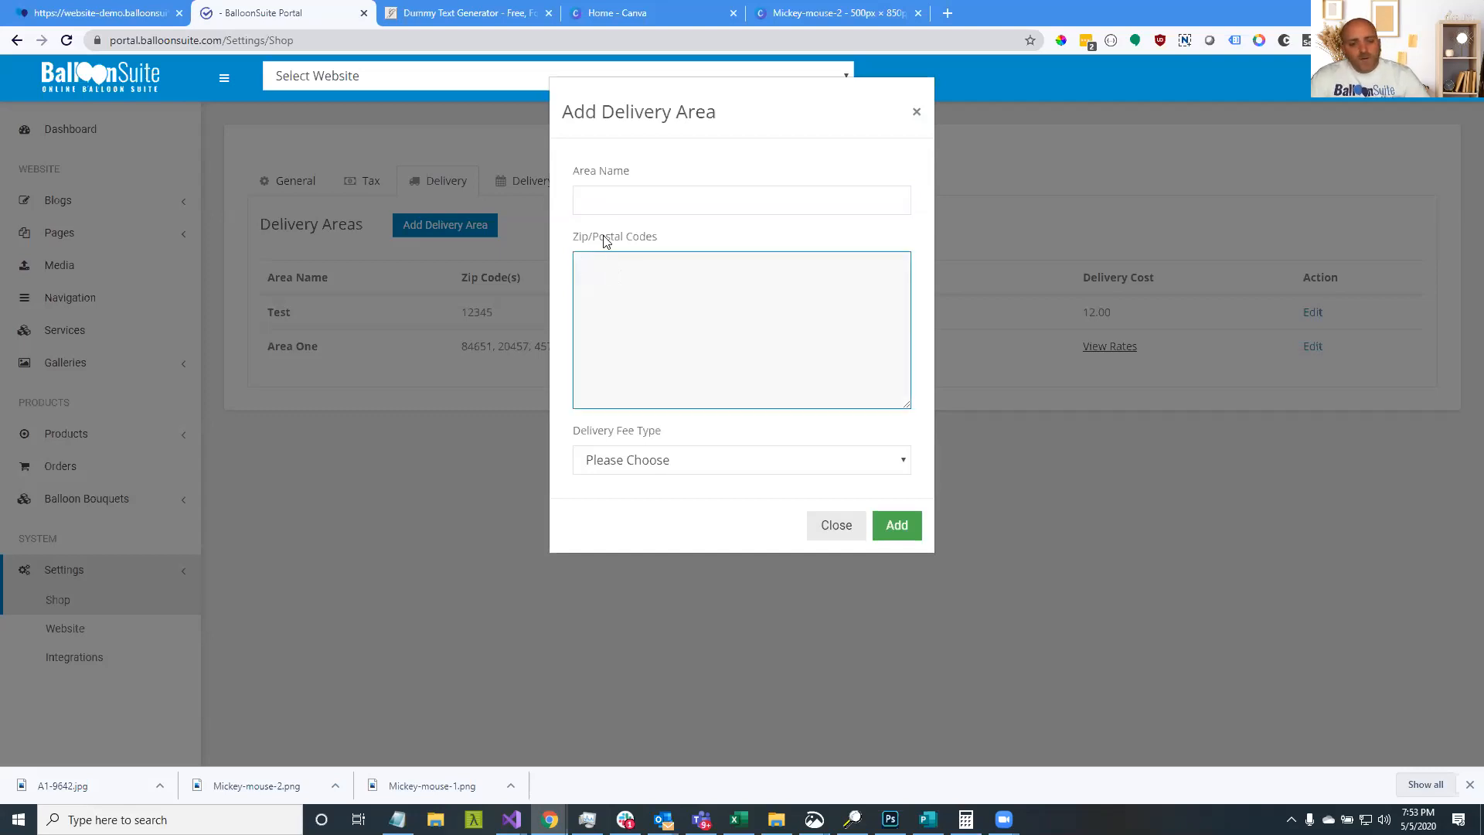
click(614, 207)
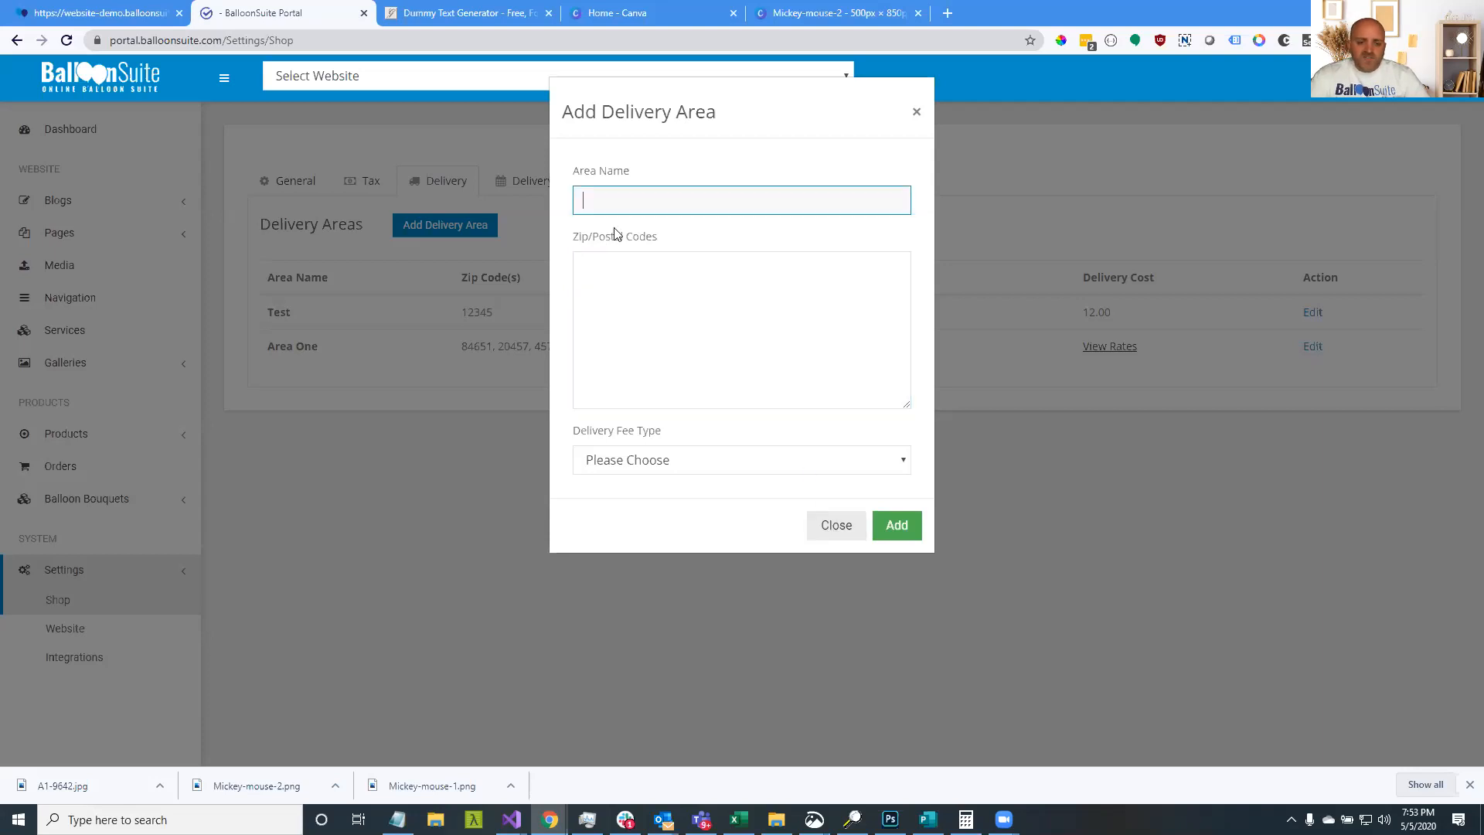
click(628, 303)
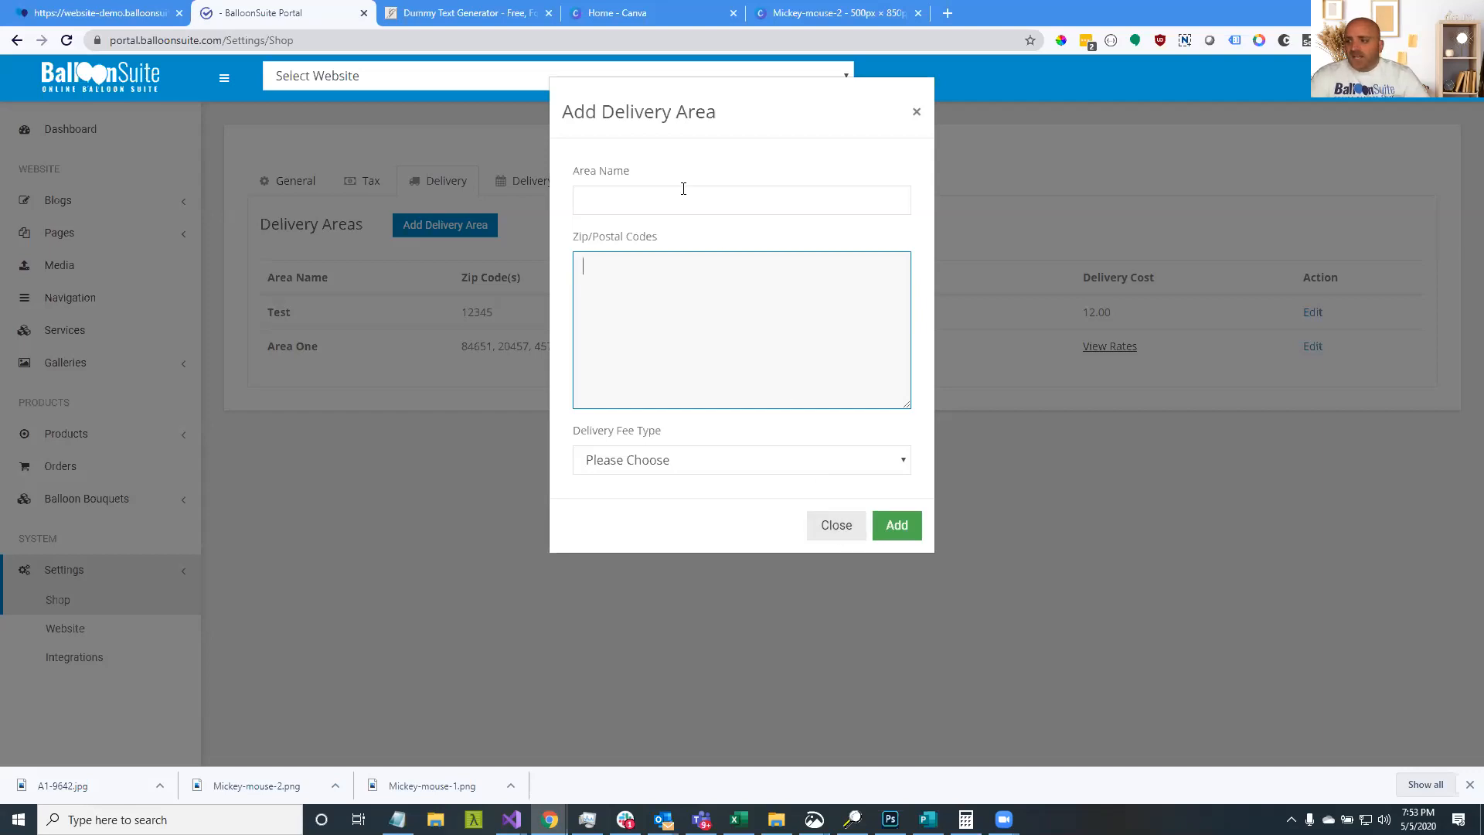
click(853, 528)
click(139, 12)
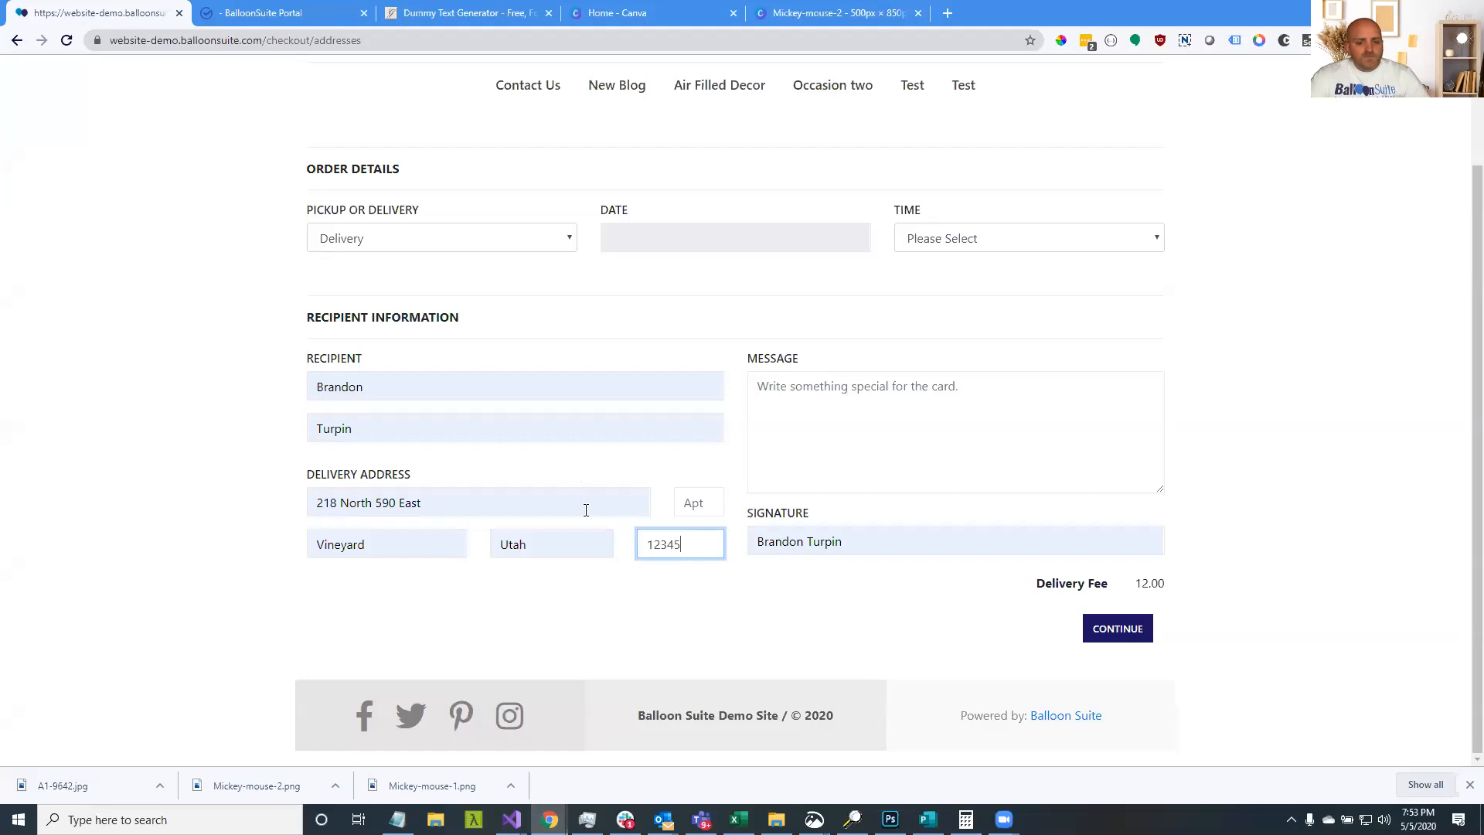
Check the ZIP code 12345 entered in the checkout address
drag(688, 547, 651, 546)
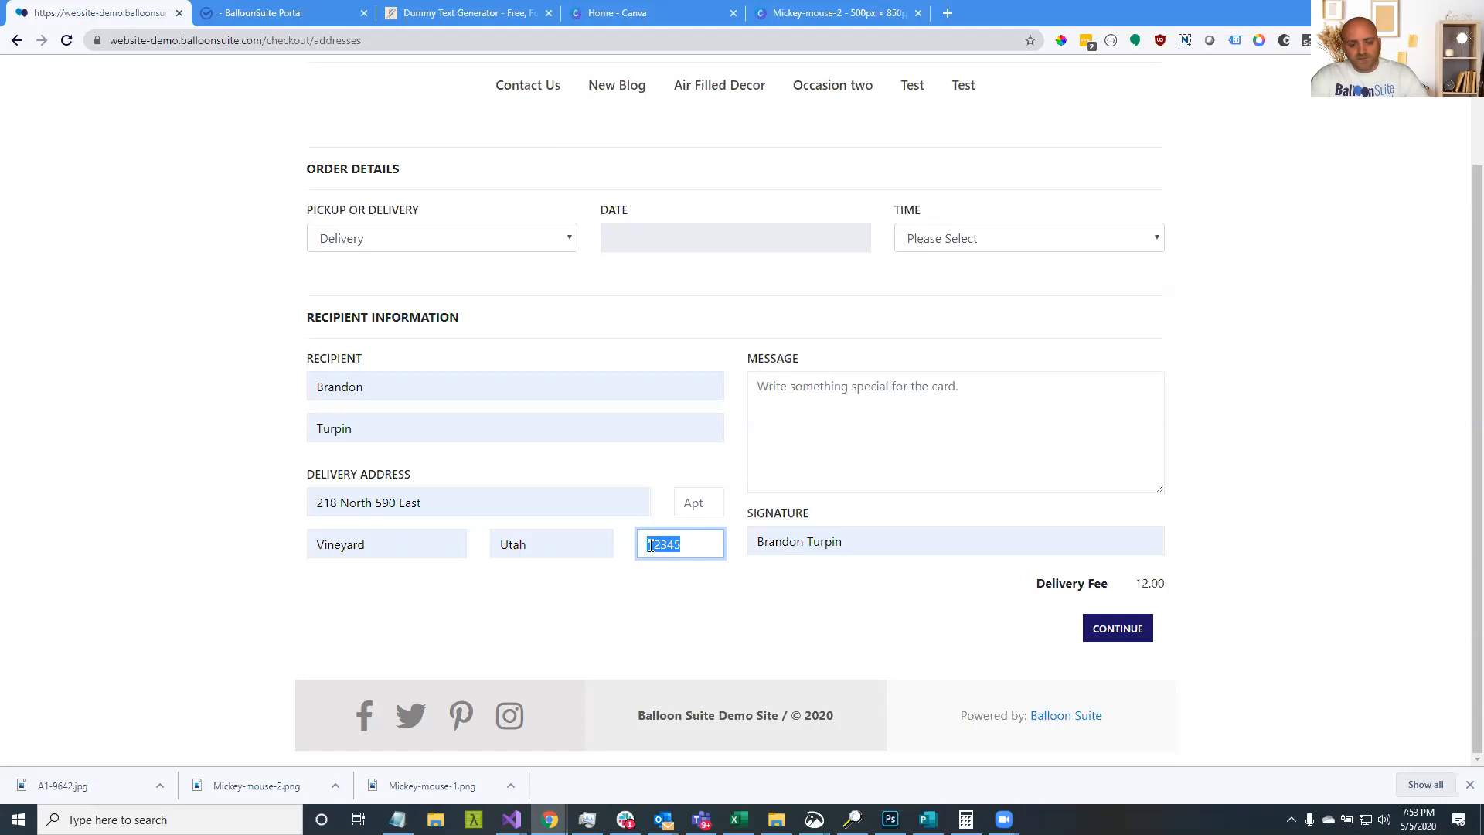
click(663, 573)
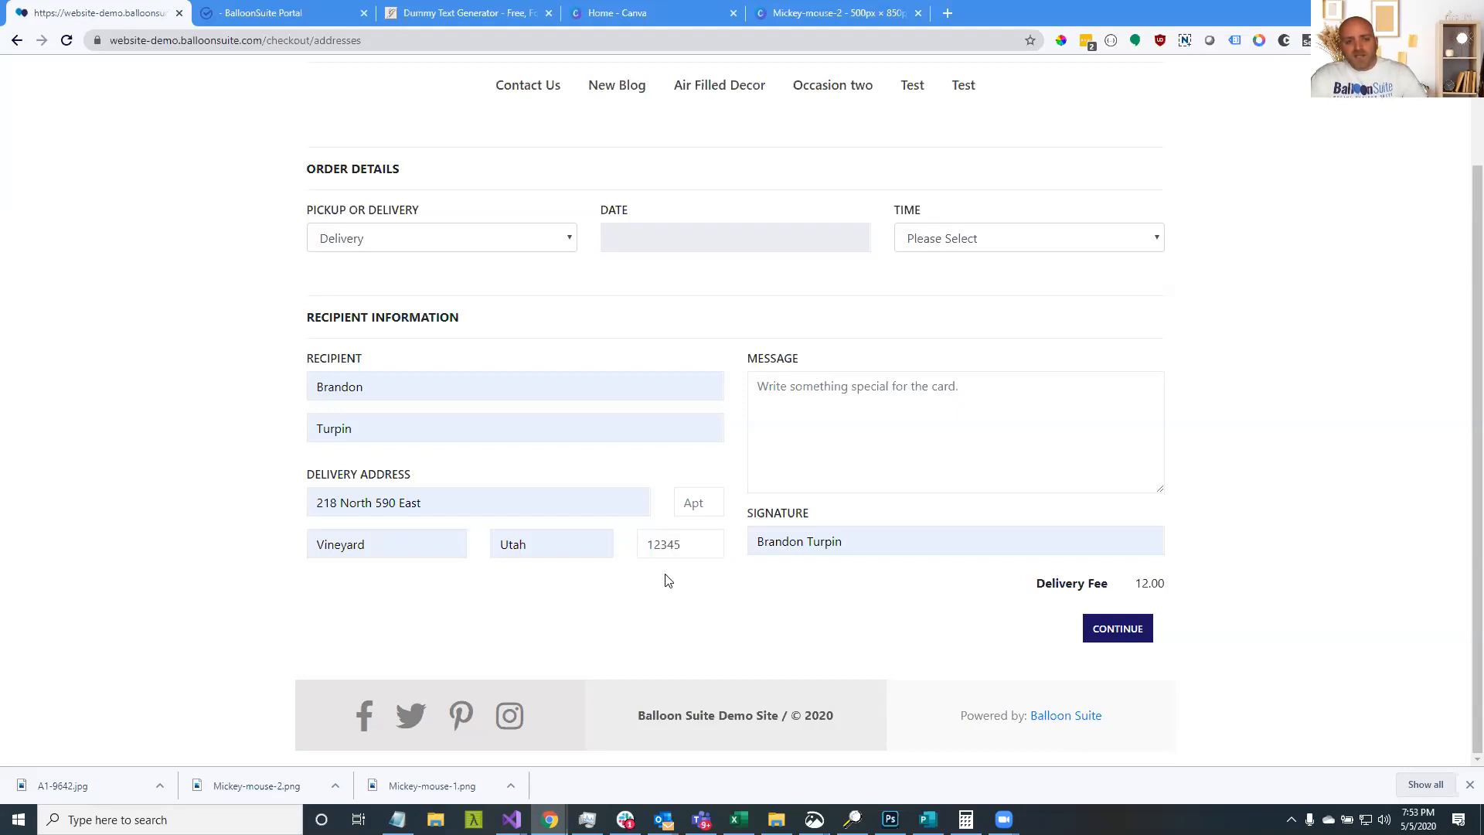
double_click(685, 545)
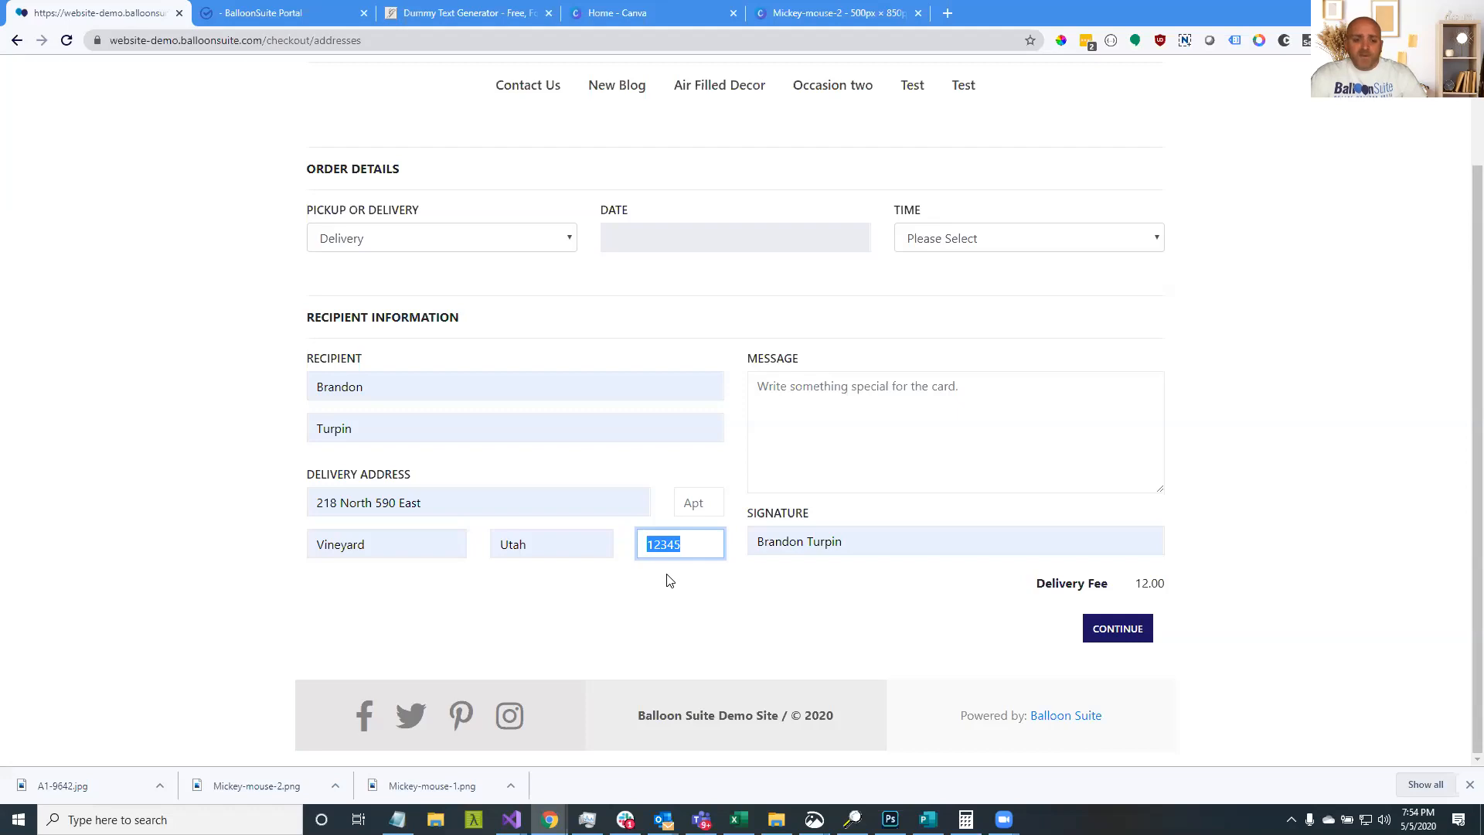
click(670, 580)
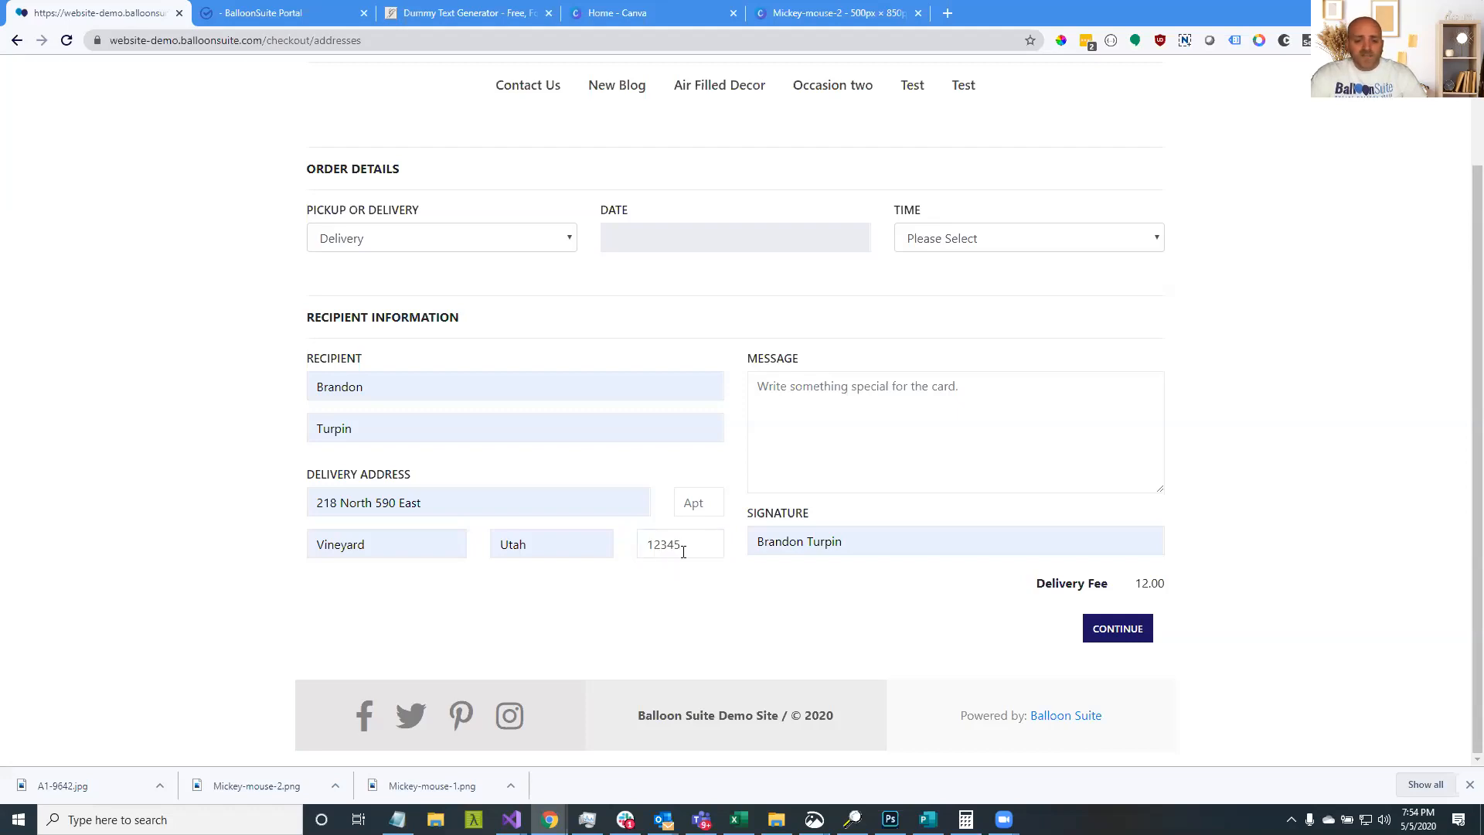
drag(684, 550, 643, 550)
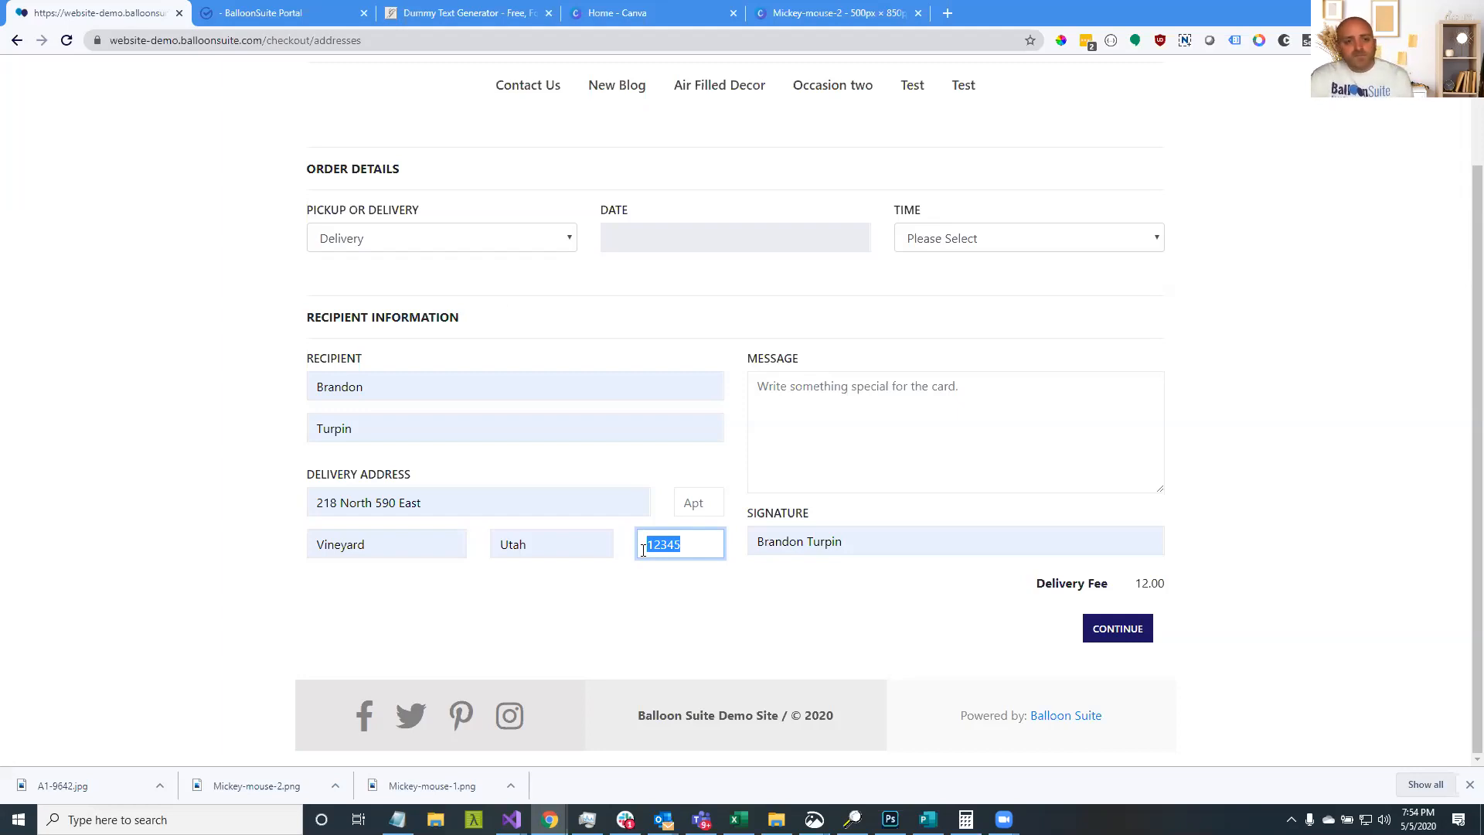
Keep Delivery, set the date to 2020-05-08 with a time slot, and continue to billing
click(515, 244)
click(518, 246)
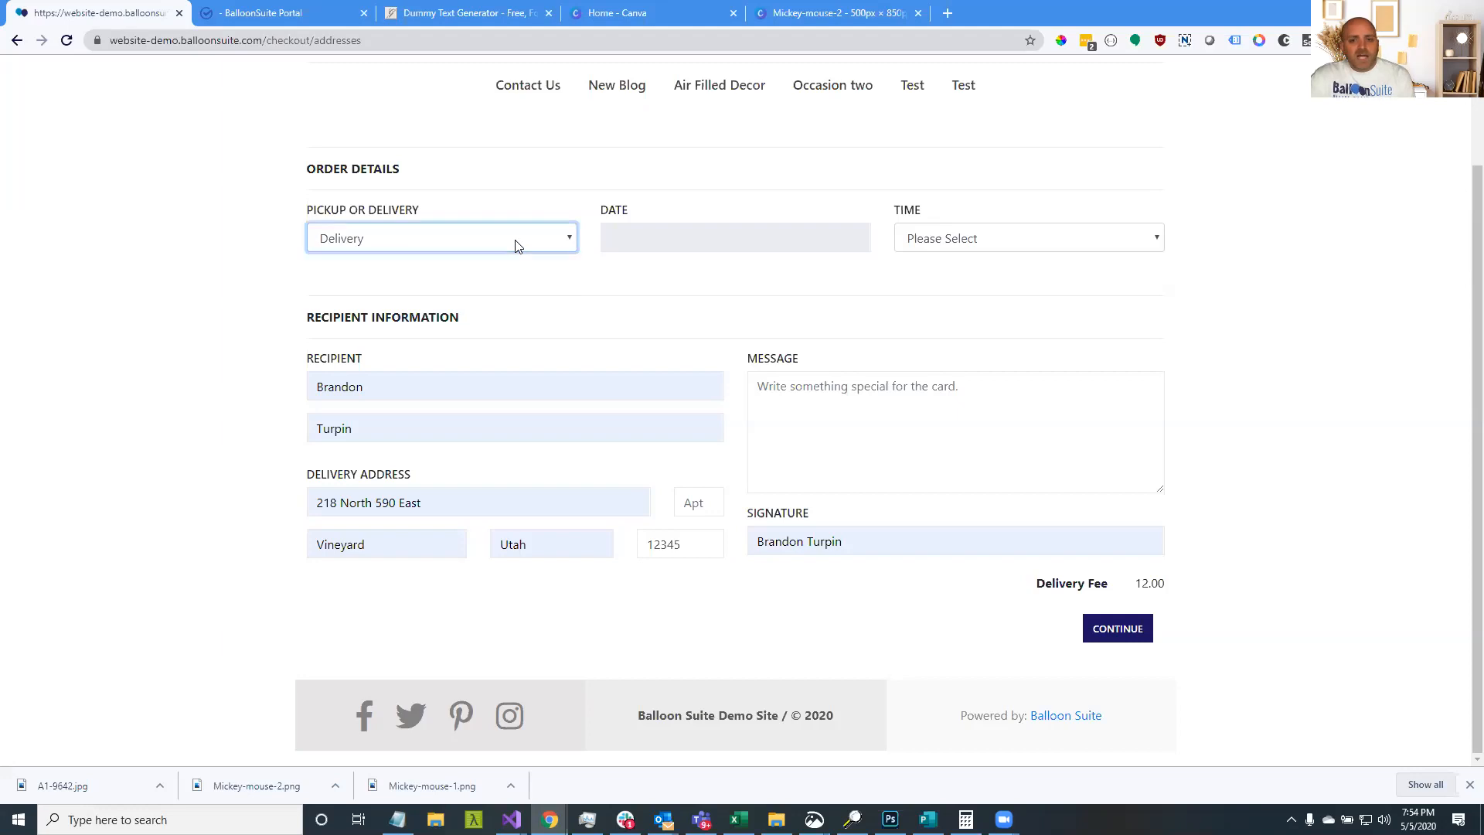
click(517, 246)
click(746, 292)
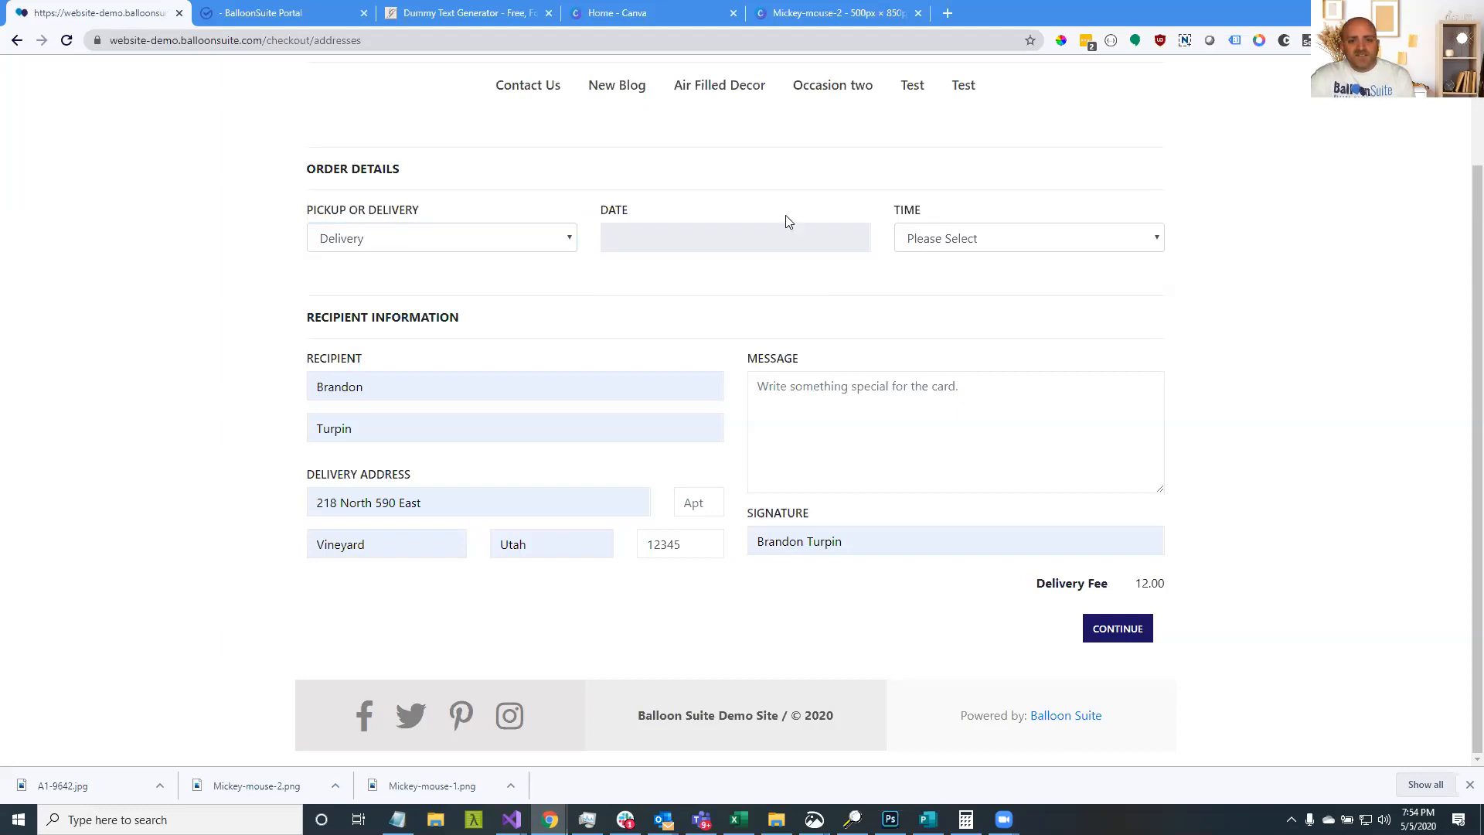
click(794, 249)
click(782, 345)
click(951, 239)
click(953, 317)
click(1101, 628)
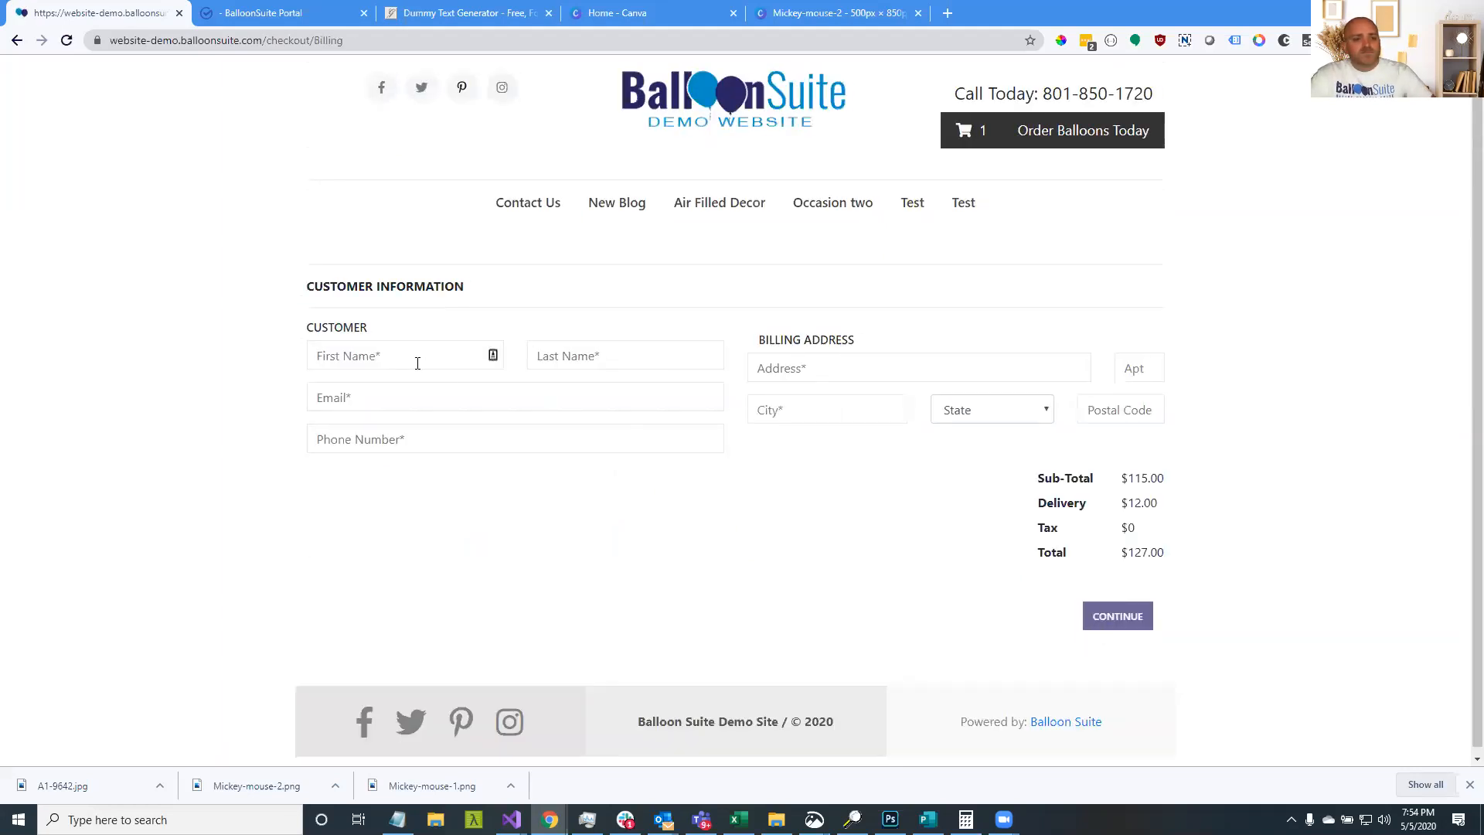
Autofill the customer billing details, note the $3.86 tax, and show the Portal's tax rates
click(418, 357)
click(416, 394)
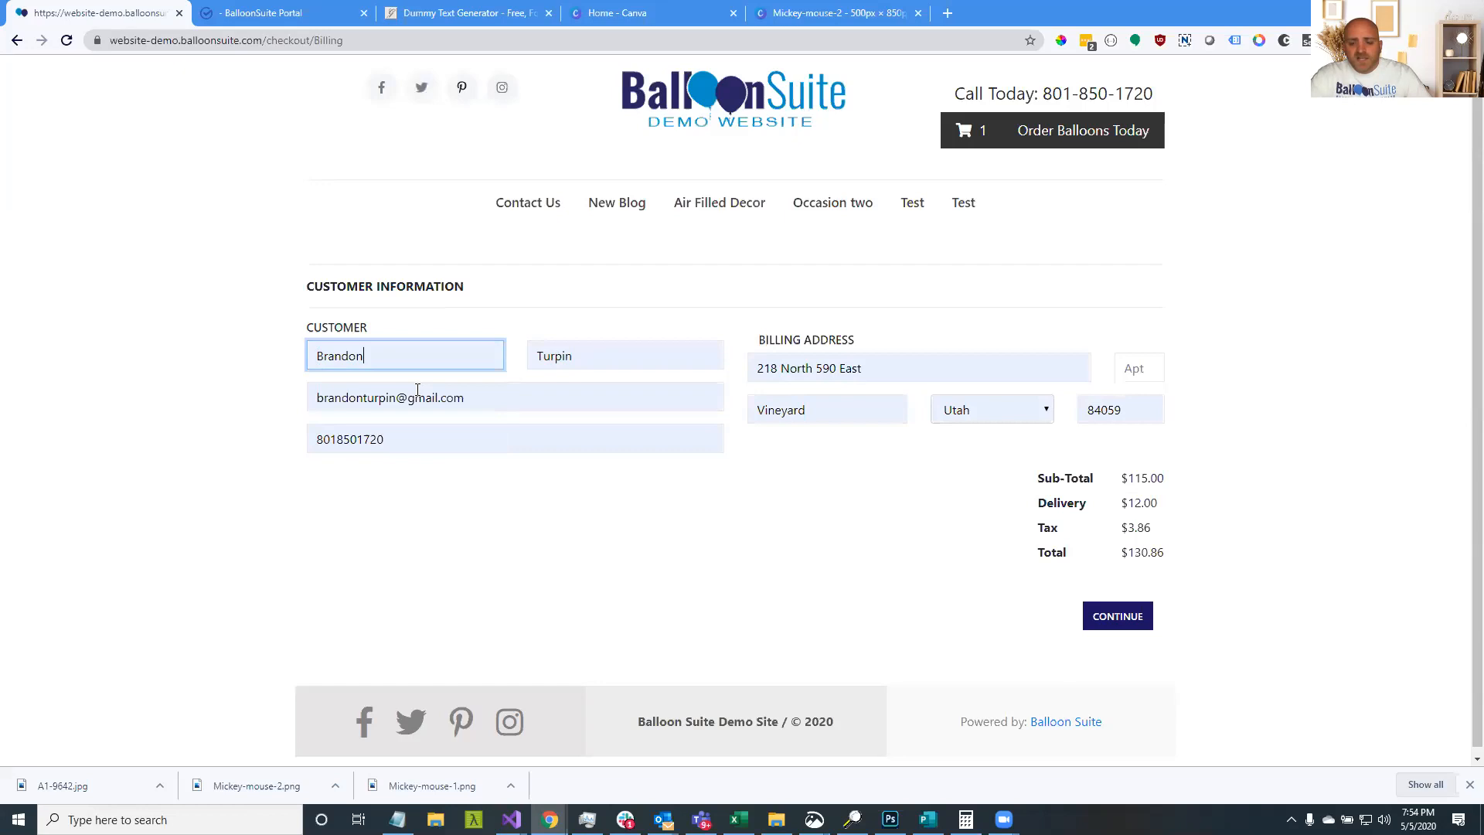
drag(1122, 528, 1159, 532)
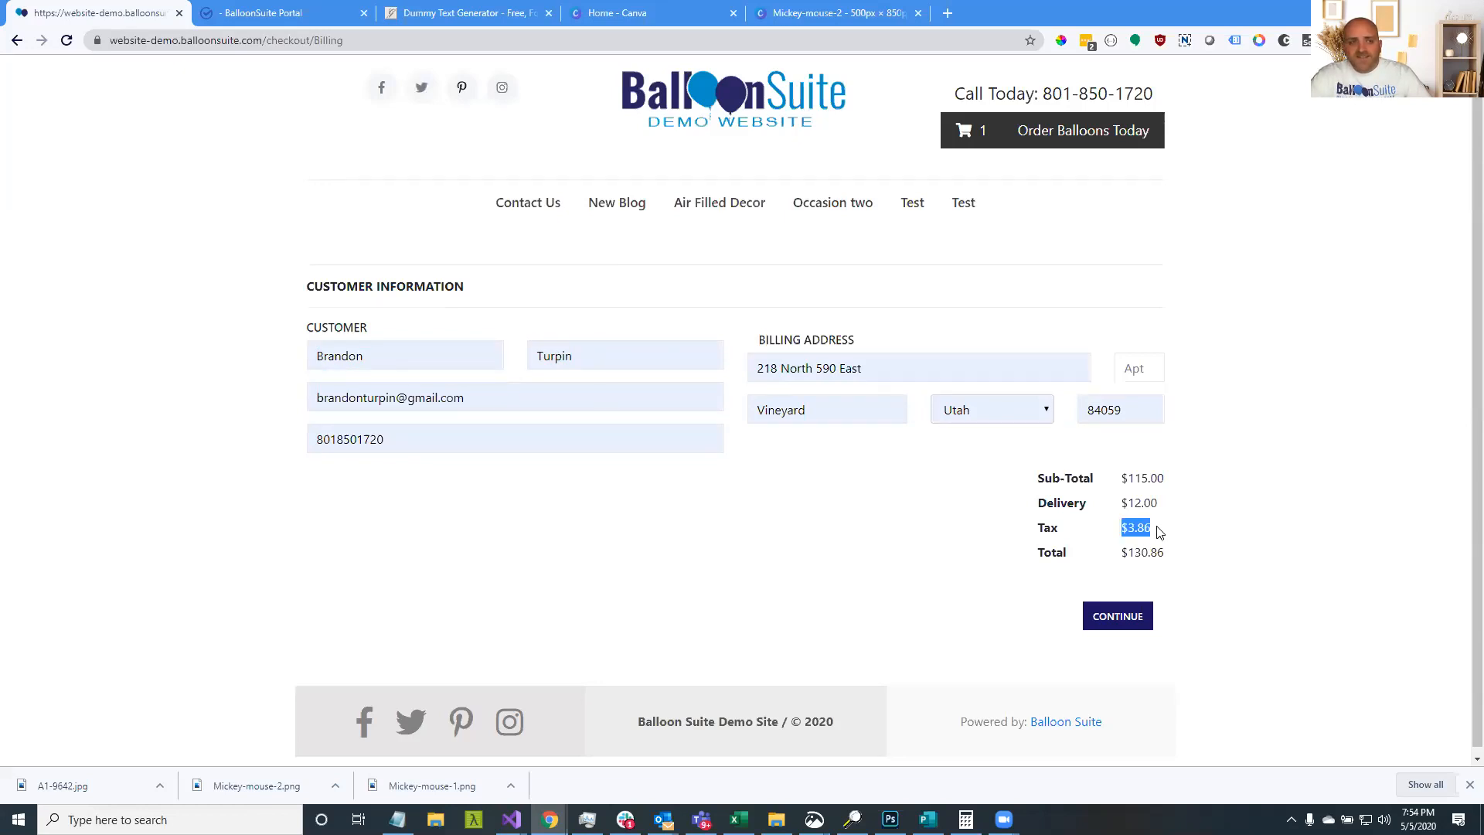
click(325, 13)
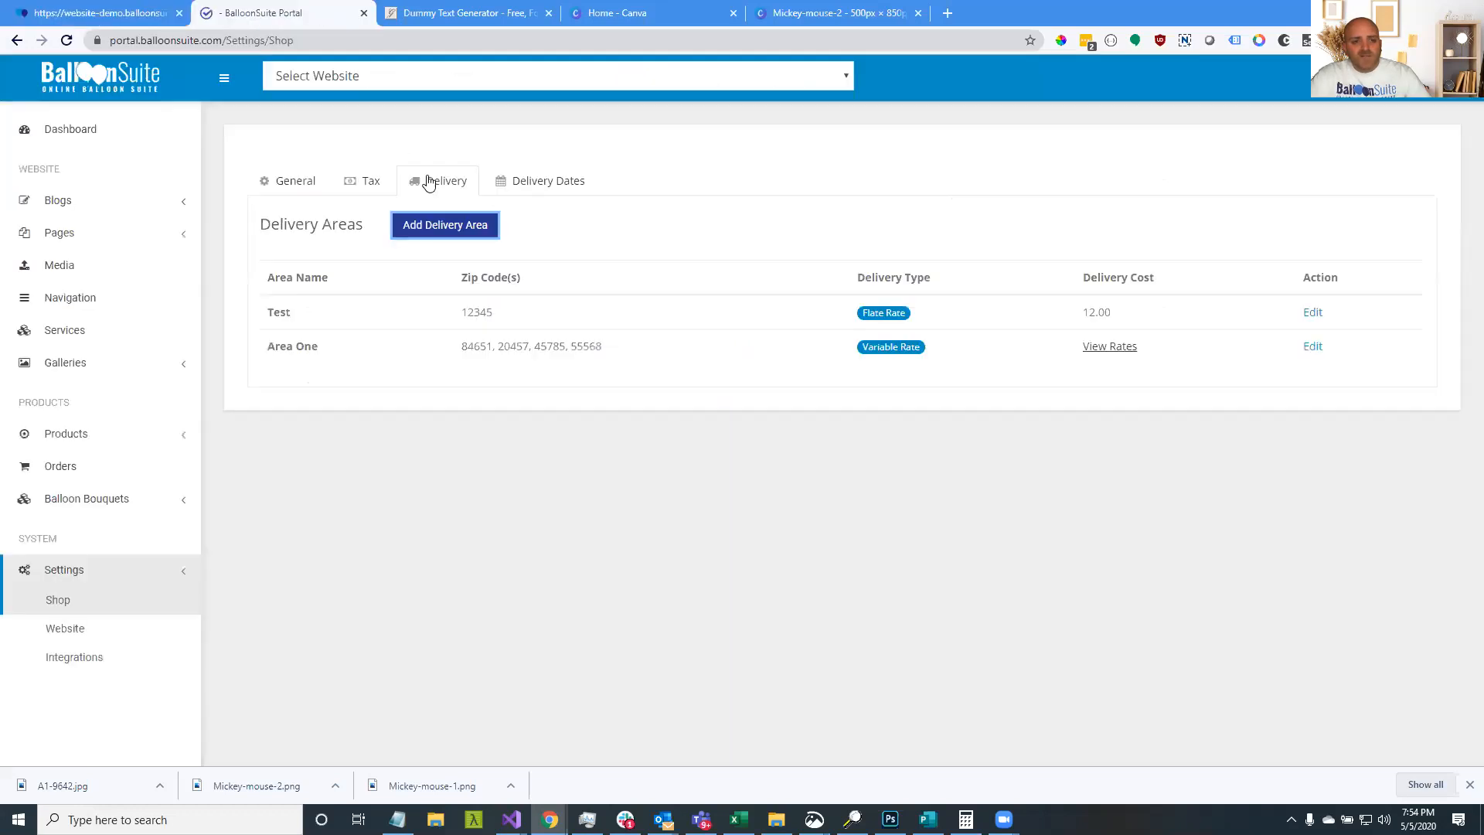
click(354, 188)
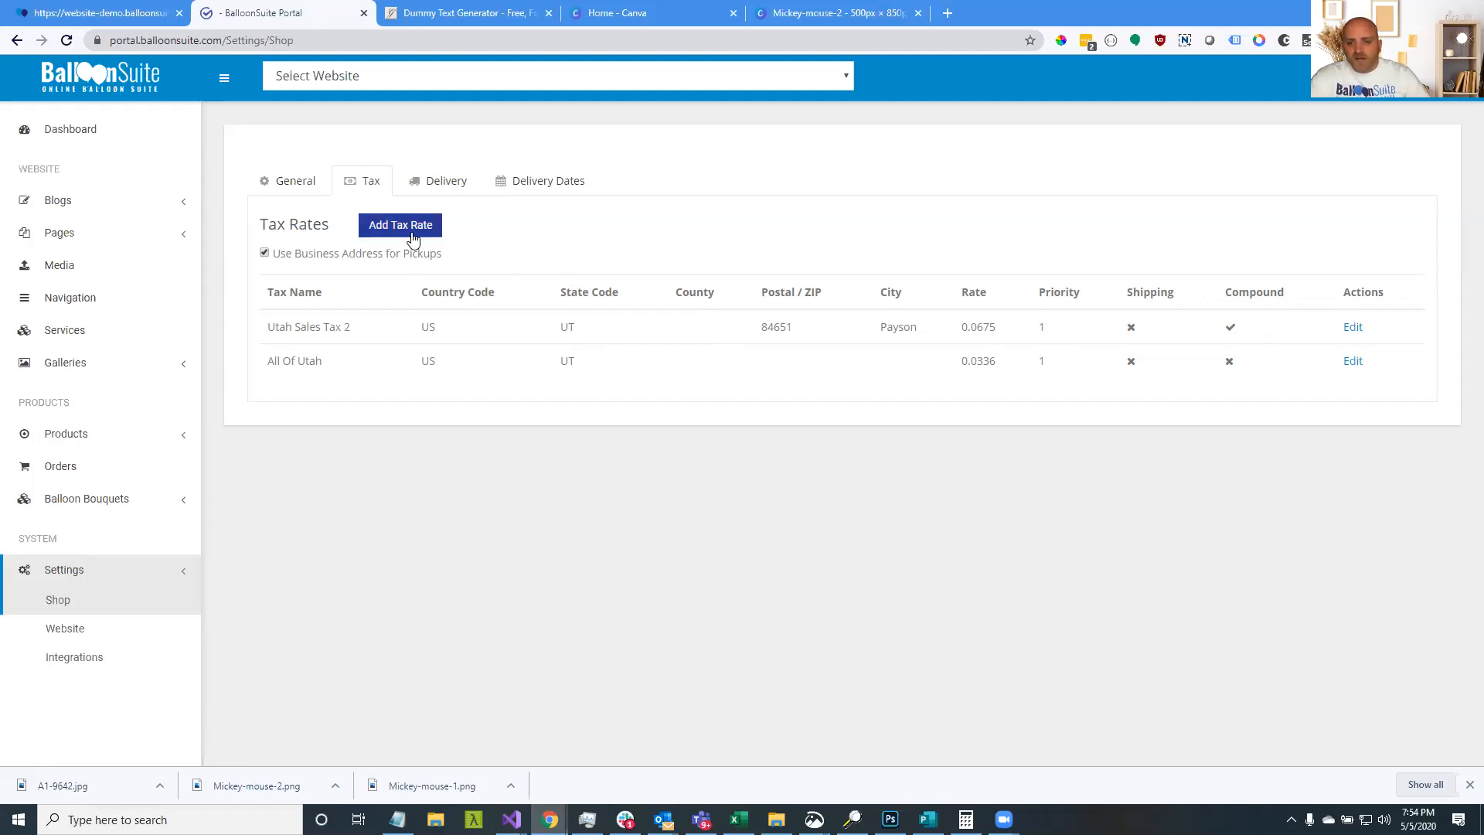
Highlight the Utah Sales Tax 2 row's US, UT, ZIP 84651 and city Payson
drag(274, 327, 1036, 361)
drag(499, 309, 1045, 328)
click(293, 326)
click(335, 334)
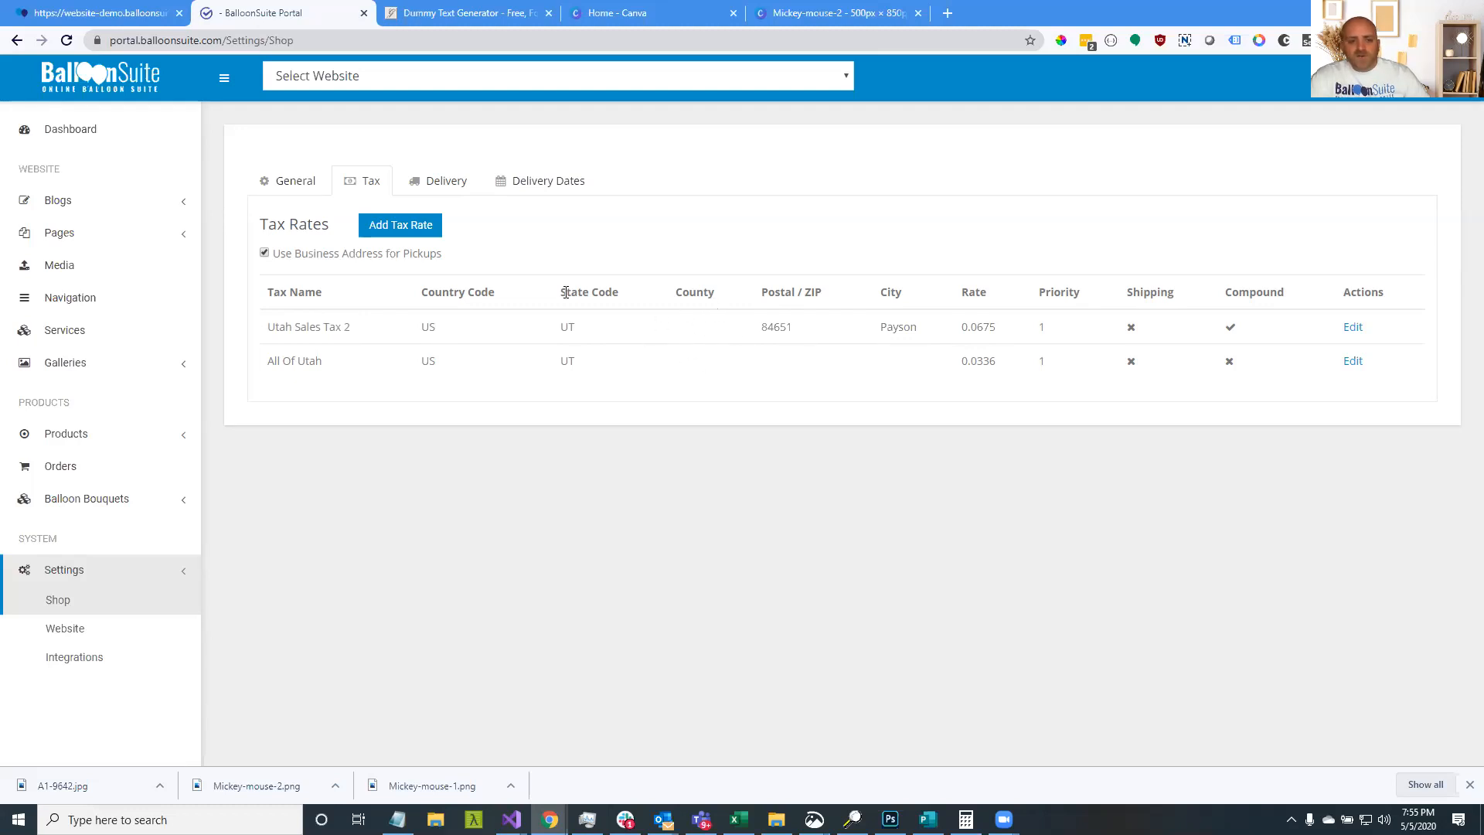
drag(423, 328, 466, 334)
drag(560, 328, 570, 331)
double_click(772, 329)
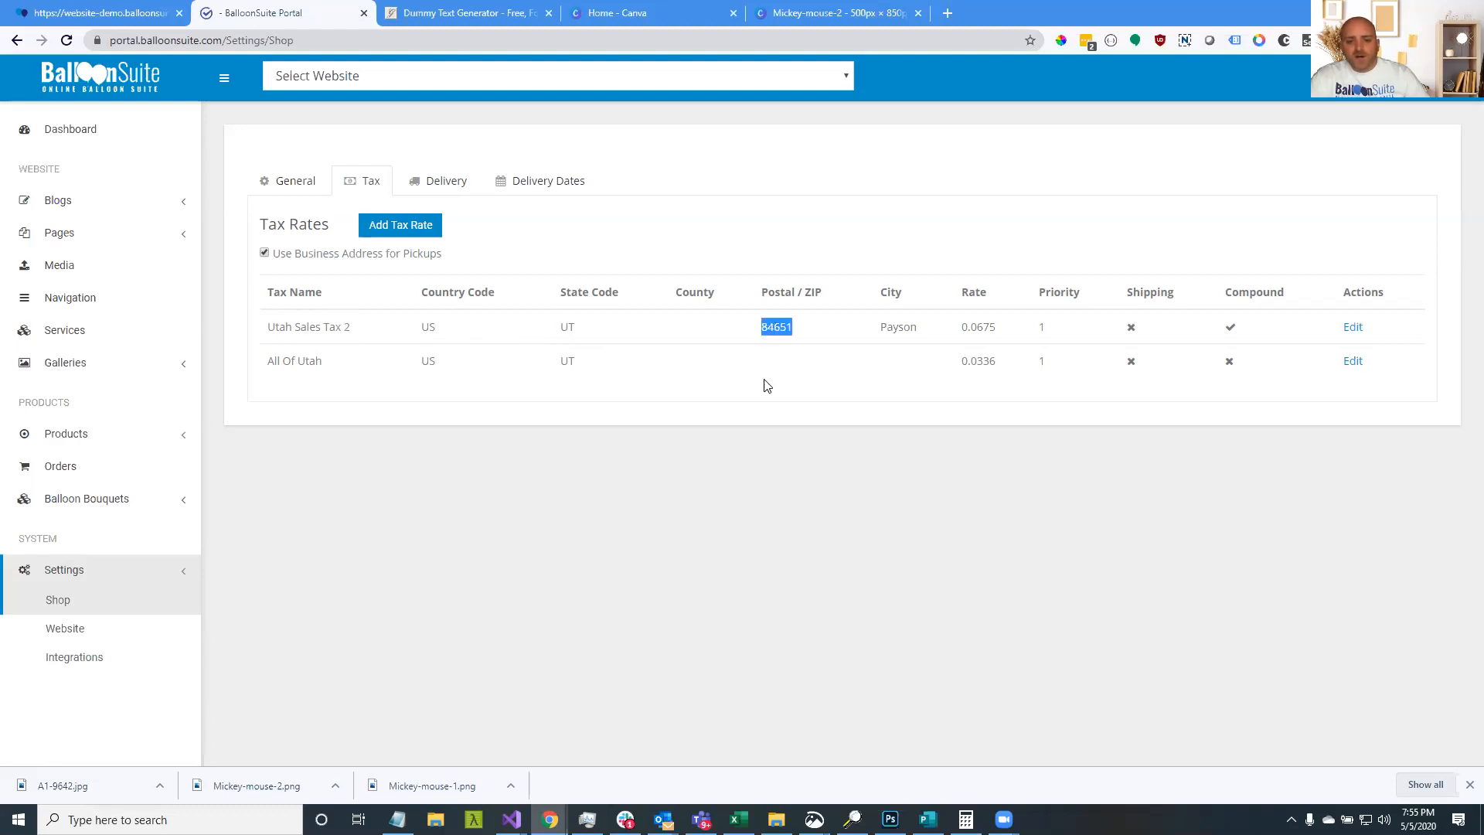
double_click(894, 329)
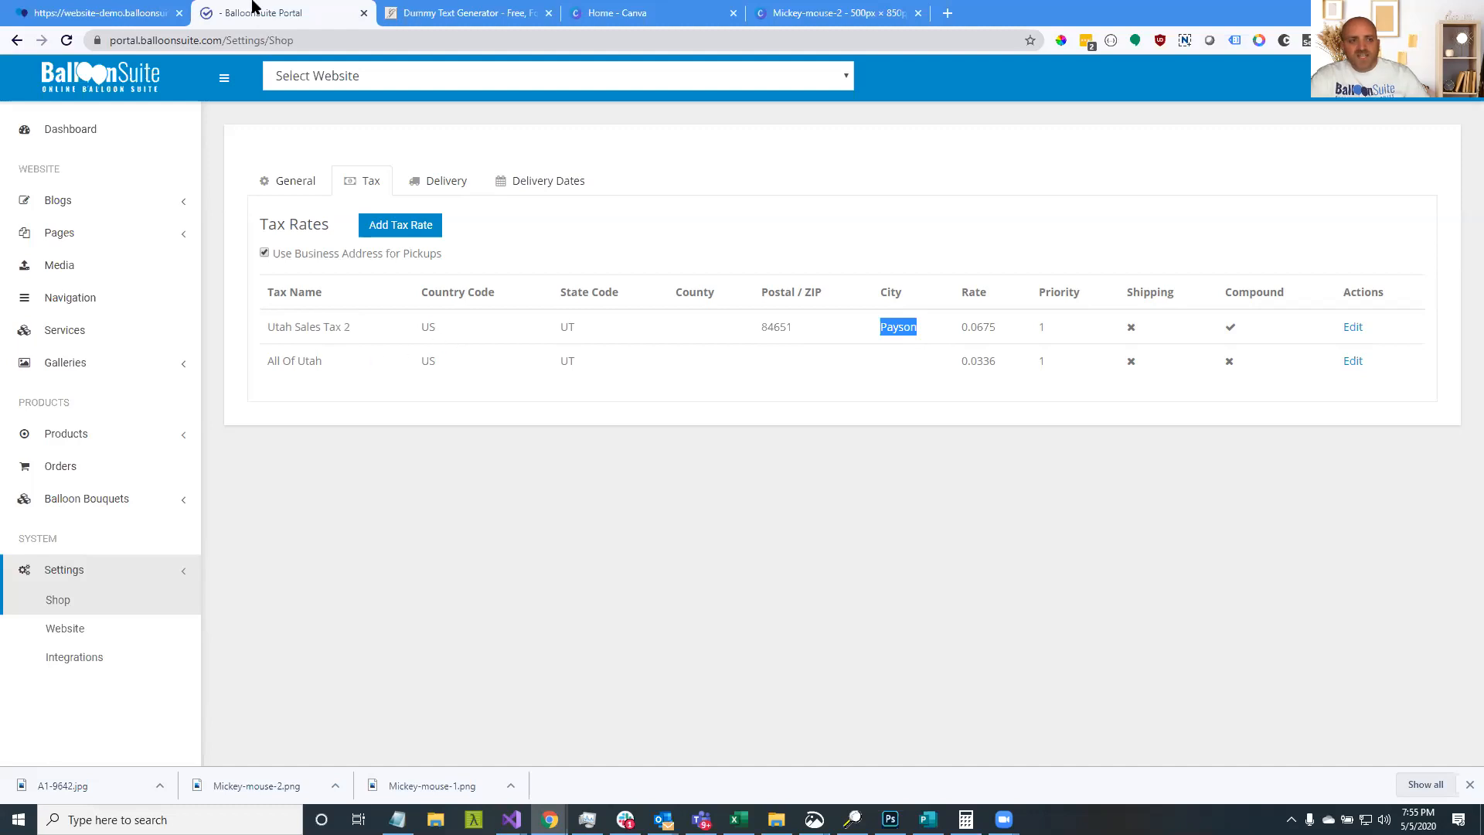
Compare the rate's UT, 84651 and Payson with the checkout's billing city Vineyard
click(77, 12)
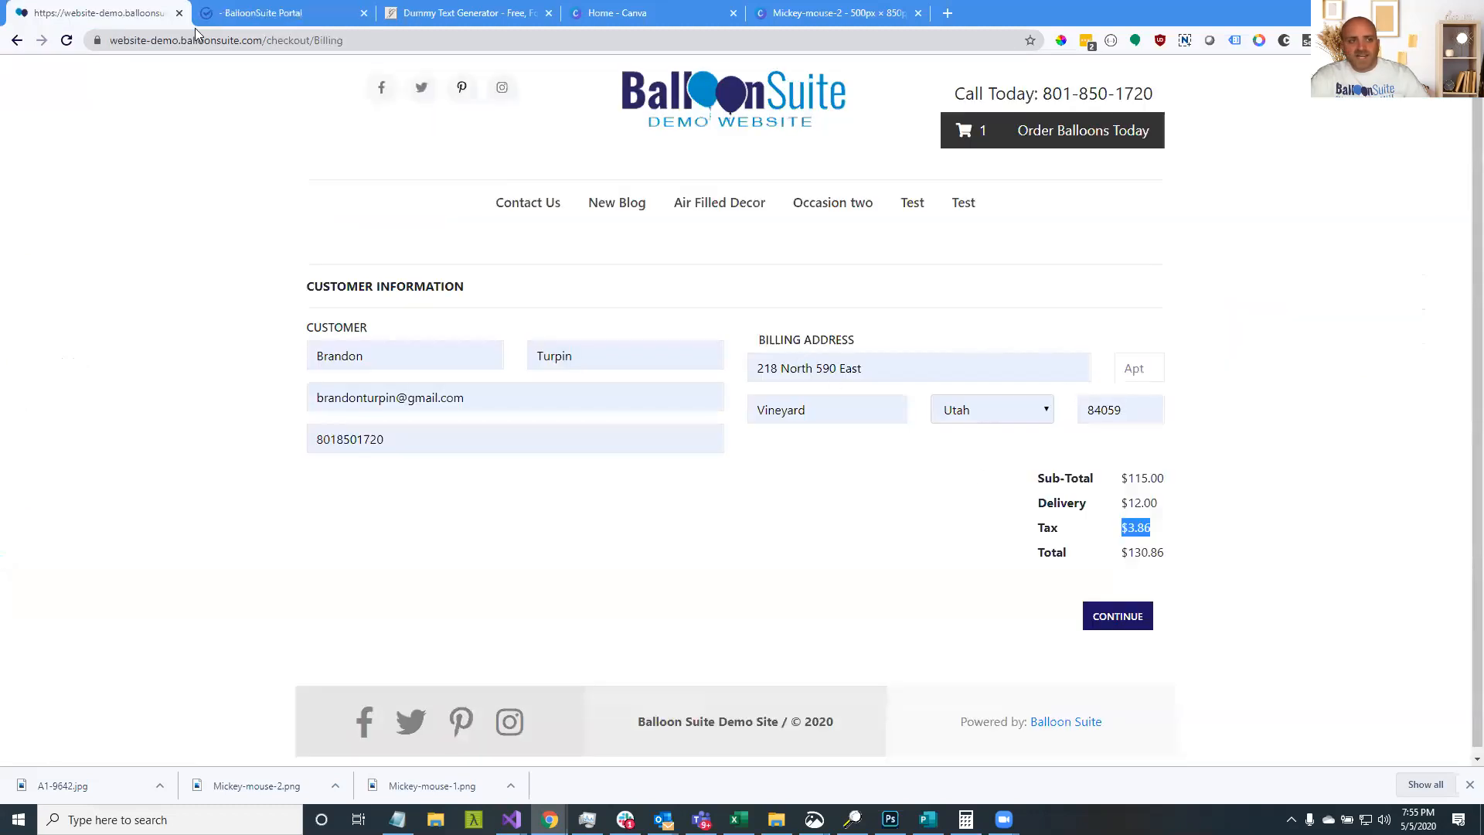
click(255, 12)
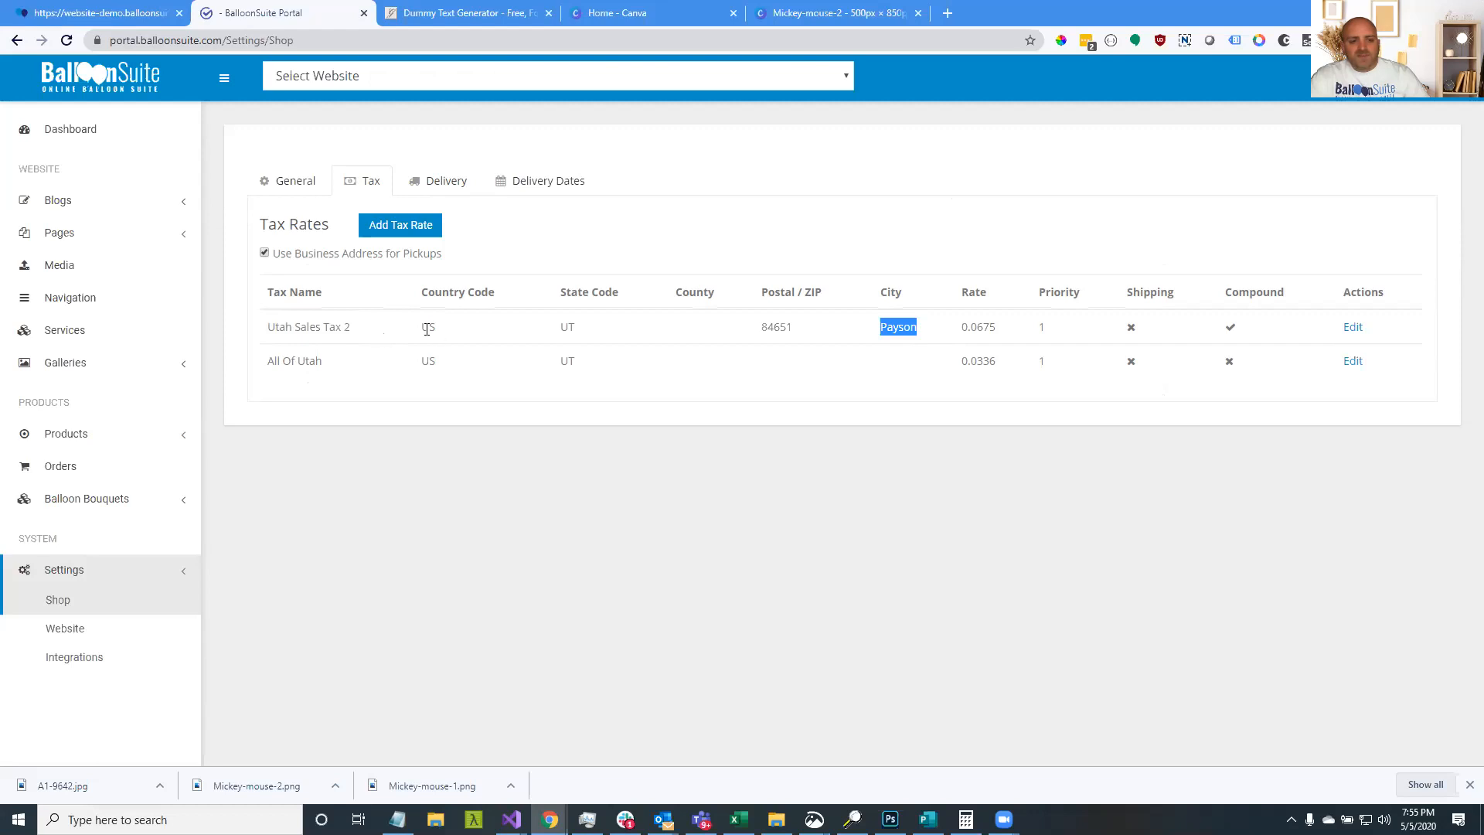
double_click(566, 327)
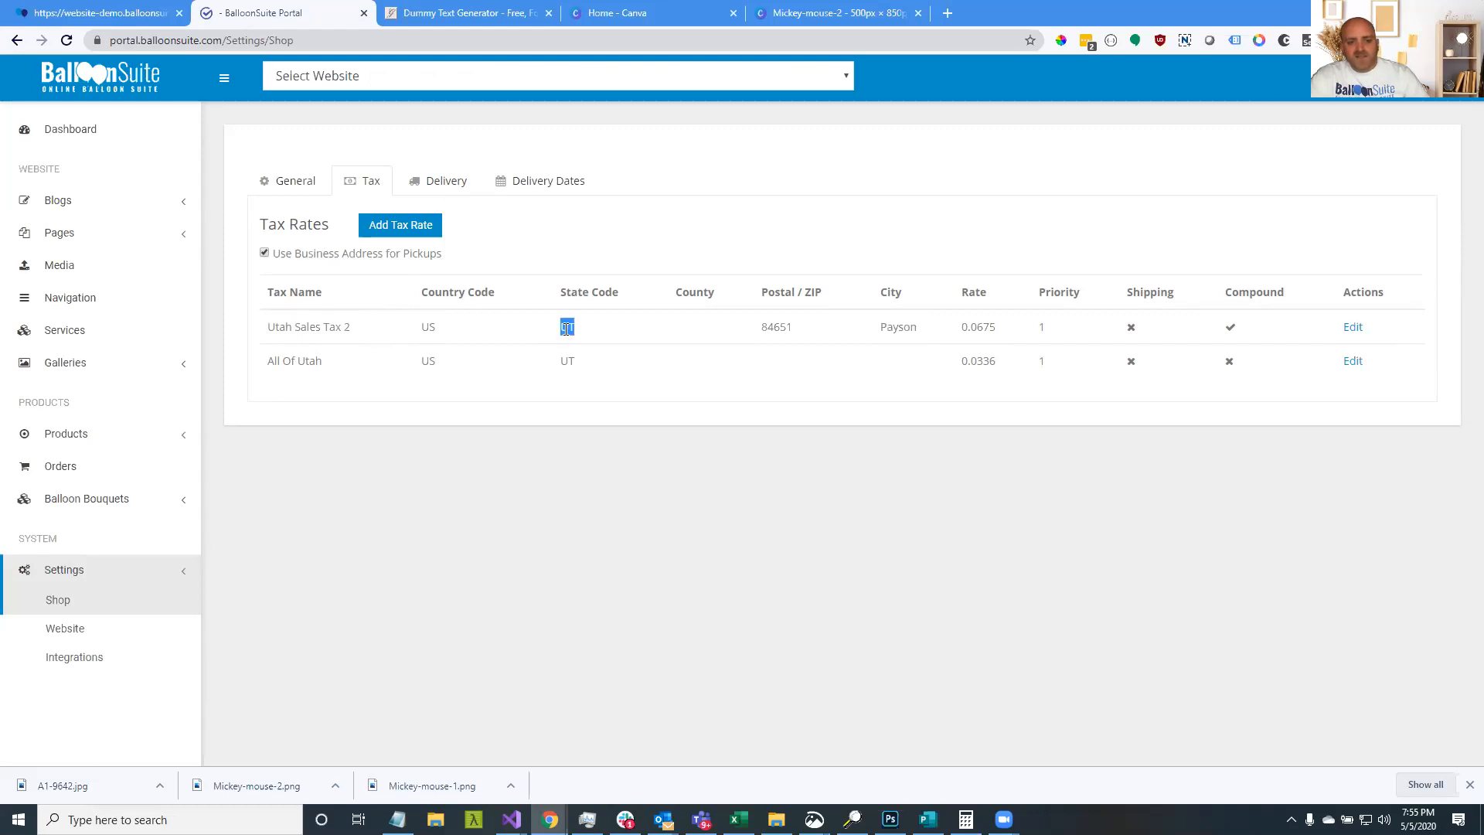
click(67, 6)
key(ctrl+Tab)
double_click(776, 327)
key(ctrl+shift+Tab)
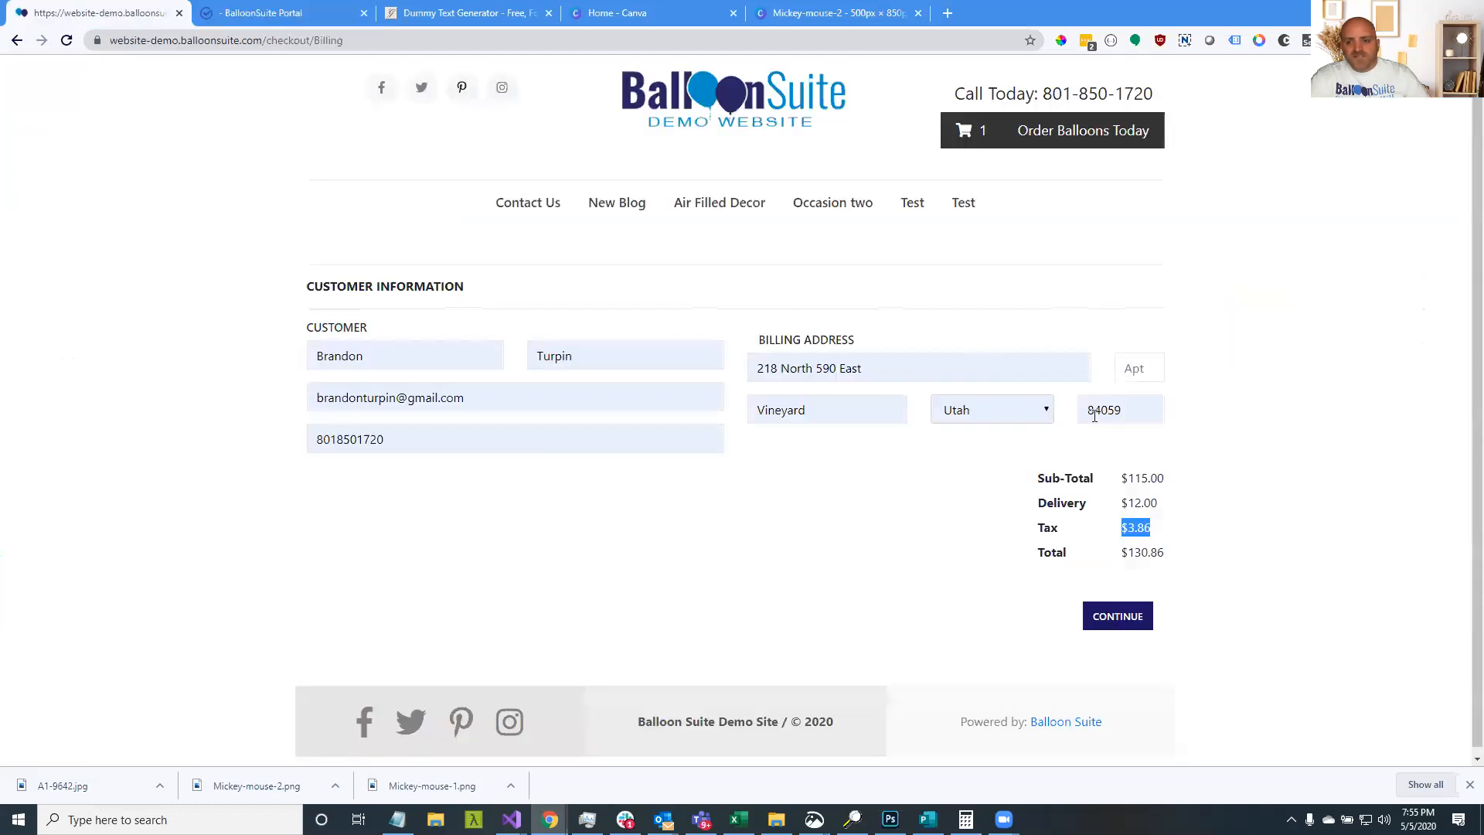
click(269, 17)
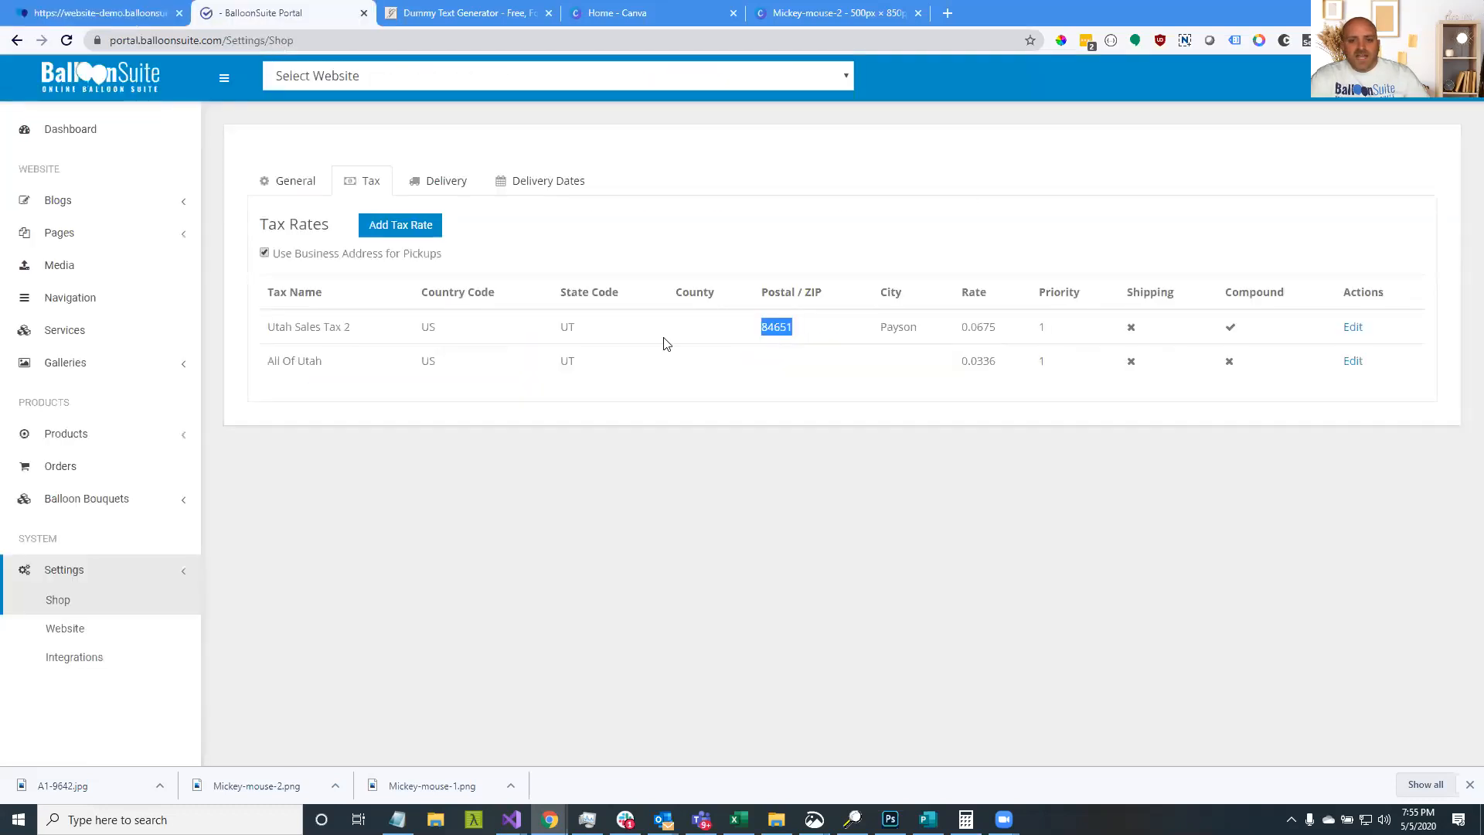
double_click(898, 328)
key(ctrl+shift+Tab)
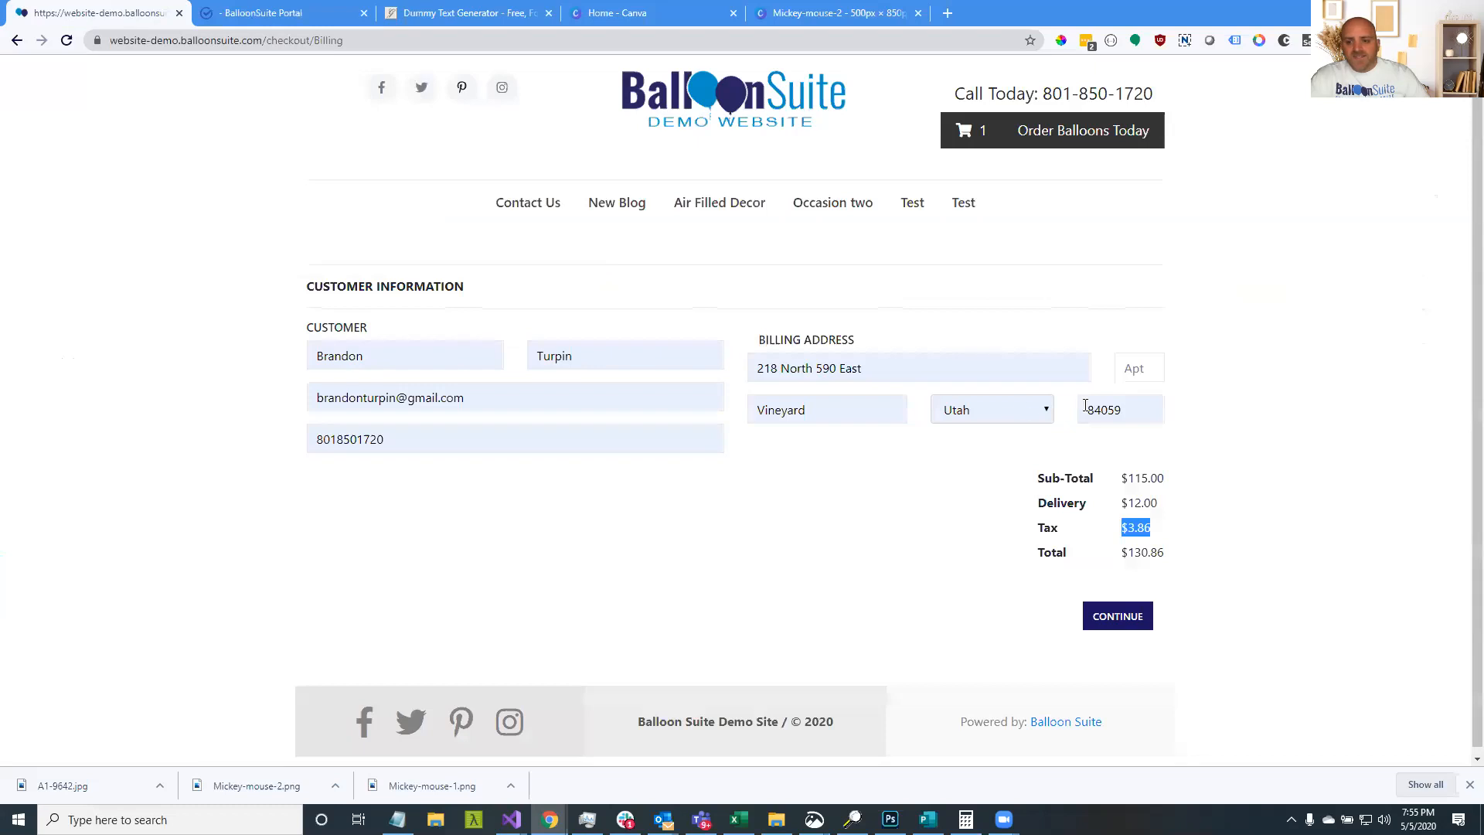
double_click(839, 409)
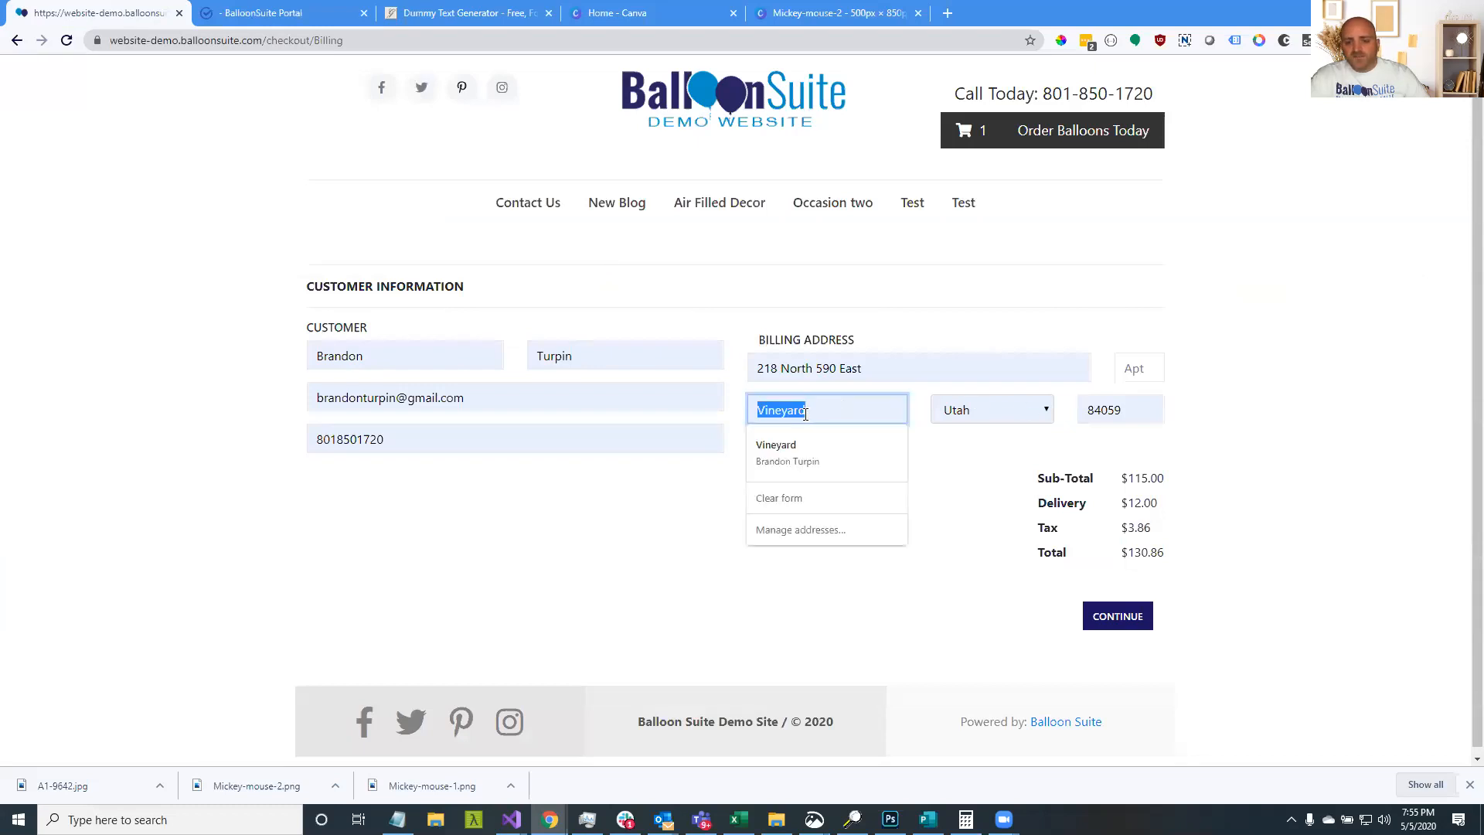
click(686, 518)
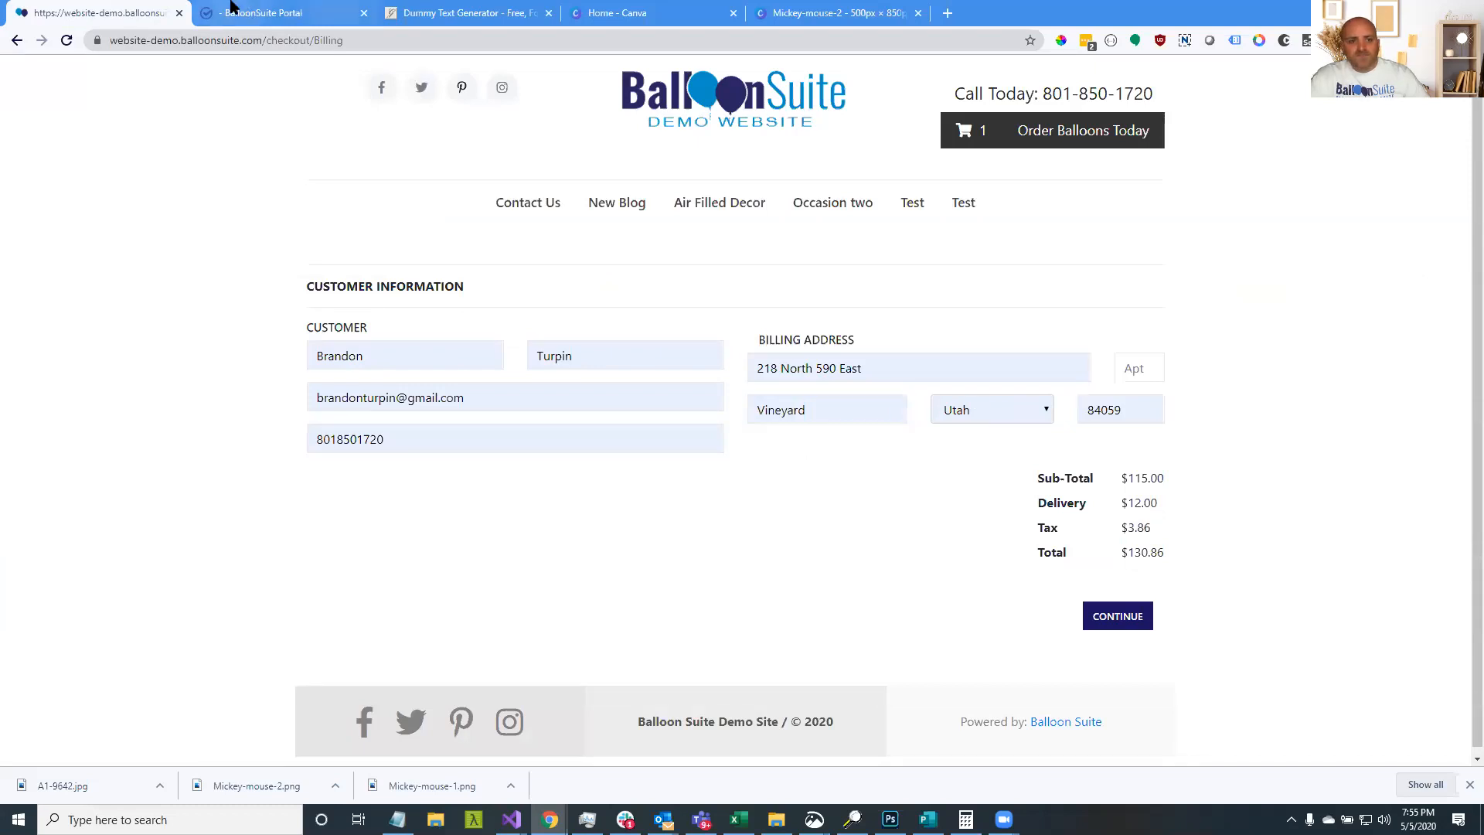
Recheck ZIP 84651 and Payson in the tax rates against the checkout billing page
click(232, 6)
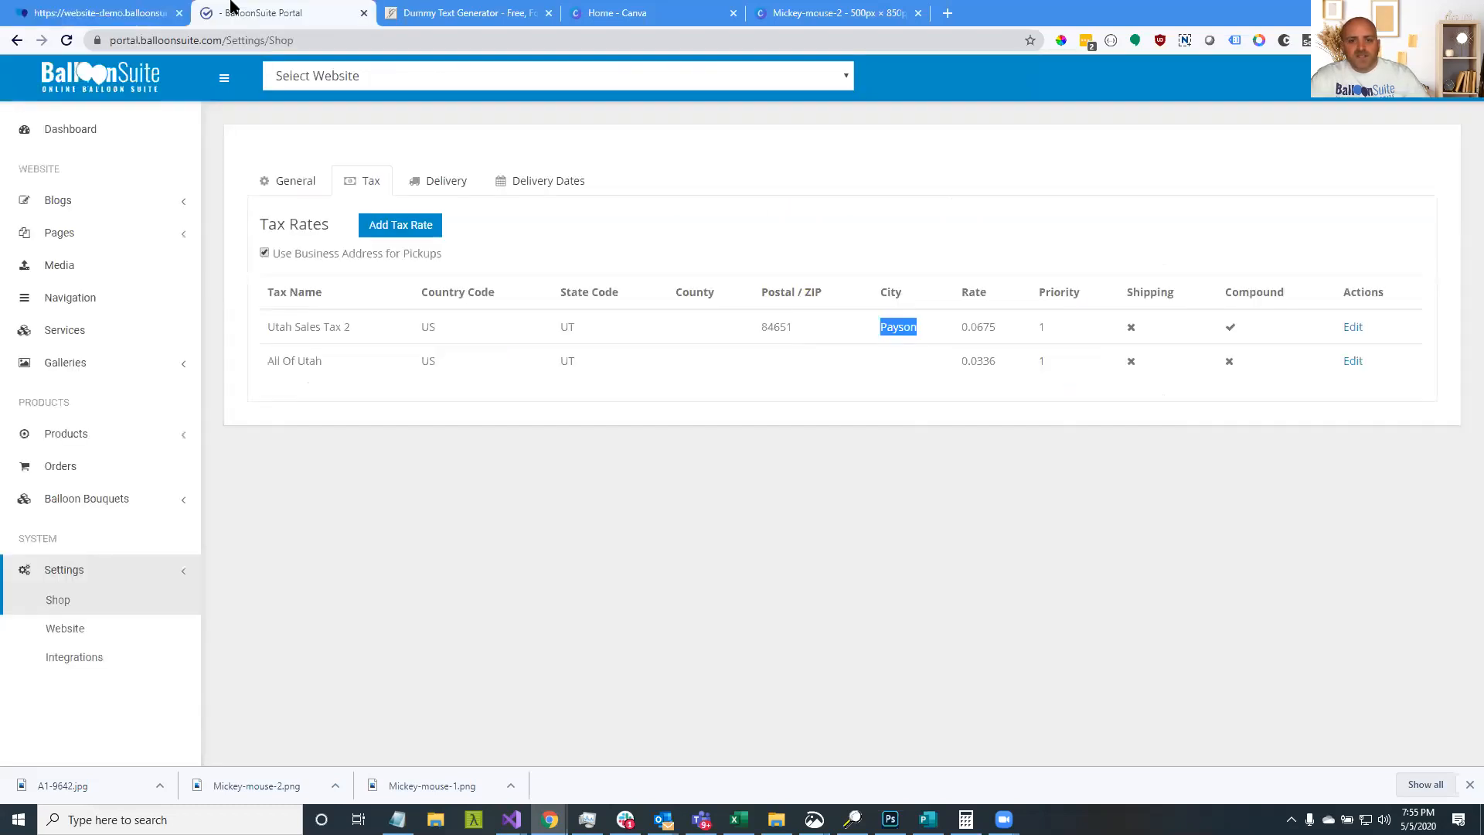
click(907, 331)
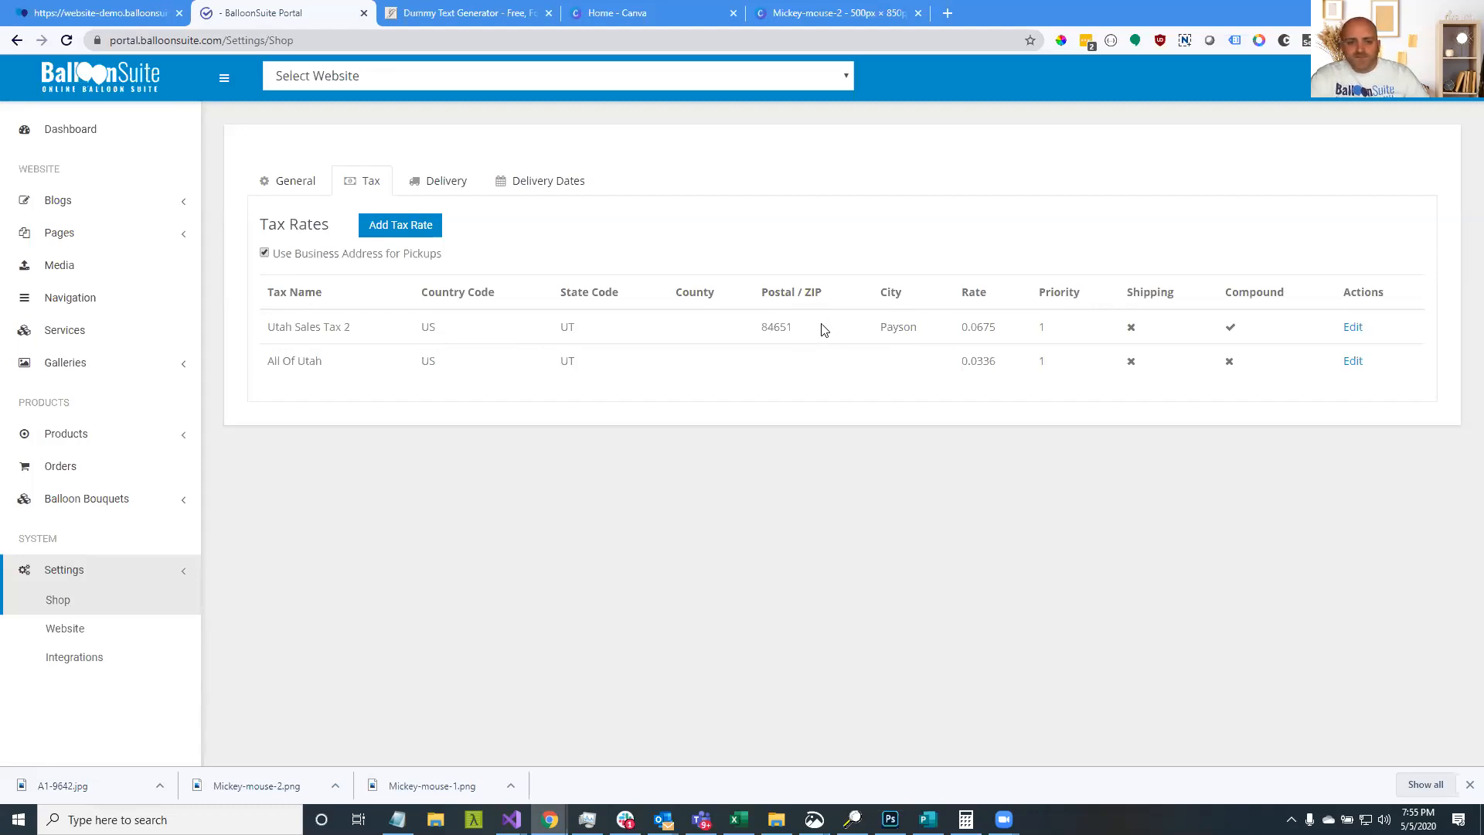
double_click(764, 327)
double_click(895, 328)
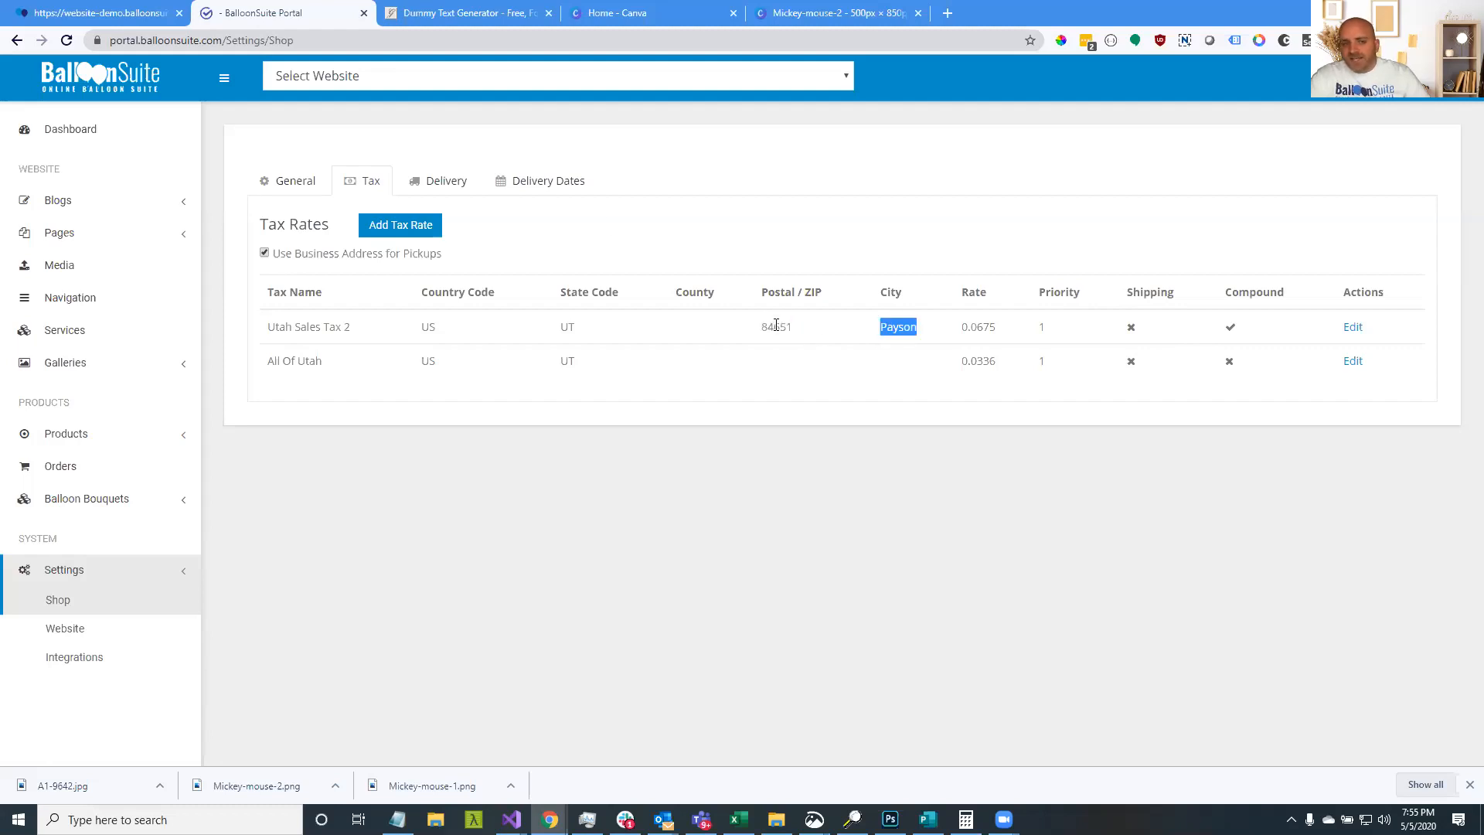
click(65, 10)
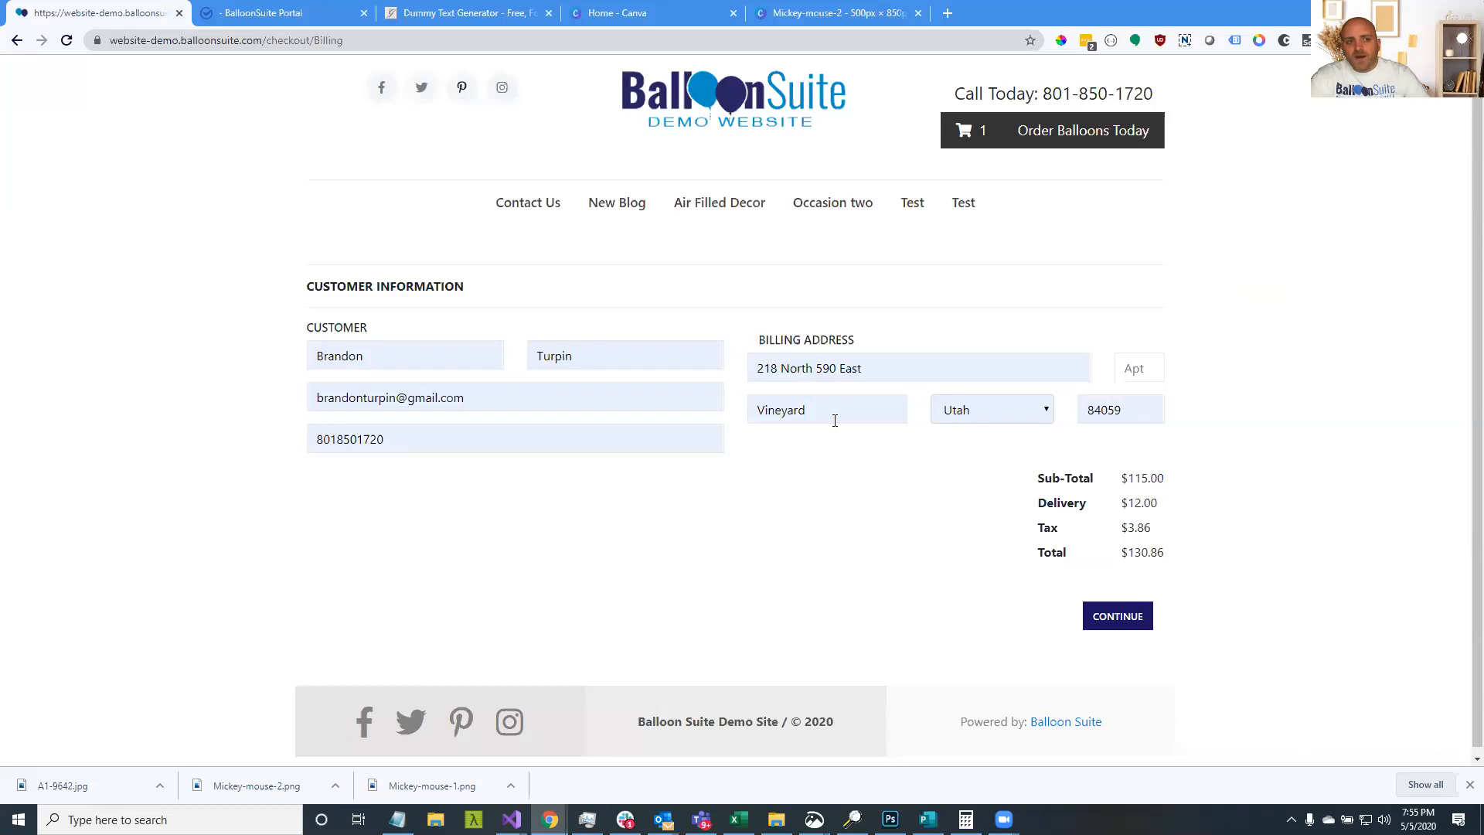
click(263, 13)
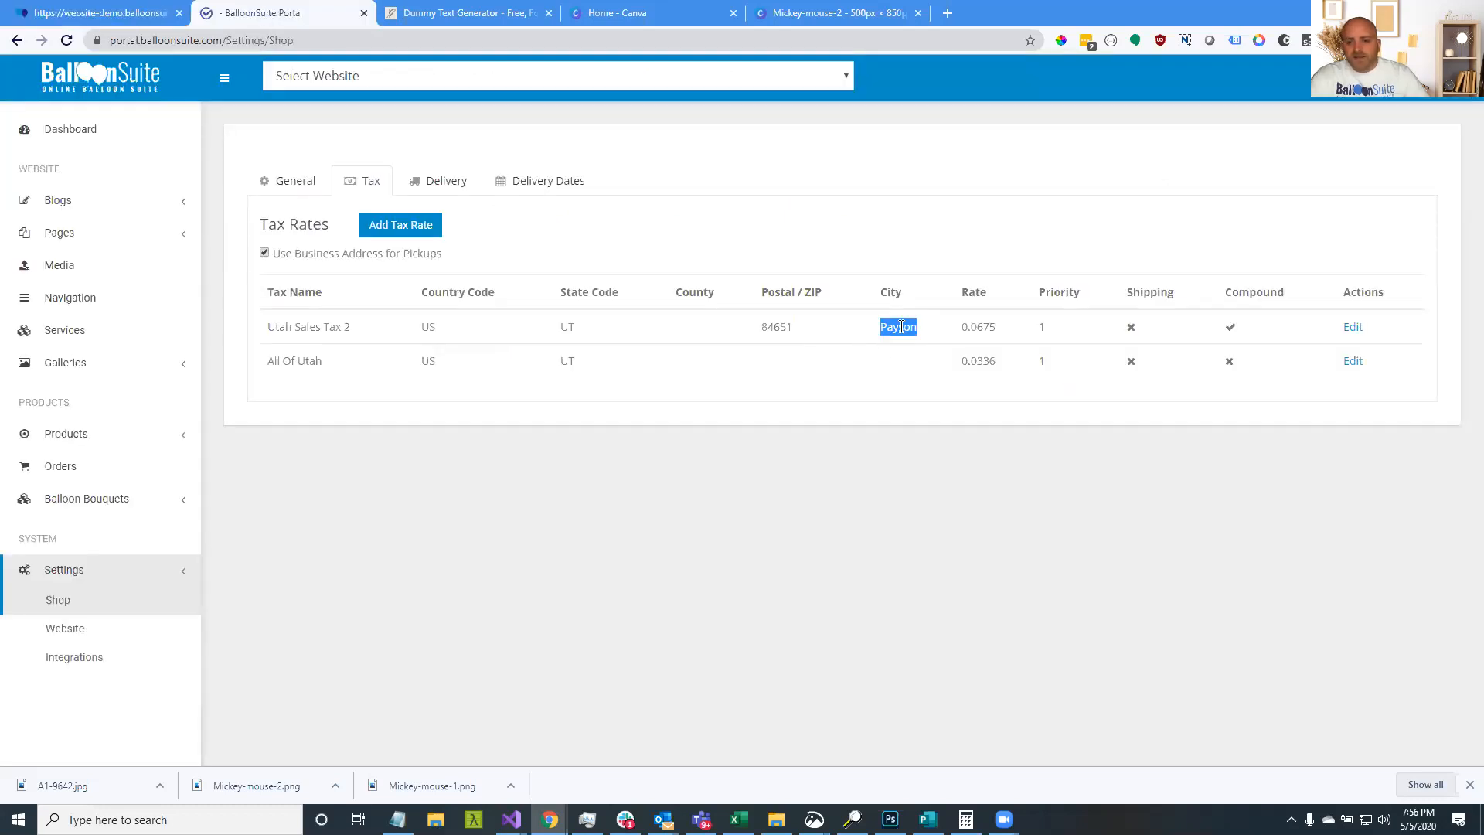
double_click(775, 330)
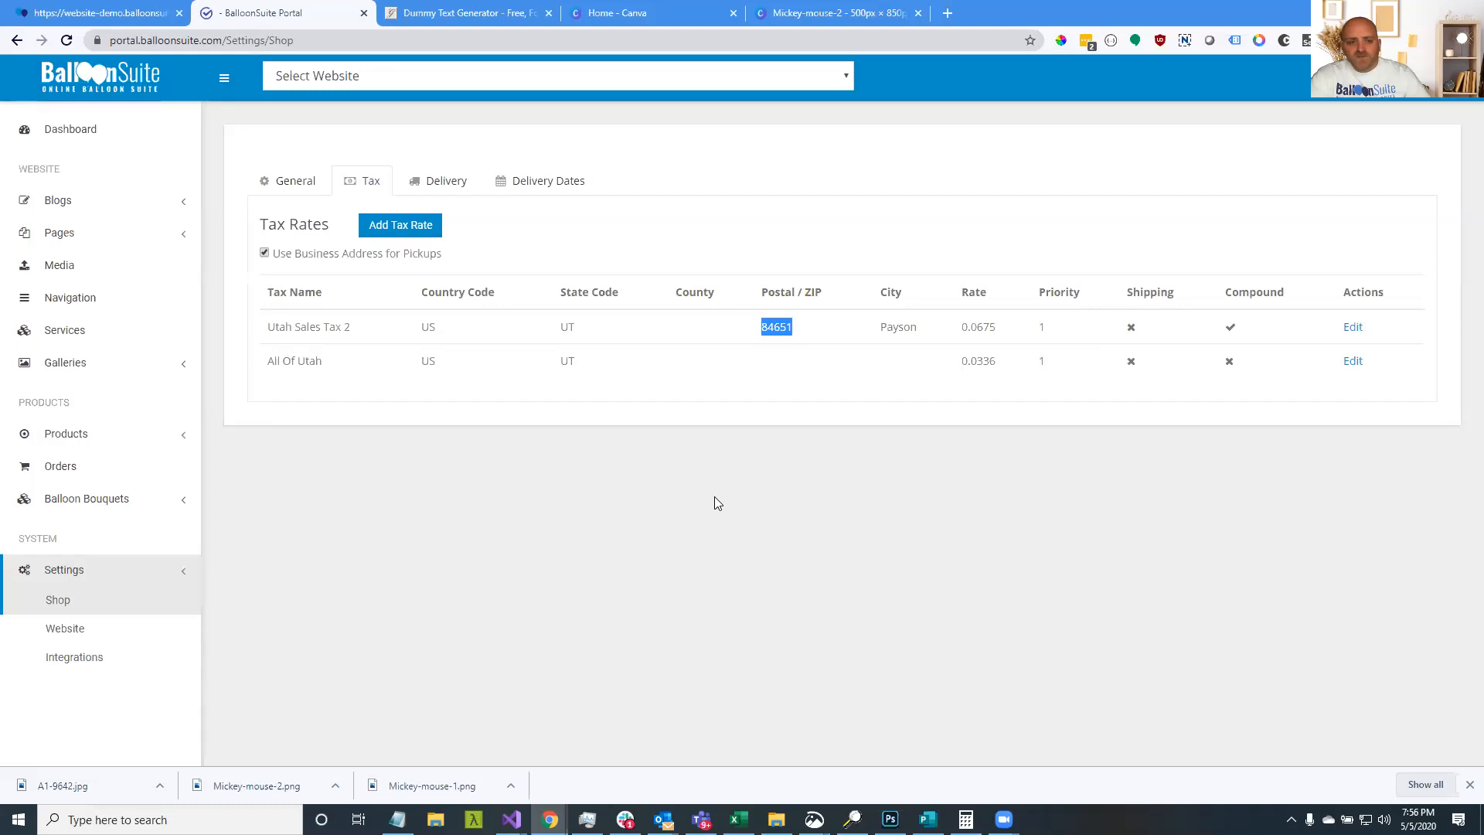
click(139, 10)
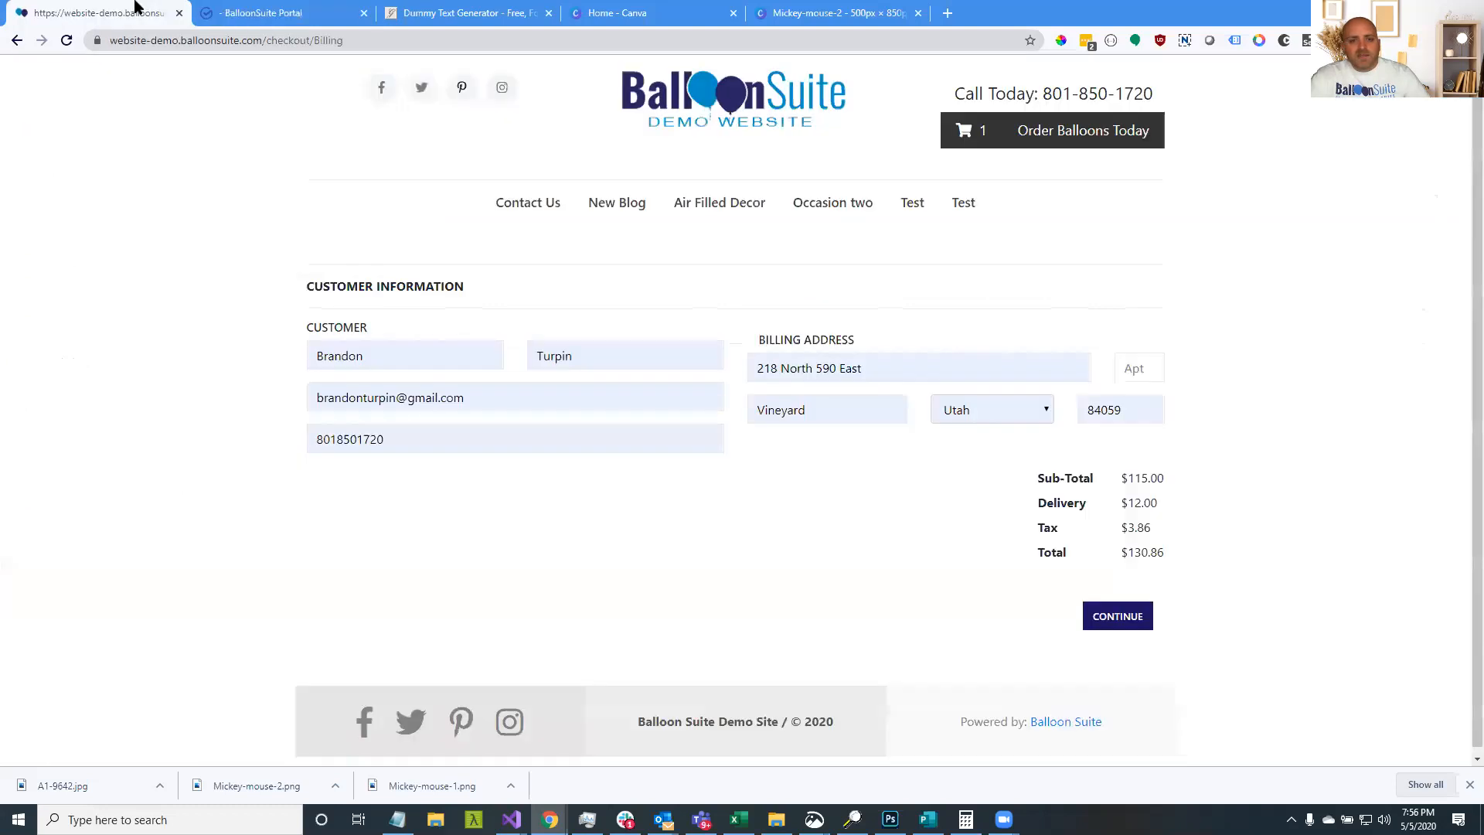
Highlight the Utah Sales Tax 2 rate of 0.0675 in the Portal's tax rates
click(278, 11)
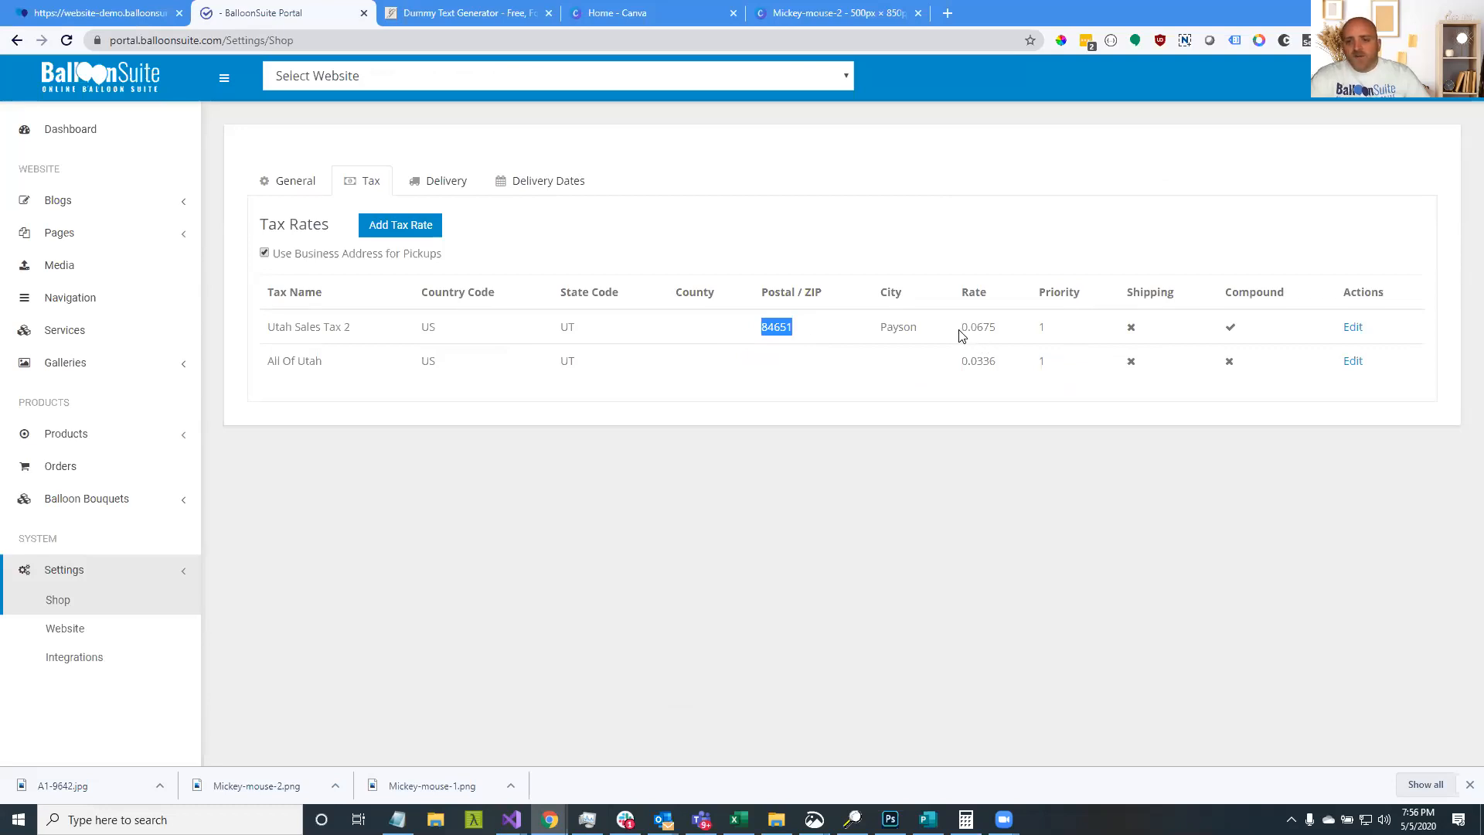
drag(961, 328, 990, 331)
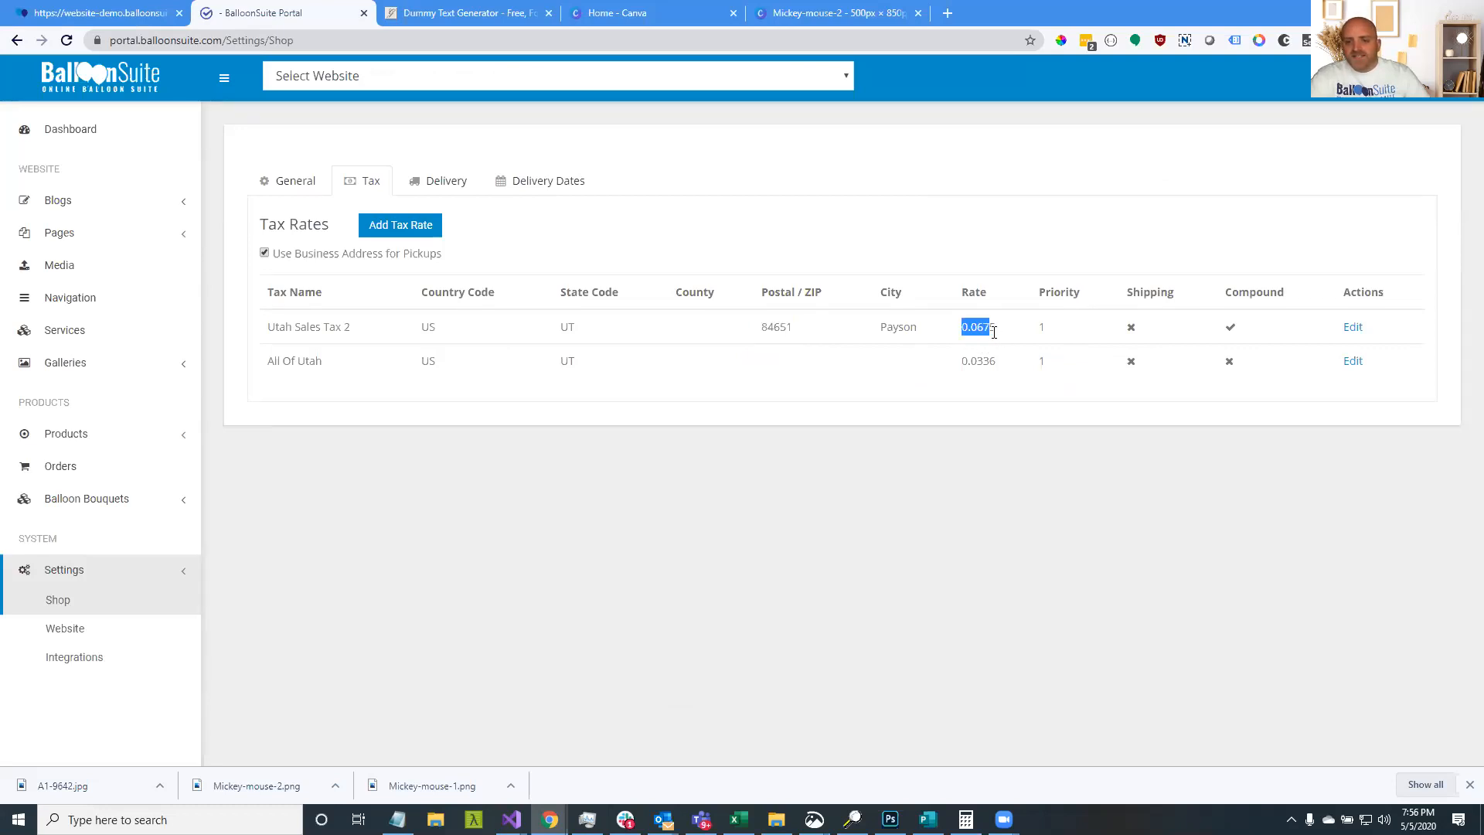
click(985, 332)
drag(981, 332, 992, 333)
click(983, 332)
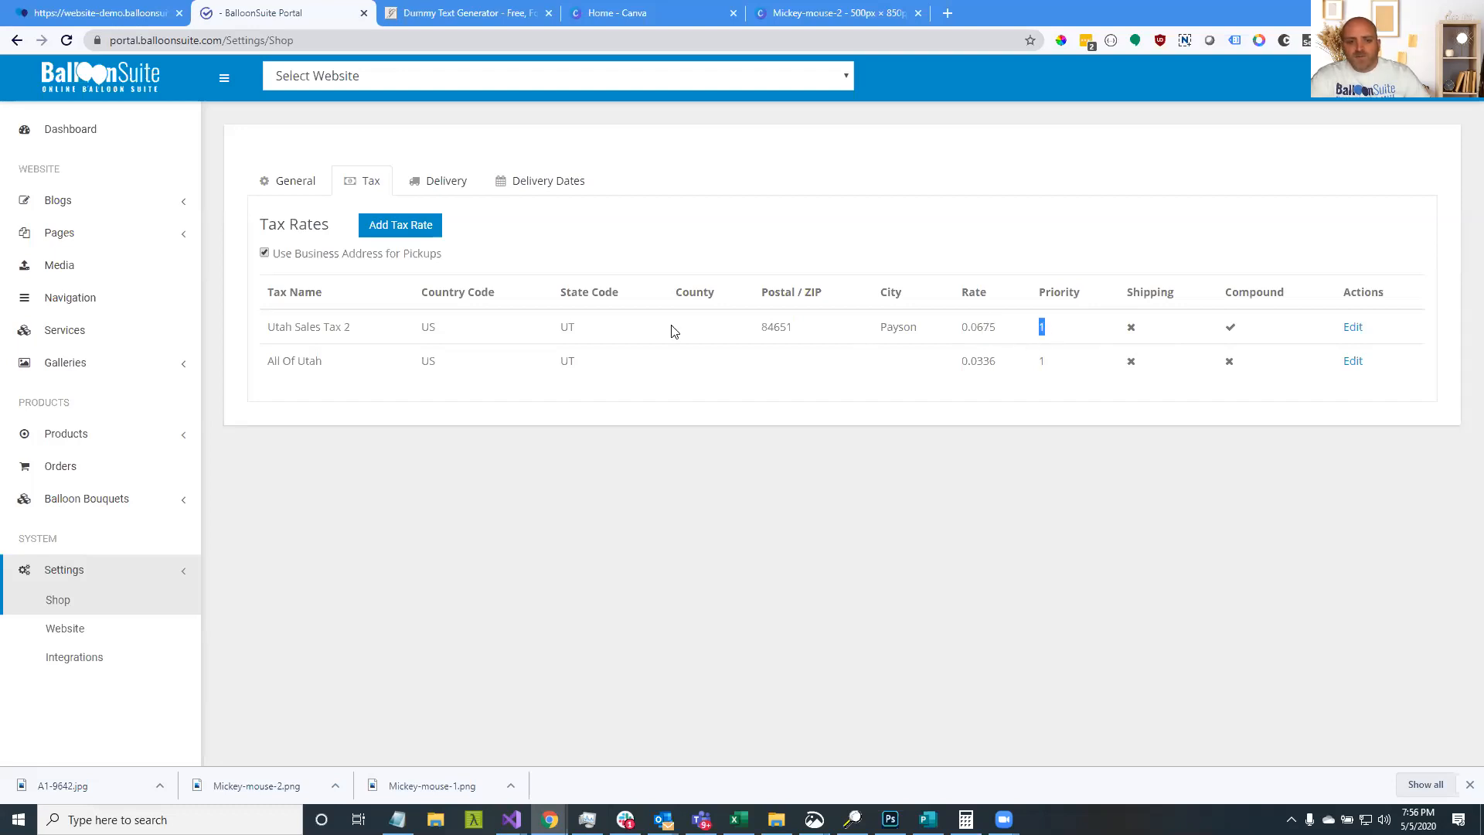
Compare the All Of Utah and Utah Sales Tax 2 rows, including Payson, 0.0675 and priority 1
drag(323, 361, 265, 364)
drag(595, 369, 423, 366)
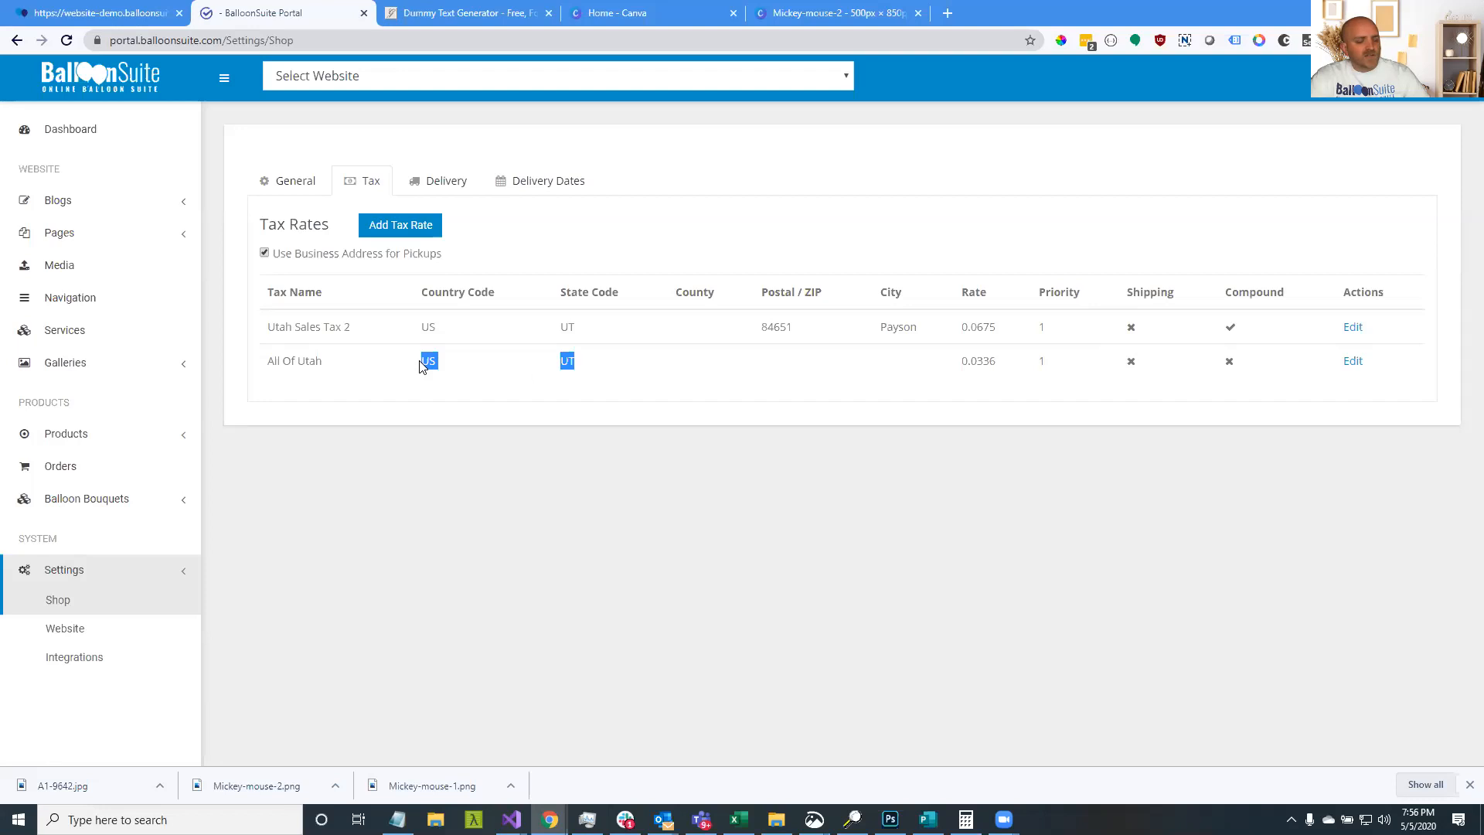
click(379, 367)
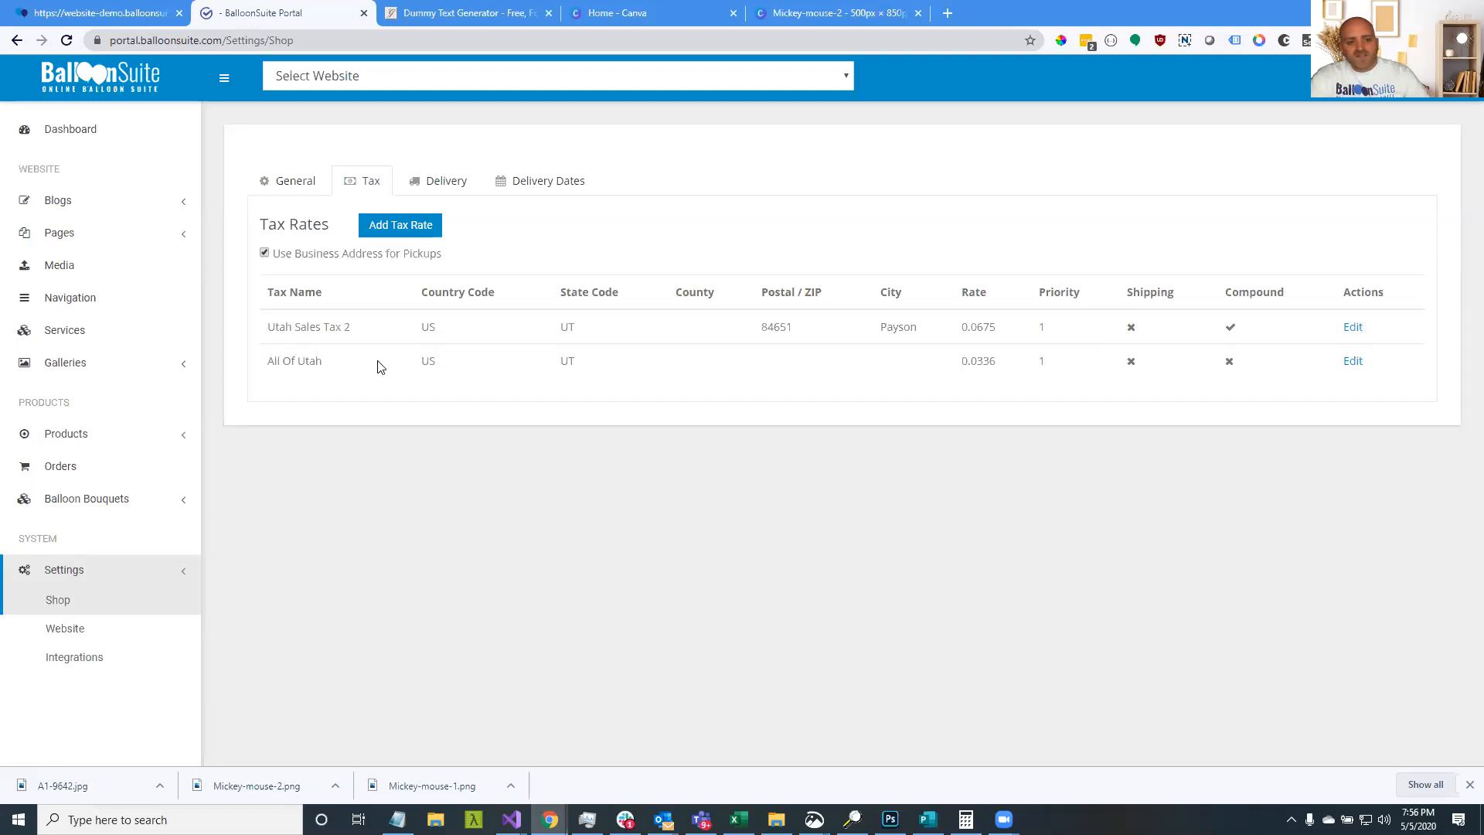
drag(378, 366, 274, 364)
drag(358, 329, 268, 329)
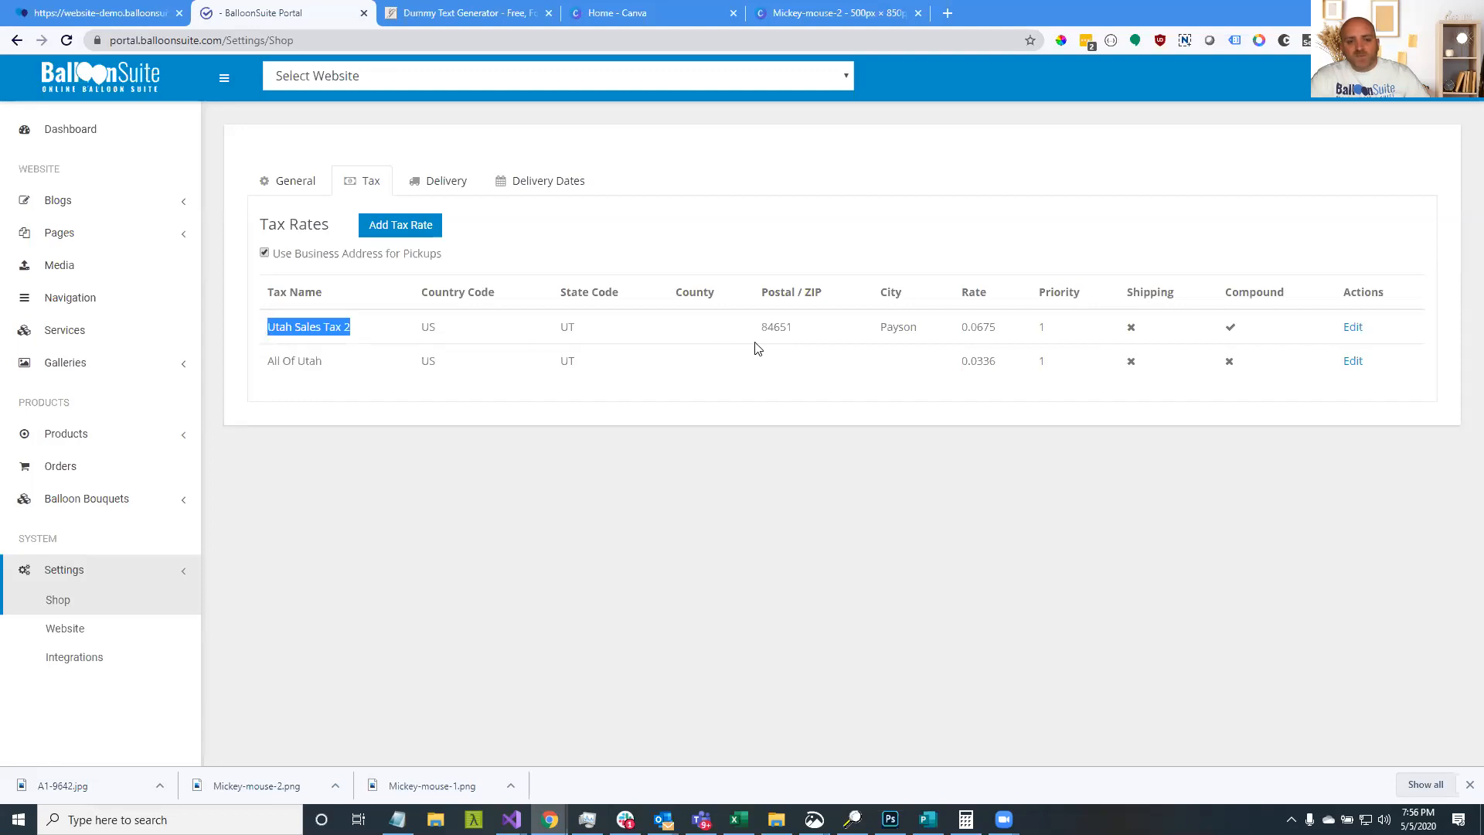
drag(331, 375, 269, 334)
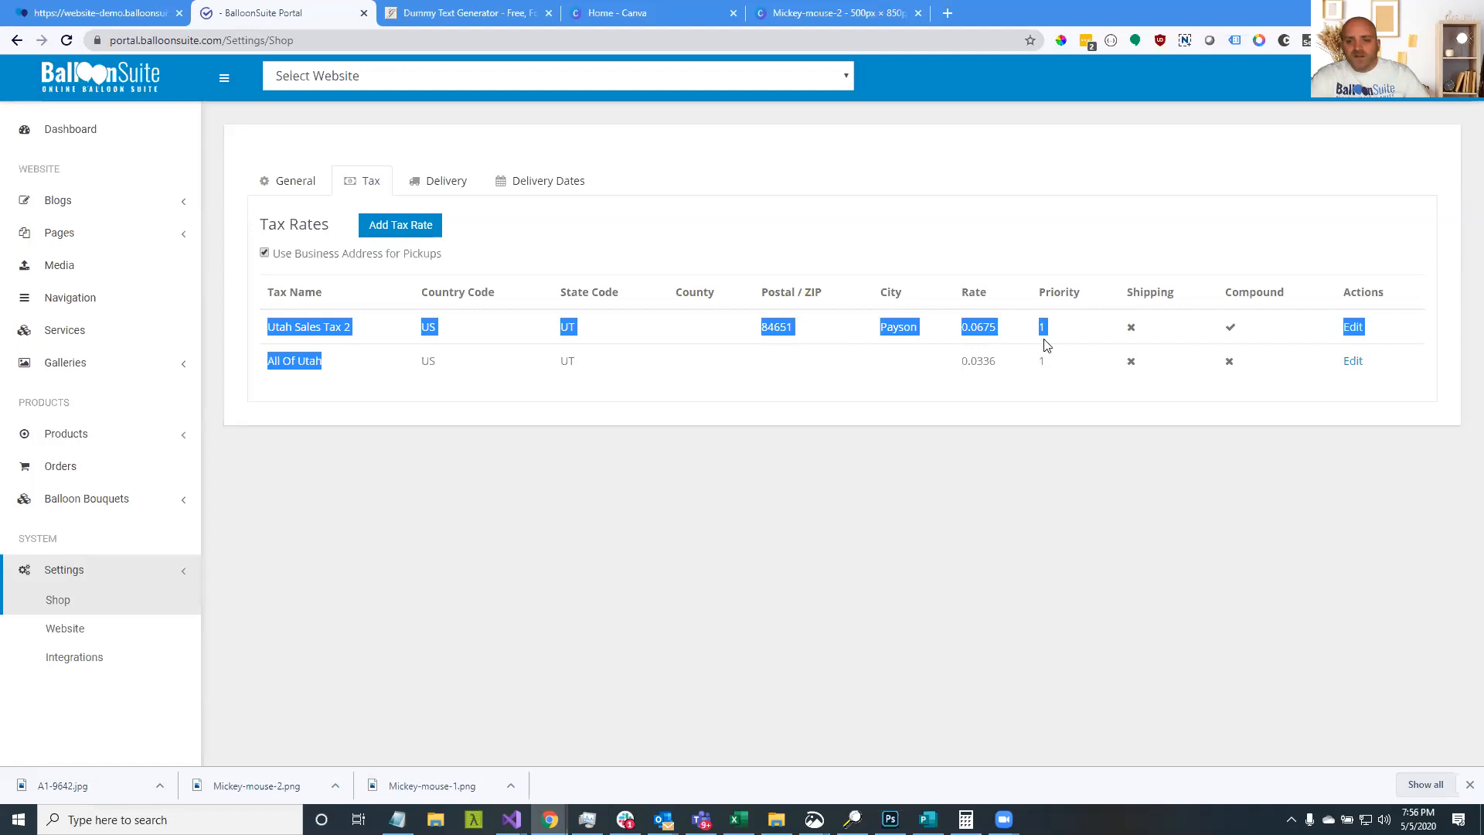
click(490, 346)
drag(1067, 345, 846, 333)
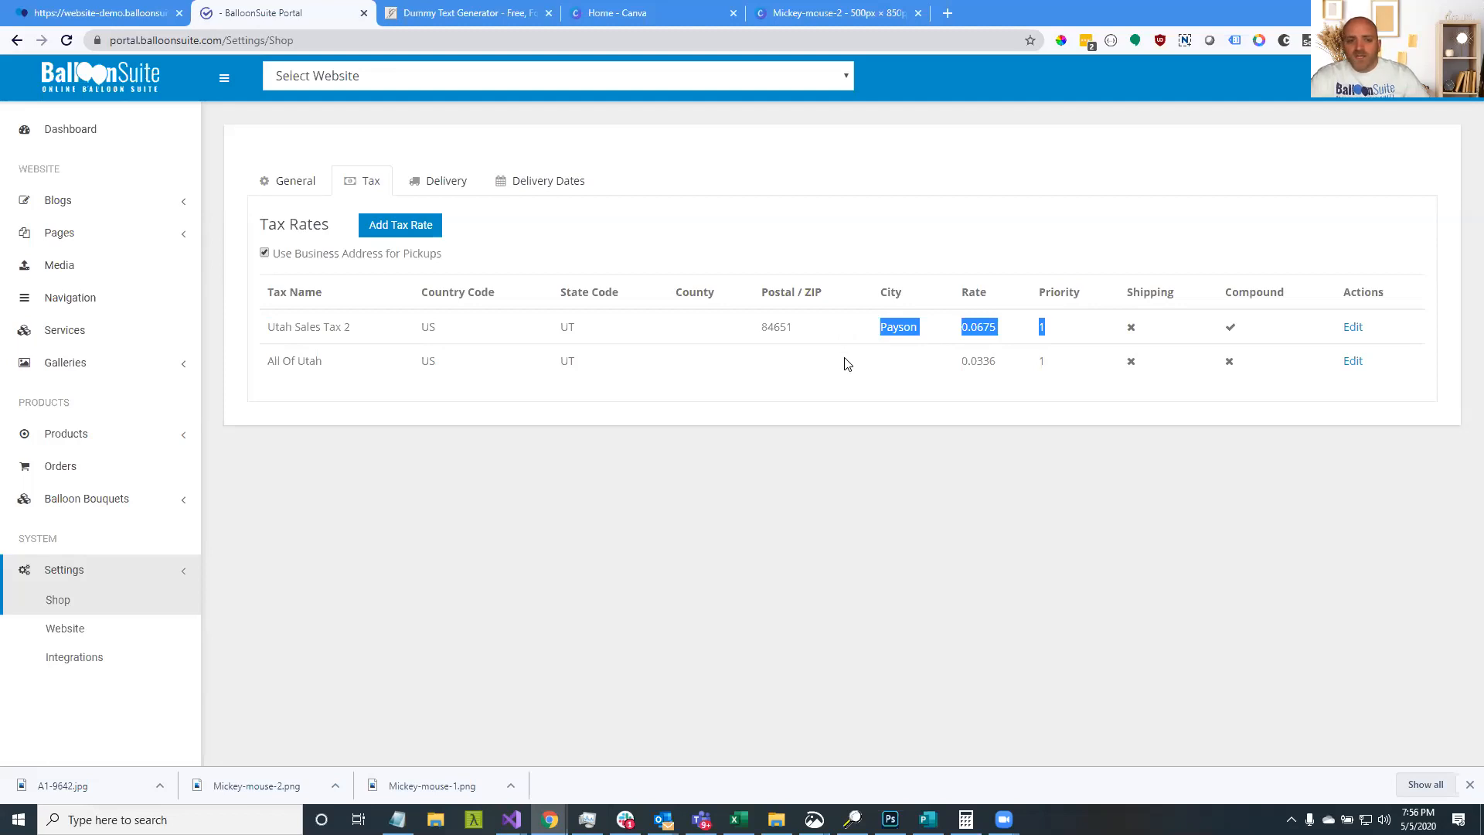
click(844, 362)
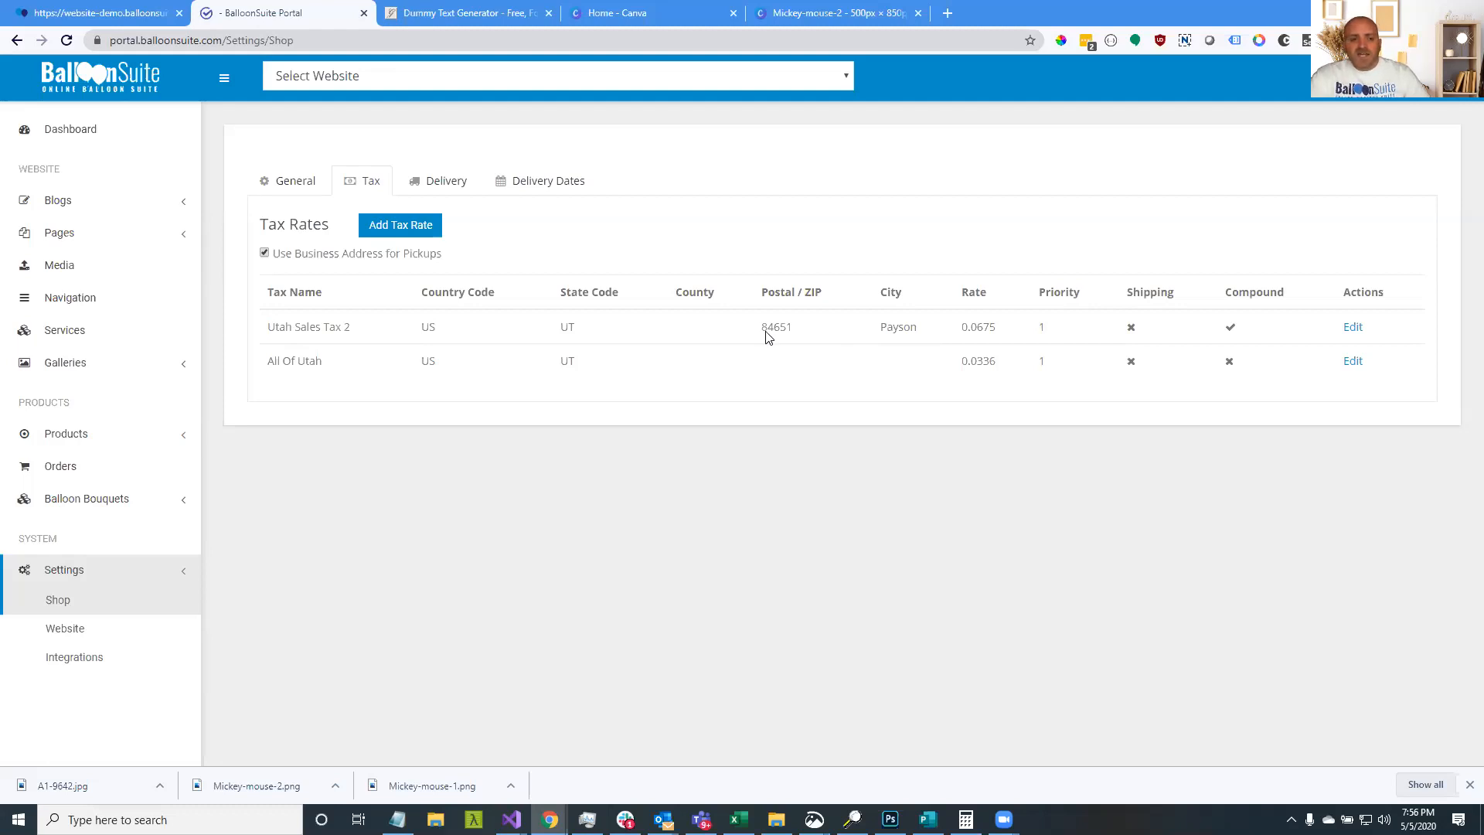
Point out that Utah Sales Tax 2 is marked as a compound tax
drag(269, 354, 1003, 334)
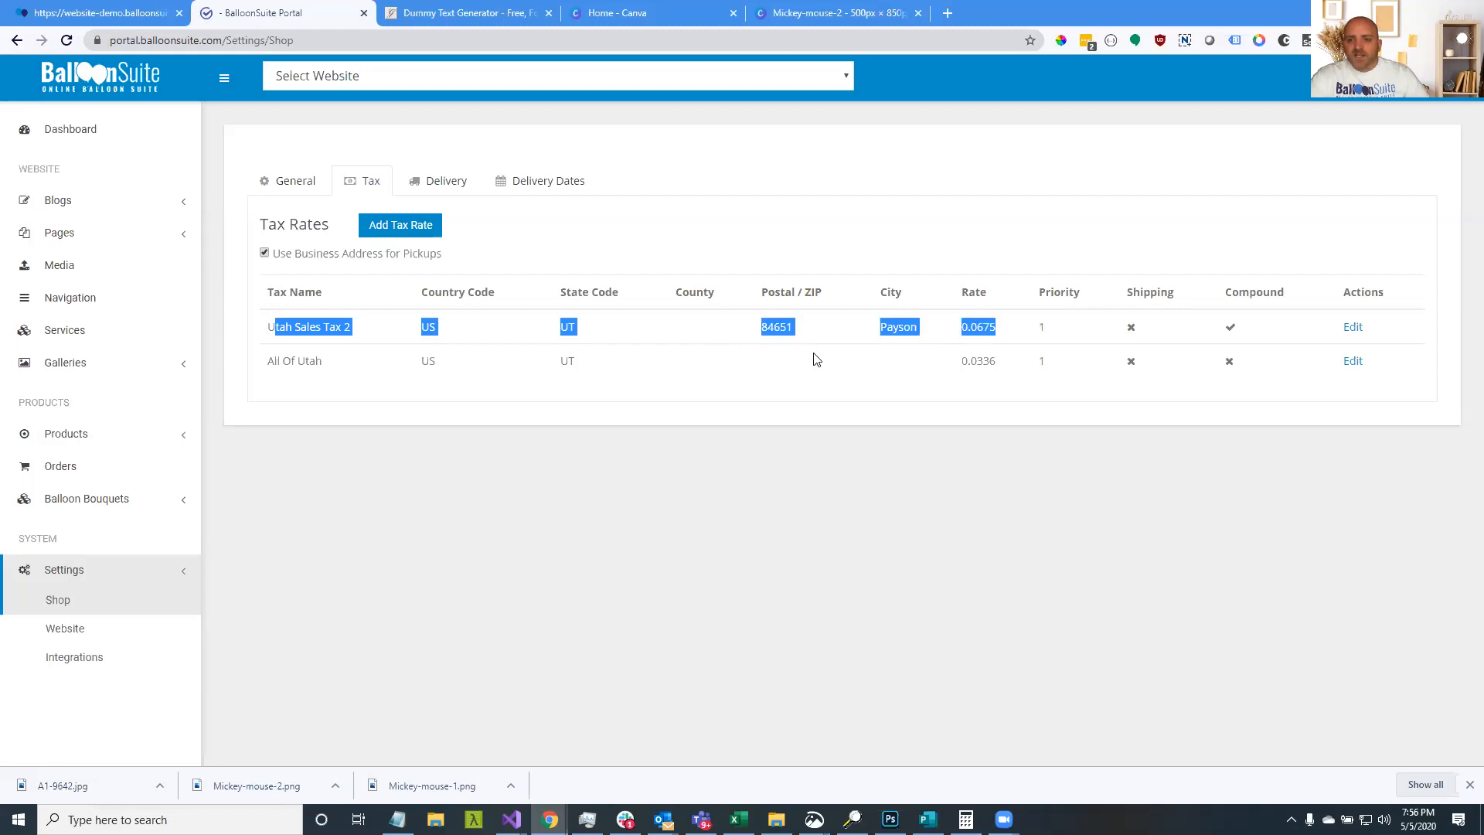
drag(1231, 294, 1285, 298)
click(1231, 332)
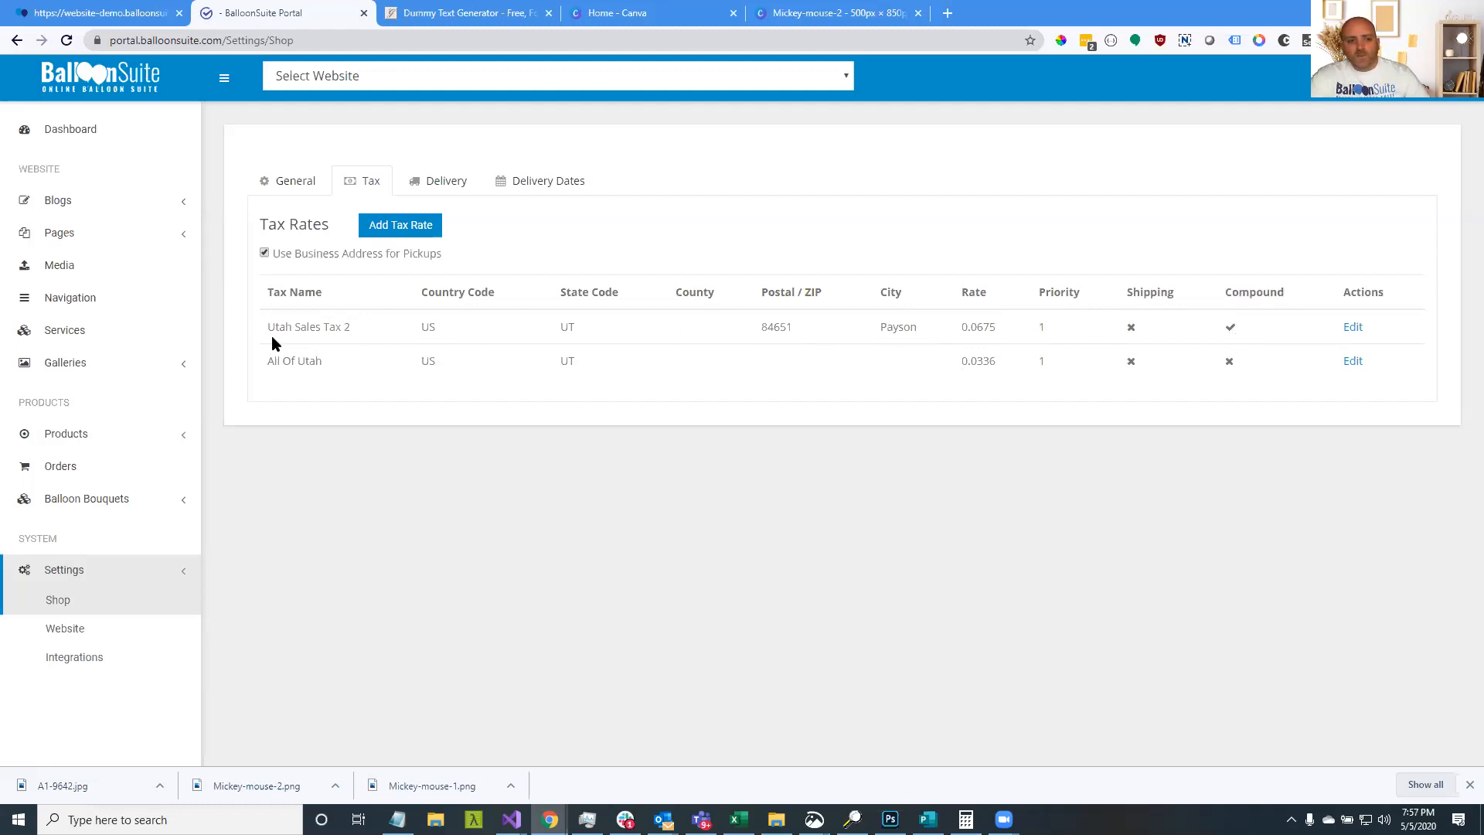
drag(268, 328, 356, 335)
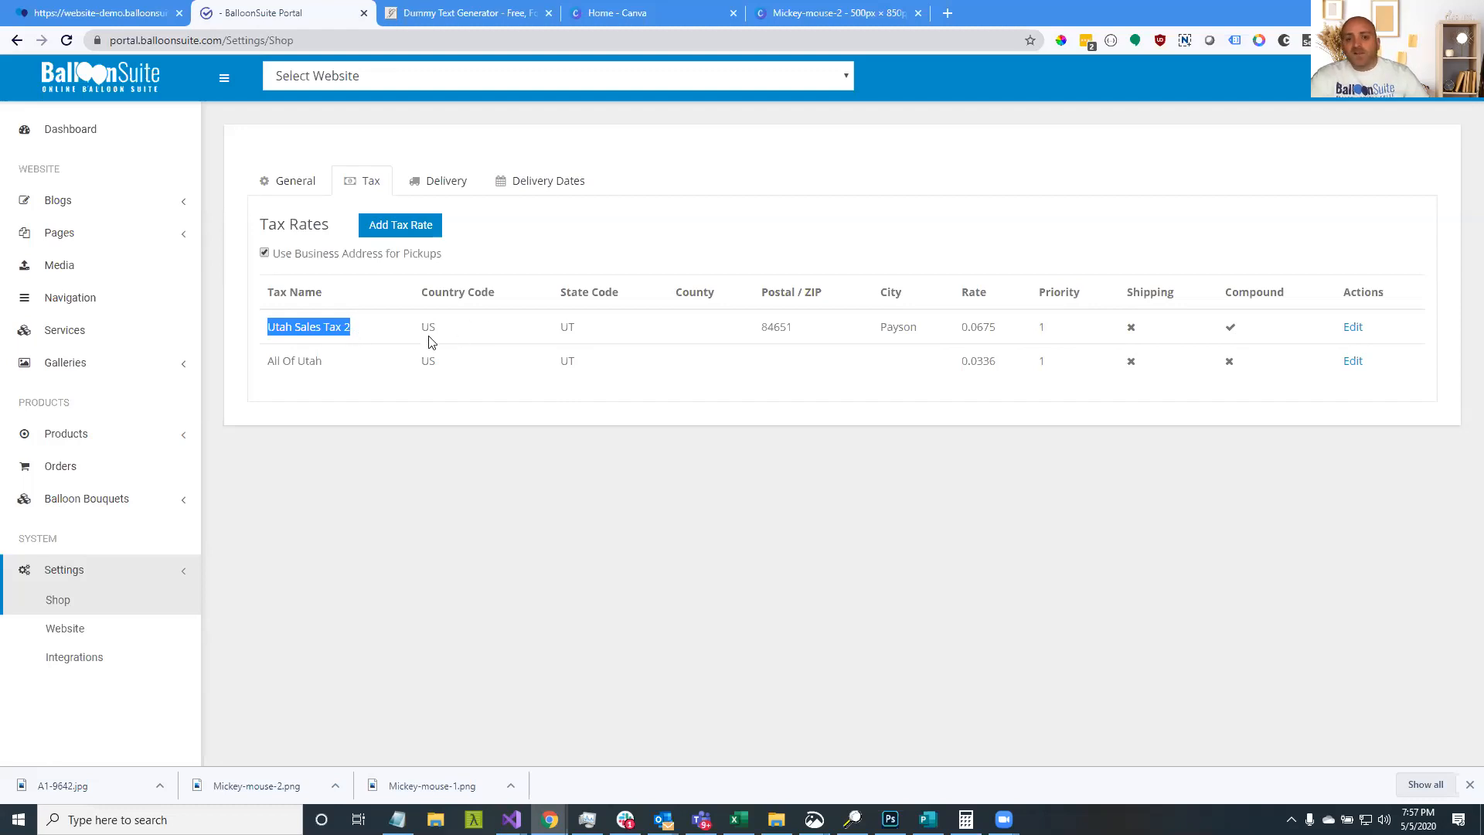
click(265, 372)
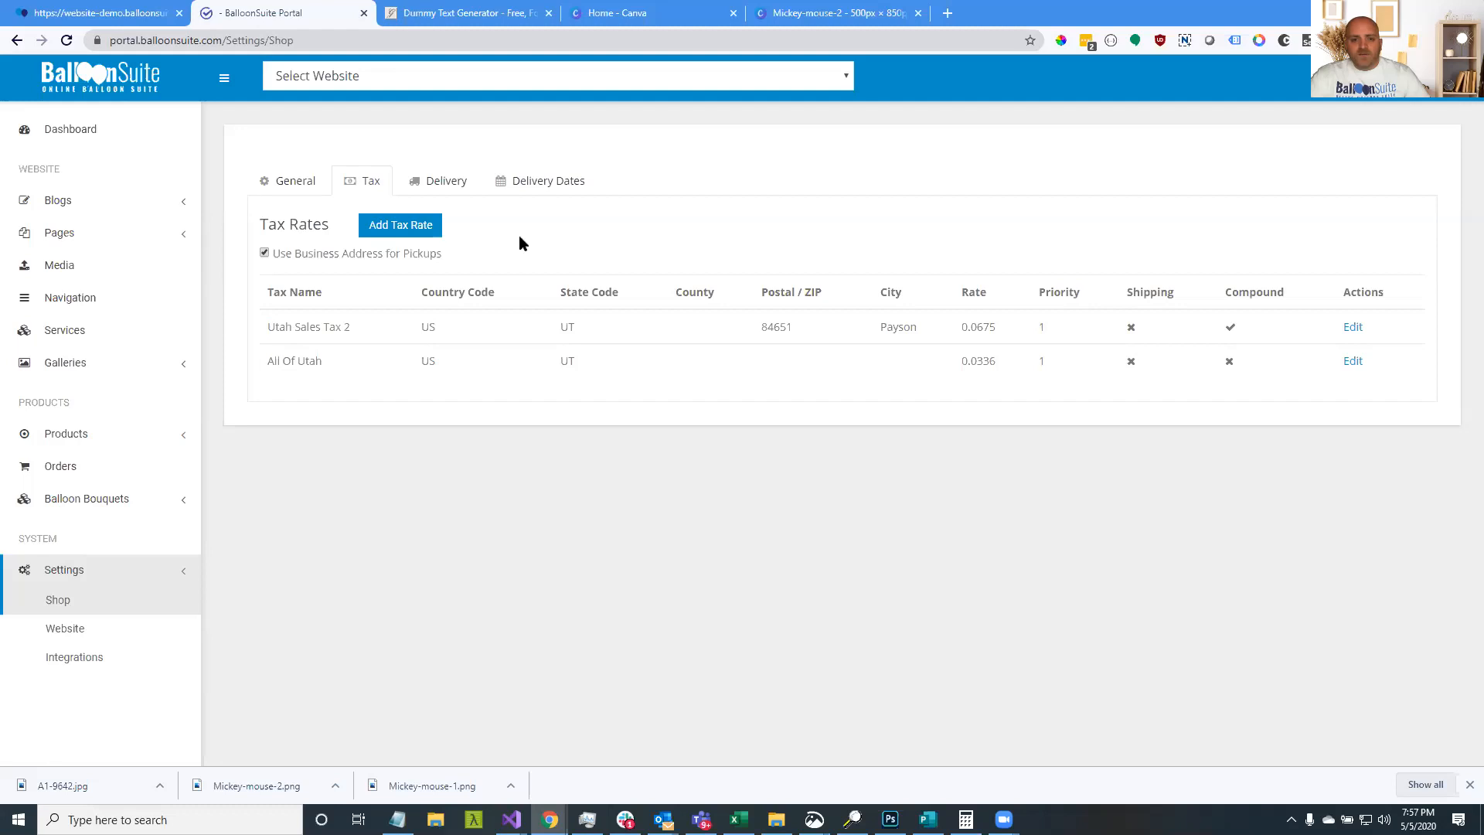
Compare the All Of Utah 0.0336 rate with Utah Sales Tax 2's 0.0675
drag(270, 363, 1009, 367)
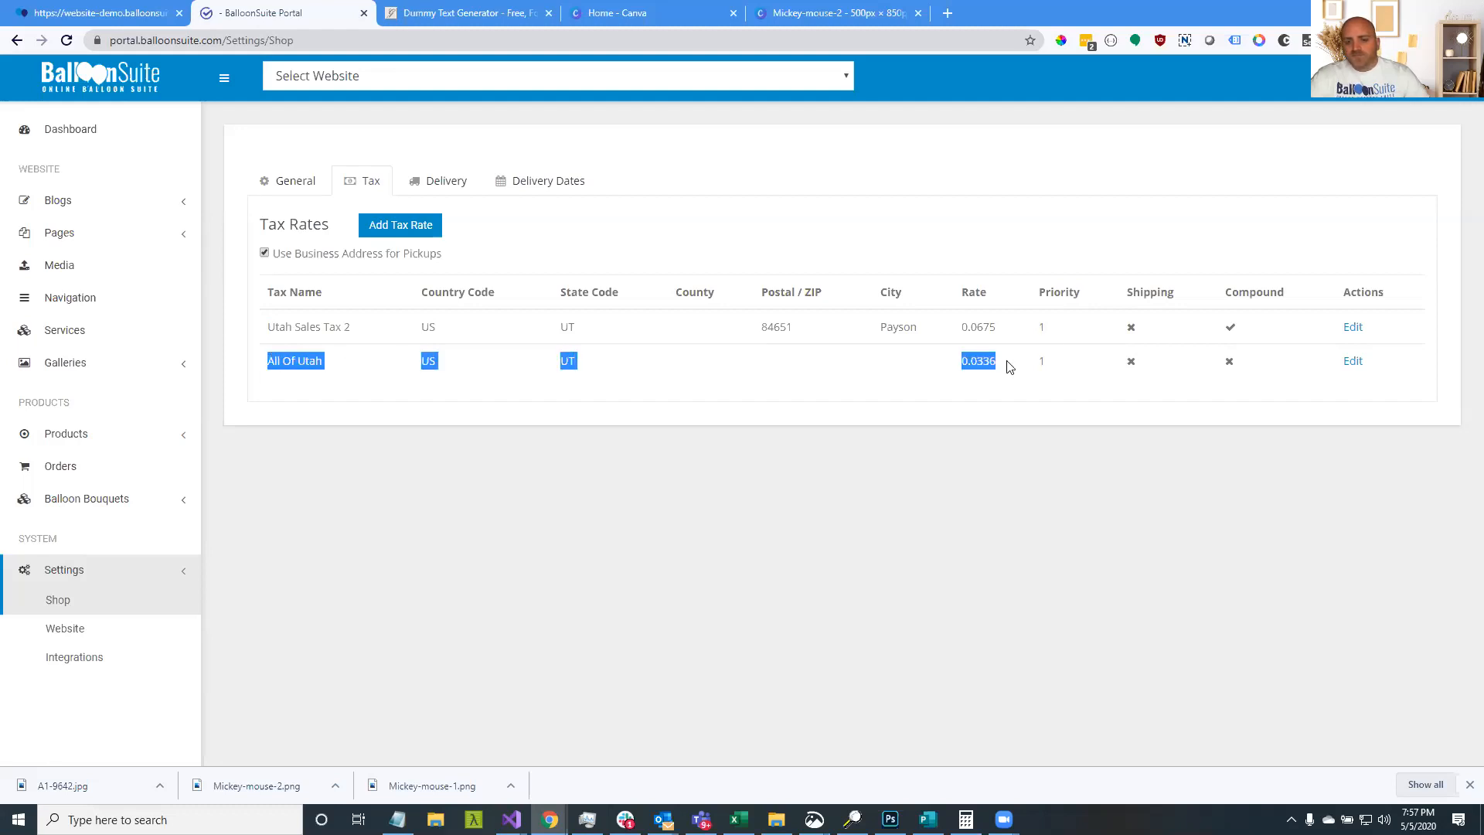
drag(267, 327, 1000, 322)
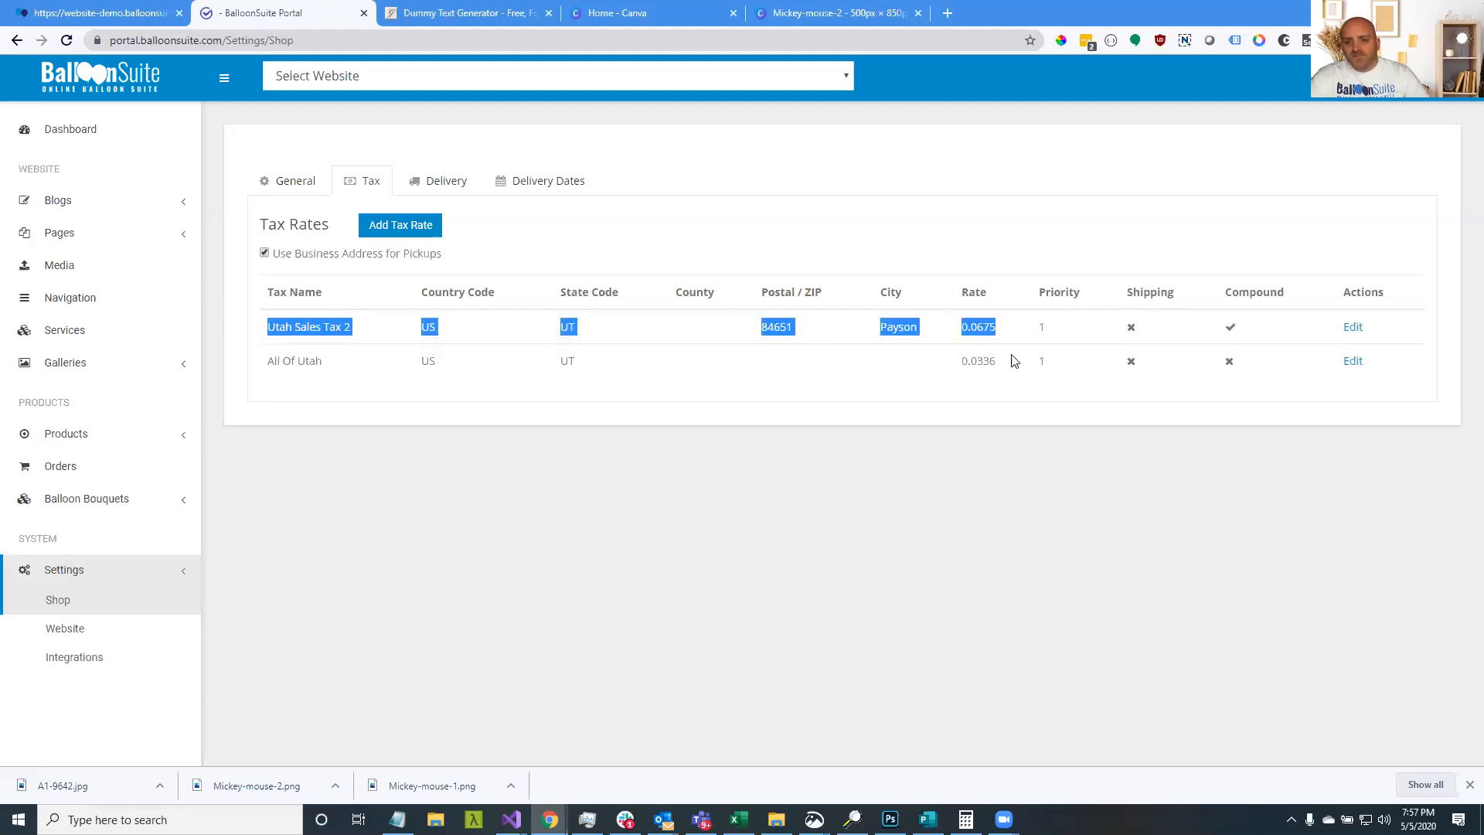
double_click(984, 361)
drag(571, 368, 270, 375)
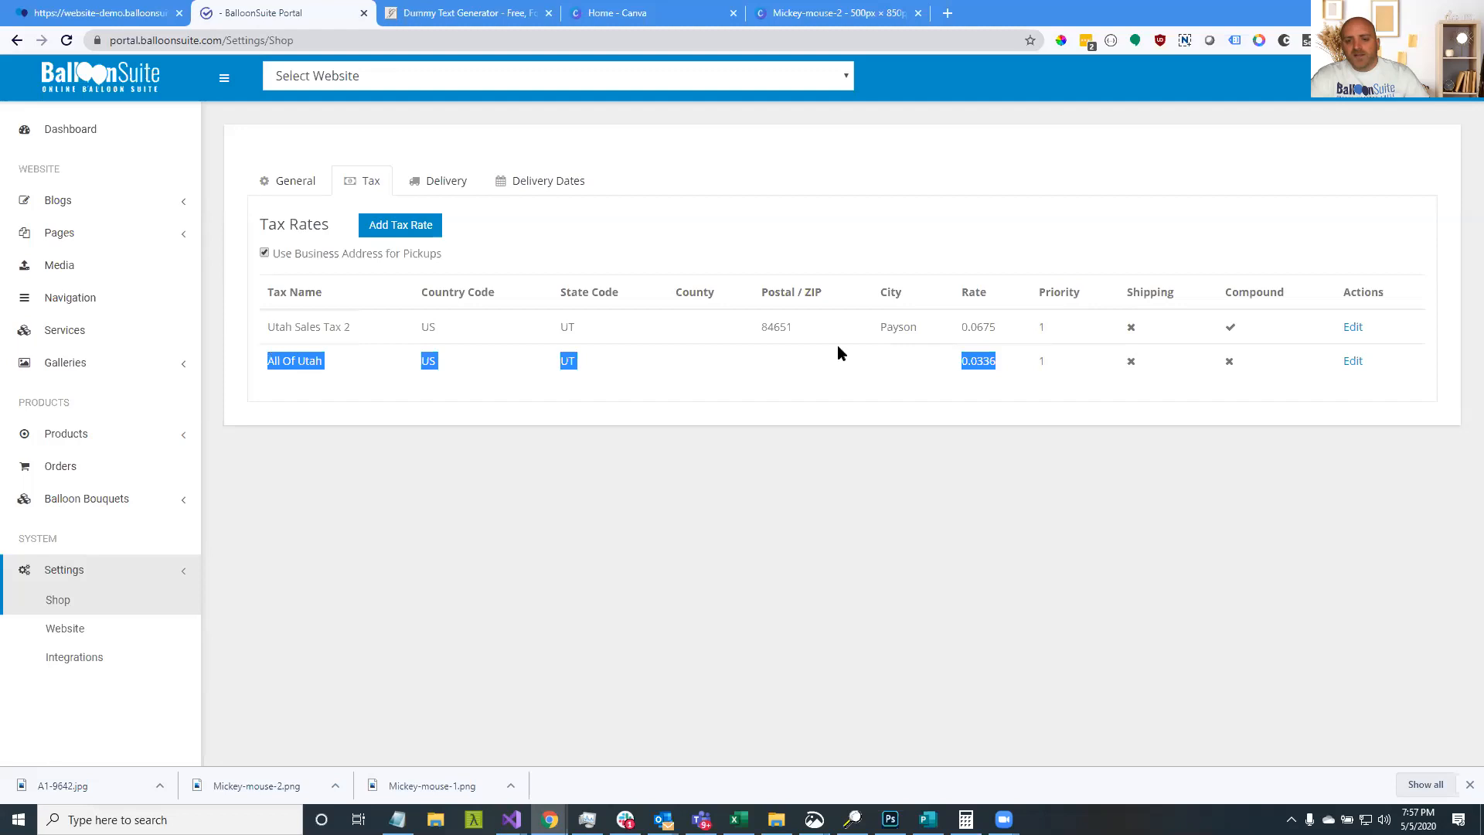
drag(1299, 333, 294, 331)
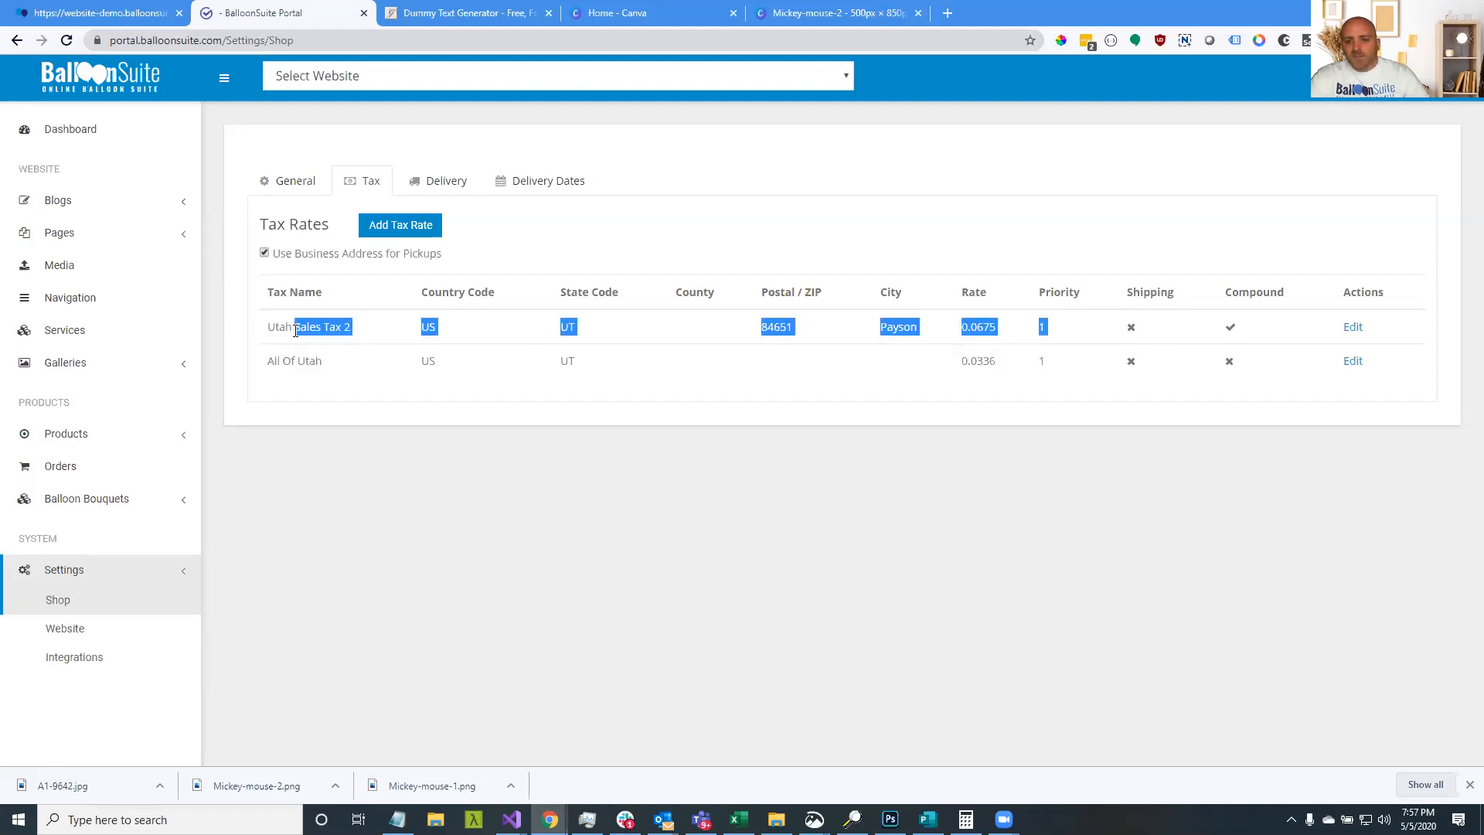
click(983, 363)
drag(963, 326, 1007, 382)
click(1007, 382)
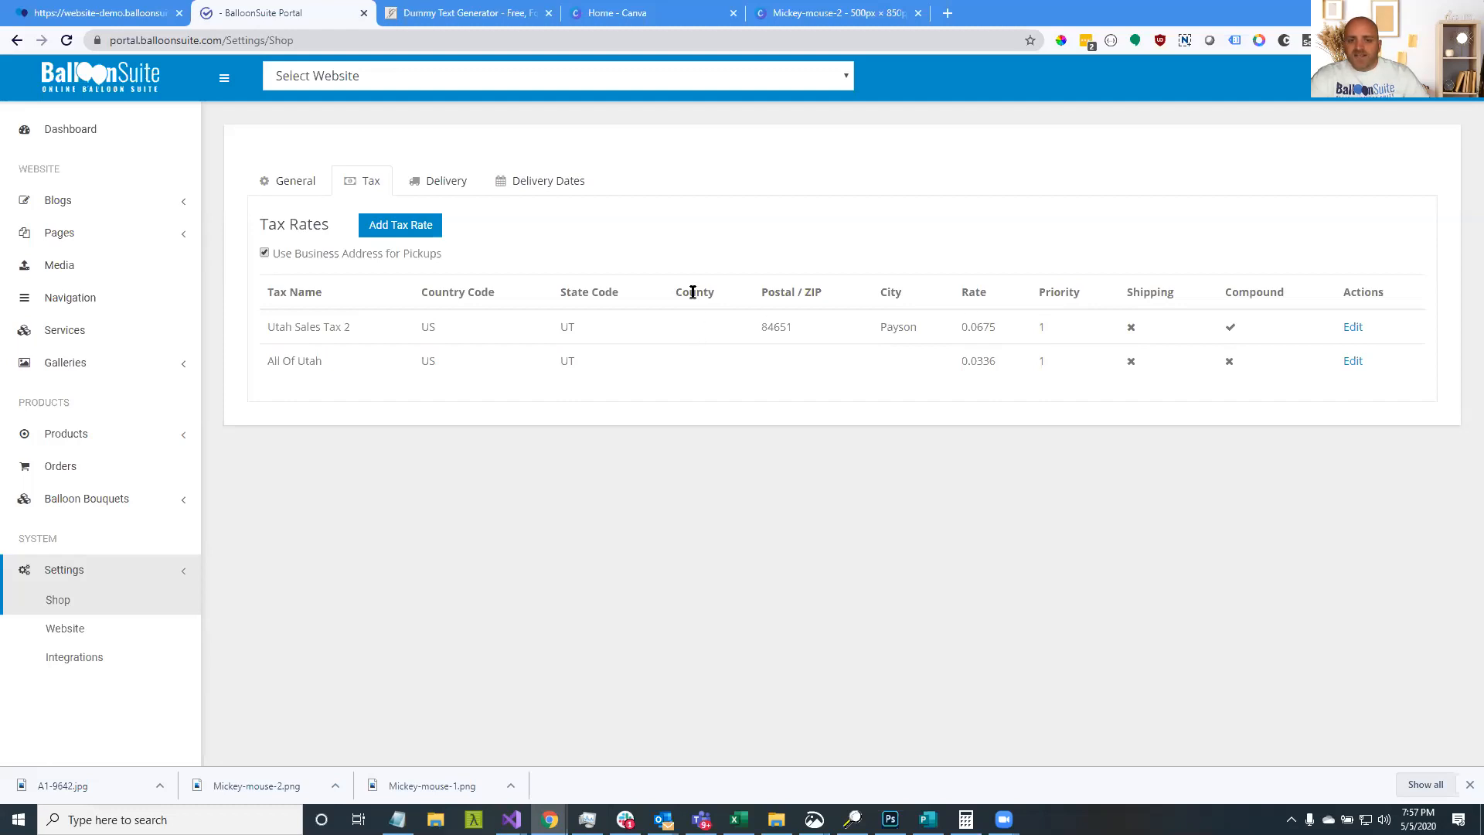
Start a new tax rate for Utah County in Utah, United States
click(413, 229)
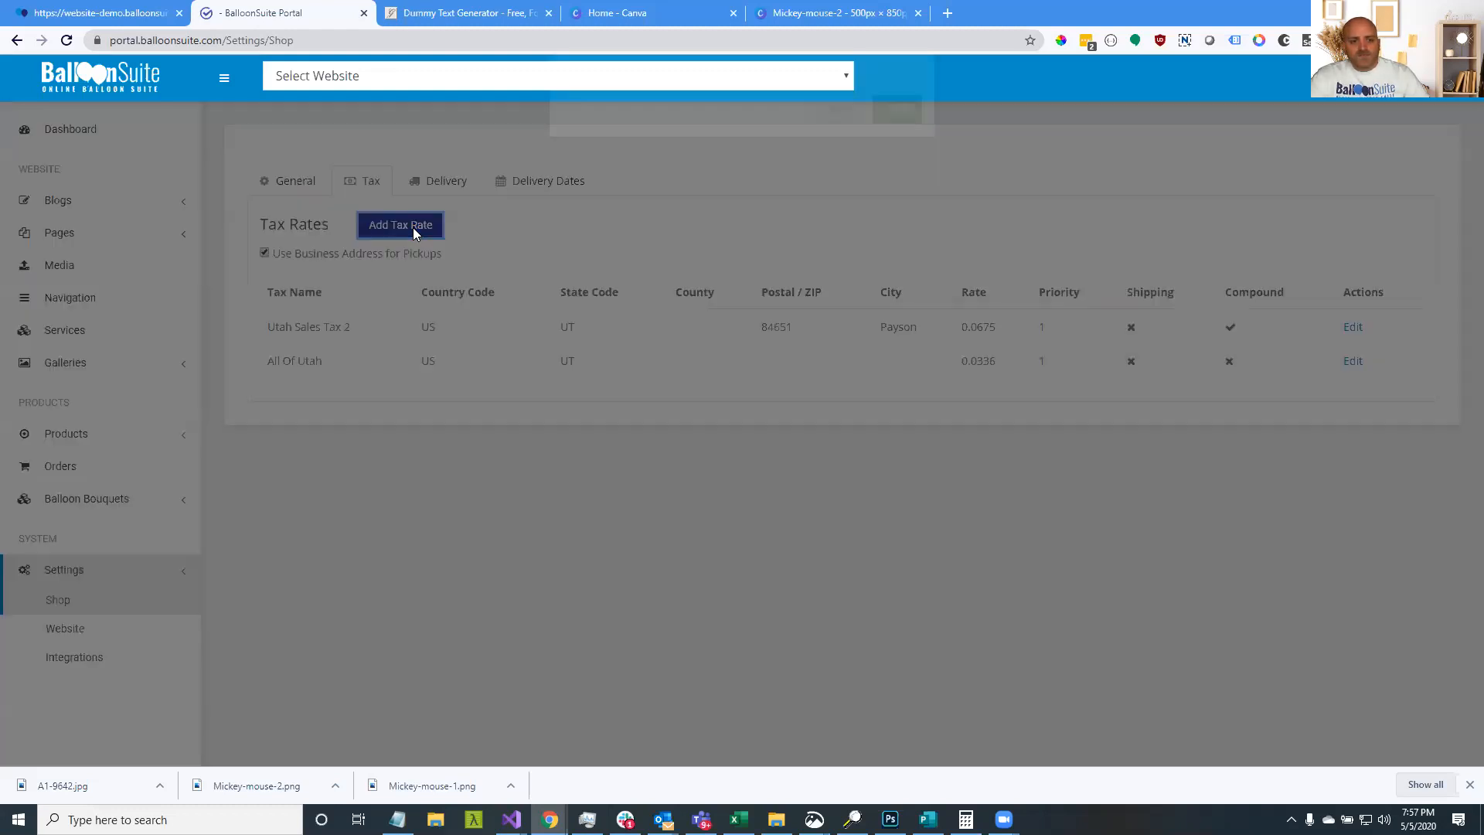
click(638, 326)
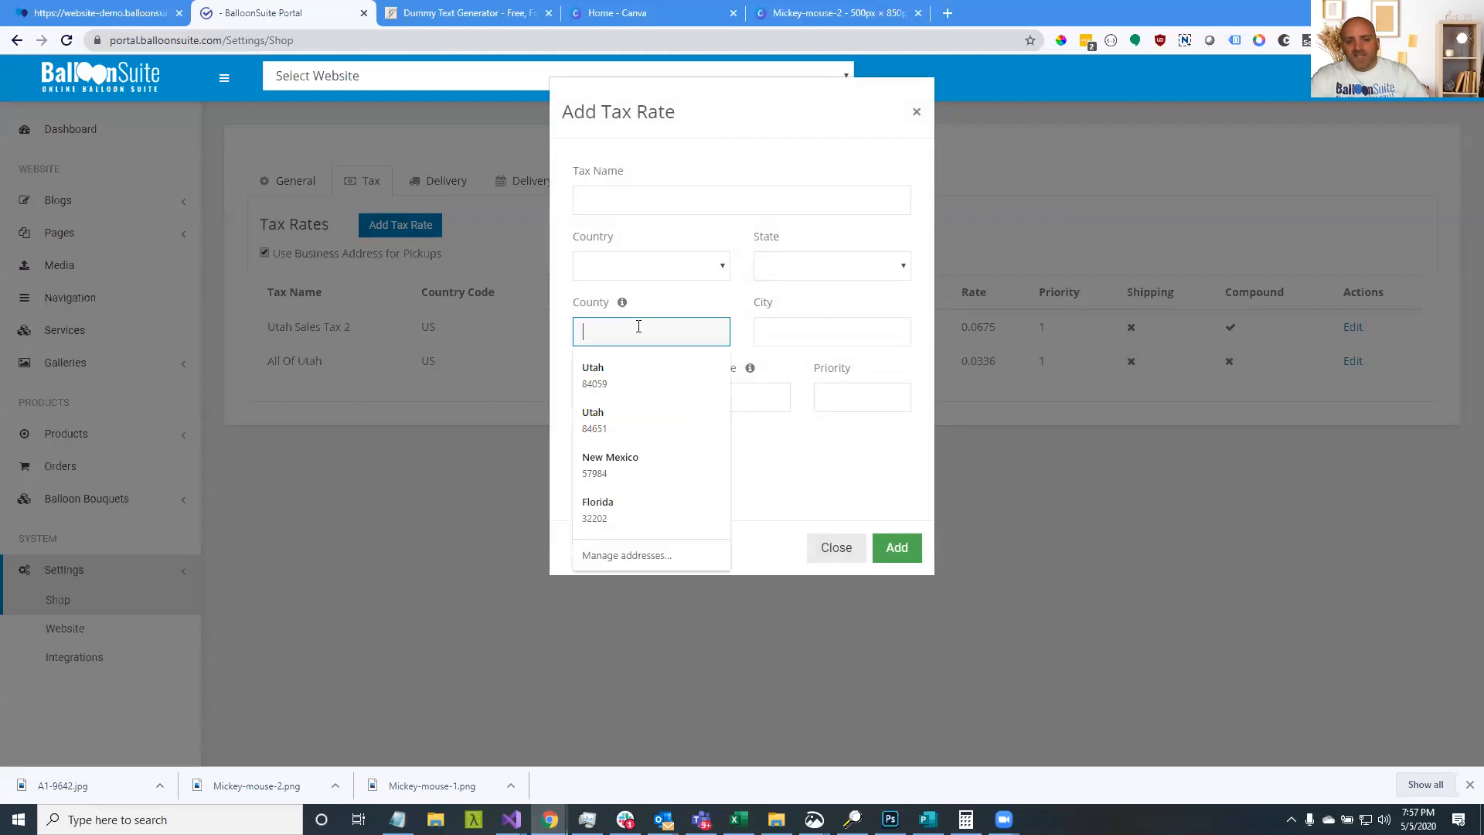
text(Utah )
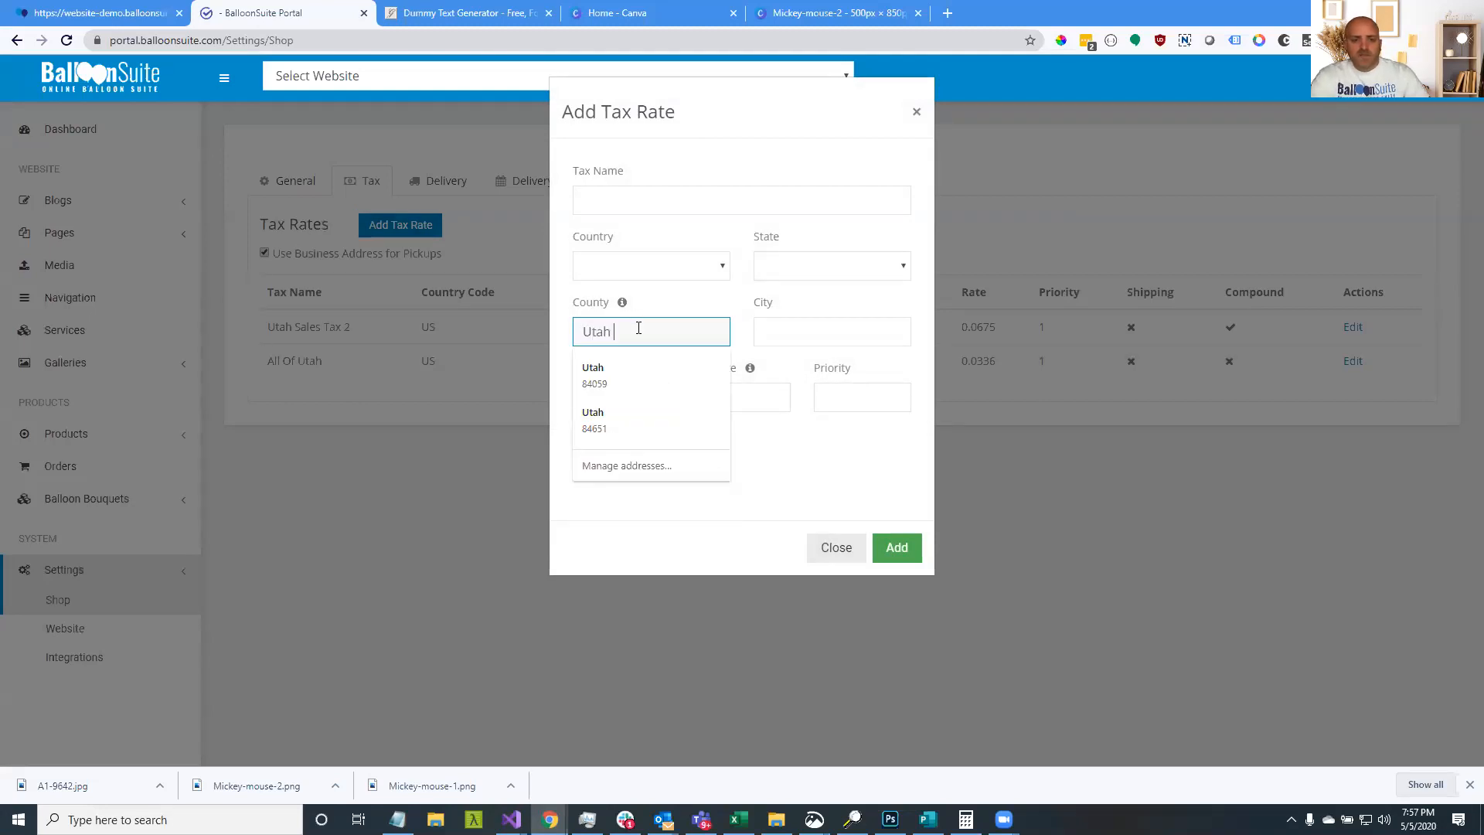
text(County)
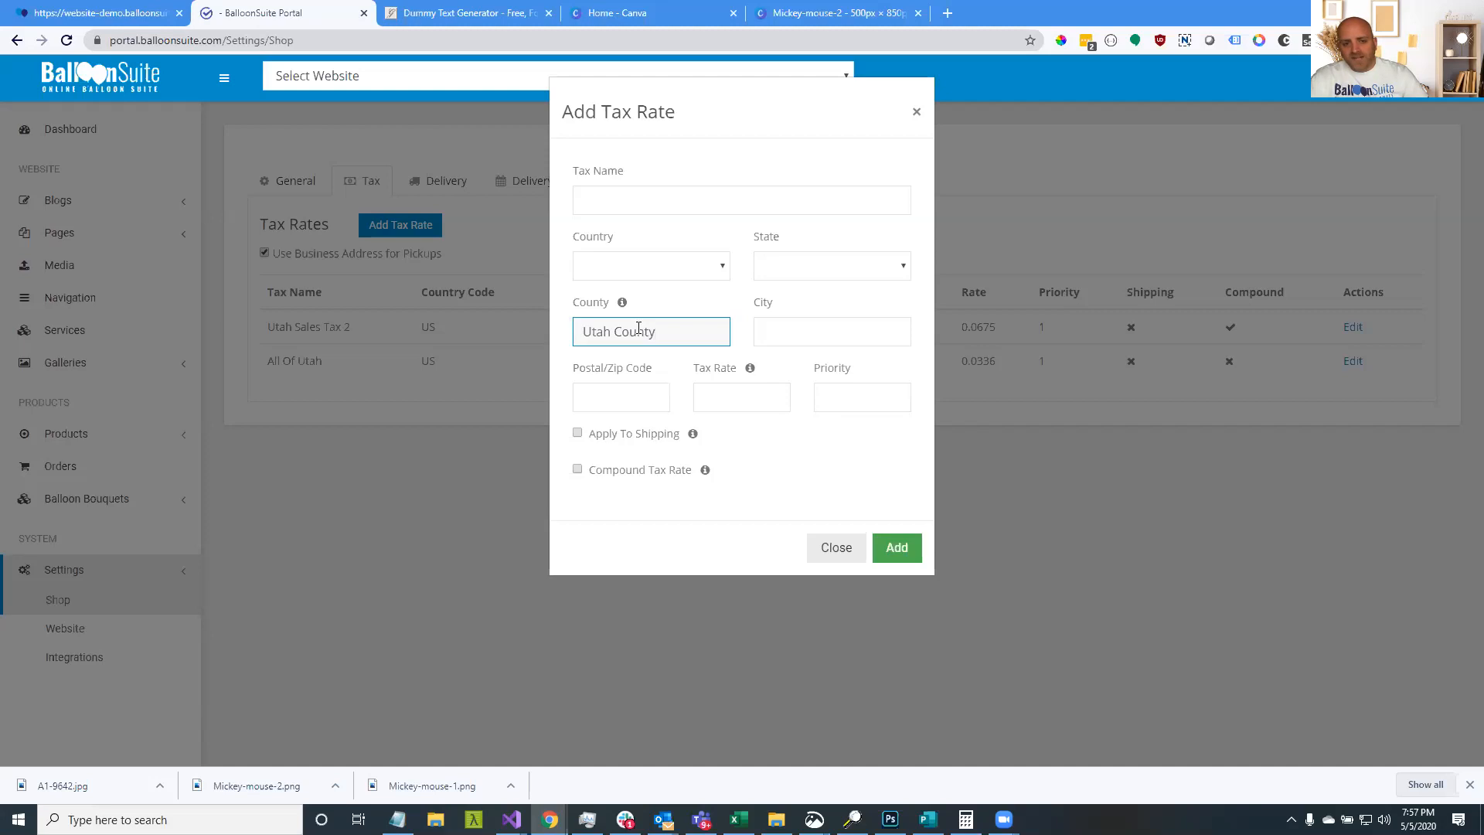
click(683, 271)
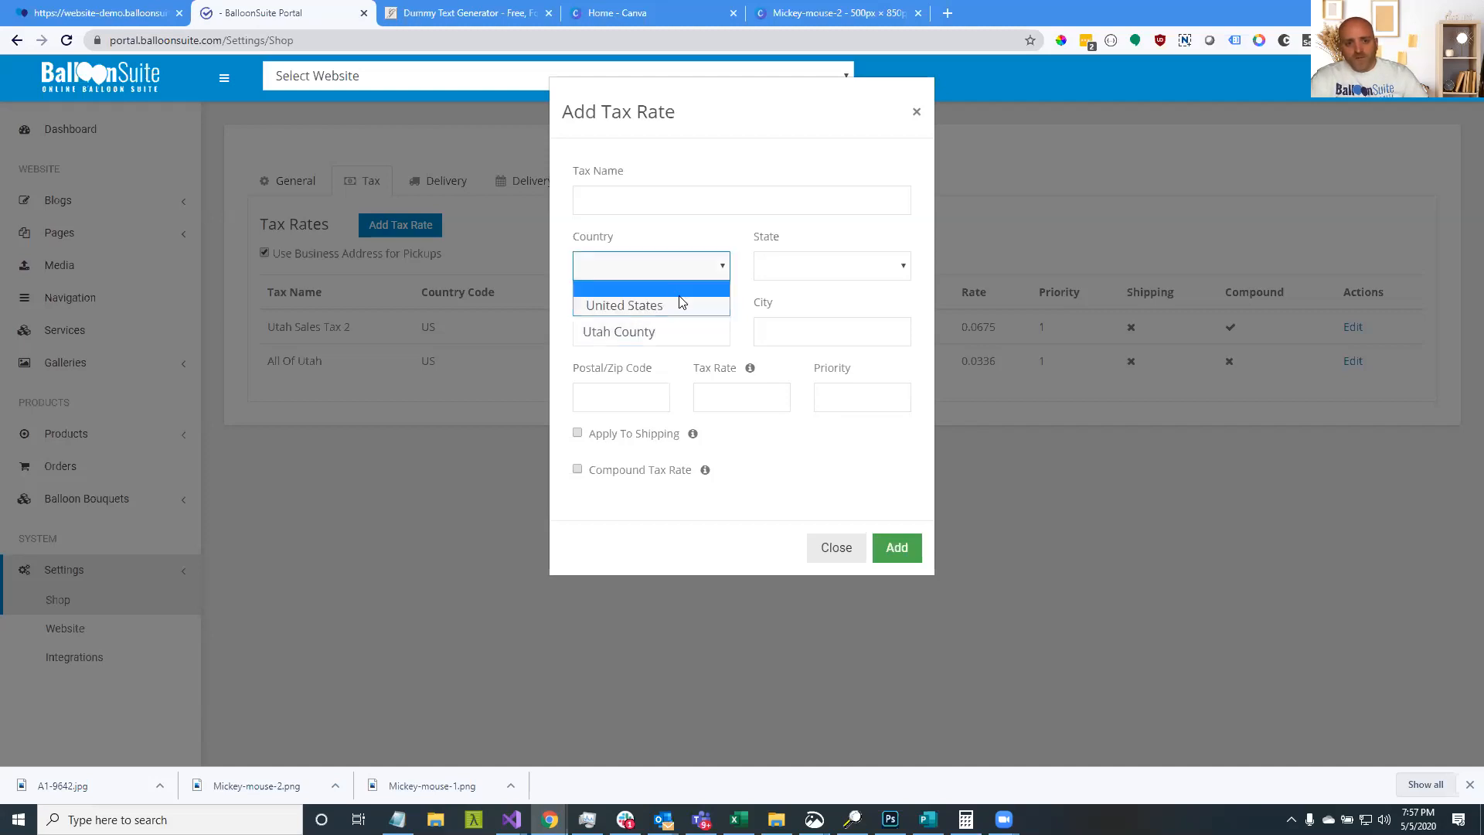
click(722, 305)
click(793, 267)
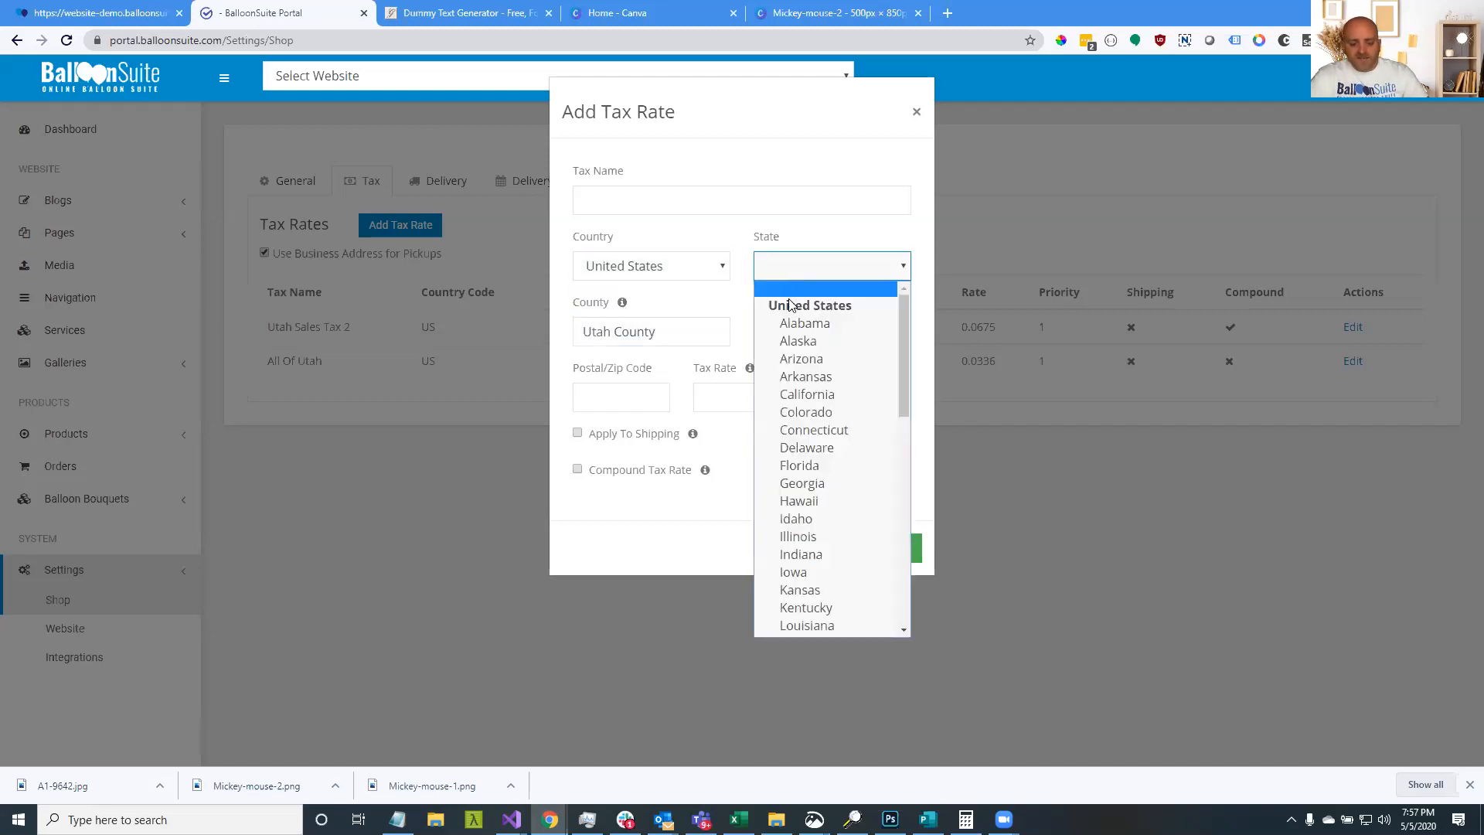
text(utah)
key(Return)
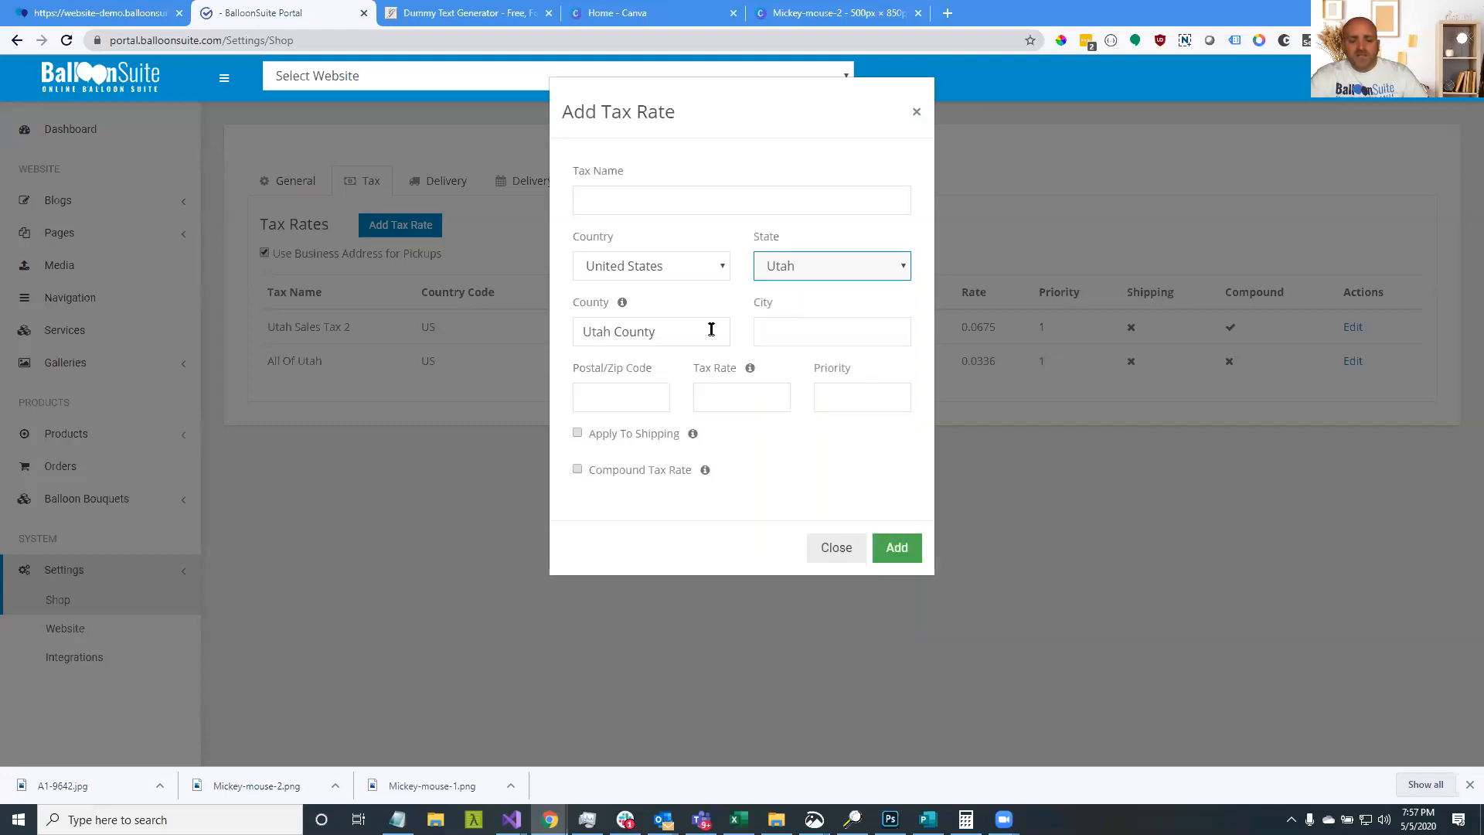
Set the rate to 0.02 and mark it as a compound tax rate
click(770, 404)
text(0.02)
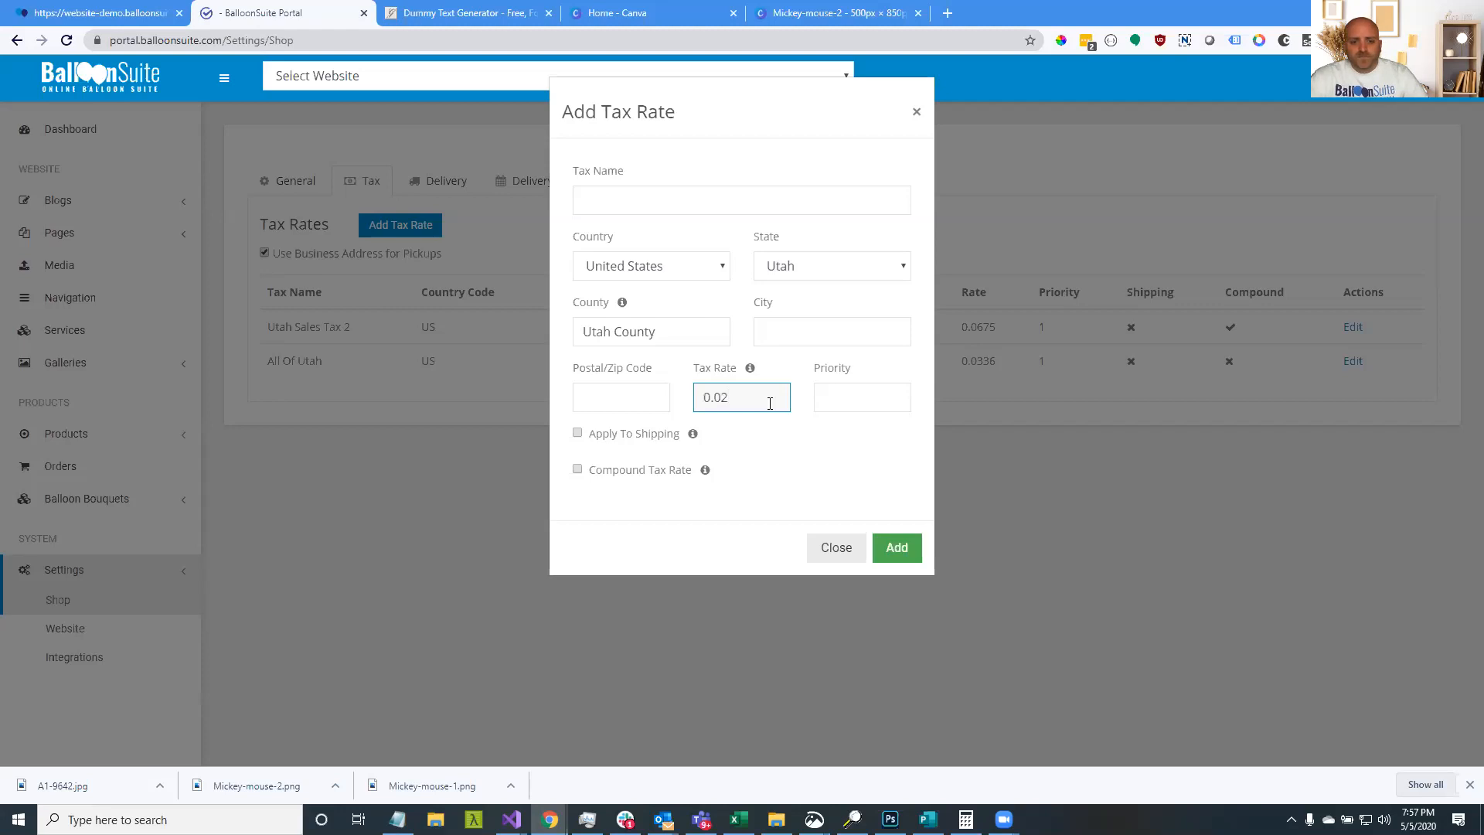
click(847, 405)
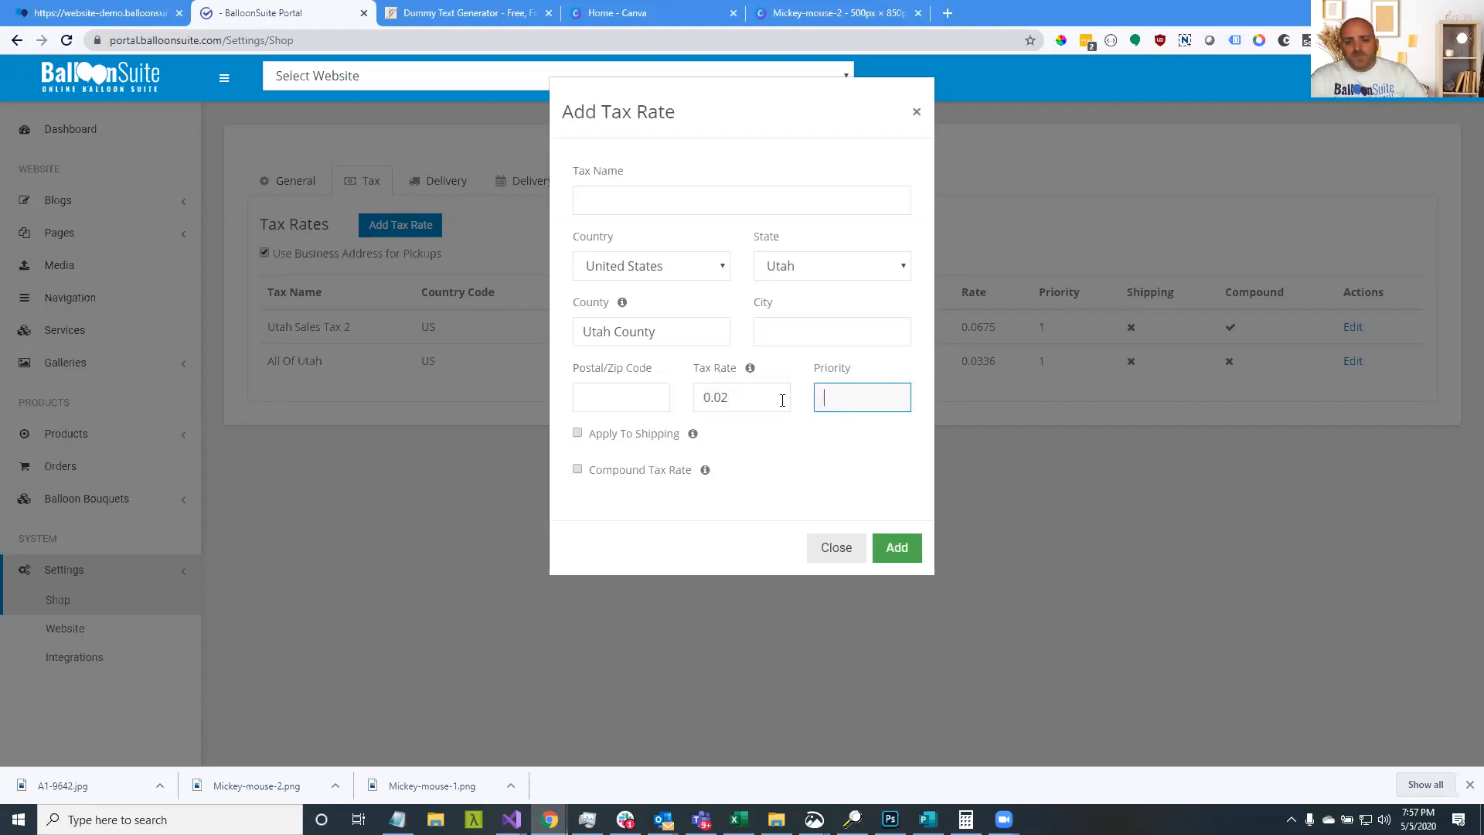
click(579, 471)
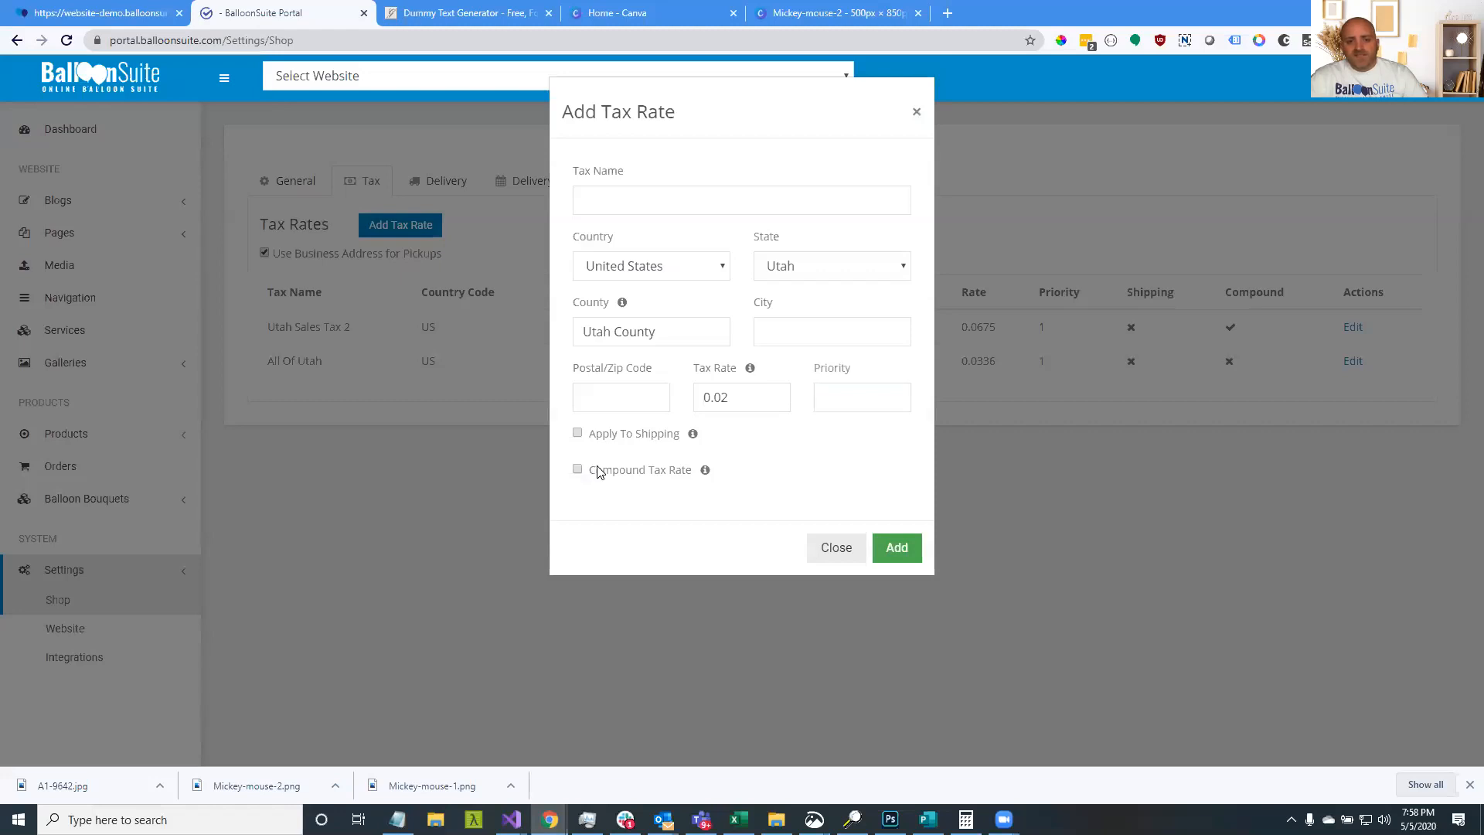
click(631, 400)
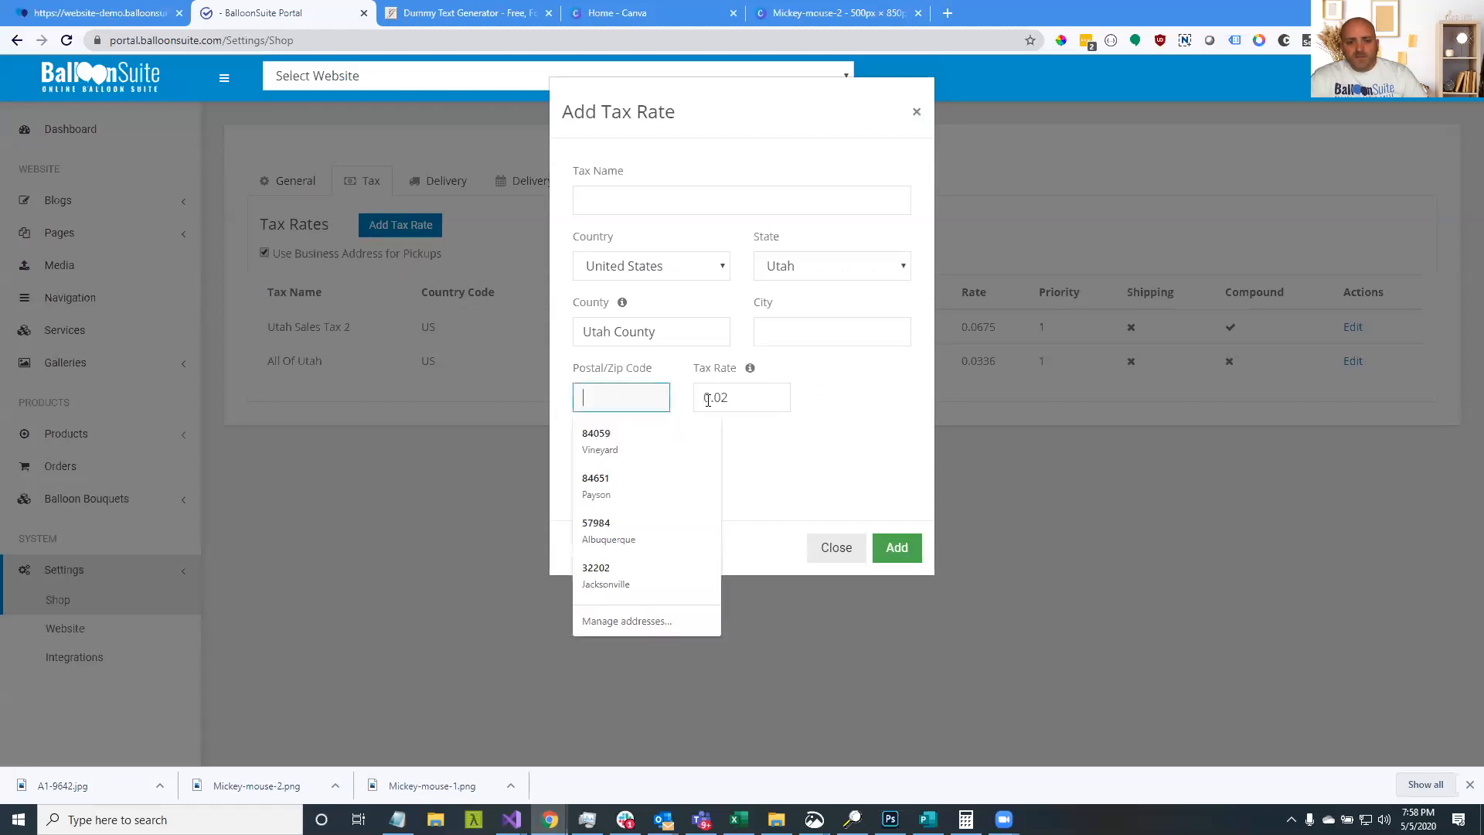
click(782, 333)
key(Down)
click(742, 309)
Name the rate 'County' and save it, then return to the storefront checkout
click(725, 201)
text(County)
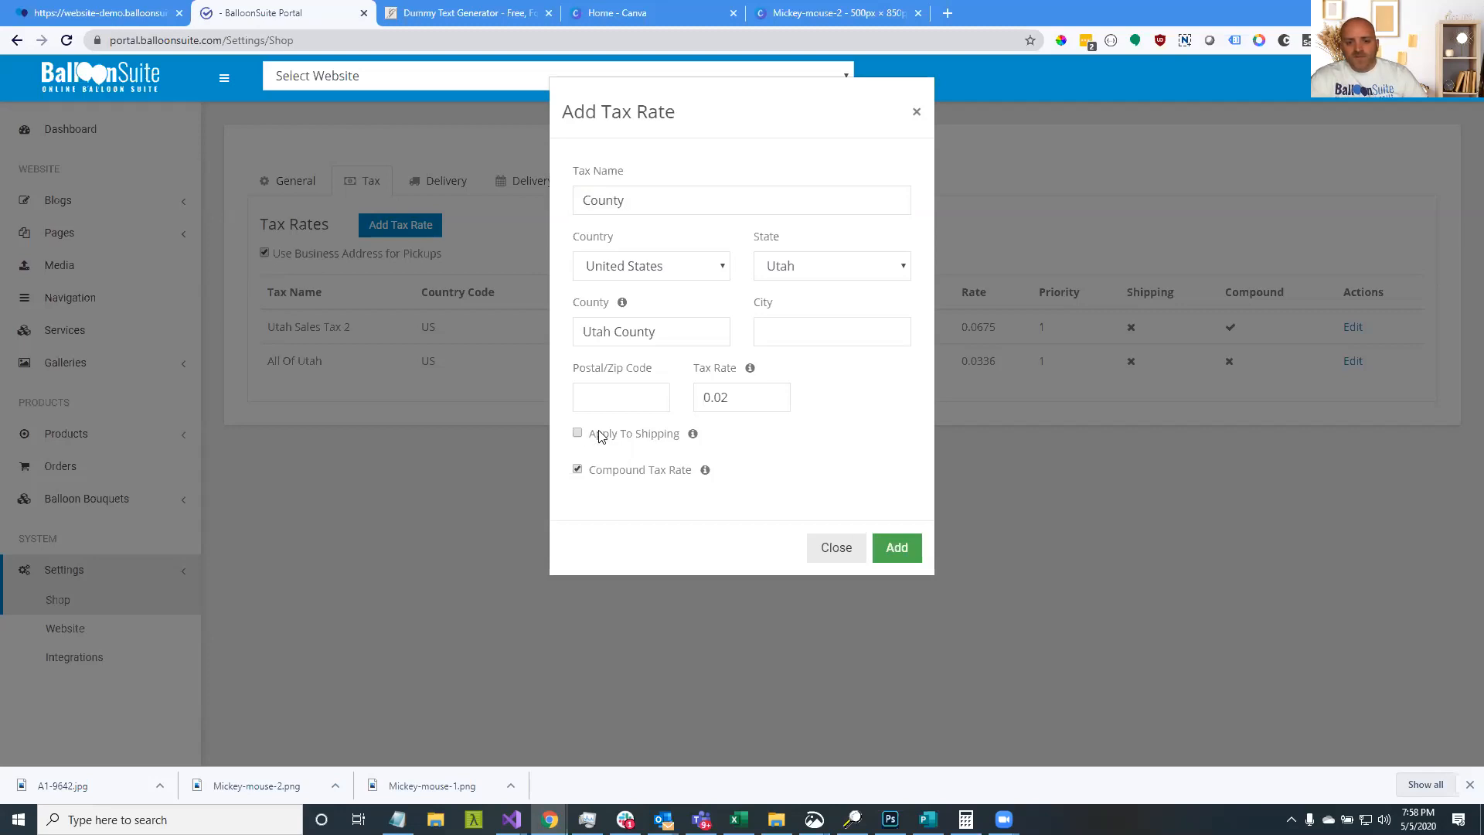
click(907, 560)
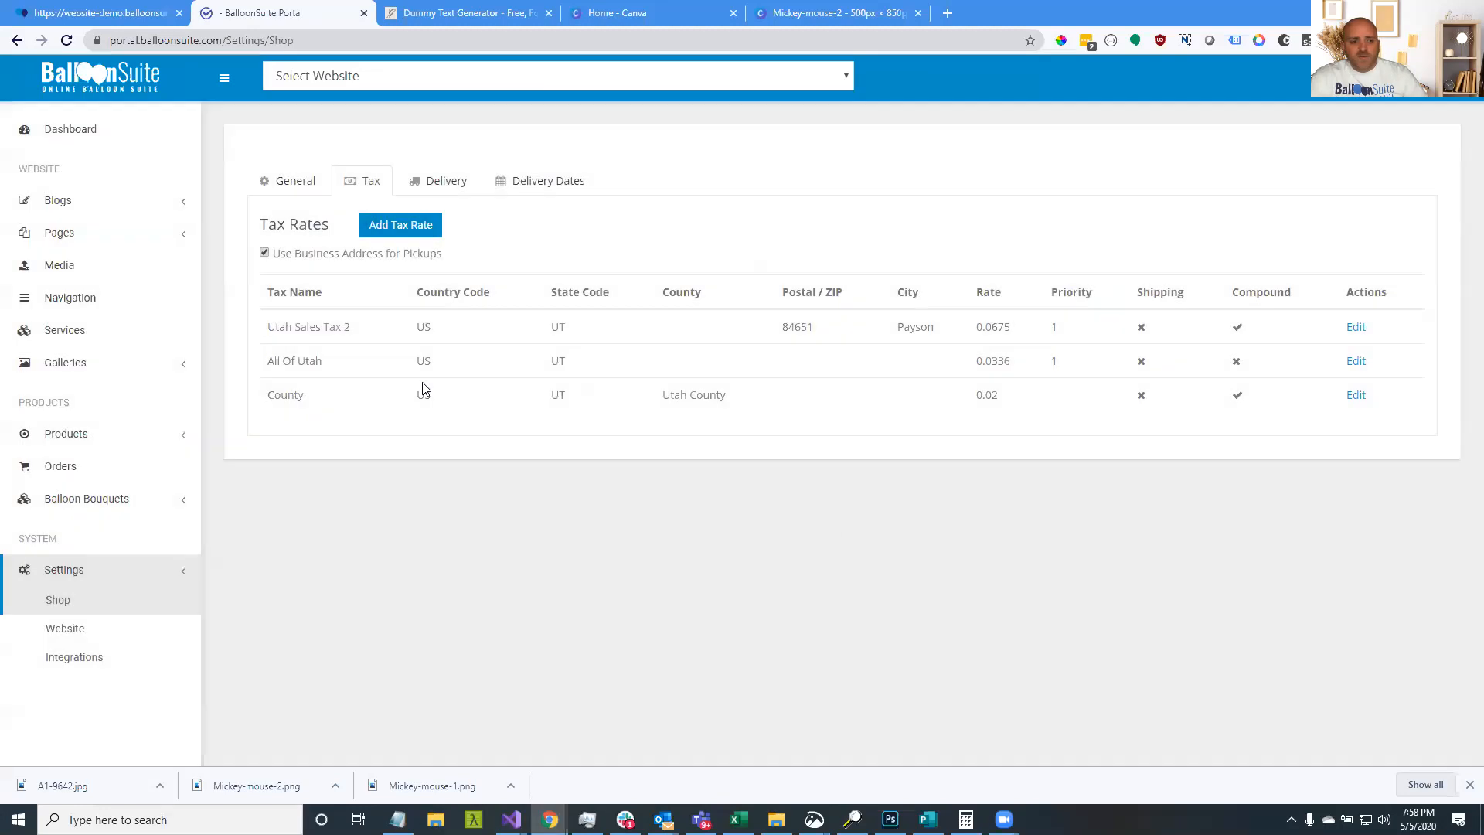
triple_click(666, 396)
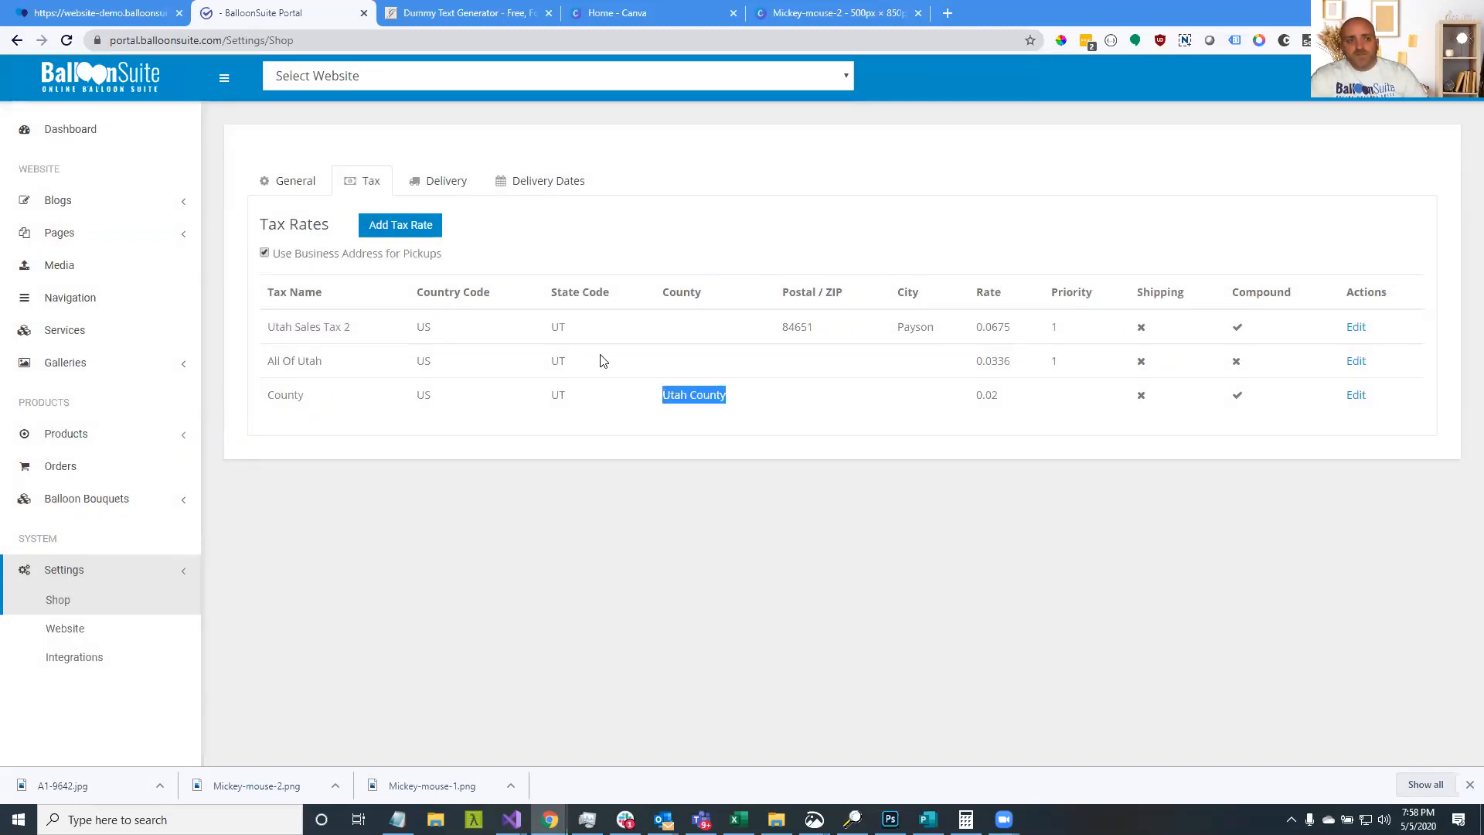
click(69, 6)
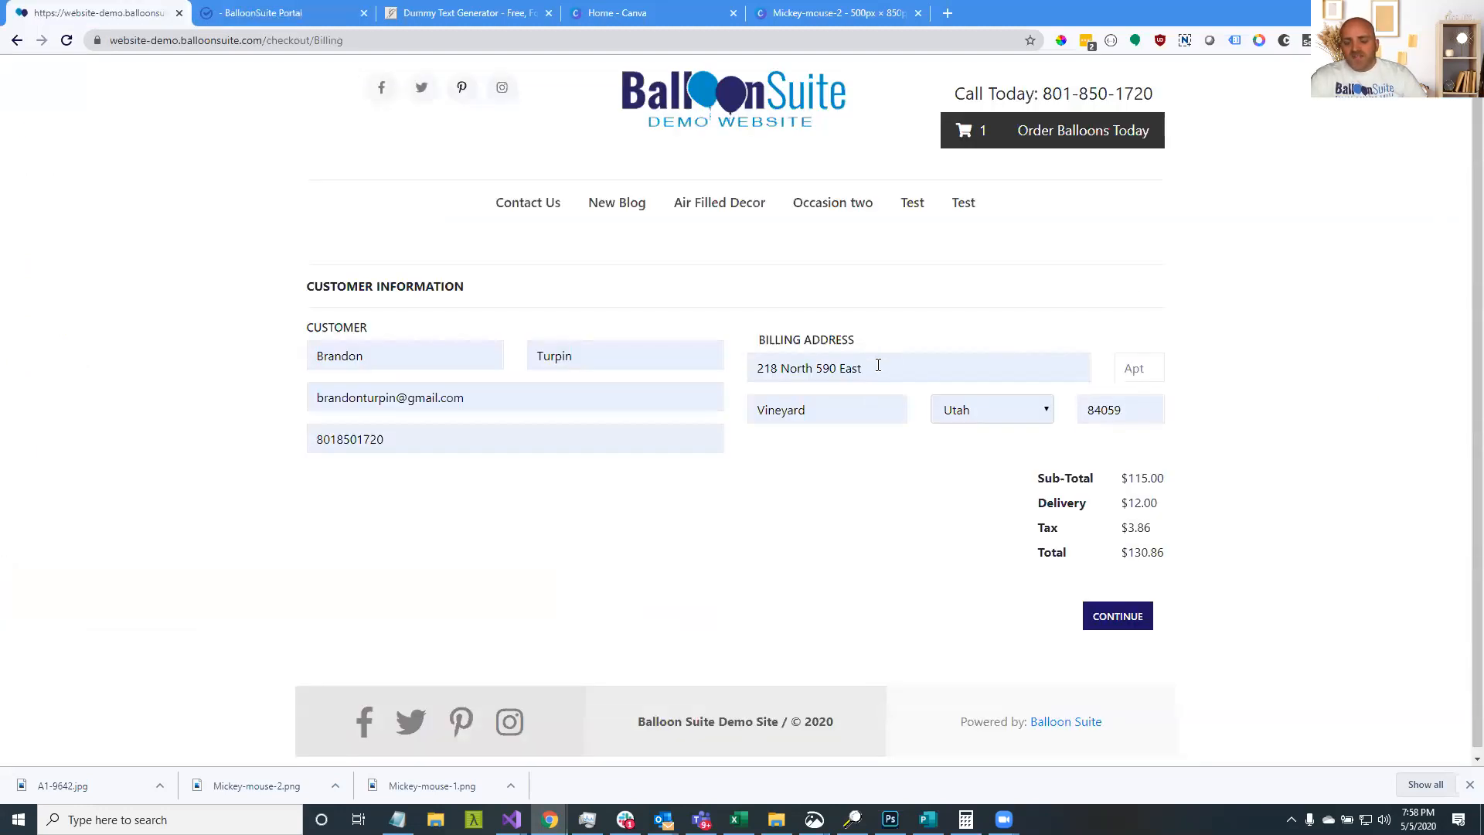
drag(878, 365, 745, 362)
click(780, 335)
drag(758, 368, 898, 380)
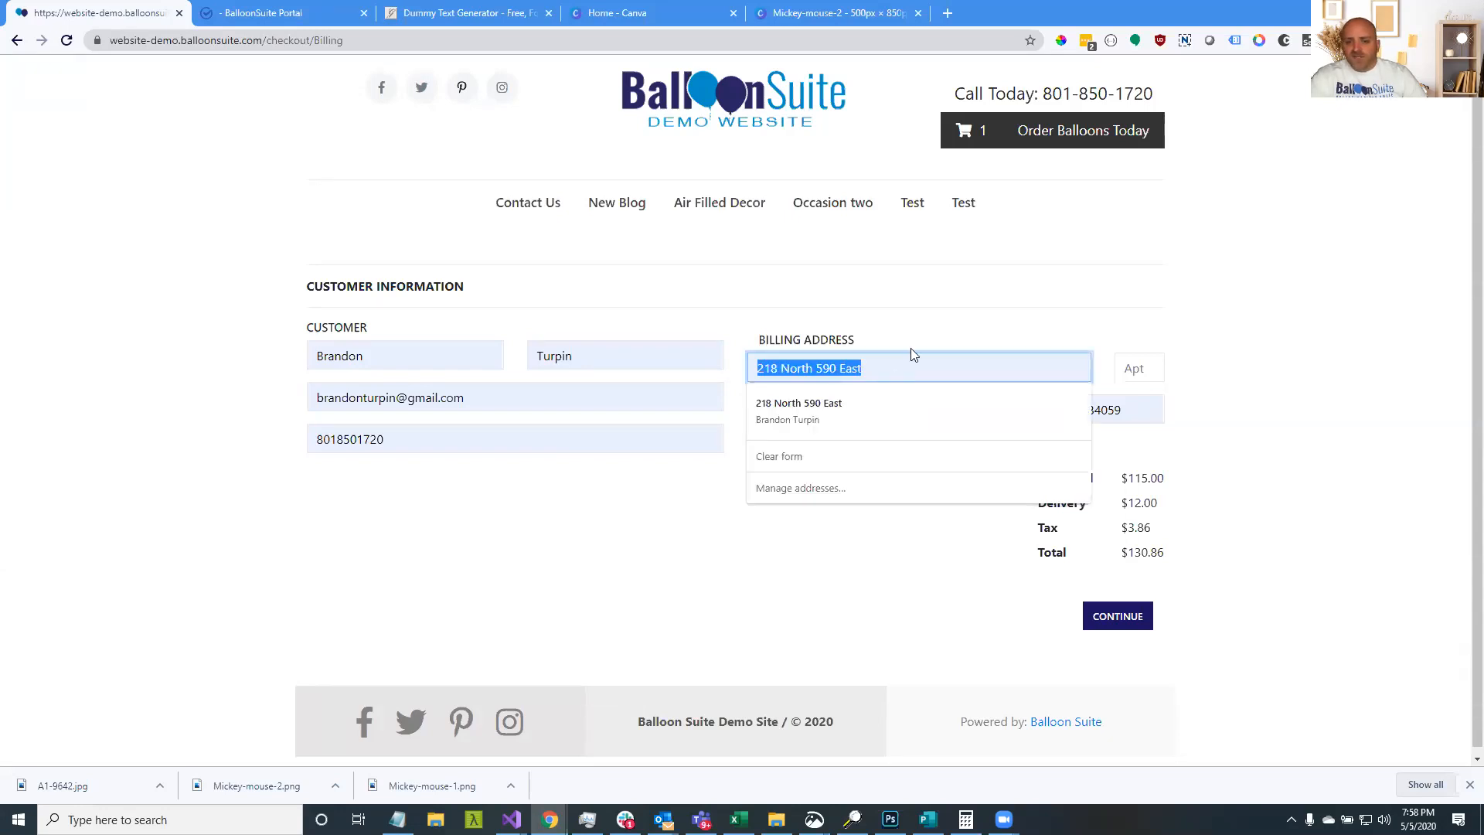
click(911, 349)
drag(908, 363, 758, 362)
click(773, 336)
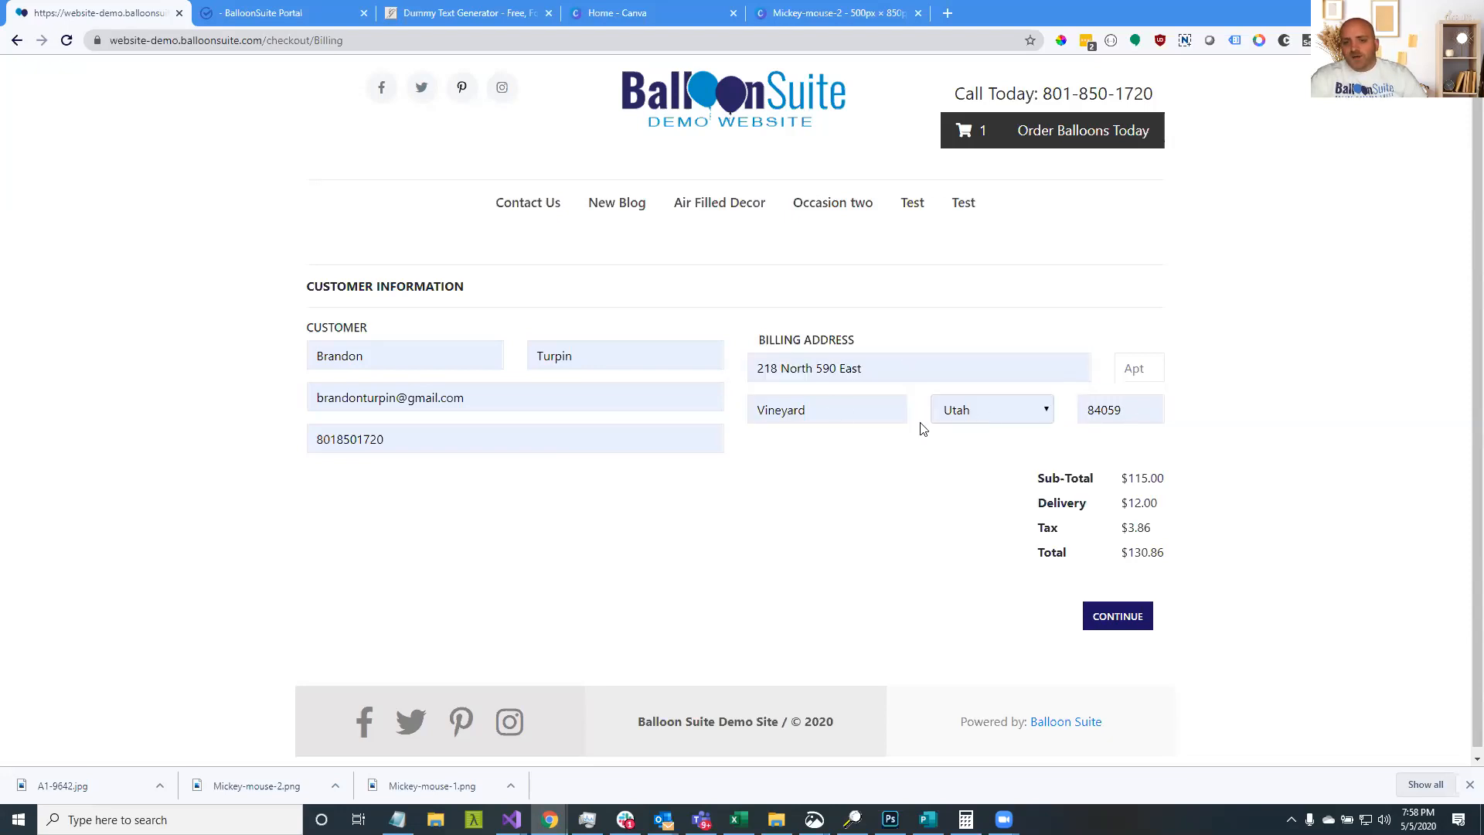
double_click(817, 414)
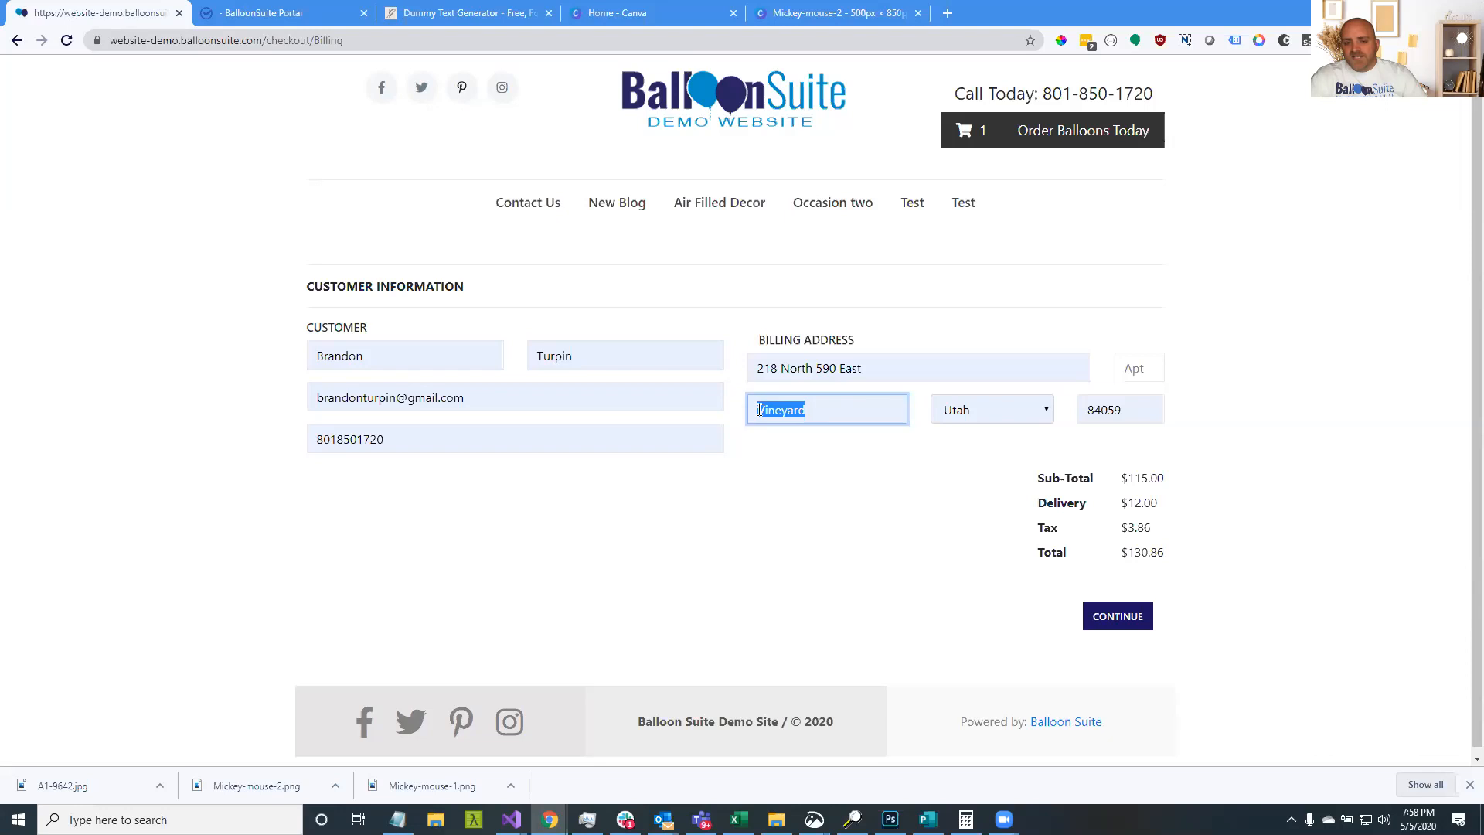
click(888, 311)
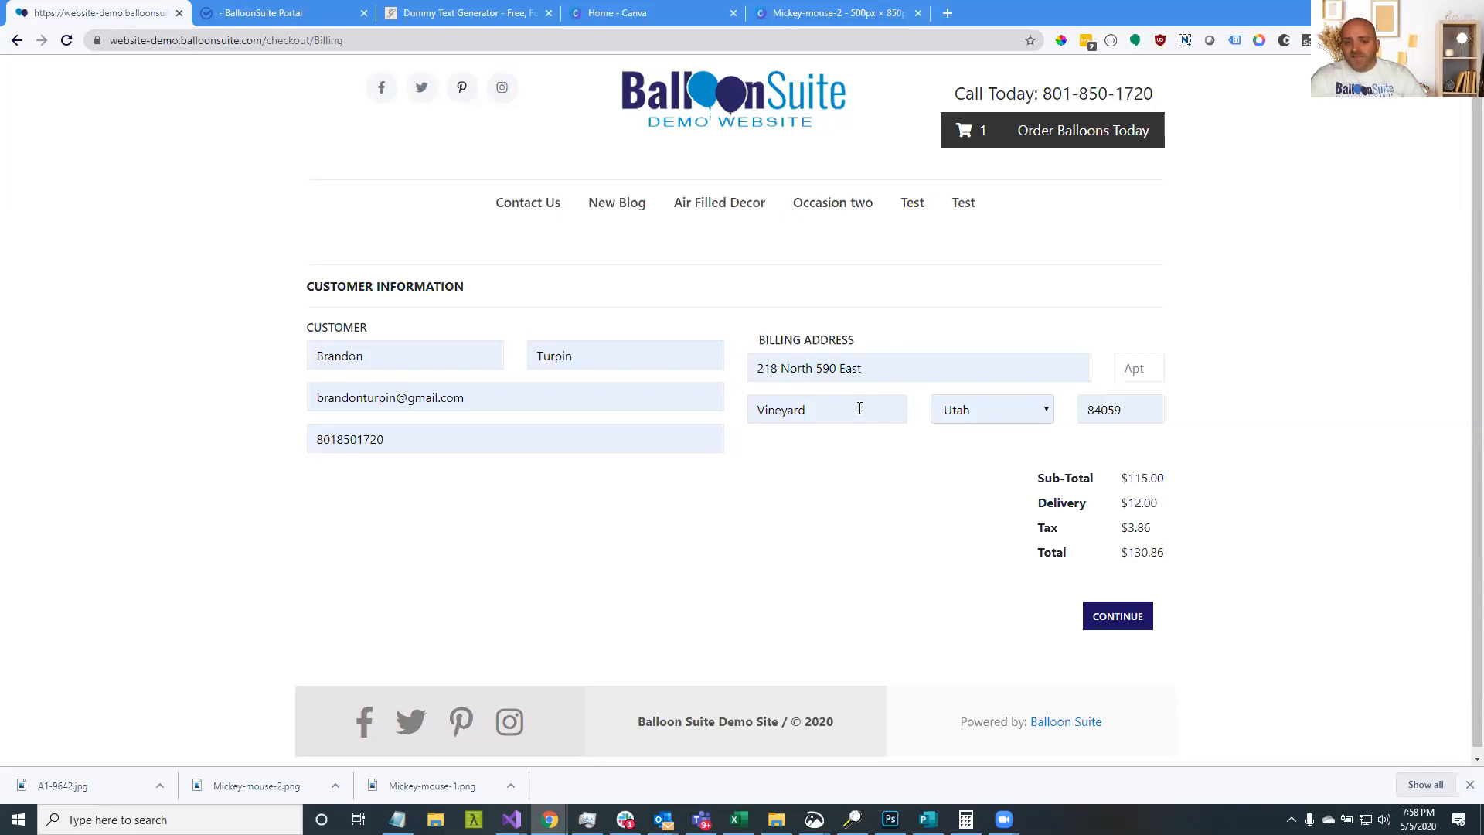
click(777, 362)
click(897, 320)
click(761, 410)
click(862, 325)
drag(879, 368, 757, 371)
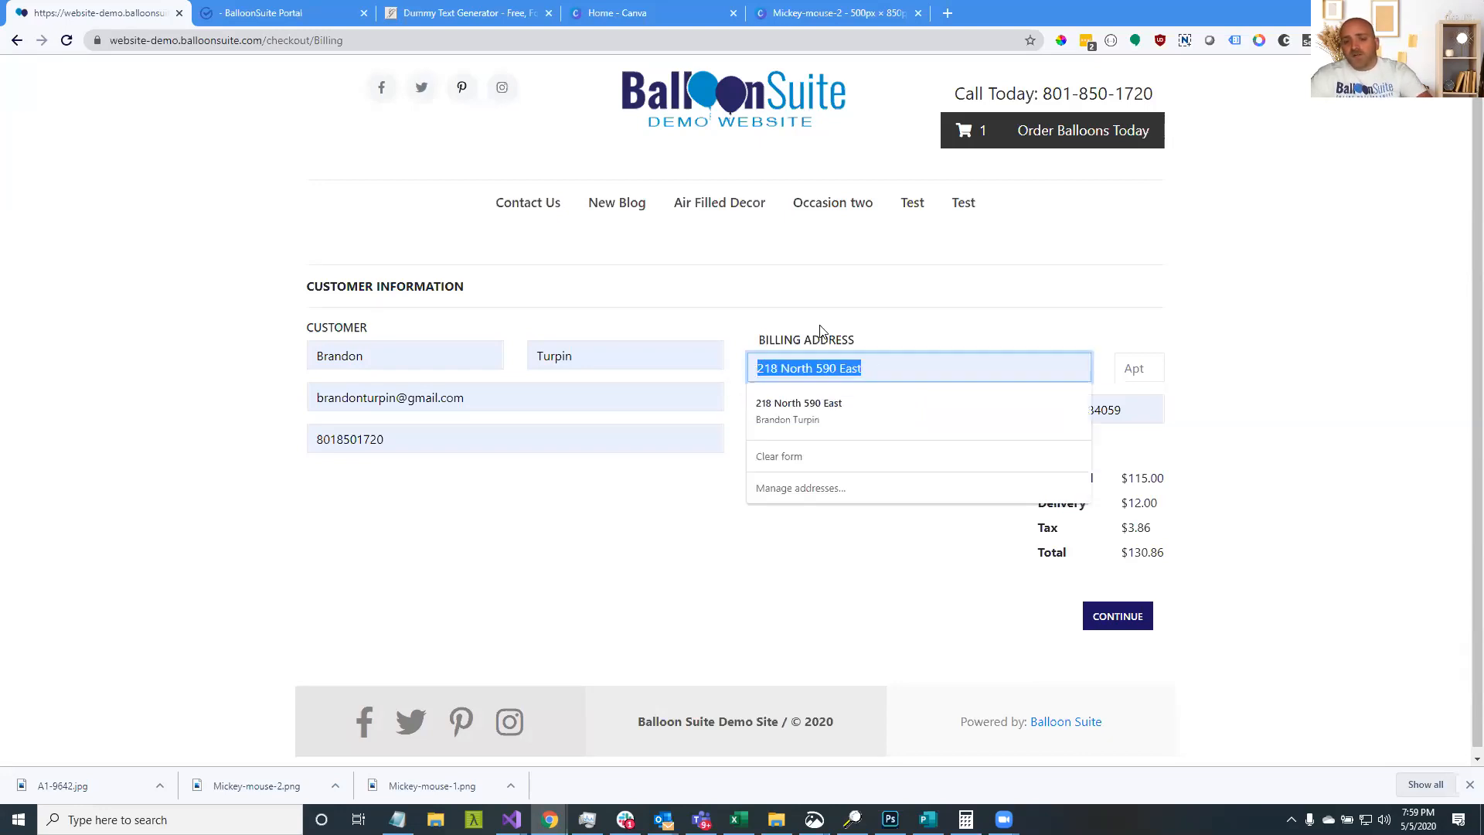
click(826, 375)
drag(865, 368, 780, 369)
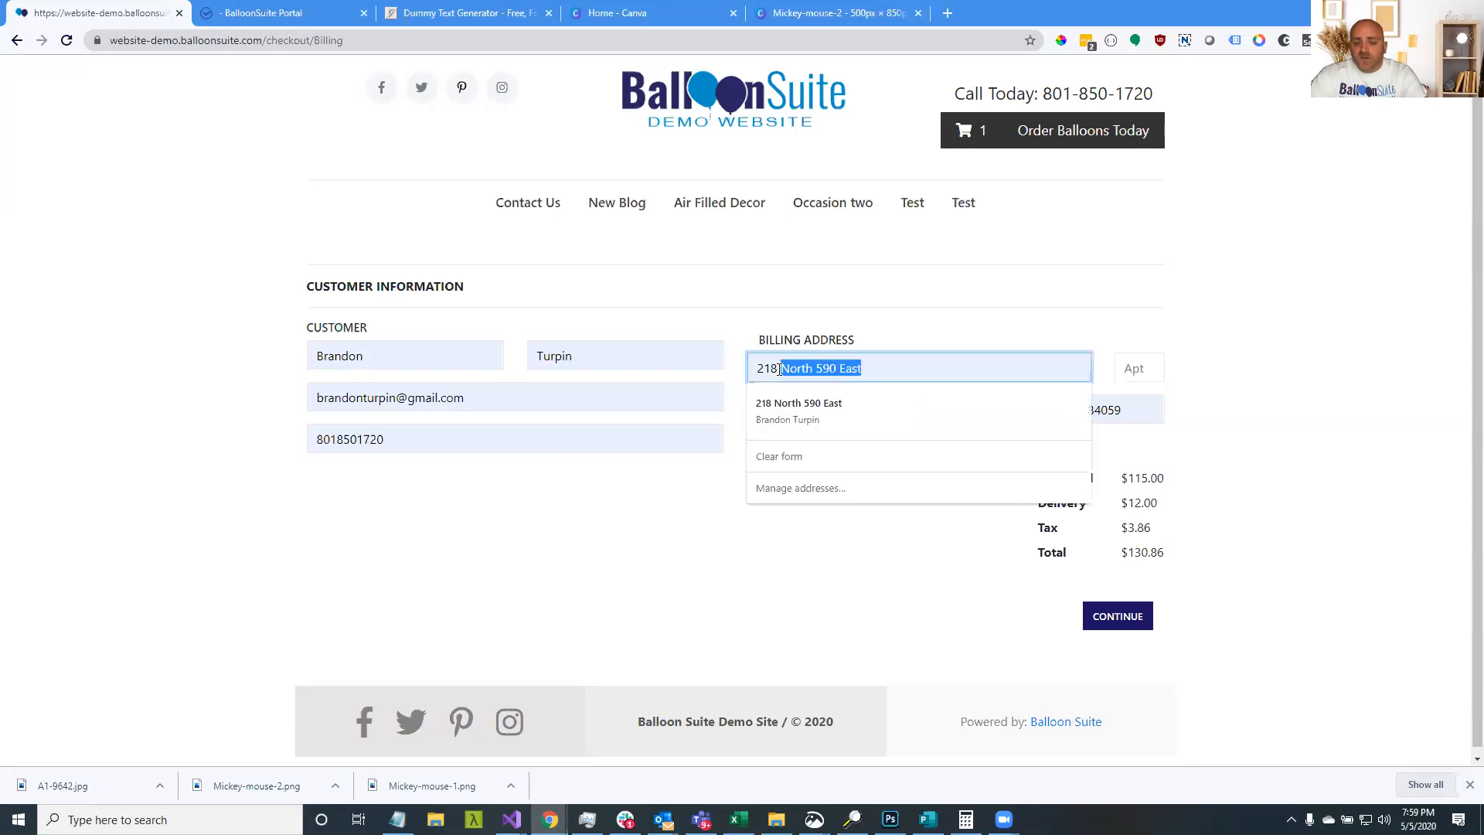
click(819, 321)
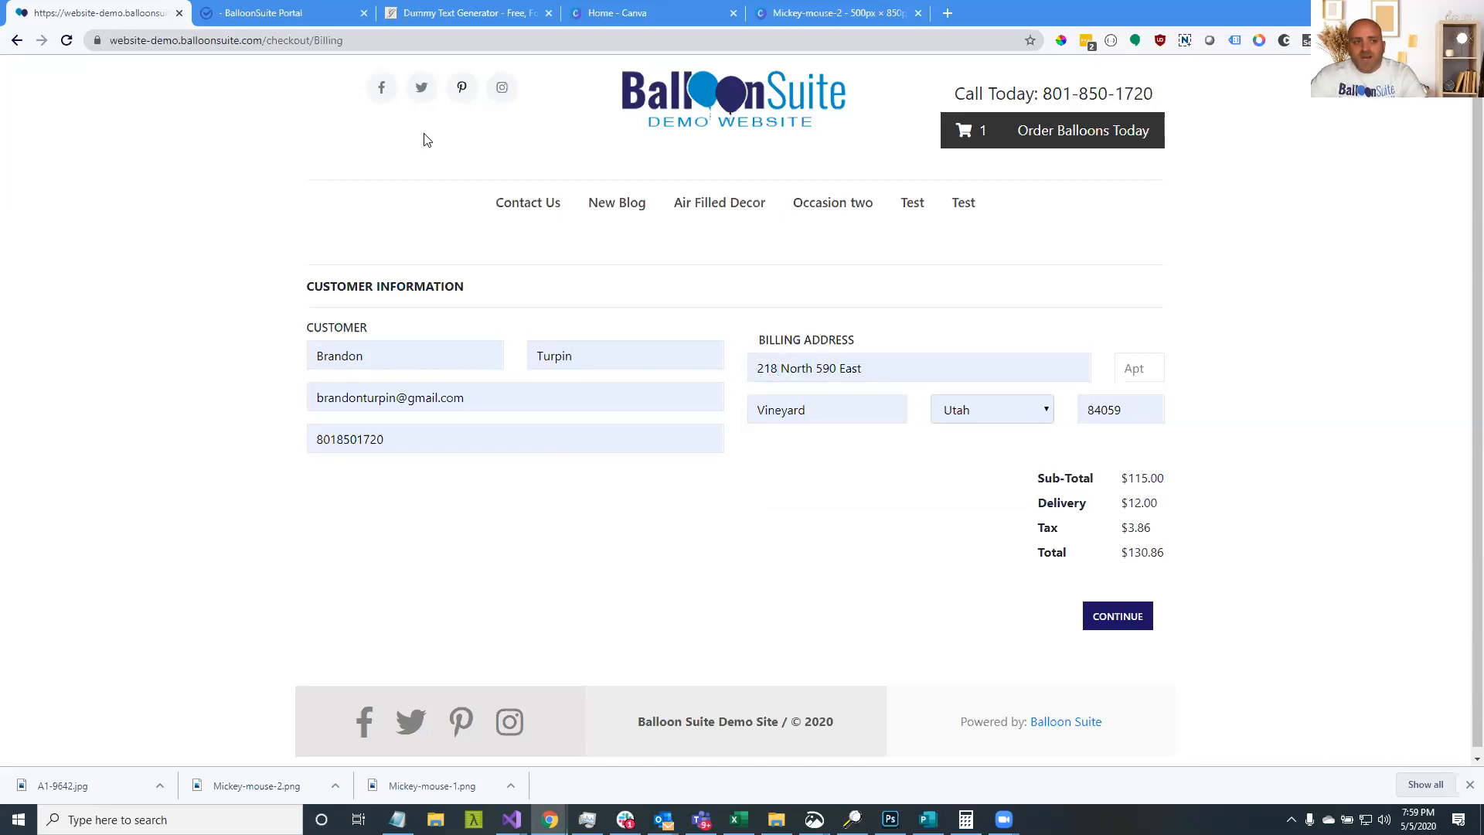
click(283, 15)
drag(732, 404, 642, 378)
click(124, 15)
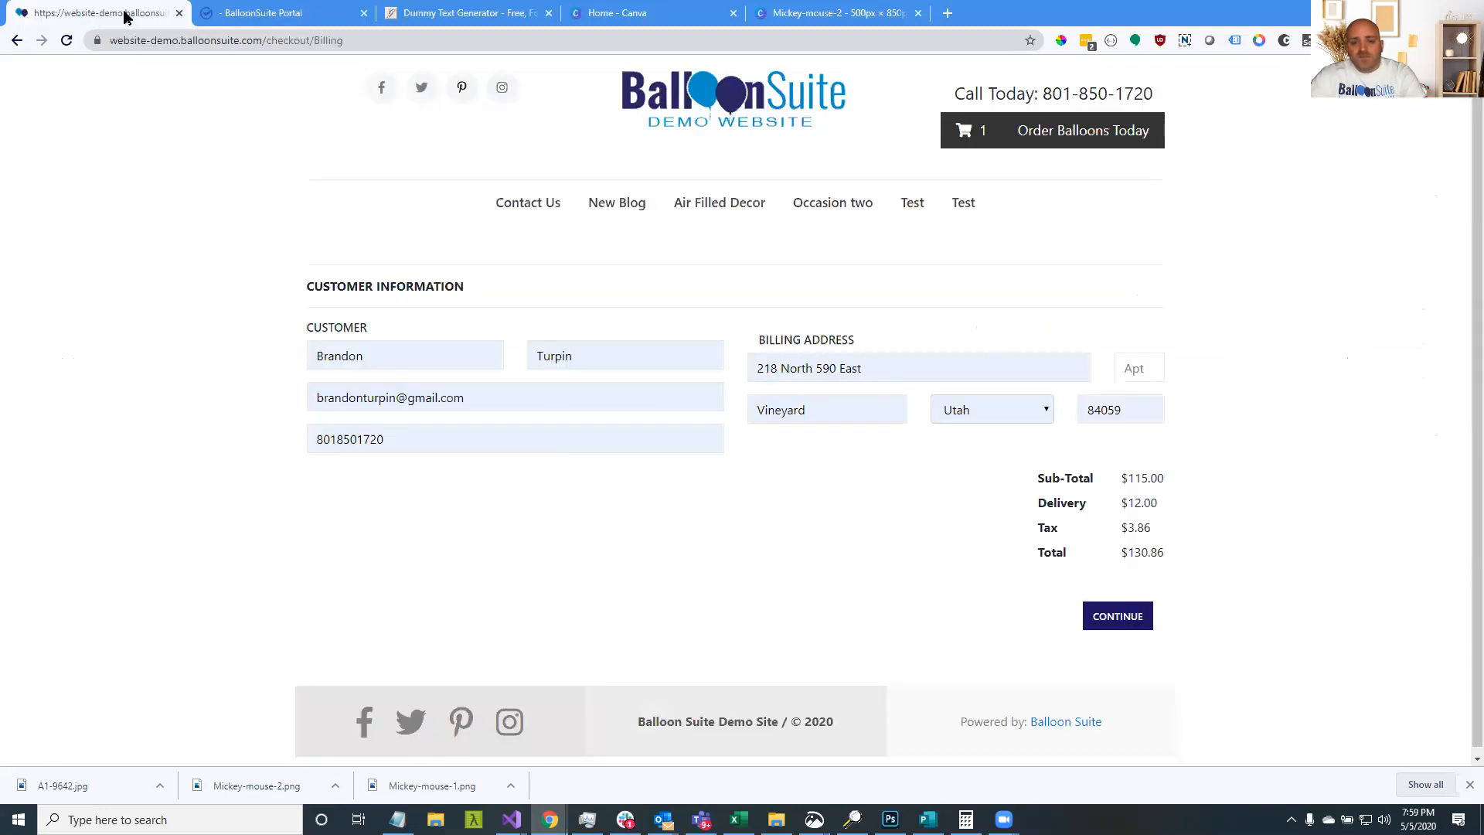
Back in the portal's tax rates, look over the Utah County entry
click(290, 24)
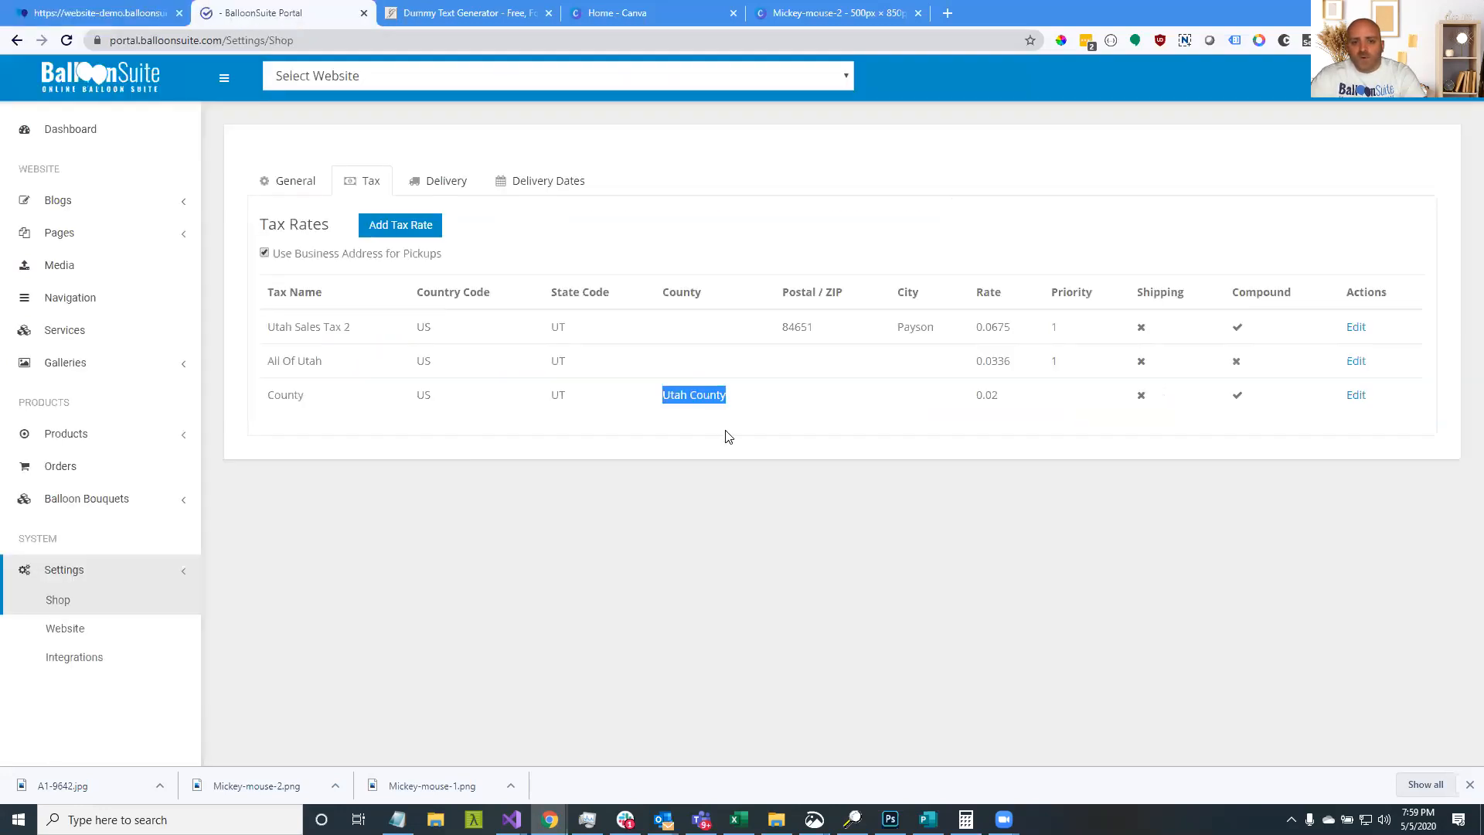
click(719, 399)
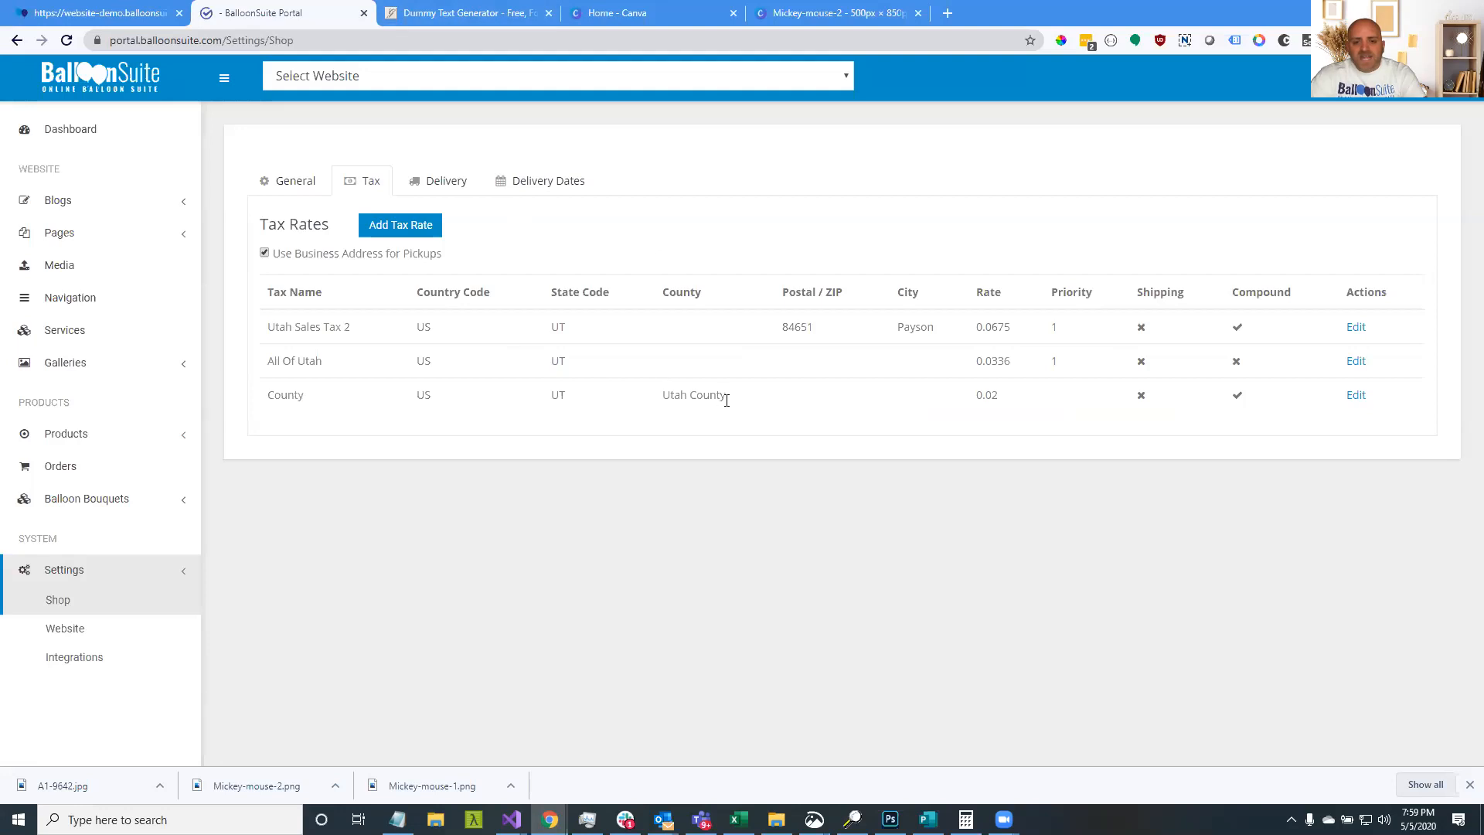
drag(726, 396, 691, 399)
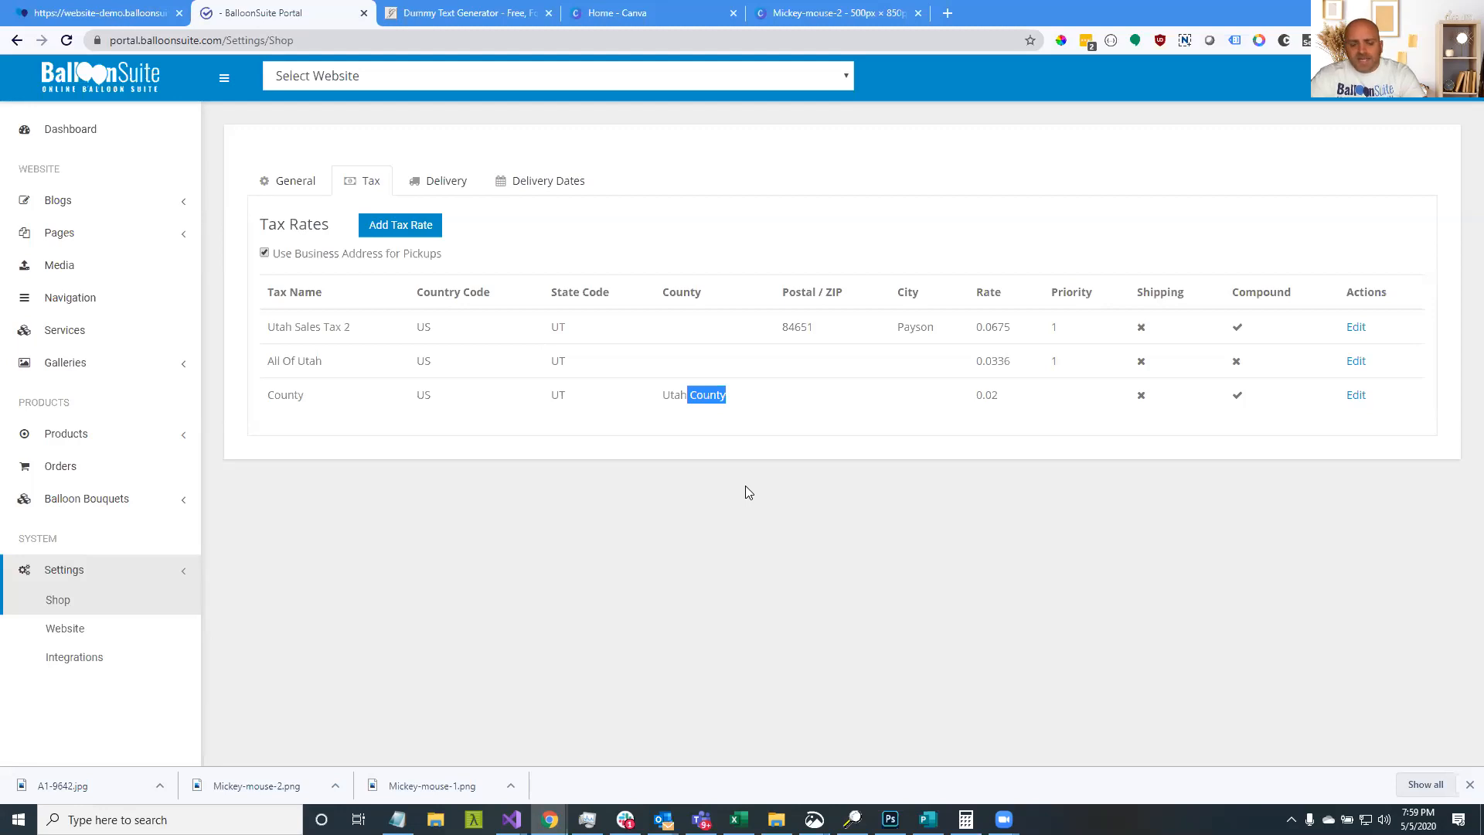
drag(733, 396, 687, 397)
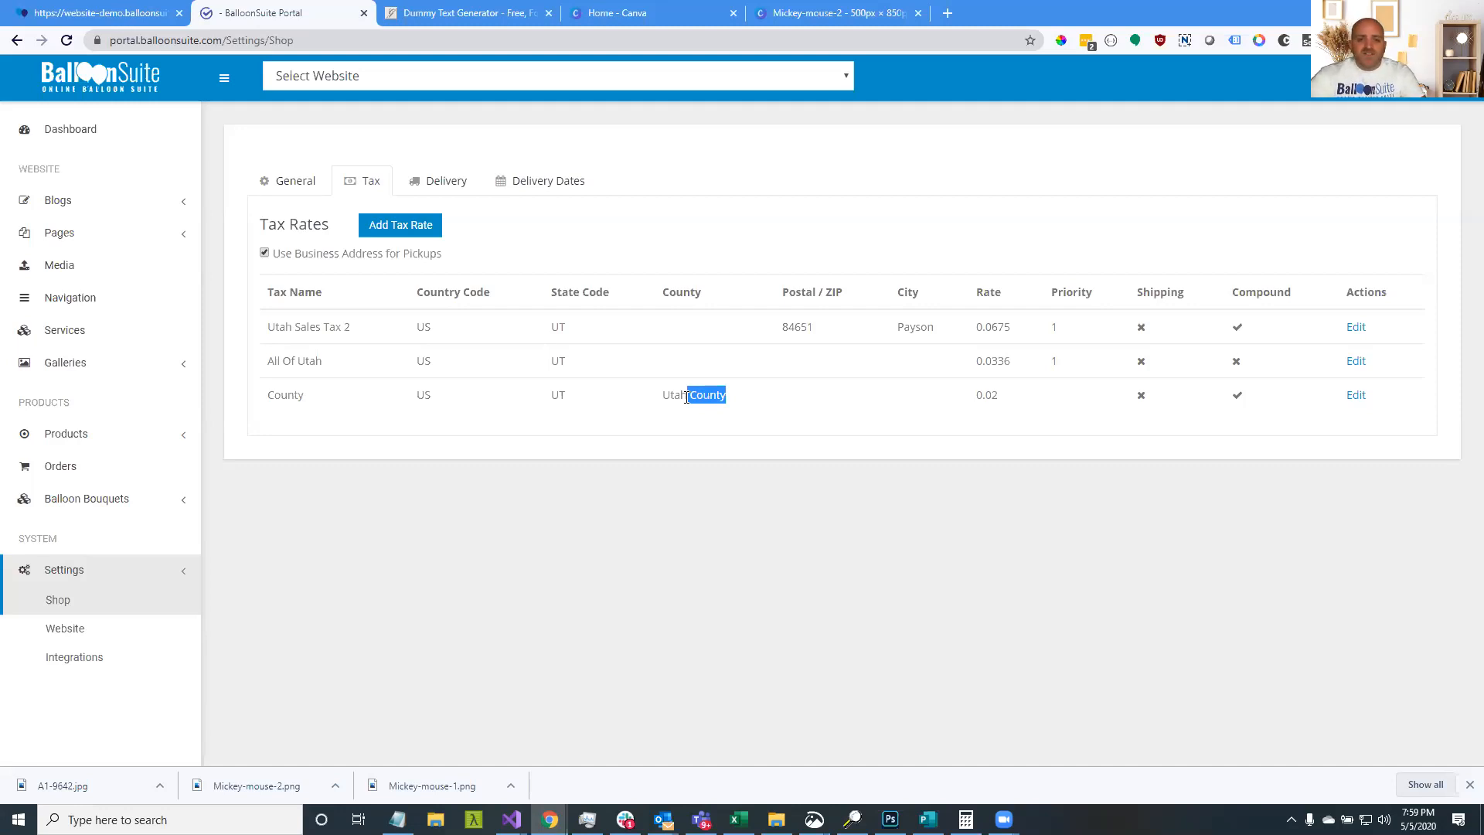
double_click(677, 395)
click(706, 395)
mouse_move(732, 397)
mouse_down()
mouse_move(664, 398)
mouse_move(735, 410)
mouse_up()
click(726, 397)
click(663, 401)
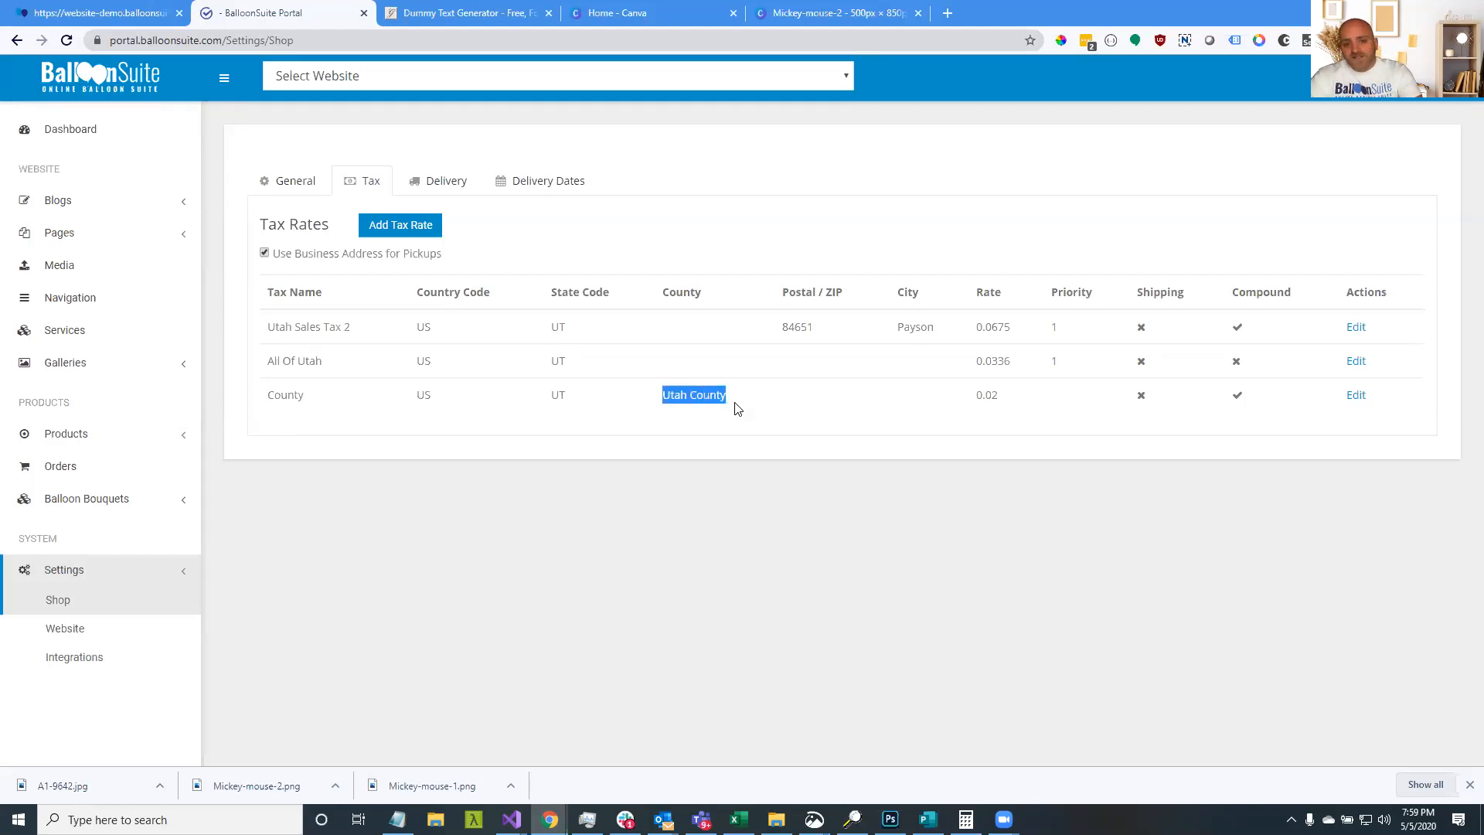
click(699, 402)
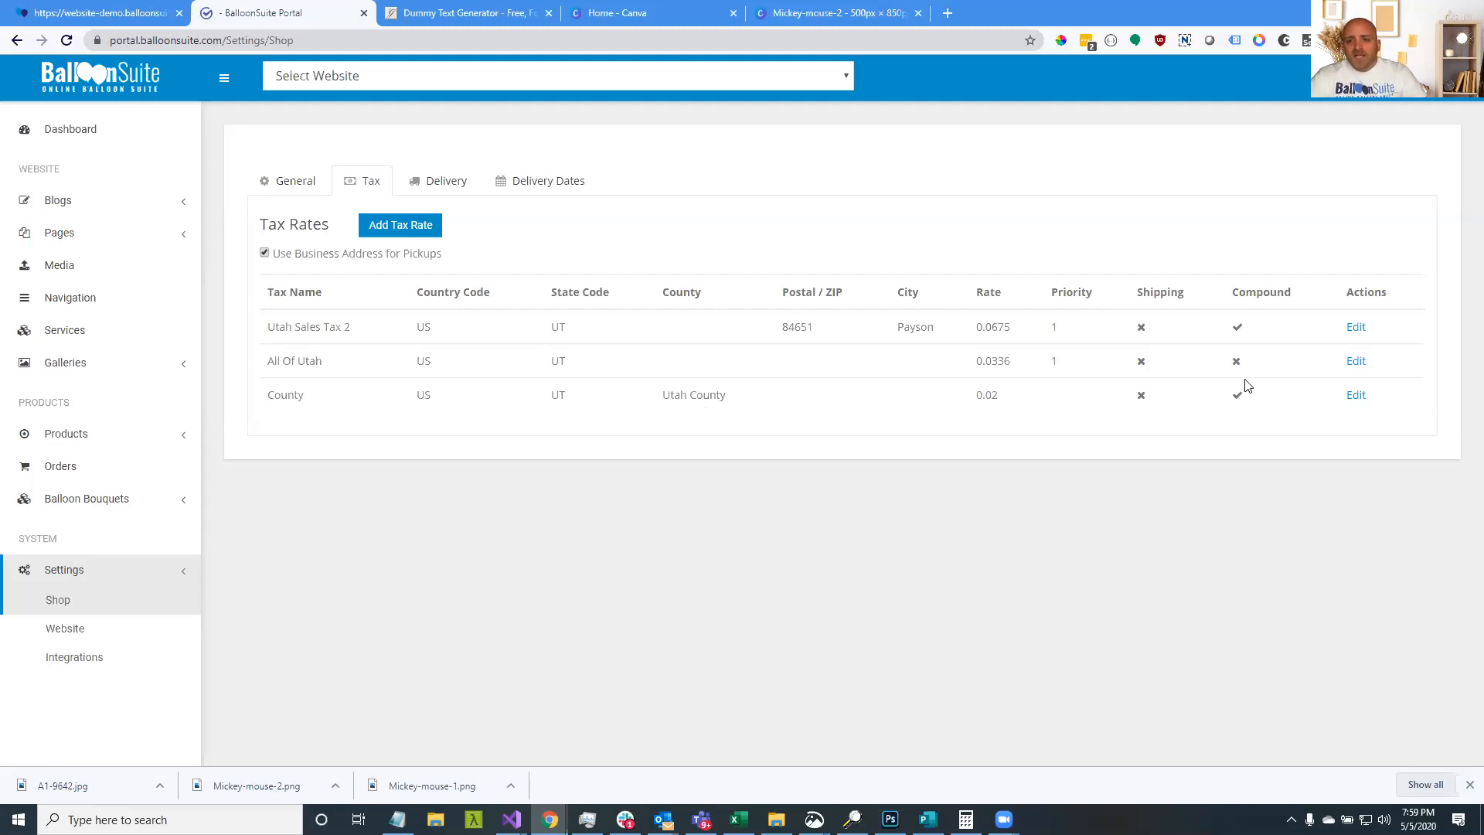
Compare the All Of Utah and Utah Sales Tax 2 rows, then start a new tax rate
drag(1236, 368, 554, 387)
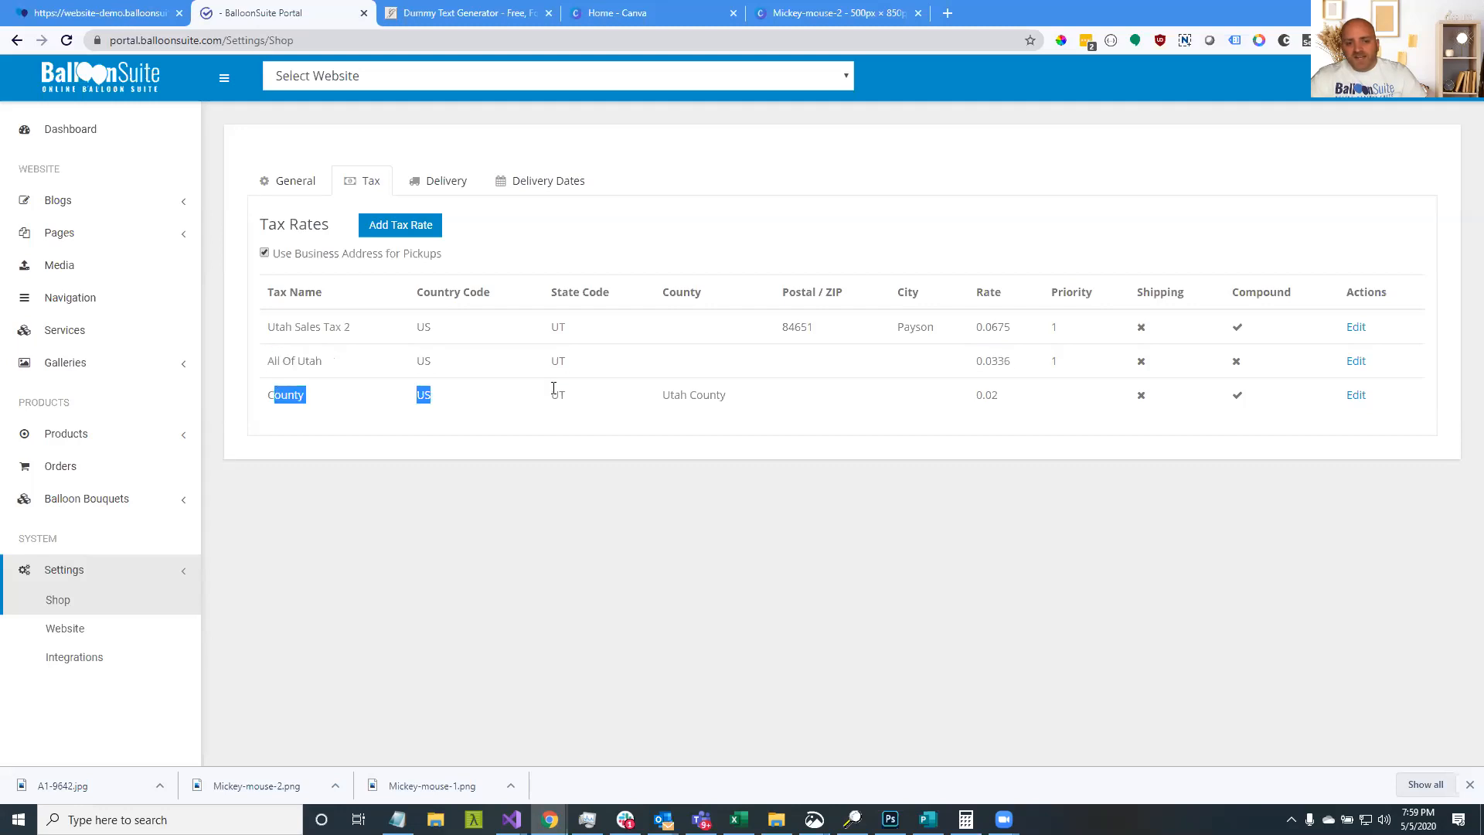
drag(268, 360, 438, 371)
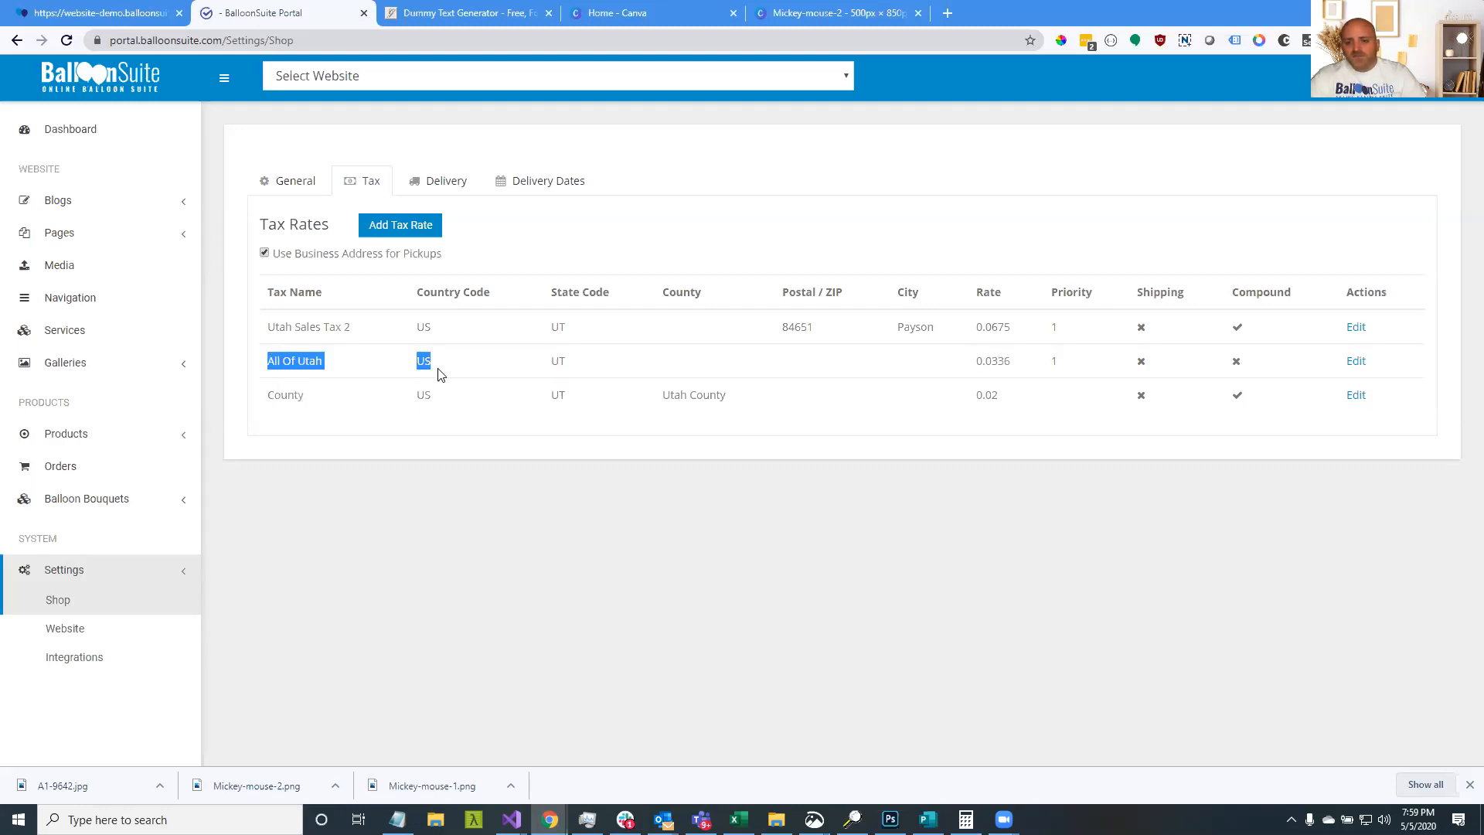
drag(276, 327, 1235, 395)
click(1127, 417)
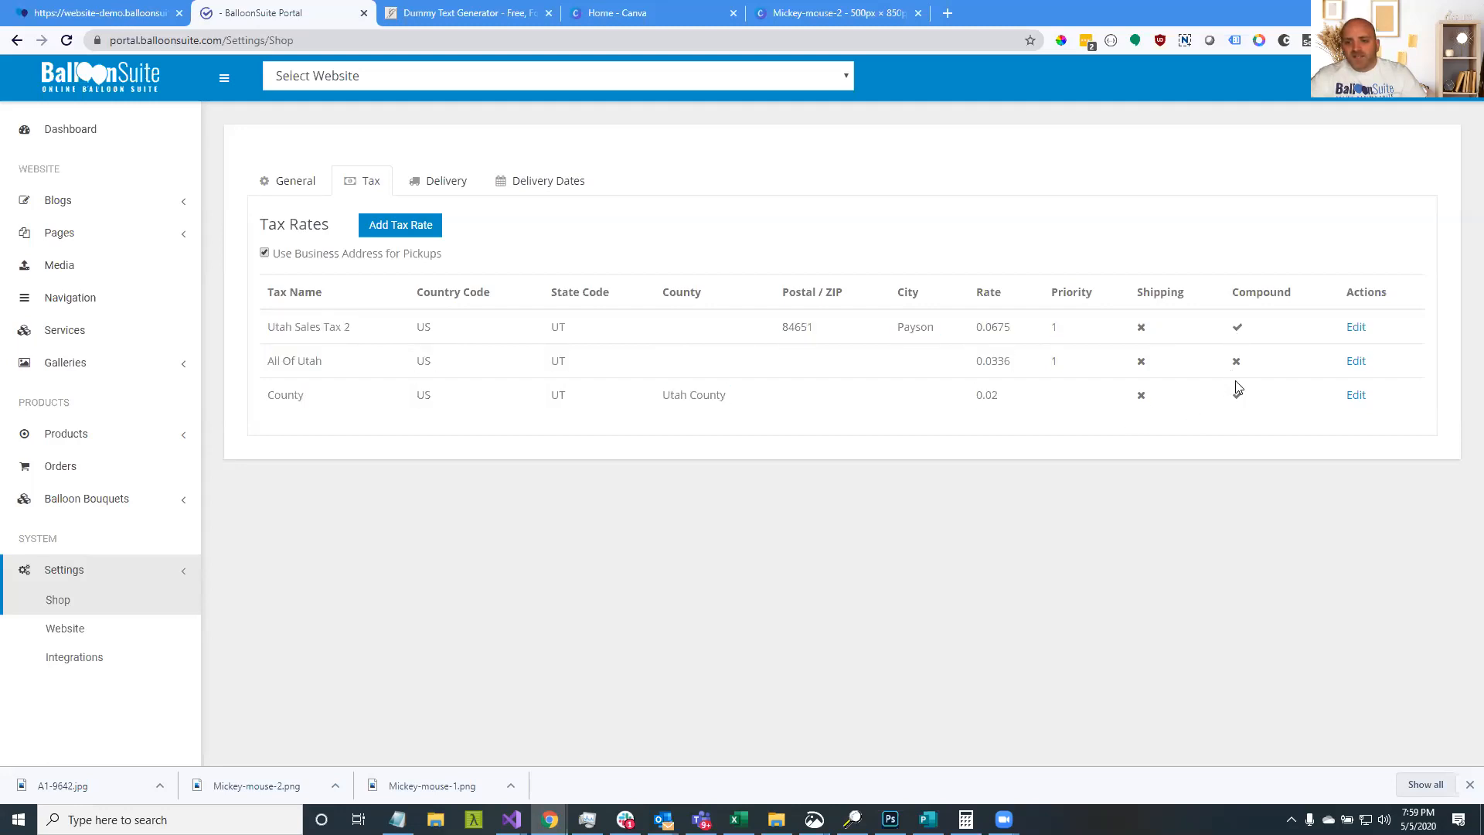
drag(944, 360, 262, 352)
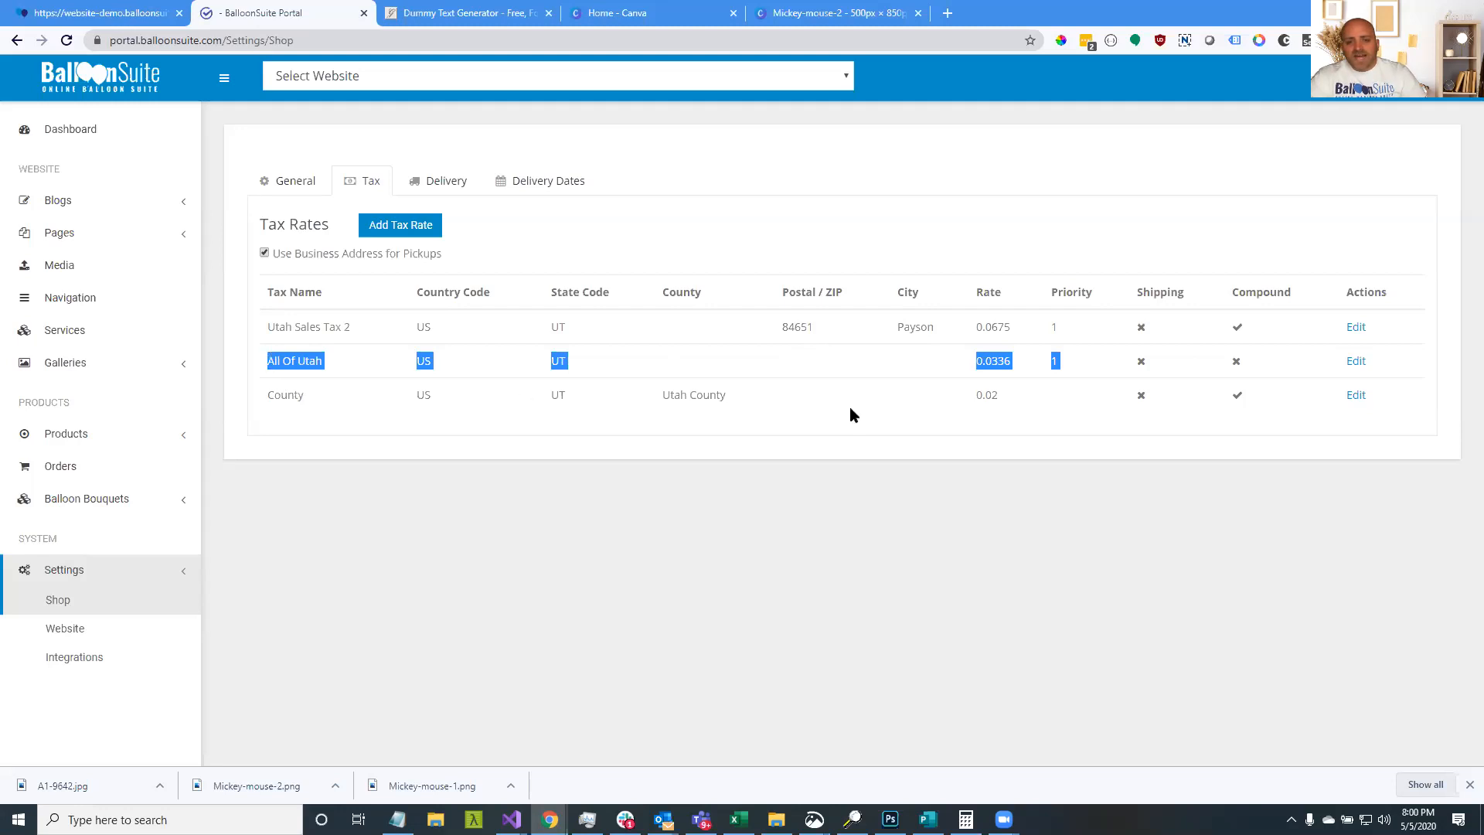
click(392, 226)
Name the new rate 'Tax Four' for the state of Utah, United States
click(630, 203)
text(Tax Fou)
key(Tab)
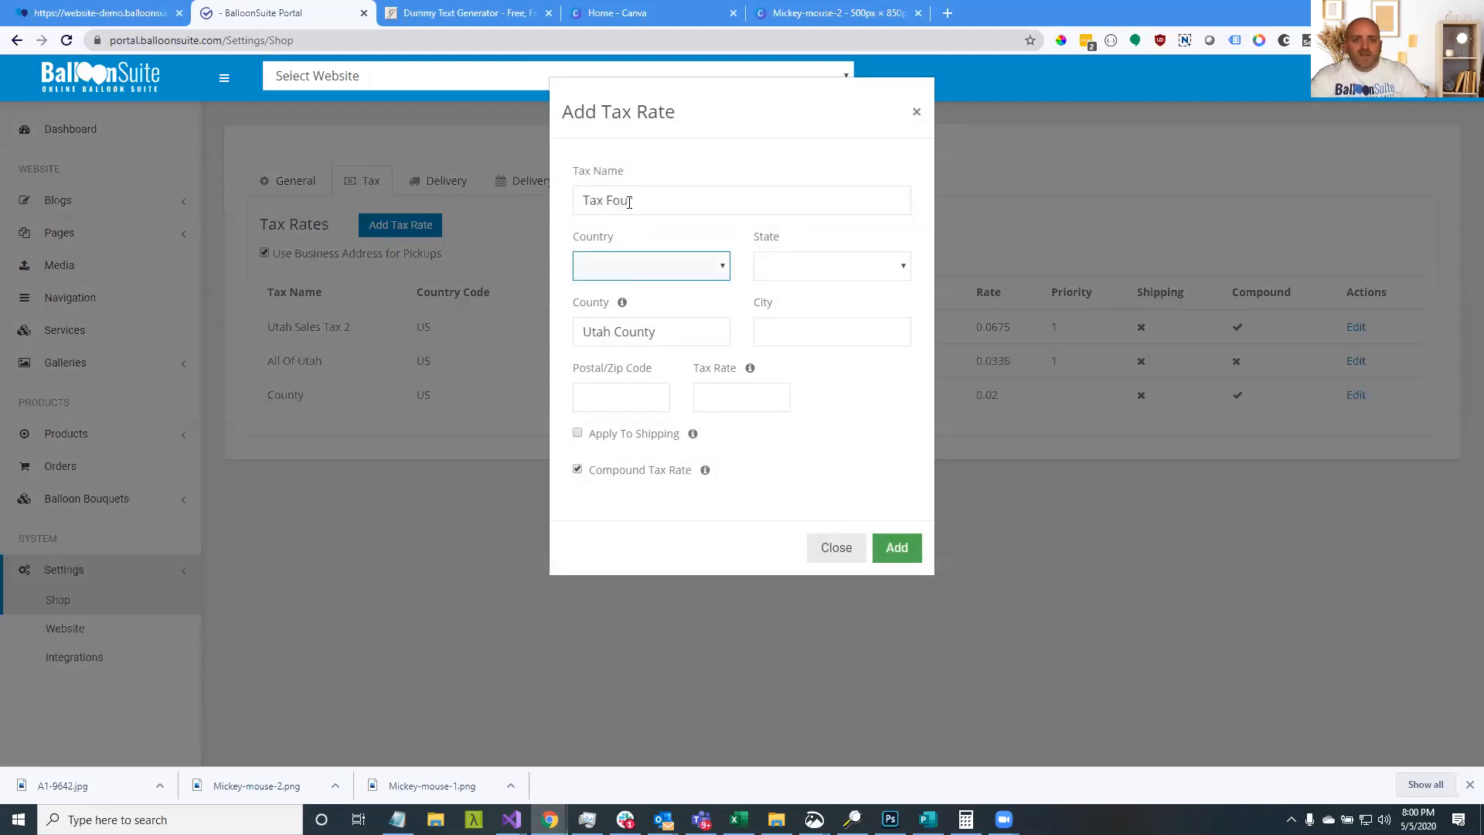
click(649, 266)
click(652, 300)
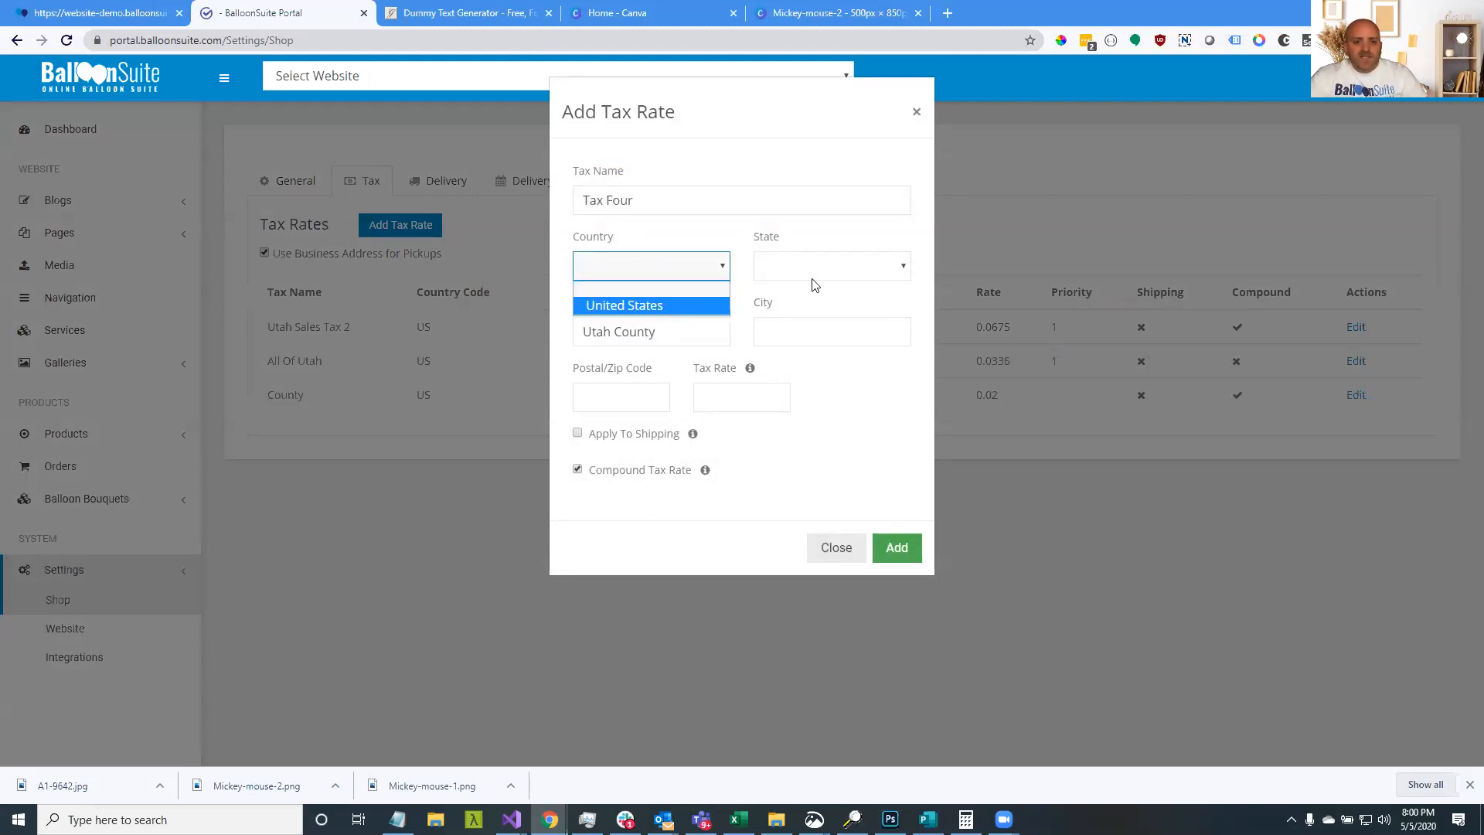
click(820, 266)
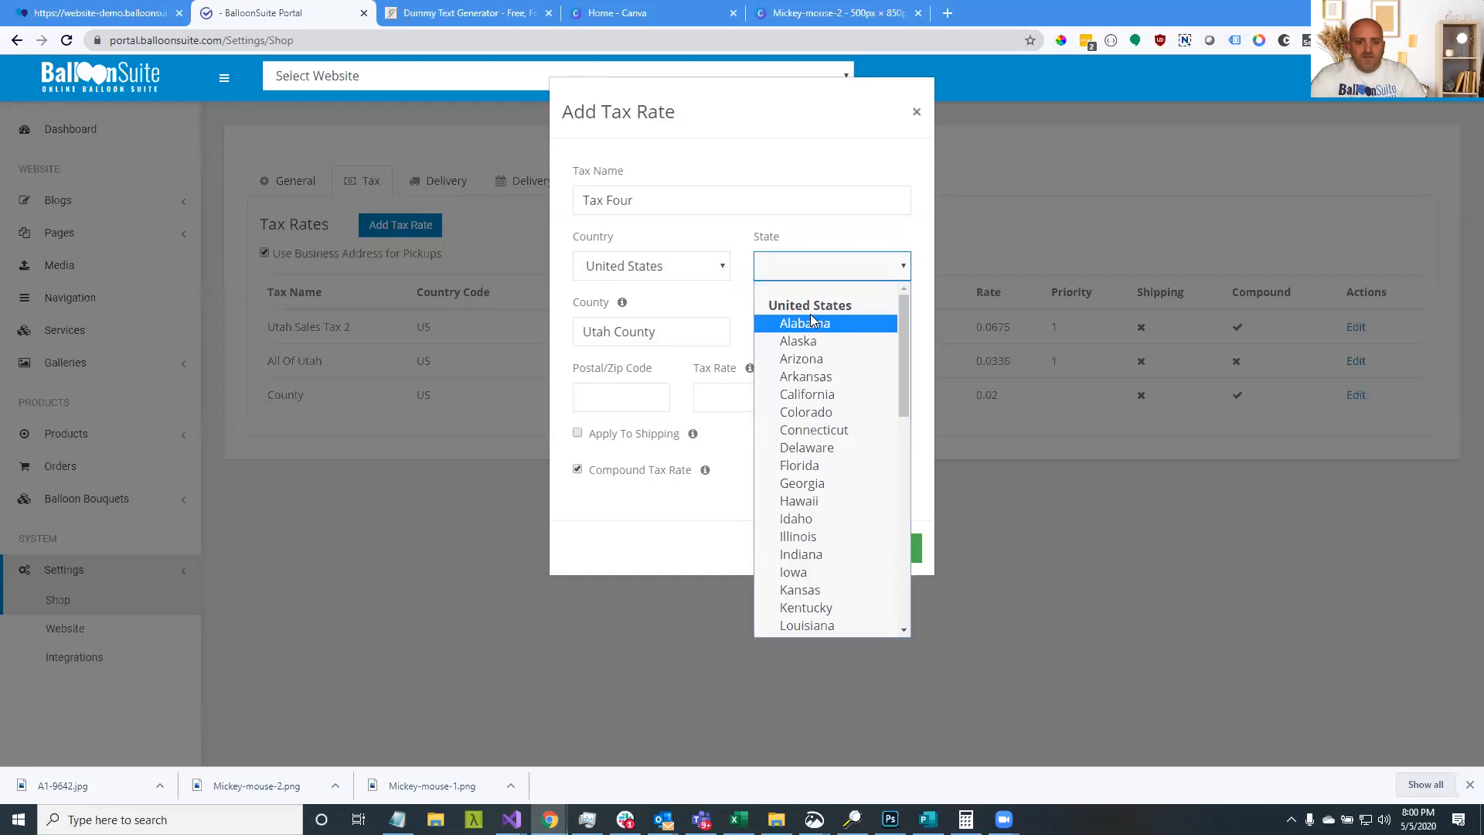
key(u)
click(826, 627)
Clear the prefilled county and set the postal code to 84651
click(683, 325)
triple_click(575, 339)
key(BackSpace)
click(788, 334)
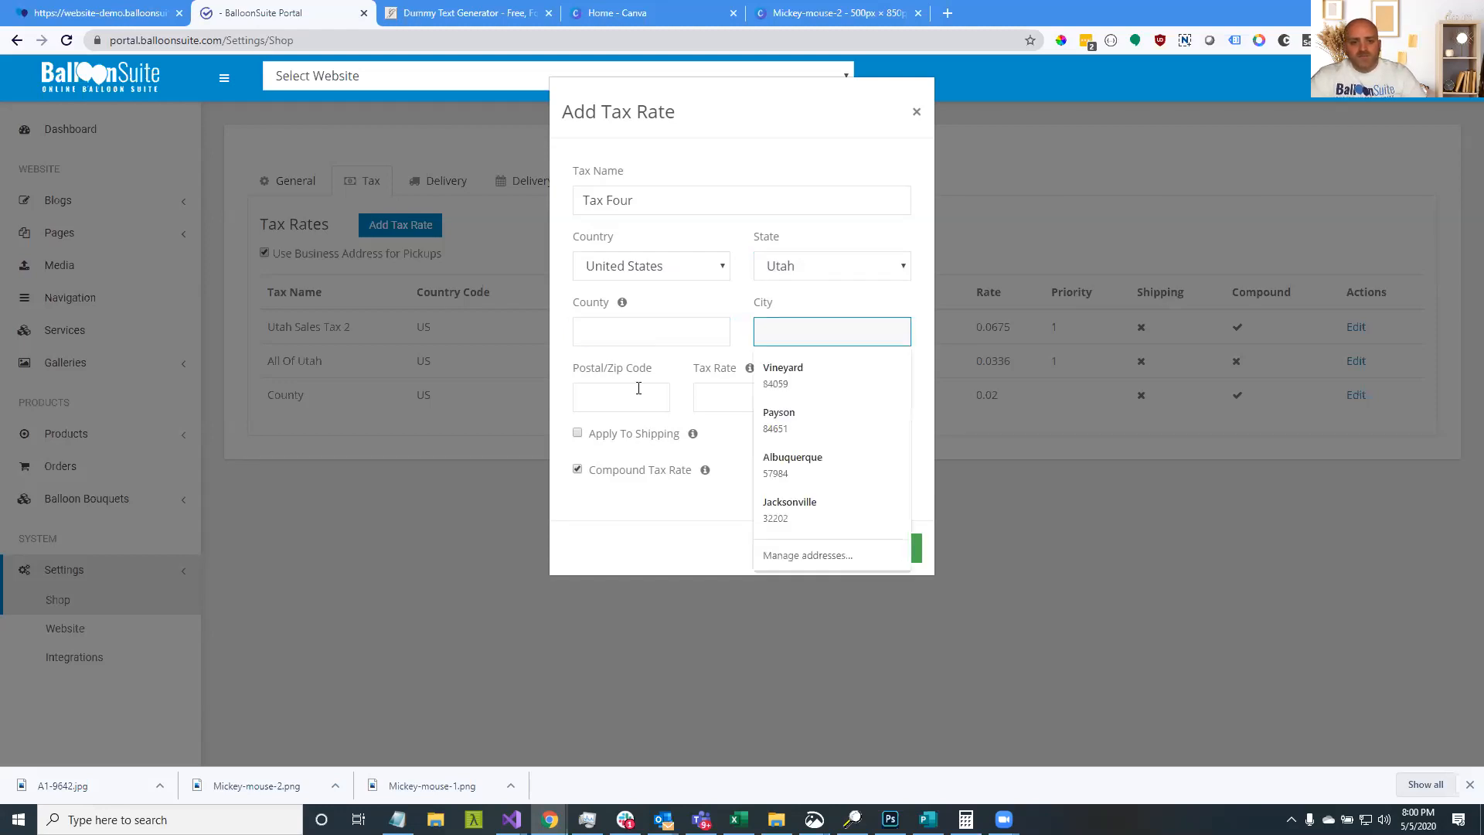
click(639, 388)
text(84651)
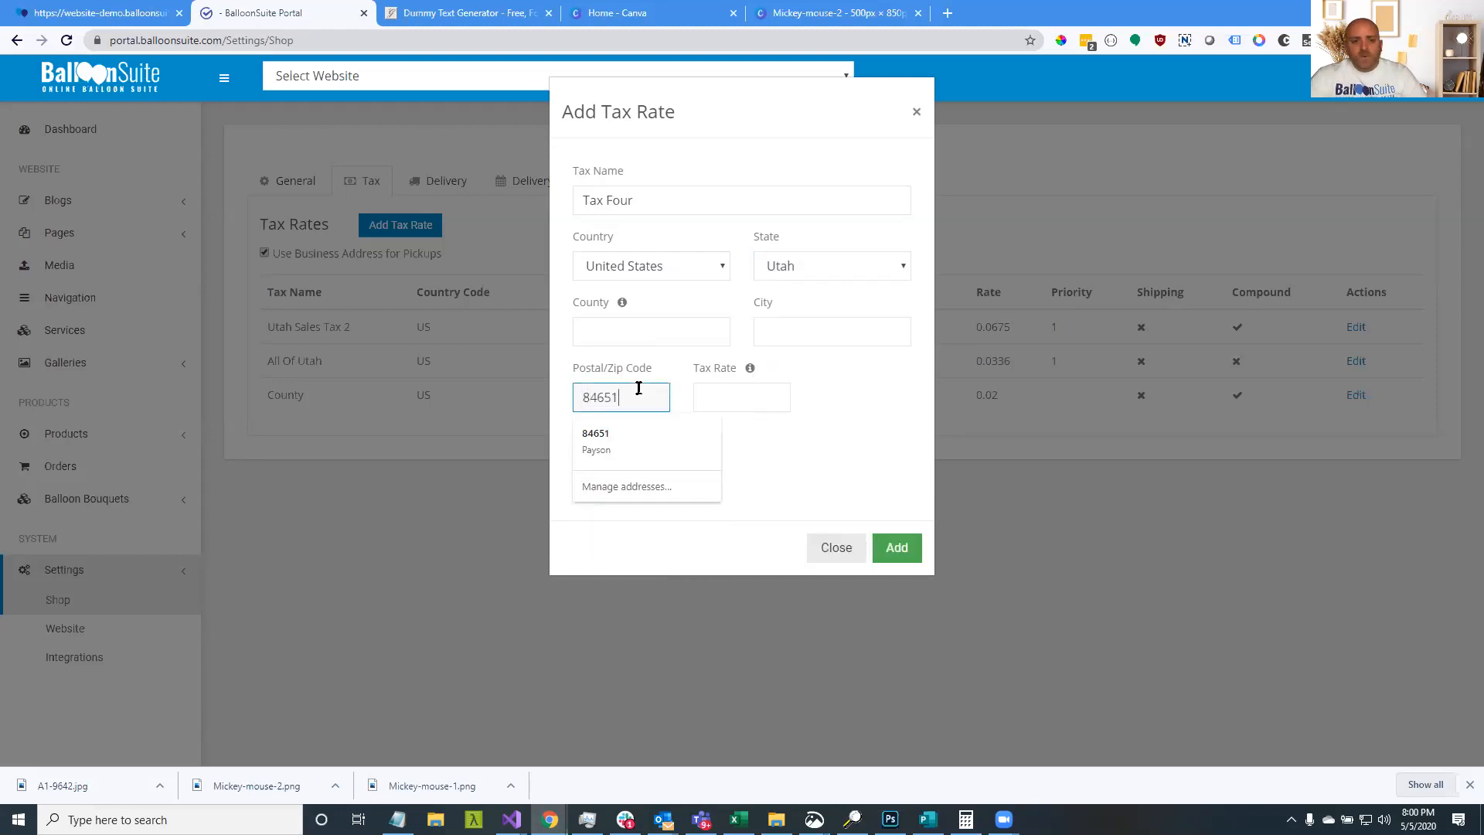
click(850, 426)
Set the tax rate to 0.03
click(722, 408)
text(3.00)
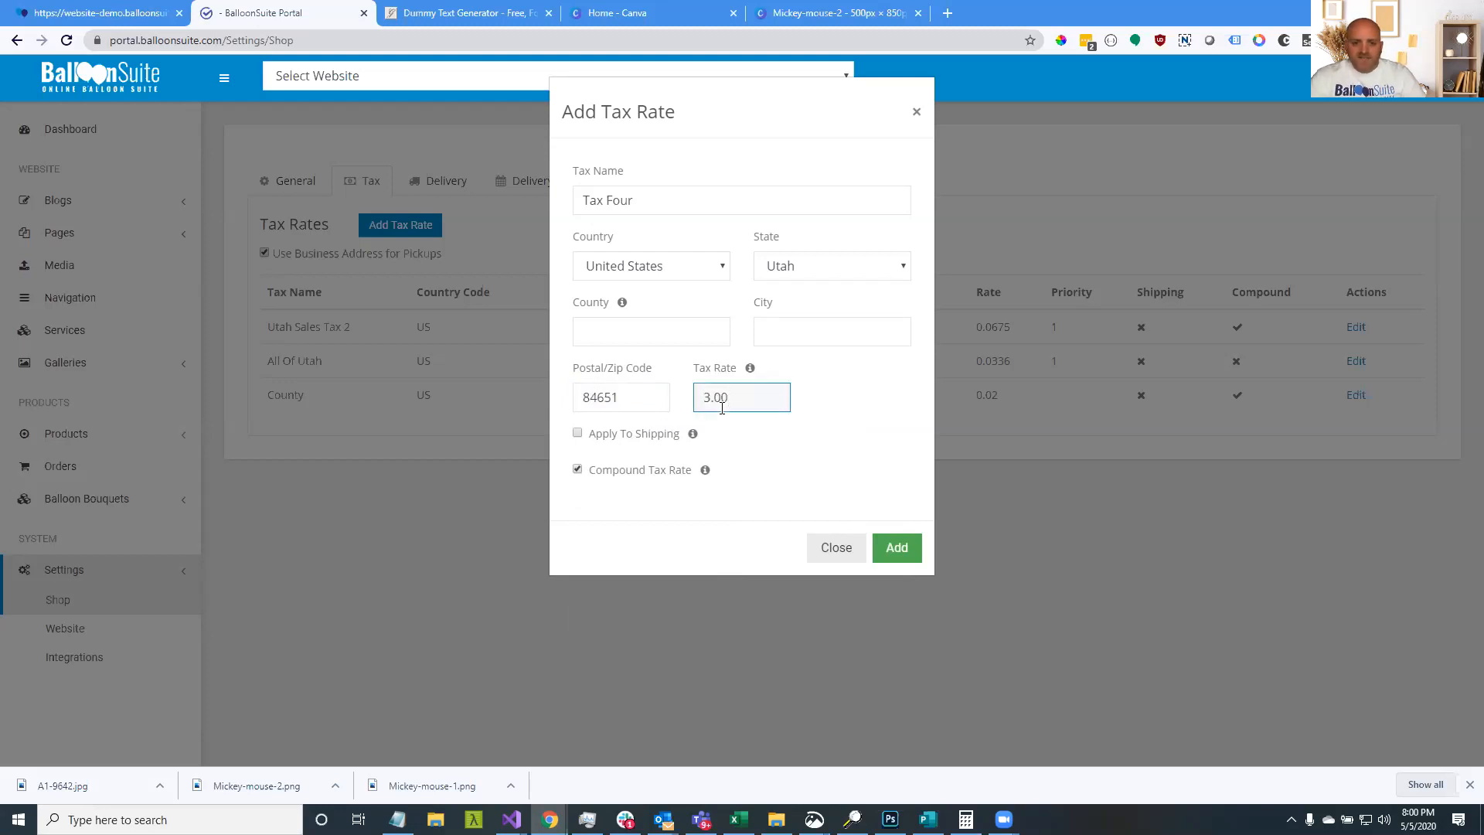
drag(722, 398, 657, 397)
text(0.03)
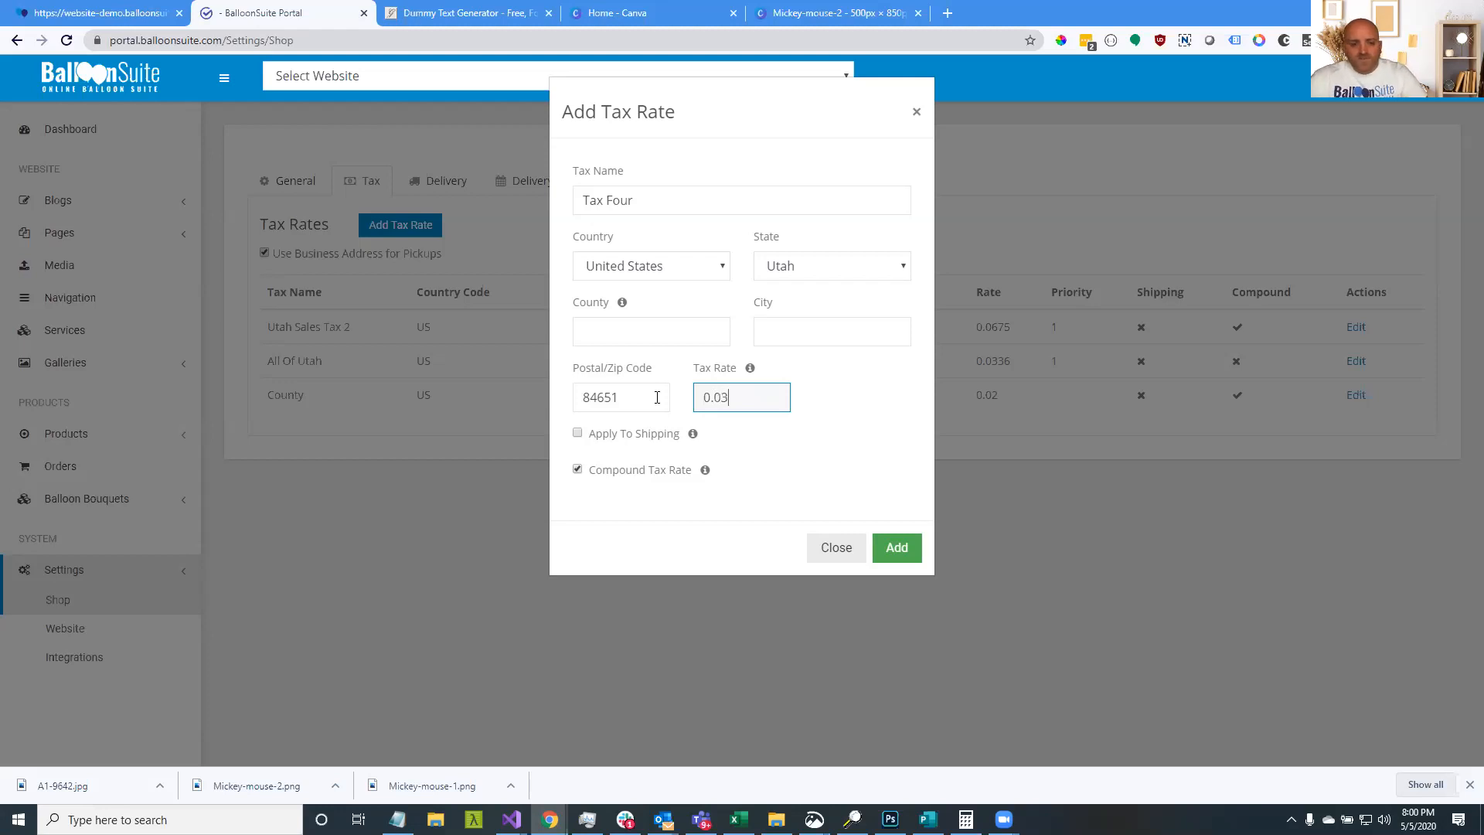
click(850, 405)
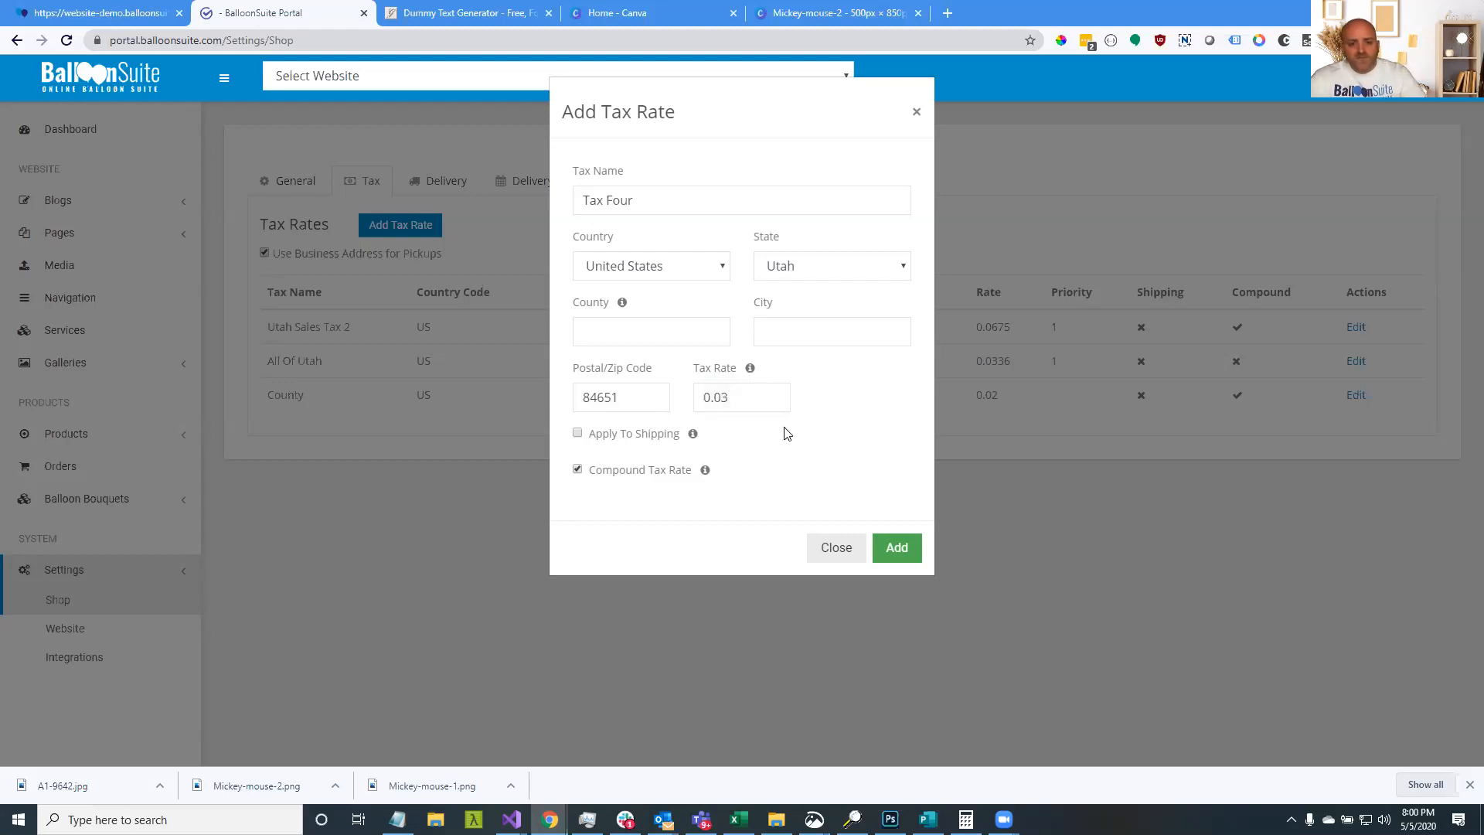
Make the rate non-compound with priority 2 and save it
click(577, 470)
click(841, 403)
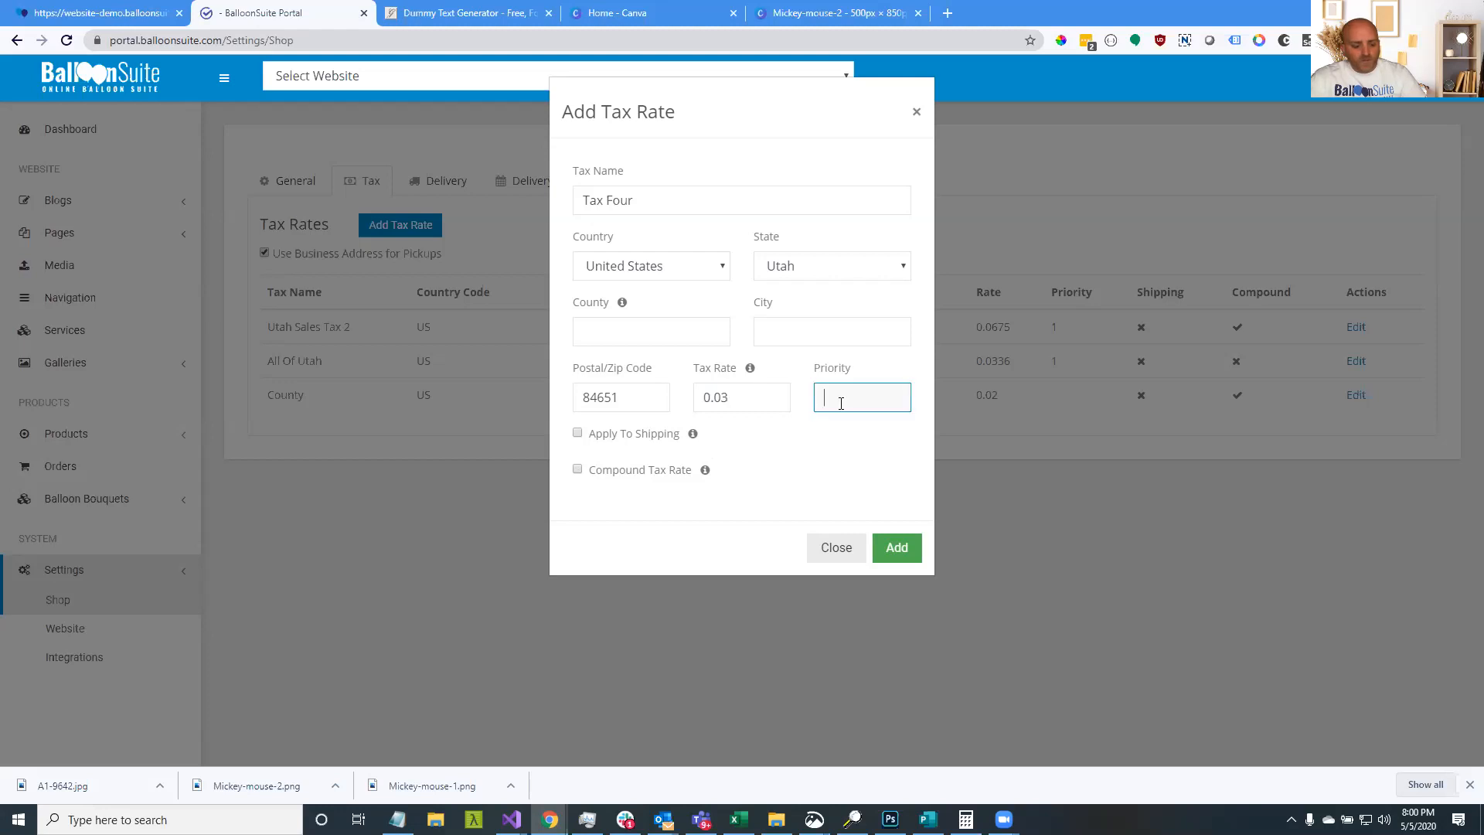
text(2)
click(869, 541)
drag(626, 396, 543, 394)
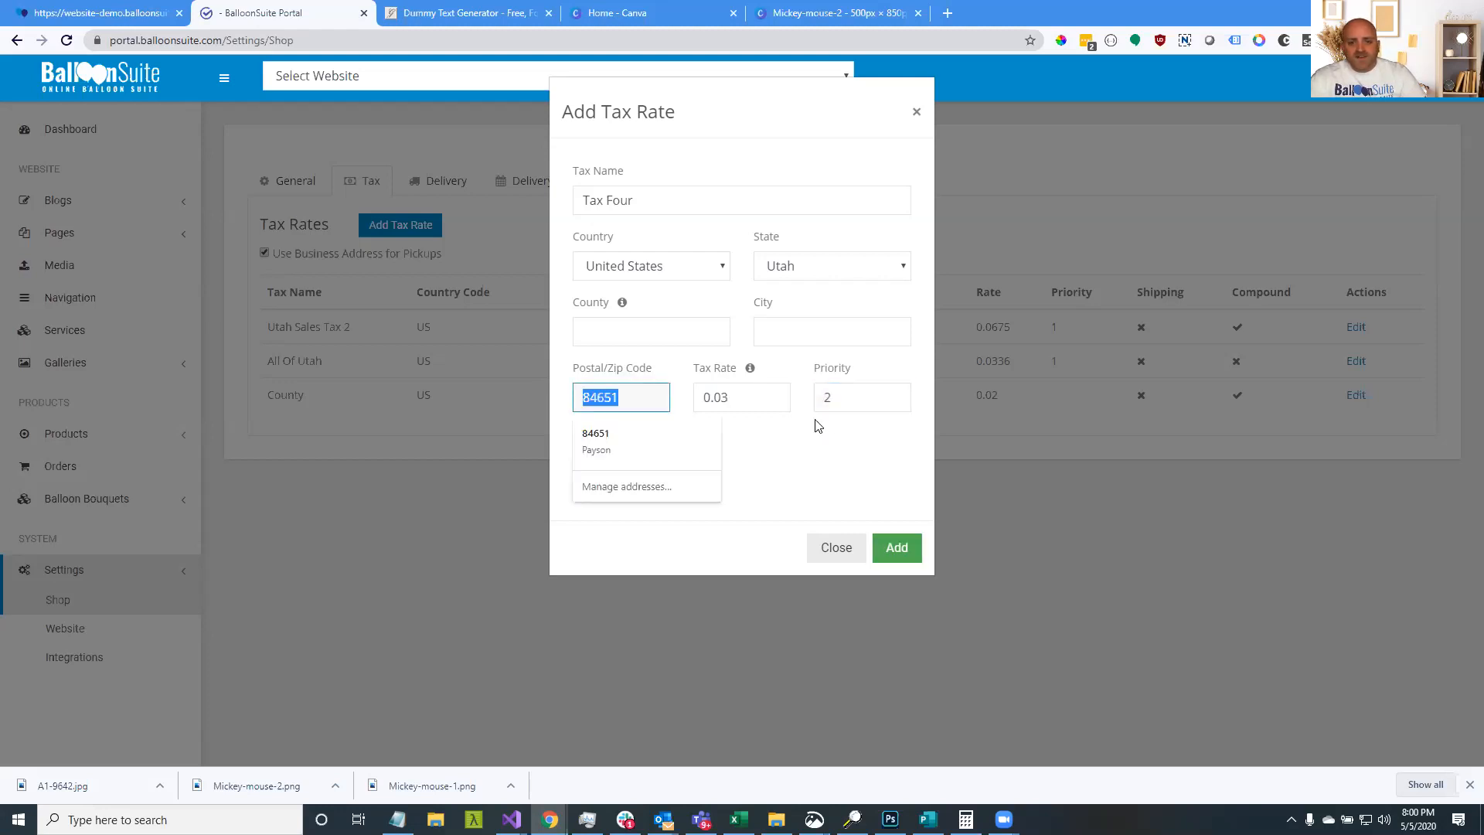
click(900, 521)
click(900, 553)
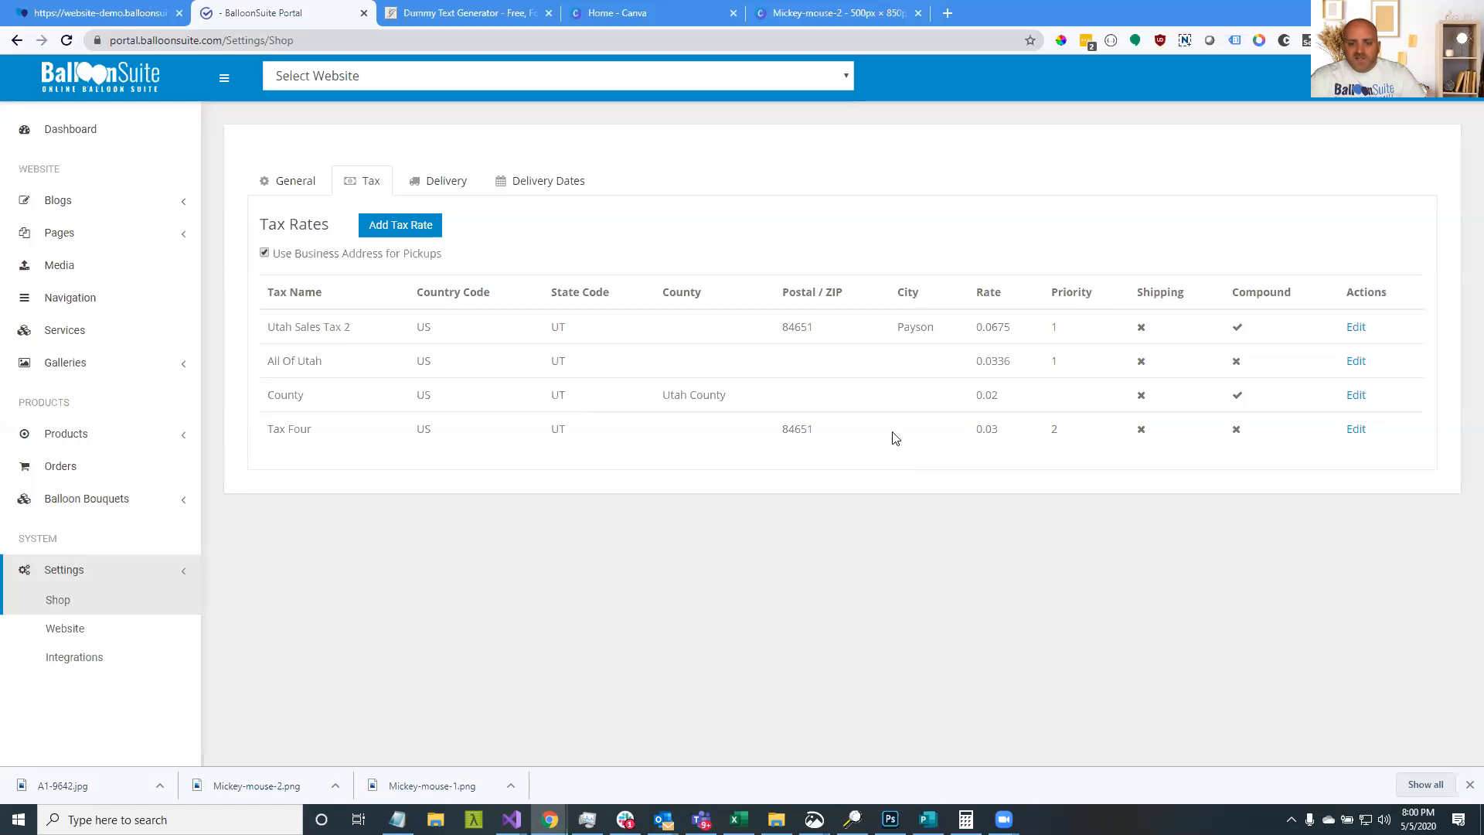
drag(787, 431, 803, 435)
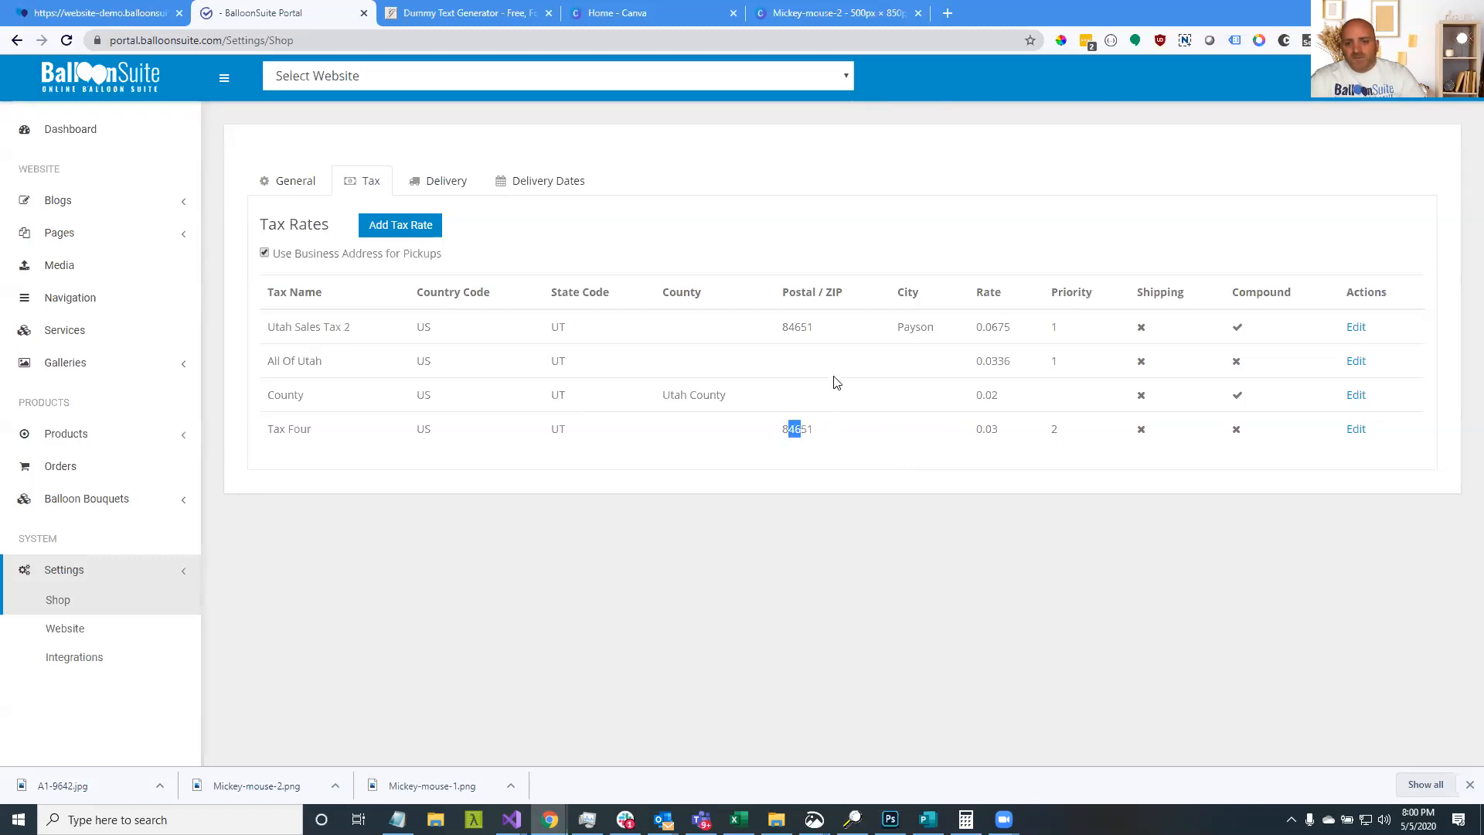
drag(893, 332, 934, 331)
drag(819, 432, 769, 431)
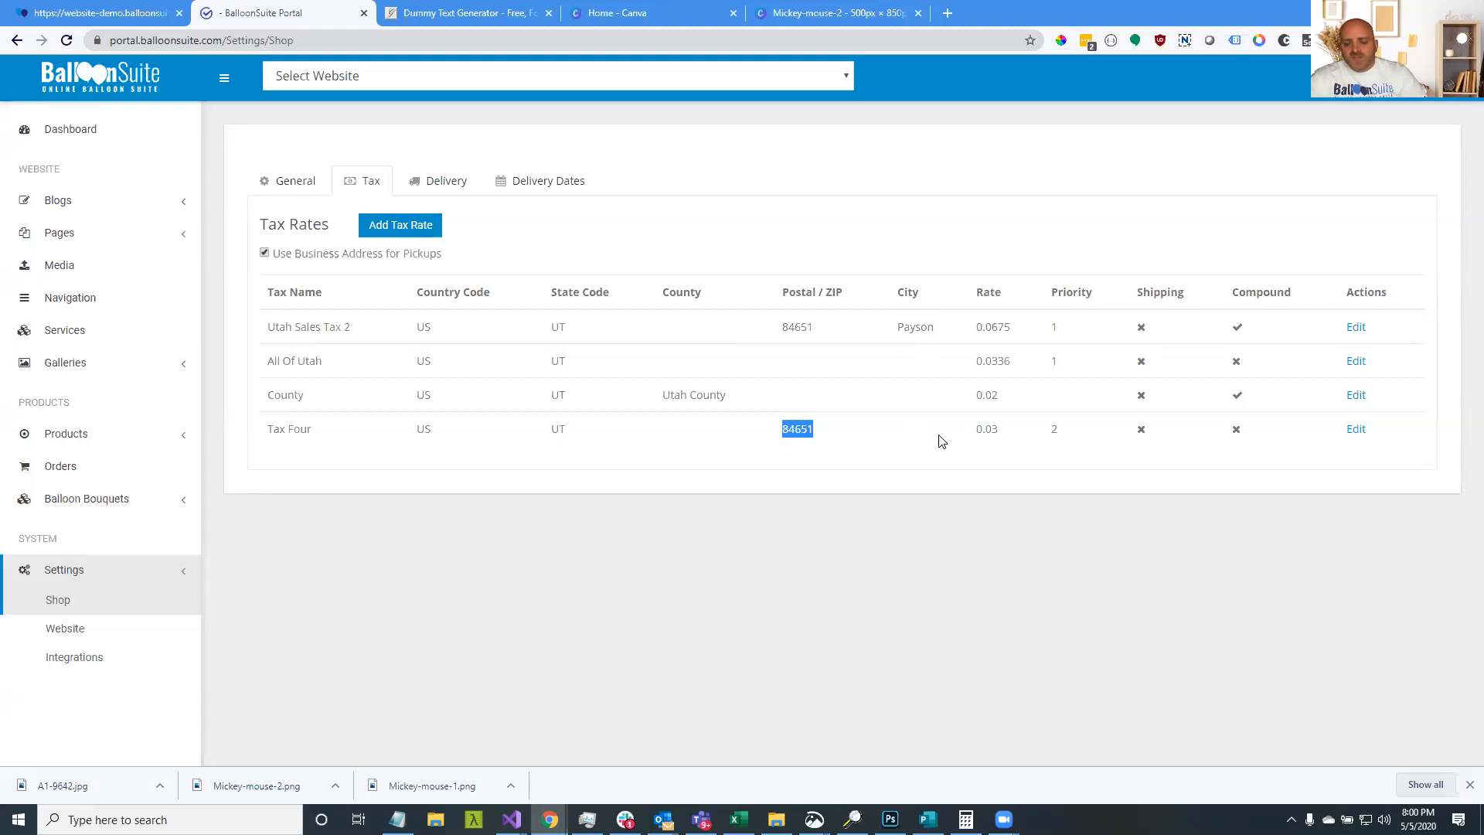
drag(1015, 327, 779, 329)
drag(886, 329, 935, 327)
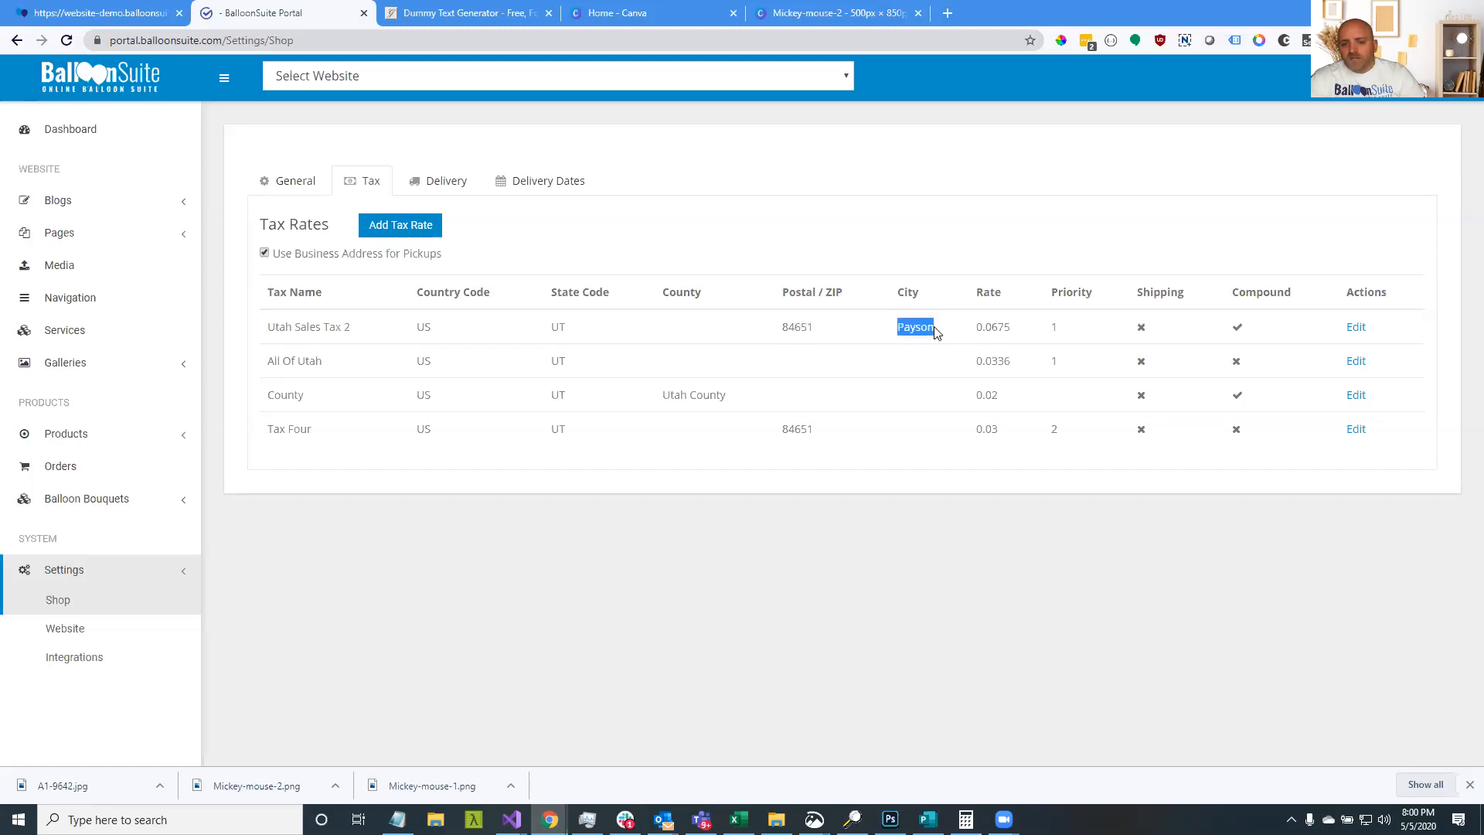
click(785, 327)
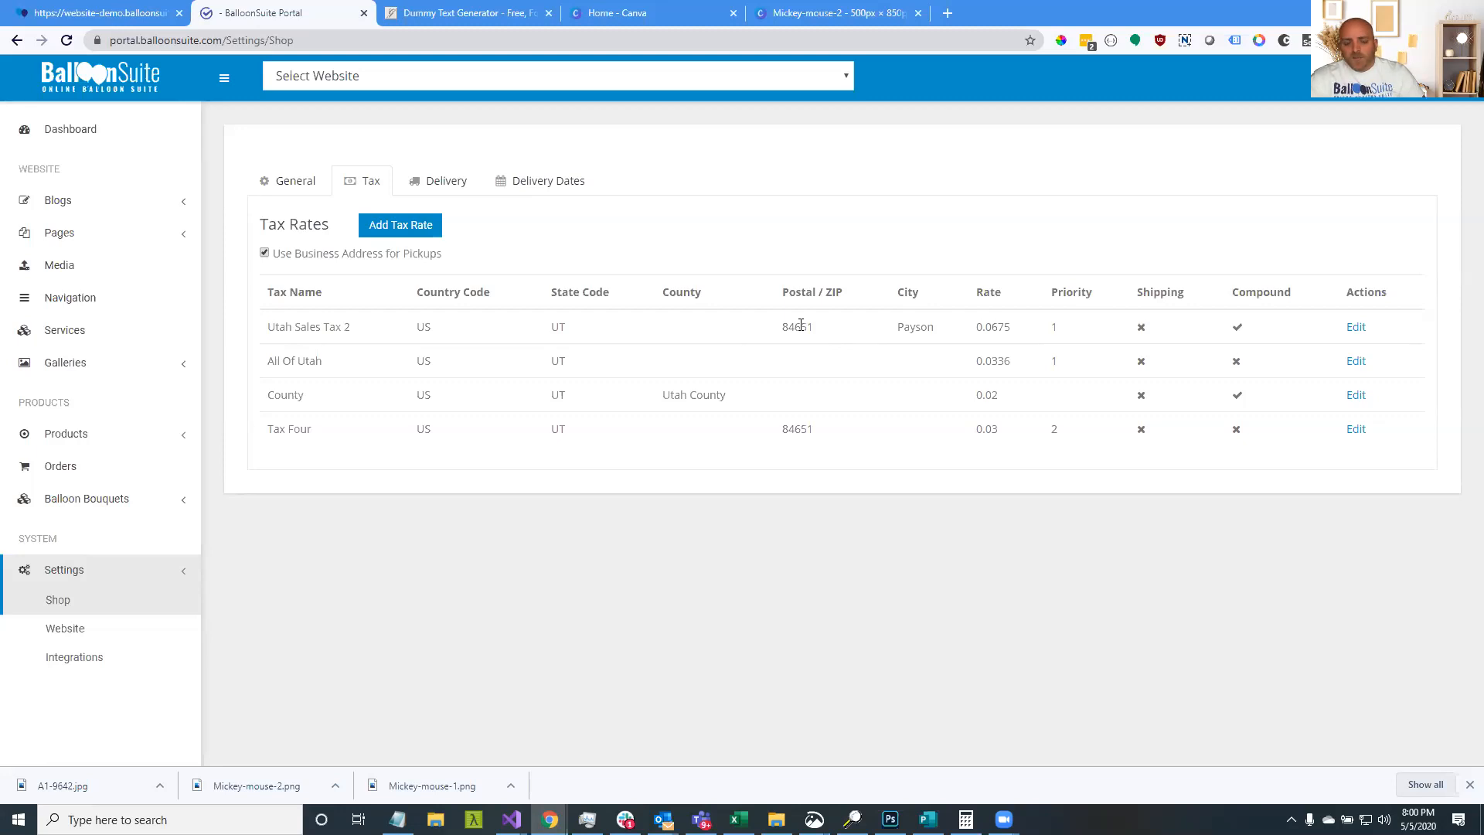
drag(779, 331, 835, 334)
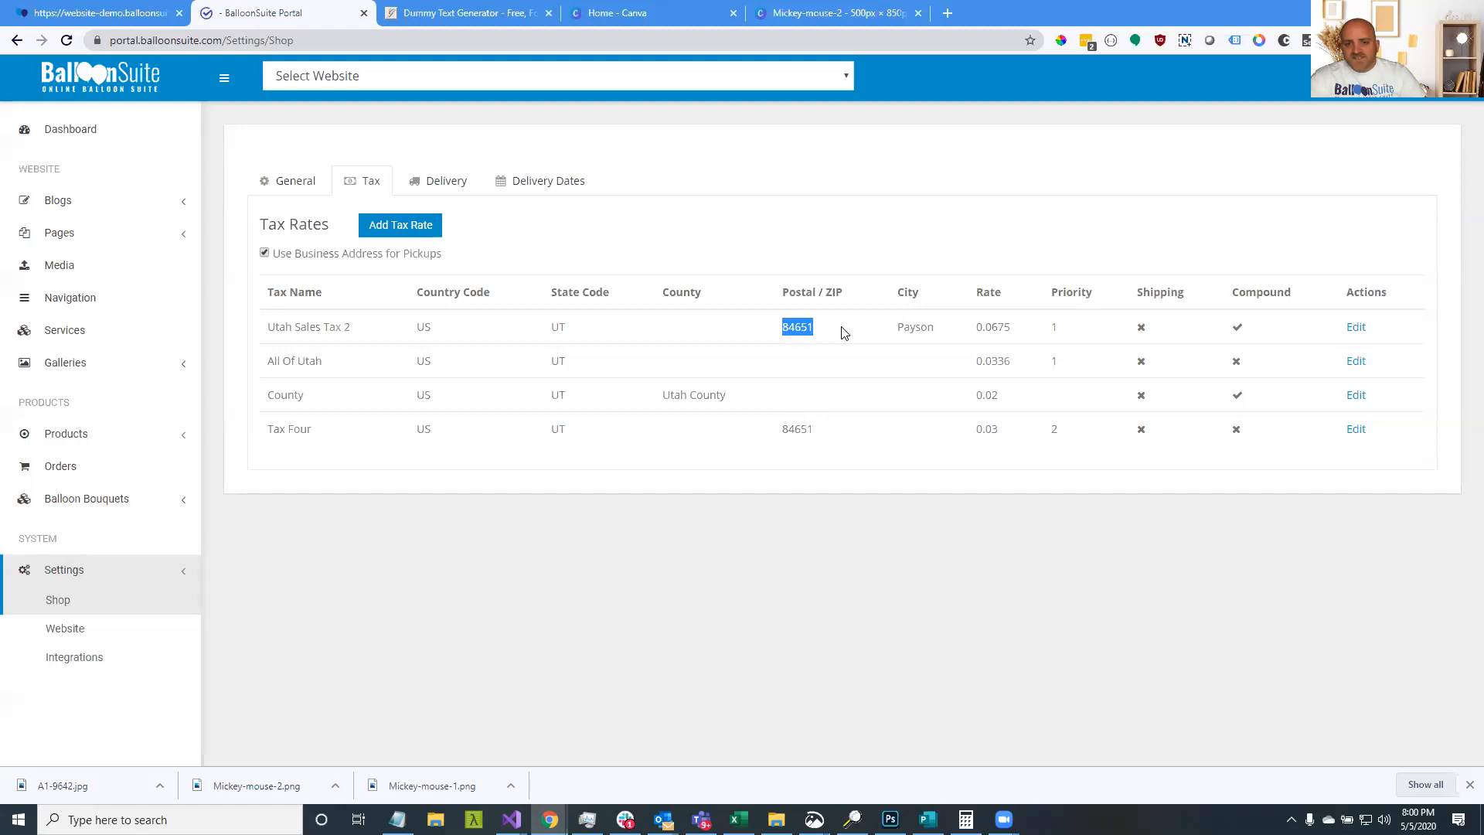
click(641, 398)
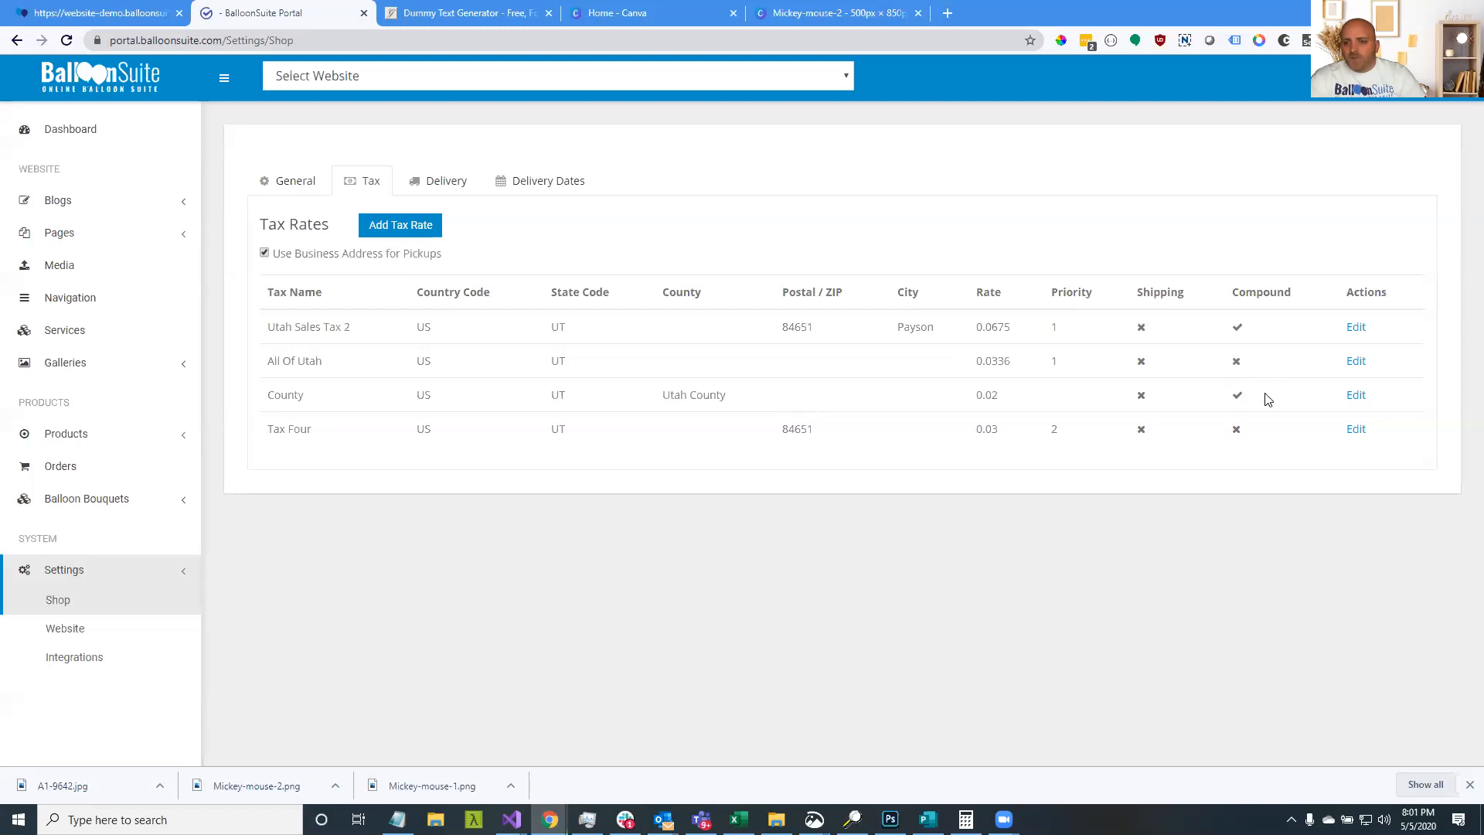
drag(948, 355, 416, 349)
click(925, 354)
double_click(927, 360)
double_click(798, 430)
drag(1094, 364, 341, 364)
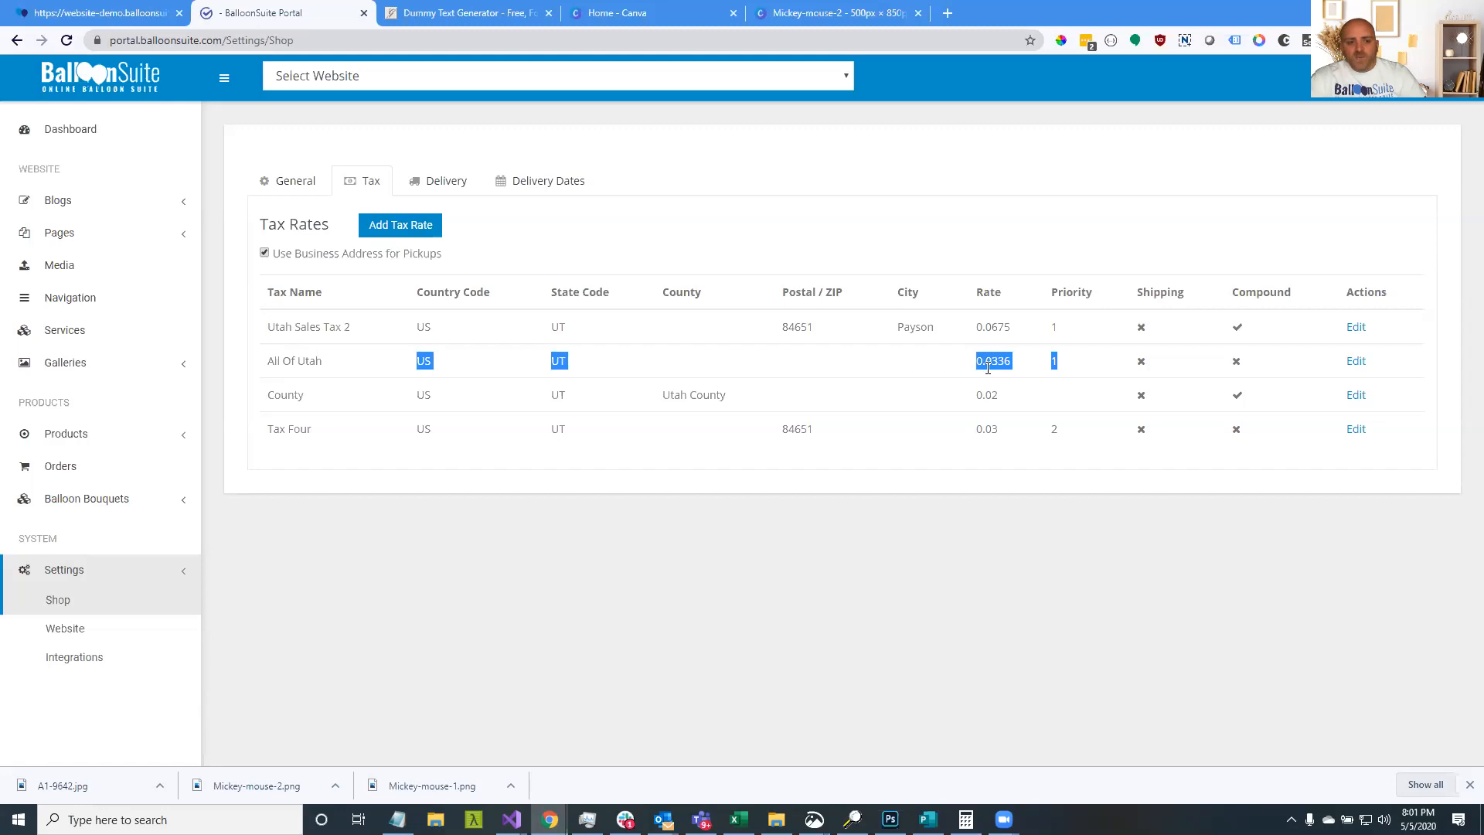
drag(275, 430, 1144, 440)
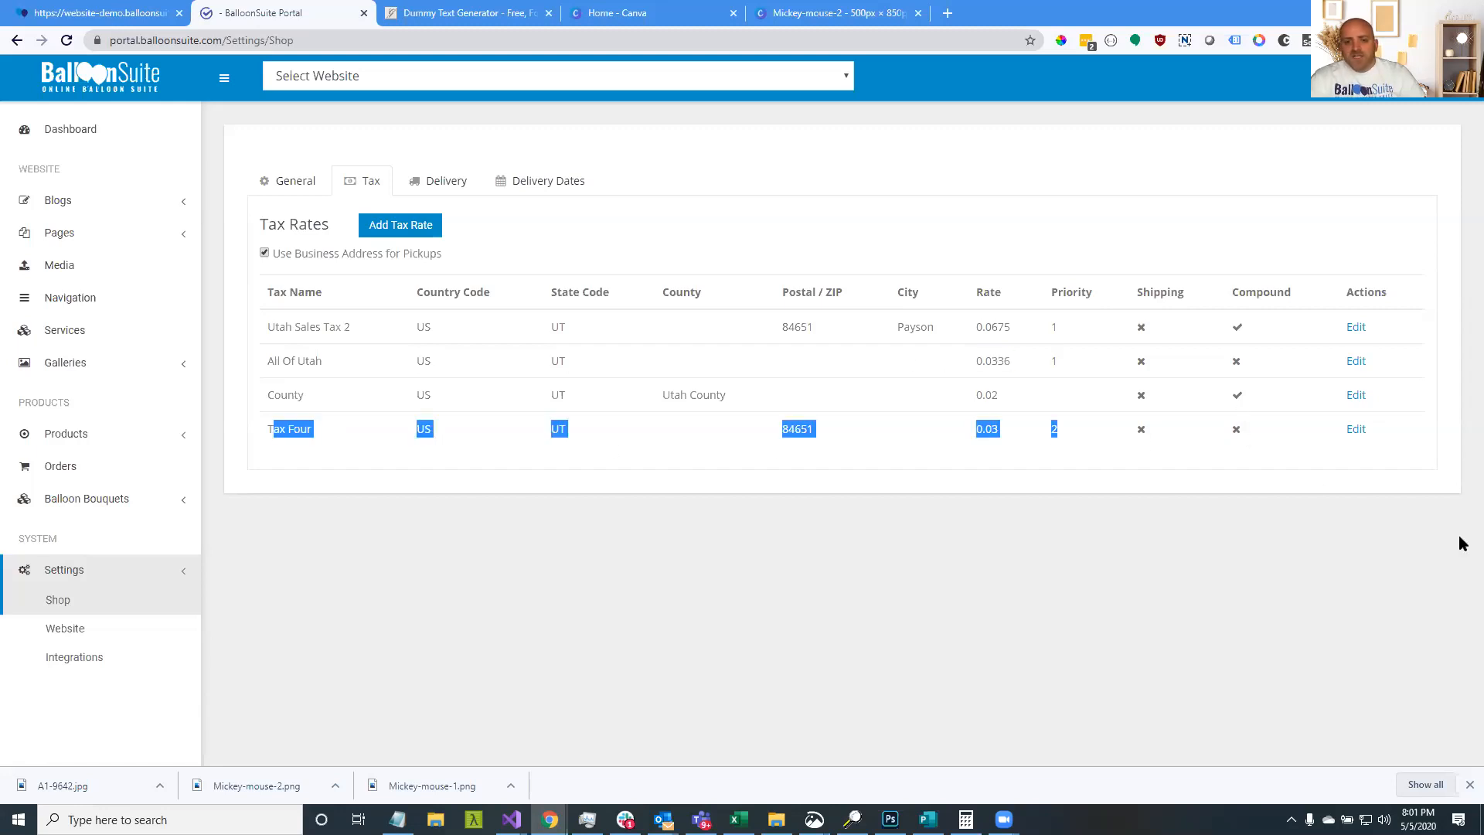
drag(1257, 386, 1287, 406)
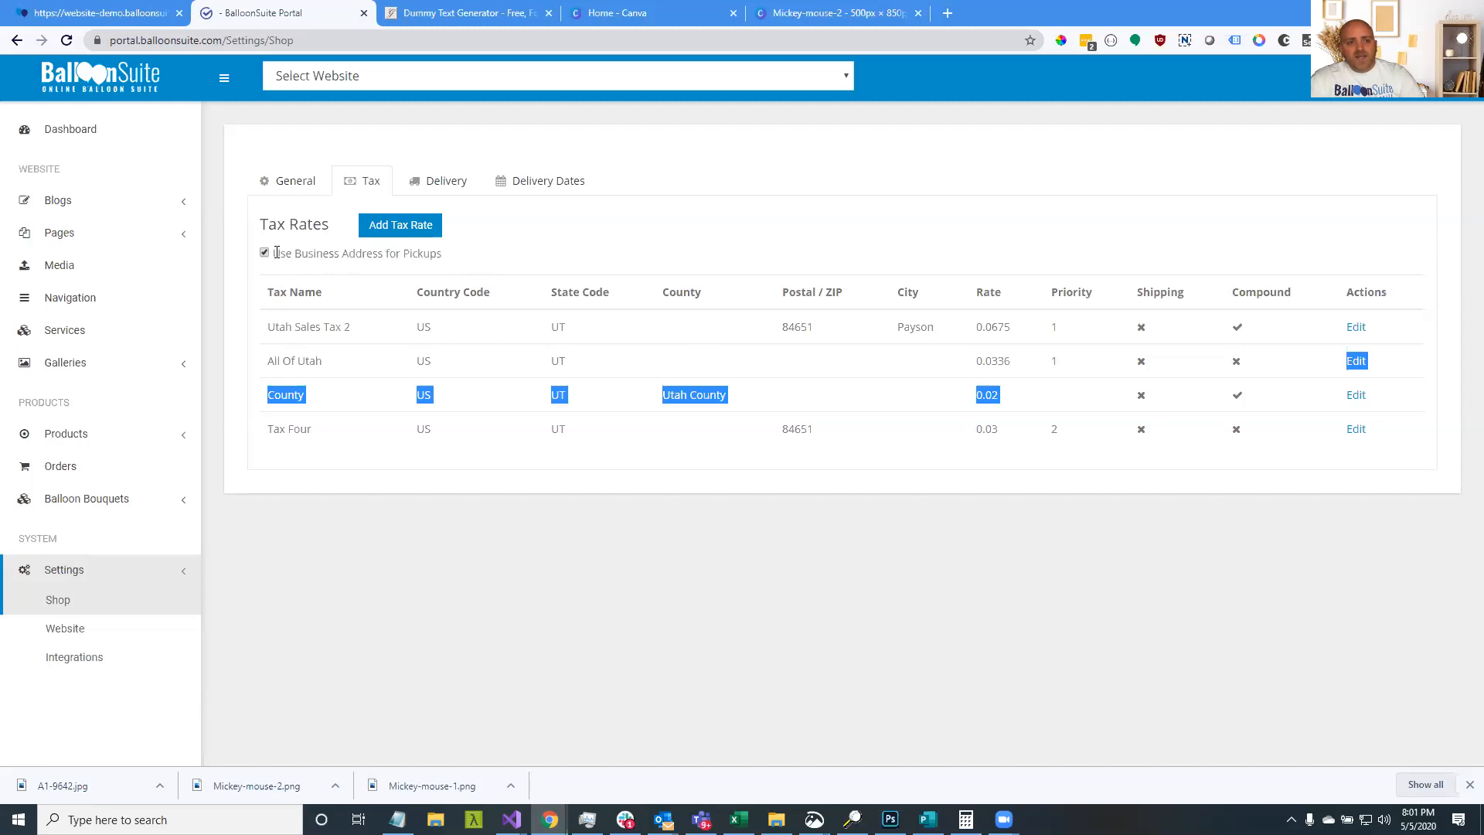
drag(364, 254, 444, 258)
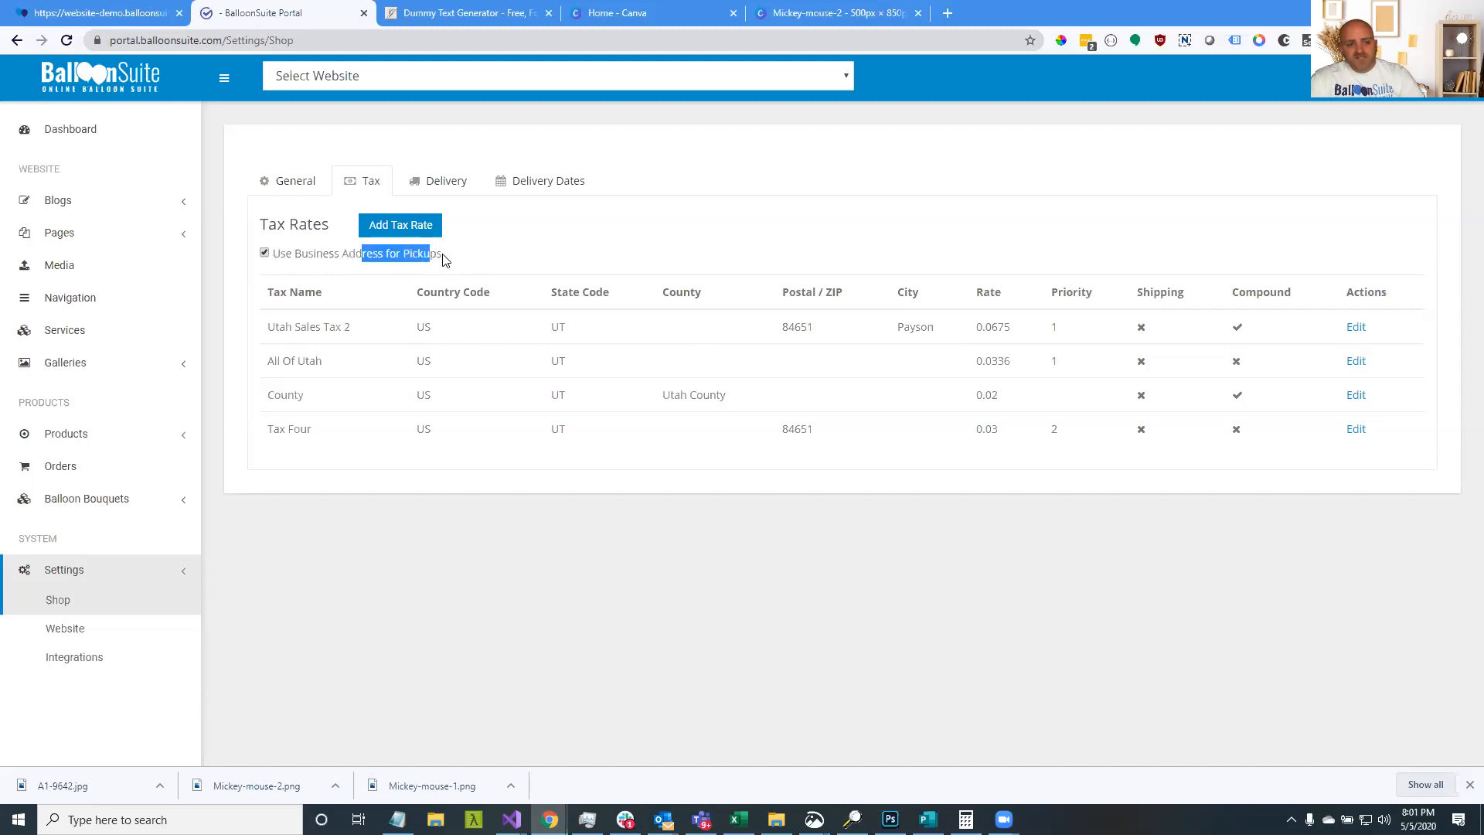
click(449, 257)
drag(448, 263, 270, 254)
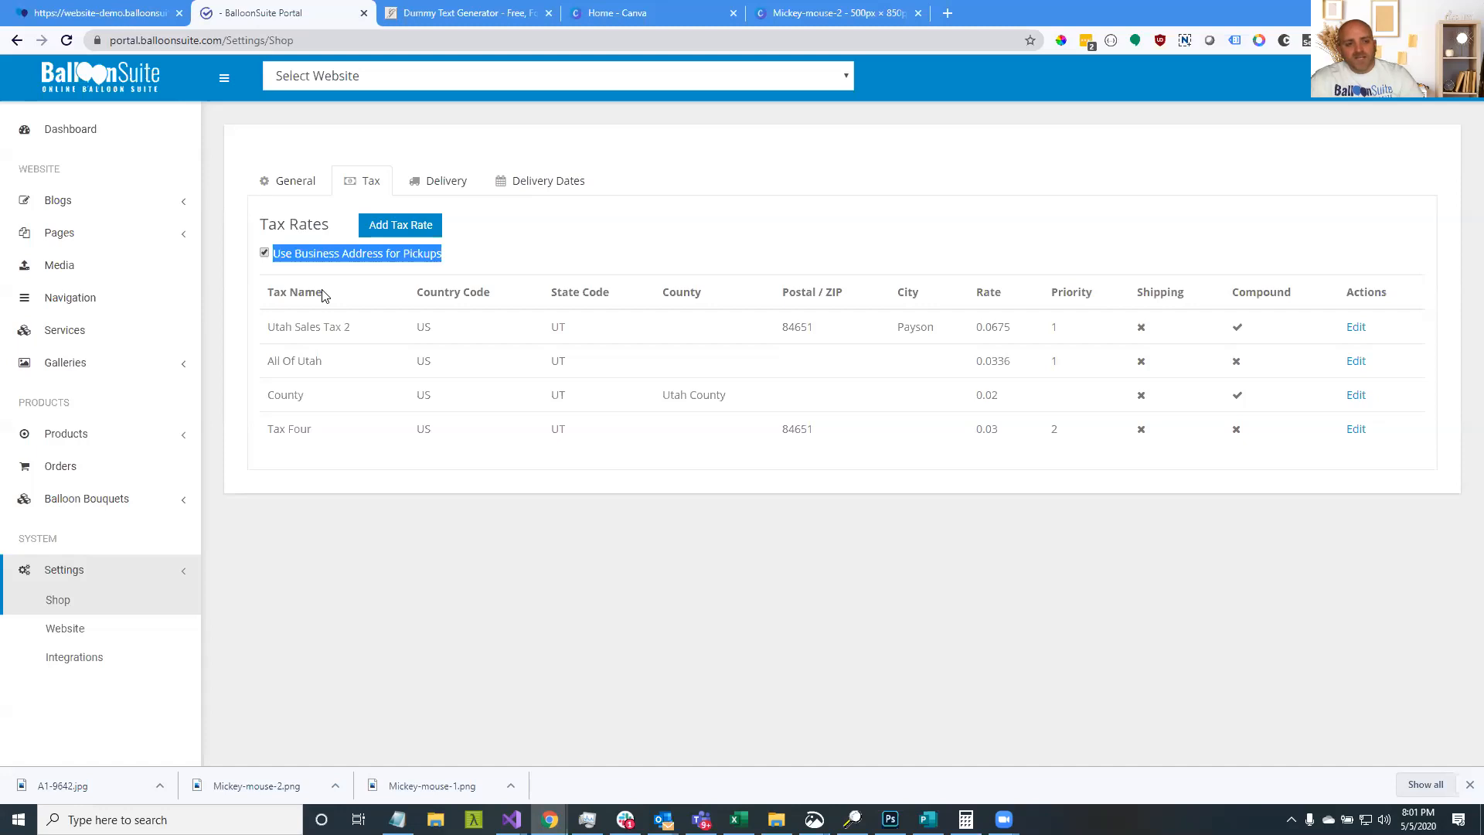
Glance at the storefront's billing address, then return to the portal's tax rates
click(100, 13)
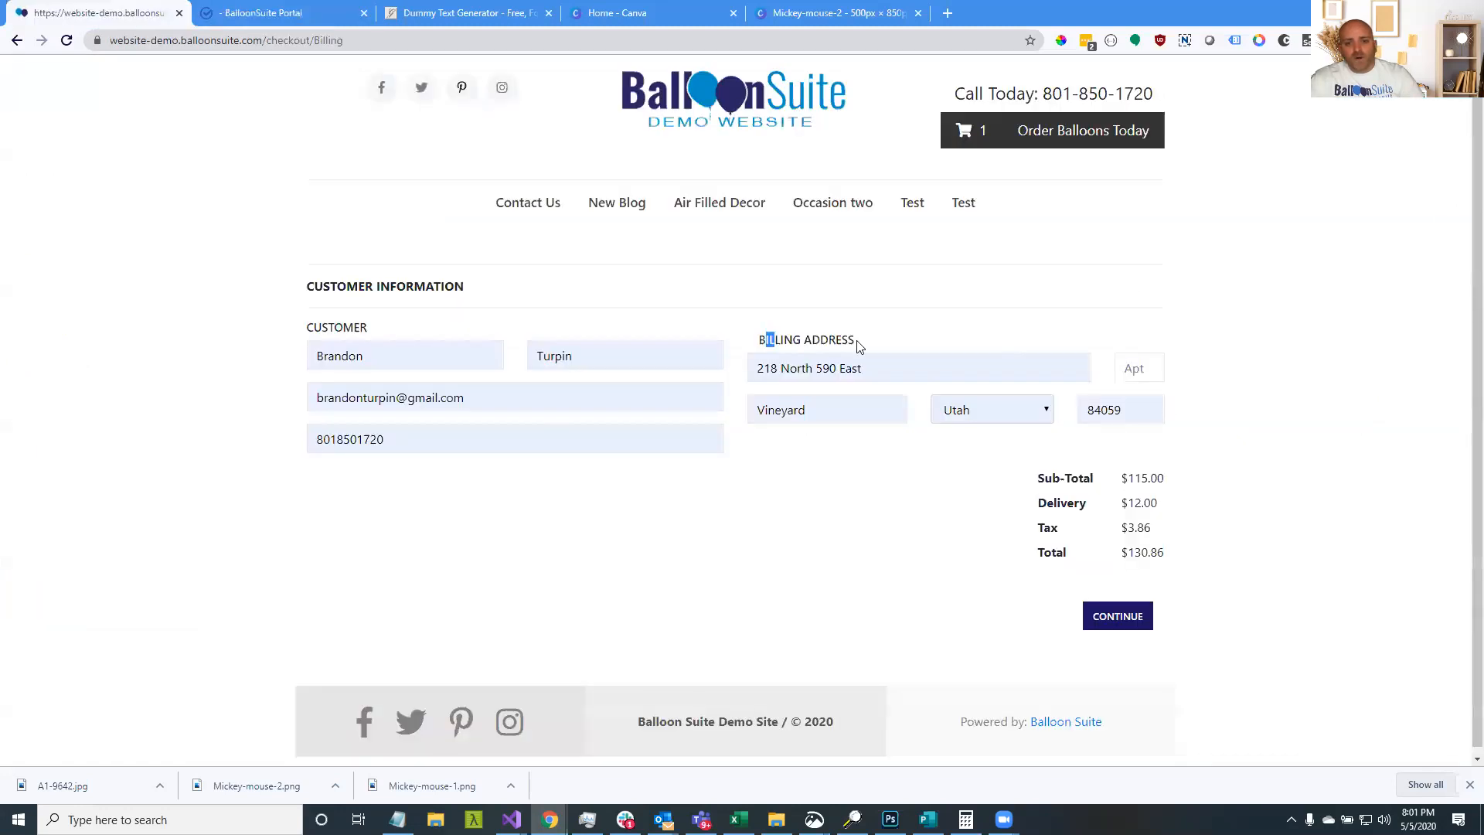
drag(858, 346, 867, 341)
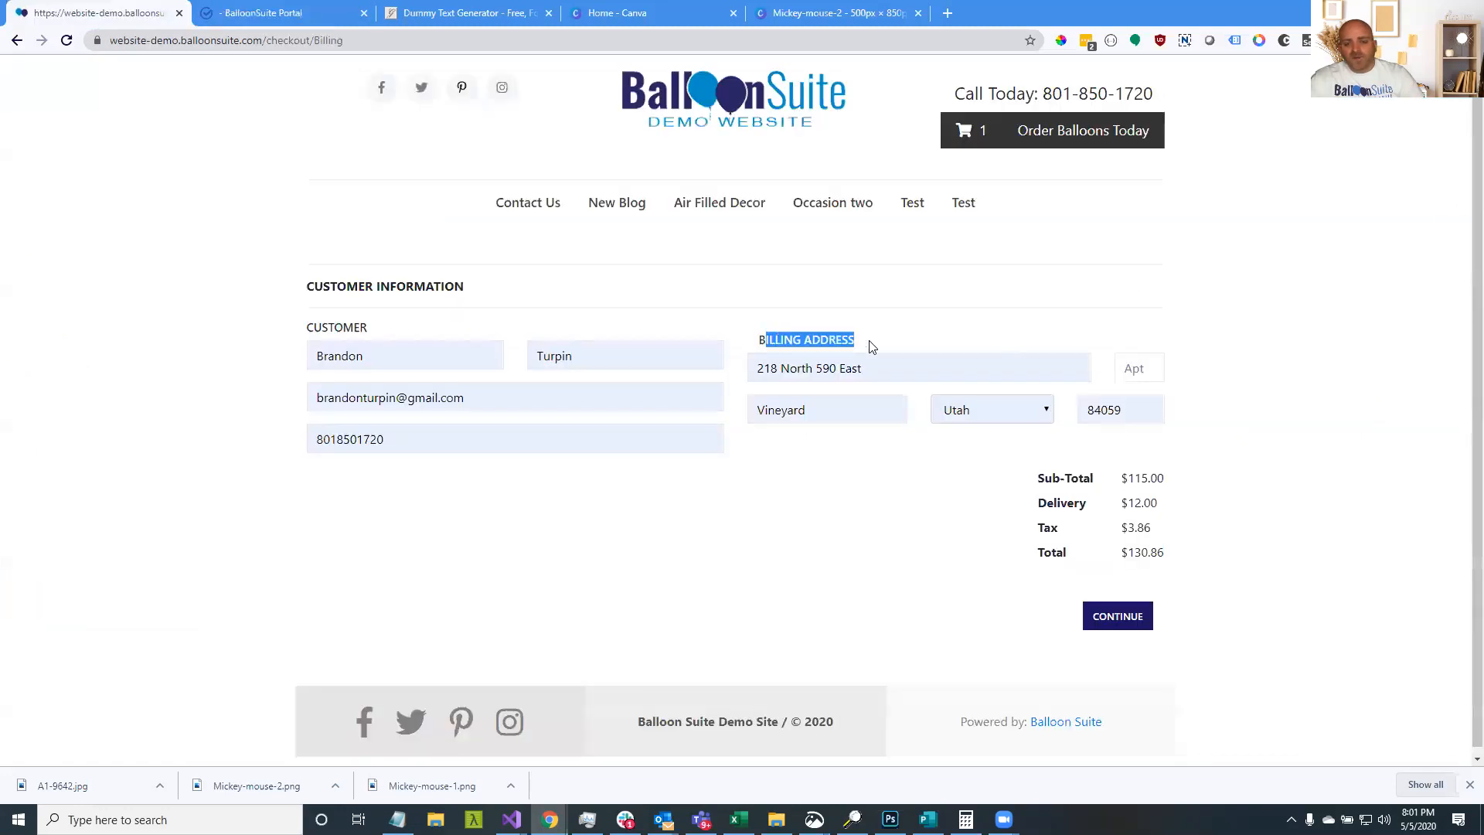
click(289, 16)
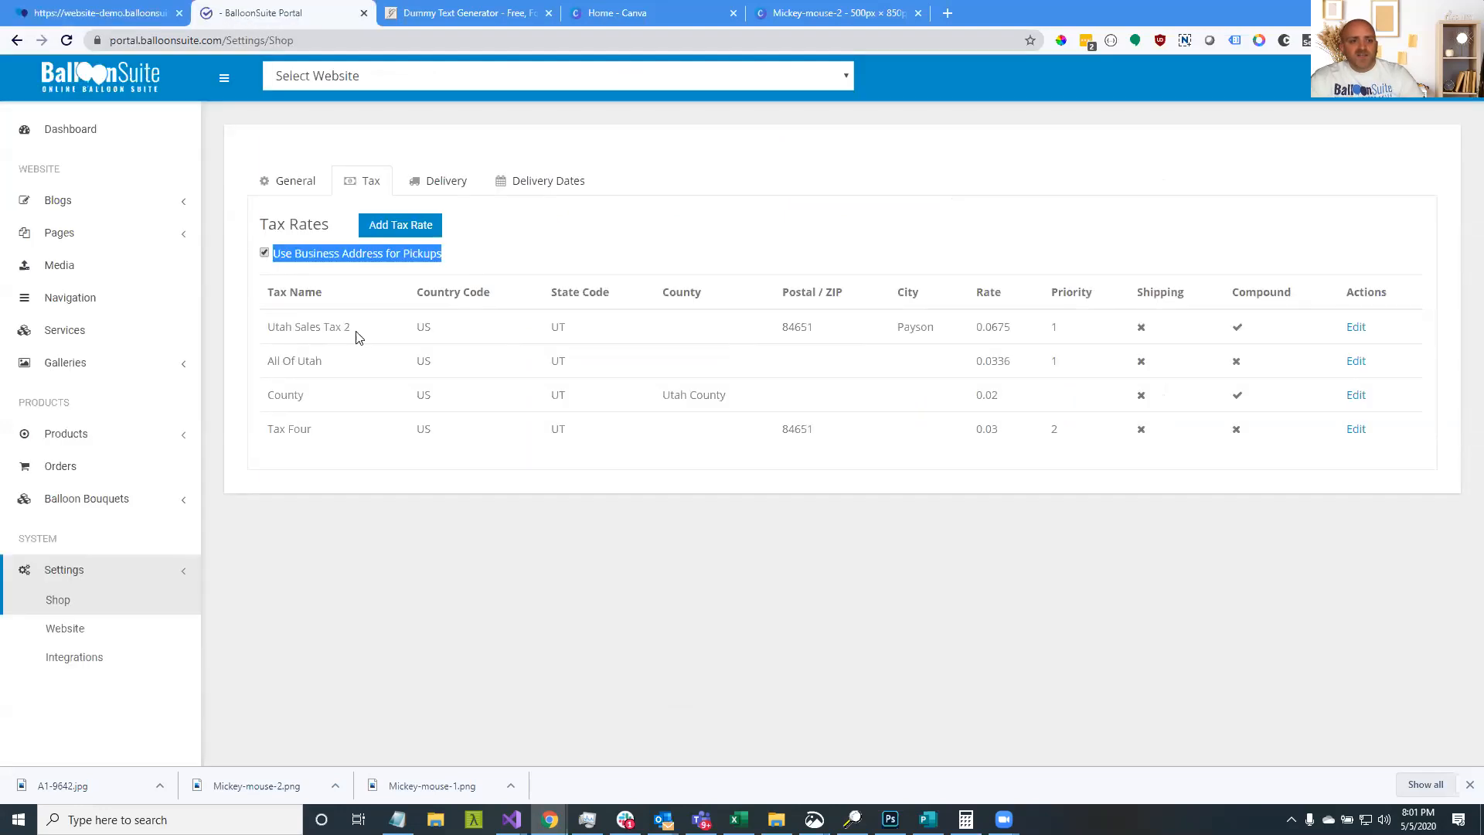
click(414, 265)
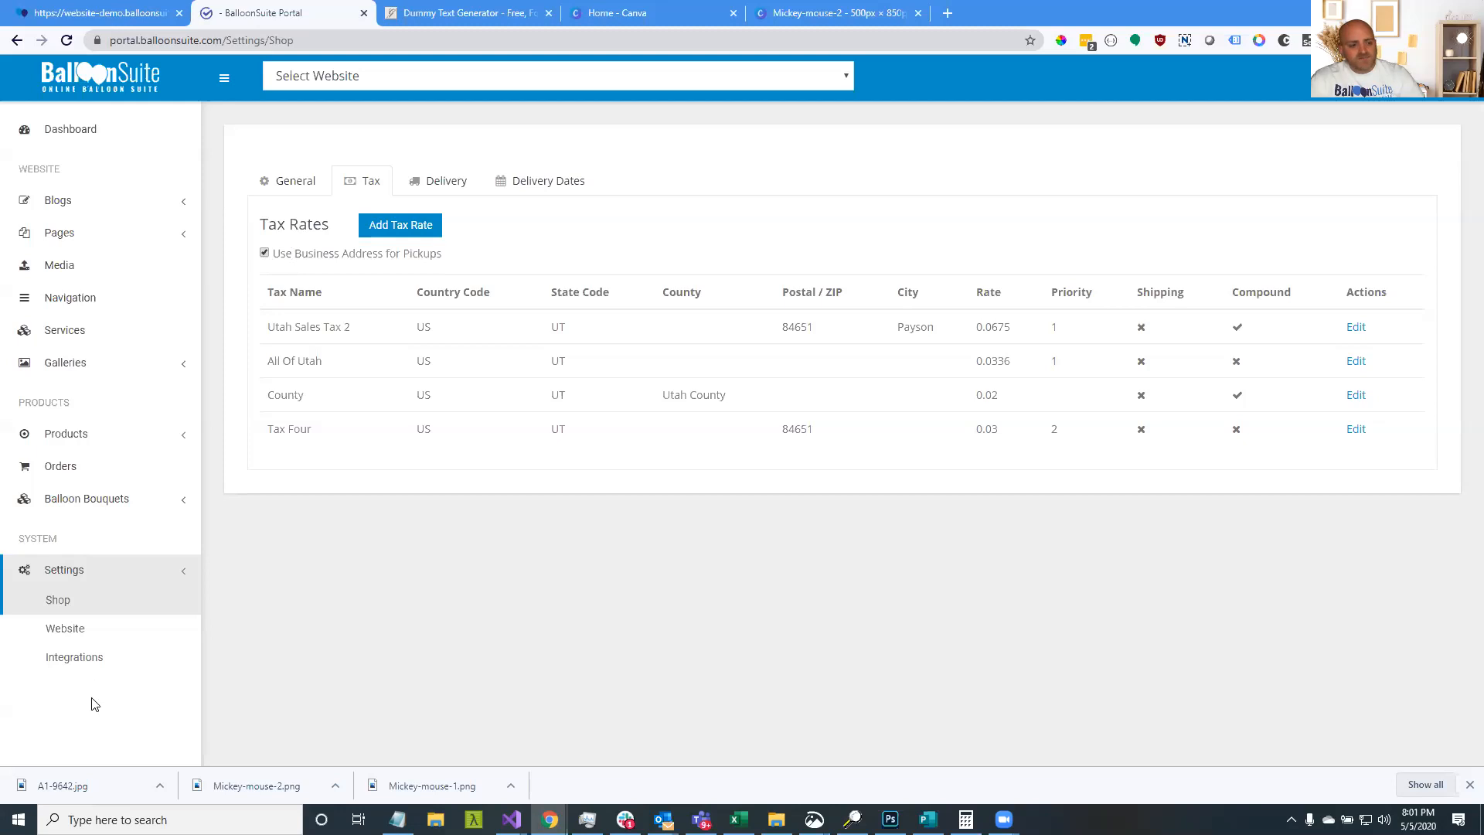
Check the company street address and city Payson in Website settings, then return to the storefront
click(98, 637)
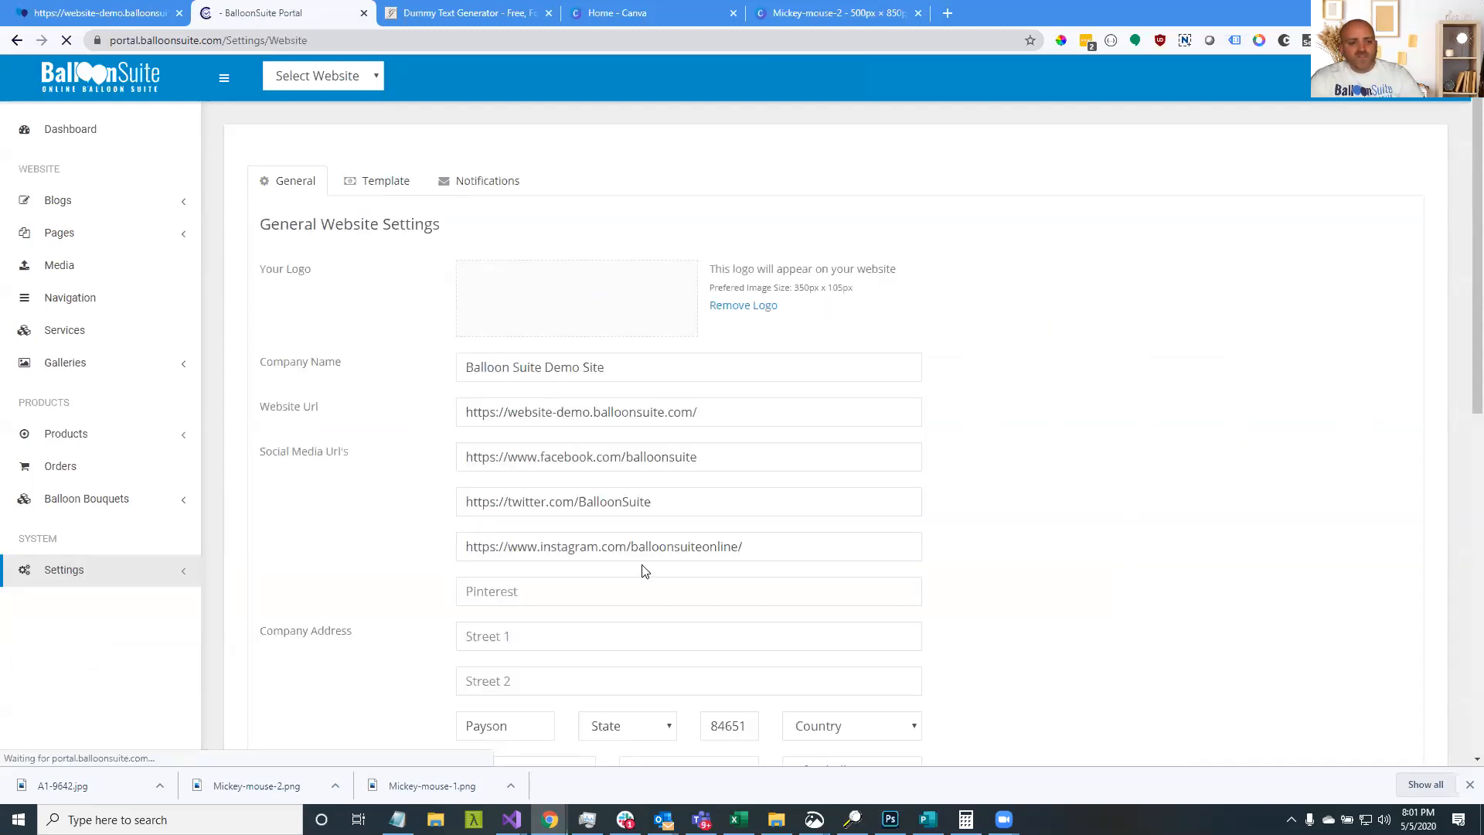
scroll(489, 552, down, 2)
click(480, 484)
click(1091, 544)
click(528, 575)
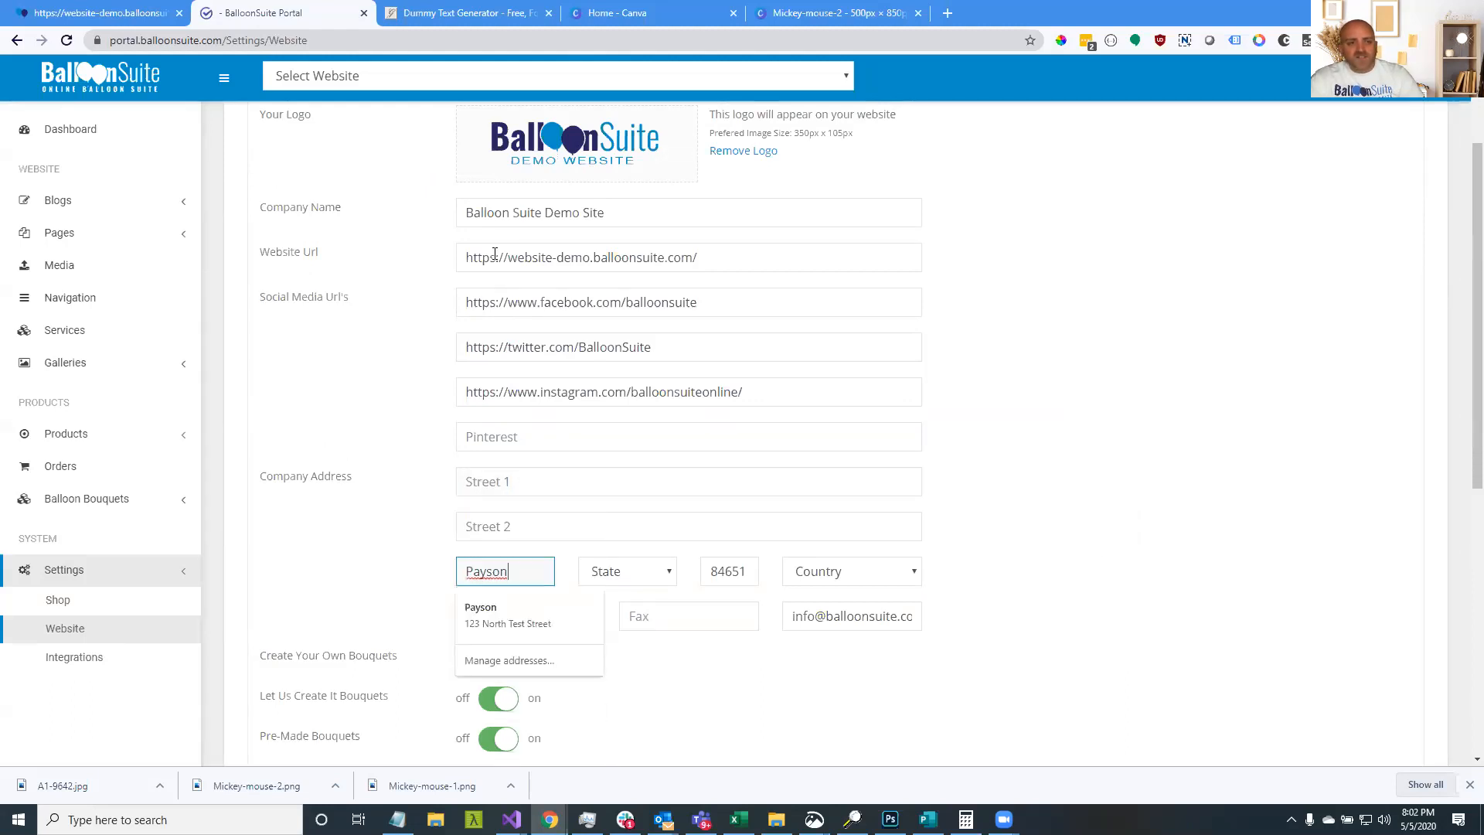
click(1111, 528)
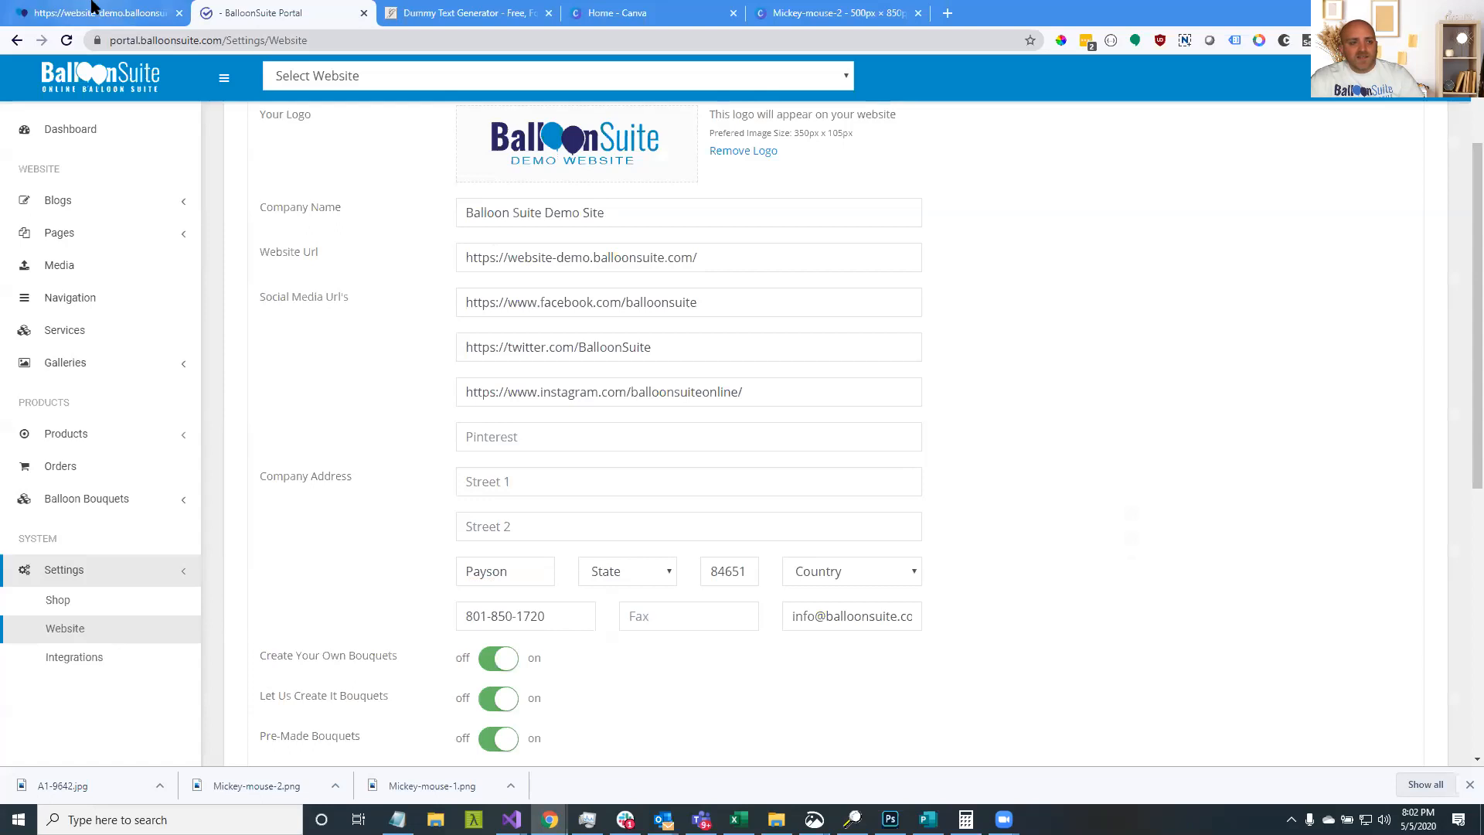
click(92, 6)
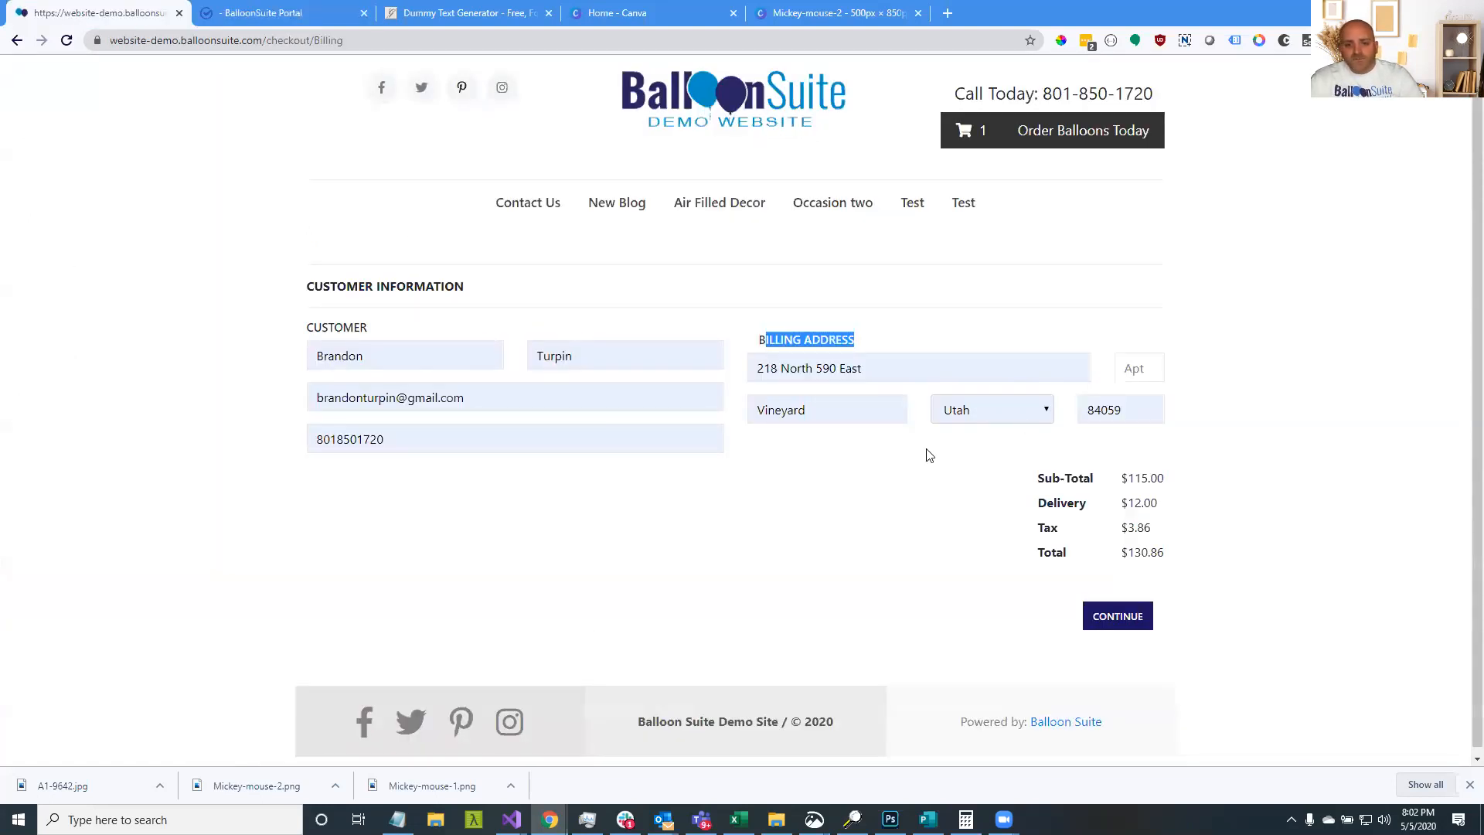
Check the customer's billing street address and the $3.86 order tax
click(788, 368)
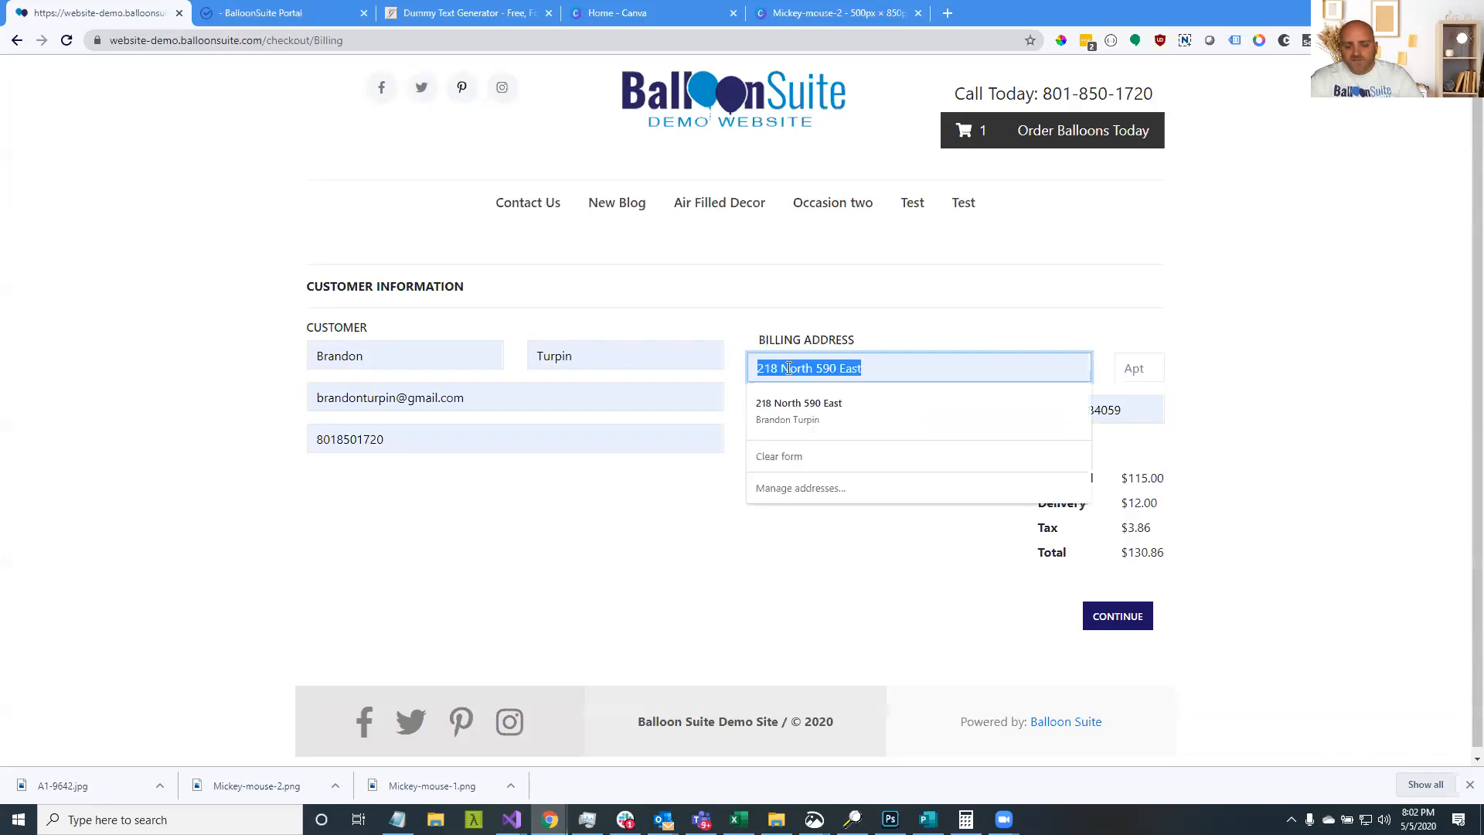
click(797, 586)
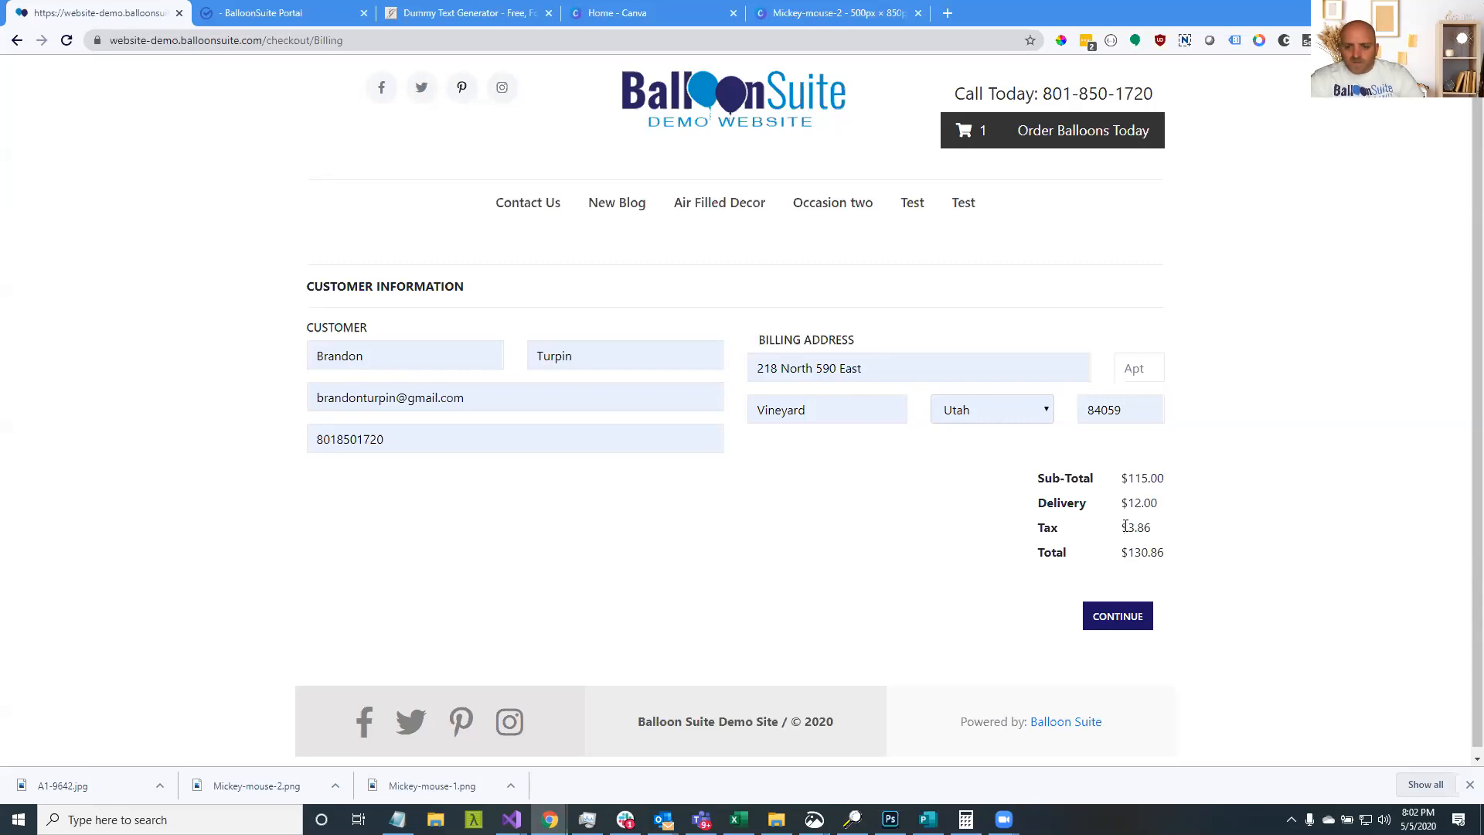
drag(1152, 529, 1121, 533)
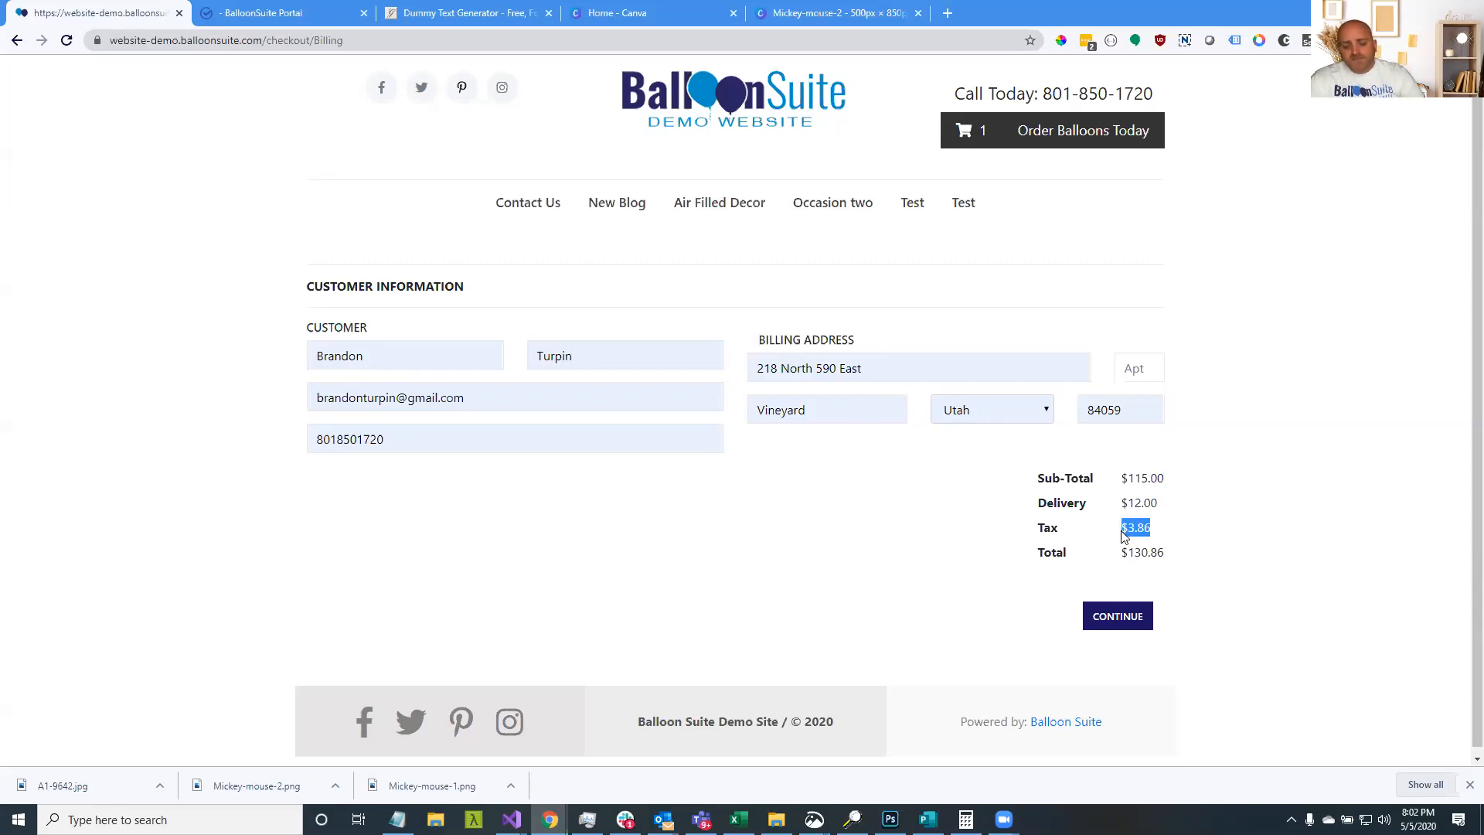
Continue to payment and open the $130.86 card form, then switch back to the portal
click(1128, 620)
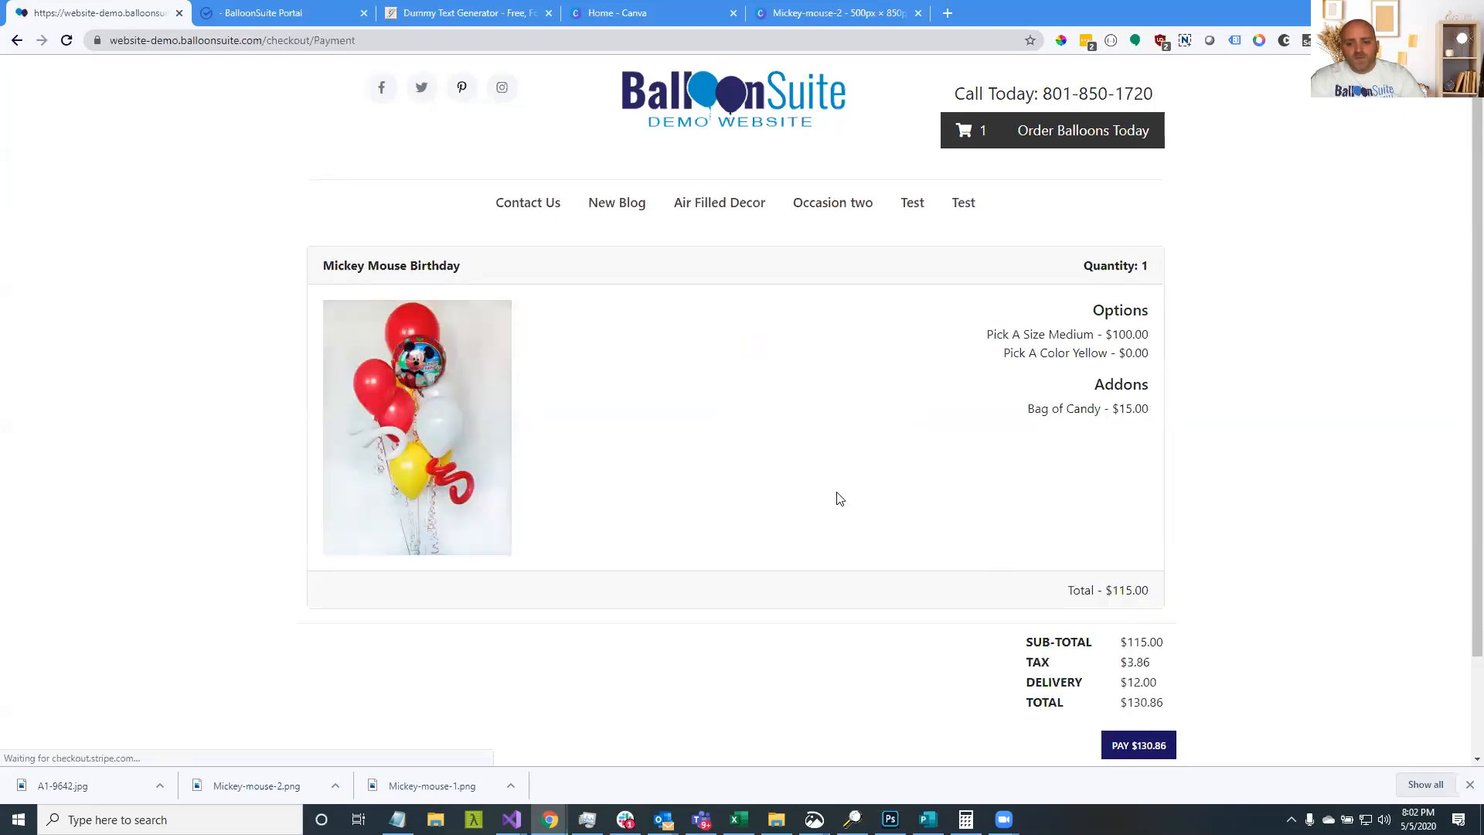
scroll(898, 496, down, 1)
scroll(899, 496, down, 1)
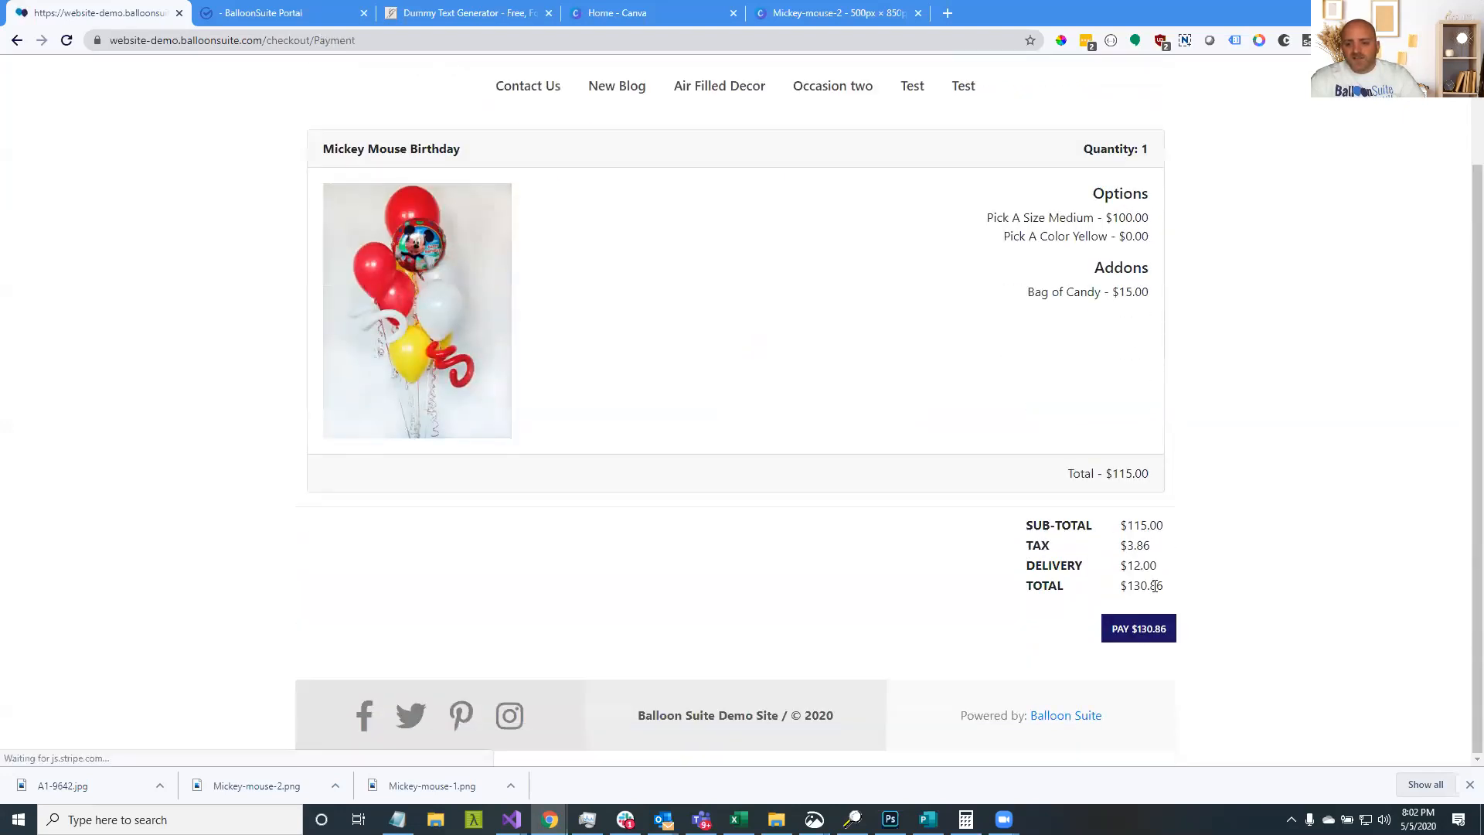
click(1141, 639)
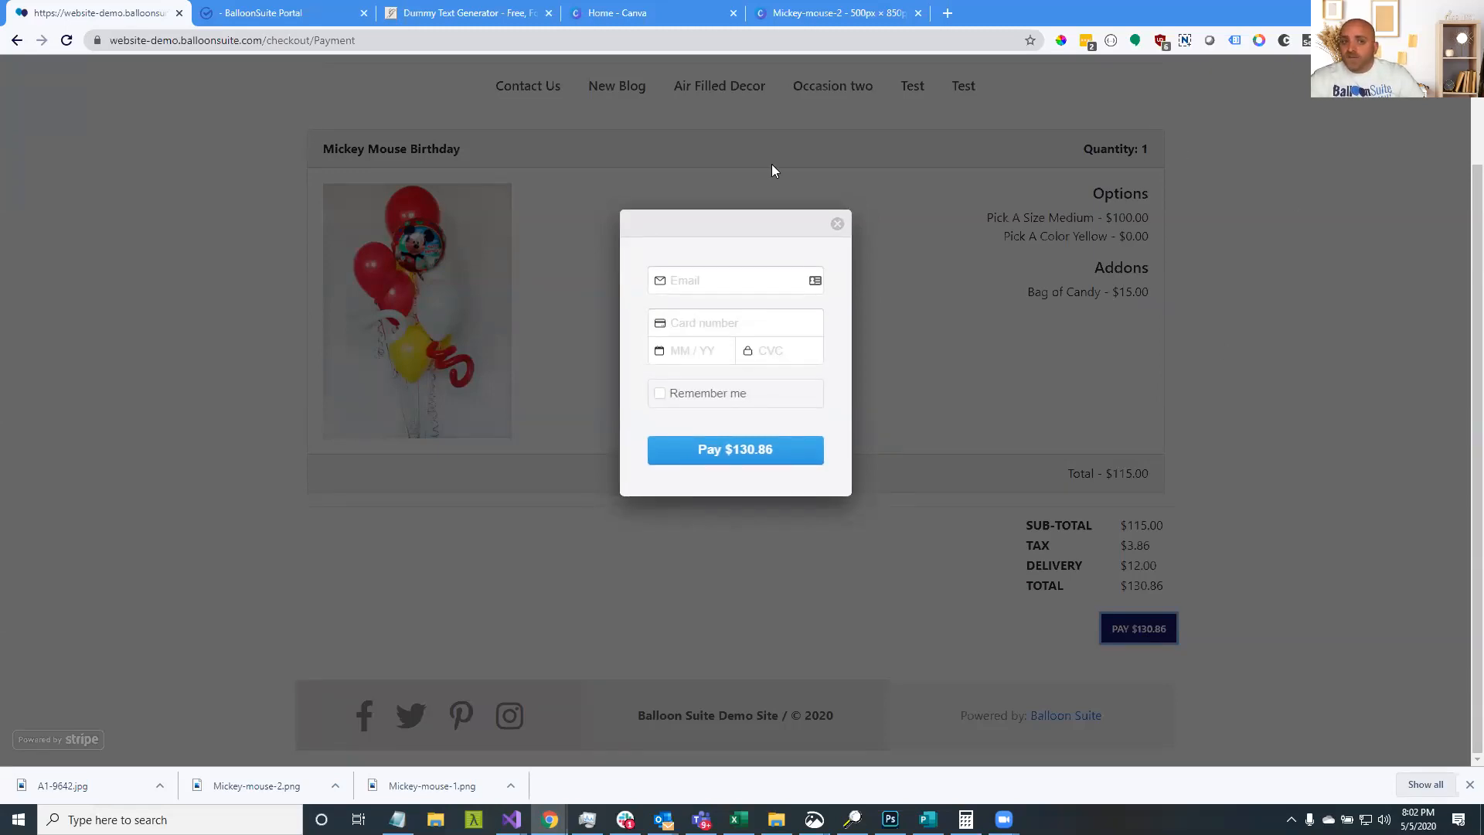
click(227, 10)
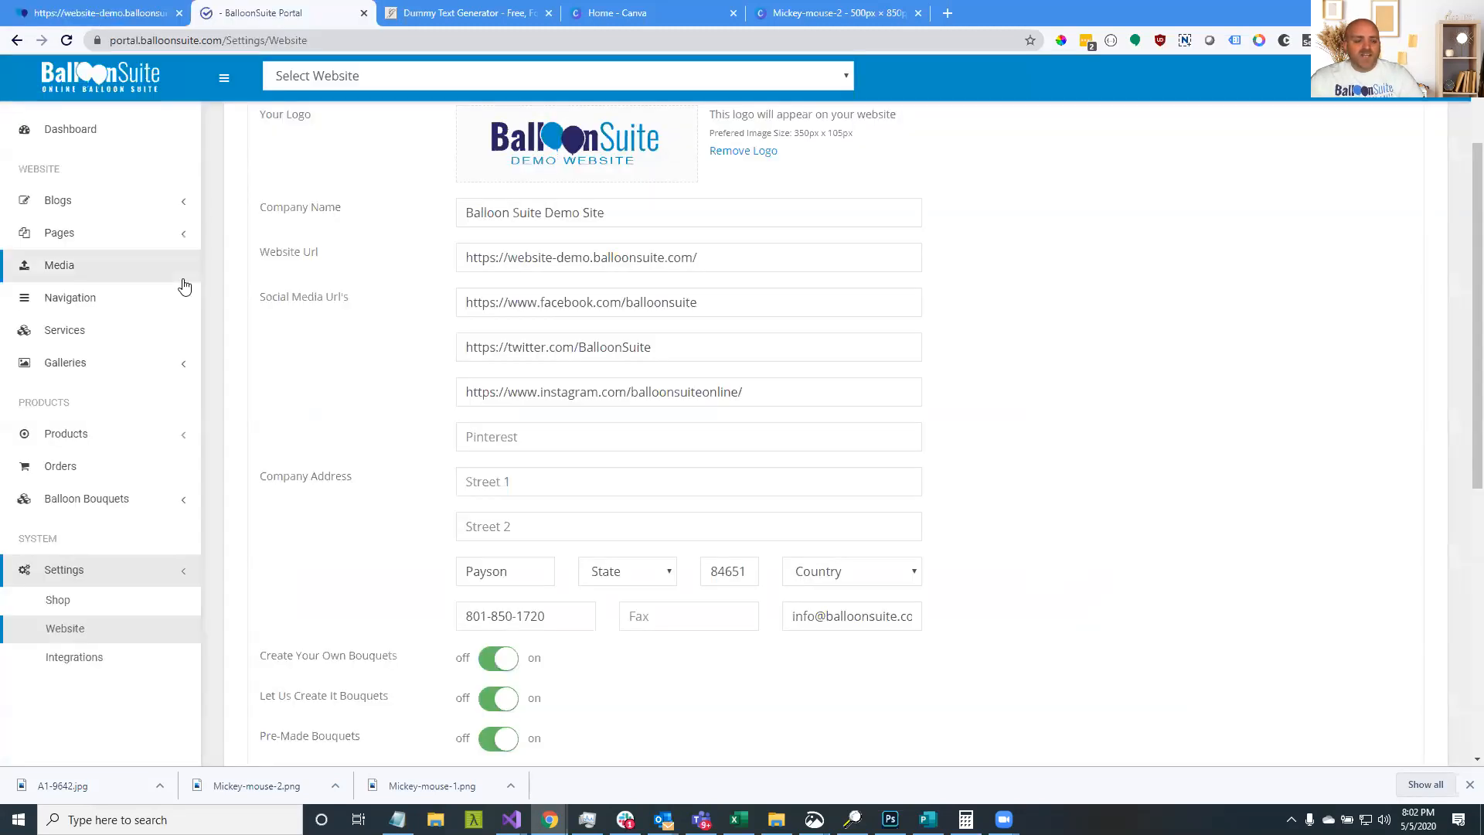
Confirm Stripe and PayPal in the integrations settings, then go to the payment form's Email field
click(88, 657)
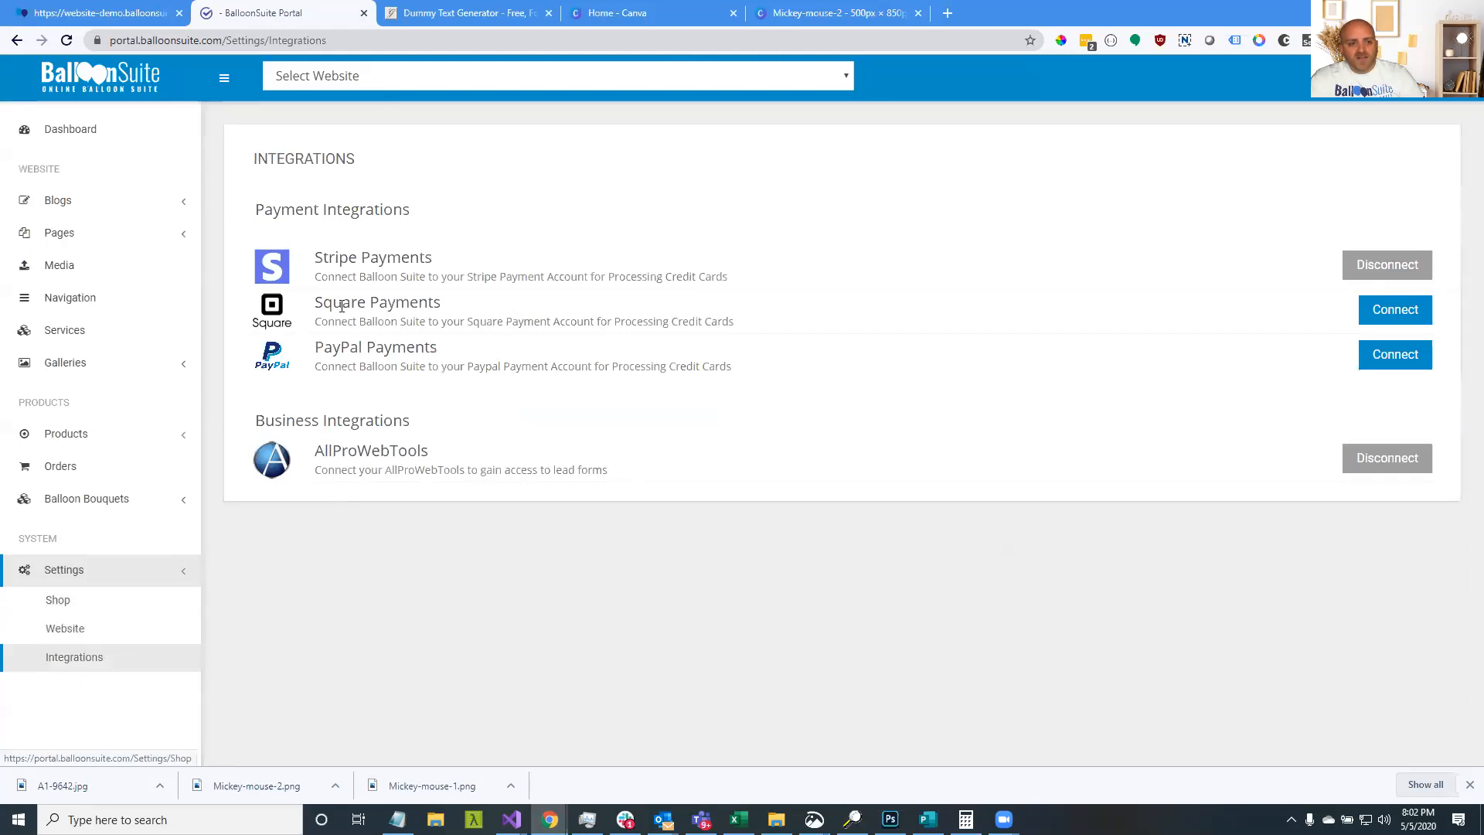
drag(322, 258, 468, 343)
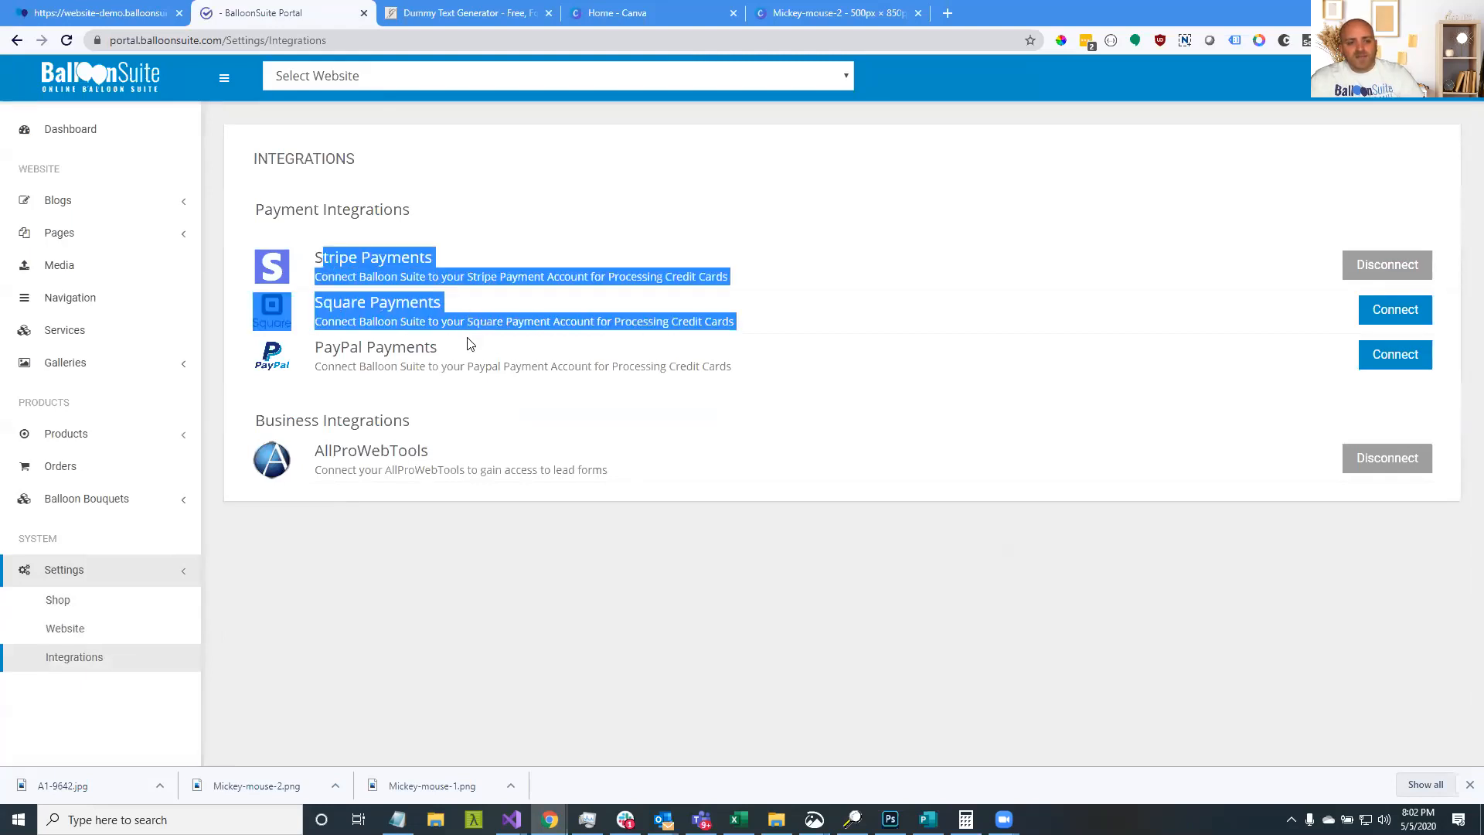
click(463, 354)
drag(318, 263, 388, 263)
drag(328, 303, 464, 352)
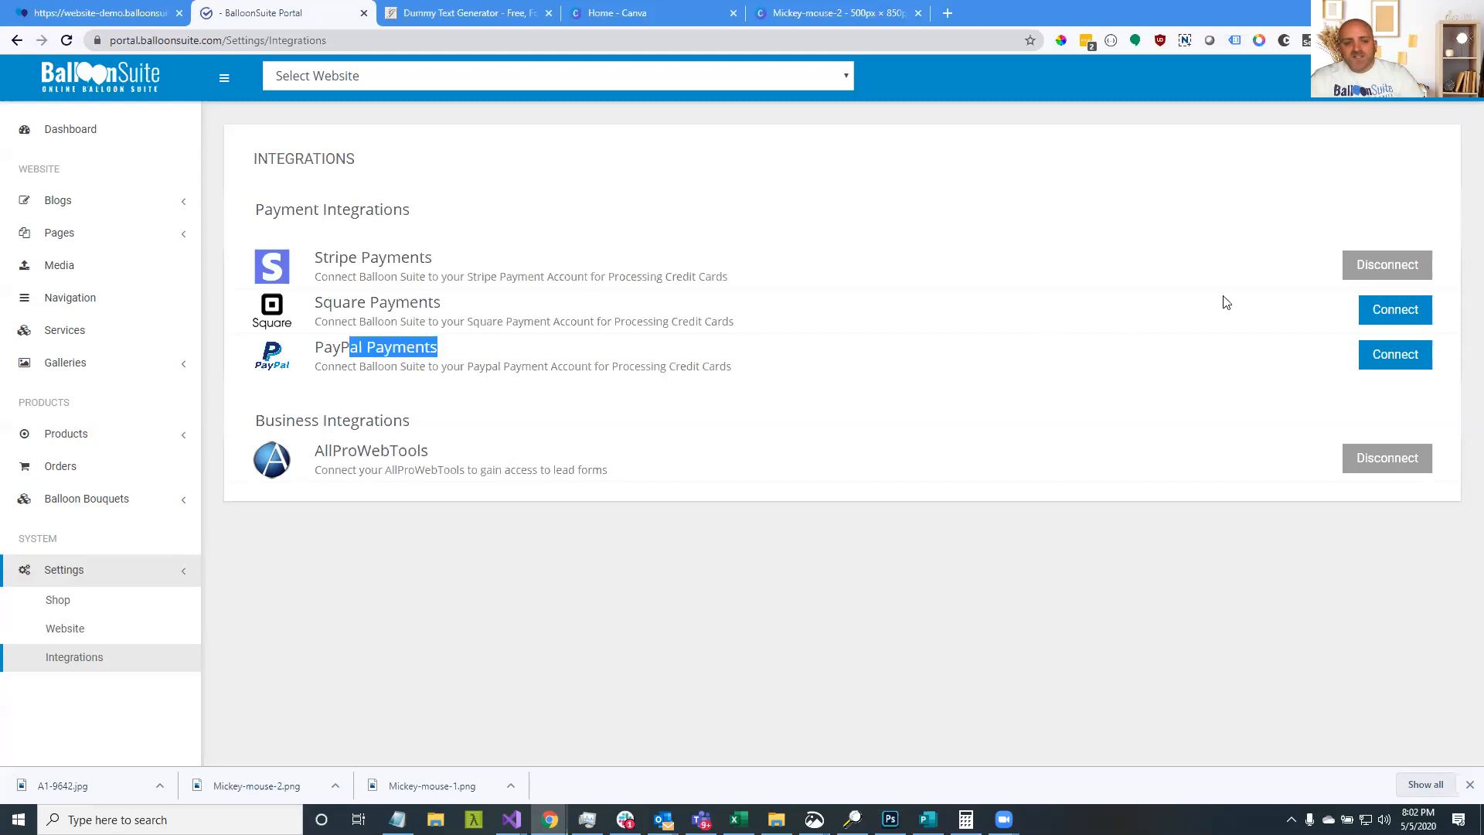
click(120, 13)
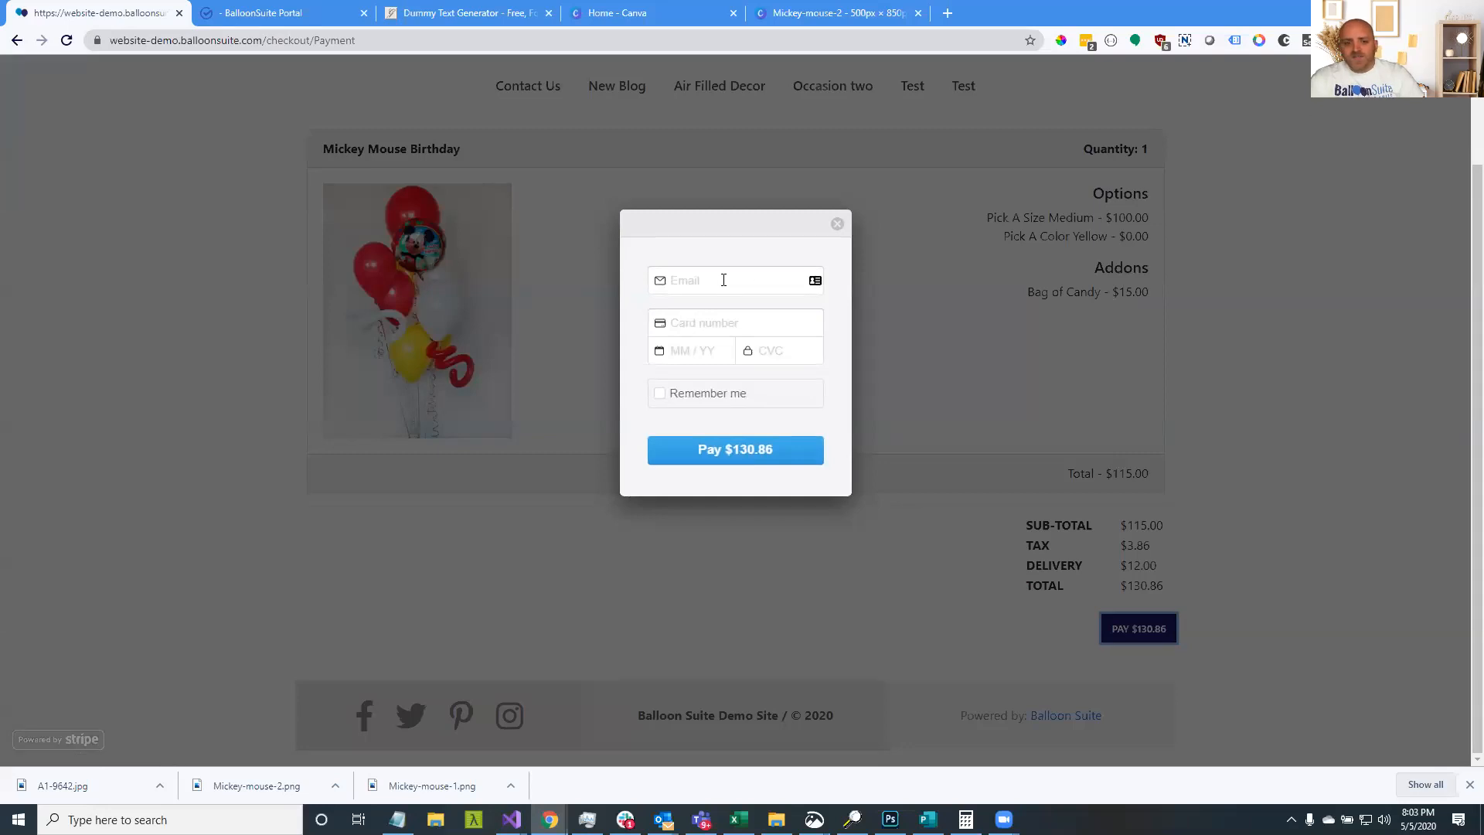
click(679, 280)
Pay $130.86 with the autofilled email and Stripe test card, expiry 02/22, then return to the portal
click(684, 324)
click(684, 325)
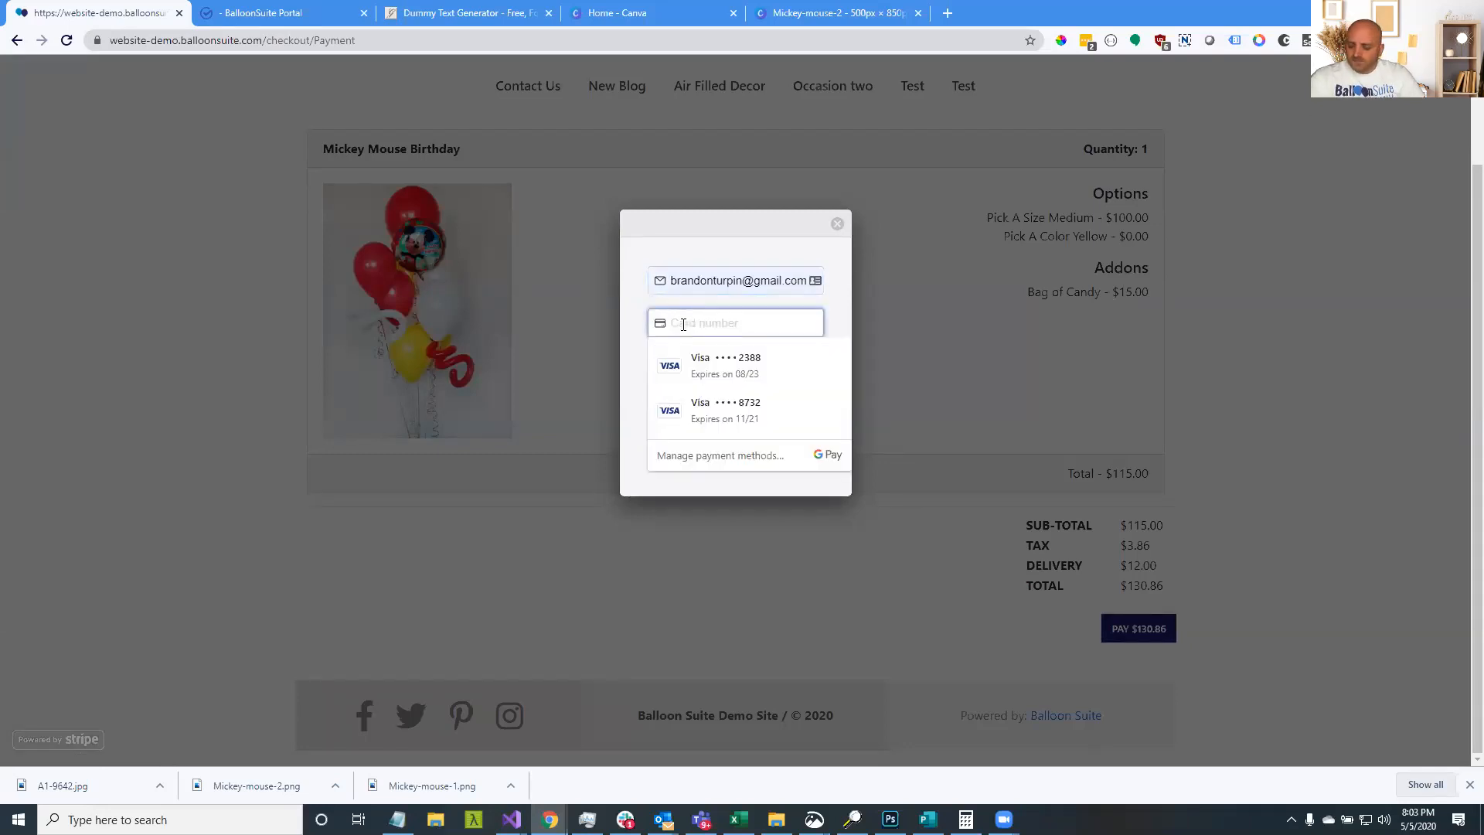
text(4242424)
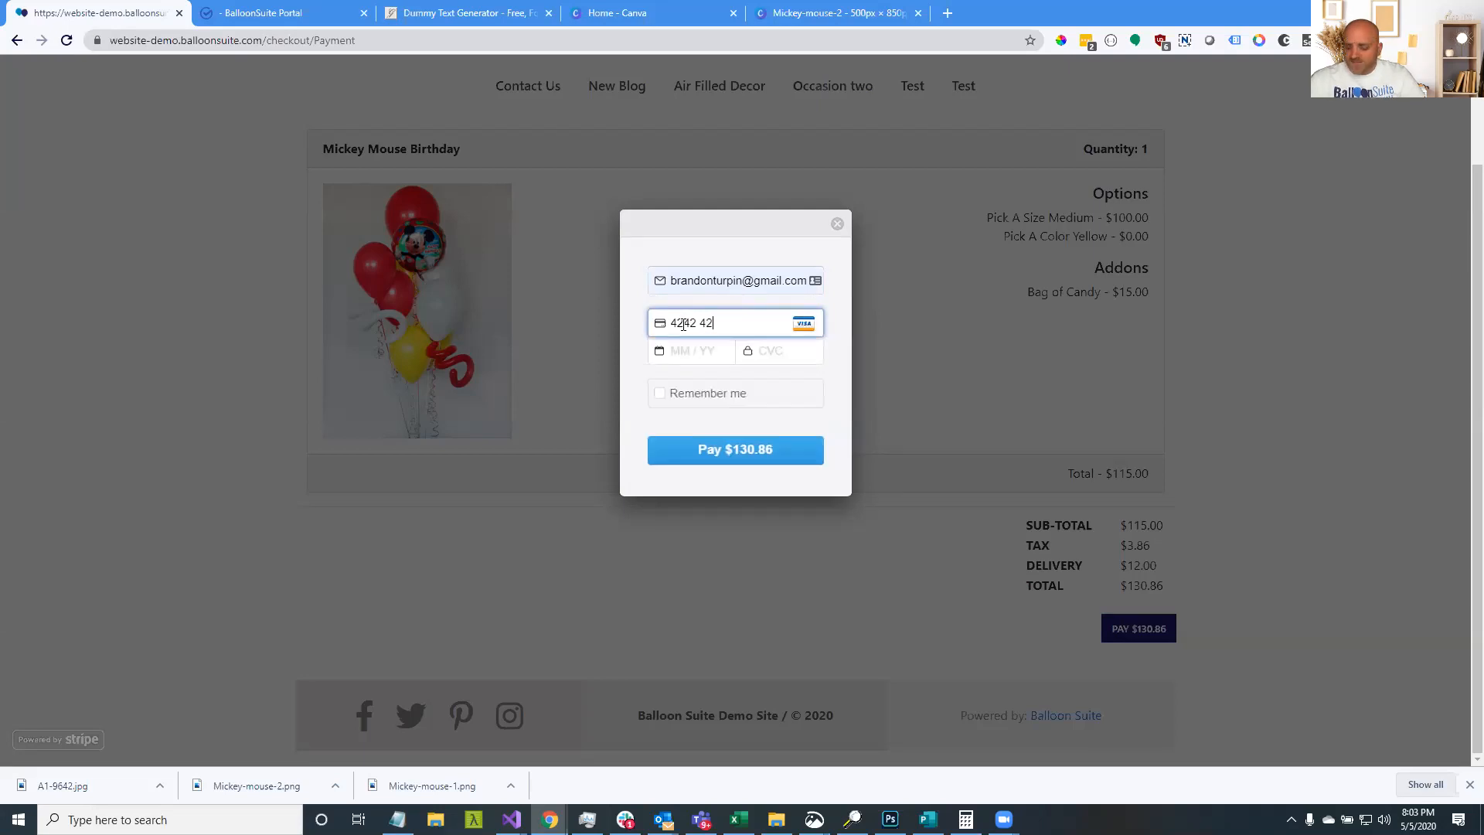
text(242424242)
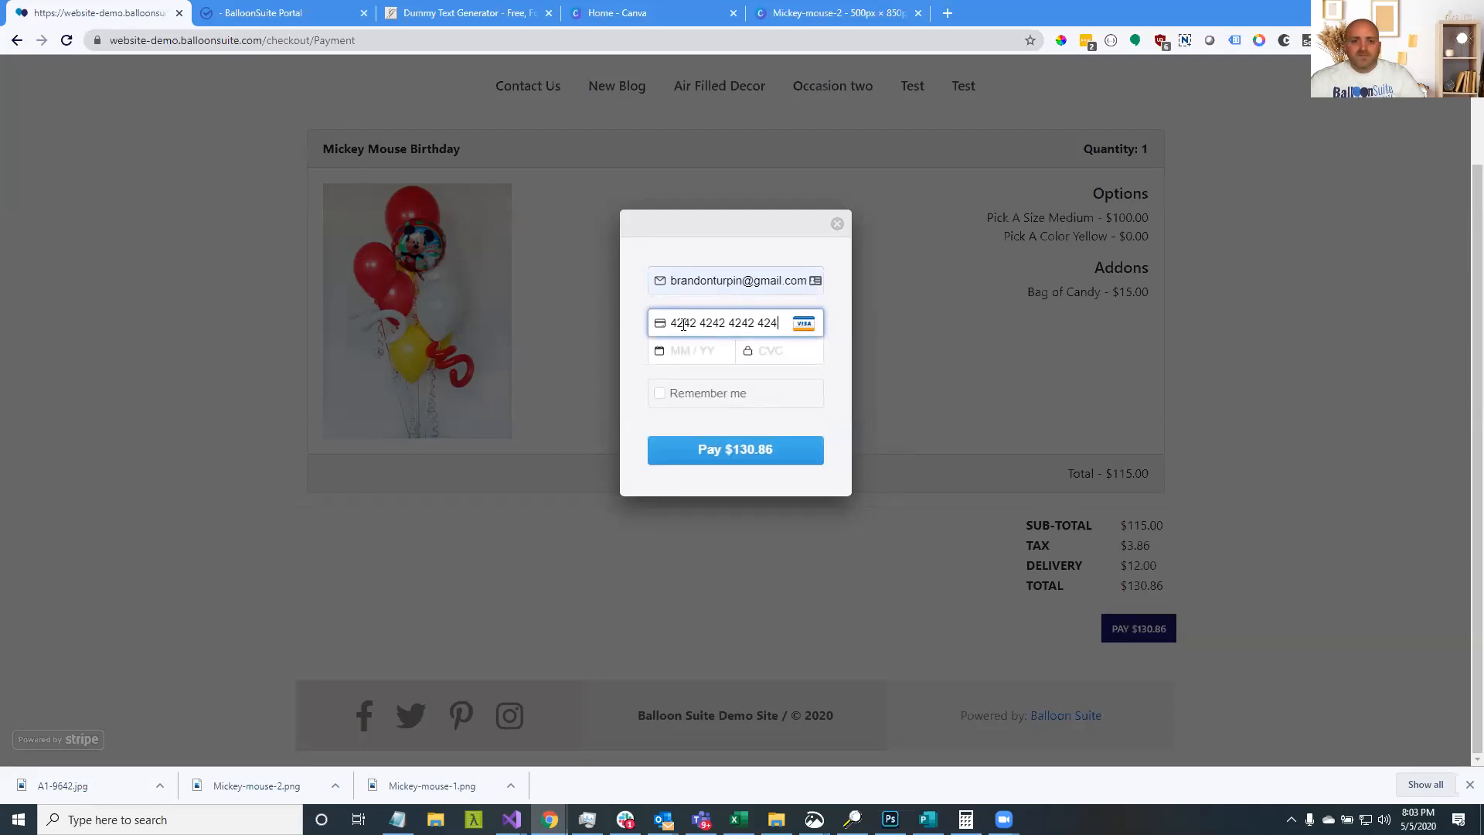
text(0222)
text(222)
click(733, 447)
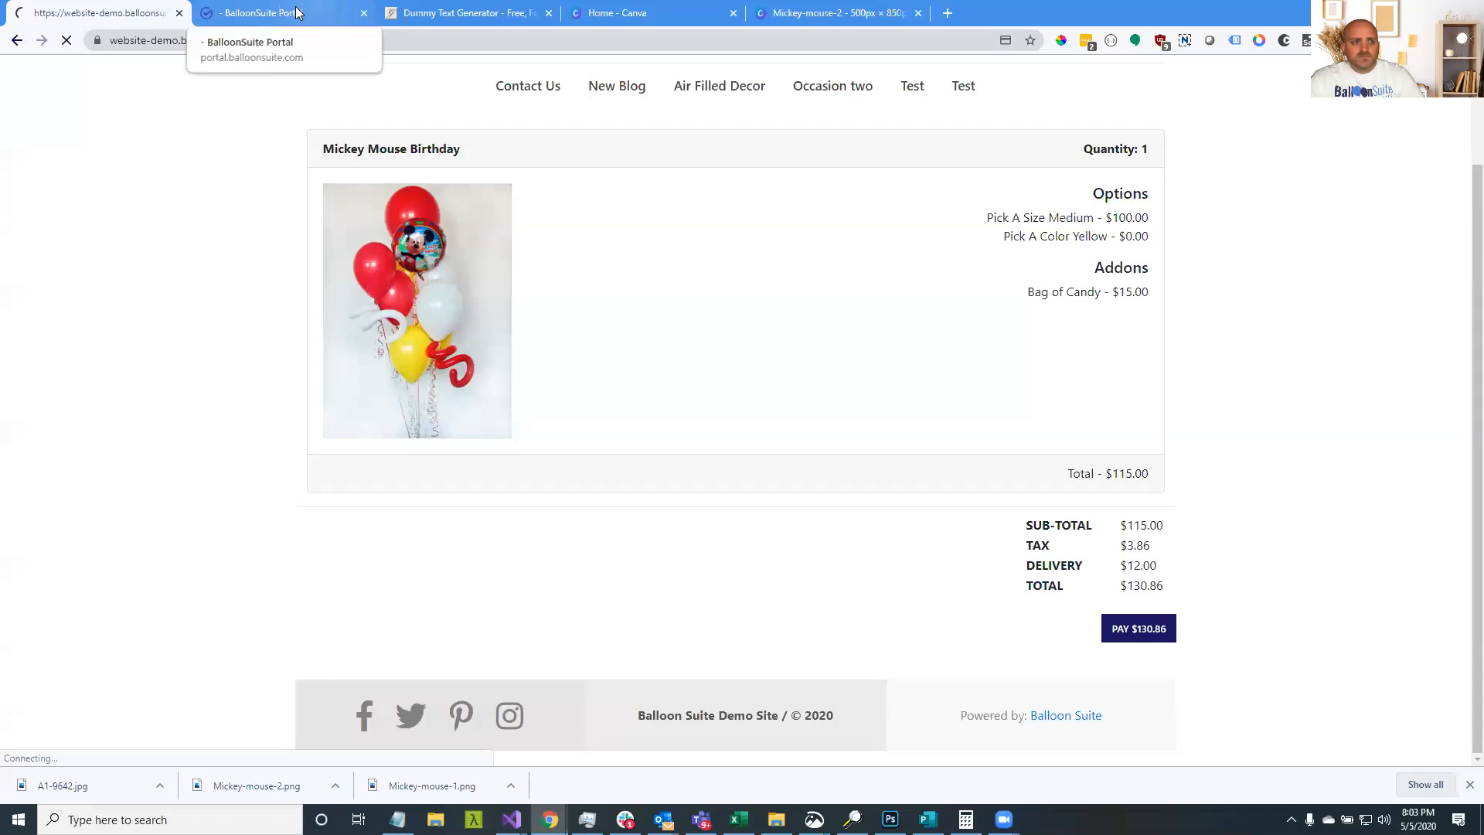
click(296, 12)
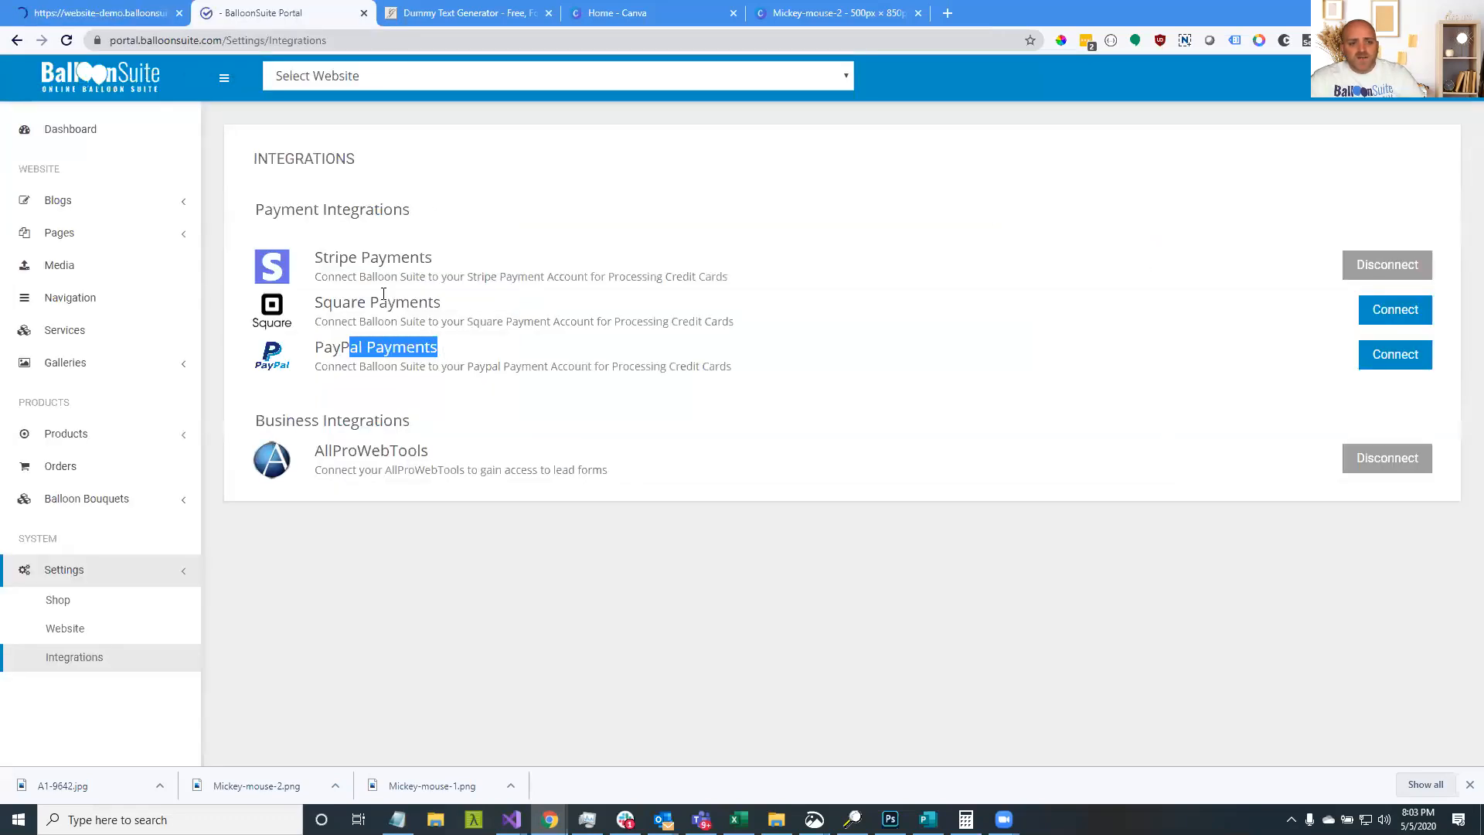
drag(323, 261, 396, 303)
drag(335, 347, 474, 352)
click(320, 344)
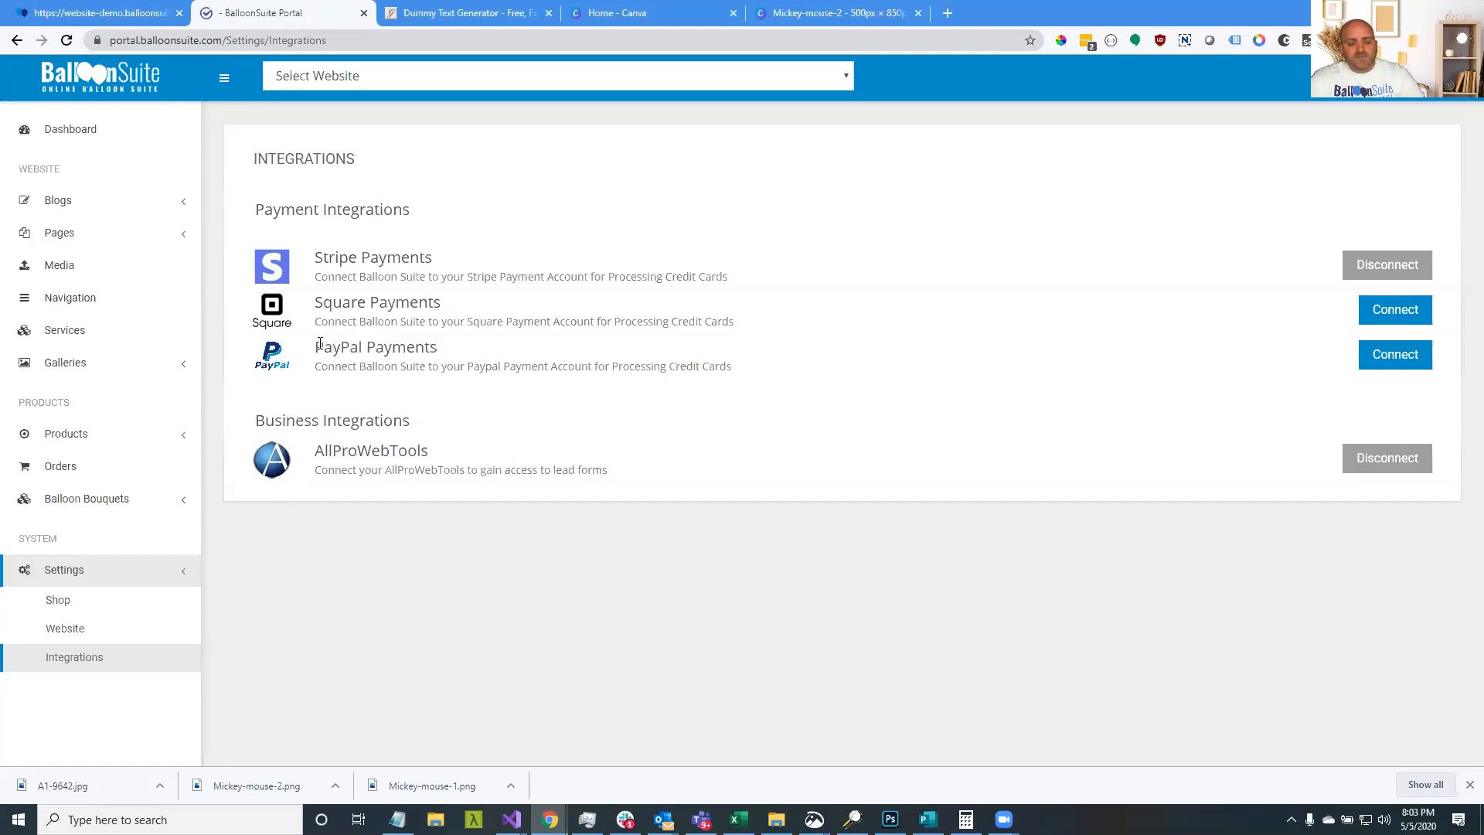
drag(317, 343, 445, 350)
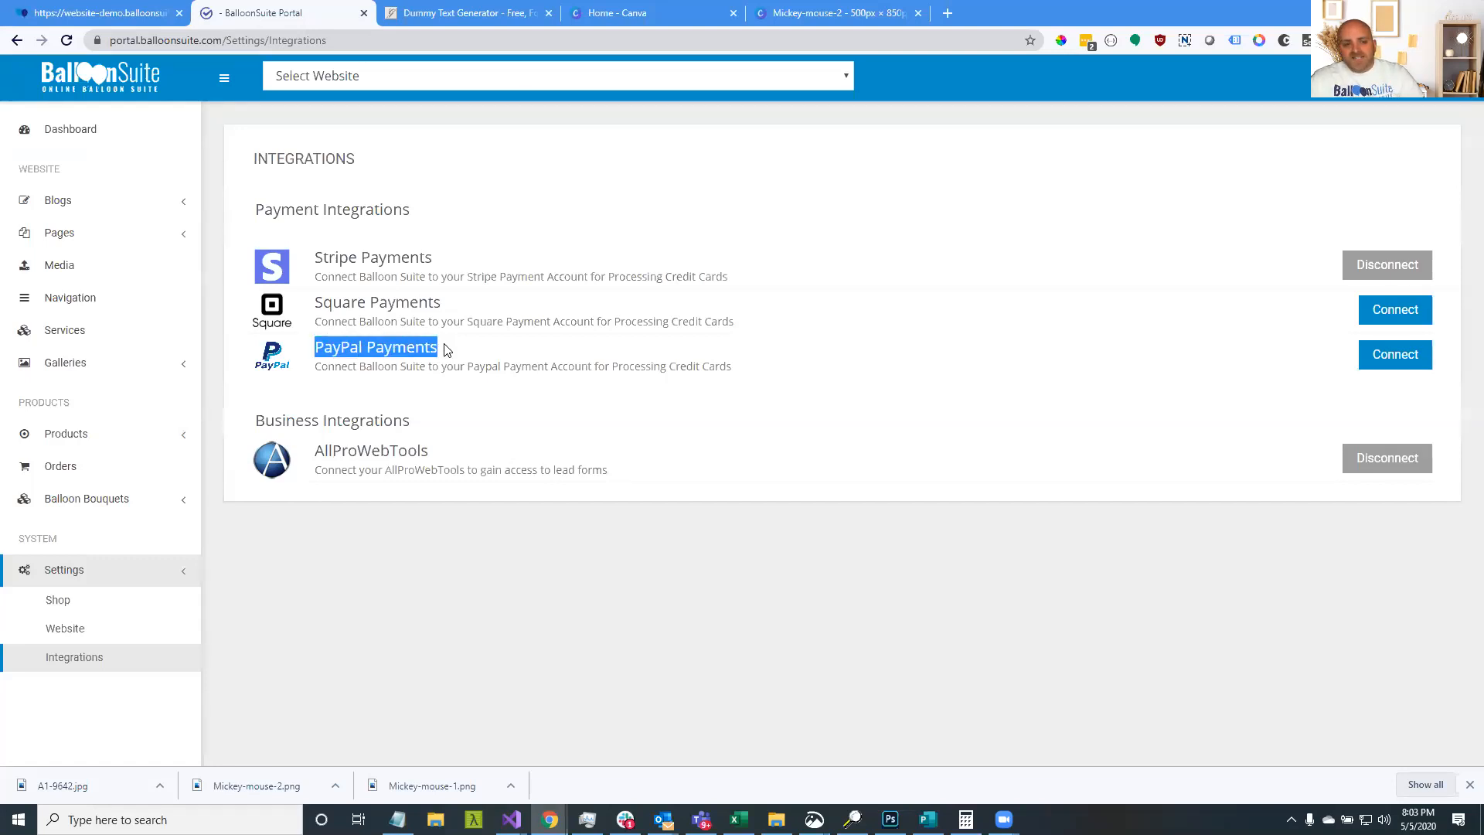
click(1023, 369)
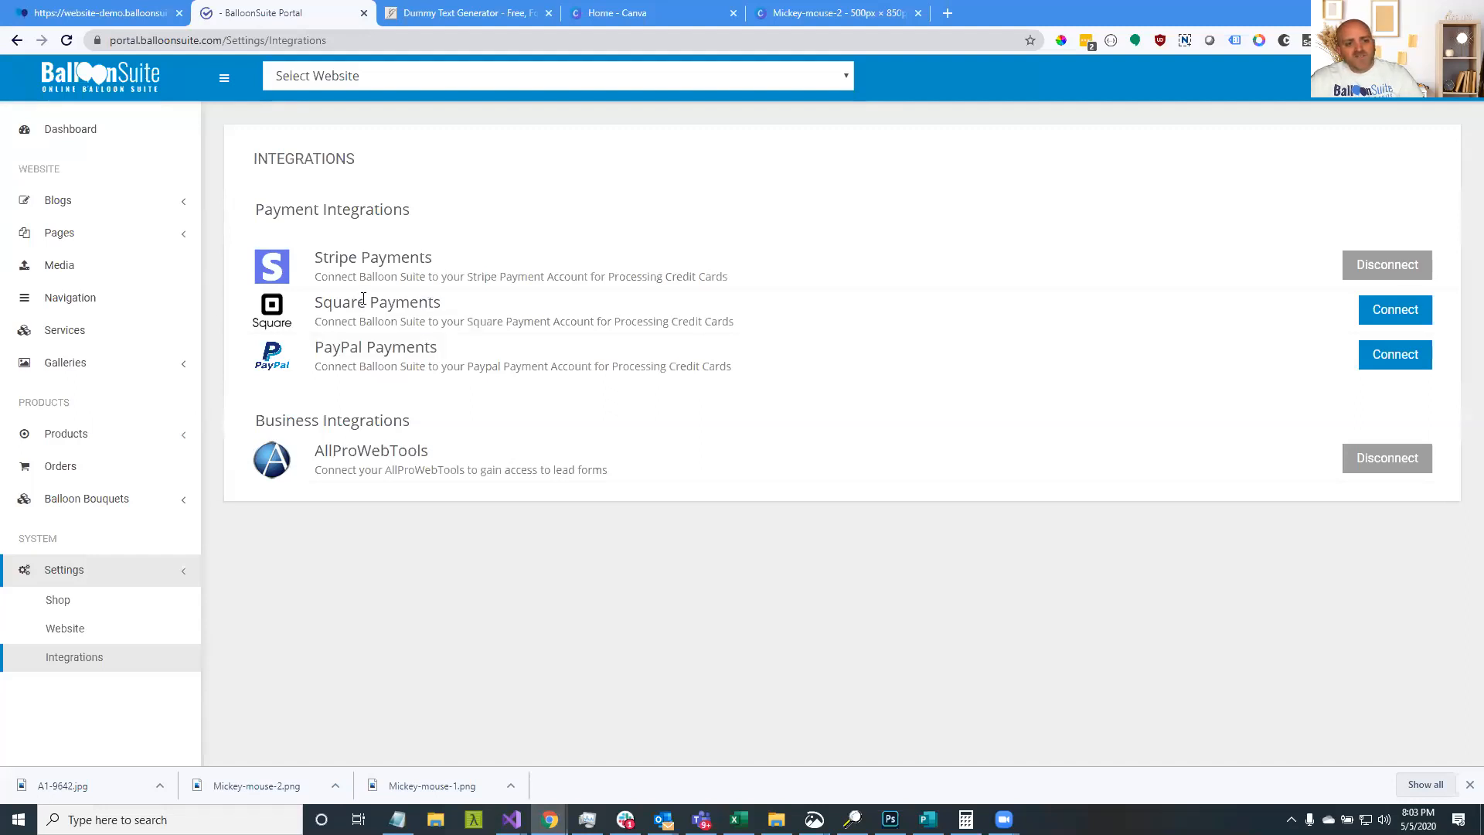
drag(428, 302, 322, 274)
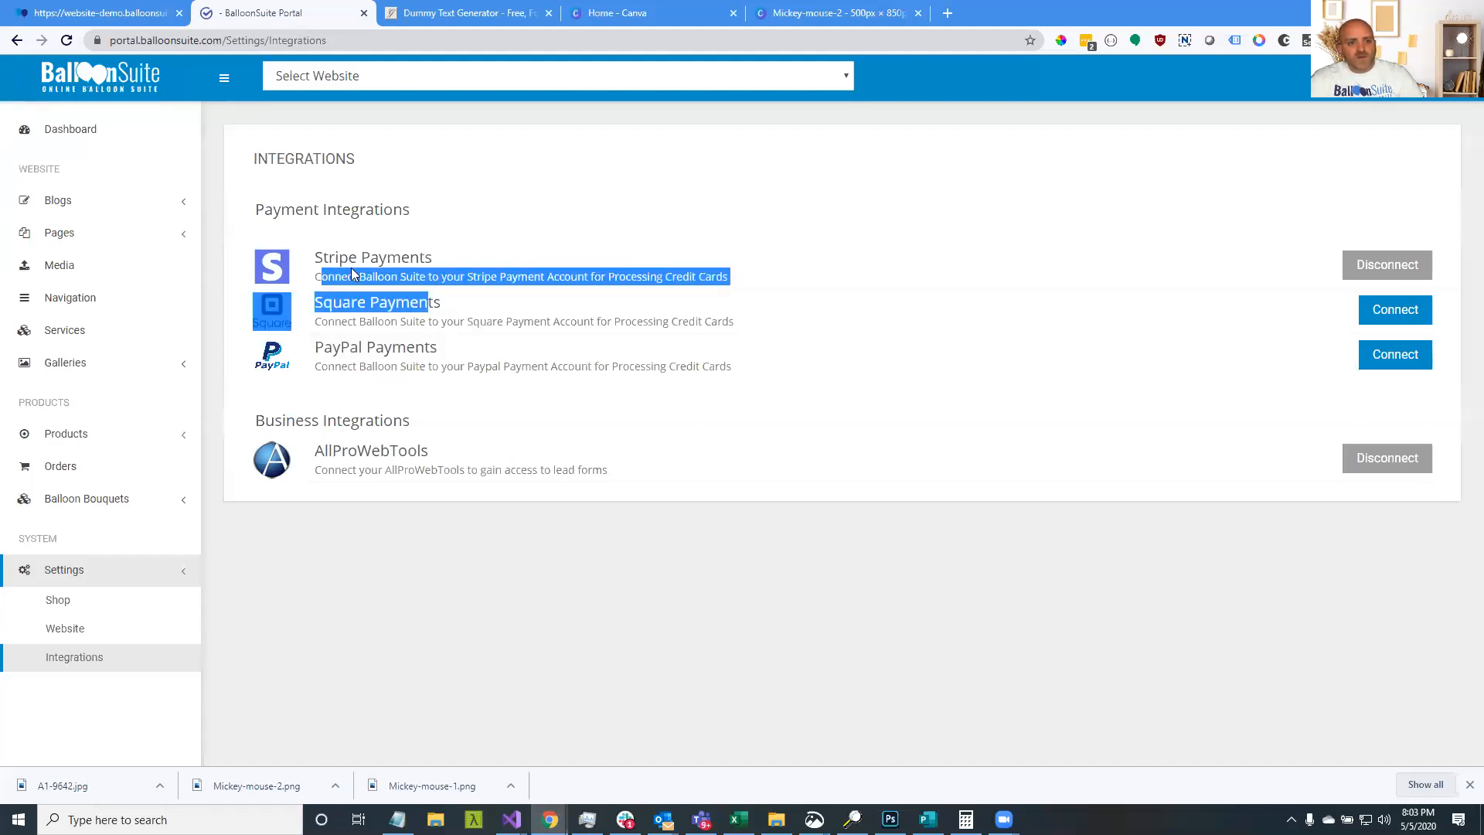
click(334, 264)
drag(314, 259, 434, 261)
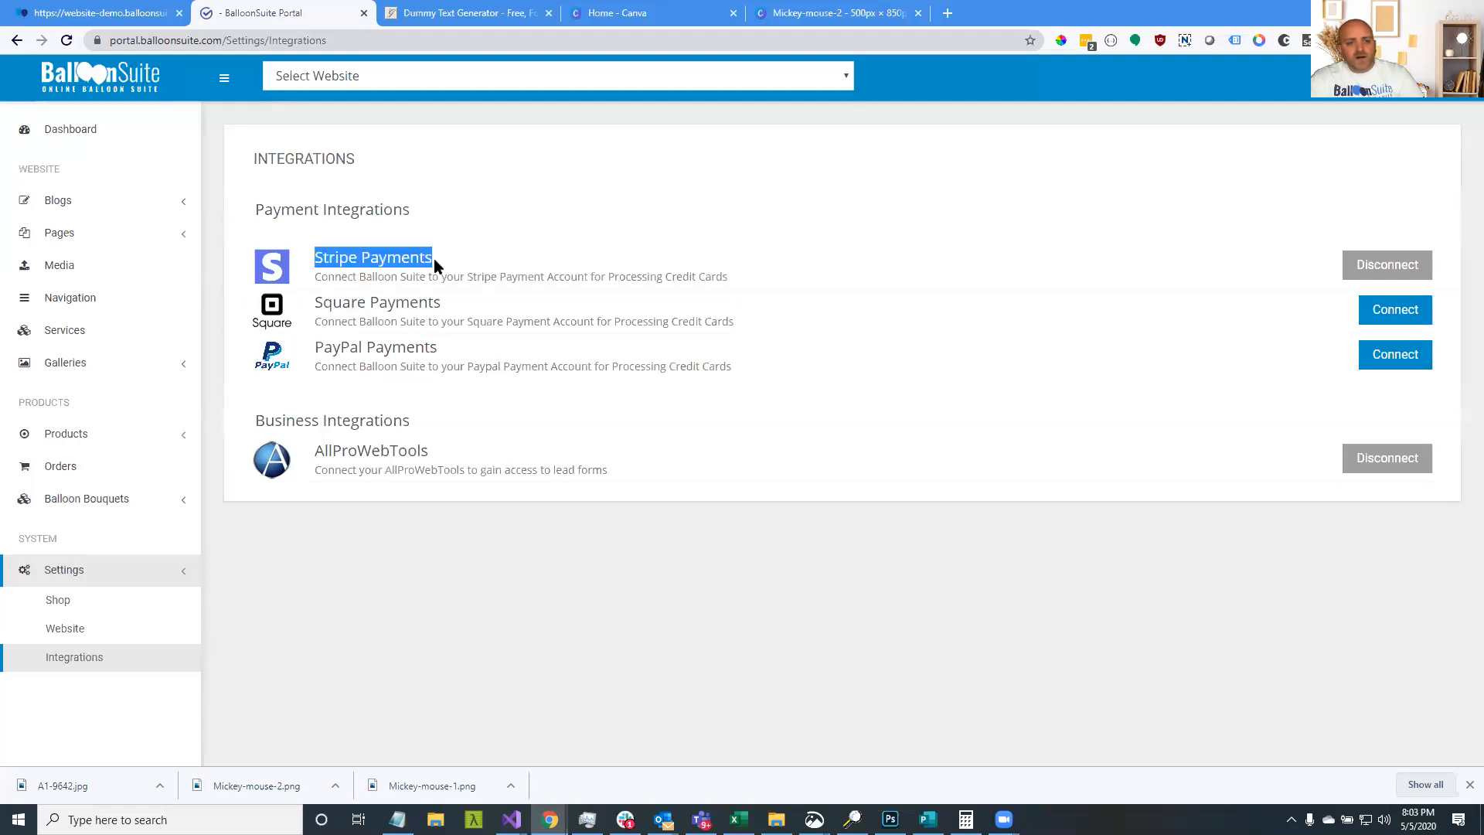
drag(313, 346, 456, 352)
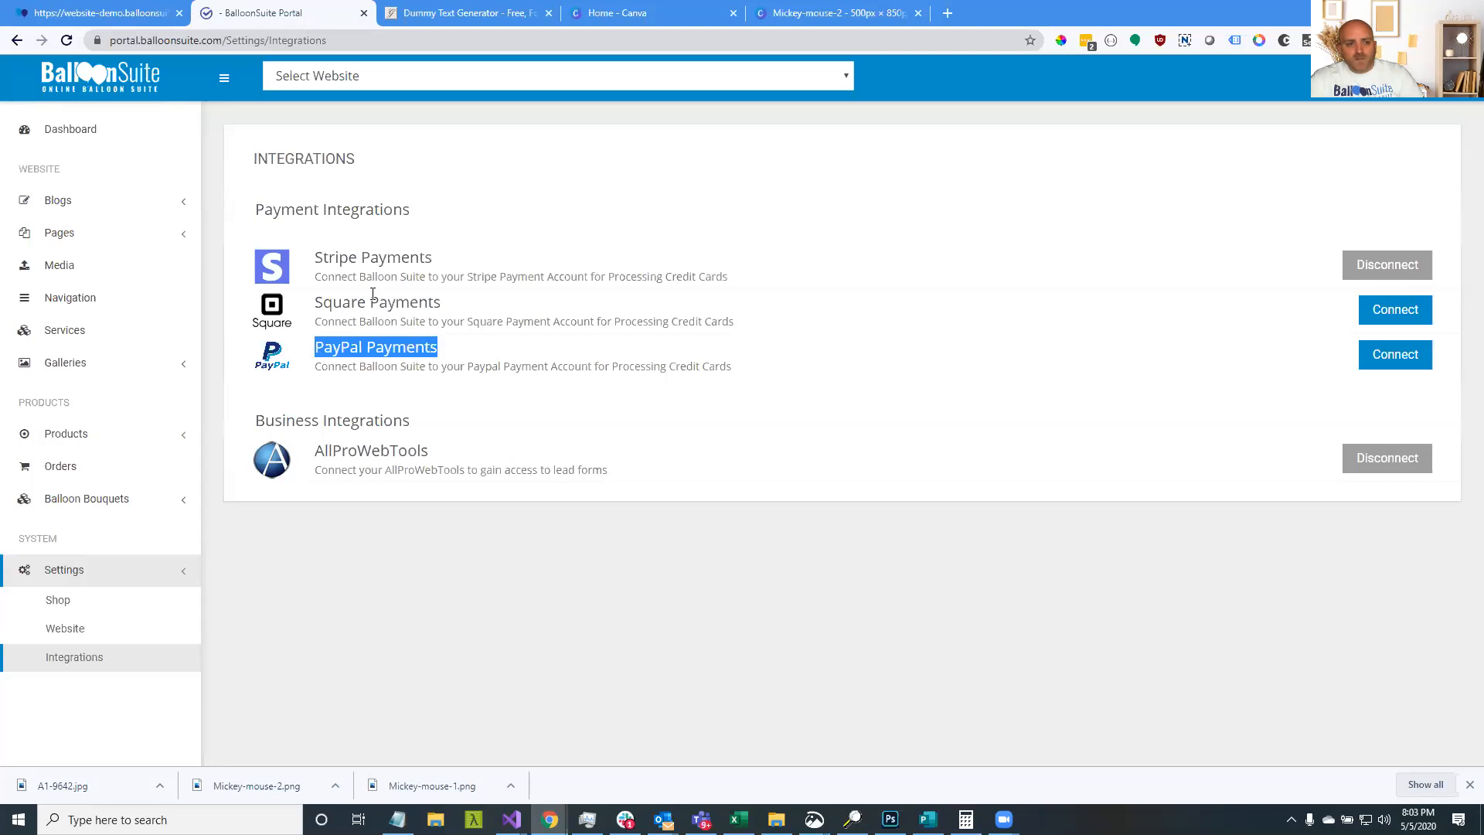
click(364, 345)
drag(323, 309, 464, 363)
drag(313, 257, 387, 259)
drag(313, 302, 419, 303)
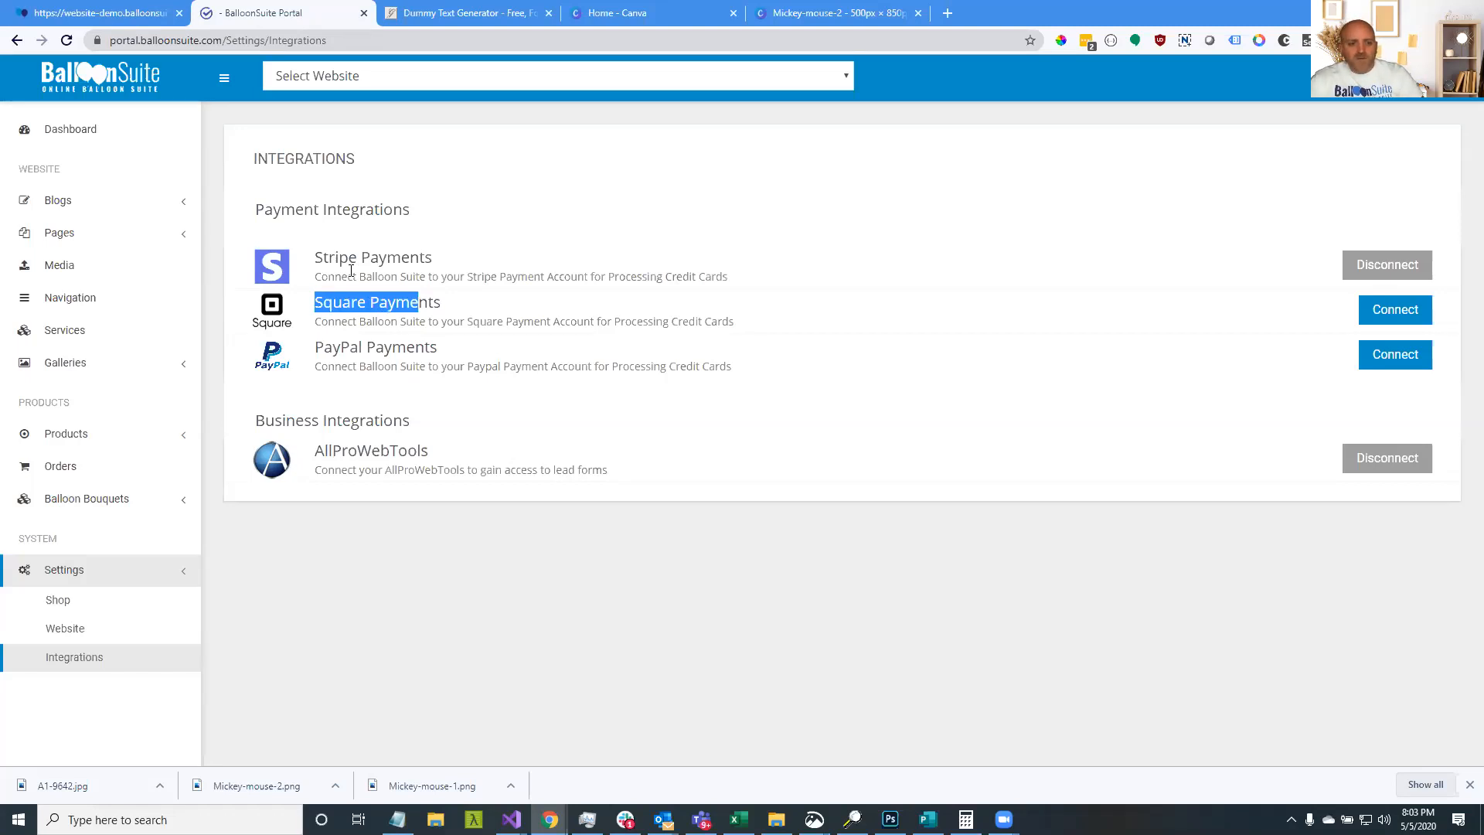
click(376, 300)
double_click(376, 300)
drag(323, 302, 365, 300)
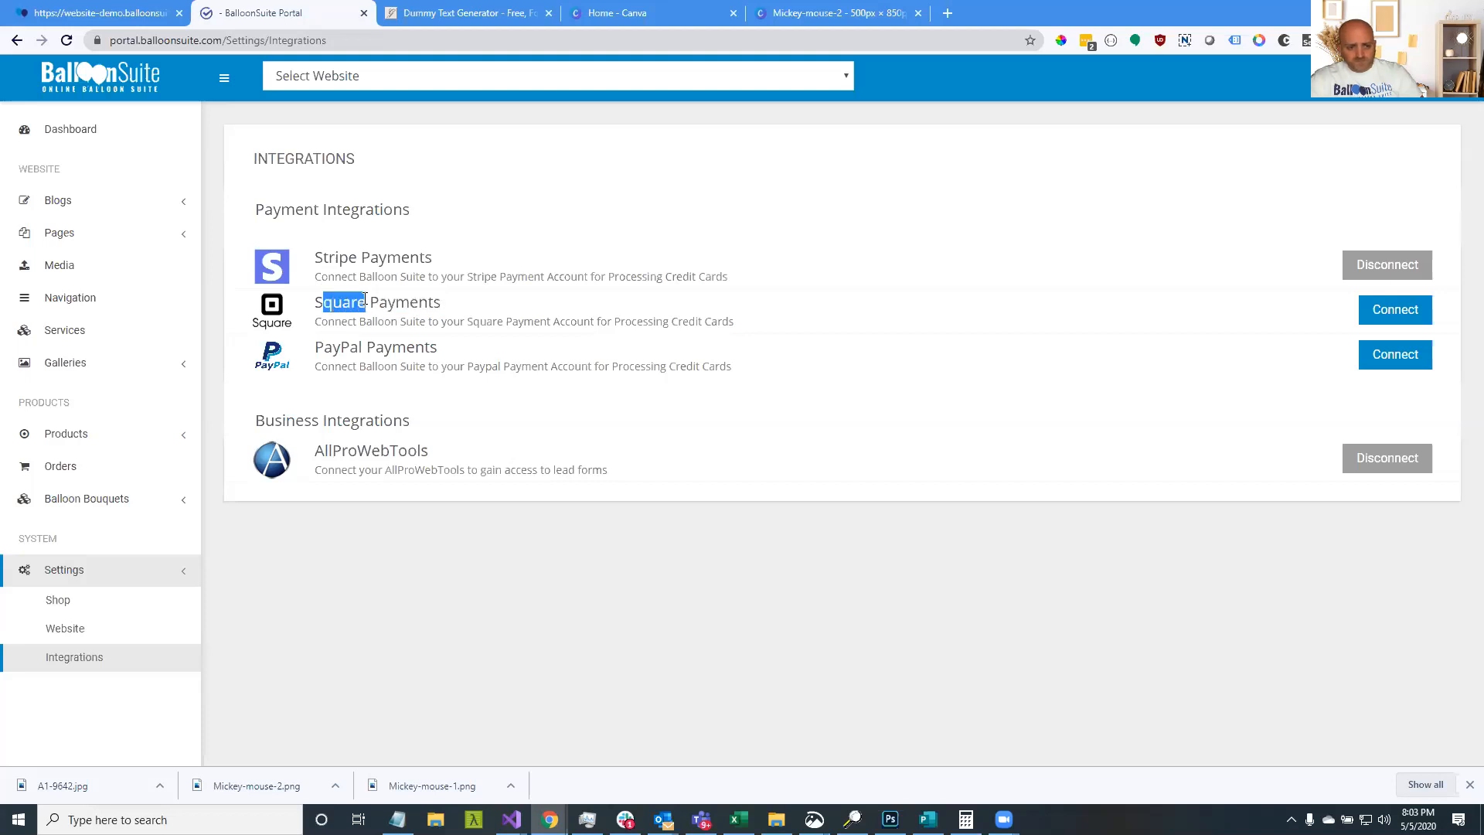
drag(437, 348, 319, 347)
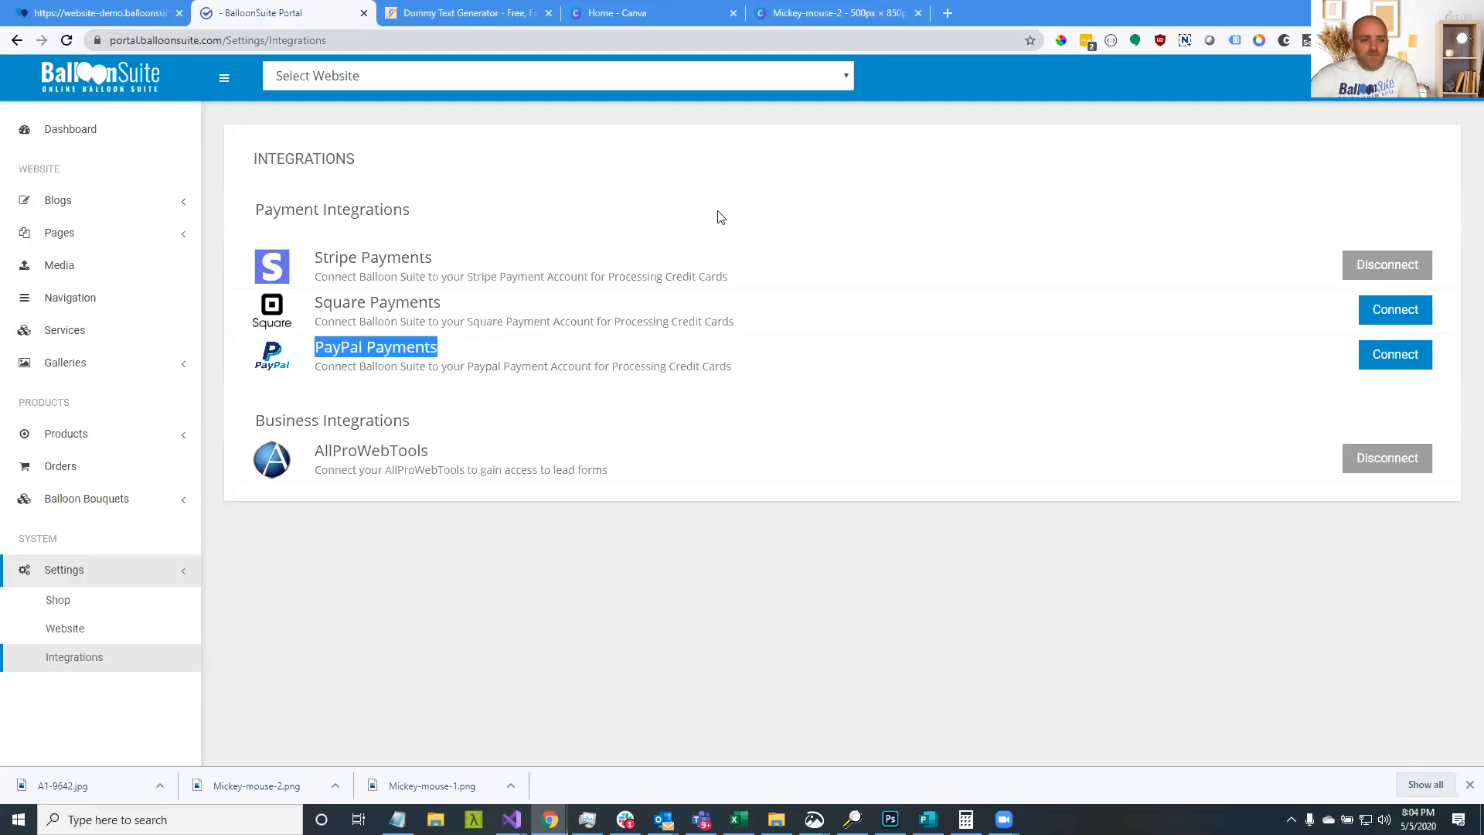
Open and close the PayPal and Square connection setup dialogs
click(1374, 356)
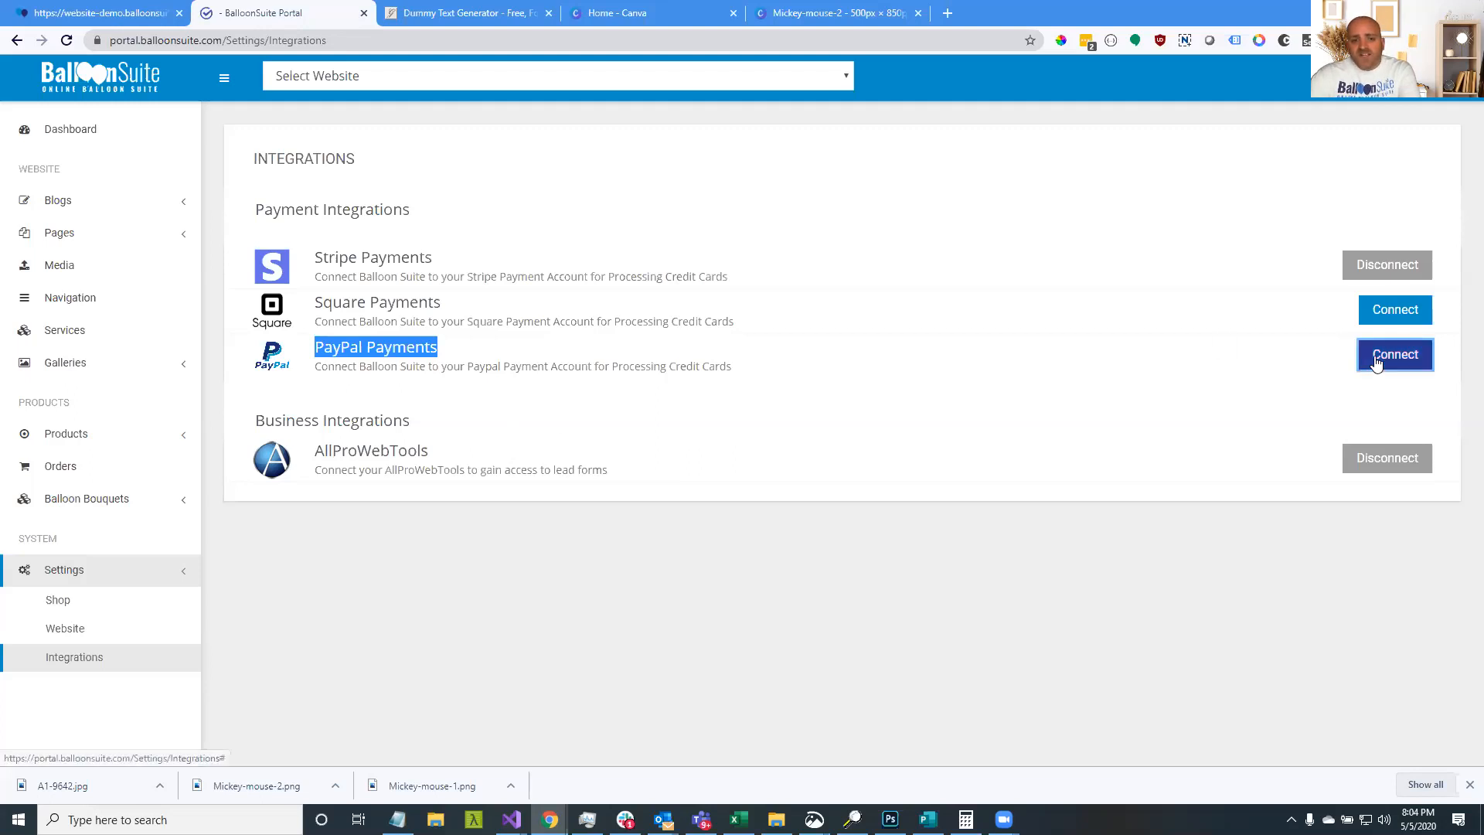
drag(527, 199, 721, 217)
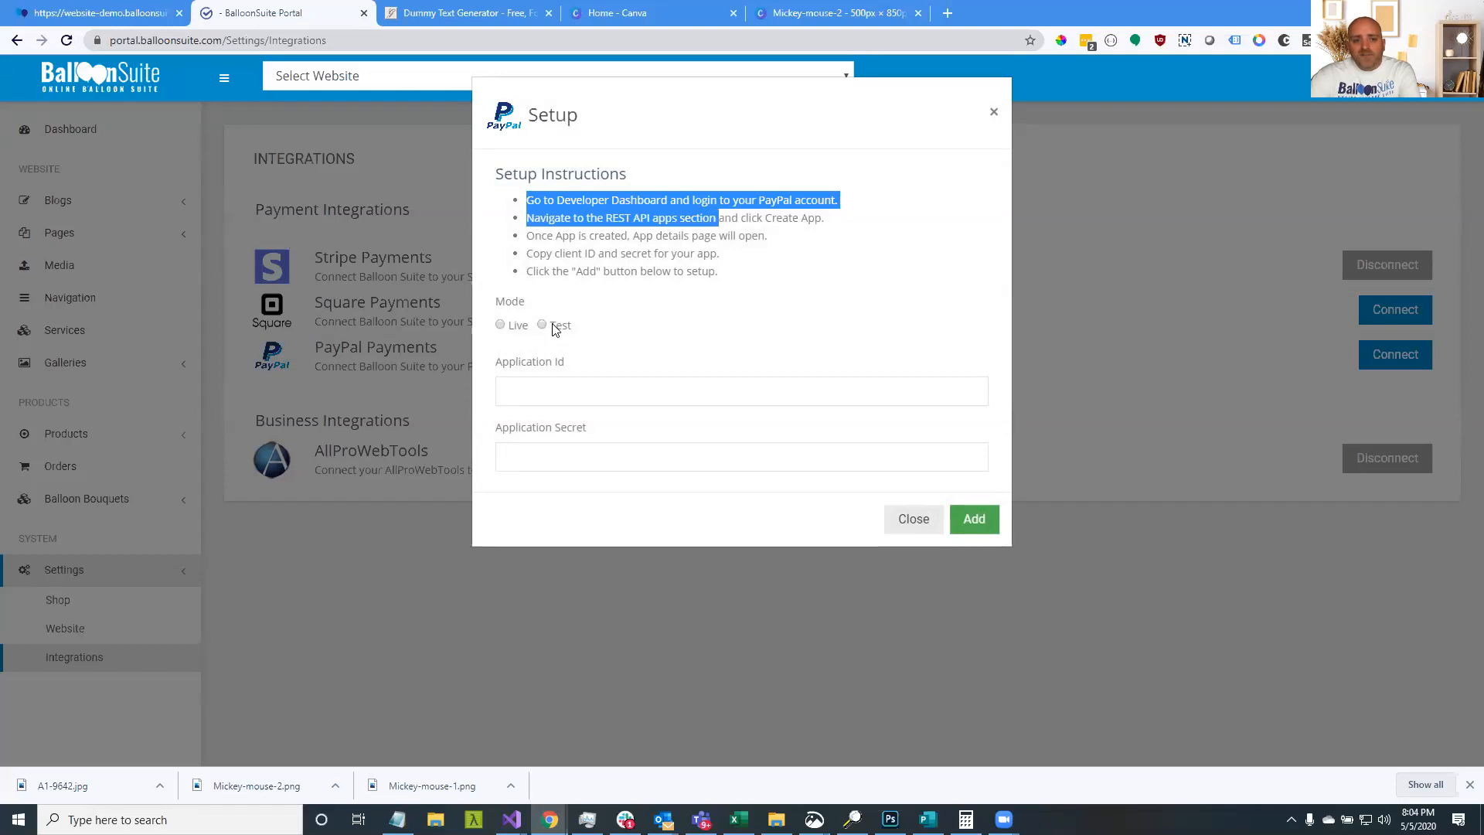
click(895, 518)
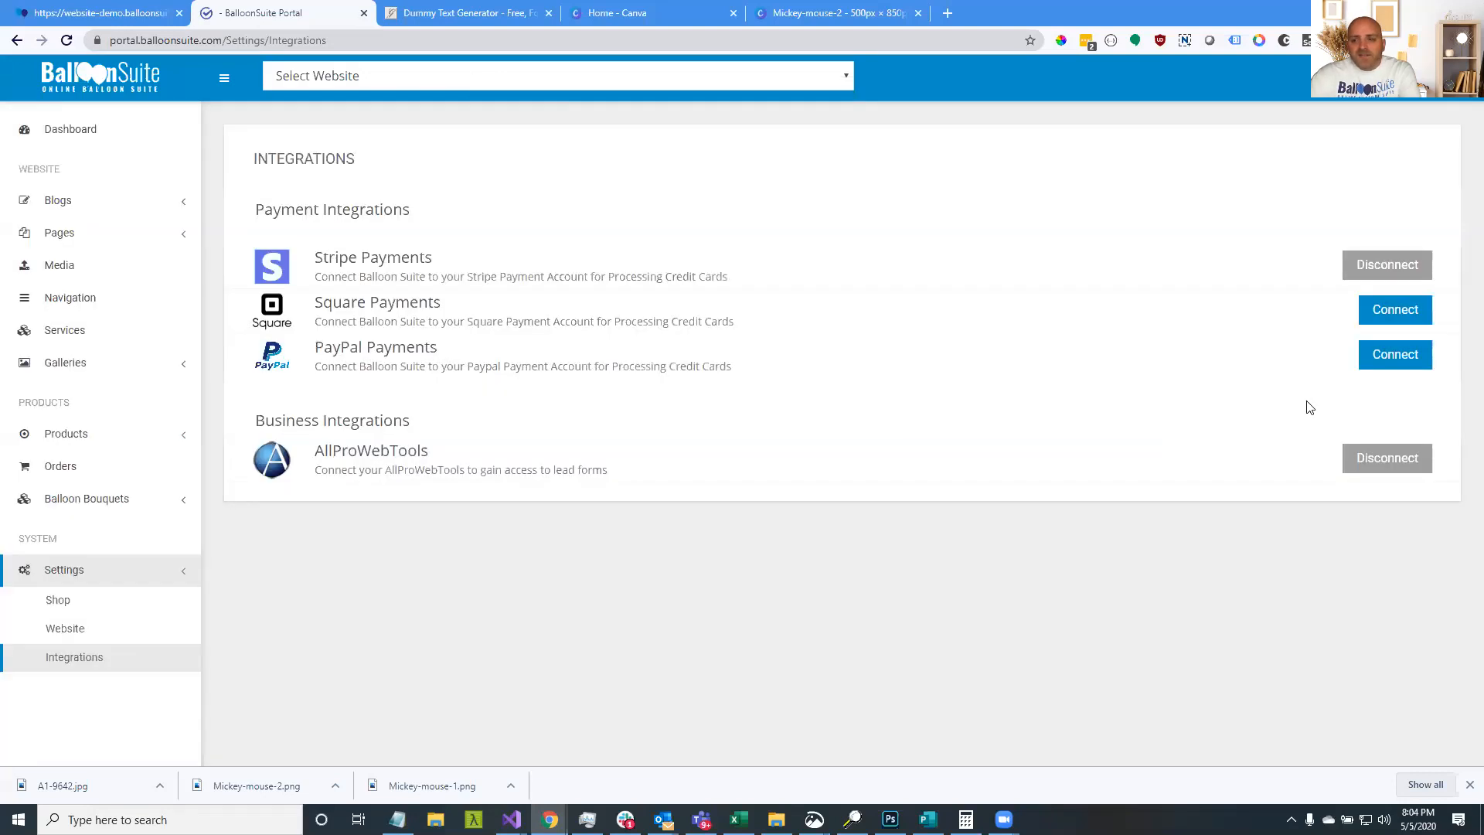
click(1380, 317)
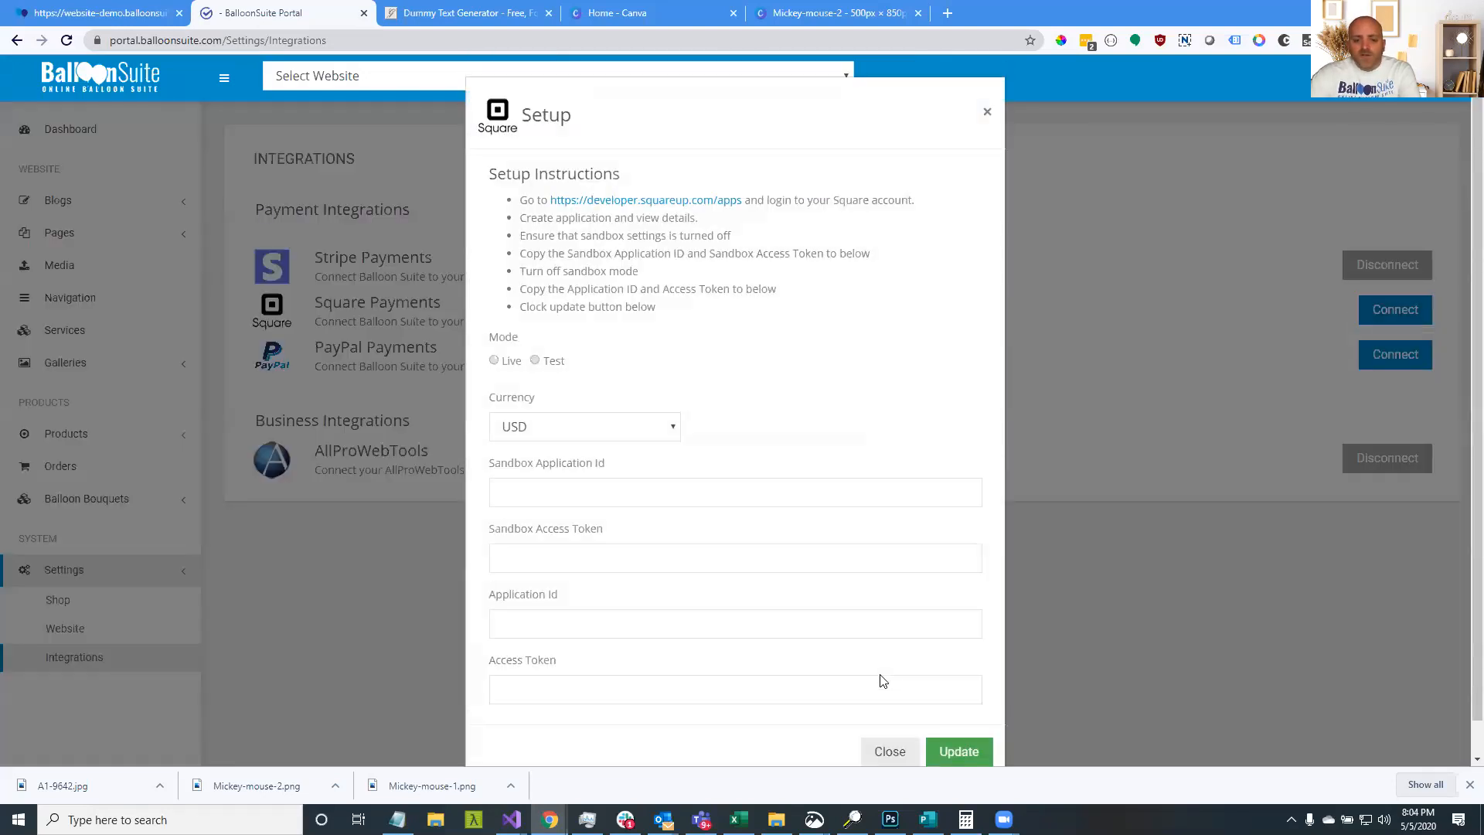
click(888, 751)
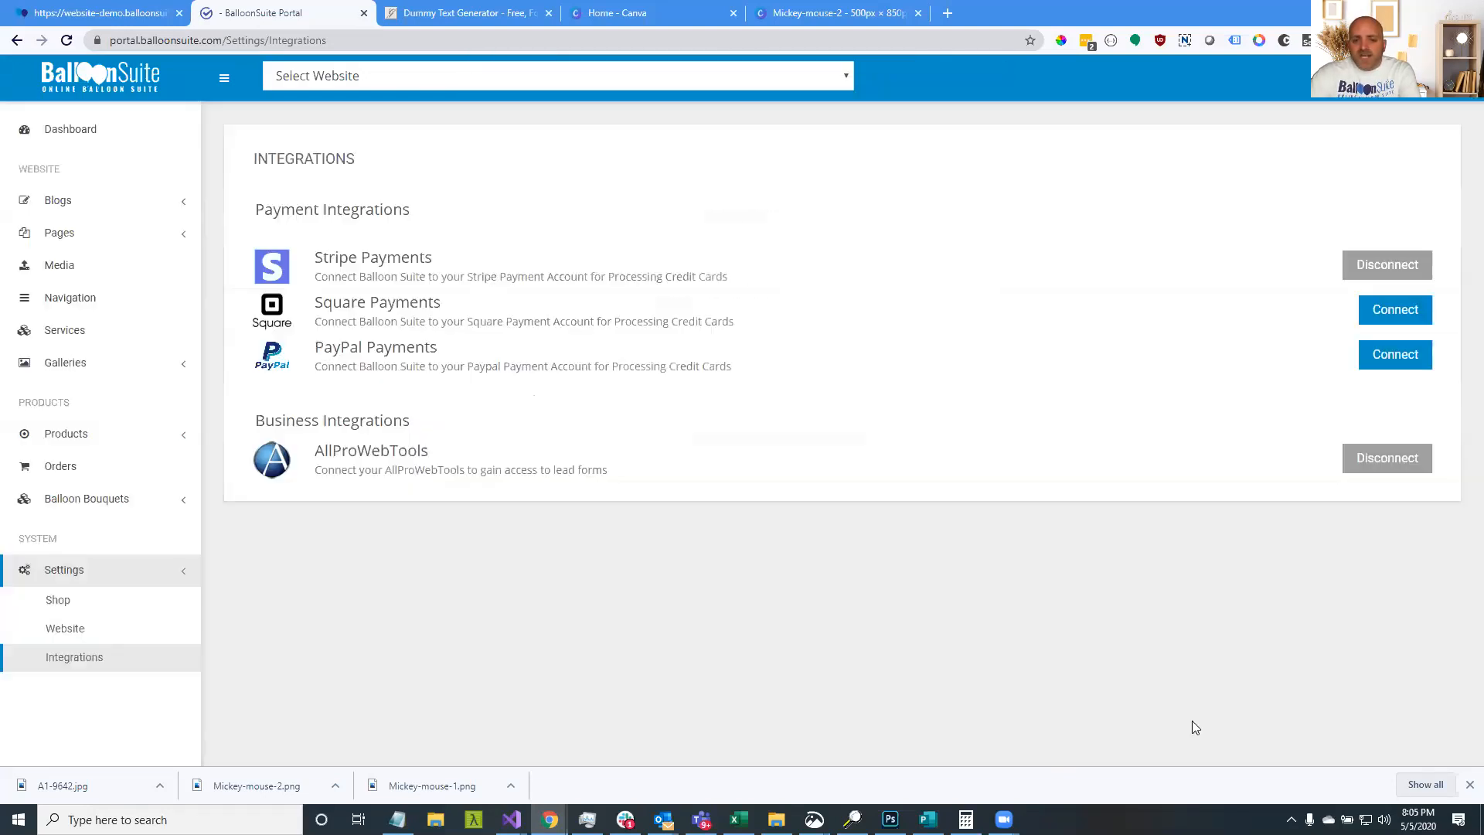
Check the storefront's order success page and the Square Payments entry, then open the Dashboard
click(804, 14)
click(120, 11)
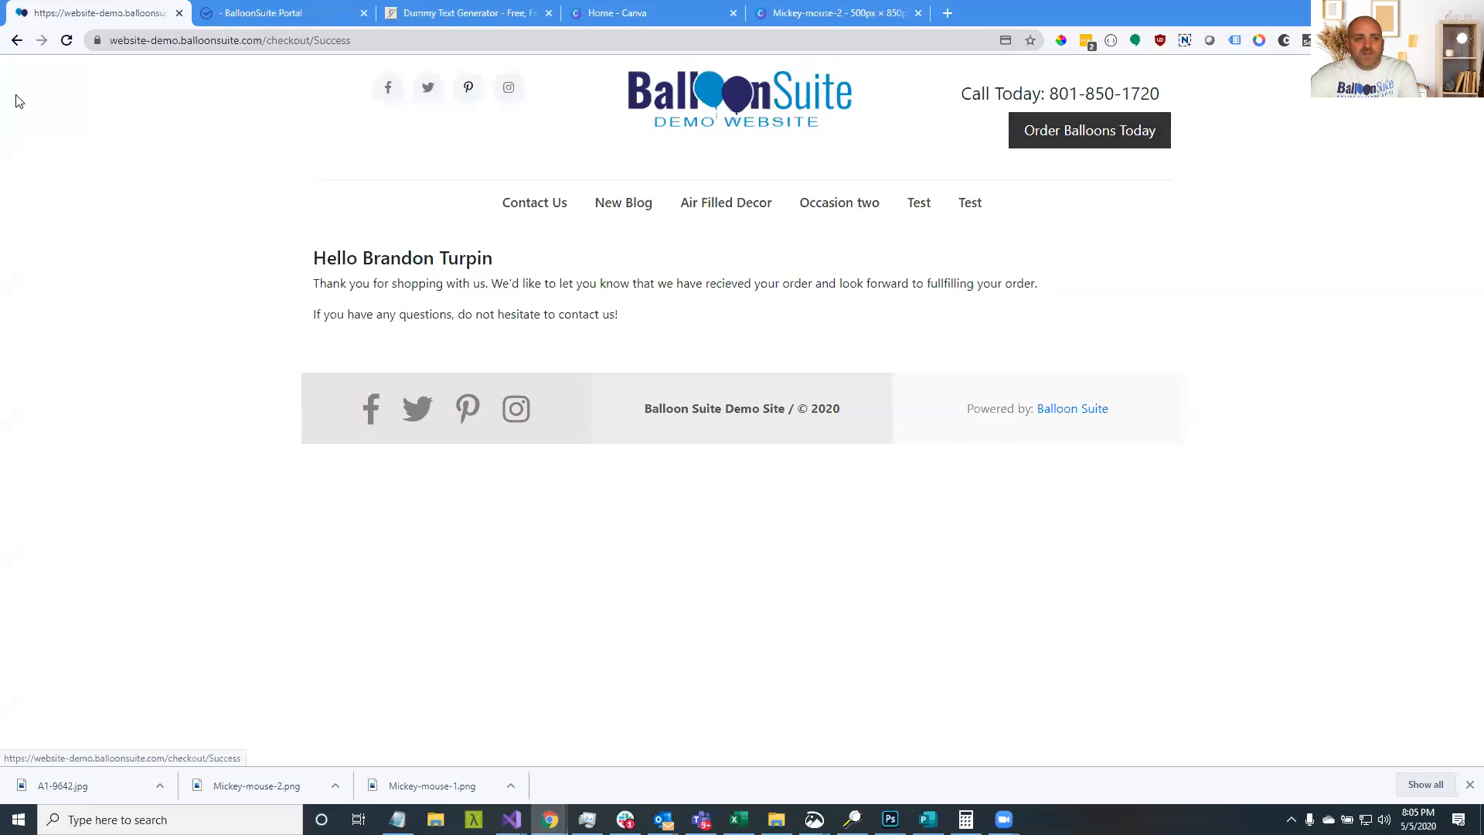
click(286, 17)
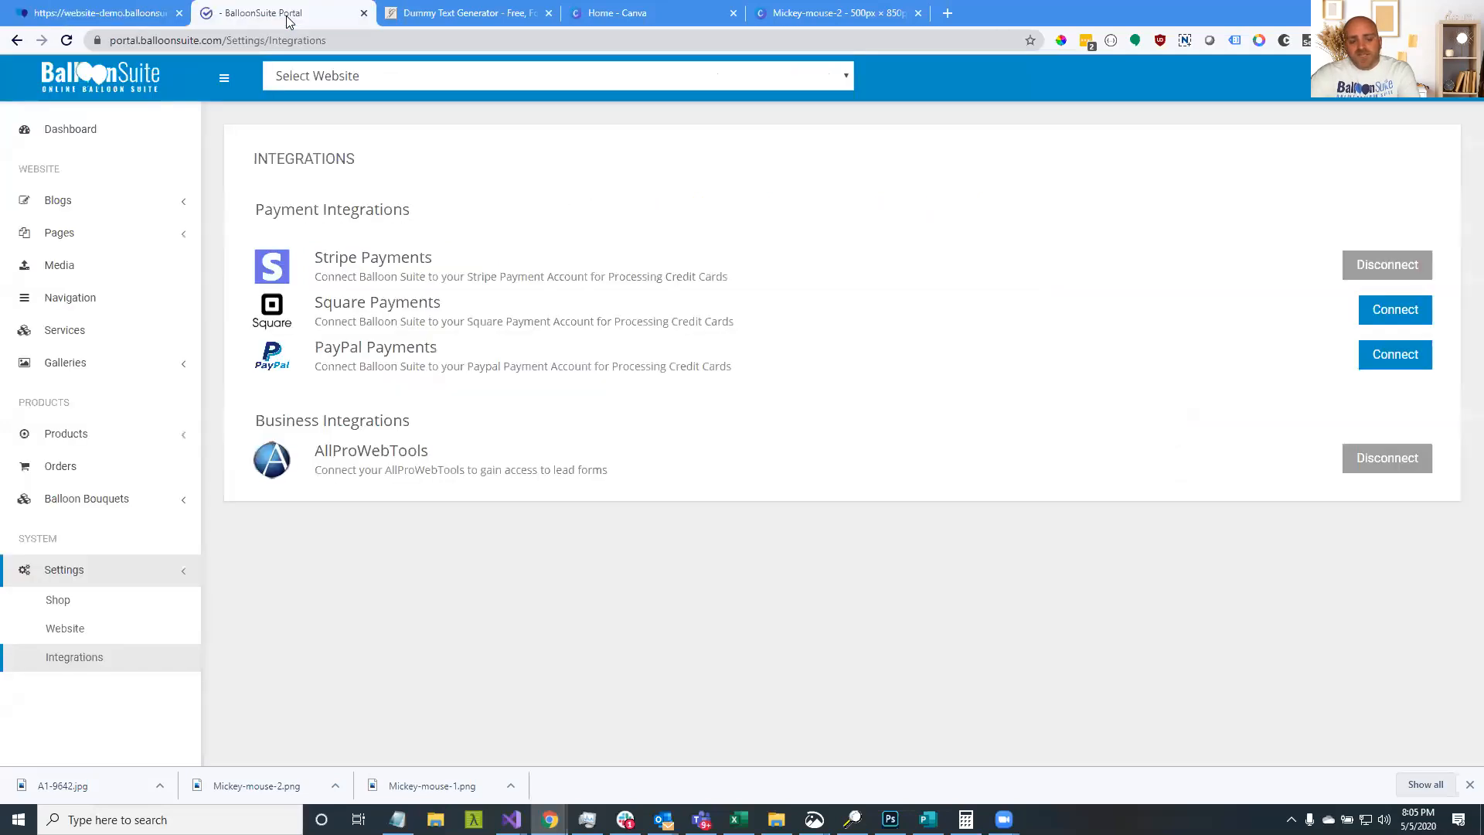
triple_click(313, 311)
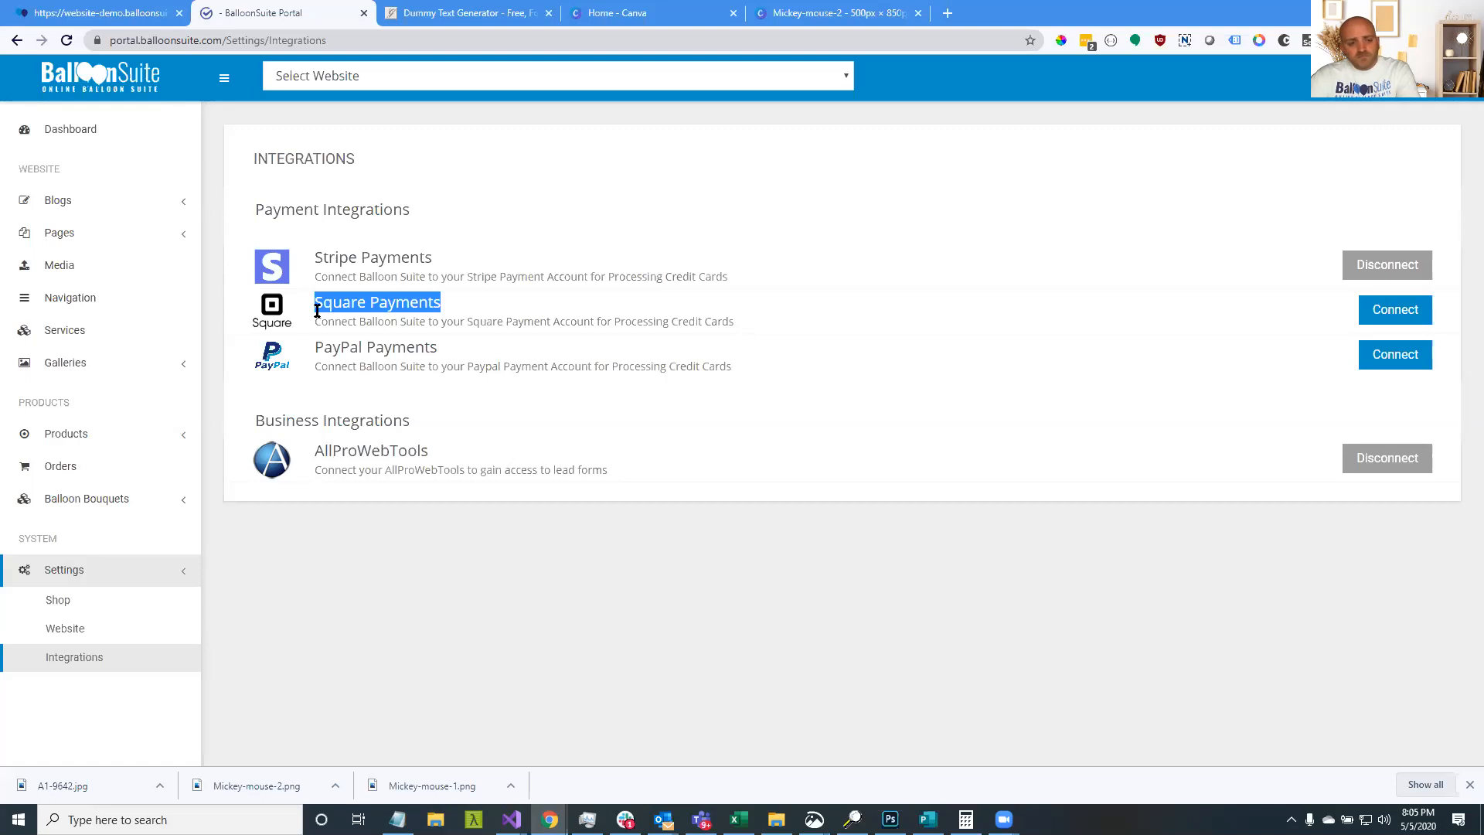
click(317, 311)
drag(317, 307, 438, 303)
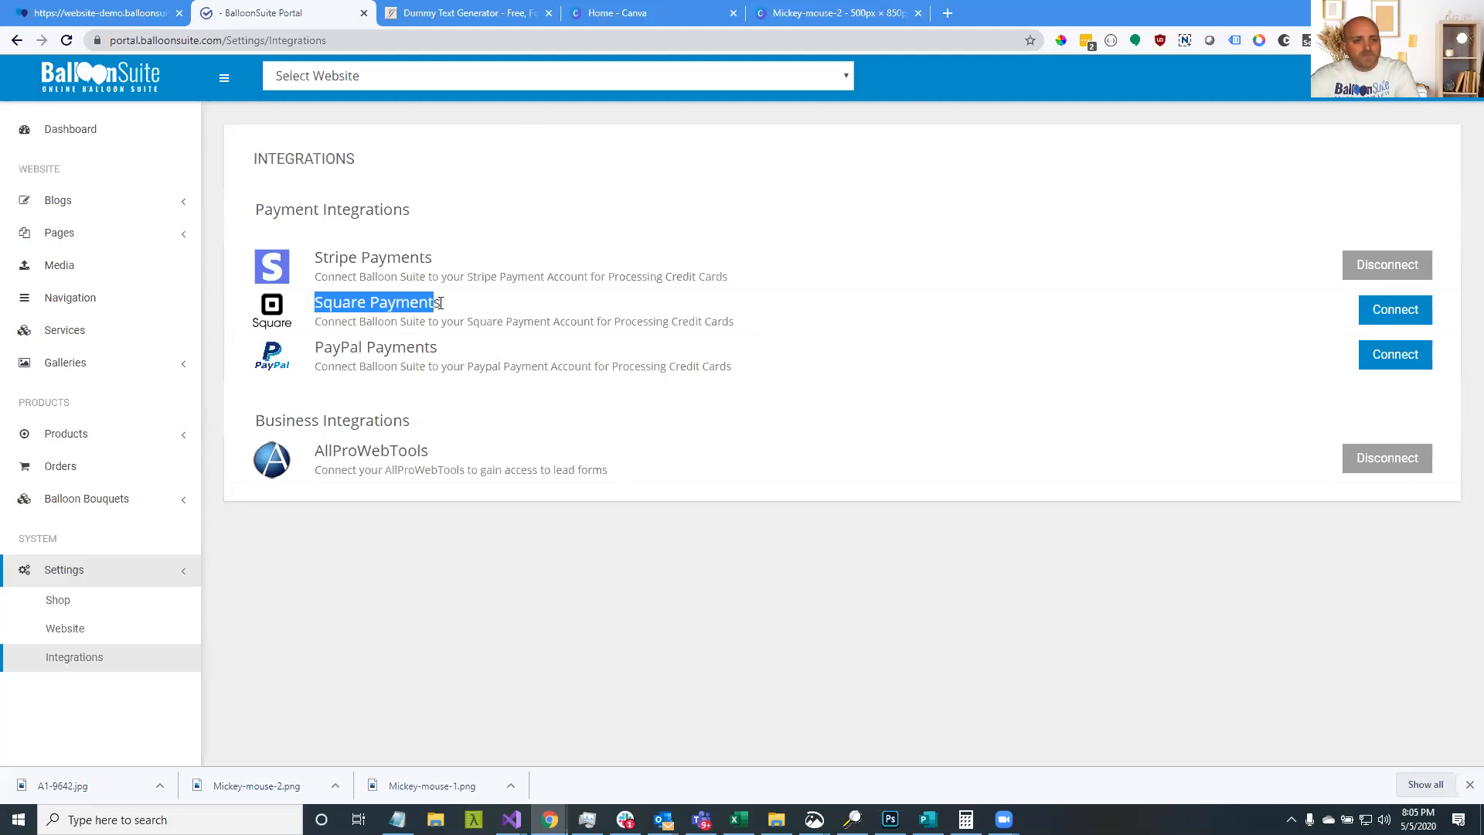
click(443, 307)
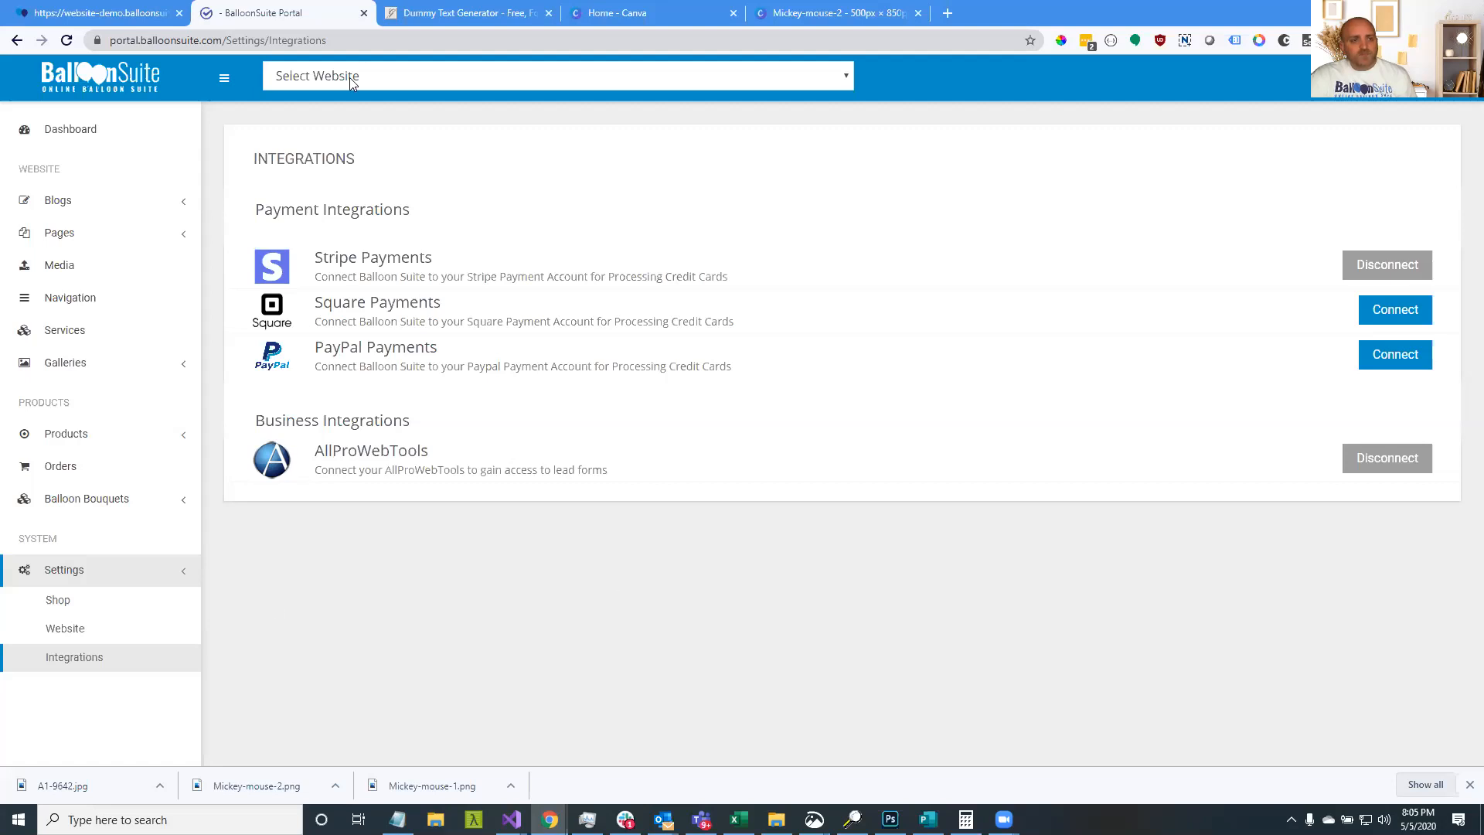
click(147, 11)
click(238, 11)
click(86, 144)
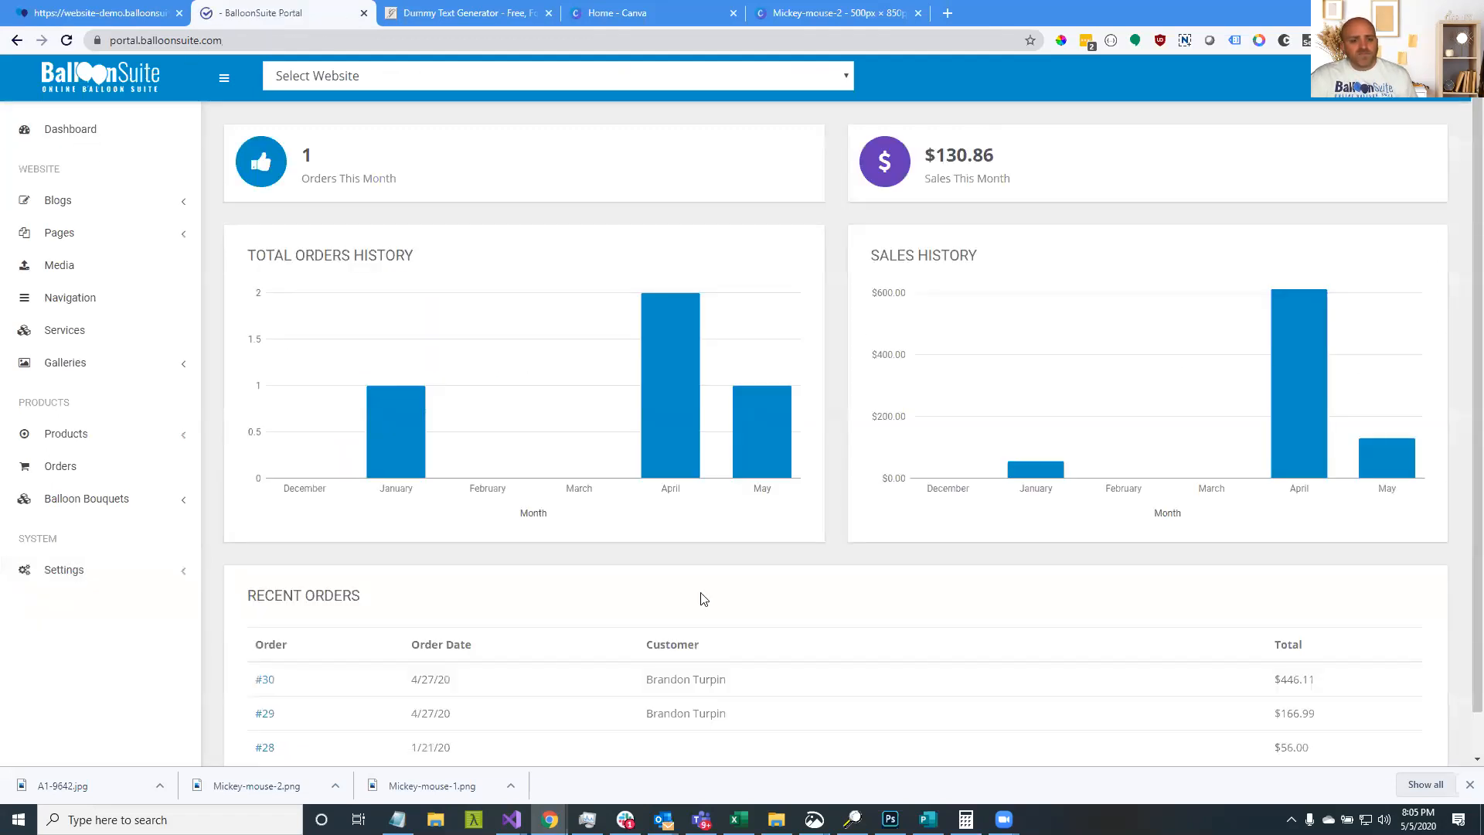
In Orders, check order 31's 5/6/20 date, customer and $130.86 total, then open it
scroll(701, 599, down, 1)
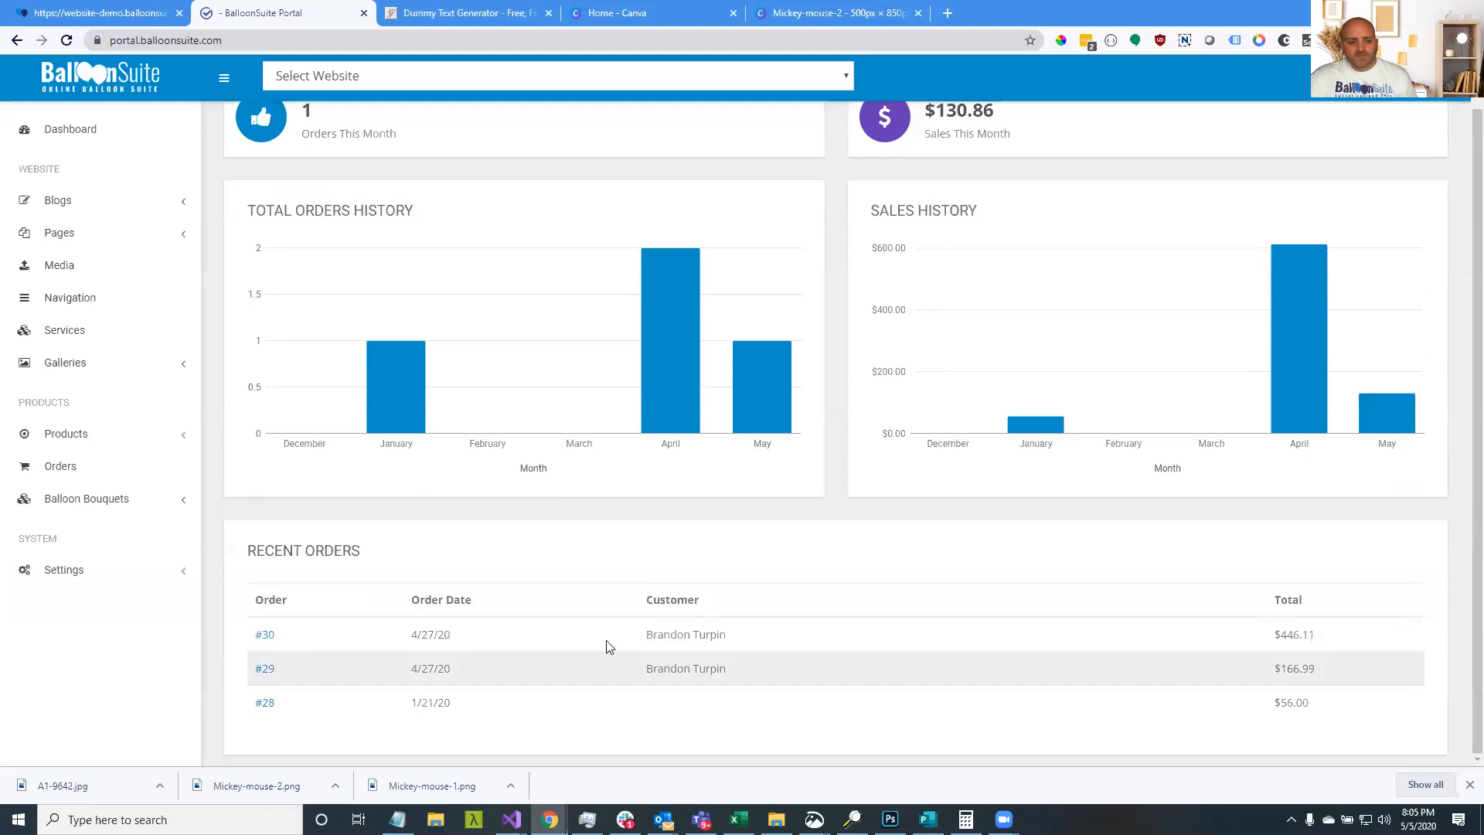
click(85, 469)
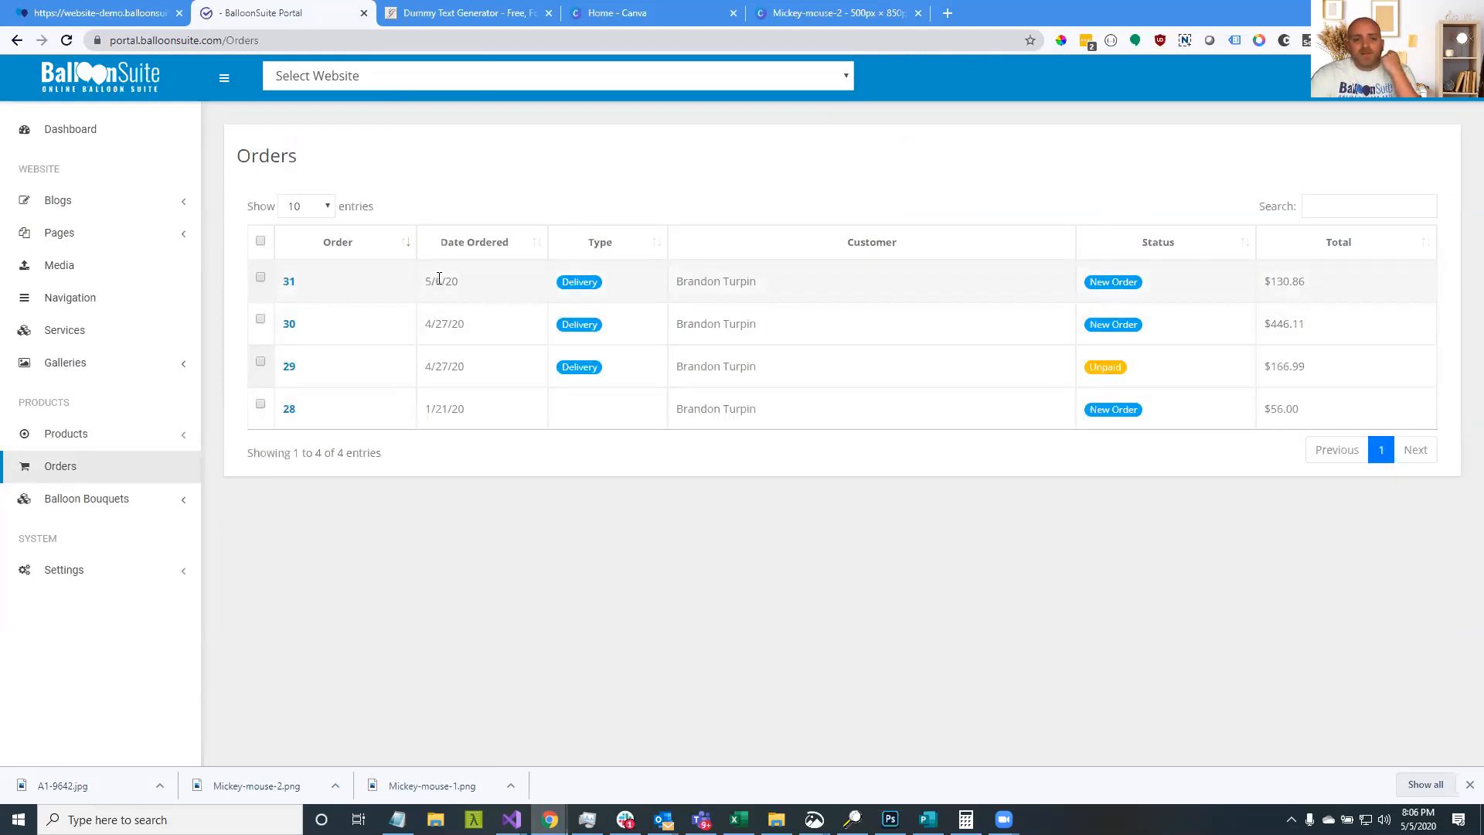
click(488, 282)
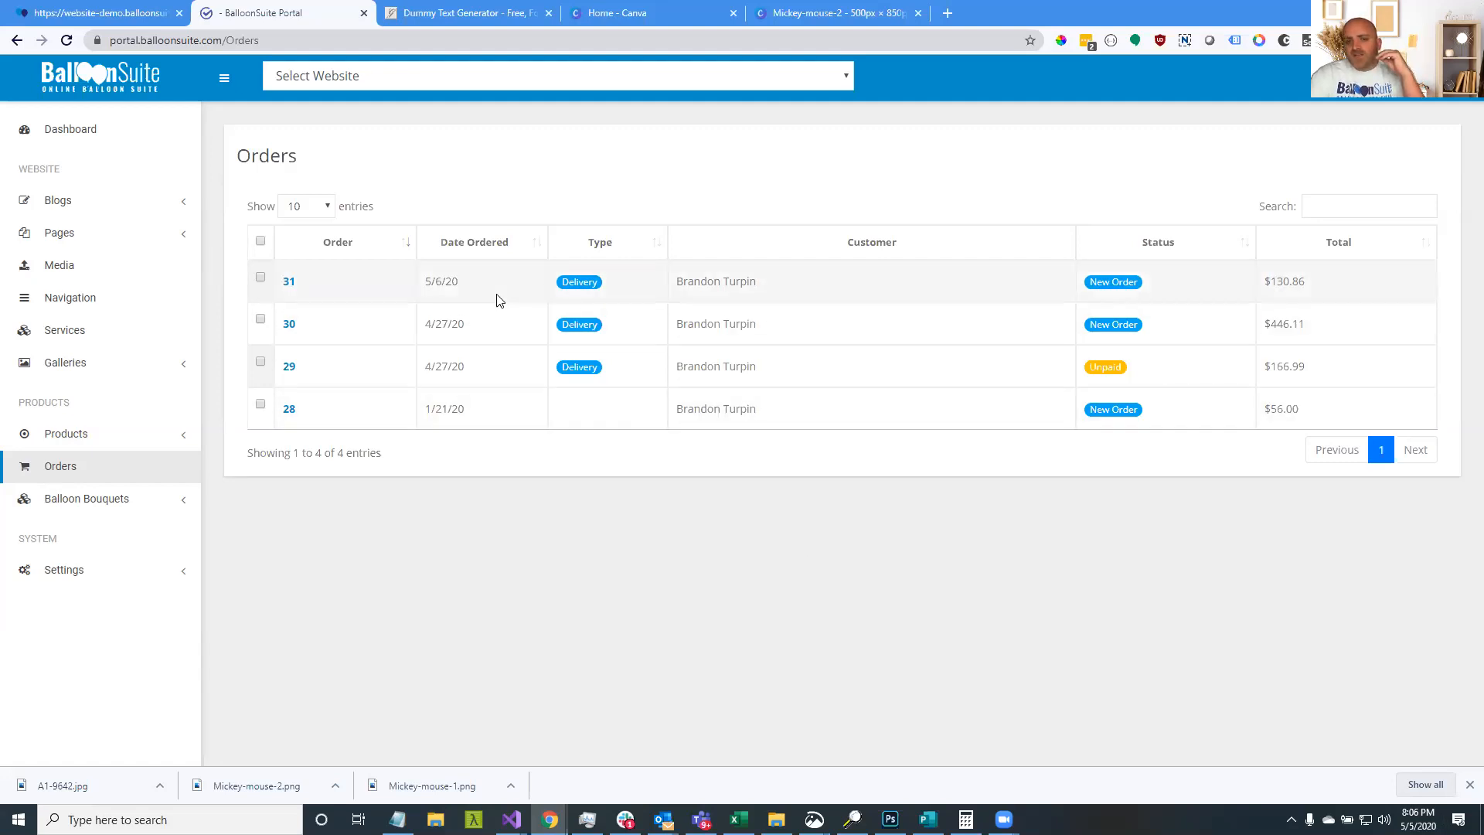
drag(489, 284, 420, 280)
click(433, 281)
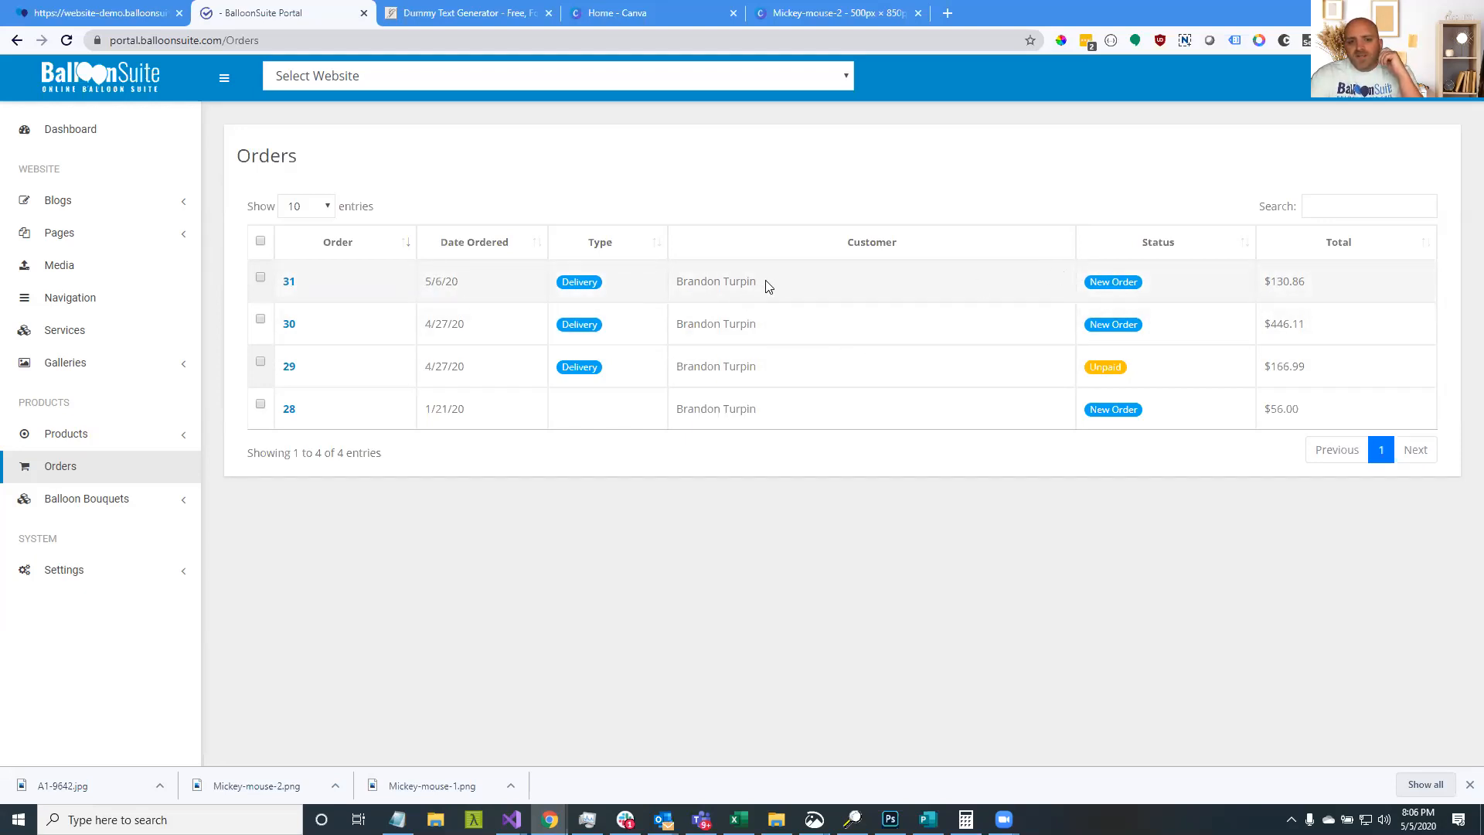
drag(768, 285, 683, 281)
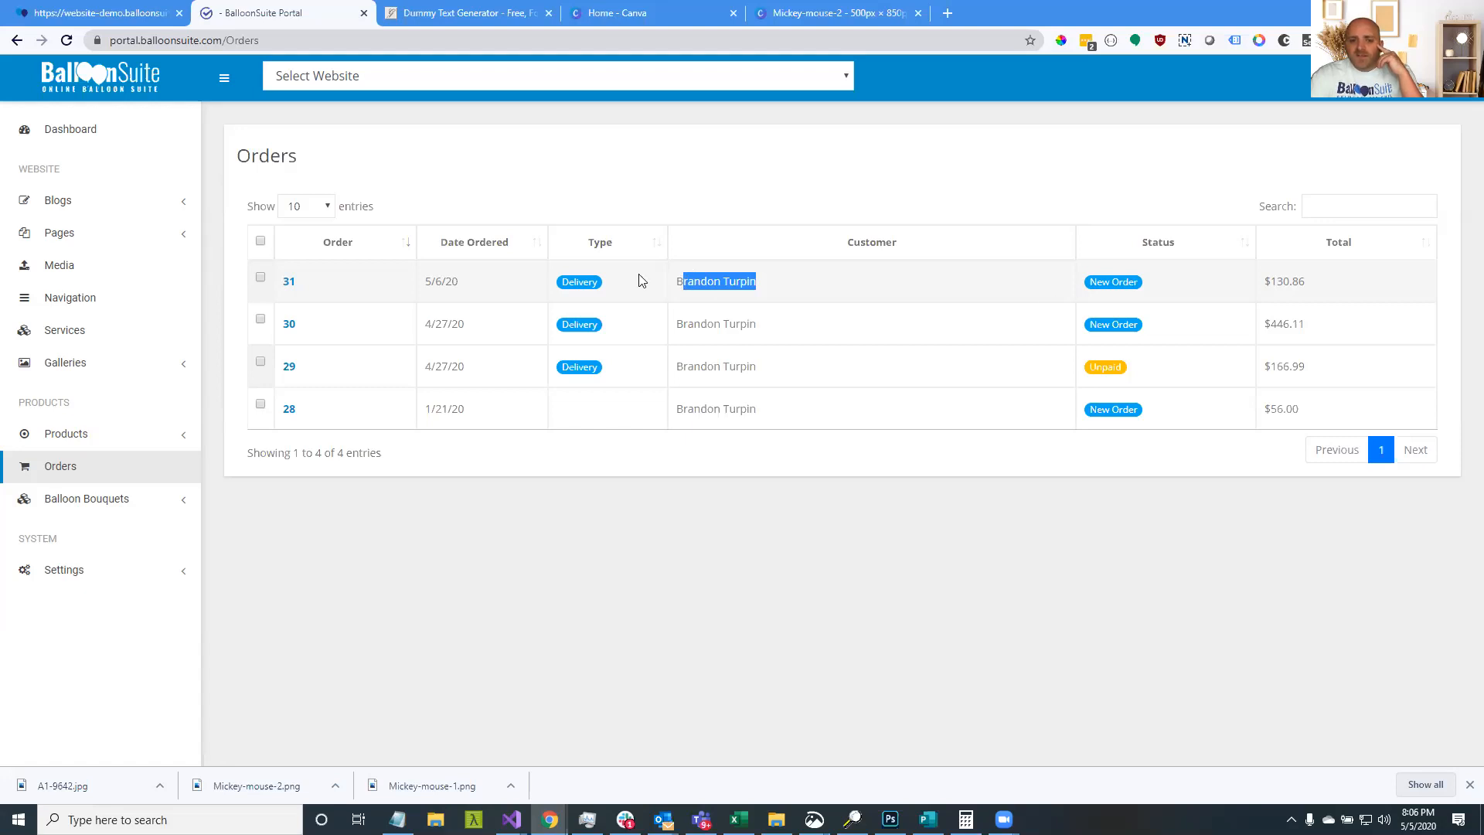
click(547, 281)
drag(1351, 292, 1231, 292)
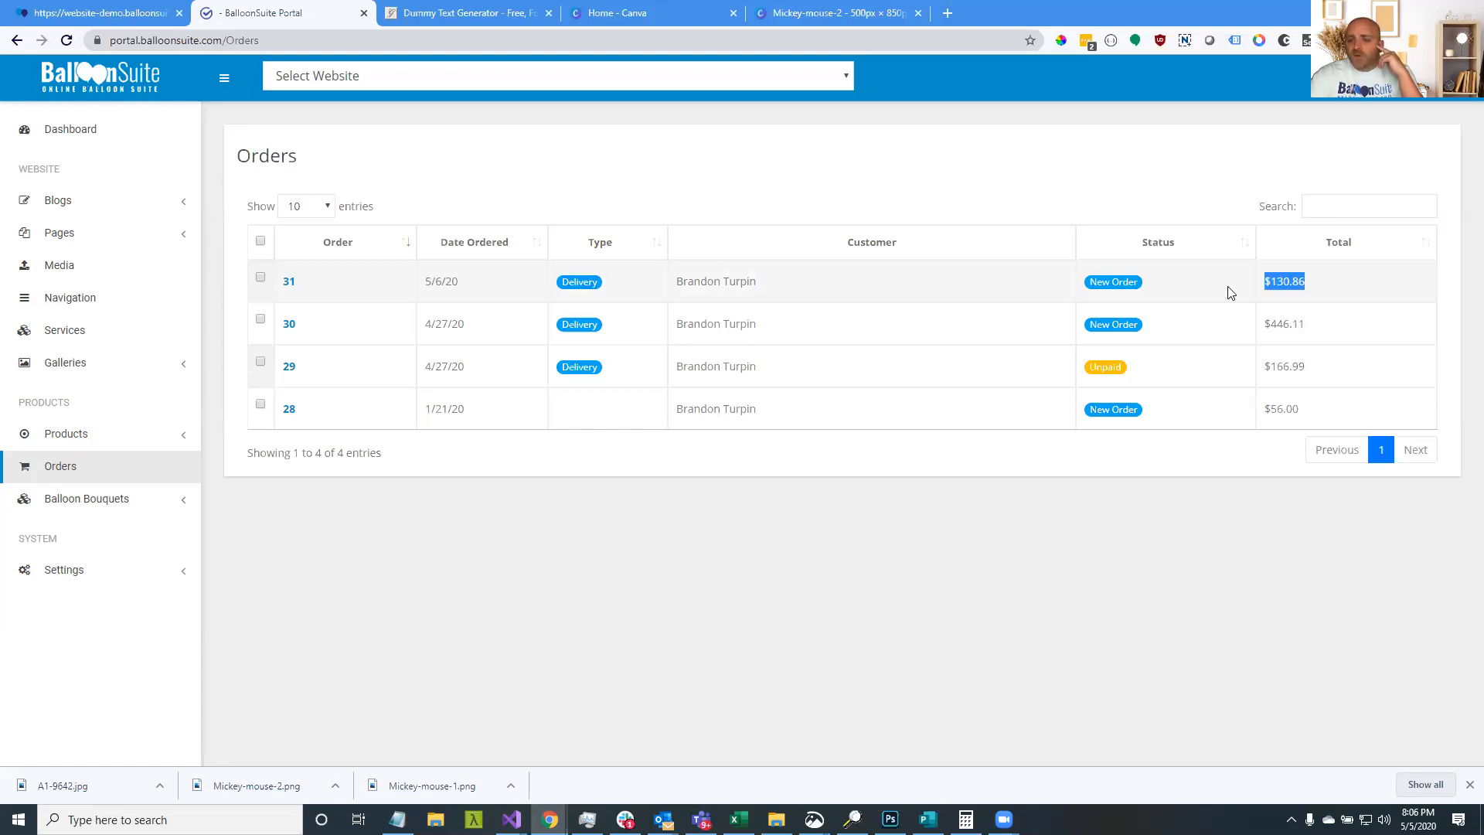
click(294, 283)
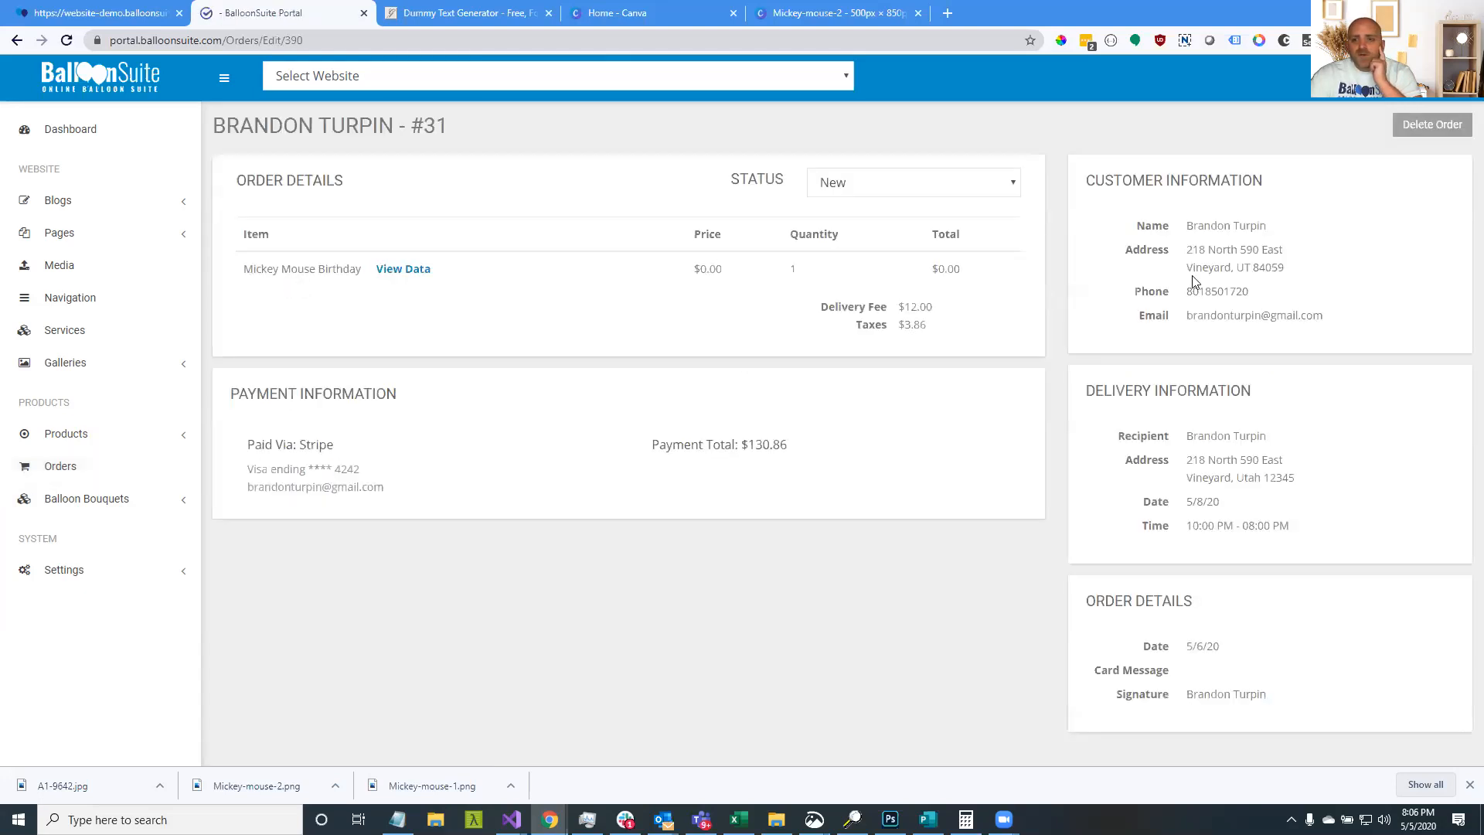
Review order 31's customer contact, delivery details, order date and card message
drag(1133, 225, 1174, 317)
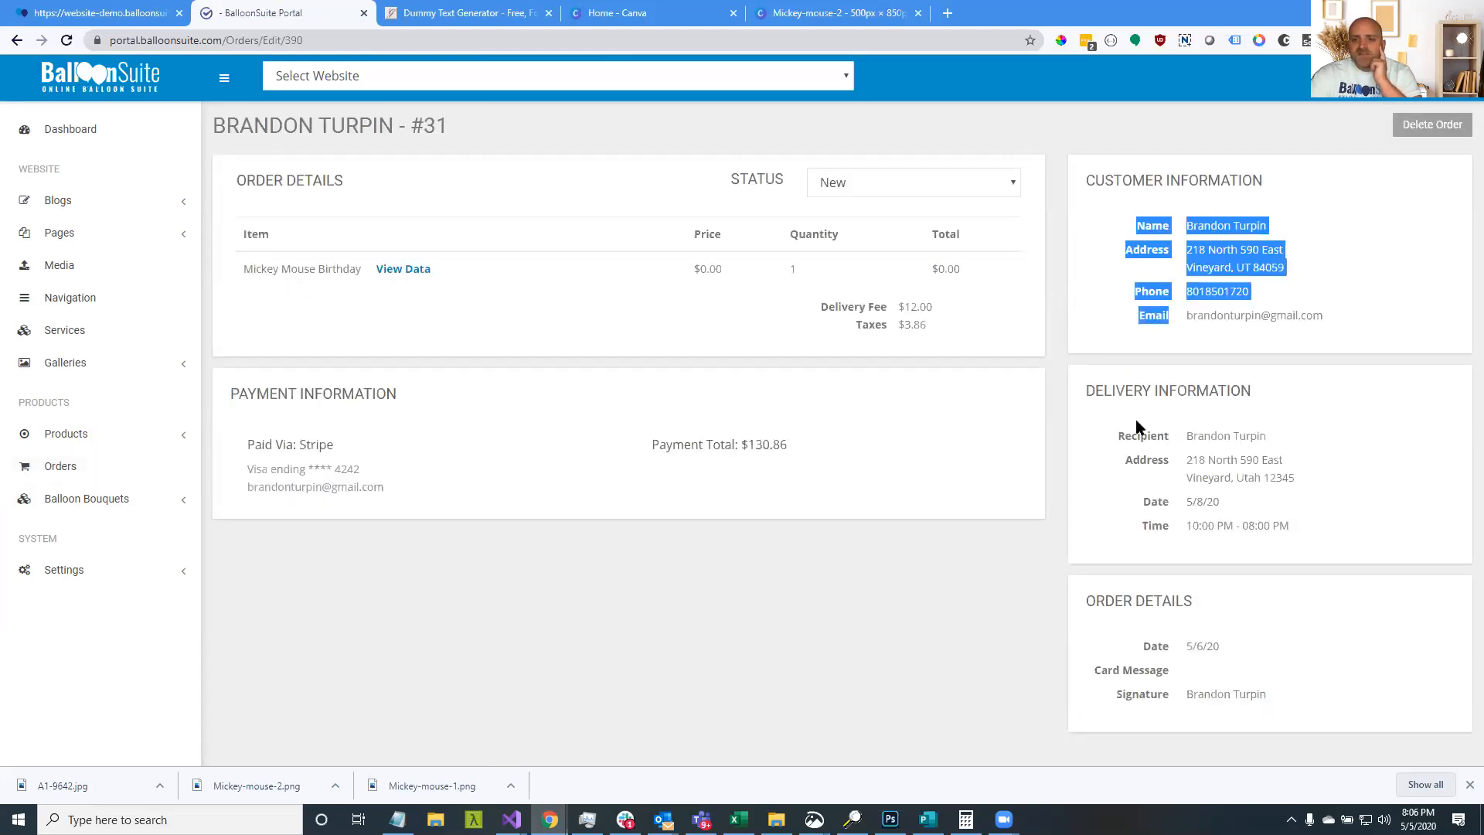
drag(1155, 440, 1302, 533)
click(1320, 508)
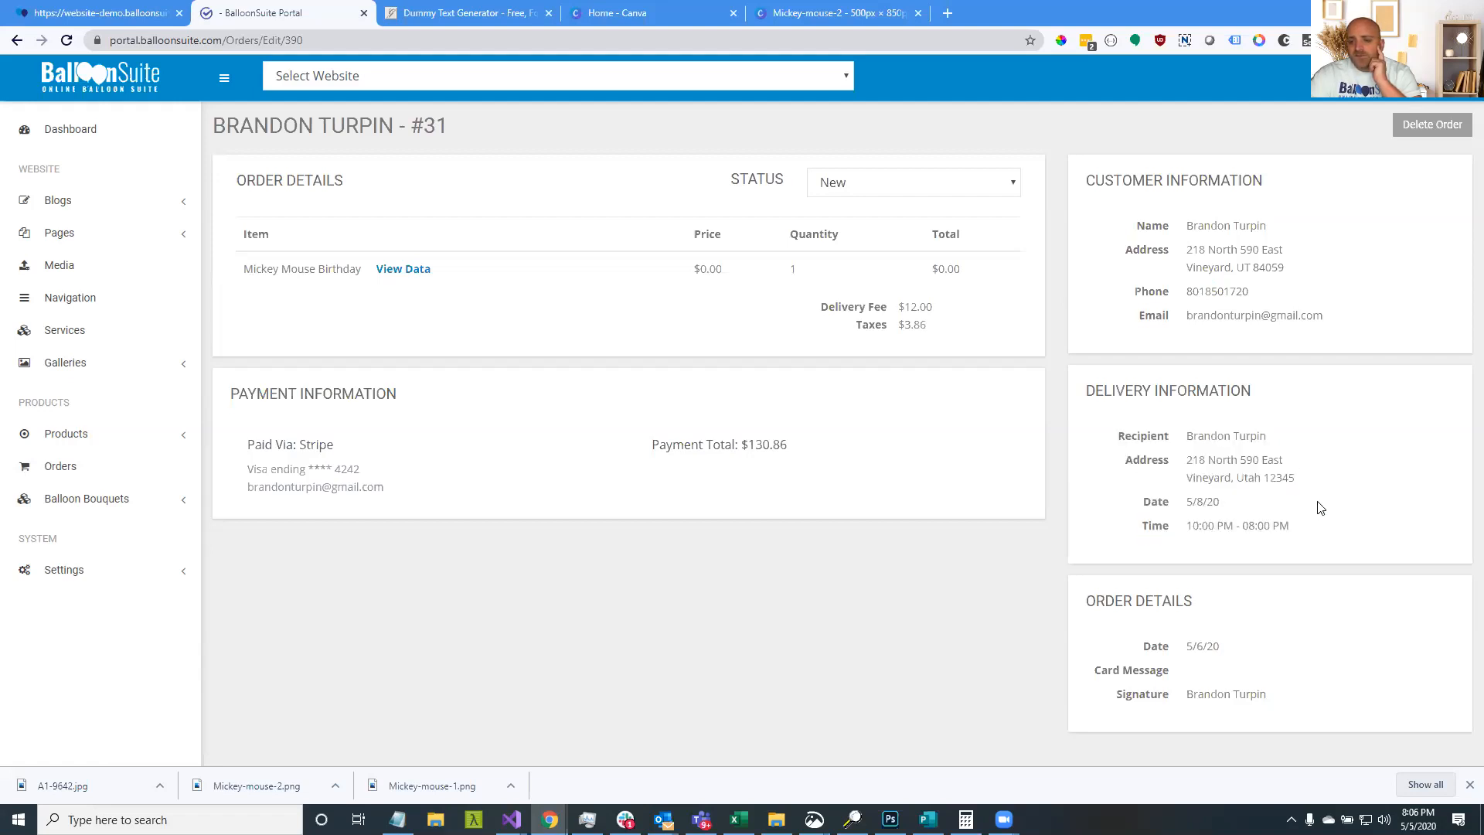
drag(1107, 439, 1297, 495)
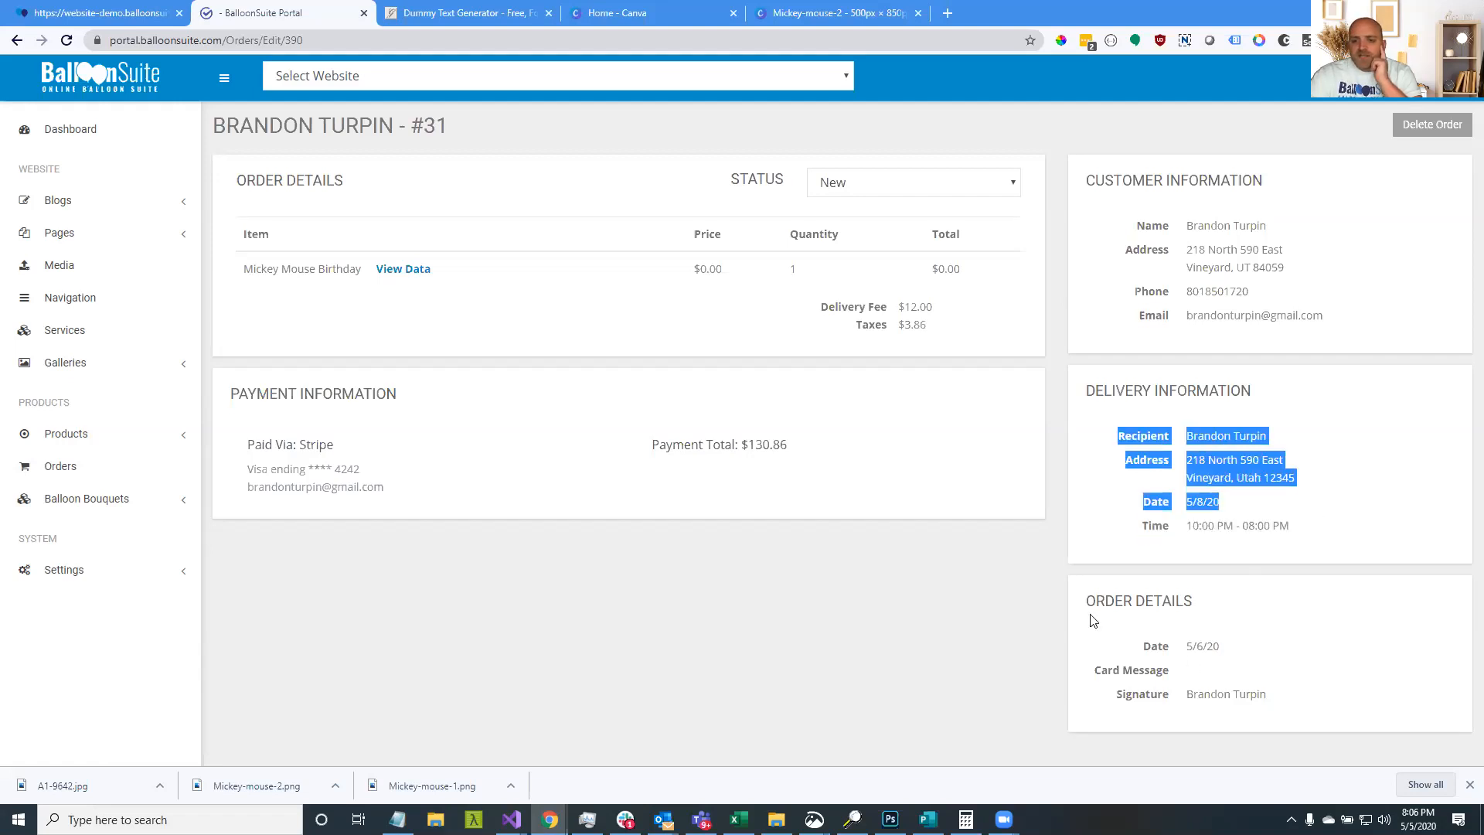
drag(1145, 650, 1193, 674)
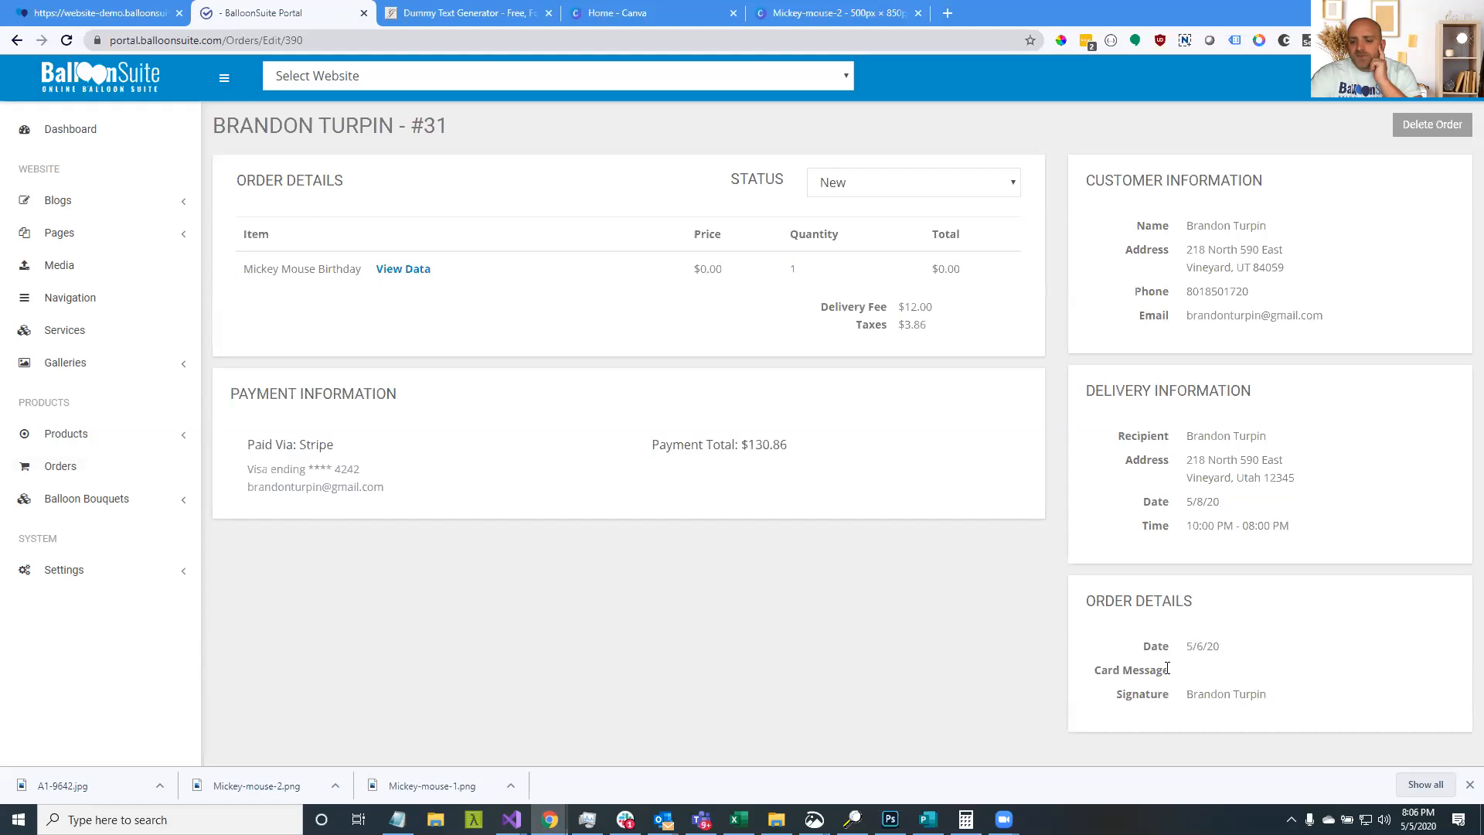
drag(1103, 670, 1232, 694)
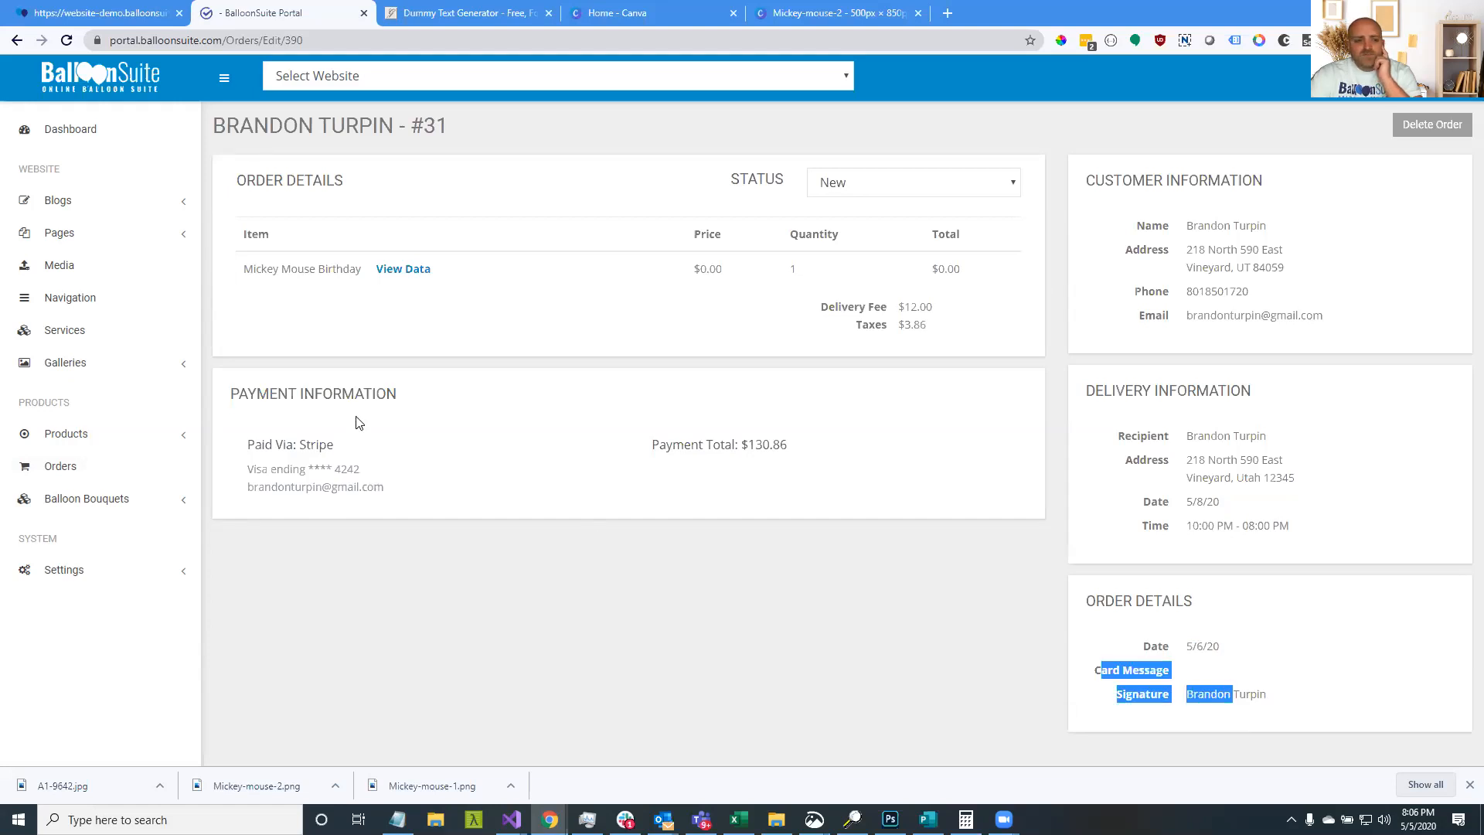
View the bouquet options and payment total, reopen order 31, and show its status choices
click(404, 269)
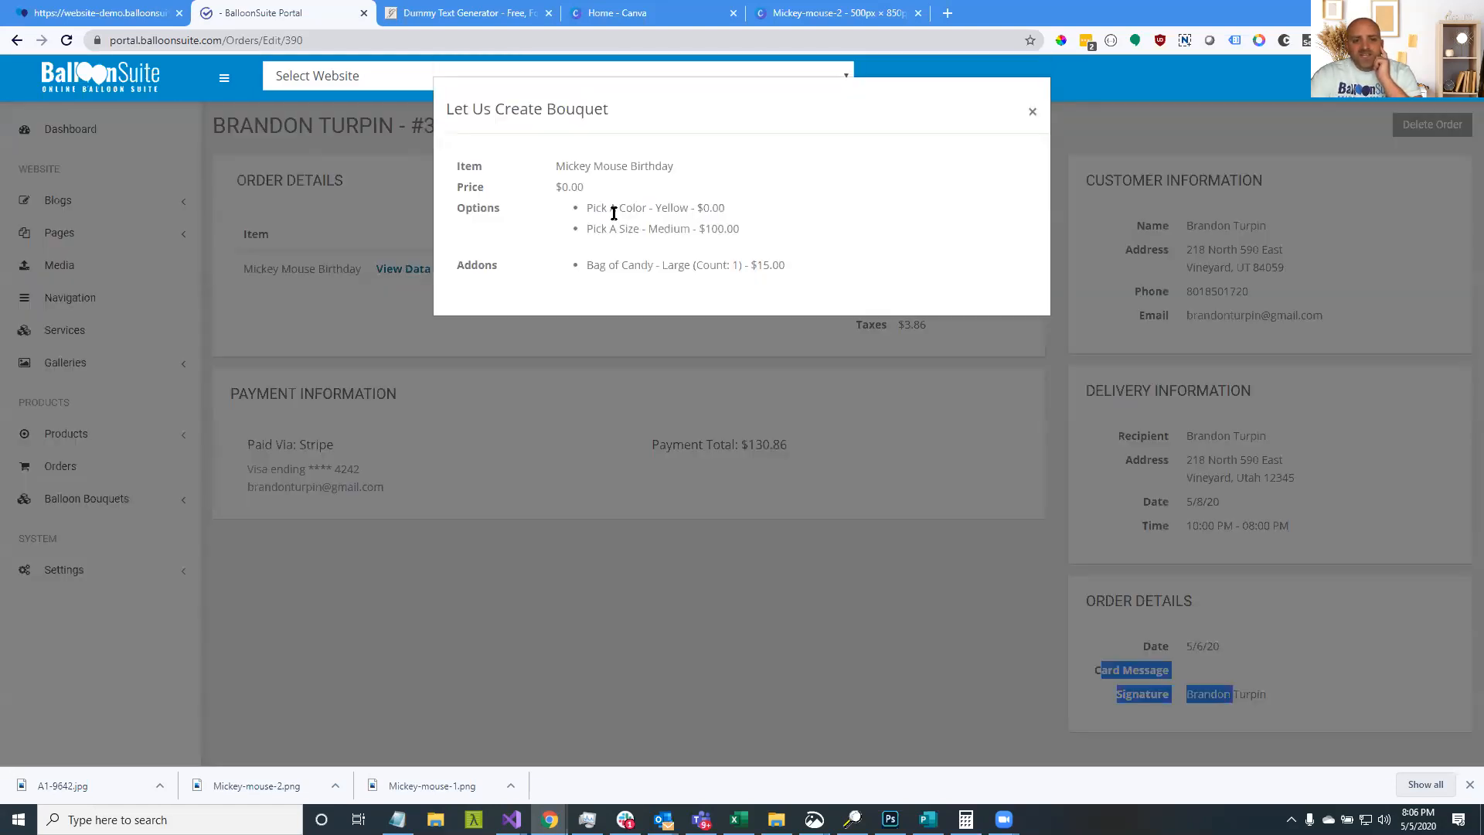
mouse_move(565, 167)
mouse_down()
mouse_move(652, 170)
mouse_move(614, 207)
mouse_move(682, 209)
mouse_move(693, 230)
mouse_up()
drag(591, 267, 617, 339)
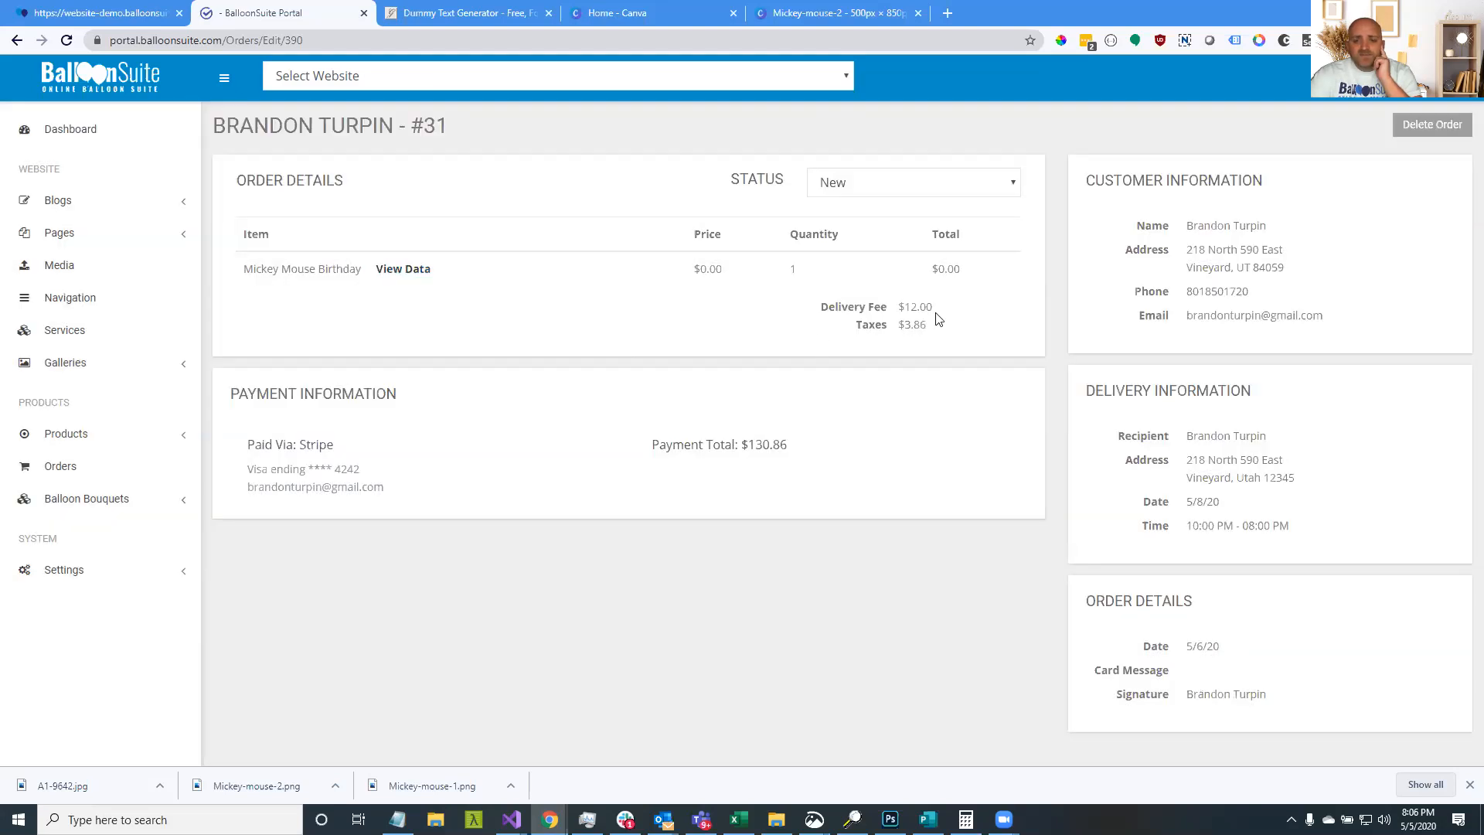
drag(738, 445, 240, 475)
click(103, 479)
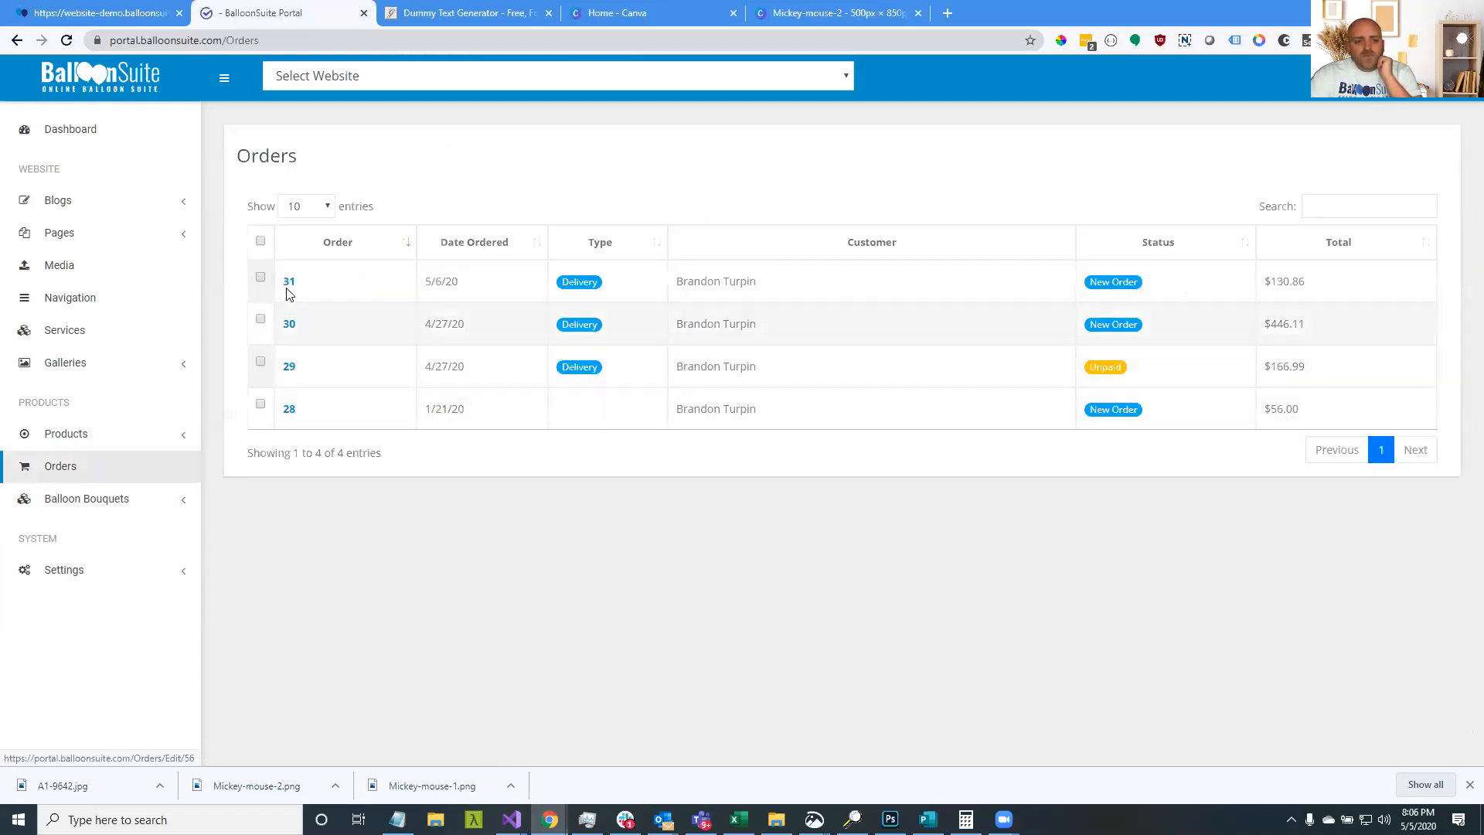
click(288, 283)
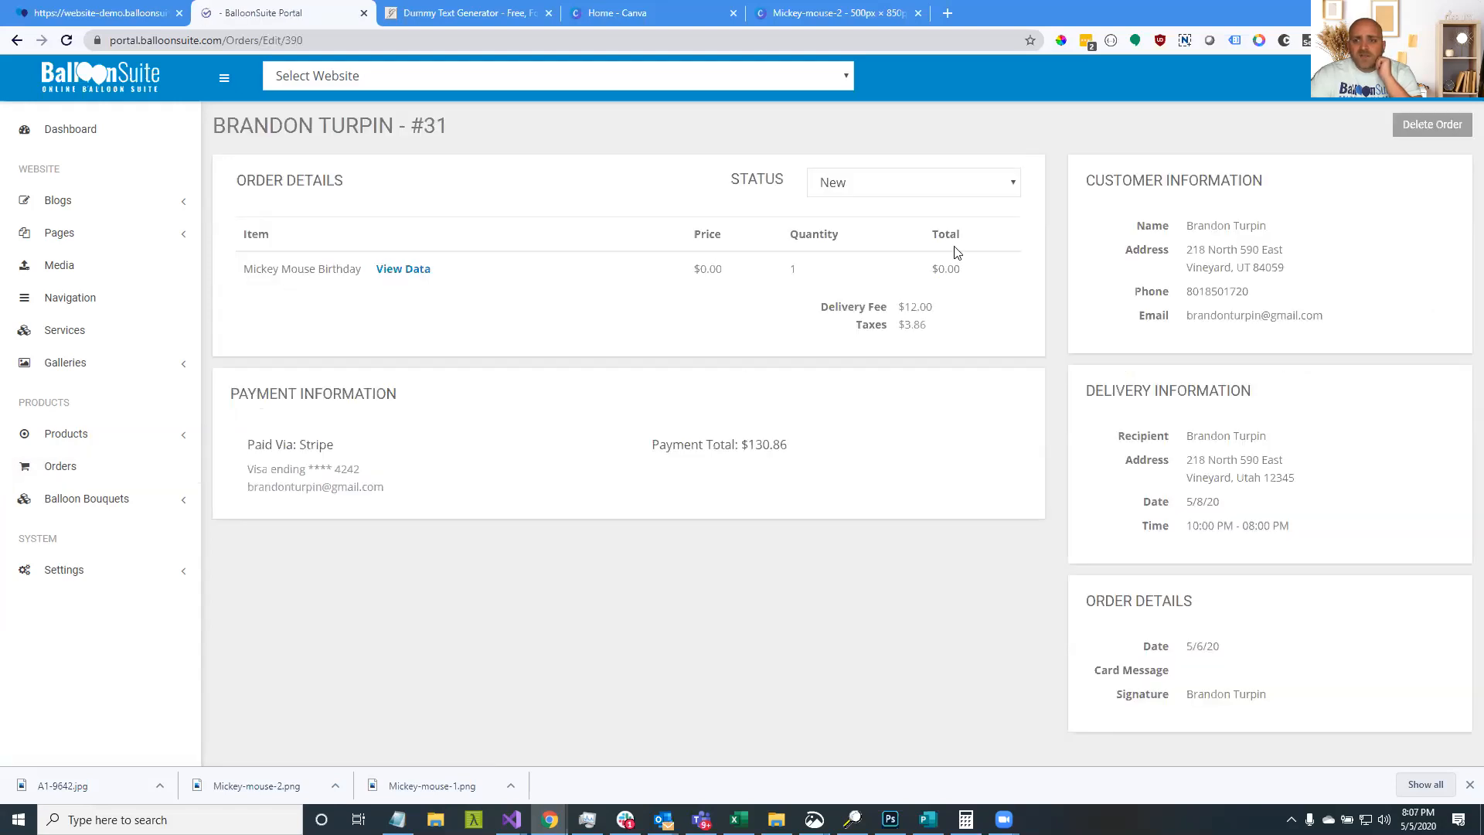
click(973, 182)
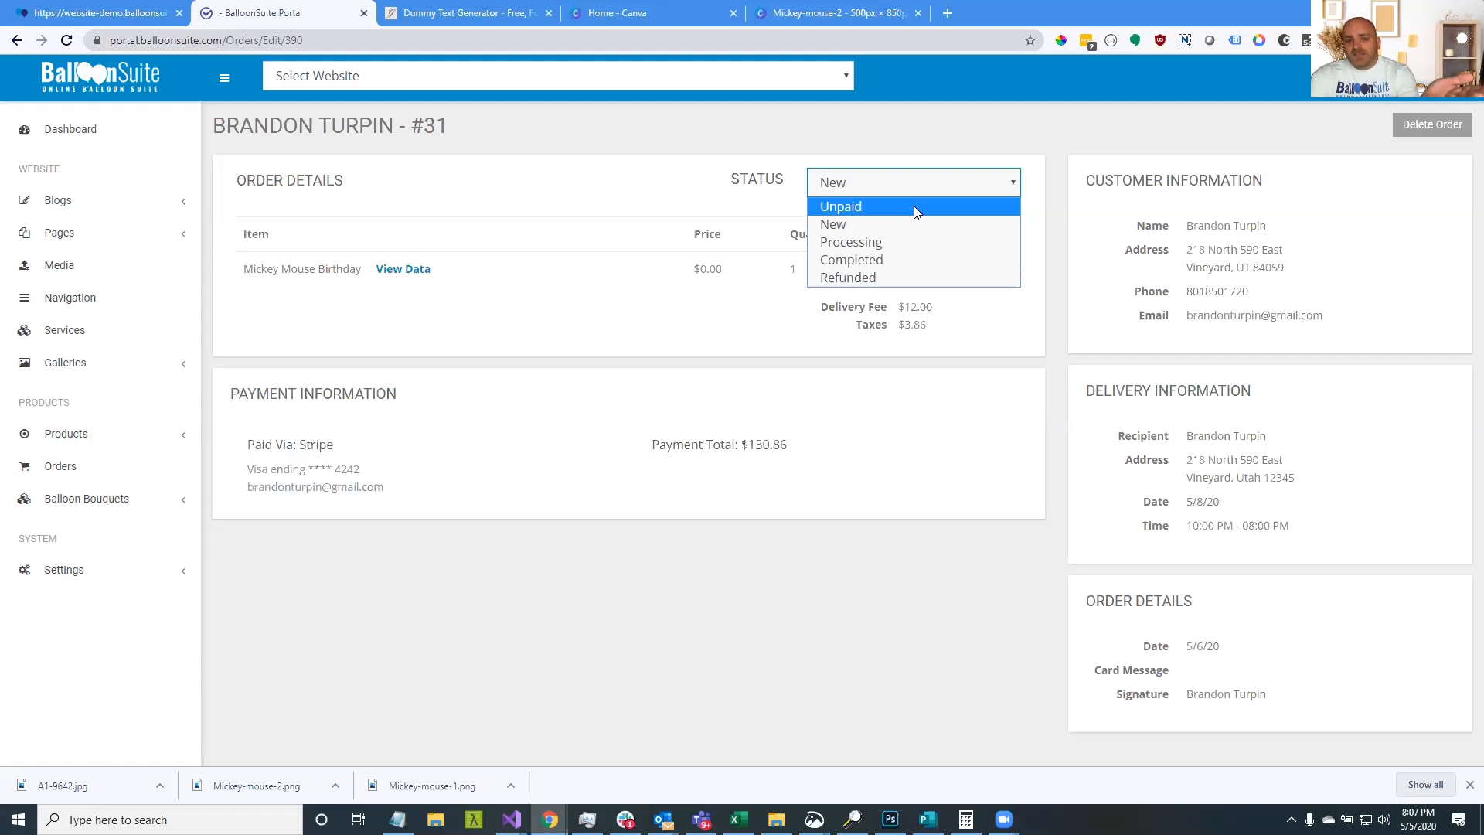
Change order 31's status from Unpaid through New and Processing to Completed
click(913, 206)
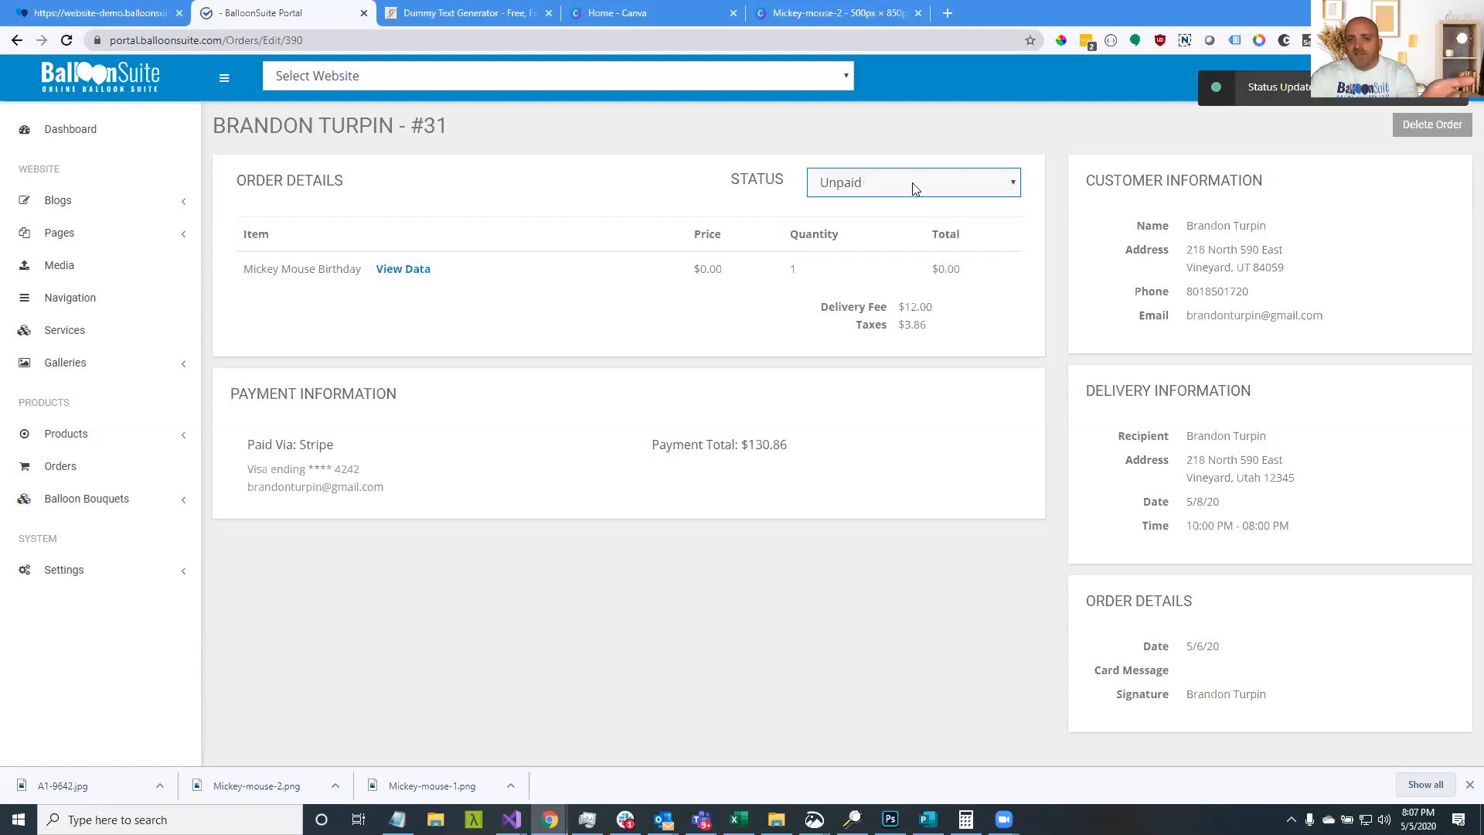
click(914, 189)
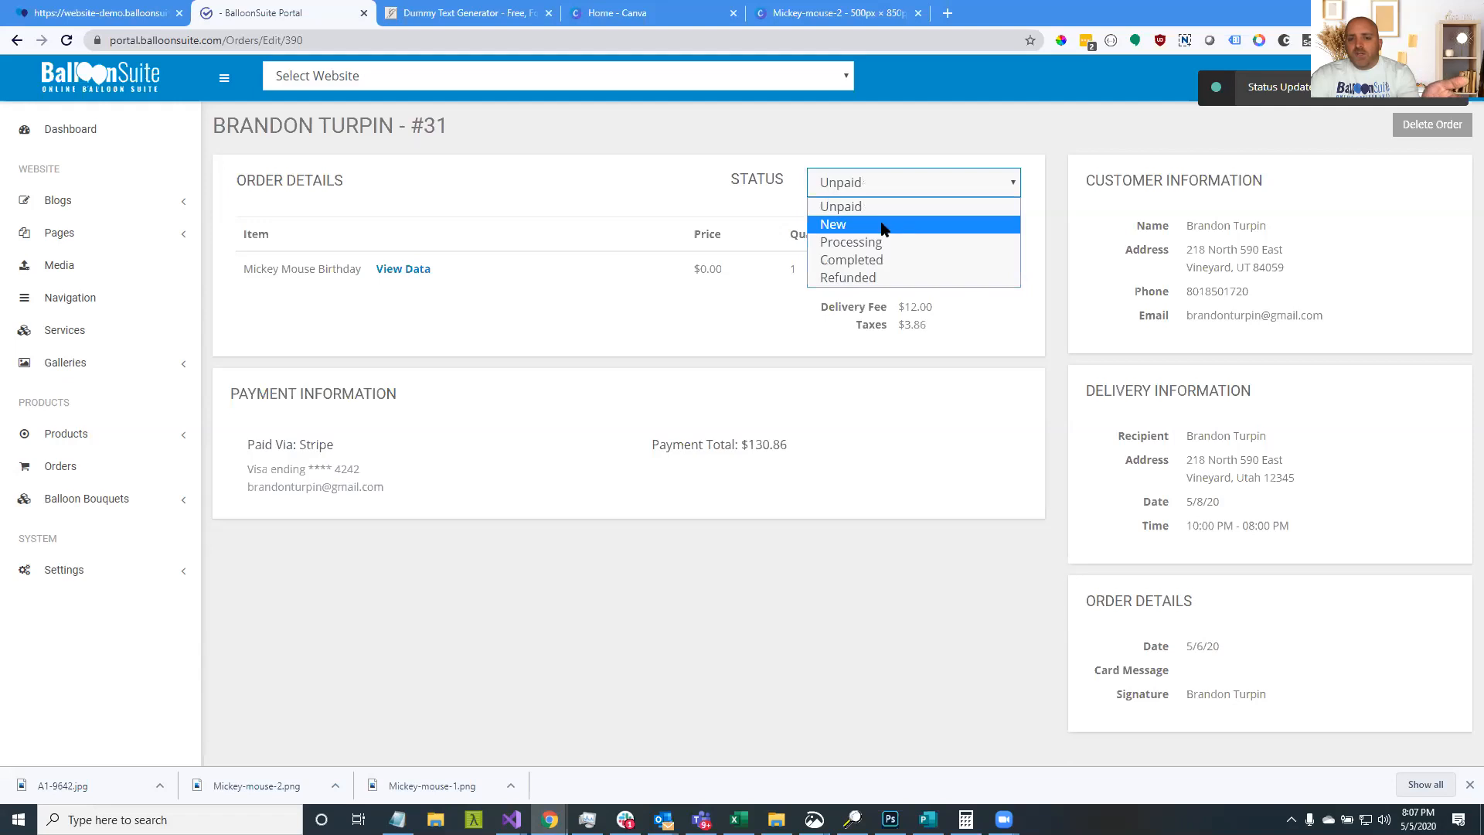
click(882, 223)
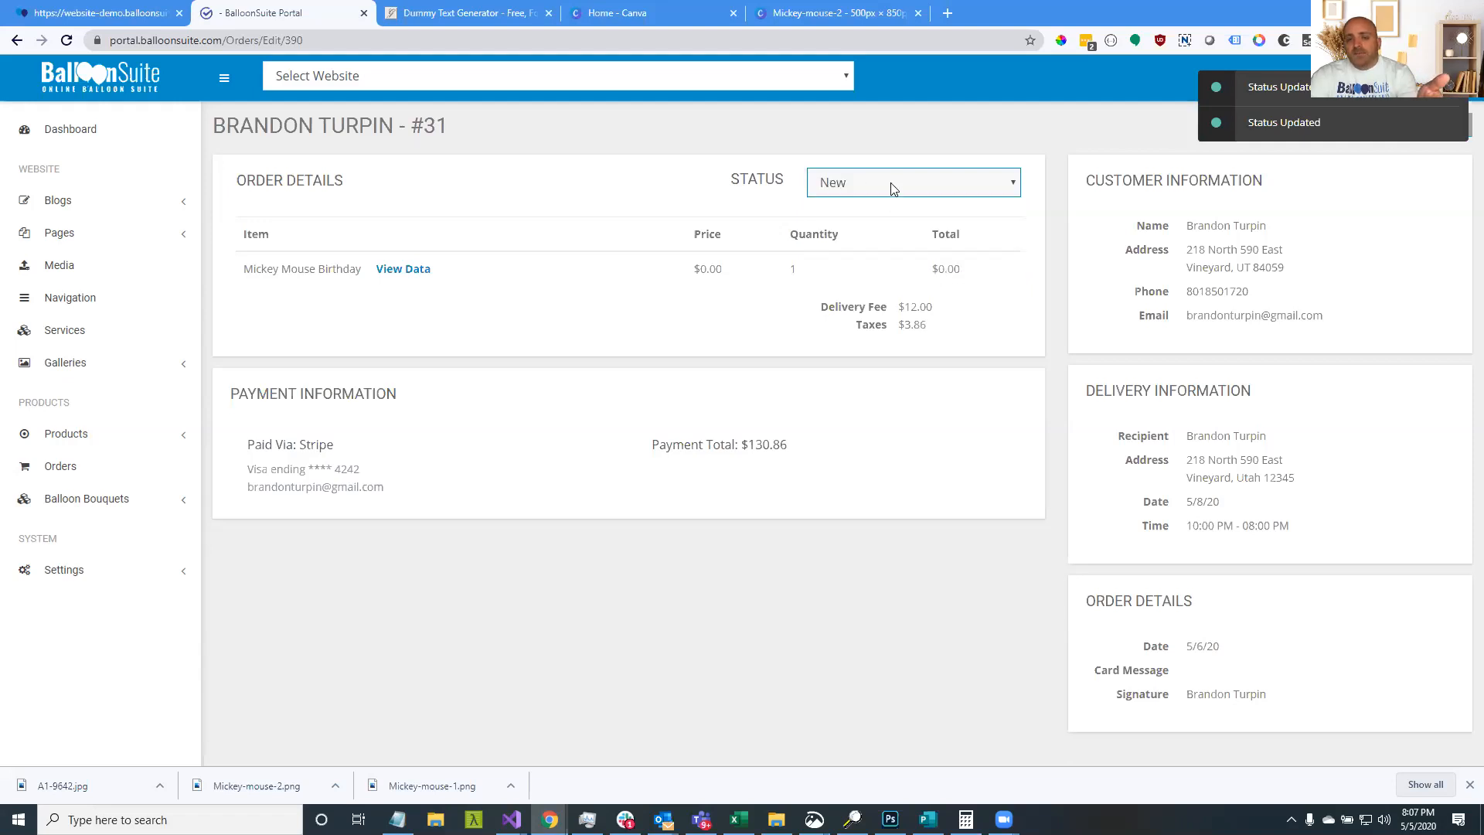
click(893, 188)
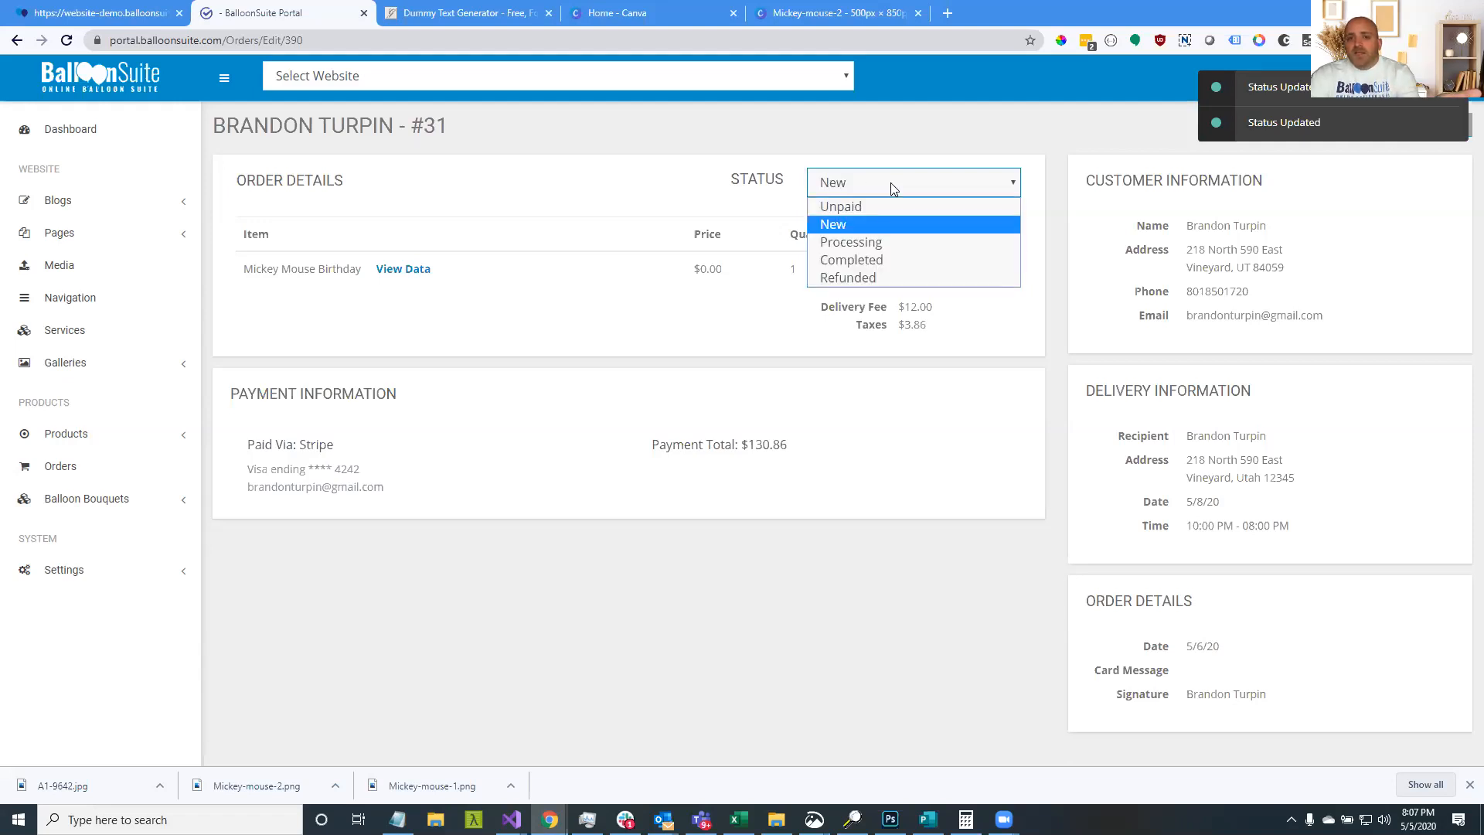
click(897, 242)
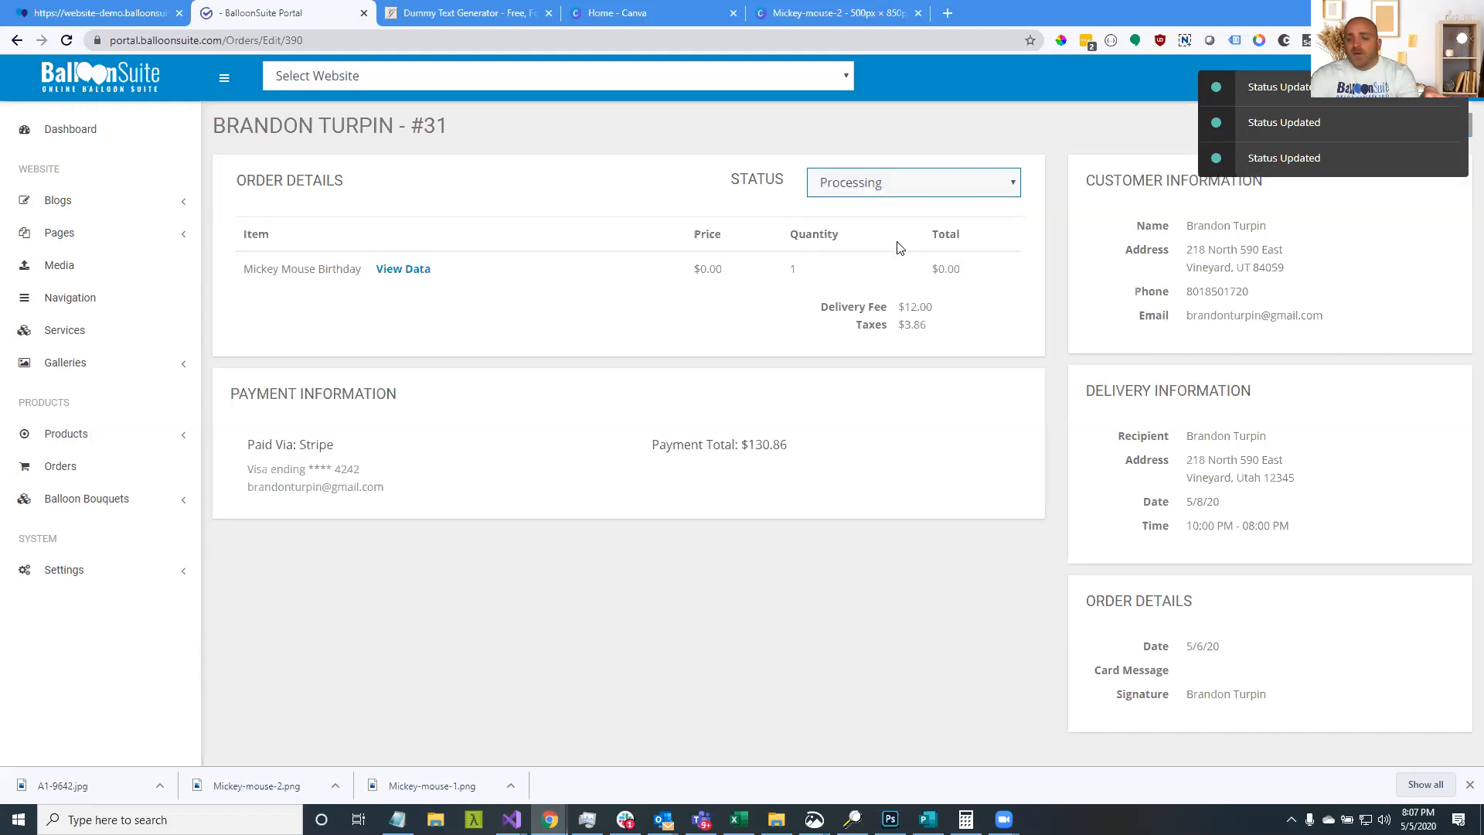
click(911, 191)
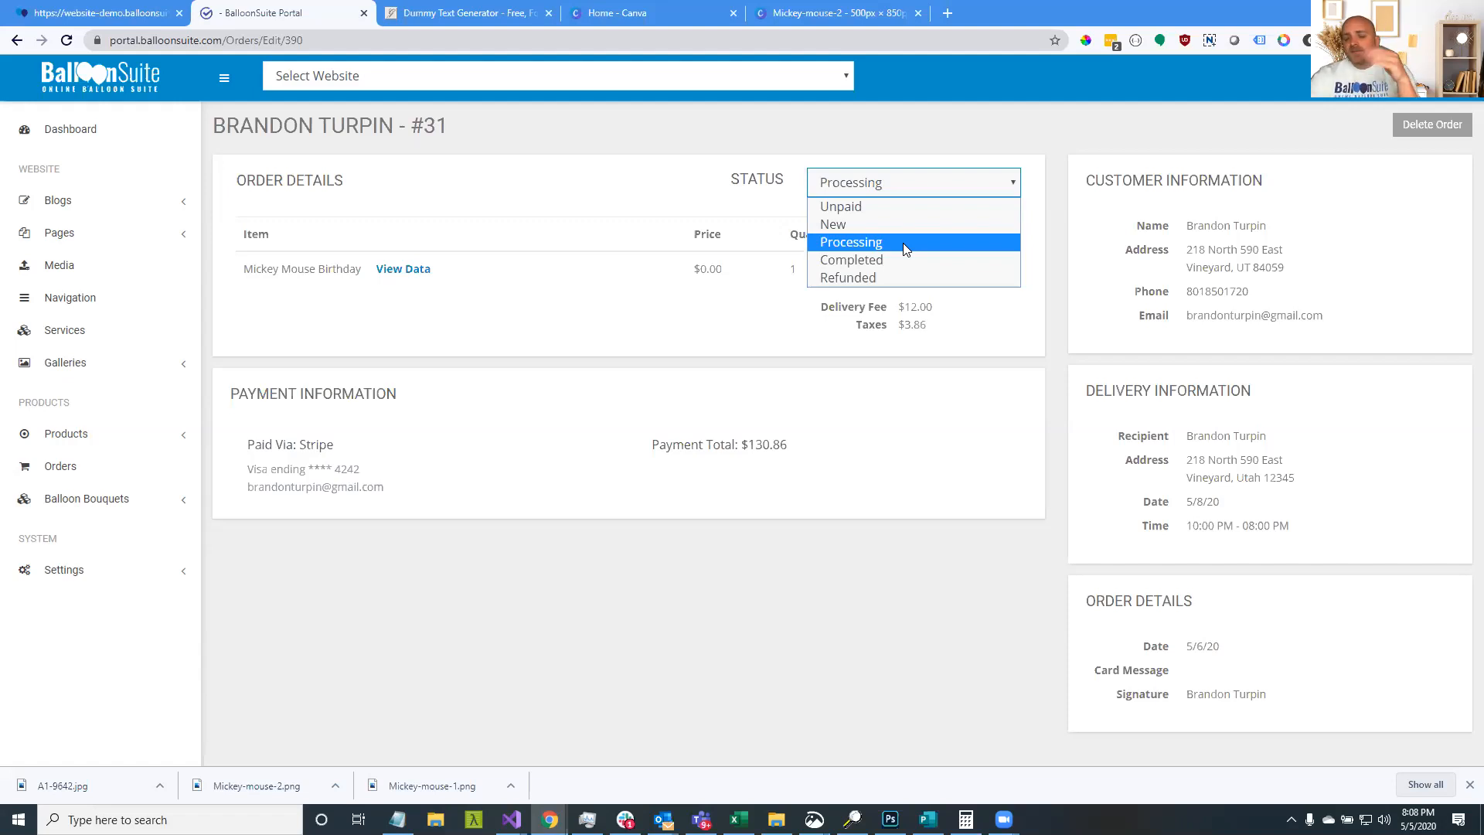
click(903, 242)
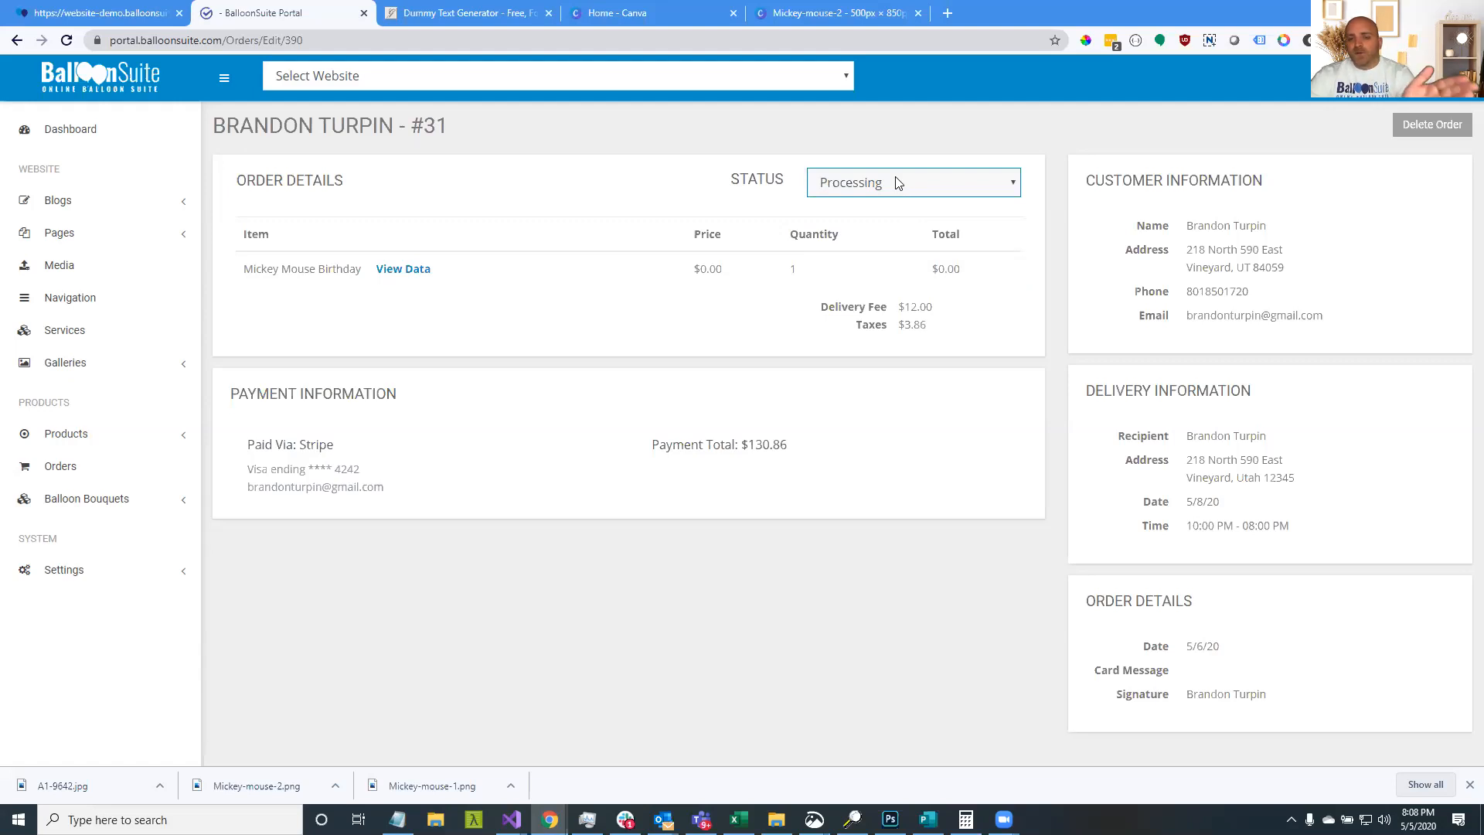
click(897, 182)
click(913, 257)
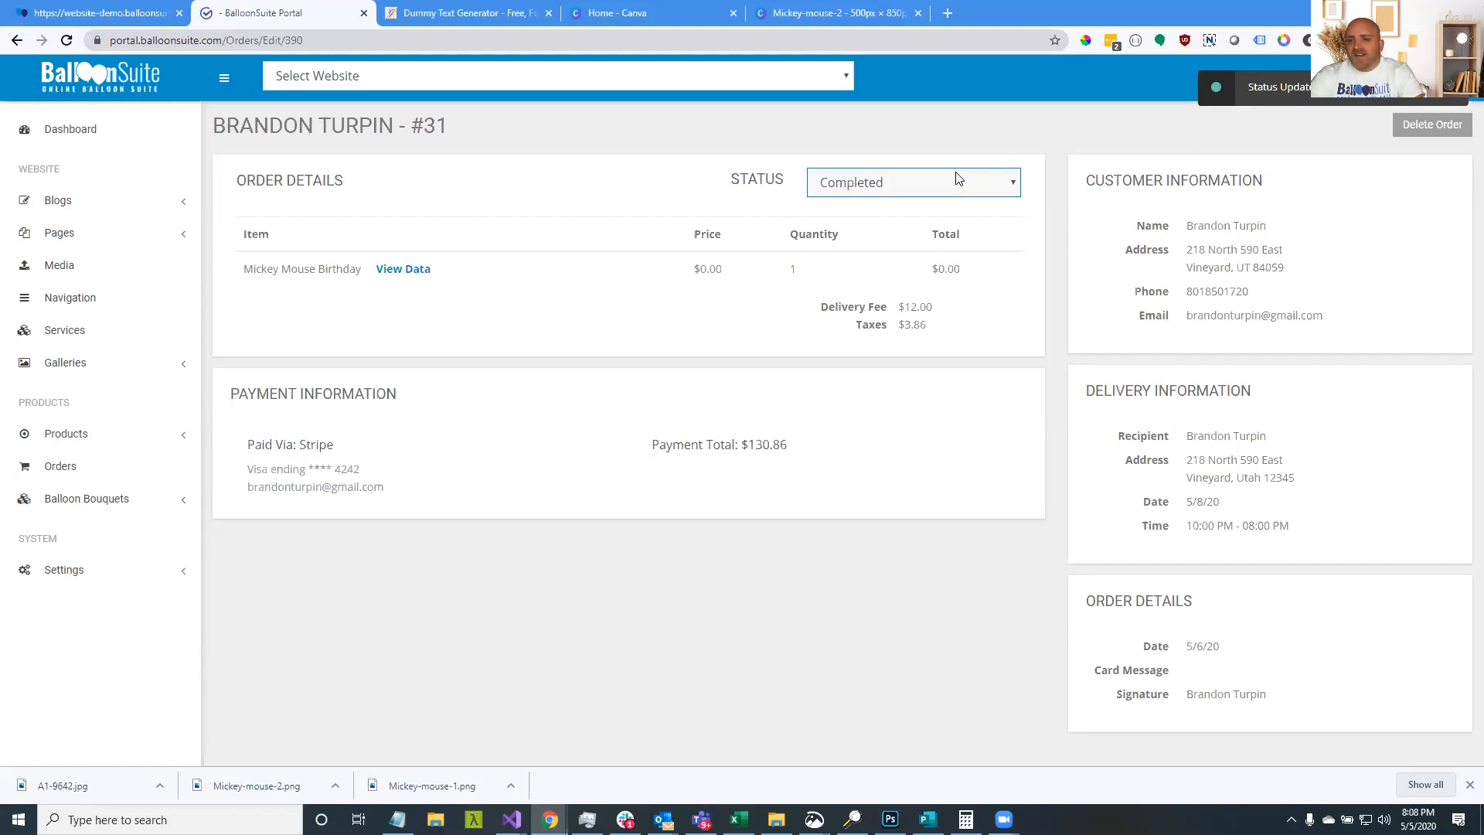
Return to the orders list and select order 31, now Completed at $130.86
click(712, 166)
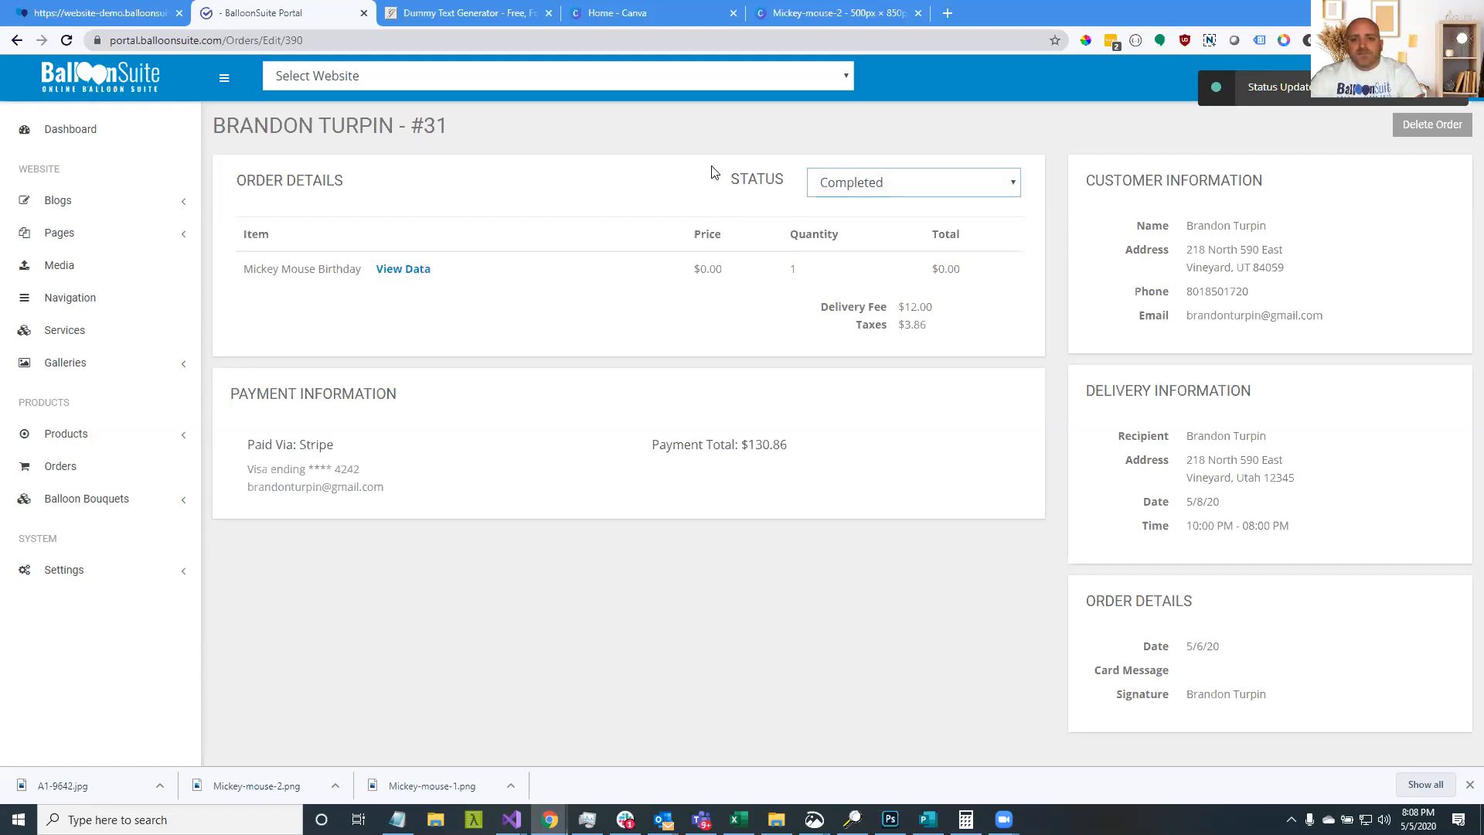
drag(749, 182, 811, 181)
click(93, 471)
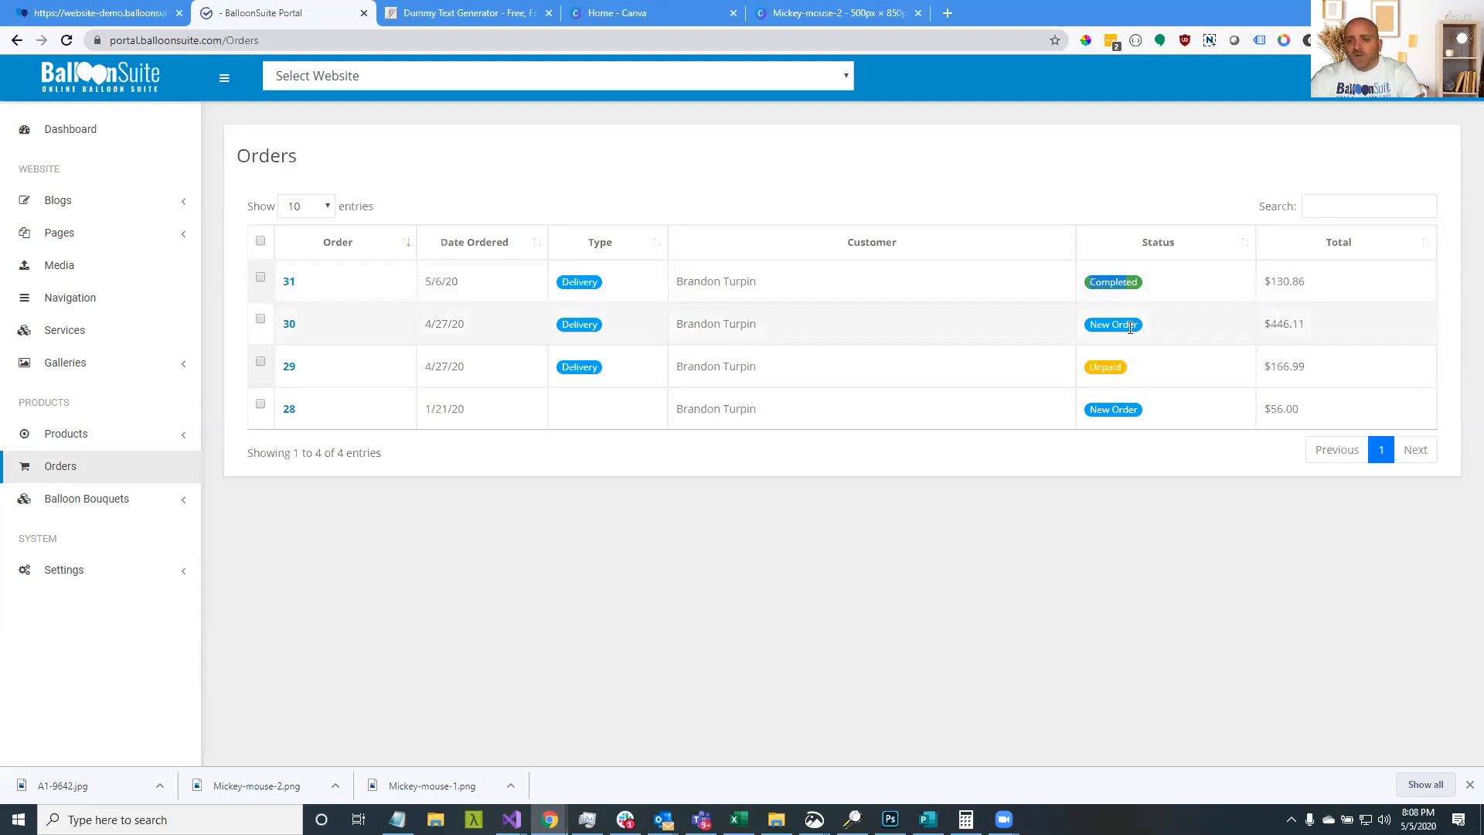
click(1152, 288)
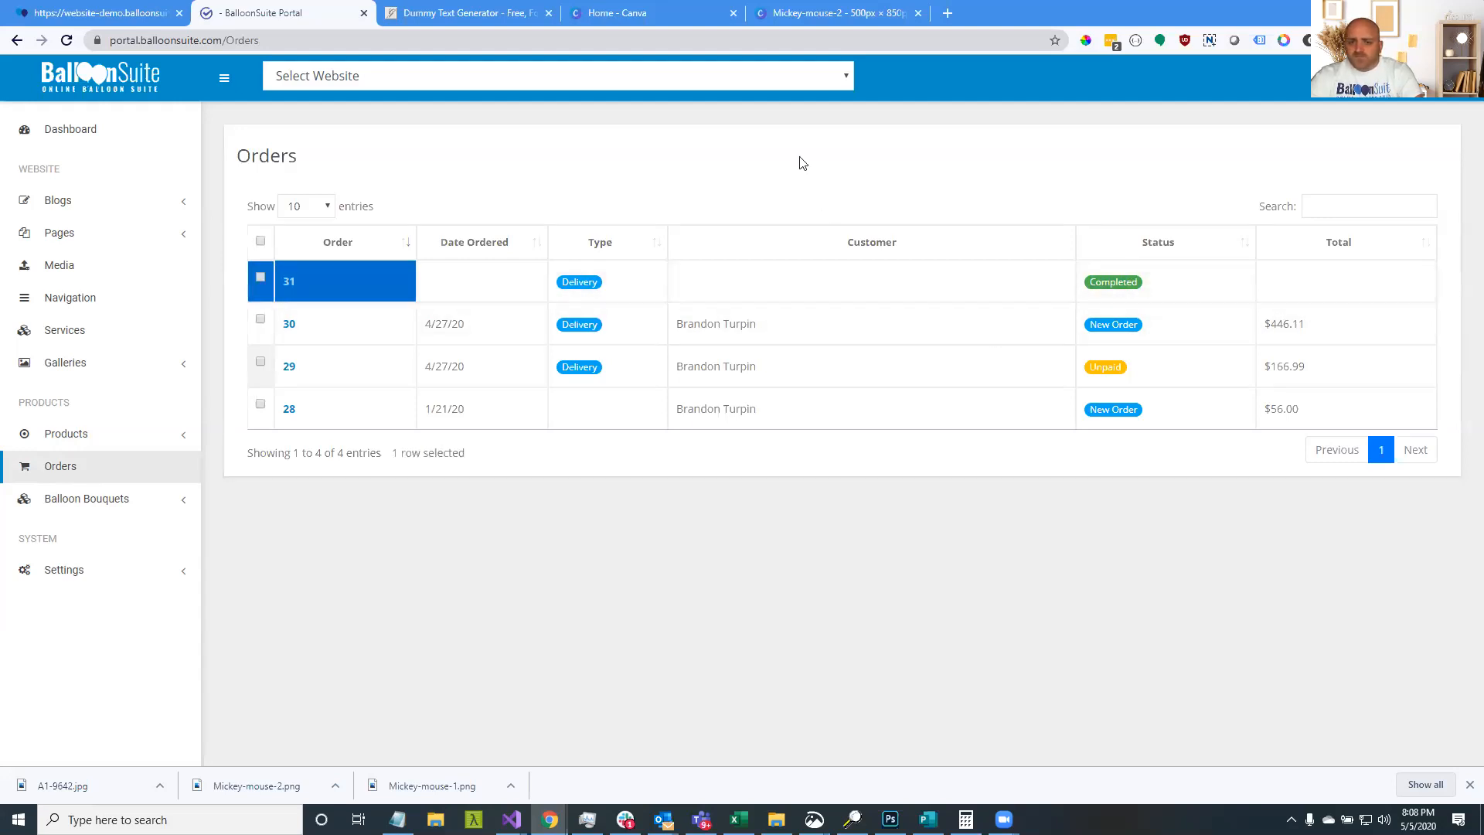
Sort the orders by status, reverse it, try sorting by total, then status again
drag(792, 282, 697, 211)
click(697, 206)
click(1157, 245)
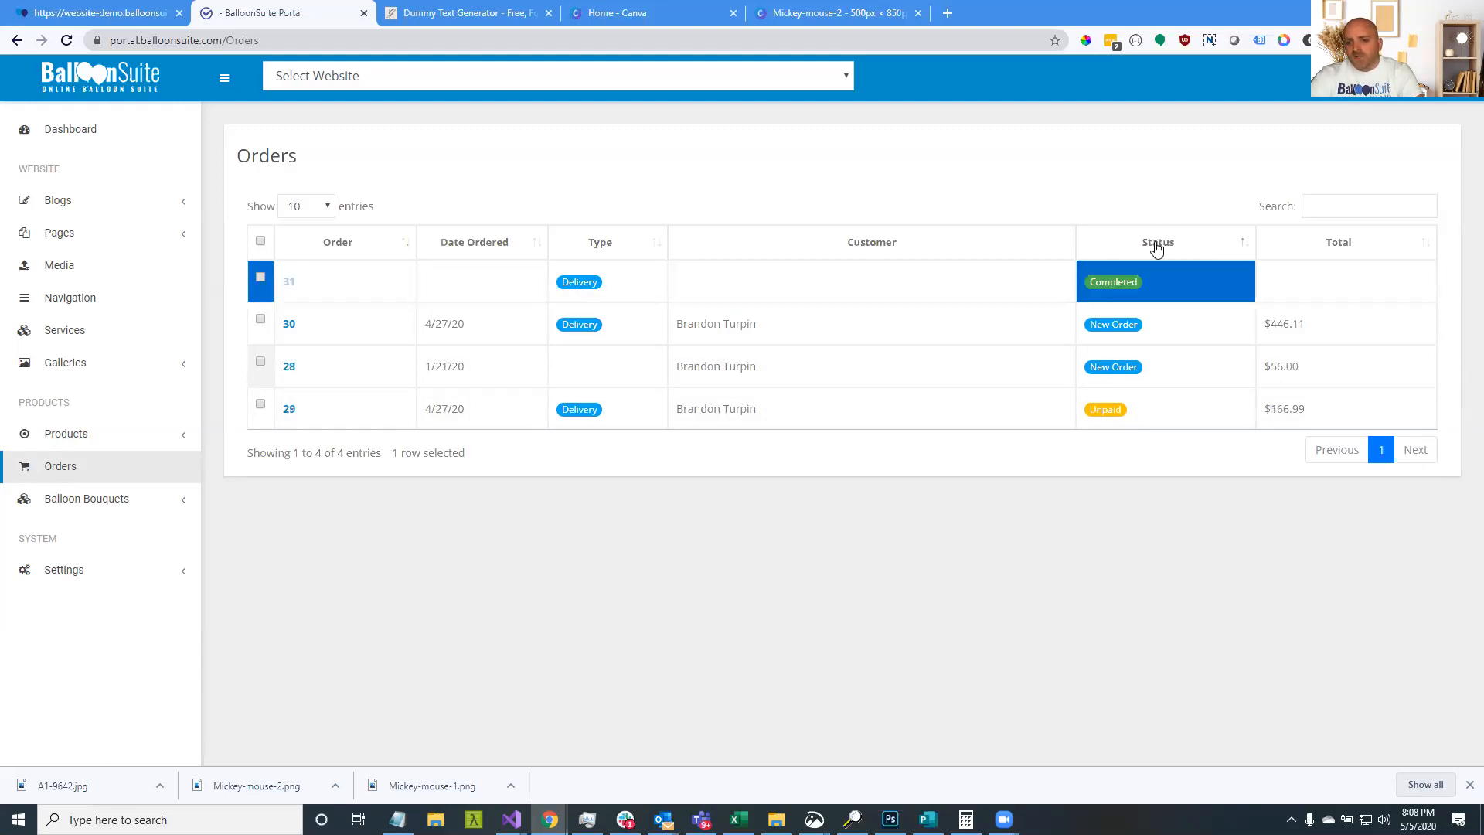
click(1157, 244)
click(1175, 242)
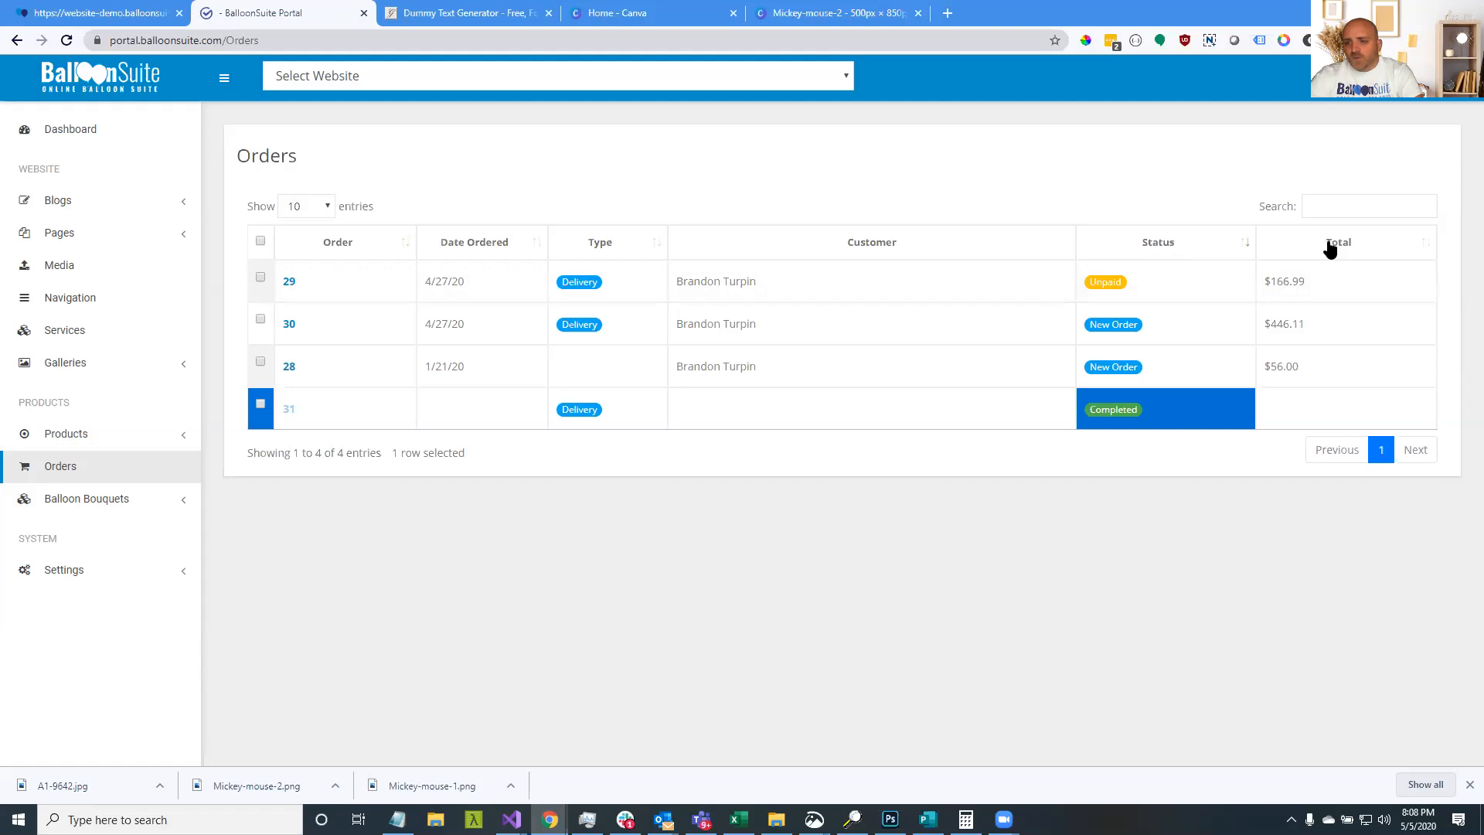
click(1329, 245)
click(1179, 251)
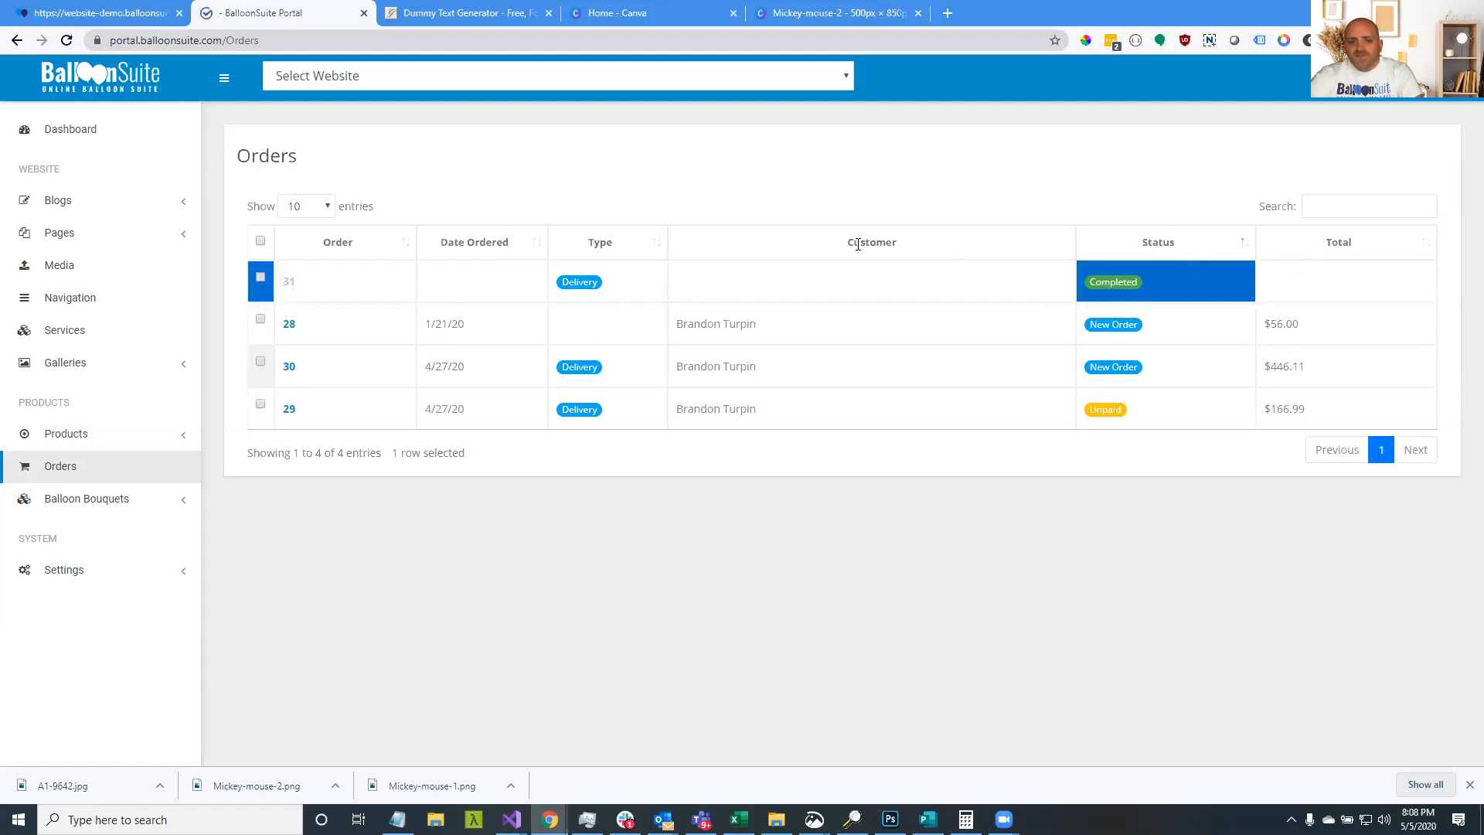
Try sorting by type, date ordered, order number and total, ending sorted by status
click(594, 243)
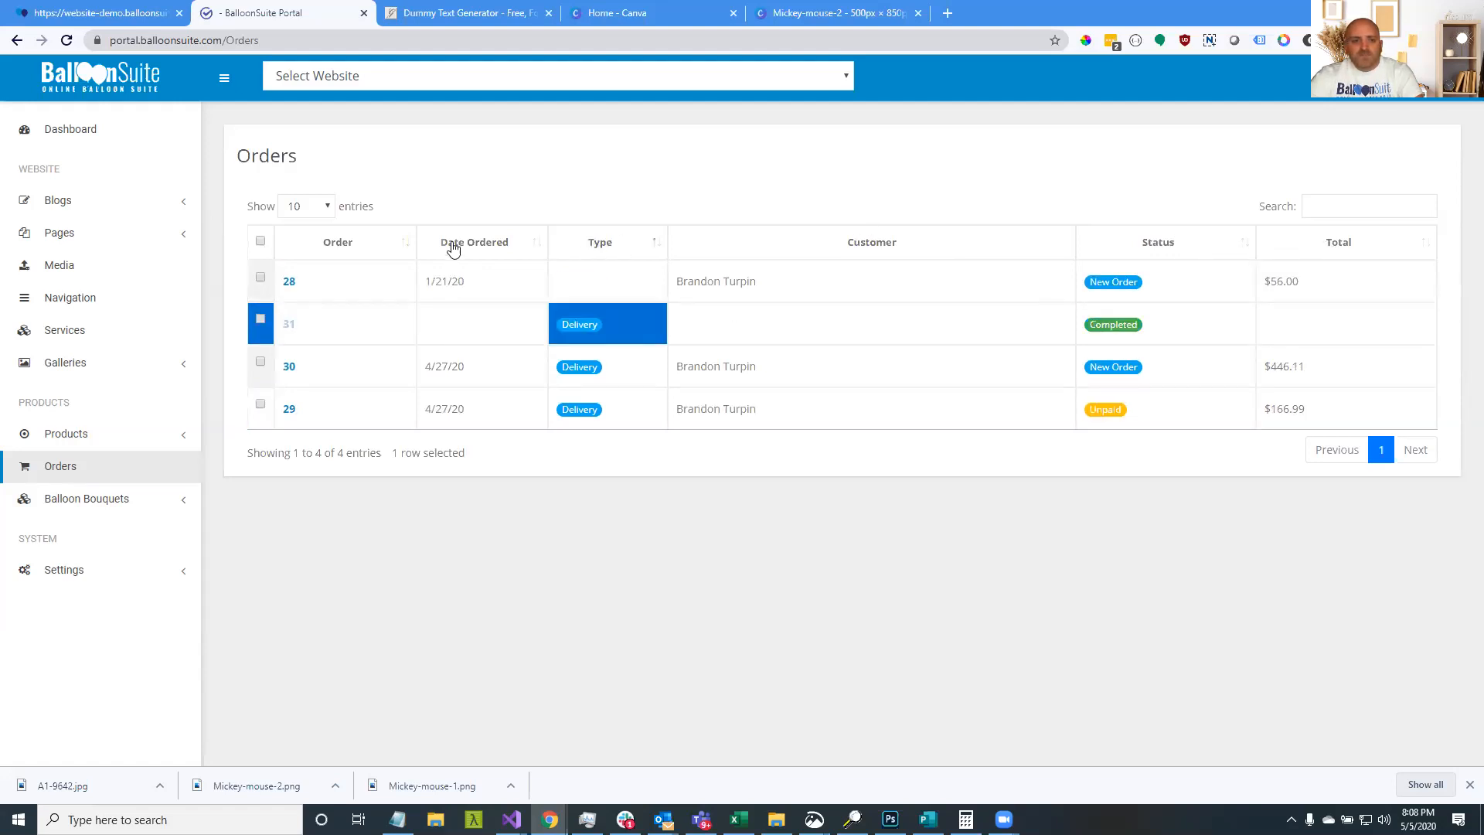
click(459, 245)
click(354, 245)
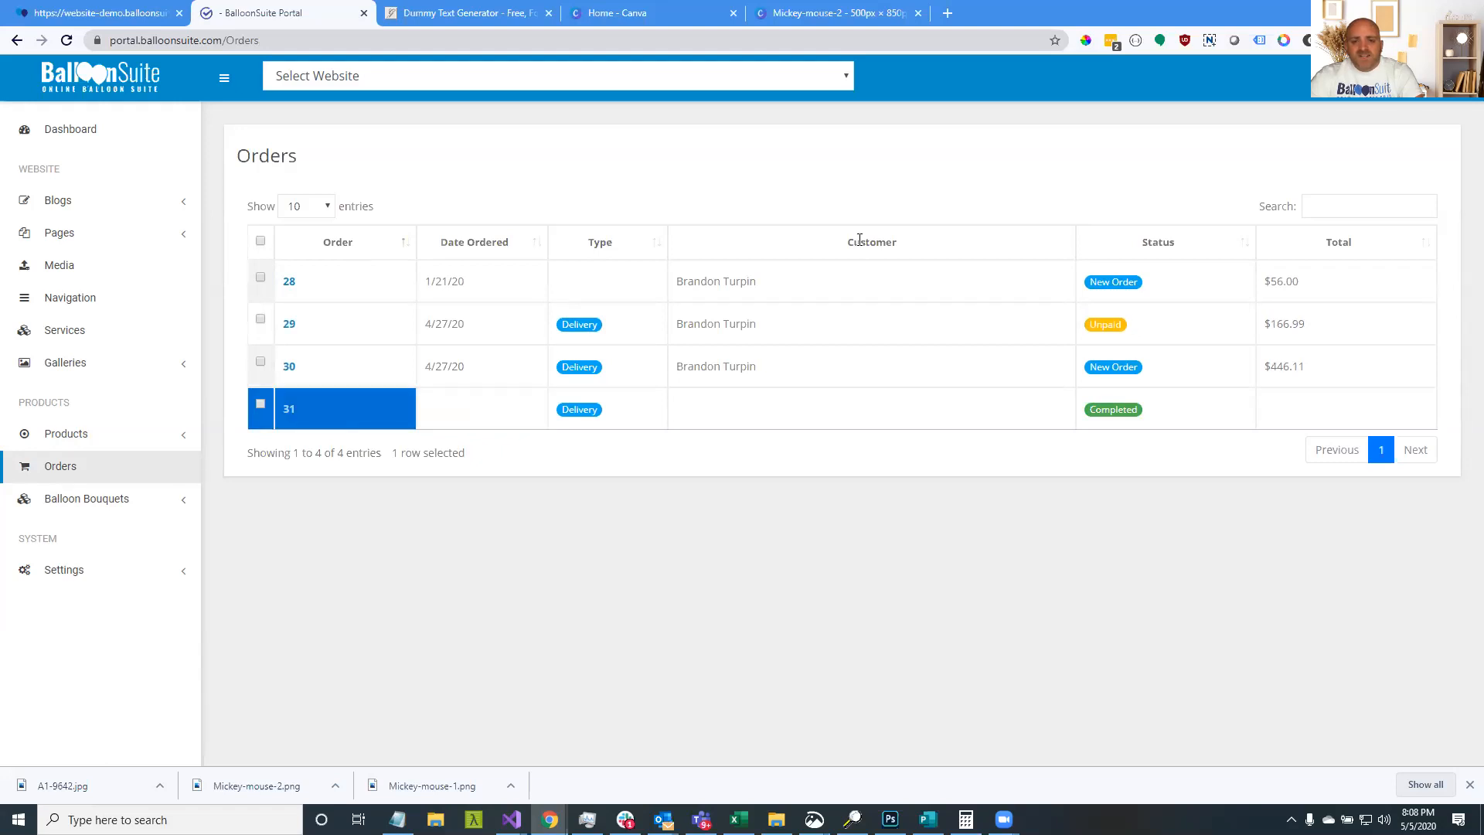
click(593, 242)
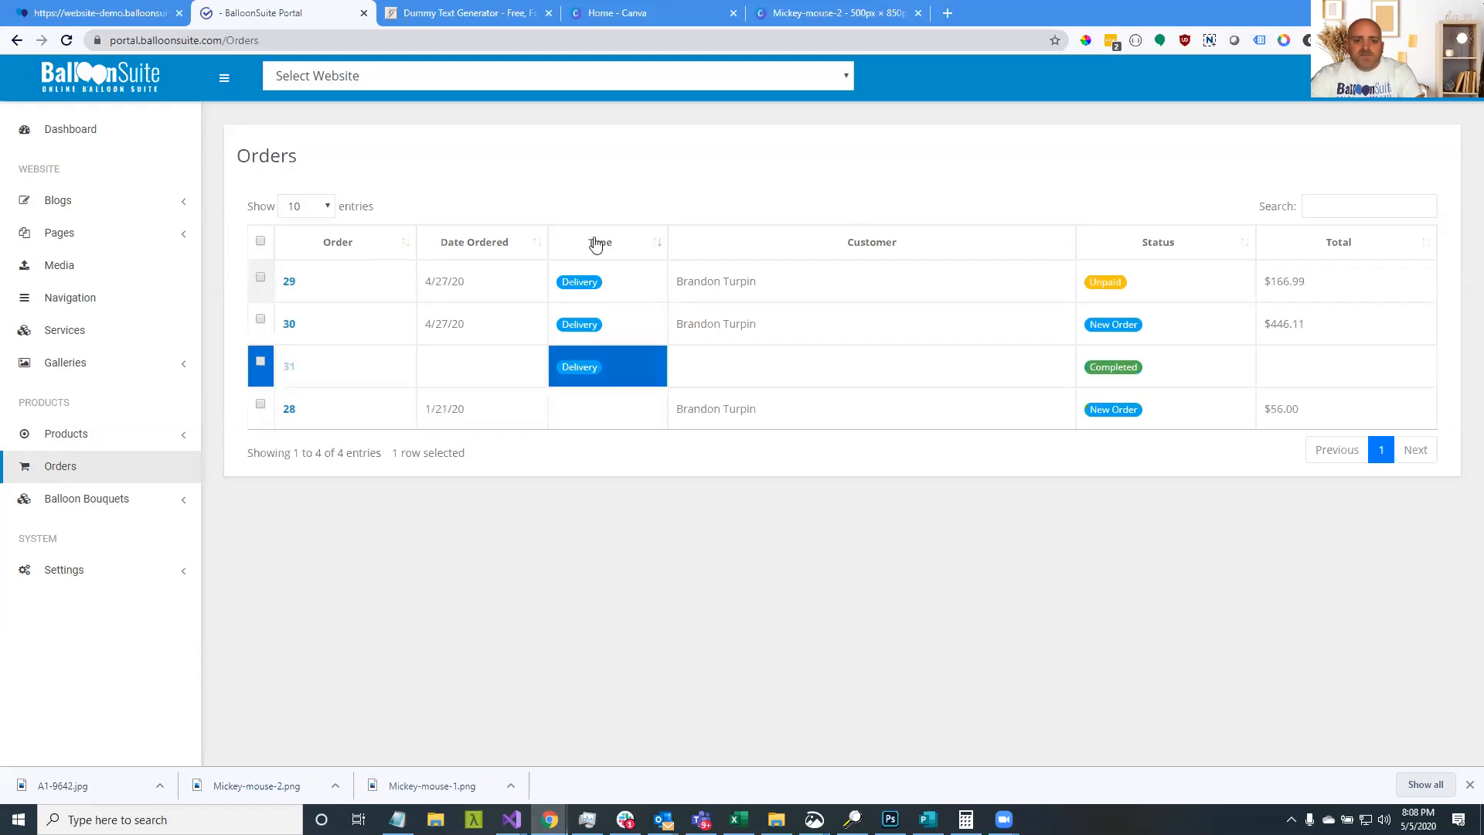
drag(676, 282, 759, 281)
click(490, 241)
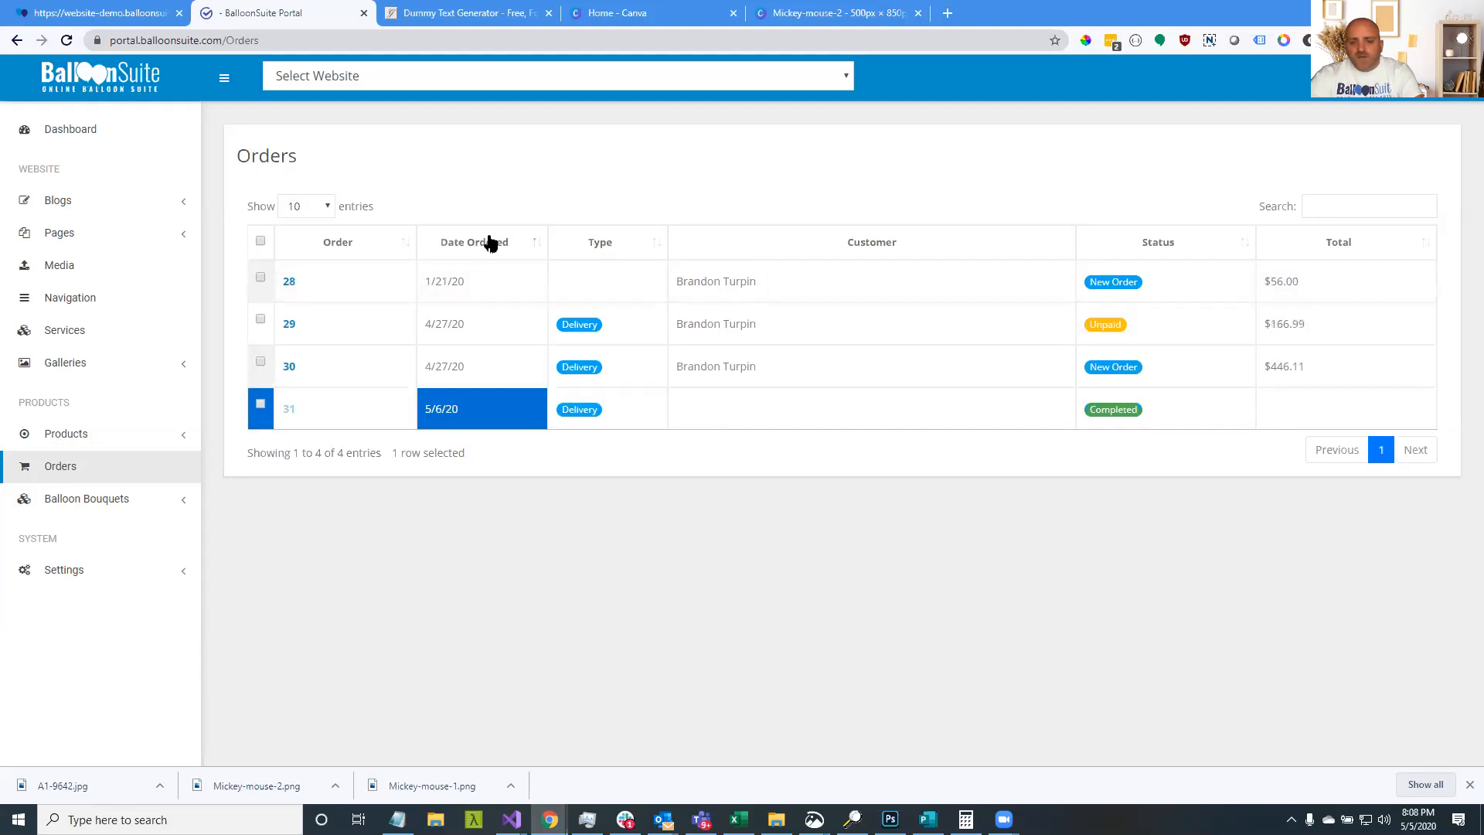
click(1199, 249)
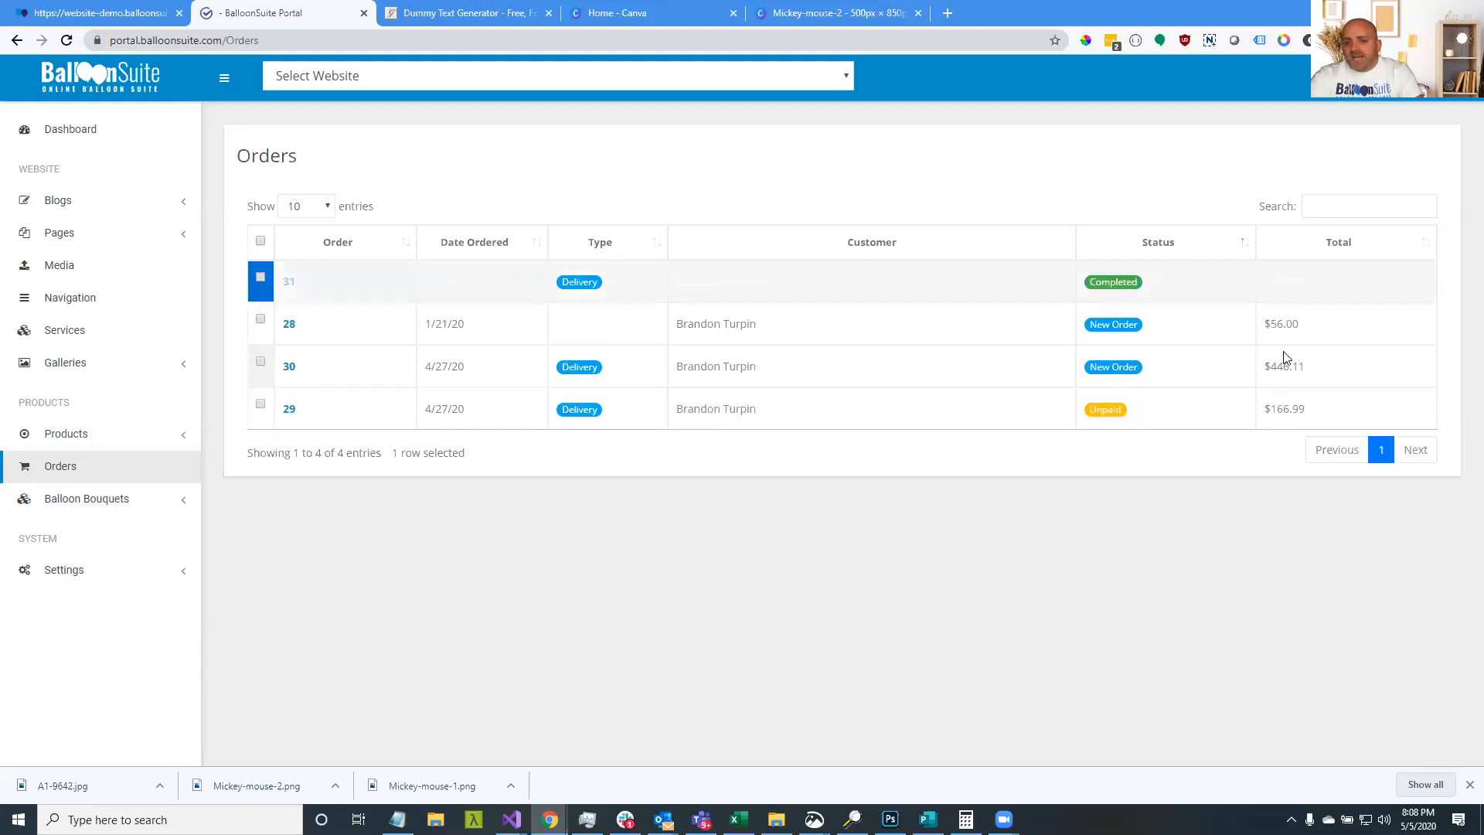
click(1399, 247)
click(1171, 253)
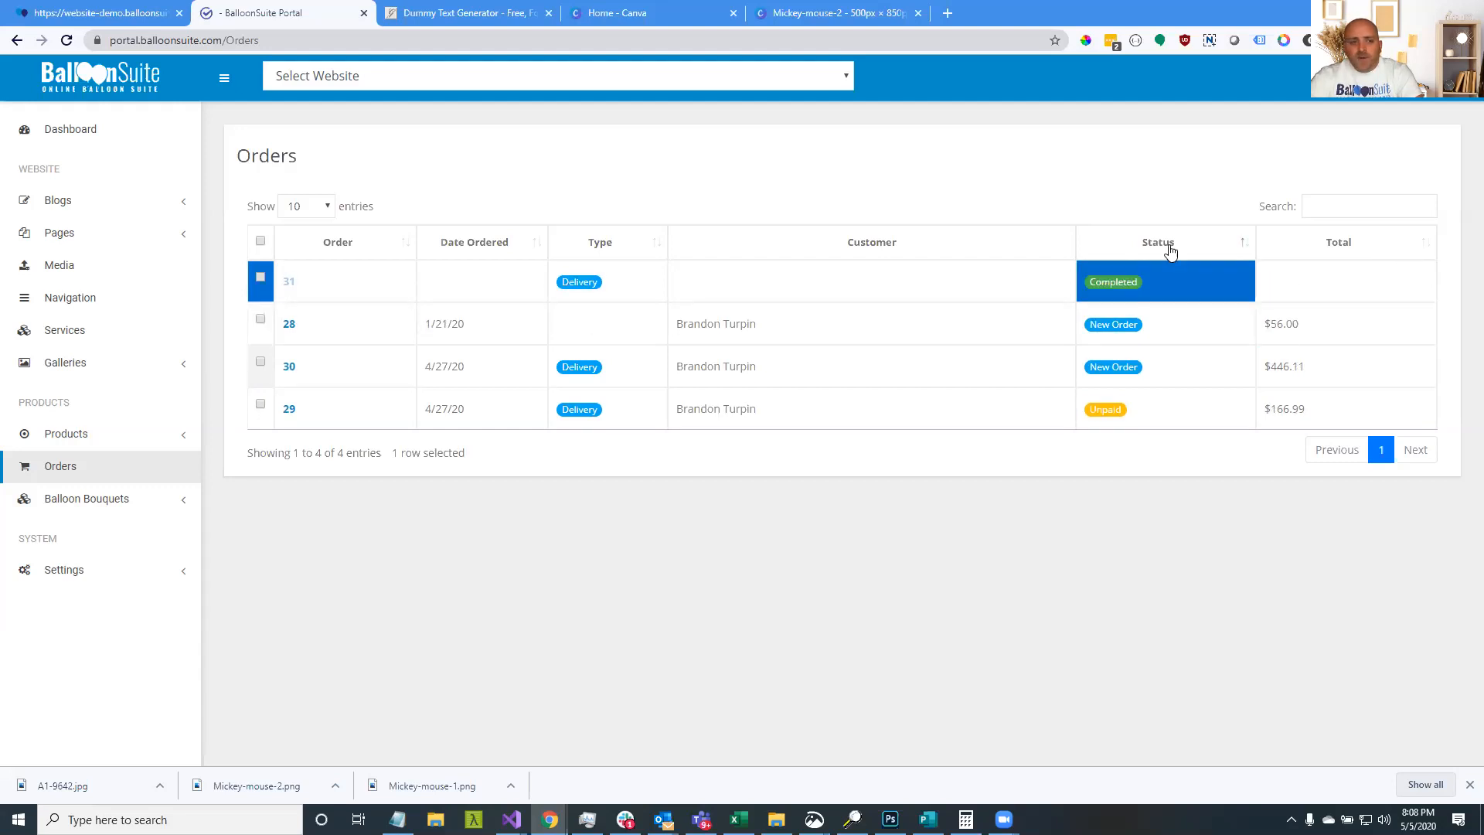
click(328, 208)
Set the orders list to show 100 entries per page
click(309, 268)
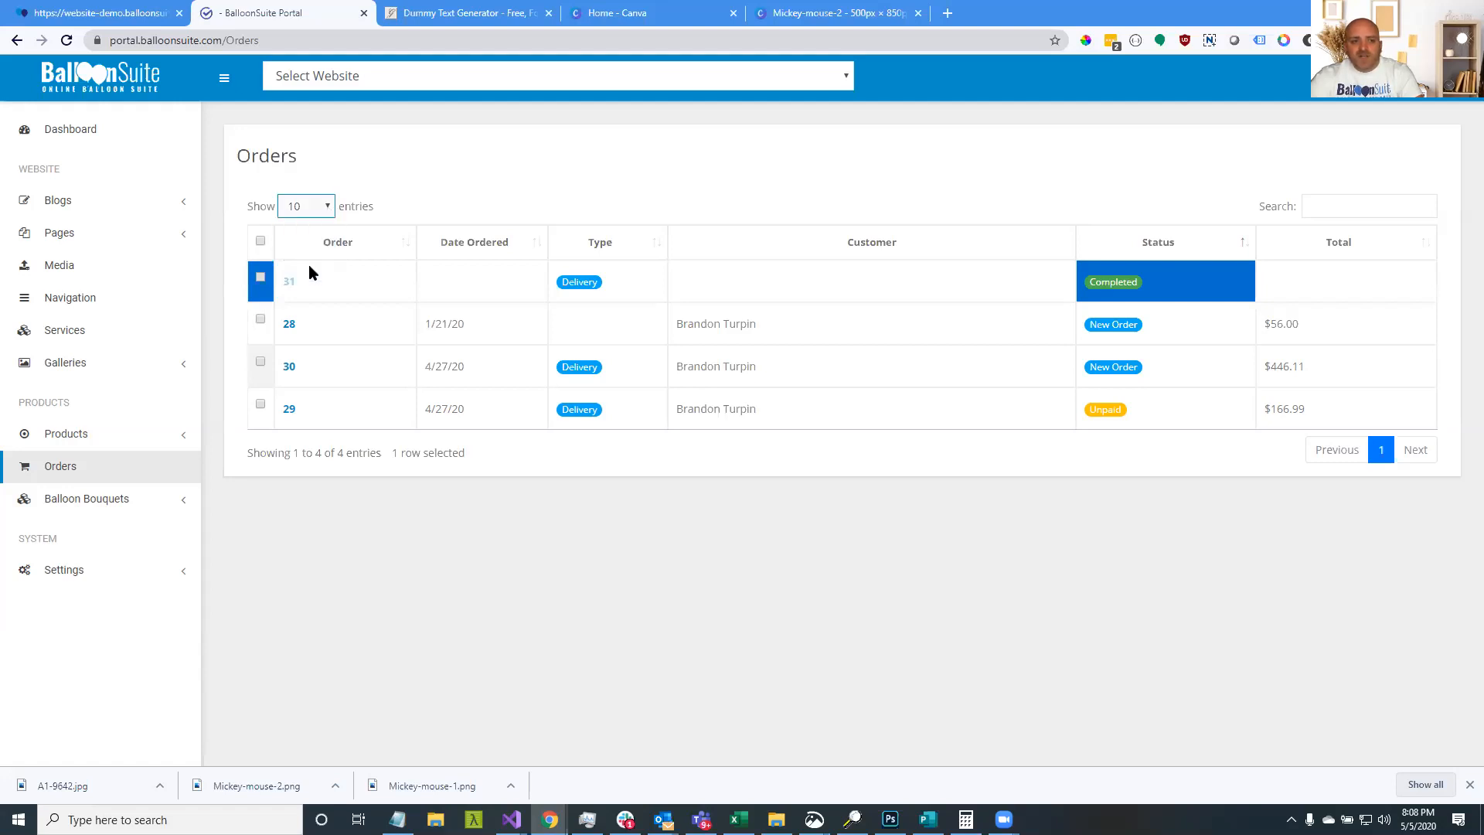
click(318, 208)
click(312, 227)
click(316, 211)
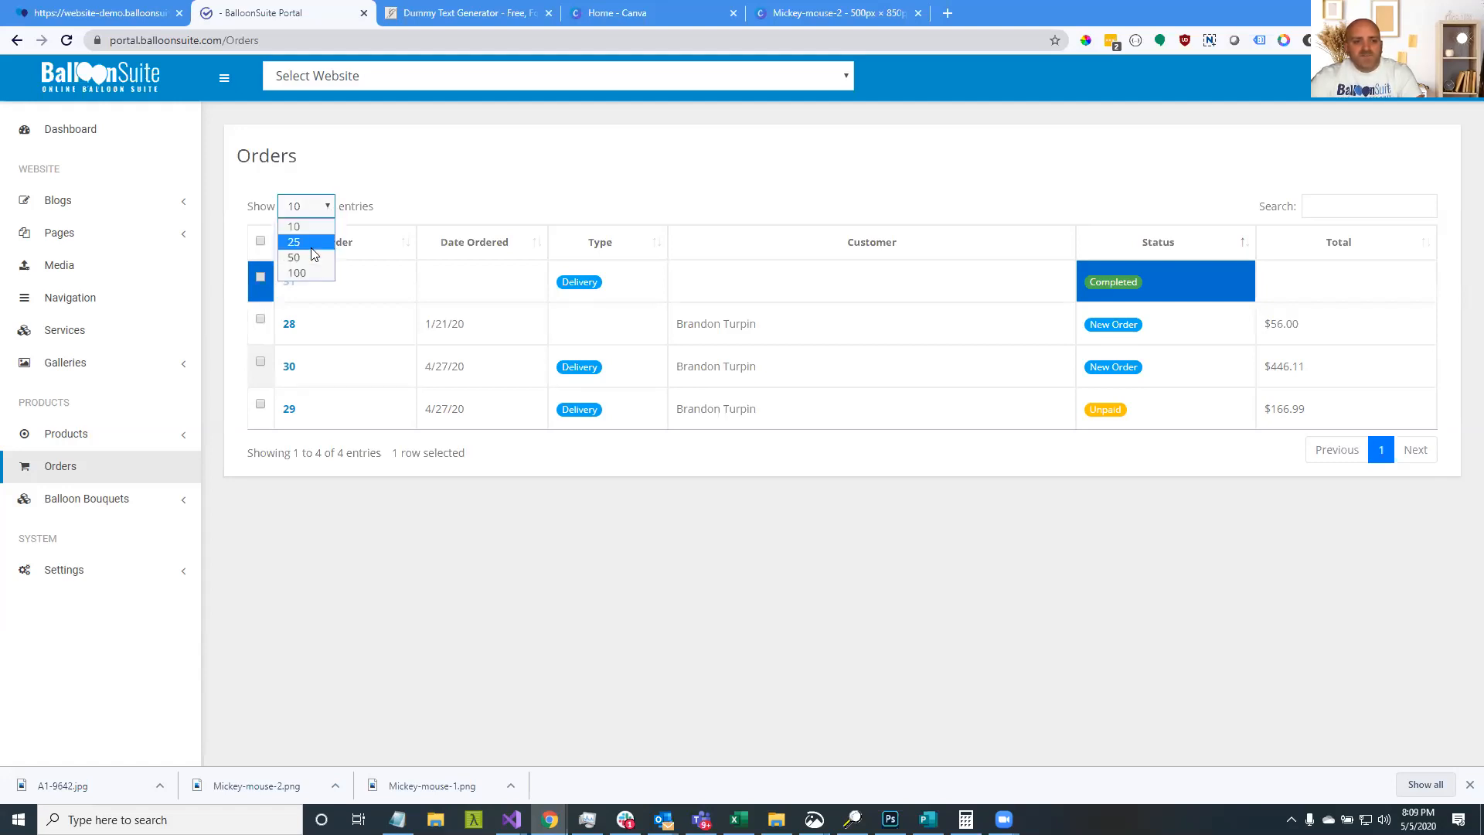
click(316, 269)
Search the orders for a customer name, then clear the search box
click(1335, 207)
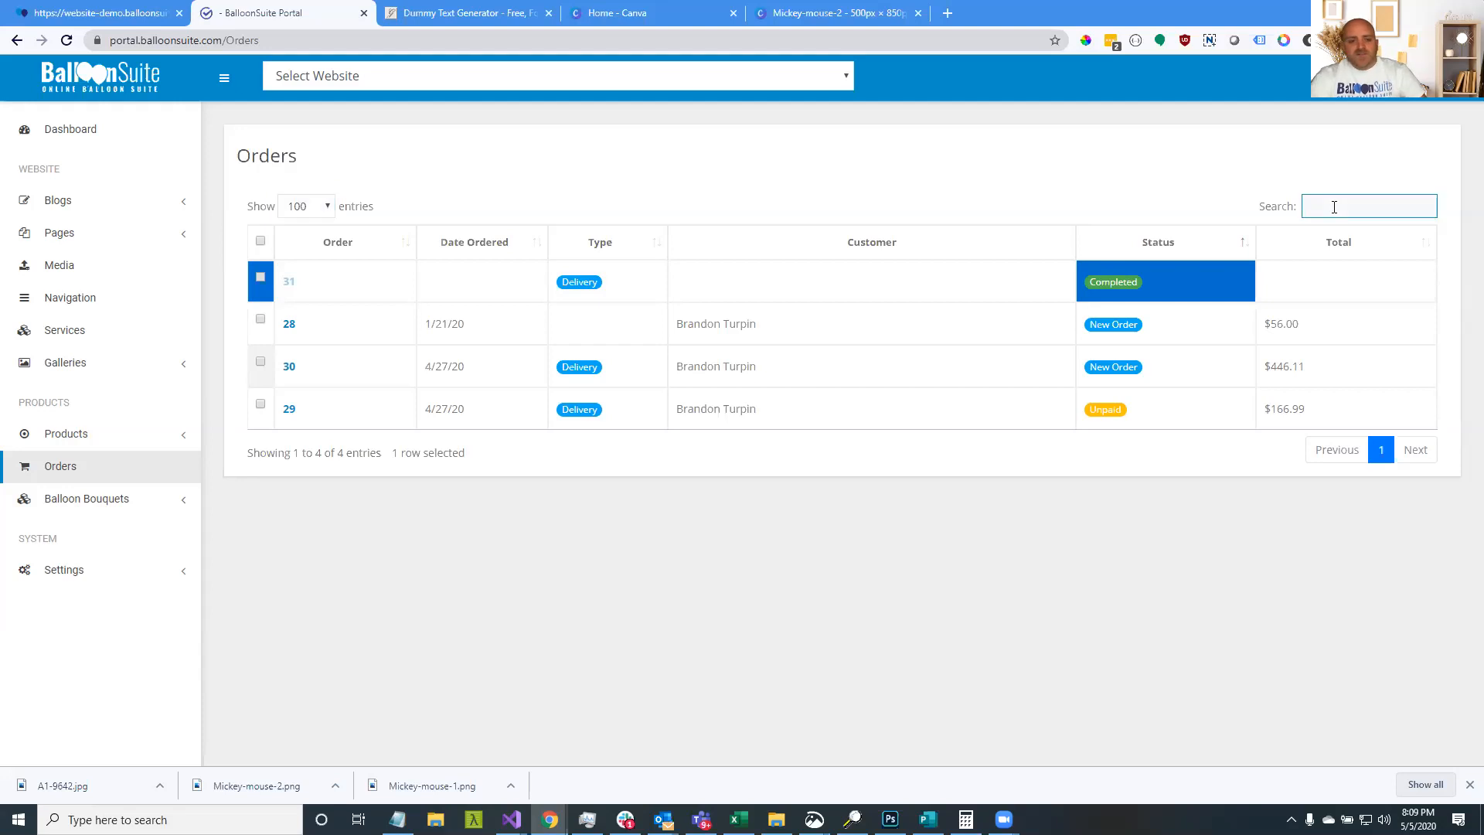
text(brandon)
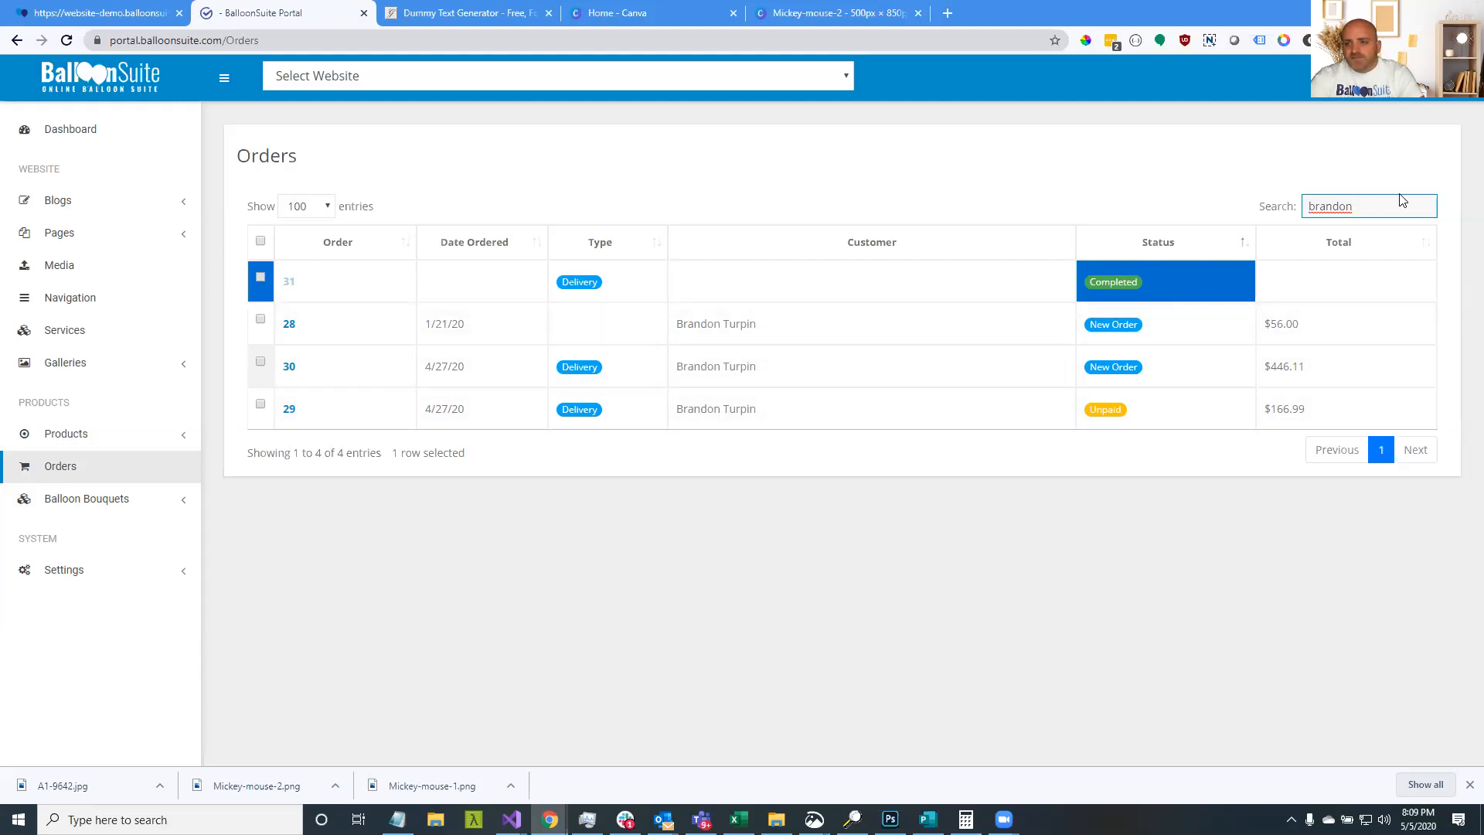
key(ctrl+a)
key(BackSpace)
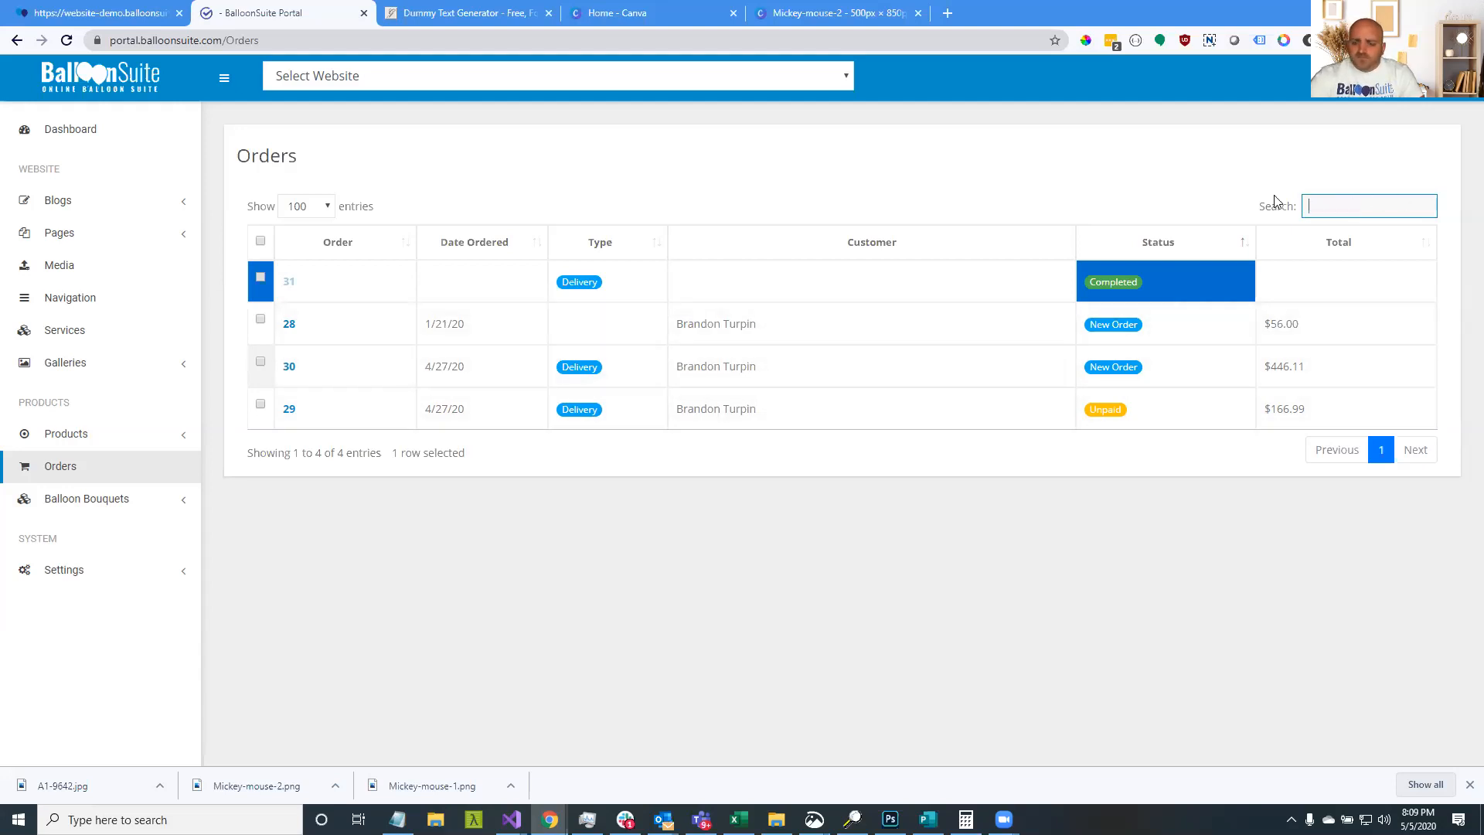
click(1273, 191)
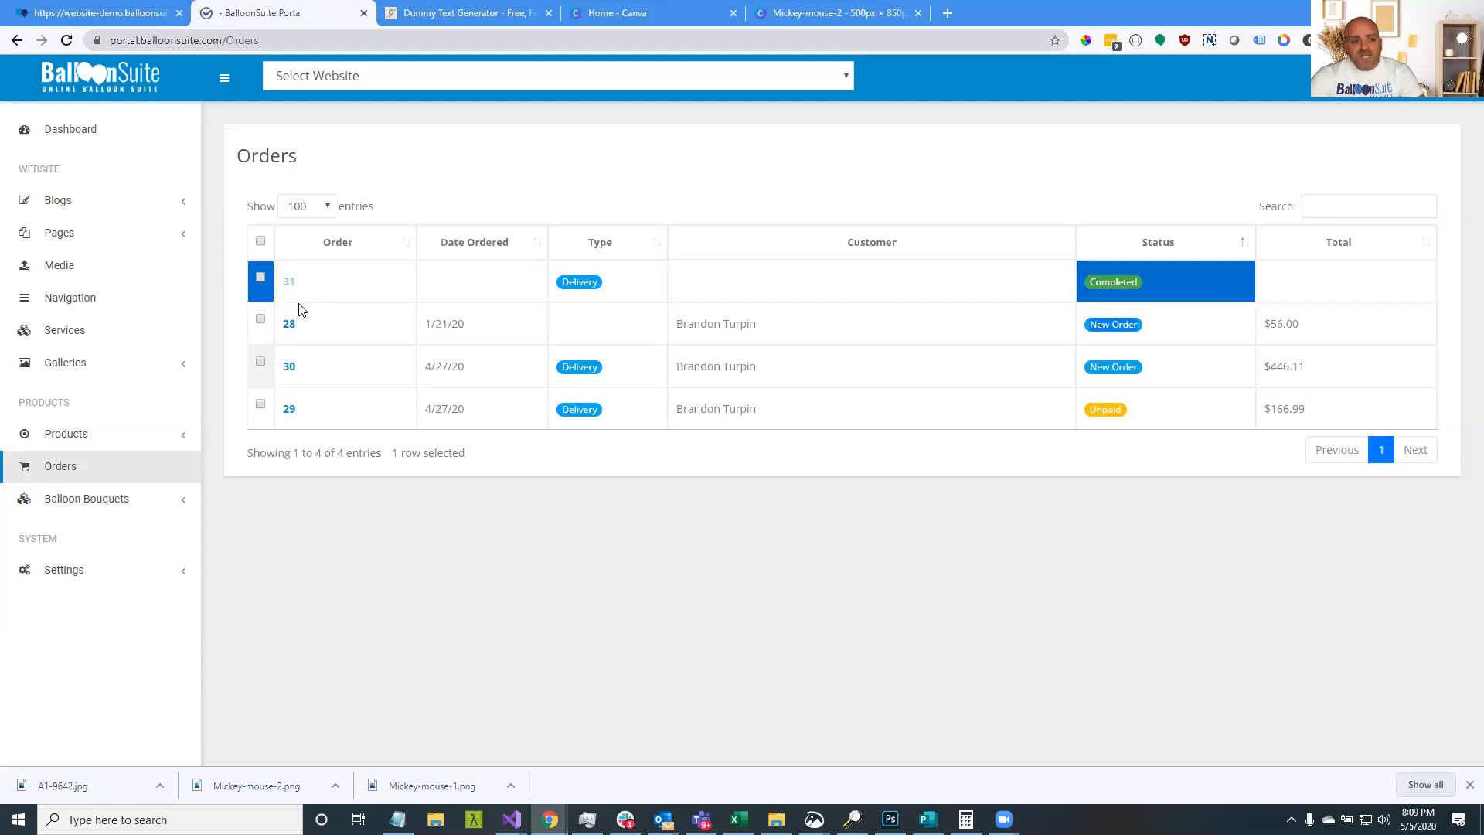
click(79, 570)
Open the Shop then Website settings and select the company contact email value
click(80, 605)
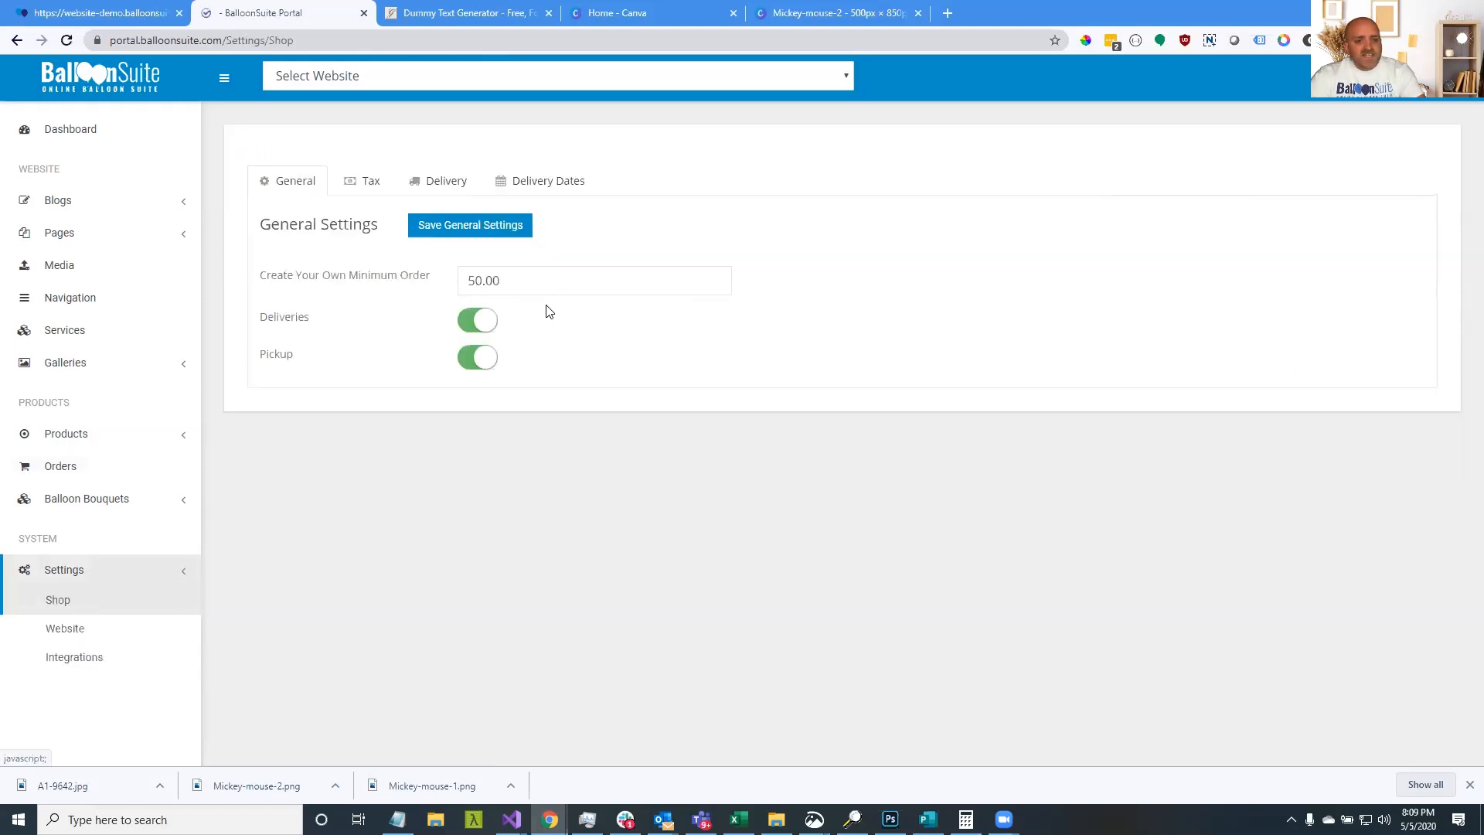
click(99, 630)
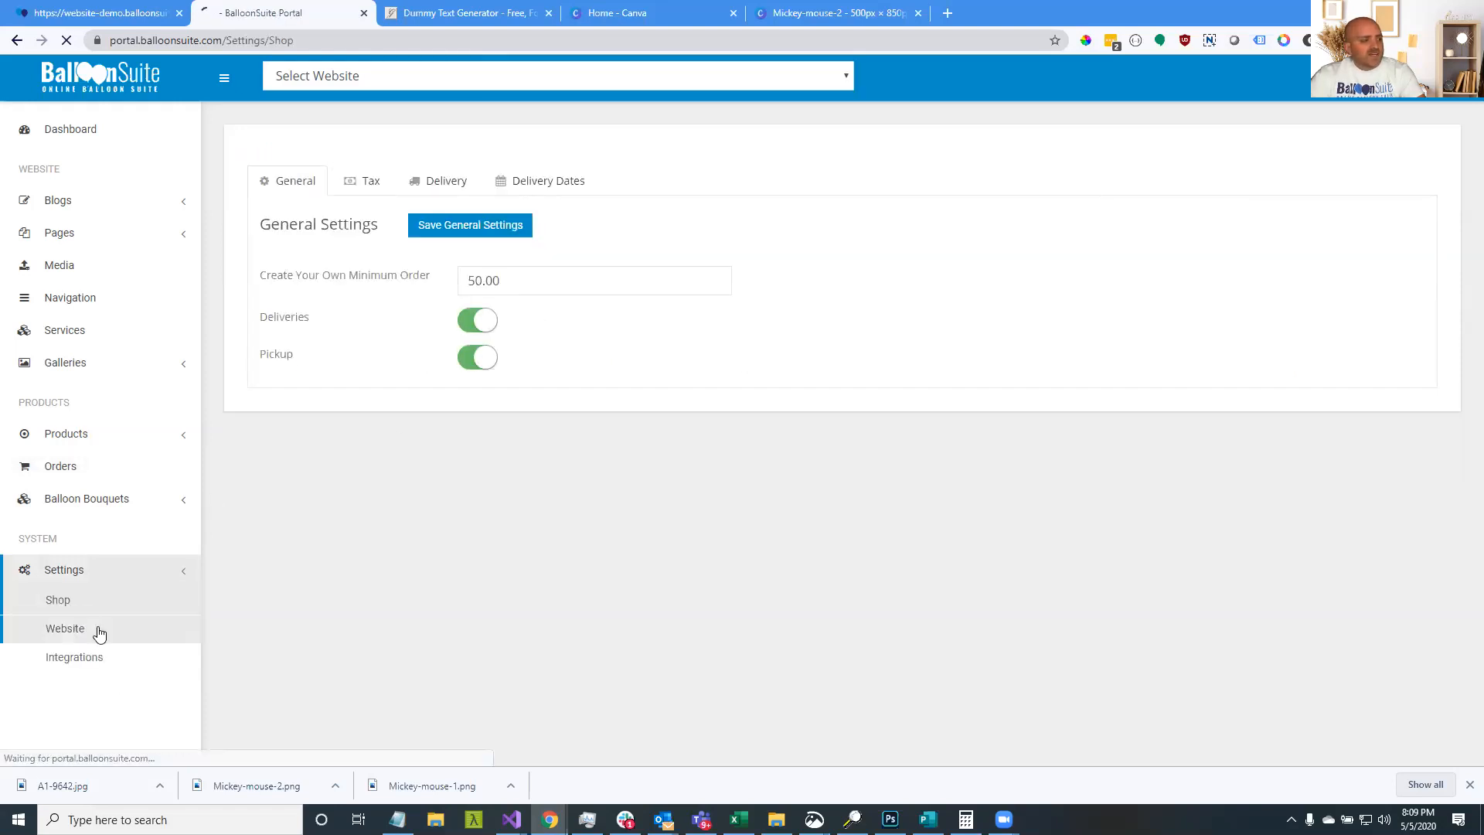
scroll(539, 580, down, 5)
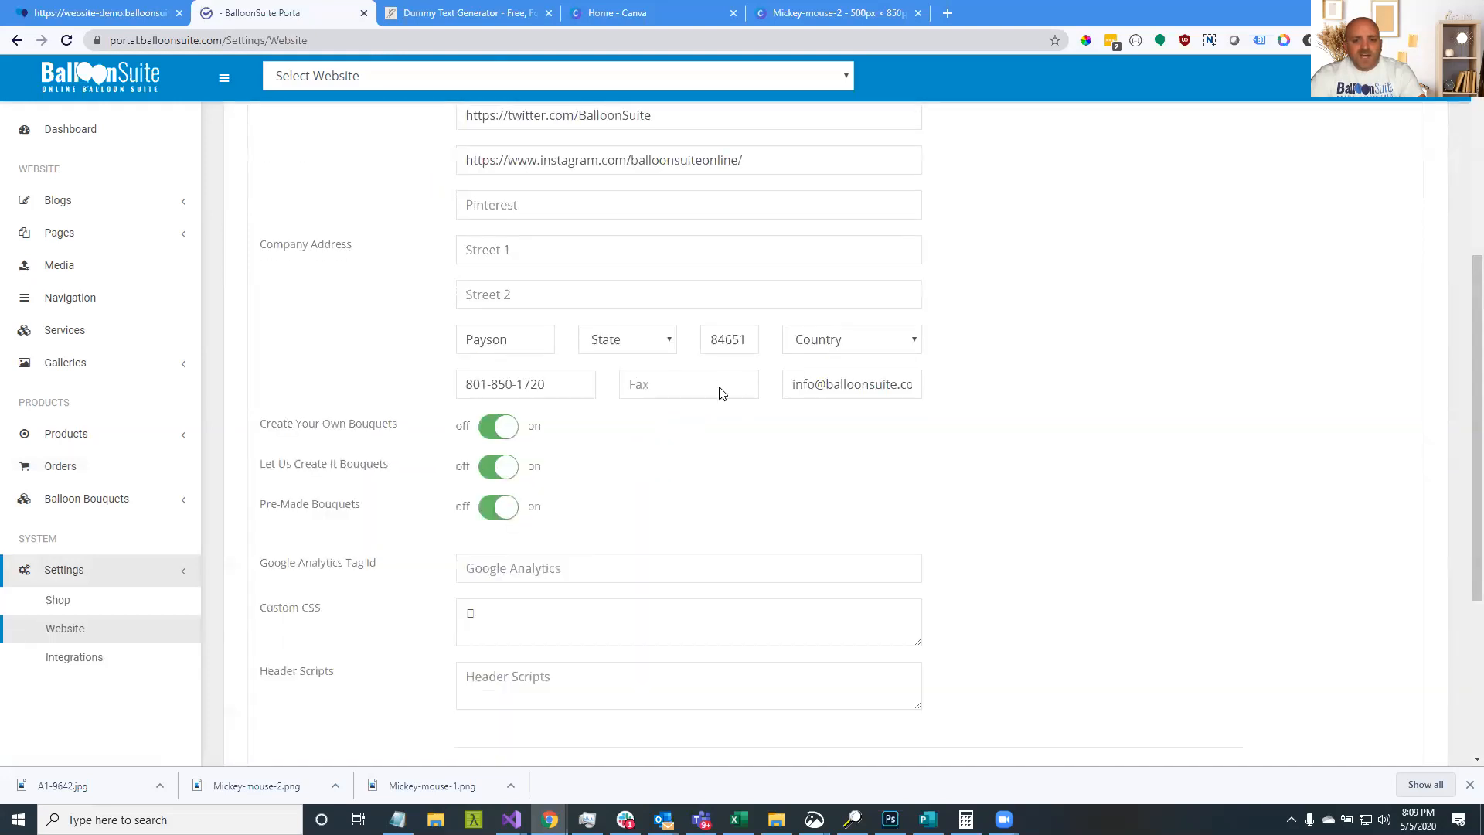
drag(800, 388, 997, 393)
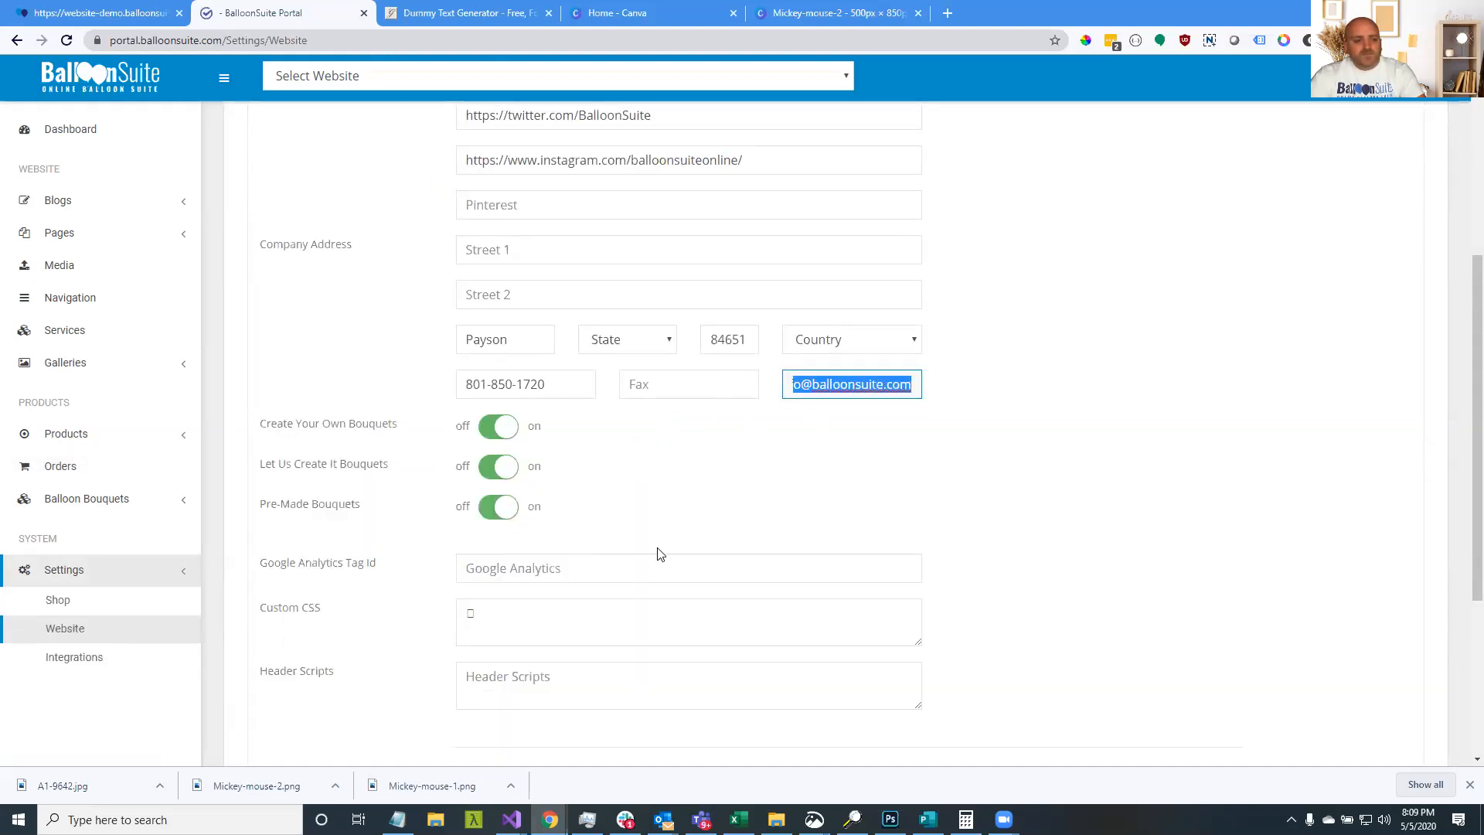
click(60, 605)
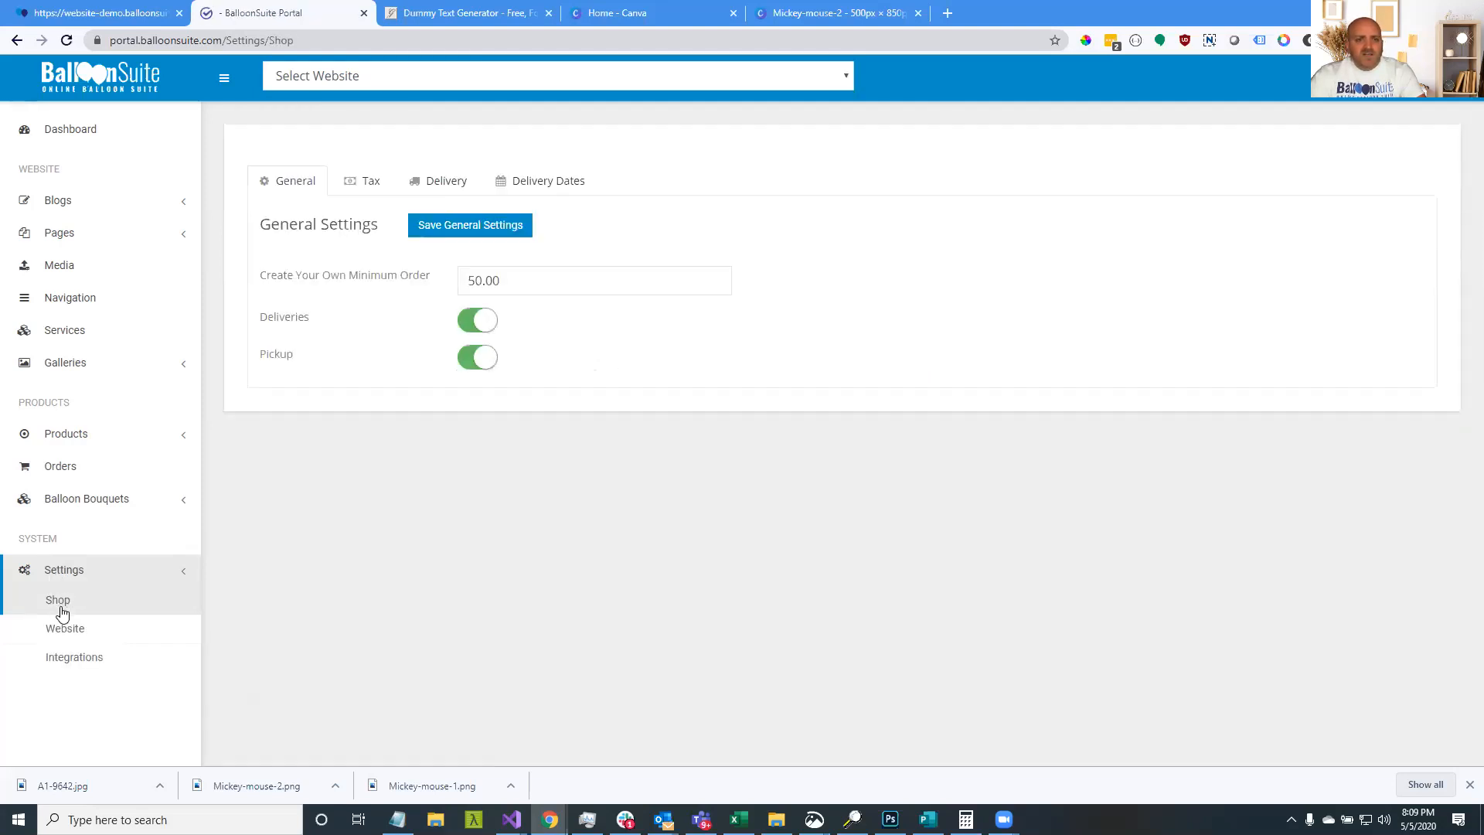
click(68, 641)
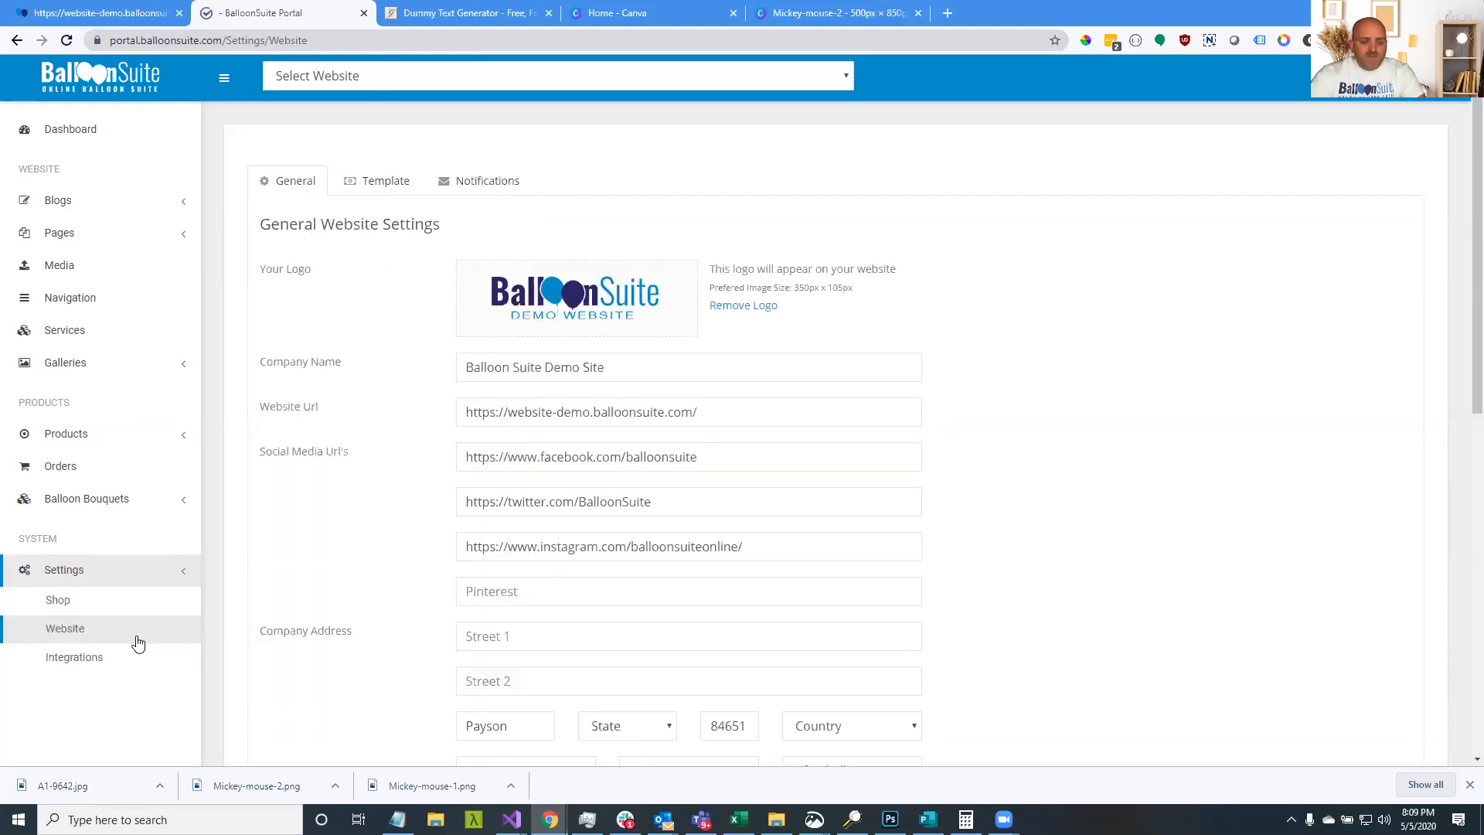
Recheck the contact email on Website settings, ending back on the general website page
click(122, 612)
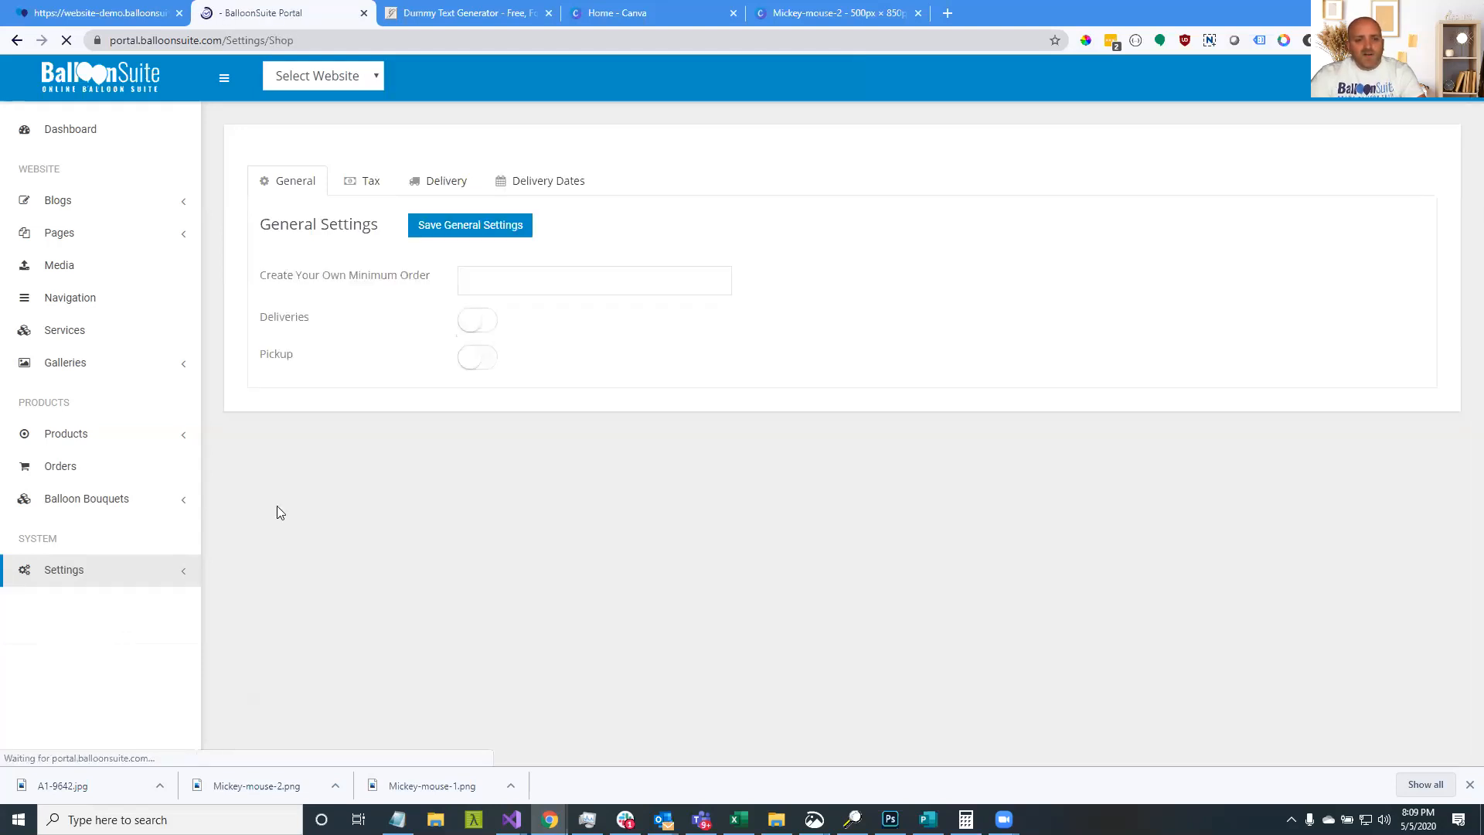
click(114, 627)
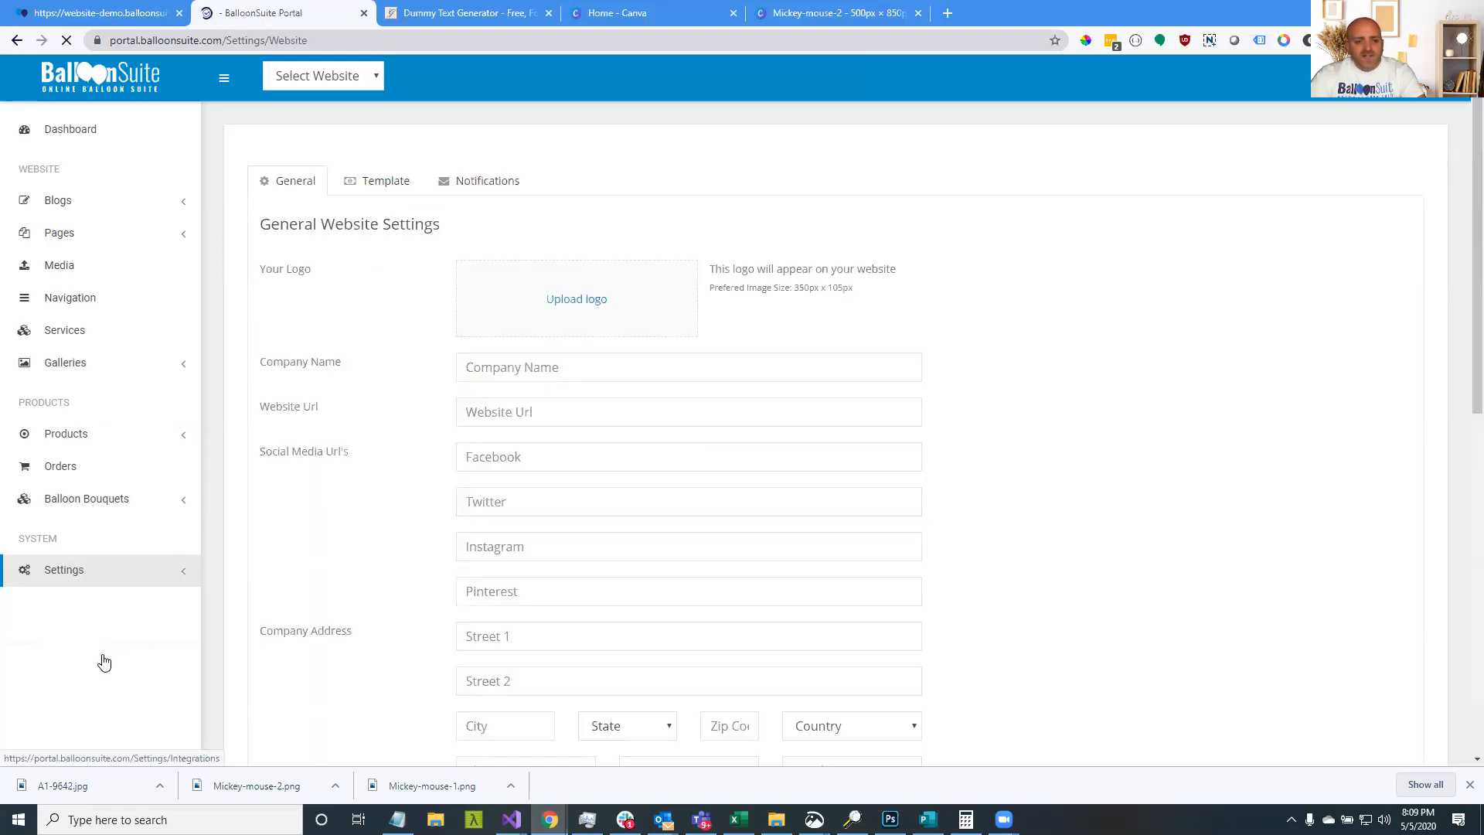
scroll(614, 578, down, 3)
triple_click(912, 541)
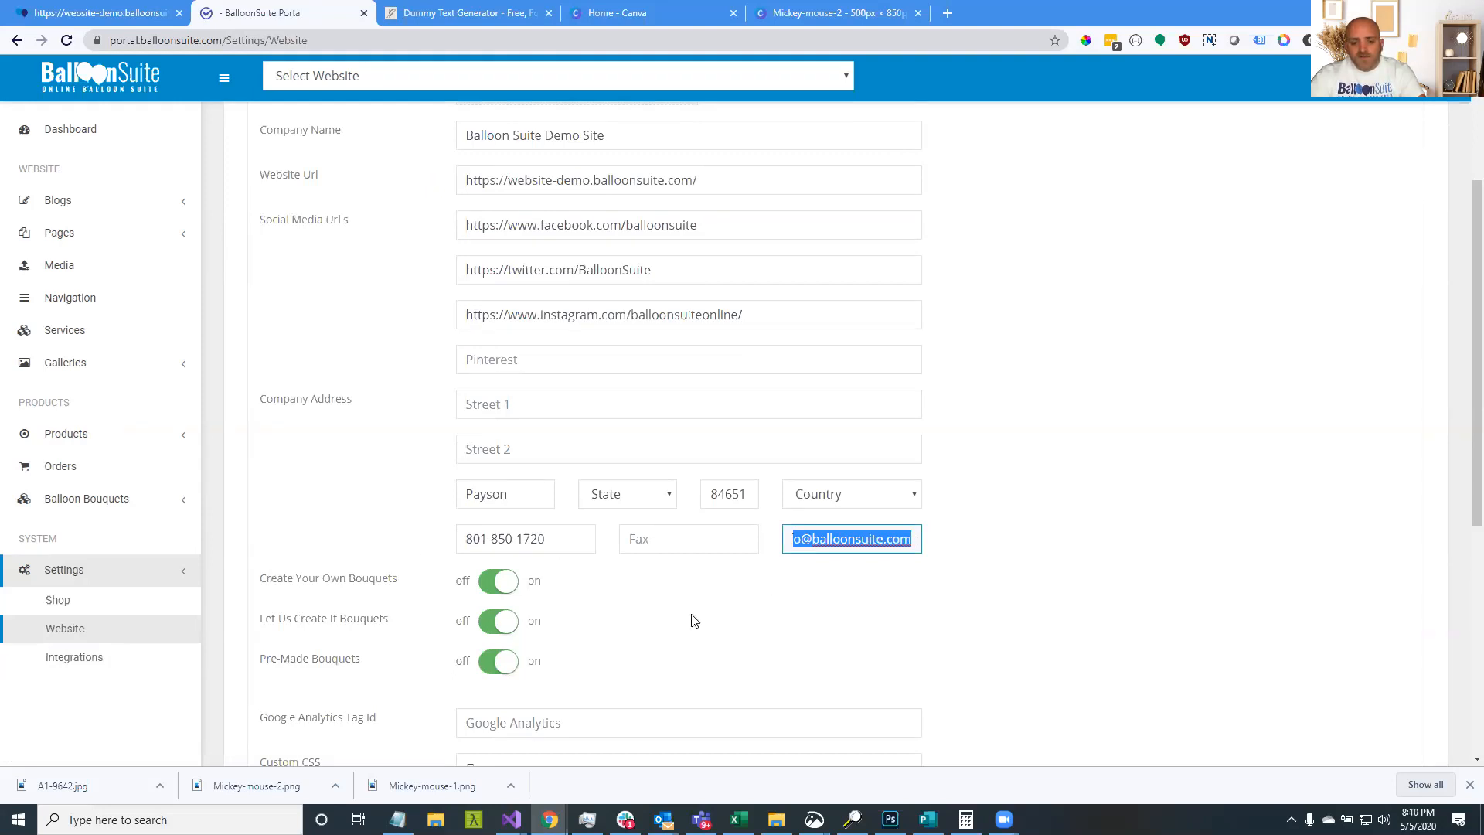
scroll(692, 616, up, 3)
scroll(695, 663, down, 4)
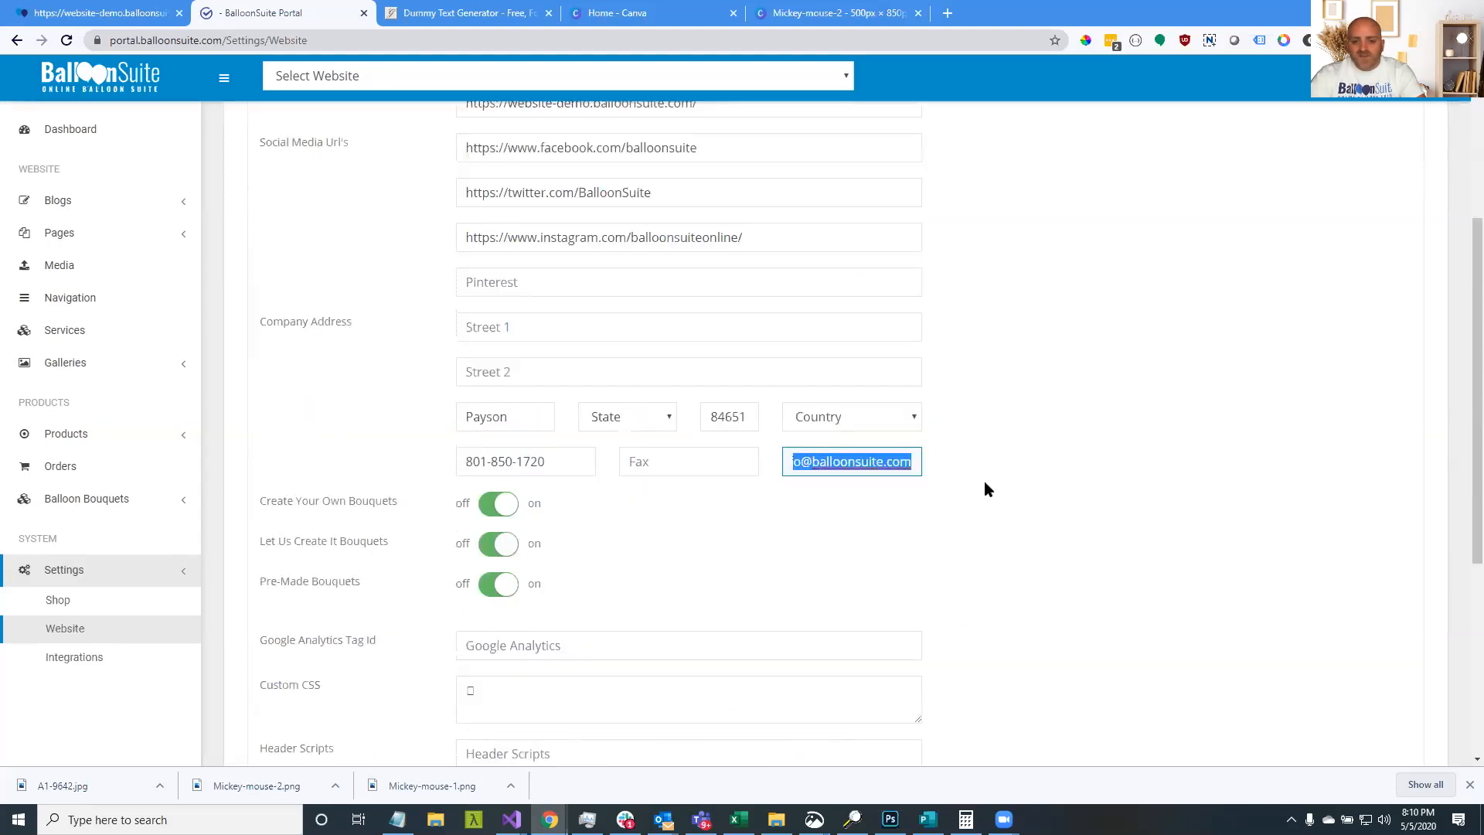
click(856, 469)
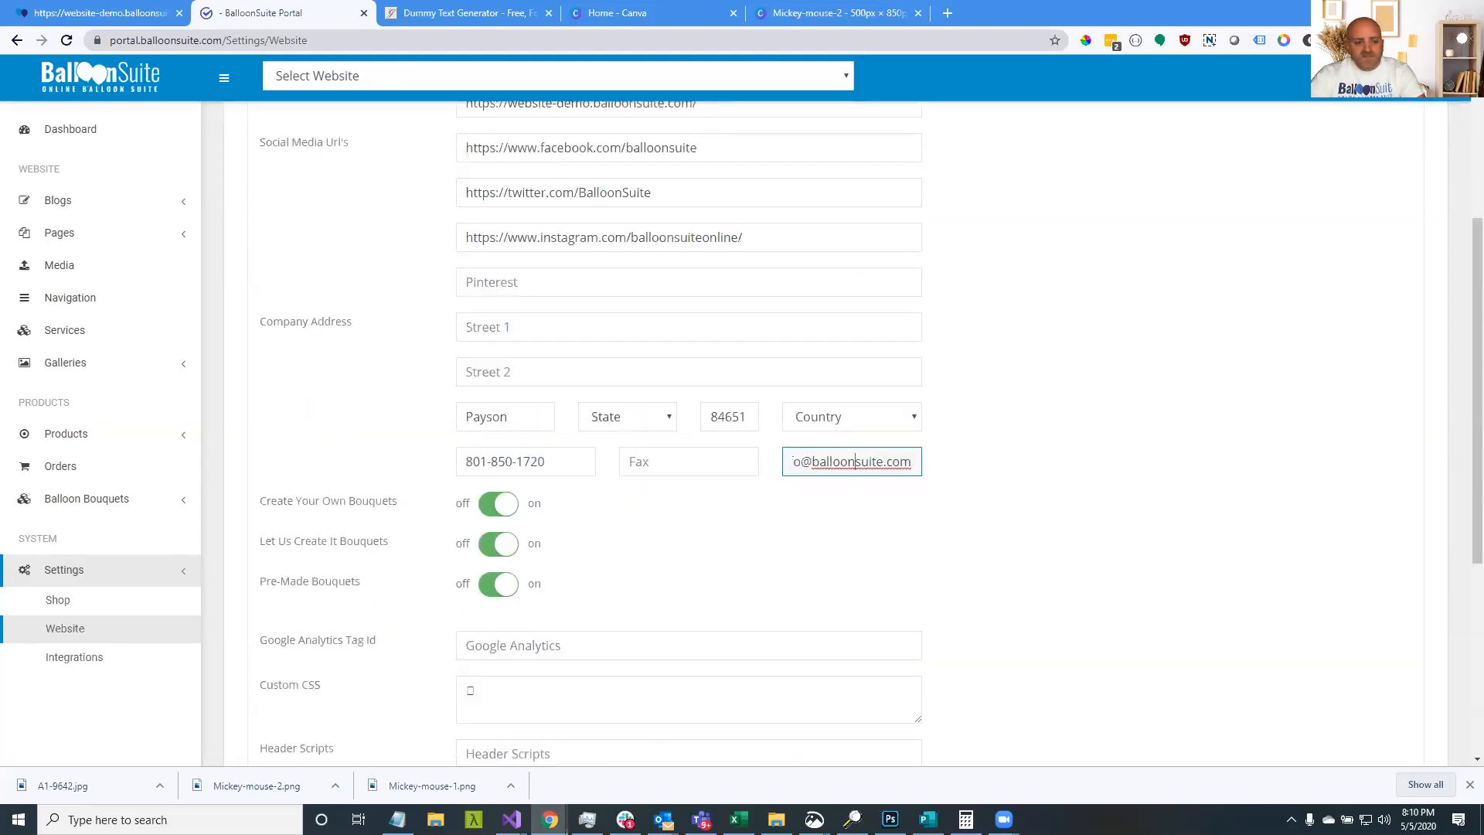
click(59, 602)
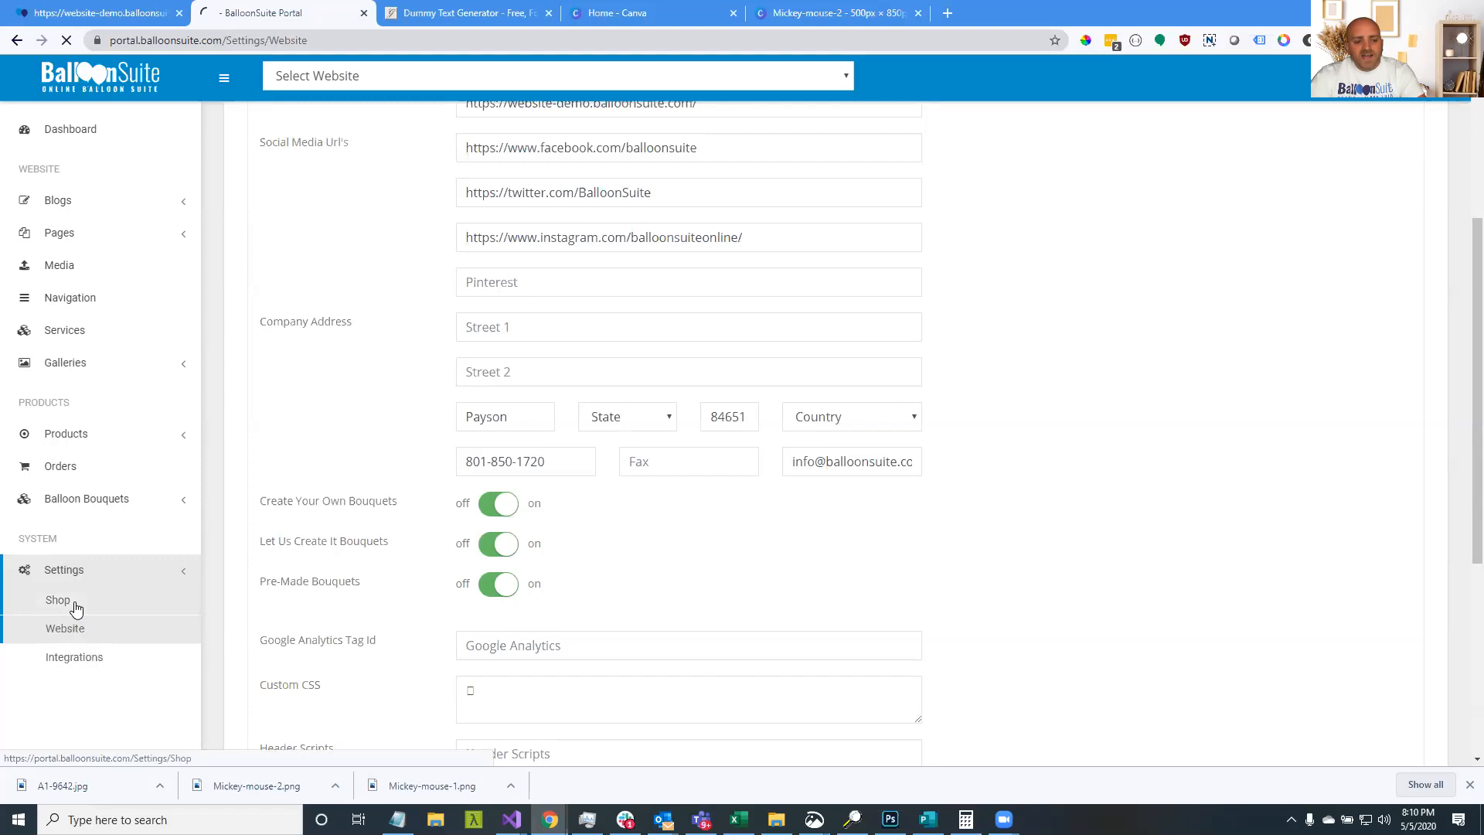
click(48, 639)
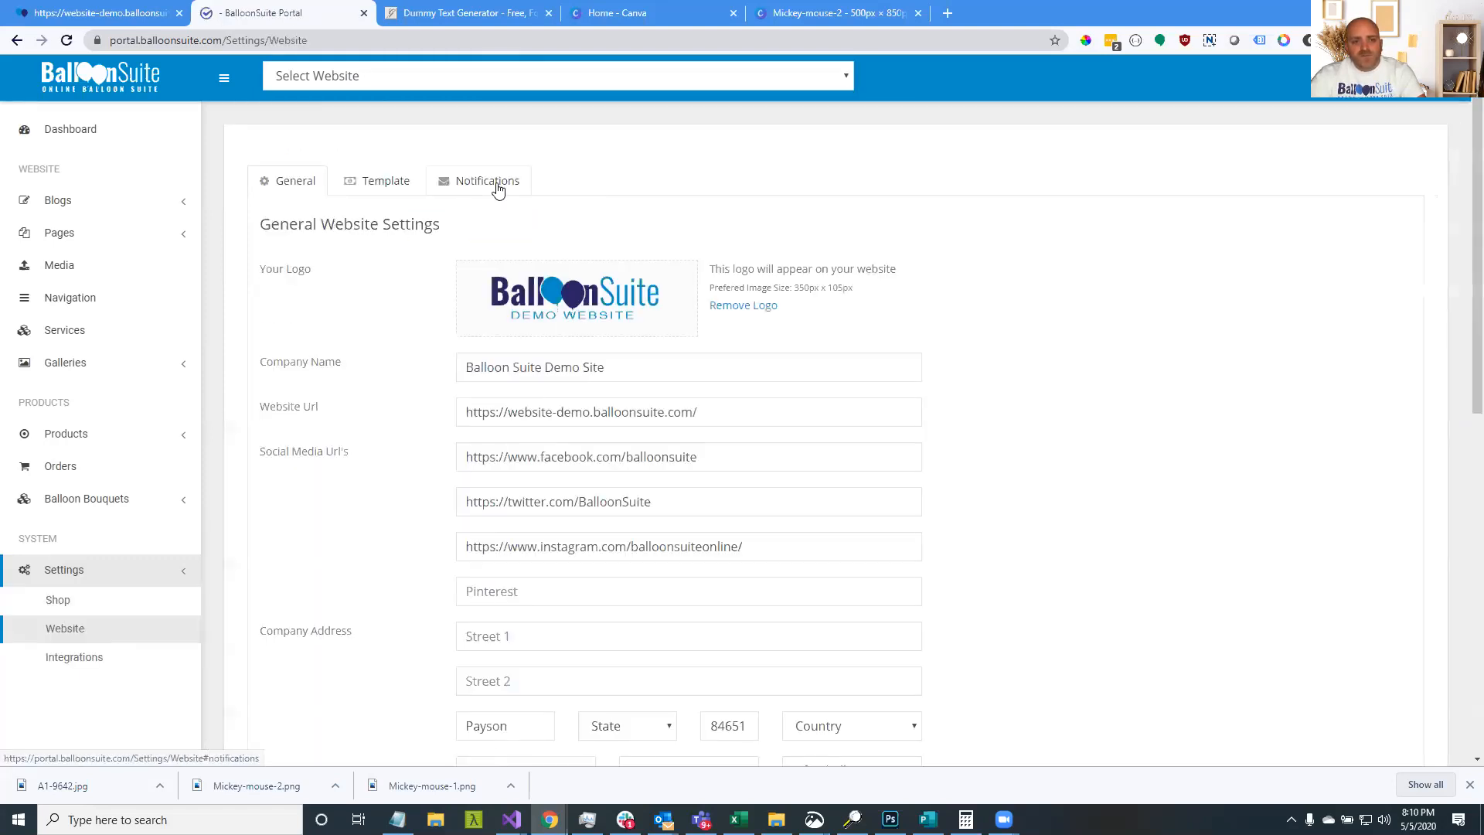
Open the Notifications tab and cancel the Add Email window without adding an address
click(499, 185)
drag(354, 277, 465, 278)
click(765, 227)
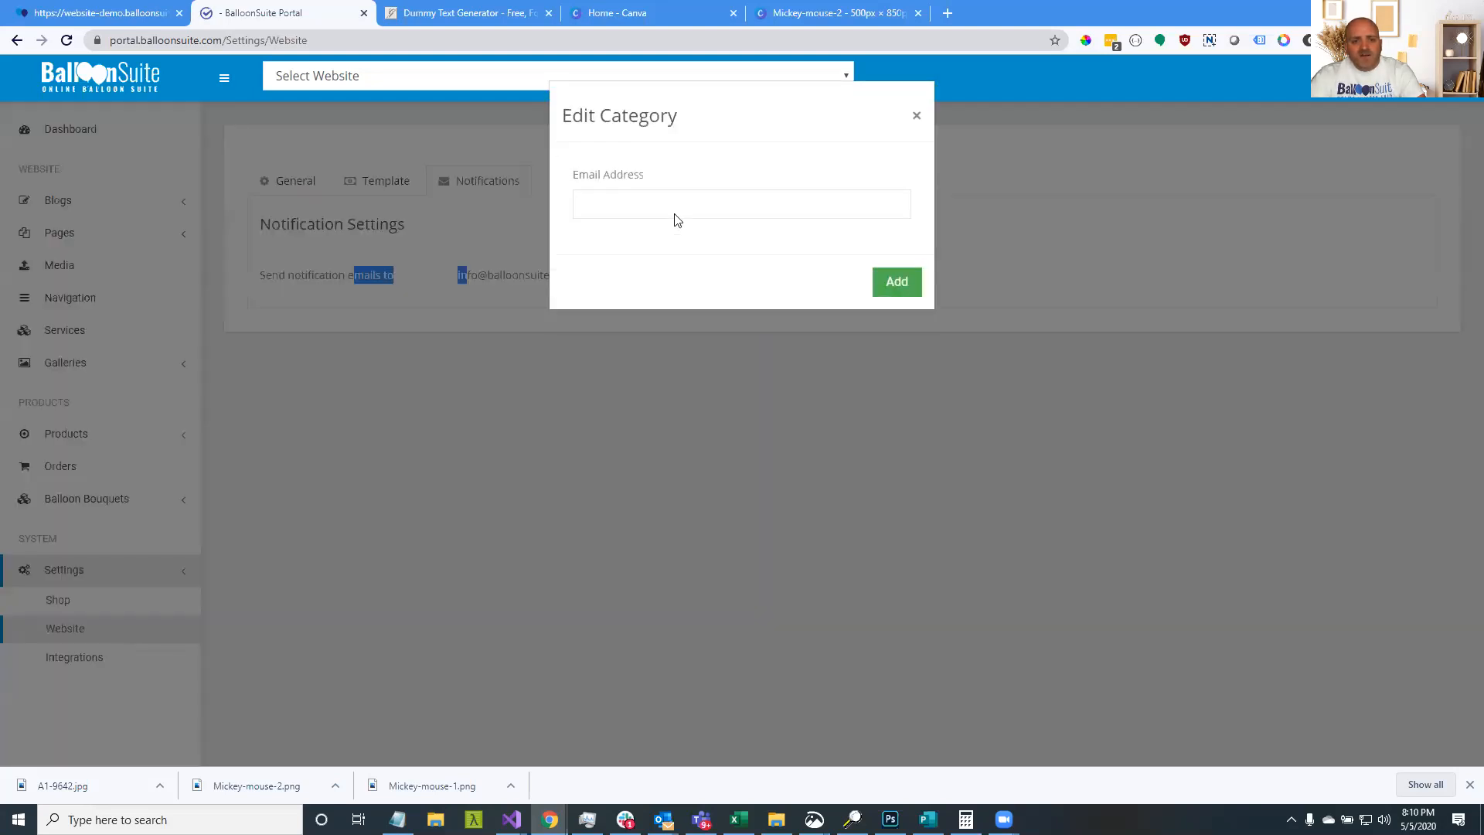
click(622, 202)
click(1005, 280)
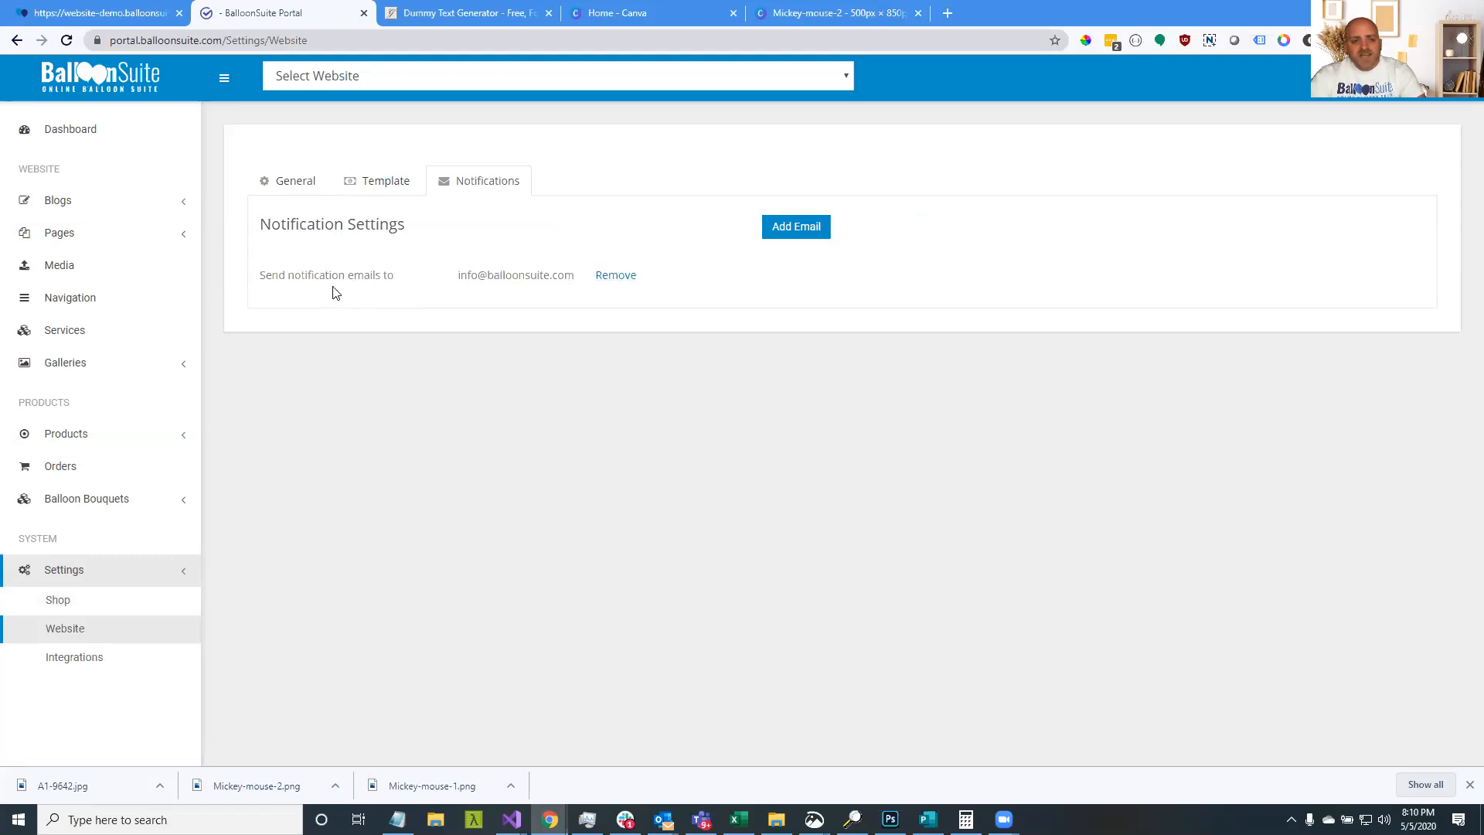
Select the listed notification email address to check where notifications go
drag(466, 276, 551, 276)
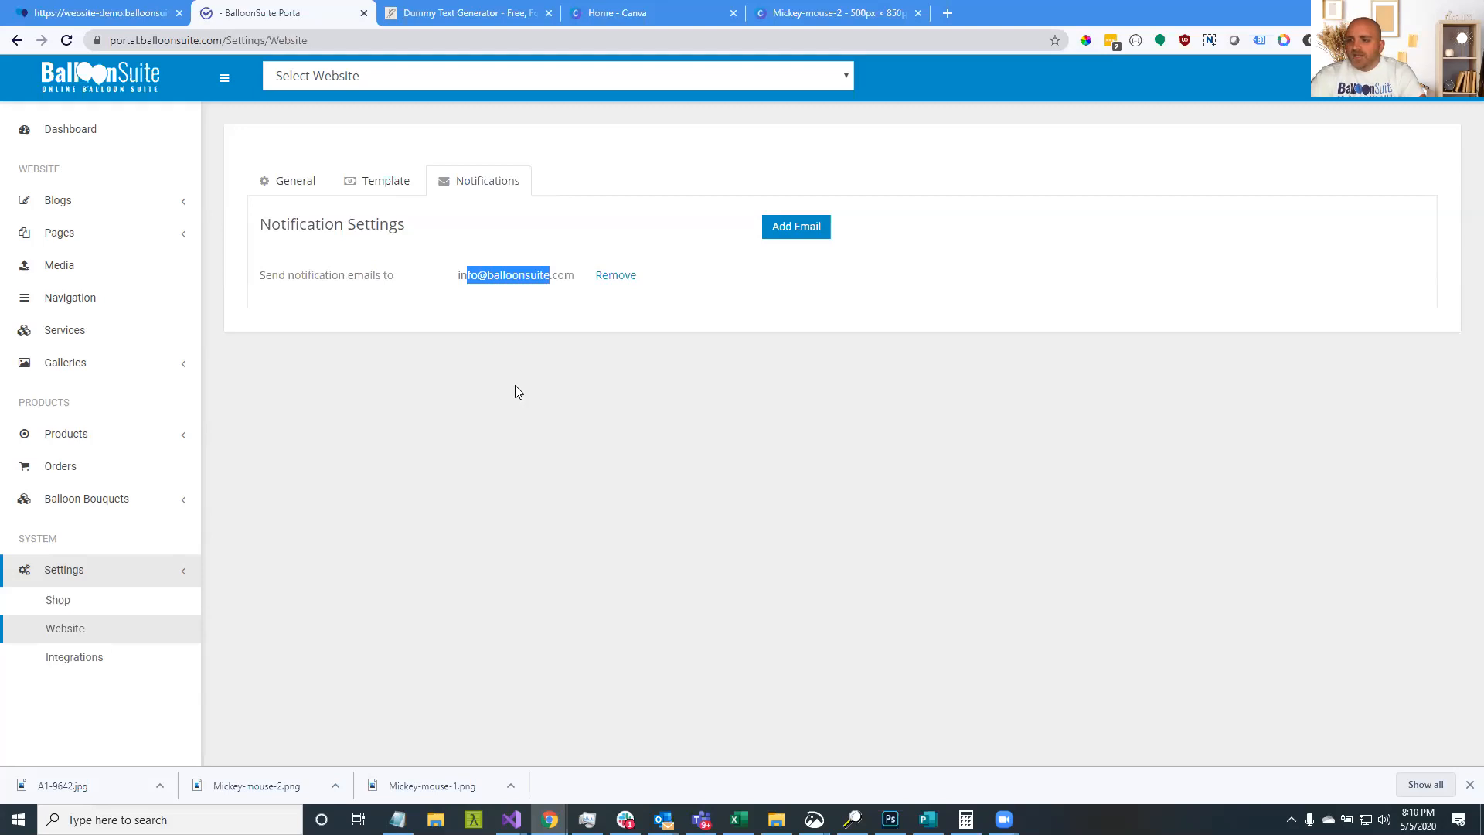
click(581, 280)
drag(581, 280, 460, 280)
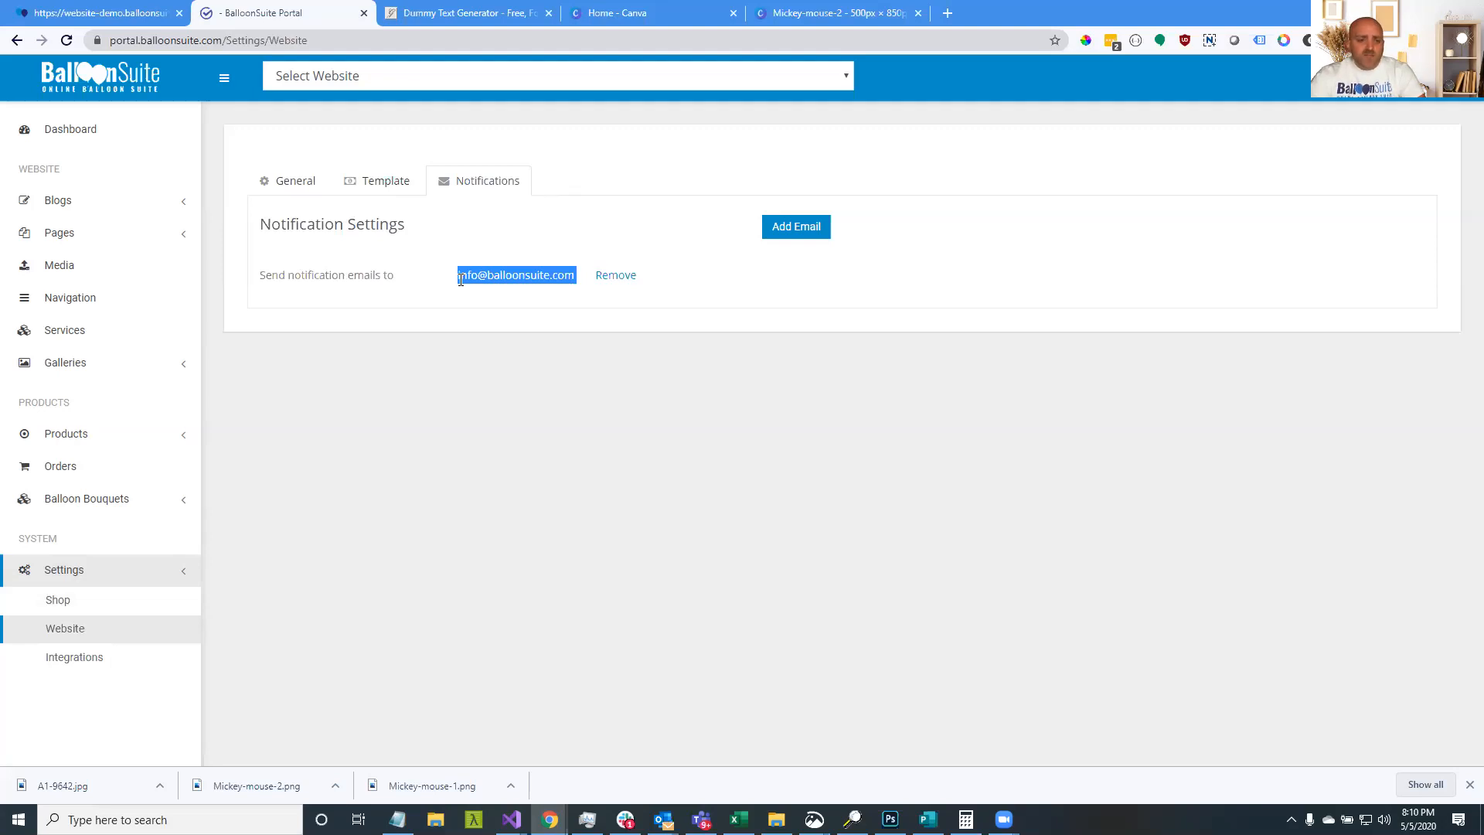
click(460, 280)
drag(459, 278, 573, 275)
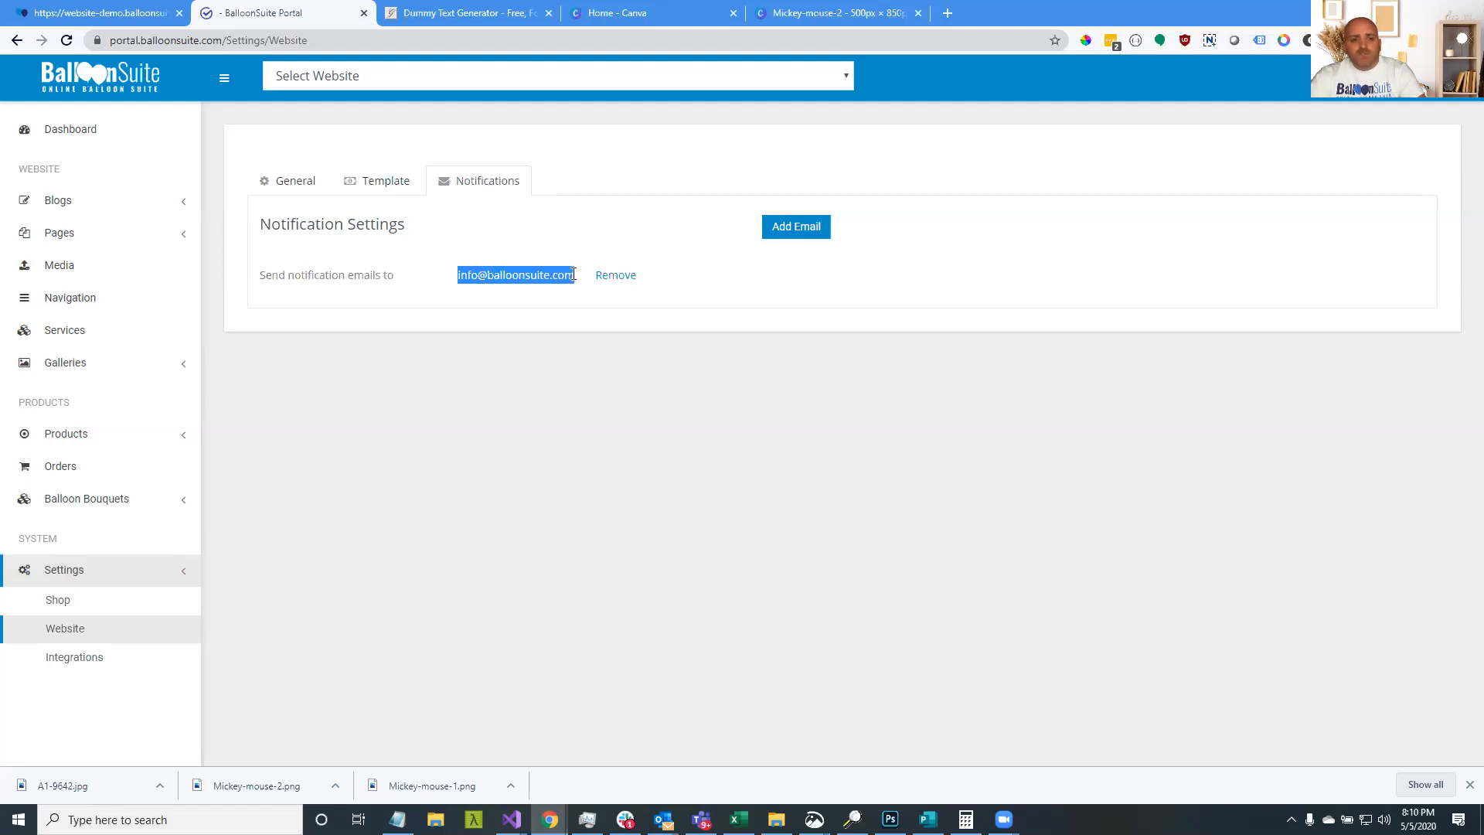
click(574, 275)
drag(574, 275, 441, 281)
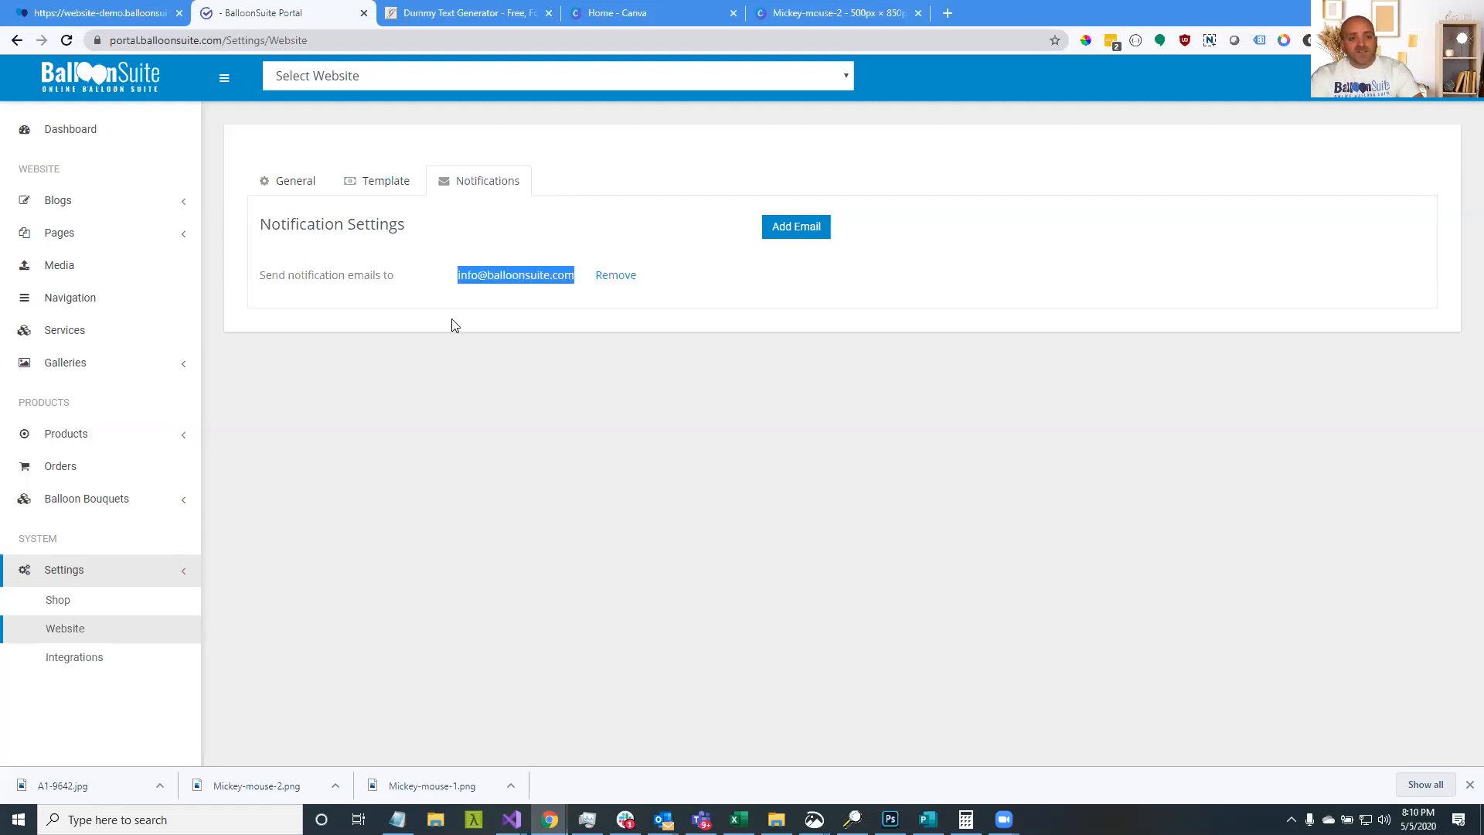
click(574, 275)
drag(574, 275, 454, 277)
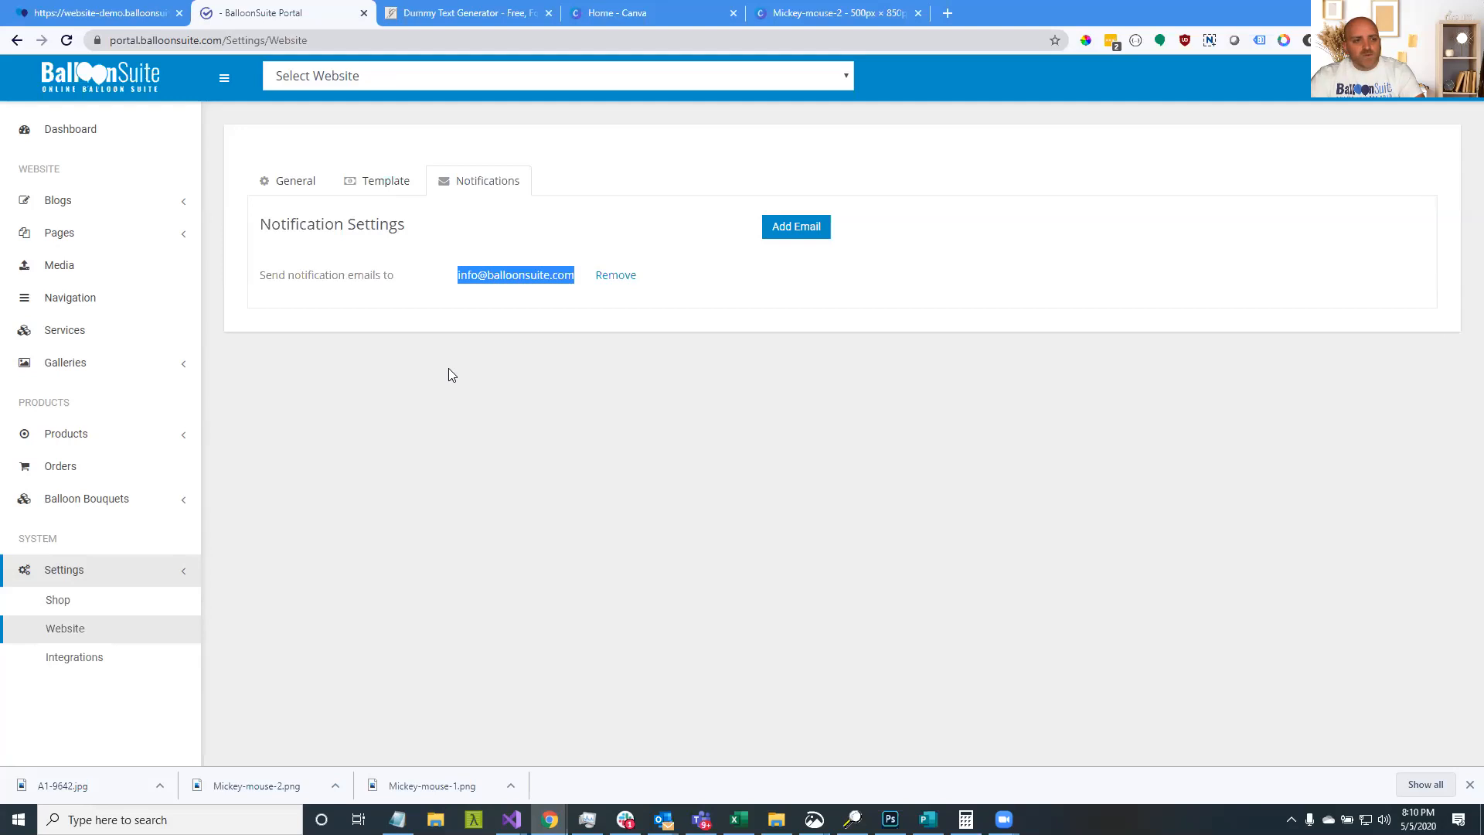
click(110, 139)
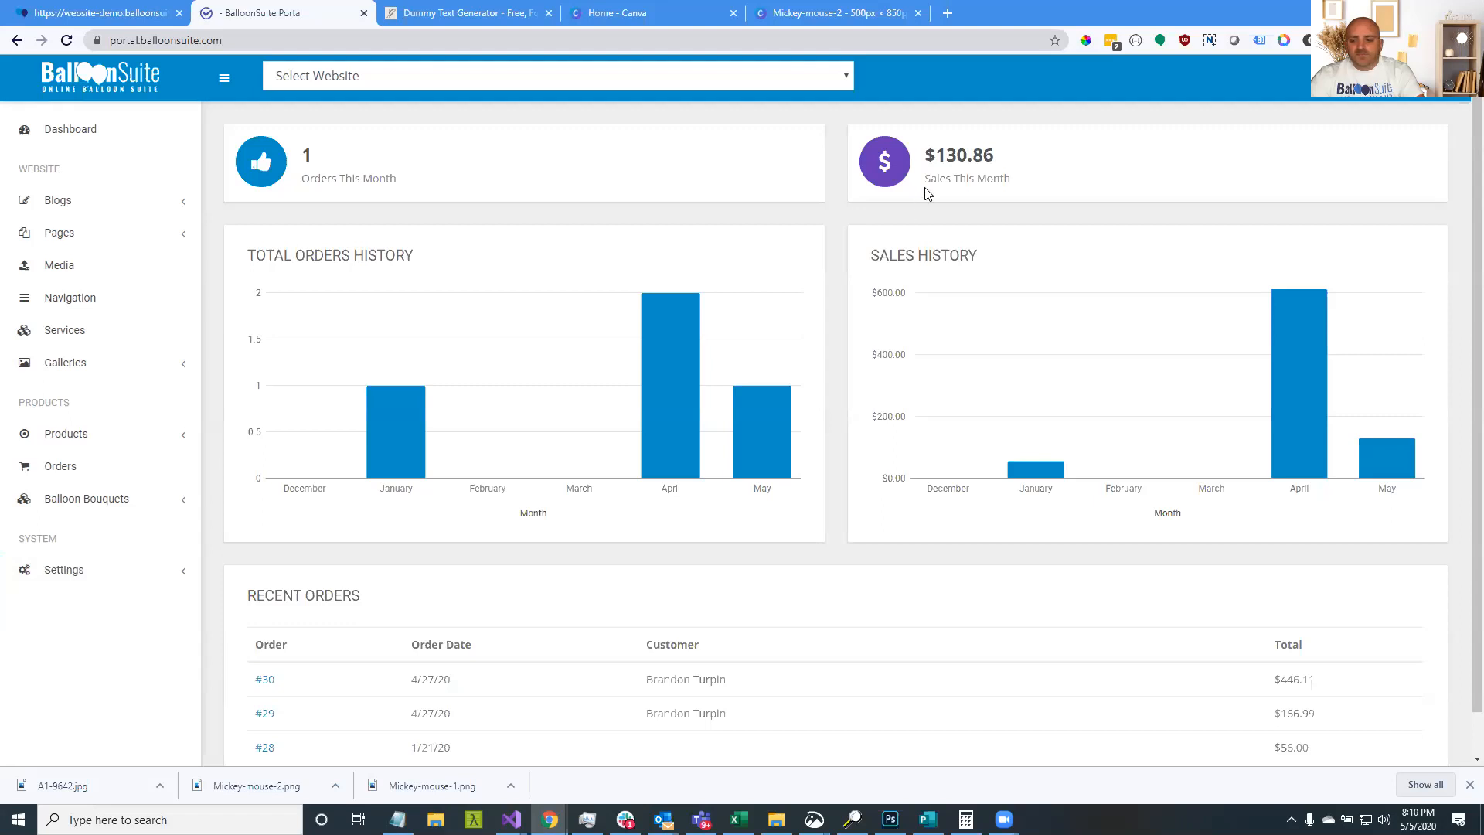
Scroll the dashboard charts showing 1 order and $130.86, then open Settings > Integrations
scroll(356, 467, down, 1)
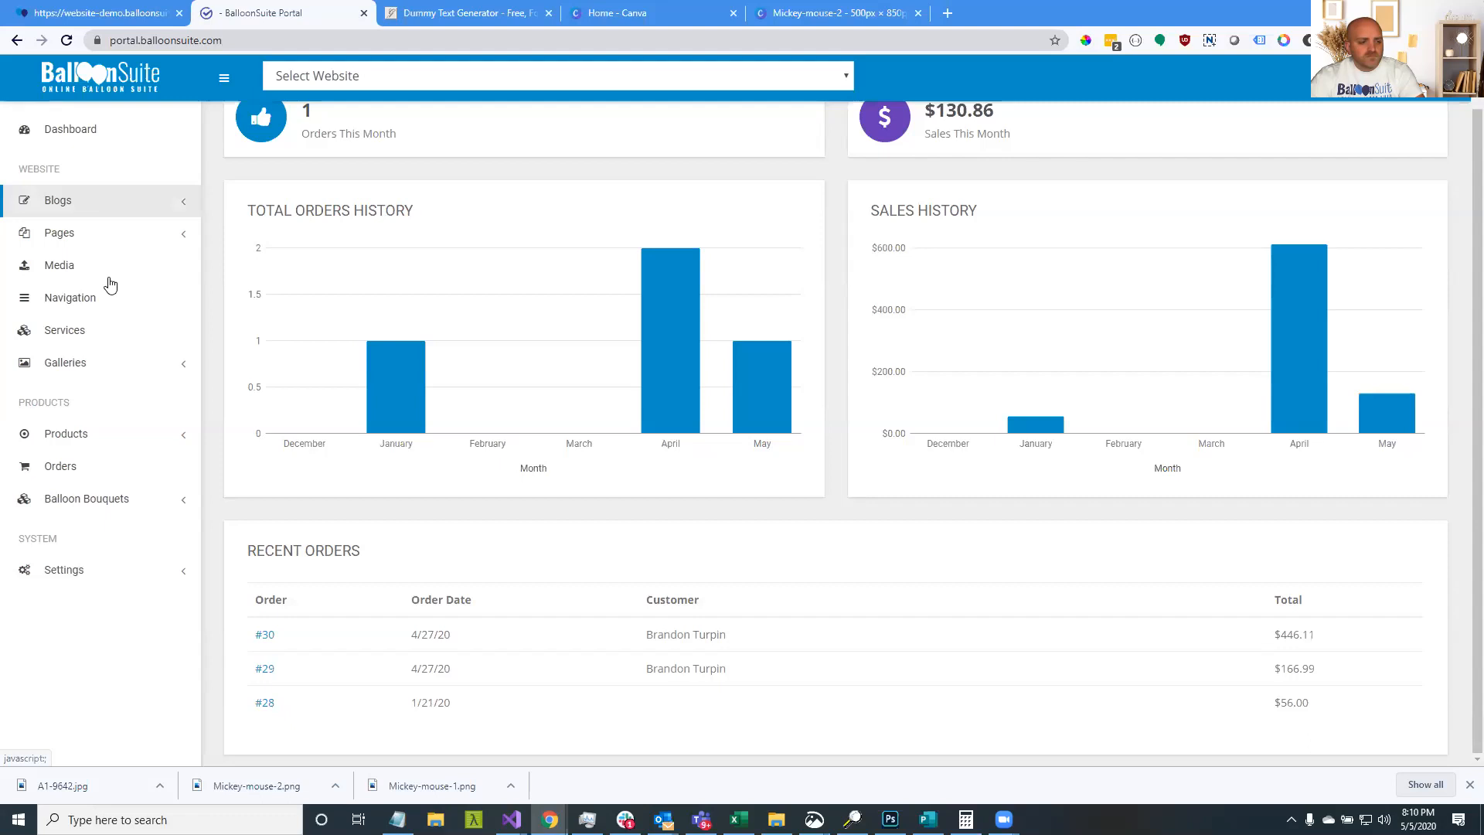
click(105, 572)
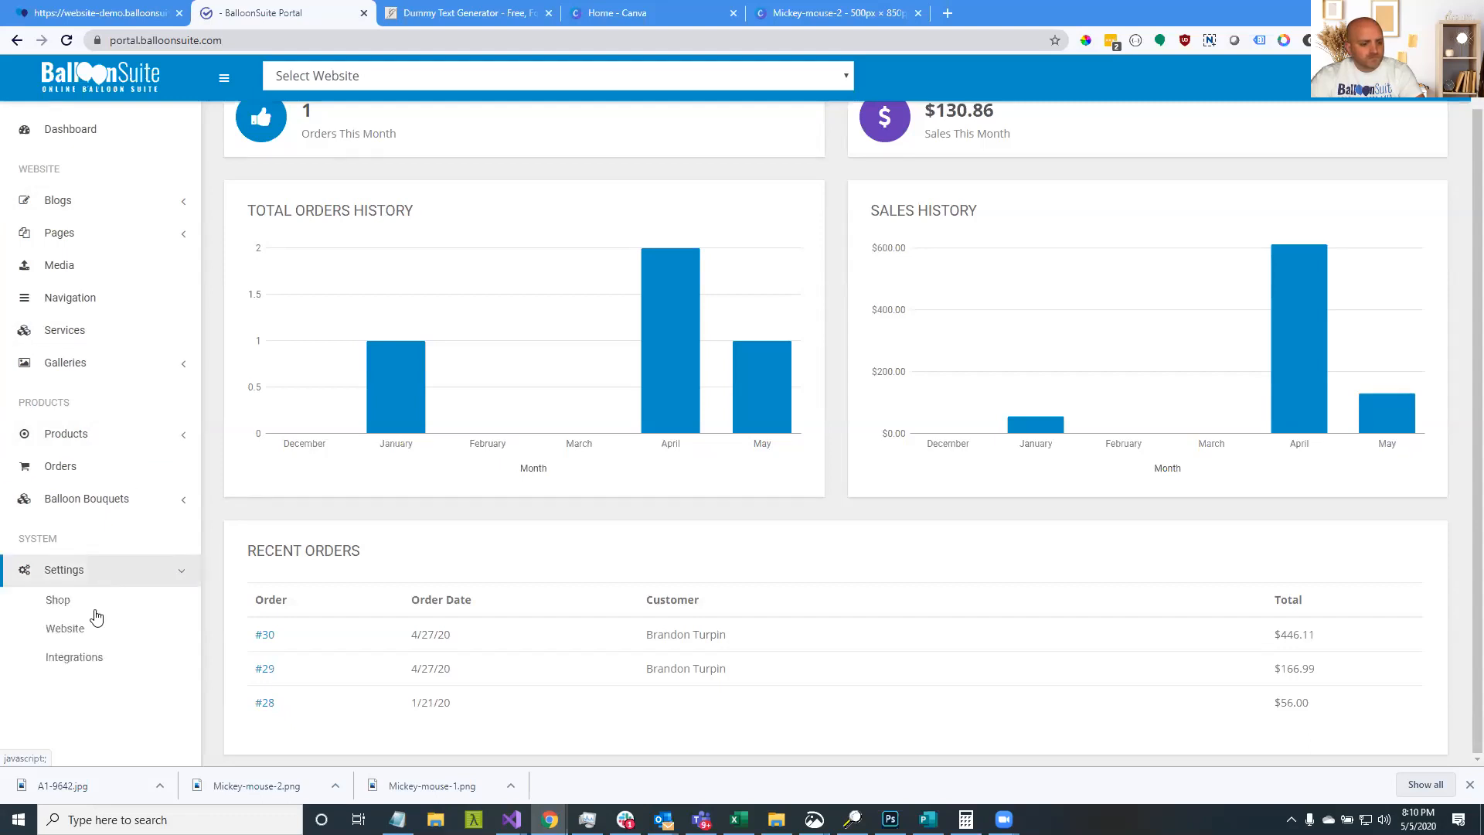
click(95, 661)
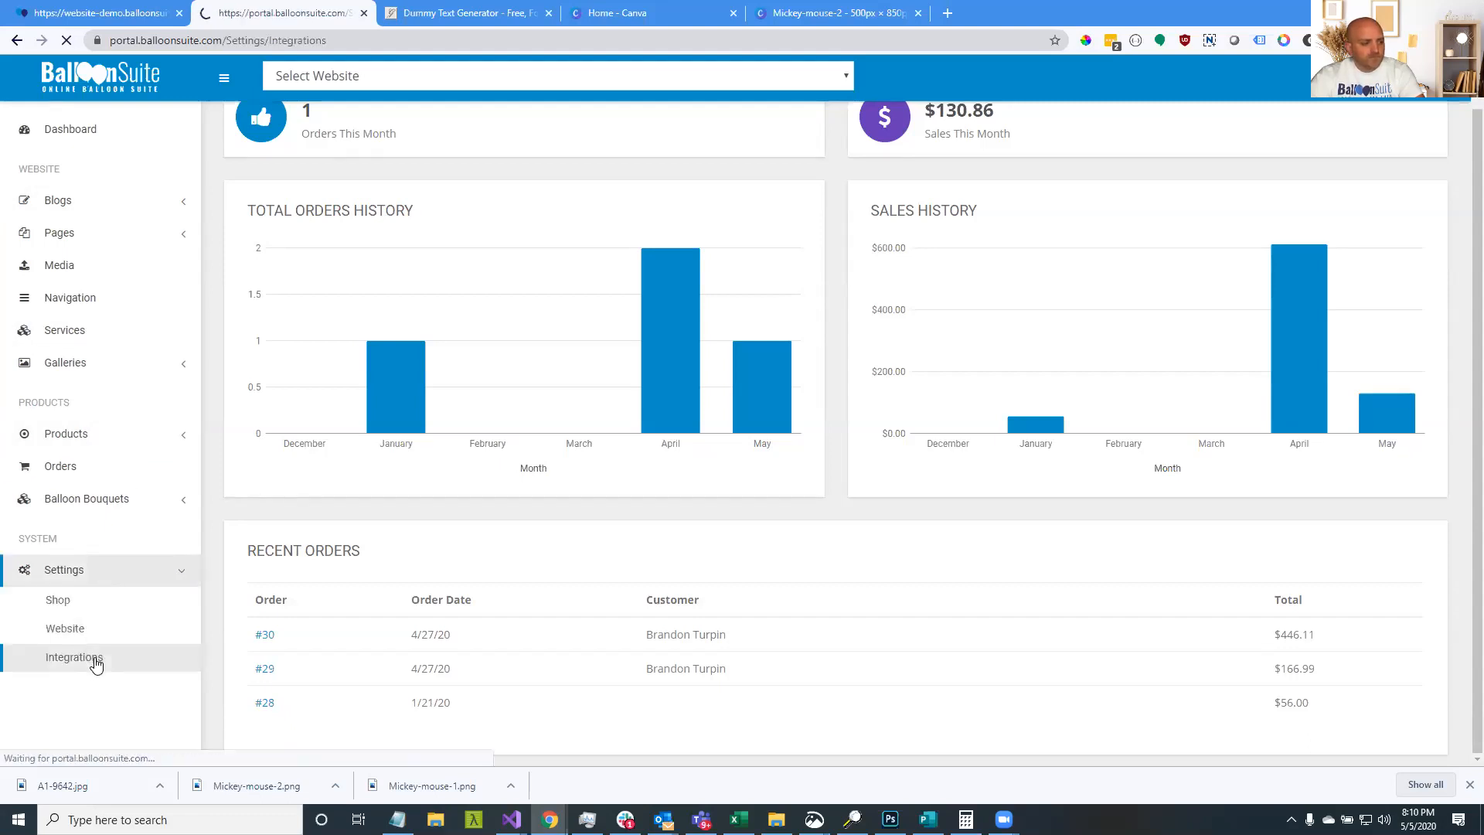